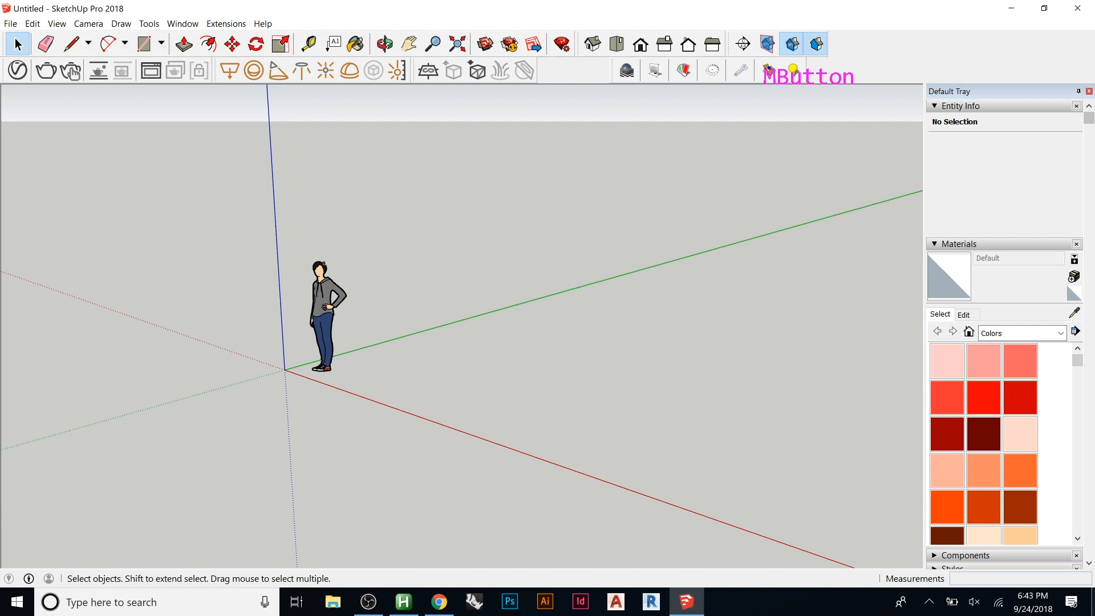
- Draw a closed triangle on the ground beside the figure, with sides about 13' 3 11/16" and 14' 9 1/2" long
click(72, 45)
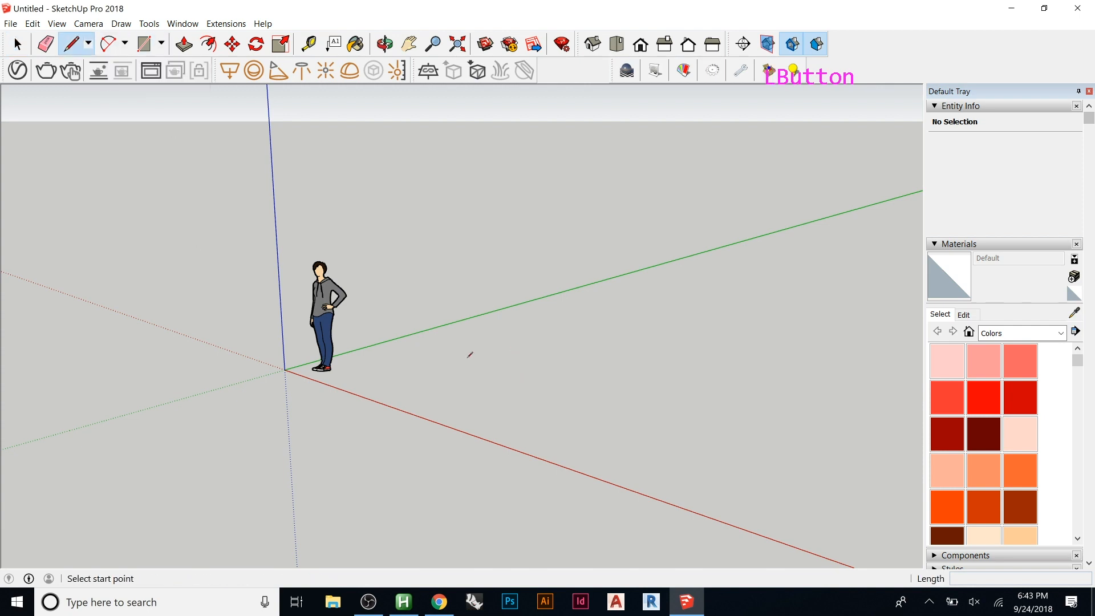
click(398, 394)
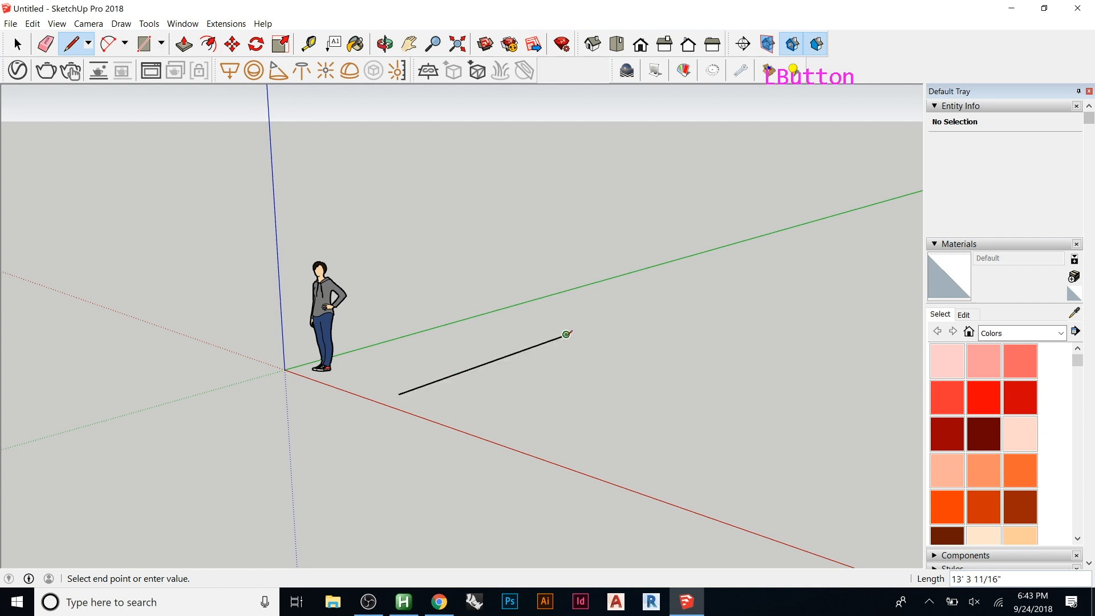
key(space)
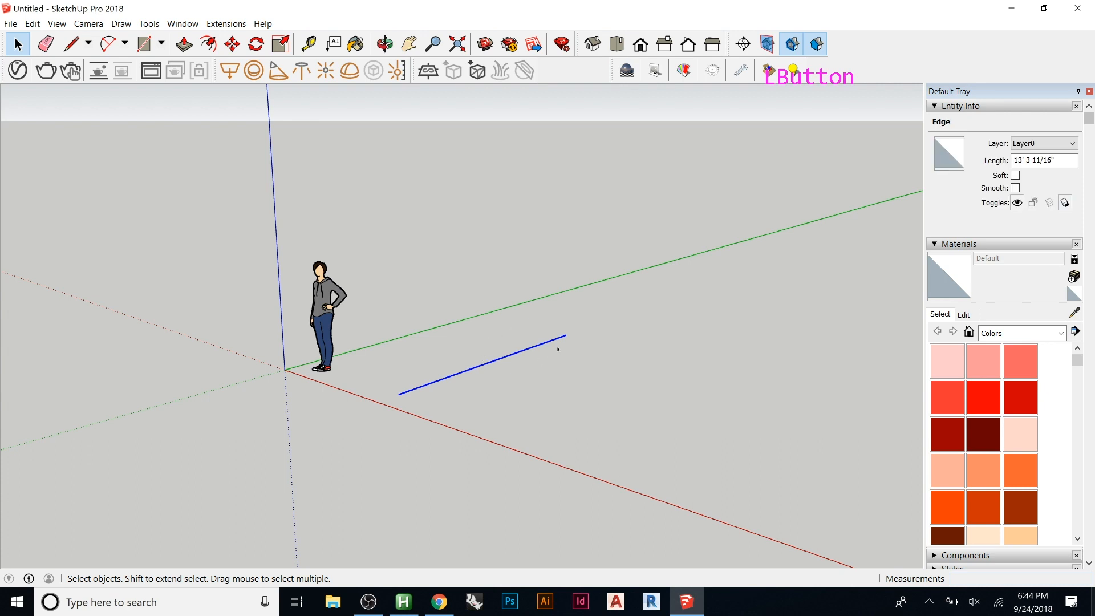
key(l)
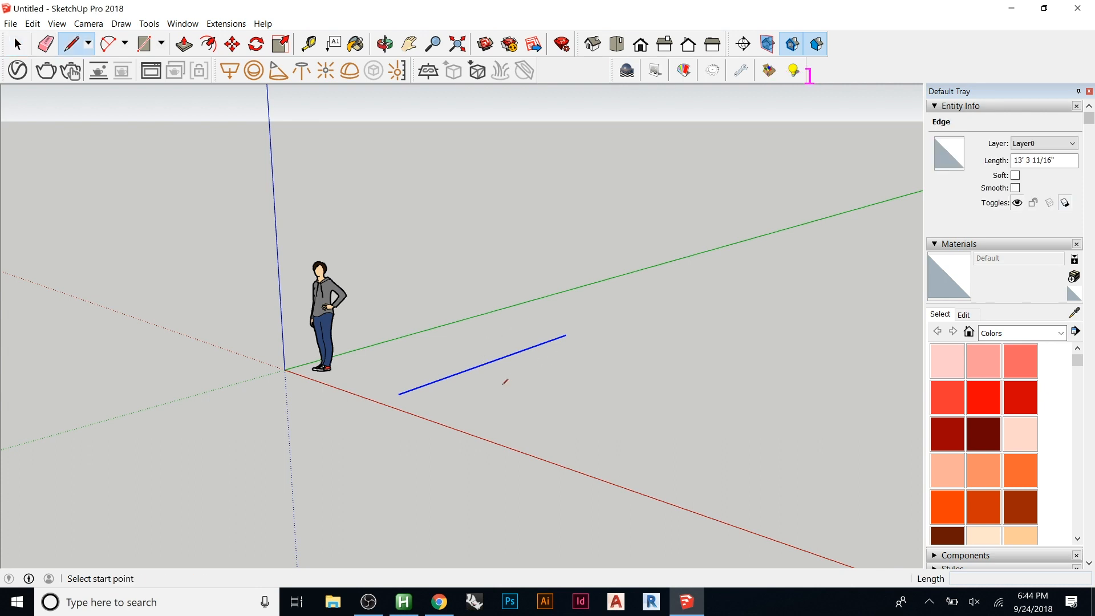
click(566, 334)
click(672, 436)
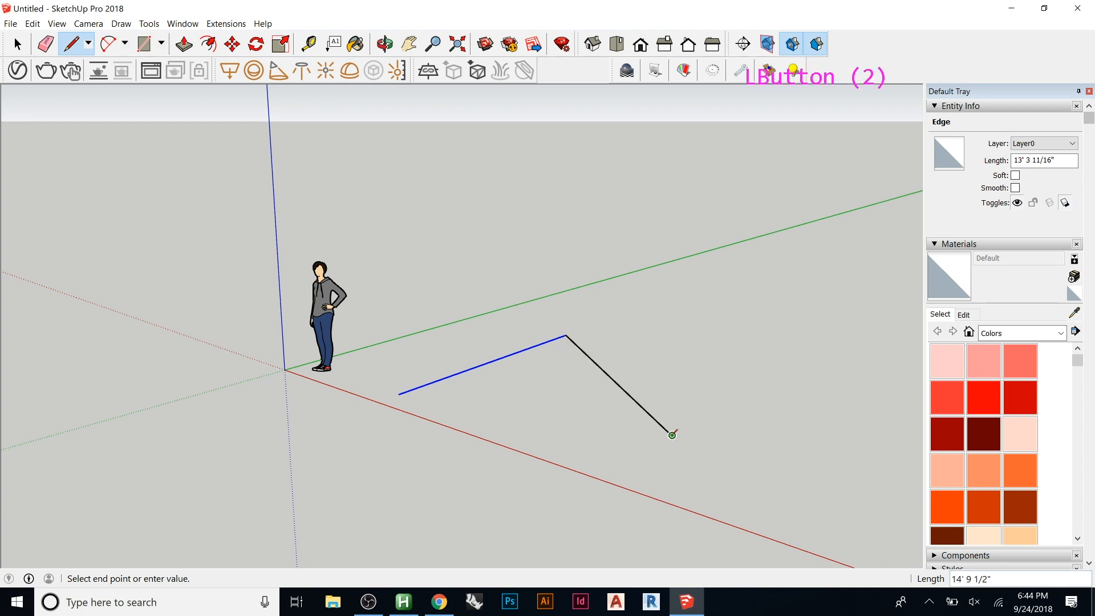
click(399, 394)
key(space)
- Reverse the face of the triangle and clear the selection
middle_drag(546, 391, 675, 372)
middle_drag(539, 397, 561, 402)
right_click(561, 402)
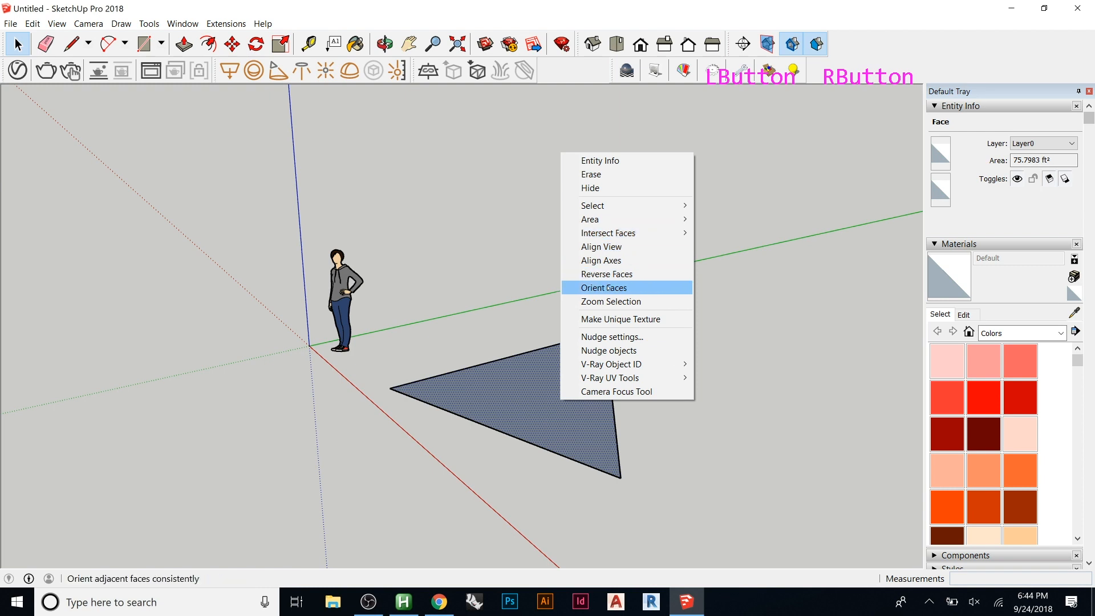
click(571, 274)
click(619, 404)
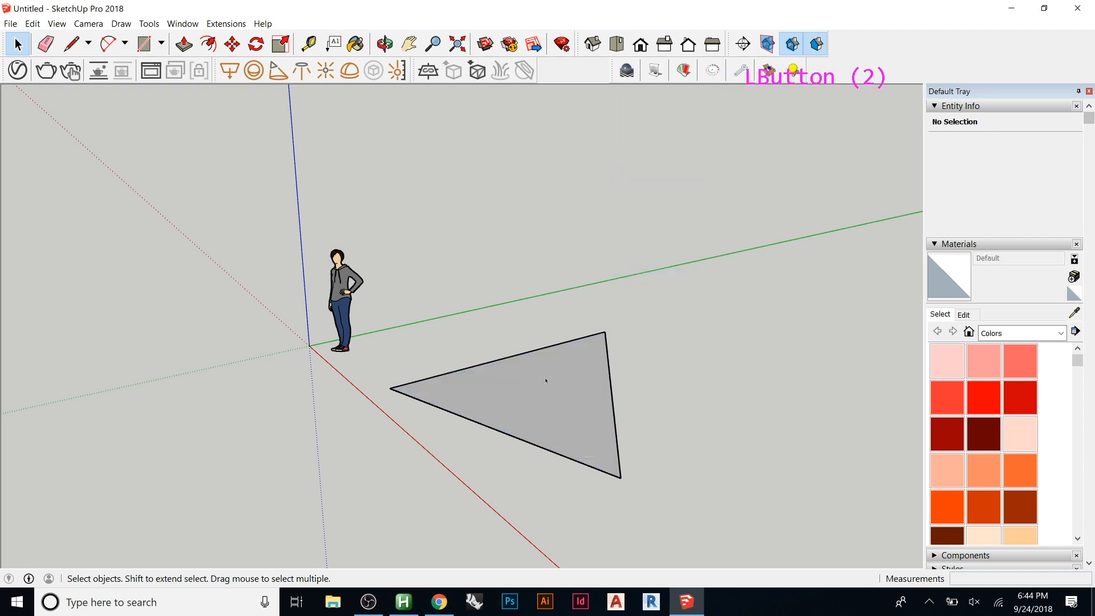
scroll(547, 381, down, 6)
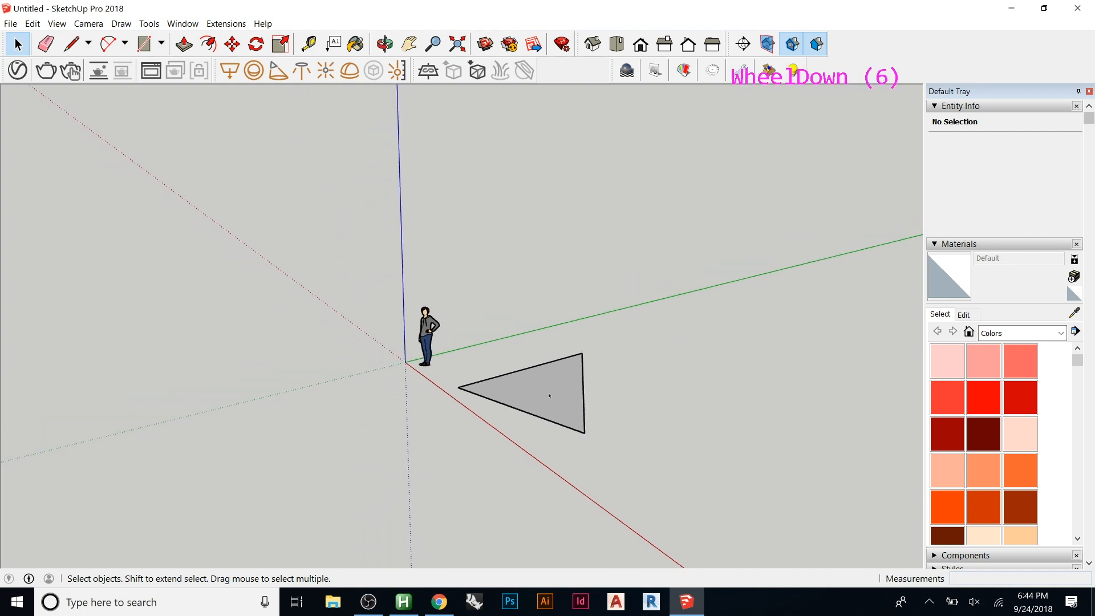
scroll(549, 392, up, 7)
scroll(562, 404, up, 1)
scroll(439, 360, down, 9)
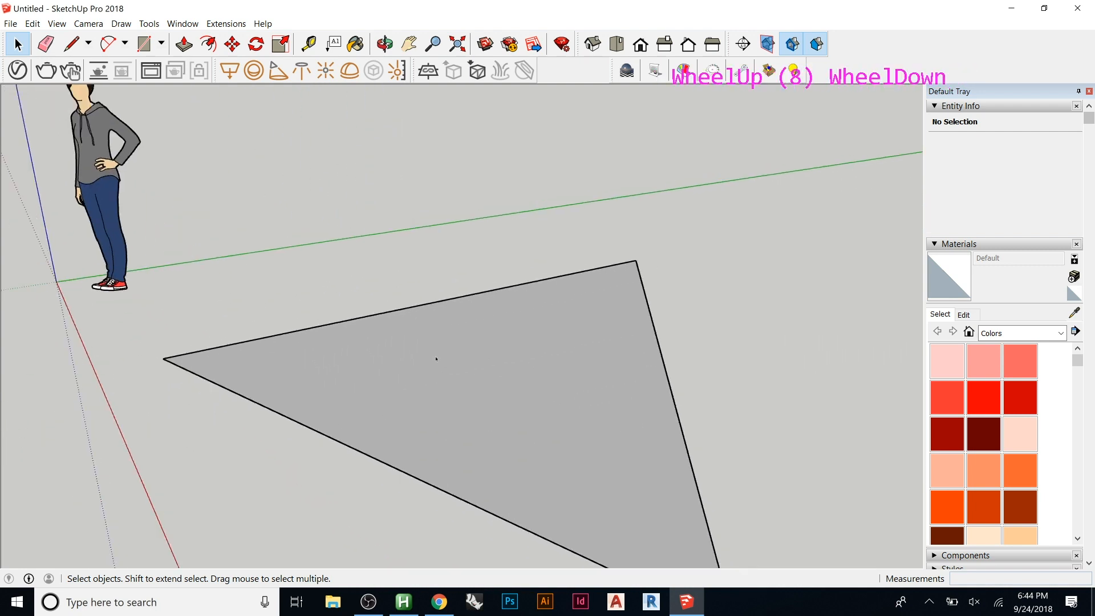
scroll(515, 358, down, 4)
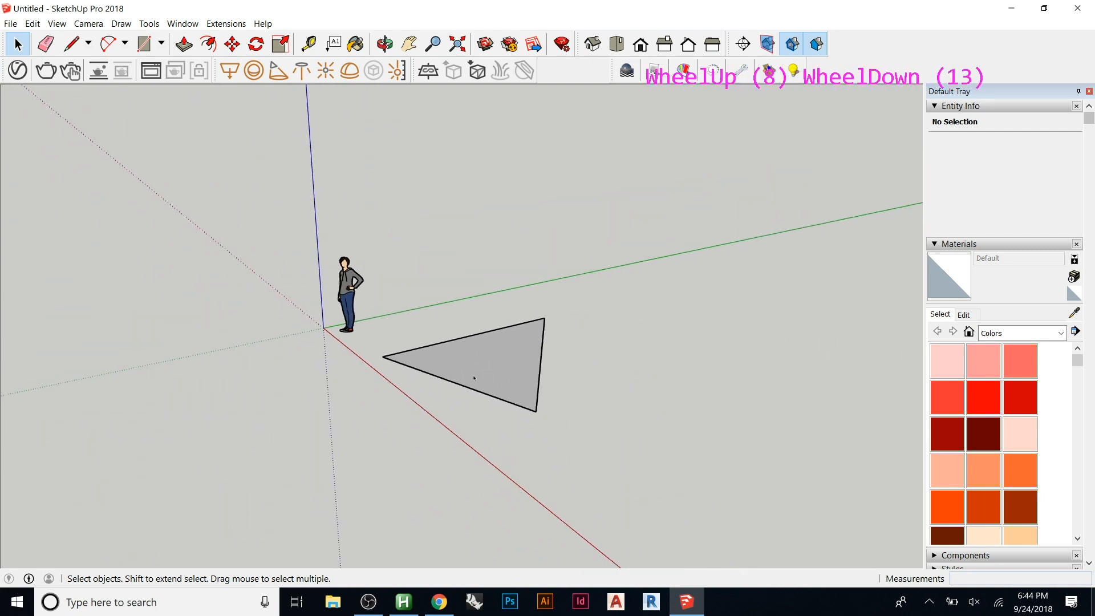
scroll(491, 371, up, 11)
middle_drag(497, 361, 588, 348)
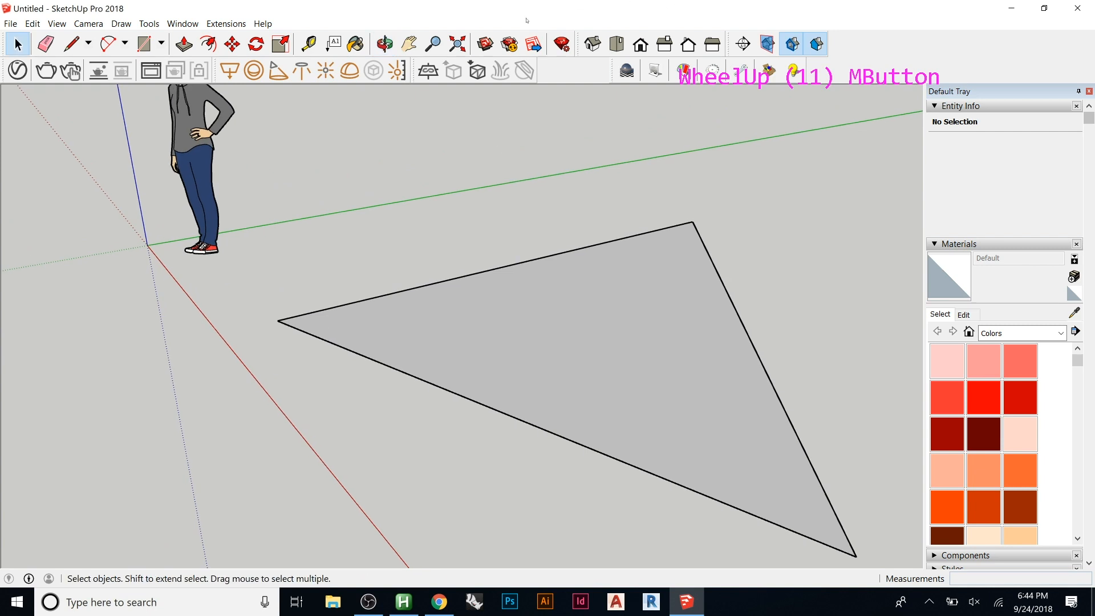
- Hide the V-Ray for SketchUp, V-Ray Lights, V-Ray Objects and Podium V2.5 toolbars
right_click(586, 65)
click(641, 433)
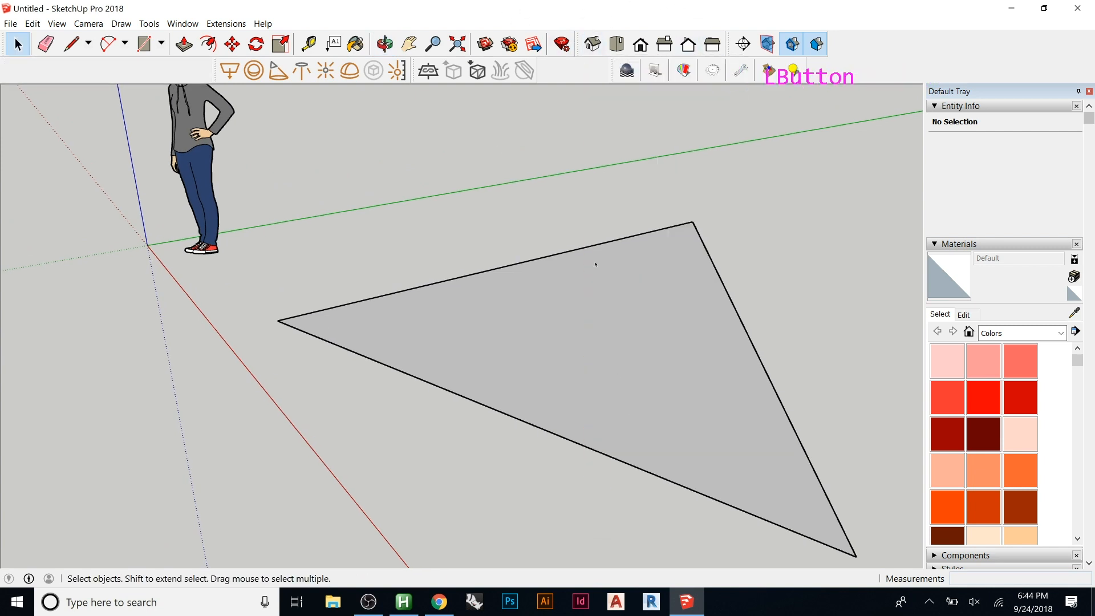
right_click(559, 74)
click(588, 455)
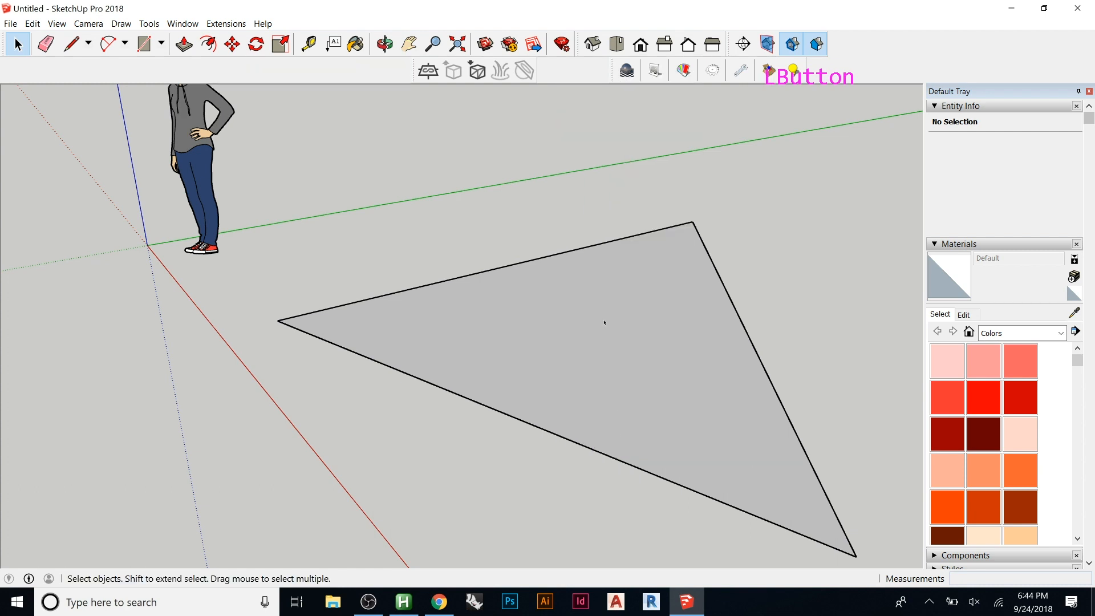
right_click(556, 81)
click(605, 475)
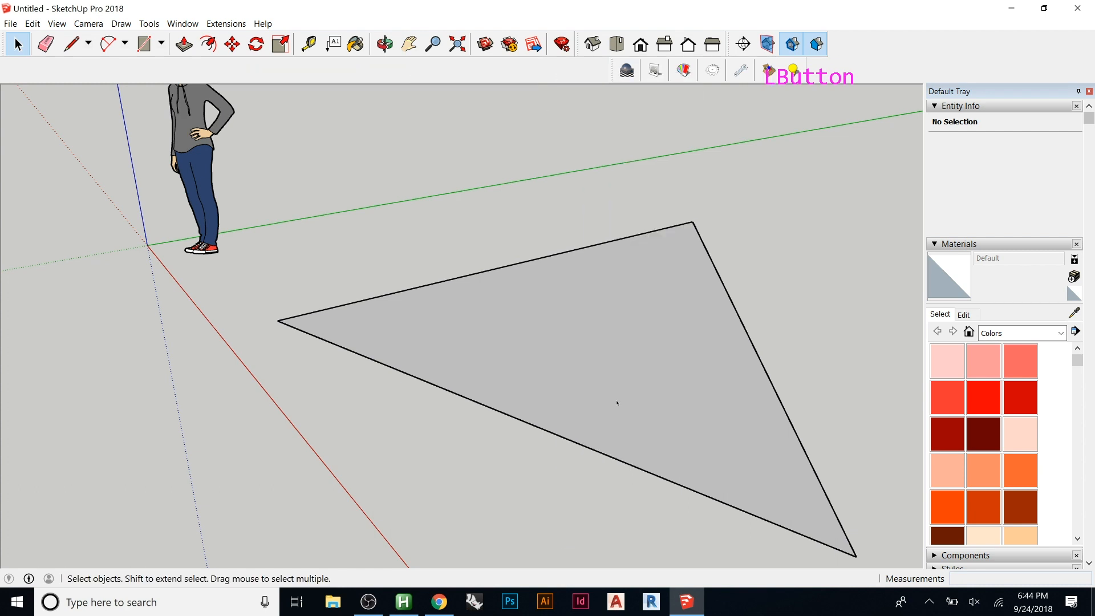
right_click(610, 74)
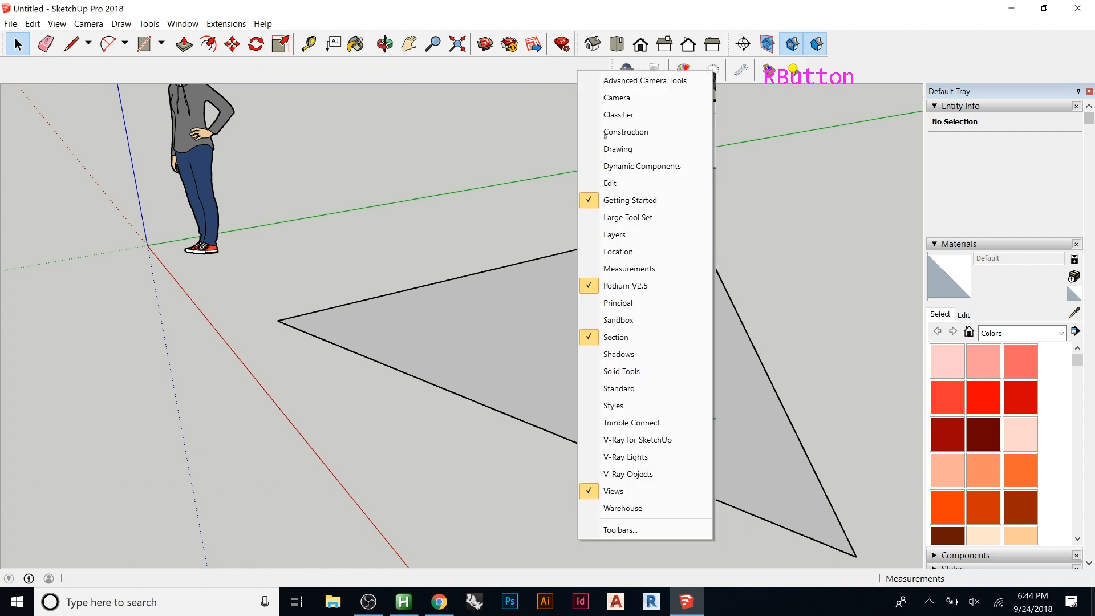
click(619, 285)
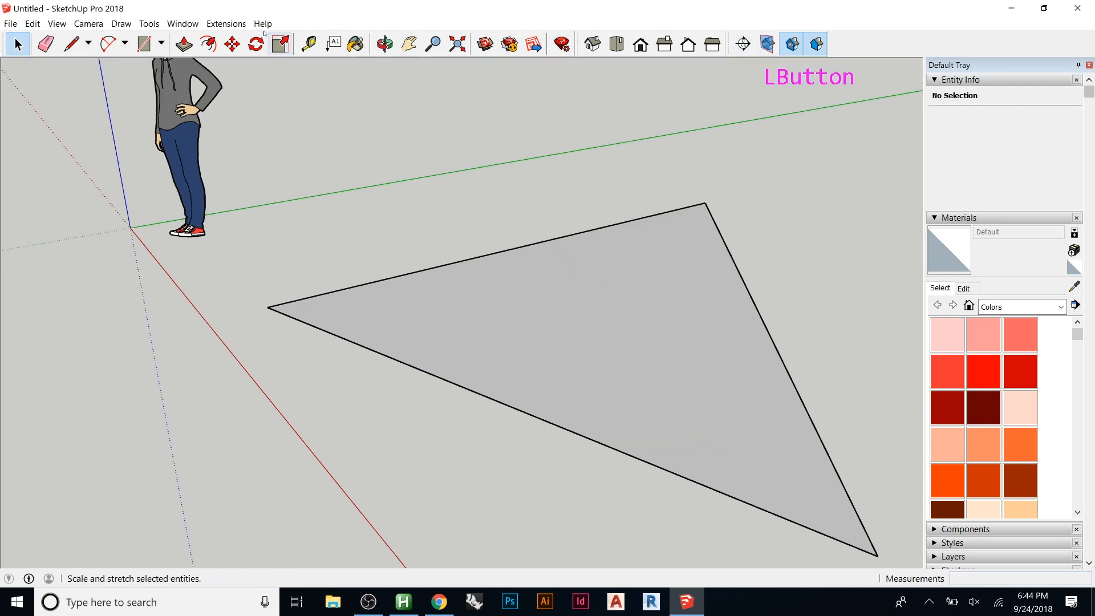
- Show the Camera toolbar and dock it at the end of the row of existing toolbars
right_click(844, 47)
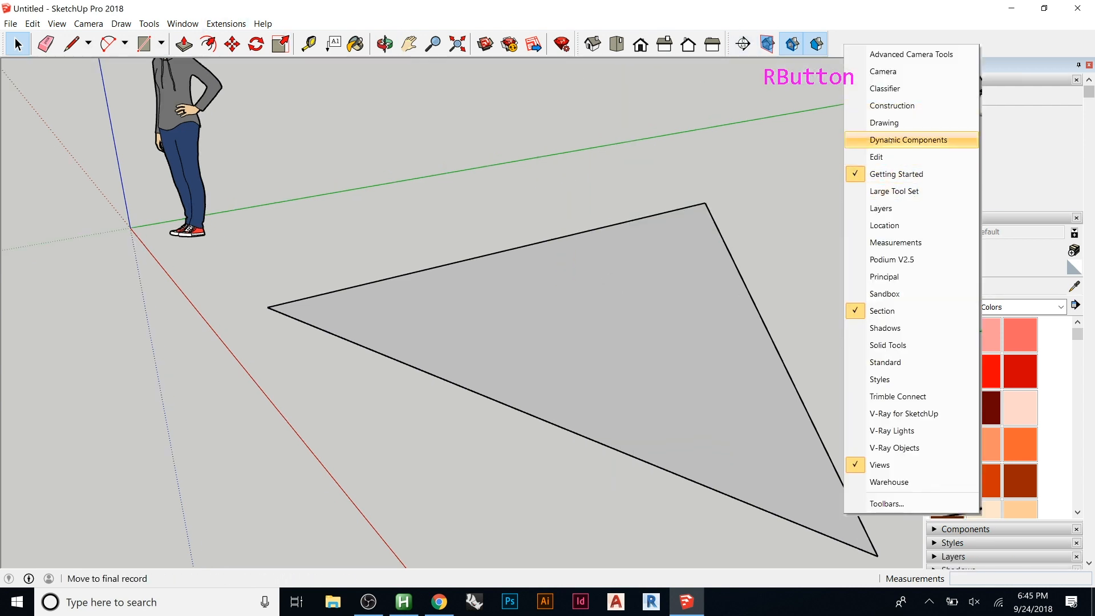
click(913, 76)
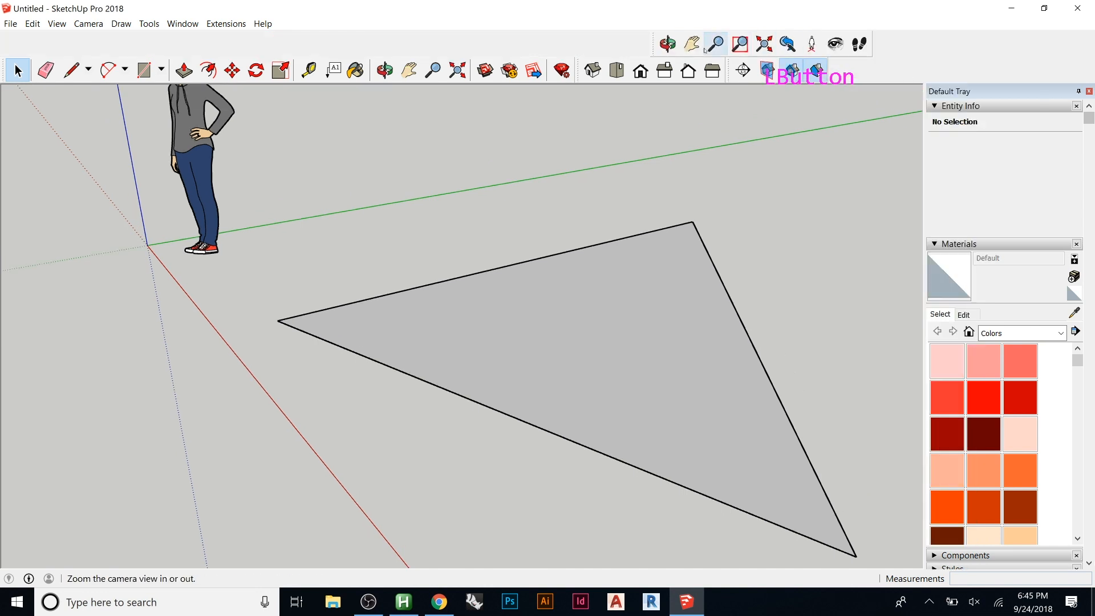
drag(674, 44, 806, 79)
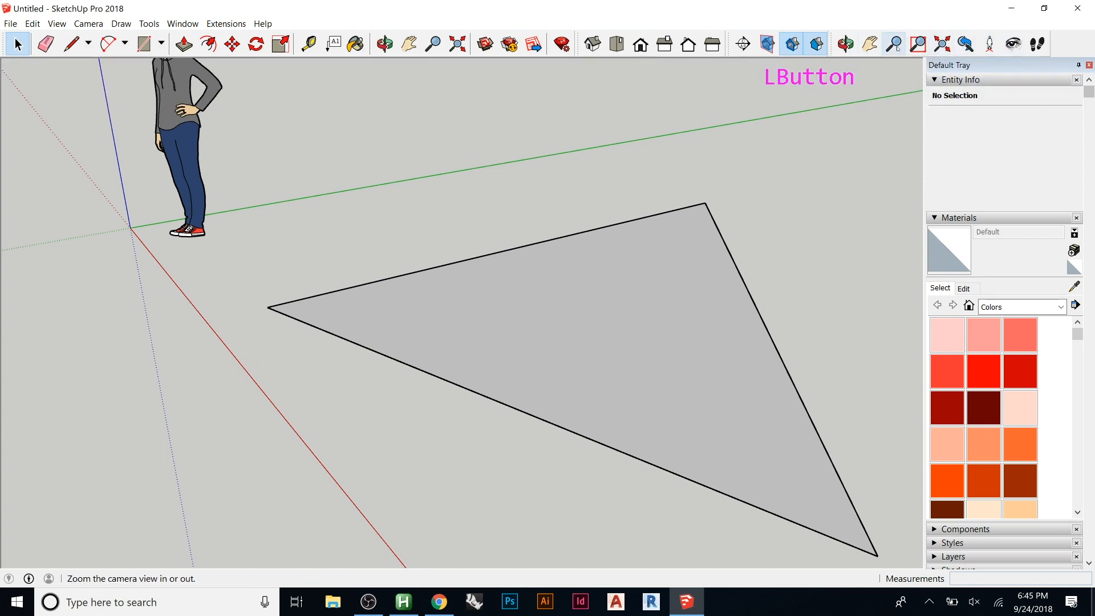
- Try the Orbit and Pan camera tools, shift the view over the triangle and zoom out
click(846, 44)
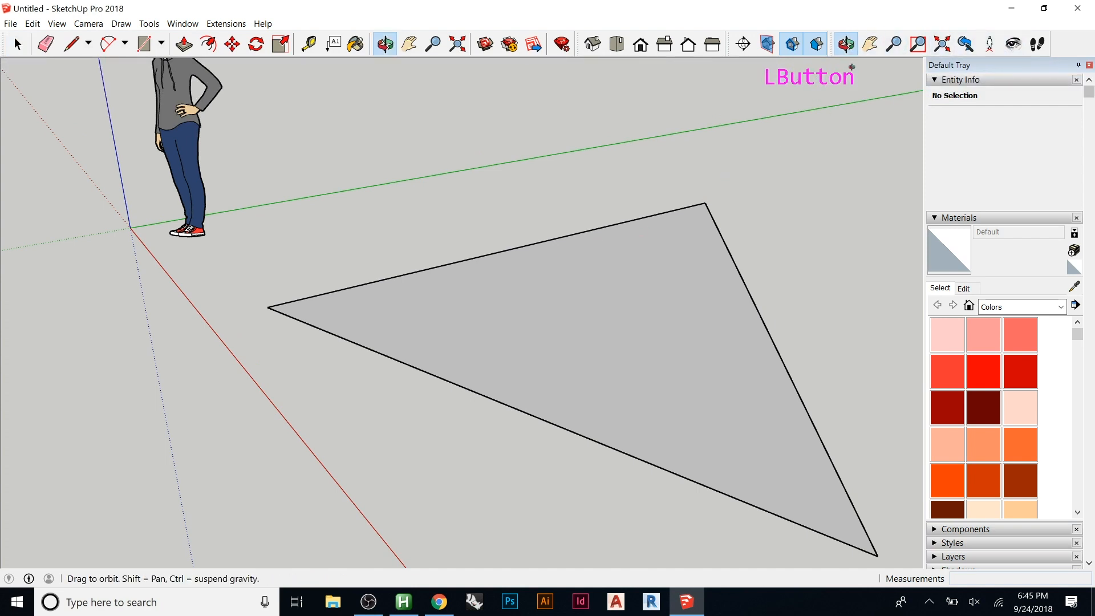
click(870, 44)
drag(570, 233, 491, 245)
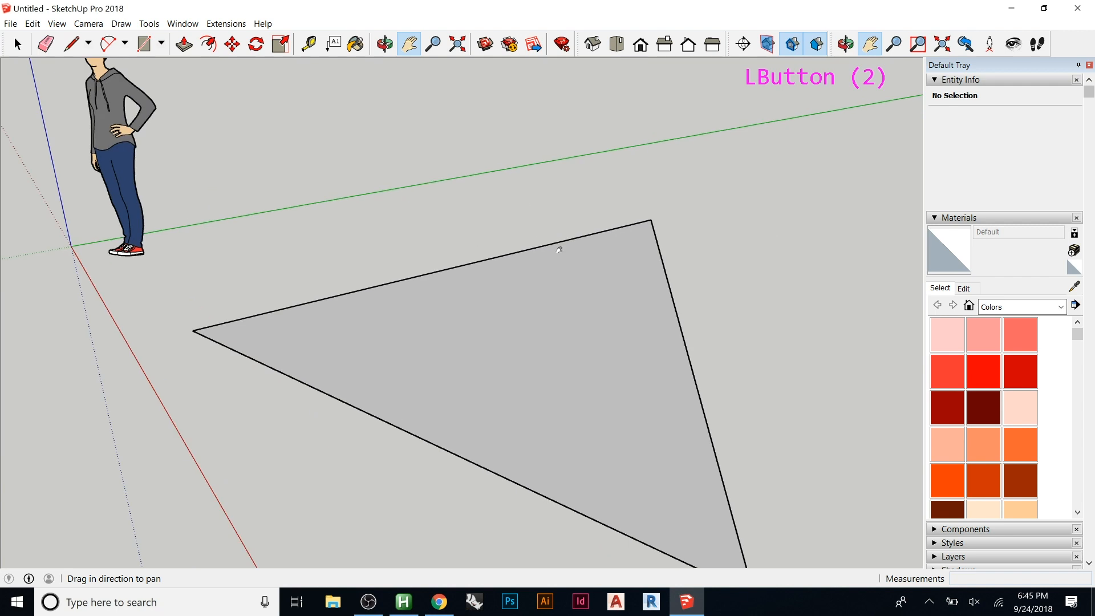
scroll(559, 249, down, 5)
- Push/Pull the triangular face upward to form a prism taller than the figure
key(space)
click(538, 300)
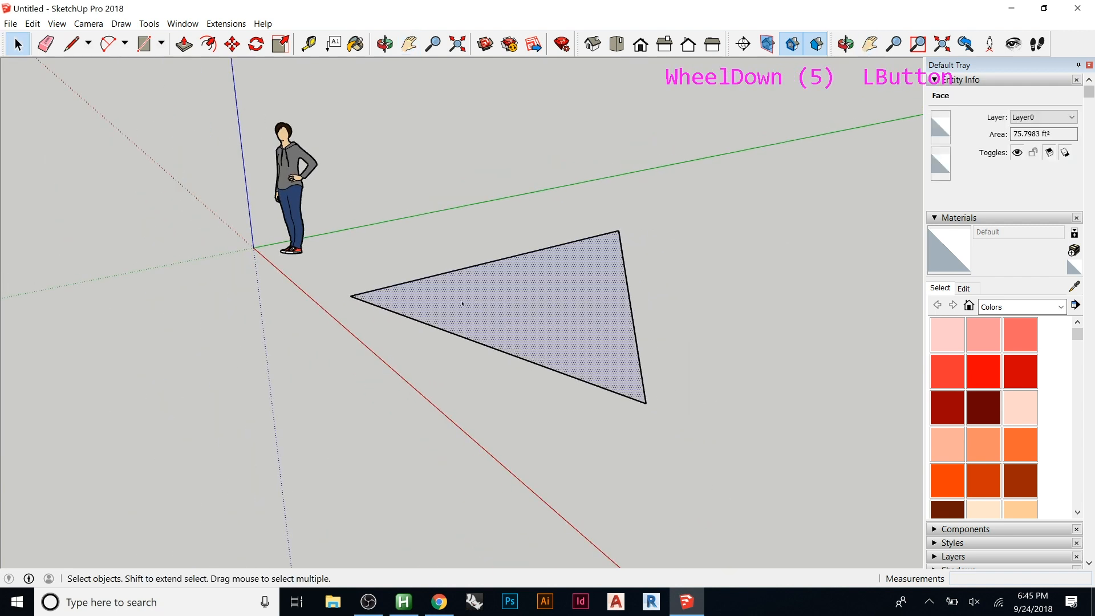
scroll(418, 312, down, 3)
mouse_move(444, 307)
middle_down()
mouse_move(543, 296)
mouse_move(462, 303)
middle_up()
click(183, 46)
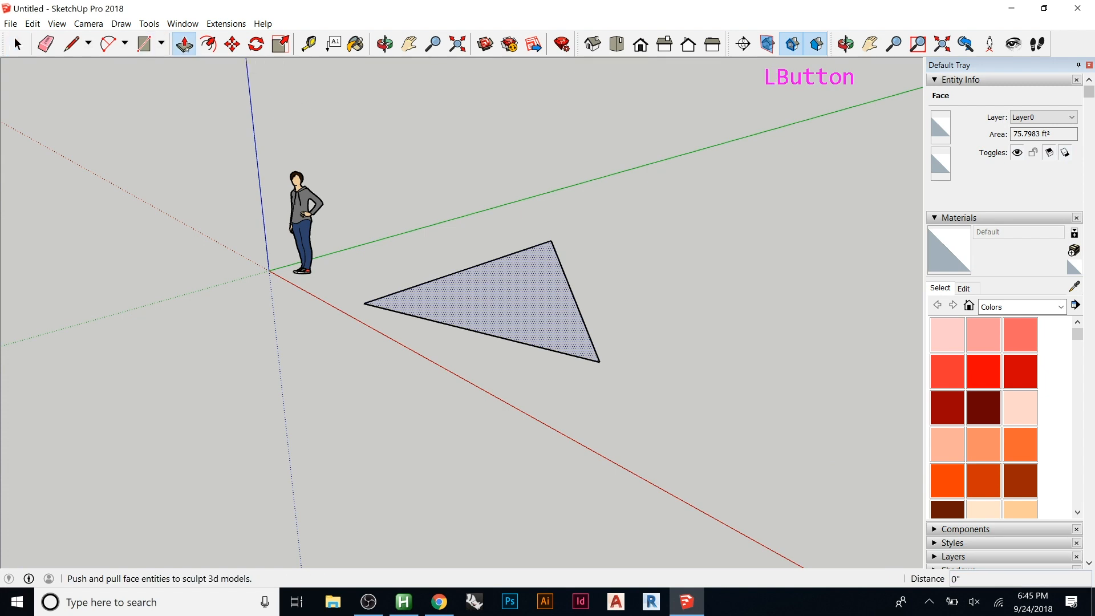
click(535, 277)
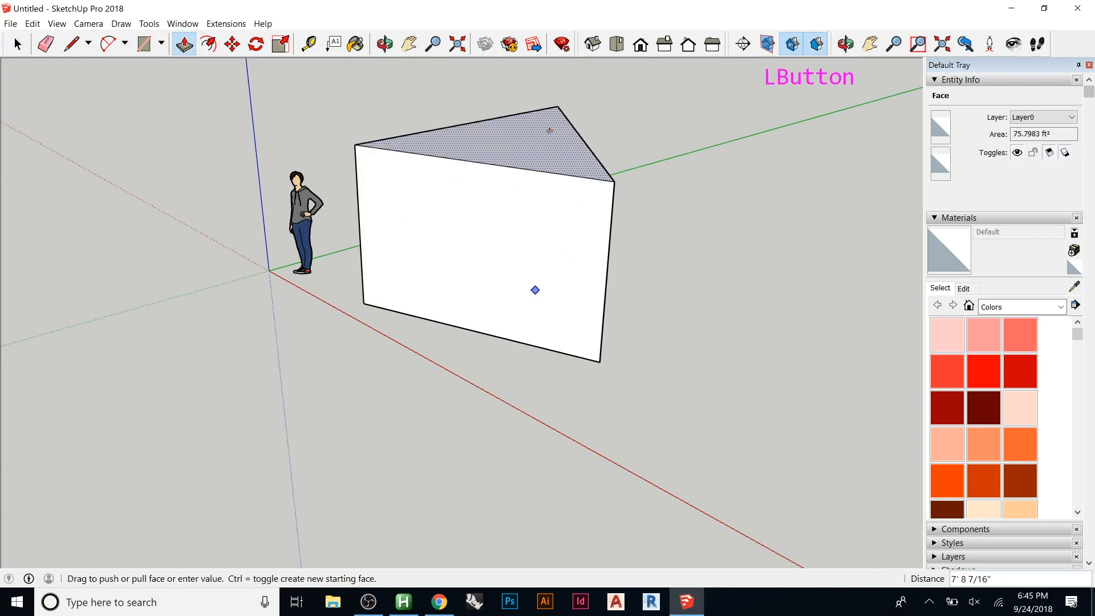
click(548, 108)
- Select individual side faces, the top face and edges of the prism one after another
middle_drag(443, 246, 491, 284)
key(space)
click(467, 229)
click(558, 111)
click(537, 232)
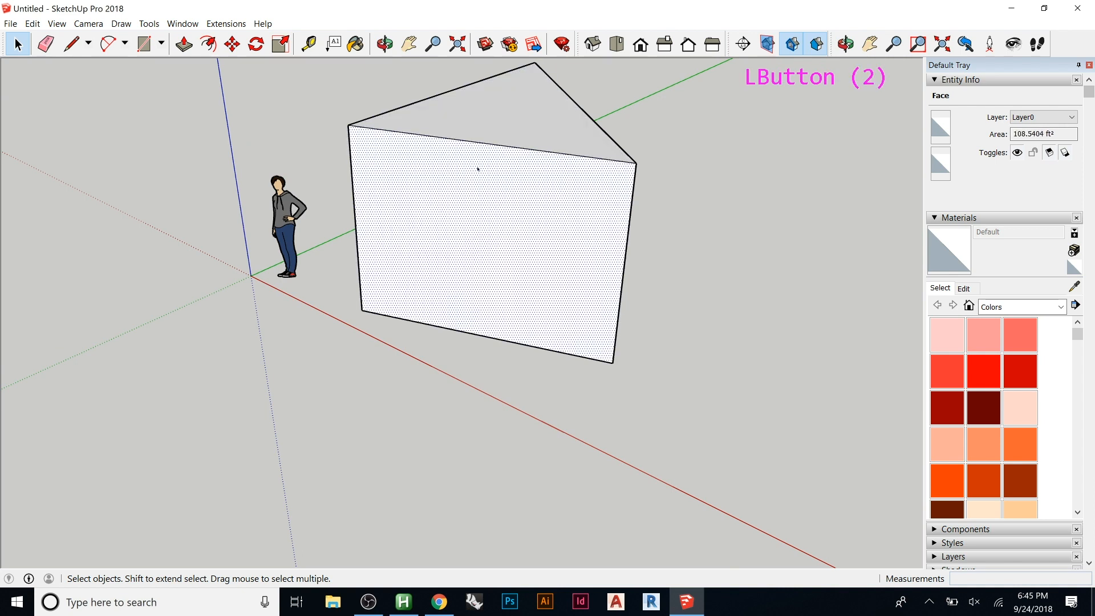
middle_drag(584, 223, 516, 188)
click(581, 179)
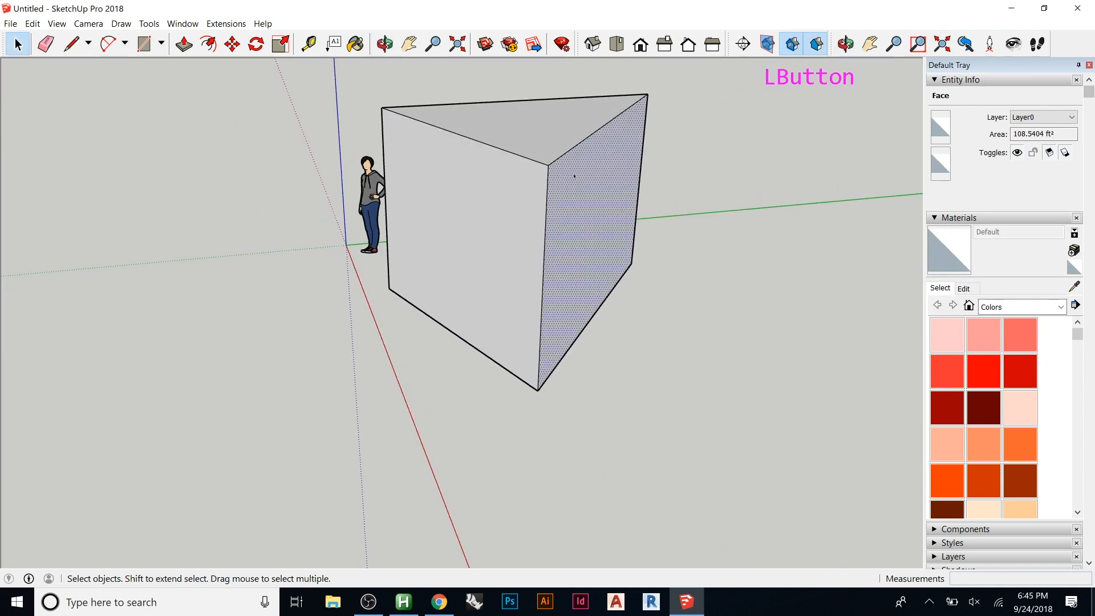
click(548, 147)
click(500, 188)
click(545, 181)
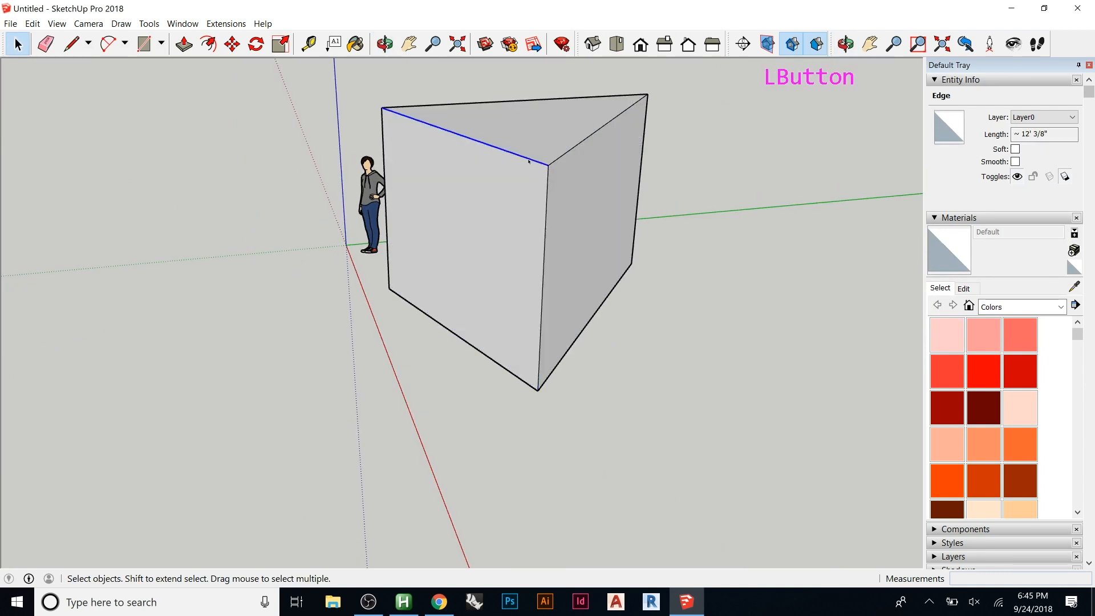
click(426, 226)
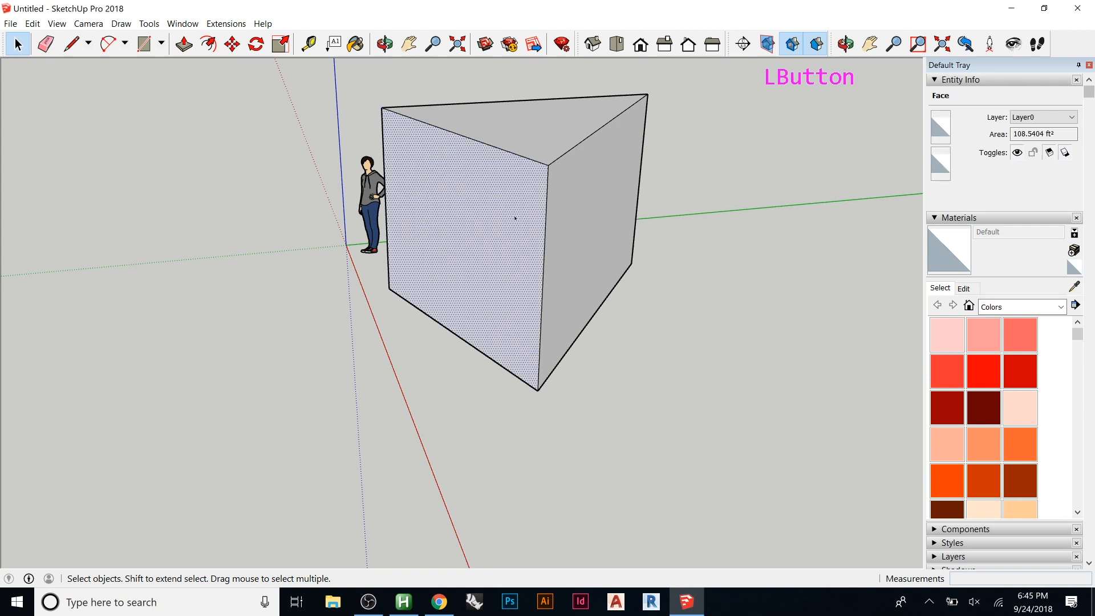
- Select the prism's side and top faces in turn, each together with its bounding edges
middle_drag(419, 235, 403, 259)
double_click(495, 224)
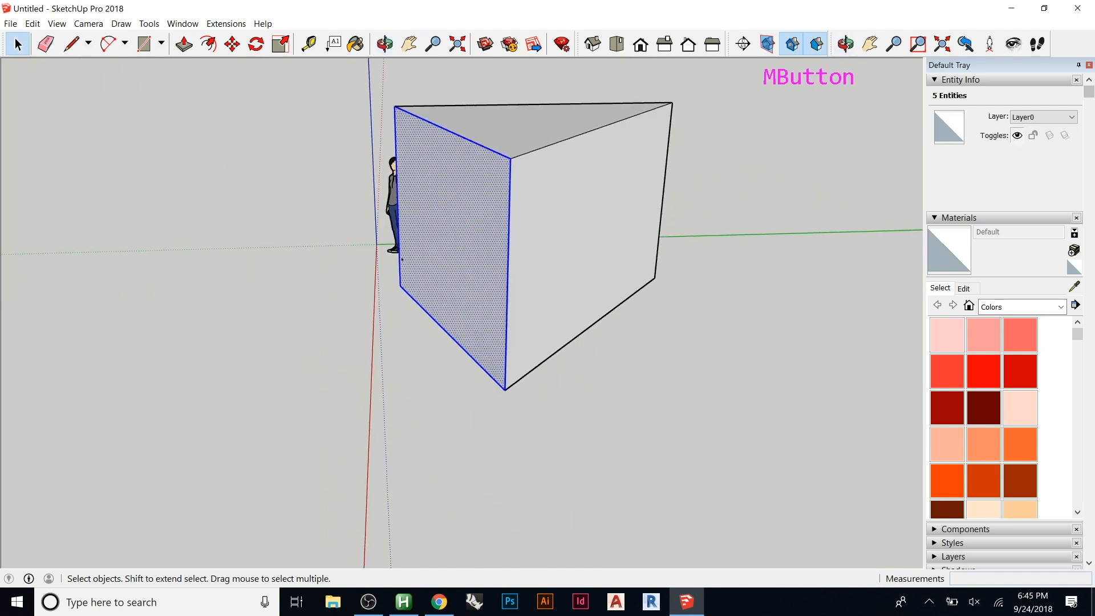
double_click(577, 217)
double_click(527, 139)
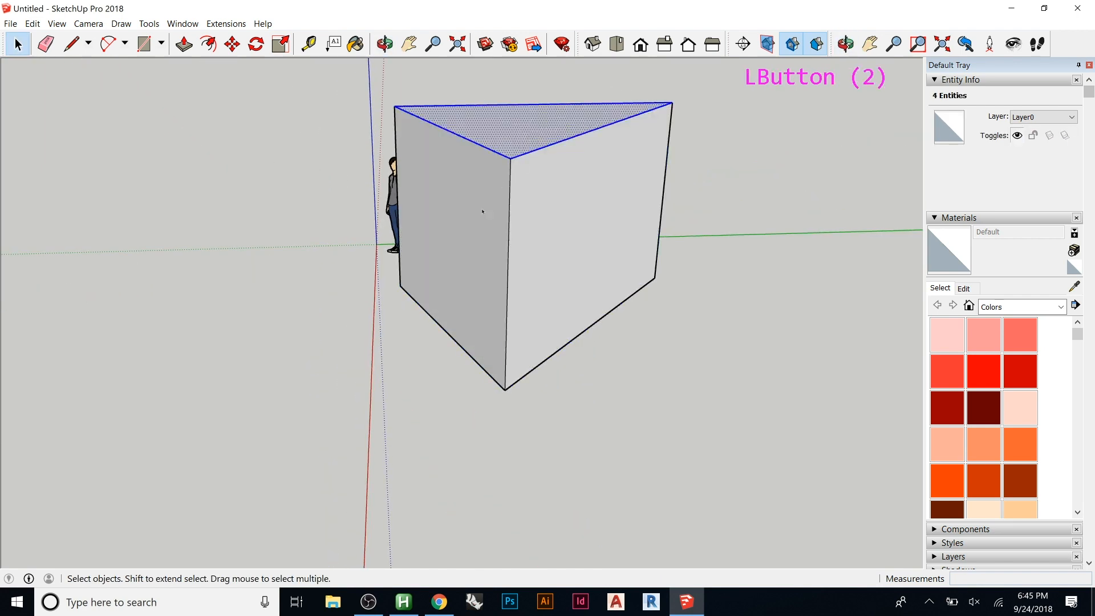
double_click(471, 231)
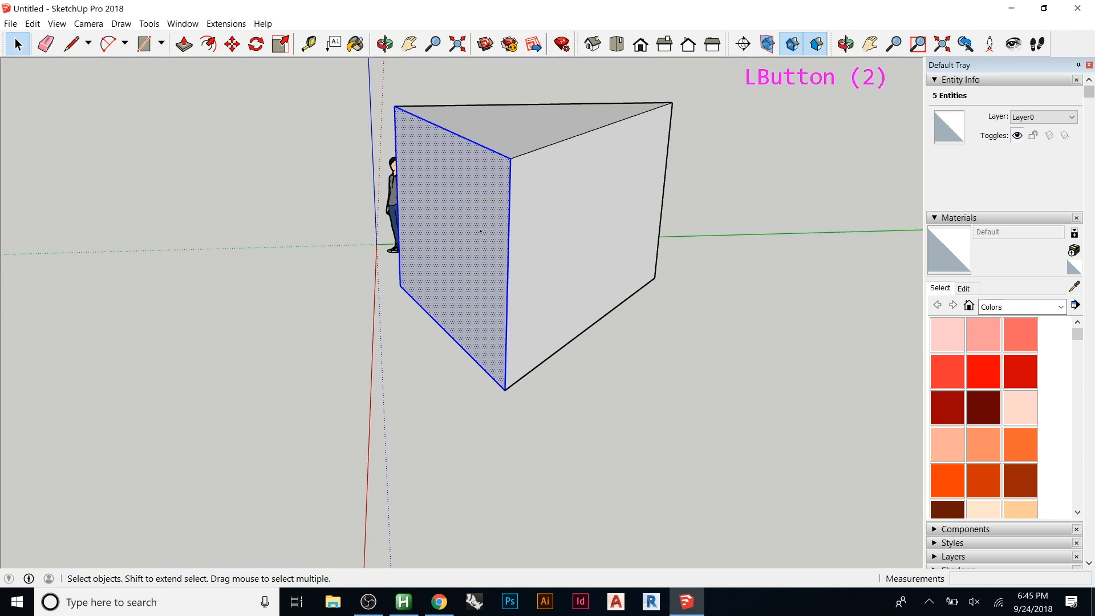
- Select the entire prism with all connected faces and edges and view it from several sides
triple_click(481, 231)
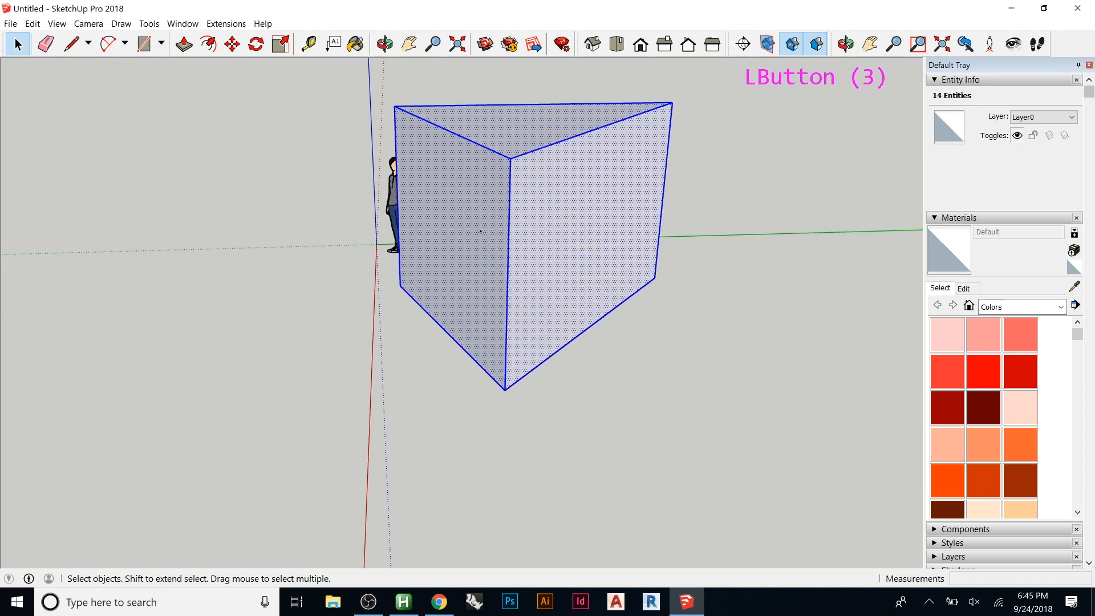
middle_drag(480, 247, 682, 113)
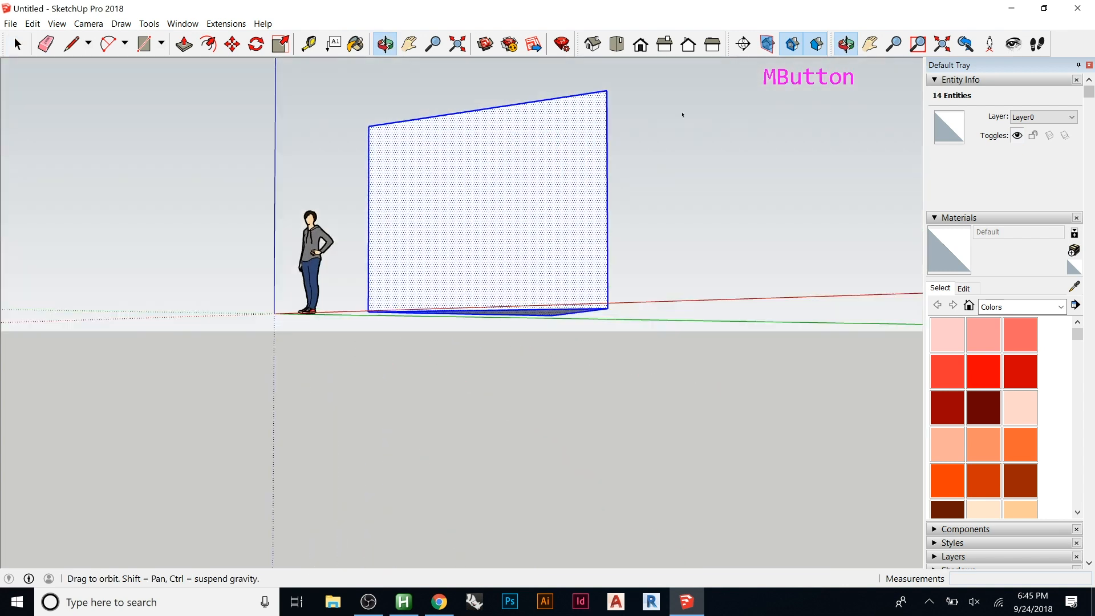
middle_drag(366, 270, 342, 252)
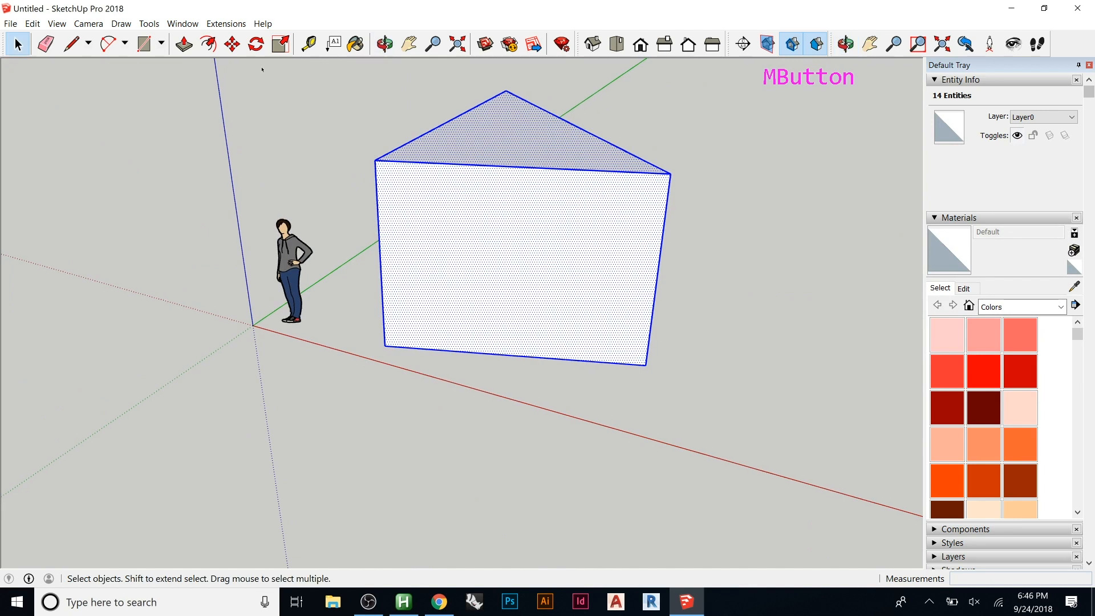
middle_drag(575, 231, 357, 78)
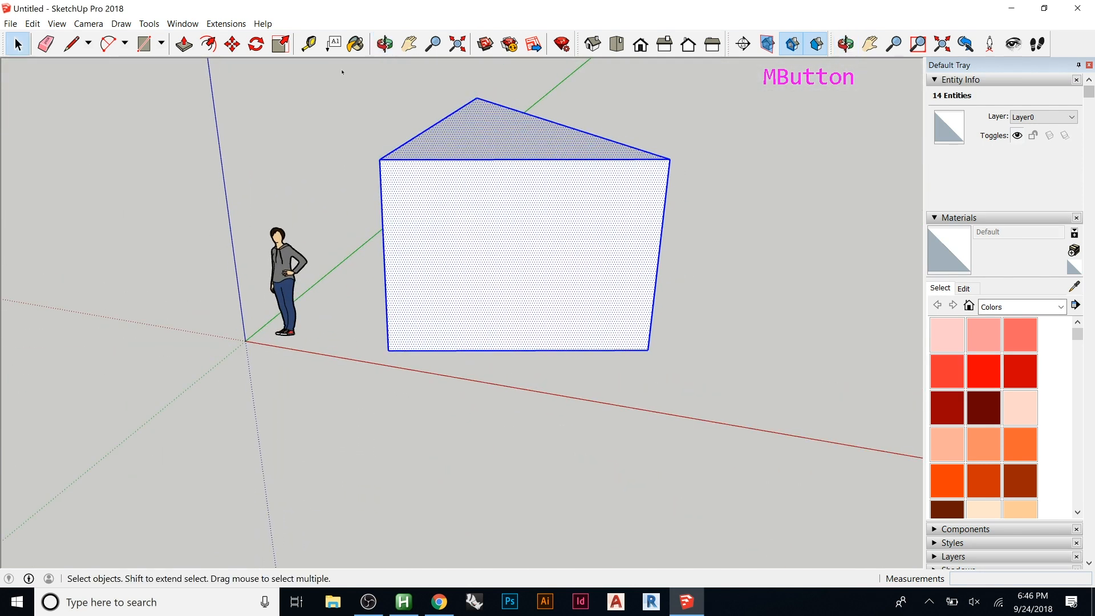
- Move the whole selected prism farther from the figure using its lower front corner as the base point, and clear the selection
click(233, 46)
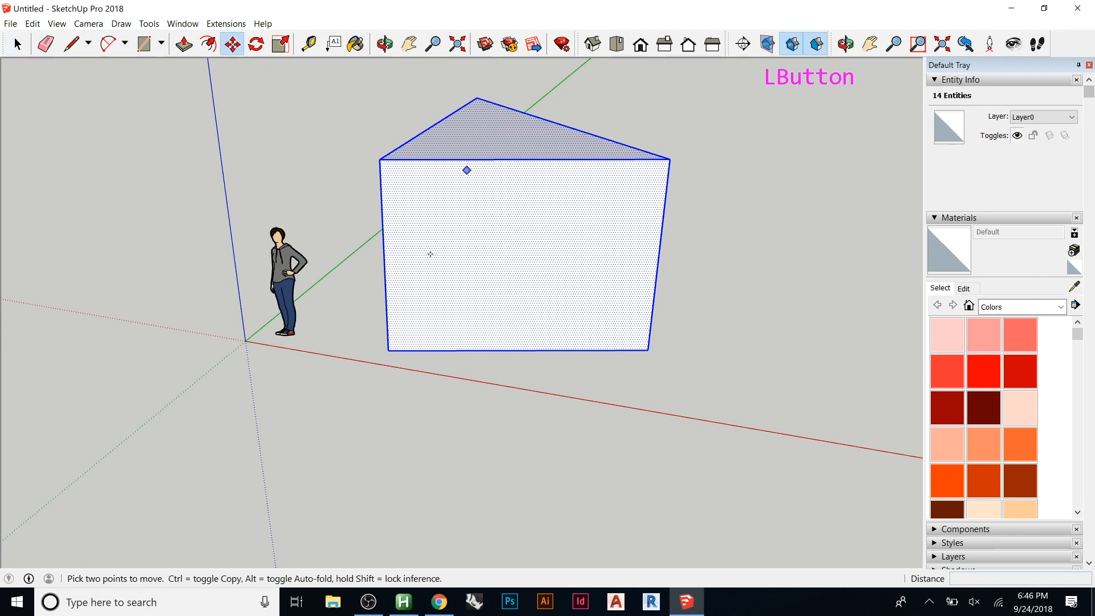
click(387, 350)
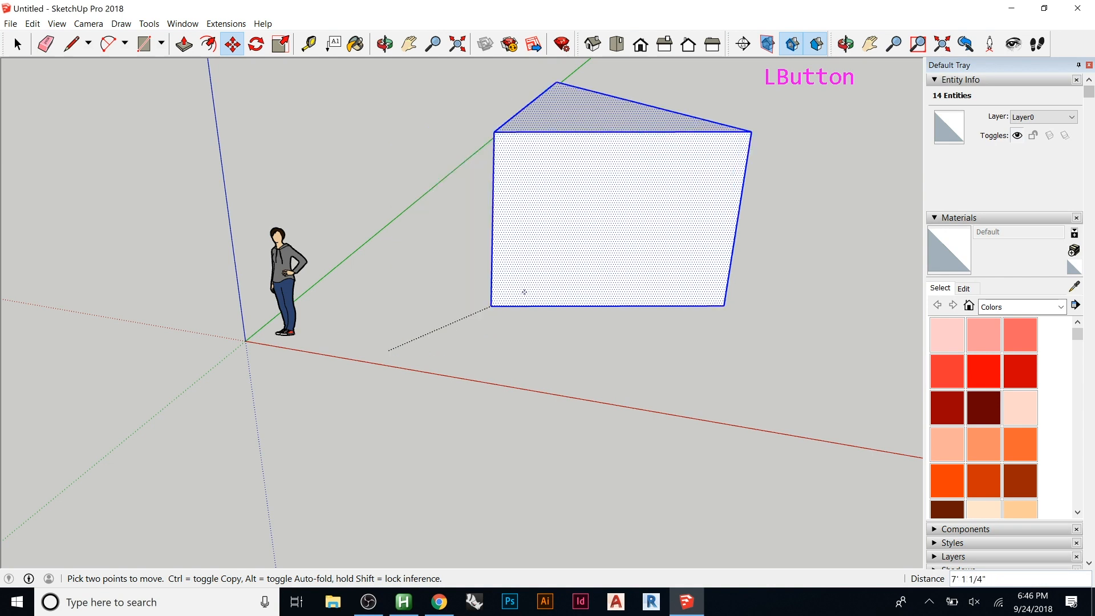
click(572, 268)
key(space)
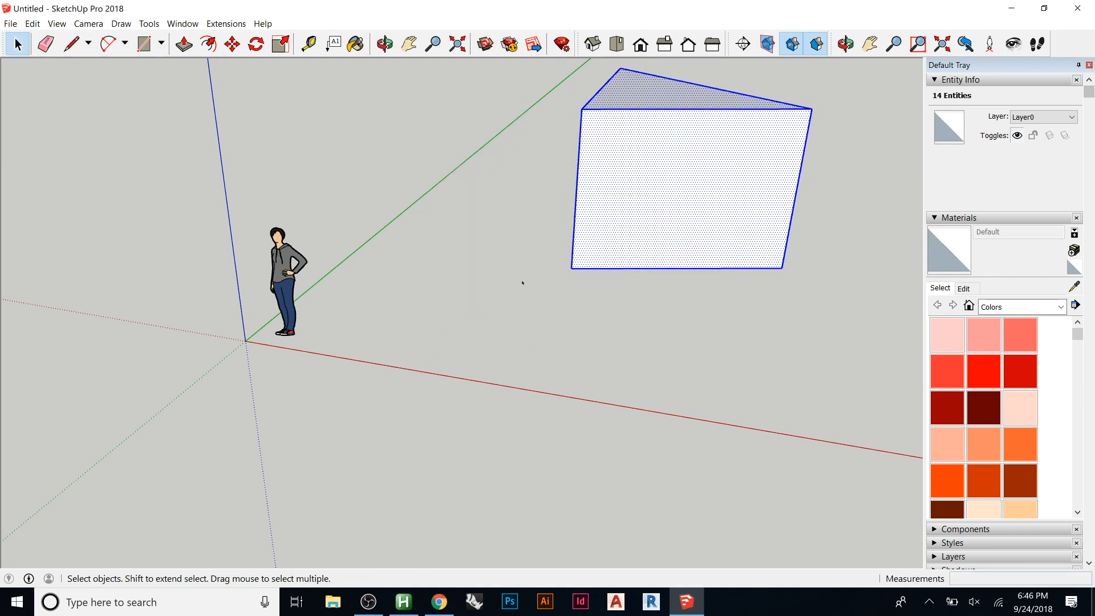
click(537, 277)
click(574, 234)
click(511, 244)
- Reshape the prism with the Move tool by shifting its lower front corner and one side face without preselecting them
key(m)
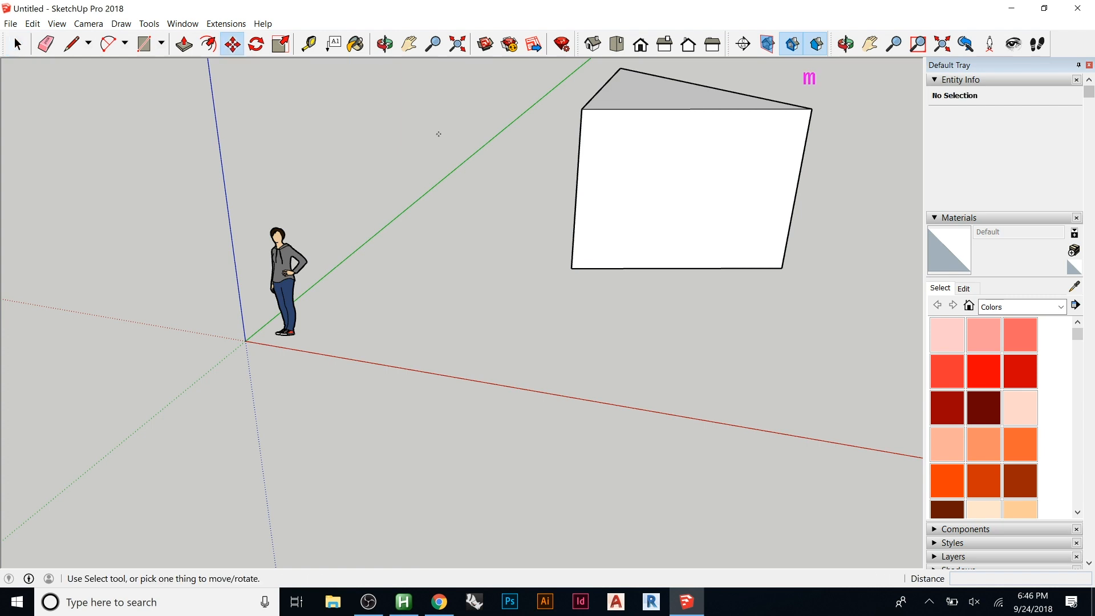
drag(571, 268, 562, 416)
middle_drag(594, 296, 691, 235)
drag(643, 200, 822, 223)
middle_drag(652, 188, 221, 330)
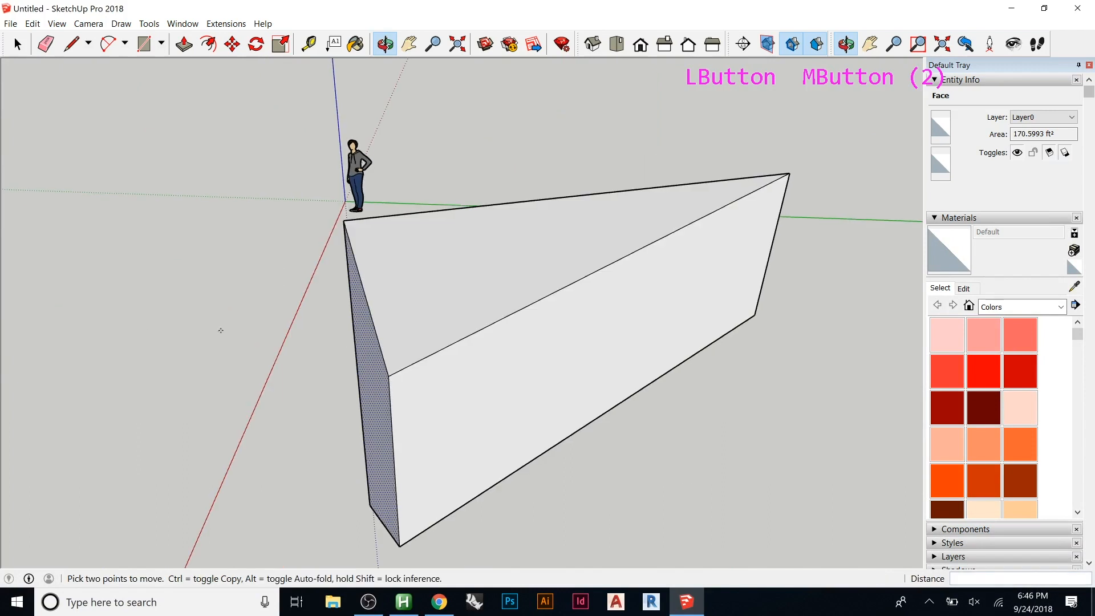
- Select a vertical edge of the prism and move it across the body to deform the adjoining faces
scroll(422, 299, down, 5)
key(space)
click(408, 365)
click(407, 365)
key(m)
click(405, 342)
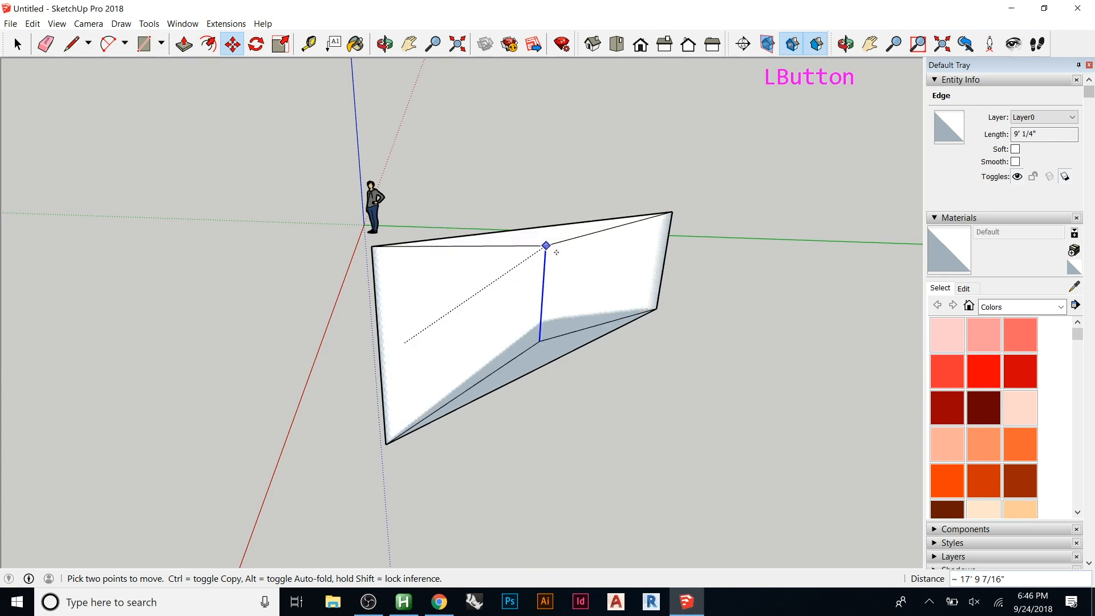
click(618, 307)
key(space)
- Select the entire deformed prism with all its connected geometry and delete it
middle_drag(581, 334, 575, 234)
triple_click(544, 298)
key(Delete)
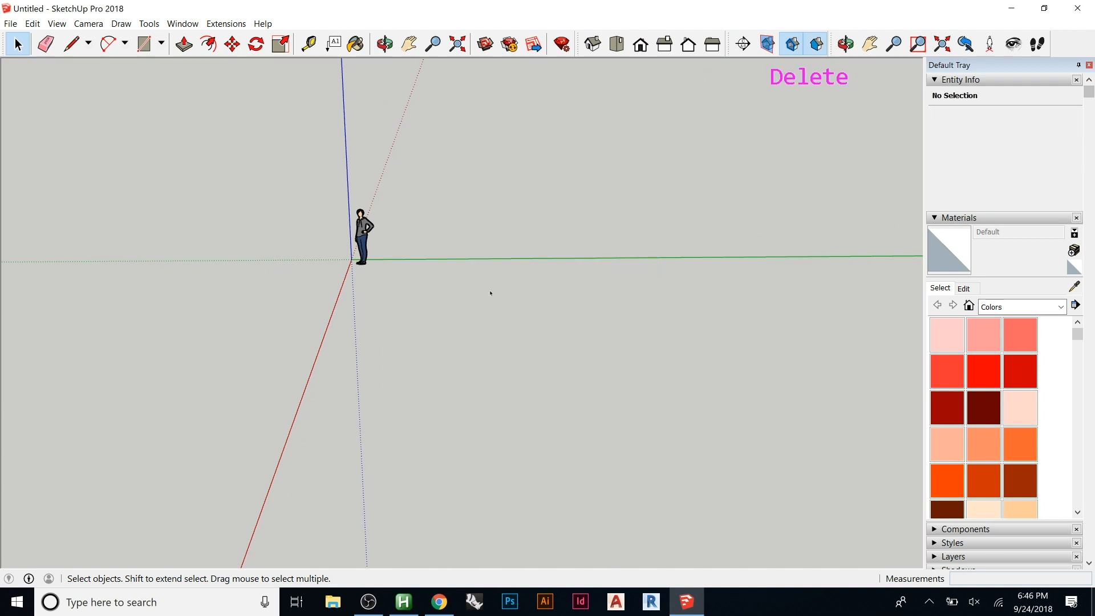
- Draw a ground rectangle about 18.5 by 11.5 feet near the figure and Push/Pull it upward into a box
key(r)
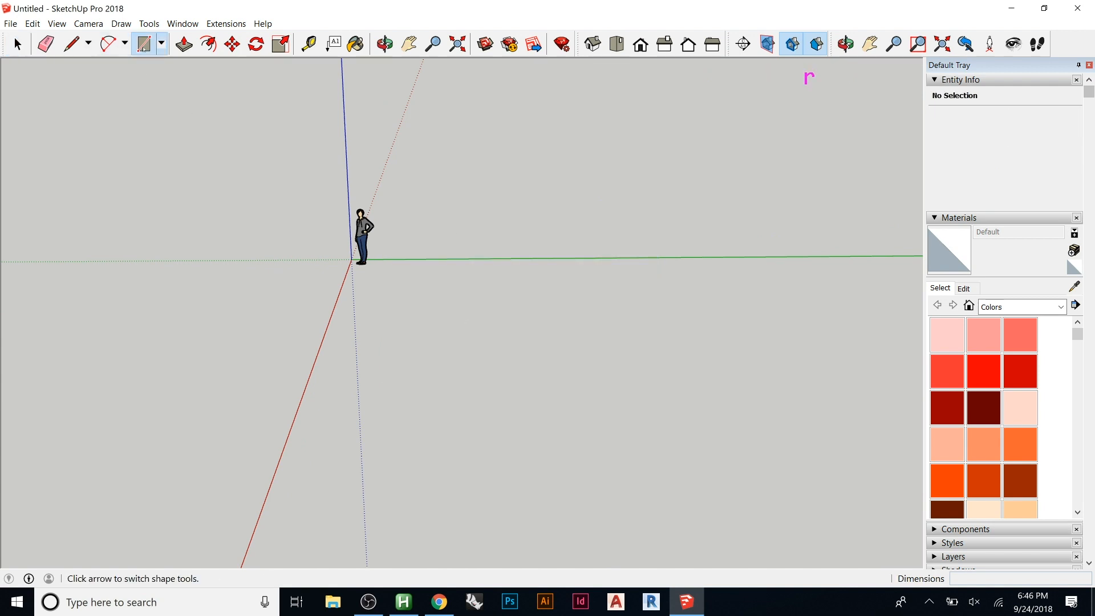
click(392, 283)
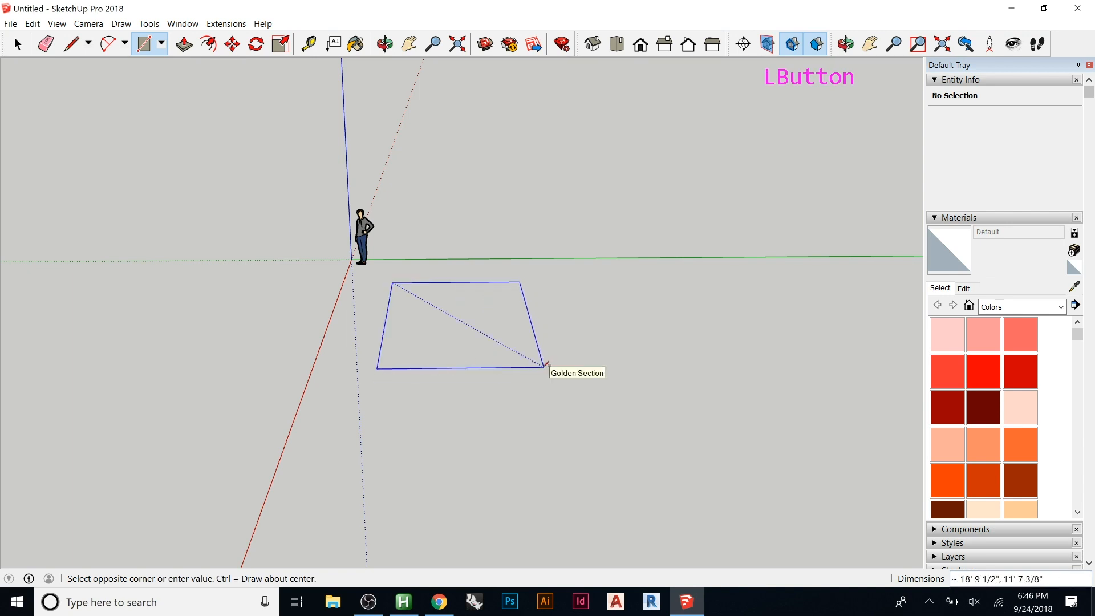
click(542, 365)
key(p)
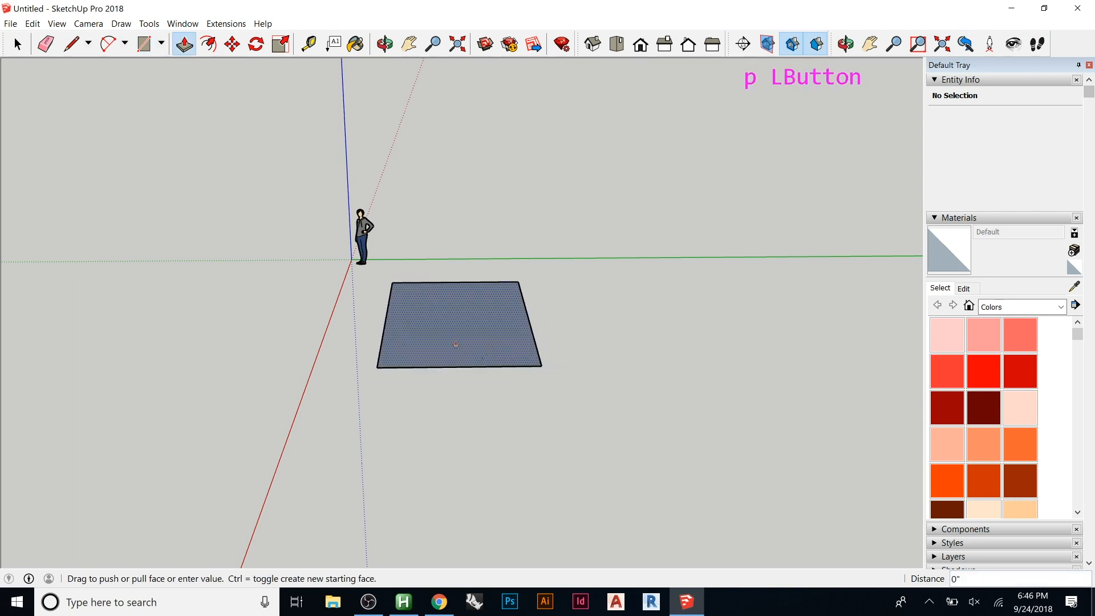
click(461, 335)
click(442, 296)
middle_drag(507, 292, 476, 313)
- Select the whole box with its connected geometry and move it about 13' 5" along the green axis
key(space)
triple_click(431, 303)
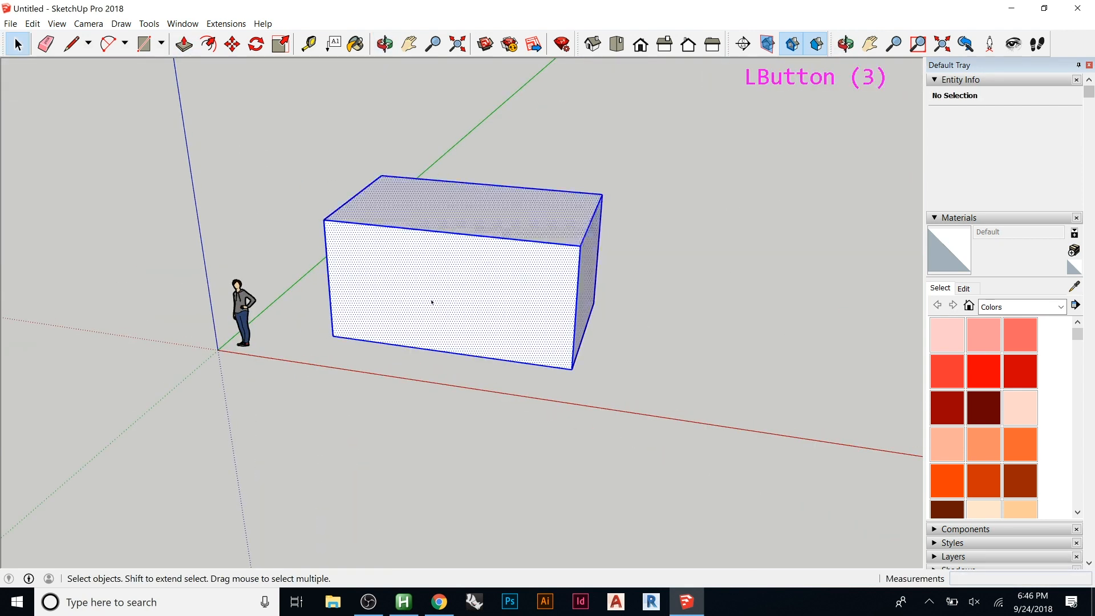
key(m)
click(439, 295)
click(502, 239)
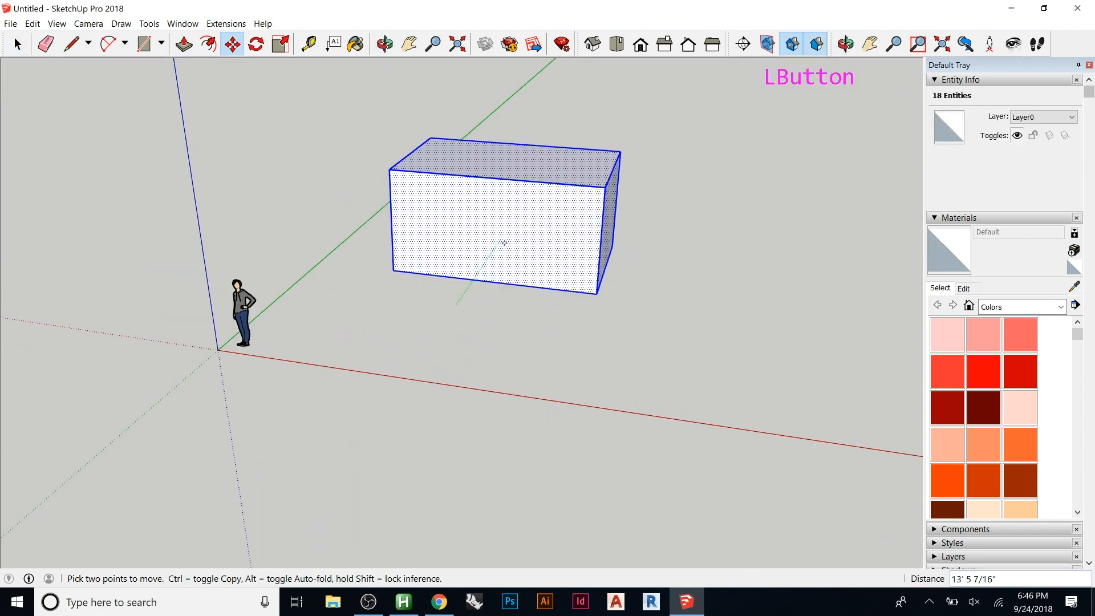
- Copy the selected box with the Move tool about 28' along the red axis
click(427, 266)
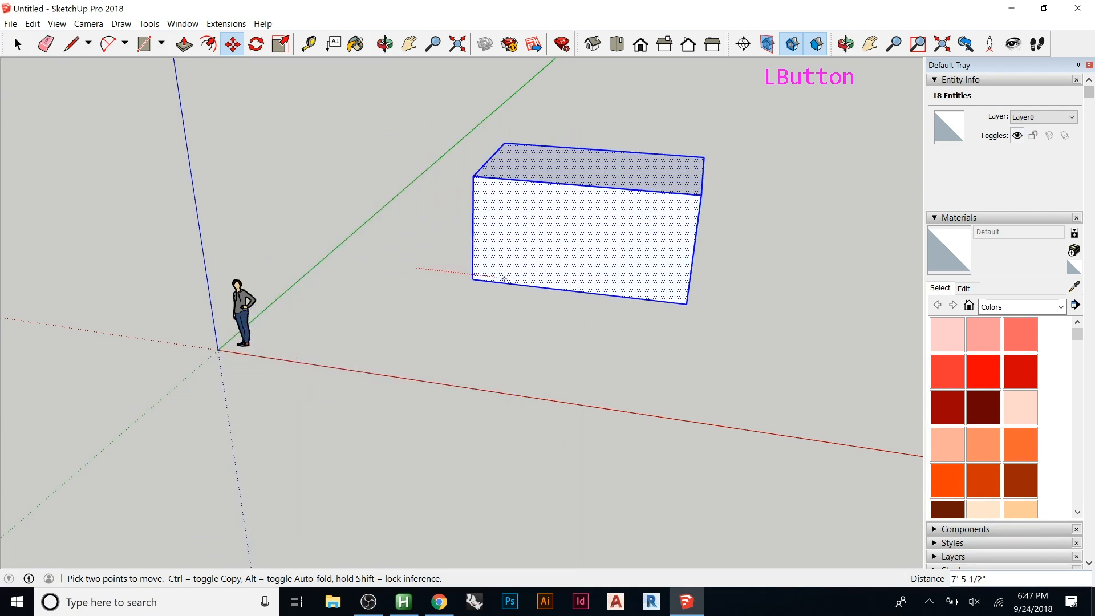
ctrl+click(505, 280)
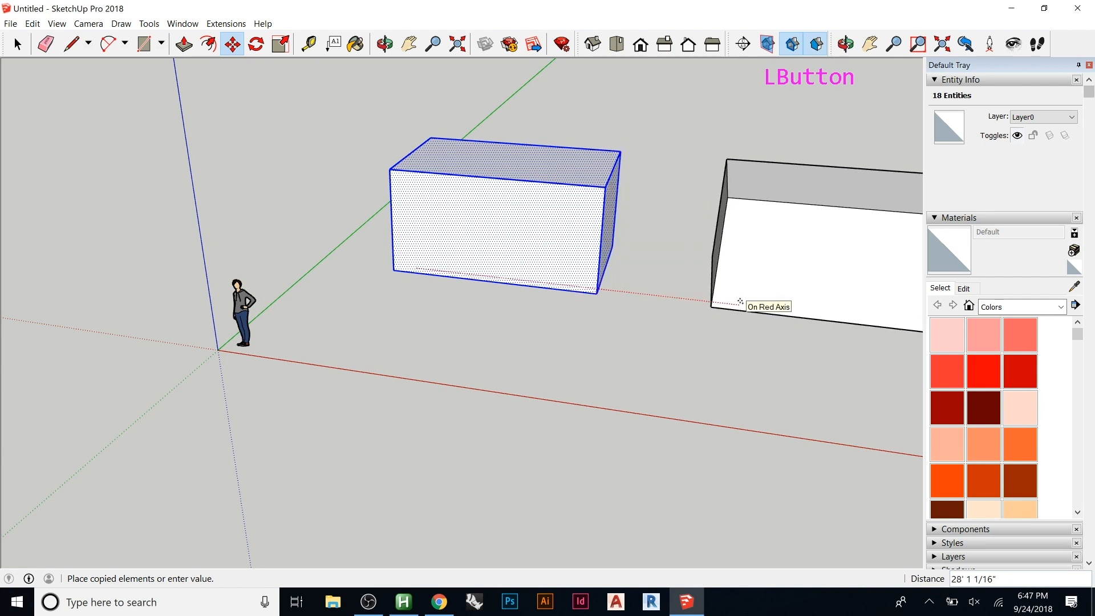
click(739, 302)
- Move the copied box exactly 20' along the green axis, away from the figure
scroll(384, 246, down, 7)
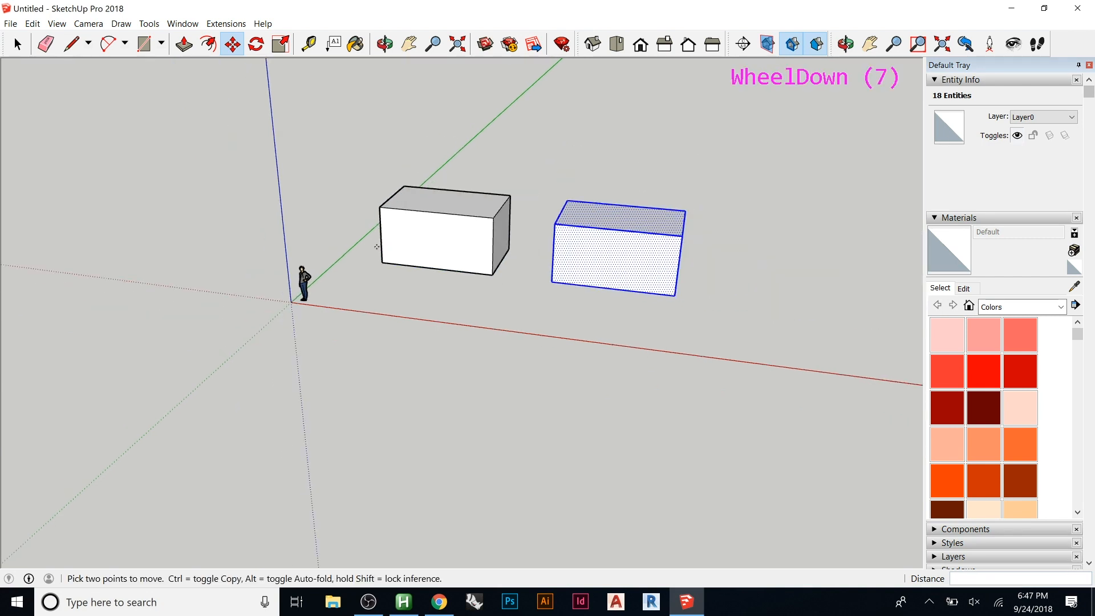
scroll(376, 246, down, 4)
scroll(562, 278, up, 5)
scroll(330, 228, down, 3)
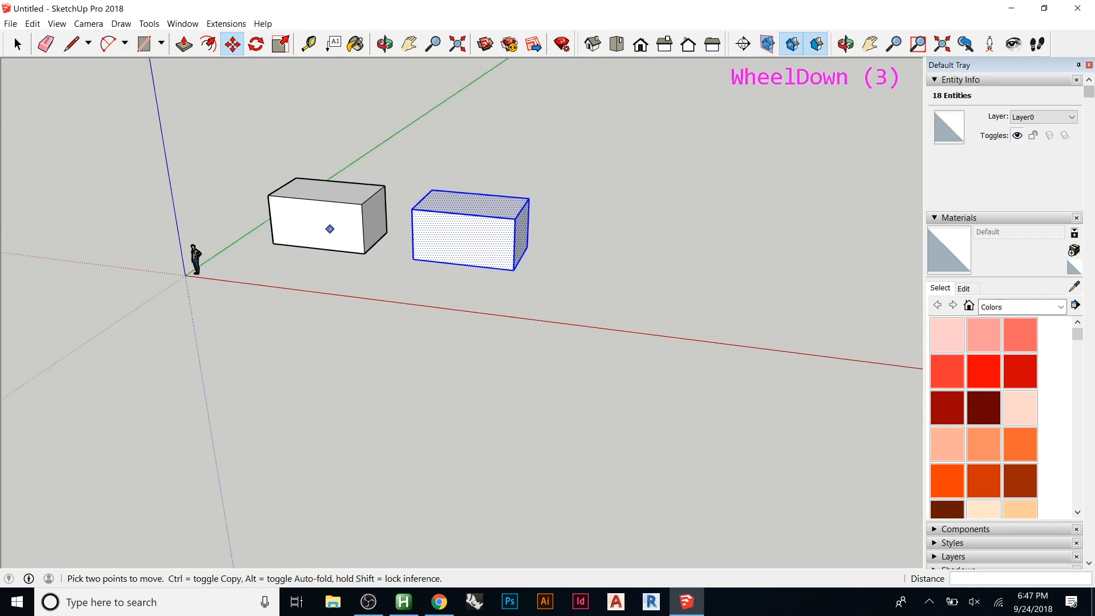
scroll(329, 229, down, 2)
middle_drag(445, 248, 536, 270)
click(469, 268)
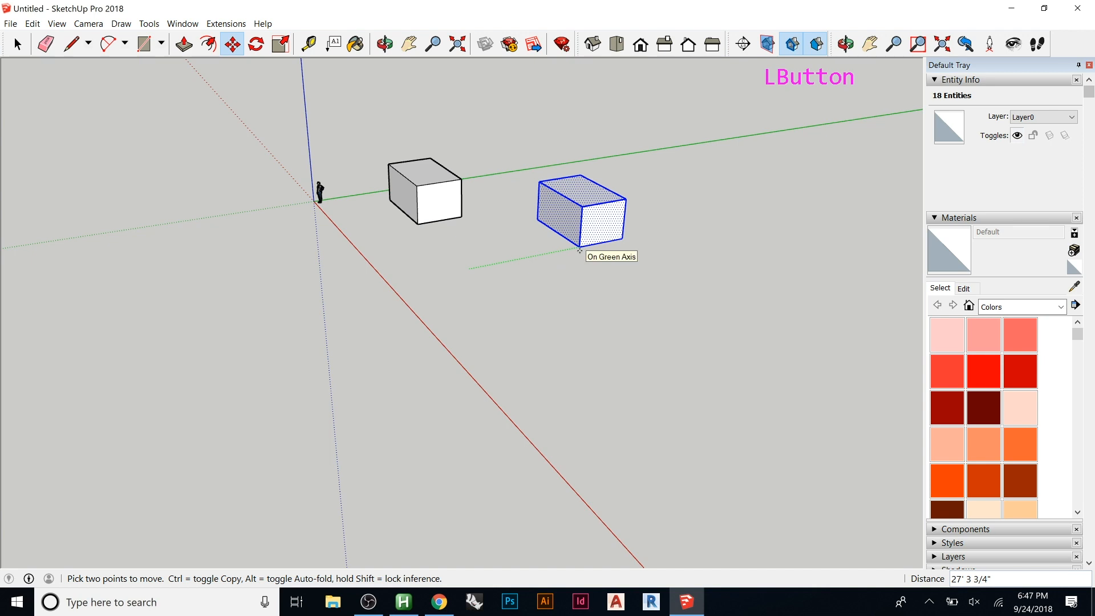
text(20)
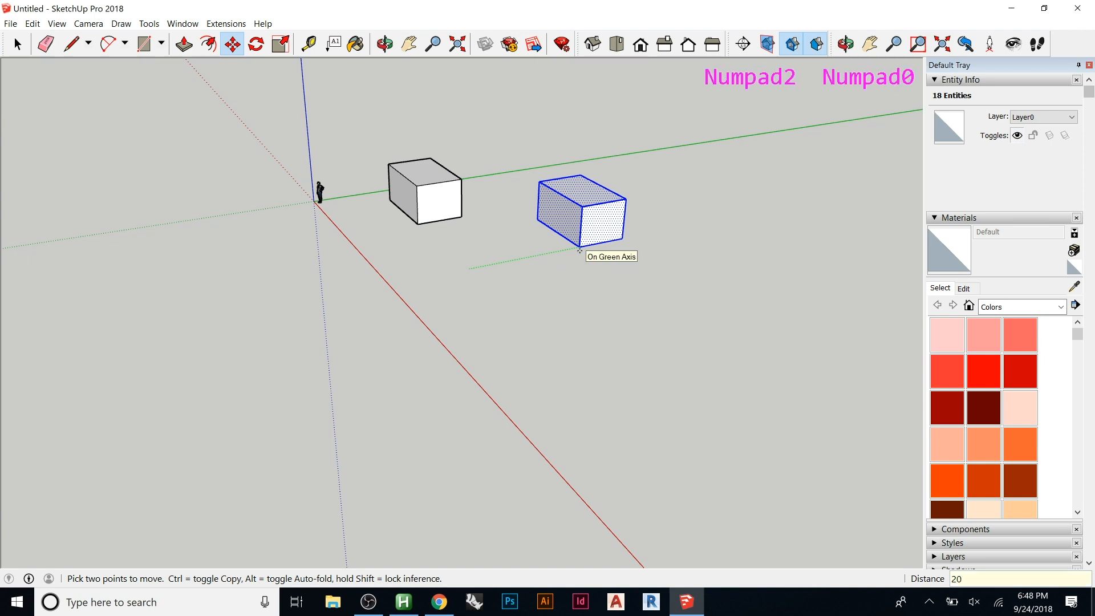
text(')
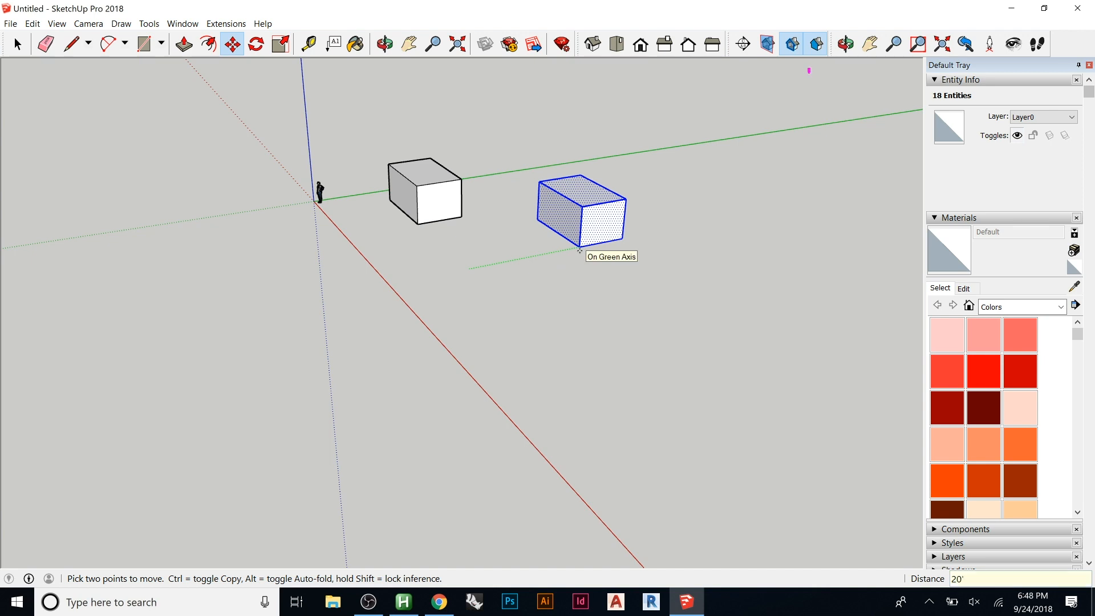
key(Return)
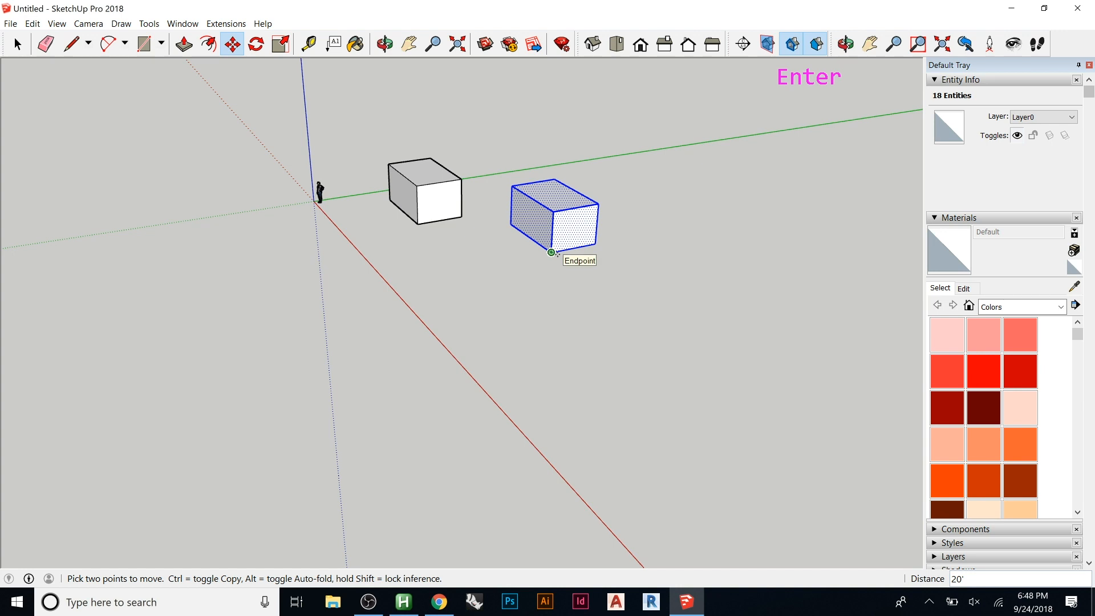
- Copy the selected box 20' back along the green axis from its lower corner, and clear the selection
click(551, 252)
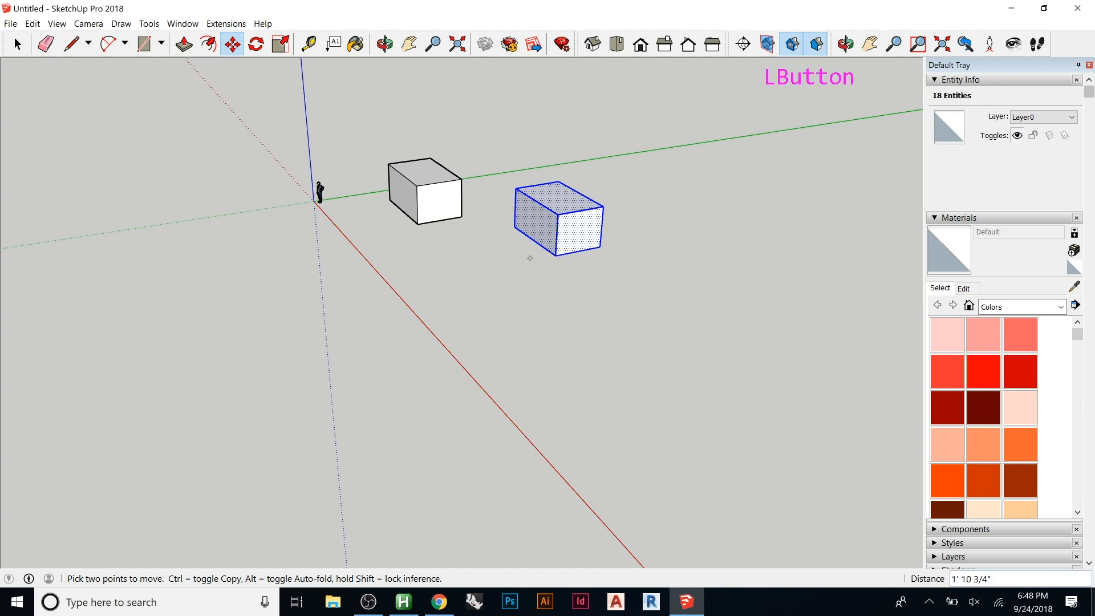
key(ctrl)
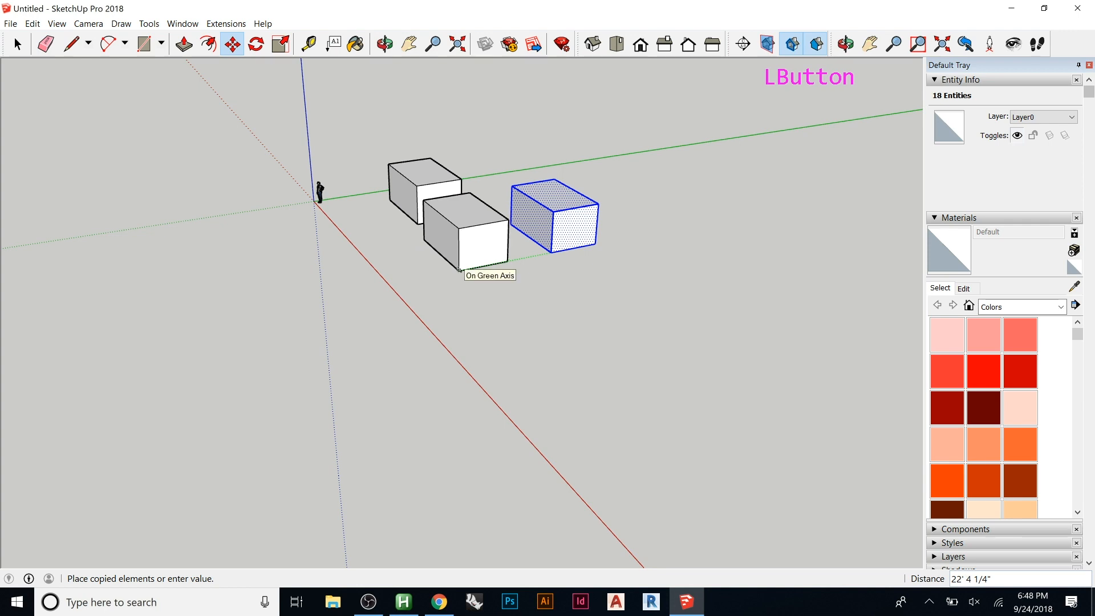
text(20)
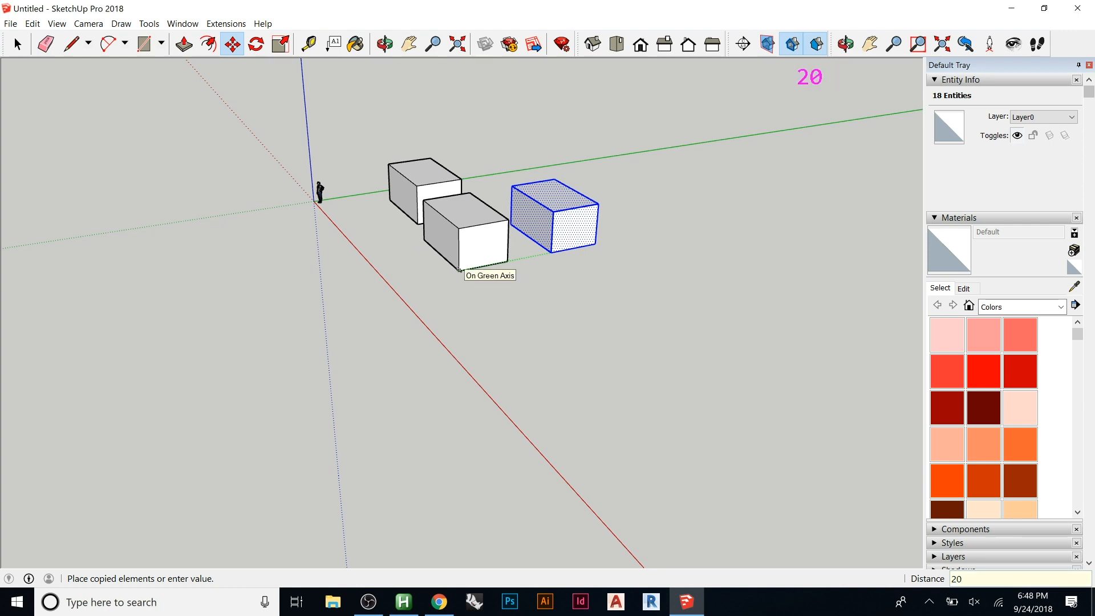
key(Return)
middle_drag(472, 240, 699, 325)
key(space)
click(478, 211)
- View the three boxes from several sides, selecting the front copy's top face and an upper edge of the box behind it
shift+middle_drag(445, 227, 486, 322)
scroll(485, 322, up, 6)
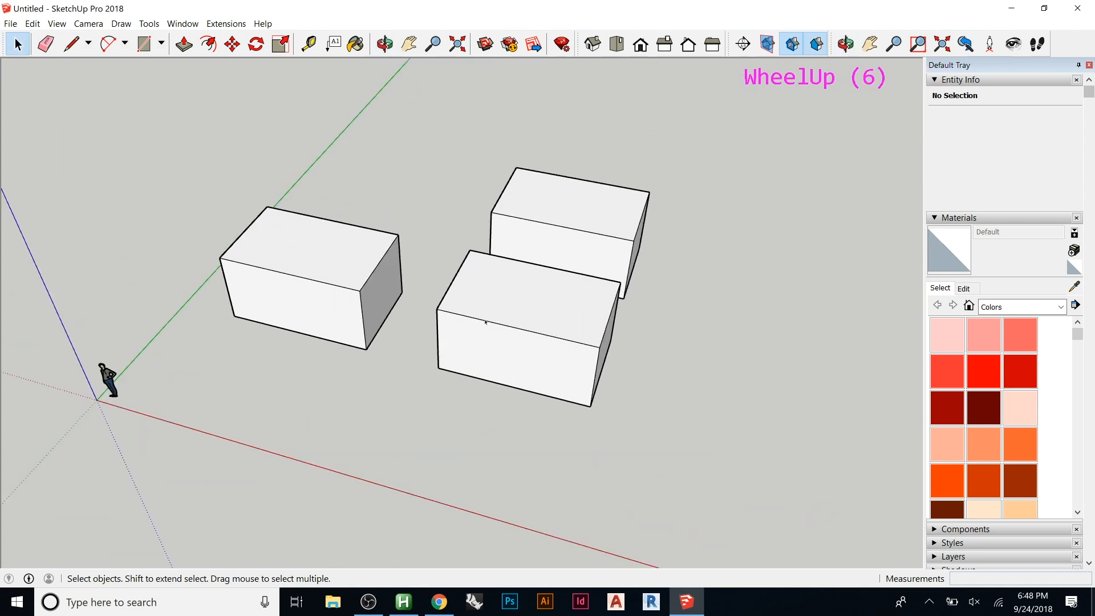
middle_drag(610, 331, 483, 326)
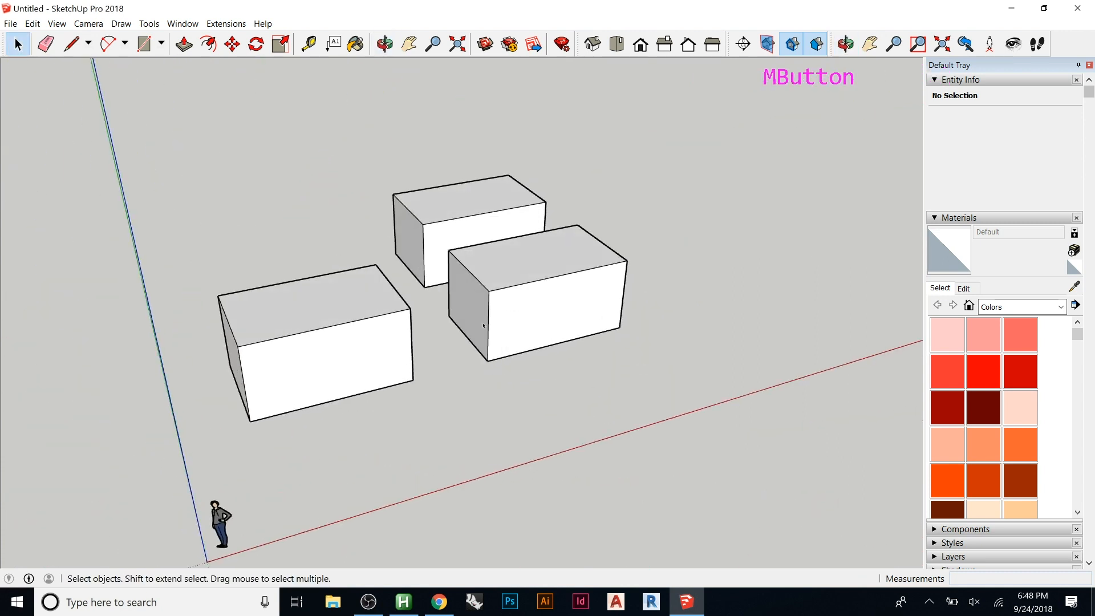
click(491, 245)
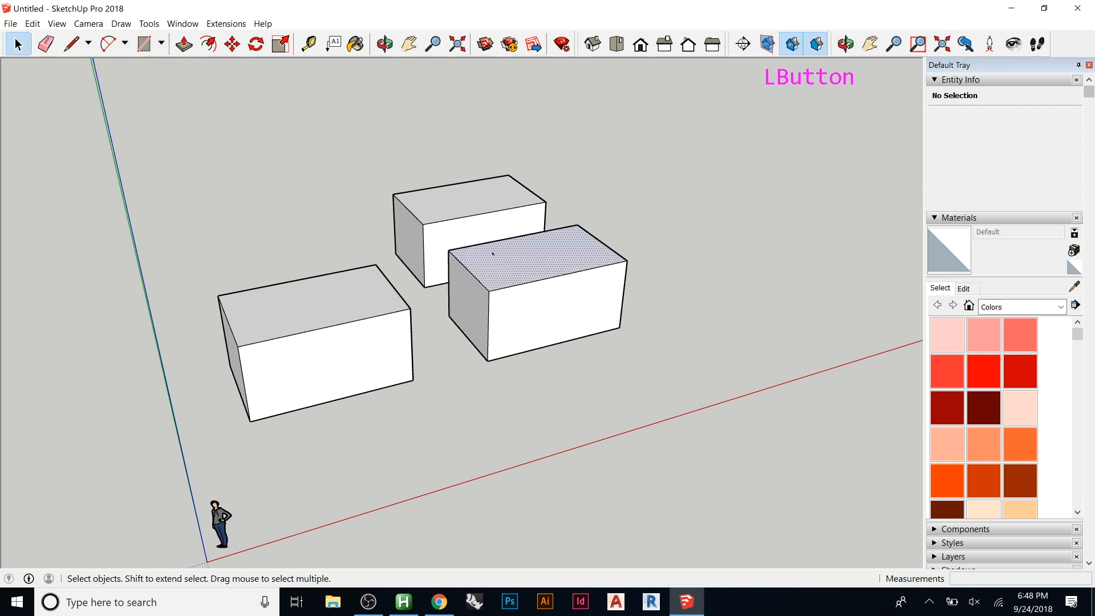
click(484, 213)
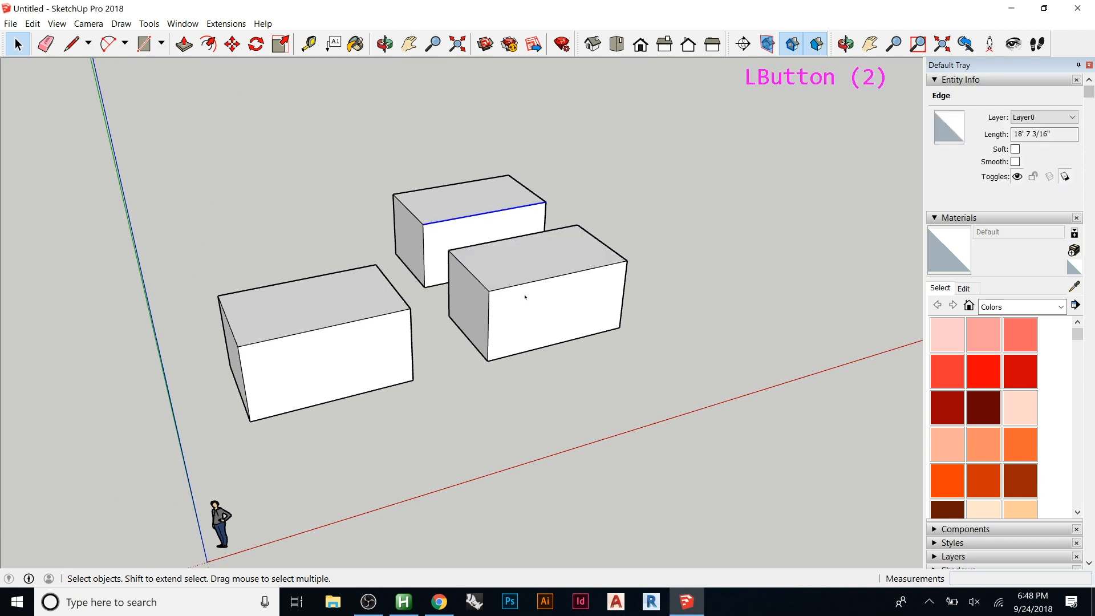
- Split the top face of the front copied box into two halves with a line across its middle
middle_drag(524, 297, 386, 378)
key(l)
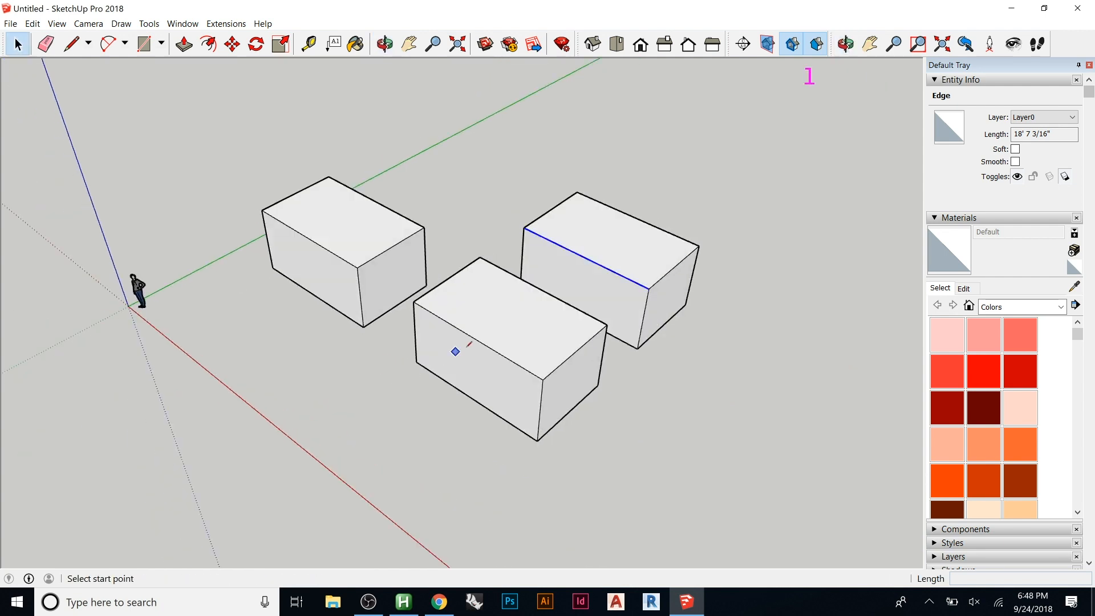
click(476, 339)
click(541, 292)
- Push/Pull the outer half of the split top face up into a tower and extend its inner side face over the lower half
key(space)
click(534, 321)
key(p)
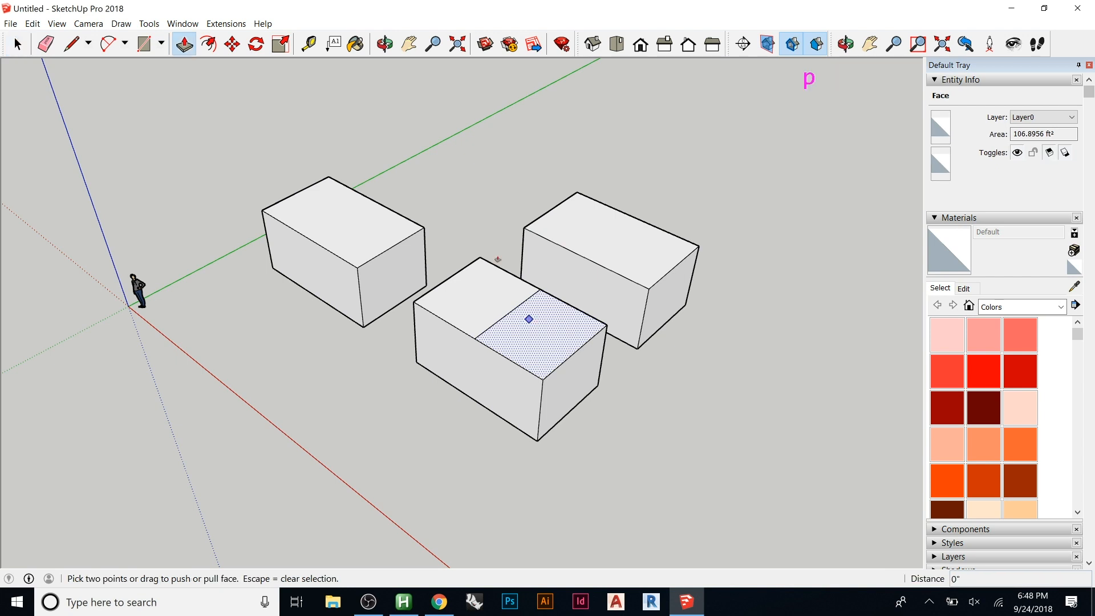
drag(540, 330, 567, 211)
middle_drag(529, 277, 611, 259)
drag(516, 239, 491, 251)
- Split the tower's inner side face with a horizontal line and Push/Pull the upper part out to the far end of the original box
key(l)
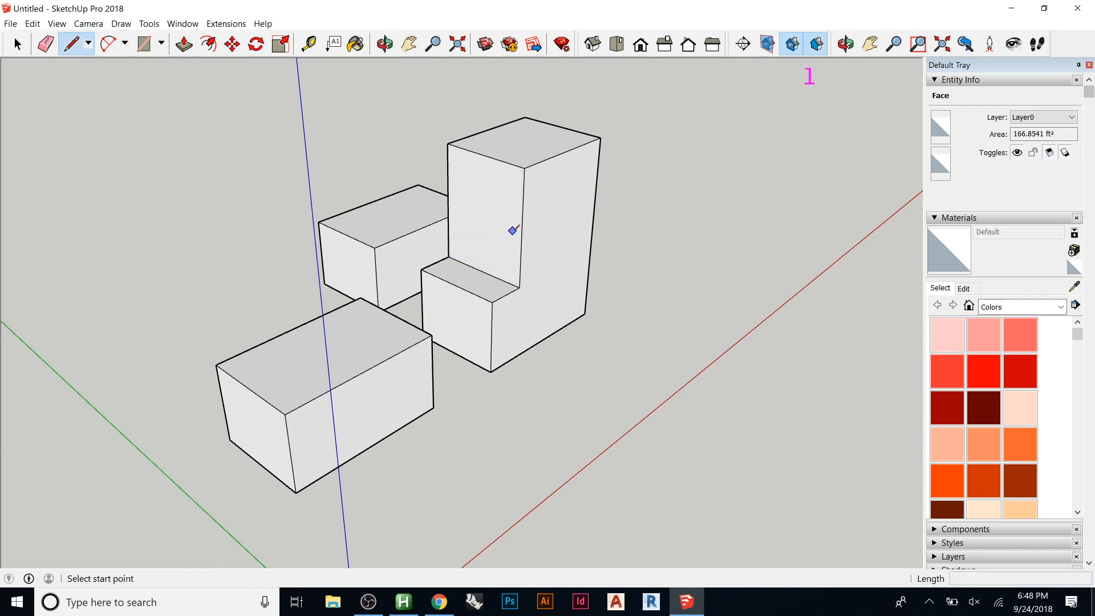
click(522, 230)
click(449, 204)
key(p)
mouse_move(479, 193)
mouse_down()
mouse_move(474, 267)
mouse_move(445, 289)
mouse_move(310, 289)
mouse_move(259, 249)
mouse_move(476, 310)
mouse_move(510, 209)
mouse_move(344, 180)
mouse_move(349, 201)
mouse_move(367, 139)
mouse_move(408, 207)
mouse_move(623, 171)
mouse_move(662, 276)
mouse_move(433, 482)
mouse_move(289, 517)
mouse_move(254, 491)
mouse_move(268, 468)
mouse_move(249, 416)
mouse_move(293, 448)
mouse_up()
- Select the whole original box and move it up by its top corner to meet the underside of the overhang
middle_drag(384, 406, 304, 329)
triple_click(314, 376)
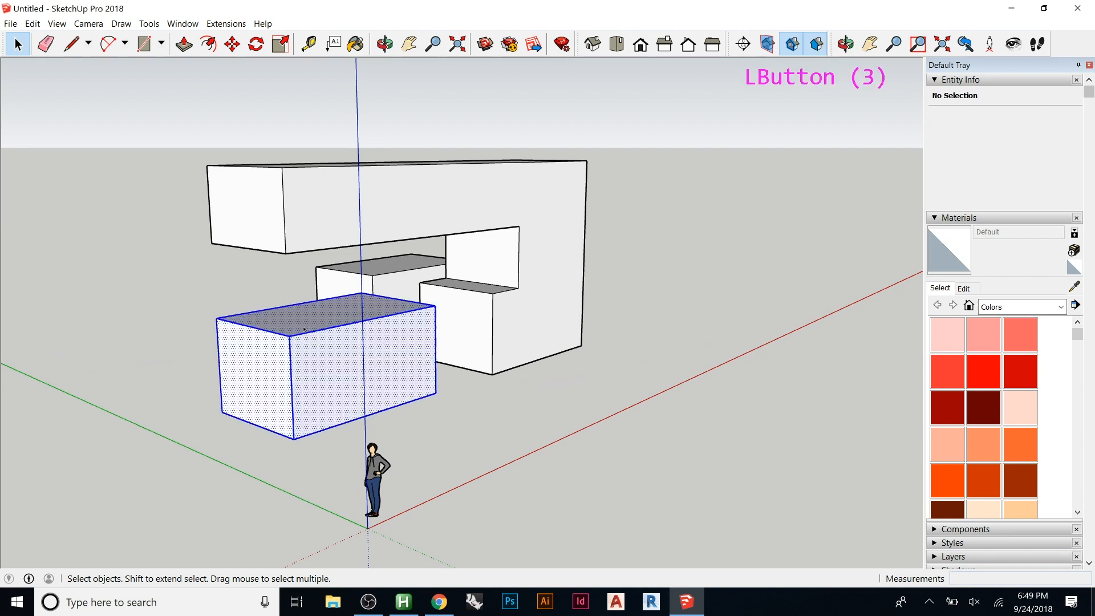
key(m)
drag(290, 337, 287, 245)
- Try to move the selected box away from the overhang it touches, from its side face and again from its end face
middle_drag(360, 295, 382, 225)
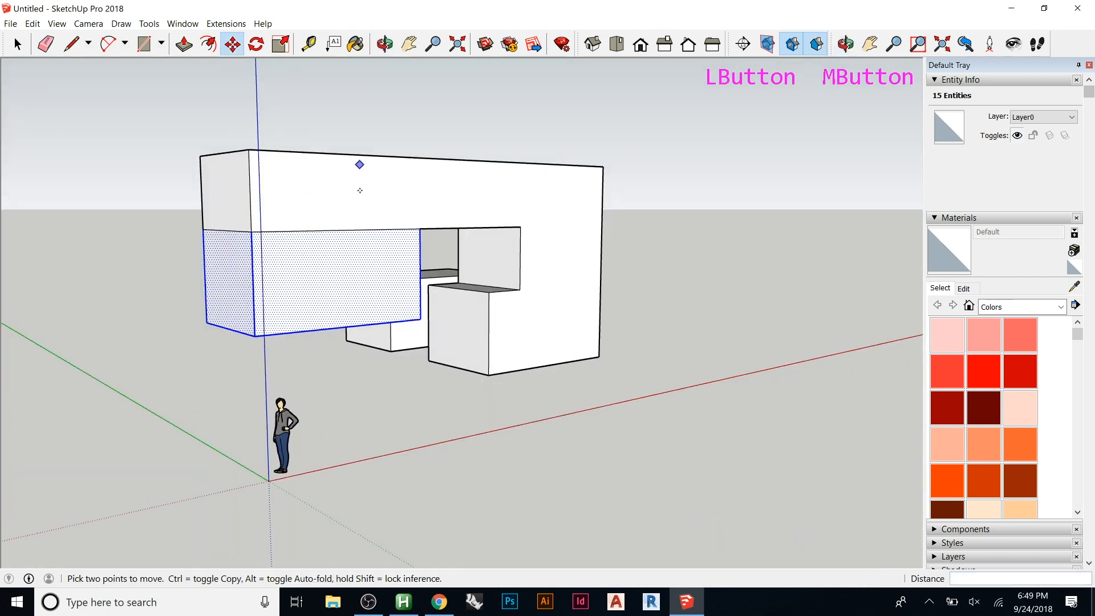
middle_drag(405, 249, 436, 240)
click(437, 240)
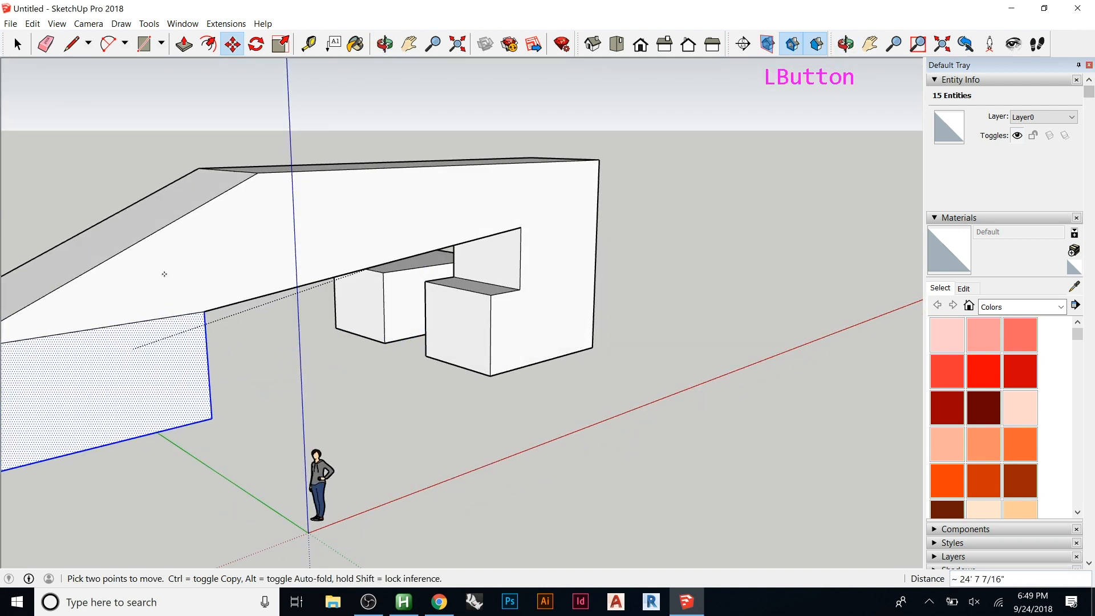
click(374, 313)
middle_drag(297, 218, 433, 240)
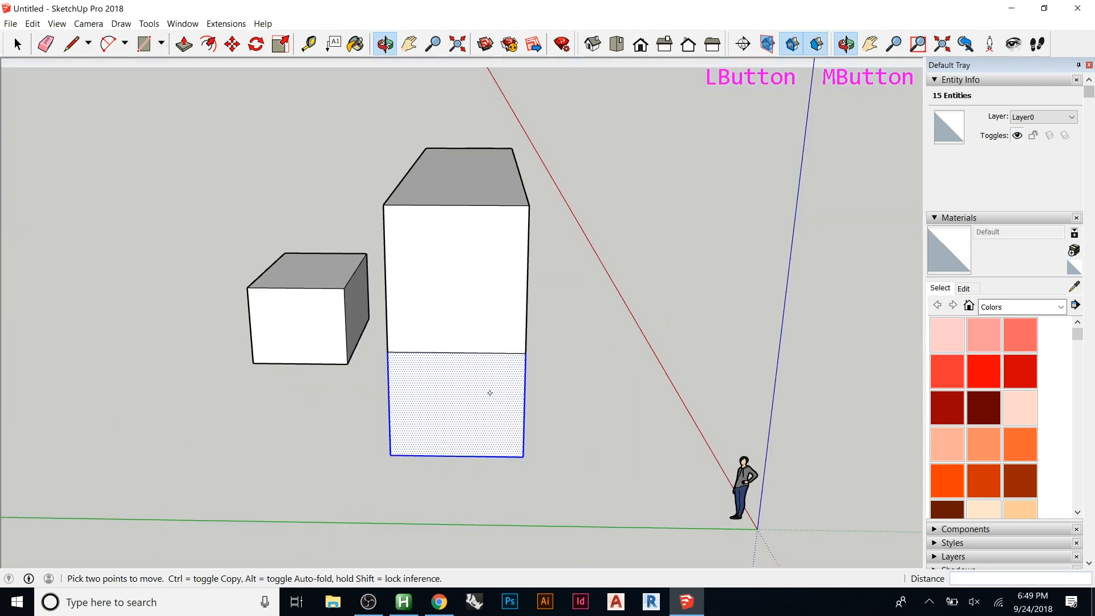
click(488, 394)
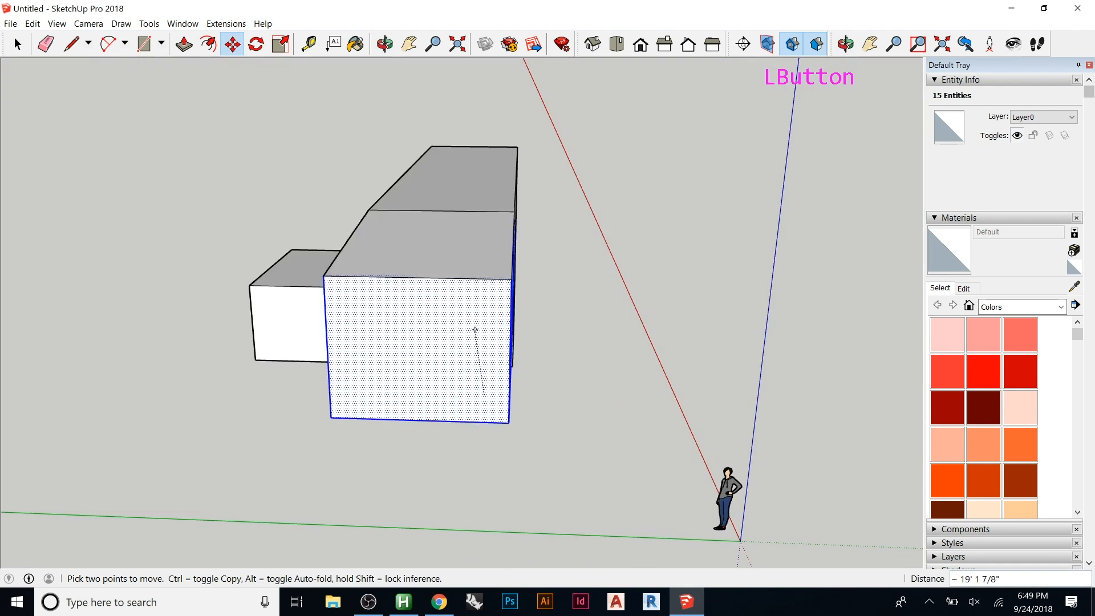
click(475, 329)
middle_drag(475, 329, 215, 241)
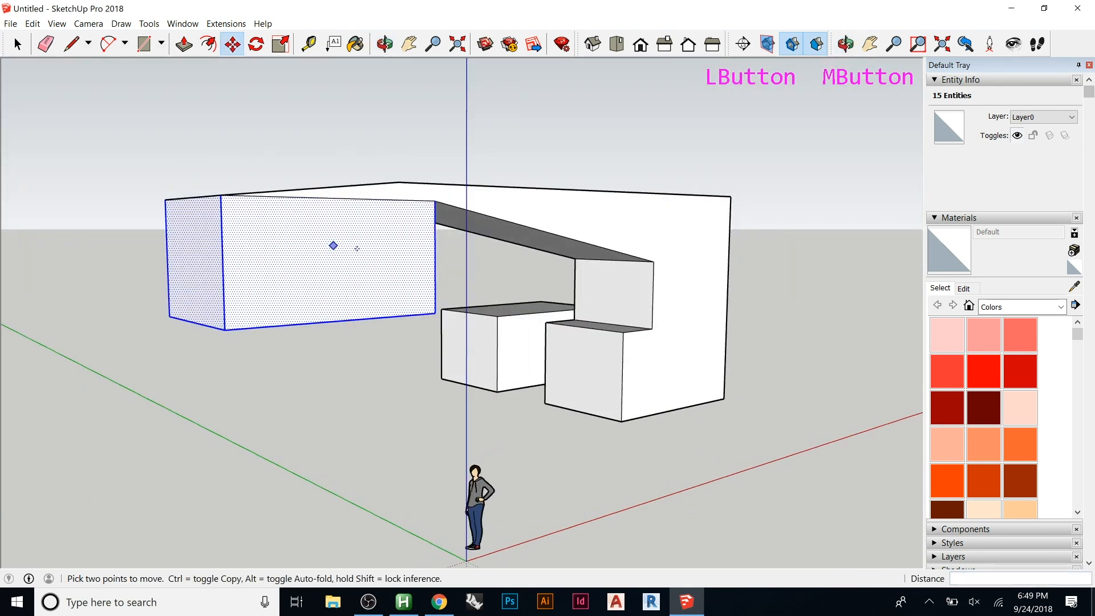
- Undo the box moves until it sits apart below the overhang, and clear the selection
key(ctrl+z)
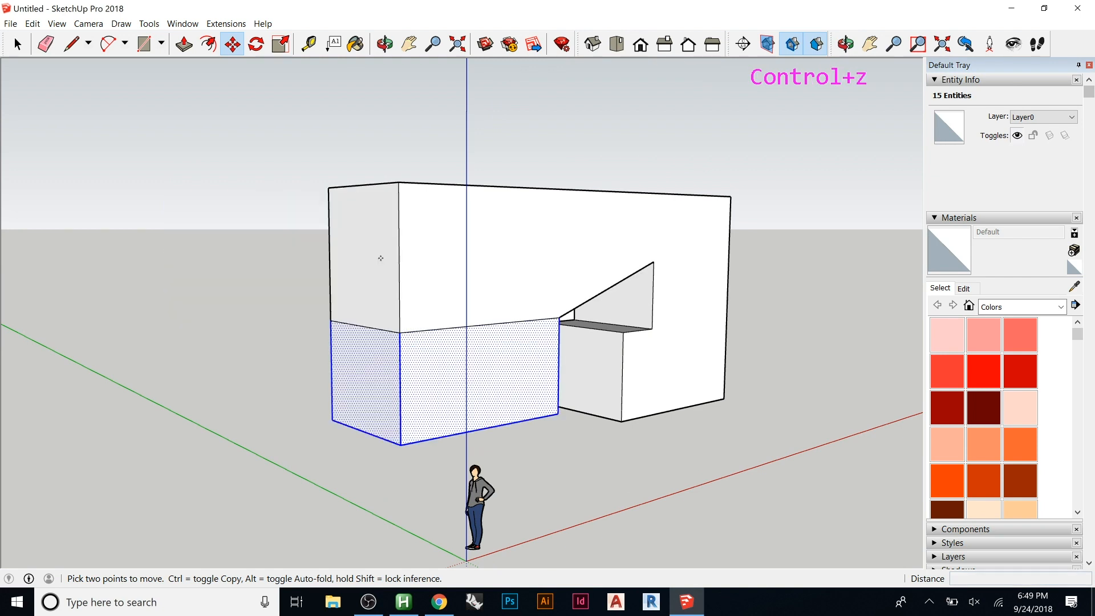
key(ctrl+z)
key(ctrl+z)
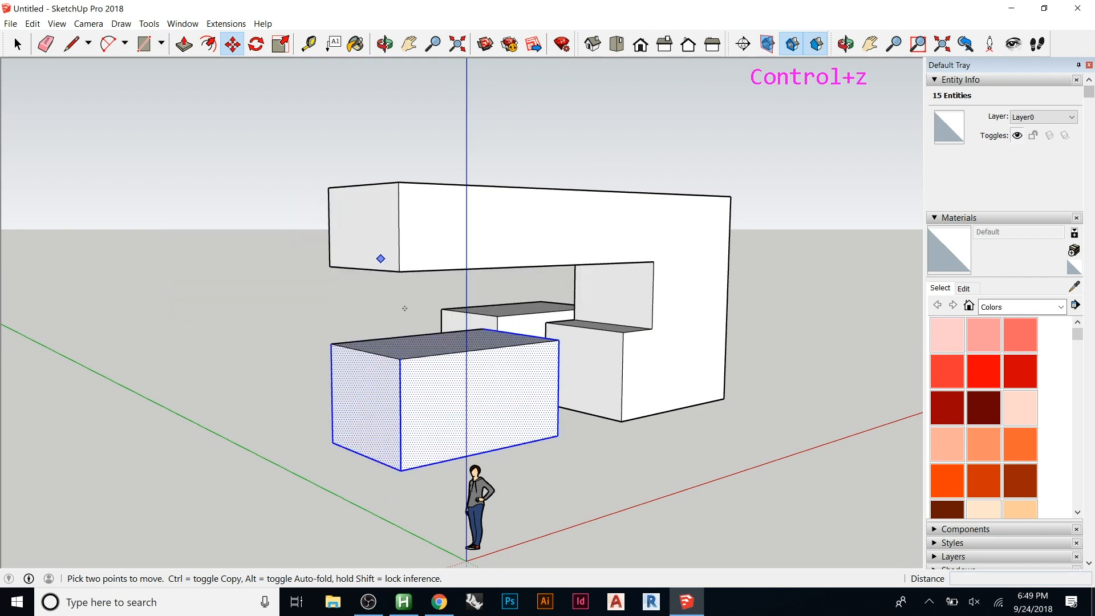
key(space)
click(308, 345)
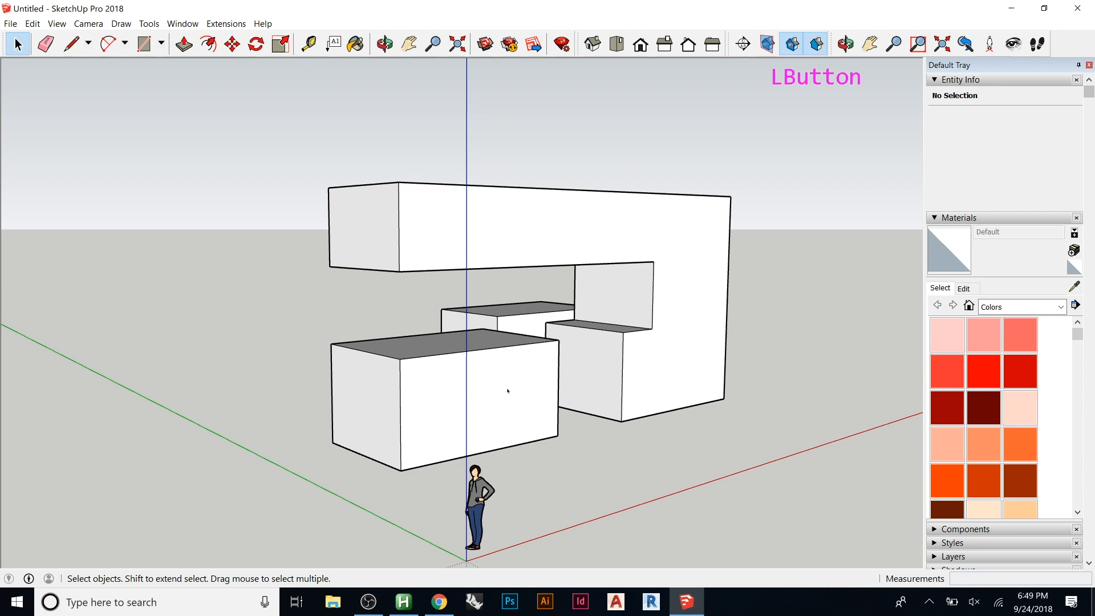
- Select the long side face and the top face of the original box together as one multiple selection
middle_drag(357, 396, 528, 392)
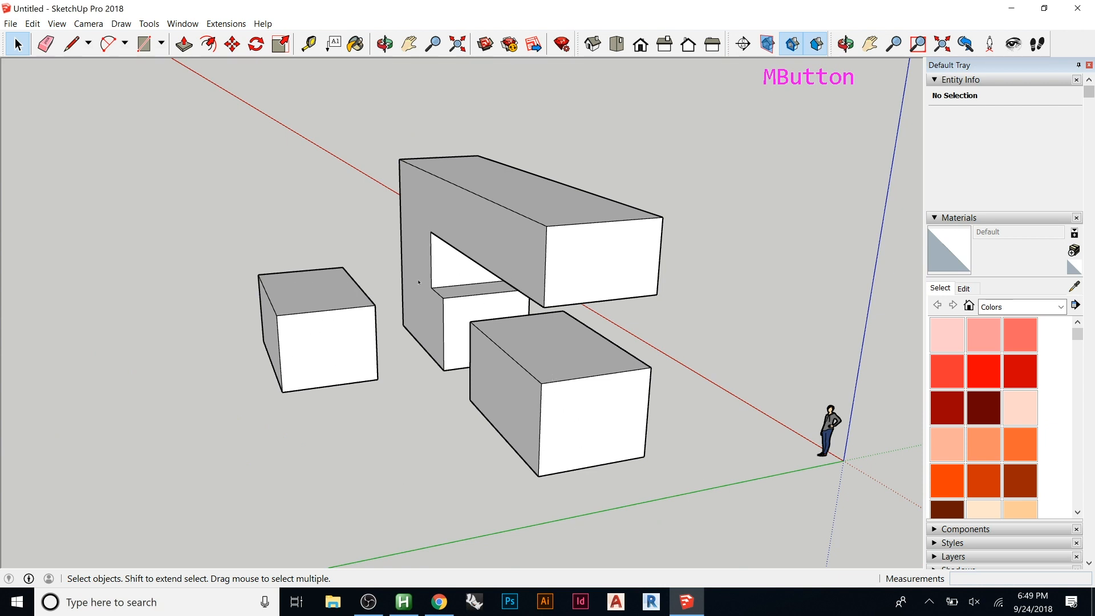
middle_drag(482, 433, 561, 353)
click(559, 353)
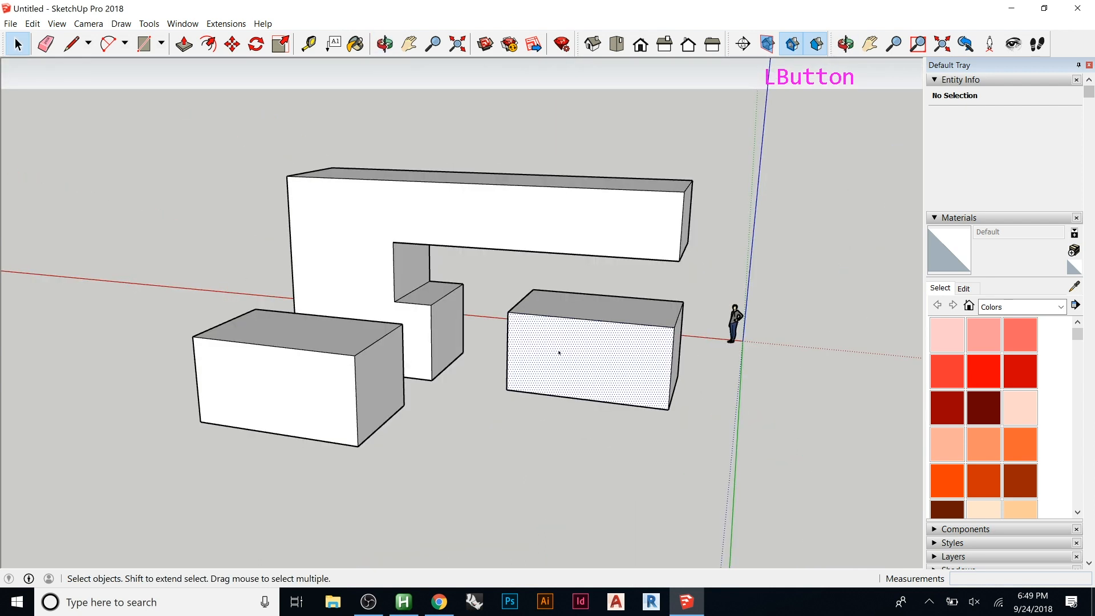
shift+click(567, 314)
shift+click(680, 349)
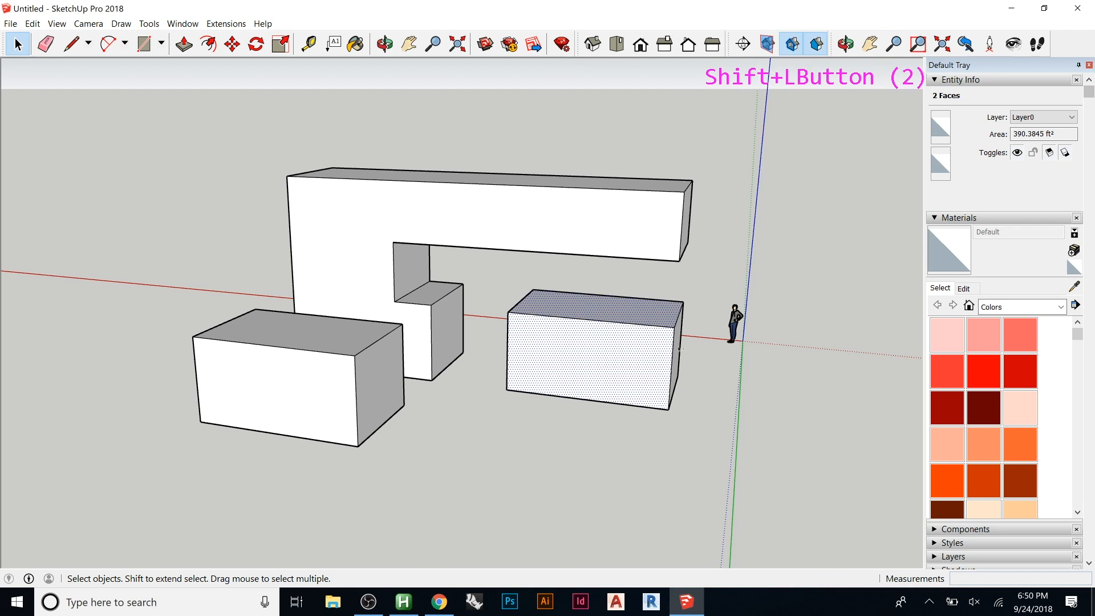
- Practise enclosing and crossing window selections on the original box, covering single parts and the whole box
drag(476, 267, 728, 440)
drag(477, 258, 577, 375)
middle_drag(538, 348, 447, 264)
drag(465, 264, 554, 398)
drag(476, 272, 582, 410)
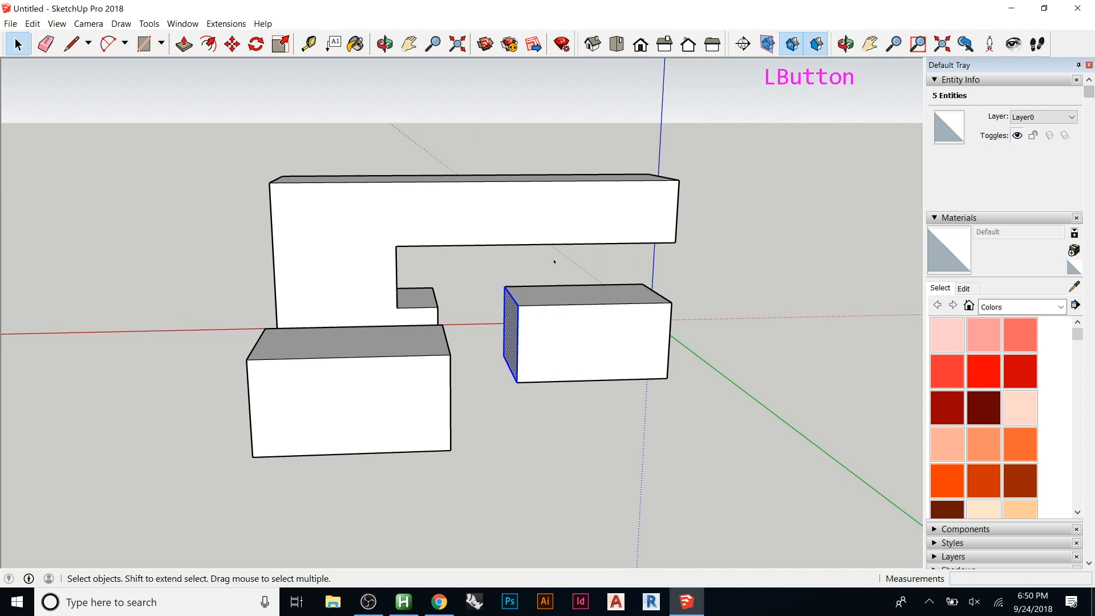
drag(473, 389, 473, 396)
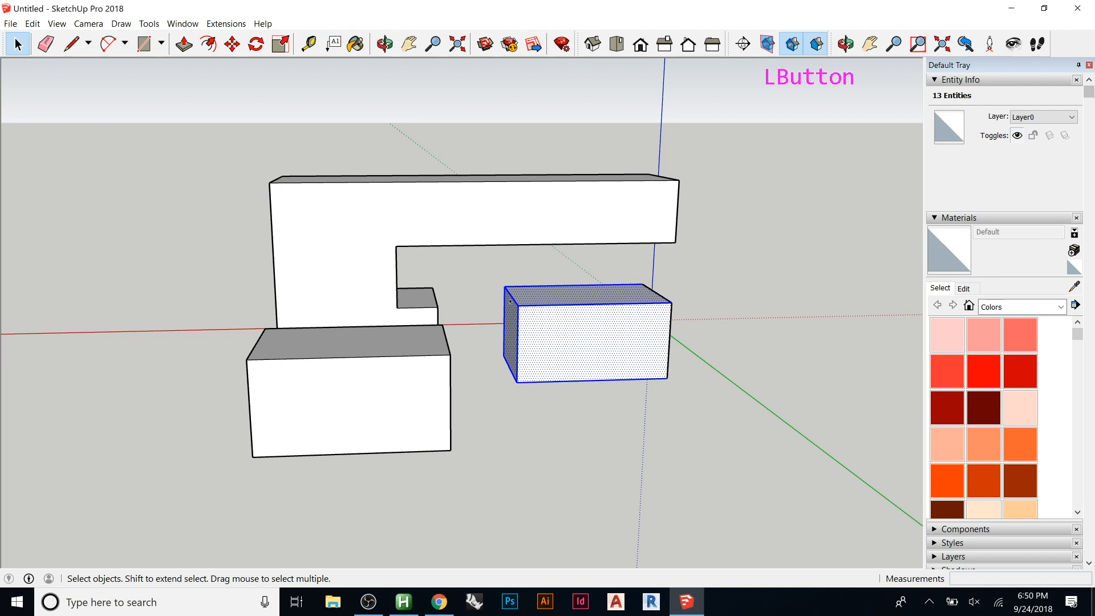
drag(482, 264, 743, 409)
drag(718, 273, 468, 407)
- Select all connected geometry of the original box, without the human figure, and make it a group
middle_drag(564, 357, 711, 385)
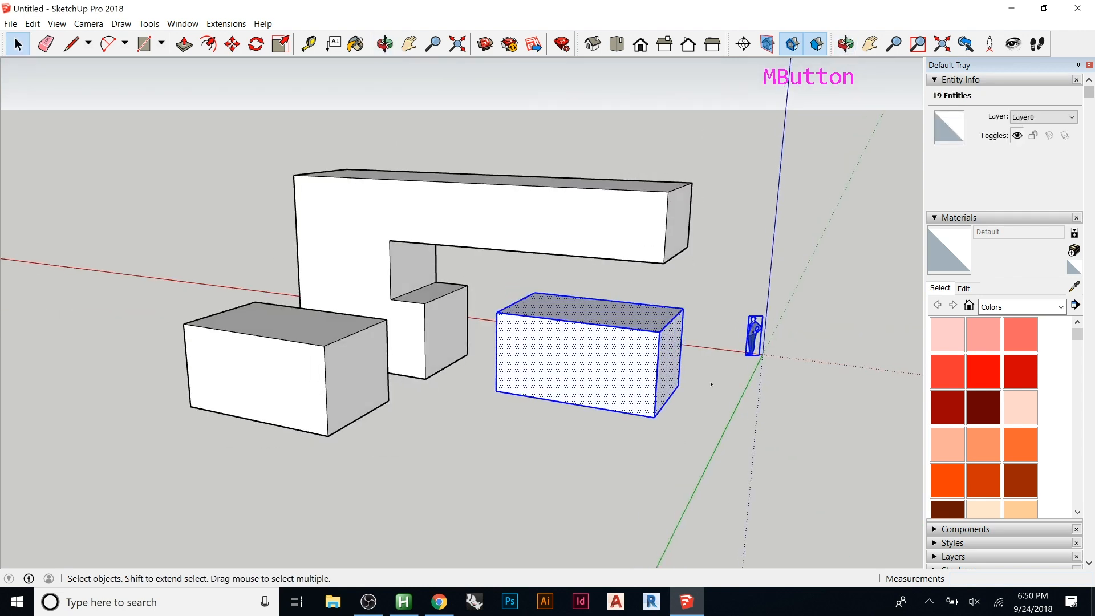
click(720, 360)
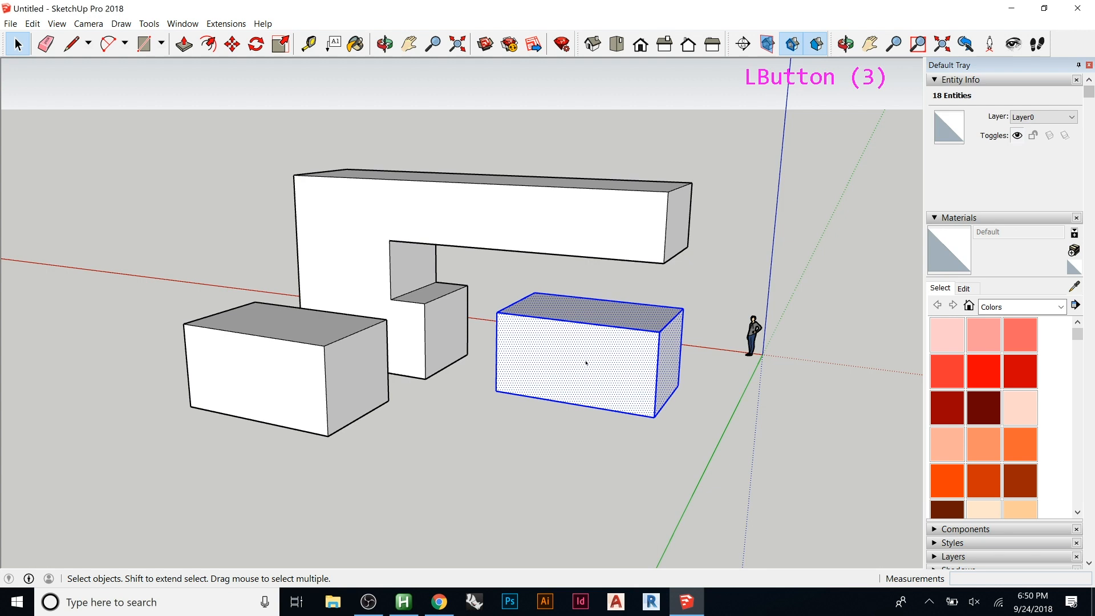
middle_drag(631, 365, 580, 81)
right_click(579, 81)
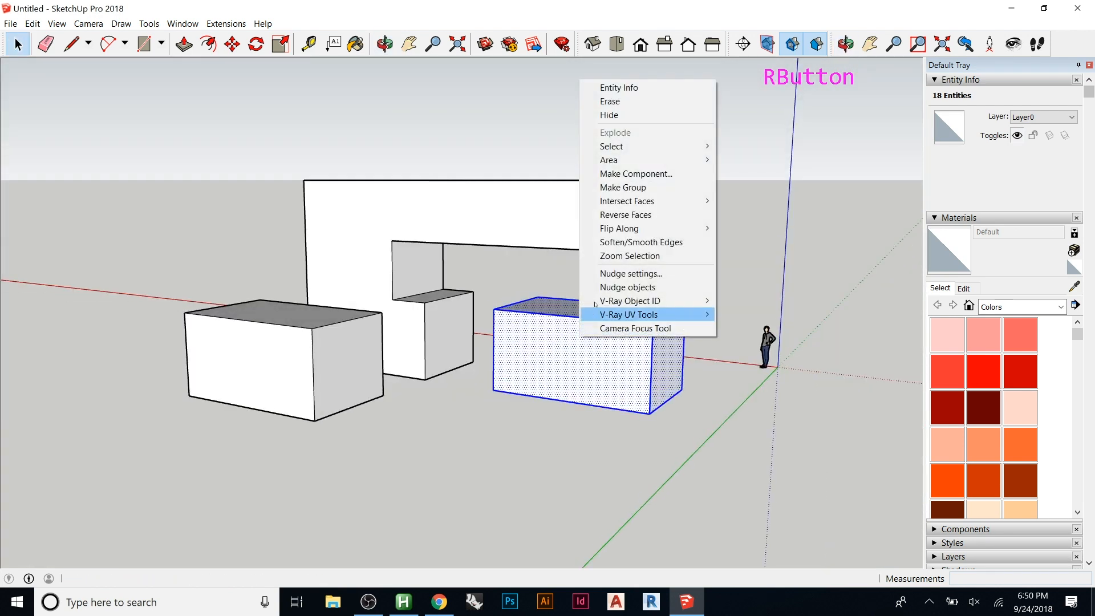
click(639, 188)
- Deselect the grouped box and reselect it as a single object
middle_drag(643, 347, 381, 357)
key(m)
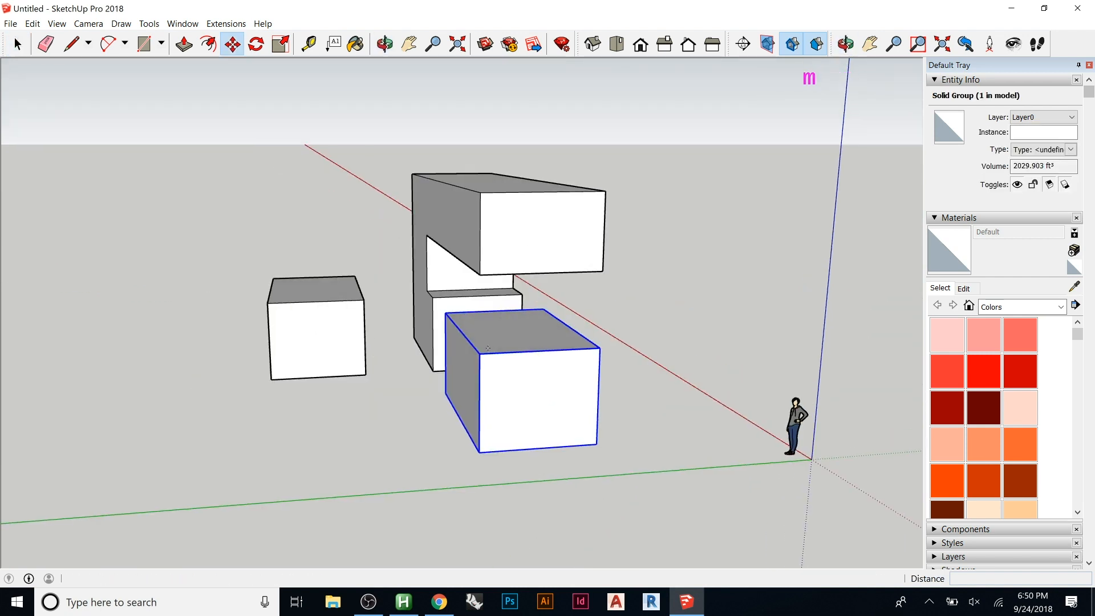
key(space)
click(594, 313)
click(529, 394)
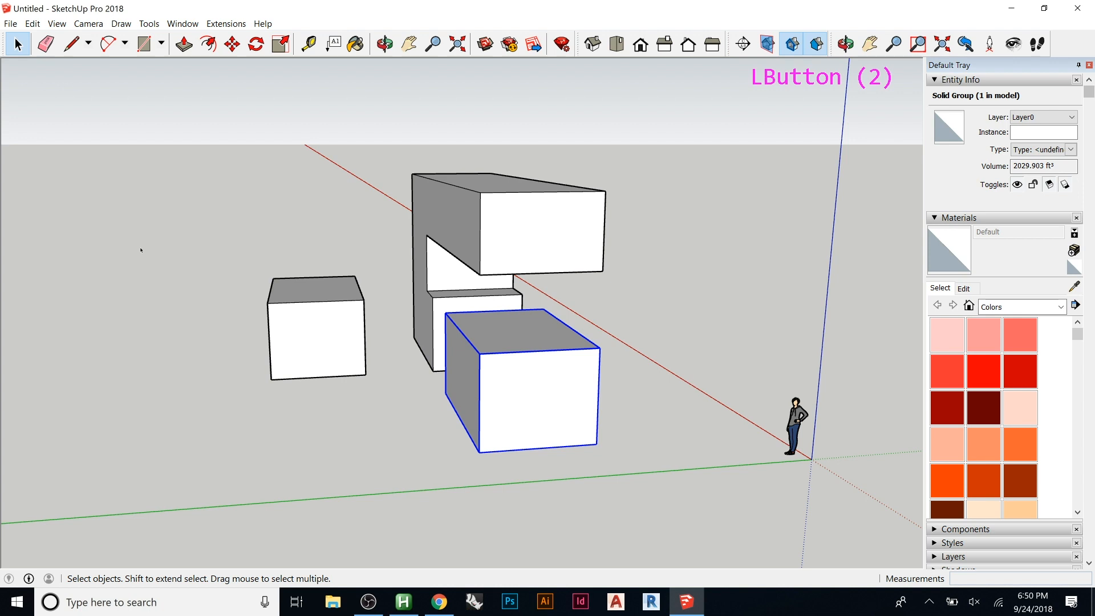
key(m)
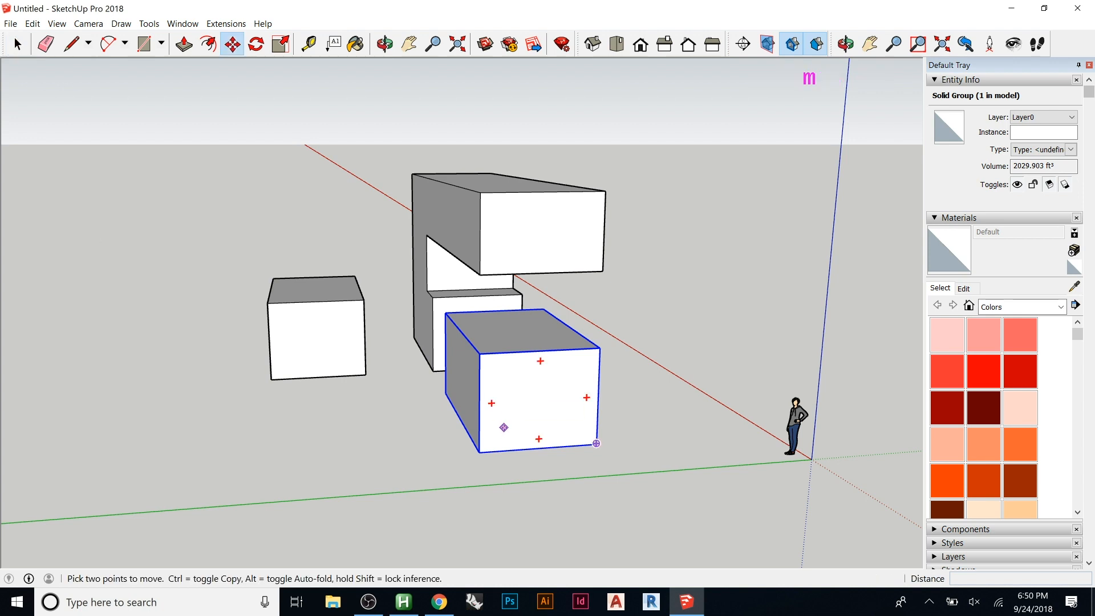
key(space)
click(502, 422)
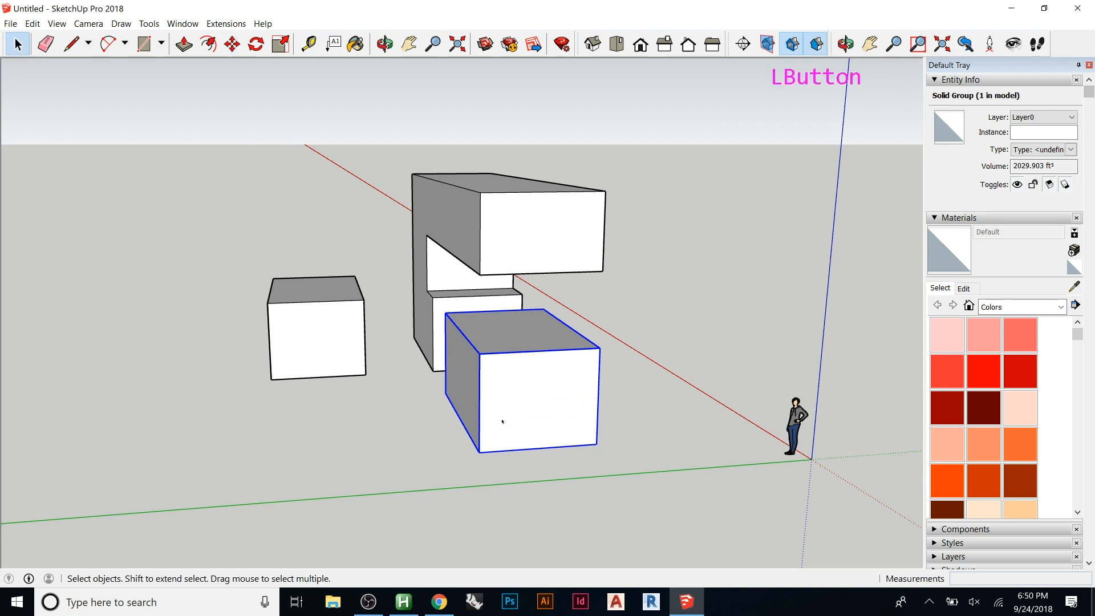
- Move the grouped box by its bottom corner onto the top of the overhang, and shift it off again into free space
key(m)
click(525, 441)
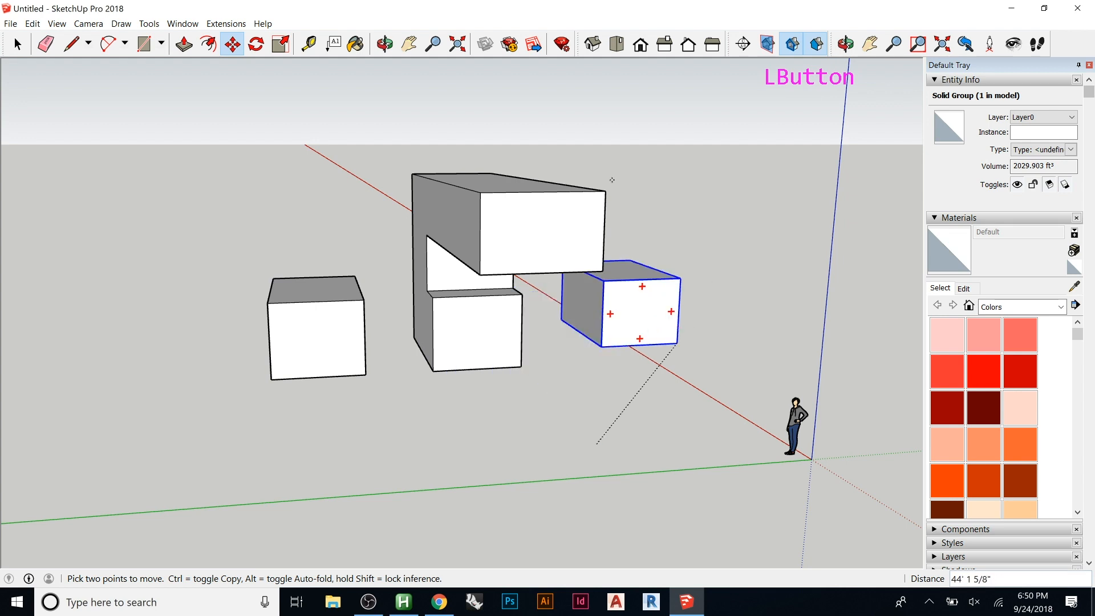
click(558, 193)
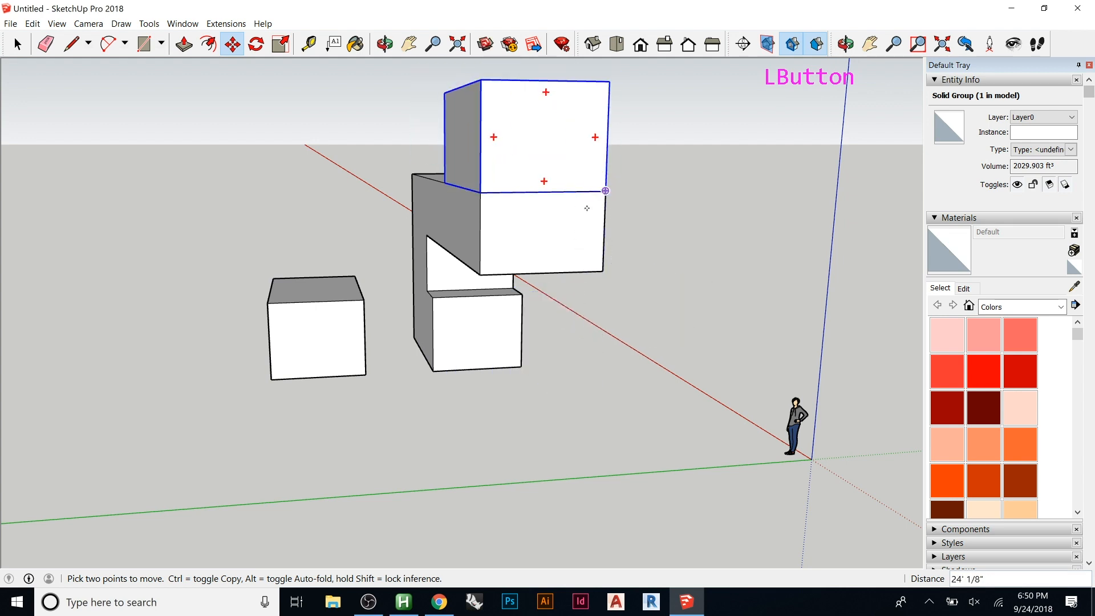
click(559, 193)
click(706, 226)
key(space)
triple_click(564, 254)
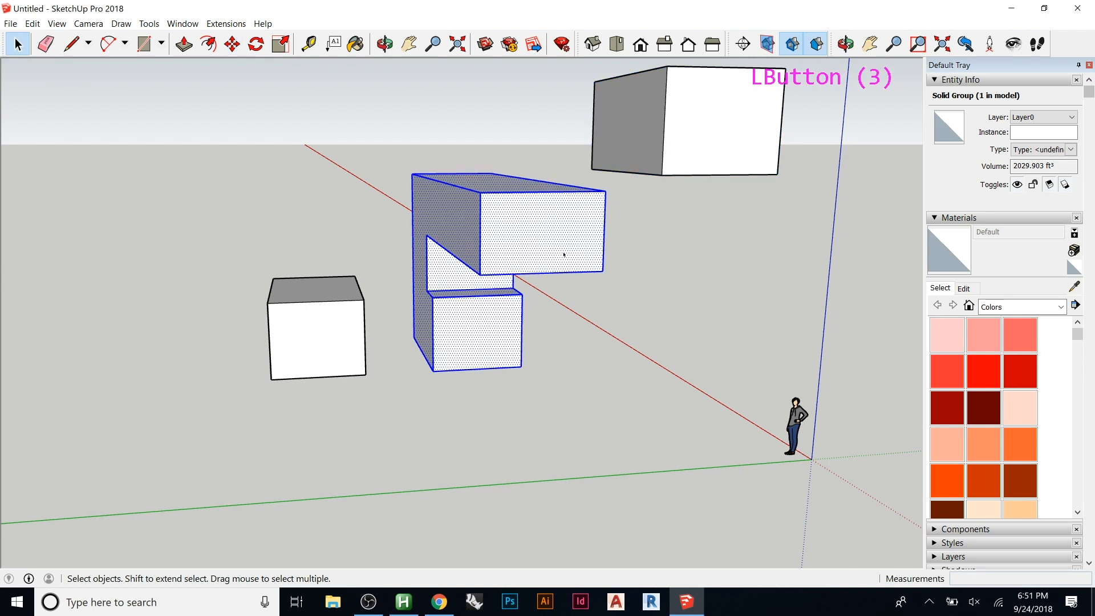
right_click(509, 254)
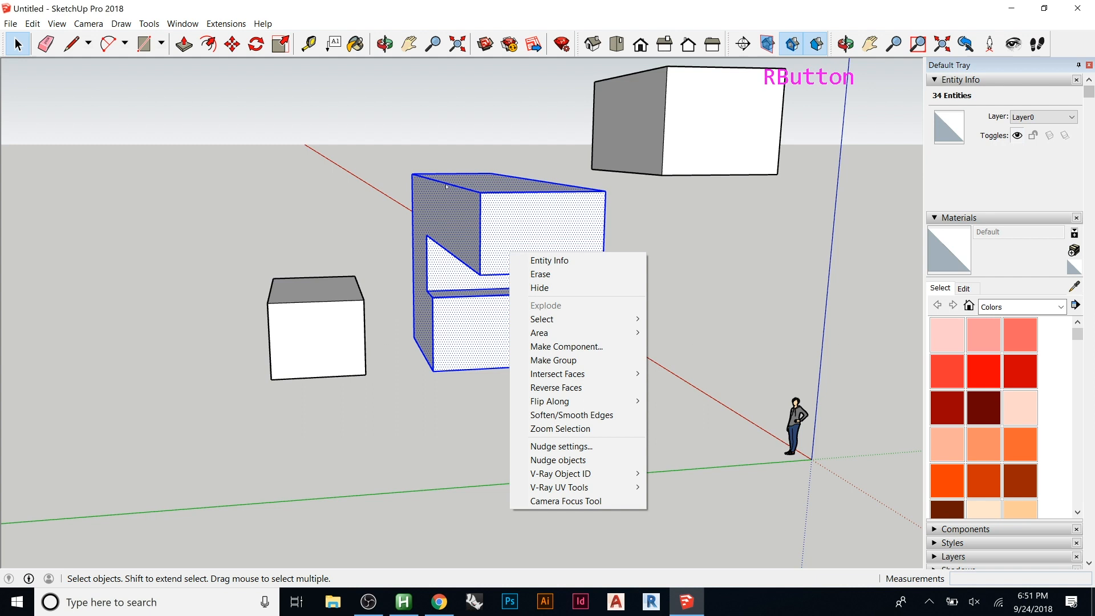
click(556, 264)
middle_drag(464, 277, 521, 296)
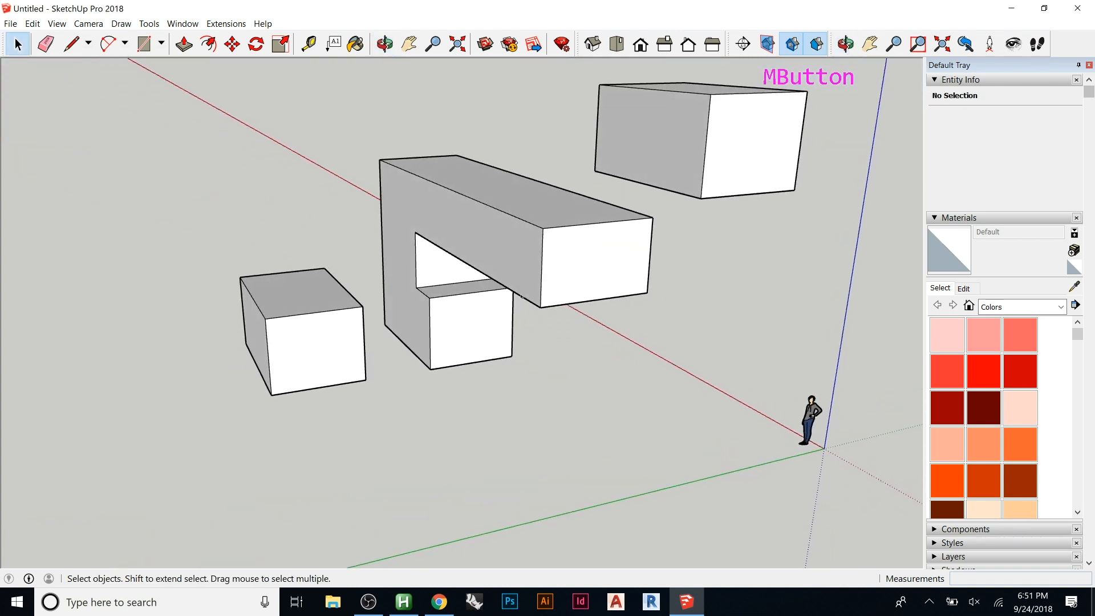
triple_click(503, 263)
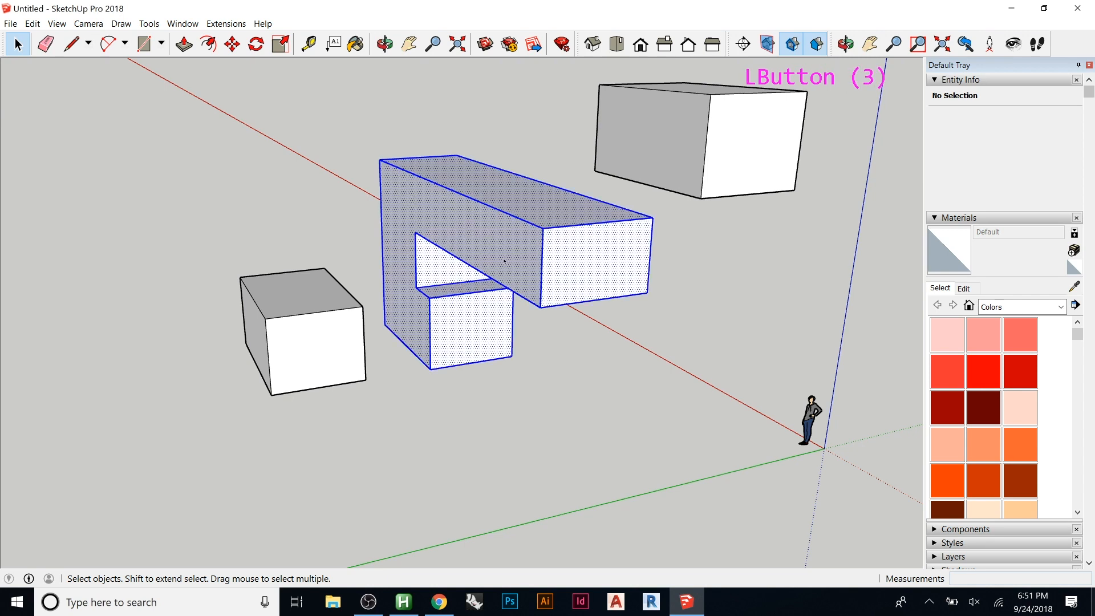
right_click(564, 263)
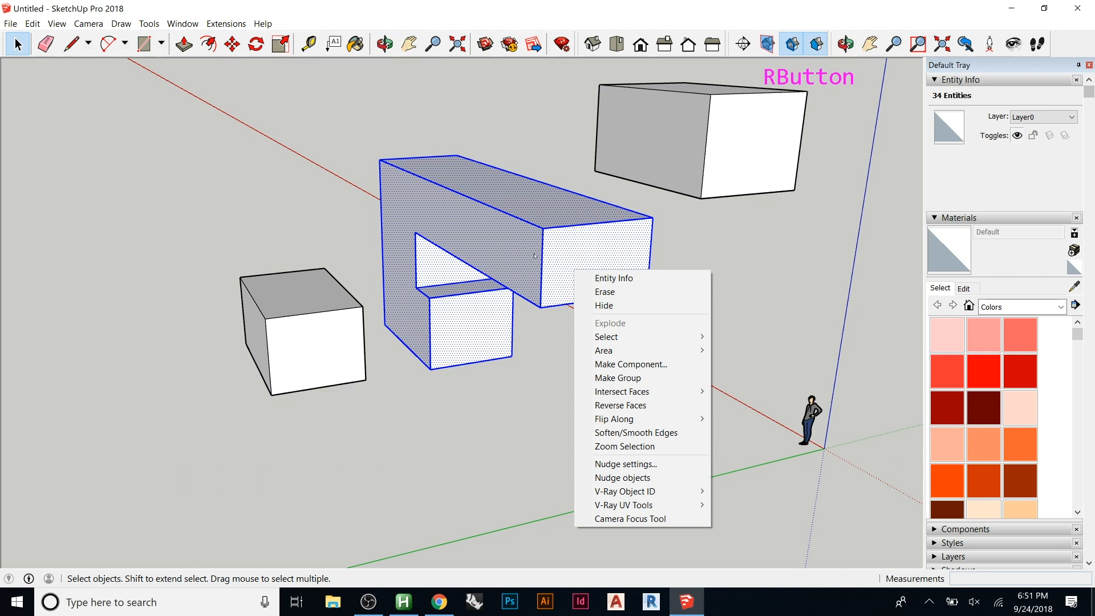
click(372, 162)
middle_drag(563, 254, 362, 234)
triple_click(362, 233)
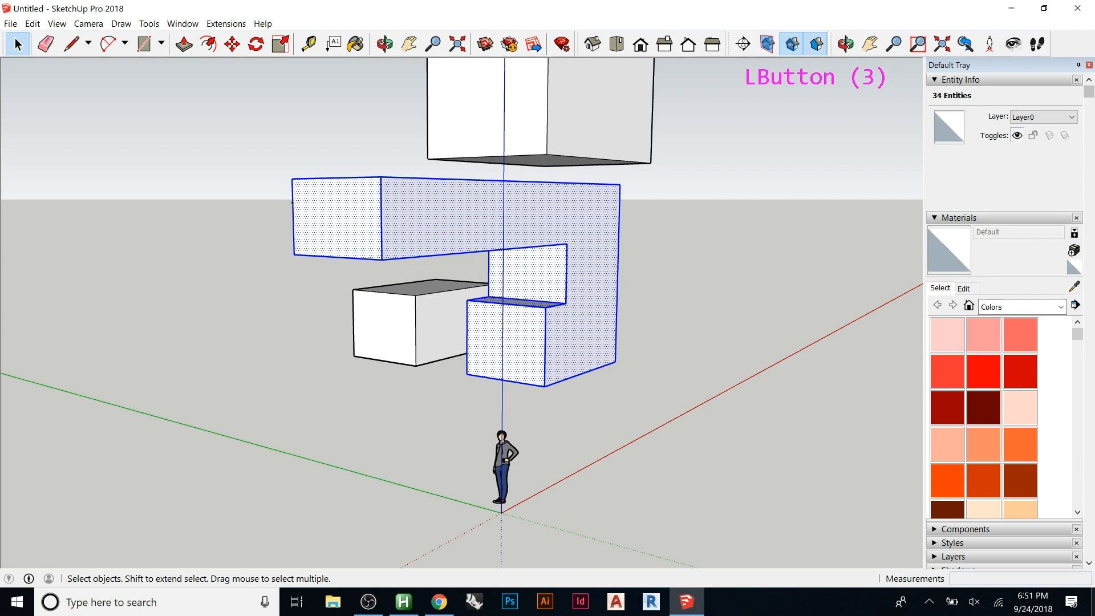
click(250, 189)
- Select all connected geometry of the overhanging structure and make it a group
triple_click(342, 204)
right_click(343, 204)
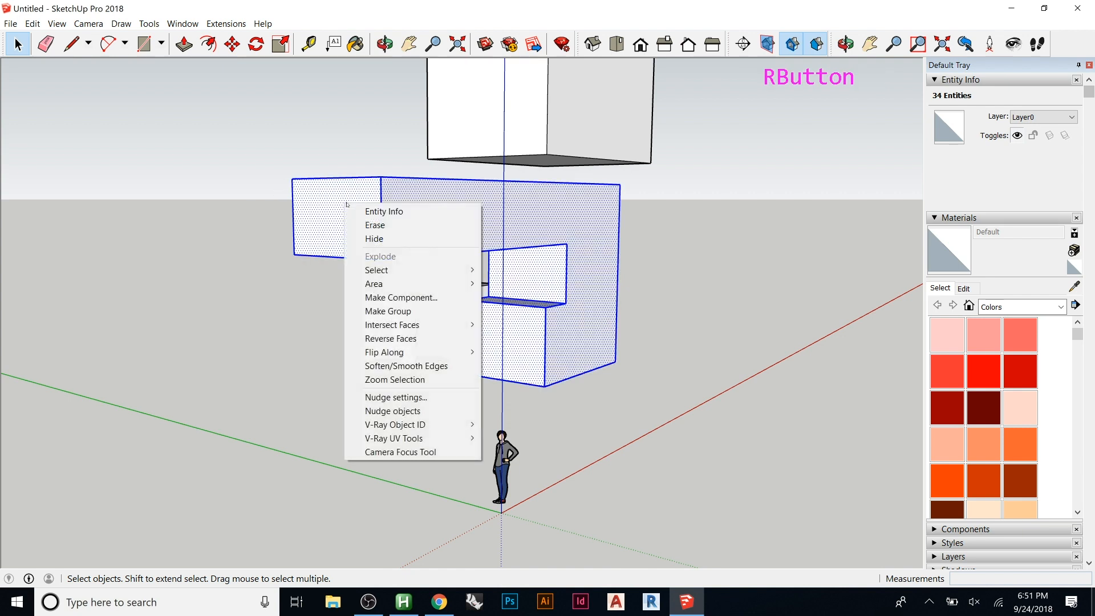
click(392, 312)
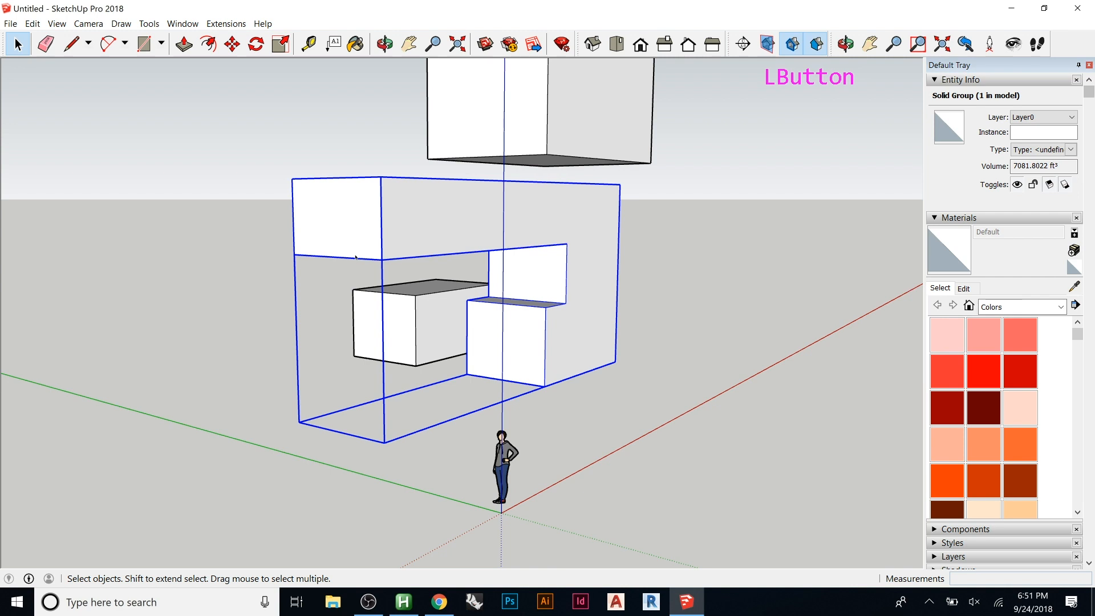
- Open the overhanging structure's group for editing, select all the geometry inside it, and leave the group
double_click(481, 223)
double_click(714, 256)
click(467, 236)
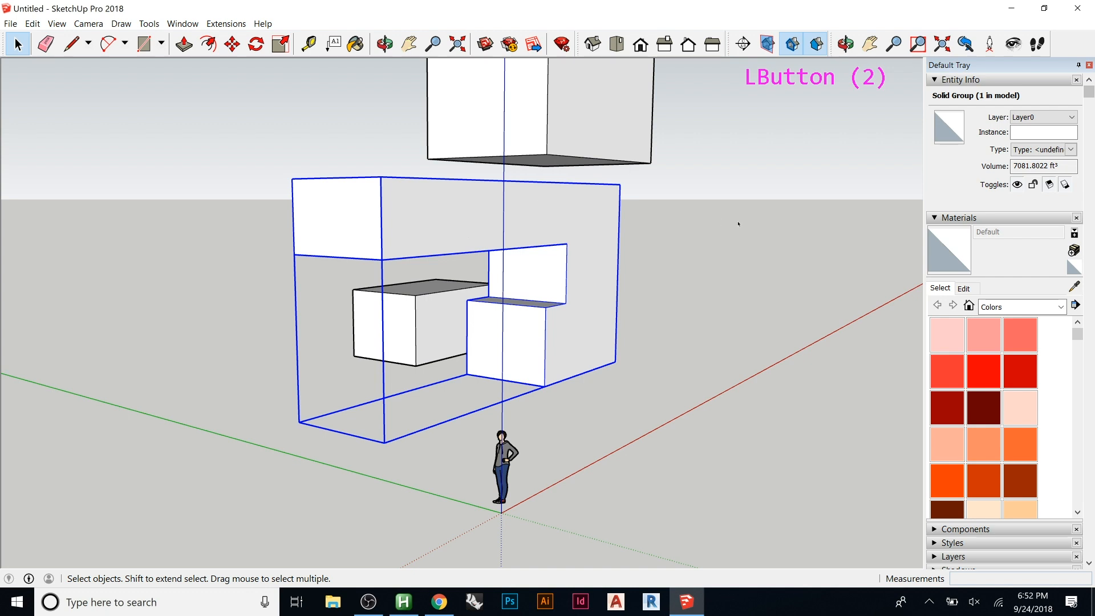
triple_click(435, 215)
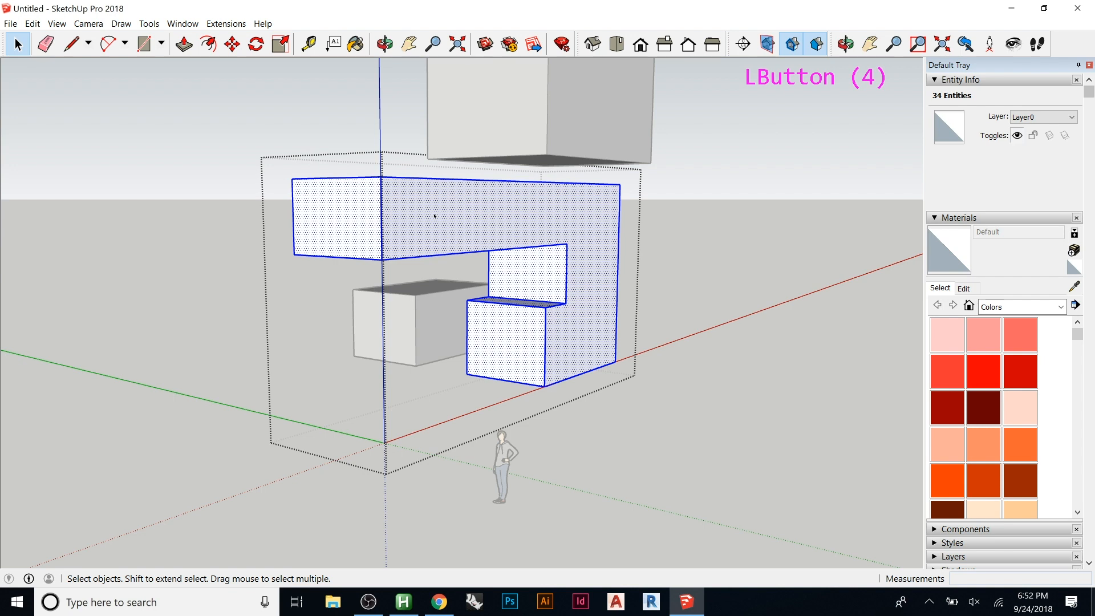
click(685, 330)
- Move the overhanging structure's group straight up by its bottom corner, constrained vertically, to the level of the floating box's lower corner
click(565, 360)
key(m)
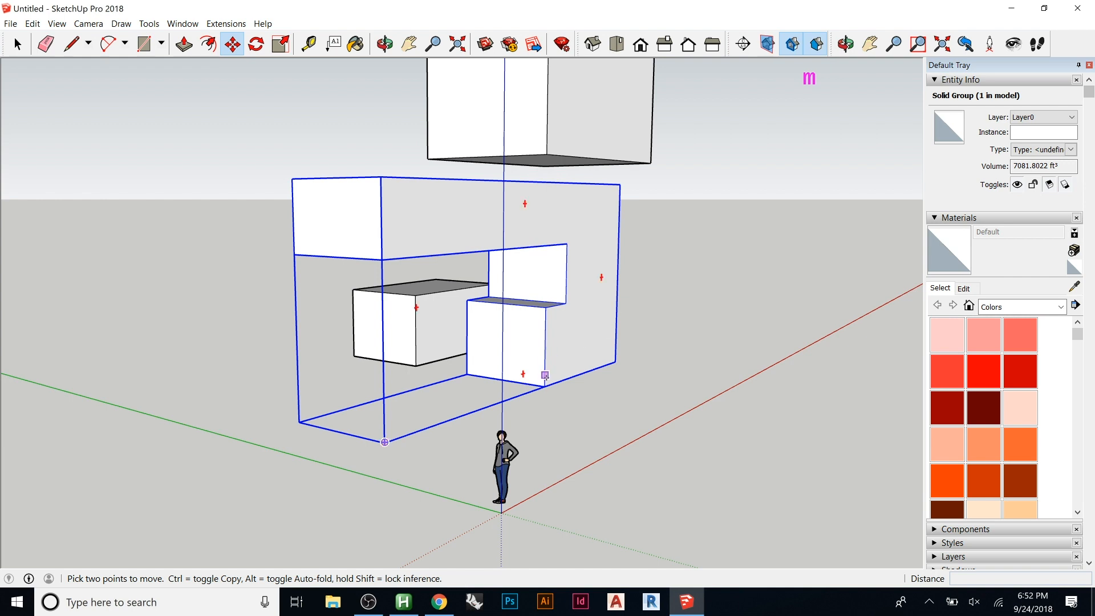
click(544, 386)
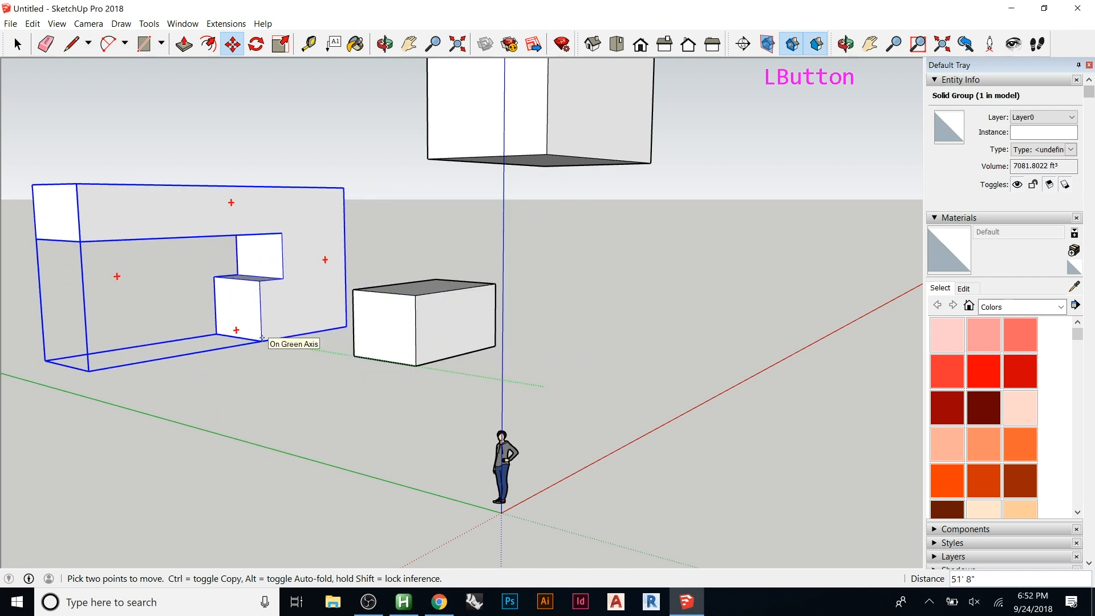
key(shift)
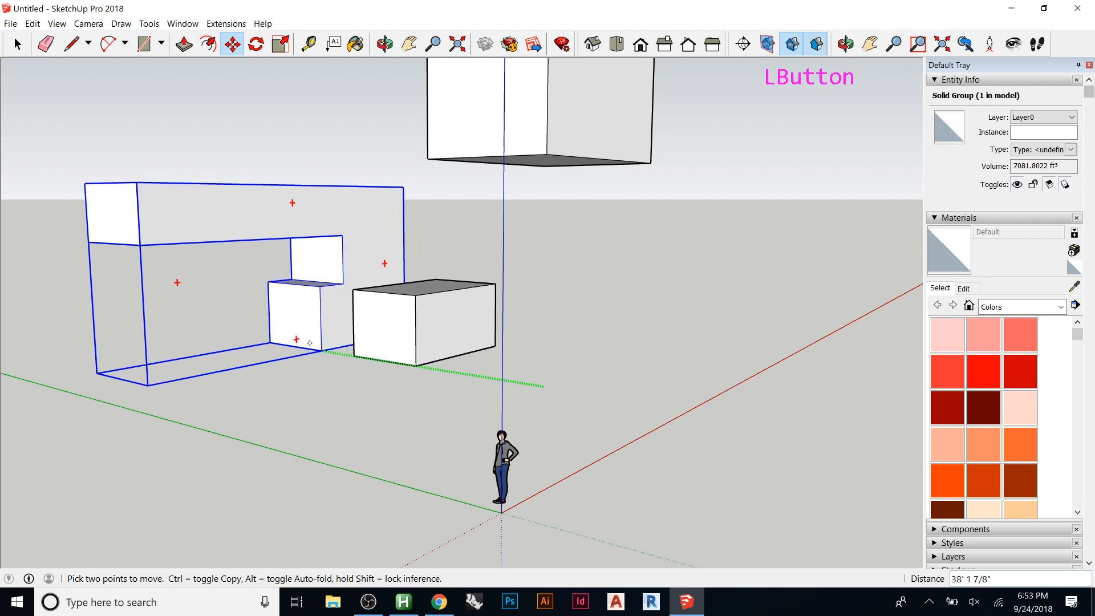
key(Escape)
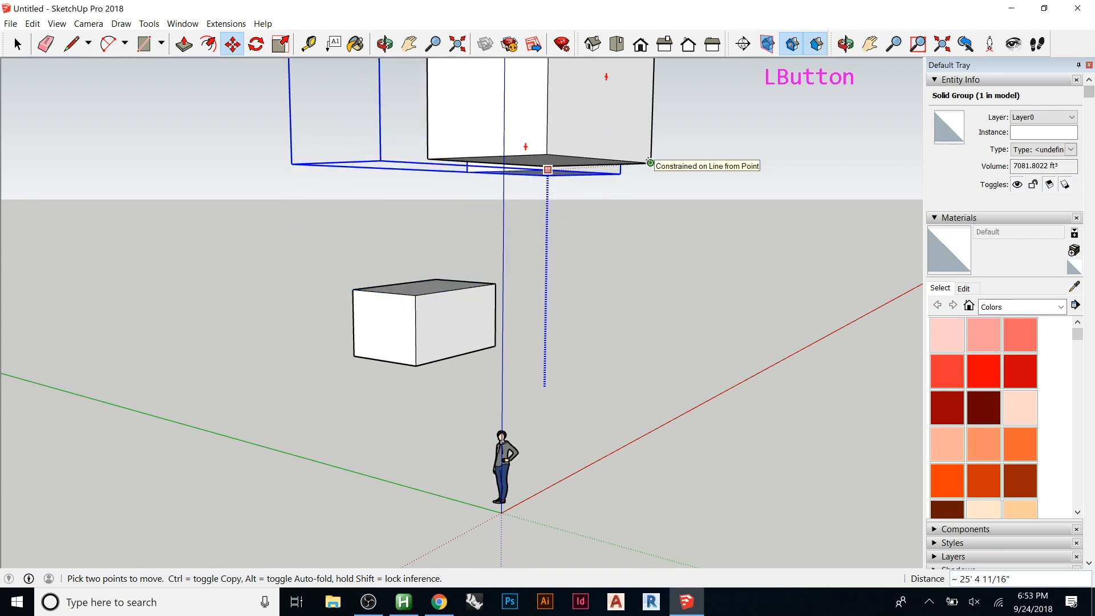
shift+click(650, 162)
- Move the overhanging structure's group about 28' along the red axis by its bottom corner
middle_drag(614, 157, 793, 142)
middle_drag(462, 172, 639, 185)
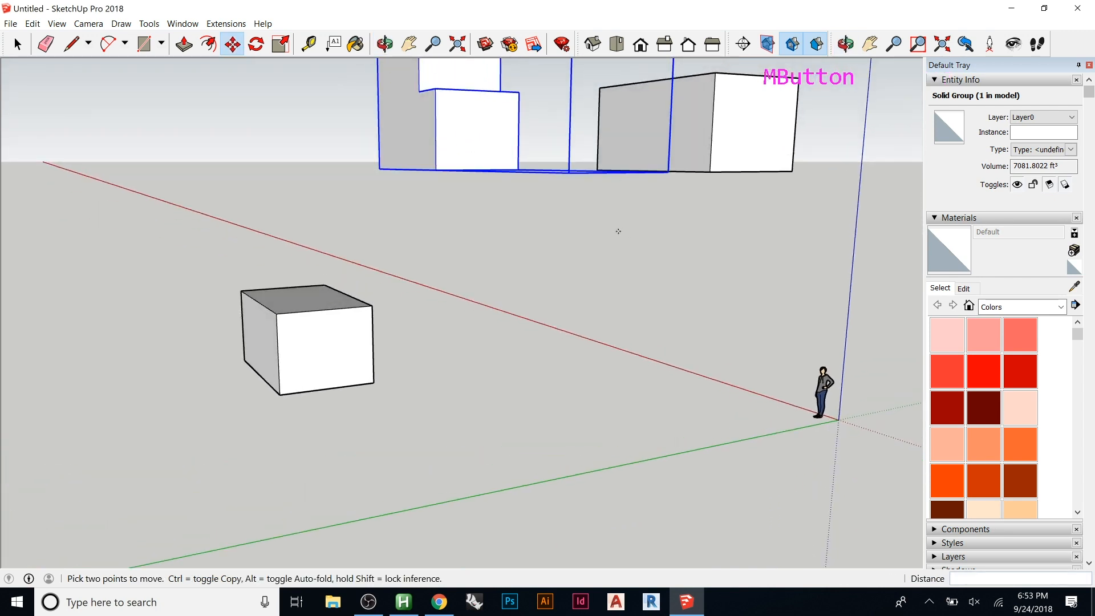
click(436, 170)
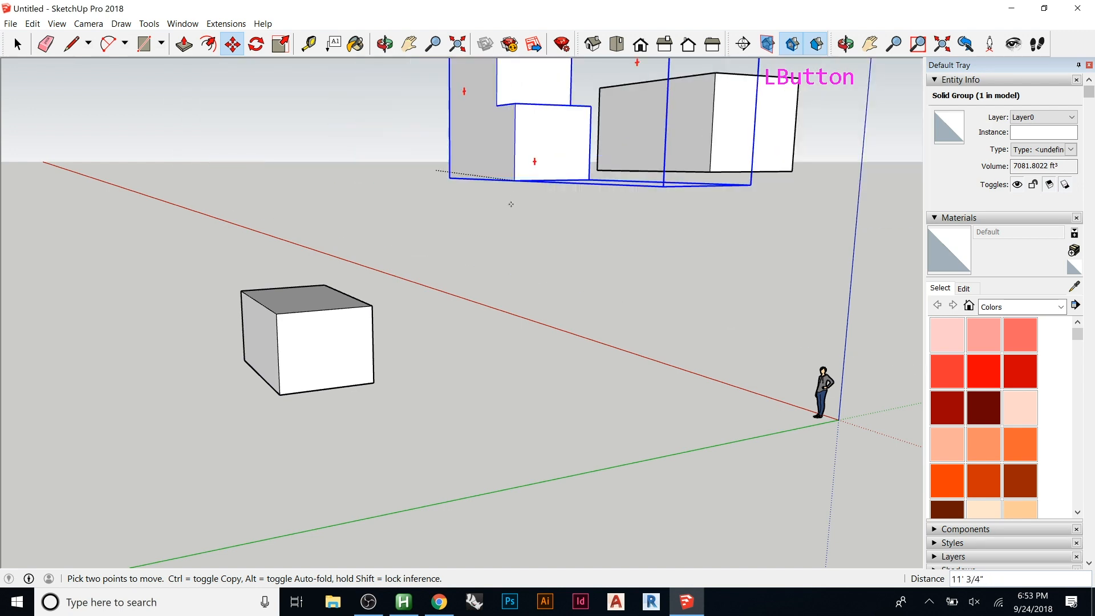
middle_drag(468, 98, 201, 196)
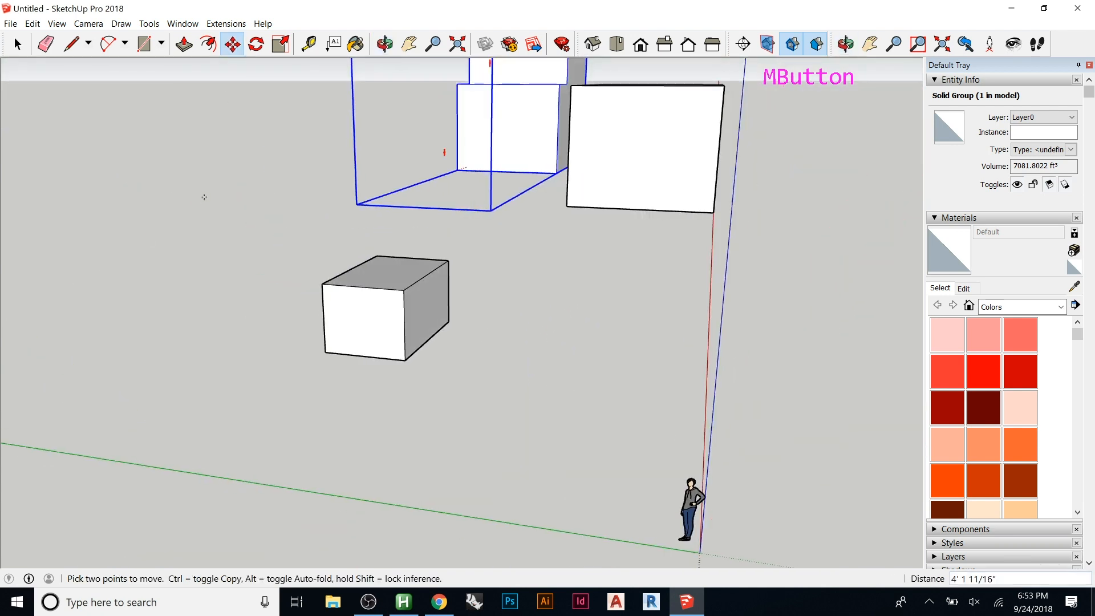
key(Right)
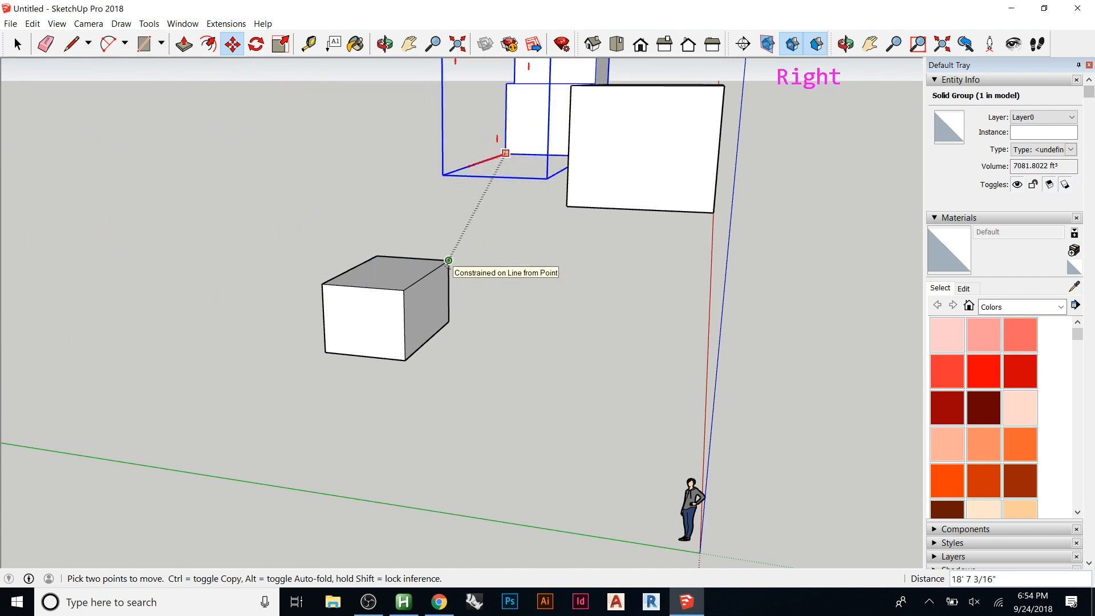
click(597, 204)
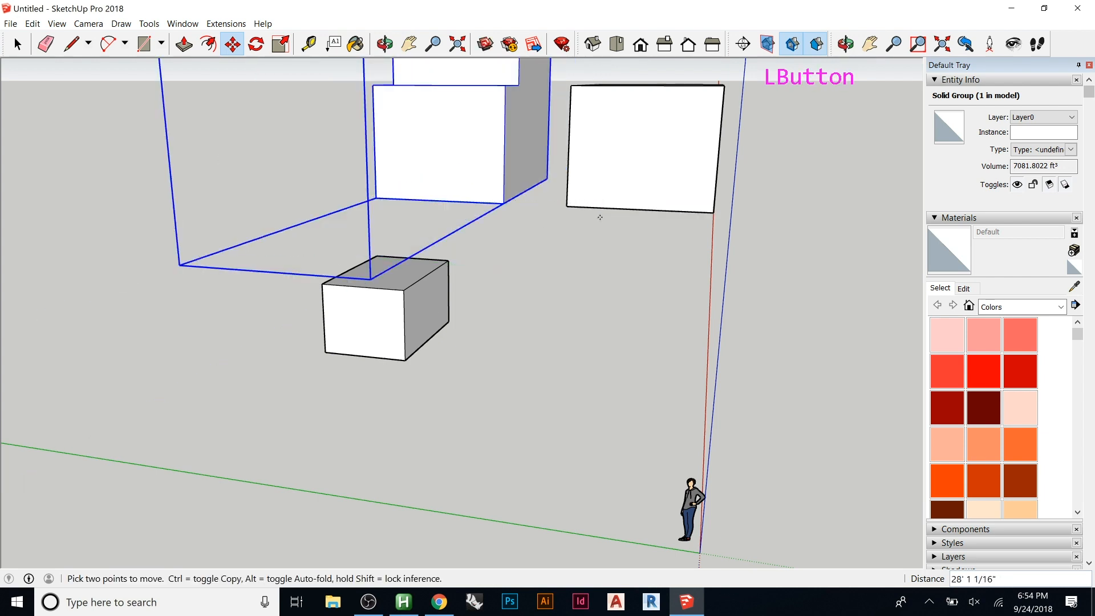
- Try moving the overhanging structure's group with its direction locked to the green, blue and red axes in turn
key(Left)
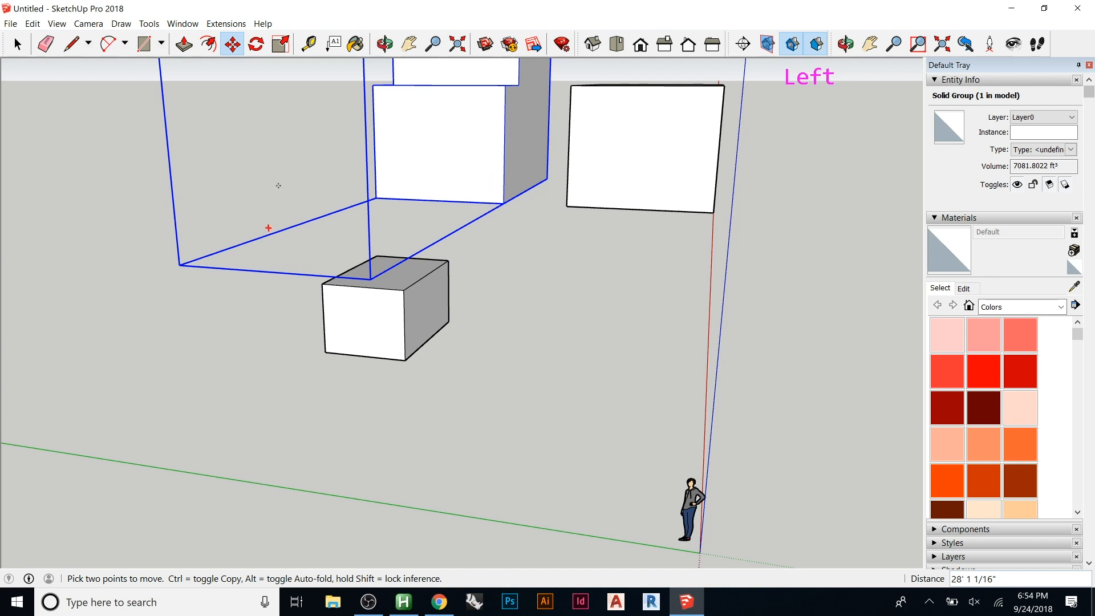
click(374, 197)
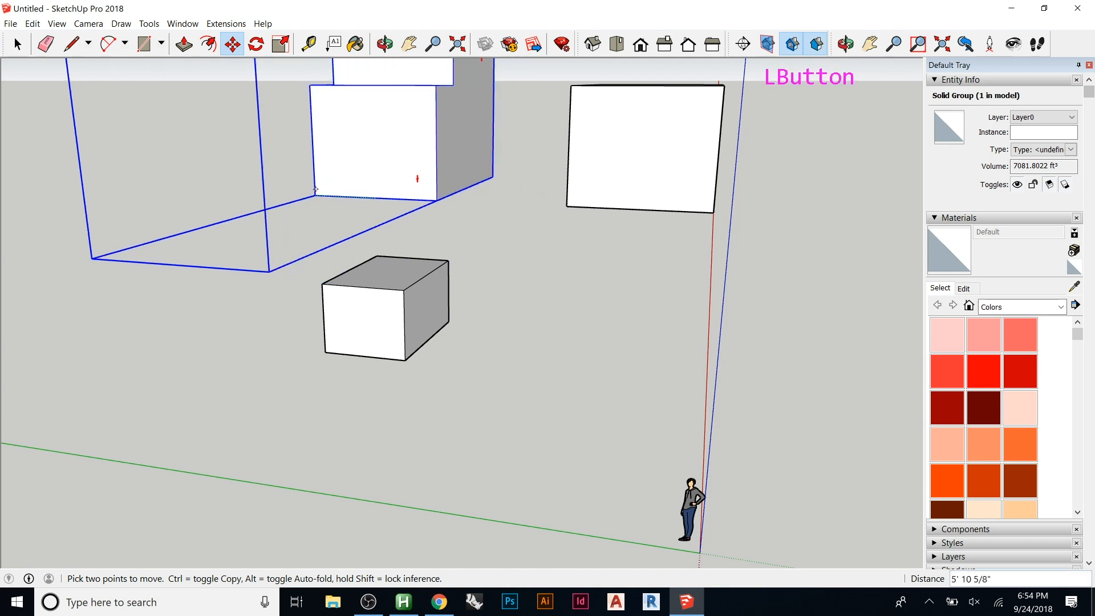
key(Left)
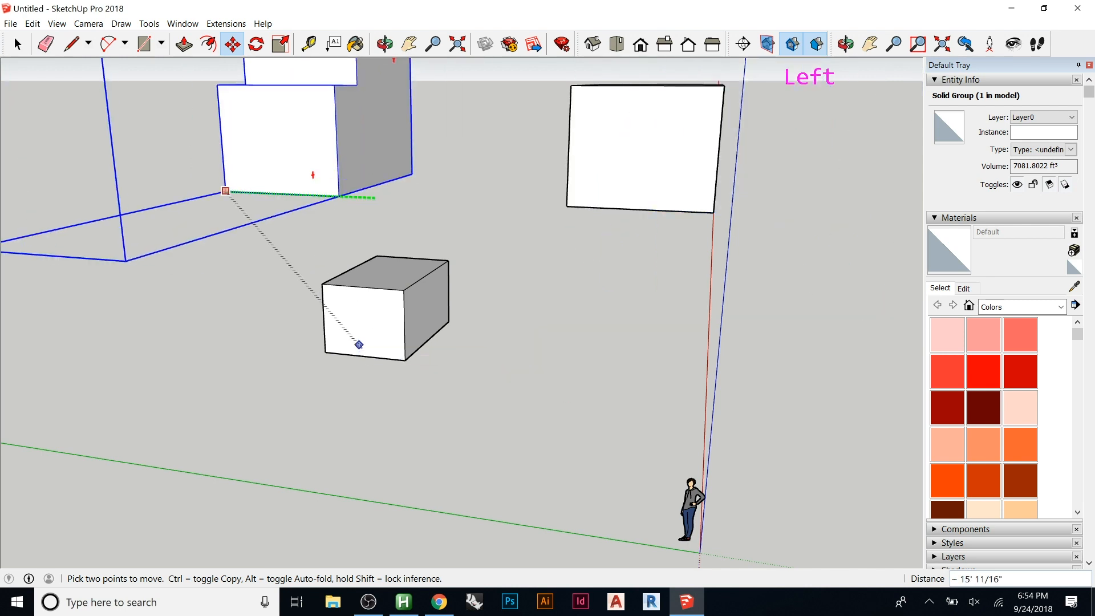
key(Up)
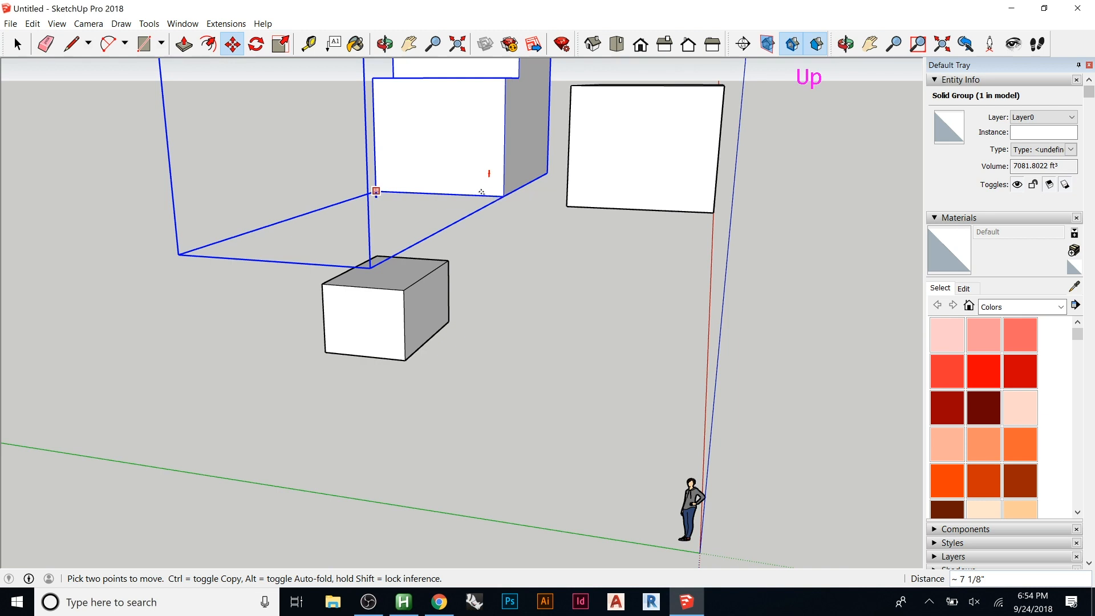
key(Right)
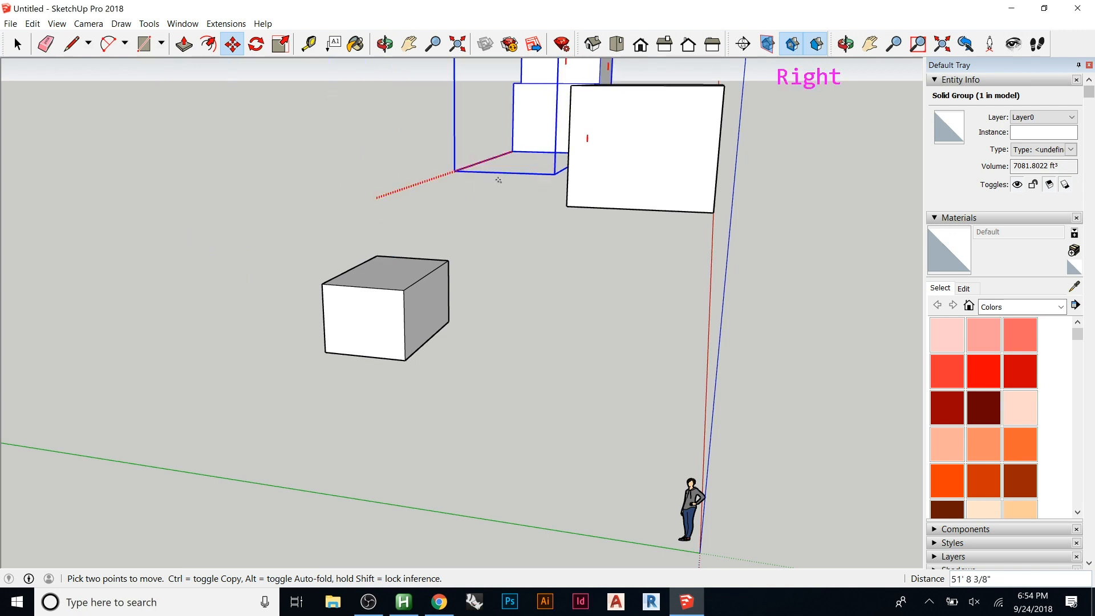
key(Left)
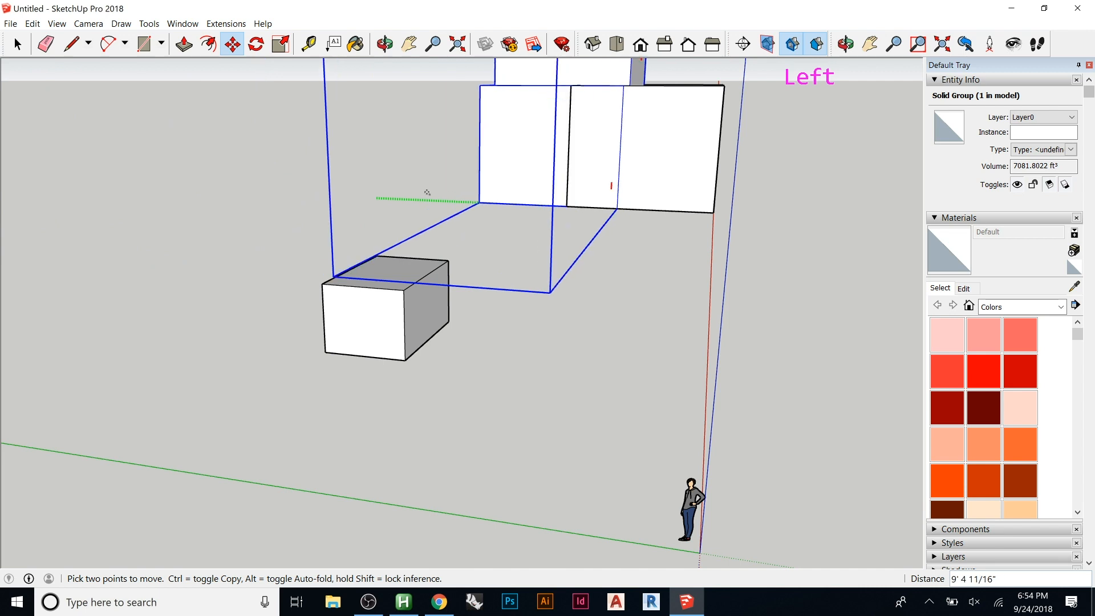
key(Down)
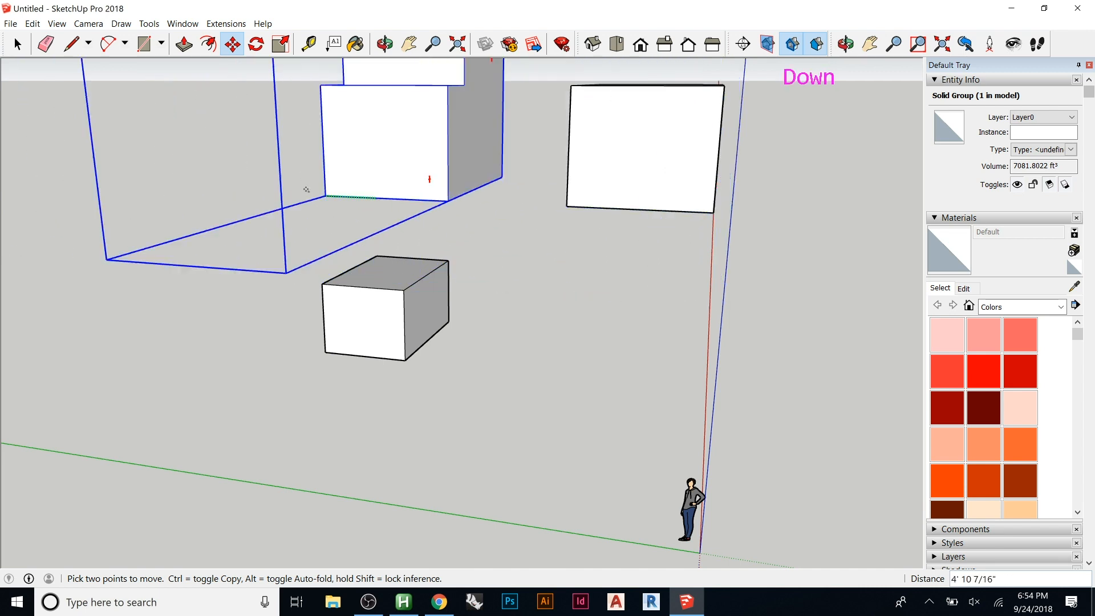
key(Up)
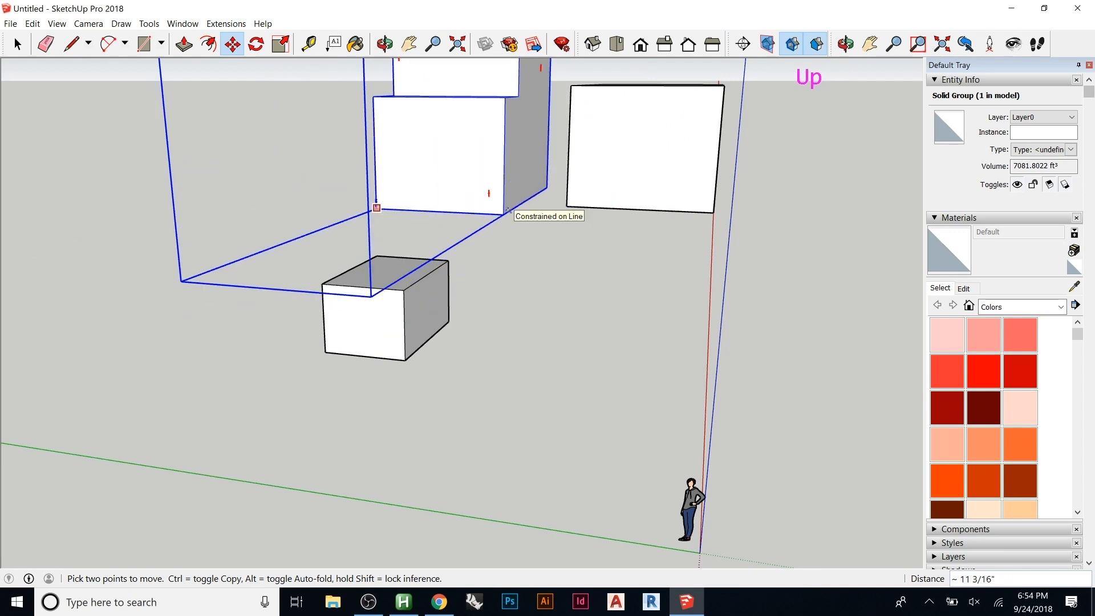
key(Escape)
- Bring all the solids into view and review the available camera navigation commands
mouse_move(460, 247)
middle_down()
mouse_move(325, 265)
mouse_move(437, 281)
mouse_move(398, 284)
middle_up()
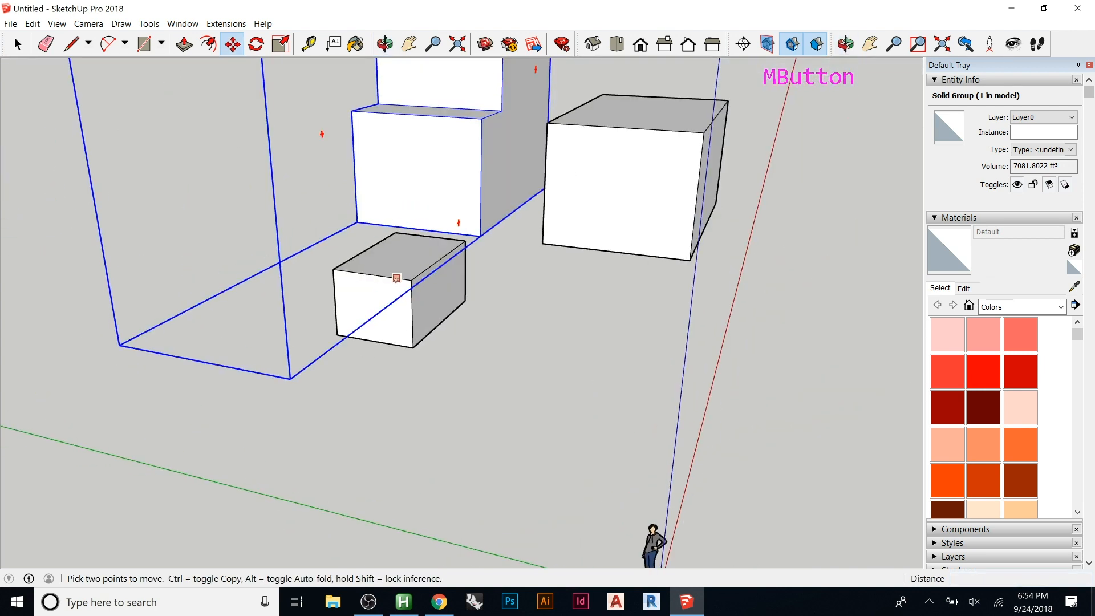
scroll(397, 284, down, 5)
middle_drag(504, 275, 419, 258)
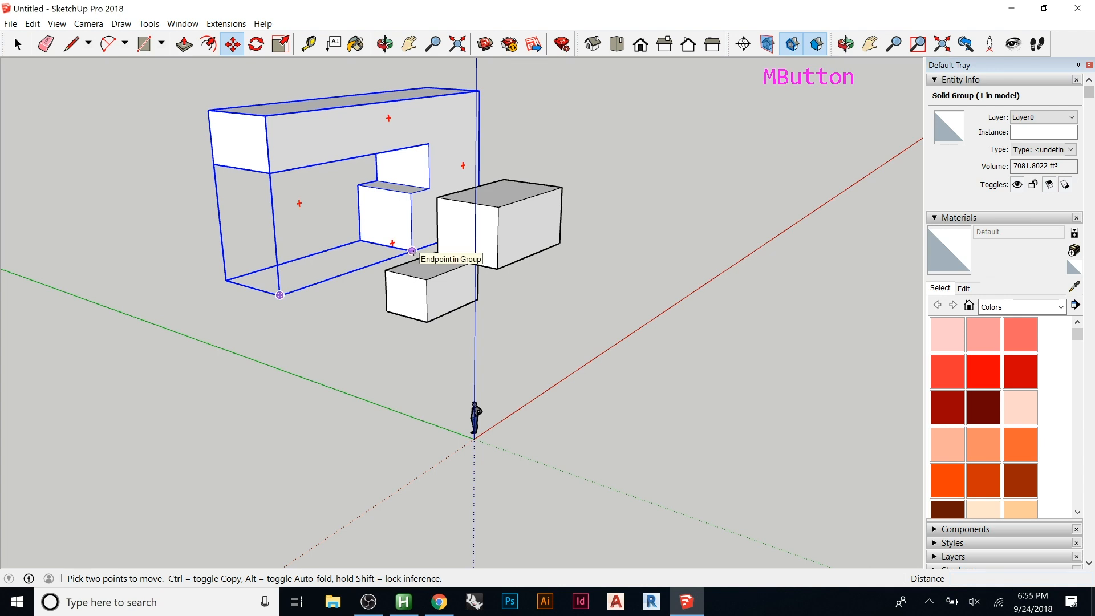
middle_drag(412, 251, 402, 279)
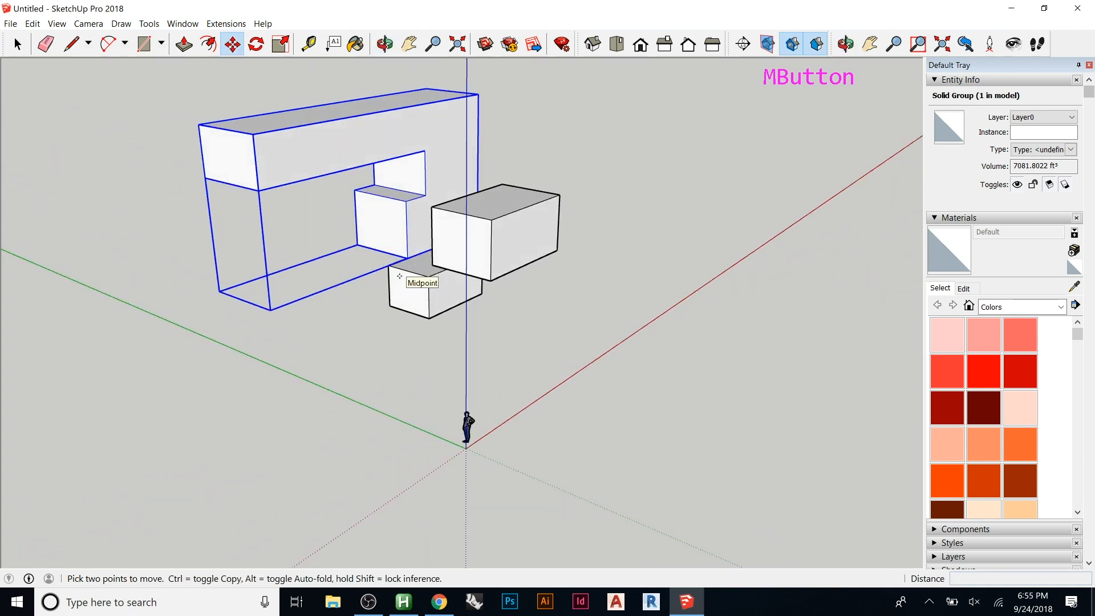
click(34, 24)
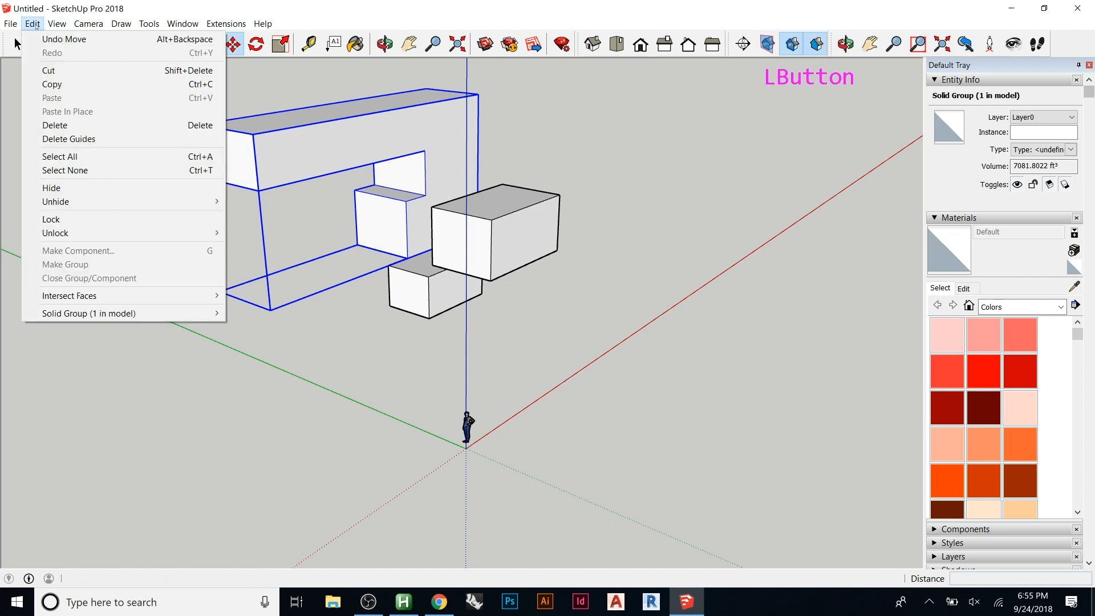
mouse_move(106, 26)
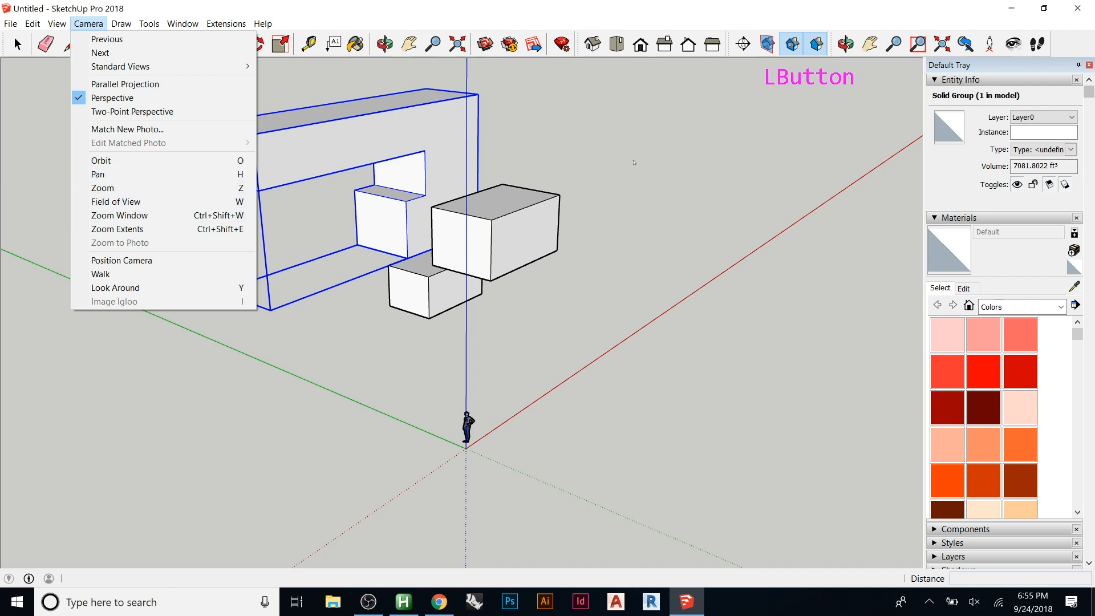
click(637, 171)
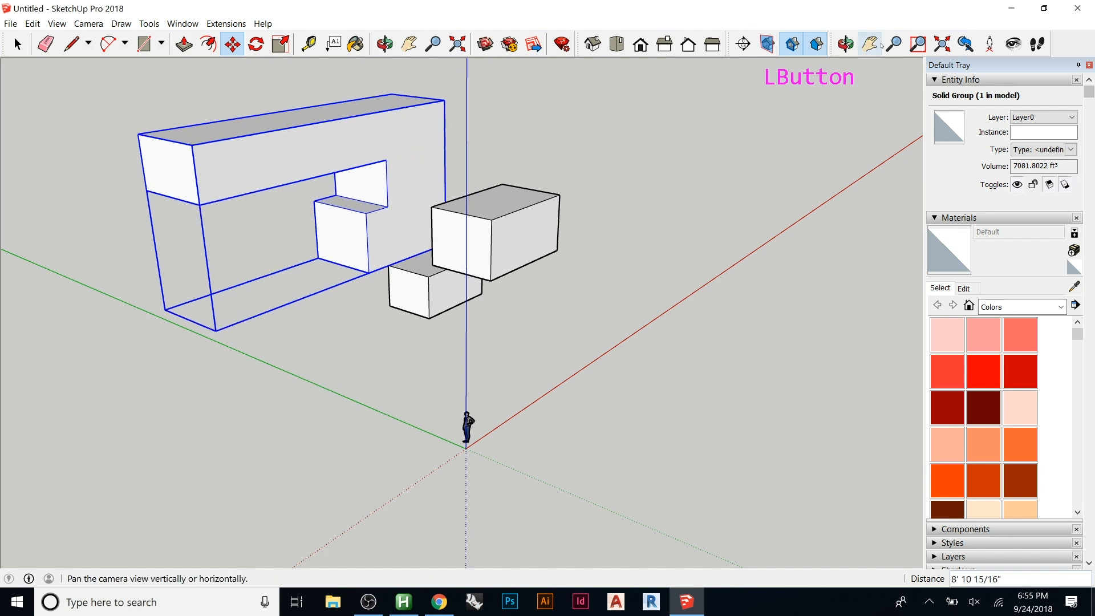
- Practise panning and orbiting around the solids, switch back to the Move tool, and take a closer view of the overhanging structure
click(870, 44)
drag(476, 217, 429, 239)
key(space)
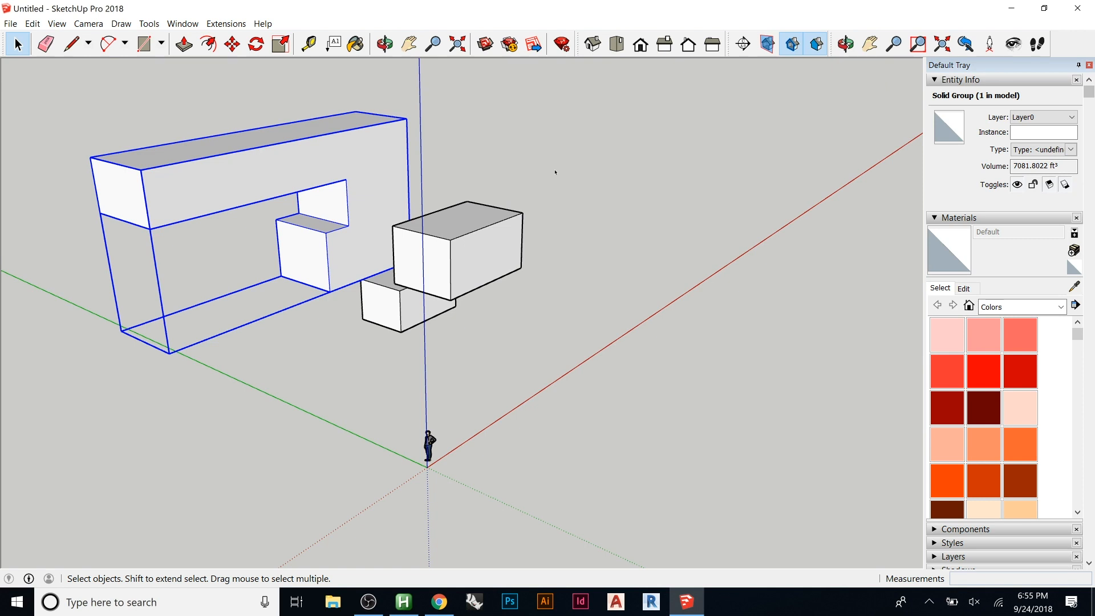
key(h)
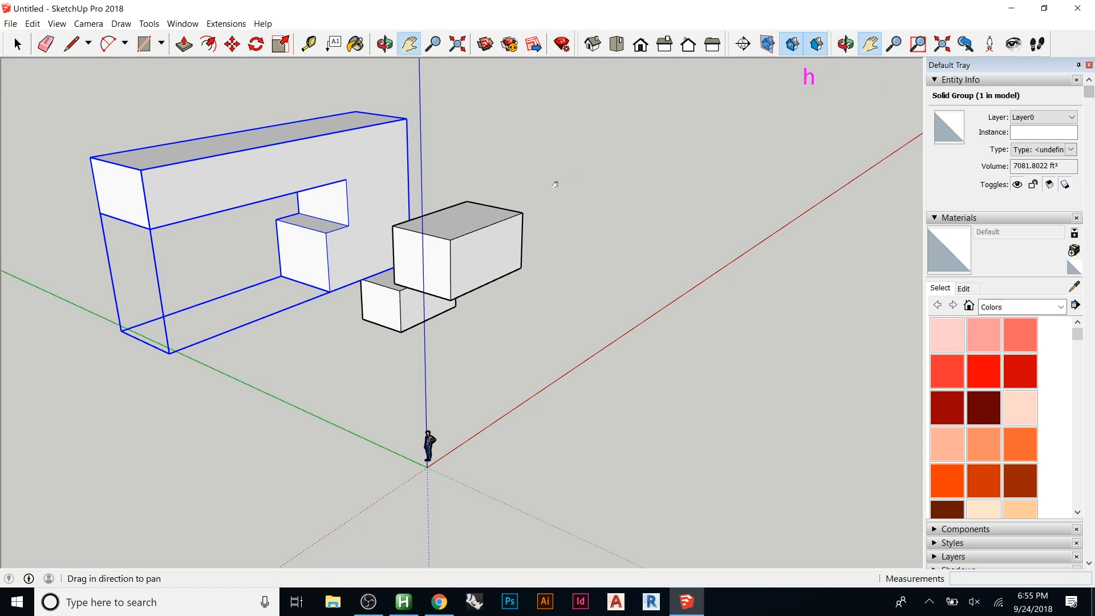
key(o)
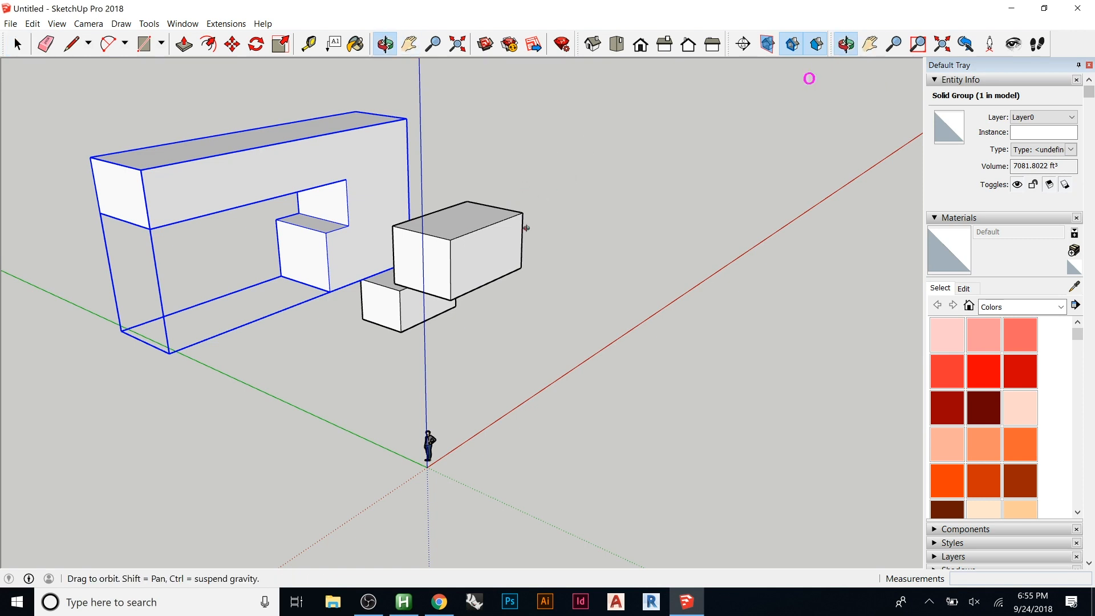
key(m)
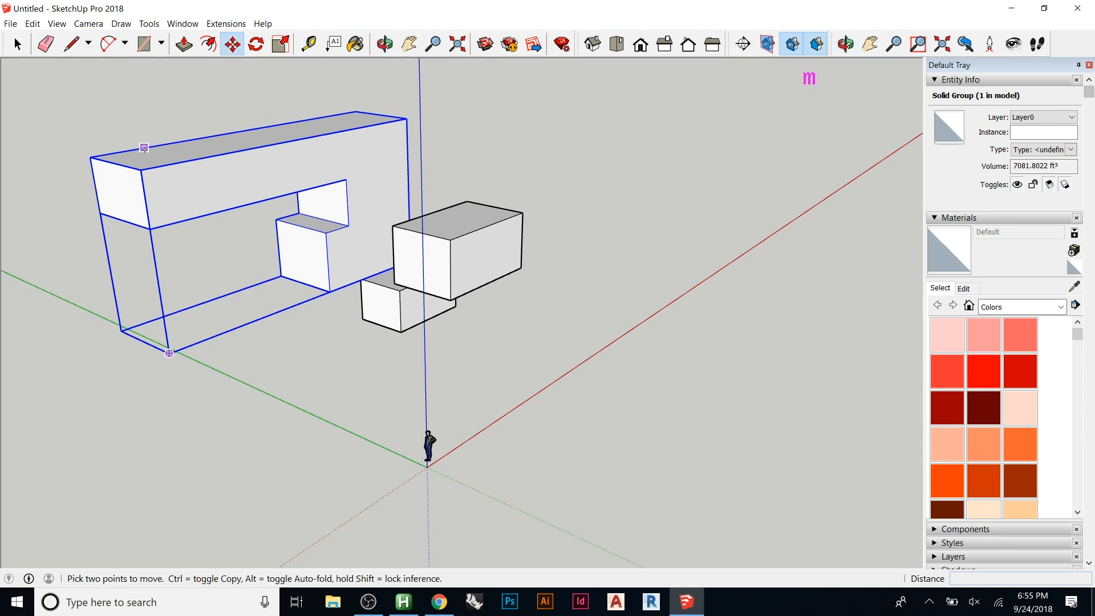
mouse_move(450, 257)
middle_down()
mouse_move(163, 214)
mouse_move(908, 209)
mouse_move(552, 213)
middle_up()
key(m)
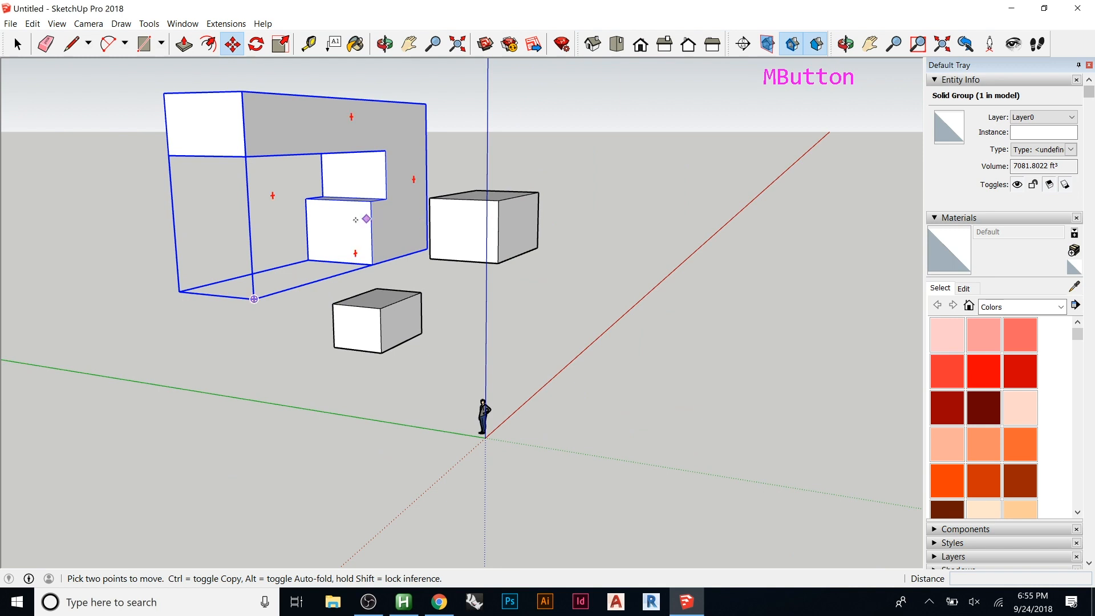
scroll(187, 112, up, 3)
scroll(187, 113, up, 1)
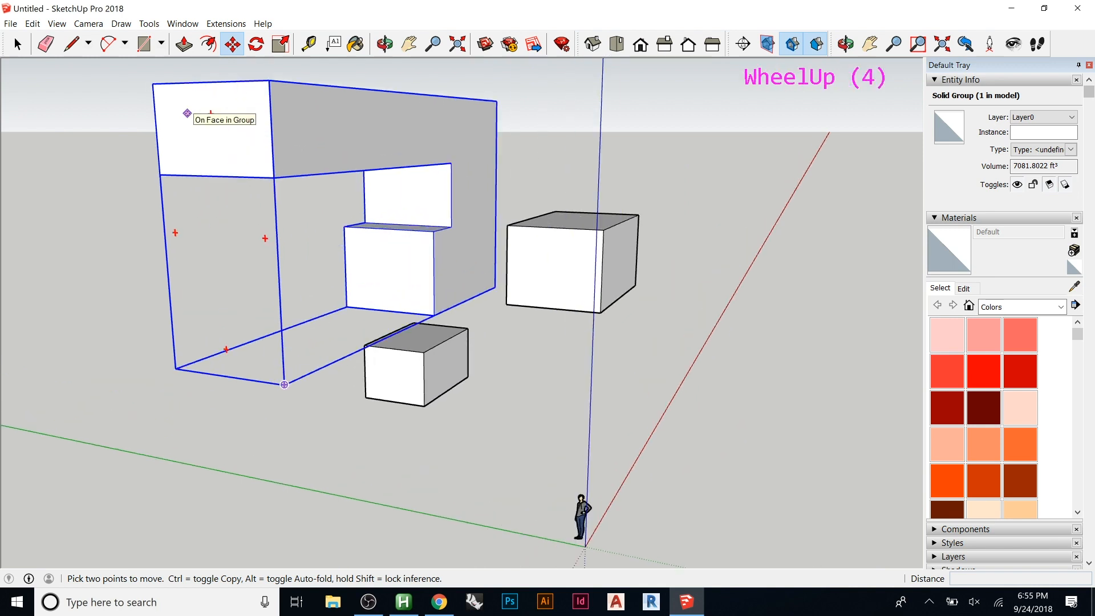
click(57, 24)
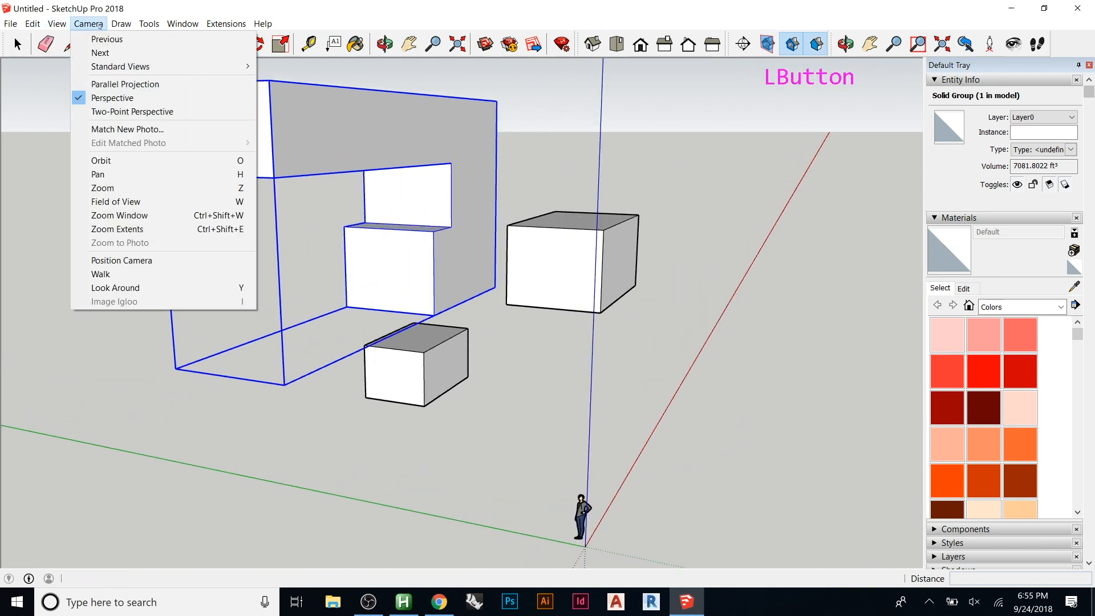
click(246, 231)
key(m)
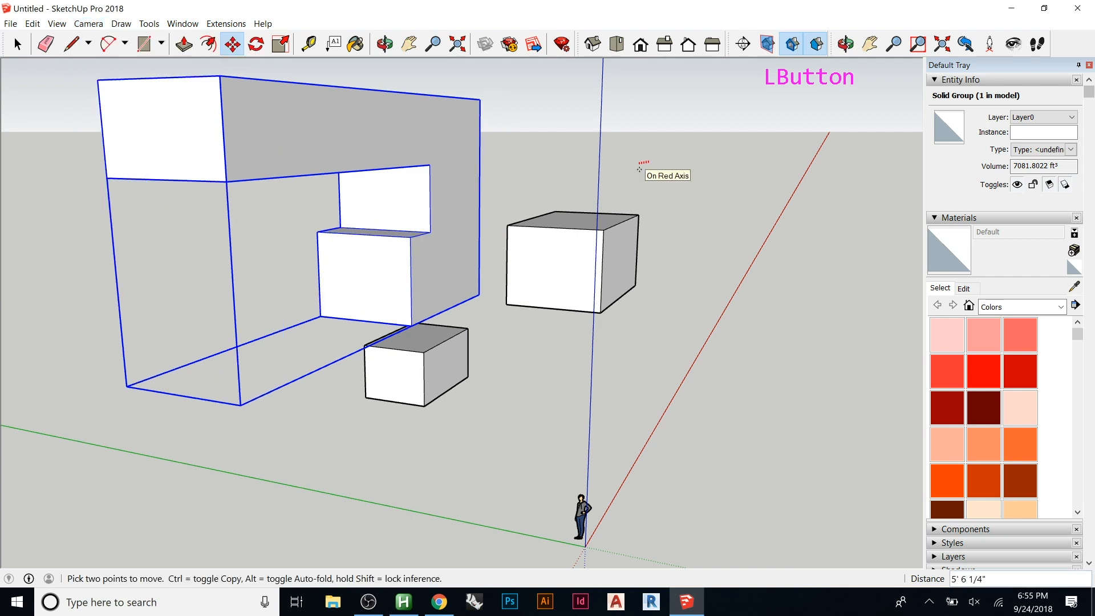
scroll(639, 170, up, 3)
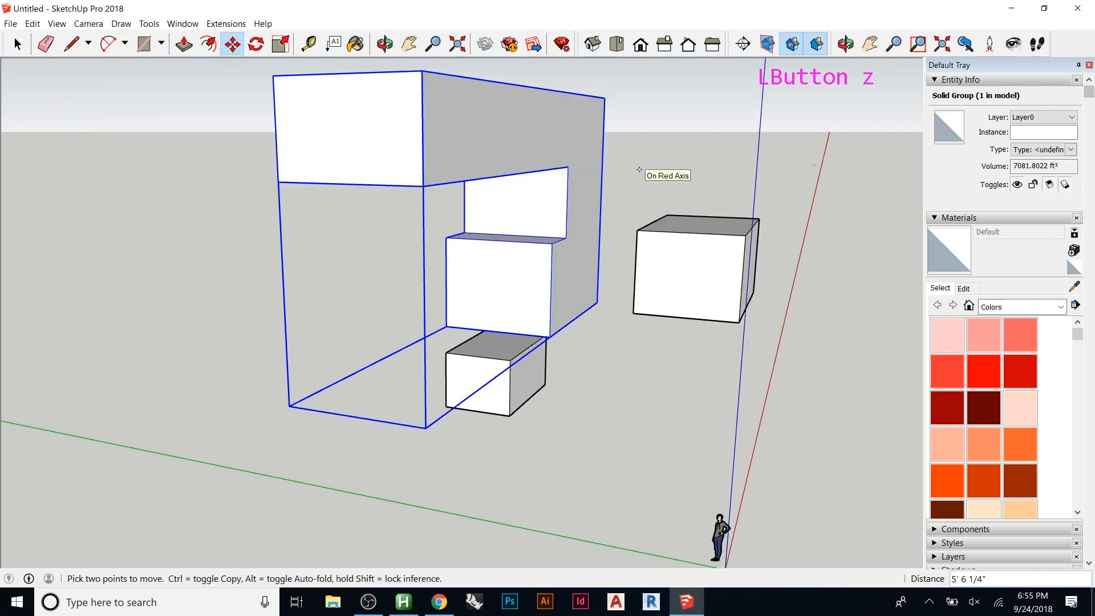
key(Escape)
key(Escape)
key(Escape)
key(Escape)
key(Escape)
key(Escape)
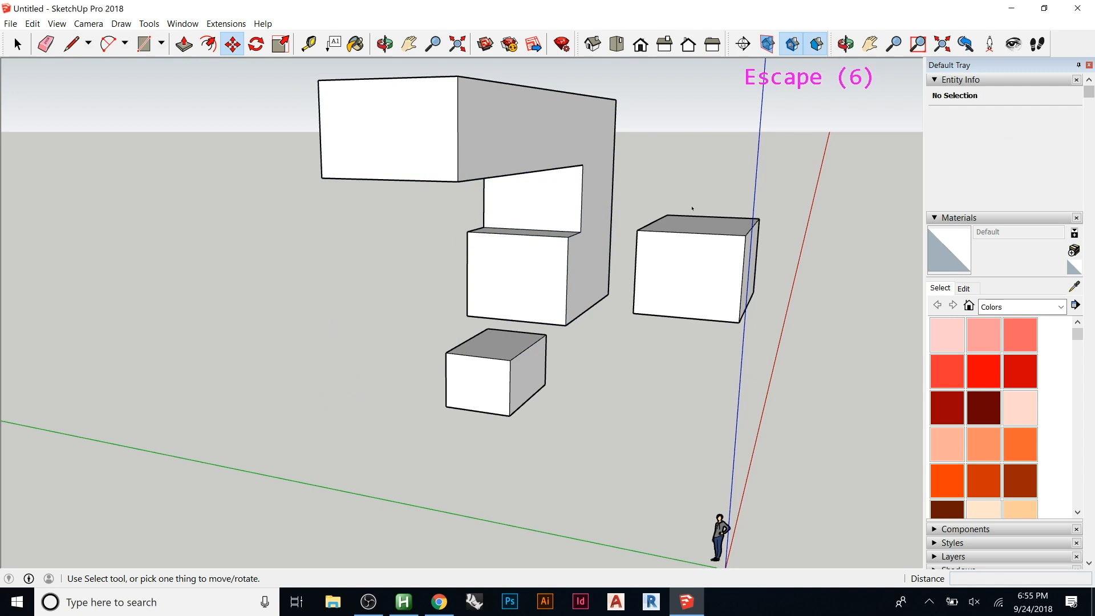
- With nothing selected, zoom far into the model and turn the camera with the Look Around tool
key(space)
click(690, 209)
scroll(563, 215, up, 20)
scroll(506, 192, up, 20)
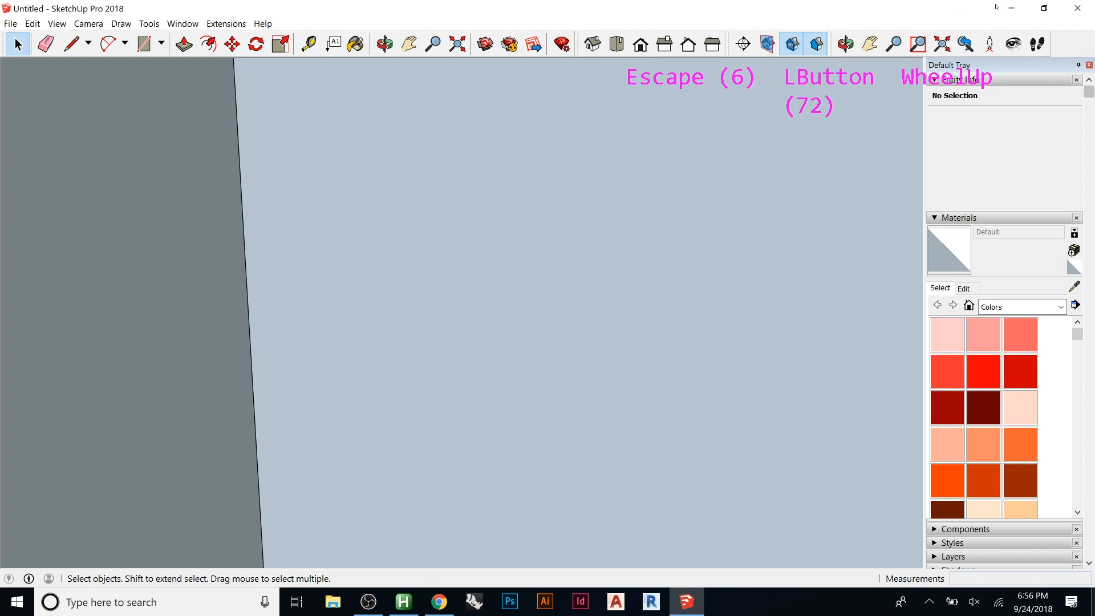
click(1012, 43)
click(611, 390)
drag(610, 390, 336, 395)
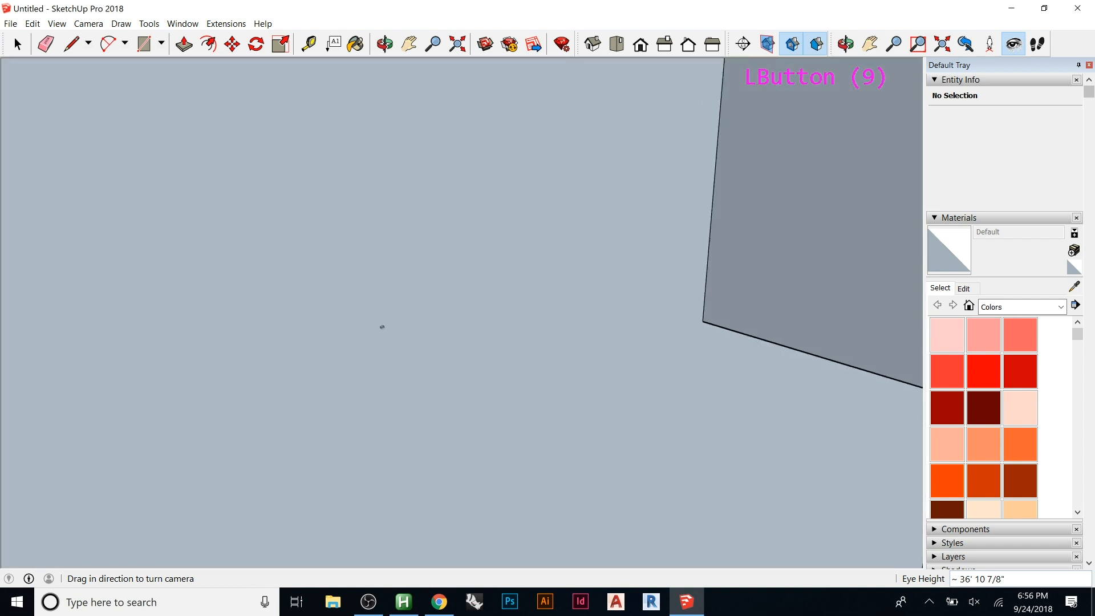
- Leave the Look Around tool, select the whole ungrouped box in the foreground and delete it
key(space)
scroll(518, 171, up, 6)
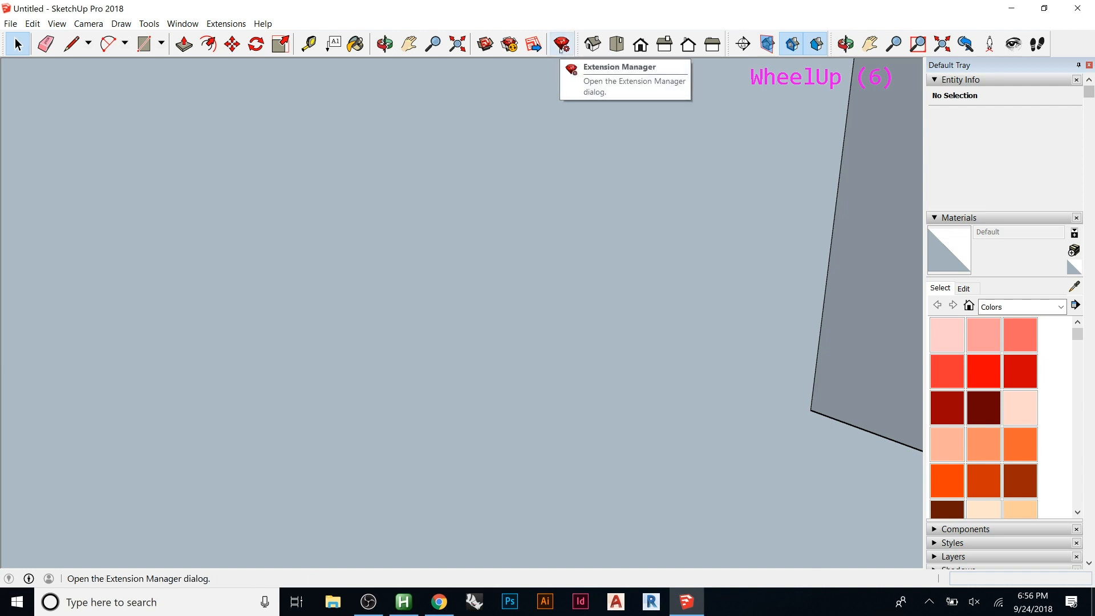
key(shift+z)
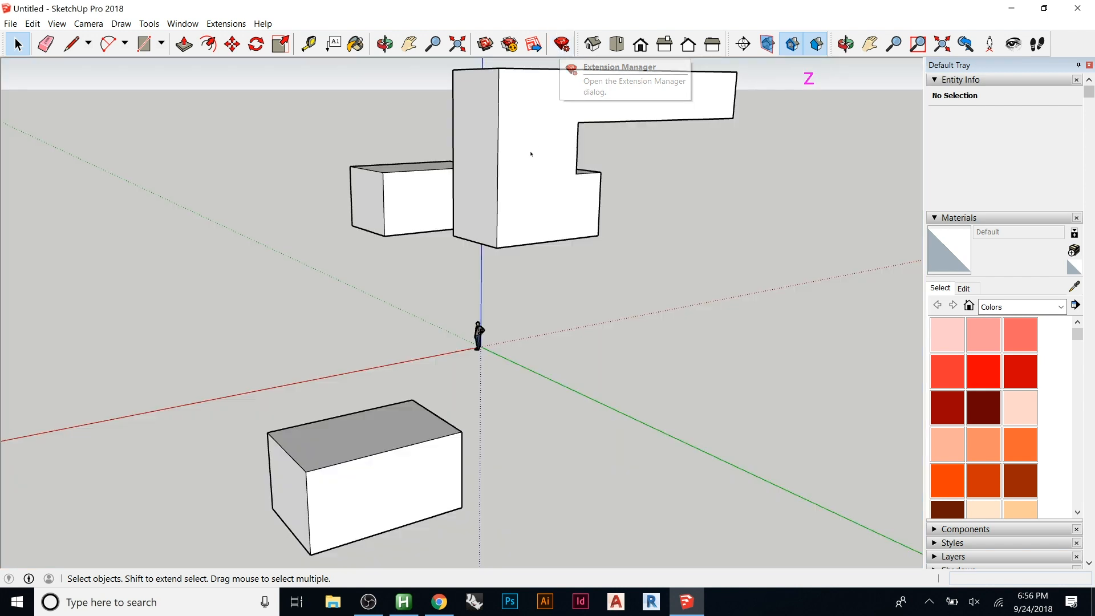
middle_drag(562, 159, 637, 148)
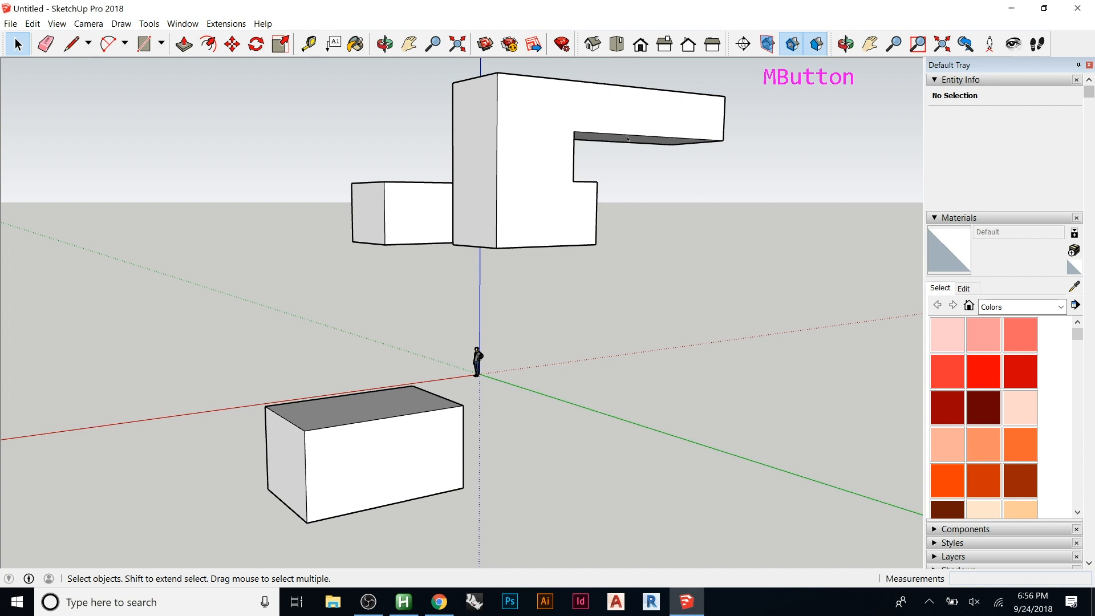
click(381, 455)
triple_click(381, 455)
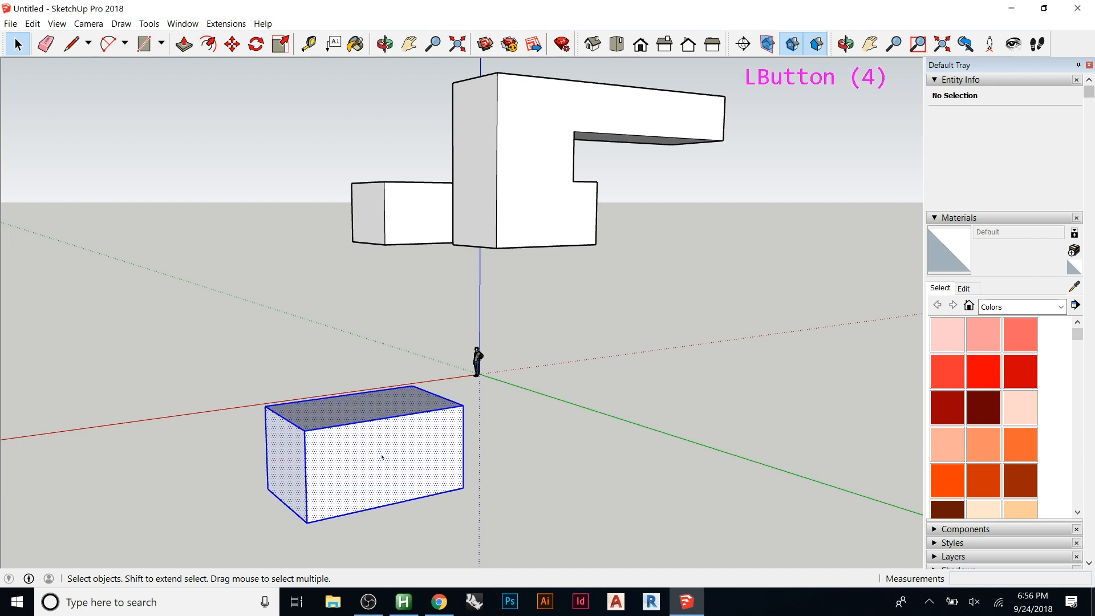
key(Delete)
key(shift+z)
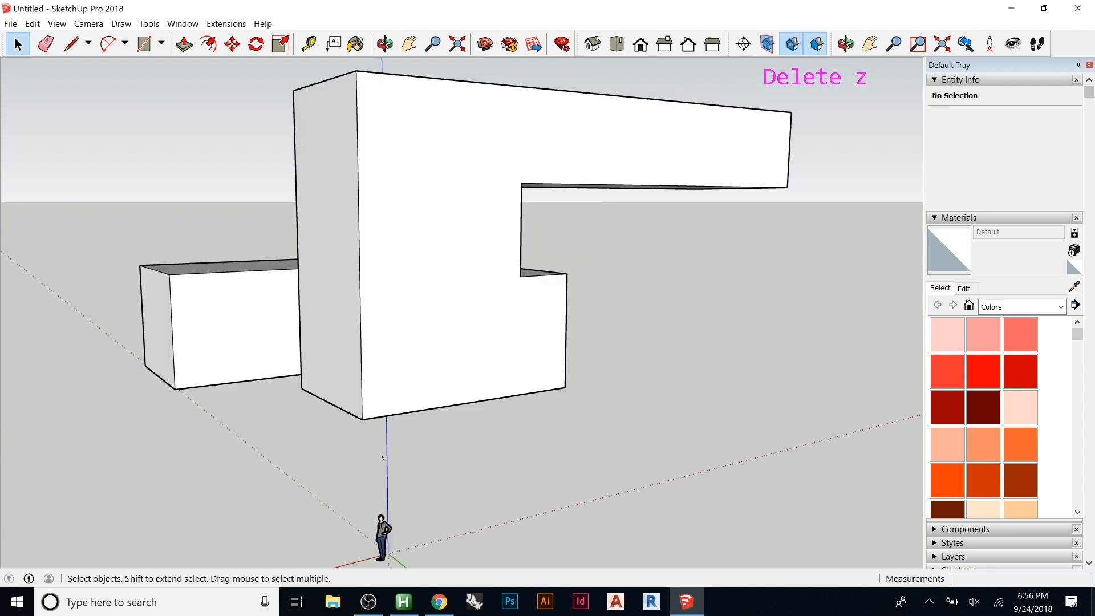
- Copy the overhanging structure's group 5000' along the red axis and fit the whole model in view
click(379, 317)
scroll(379, 318, down, 8)
key(m)
click(375, 351)
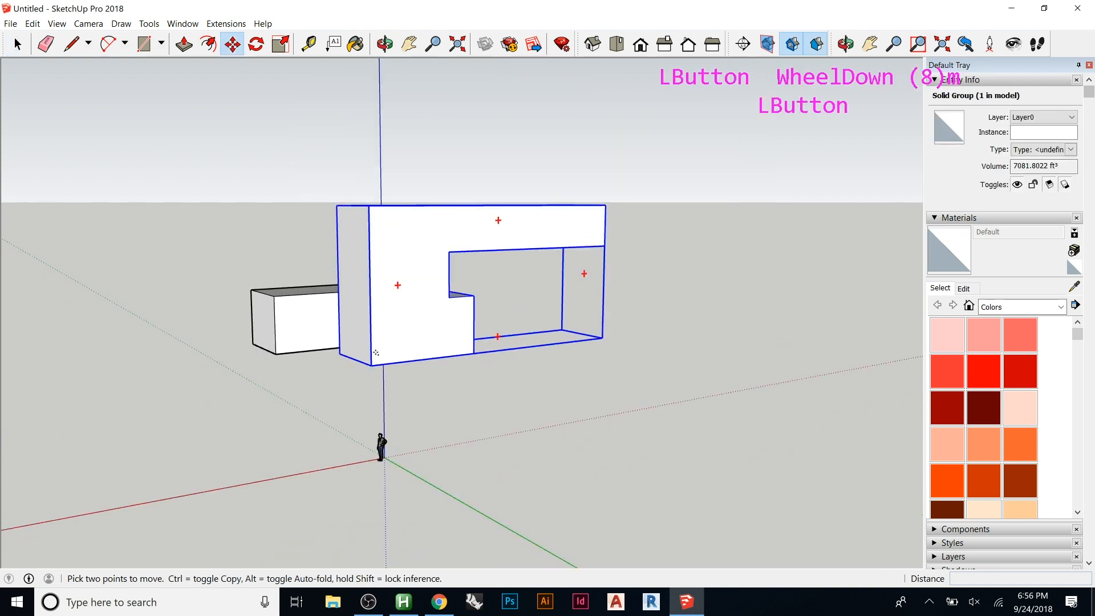
key(ctrl)
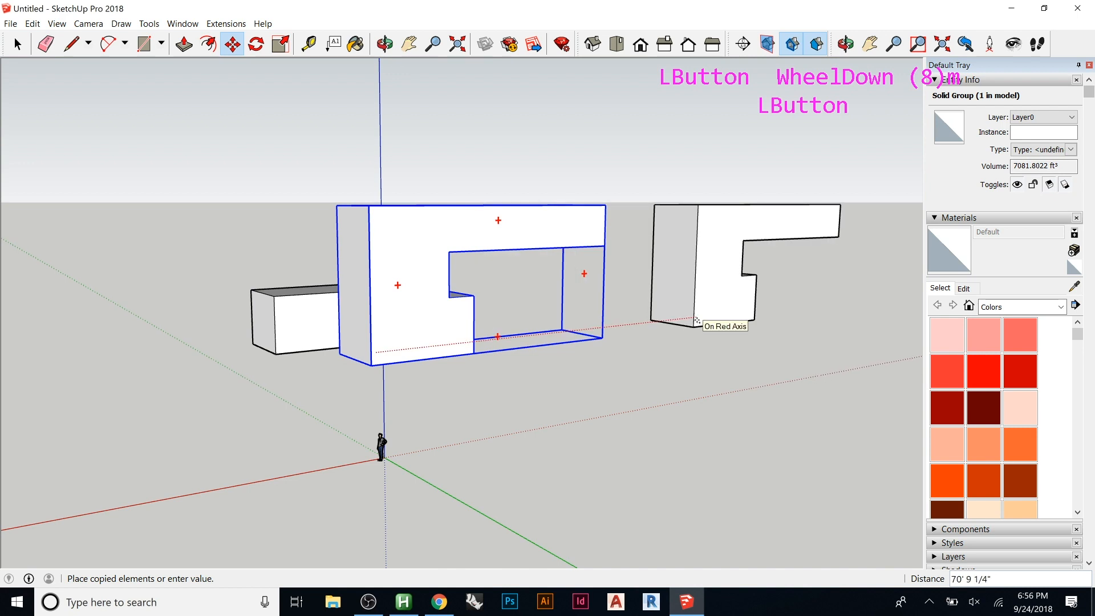
text(5000)
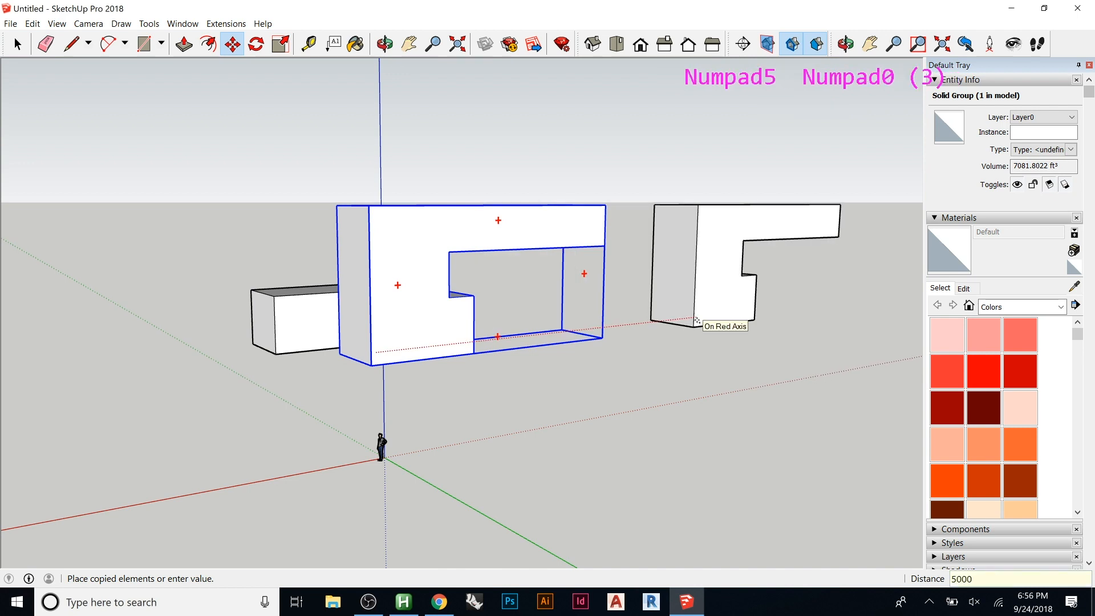
text(')
key(Return)
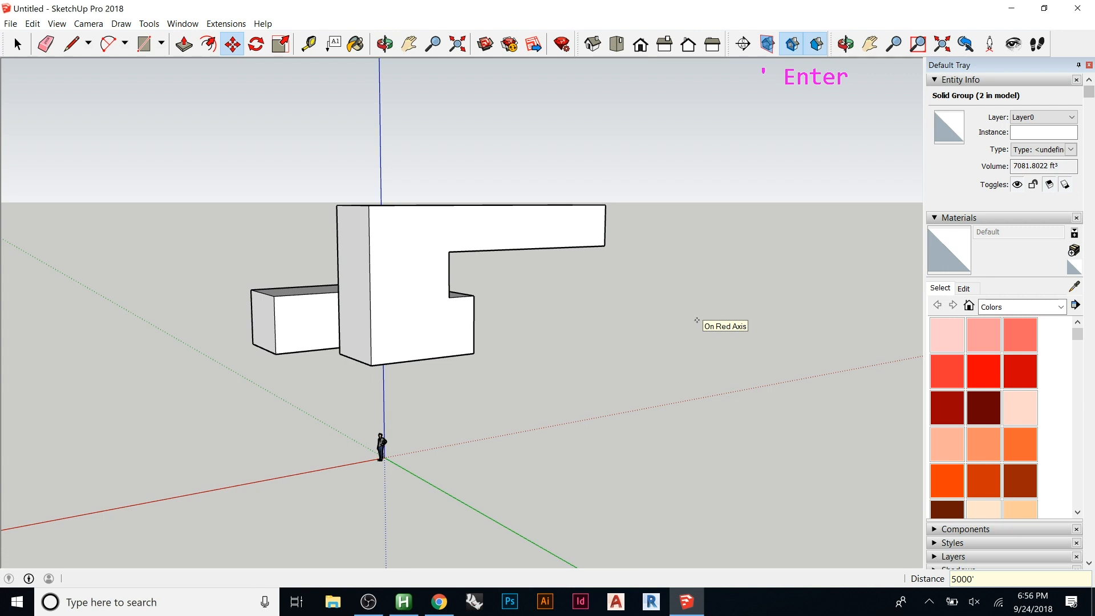
key(shift+z)
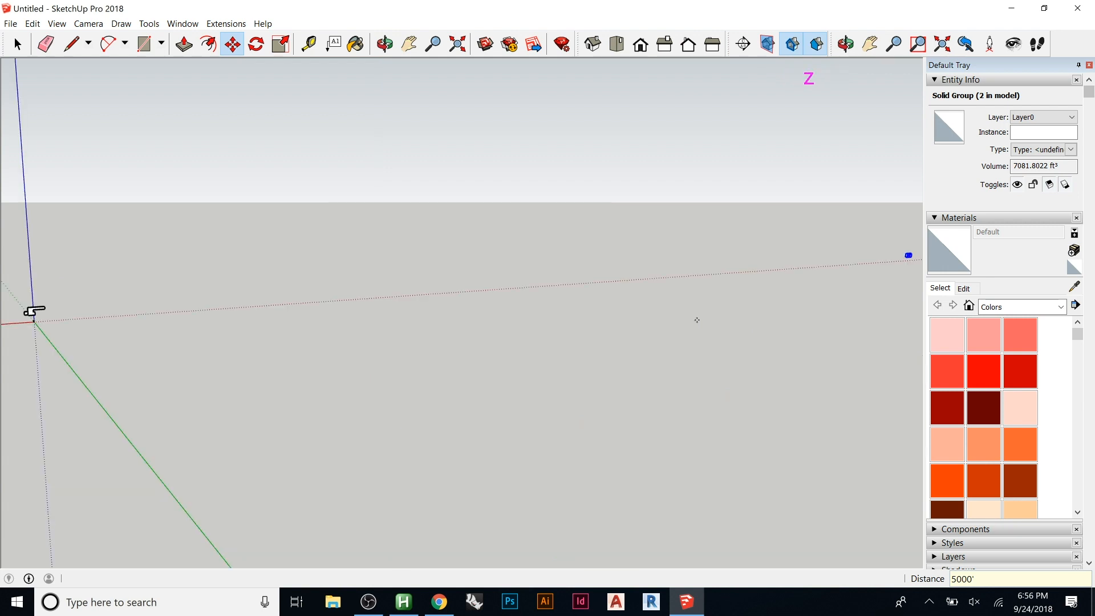
- Delete the distant copy of the overhanging structure and fit the remaining solids in view
key(space)
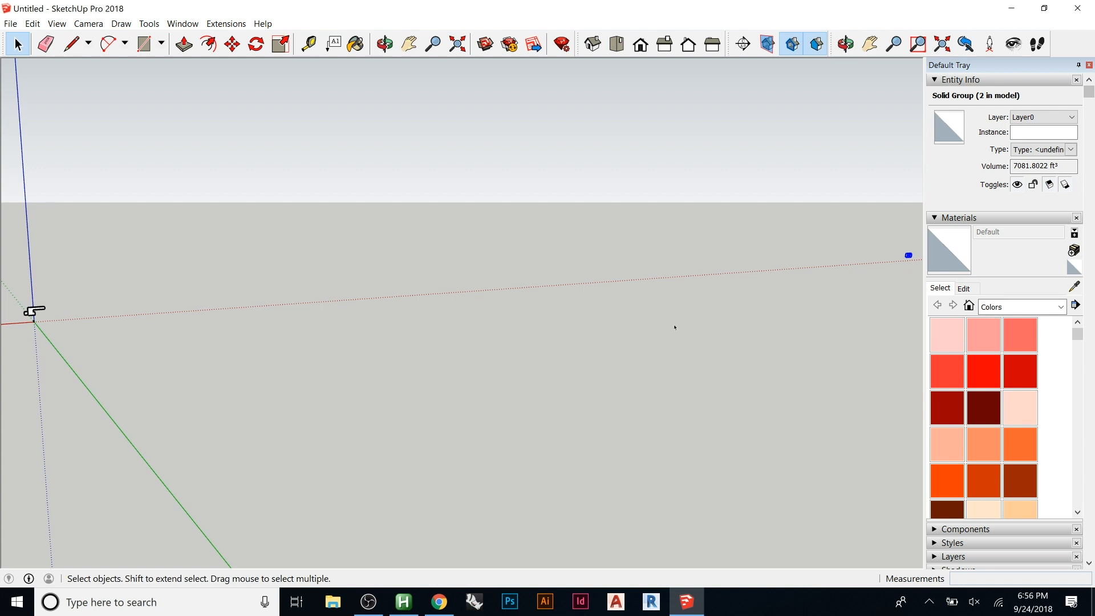
key(Delete)
key(shift+z)
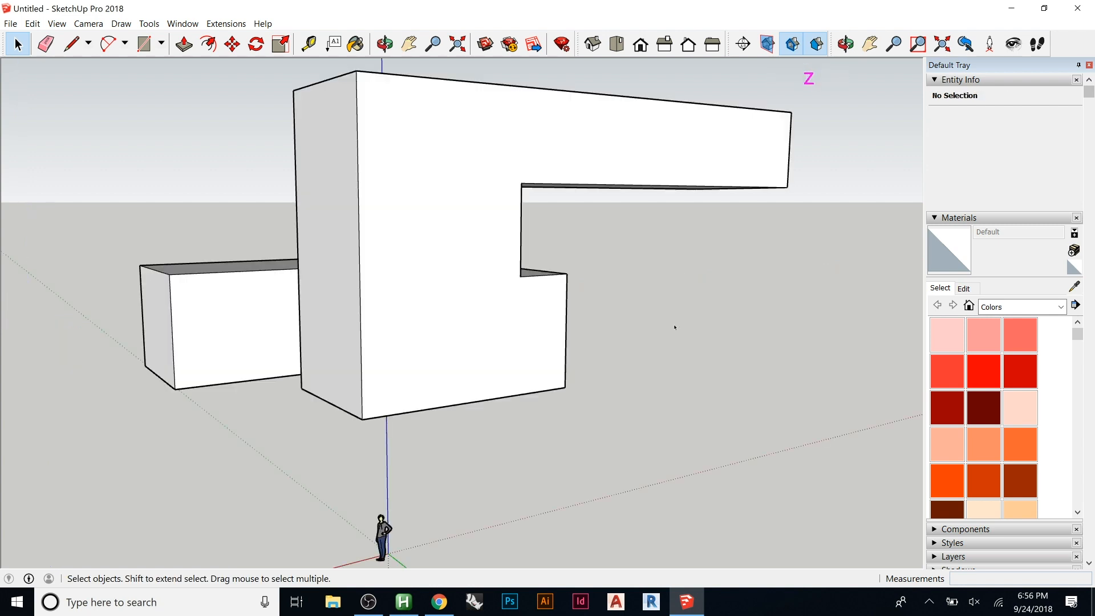
- Examine the two remaining groups by selecting each in turn, finishing on the small box
middle_drag(552, 345, 520, 394)
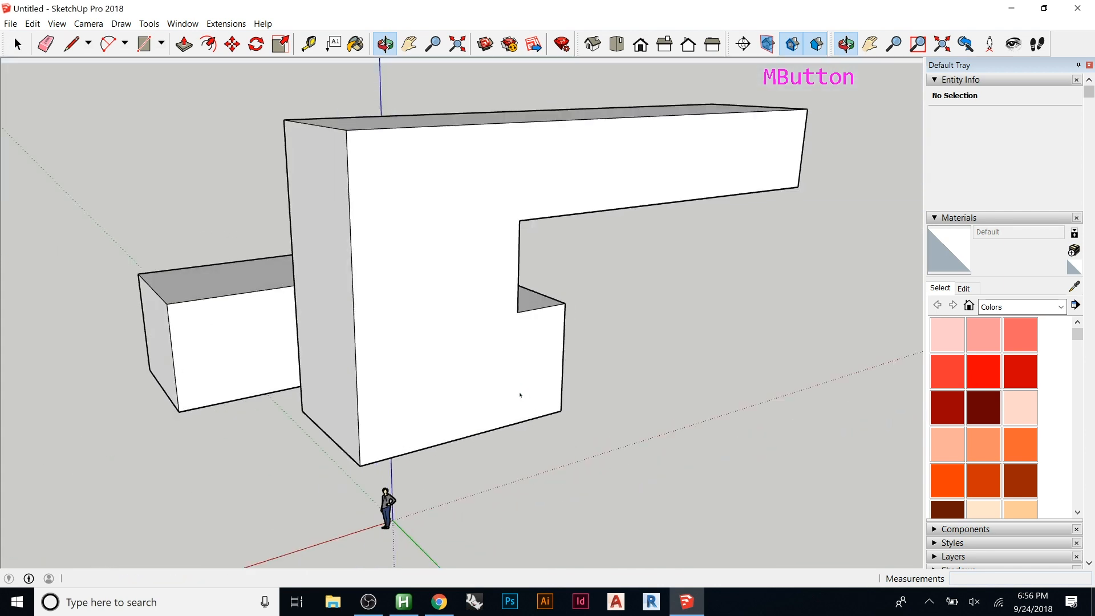
scroll(513, 365, down, 6)
middle_drag(443, 337, 542, 425)
click(488, 366)
click(380, 359)
click(494, 345)
click(374, 360)
click(480, 366)
click(410, 368)
middle_drag(482, 362, 595, 336)
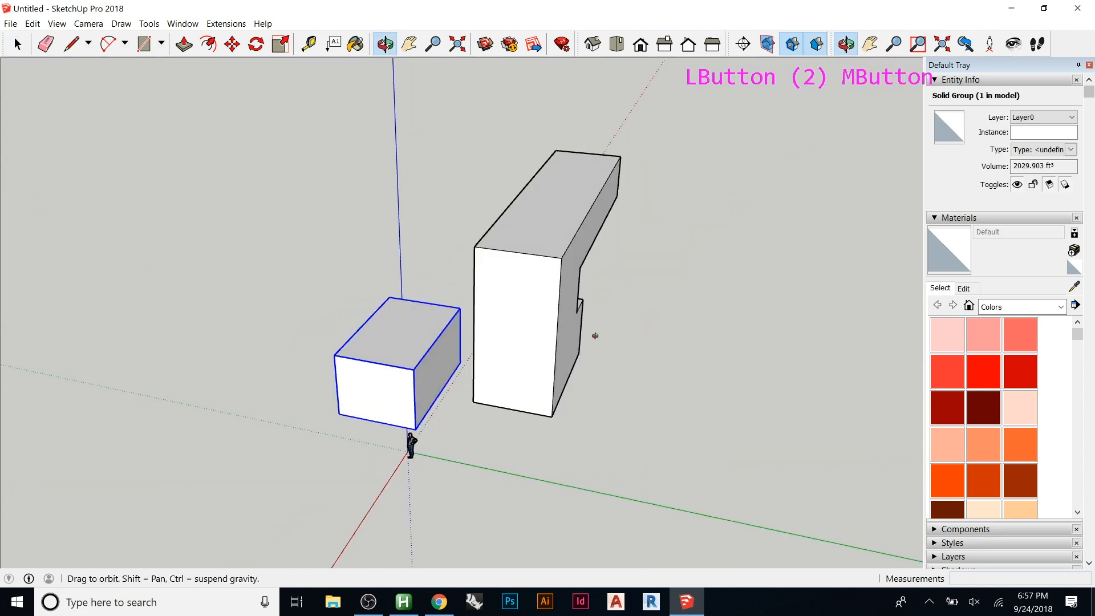
- Open the small box's group and push its top face down to leave a thin slab
key(m)
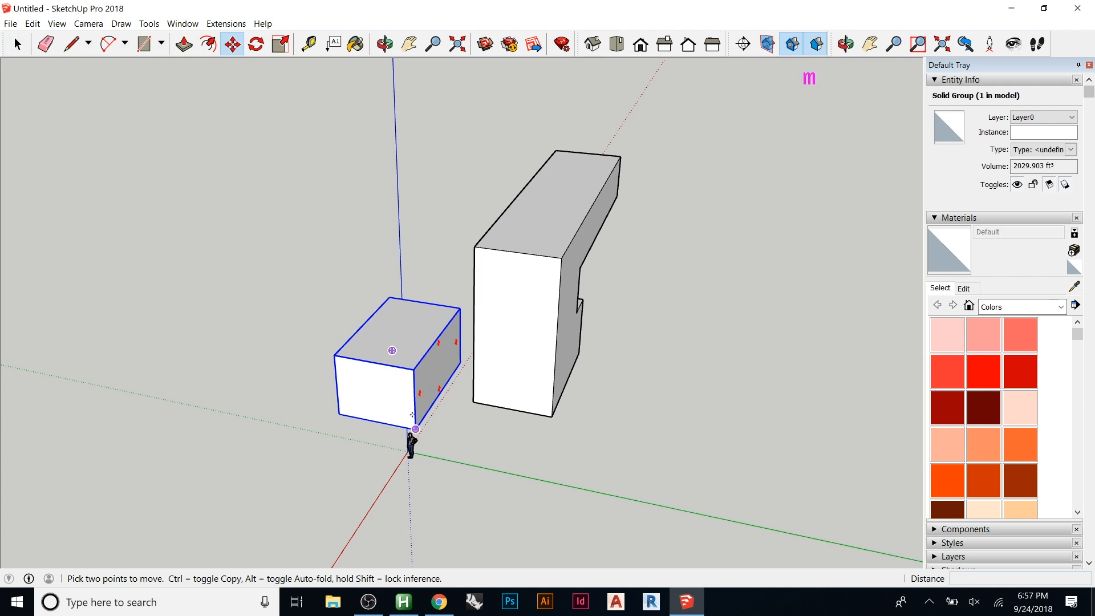
key(space)
click(402, 389)
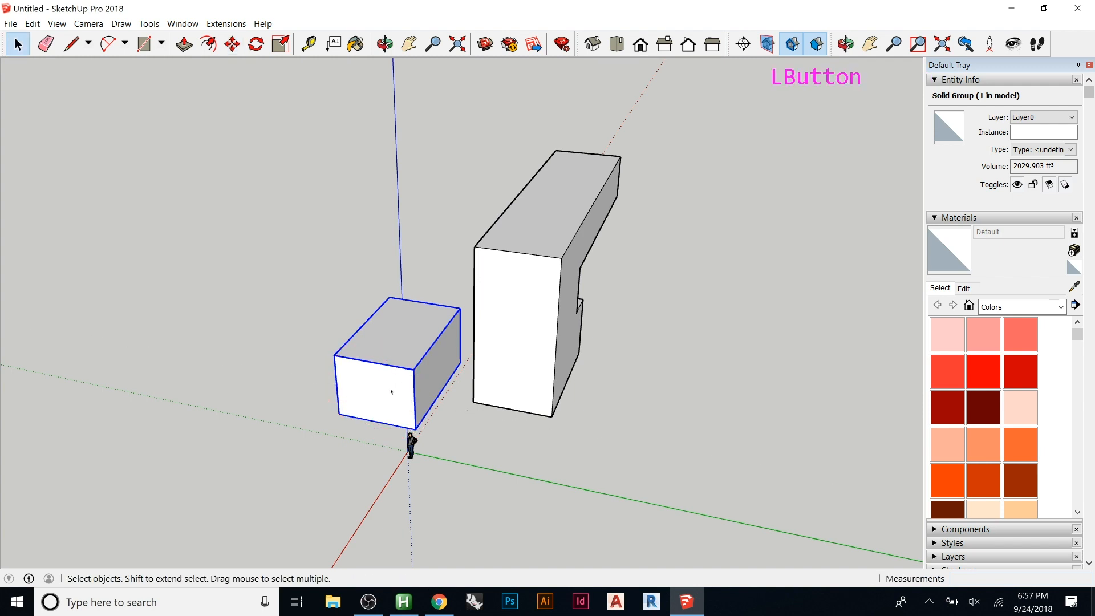
double_click(400, 357)
key(p)
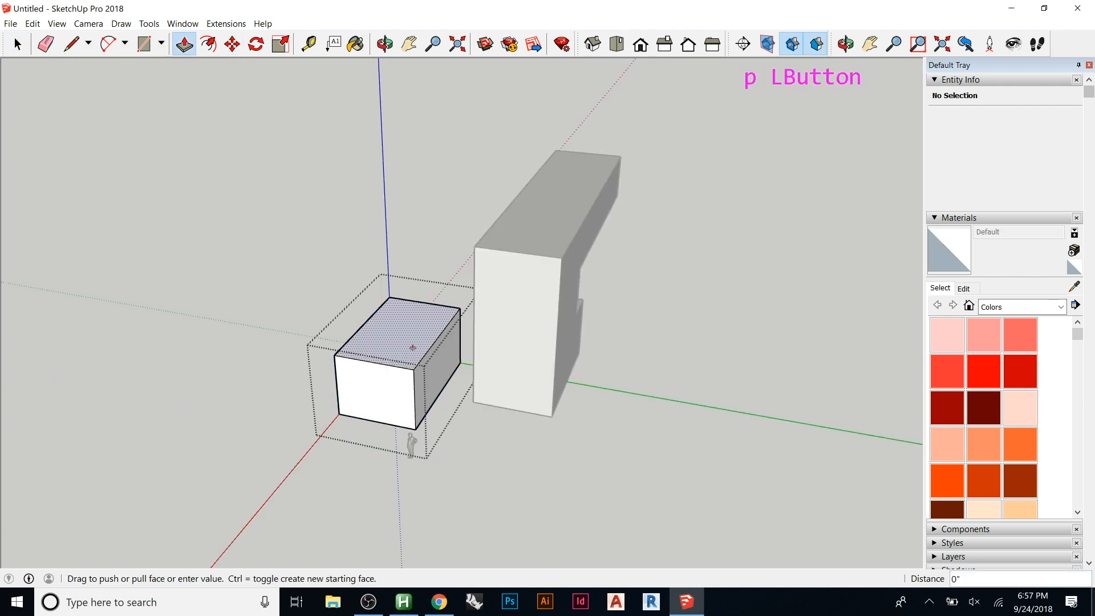
click(402, 353)
click(407, 399)
key(Escape)
key(Escape)
- Copy the thin slab 15' straight up along the blue axis
click(415, 423)
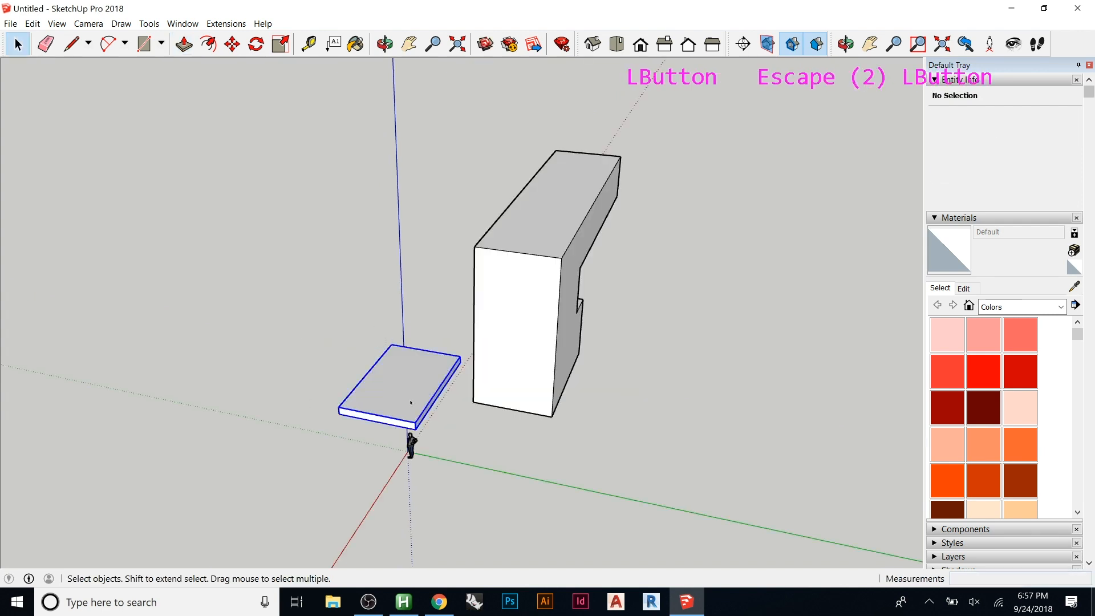
key(m)
drag(415, 429, 411, 336)
key(ctrl)
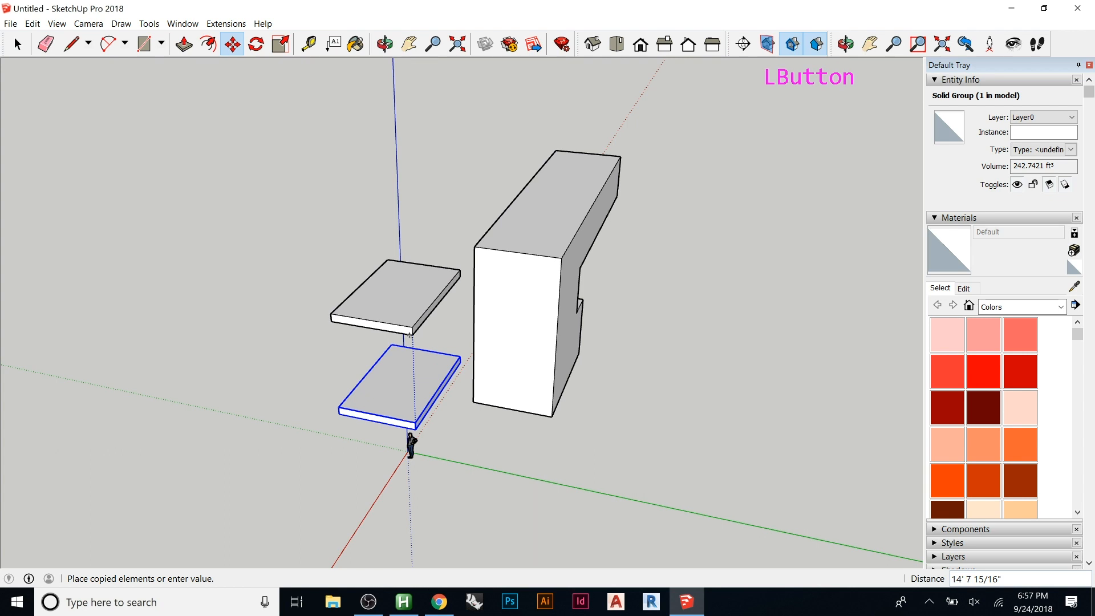
text(15')
key(Return)
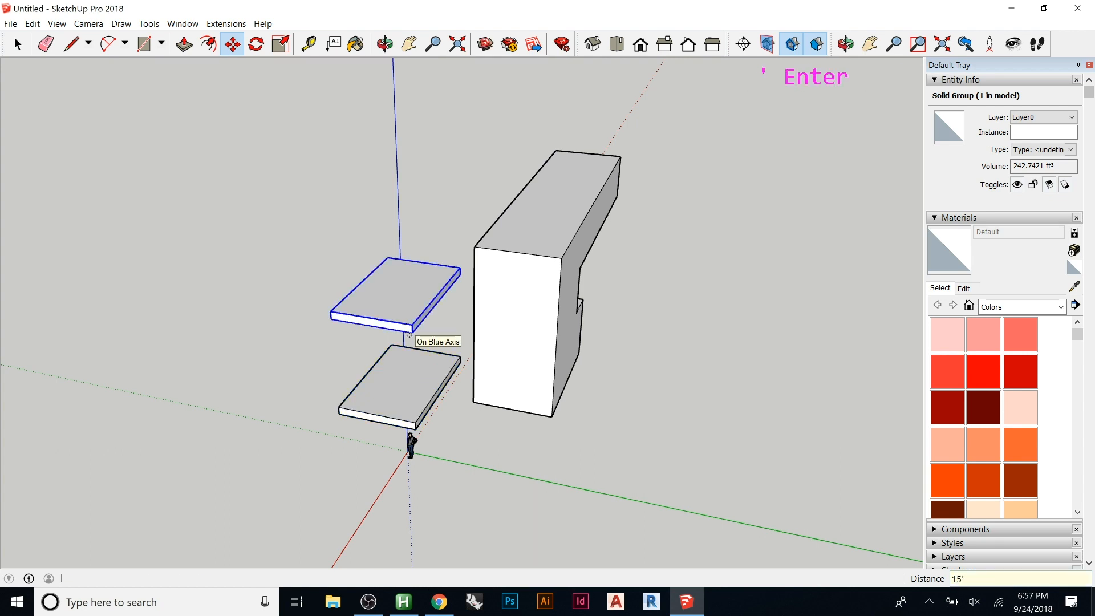
- Draw a strip about 18' 7" by 1' 9" across the lower slab and pull it up to the upper slab as a wall
middle_drag(368, 399, 451, 327)
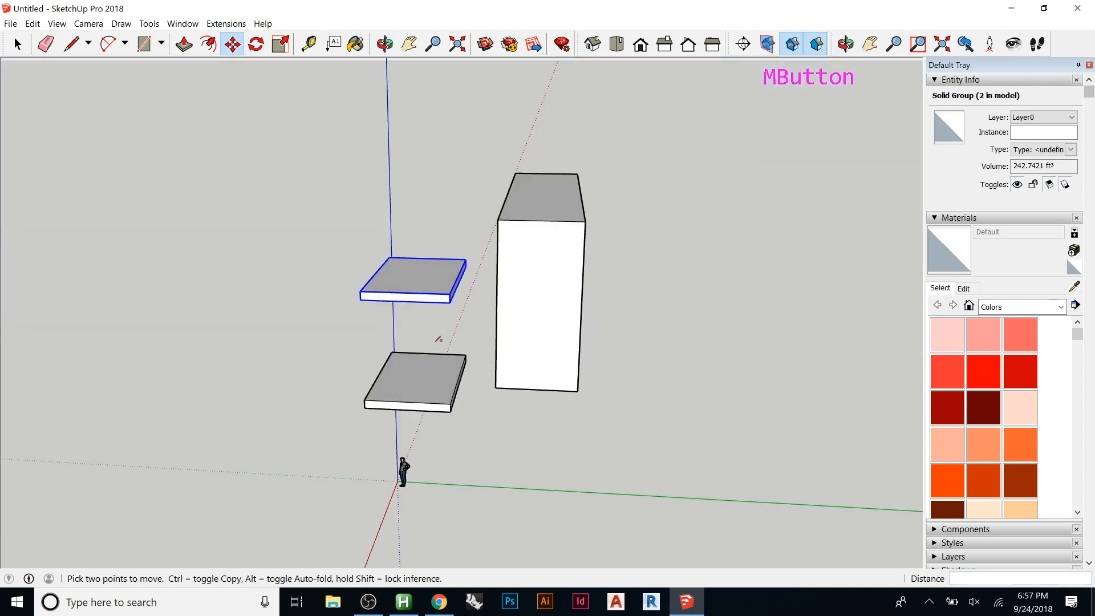
key(r)
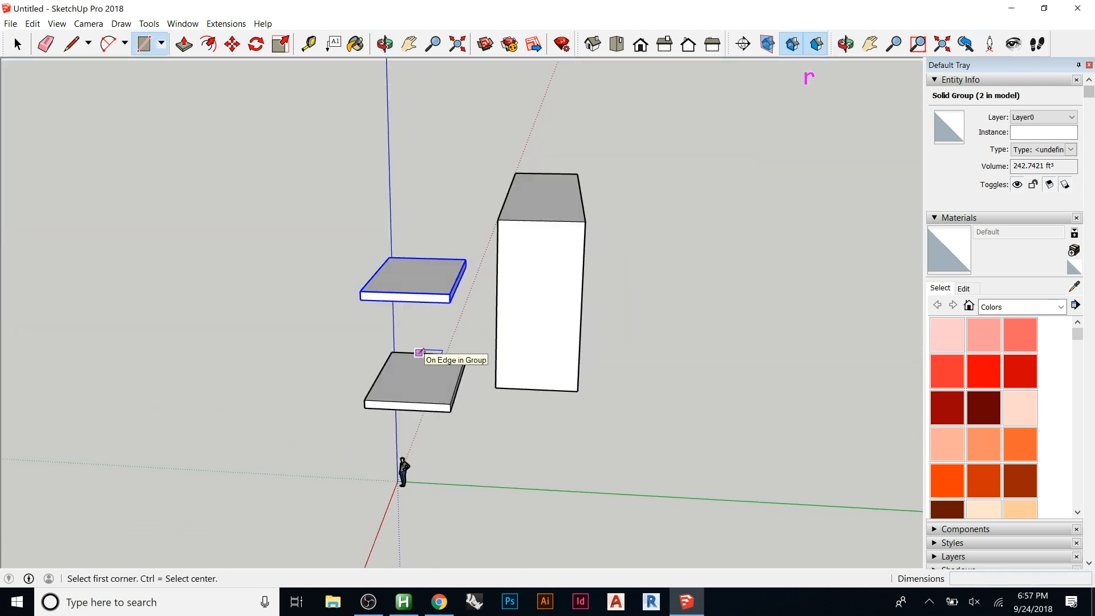
click(418, 352)
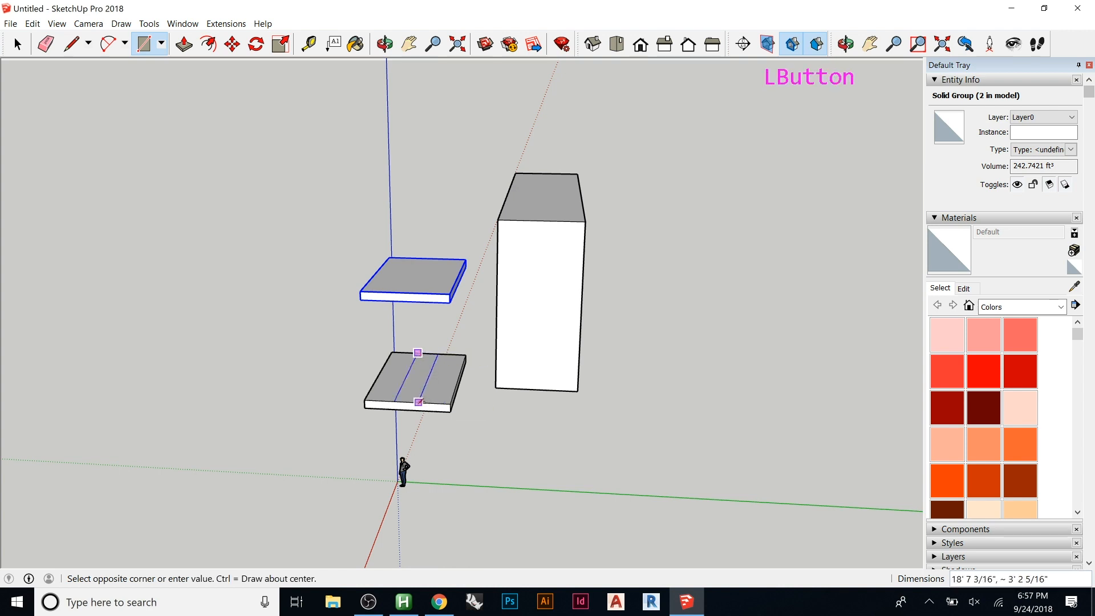
click(406, 402)
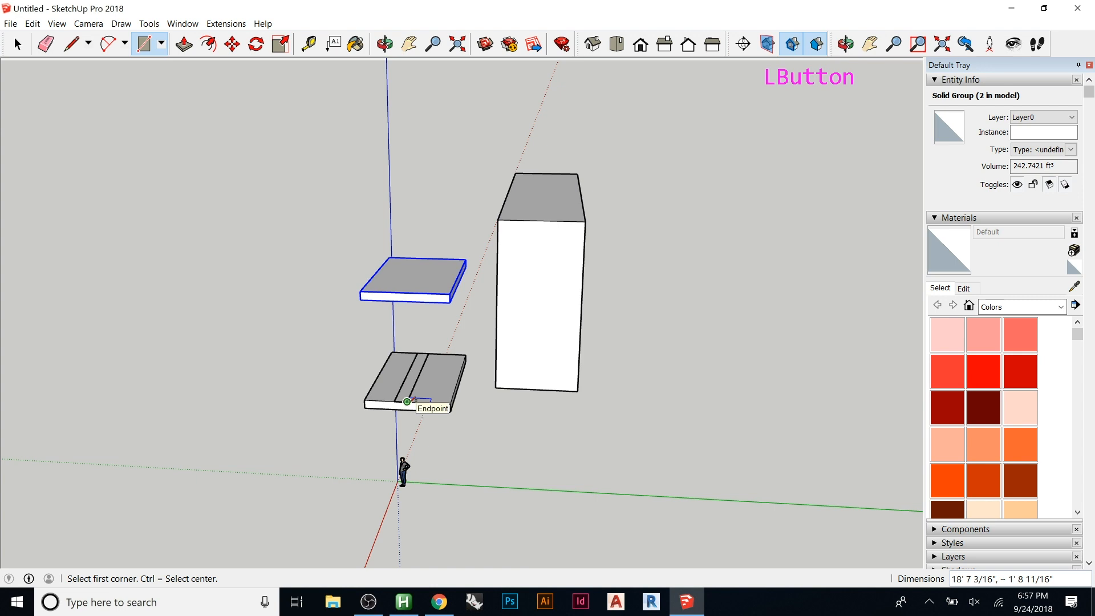
key(p)
drag(408, 380, 424, 312)
click(432, 302)
- Group the wall between the two slabs and delete that group
key(space)
triple_click(417, 330)
right_click(417, 330)
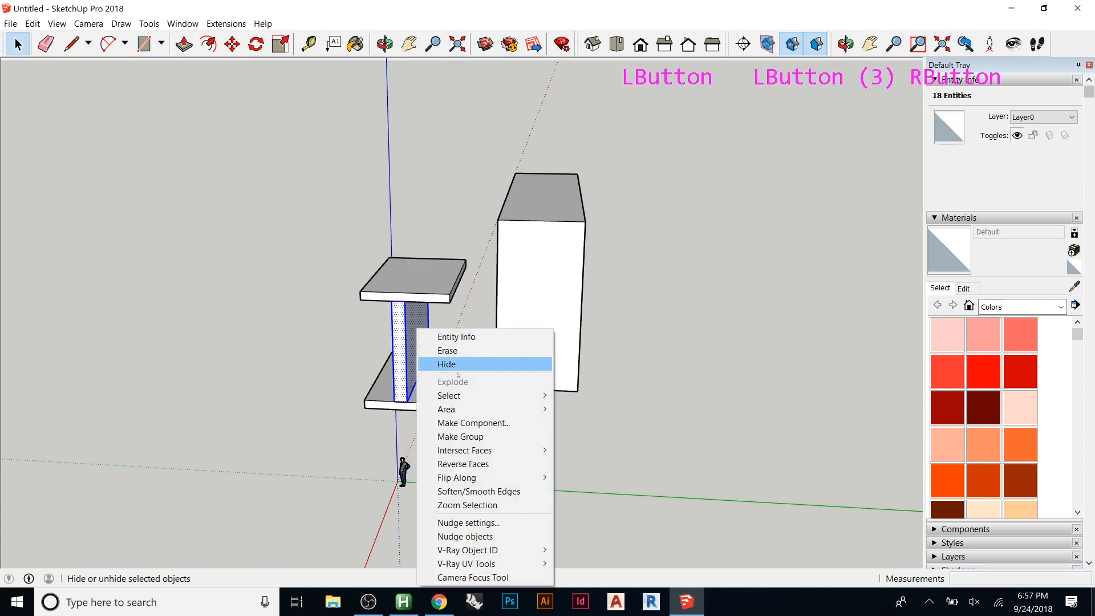
click(457, 435)
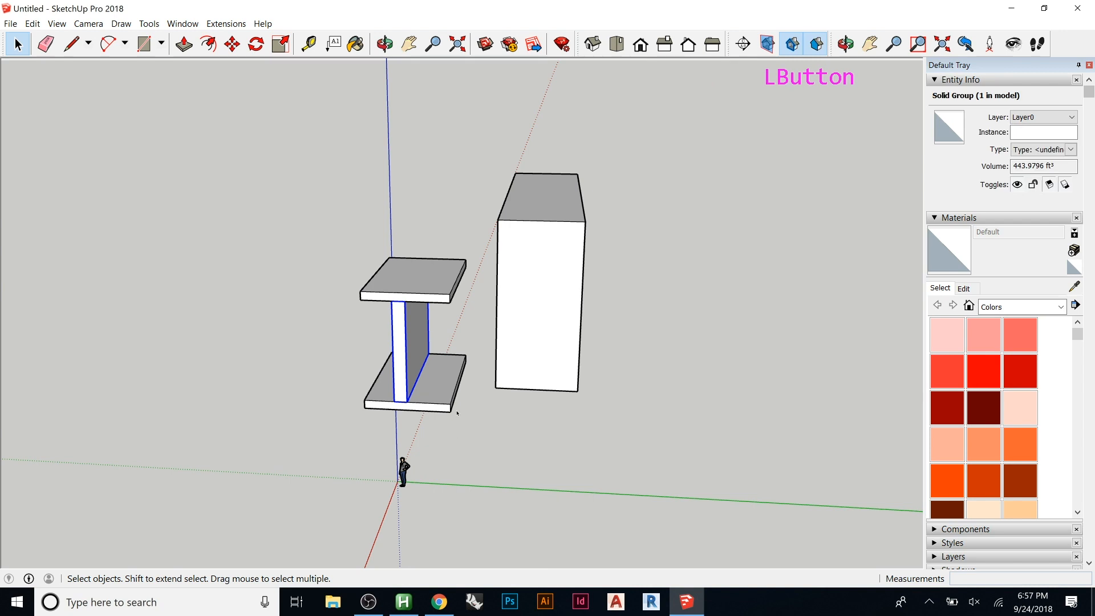
key(Delete)
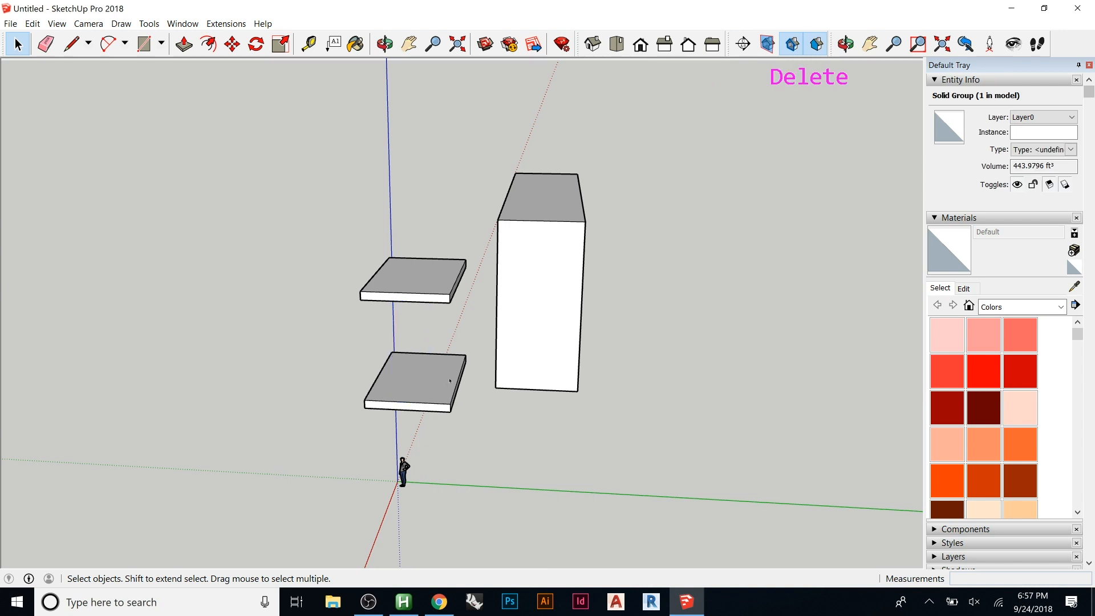
- Try rotating the lower slab about a point on the tall structure's end face, in the plane of that face
click(432, 368)
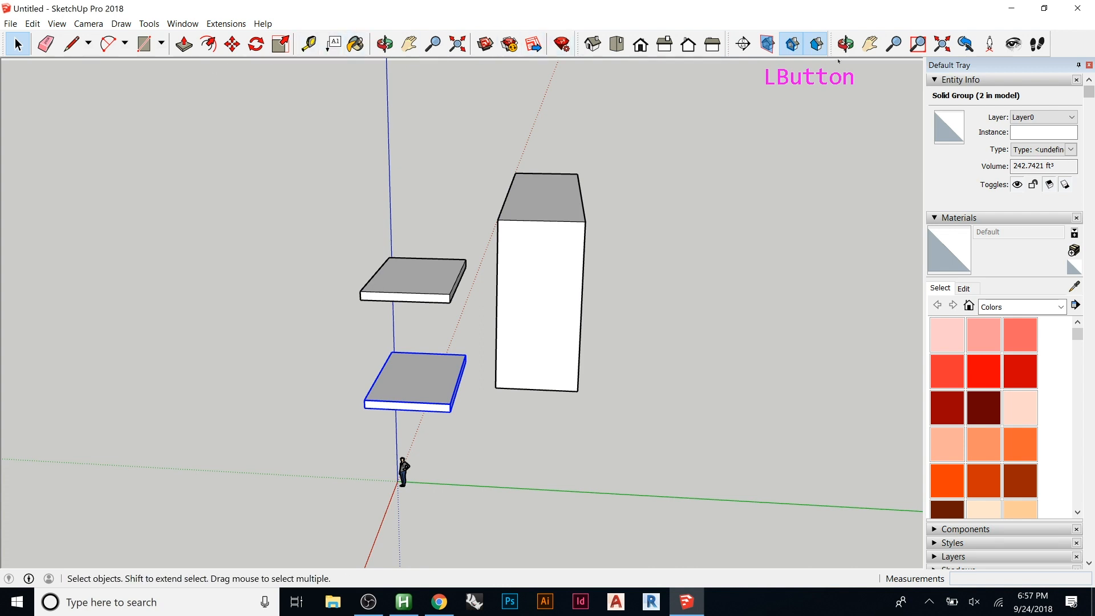
key(q)
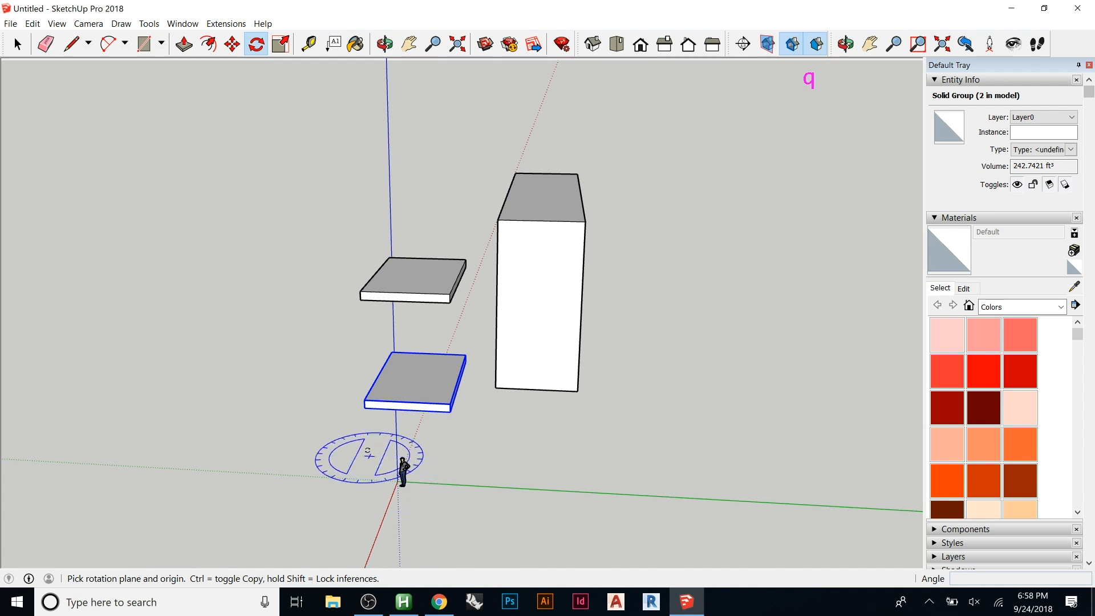
key(m)
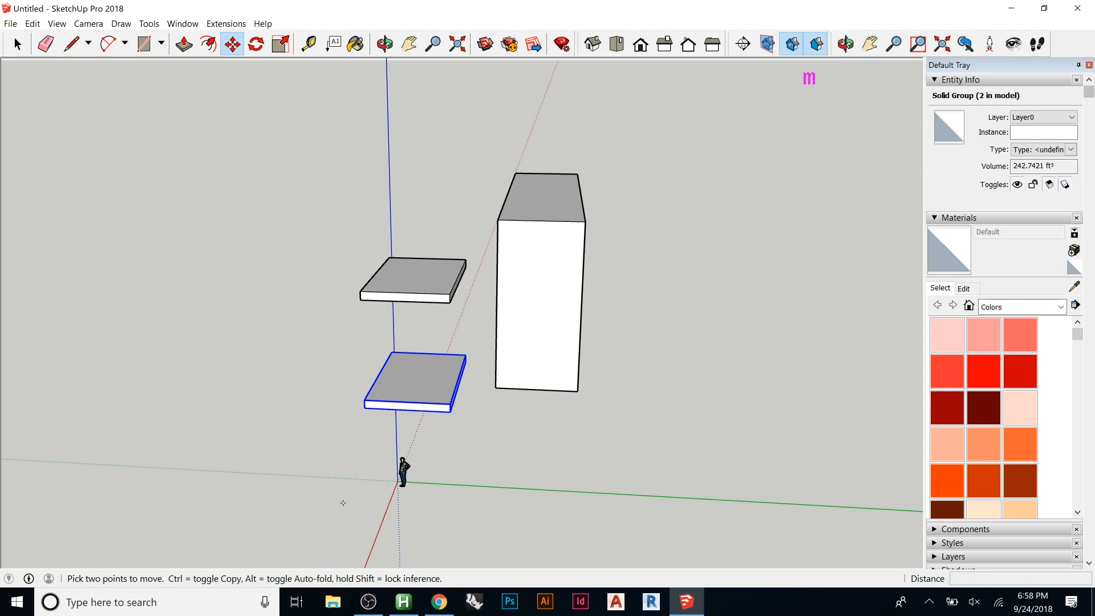
click(256, 44)
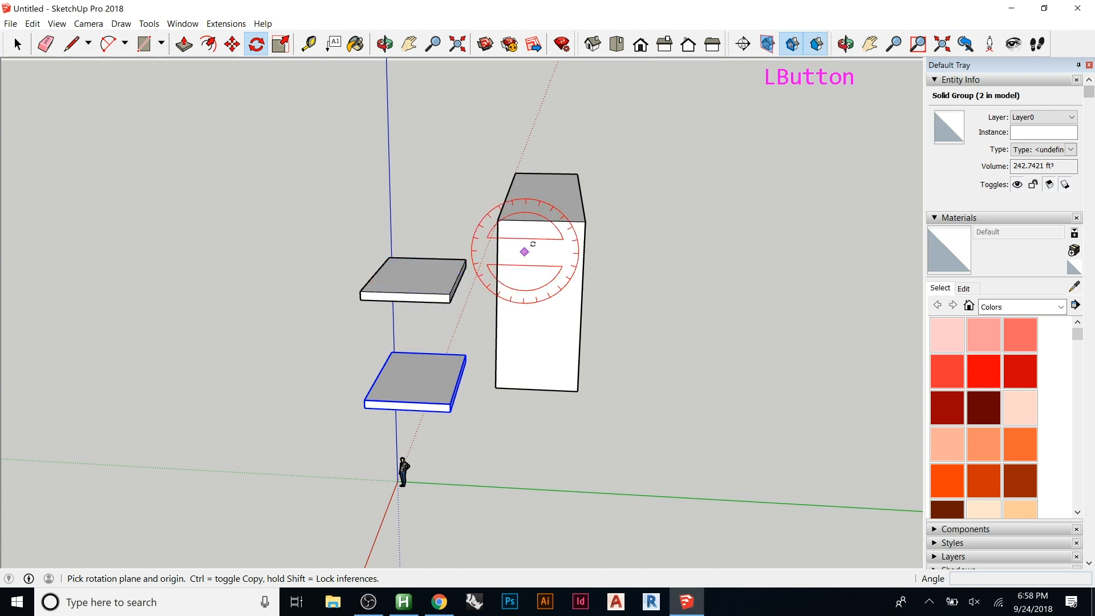
middle_drag(540, 211, 488, 215)
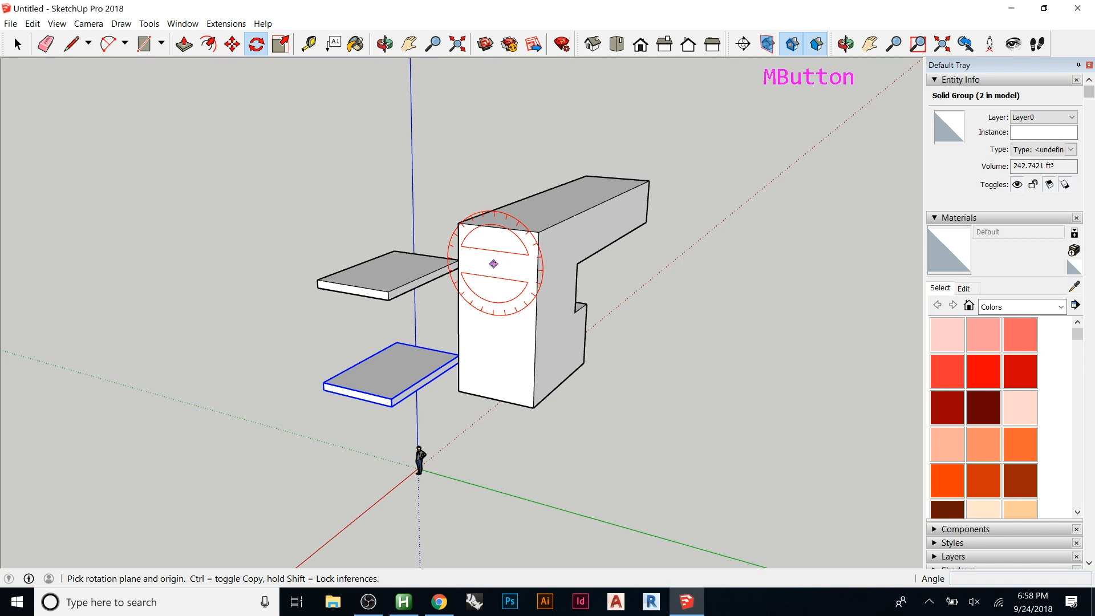
click(494, 264)
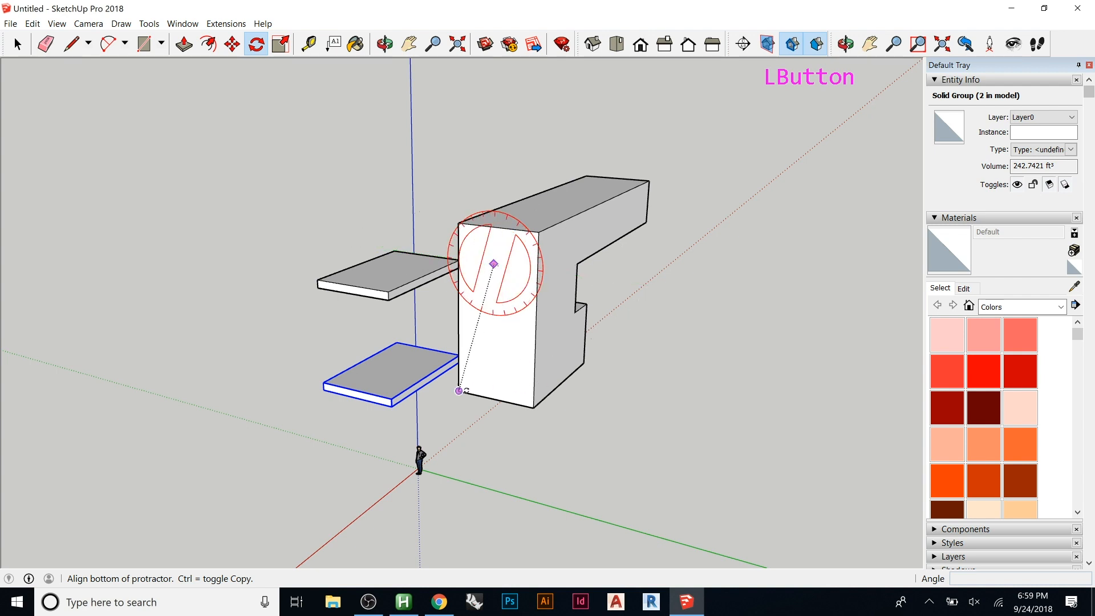
click(493, 370)
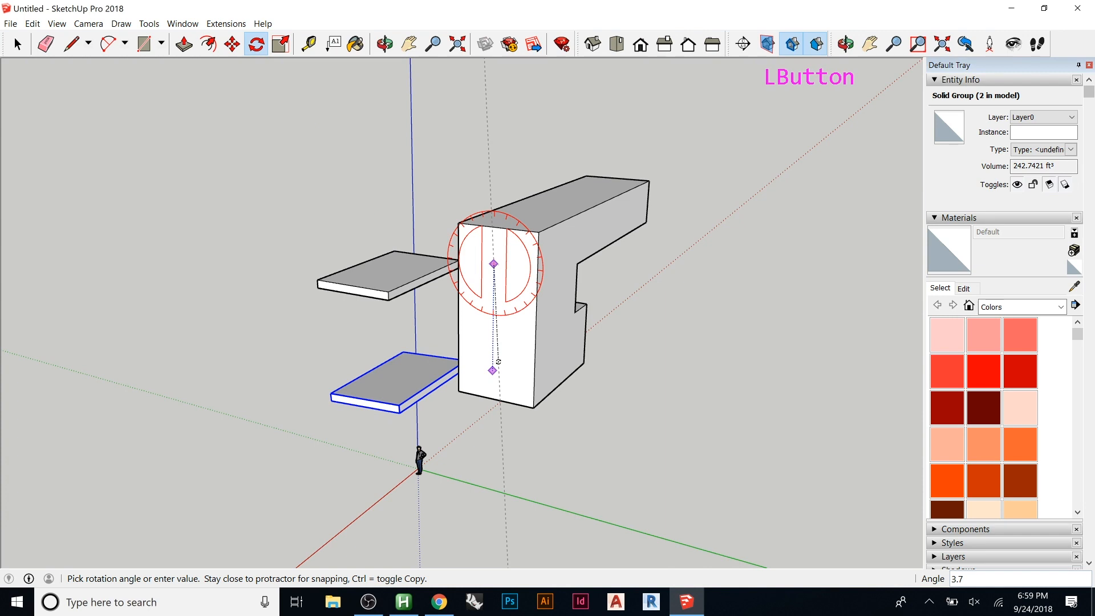
key(Escape)
middle_drag(354, 416, 517, 354)
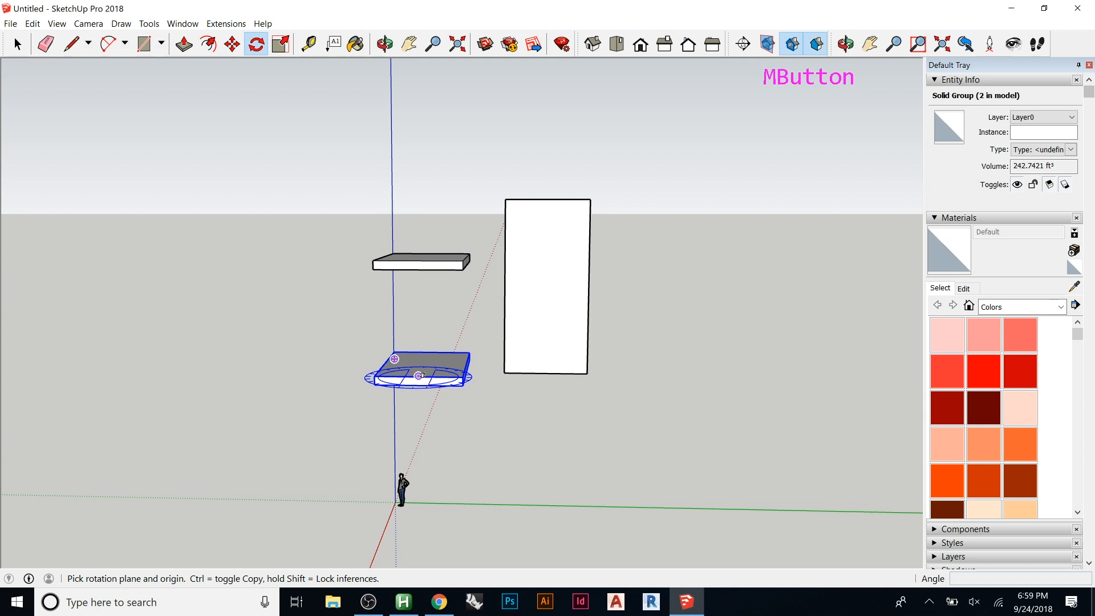
- Rotate a copy of the lower slab 90° about its front edge's midpoint, in the plane perpendicular to the red axis
drag(419, 376, 403, 447)
drag(441, 357, 459, 303)
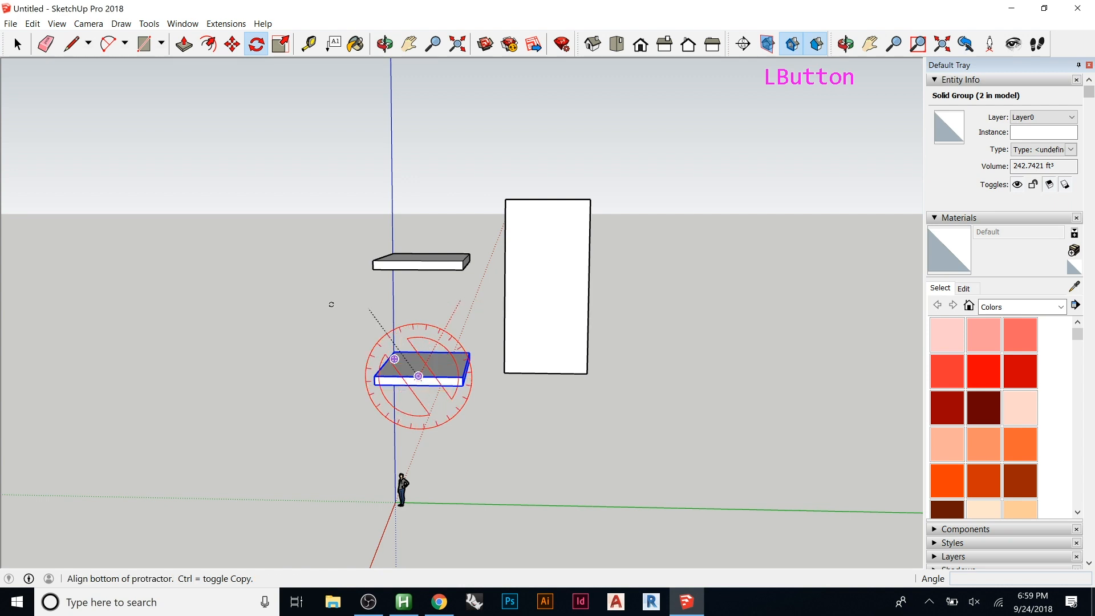
click(248, 374)
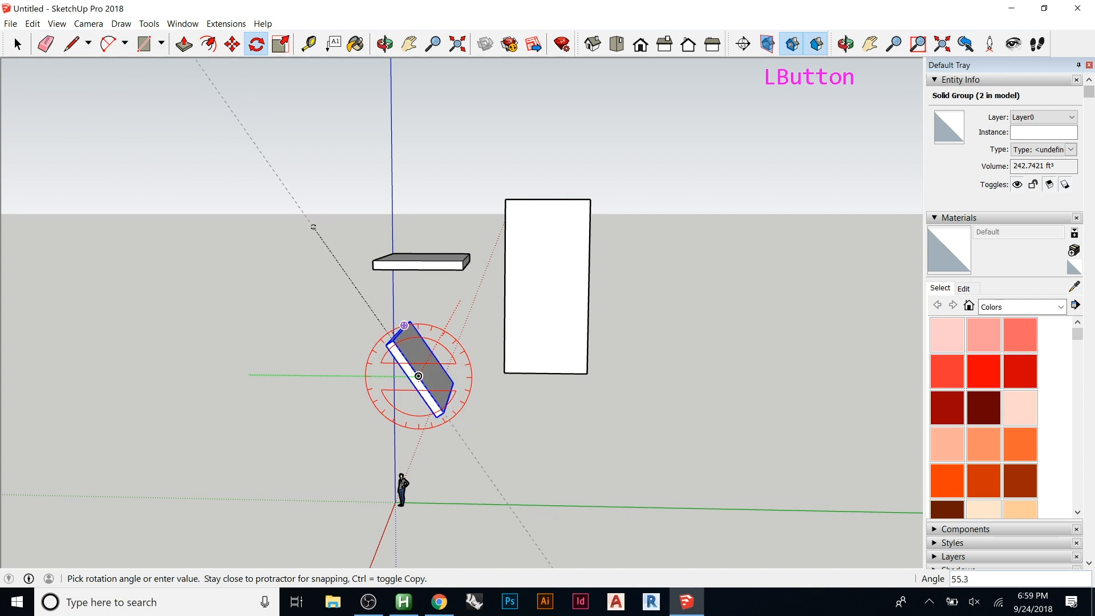
key(ctrl)
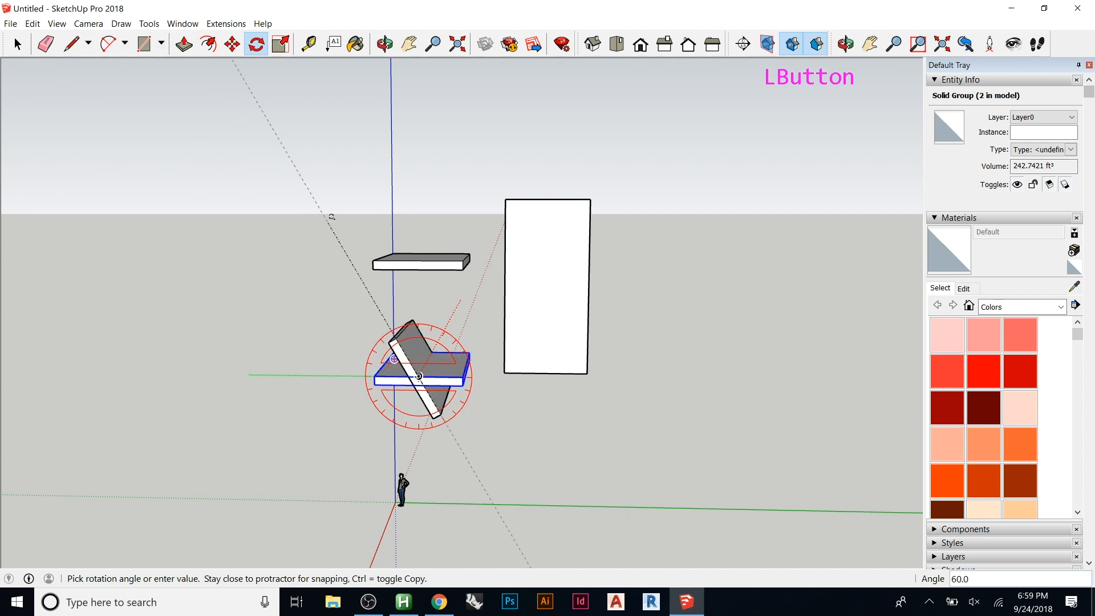
text(90)
key(Return)
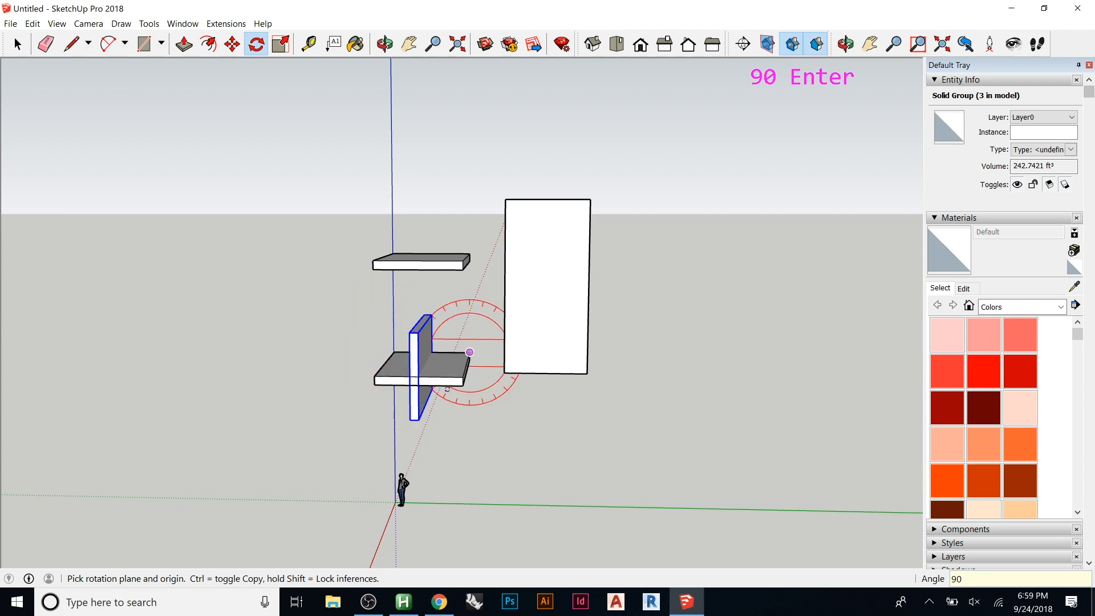
- Rotate the upright slab copy about 73° around a point on its front edge, with rotation locked to the red axis
key(Right)
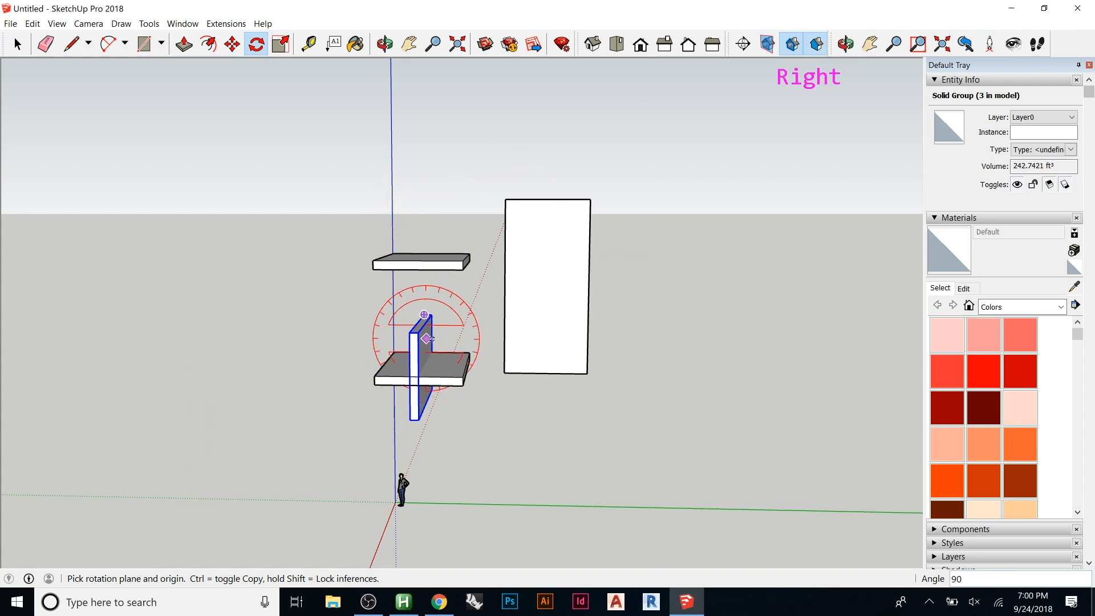
mouse_move(420, 344)
middle_down()
mouse_move(94, 354)
mouse_move(440, 343)
middle_up()
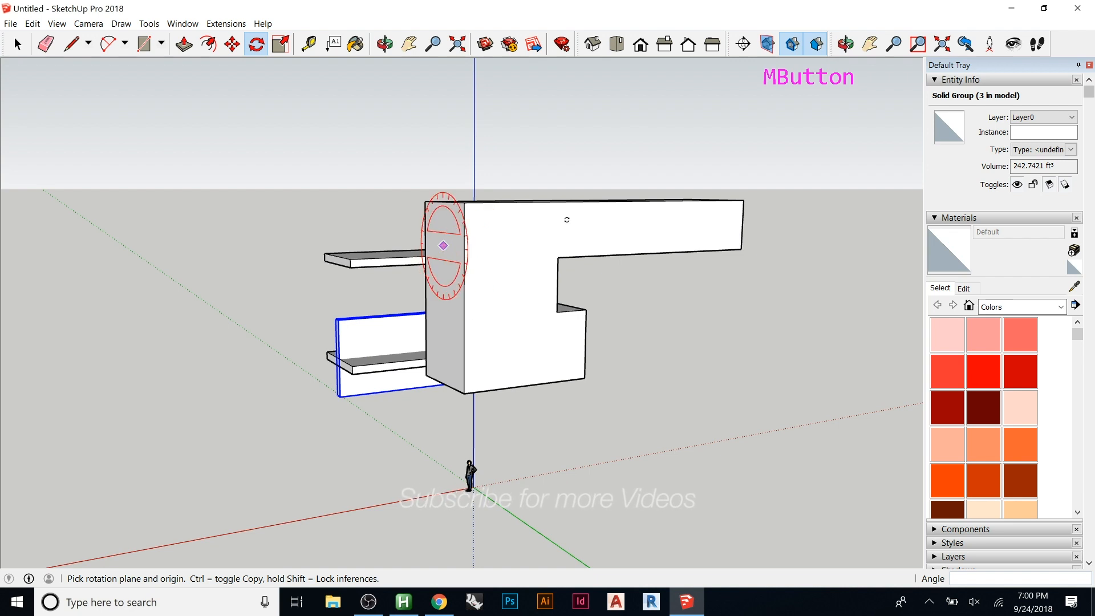
middle_drag(439, 266, 519, 327)
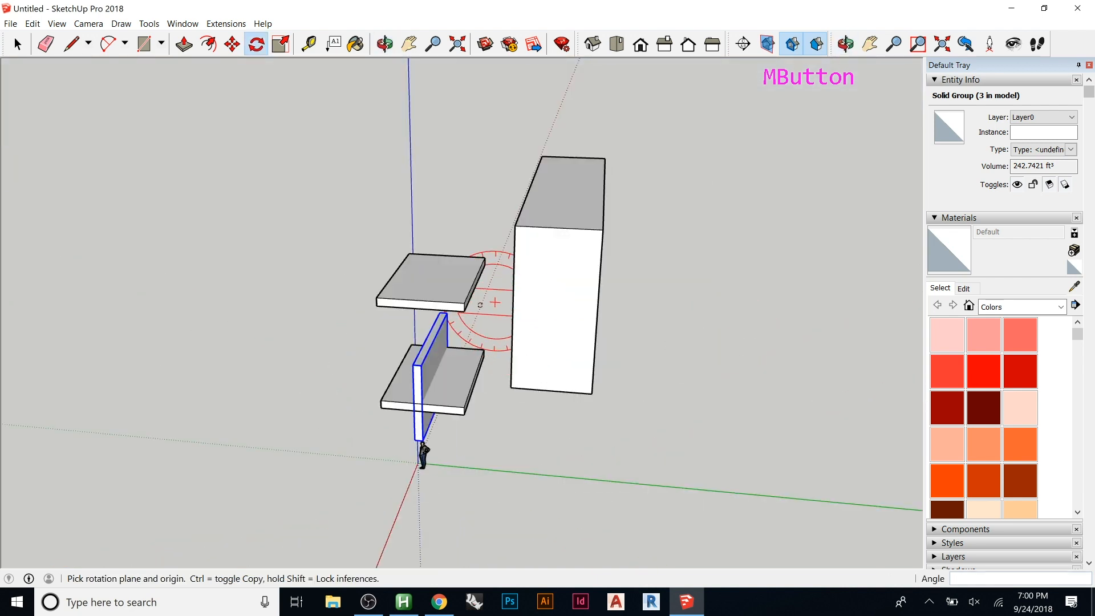
key(space)
click(424, 363)
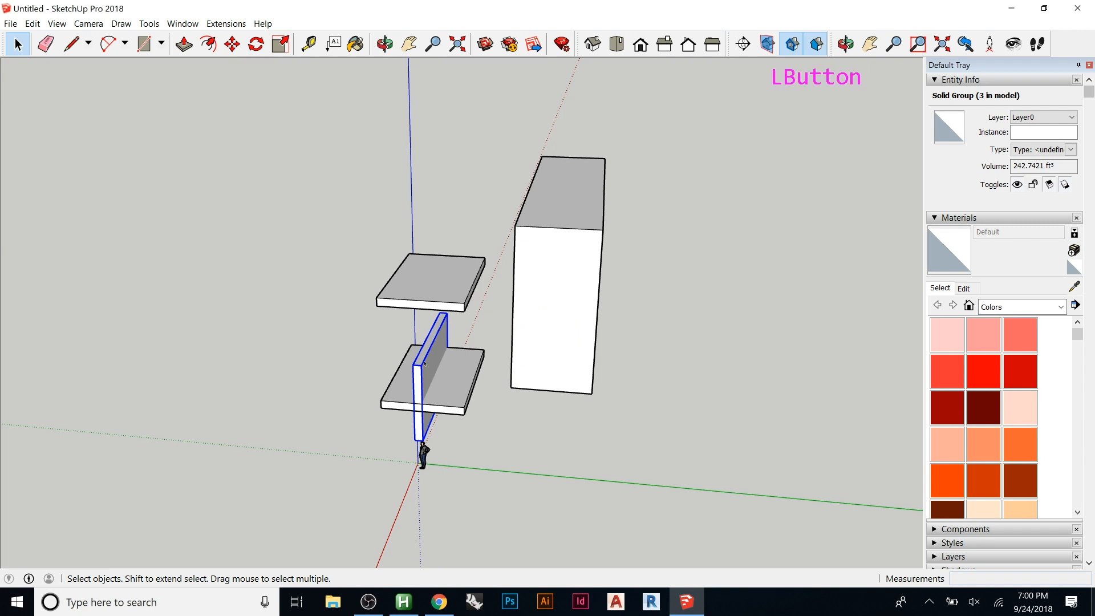
key(q)
click(413, 378)
click(442, 380)
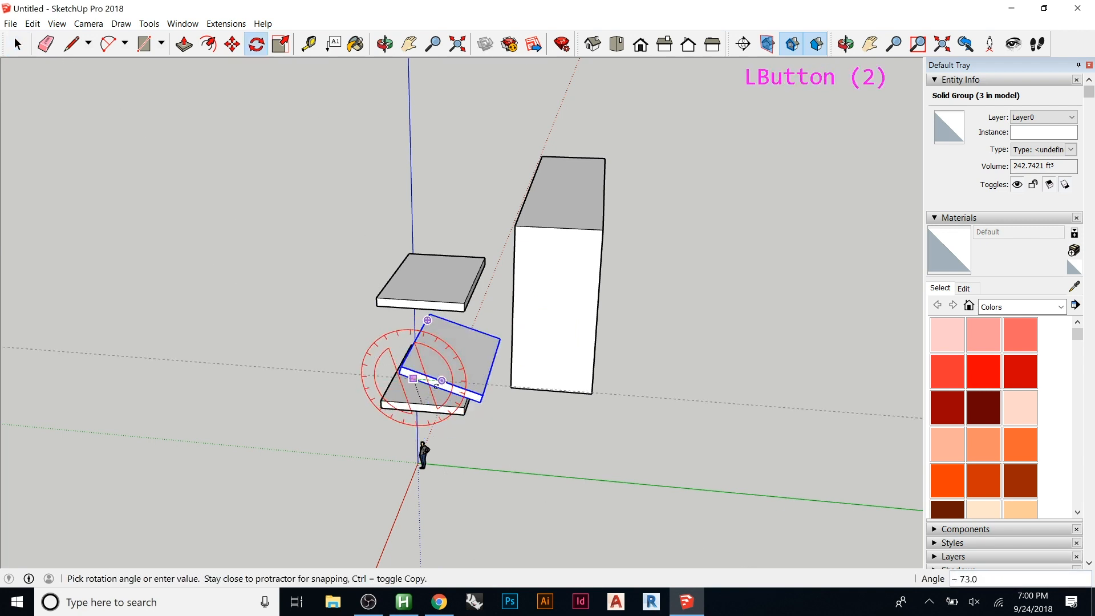
click(427, 319)
- Move the tilted slab copy about 46' 7" away from the two stacked slabs into empty space
key(space)
click(451, 363)
key(m)
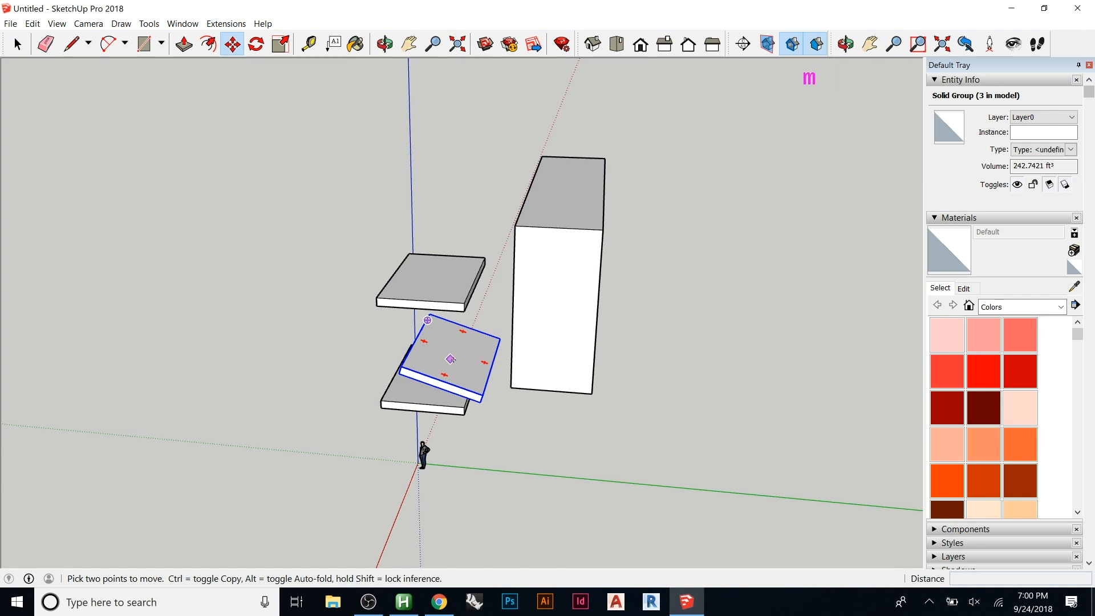
click(452, 364)
click(223, 334)
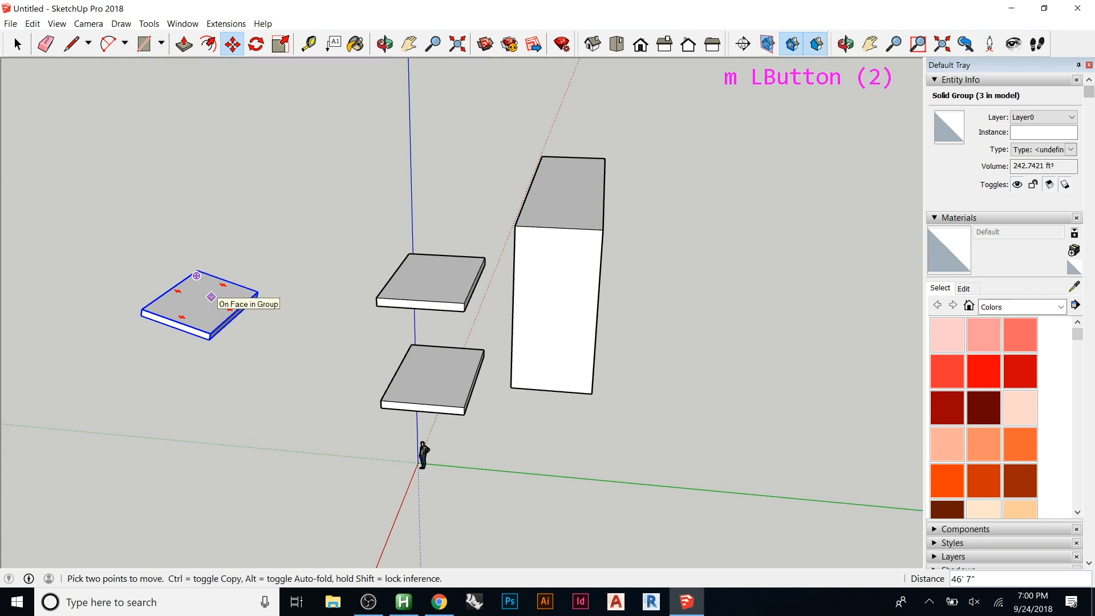
- Delete the tilted slab copy that stands apart from the other groups
key(q)
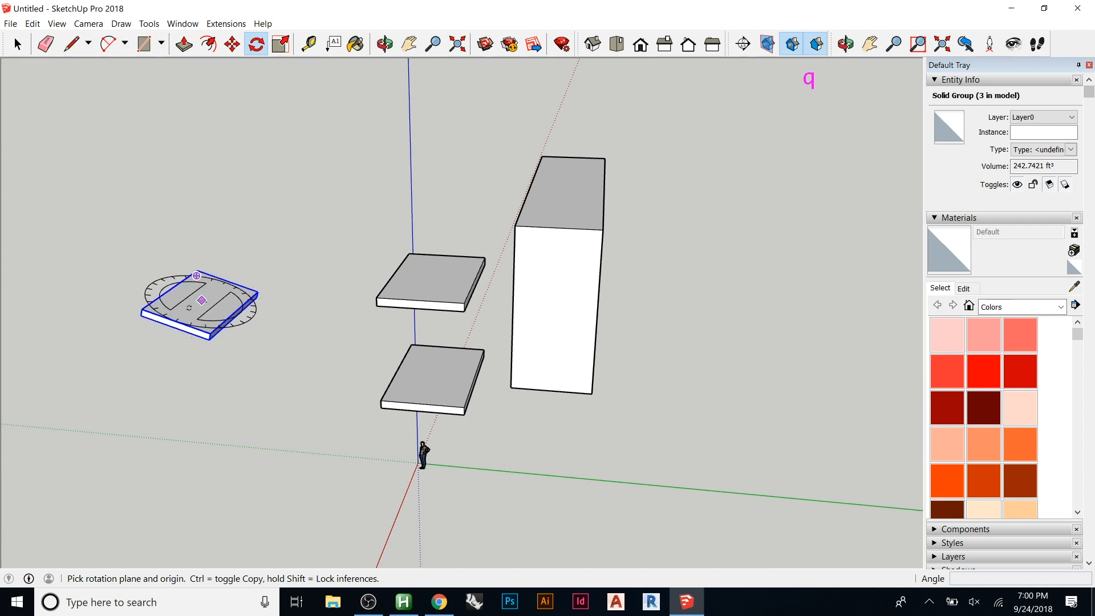
scroll(192, 308, up, 5)
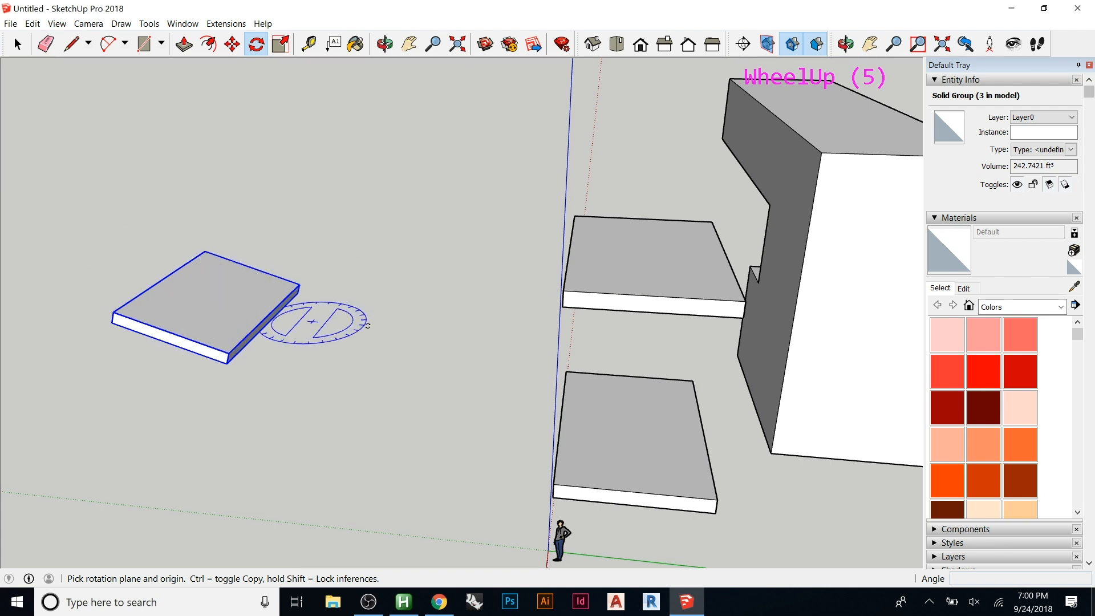
key(space)
click(253, 288)
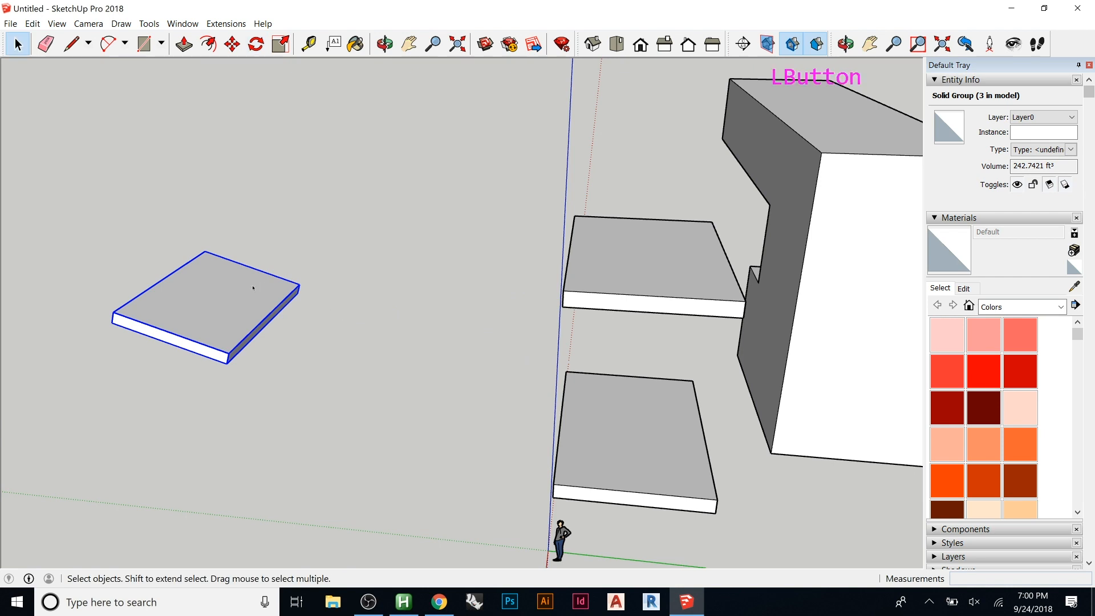
key(Delete)
- Rotate a copy of the lower slab 90° upright about its front upper corner, around the red axis
click(606, 459)
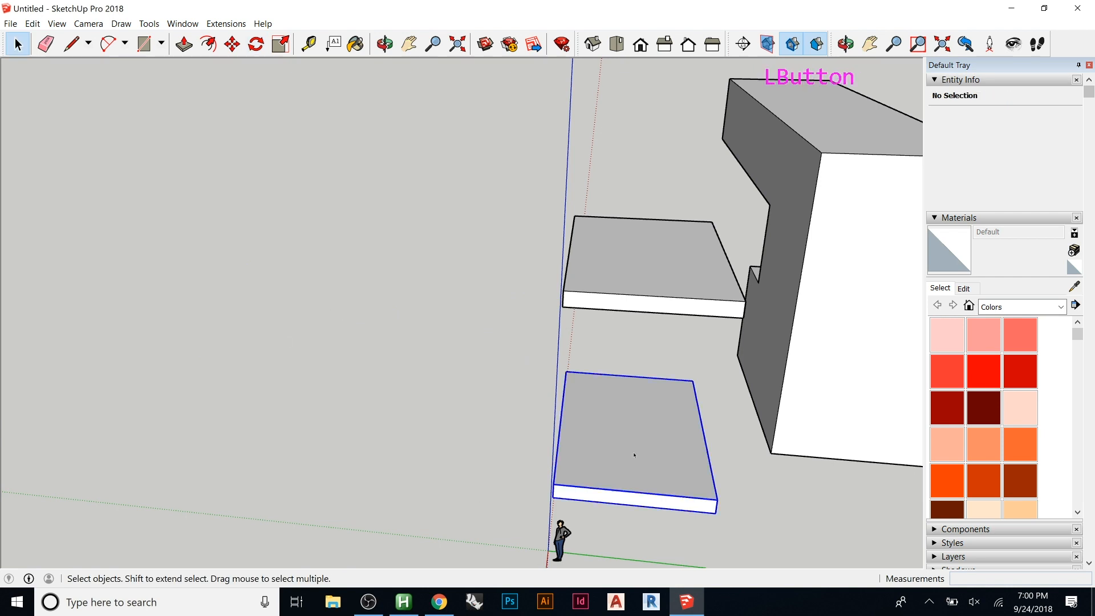
key(q)
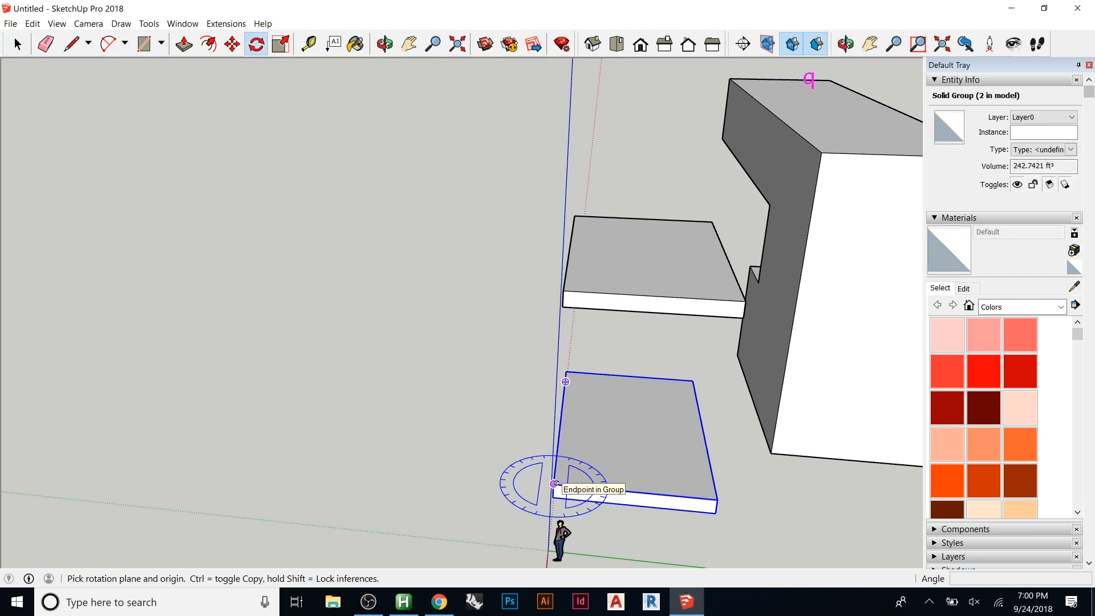
click(553, 483)
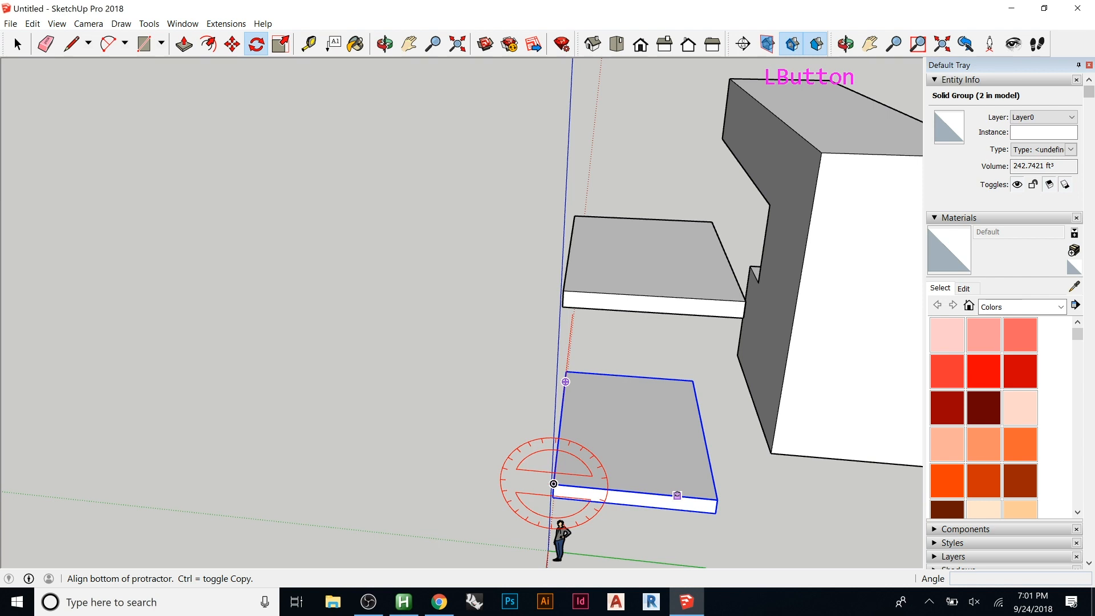
click(677, 495)
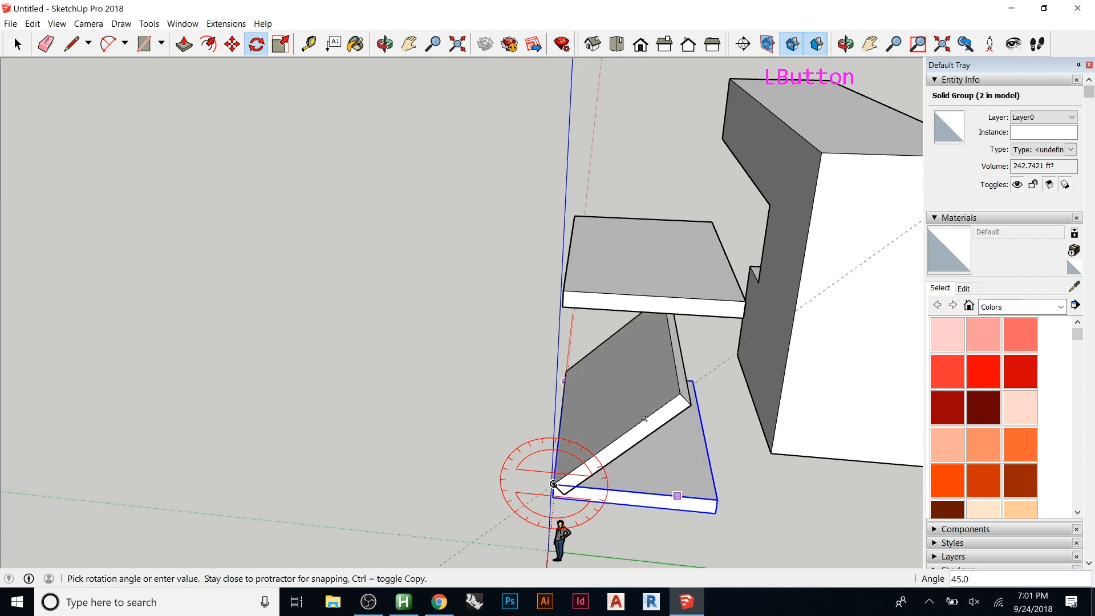
text(90)
key(Return)
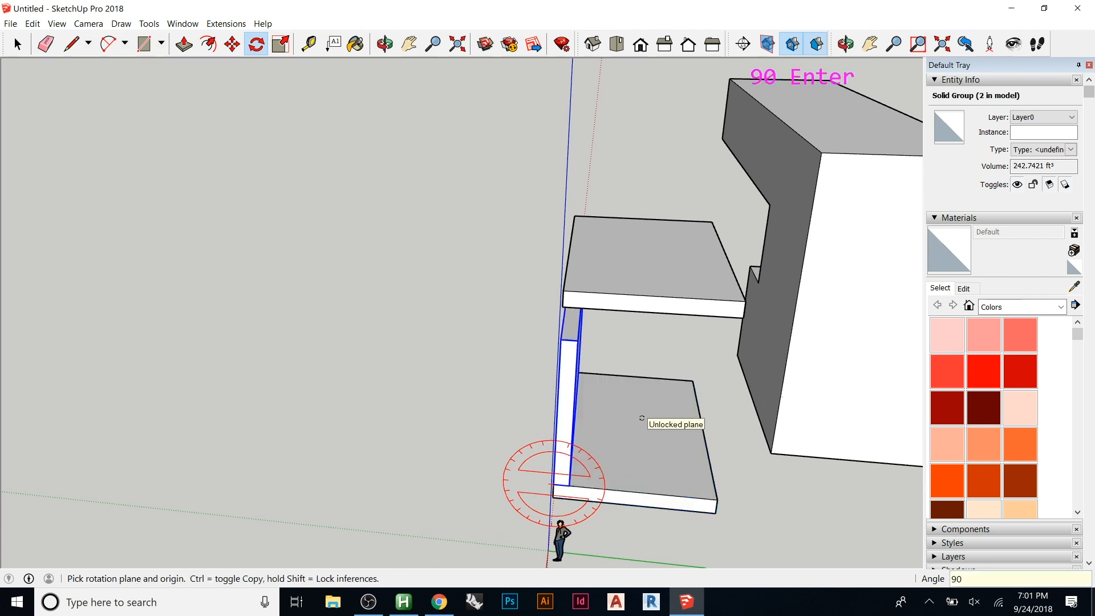
- Inside the upright slab group, push/pull its top face 2' 4 7/16" up to the underside of the upper slab
key(space)
double_click(566, 332)
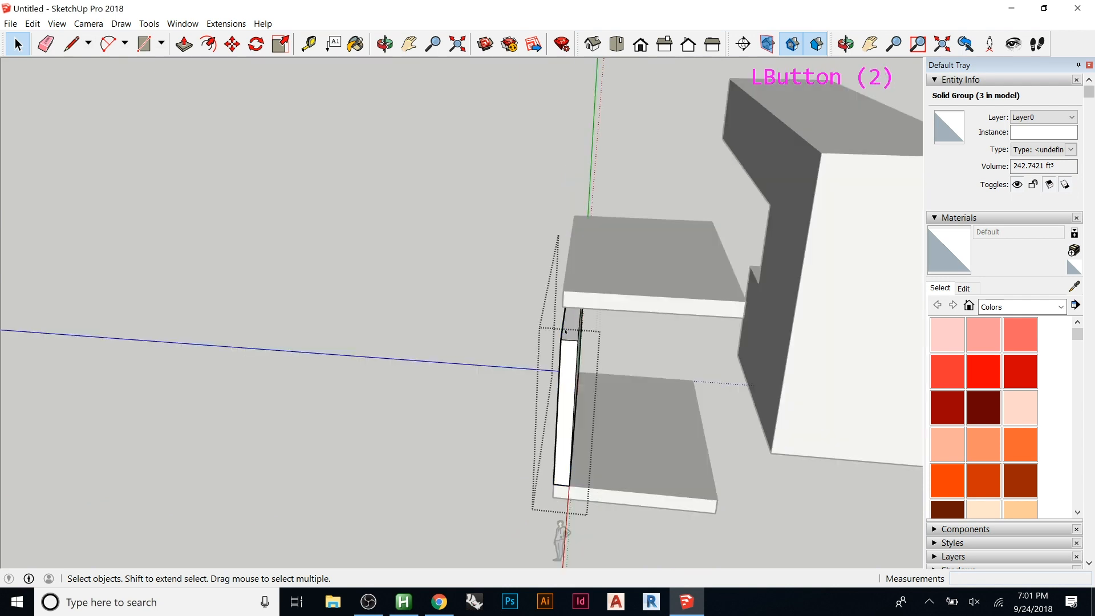
key(p)
click(567, 332)
click(592, 326)
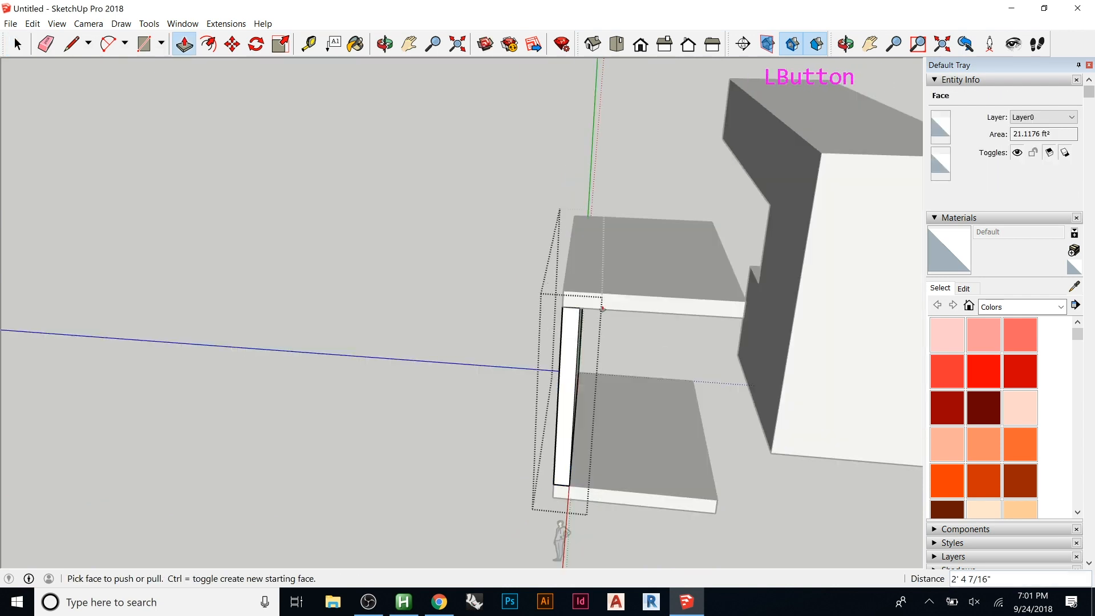
key(space)
key(Escape)
middle_drag(621, 366, 511, 334)
scroll(523, 367, down, 5)
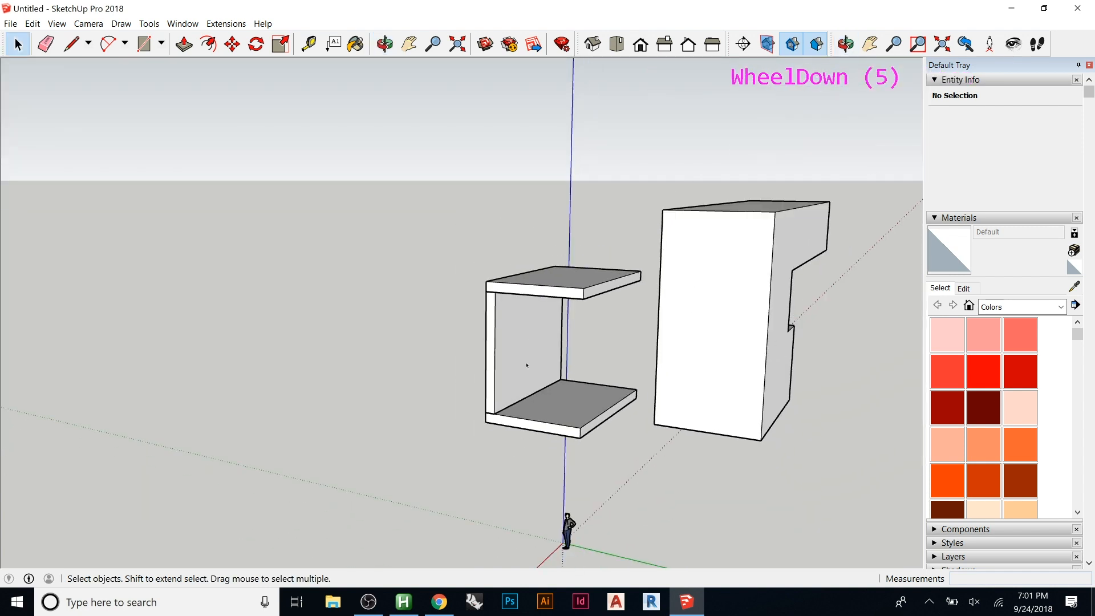
- Move the wall by its bottom front edge's midpoint to the midpoint of the lower slab's upper front edge
scroll(505, 347, up, 10)
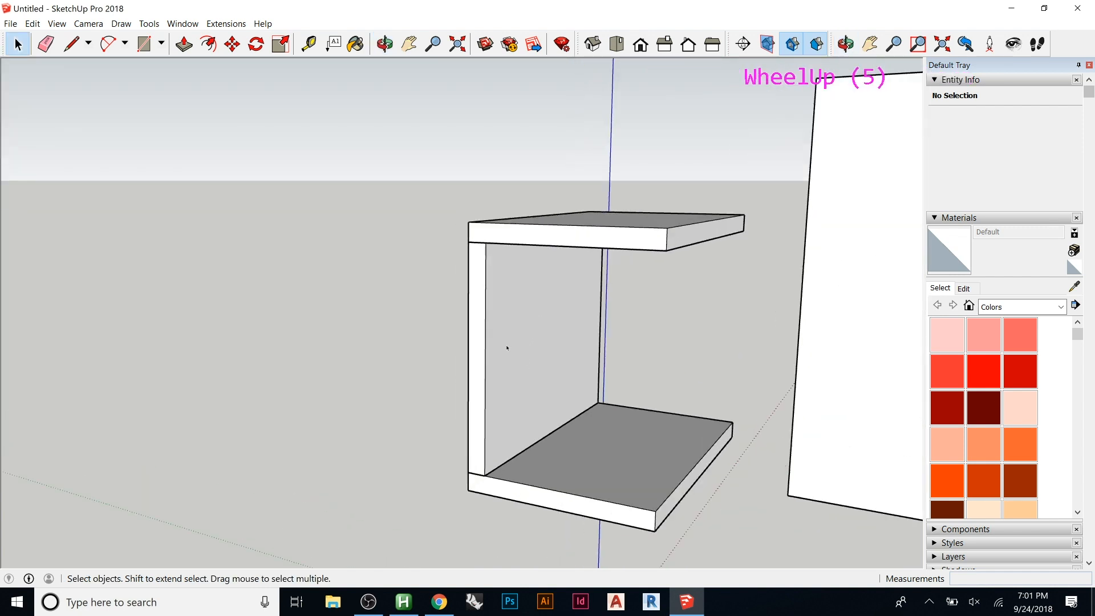
middle_drag(515, 388, 477, 320)
double_click(439, 379)
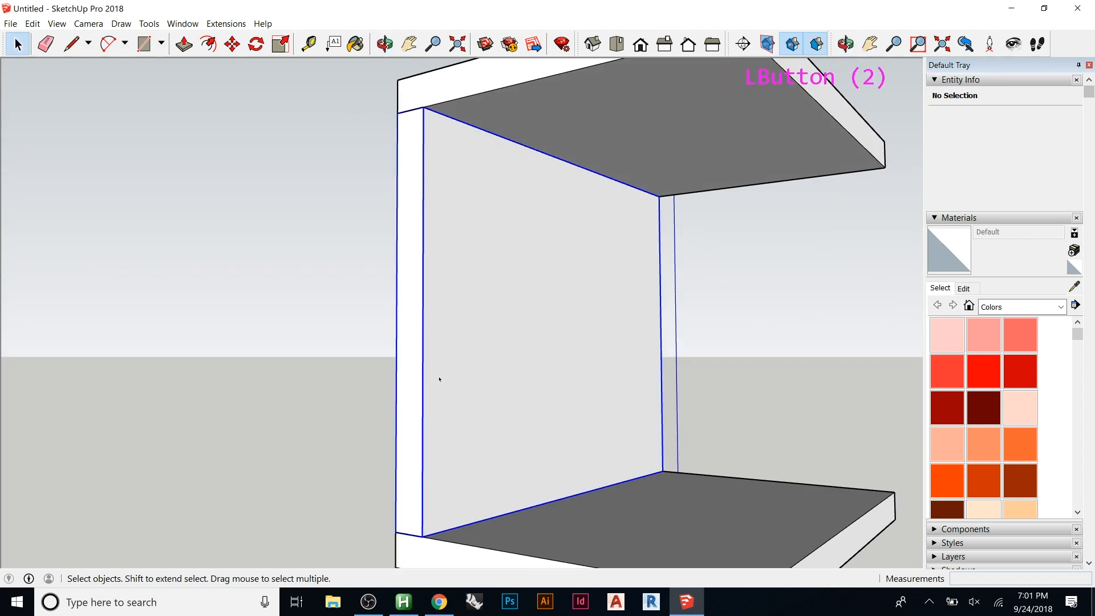
key(m)
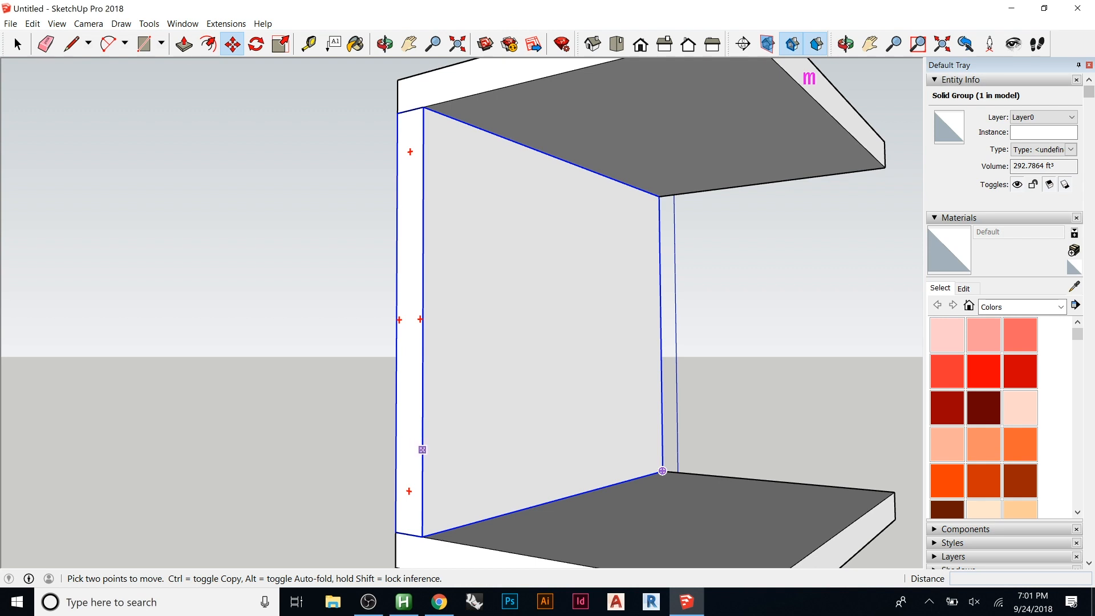
scroll(422, 536, up, 5)
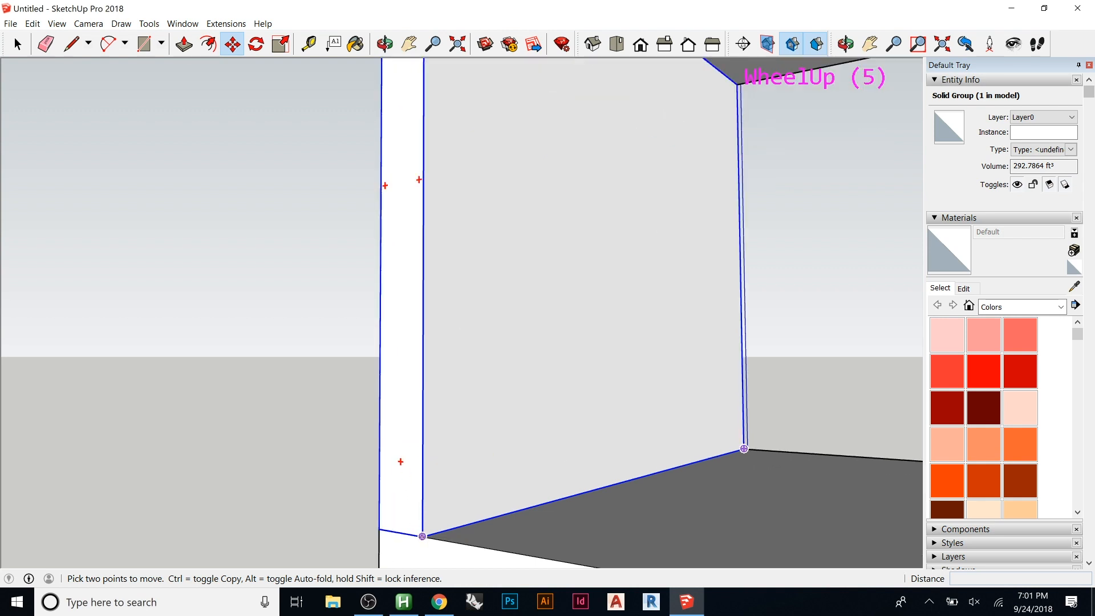
scroll(422, 536, up, 11)
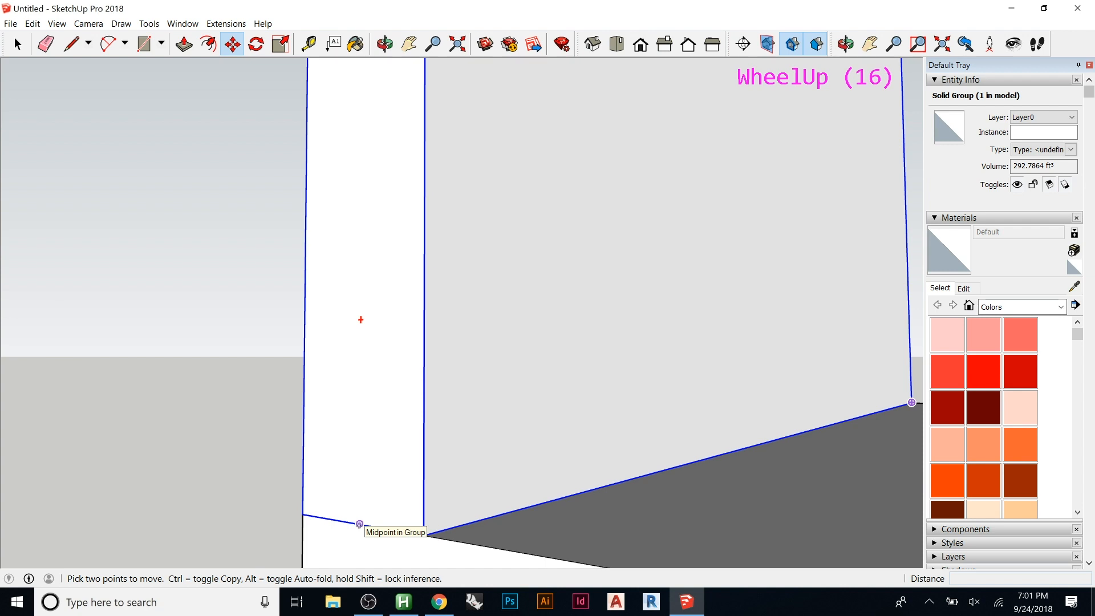
click(359, 524)
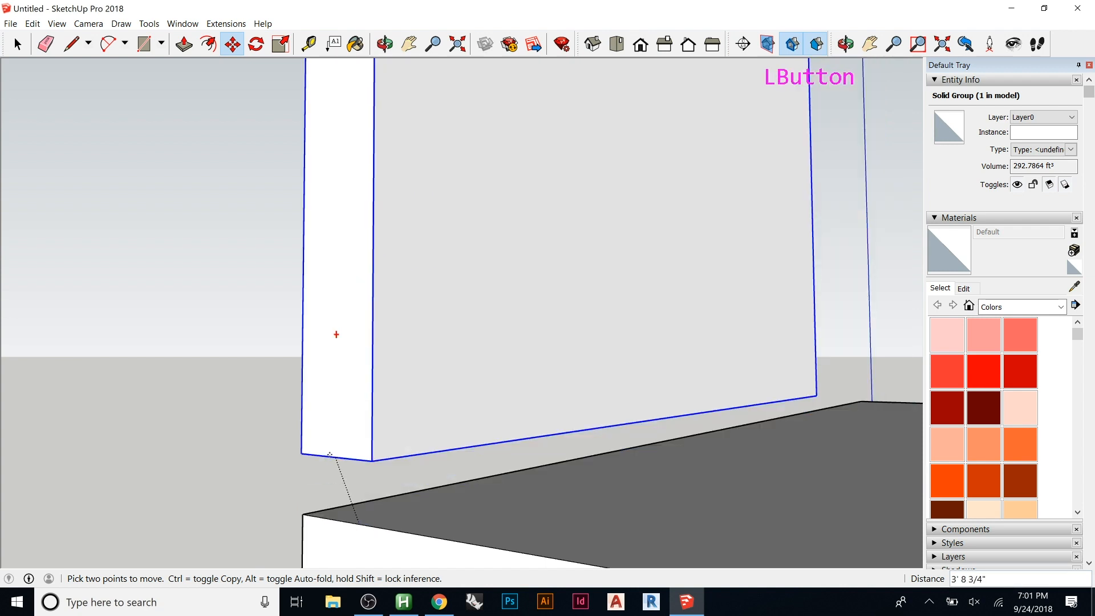
scroll(329, 458, down, 11)
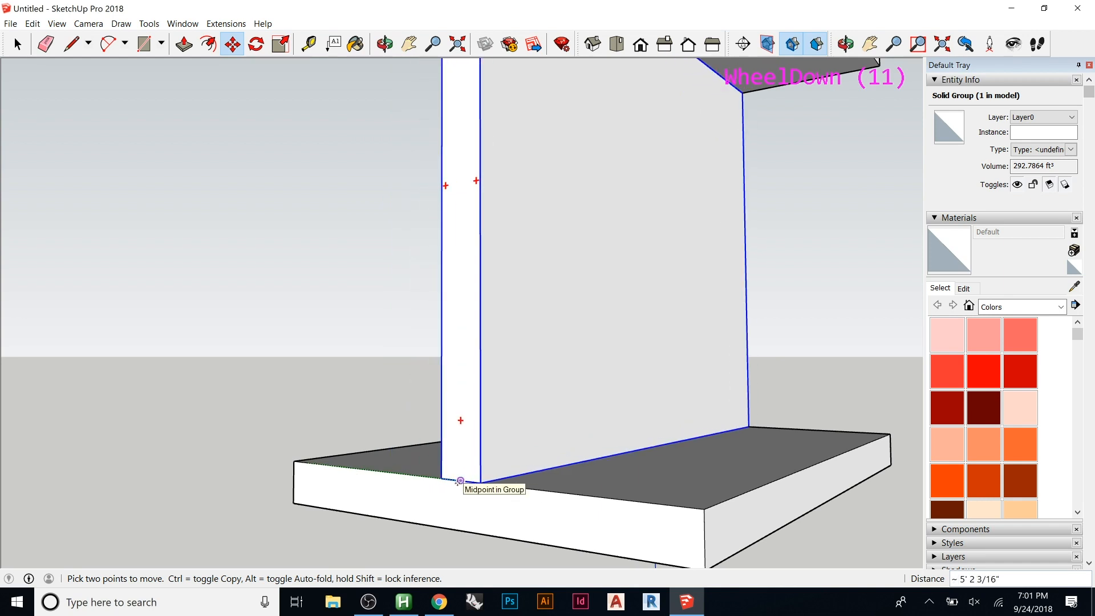
click(461, 481)
scroll(482, 506, down, 7)
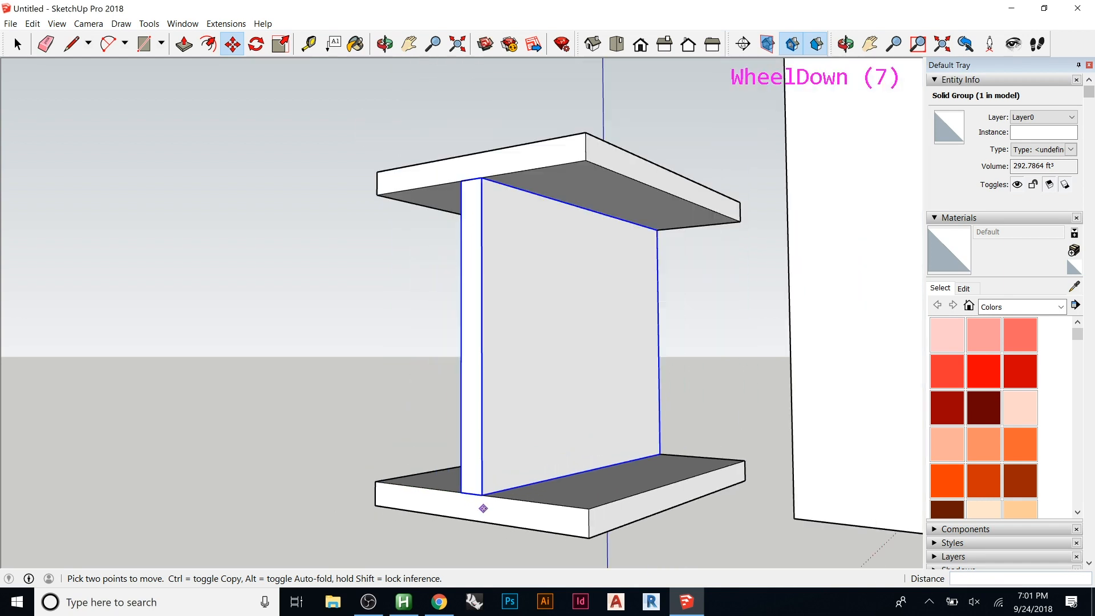
middle_drag(482, 506, 616, 539)
scroll(587, 476, down, 7)
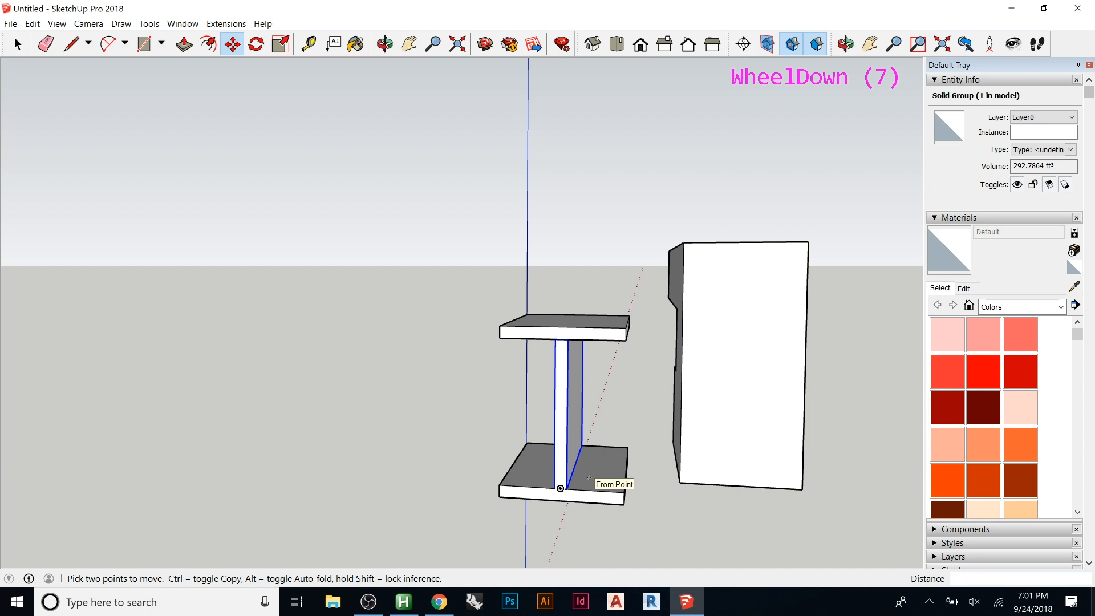
middle_drag(586, 476, 468, 532)
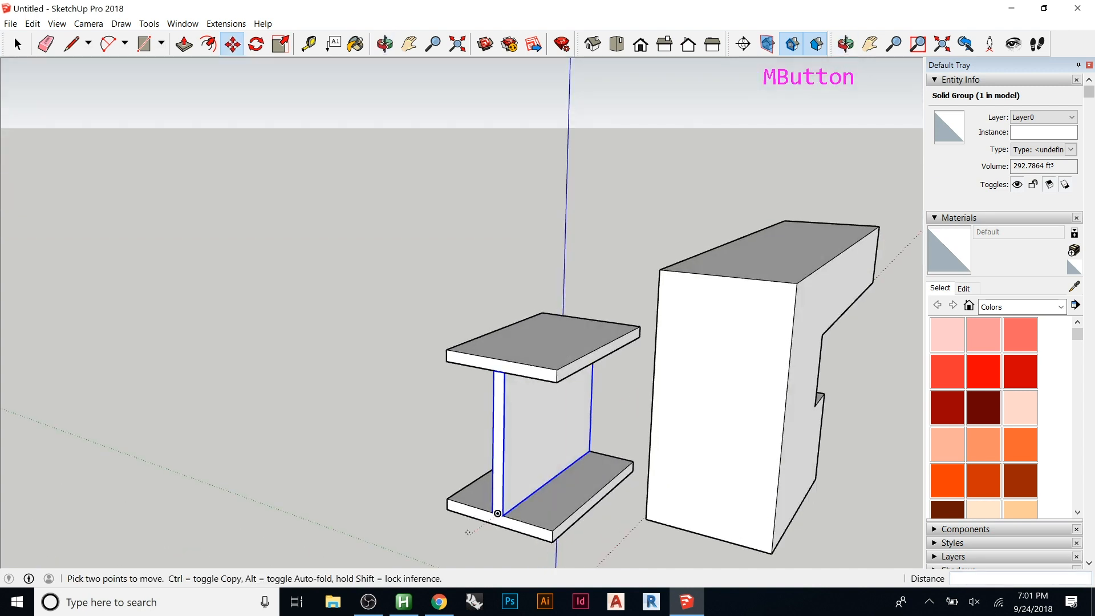
key(space)
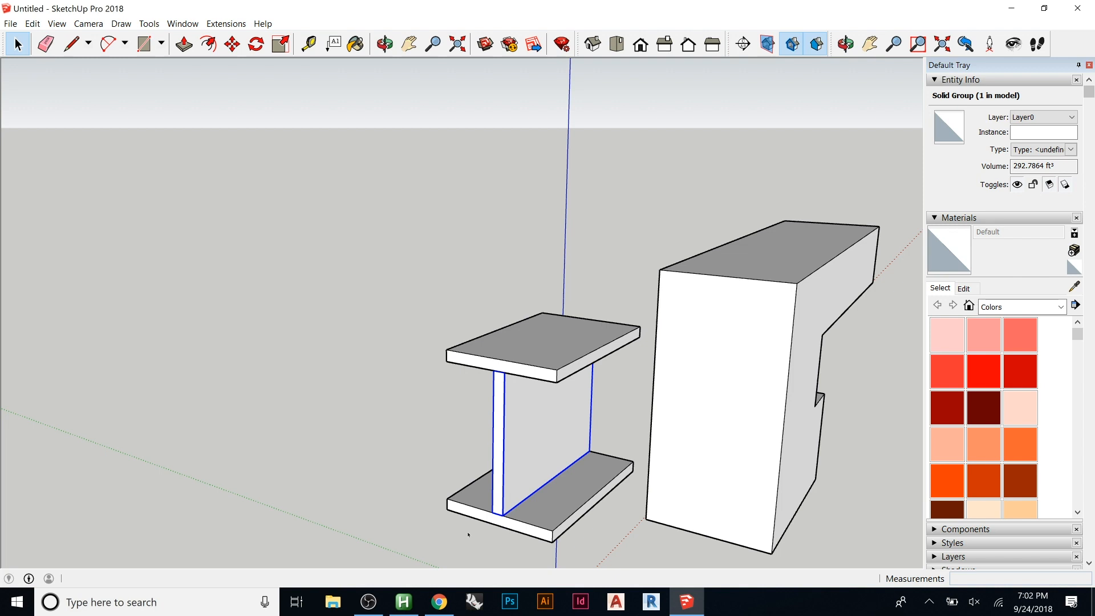
key(m)
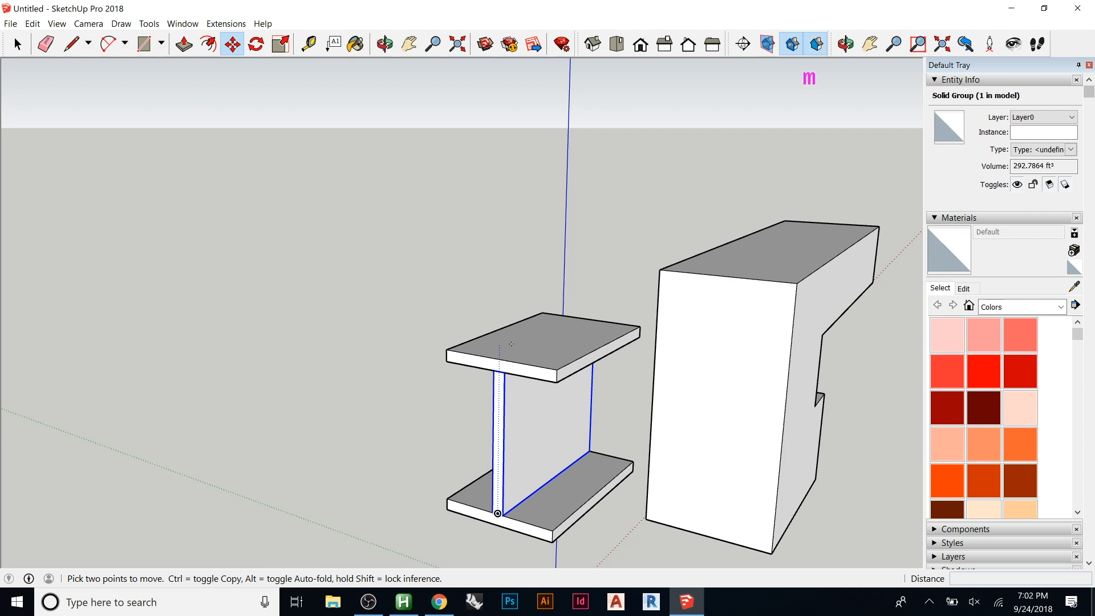
click(497, 513)
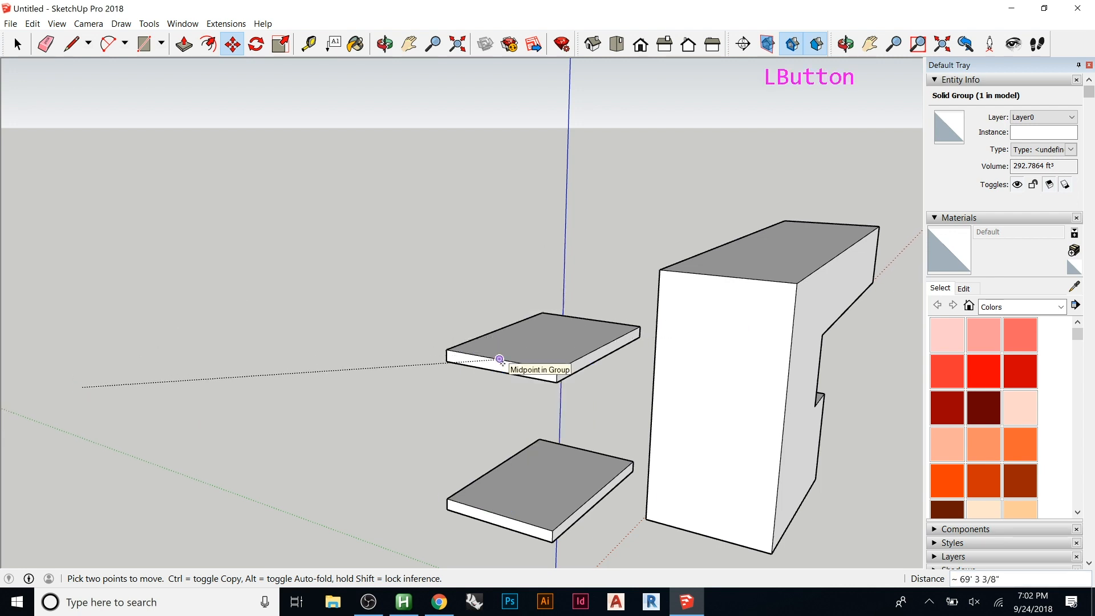
middle_drag(499, 359, 533, 345)
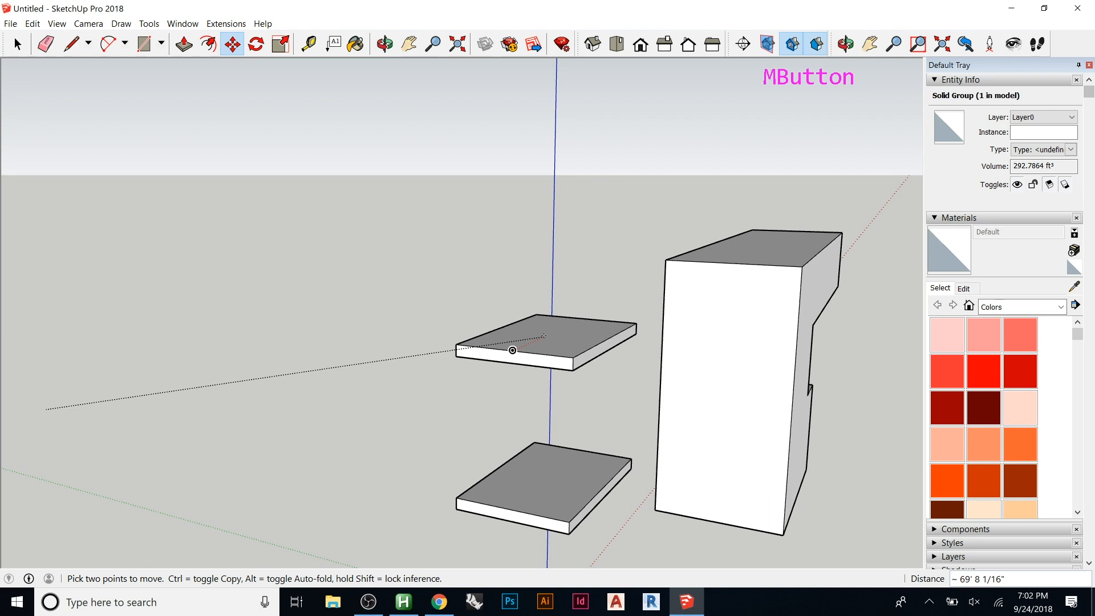
key(Escape)
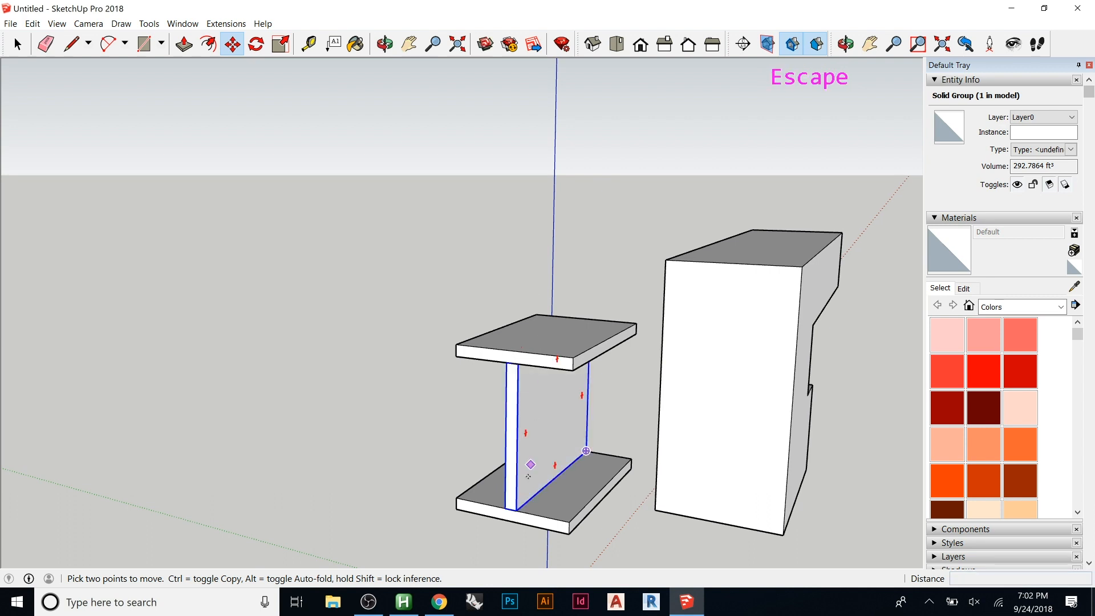
- Copy the wall by its bottom corner to the upper slab's top corner, aligning it with the slab's edge nearest the large block
scroll(540, 513, up, 10)
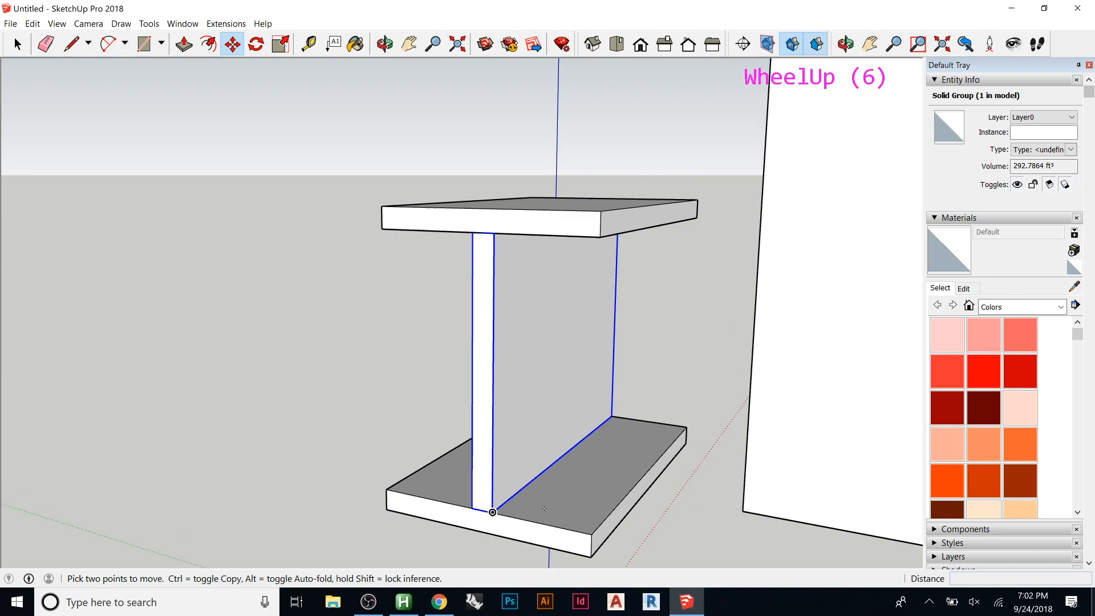
scroll(526, 516, down, 2)
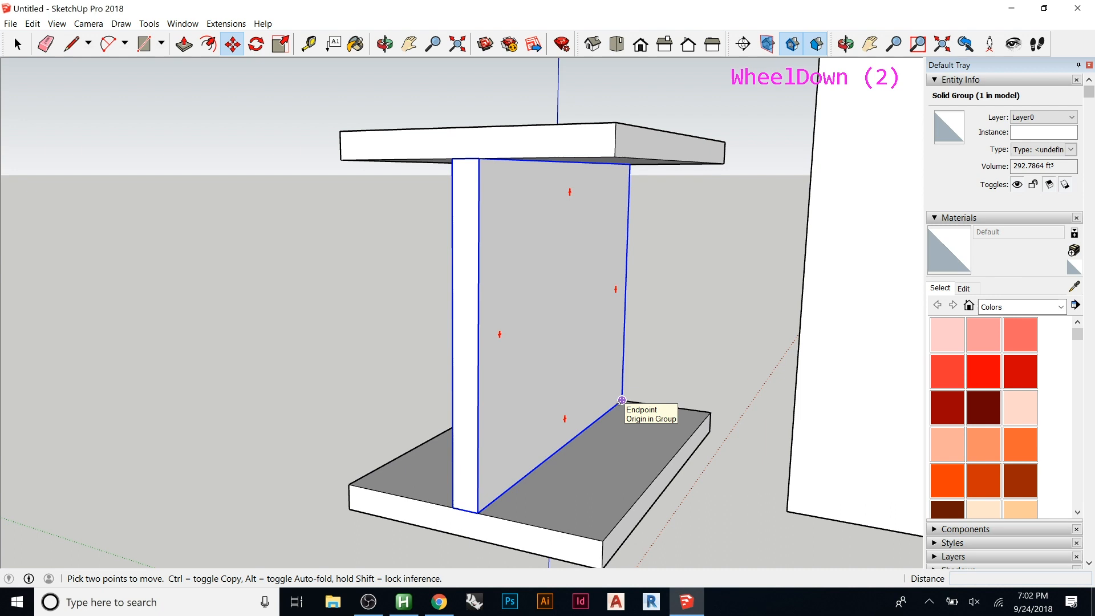
middle_drag(621, 400, 496, 418)
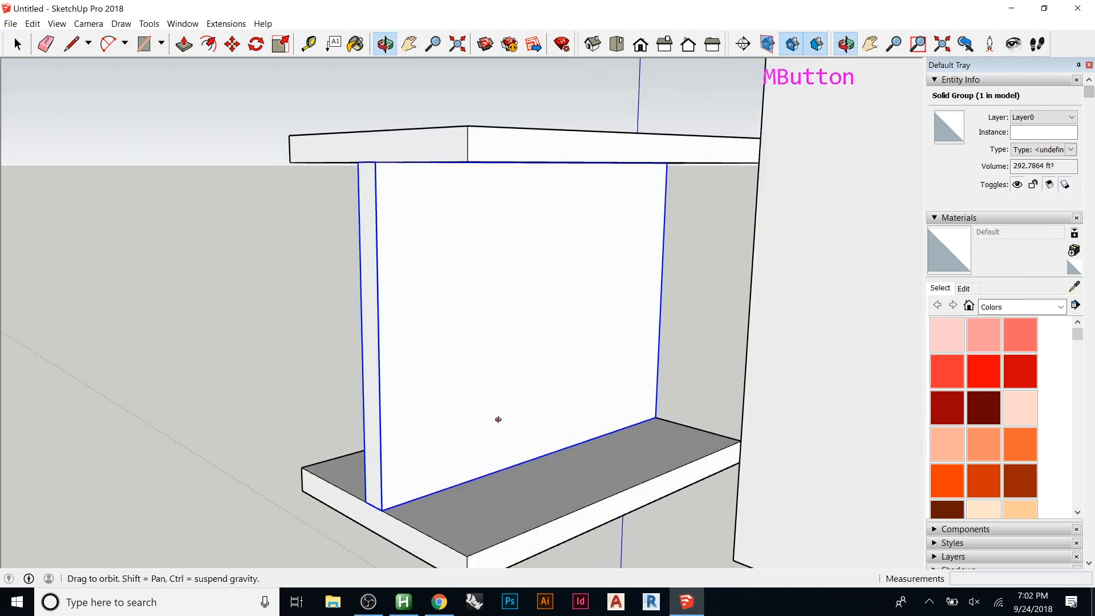
scroll(605, 434, up, 11)
middle_drag(680, 397, 217, 419)
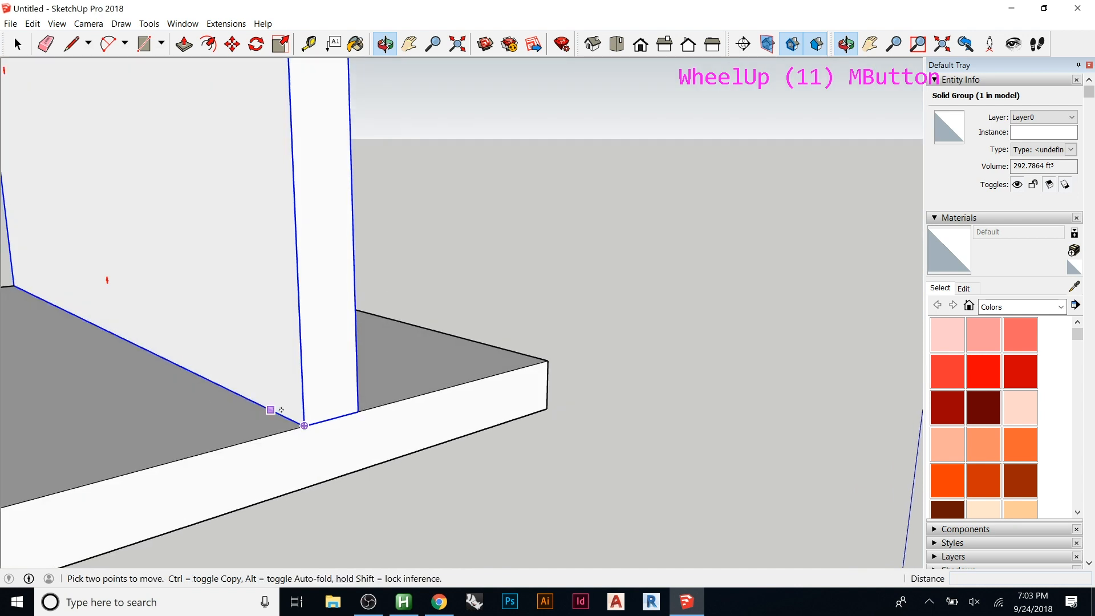
click(304, 426)
scroll(511, 410, down, 8)
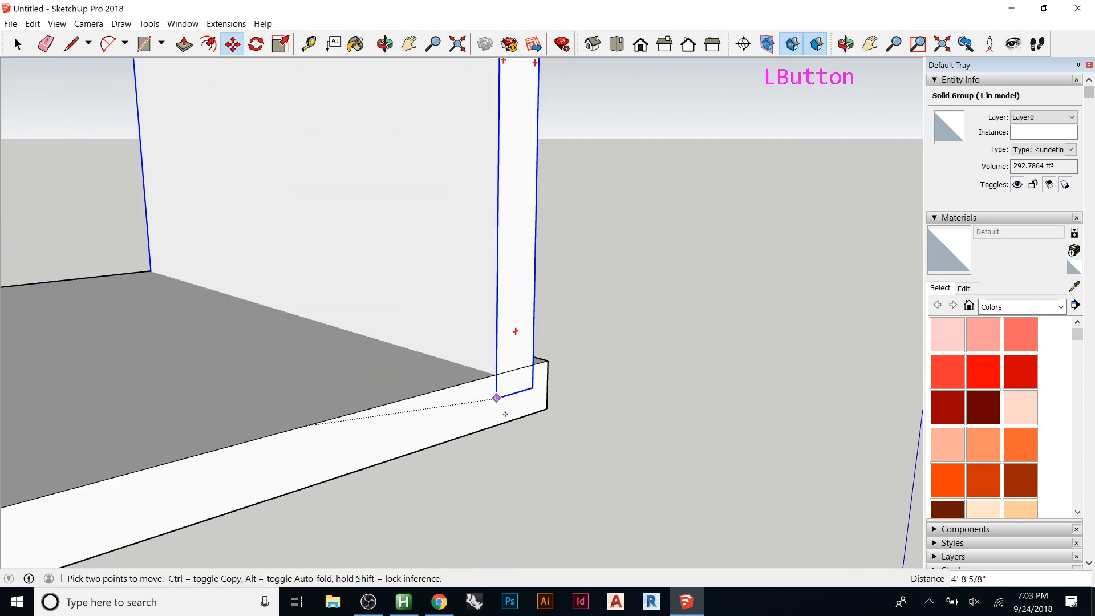
middle_drag(368, 103, 226, 176)
scroll(229, 125, up, 4)
scroll(229, 126, up, 6)
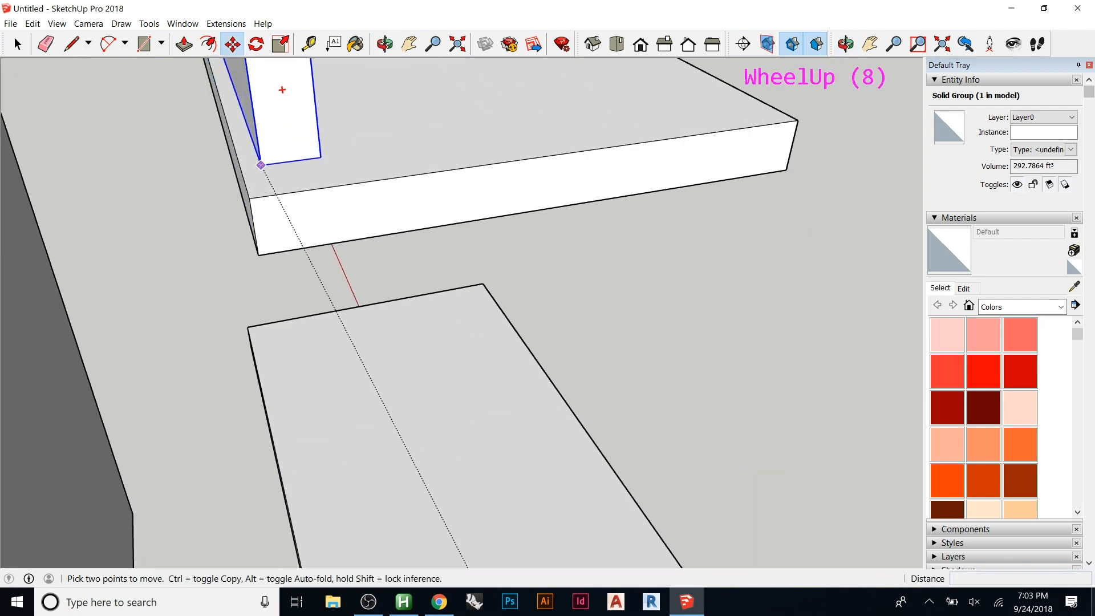
middle_drag(229, 126, 354, 198)
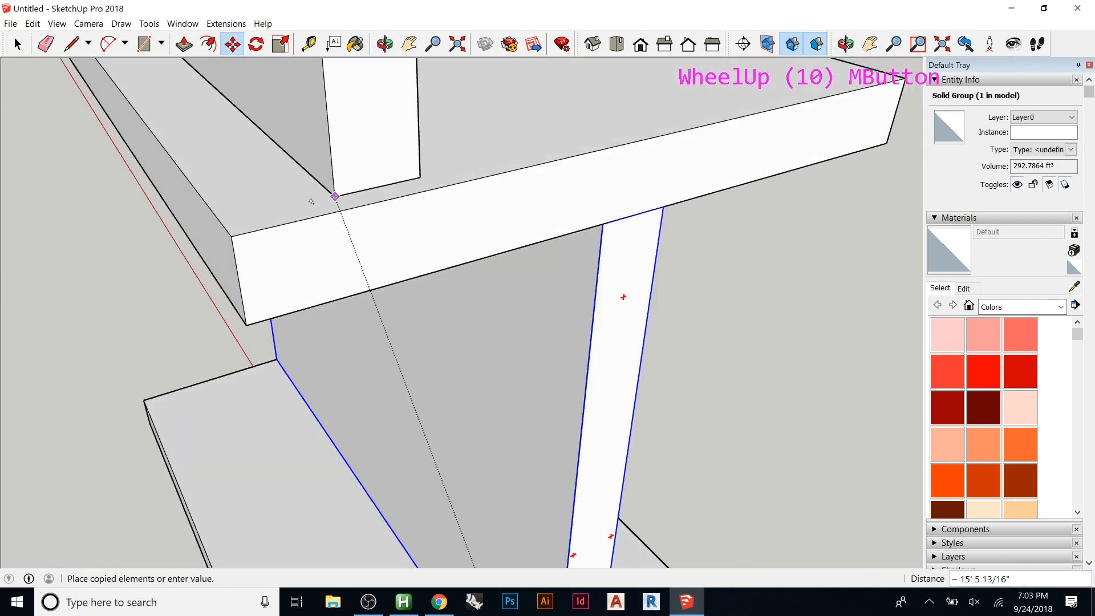
click(266, 251)
scroll(266, 252, down, 15)
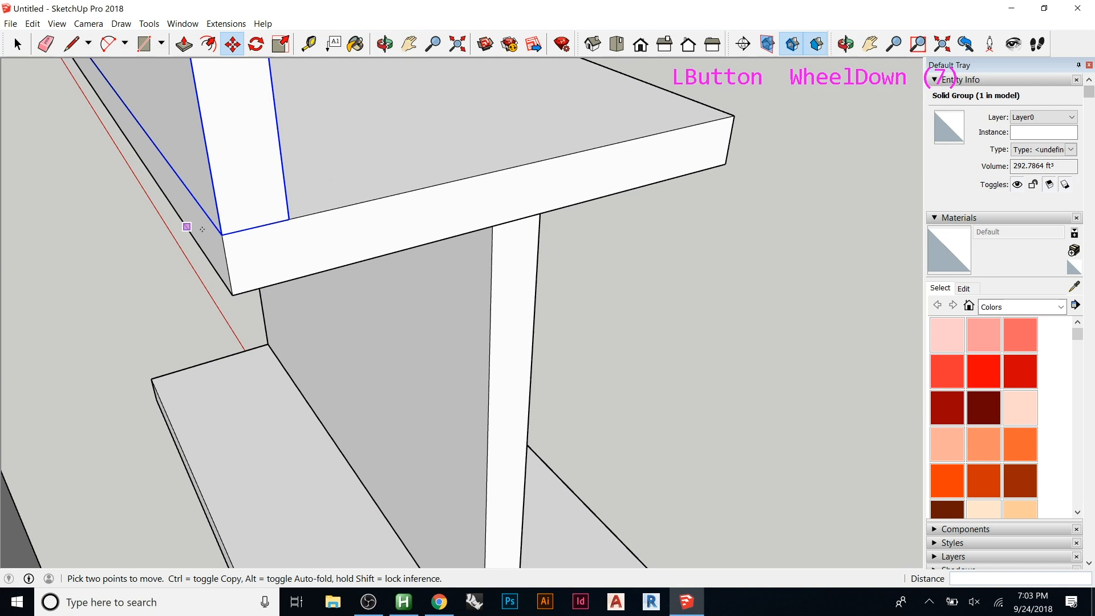
middle_drag(306, 227, 362, 306)
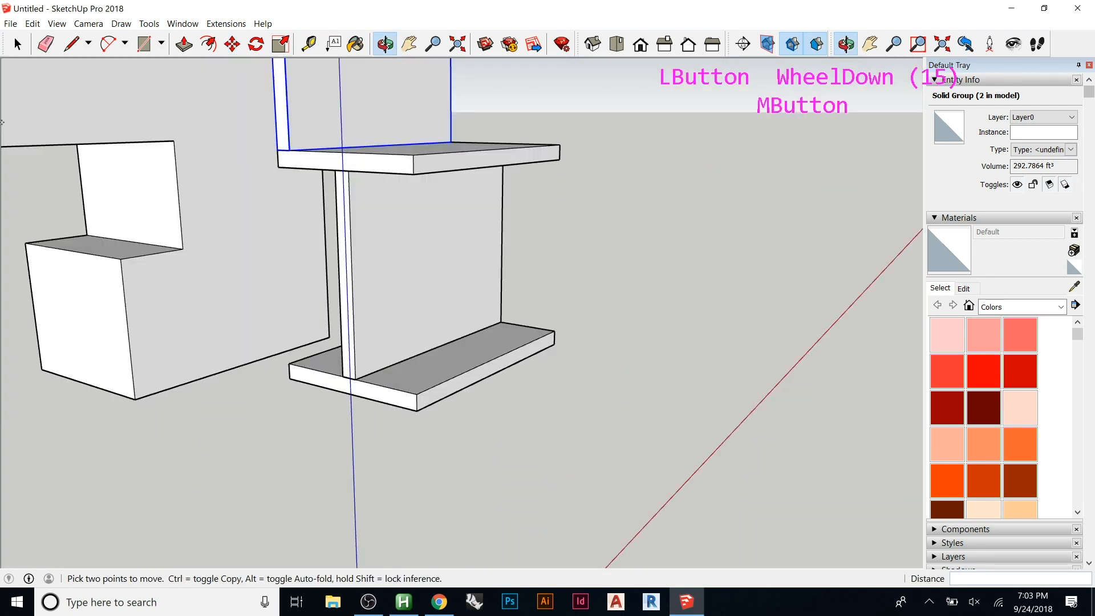
scroll(430, 314, down, 13)
middle_drag(429, 314, 442, 355)
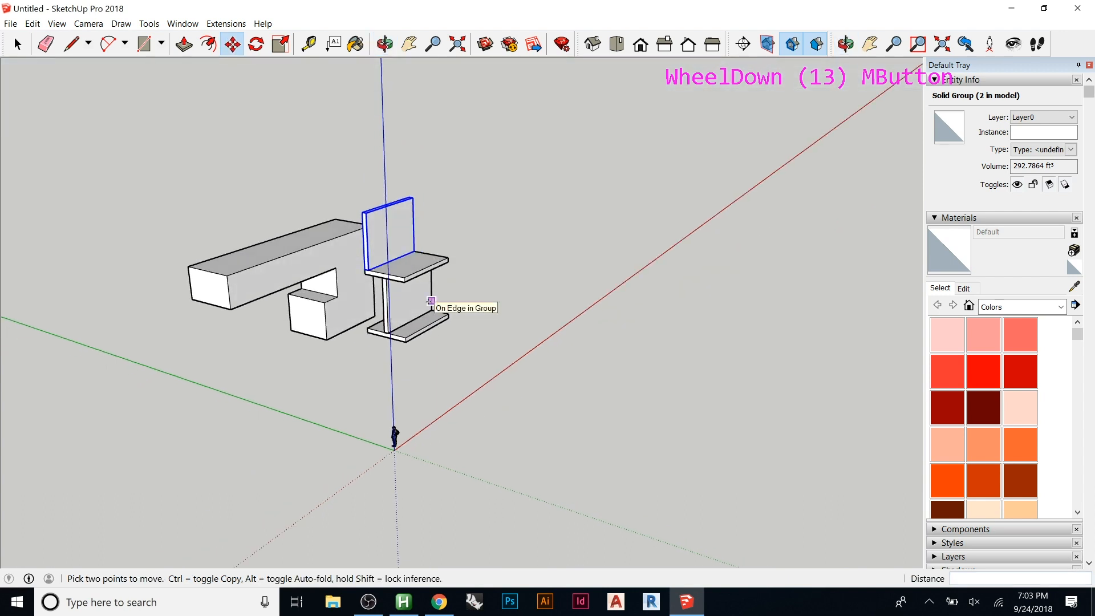
- Select the slabs and walls individually, one after another, ending with the upper wall
scroll(400, 293, up, 7)
key(space)
middle_drag(400, 295, 8, 315)
scroll(520, 336, down, 7)
middle_drag(513, 334, 230, 338)
scroll(461, 342, up, 4)
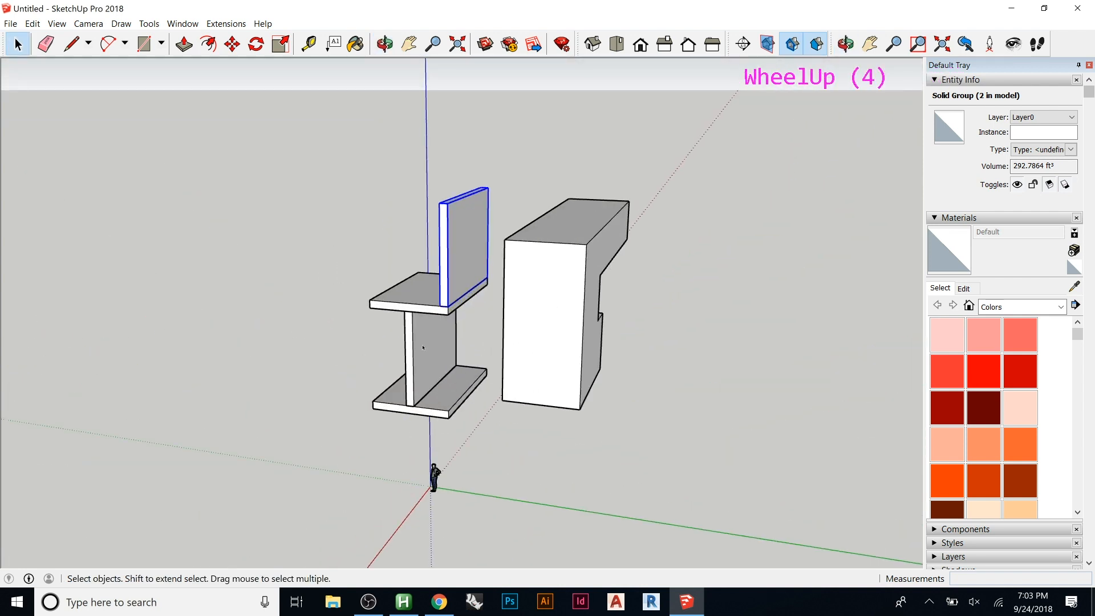
click(442, 288)
click(425, 293)
click(436, 343)
click(440, 381)
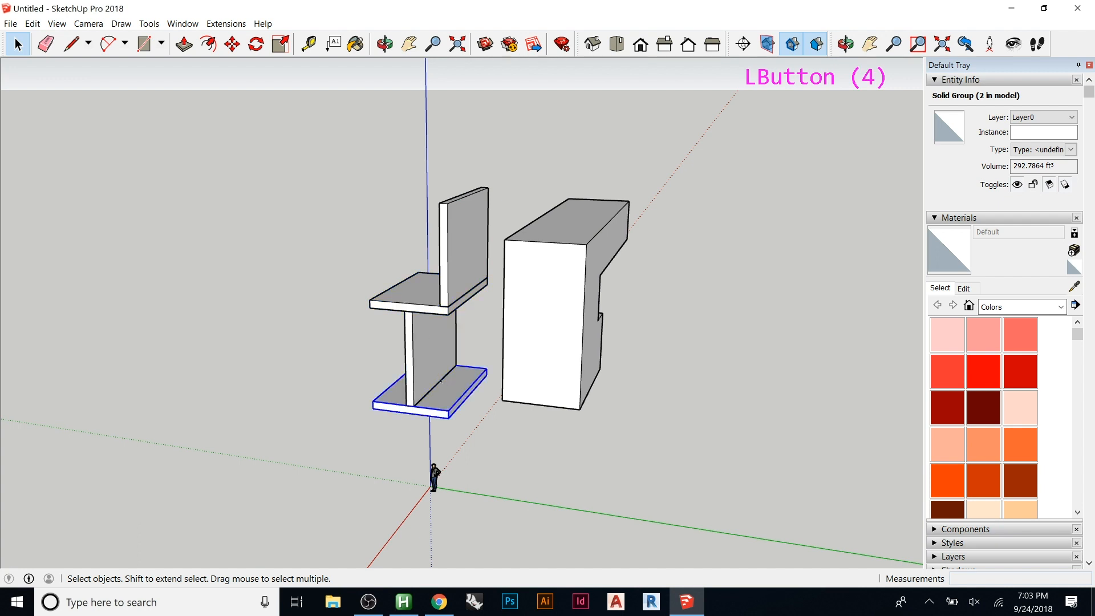
click(434, 349)
click(425, 292)
click(476, 280)
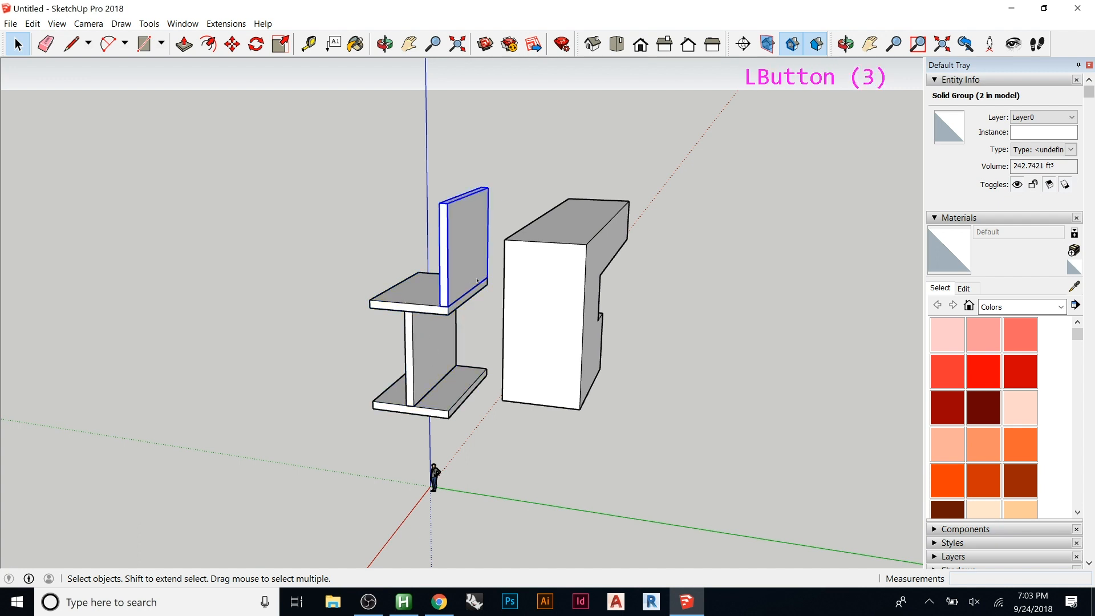
- Toggle individual groups in the selection, starting from the upper wall, until just the upper and lower slabs are selected
shift+click(408, 285)
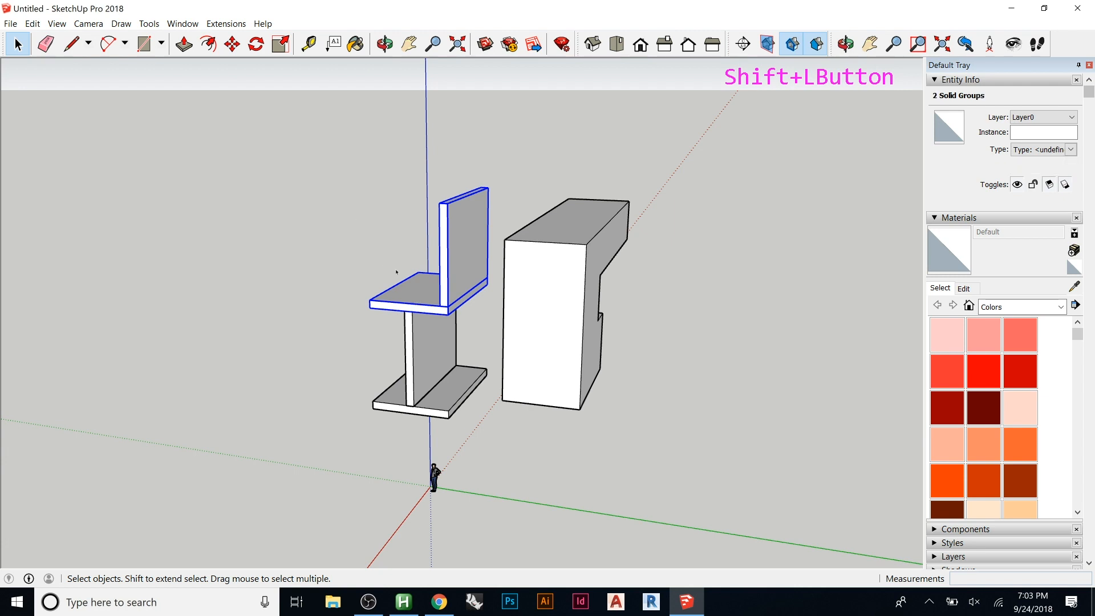
scroll(386, 257, up, 5)
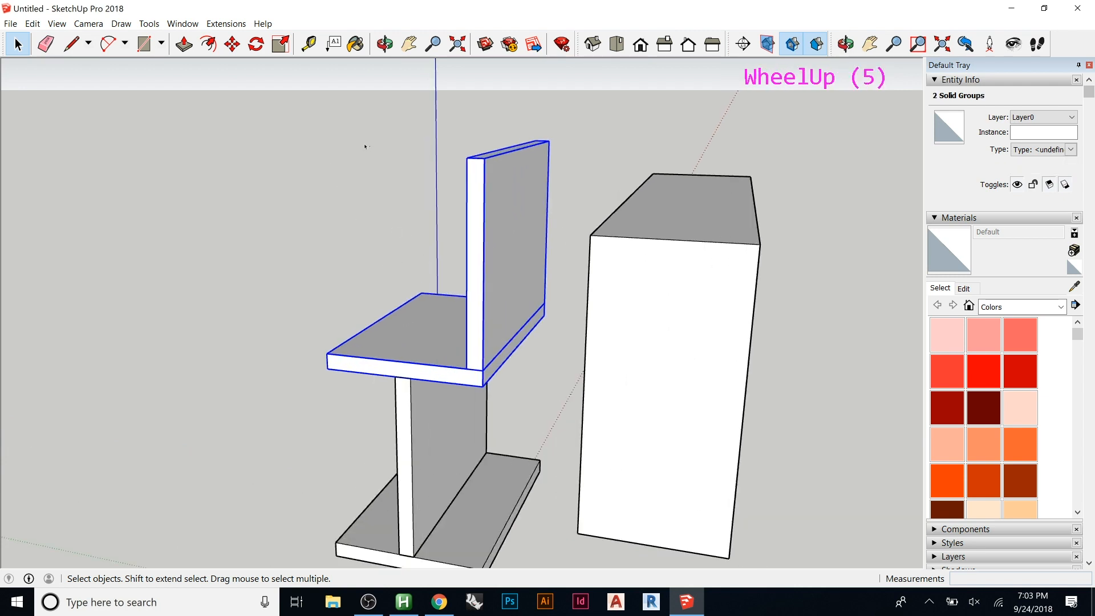
click(18, 44)
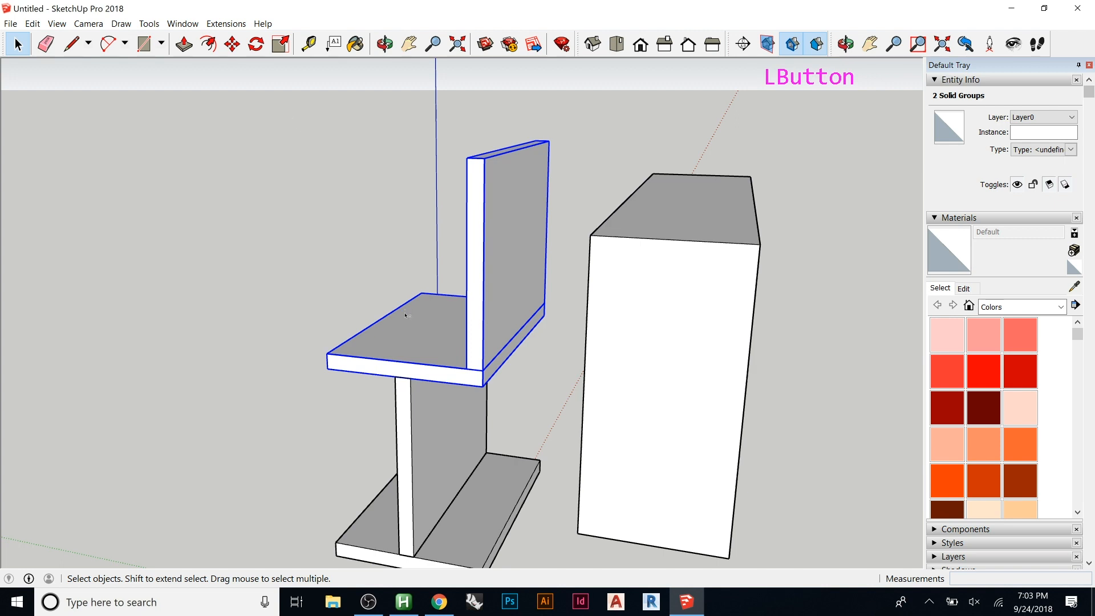
shift+click(428, 417)
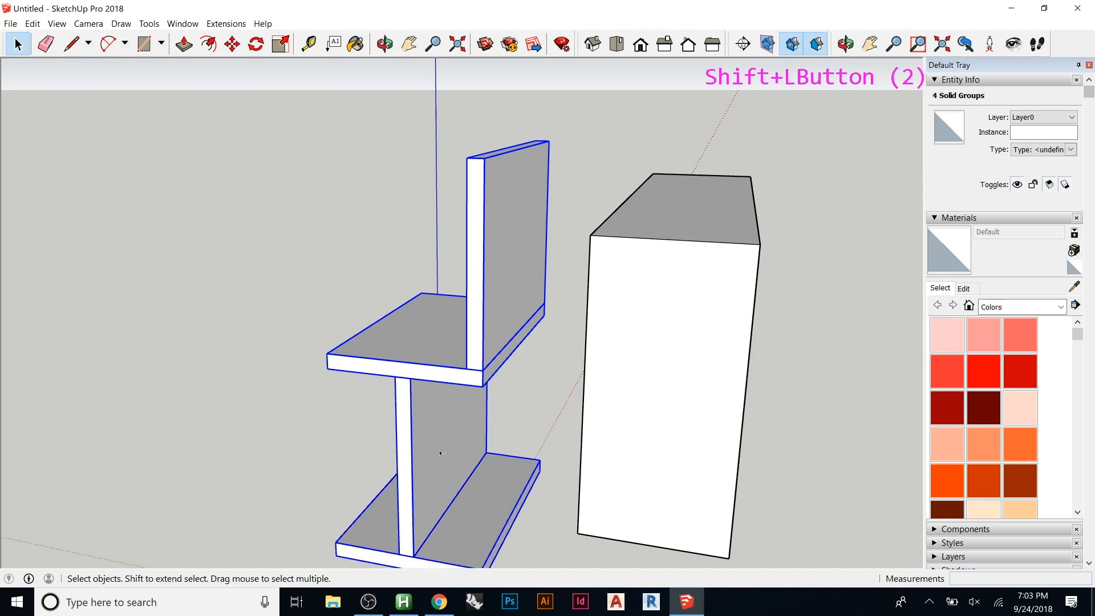
shift+click(403, 411)
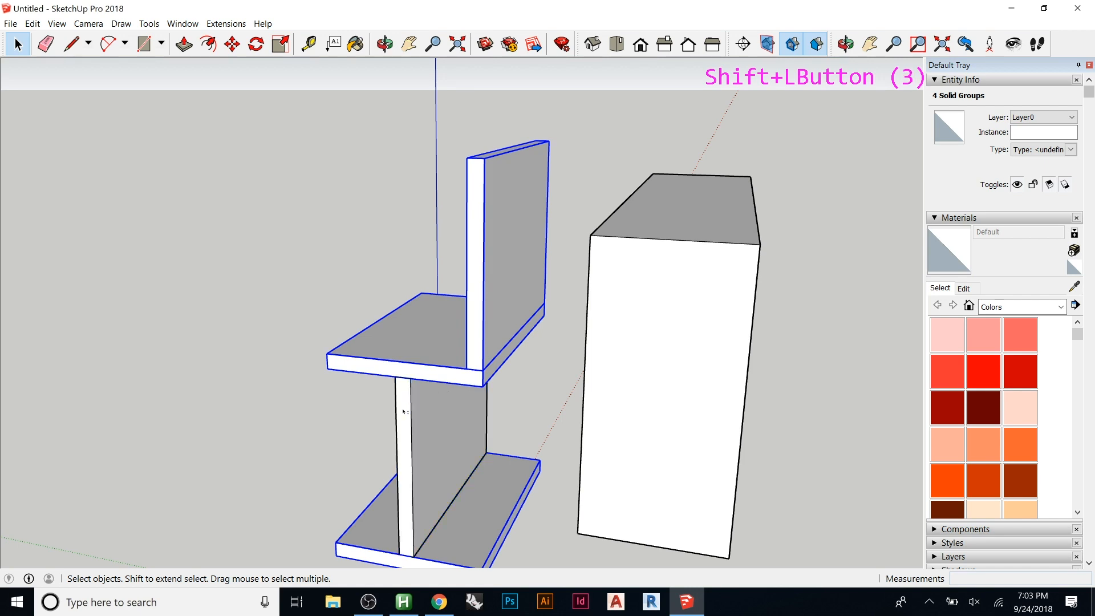
shift+click(524, 233)
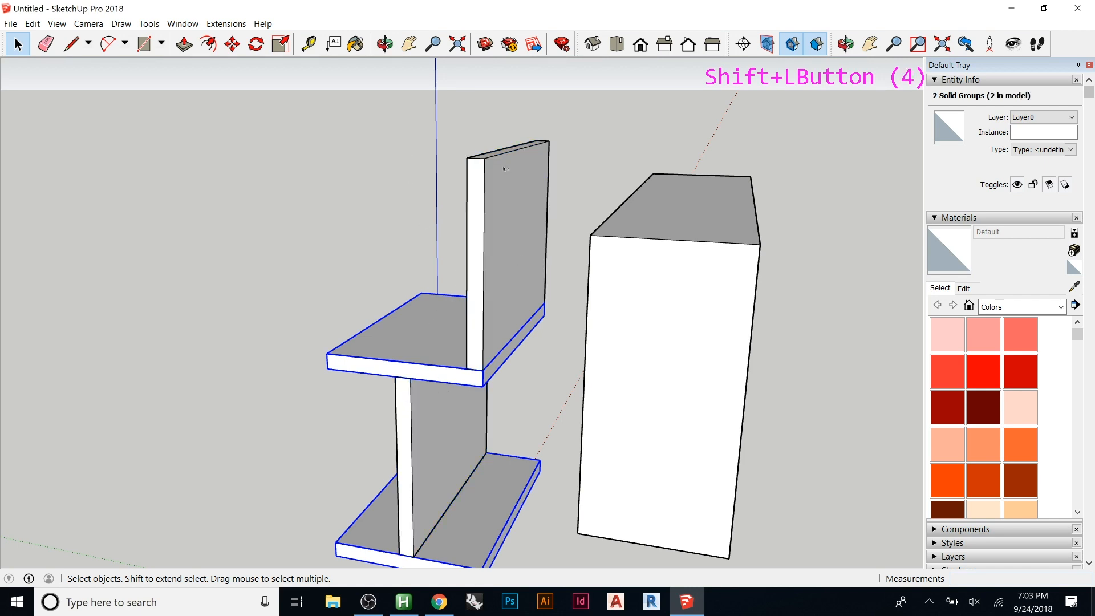
- Invert the selection among the four groups three times with a toggling selection window, ending on the two walls
shift+scroll(504, 169, down, 4)
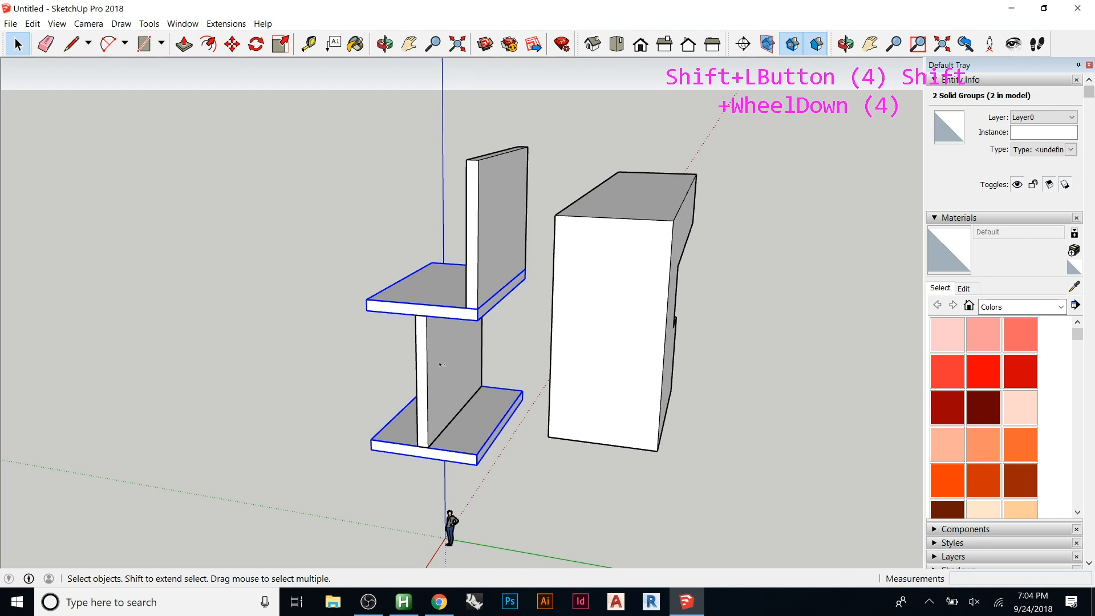
shift+drag(231, 76, 541, 488)
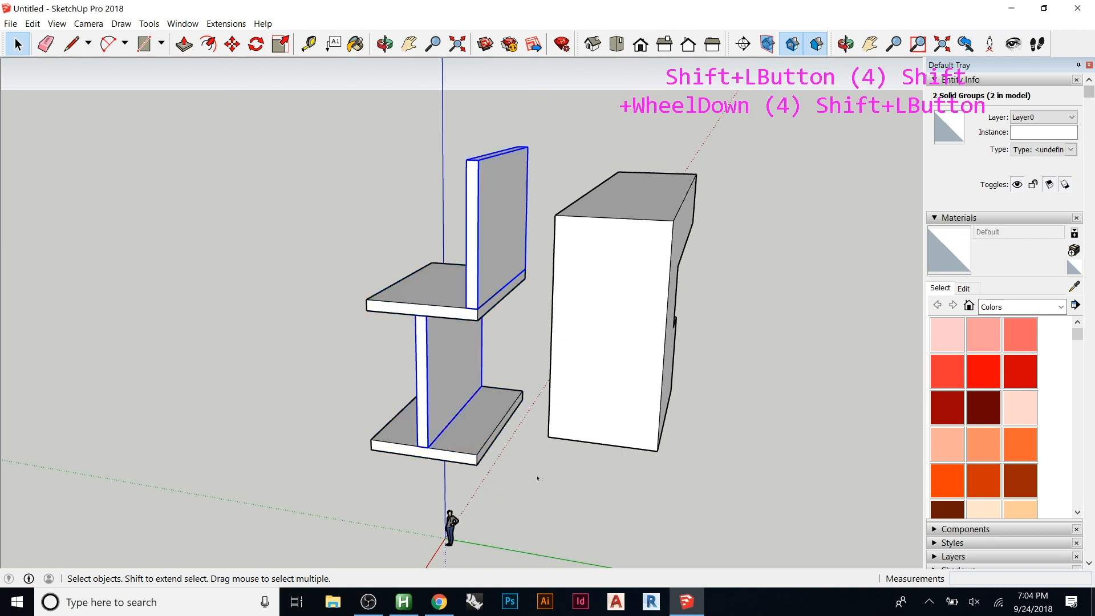
shift+drag(335, 106, 540, 511)
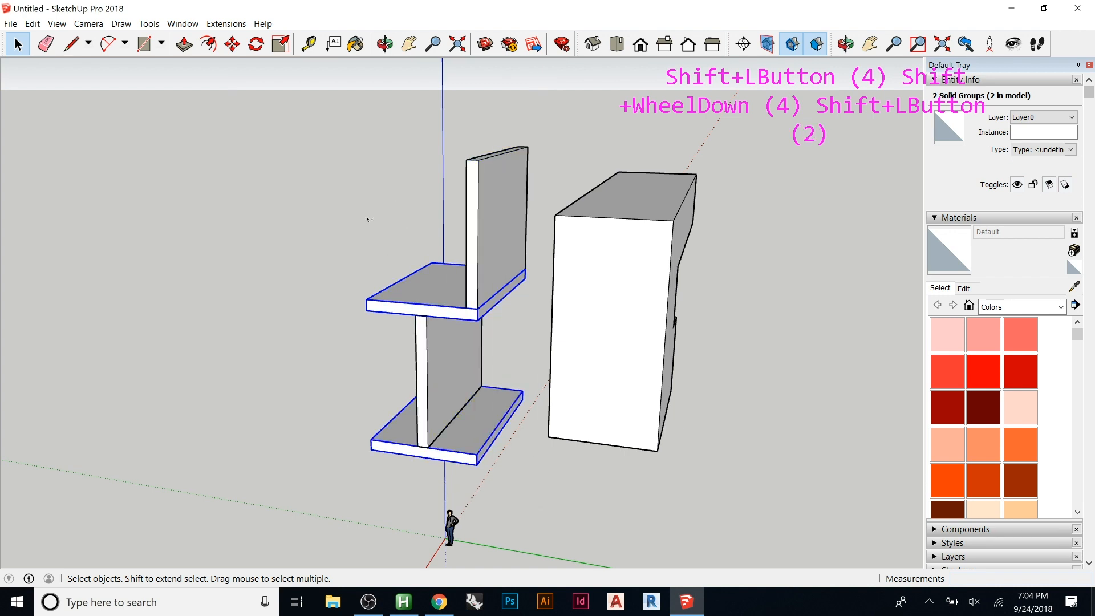
shift+drag(323, 118, 540, 494)
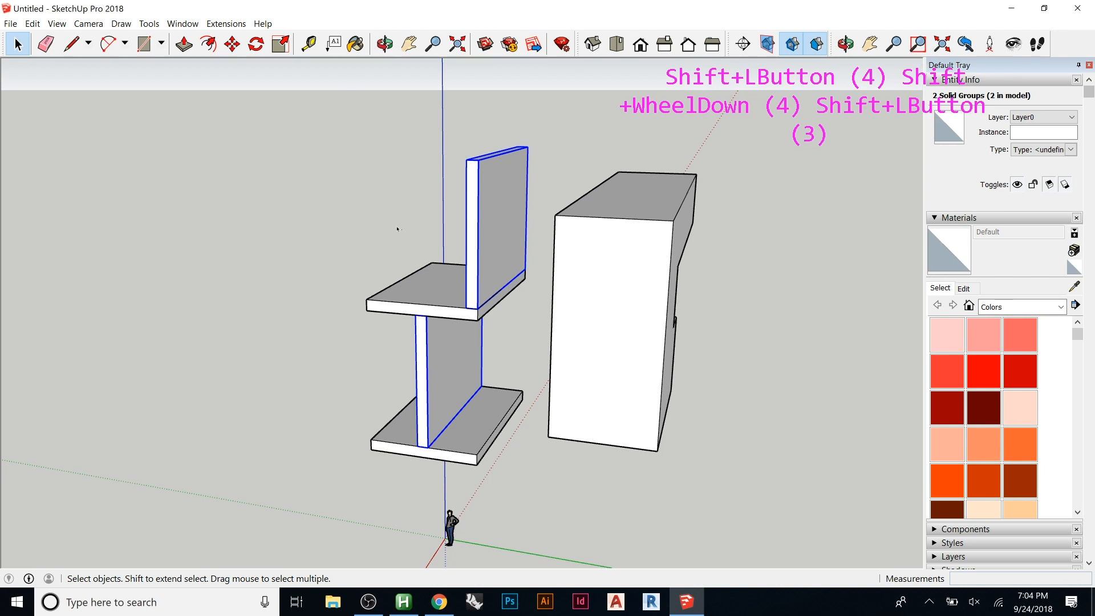
- Add both slabs to the selected walls in add-only mode, picking the walls again as well
ctrl+click(418, 286)
ctrl+click(447, 365)
ctrl+click(471, 430)
ctrl+click(465, 365)
ctrl+click(491, 292)
ctrl+click(478, 254)
ctrl+click(423, 311)
ctrl+click(425, 363)
ctrl+click(490, 434)
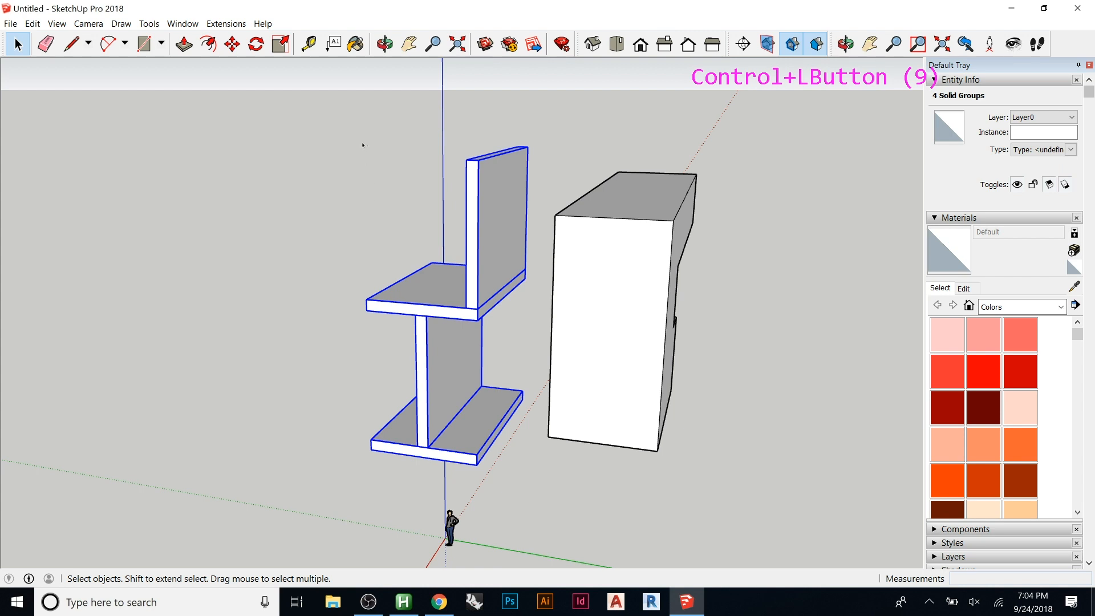
- Remove all four slab and wall groups from the selection, one at a time
ctrl+shift+click(499, 178)
ctrl+shift+click(433, 288)
ctrl+shift+click(453, 365)
ctrl+shift+click(491, 428)
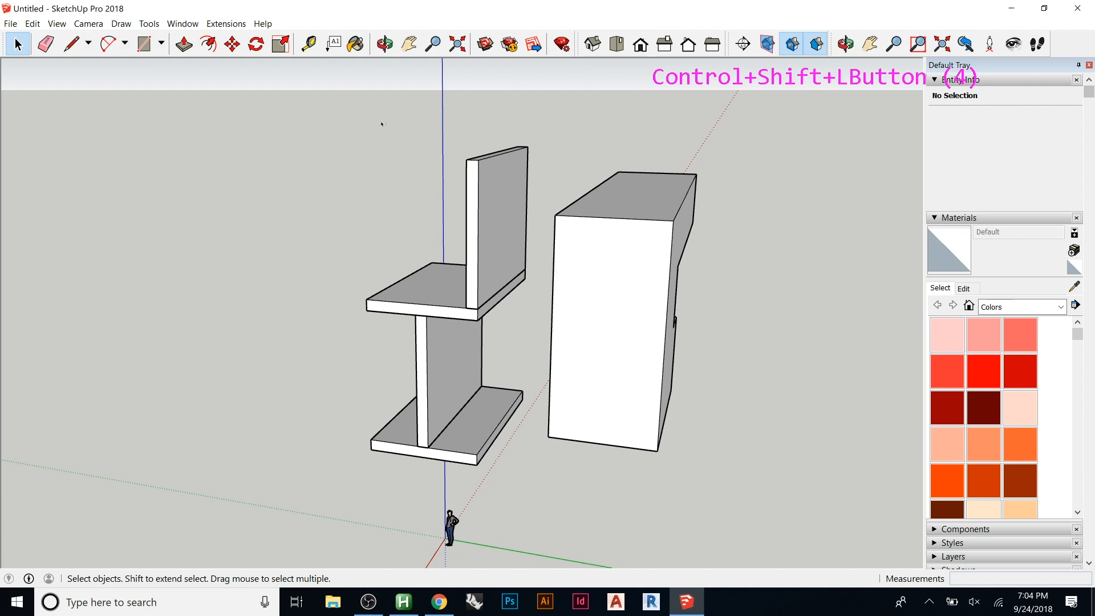
- Select both slabs and both walls with a crossing window and combine them into one group
ctrl+click(481, 136)
ctrl+drag(354, 387, 352, 446)
ctrl+drag(474, 196, 359, 462)
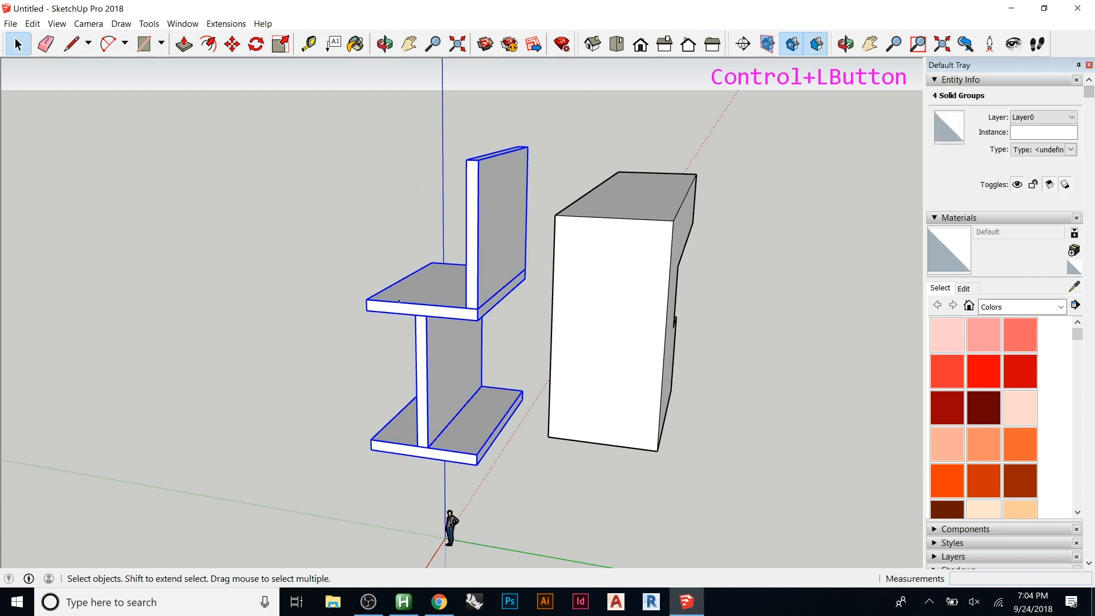
right_click(427, 283)
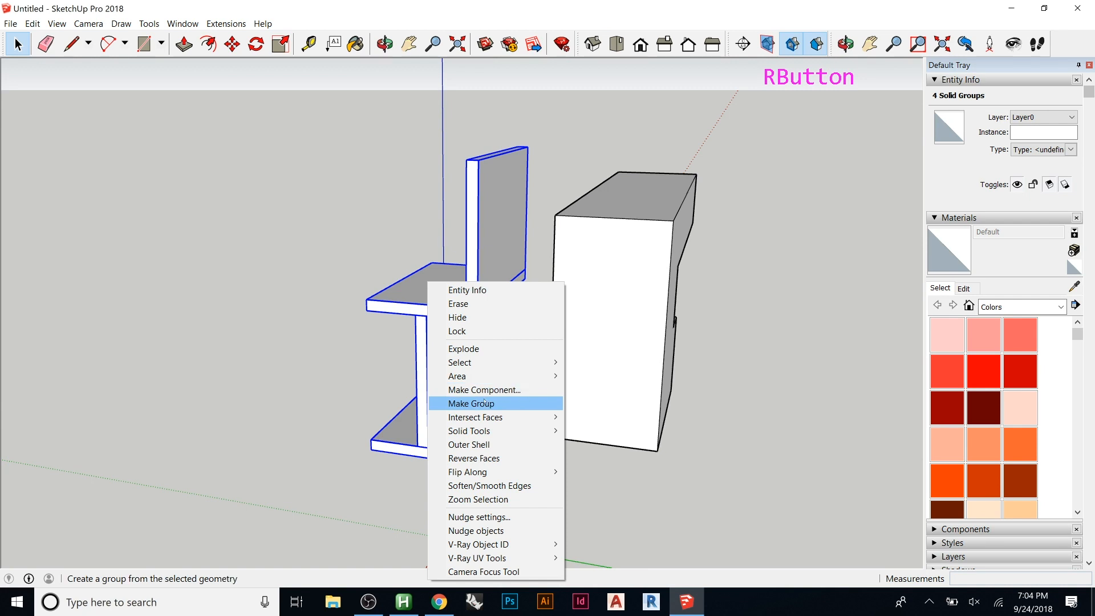
click(459, 404)
middle_drag(455, 328, 426, 173)
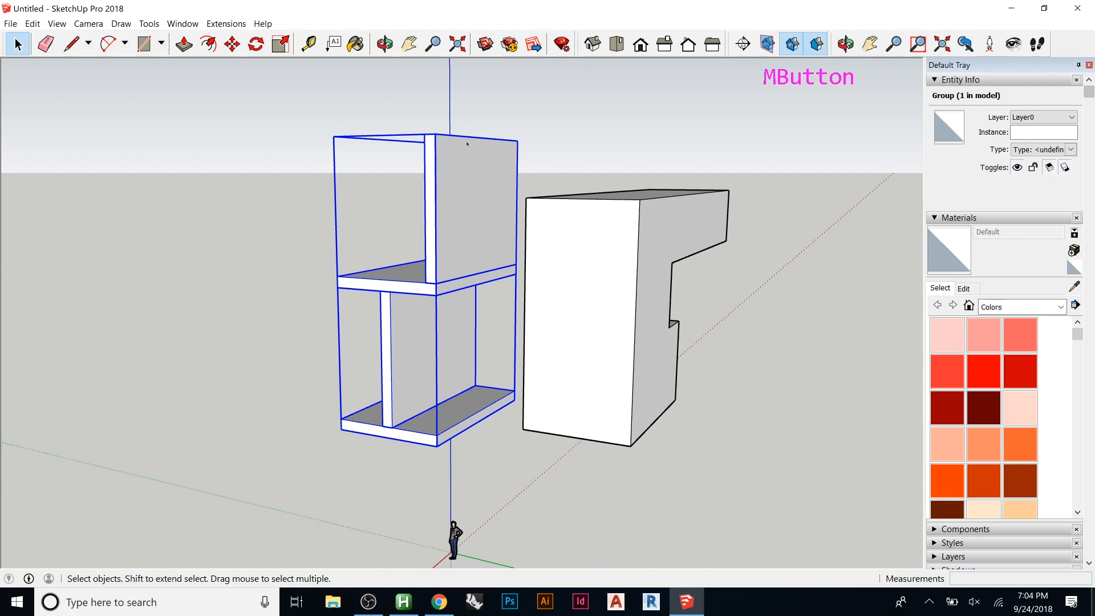
- Inside the nested upper slab group, push/pull the side face opposite the upper wall far outward, and leave the slab group
middle_drag(382, 295, 530, 288)
double_click(500, 313)
click(495, 314)
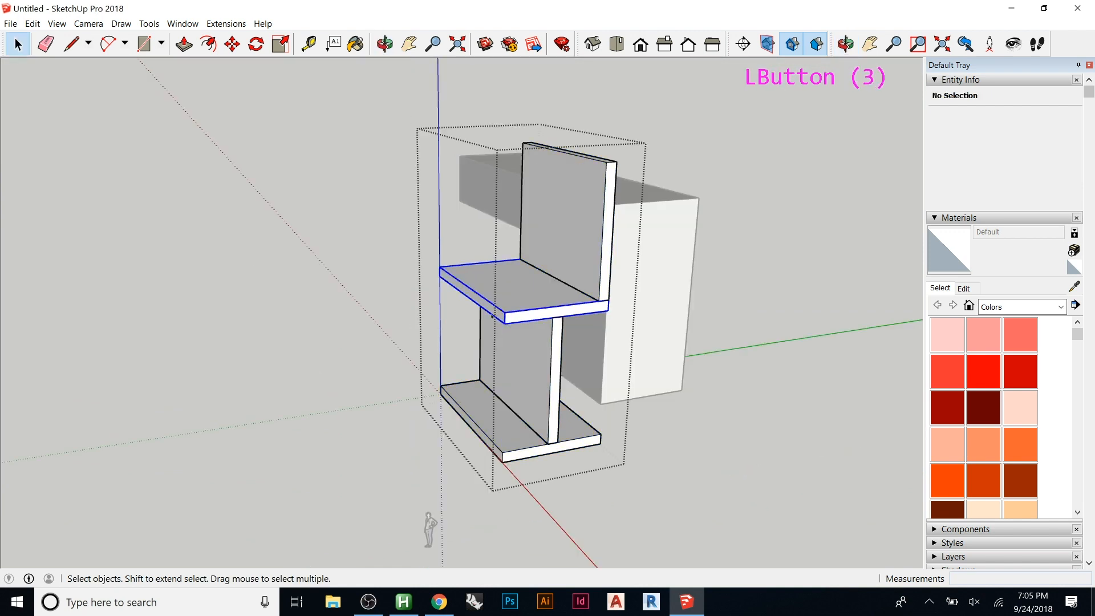
double_click(495, 314)
key(p)
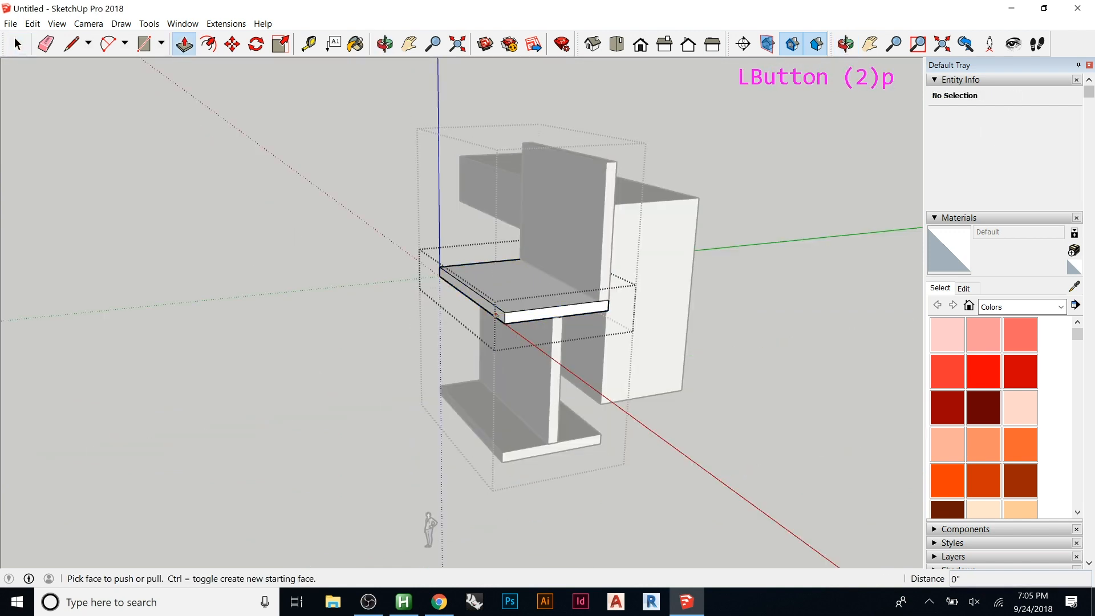
drag(495, 317, 226, 357)
key(space)
key(Escape)
key(Escape)
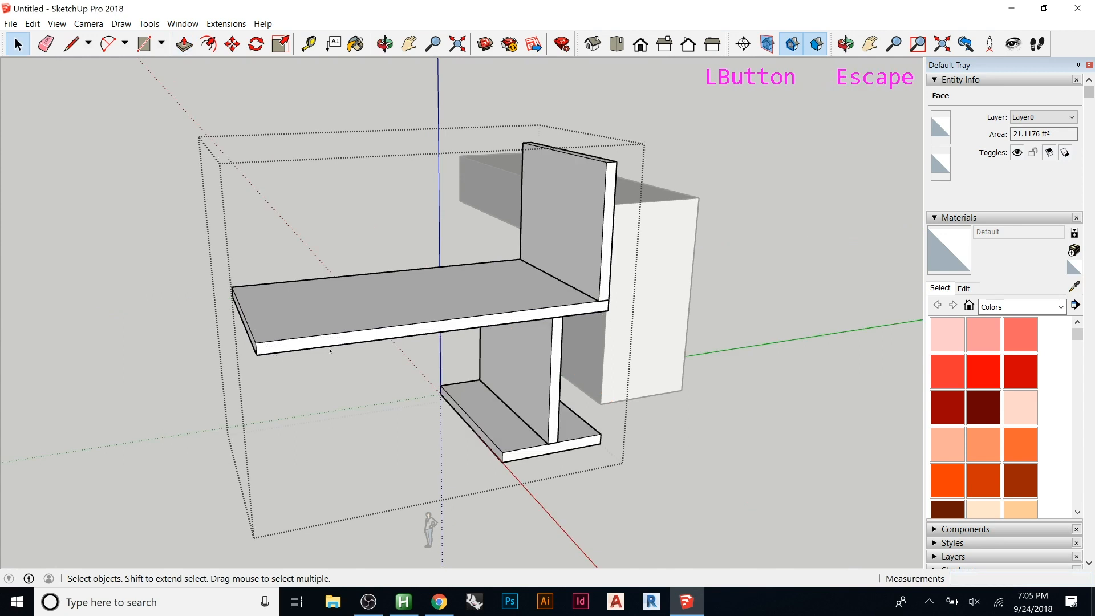
- Copy the nested slab-and-wall group 40' along the red axis
click(352, 339)
middle_drag(451, 313, 261, 243)
middle_drag(576, 225, 354, 287)
scroll(385, 268, down, 5)
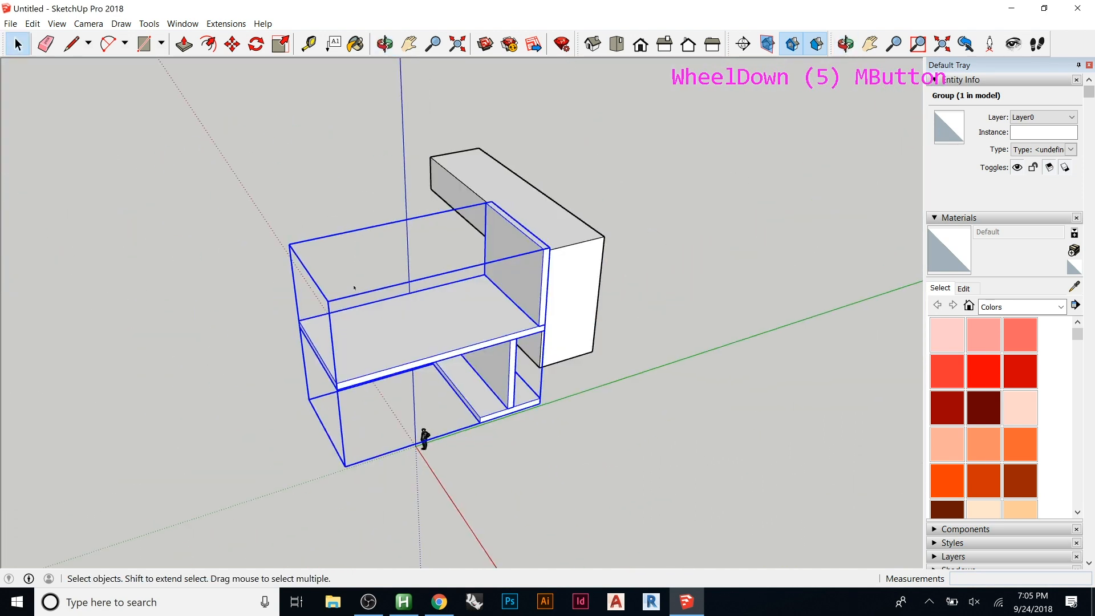
key(m)
key(ctrl)
click(301, 282)
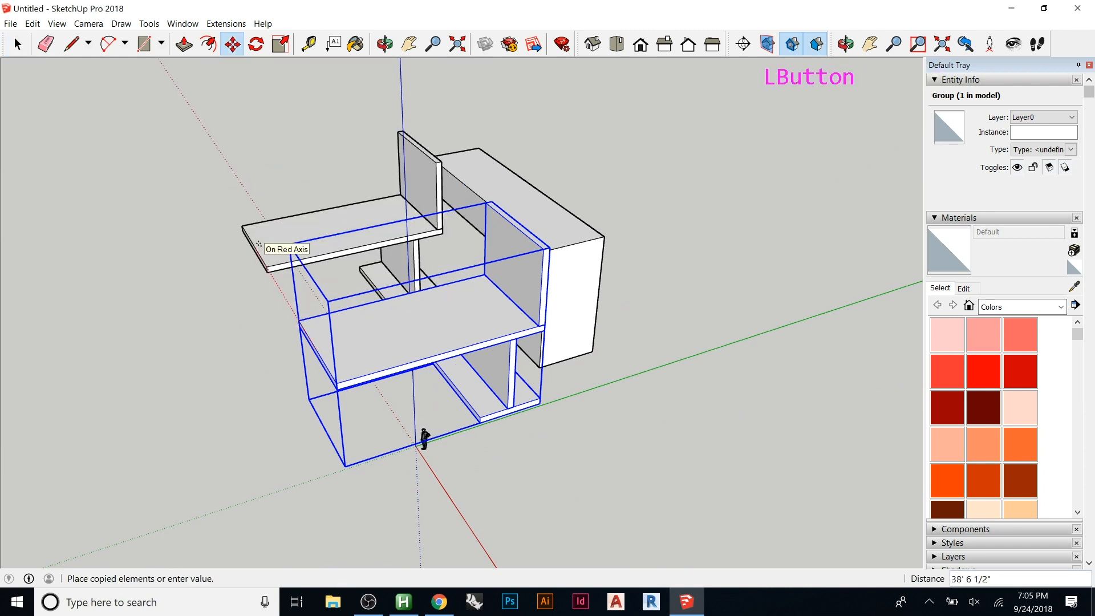
text(40')
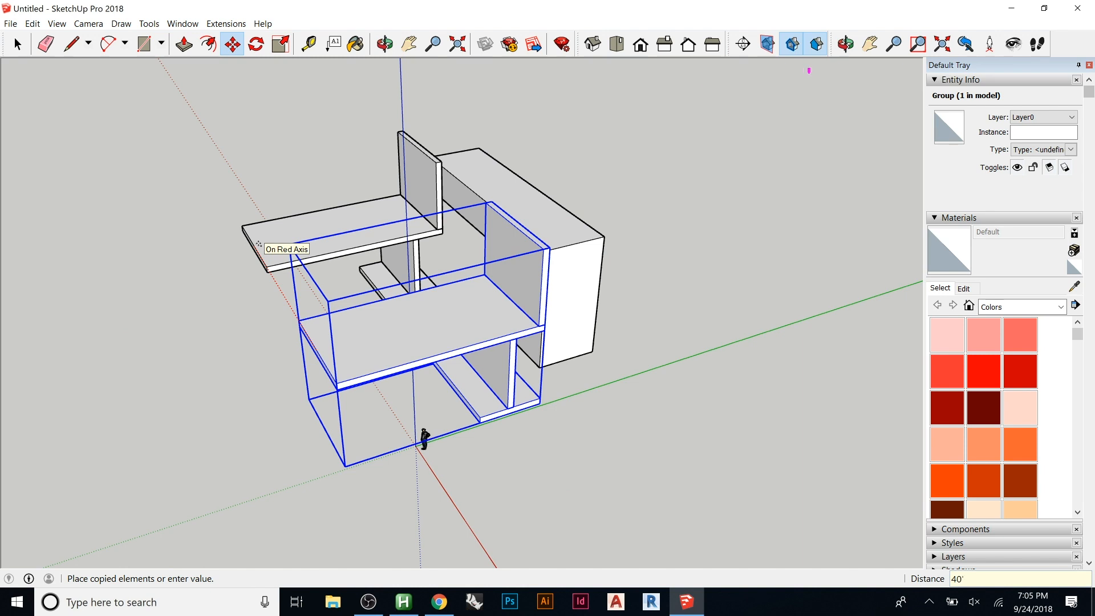
key(Return)
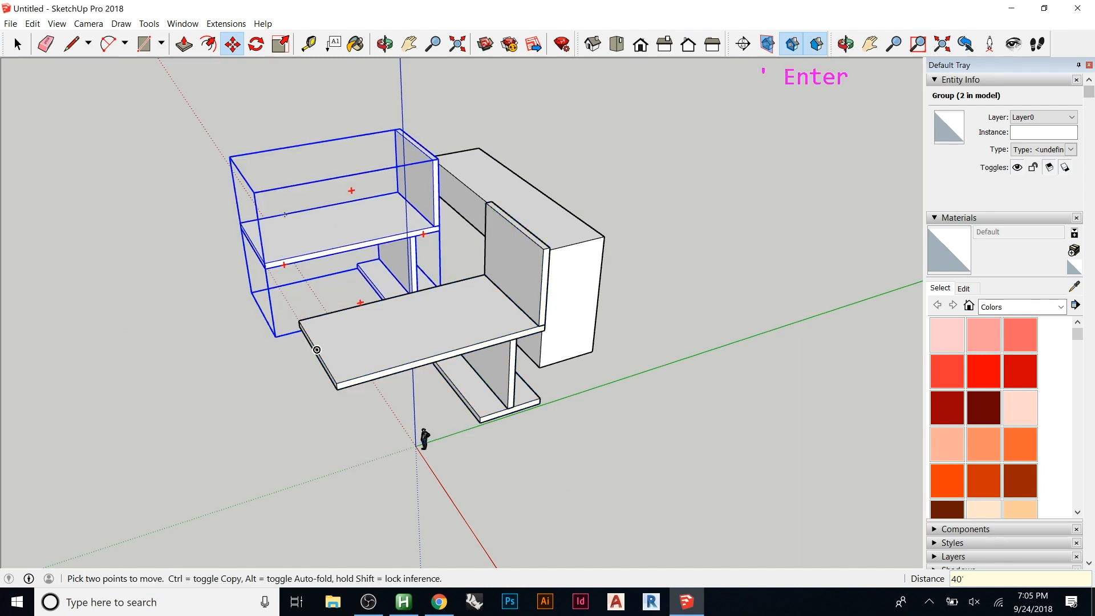
- Delete the copied slab-and-wall group
scroll(543, 244, down, 6)
scroll(486, 280, down, 1)
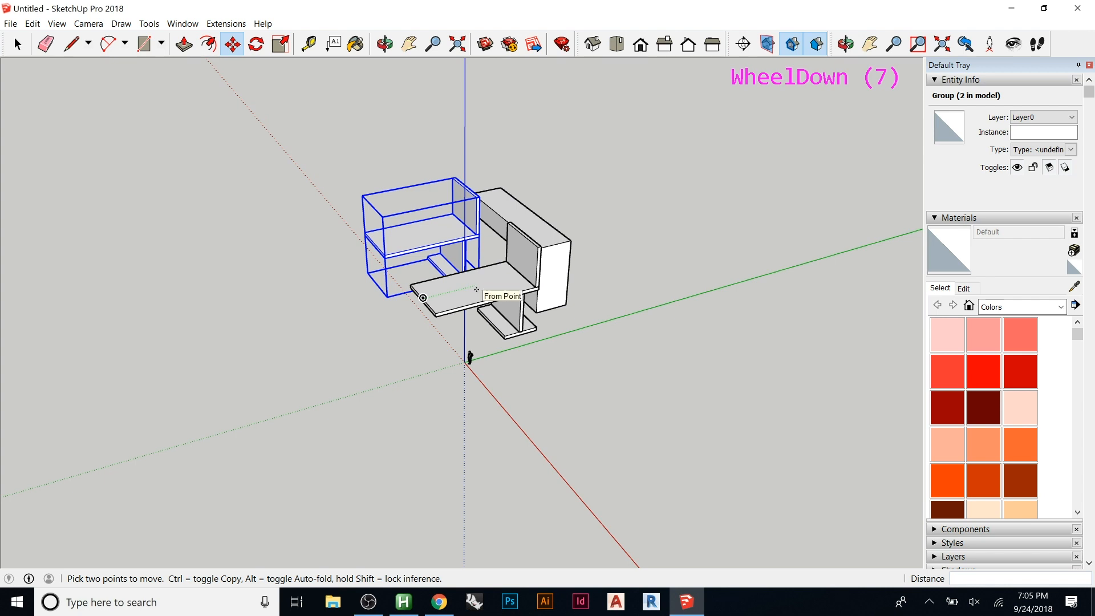
key(Delete)
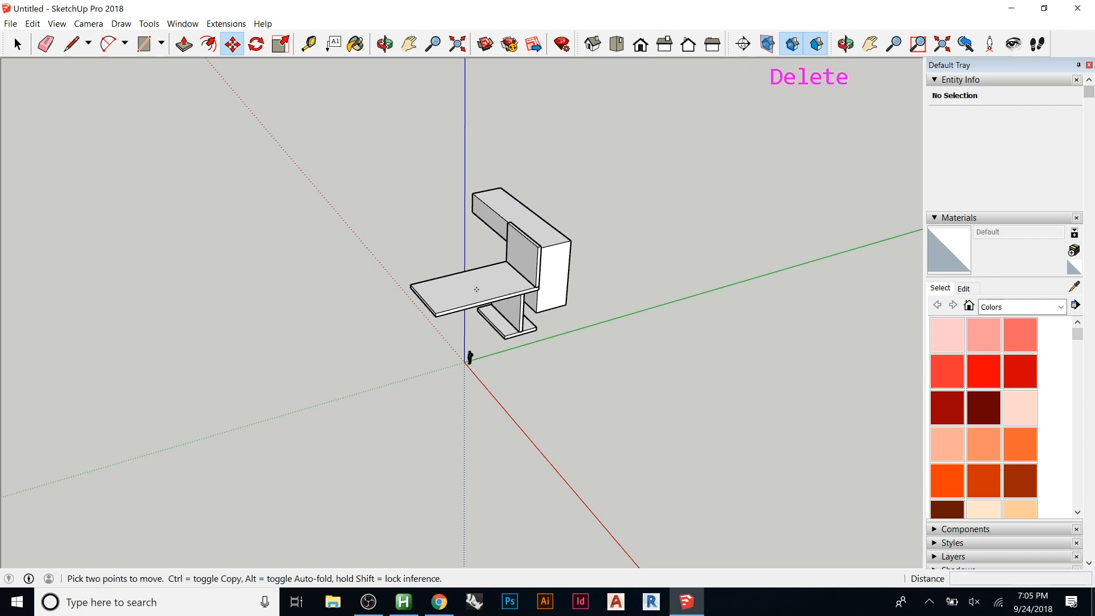
- Move the solid block group about 88.5' away from the slab-and-wall group along the green axis
click(17, 44)
click(536, 240)
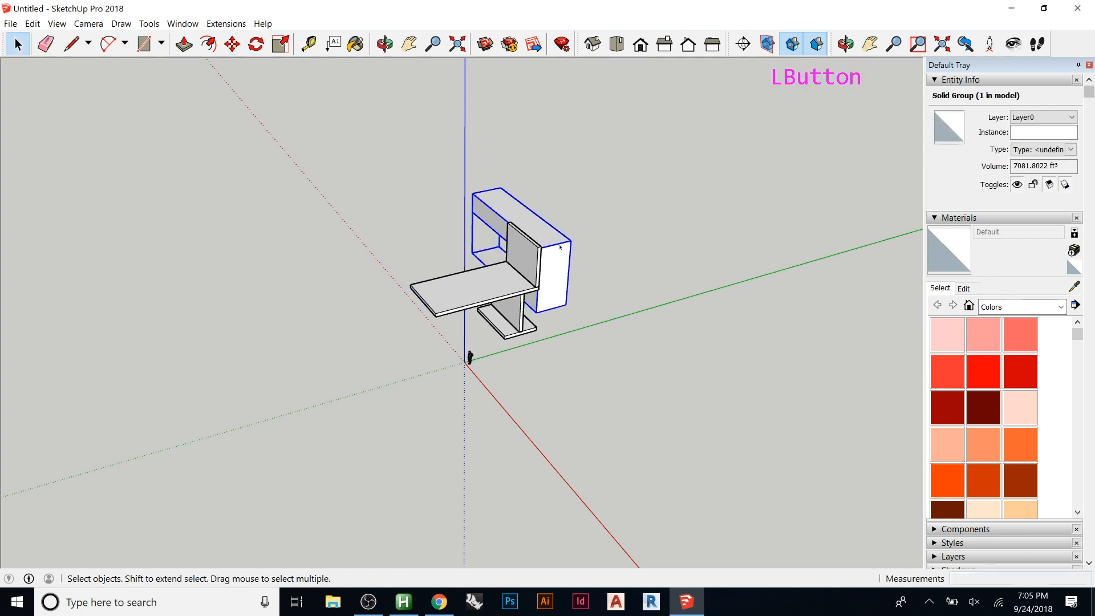
key(m)
click(573, 309)
click(736, 259)
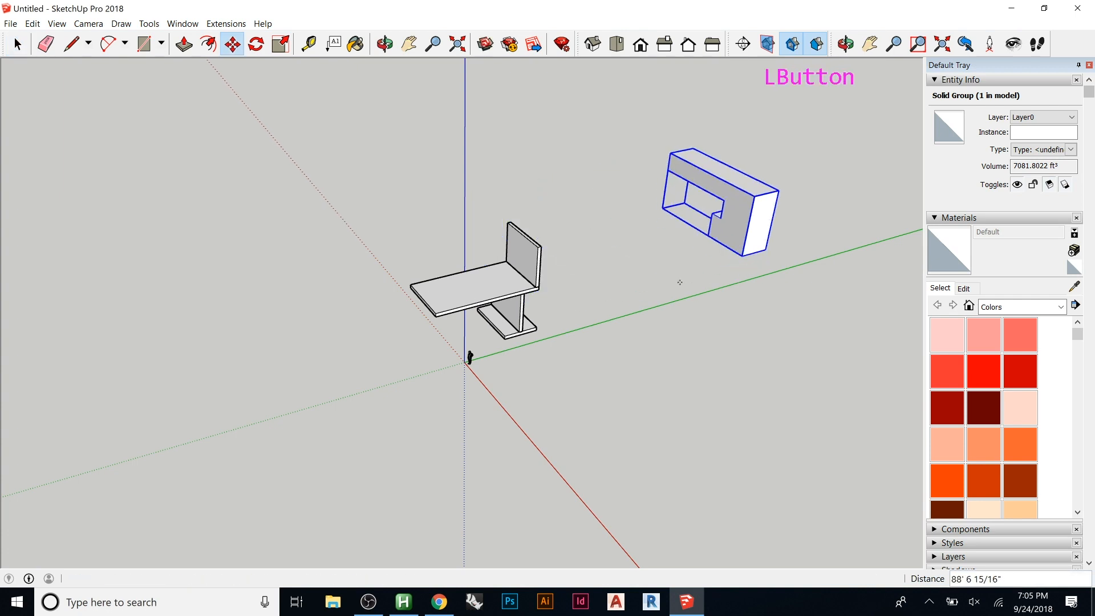
- Select the slab-and-wall group and place a copy 40' away along the red axis
scroll(465, 289, up, 8)
shift+middle_drag(474, 295, 726, 360)
key(space)
click(632, 357)
scroll(632, 357, down, 5)
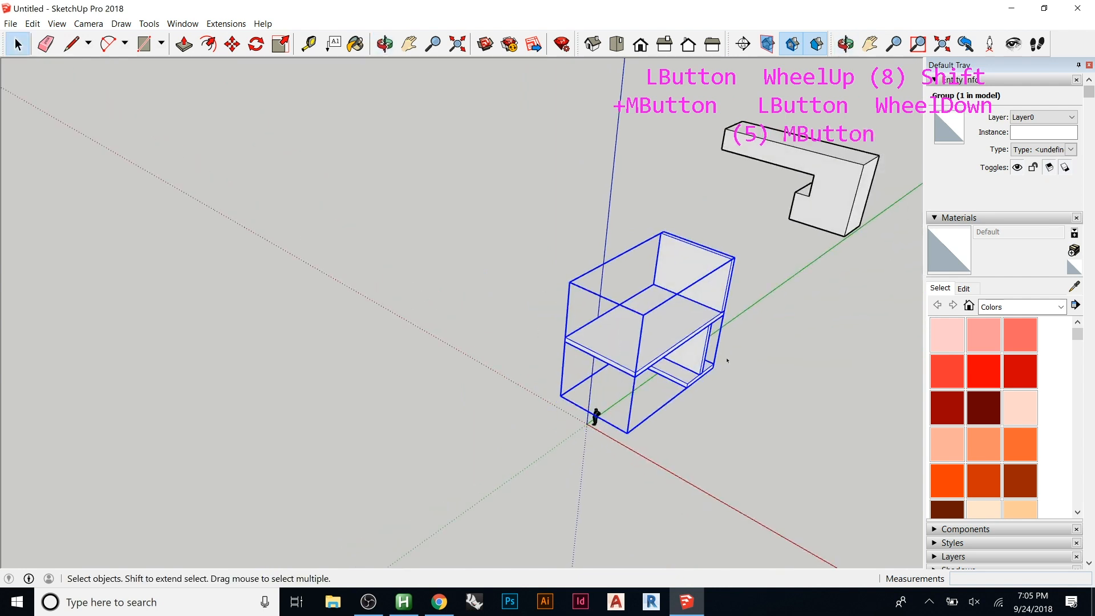
key(Escape)
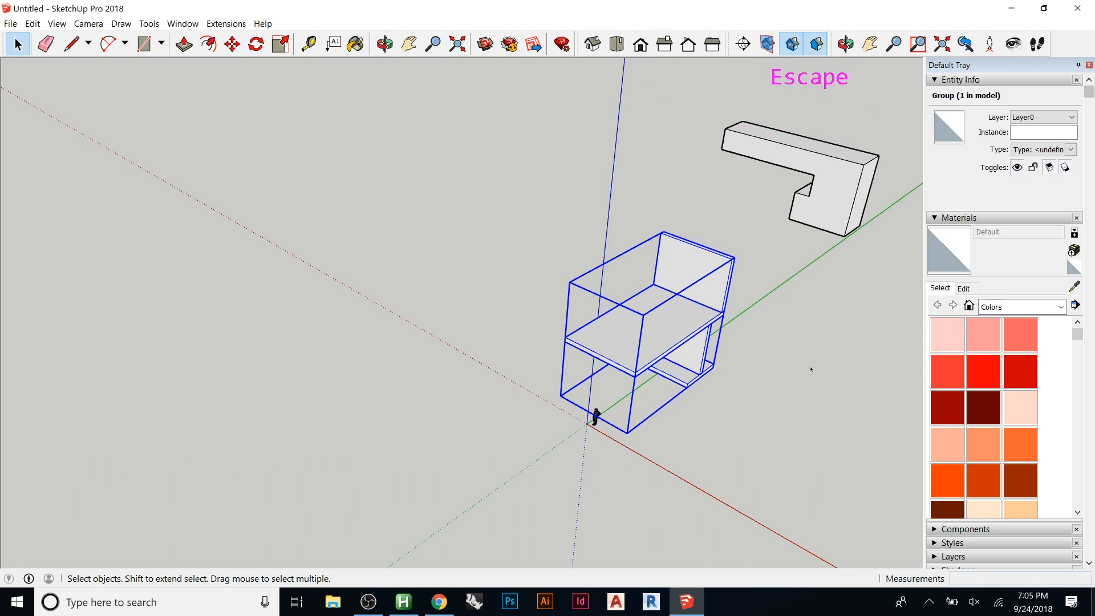
key(m)
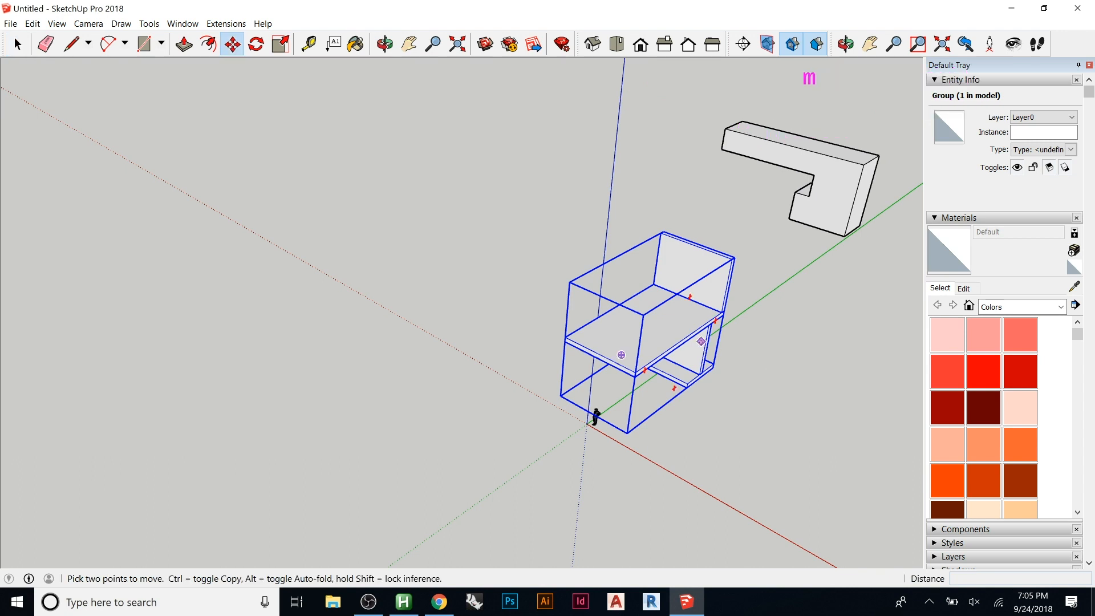
key(ctrl)
click(687, 298)
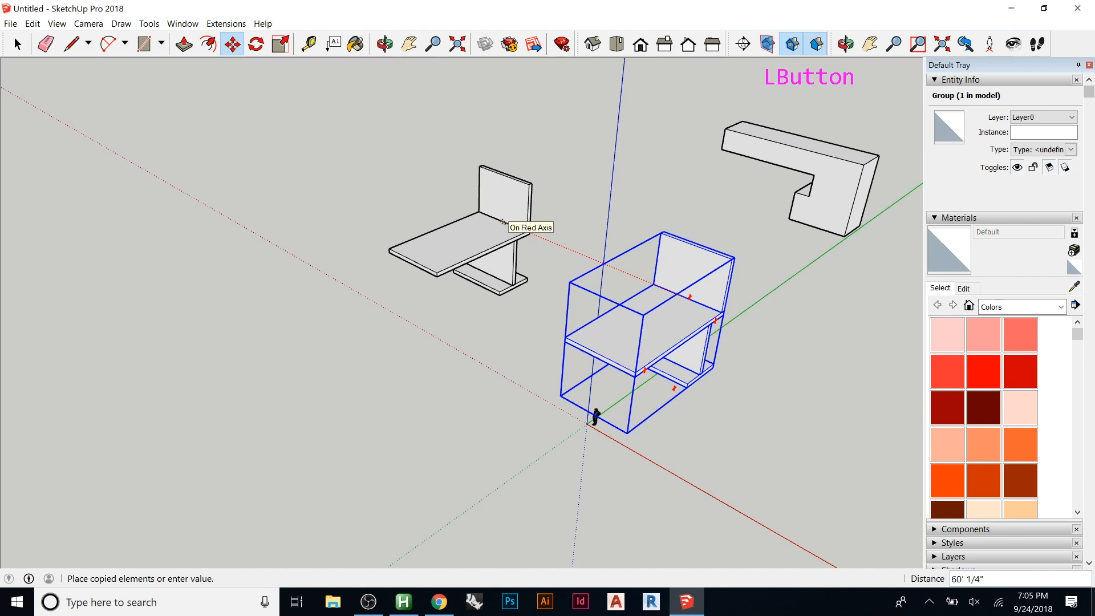
text(40)
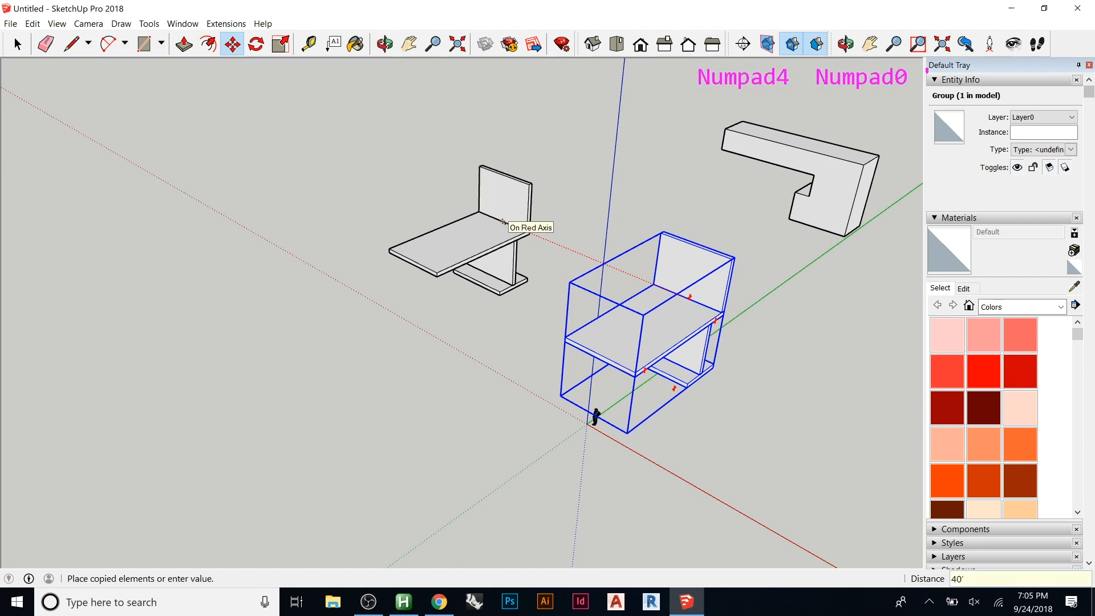
key(Return)
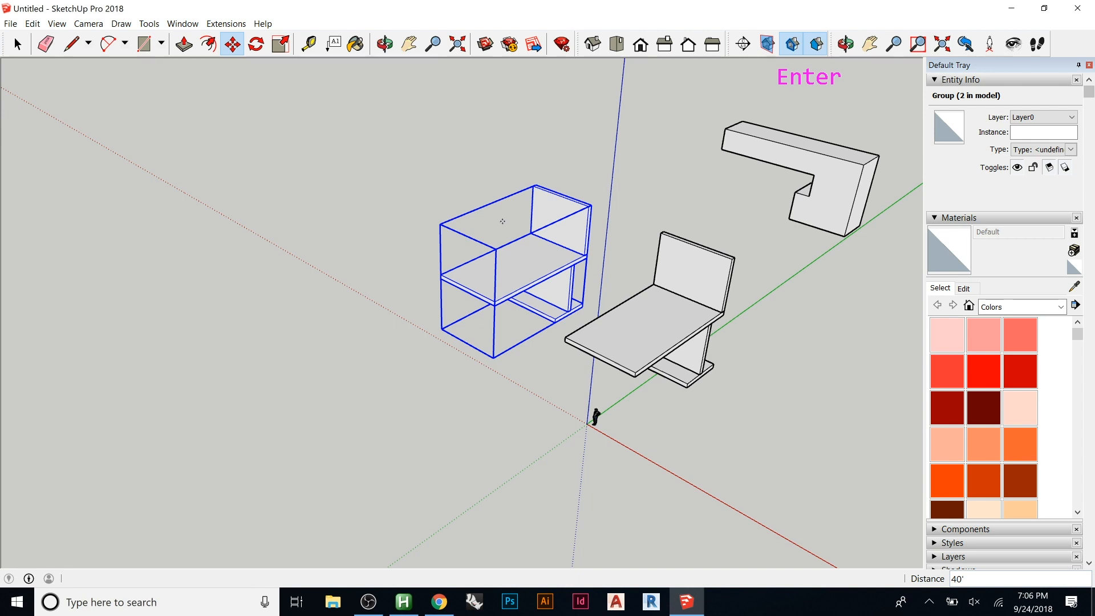
- Multiply the copy into a row of 3x, change it to 5x, and reduce it to 2x
text(3x)
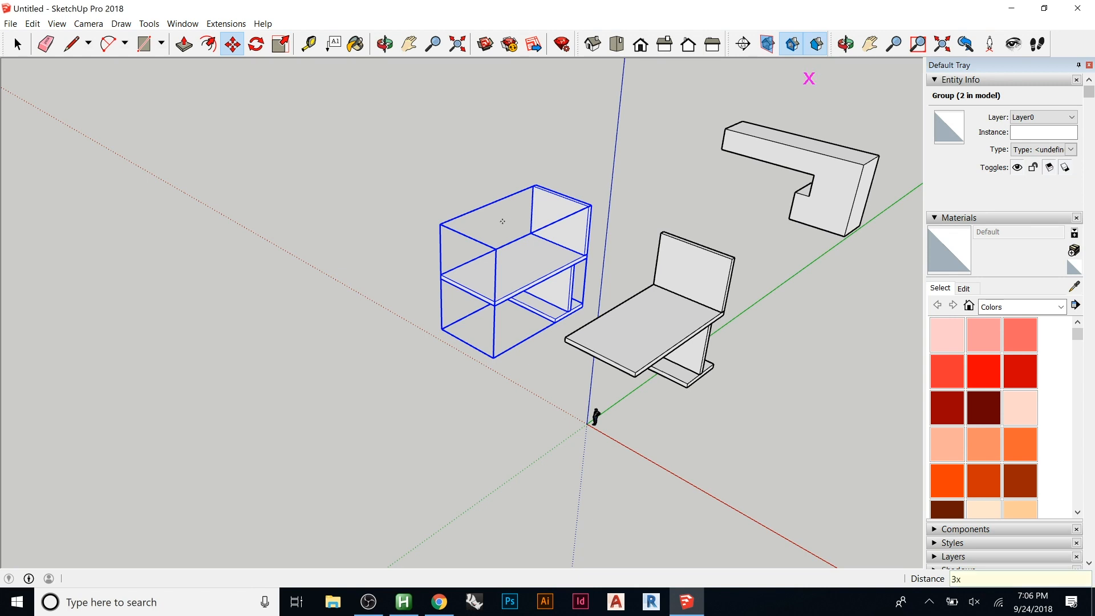
key(Return)
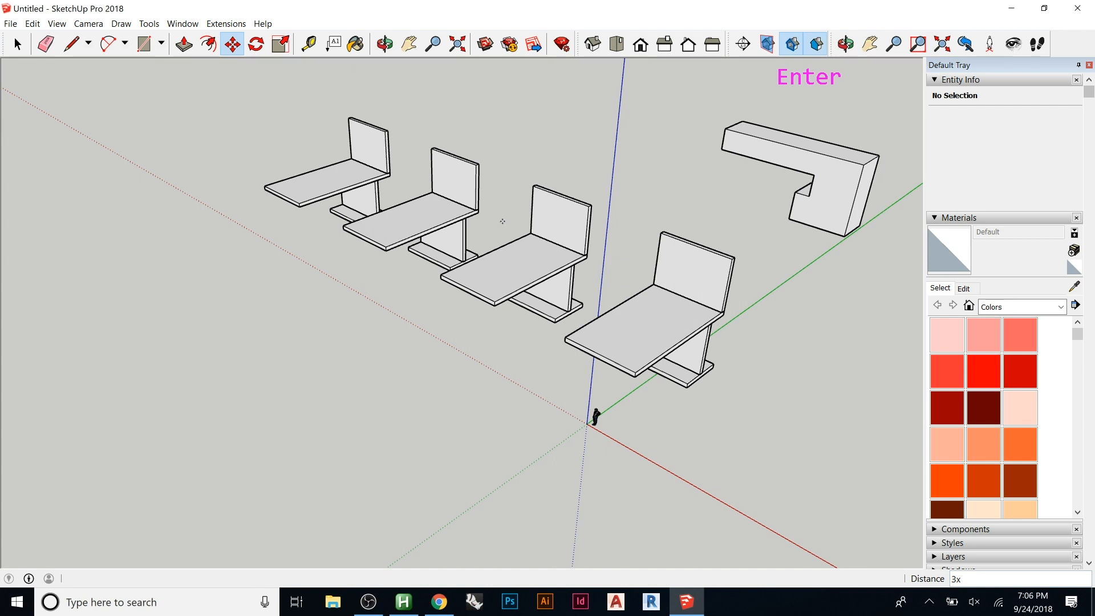
text(5x)
key(Return)
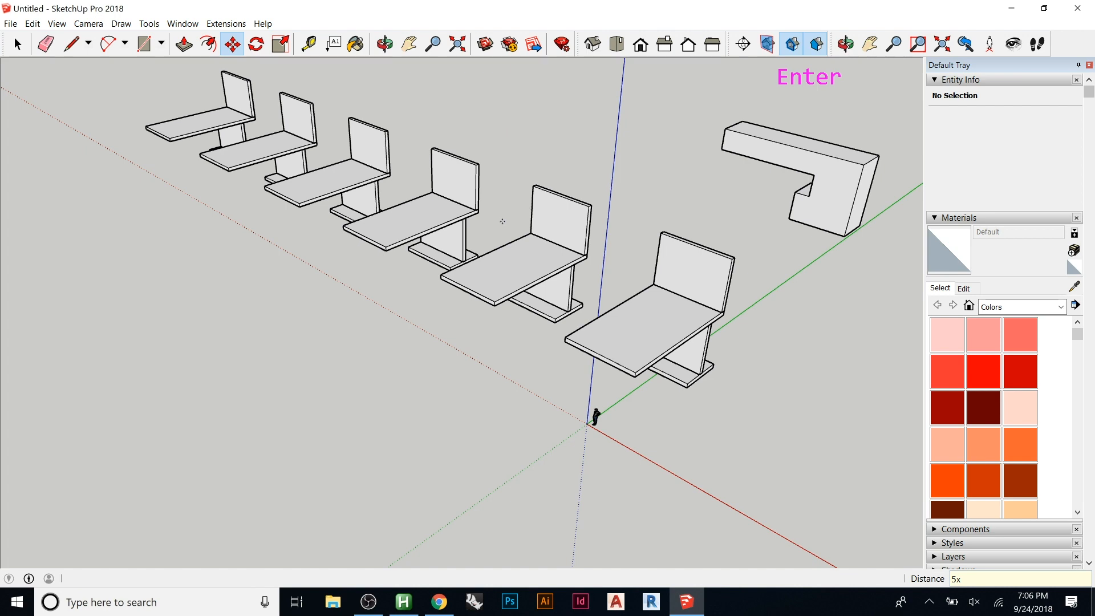
text(2x)
key(Return)
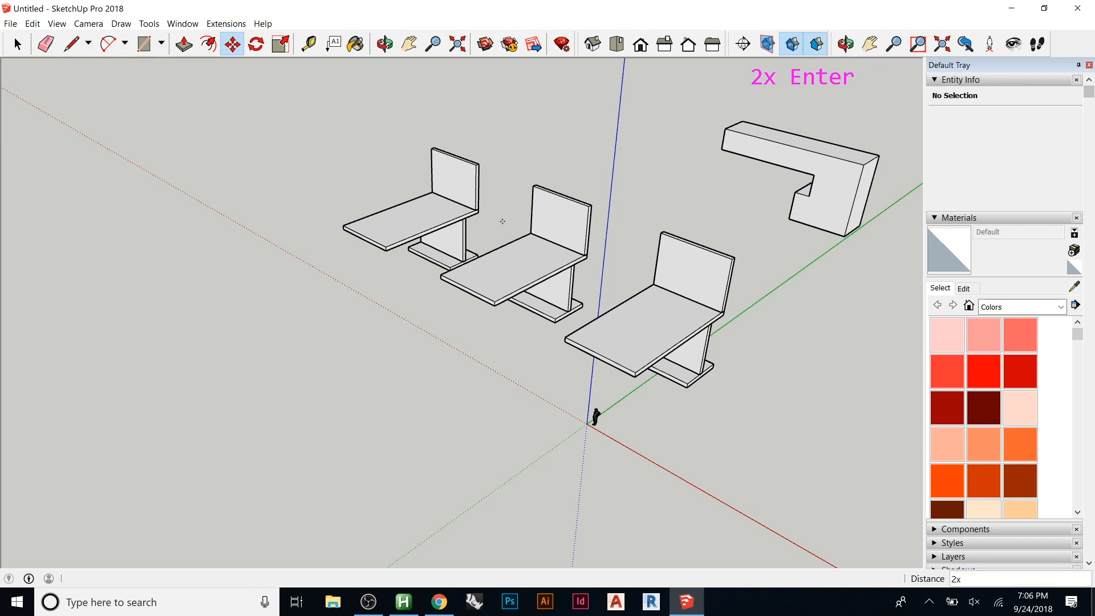
- Change the spacing between the arrayed copies to 50', 25' and finally 60'
text(50')
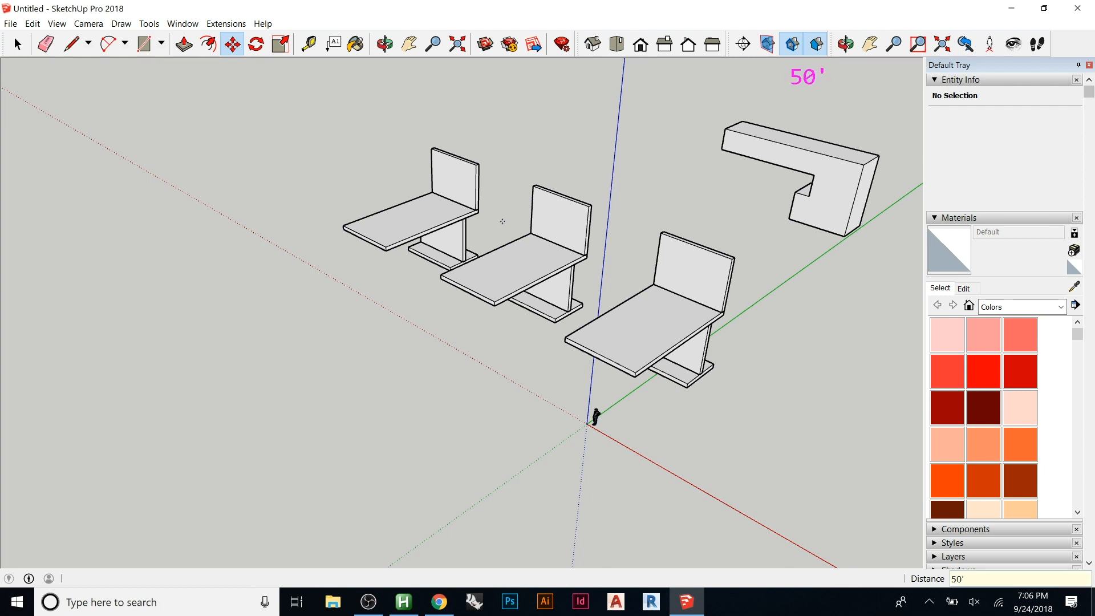
key(Return)
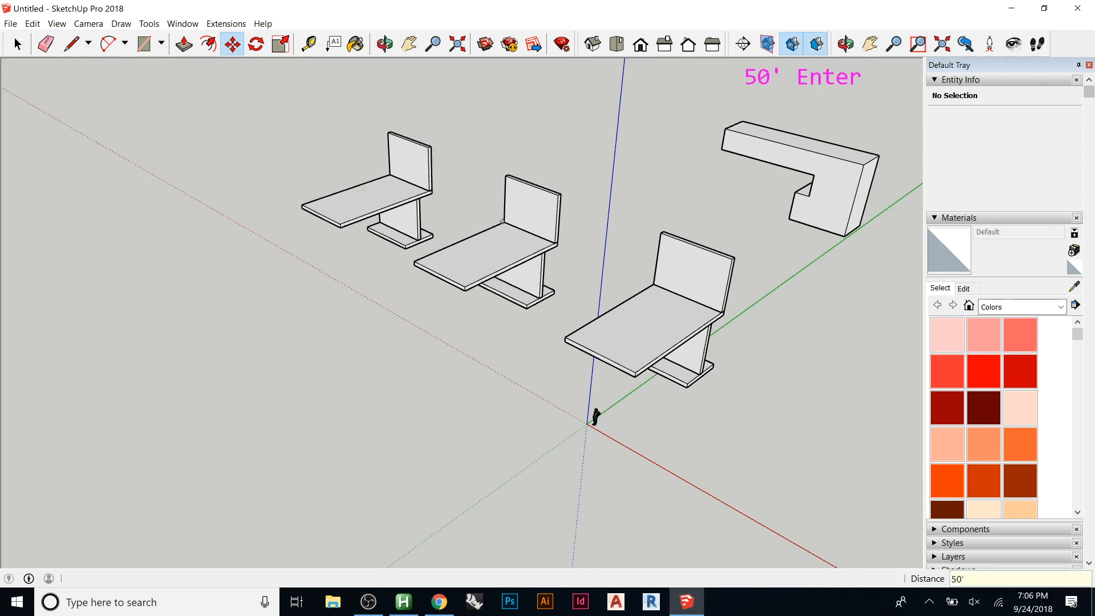
text(25')
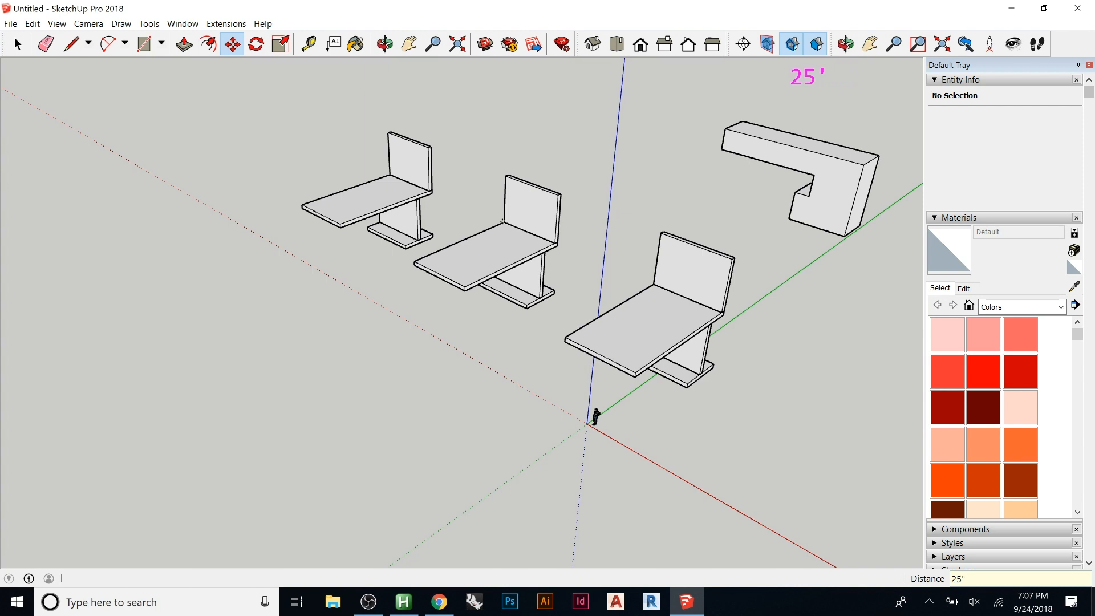
key(Return)
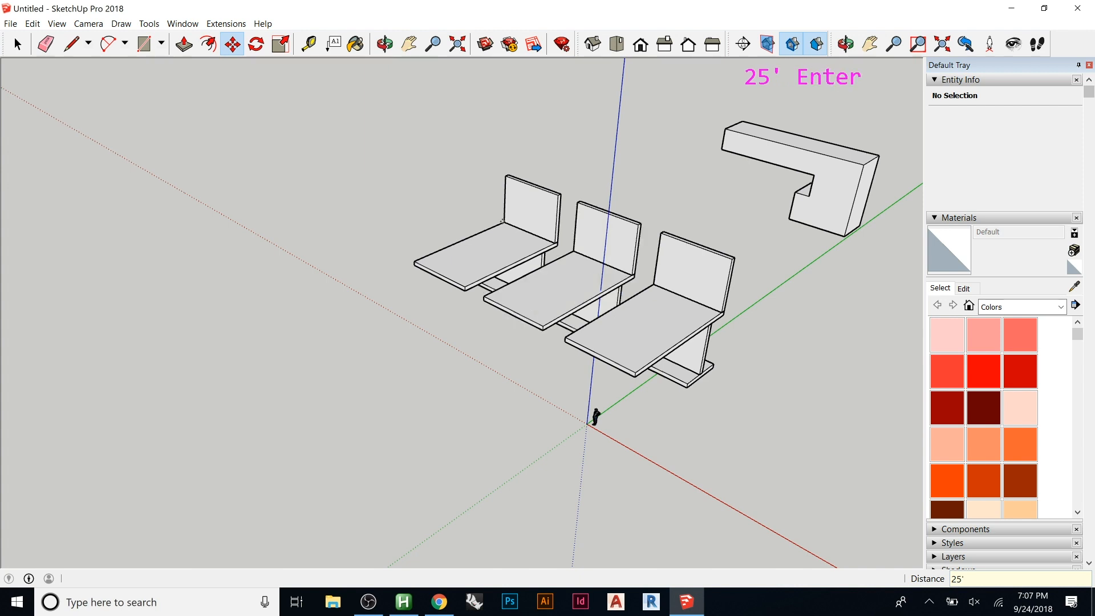
text(60')
key(Return)
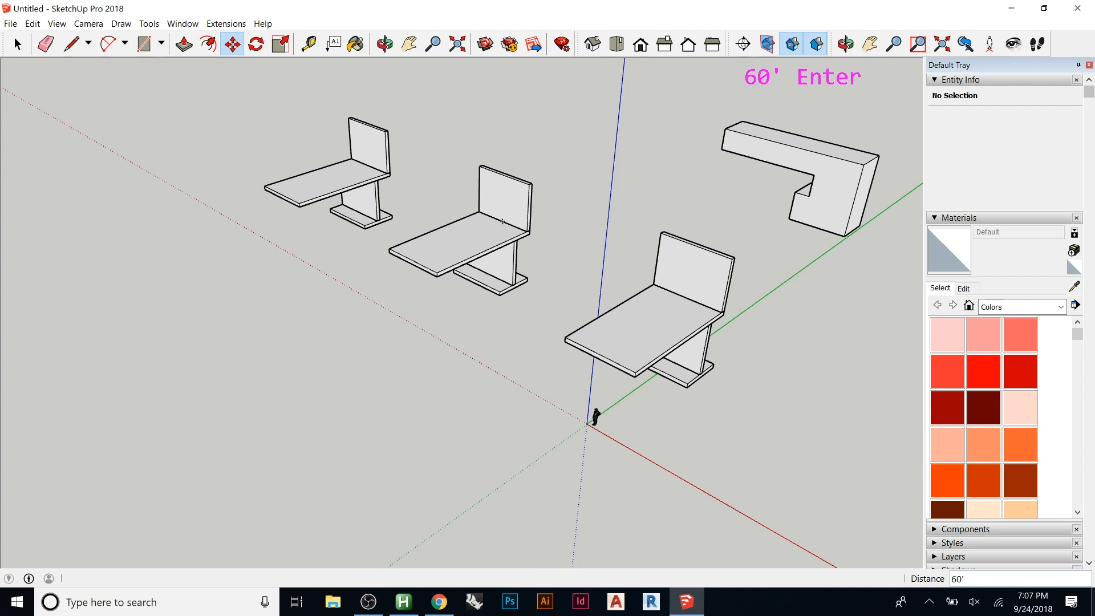
- Increase the array to 5x and set its spacing to 30'
text(5x)
key(Return)
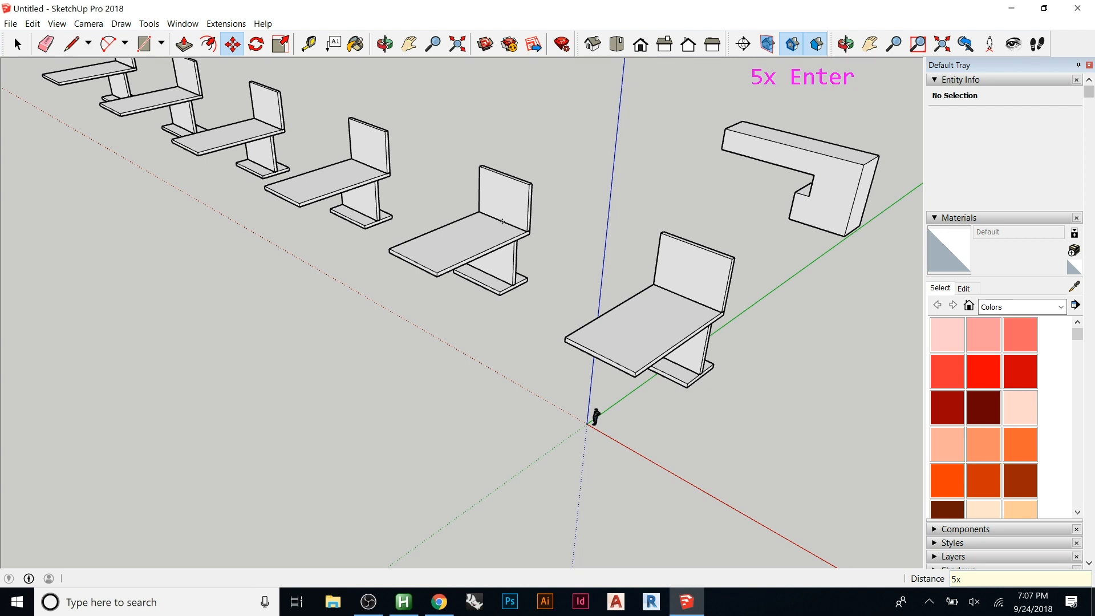
text(30')
key(Return)
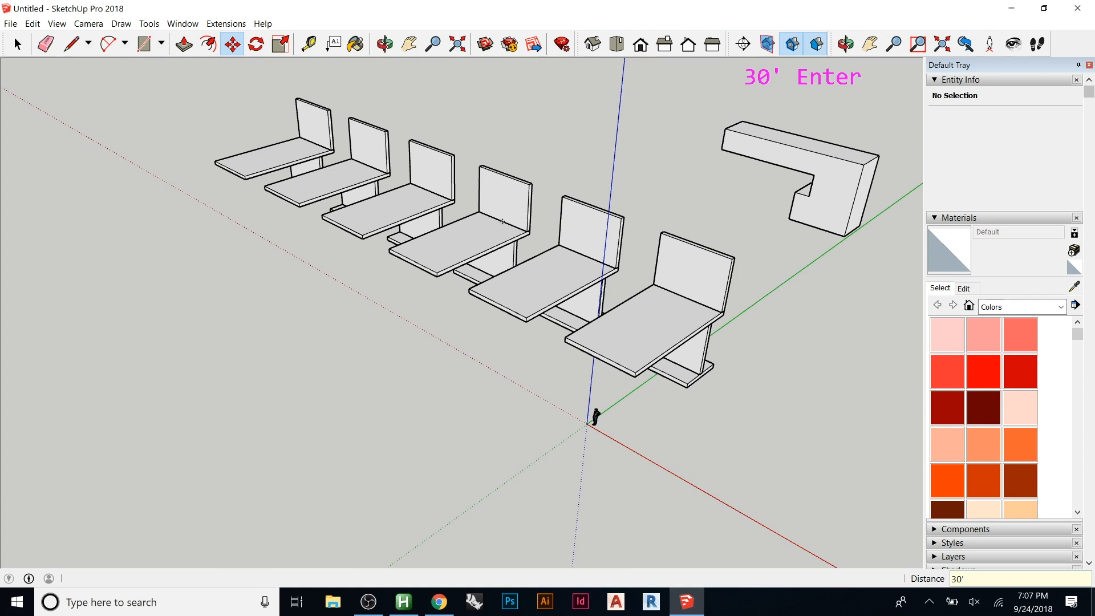
- Delete the four intermediate copies and the farthest copy, keeping the original slab-and-wall group
key(space)
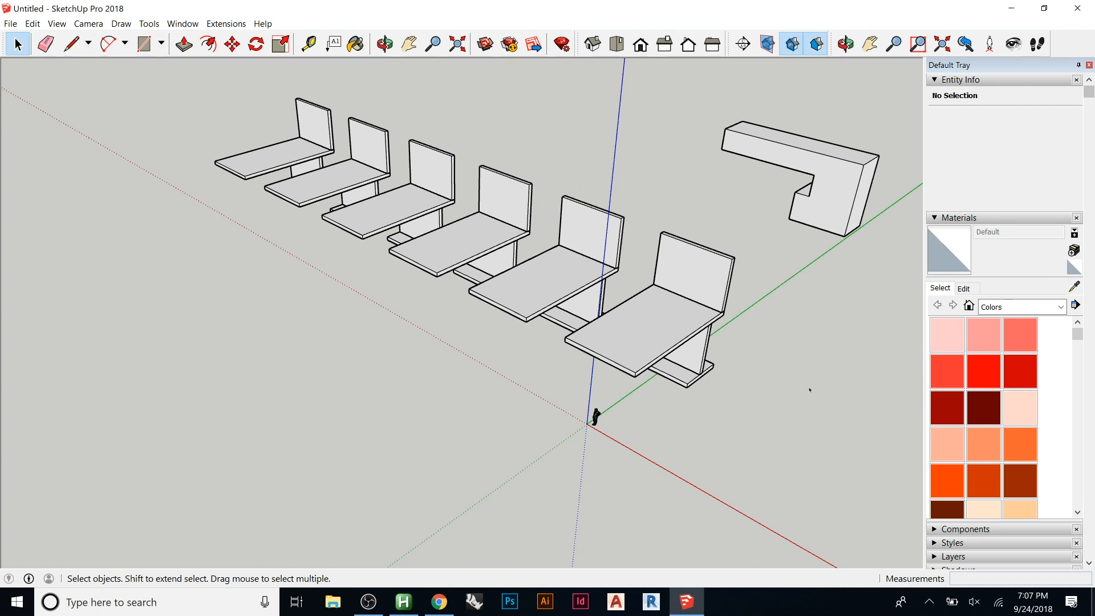
click(591, 128)
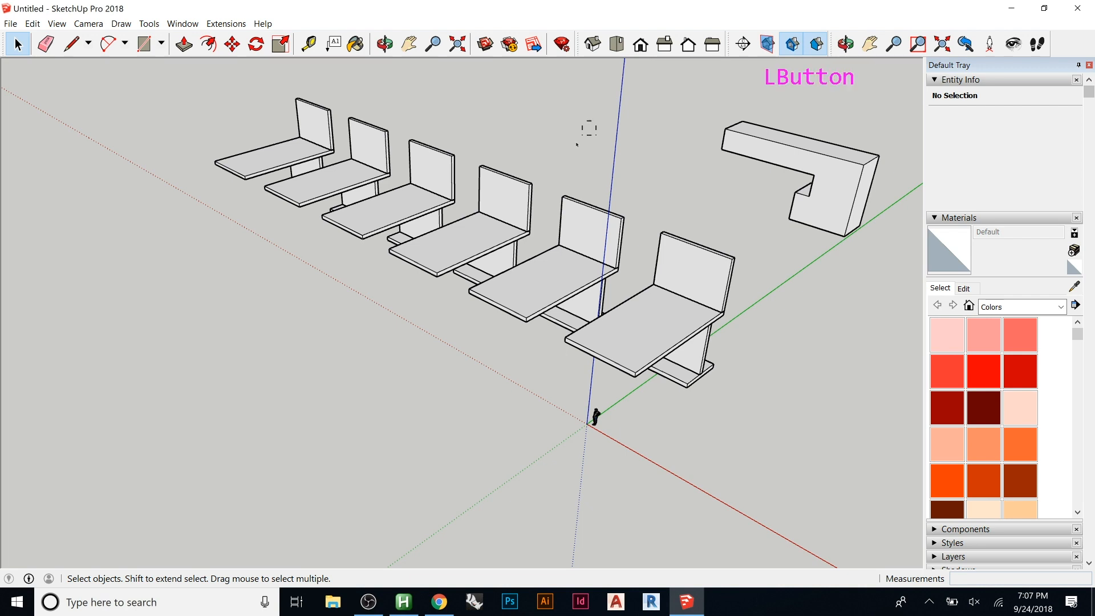
drag(427, 242, 333, 169)
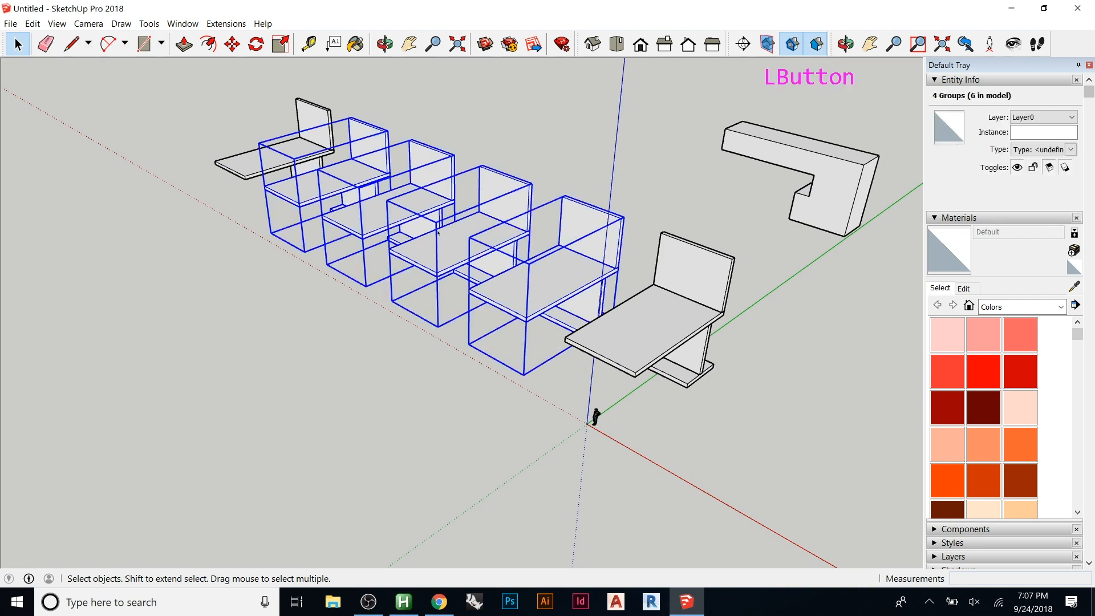
key(Delete)
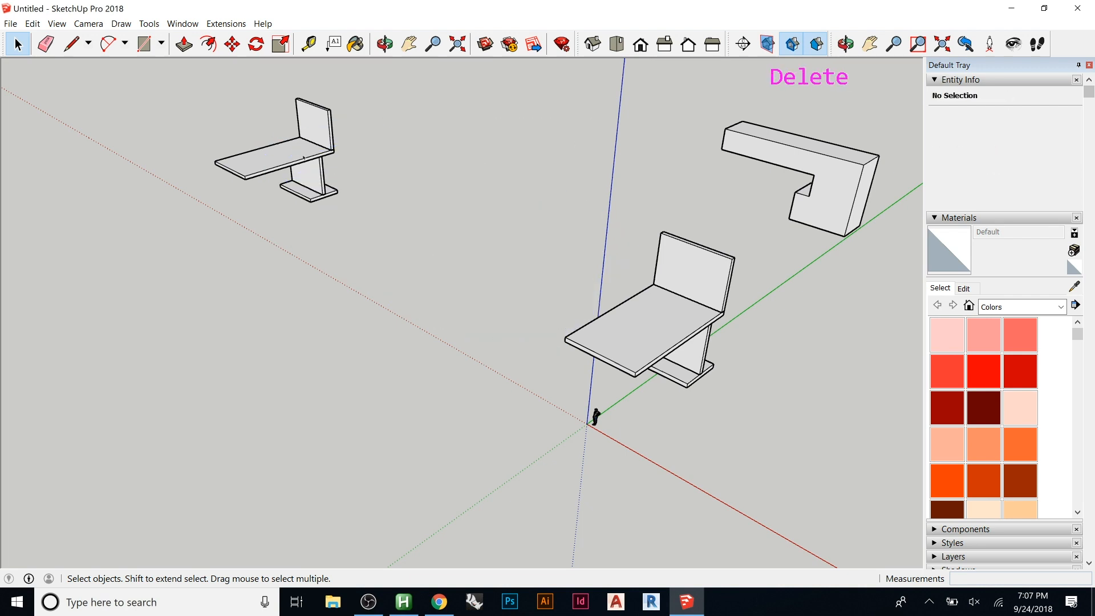
click(304, 158)
key(Delete)
- Copy the original slab-and-wall group 150' along the red axis
click(665, 322)
key(m)
click(723, 312)
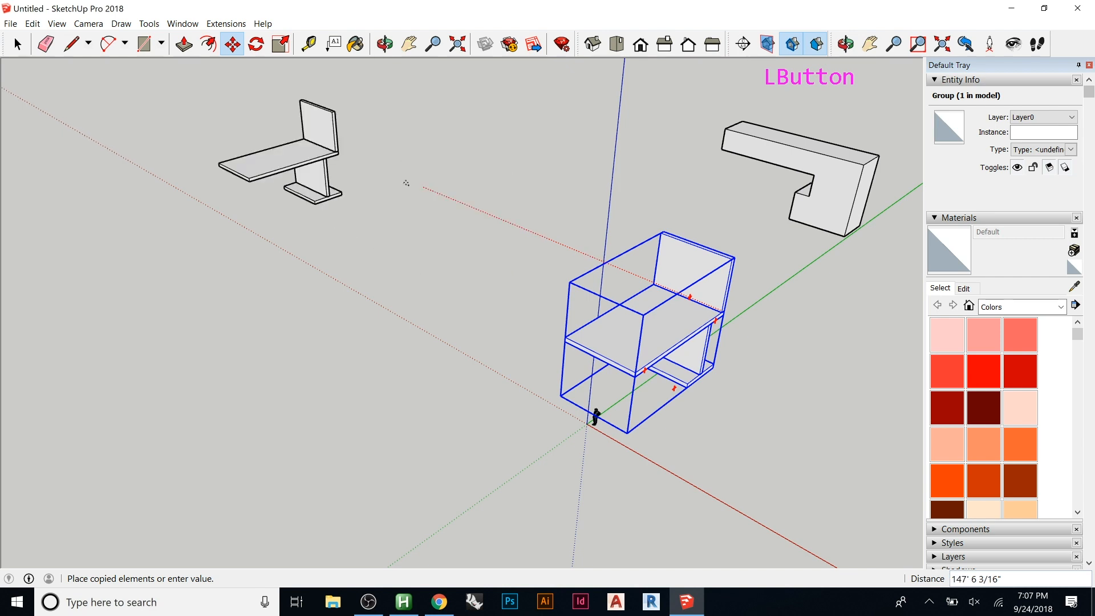
text(150')
key(Return)
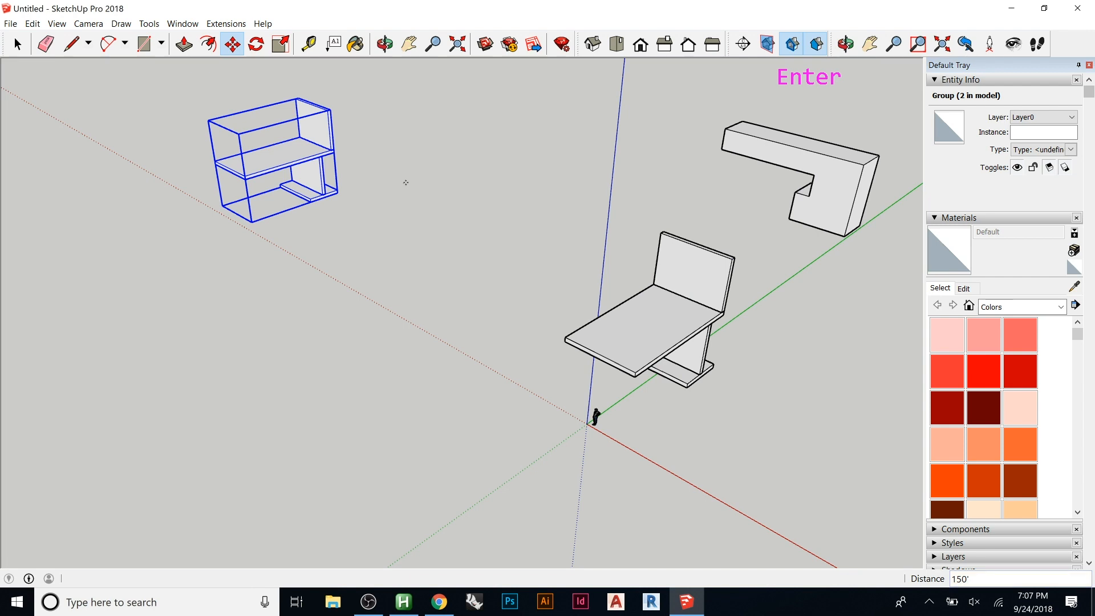
- Divide the distance between the original and its copy into /3, and change the division to /5
text(/3)
key(Return)
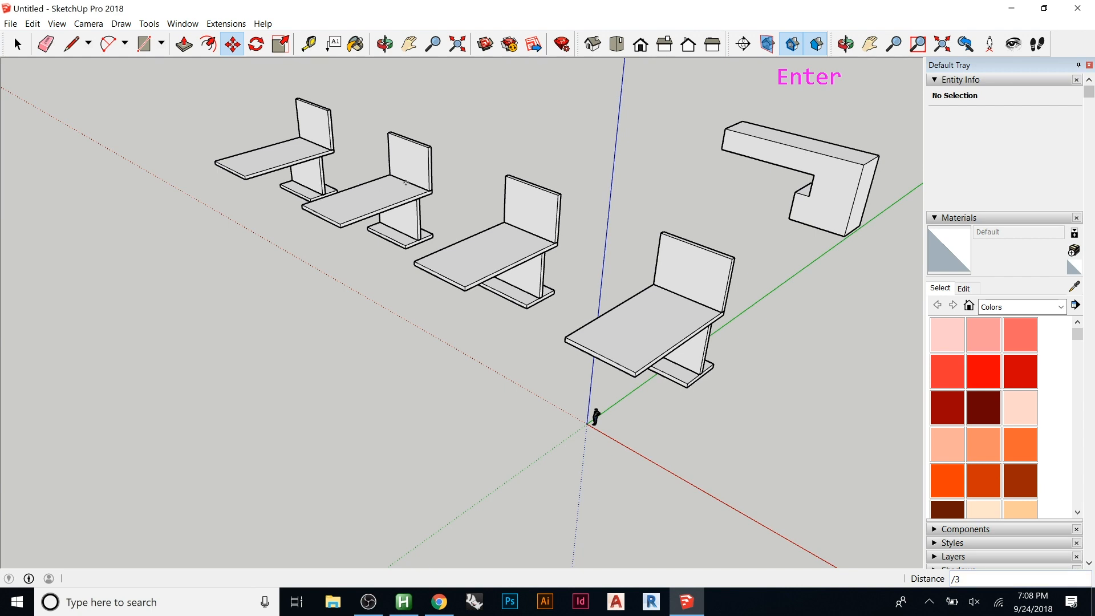
text(/5)
key(Return)
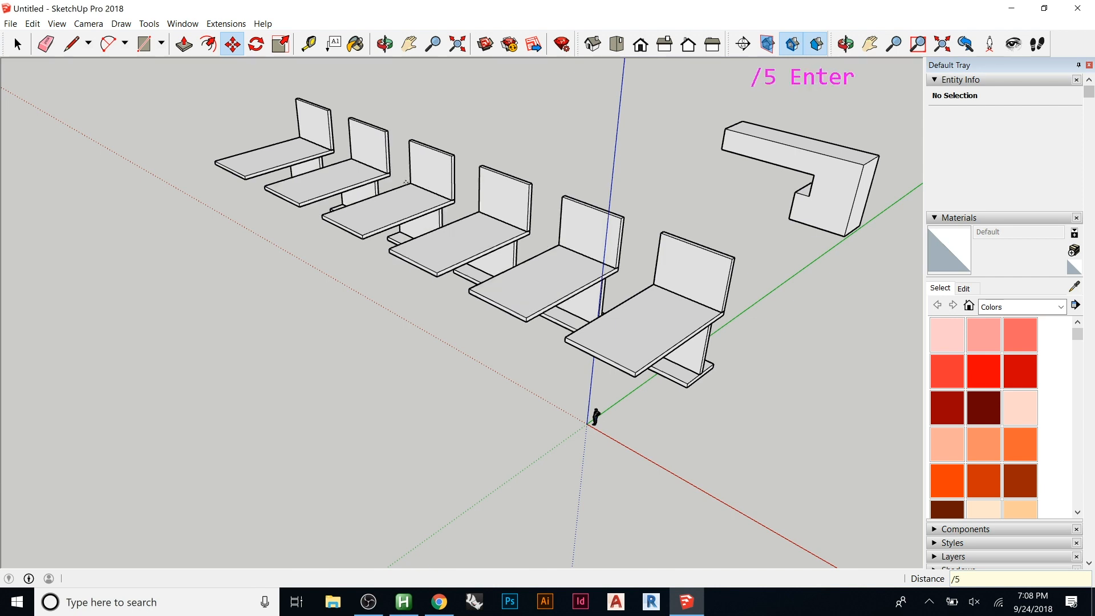
- Reduce the array's division to /2 and set its overall distance to 100'
text(/2)
key(Return)
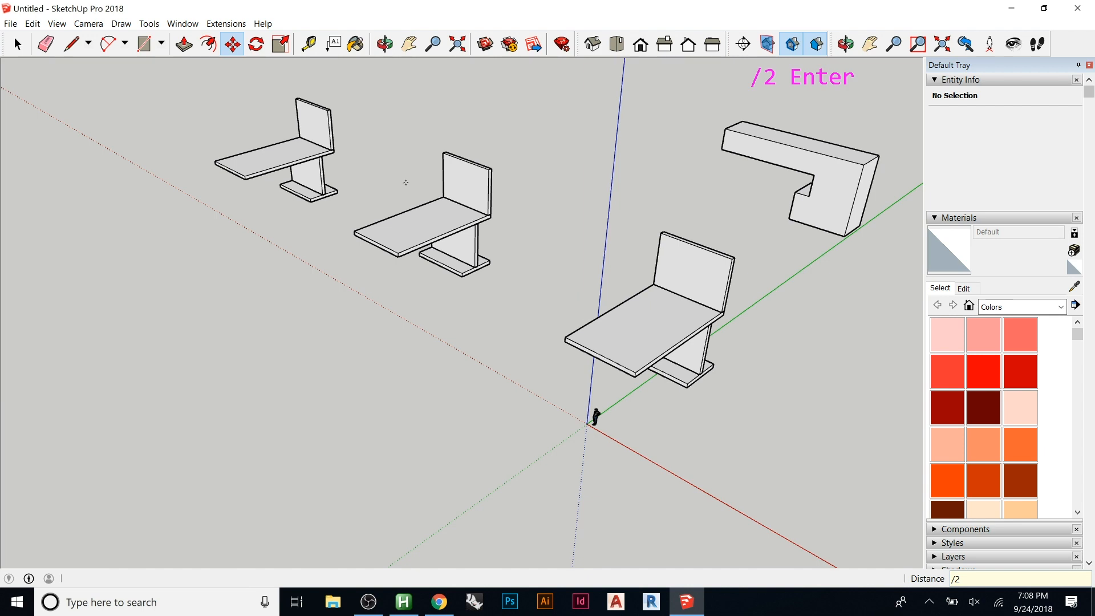
text(100')
key(Return)
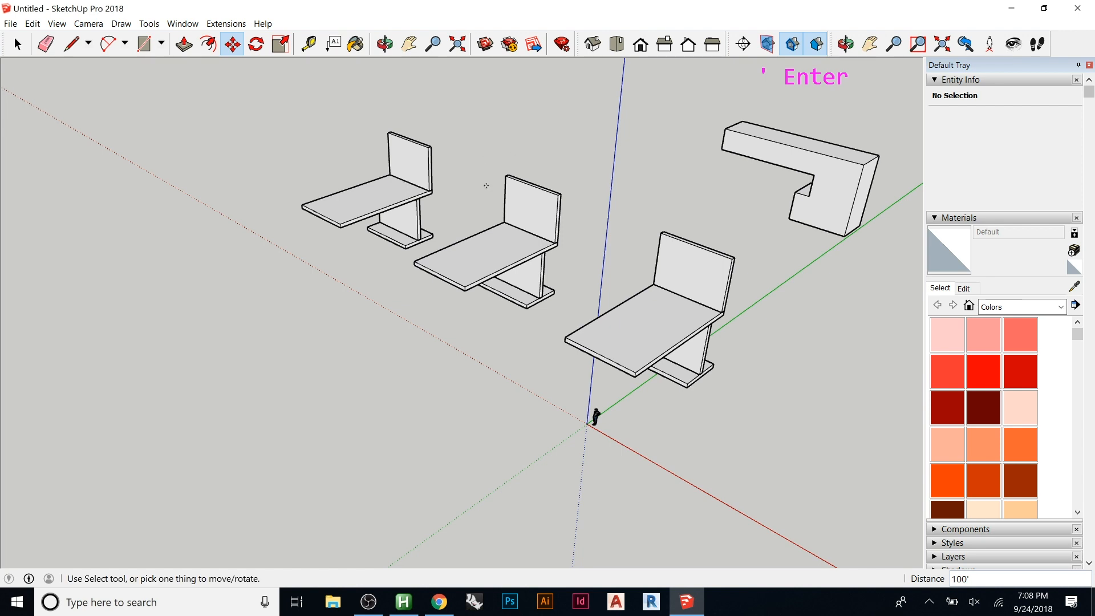
- Copy the slab-and-wall group nearest the origin 80' along the green axis
key(space)
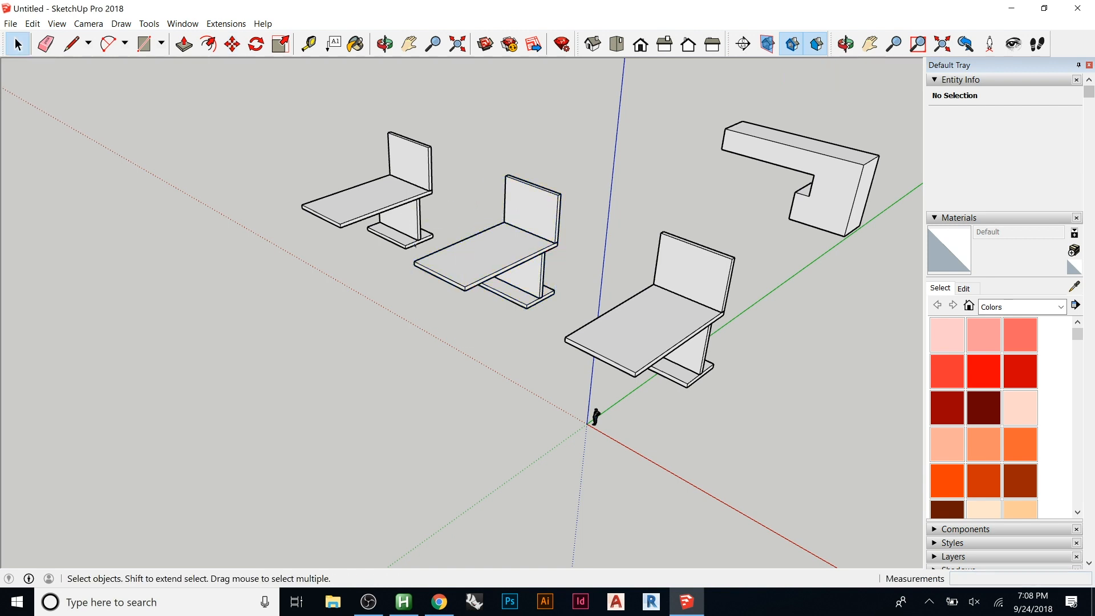
scroll(844, 182, down, 4)
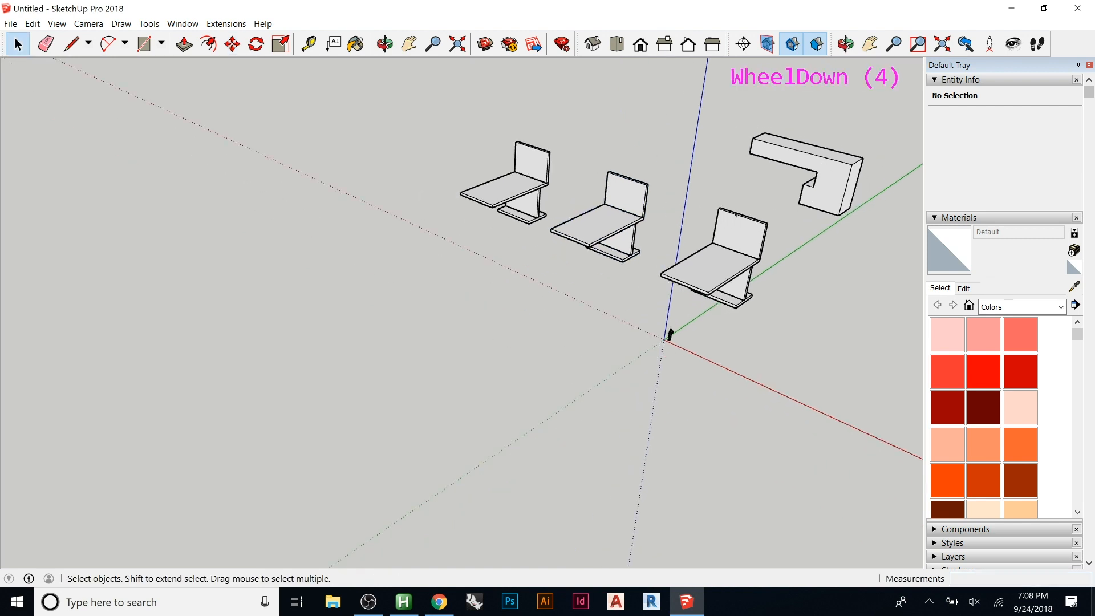
click(734, 240)
key(m)
ctrl+click(735, 240)
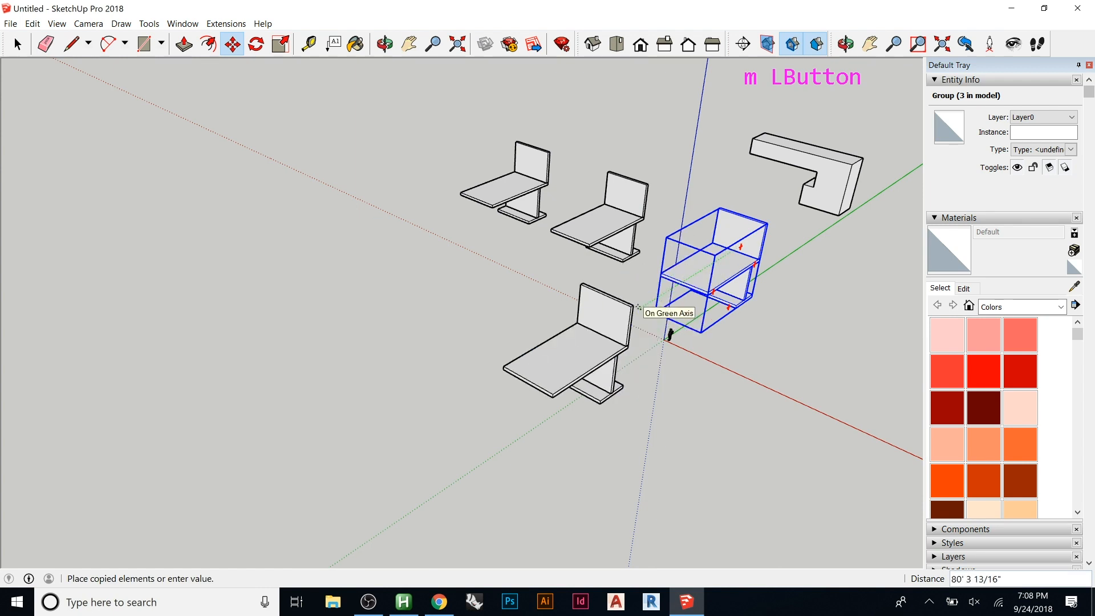
text(80')
key(Return)
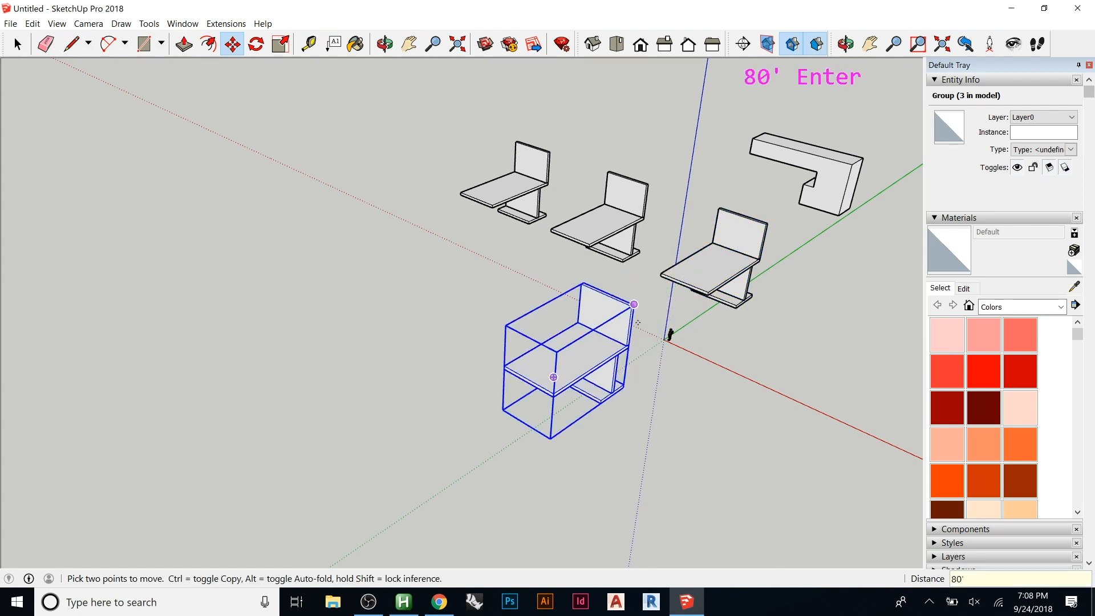
- Convert the new copy of the slab-and-wall group into a component, keeping the default definition Component#1
middle_drag(625, 314, 495, 305)
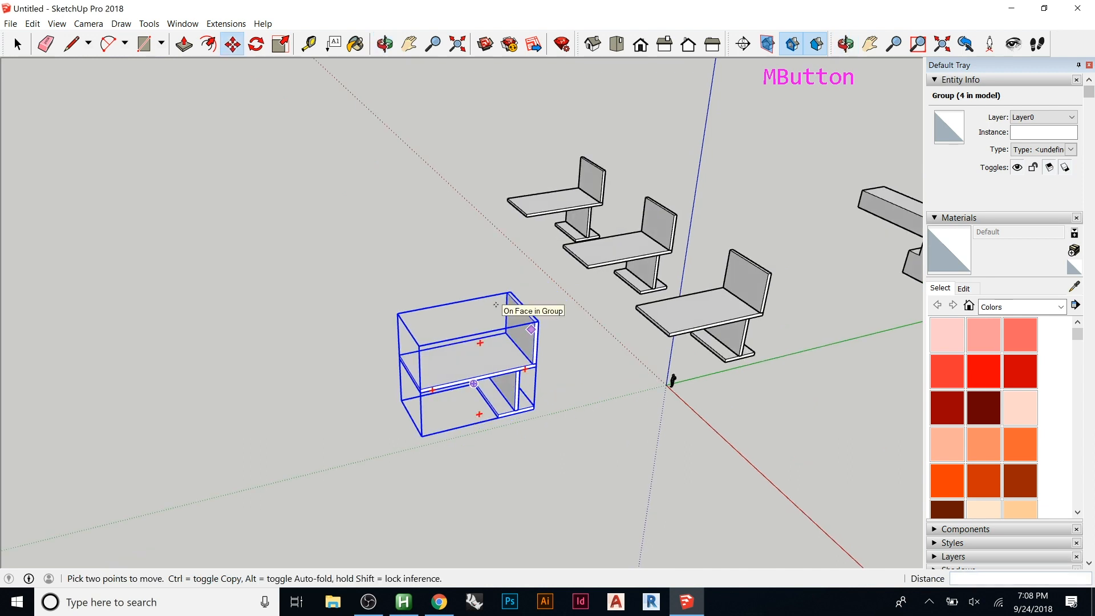
middle_drag(496, 305, 296, 460)
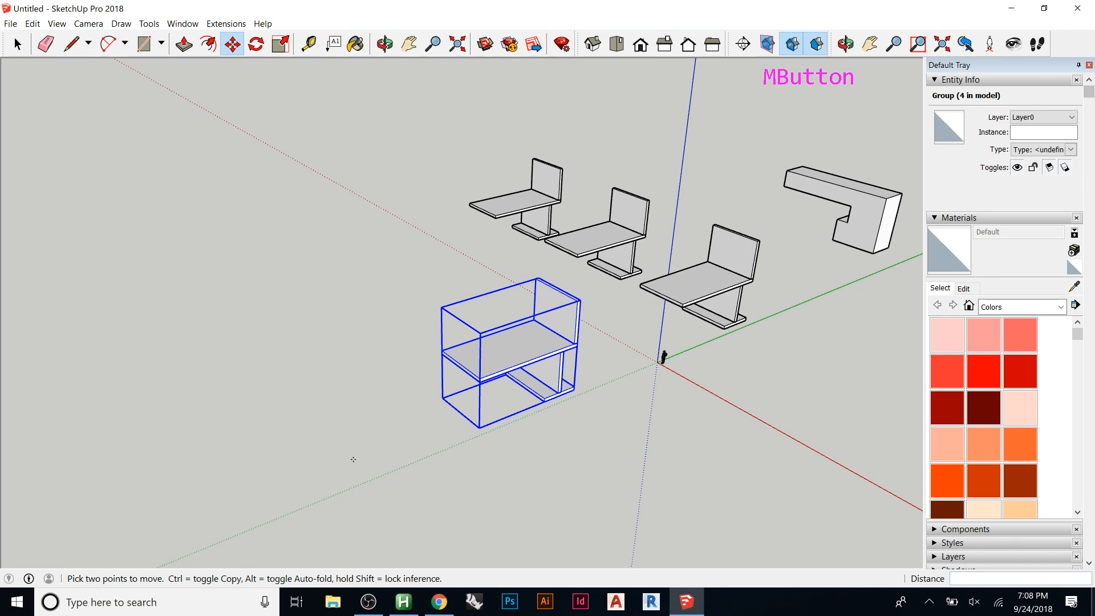
middle_drag(577, 383, 616, 371)
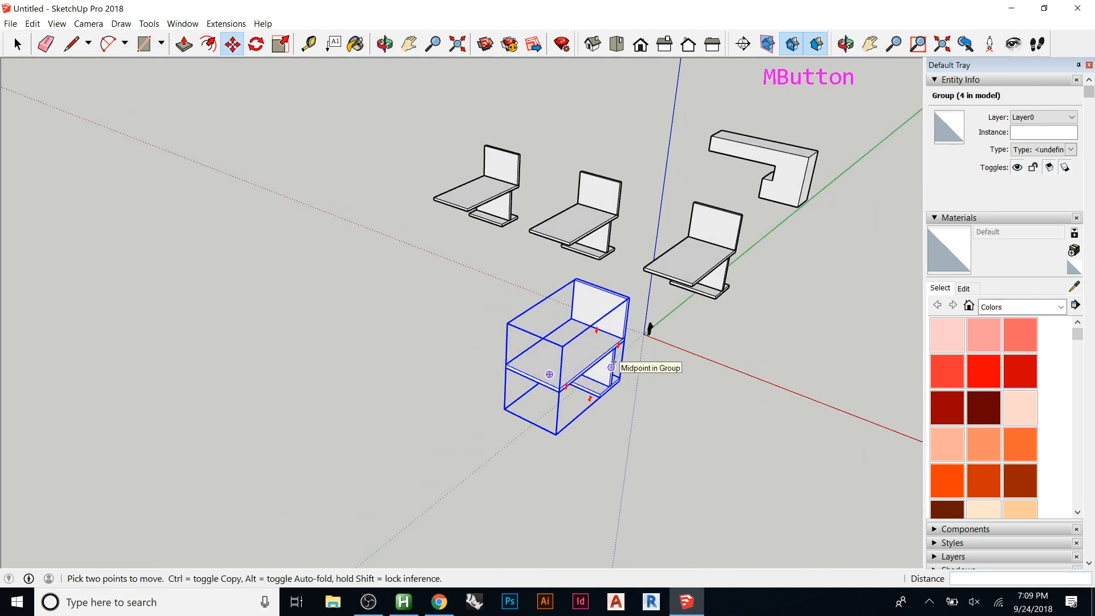
middle_drag(620, 343, 573, 327)
key(space)
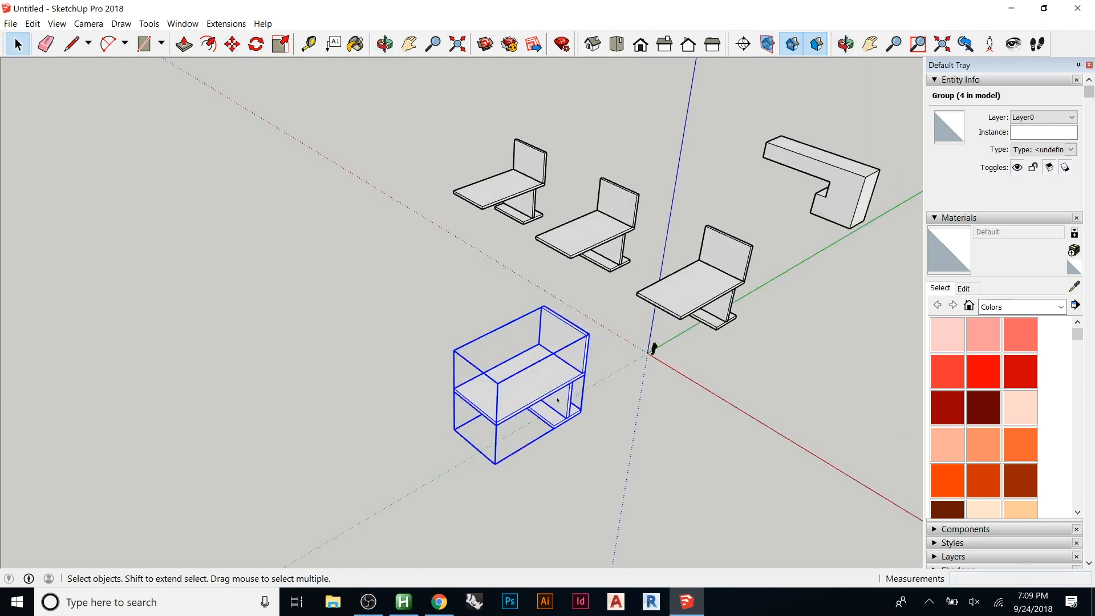
right_click(536, 374)
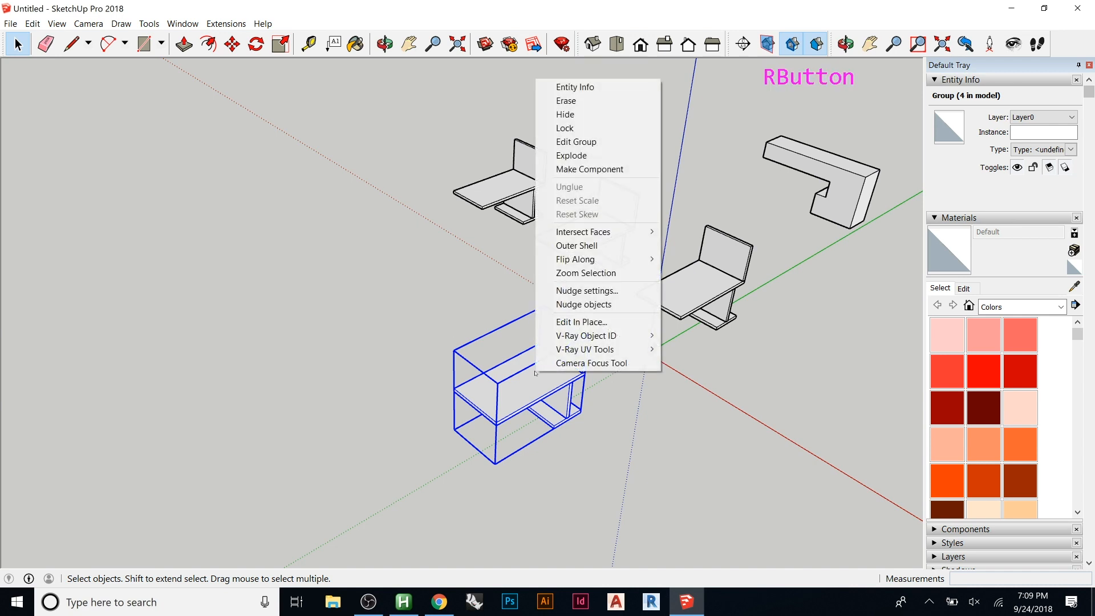
click(614, 169)
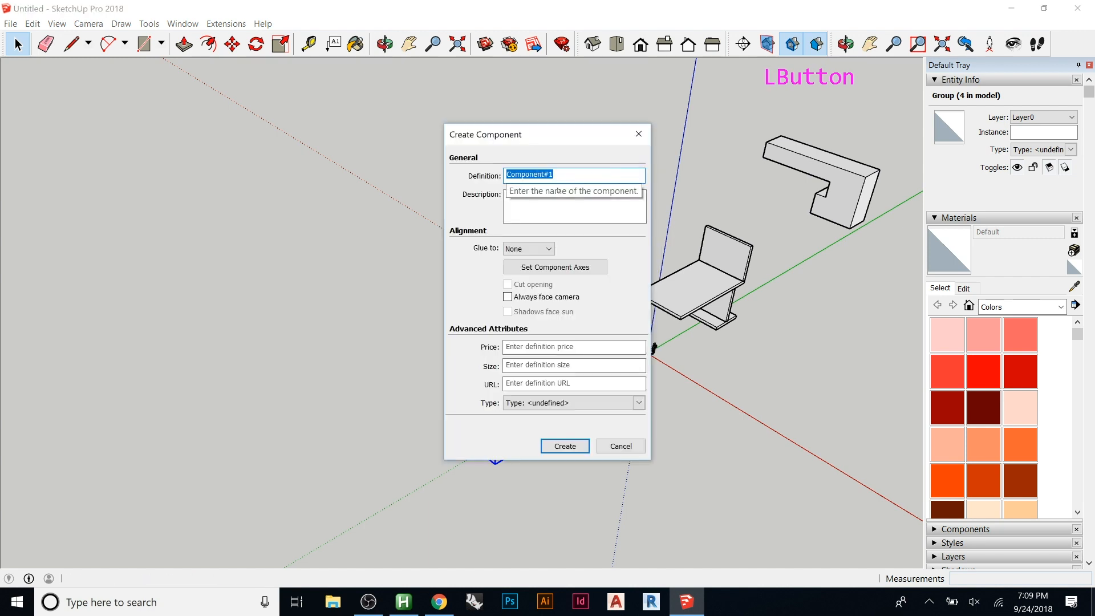
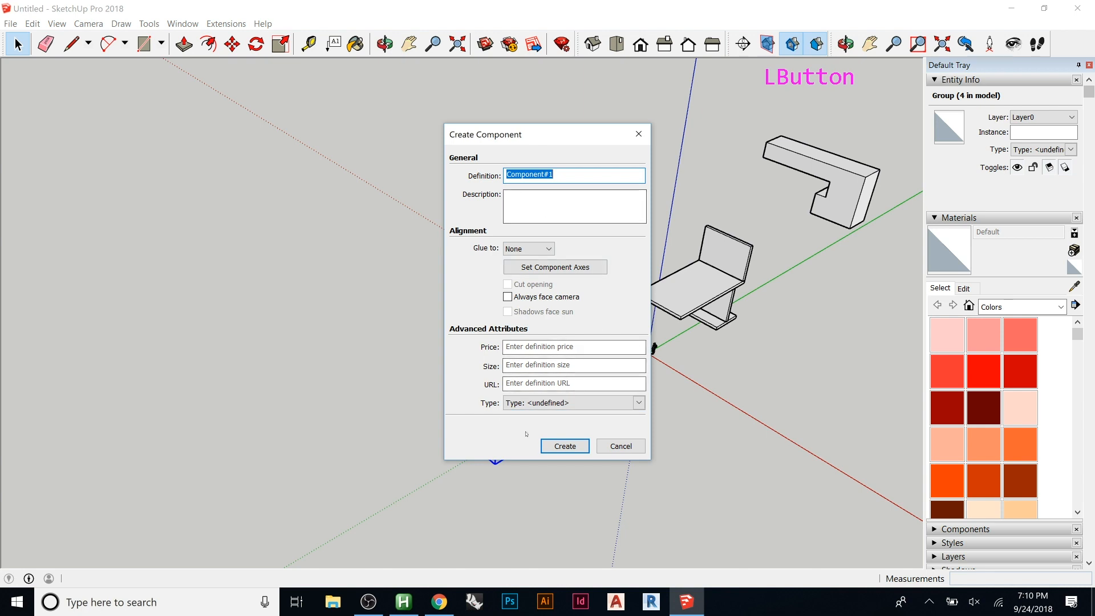
click(570, 447)
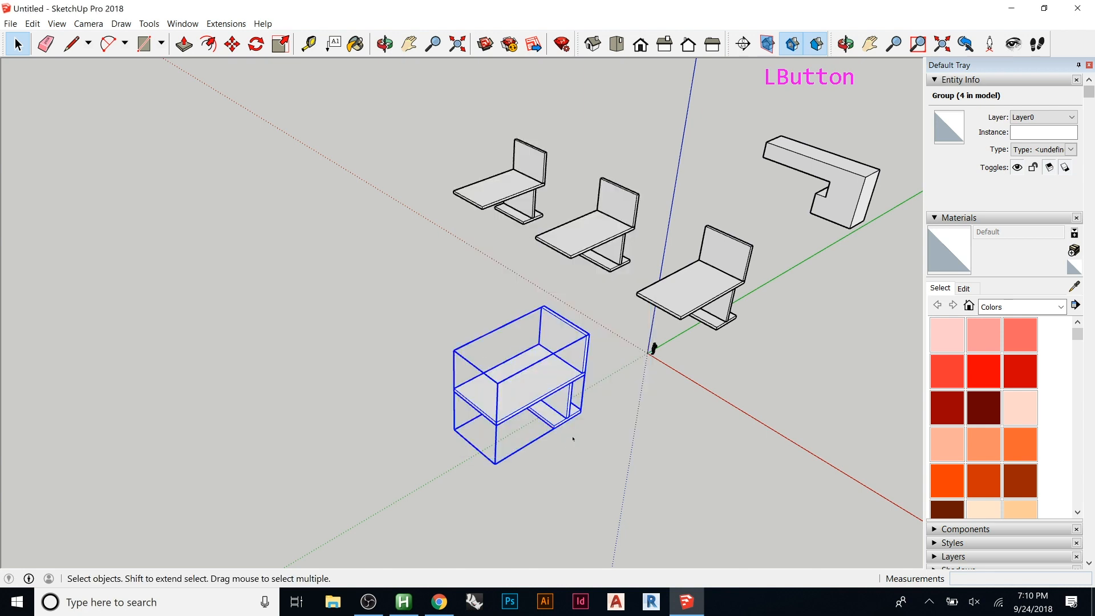
- Copy the component along the red axis at the same spacing as the row of groups and multiply the copies by 2x
key(m)
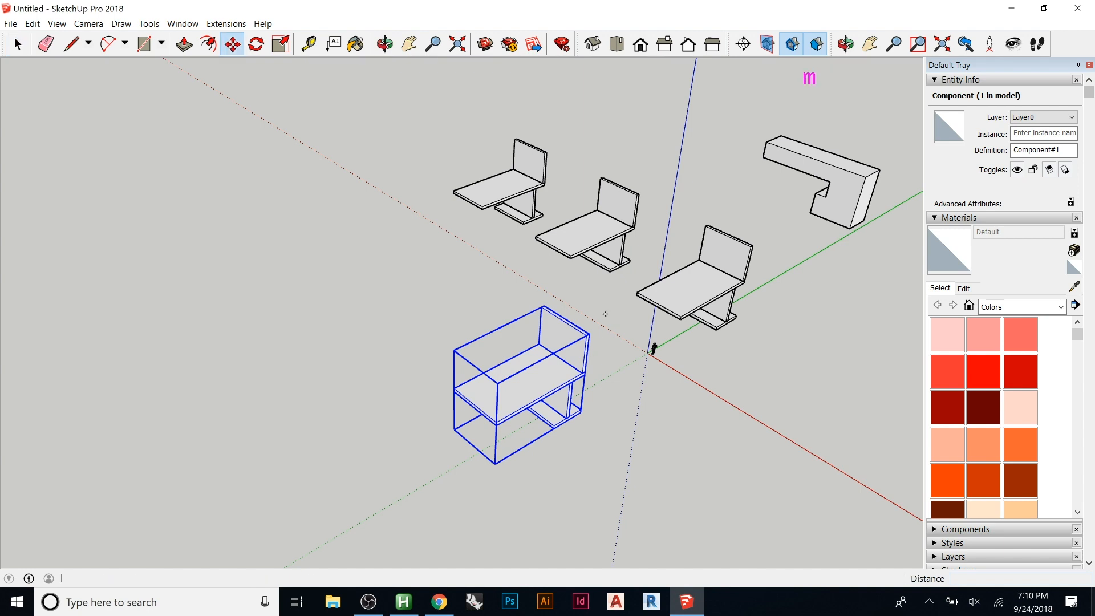
key(ctrl)
click(658, 304)
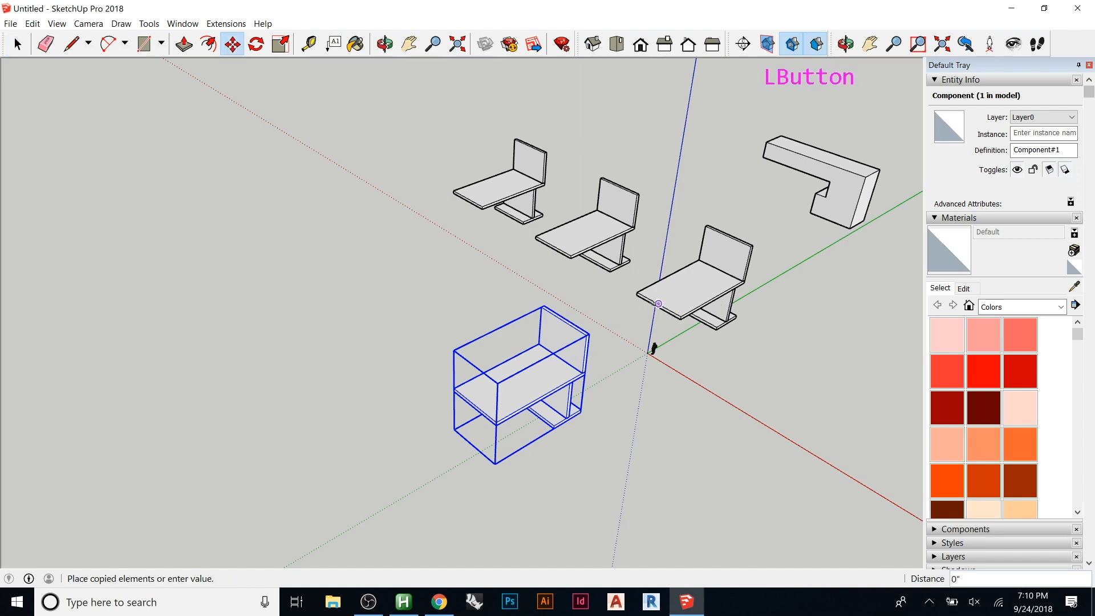
click(554, 246)
text(2x)
key(Return)
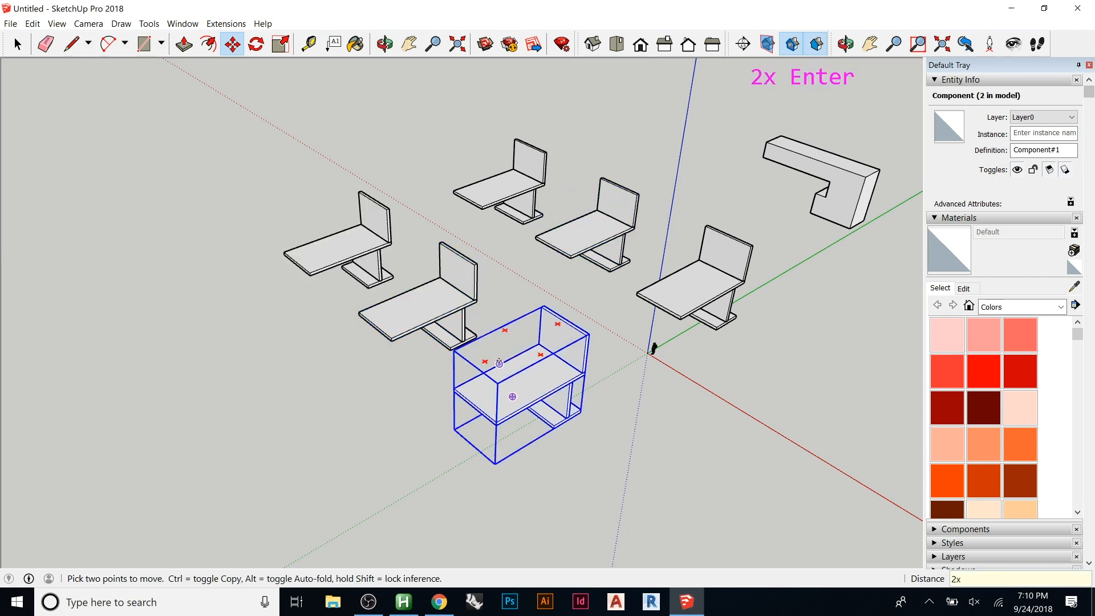
key(space)
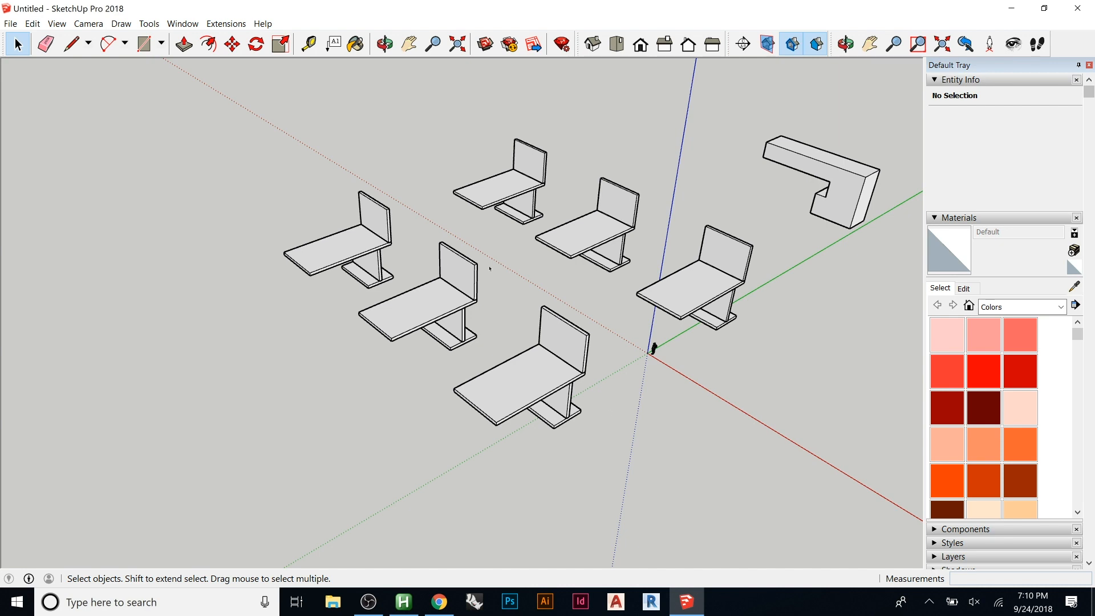
- Try placing the 3D text "group" beside the row of groups and enlarging it with a scale factor of 21
scroll(344, 277, down, 3)
middle_drag(345, 276, 331, 187)
click(149, 23)
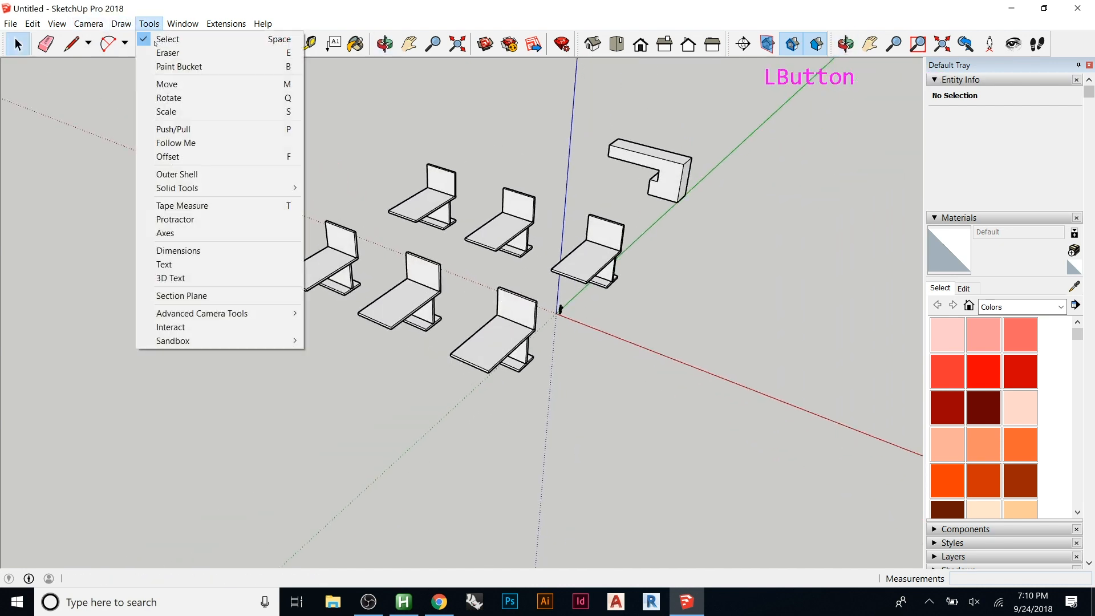
click(171, 278)
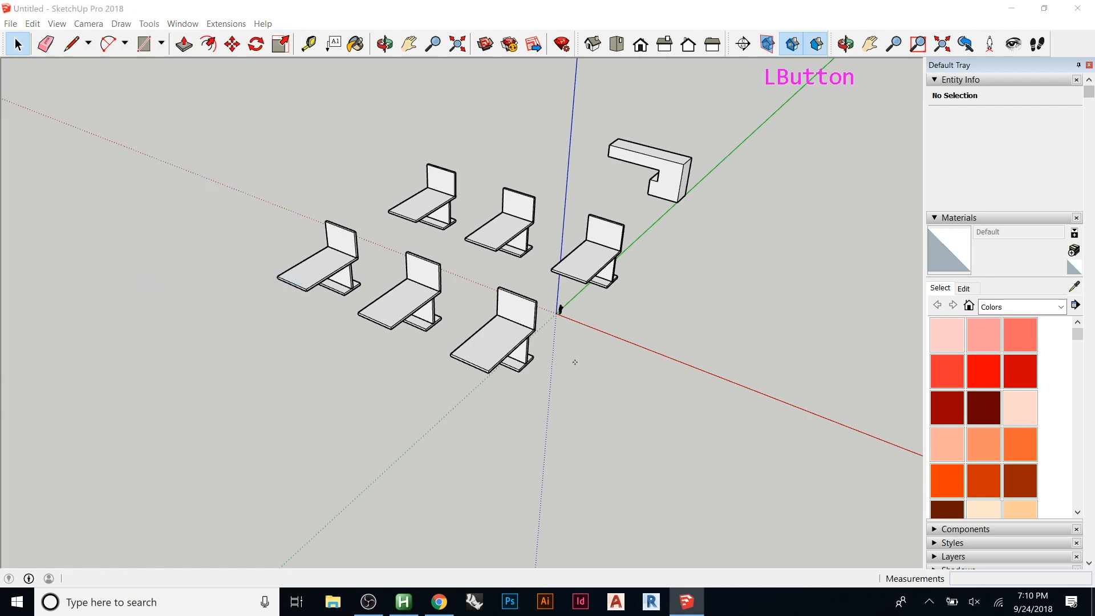
text(group)
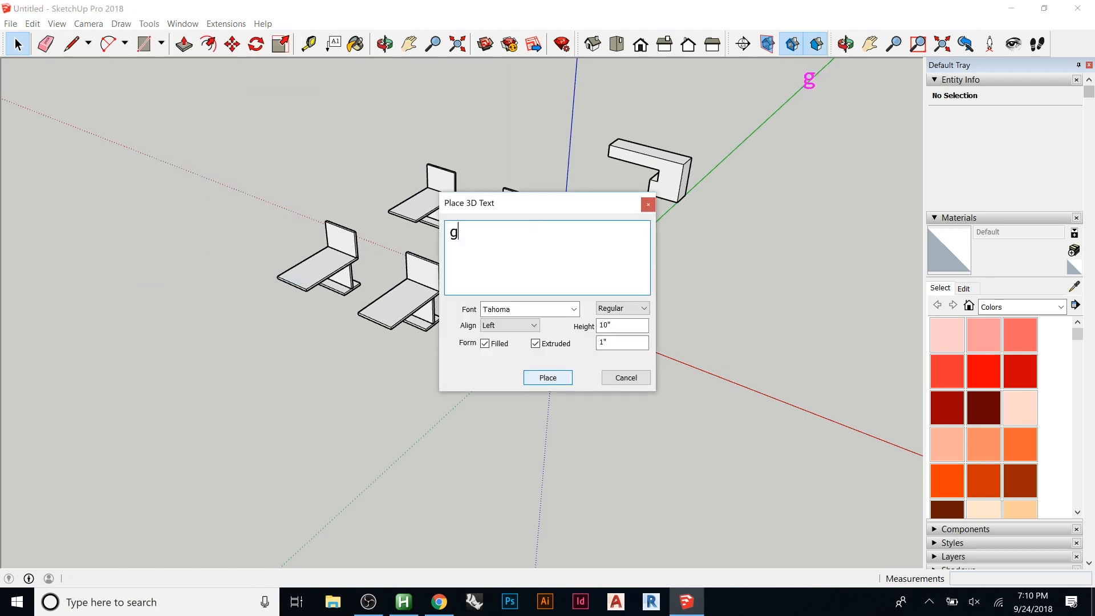
click(547, 378)
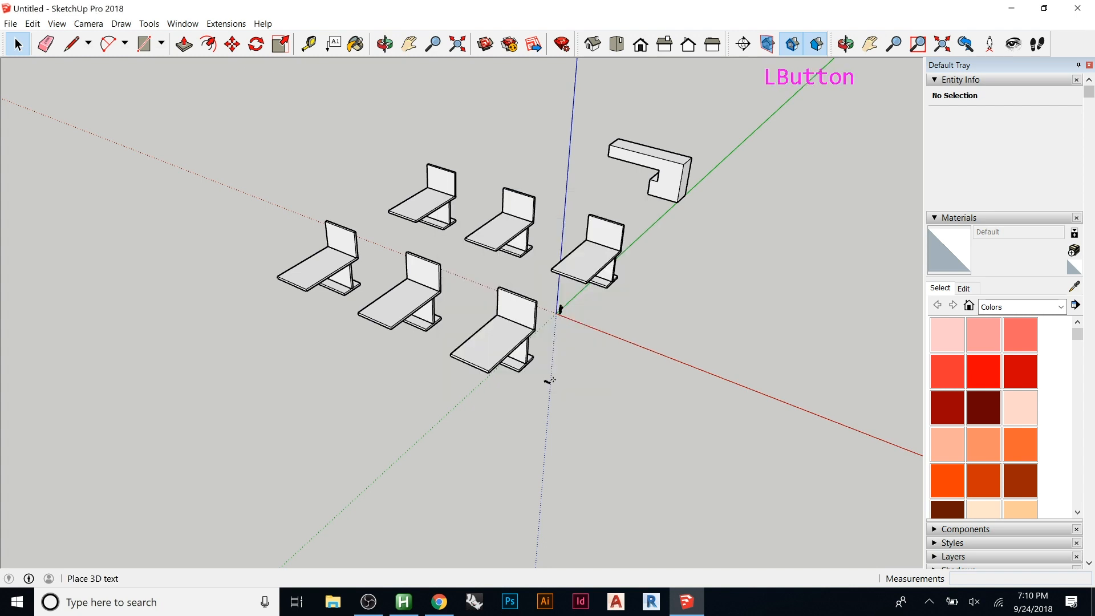
click(636, 300)
drag(638, 300, 756, 328)
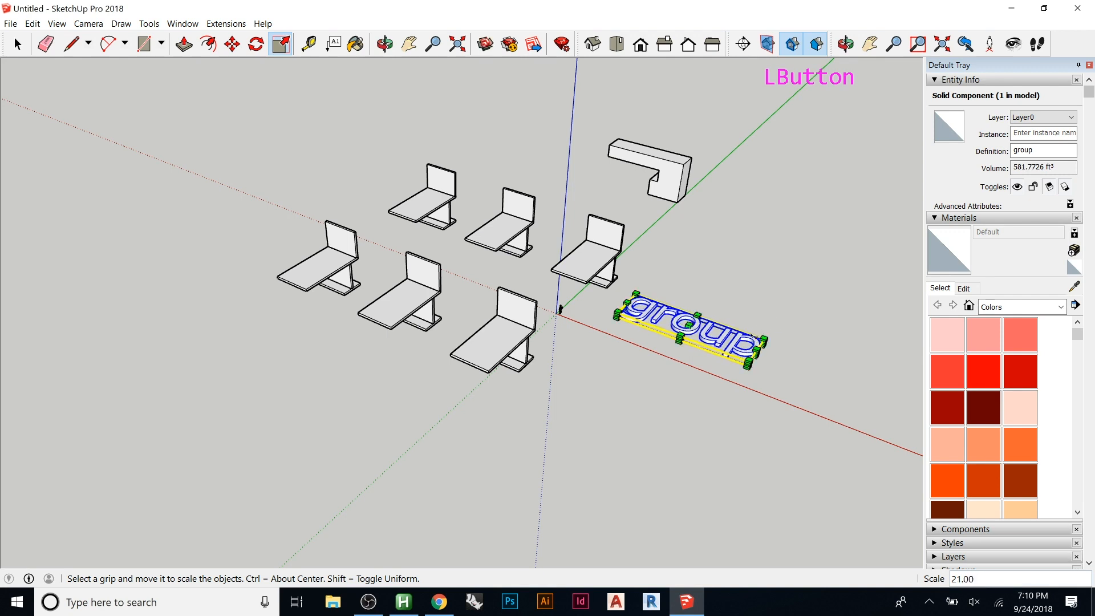
key(Delete)
- Place the 3D text "group" with a height of 10' beside the row of groups
click(182, 23)
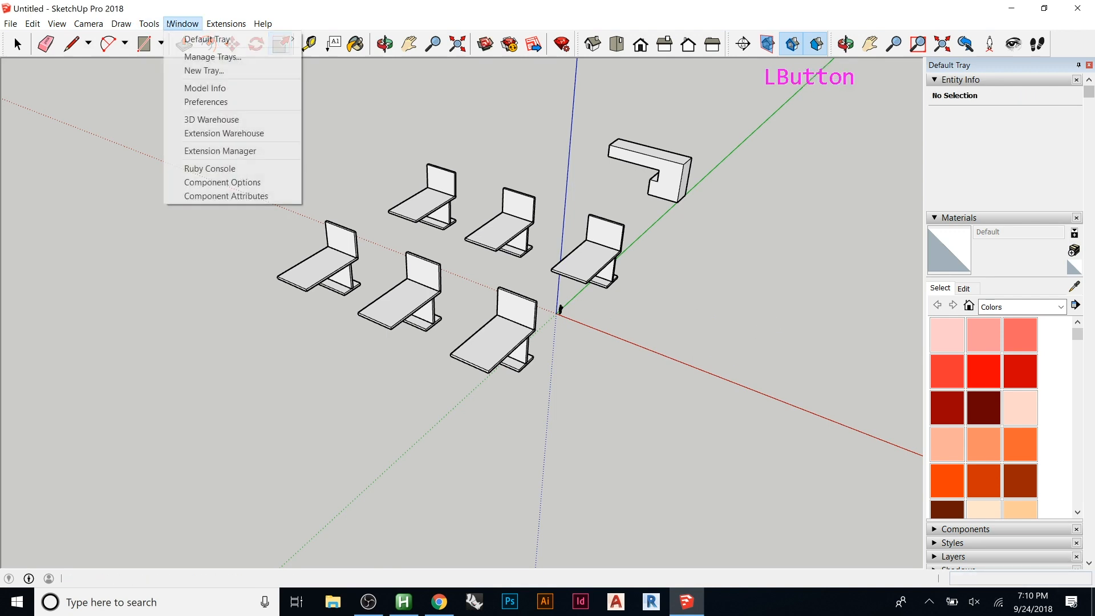
mouse_move(149, 23)
click(172, 278)
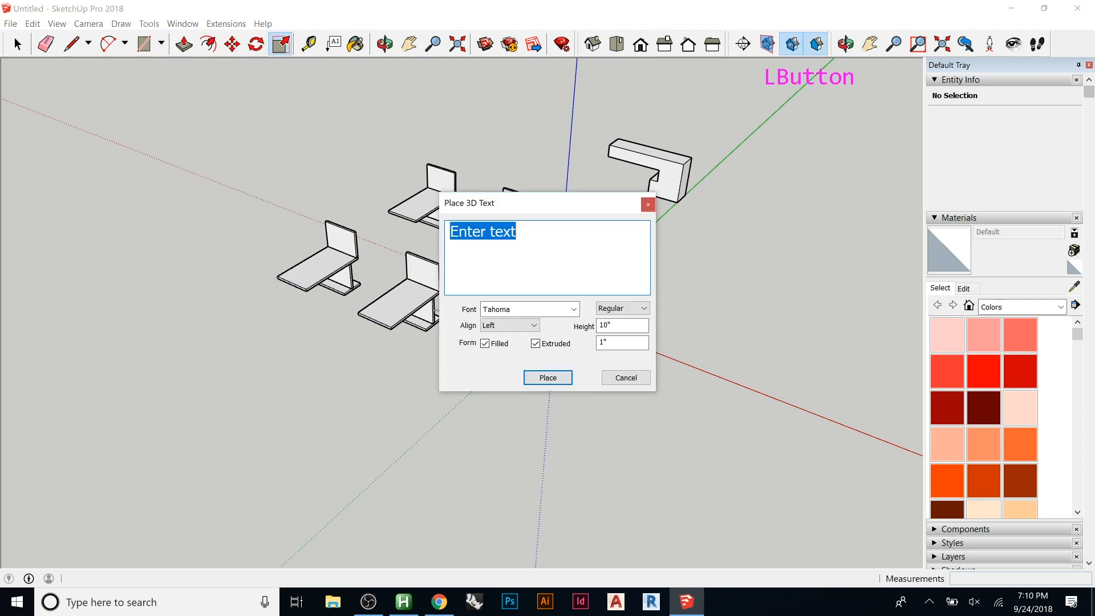
text(group)
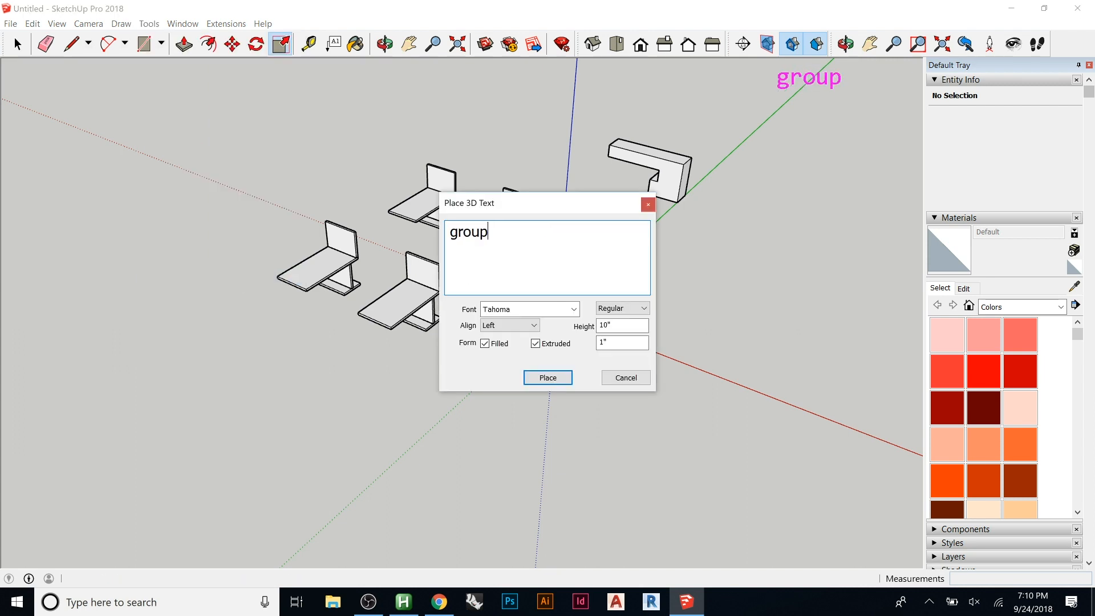
click(621, 325)
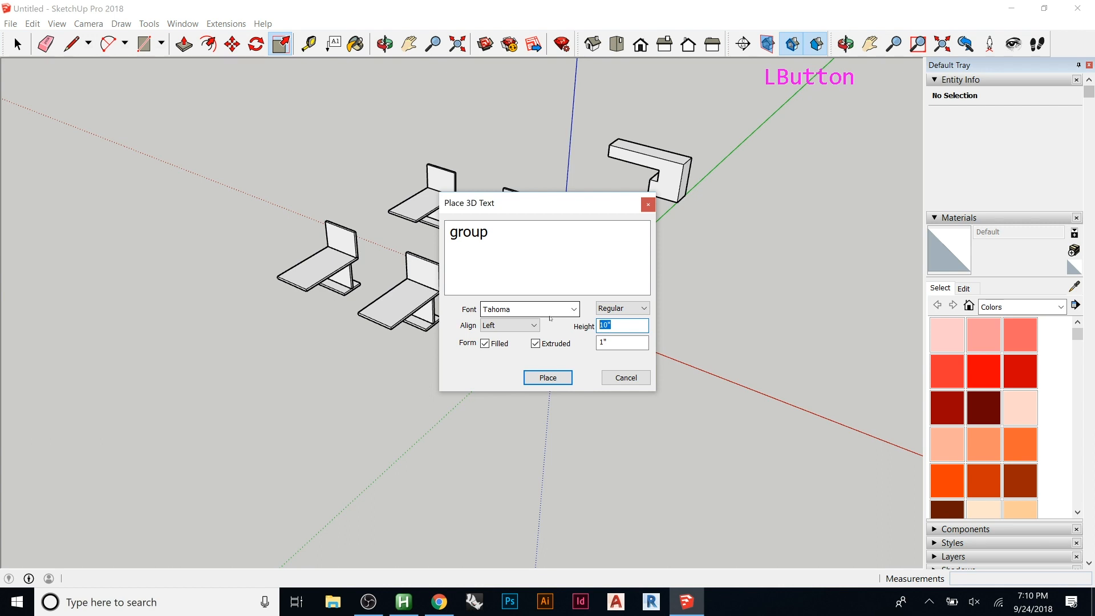
text(10)
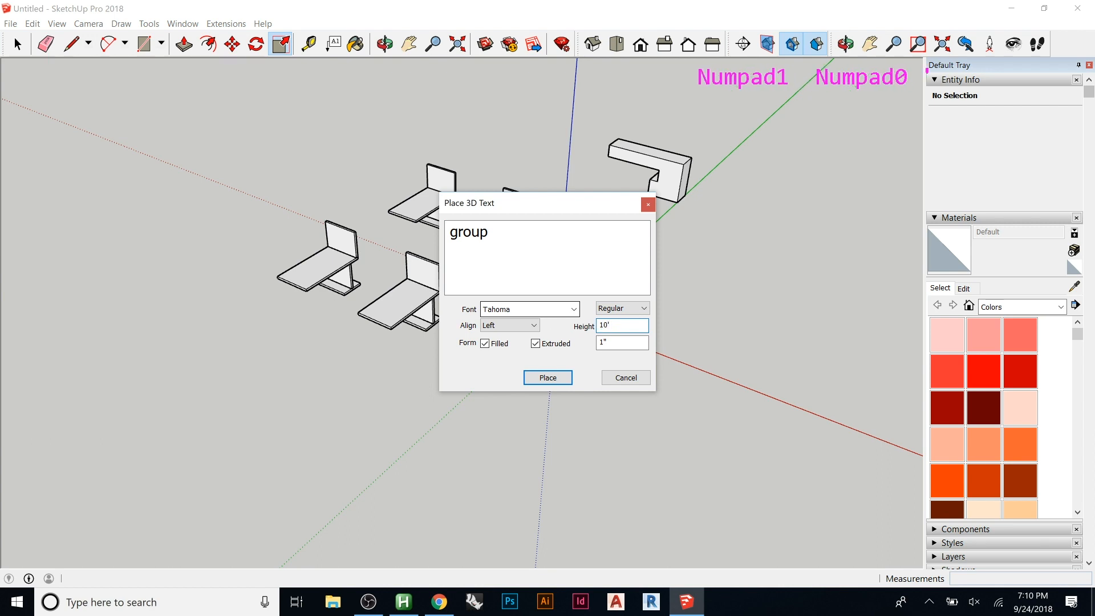
click(547, 378)
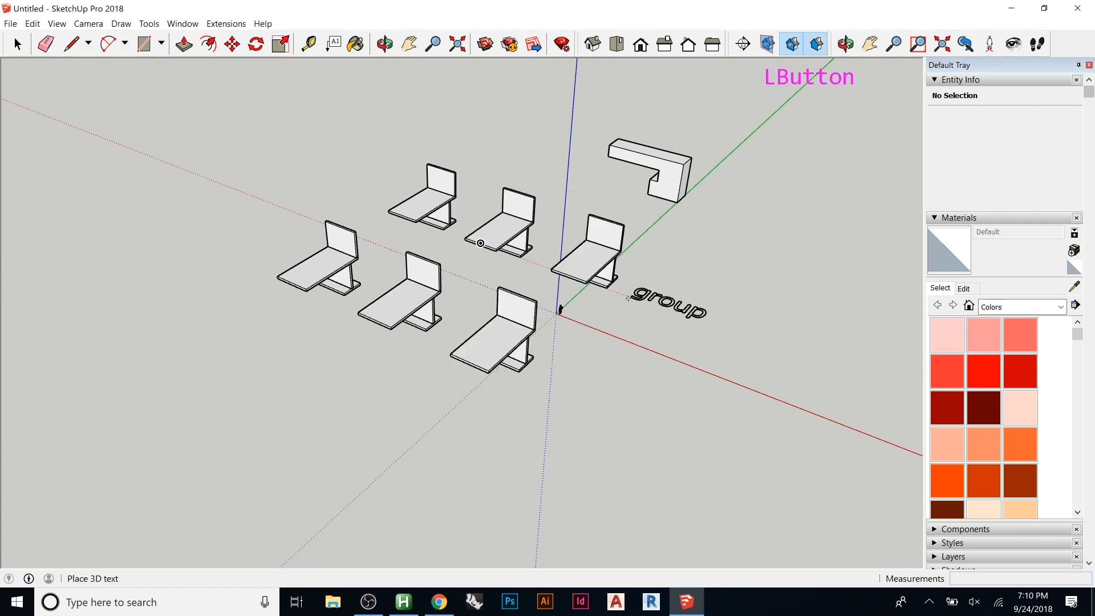
click(629, 297)
- Place the 3D text "component" with a height of 10' in front of the row of components
click(191, 24)
mouse_move(149, 23)
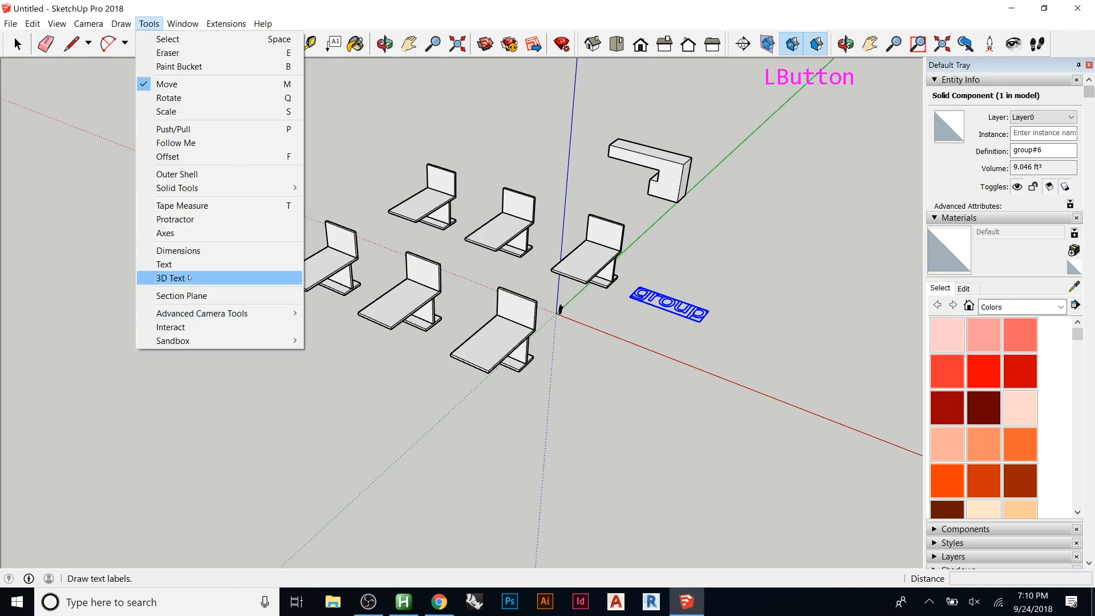
click(171, 278)
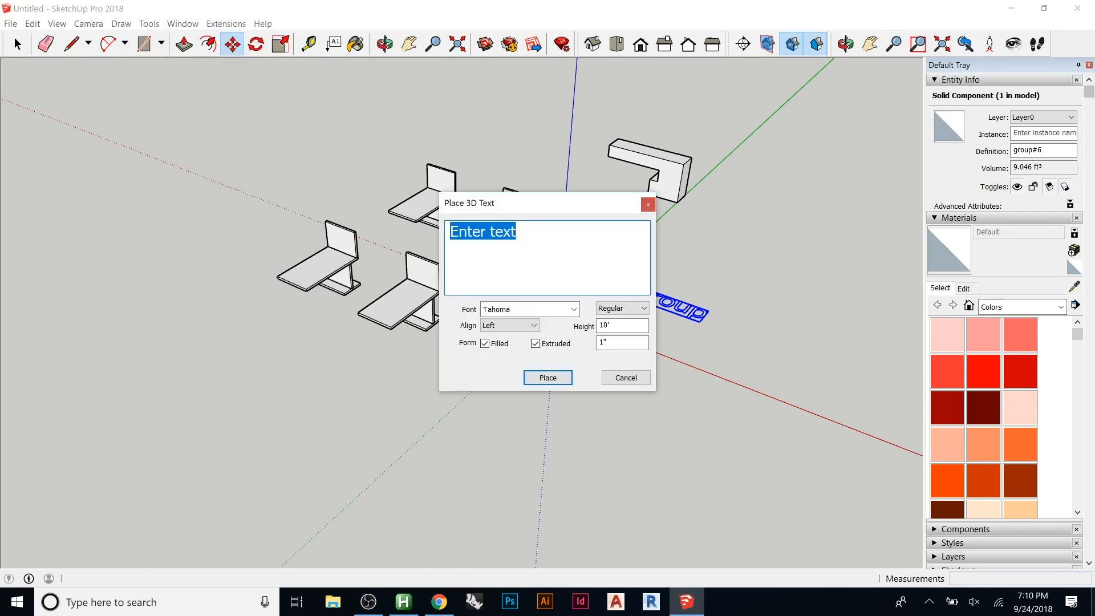
text(component)
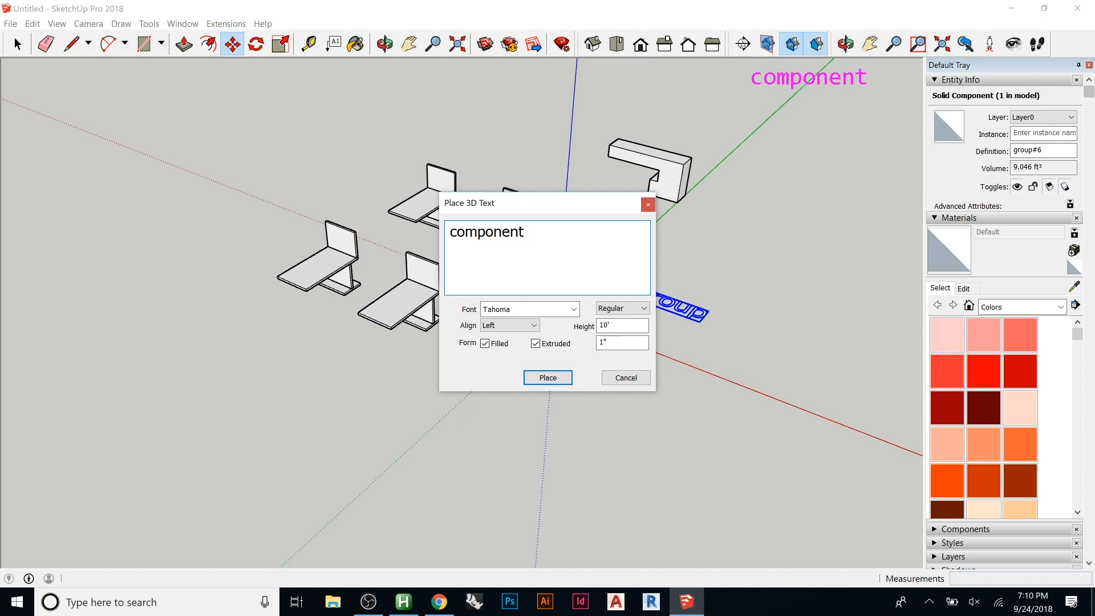
click(534, 374)
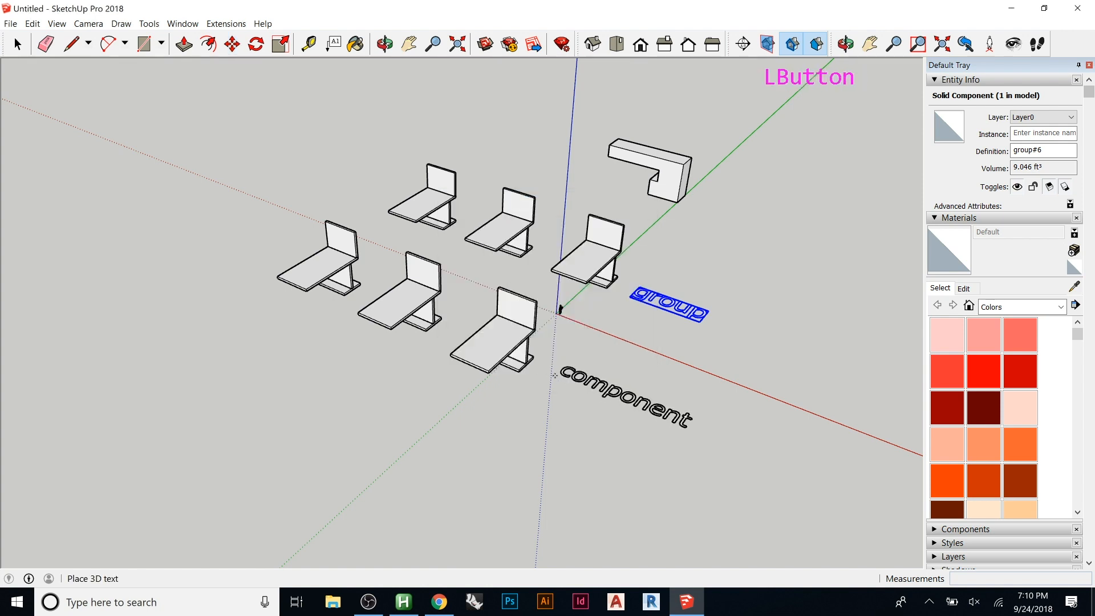
click(556, 383)
key(space)
- Move the "component" text along the blue axis to the level of the nearest component's base
click(552, 398)
mouse_move(546, 360)
middle_down()
mouse_move(361, 217)
mouse_move(211, 139)
mouse_move(536, 311)
mouse_move(561, 359)
middle_up()
click(570, 369)
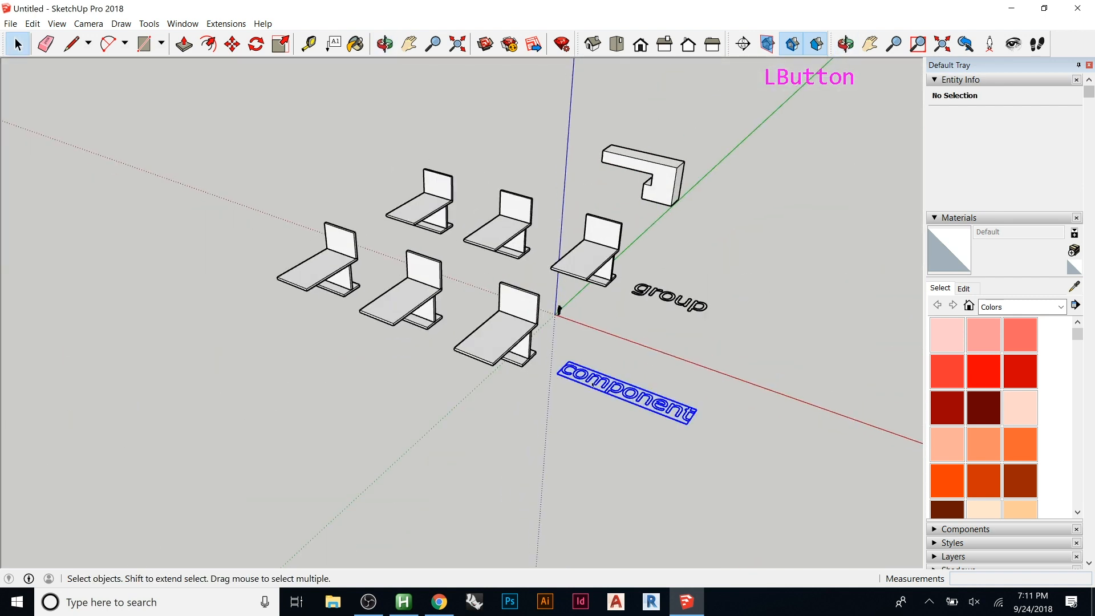
key(m)
click(567, 363)
key(Up)
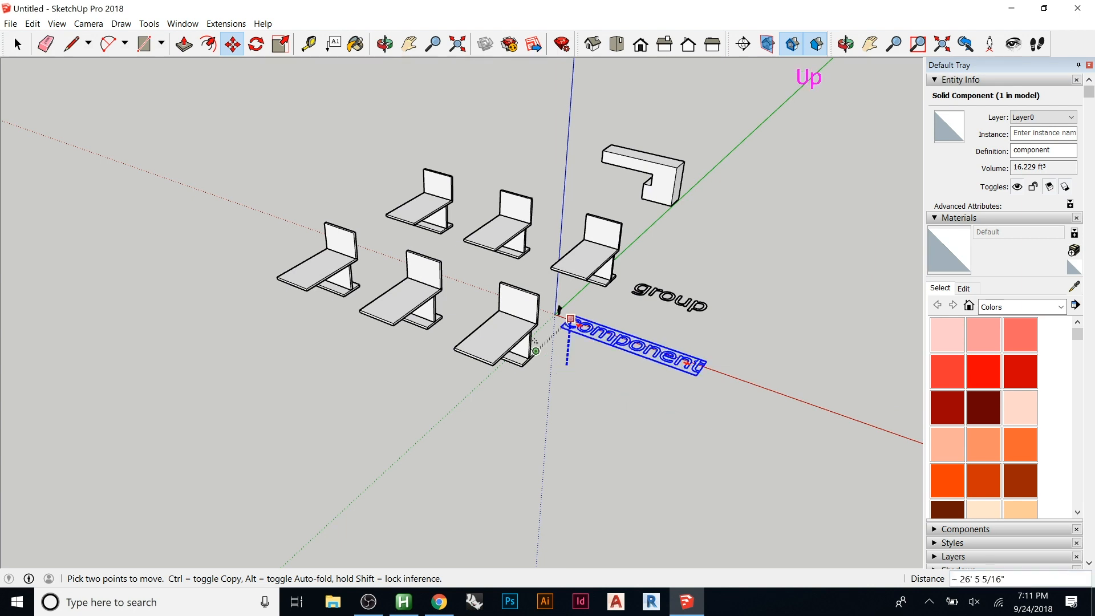
click(524, 364)
- Move the "component" text next to the base of the nearest component so it labels that row
click(574, 332)
key(Escape)
click(564, 344)
click(522, 368)
click(521, 371)
click(557, 386)
key(space)
- Move the "group" text vertically and along the green axis so it sits in front of the row of groups
middle_drag(439, 260, 456, 274)
click(674, 306)
key(m)
click(689, 310)
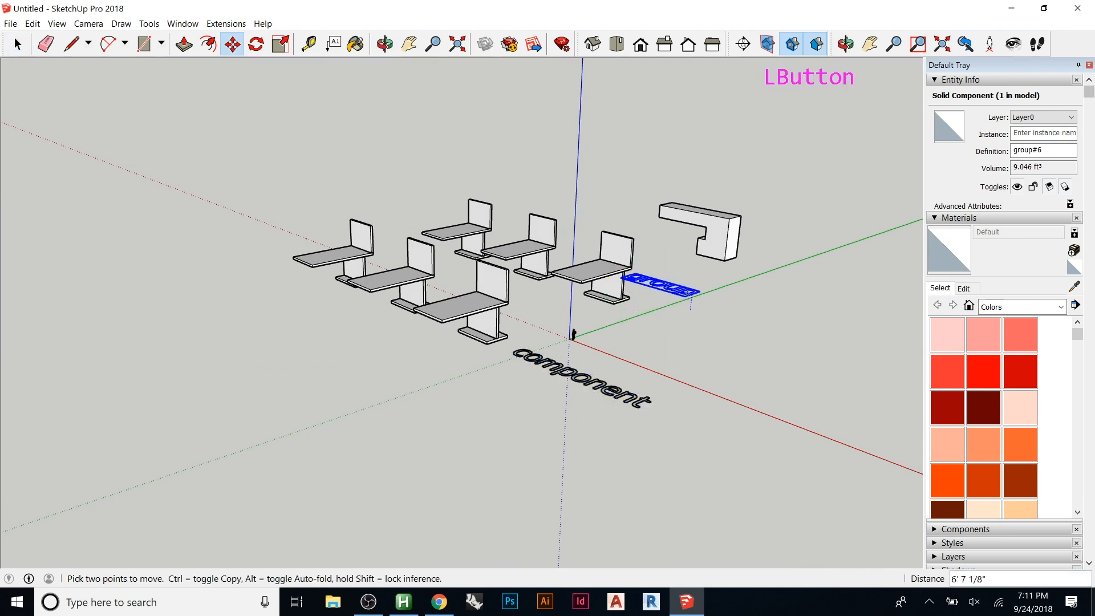
click(689, 333)
middle_drag(688, 333, 618, 399)
click(618, 400)
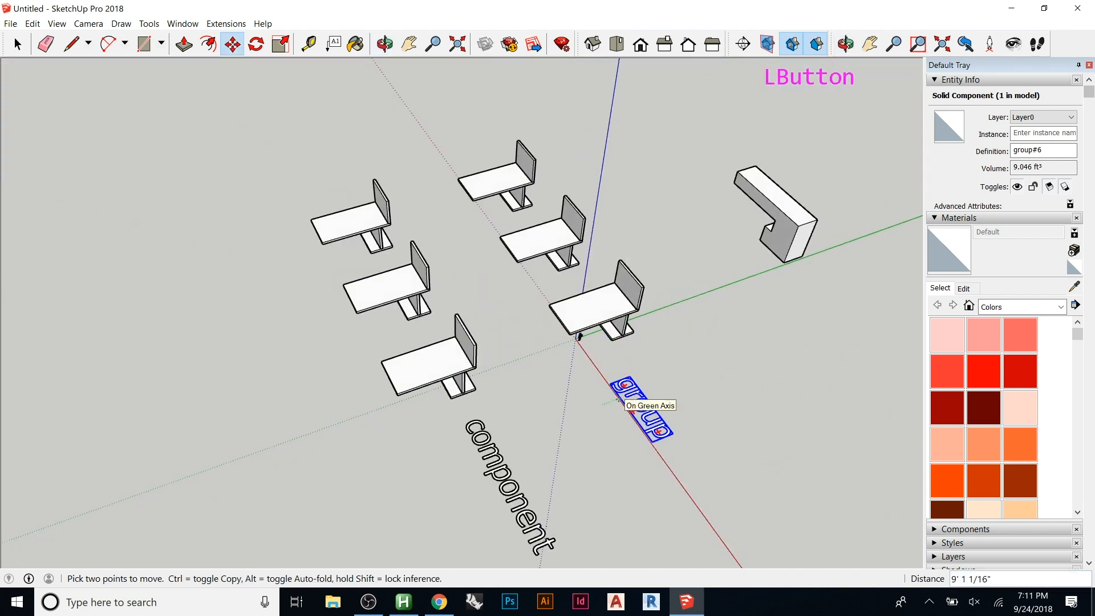
- Shift the "group" text further along the green axis so it lines up with the base of the nearest group
key(ctrl)
key(Right)
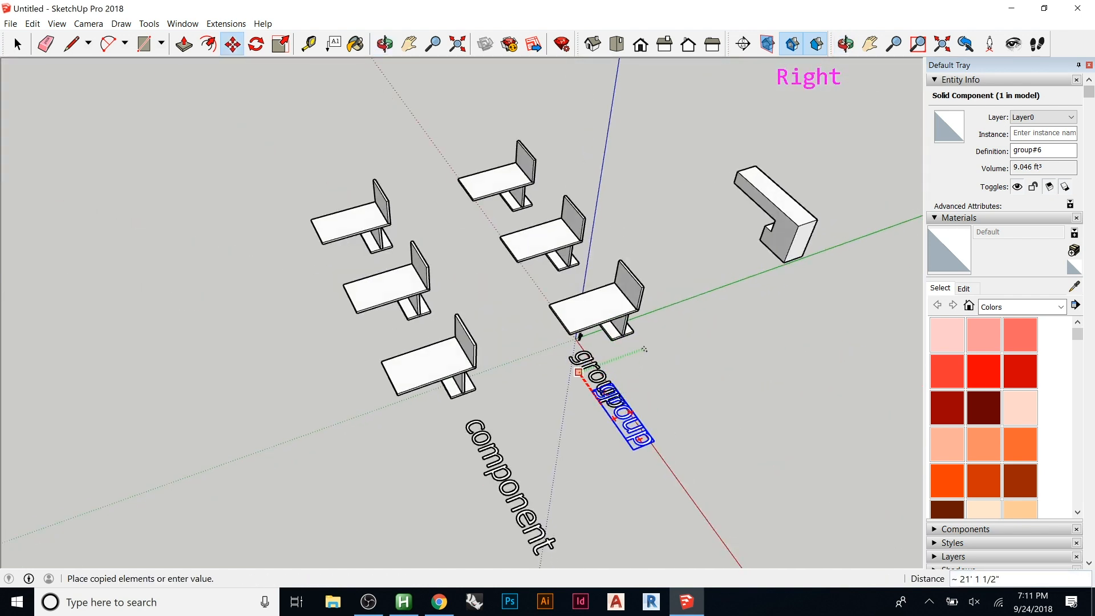
key(ctrl)
key(Left)
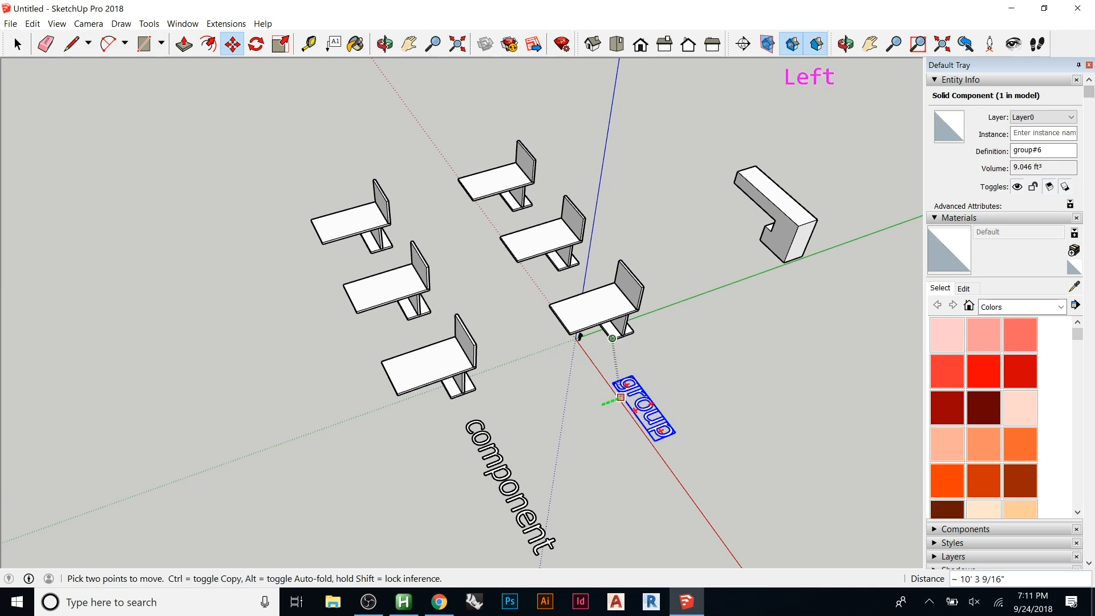
click(620, 396)
middle_drag(620, 397, 728, 357)
key(Escape)
key(Escape)
- Inside the nearest group, copy the upright back panel along the green axis to the opposite end of the tabletop
click(552, 250)
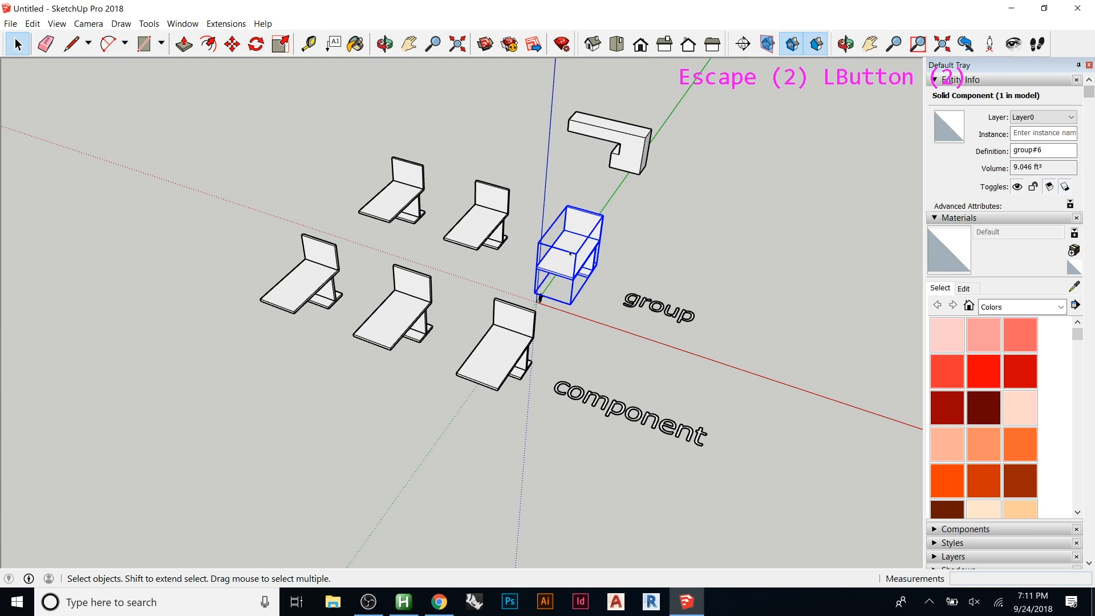
double_click(552, 250)
click(573, 275)
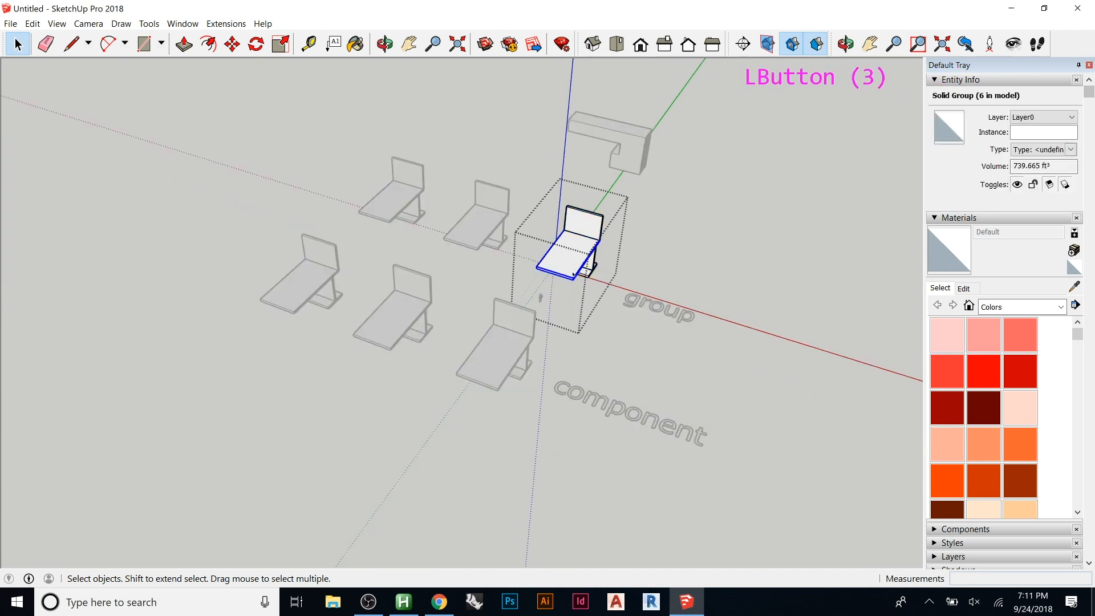
middle_drag(576, 264, 656, 171)
scroll(581, 262, up, 10)
scroll(581, 262, up, 3)
click(656, 171)
key(m)
key(ctrl)
click(608, 208)
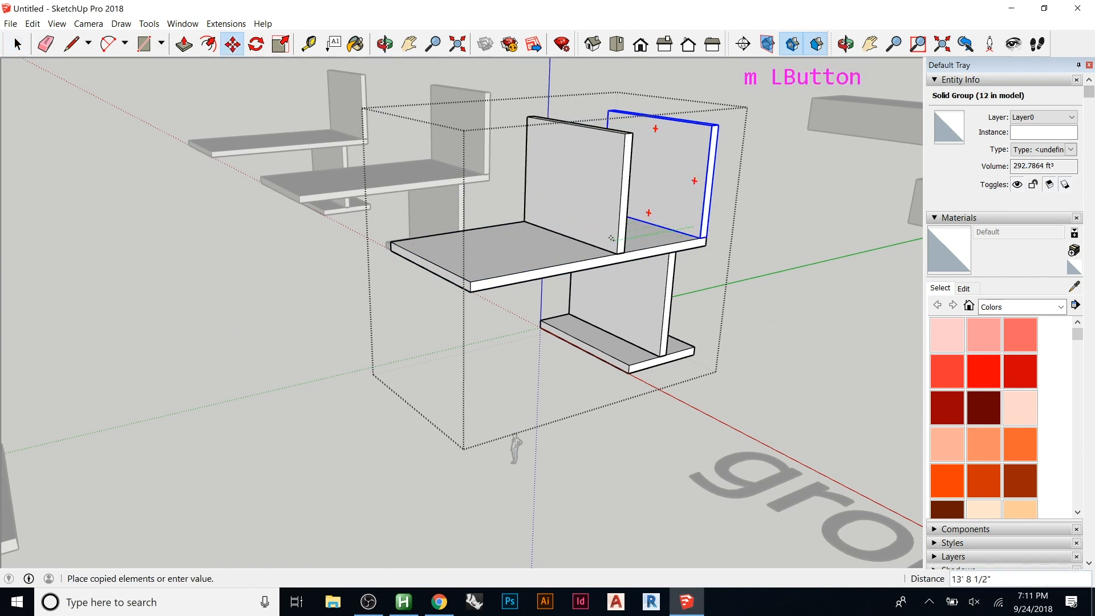
click(473, 281)
- Divide the copy distance with /3 to array the panels evenly across the tabletop, and leave the group
text(/3)
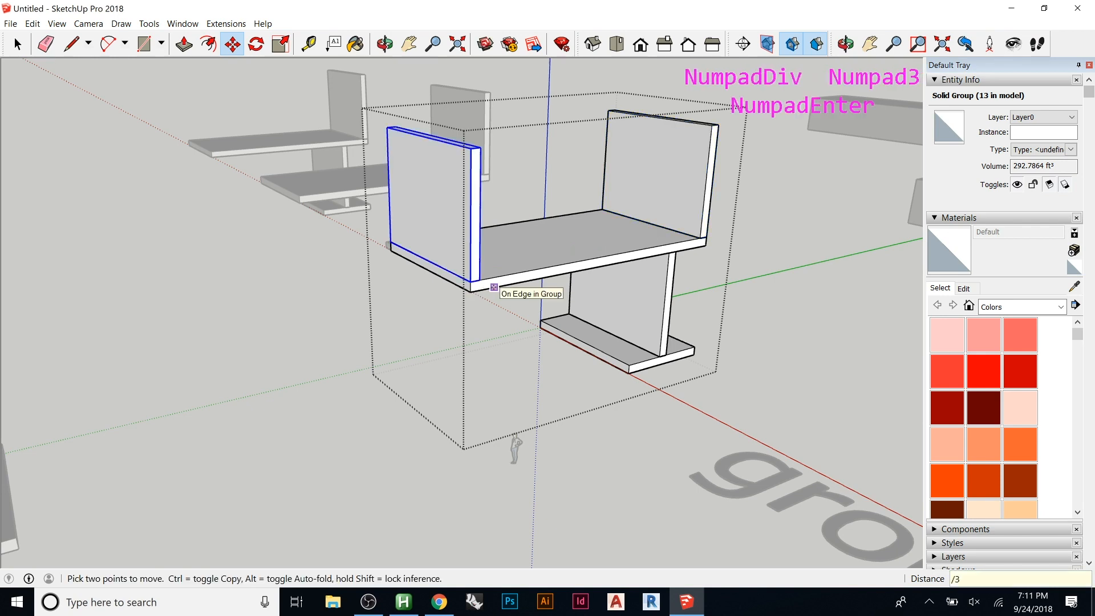
key(Return)
middle_drag(531, 240, 405, 207)
key(Escape)
key(Escape)
key(Escape)
scroll(548, 270, down, 7)
middle_click(549, 271)
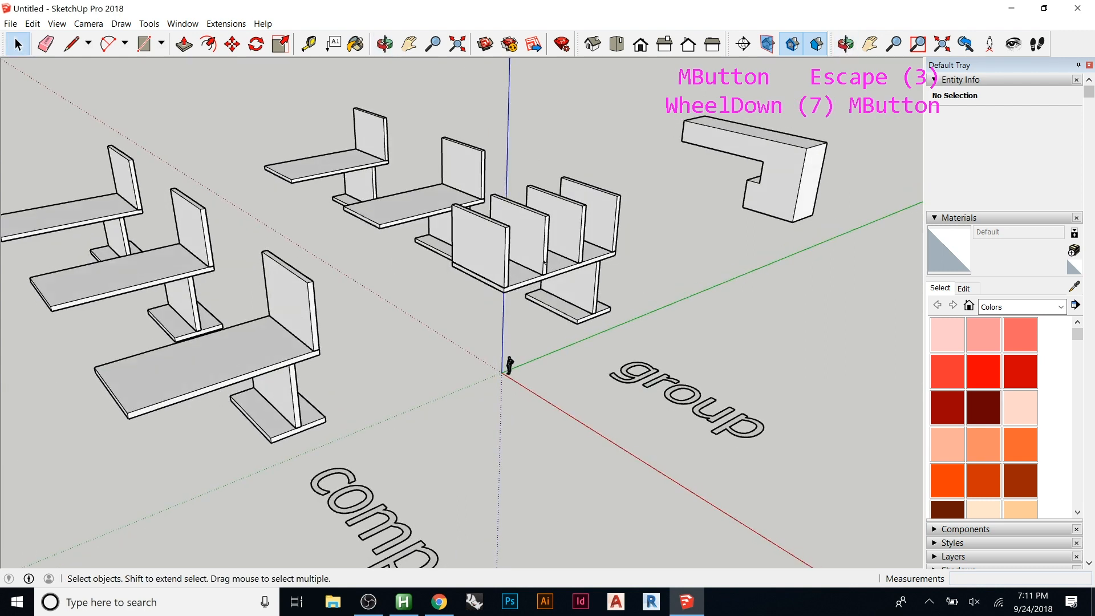
- Select each object in the group row in turn to compare the instance counts in their entity information
click(405, 206)
click(321, 154)
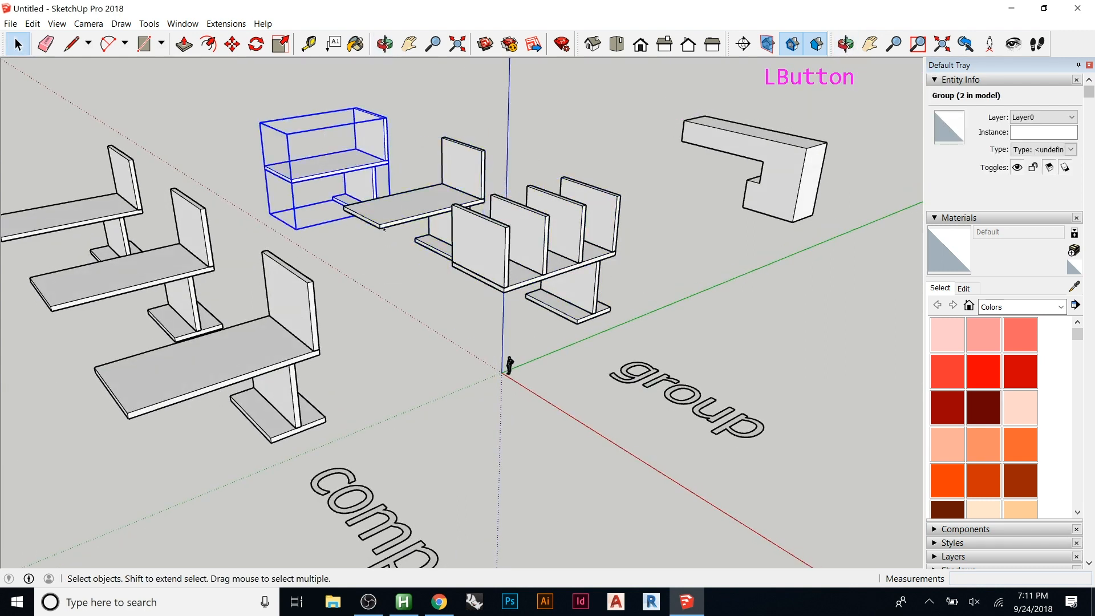
click(517, 257)
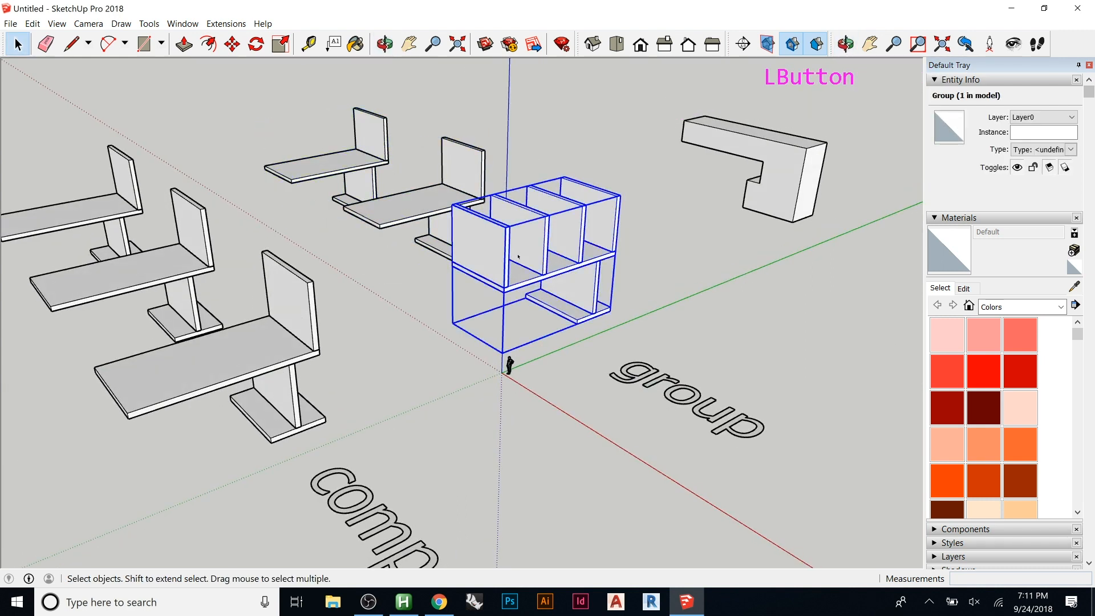
click(408, 193)
click(364, 186)
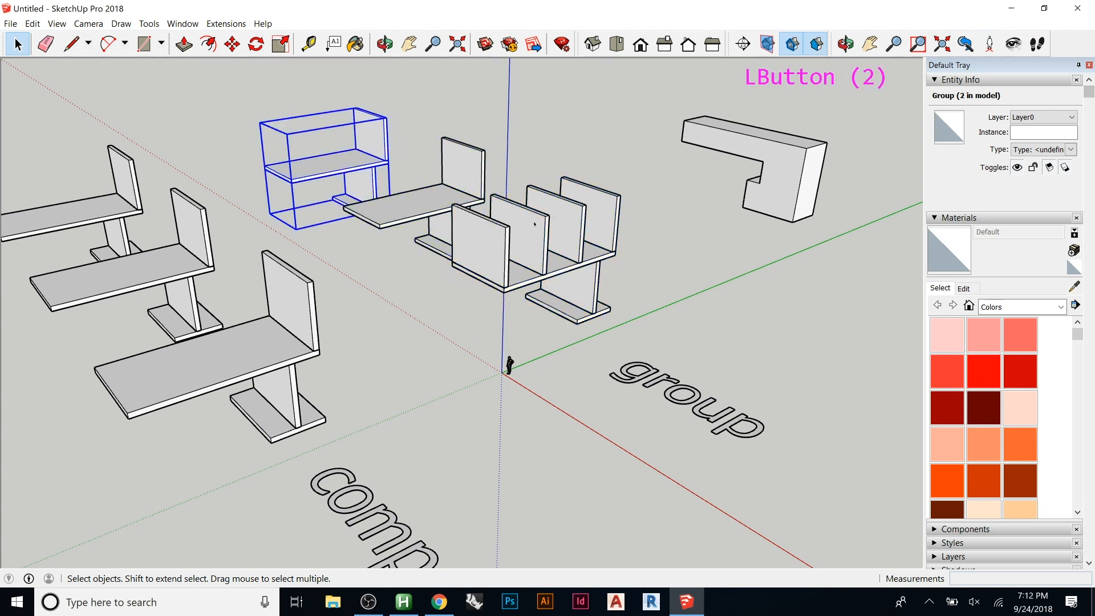
click(403, 216)
click(354, 182)
middle_drag(431, 263, 576, 270)
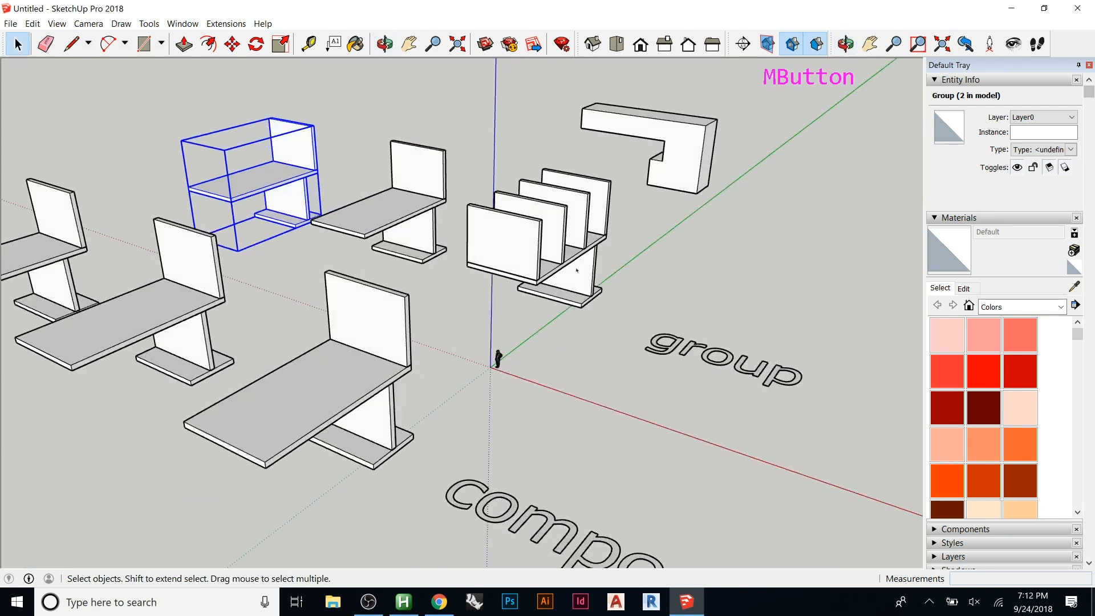
- Select each object in the component row in turn to examine its definition and instance count
scroll(576, 270, down, 6)
click(440, 319)
click(283, 257)
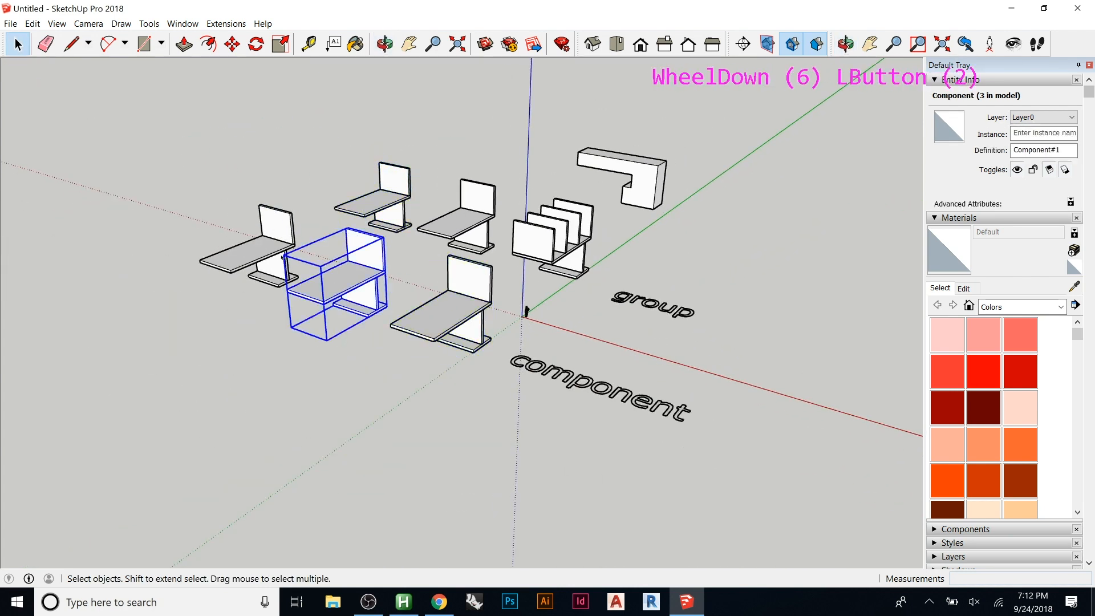
click(283, 258)
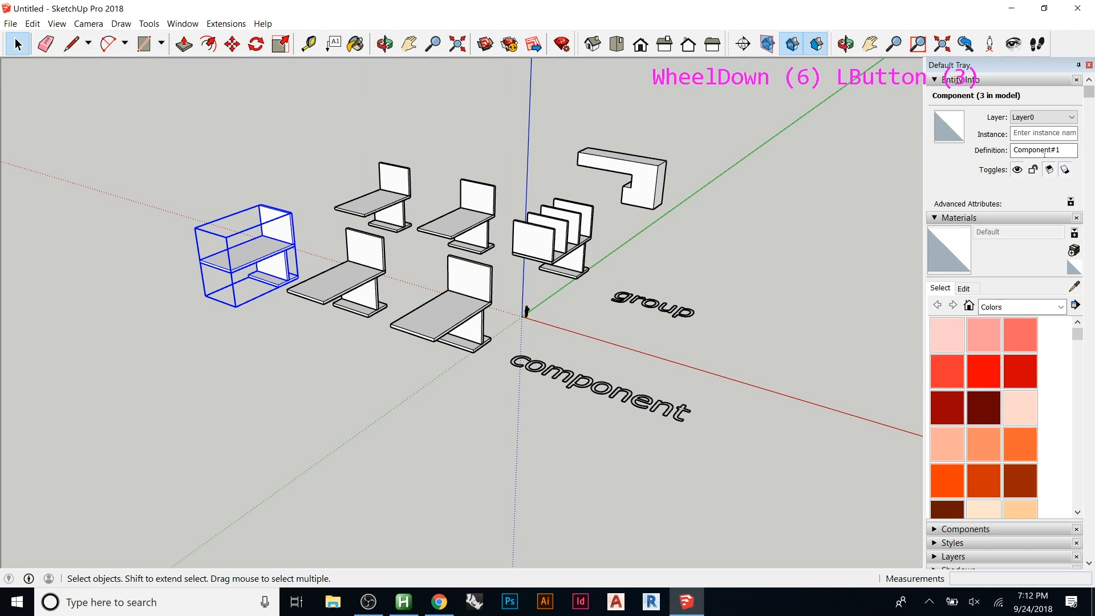
click(378, 269)
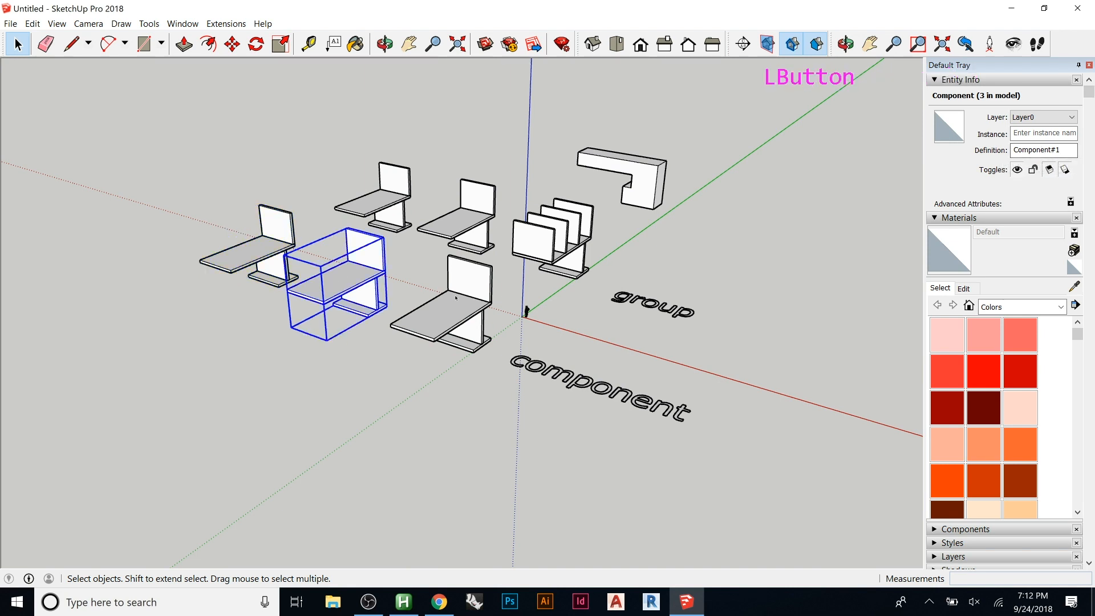
scroll(365, 296, up, 2)
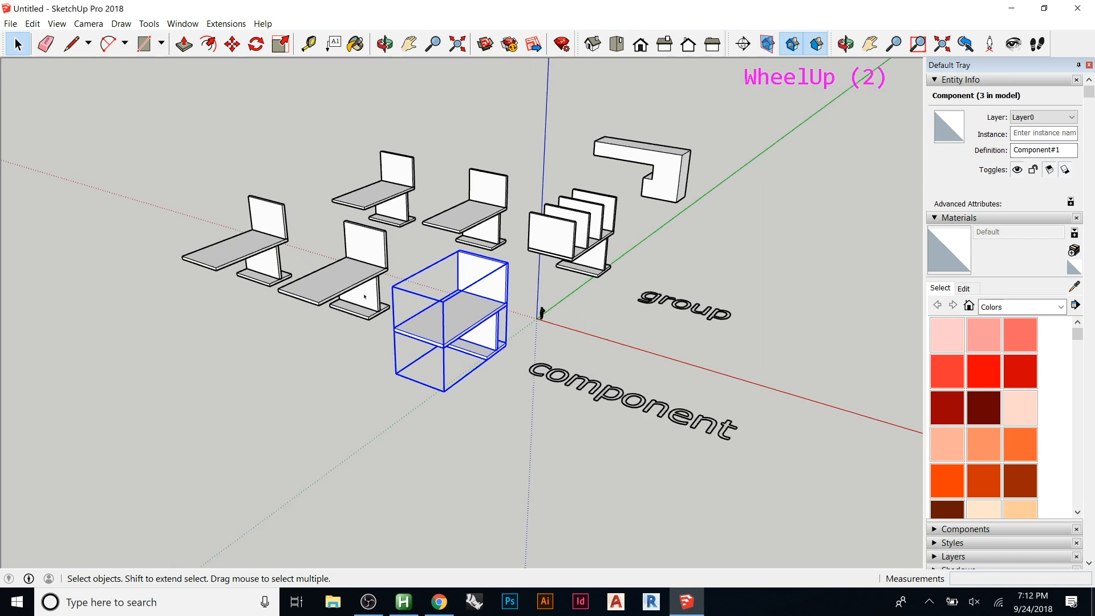
scroll(364, 296, up, 2)
- Recheck the entity information of the middle group, the farthest group and the modified group
click(499, 191)
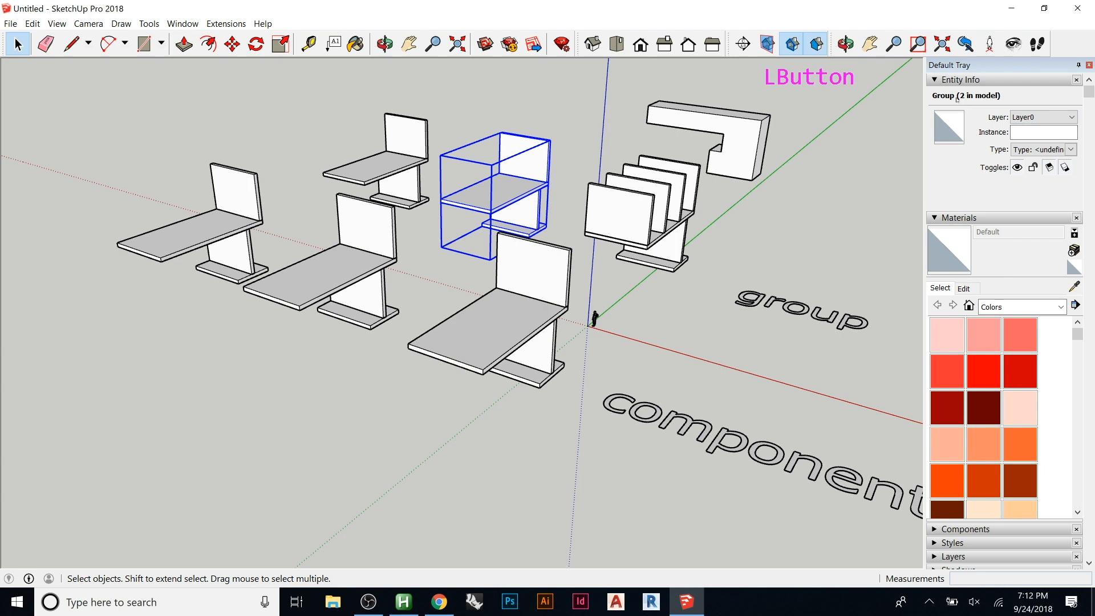
click(398, 176)
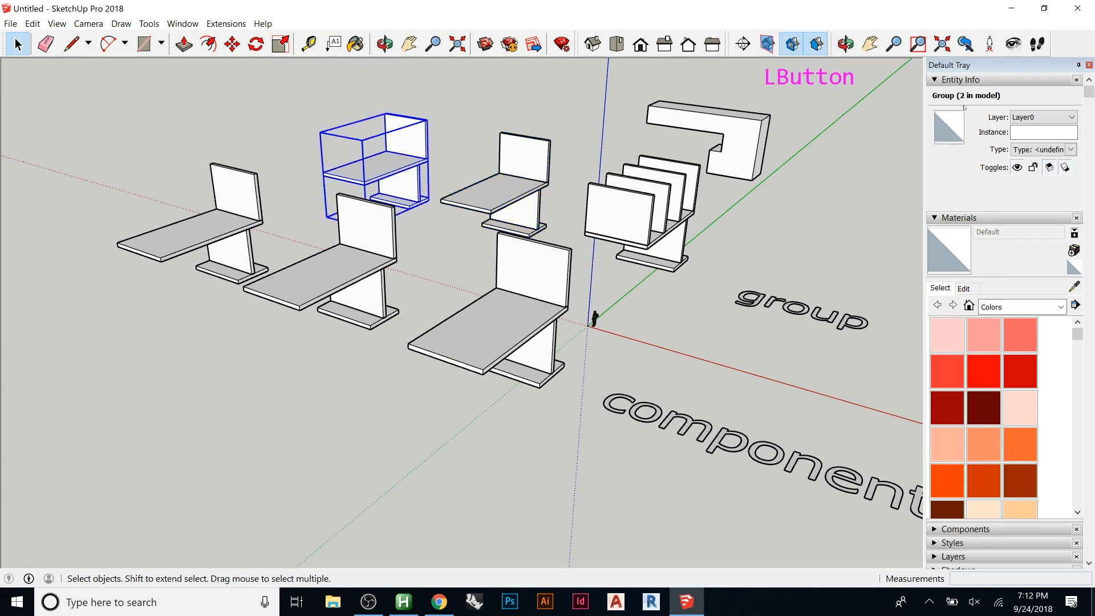
click(660, 182)
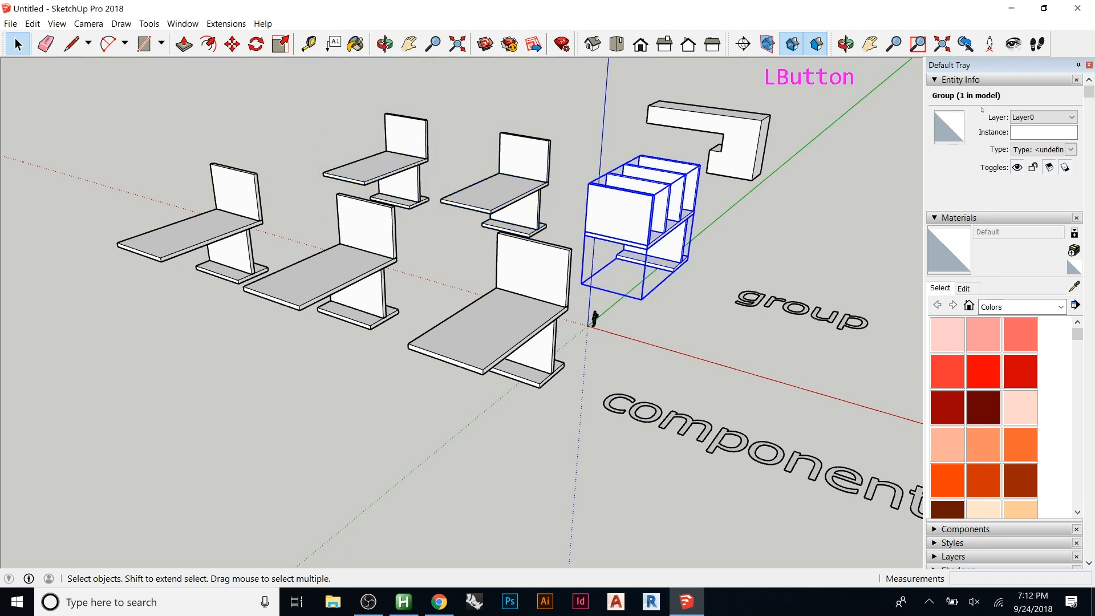
- Open the nearest component, select its tabletop to examine how the other instances respond, and close the component
click(522, 342)
double_click(509, 336)
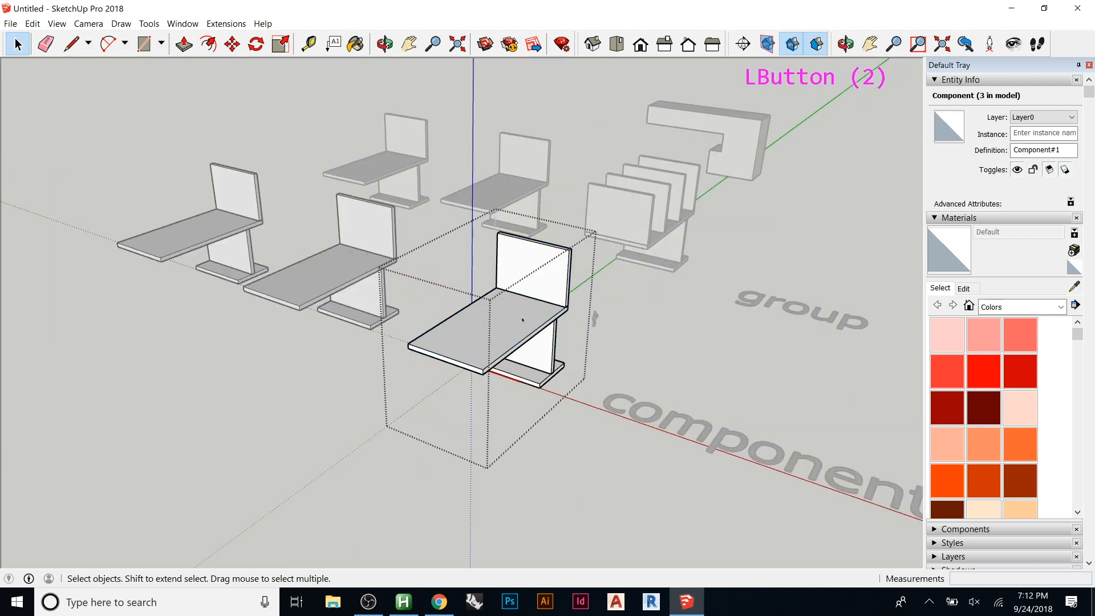
click(543, 295)
click(374, 259)
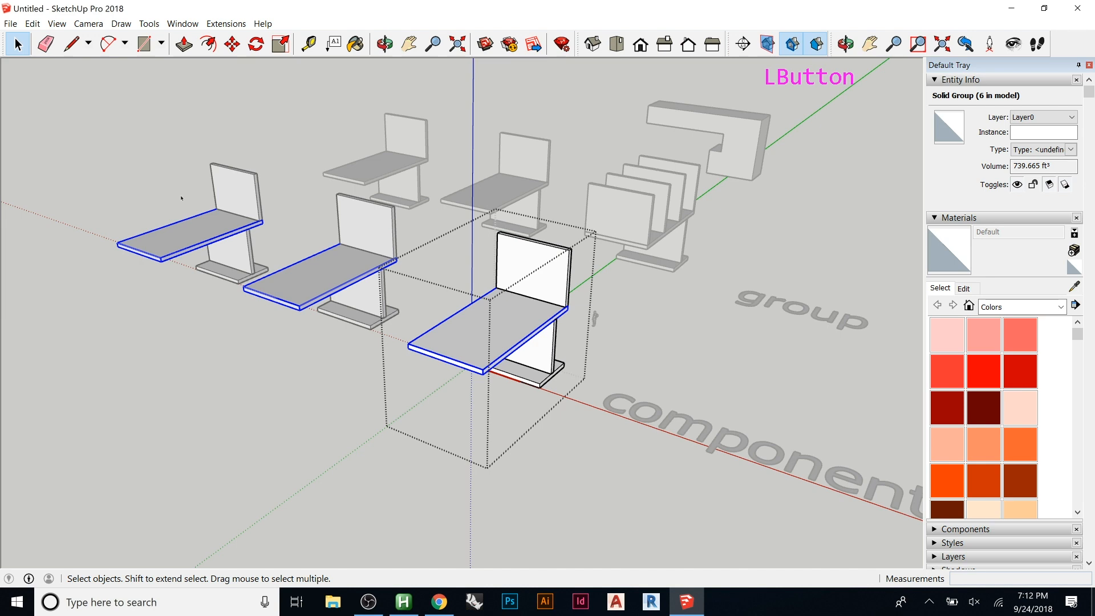
click(619, 217)
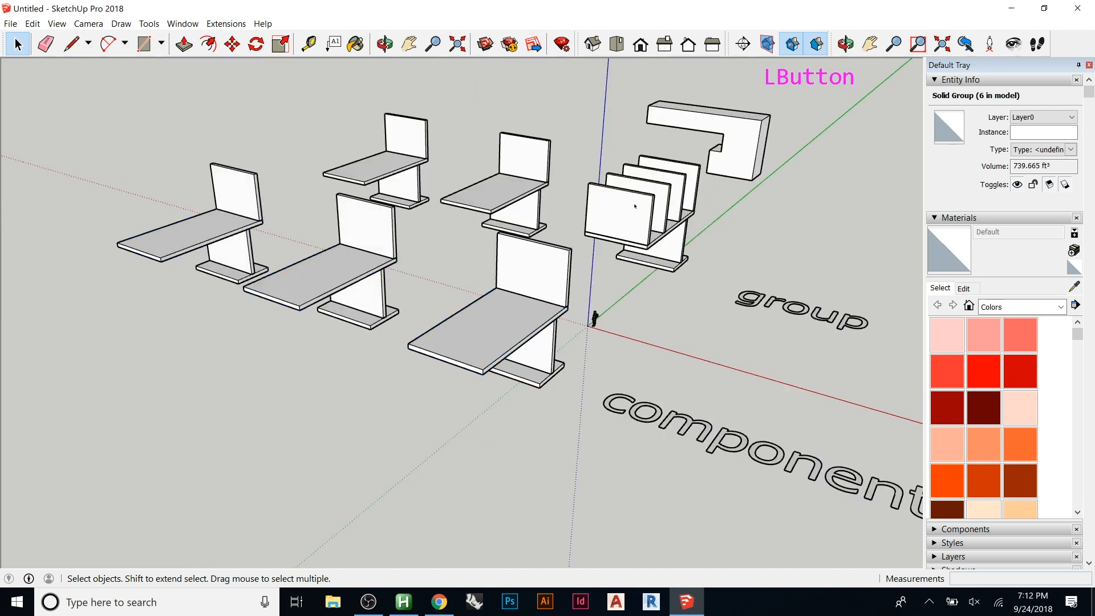
- Open the modified group for editing and select its parts, ending with the base, to compare it with the component
double_click(635, 206)
click(621, 208)
click(664, 267)
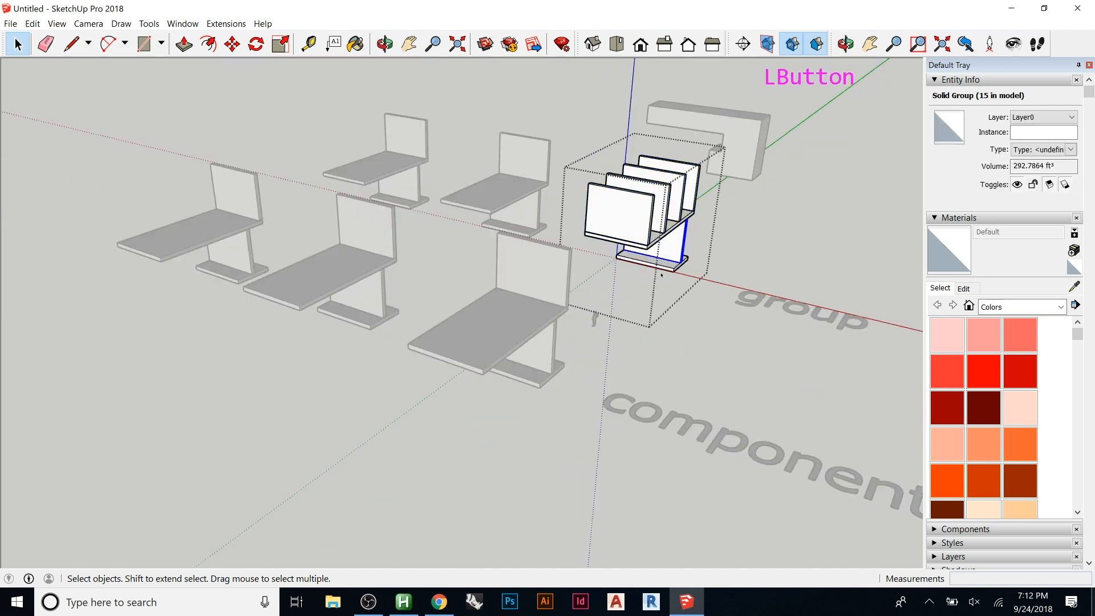
click(662, 268)
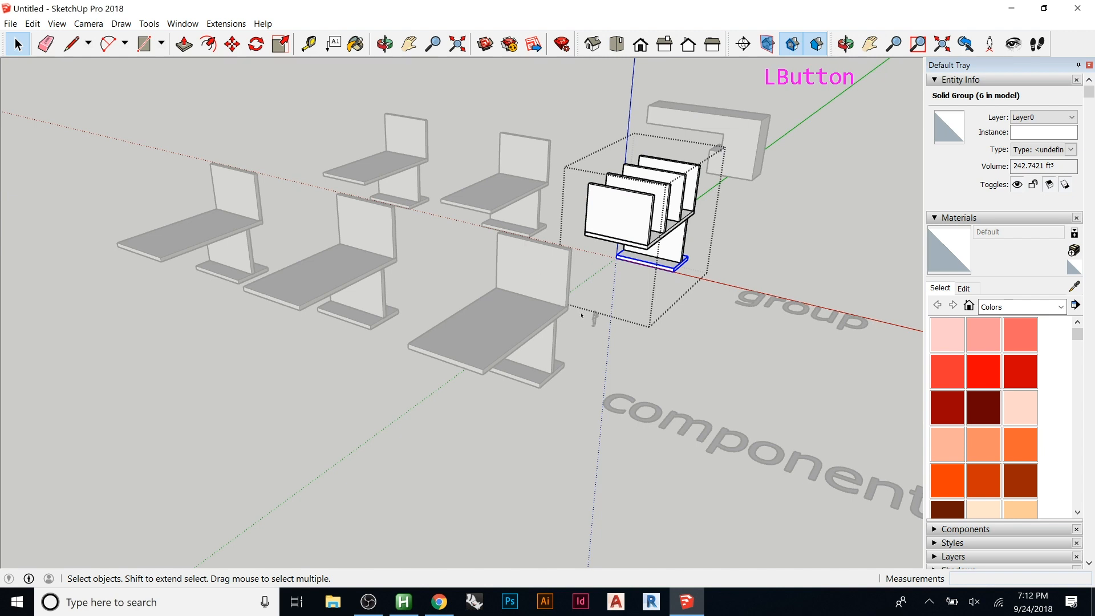
- Turn on Hide Rest Of Model for component and group editing
click(59, 24)
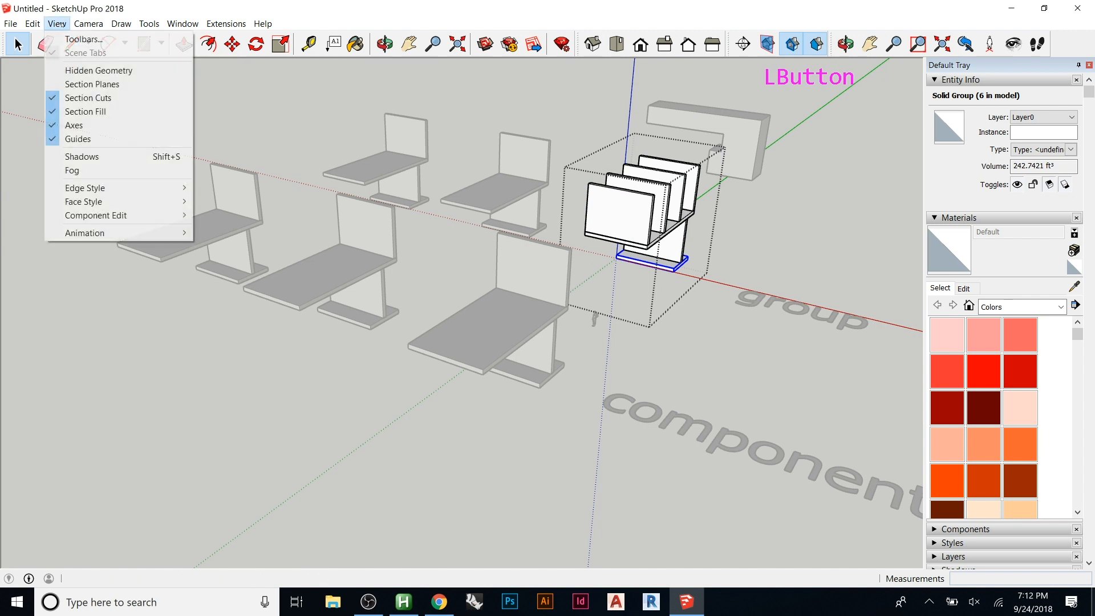
mouse_move(75, 25)
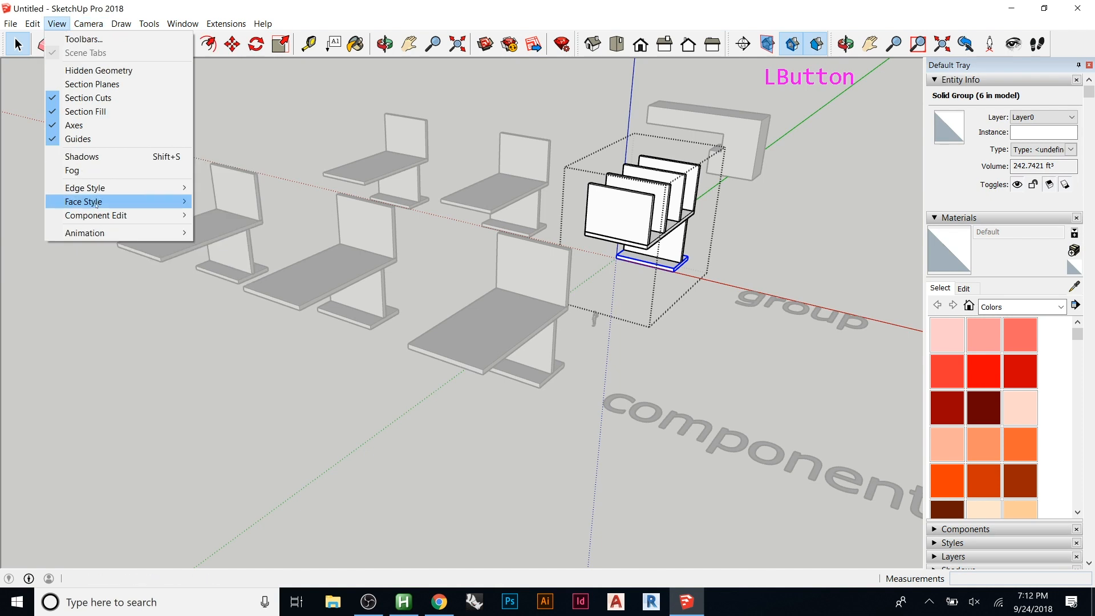
mouse_move(166, 216)
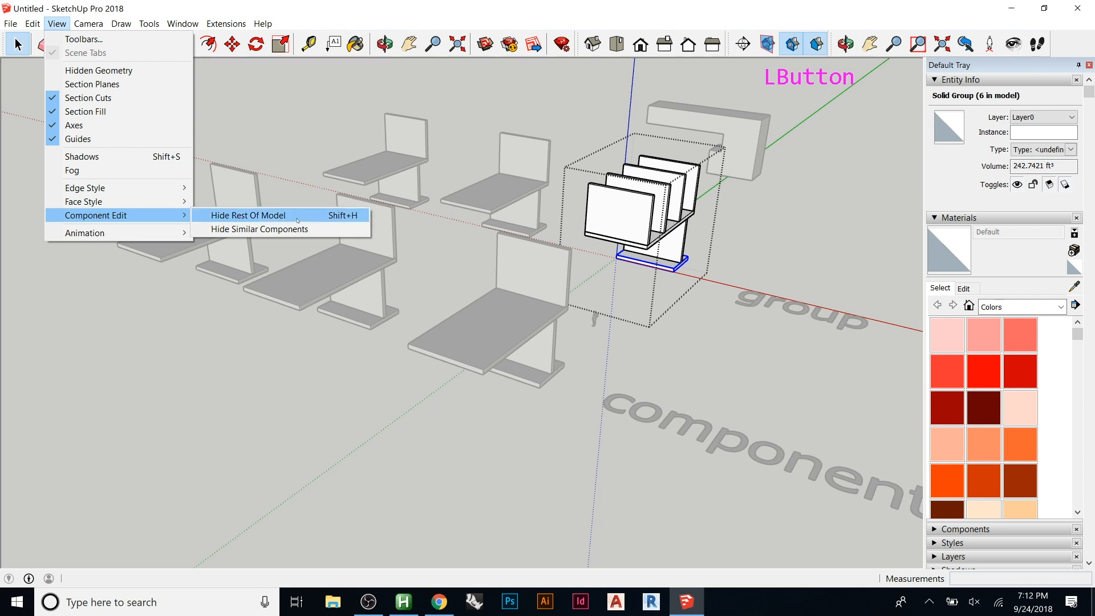
click(246, 215)
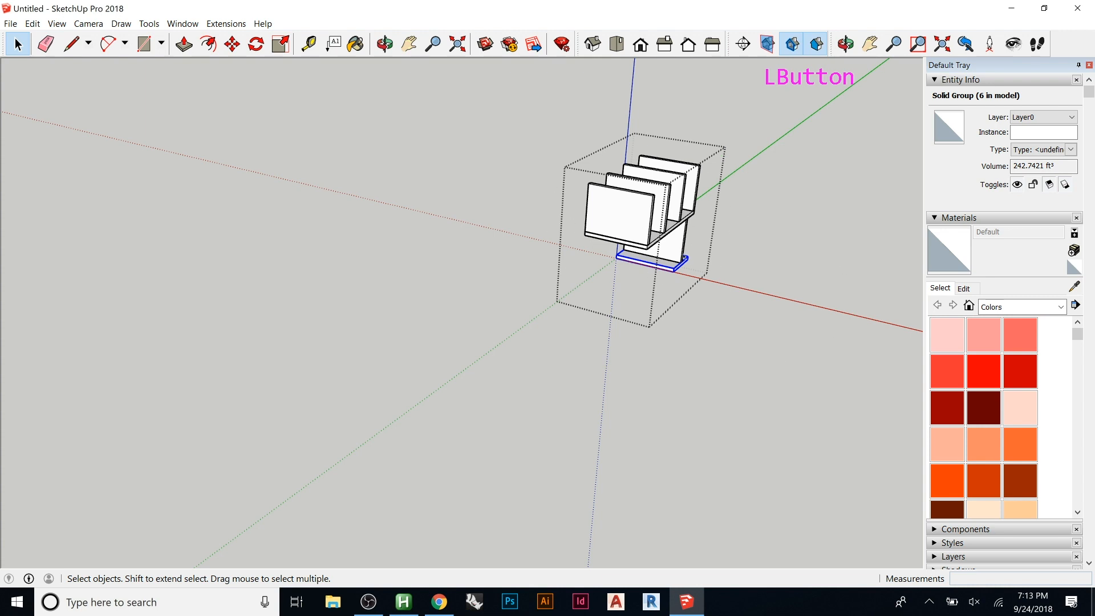
- Leave the modified group, then open and close the middle group to check how it is isolated during editing
key(Escape)
key(Escape)
double_click(520, 206)
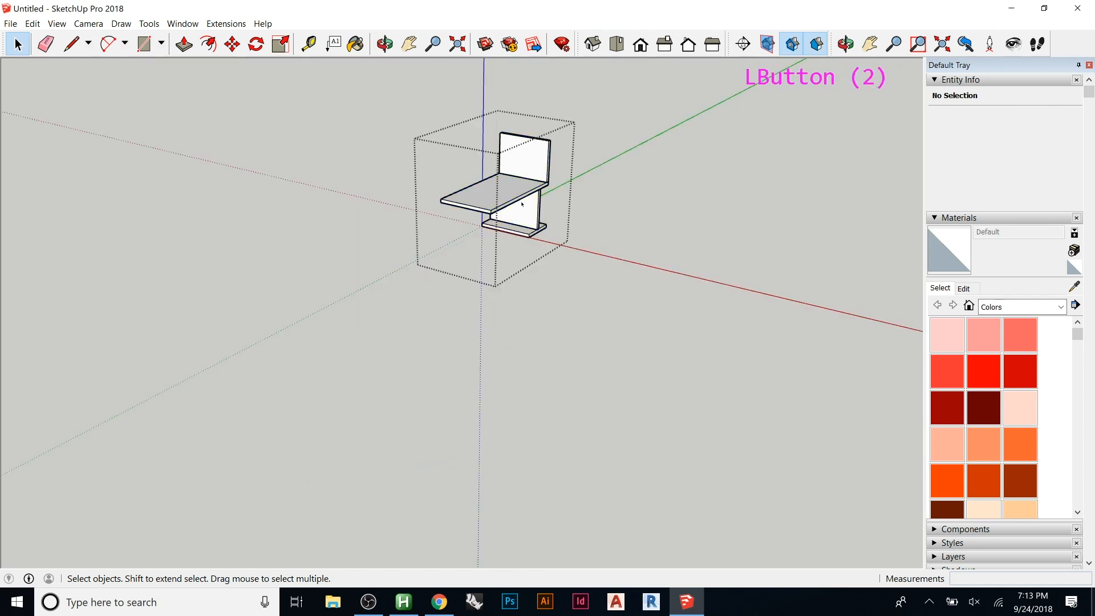
key(Escape)
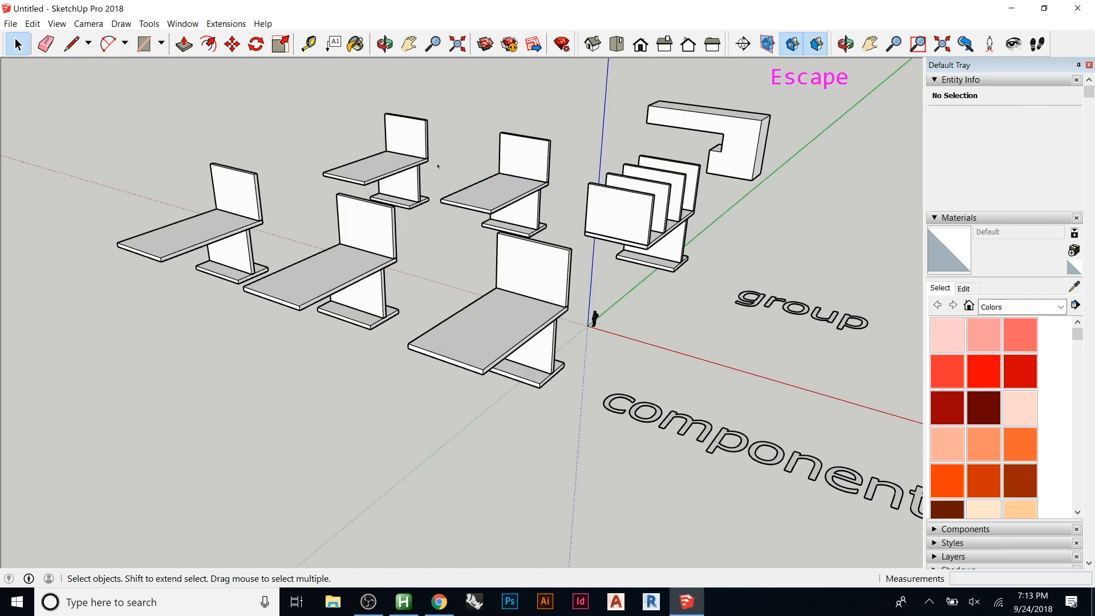
- Open the farthest group for editing and examine its upright support and base up close
double_click(402, 166)
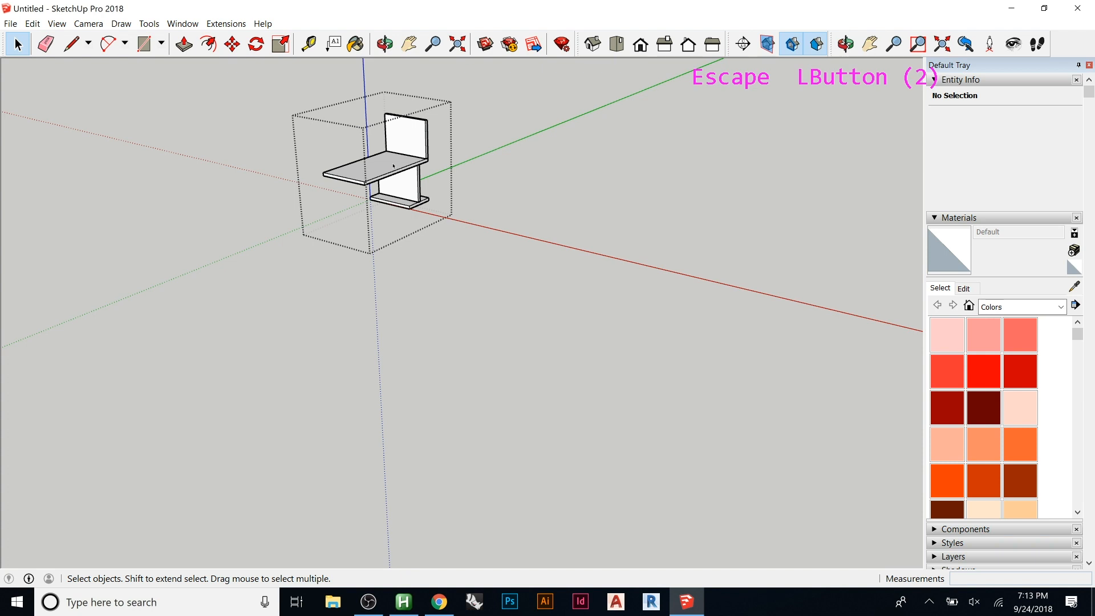
scroll(394, 165, up, 18)
middle_drag(391, 162, 520, 165)
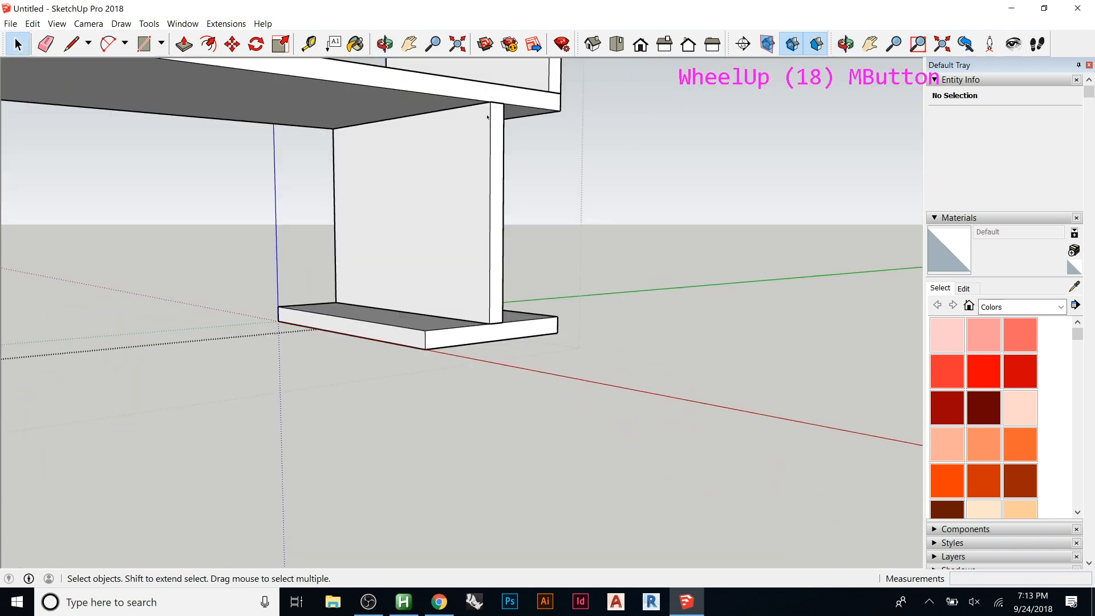
- Open the upright support panel's group under the tabletop for editing and Push/Pull its top face freehand
click(438, 110)
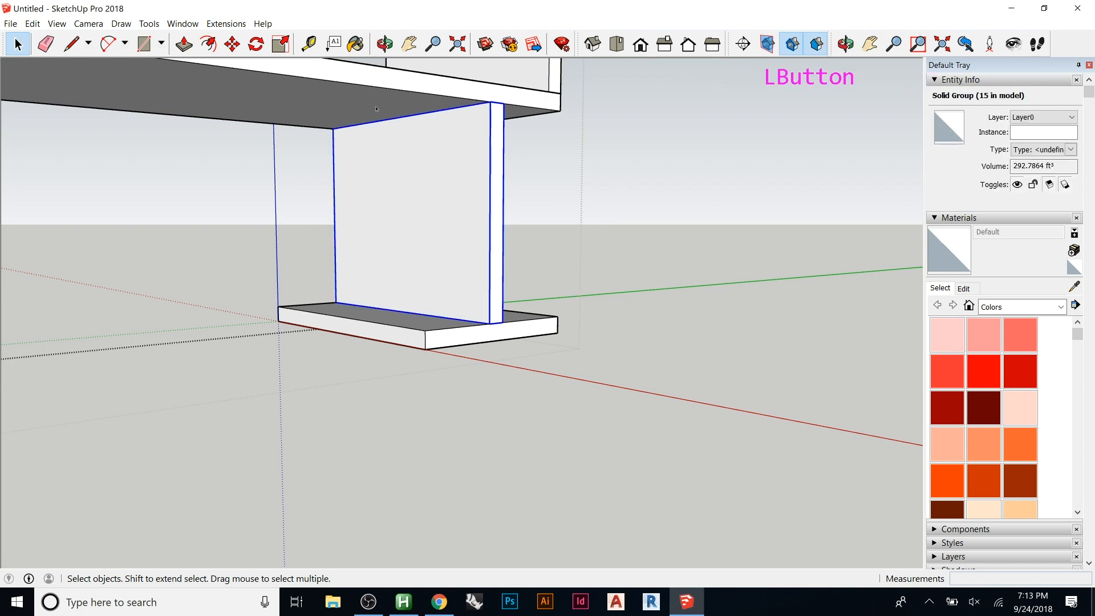
double_click(412, 148)
middle_drag(430, 139, 416, 262)
key(p)
drag(439, 167, 444, 223)
middle_drag(443, 223, 446, 93)
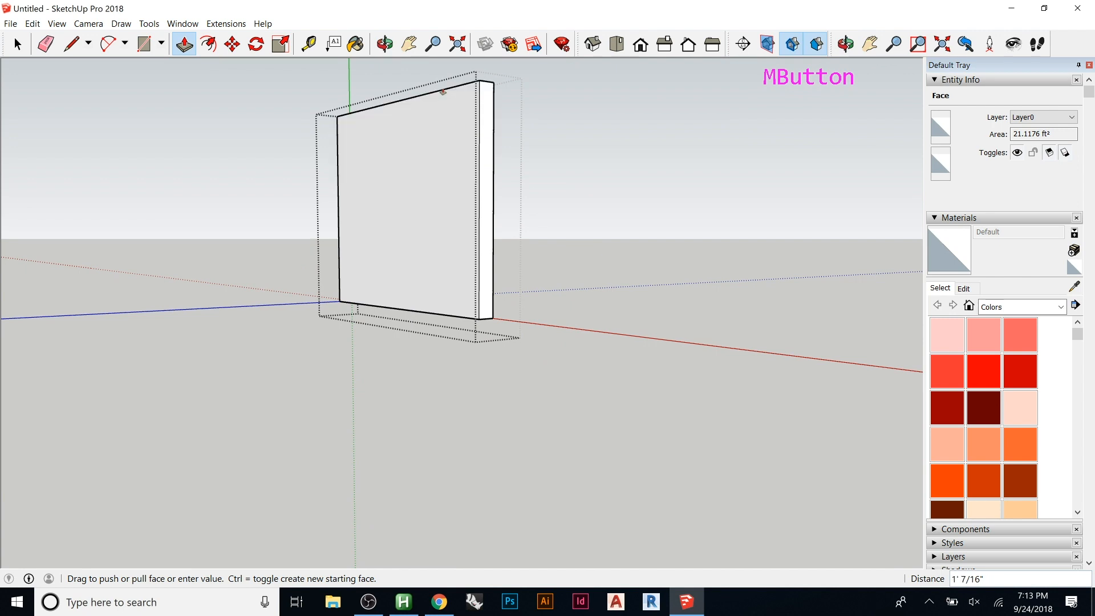
- Turn off Hide Rest Of Model, finish the support panel's Push/Pull against the tabletop, and exit all open editing levels
click(57, 23)
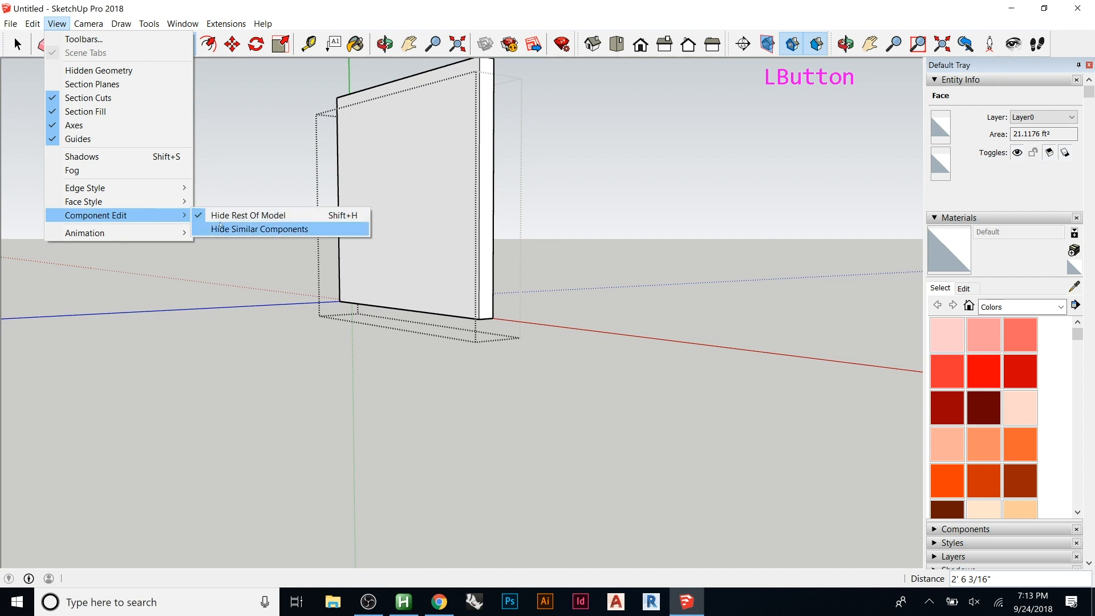
click(248, 215)
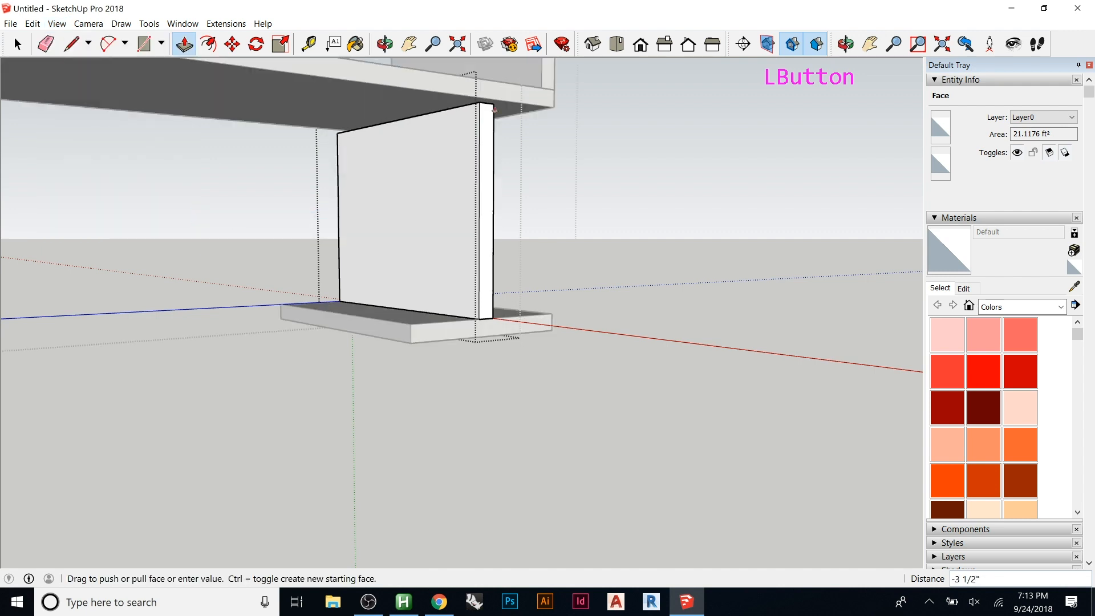
click(542, 86)
key(Escape)
key(Escape)
key(Escape)
middle_drag(432, 185, 428, 239)
scroll(428, 240, down, 20)
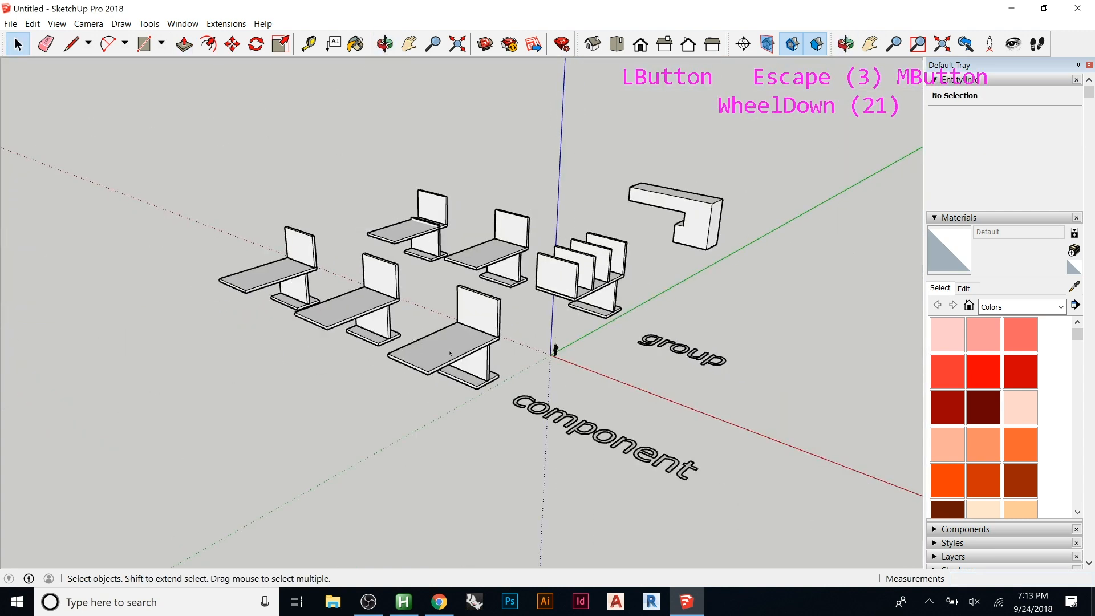
- Open the table component nearest the "component" text for editing and turn on Hide Rest Of Model
click(450, 353)
double_click(450, 353)
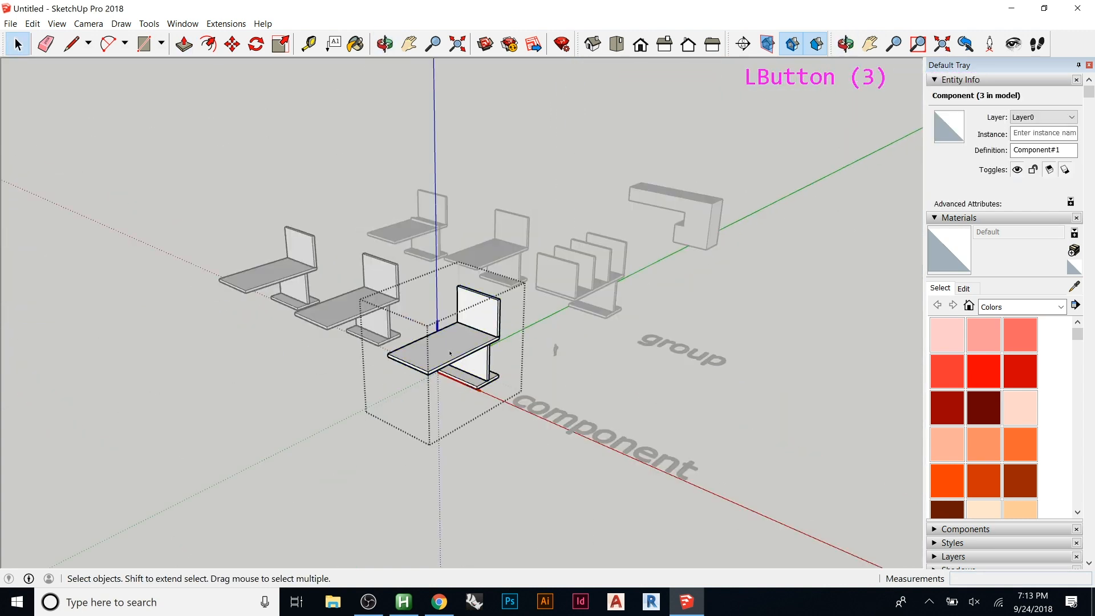
click(56, 24)
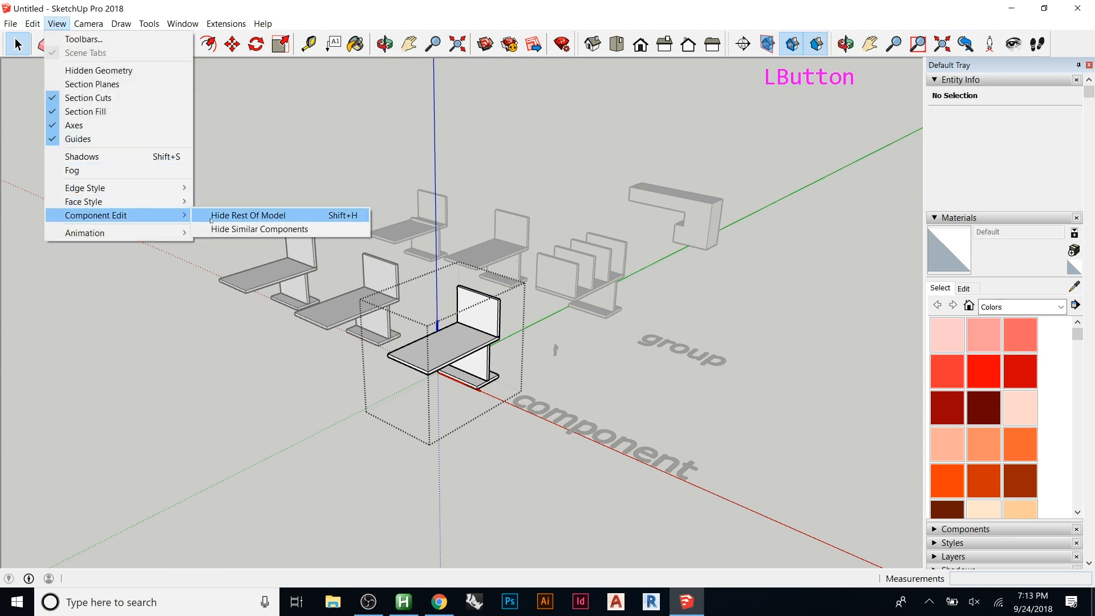
click(211, 215)
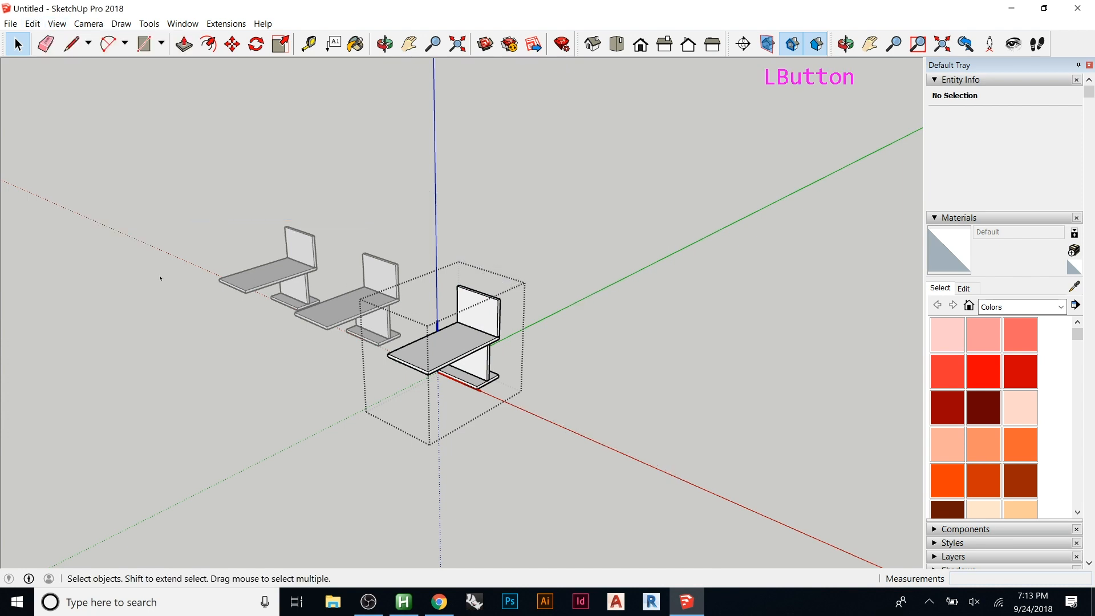
- Leave the component, then open the four-panel table beside the "group" text for editing and close it again
key(Escape)
click(567, 275)
double_click(567, 275)
key(Escape)
- Inside the front table component, copy the upright back panel to the tabletop's opposite edge, divide the copies with /3, and exit
click(442, 348)
double_click(442, 347)
click(476, 304)
click(464, 352)
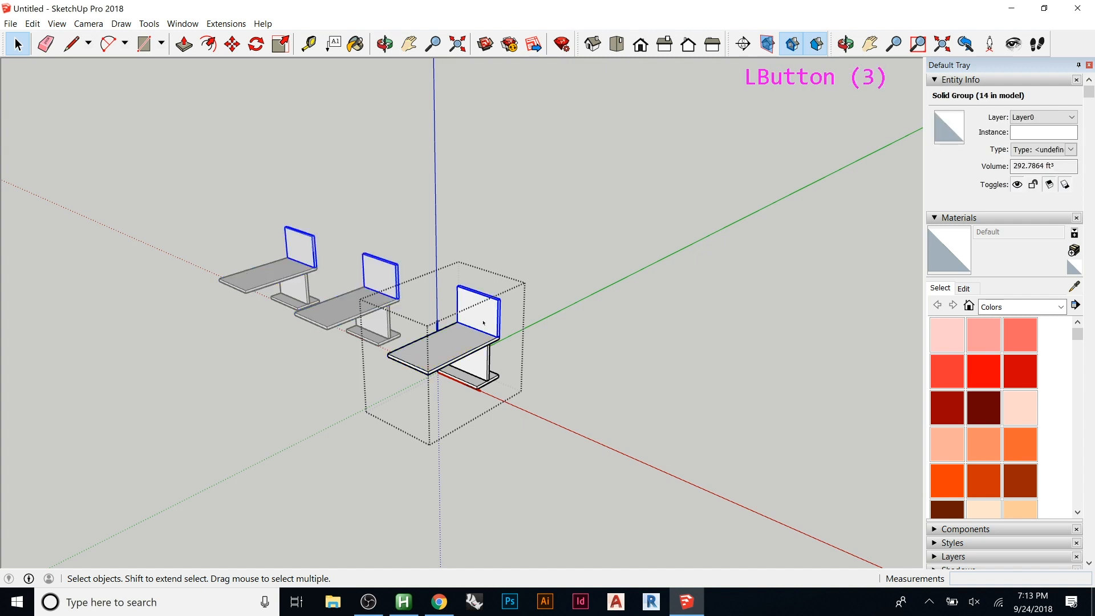
key(m)
click(494, 336)
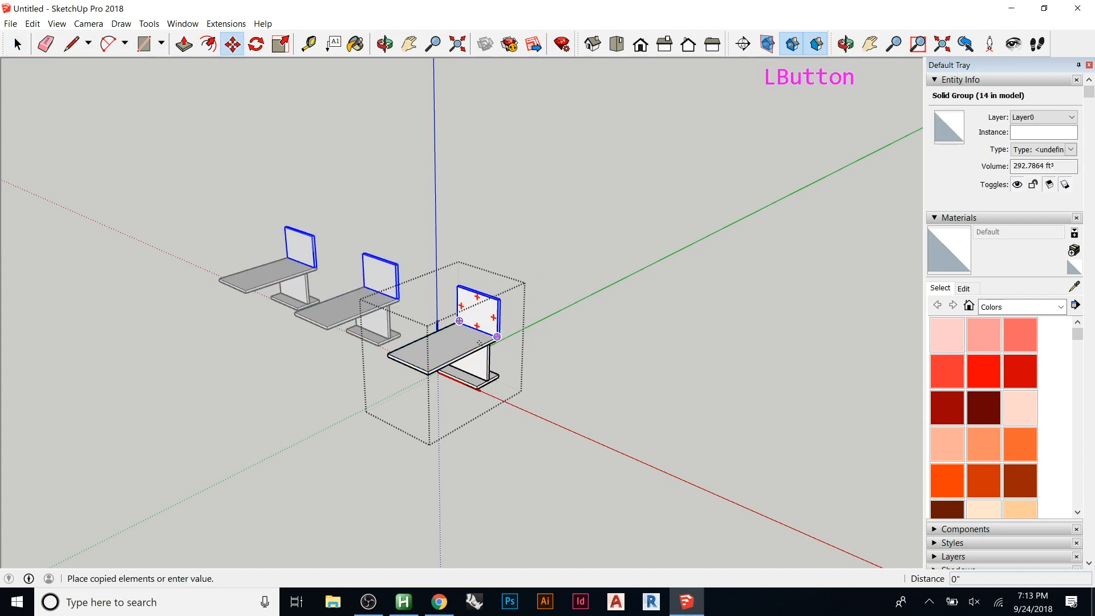
click(430, 370)
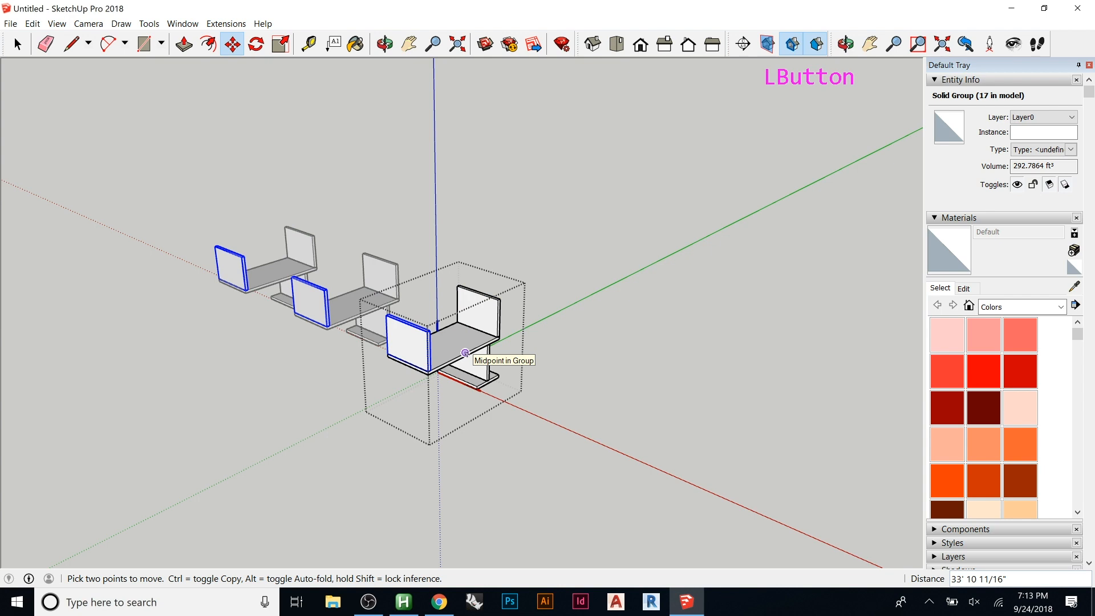
text(/3)
key(Return)
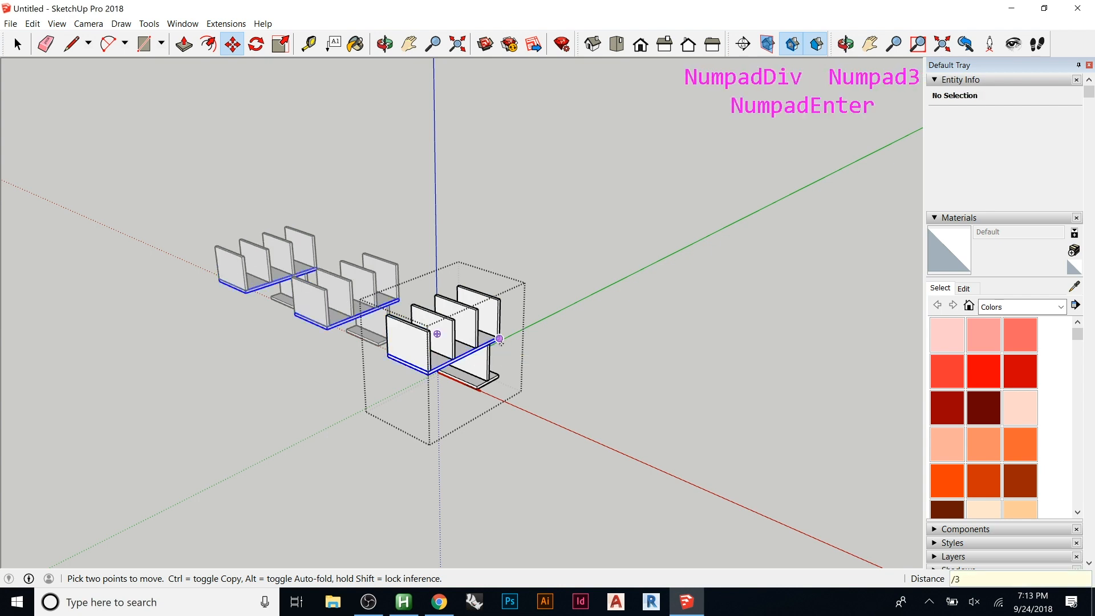
key(Escape)
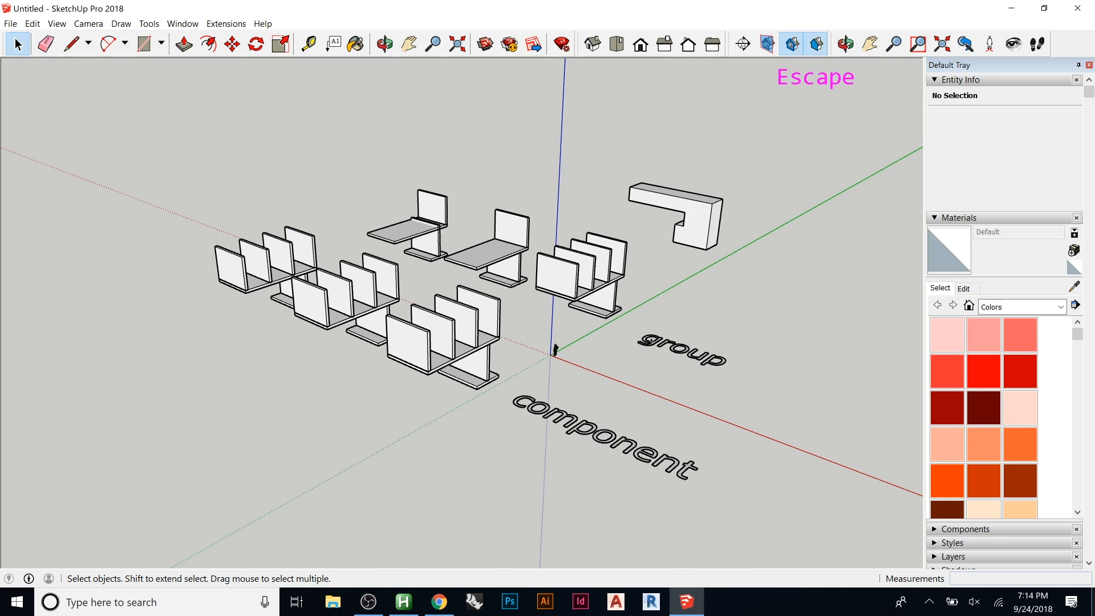
- Rotate-copy the table component farthest from the origin by 15 degrees about a ground point beside it, with an x6 array
scroll(753, 204, down, 4)
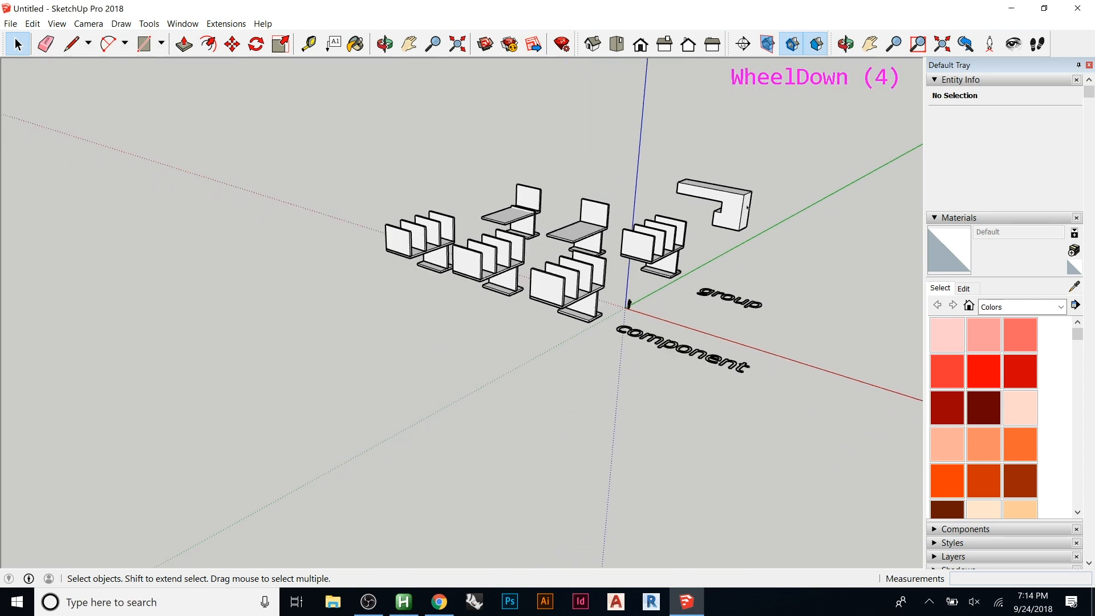
middle_drag(512, 214, 524, 350)
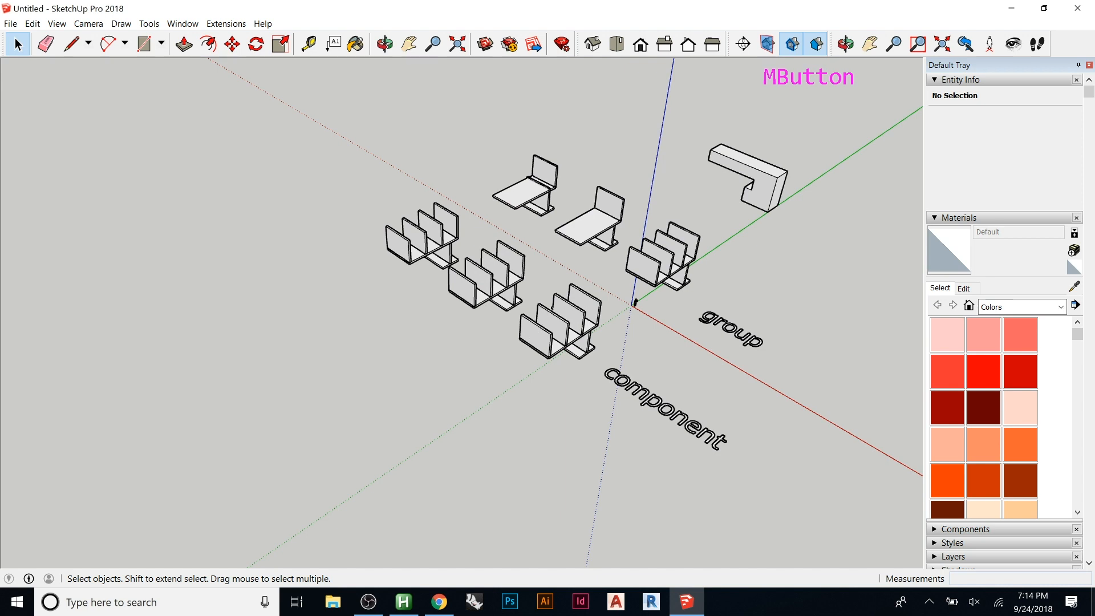
click(402, 235)
key(q)
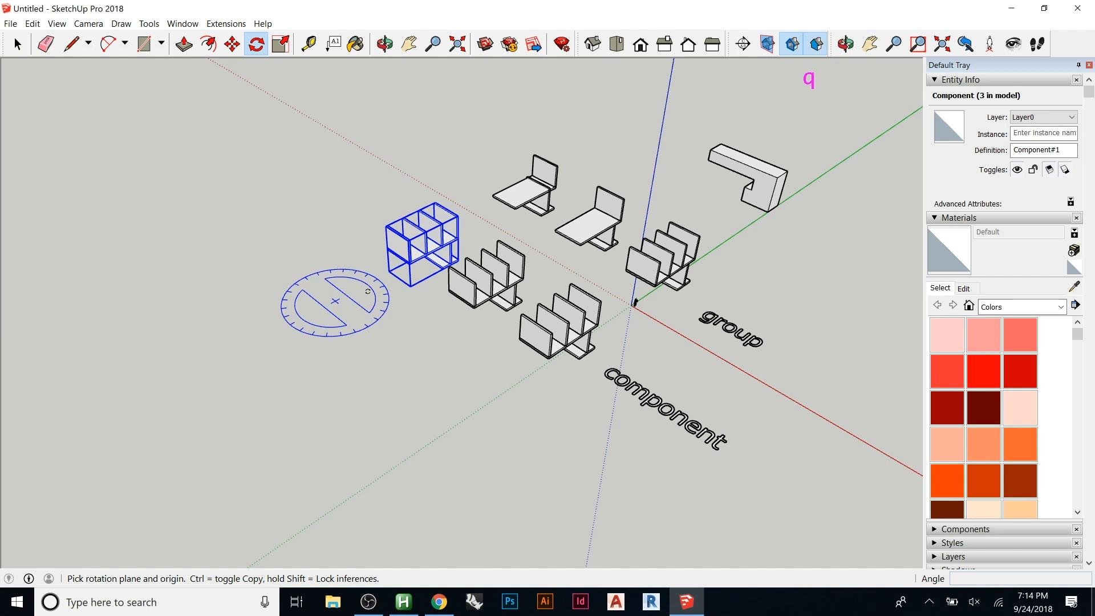
drag(344, 292, 635, 143)
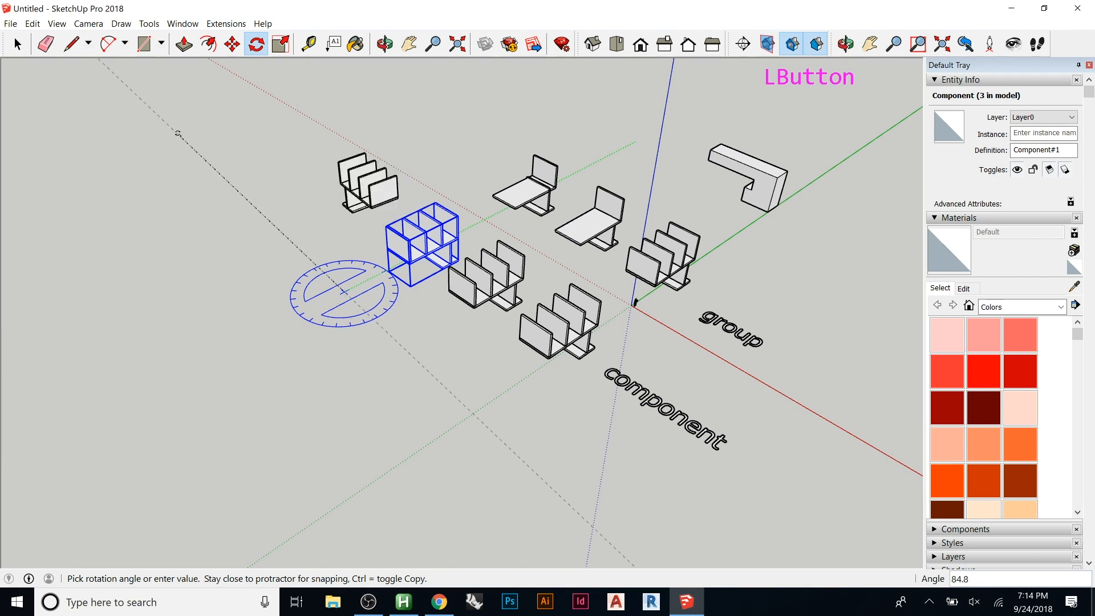
key(Escape)
click(225, 381)
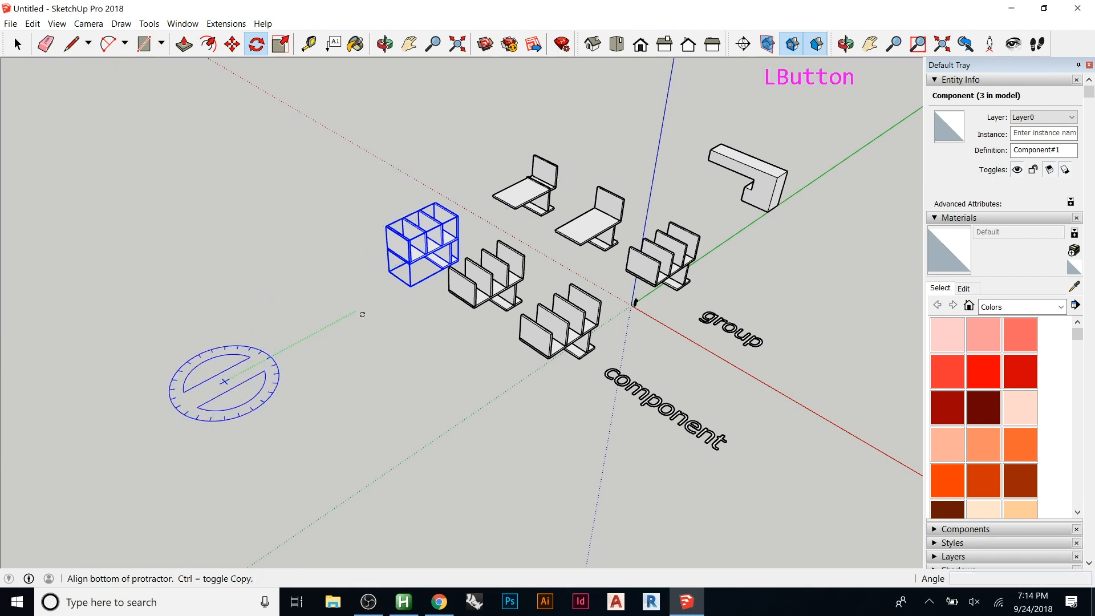
click(362, 311)
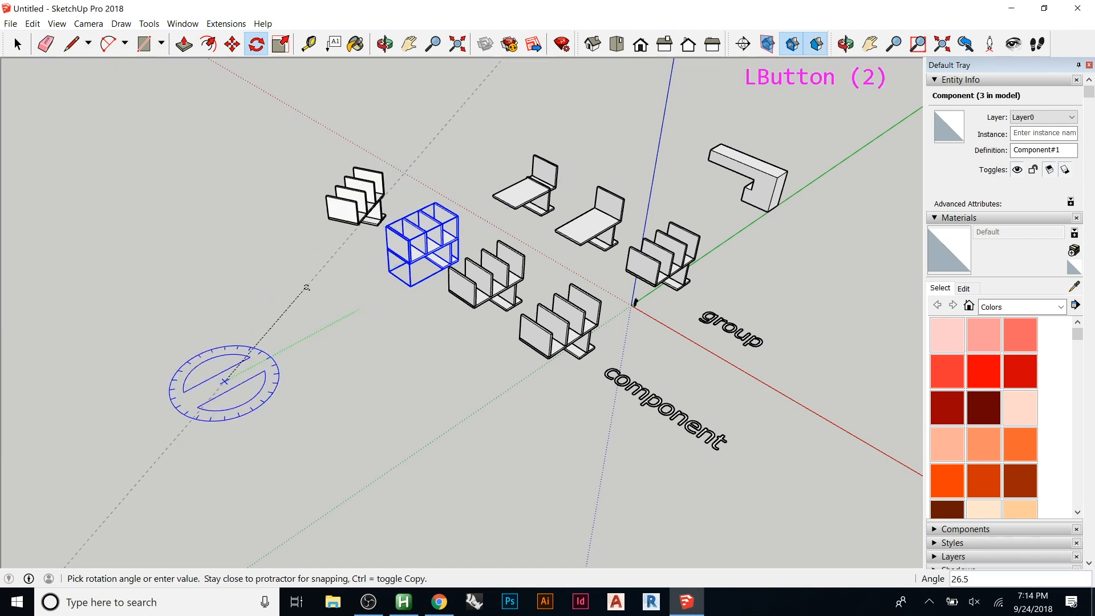
text(15)
key(Return)
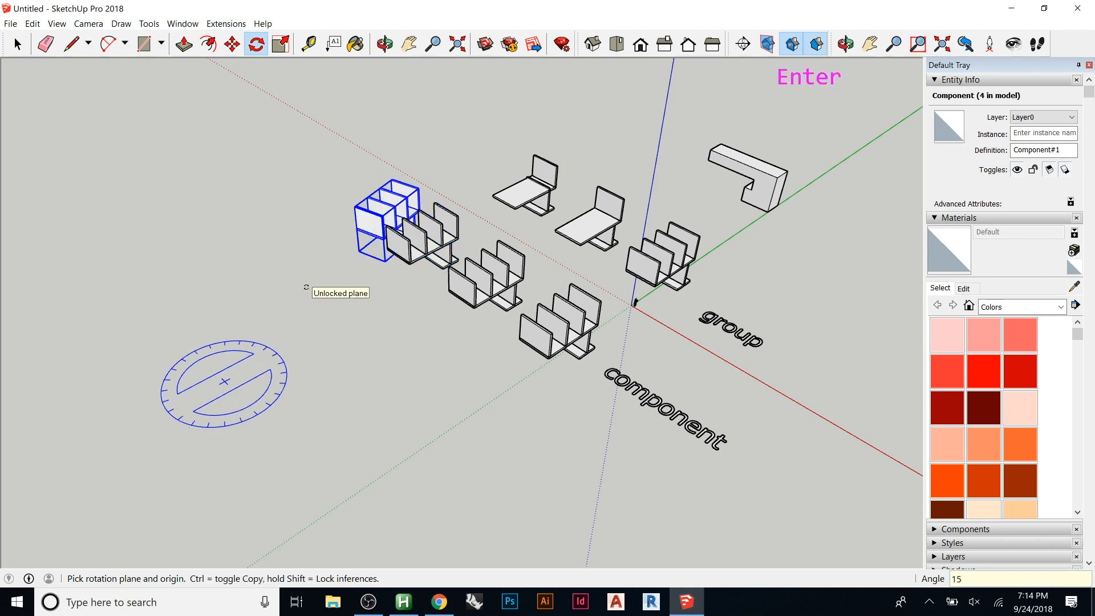
text(x6)
key(Return)
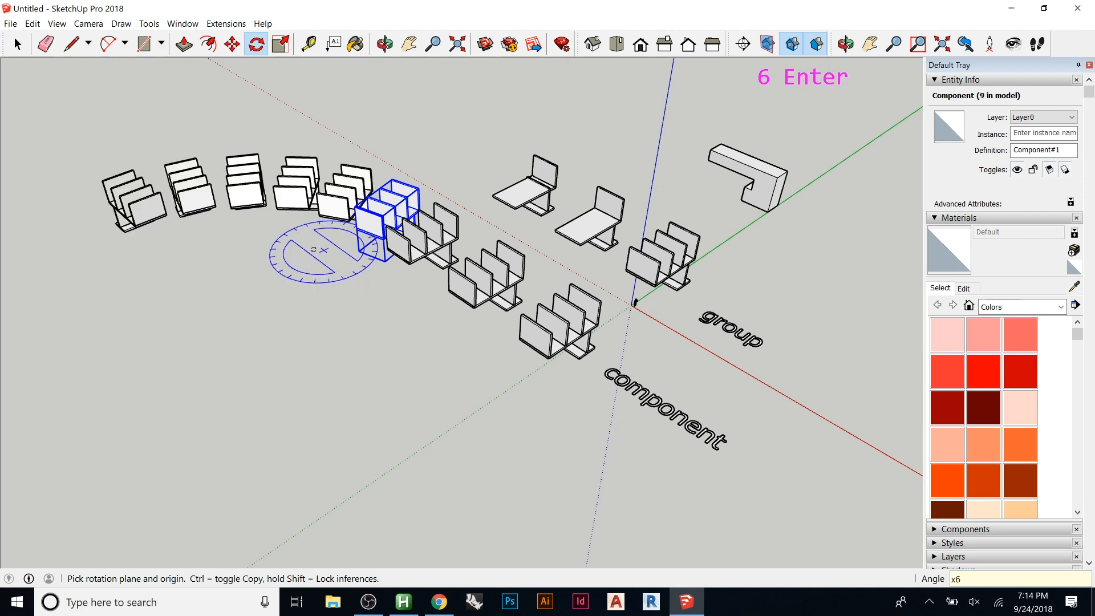
- Open the table component at the far end of the curved row for editing and select its third upright panel
middle_drag(477, 318, 59, 278)
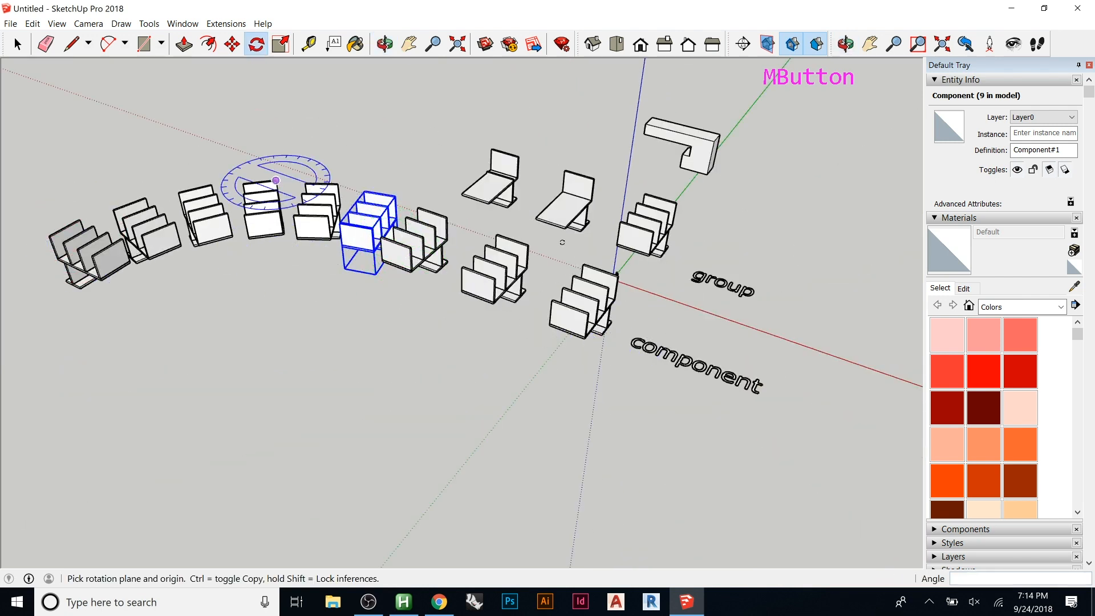
key(space)
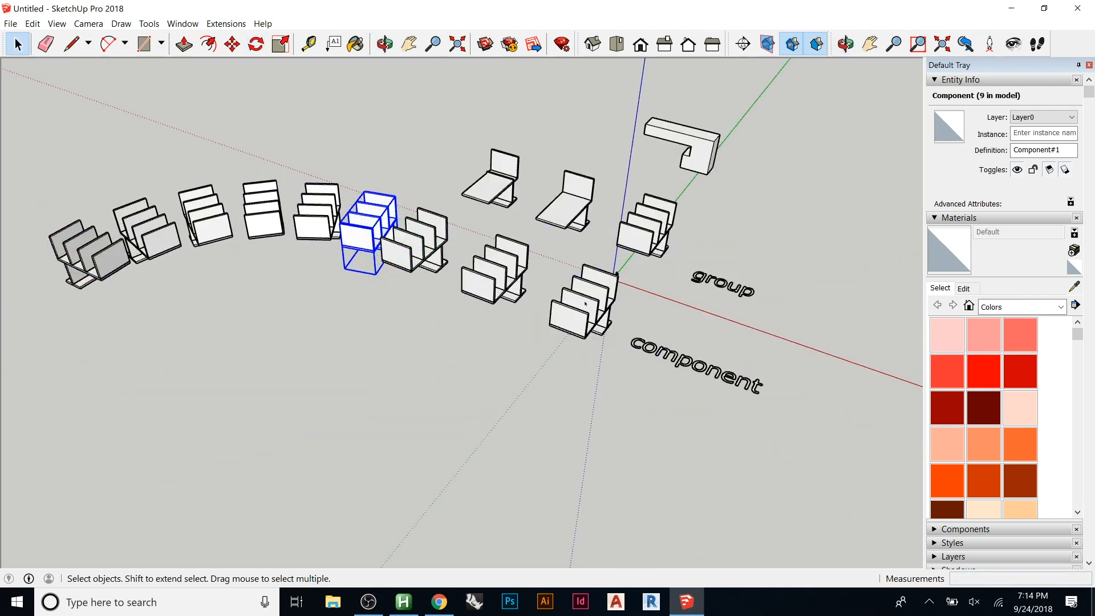
click(584, 304)
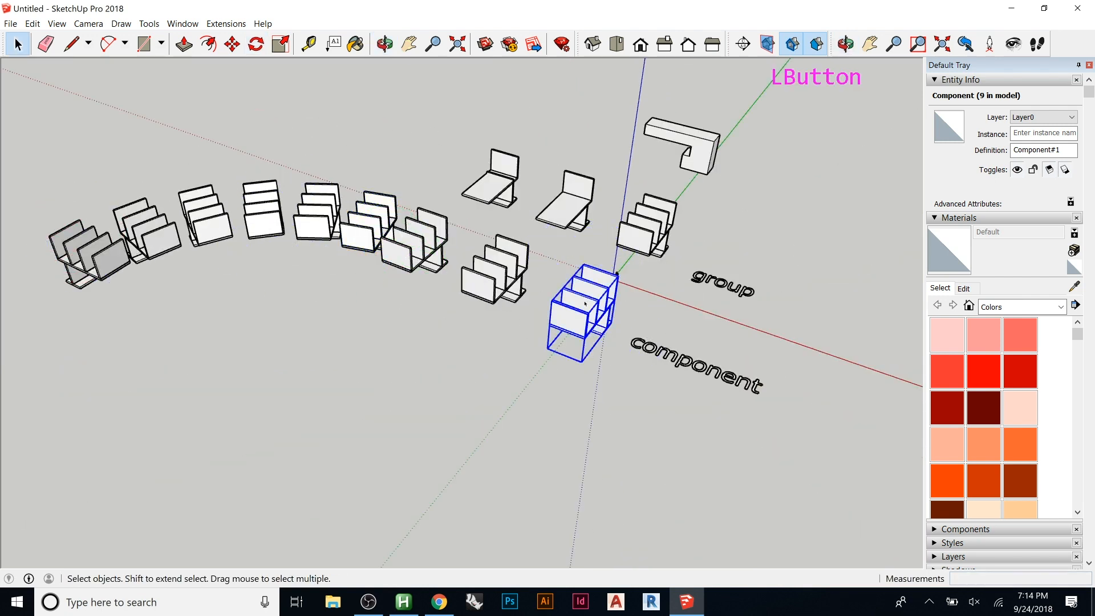
double_click(82, 260)
scroll(59, 251, up, 16)
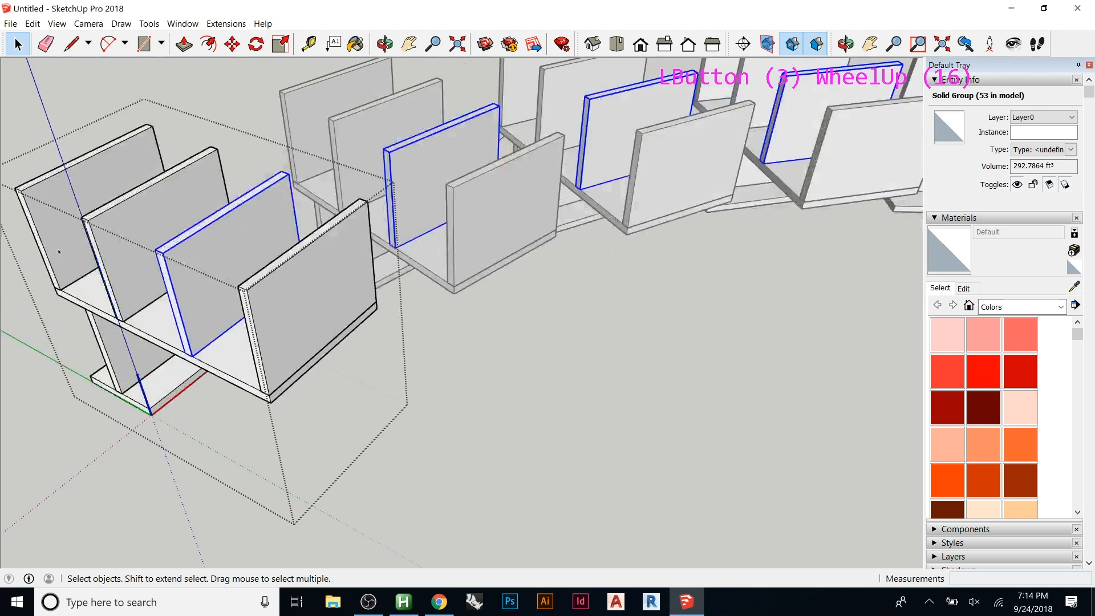
scroll(449, 244, down, 6)
scroll(256, 249, up, 6)
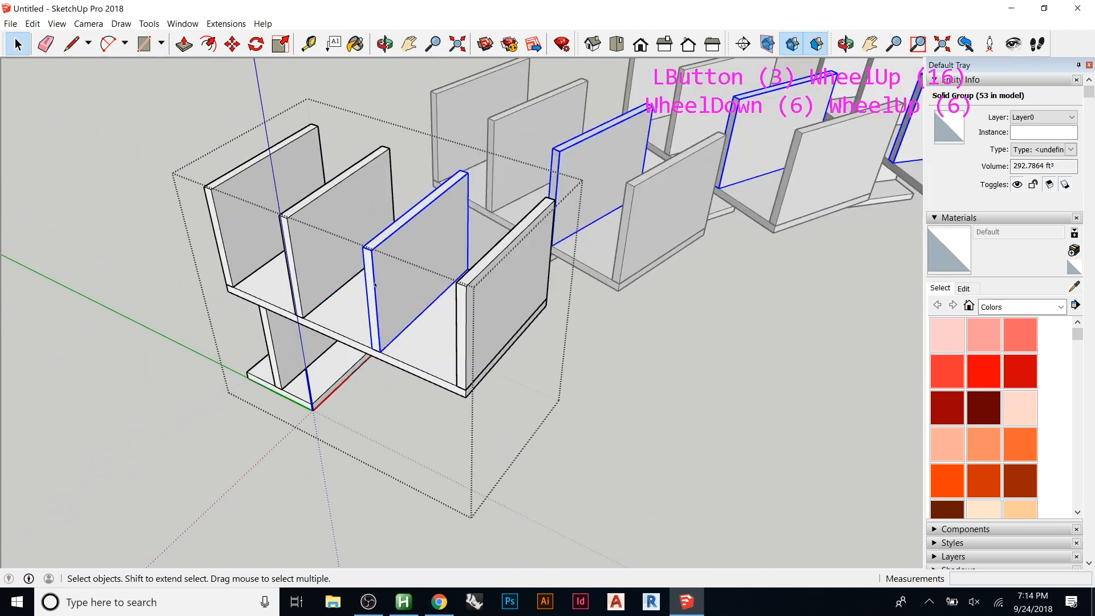
- Open the selected panel's group and Push/Pull its top face down to about half the panel's height
key(m)
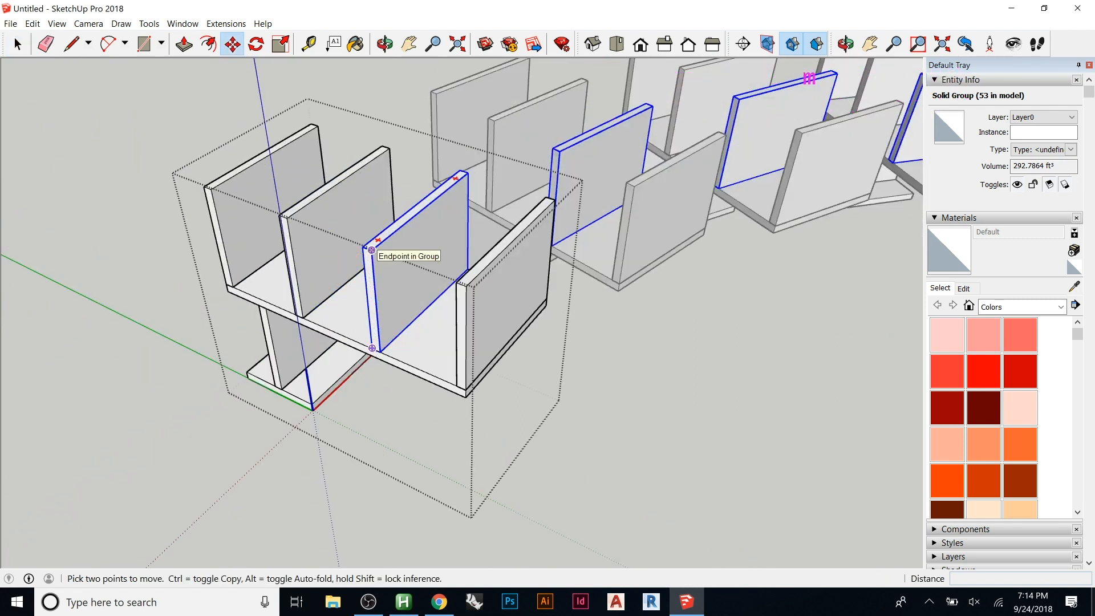
key(s)
key(space)
click(402, 232)
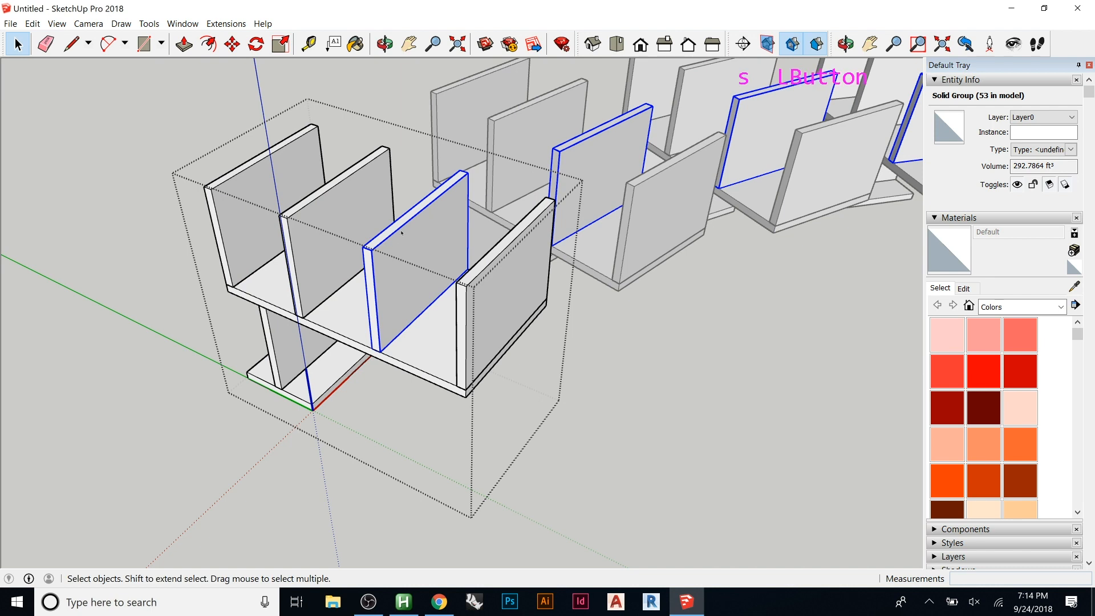
double_click(405, 225)
key(p)
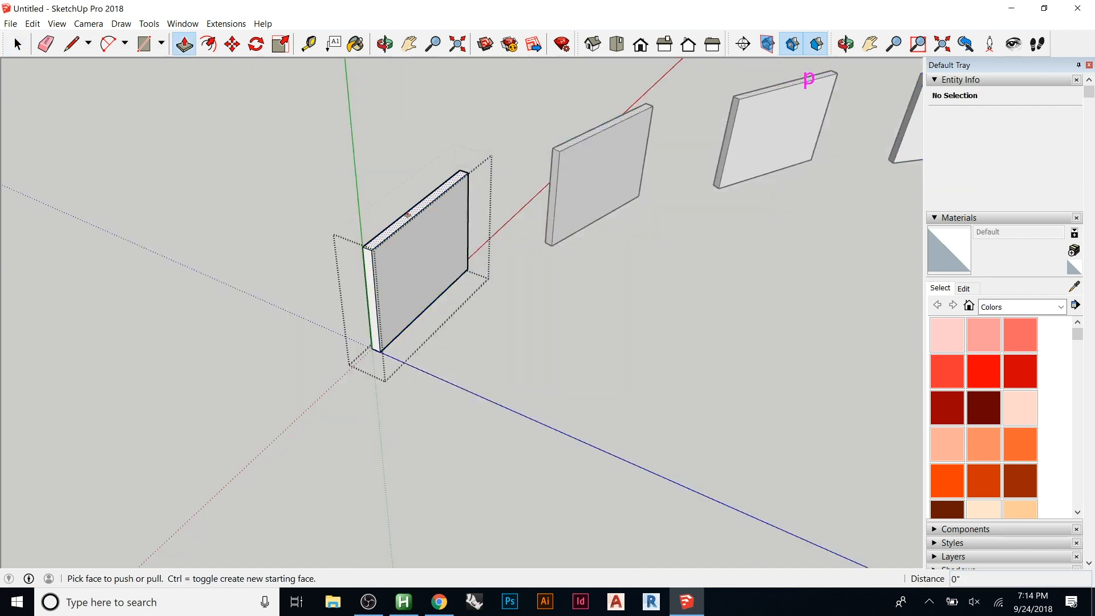
click(403, 234)
click(402, 239)
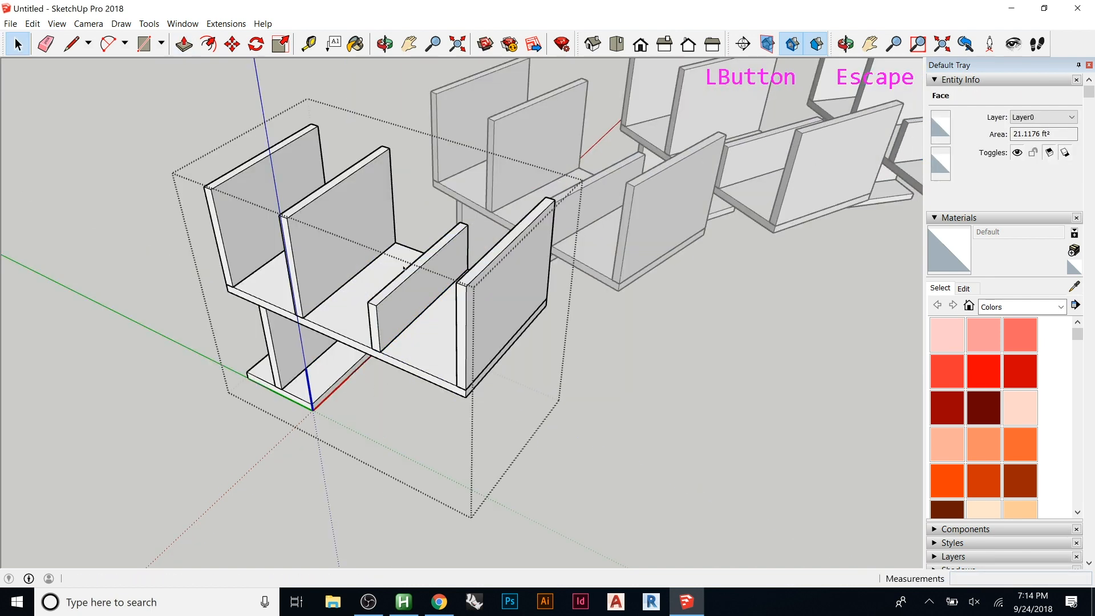
- Turn off Hide Rest Of Model for component editing and close the open table component
click(57, 24)
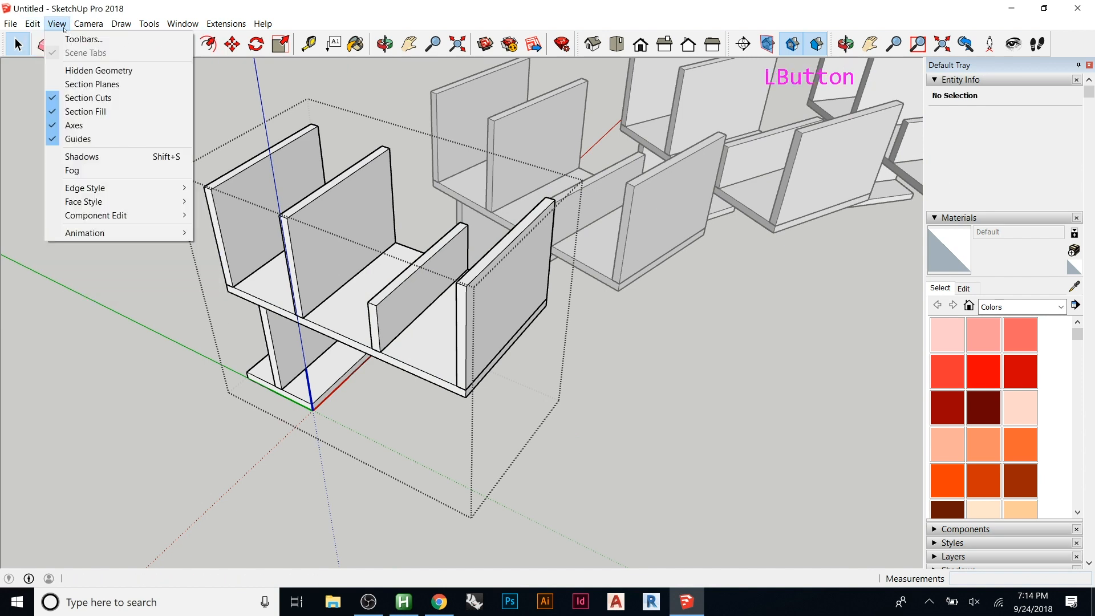
mouse_move(94, 215)
click(222, 215)
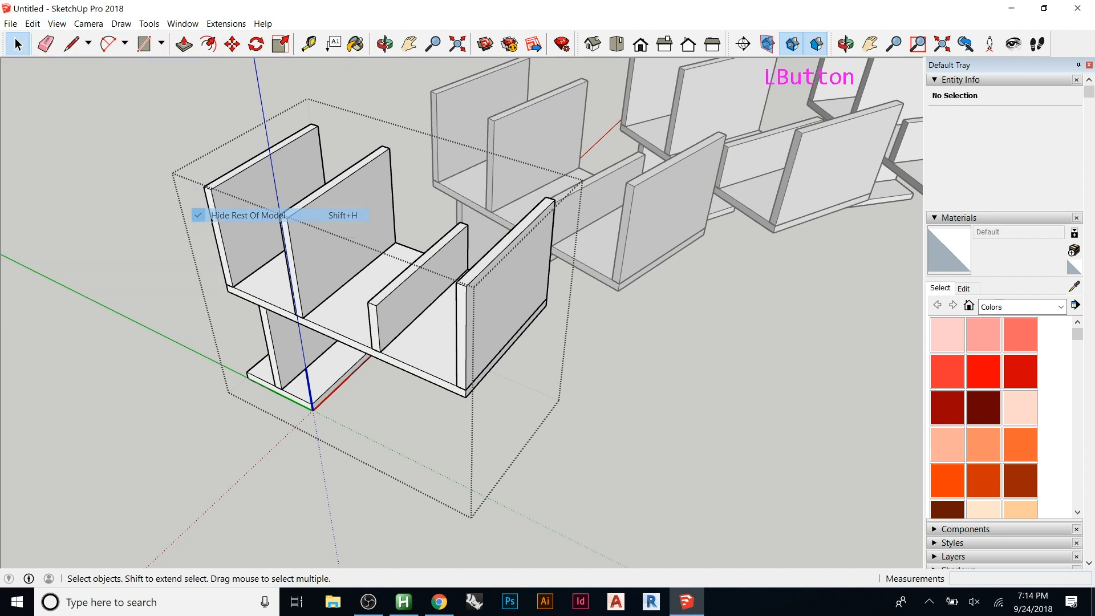
key(Escape)
key(Escape)
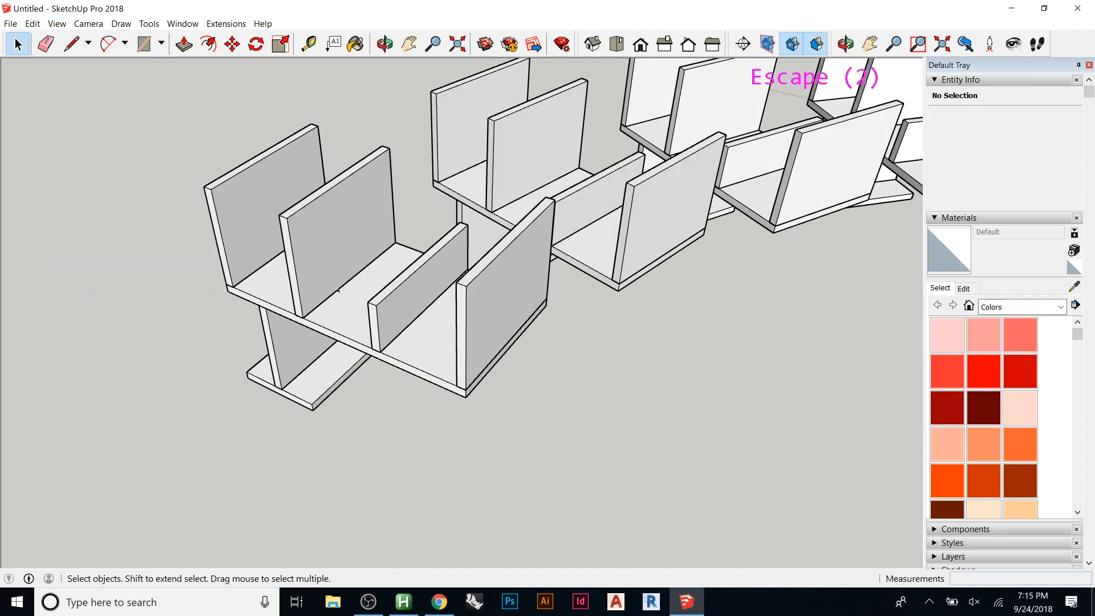
- Collapse the Materials section of the Default Tray
scroll(337, 282, down, 13)
scroll(337, 282, down, 4)
middle_drag(742, 268, 652, 357)
scroll(722, 307, up, 10)
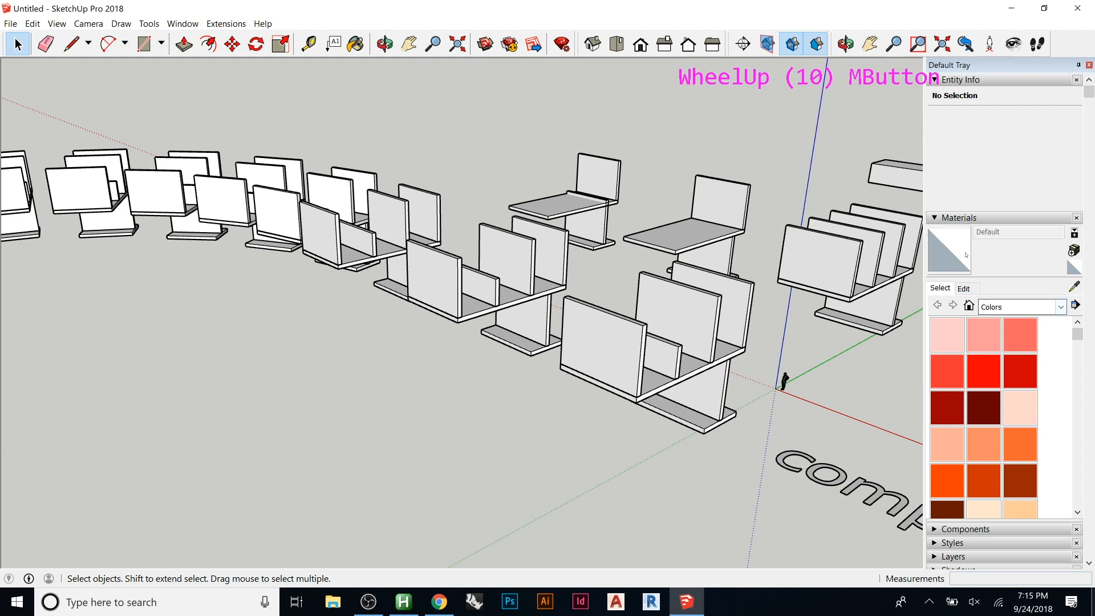
click(964, 218)
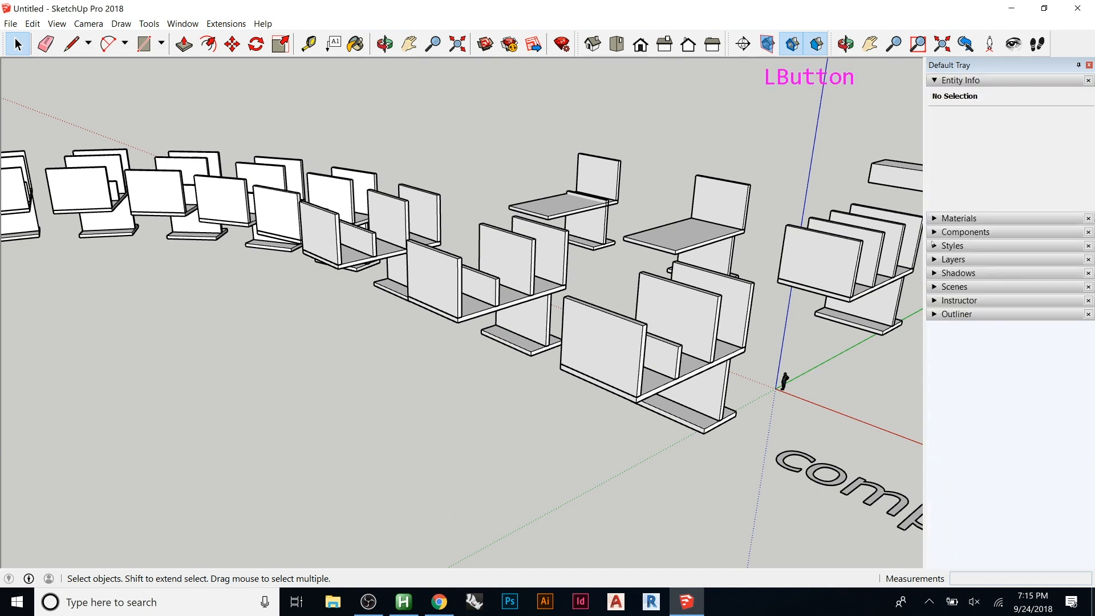
- Paint the nearest table in the curved row and the separate four-panel table with Color A05 red
click(933, 217)
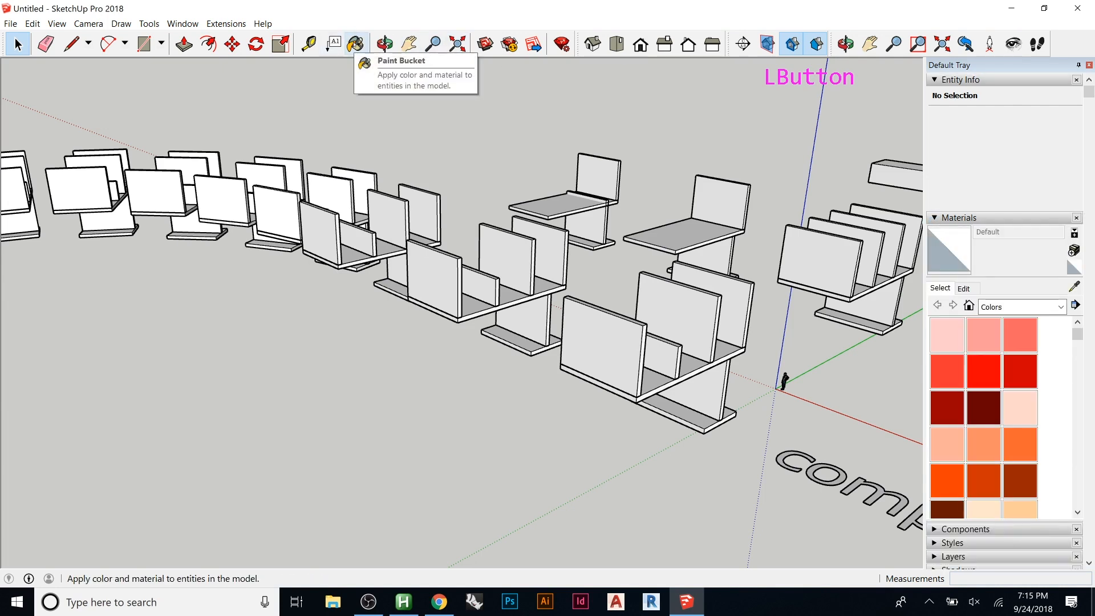
click(355, 43)
key(b)
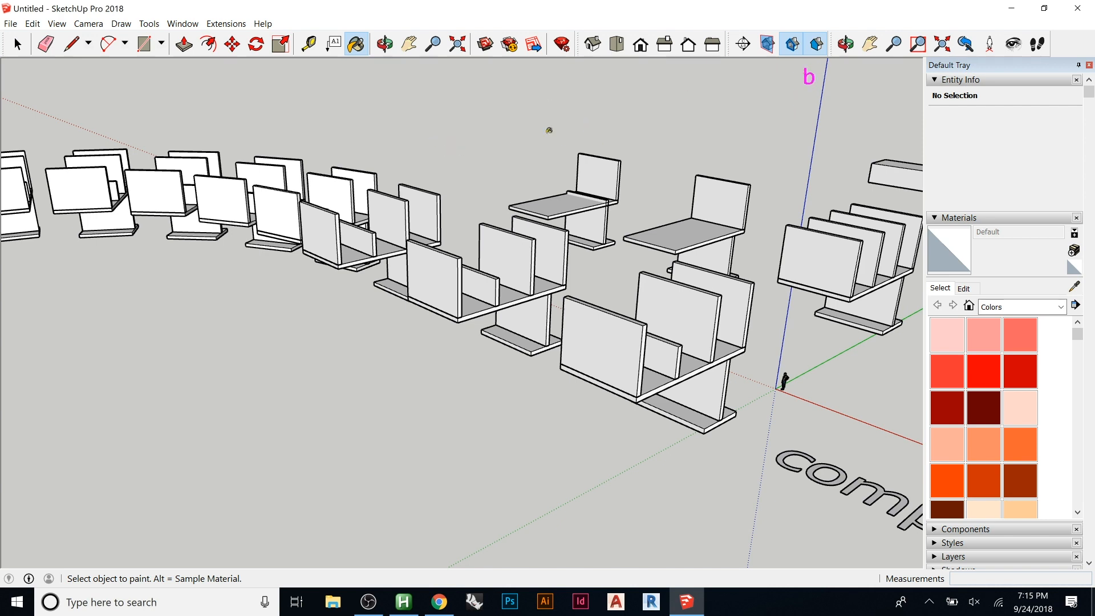
click(983, 370)
click(615, 345)
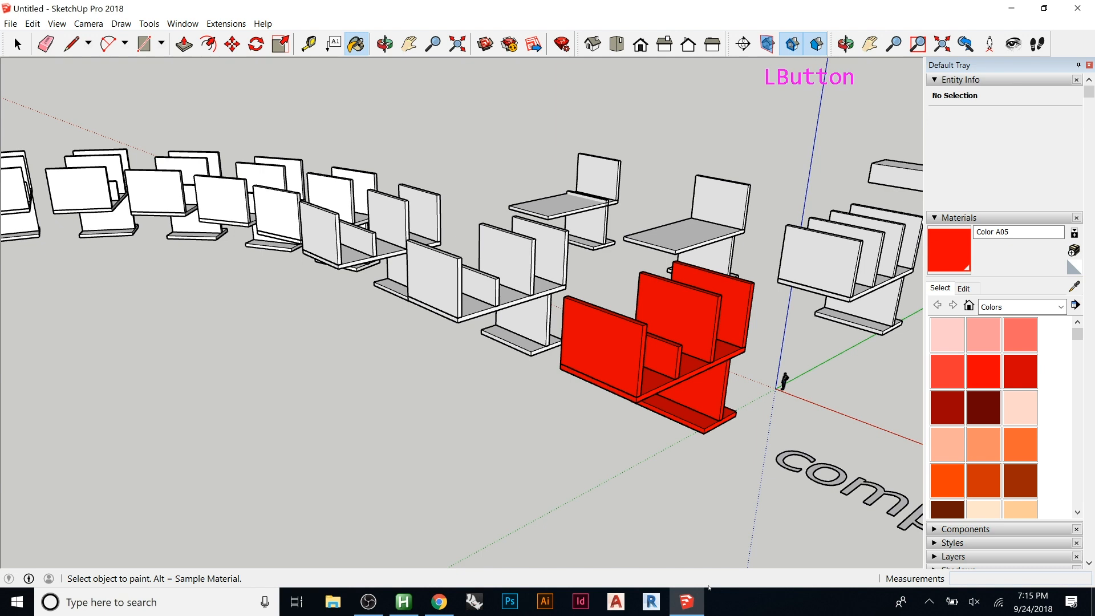
click(845, 252)
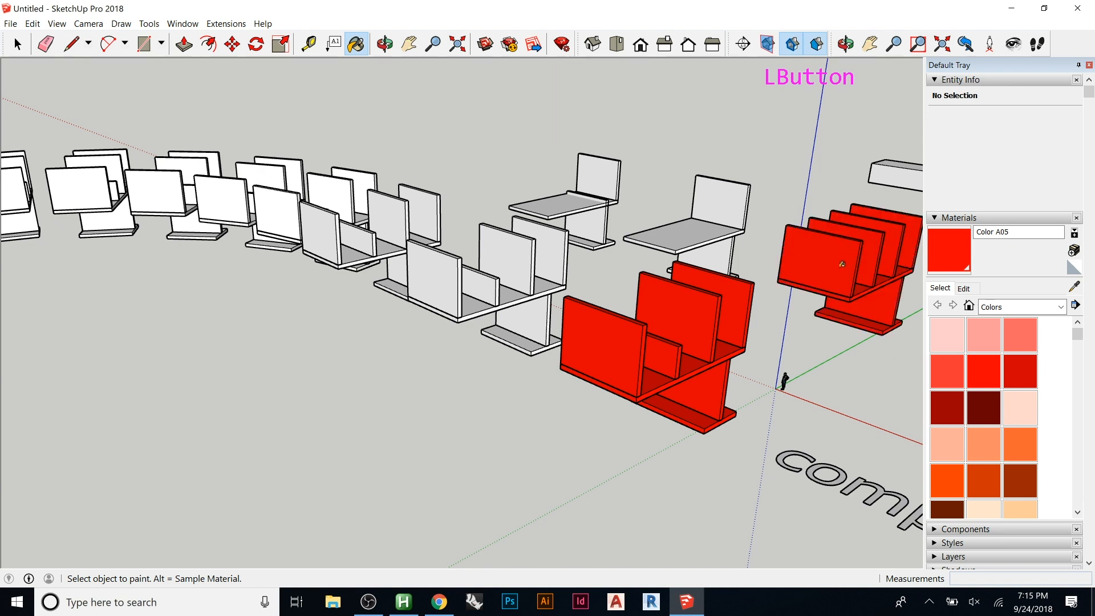
- Open the second-nearest table component in the curved row, paint its short panel with Color A05, and close the component
key(space)
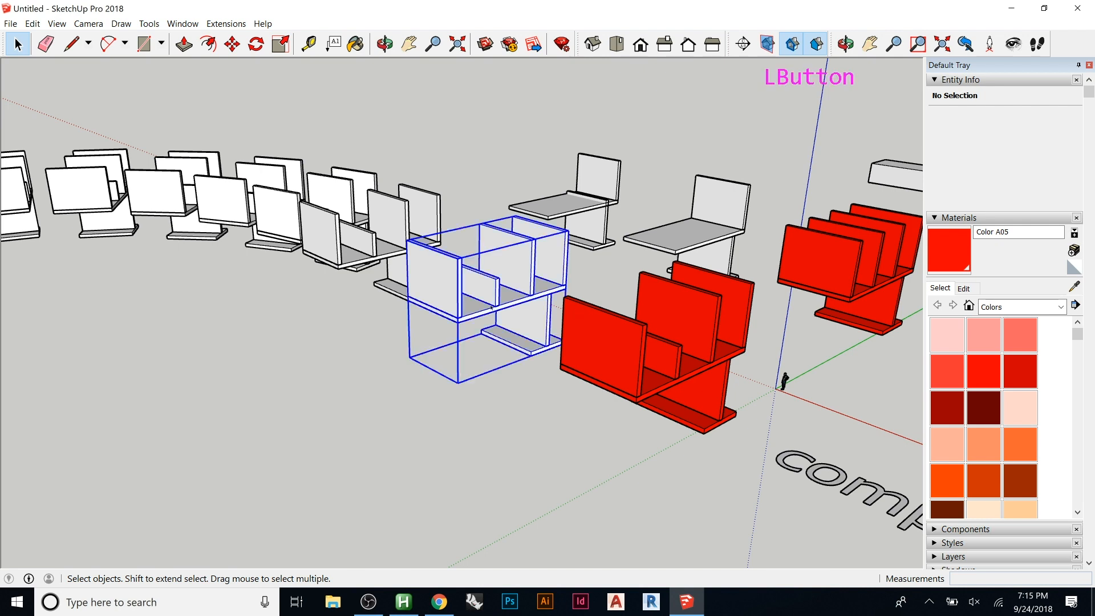
double_click(491, 307)
click(491, 296)
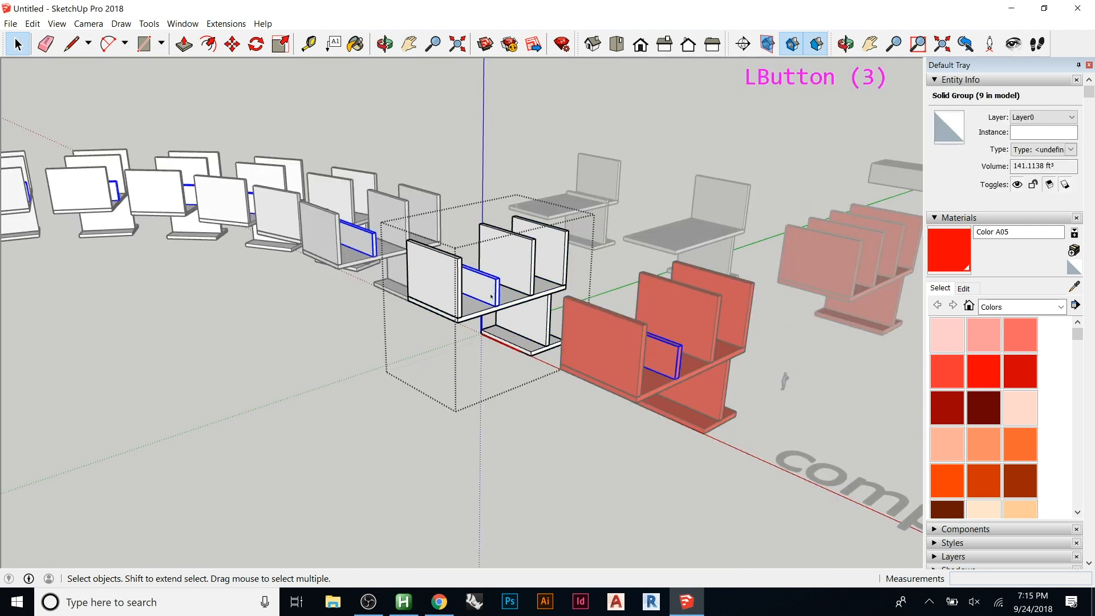
key(b)
click(491, 296)
key(space)
key(Escape)
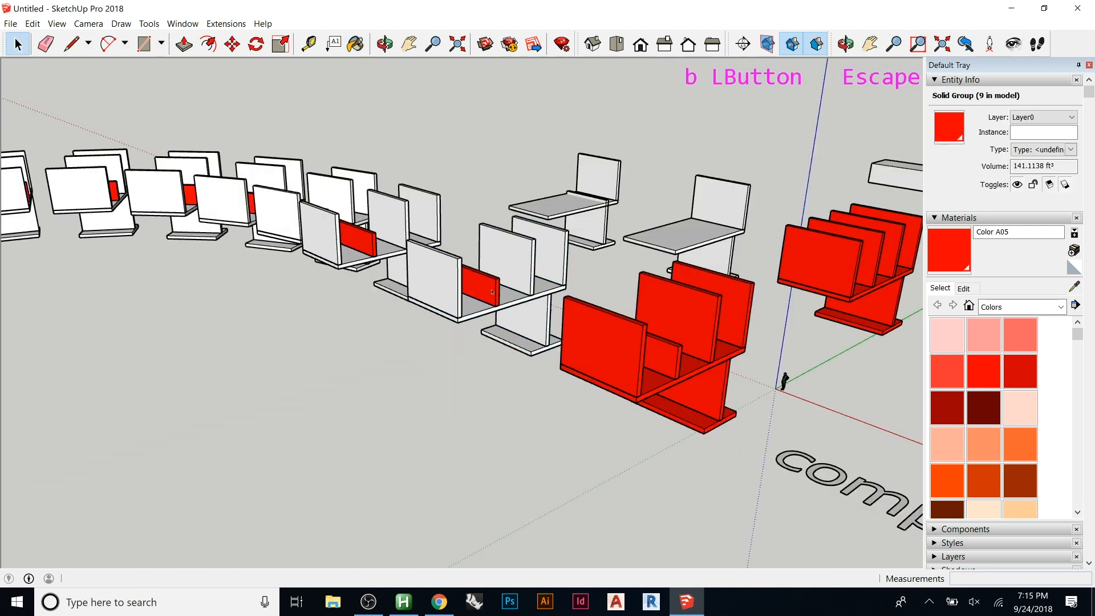
- Paint the nearest and third-nearest table components of the curved row with Color D05
middle_drag(559, 279, 526, 289)
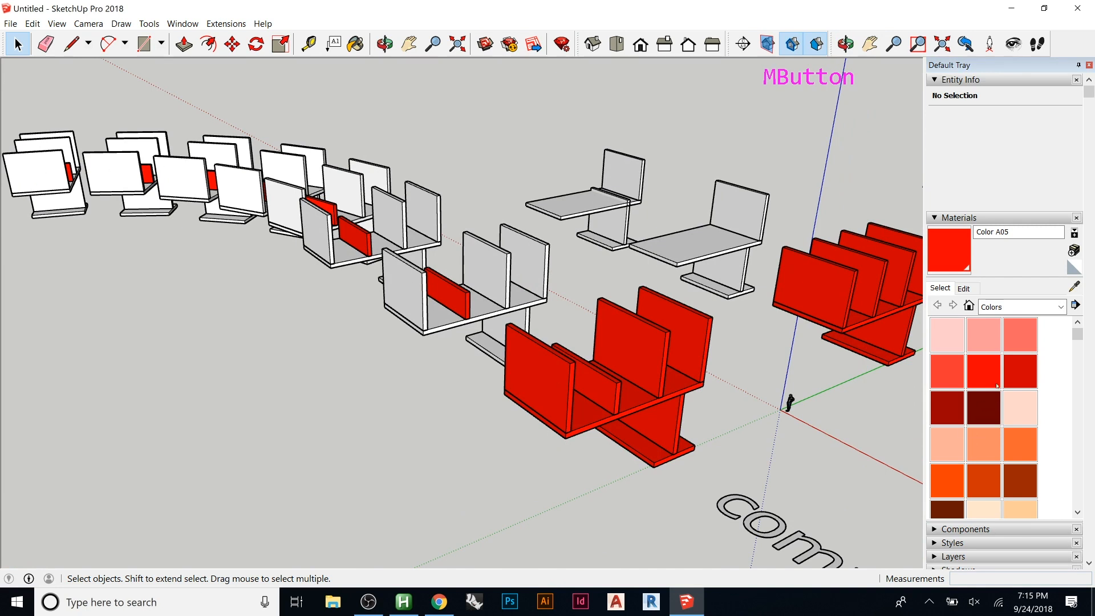
scroll(985, 409, down, 5)
scroll(996, 405, down, 2)
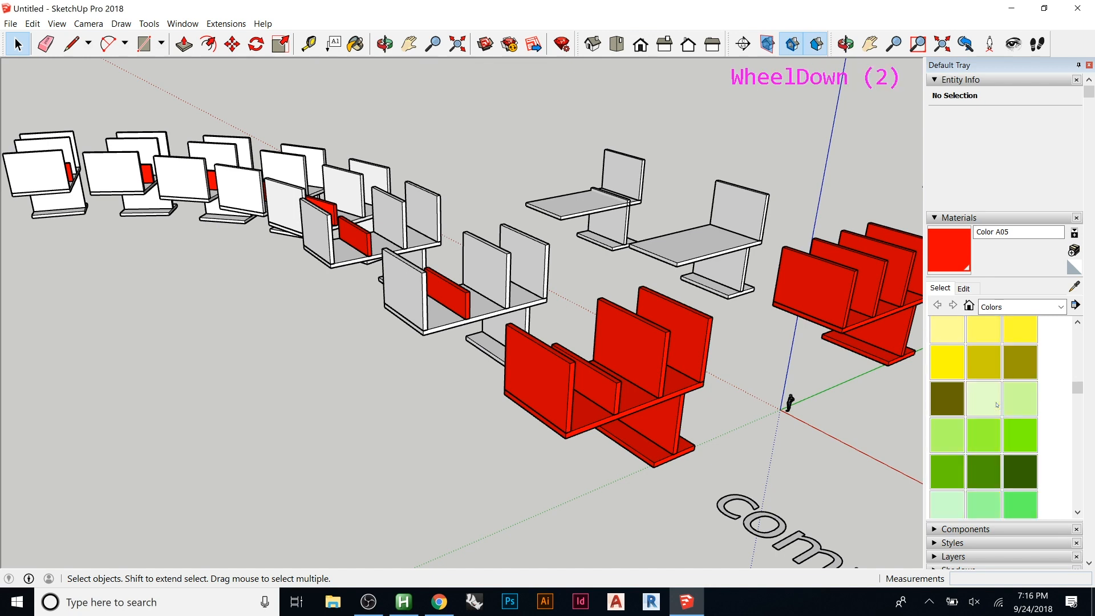
scroll(995, 405, up, 2)
click(992, 401)
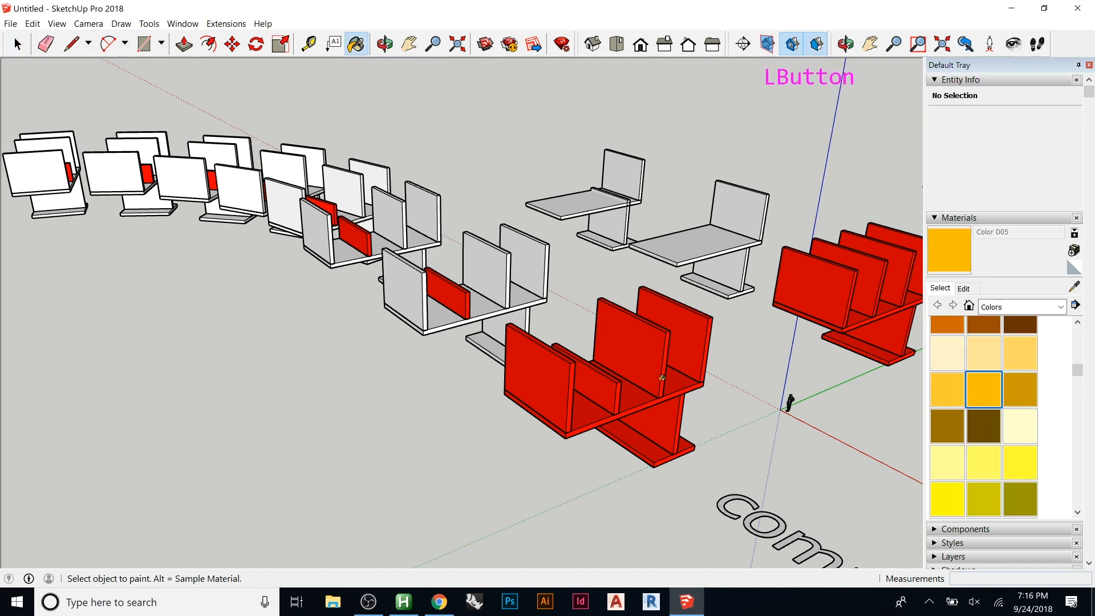
click(643, 356)
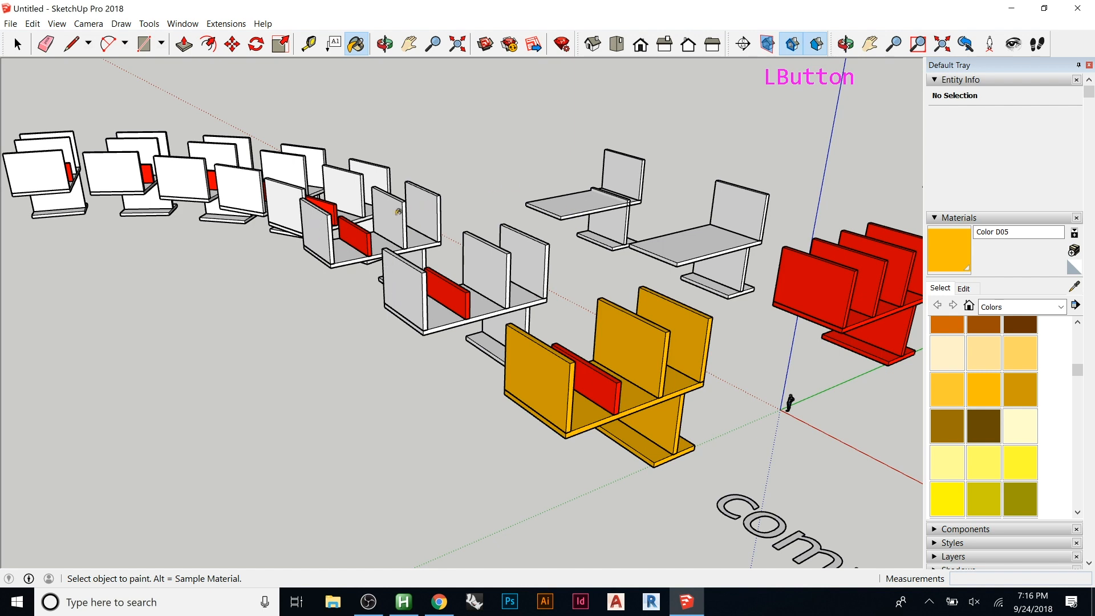
click(399, 212)
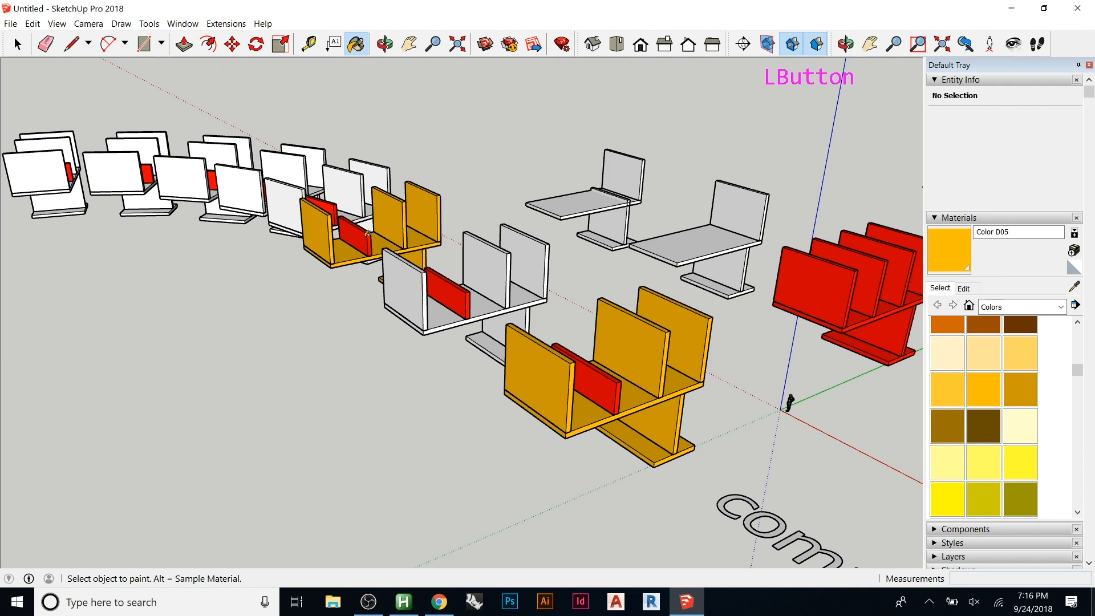
- Paint the four nearest table components of the curved row with Color A02
scroll(1075, 379, up, 5)
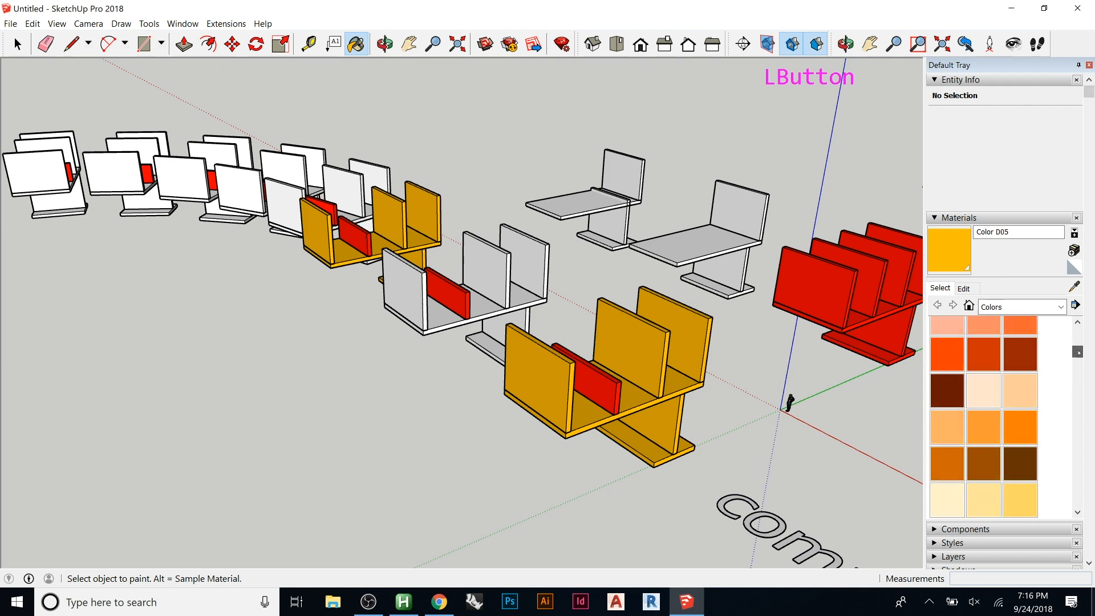
click(982, 332)
click(624, 348)
click(453, 283)
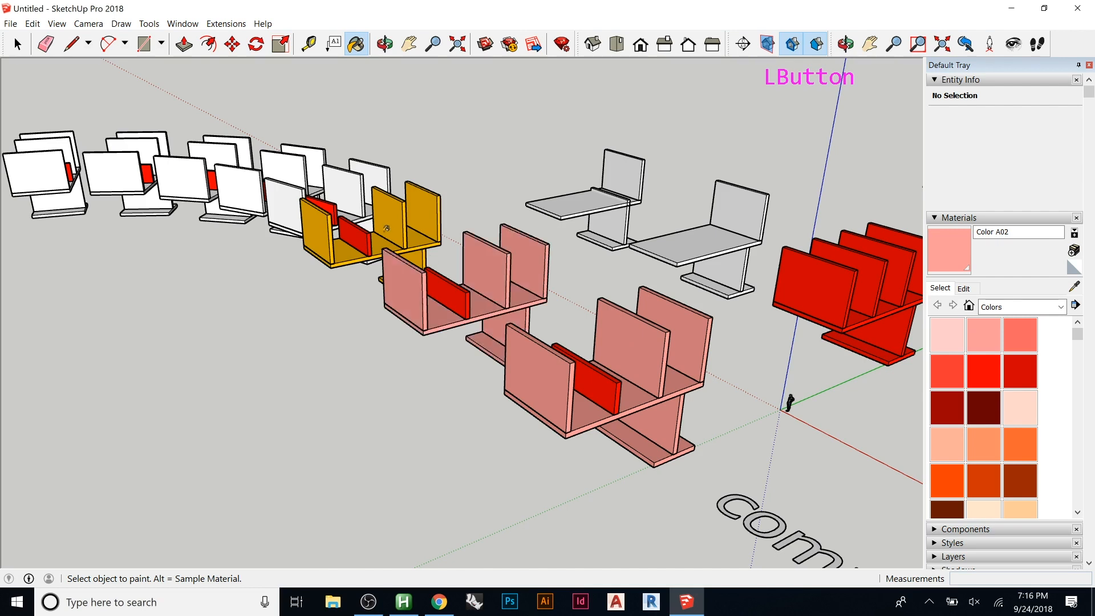
click(343, 202)
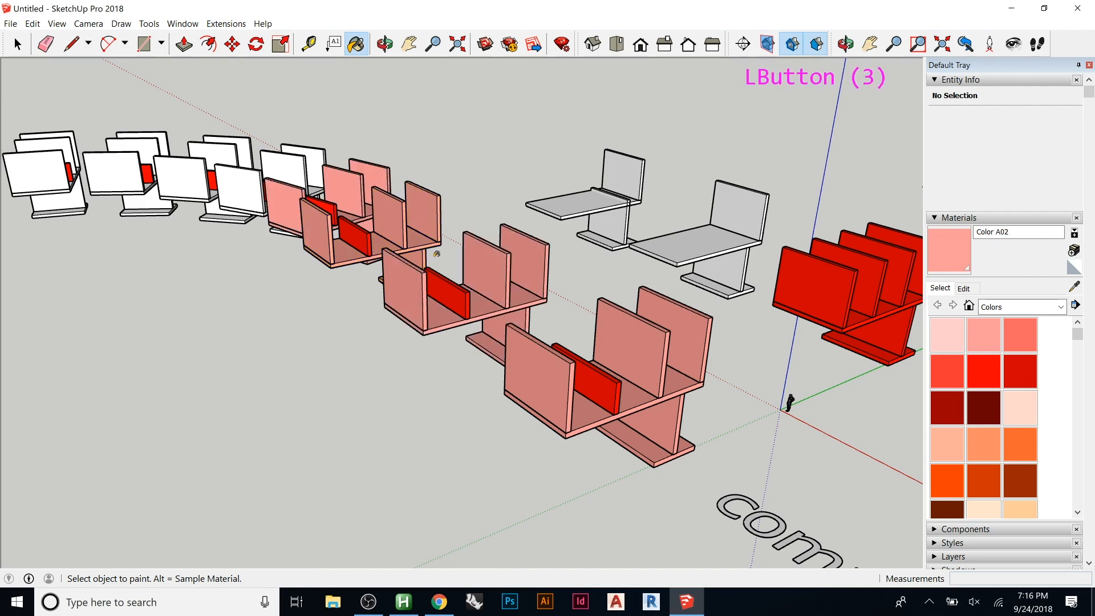
- Open the nearest table component, paint its tall inner panel group with Color B05, and close the component
key(space)
click(639, 393)
double_click(655, 373)
click(655, 373)
click(948, 485)
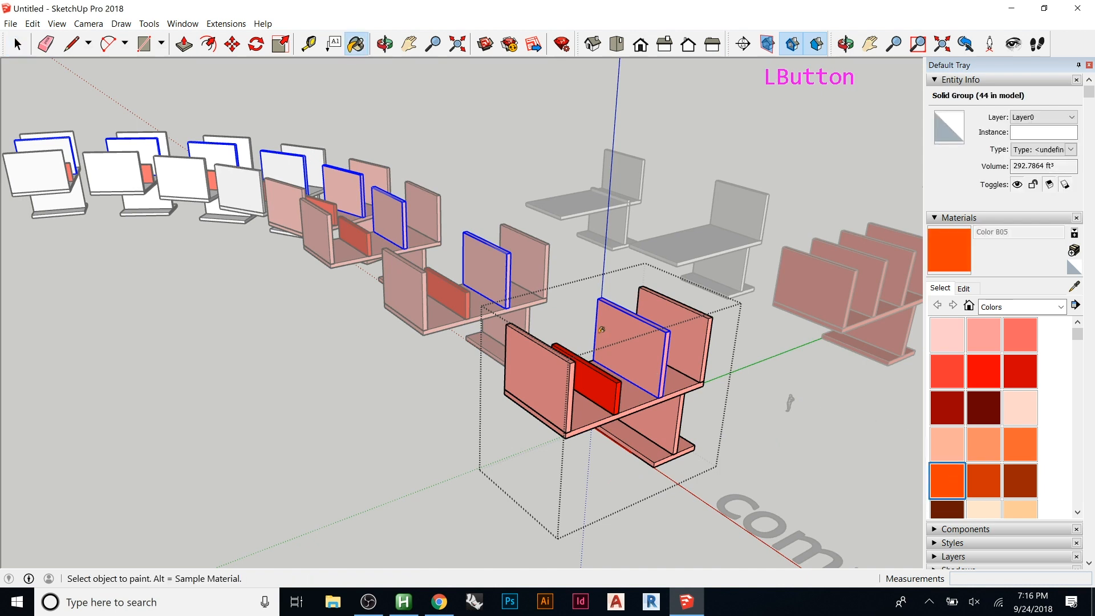
click(627, 336)
key(Escape)
key(Escape)
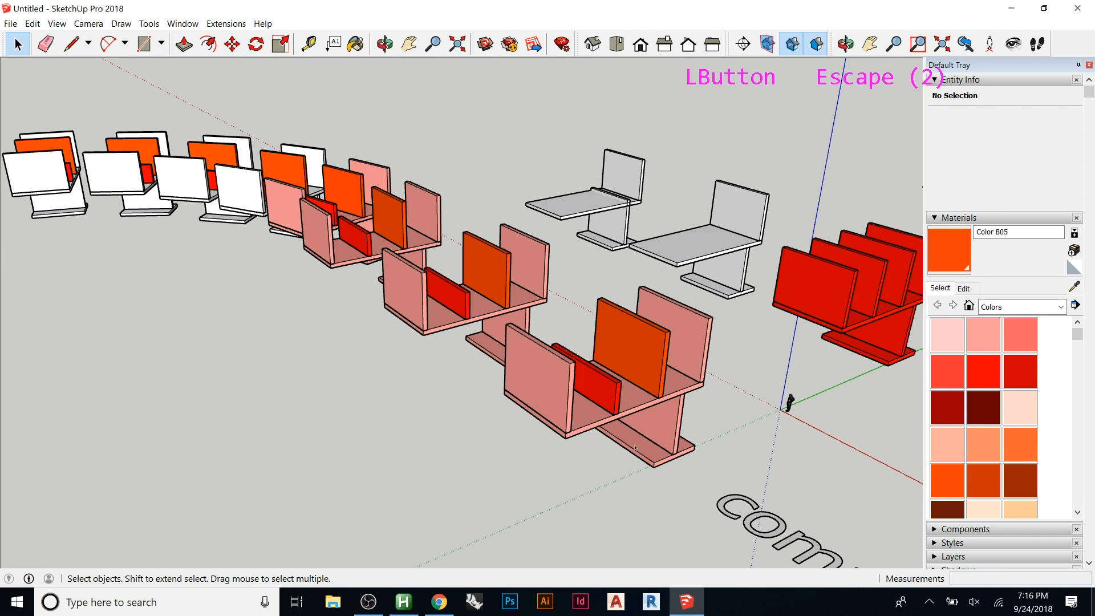
- Open the nearest table component and its orange inner panel group, and select the panel's large front face
middle_drag(400, 334, 691, 392)
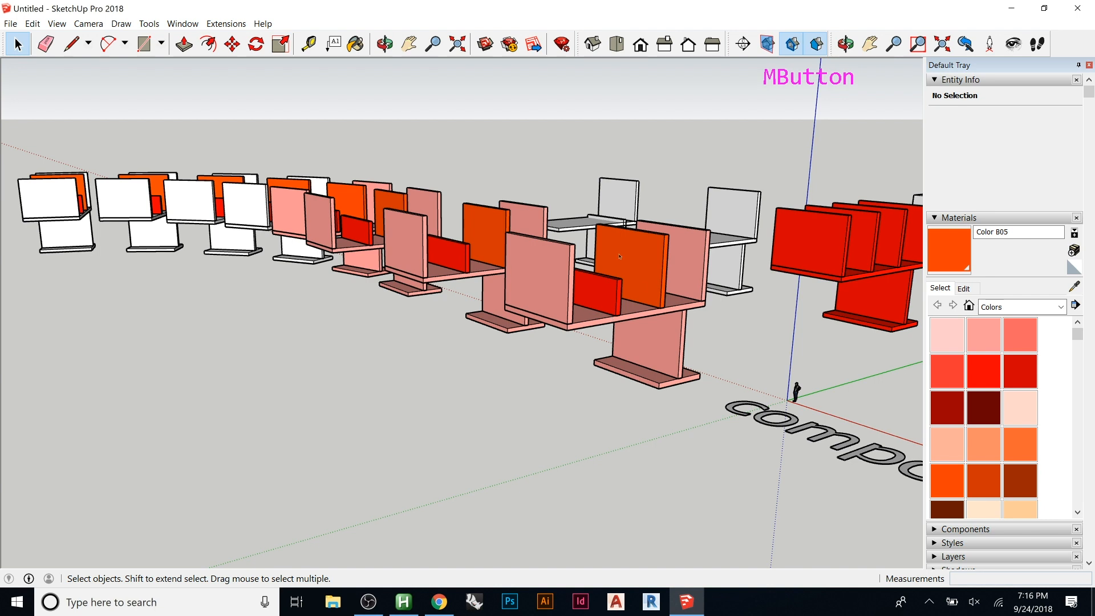
scroll(648, 280, up, 10)
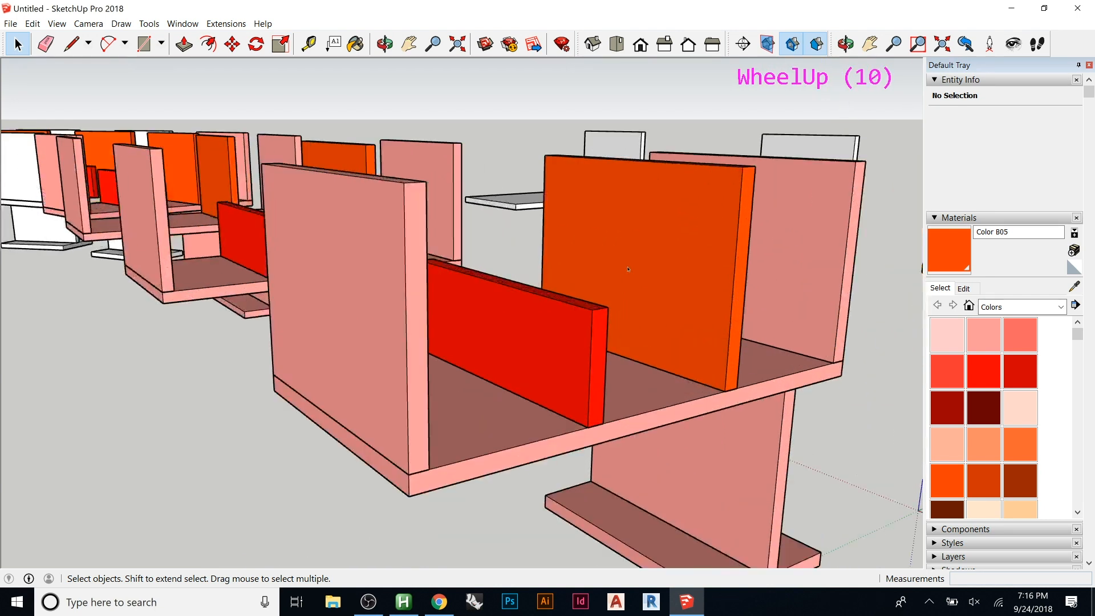
double_click(676, 238)
click(670, 235)
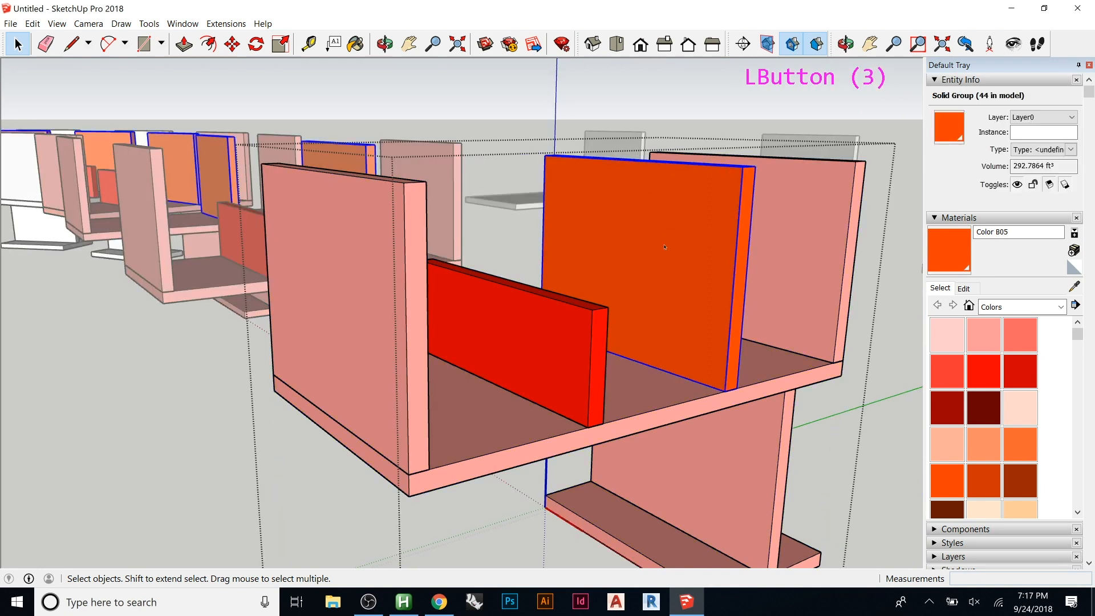
double_click(664, 245)
click(663, 235)
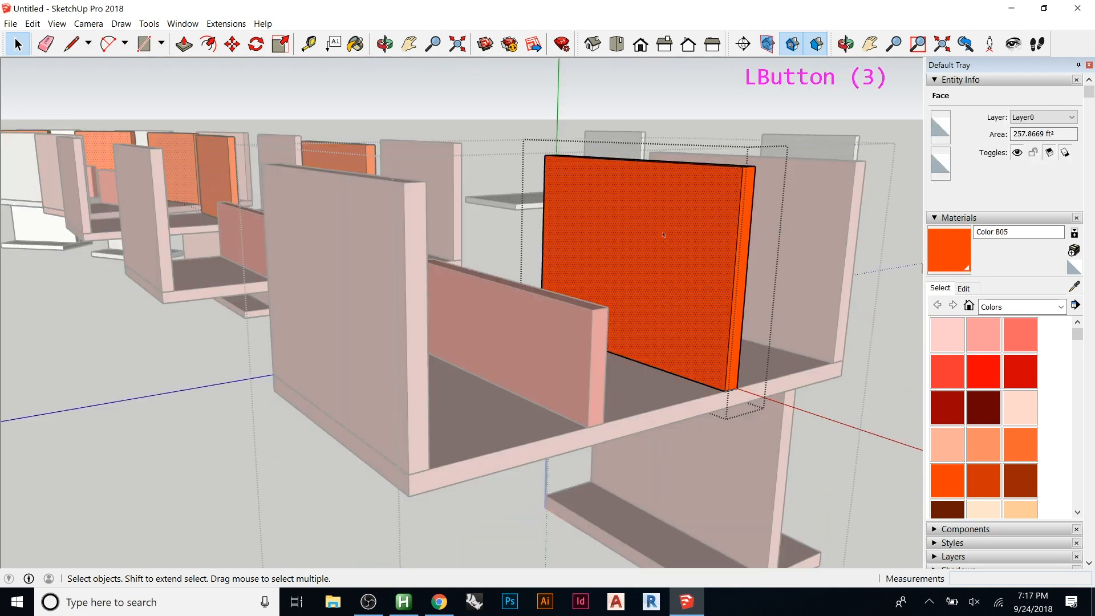
- Paint the selected panel face with Color G05 green and close the open group and component
drag(1077, 334, 1075, 409)
click(984, 374)
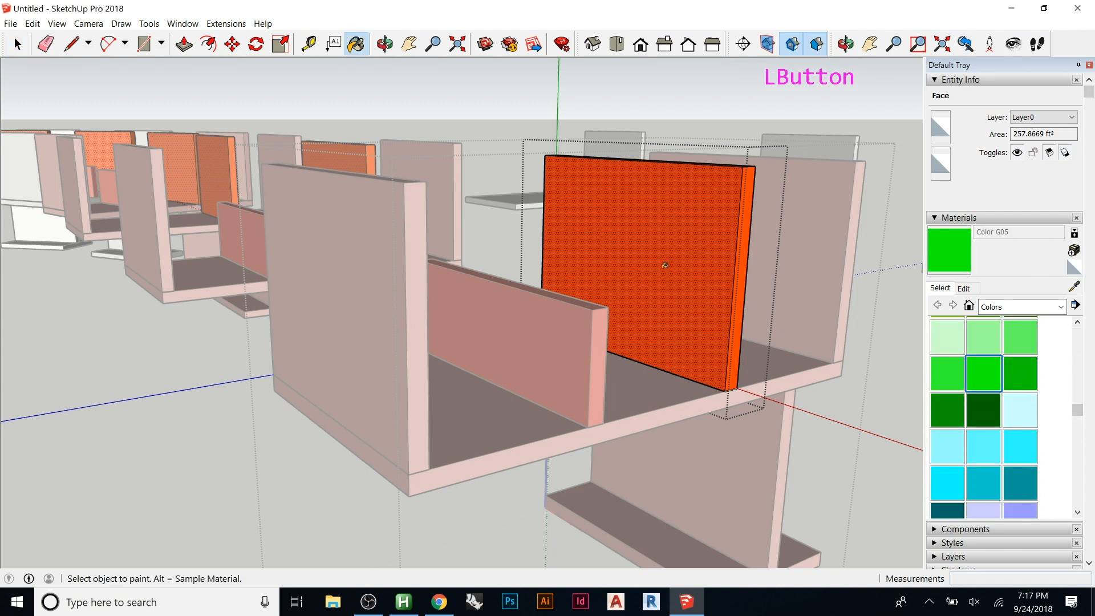
click(713, 295)
key(Escape)
key(Escape)
key(Escape)
key(Escape)
key(Escape)
key(Escape)
key(Escape)
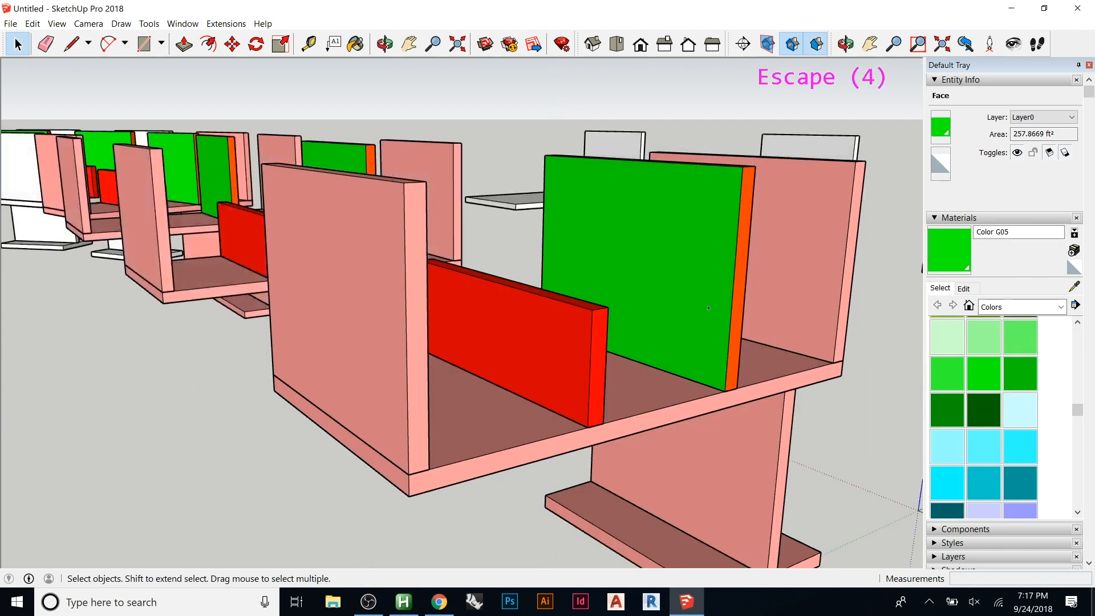
- Paint the two nearest table components of the curved row with Color H06
scroll(649, 362, down, 3)
scroll(789, 431, down, 9)
mouse_move(789, 432)
middle_down()
mouse_move(789, 445)
mouse_move(792, 430)
middle_up()
click(979, 475)
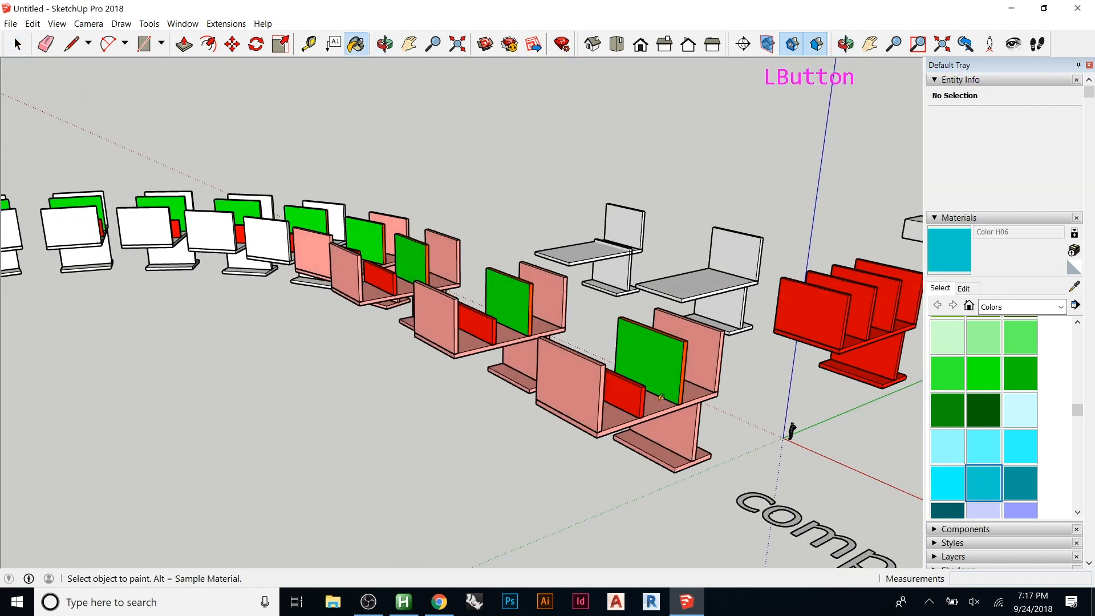
click(671, 373)
click(484, 327)
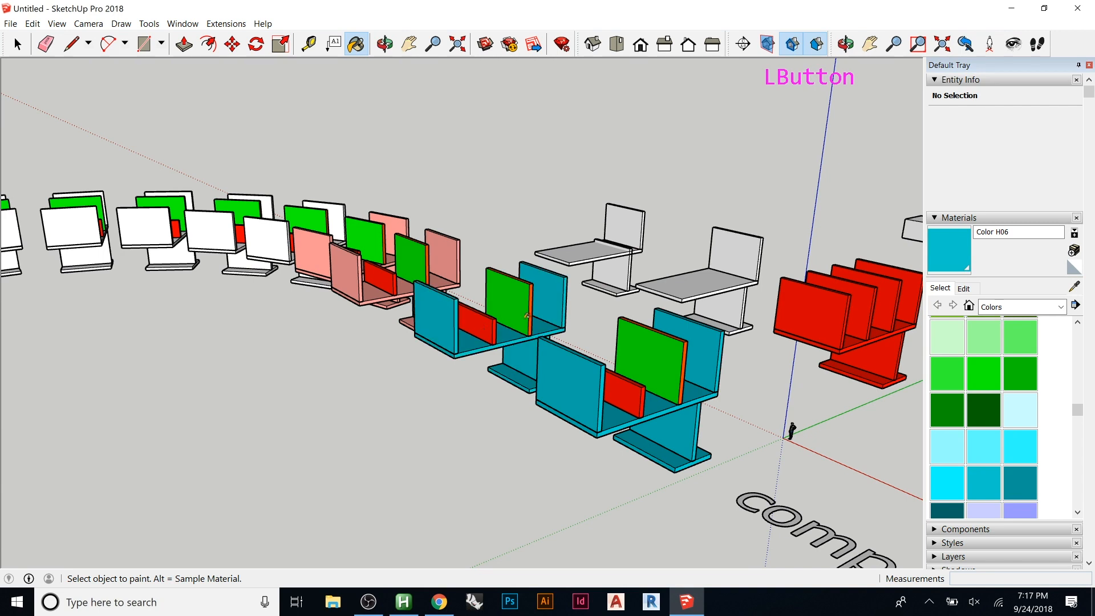
- Open the nearest table component, paint its short red panel with Color H06, and close the component
key(space)
click(646, 406)
double_click(647, 407)
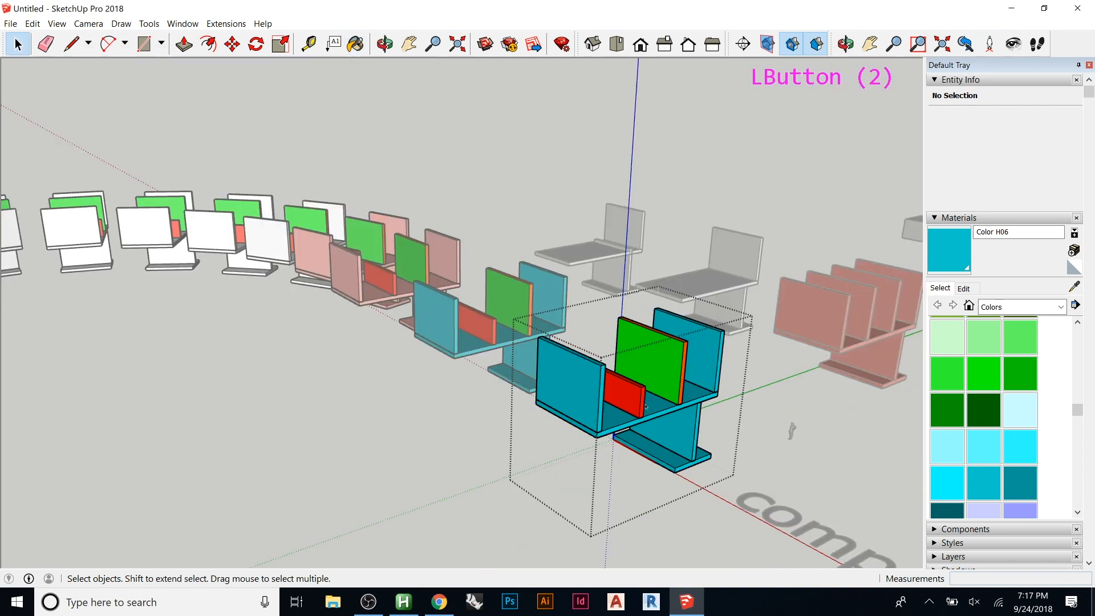
key(b)
click(646, 396)
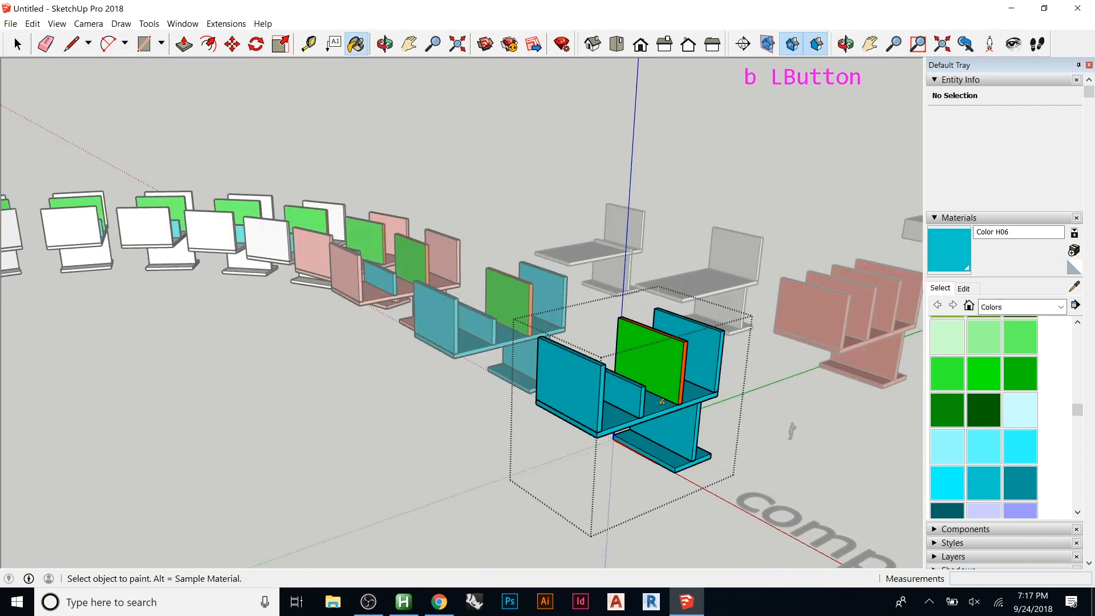
key(space)
key(Escape)
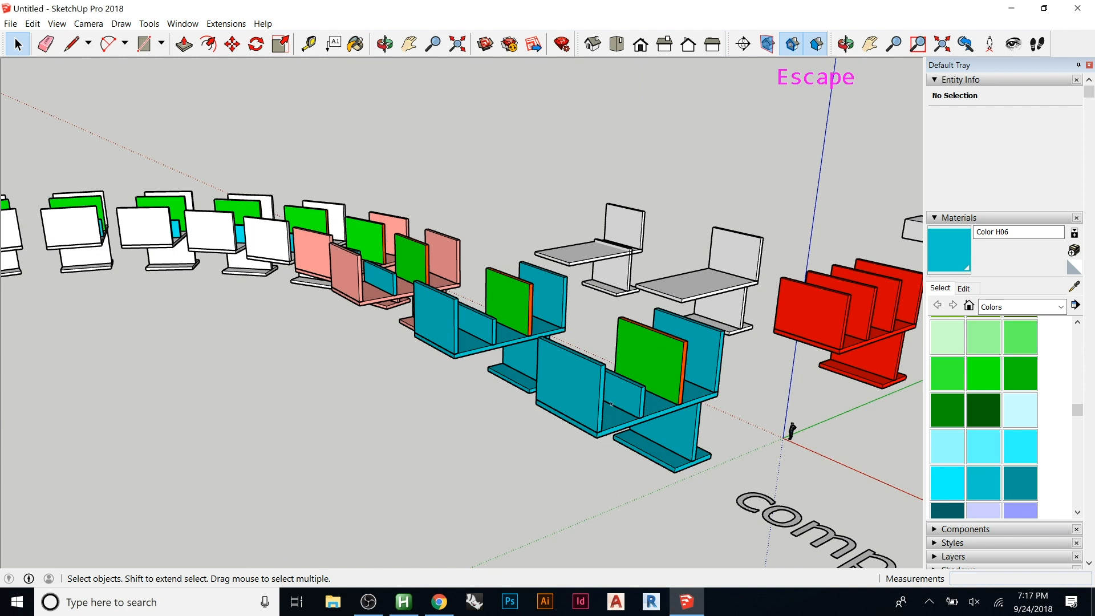
click(360, 283)
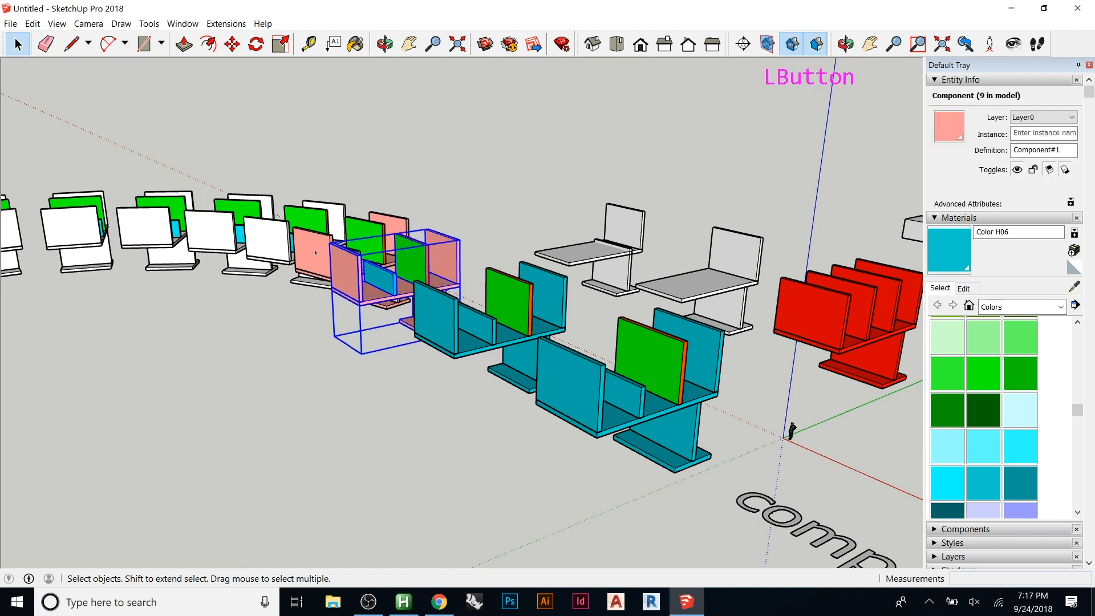
middle_drag(268, 240, 546, 464)
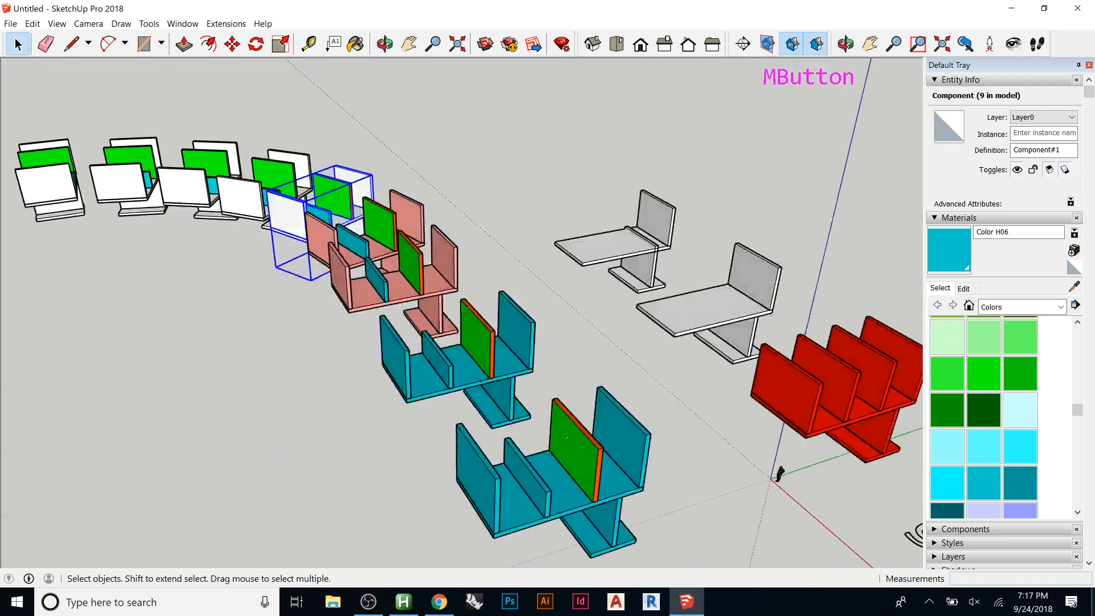
double_click(548, 469)
click(548, 469)
key(Escape)
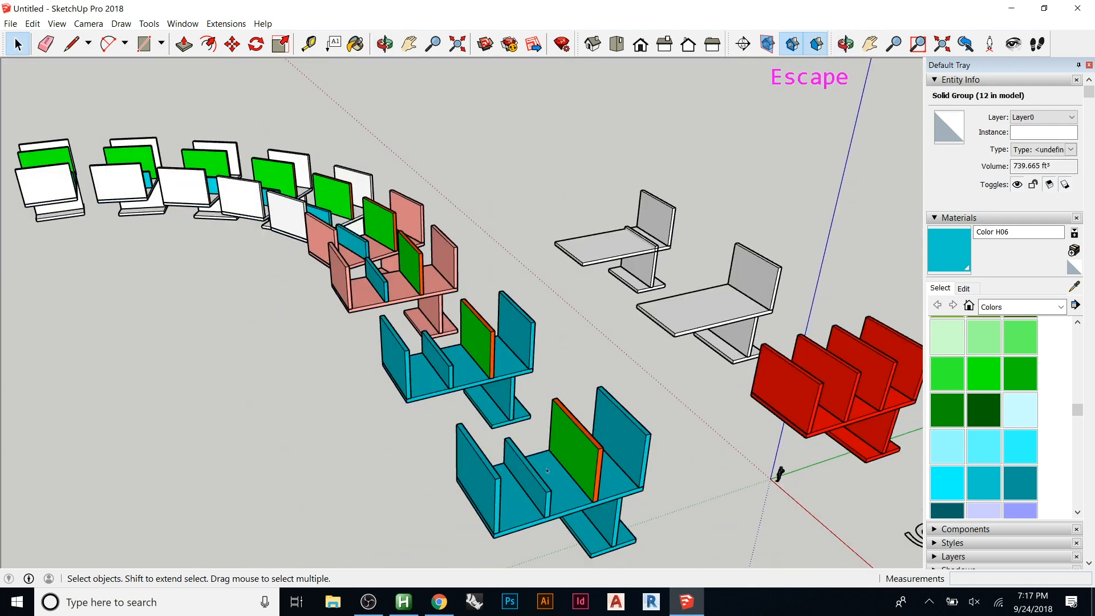
key(b)
click(549, 464)
click(18, 43)
- Open the nearest table component, paint all of its groups together with Color H06, and close the component
double_click(550, 475)
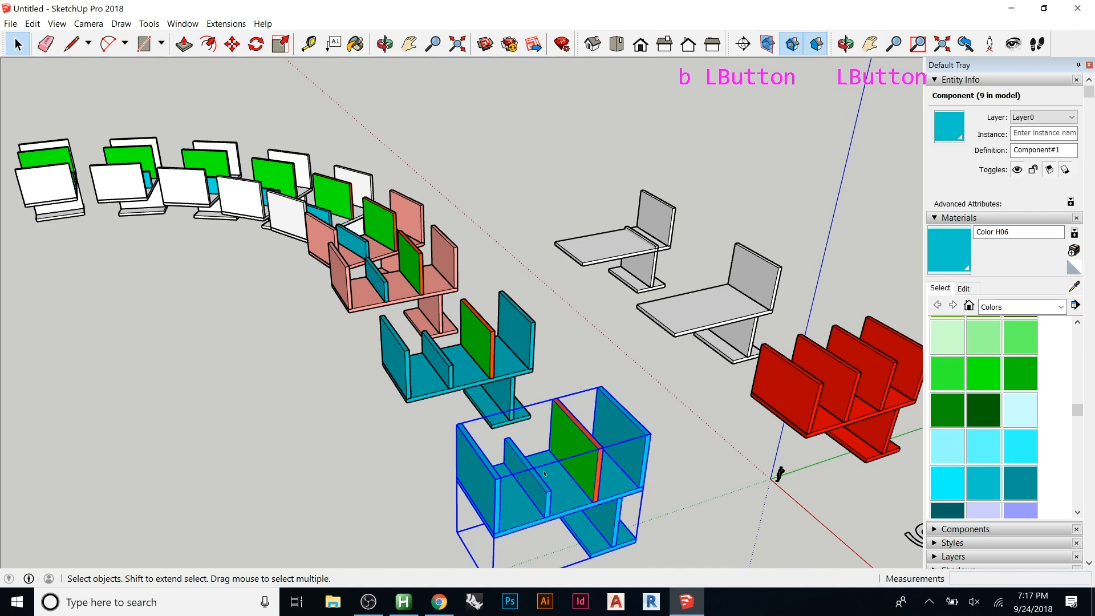
drag(423, 383, 699, 567)
key(b)
click(603, 519)
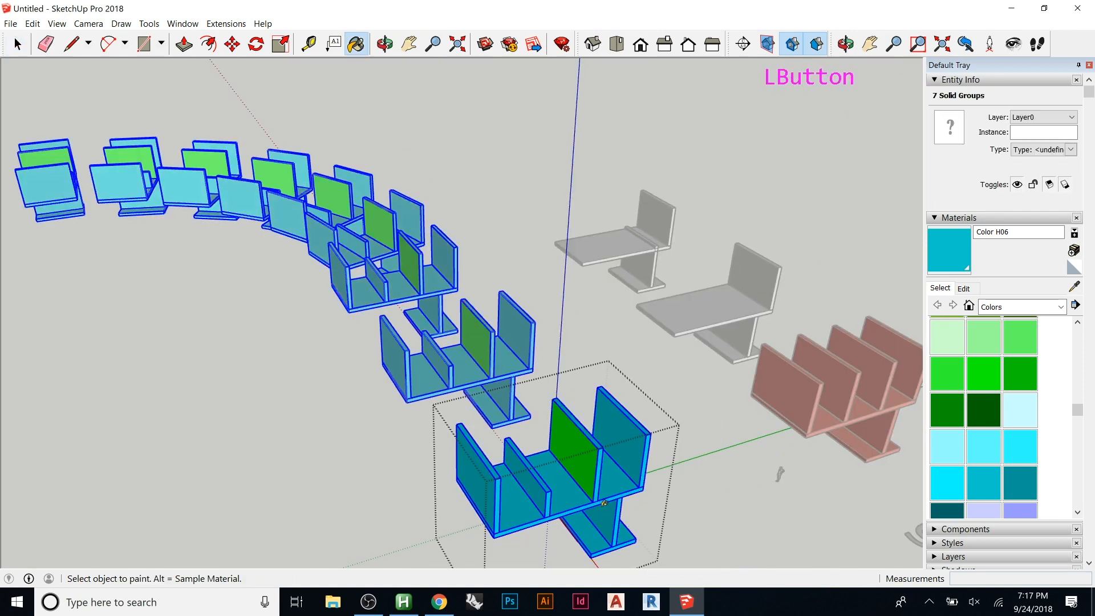
key(Escape)
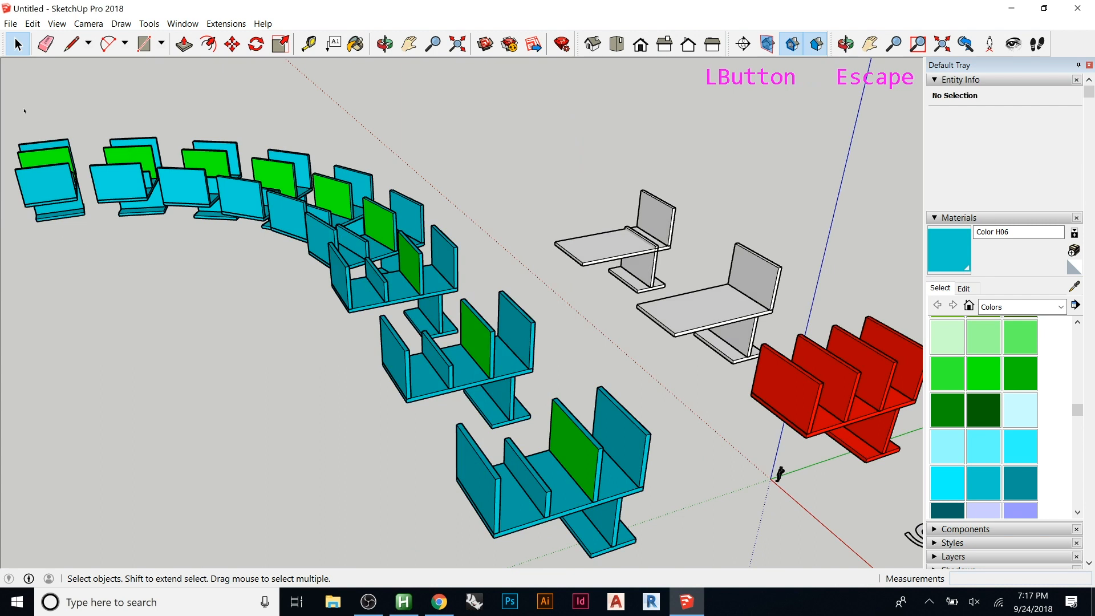
middle_drag(436, 389, 549, 300)
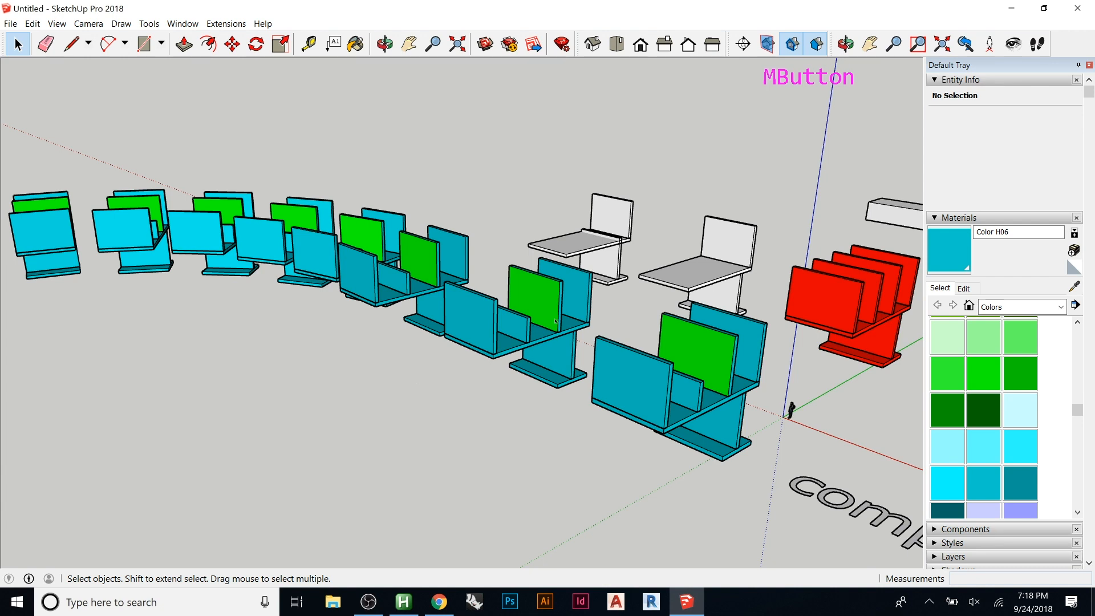
- Collapse the material settings, open the shadow settings and turn on shadow display for the model
middle_drag(639, 382, 665, 381)
scroll(633, 370, down, 3)
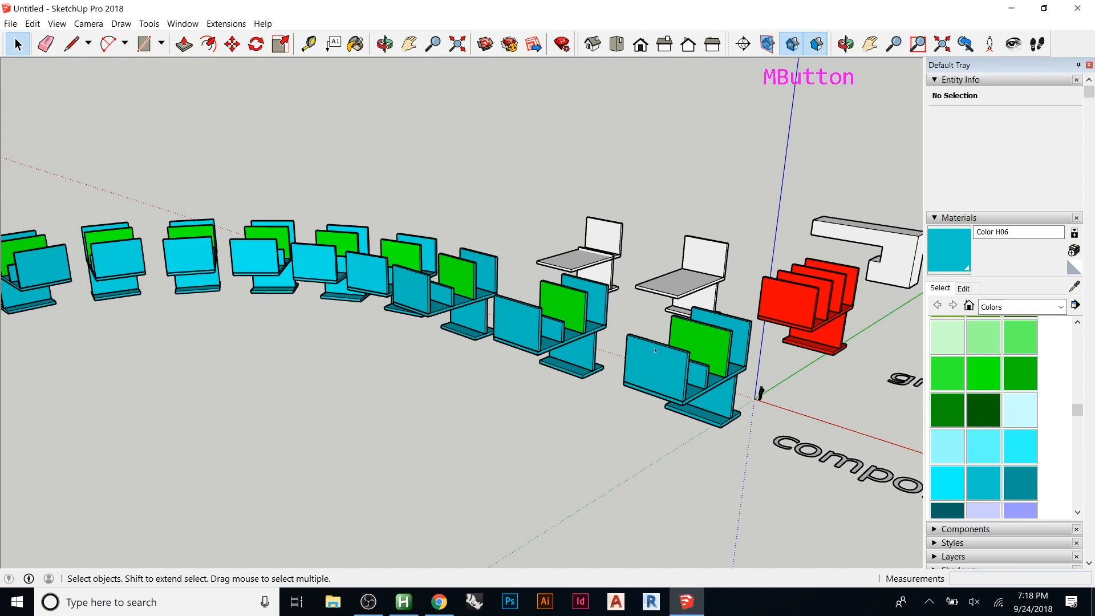
click(935, 219)
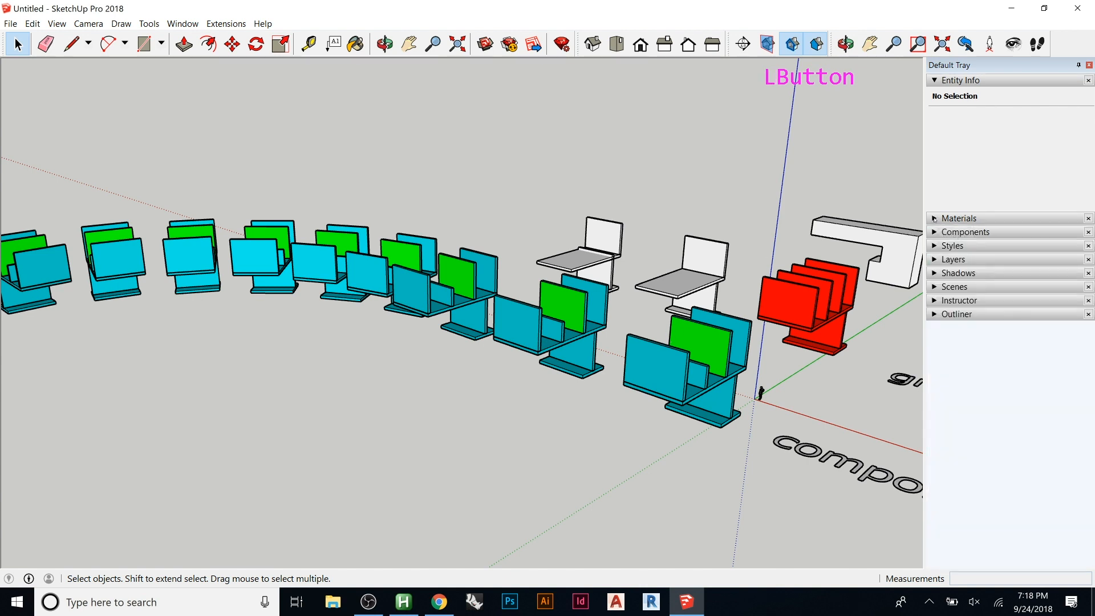
click(934, 273)
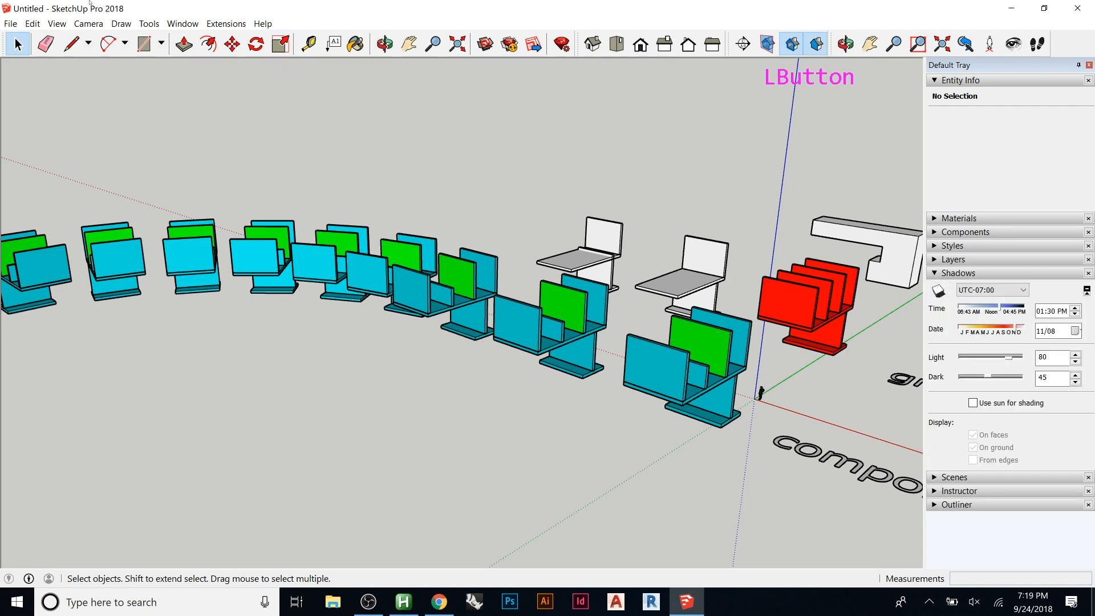
click(57, 23)
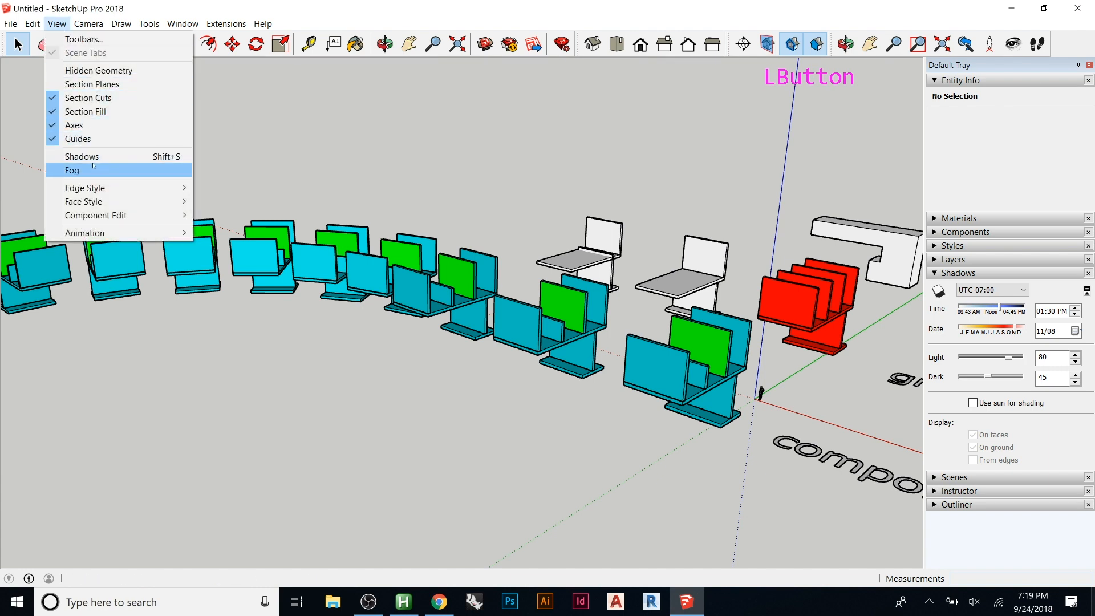
click(974, 273)
click(979, 274)
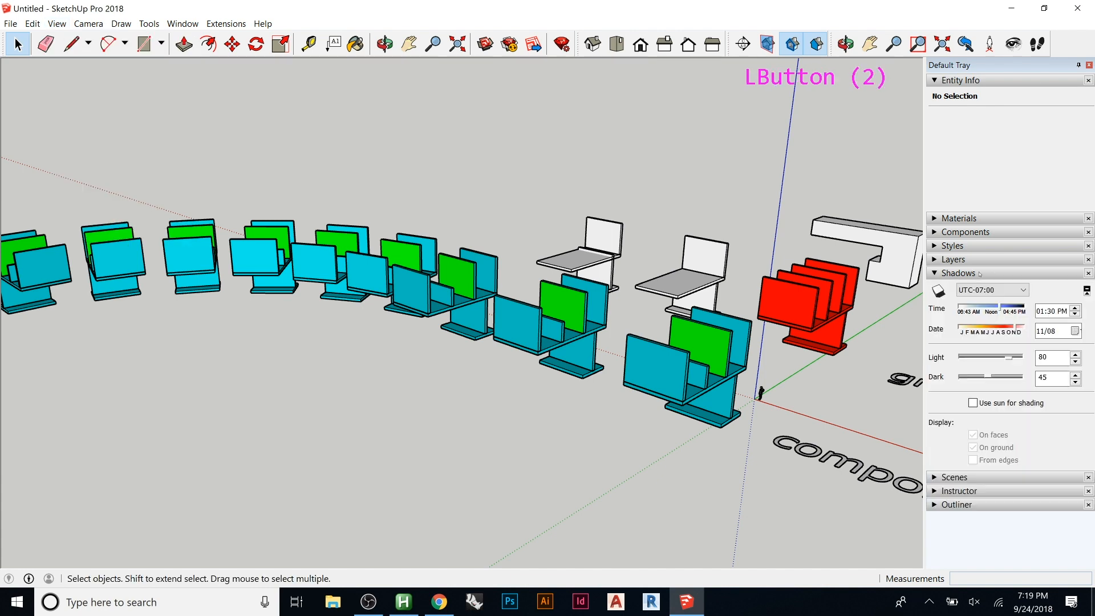
click(939, 290)
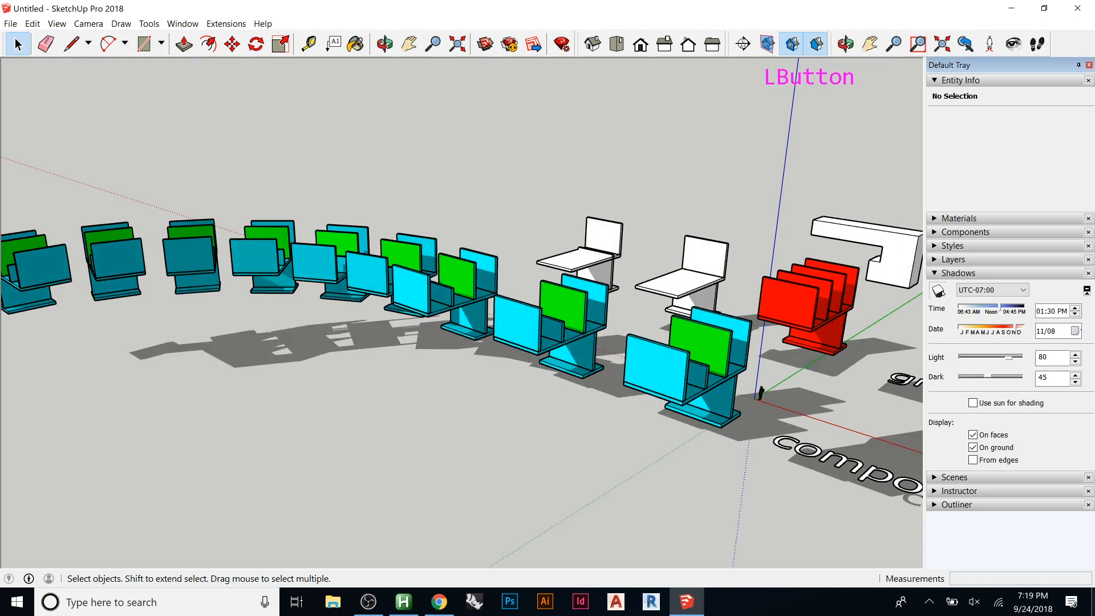
- Move all the tables, labels and other models together straight down along the blue axis to the origin's ground level, and deselect them
middle_drag(696, 366, 595, 290)
scroll(428, 271, down, 5)
scroll(427, 270, down, 1)
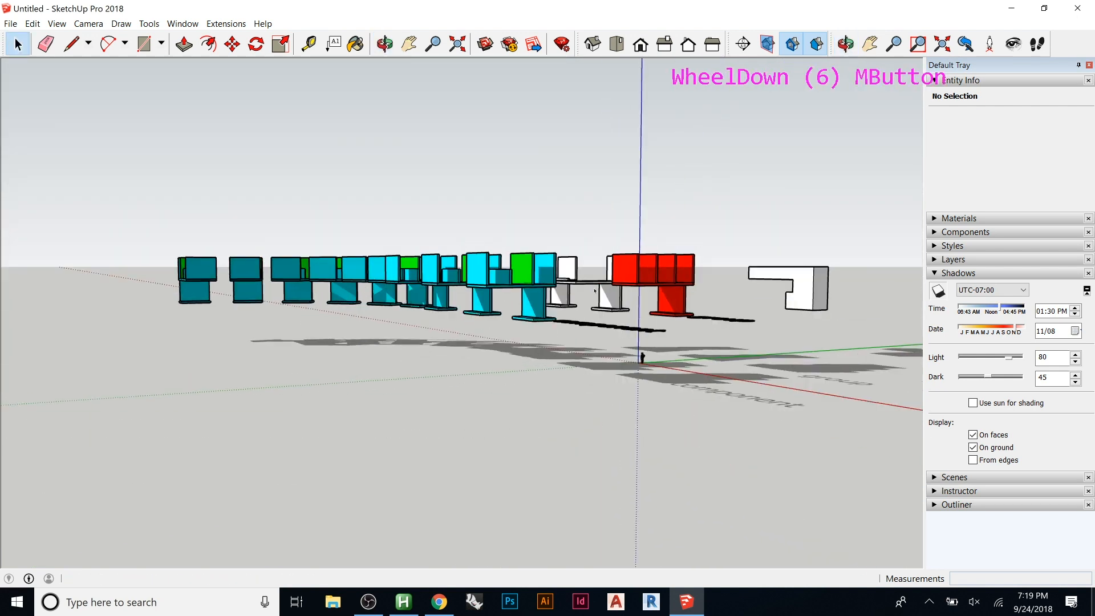
drag(83, 136, 905, 345)
key(m)
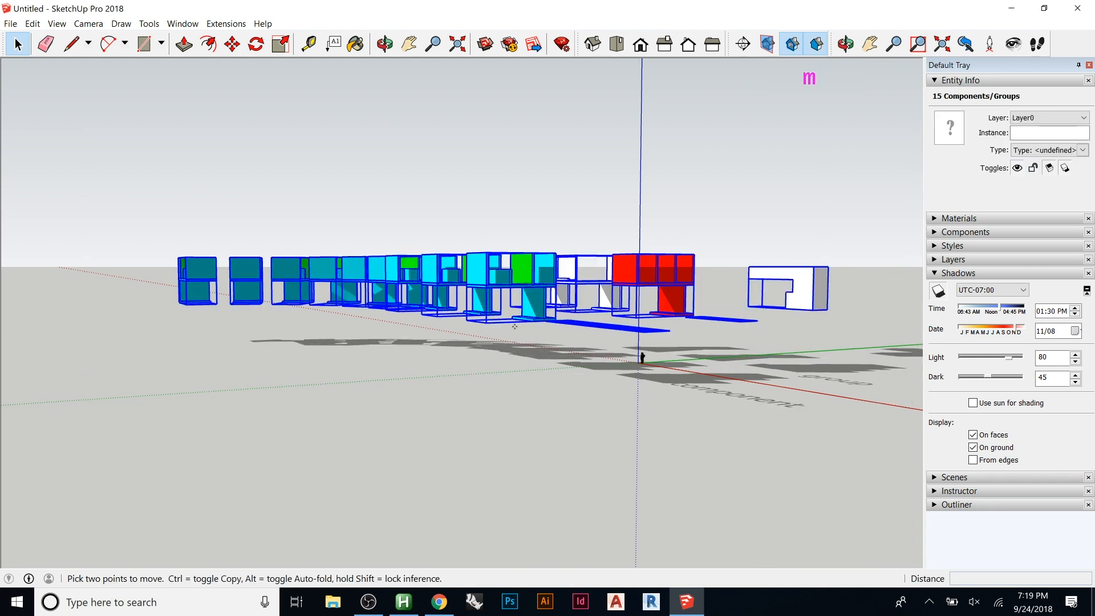
click(515, 326)
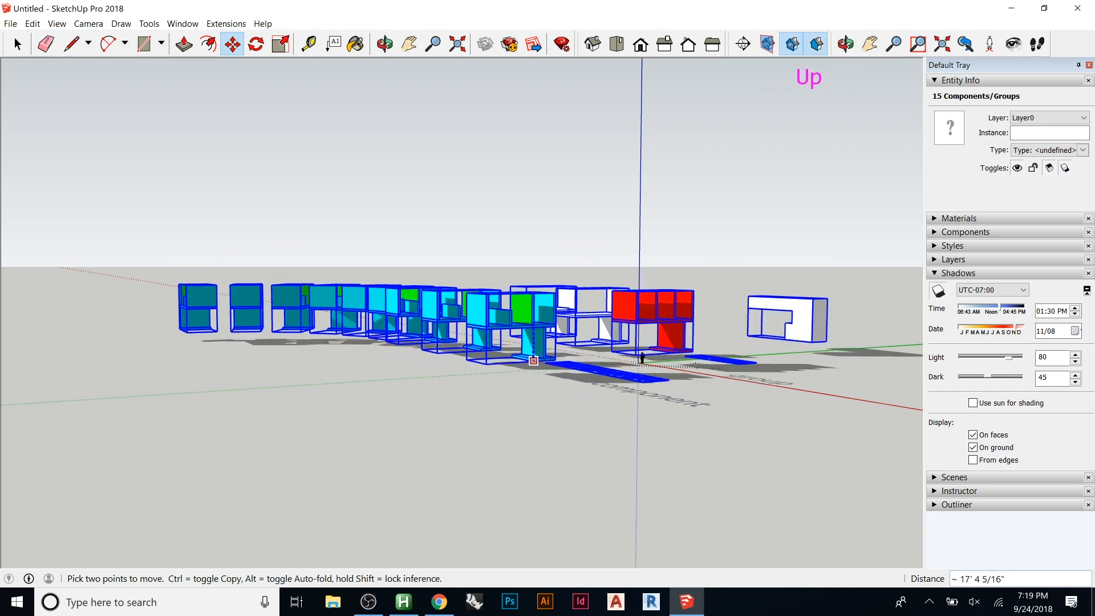
scroll(642, 358, up, 17)
scroll(643, 358, up, 10)
scroll(581, 458, down, 2)
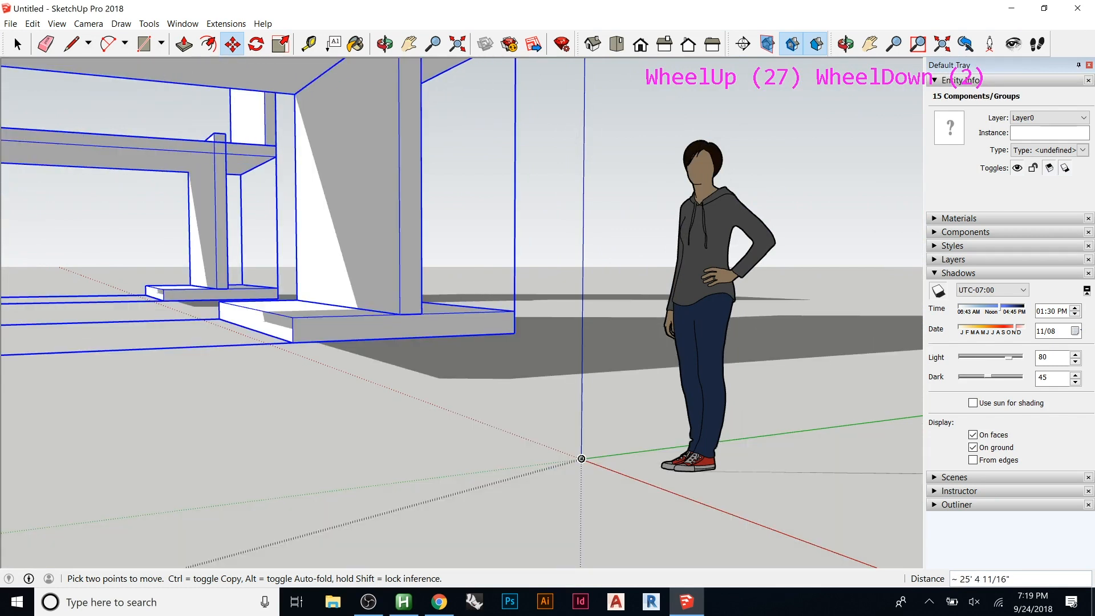
click(581, 459)
scroll(675, 428, down, 20)
middle_drag(676, 427, 559, 285)
key(Escape)
click(559, 285)
- Set the shadow time to 01:35 PM and the shadow date to 12/31
mouse_move(582, 411)
middle_down()
mouse_move(594, 423)
mouse_move(170, 328)
mouse_move(39, 330)
mouse_move(266, 362)
mouse_move(571, 372)
mouse_move(620, 422)
middle_up()
scroll(621, 422, up, 11)
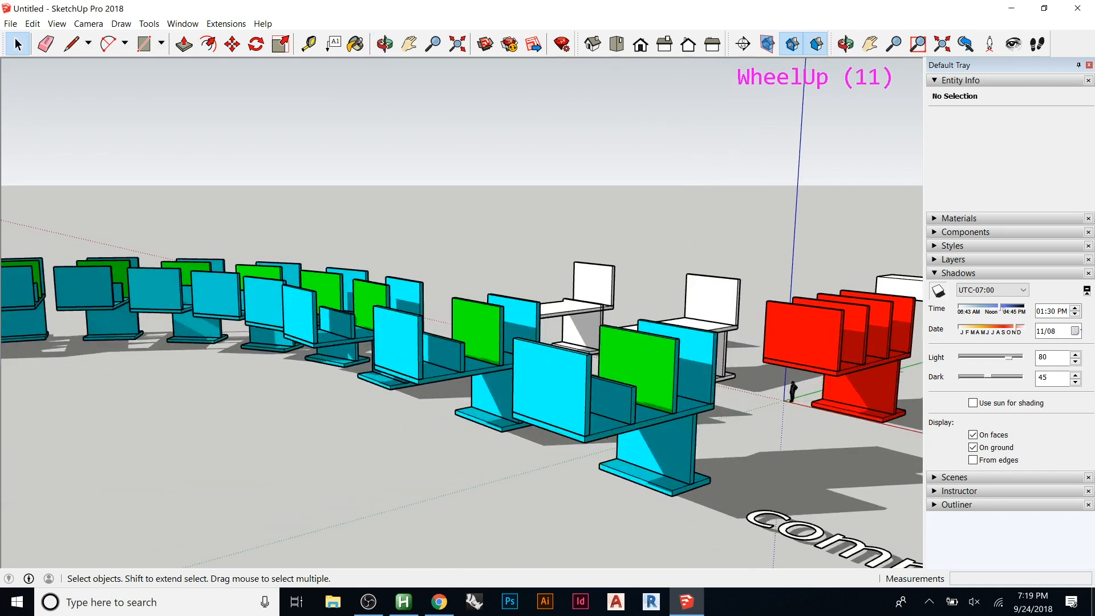
mouse_move(1002, 308)
mouse_down()
mouse_move(960, 308)
mouse_move(1018, 309)
mouse_move(990, 308)
mouse_move(1009, 326)
mouse_move(997, 331)
mouse_move(992, 308)
mouse_move(1005, 310)
mouse_move(971, 312)
mouse_move(996, 312)
mouse_move(998, 330)
mouse_move(1029, 328)
mouse_up()
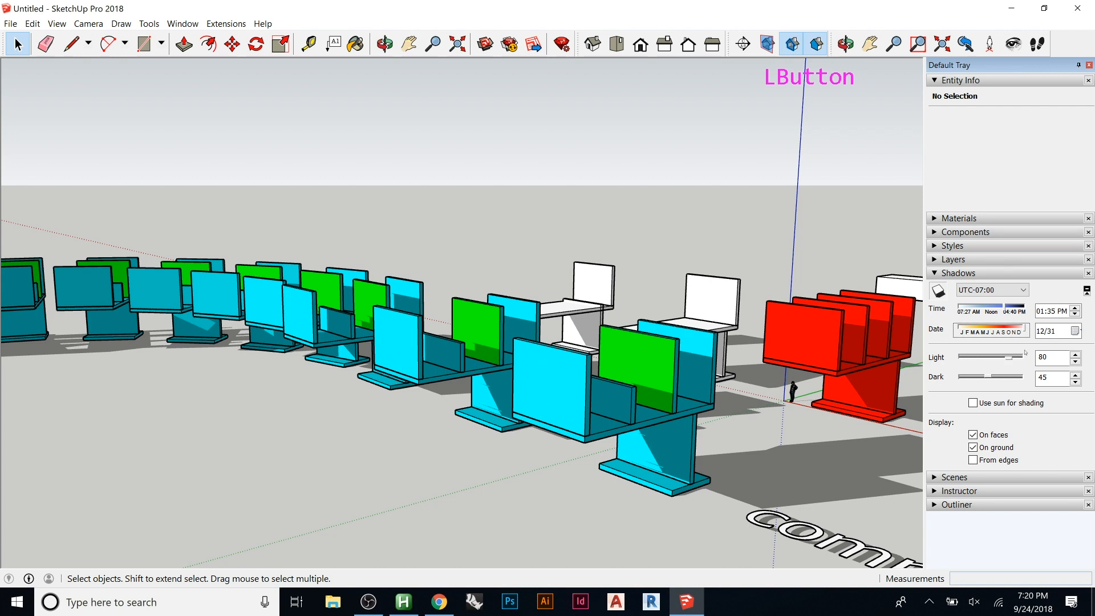
- Set the shadow light to 73 and dark to 49, and enable using the sun for shading
mouse_move(1011, 359)
mouse_down()
mouse_move(1025, 359)
mouse_move(964, 358)
mouse_move(1003, 358)
mouse_up()
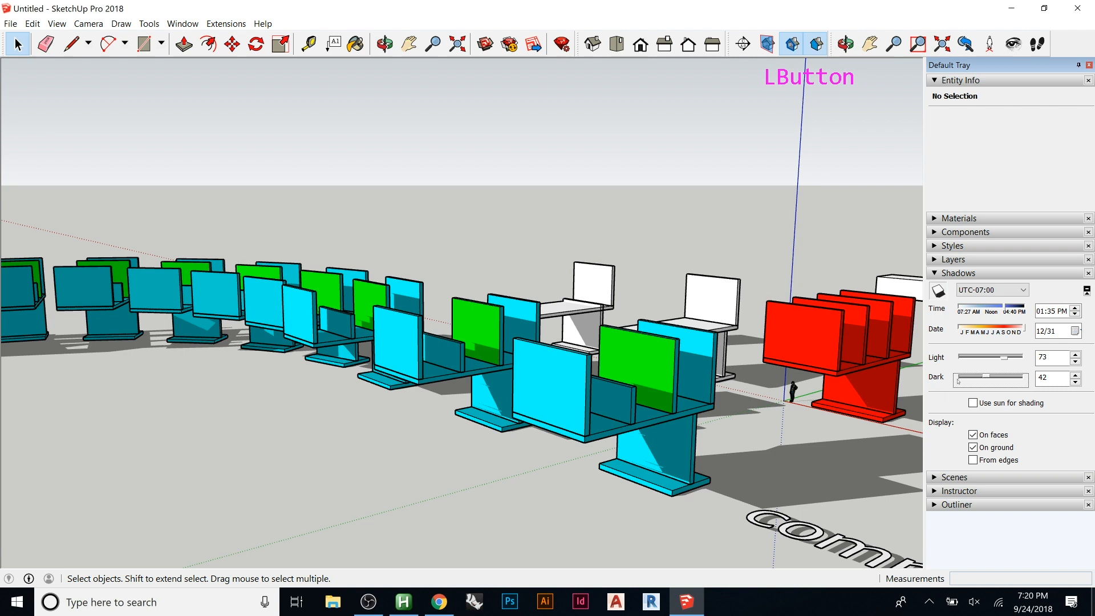
mouse_move(986, 377)
mouse_down()
mouse_move(959, 378)
mouse_move(1012, 380)
mouse_move(979, 382)
mouse_move(1003, 382)
mouse_move(991, 384)
mouse_up()
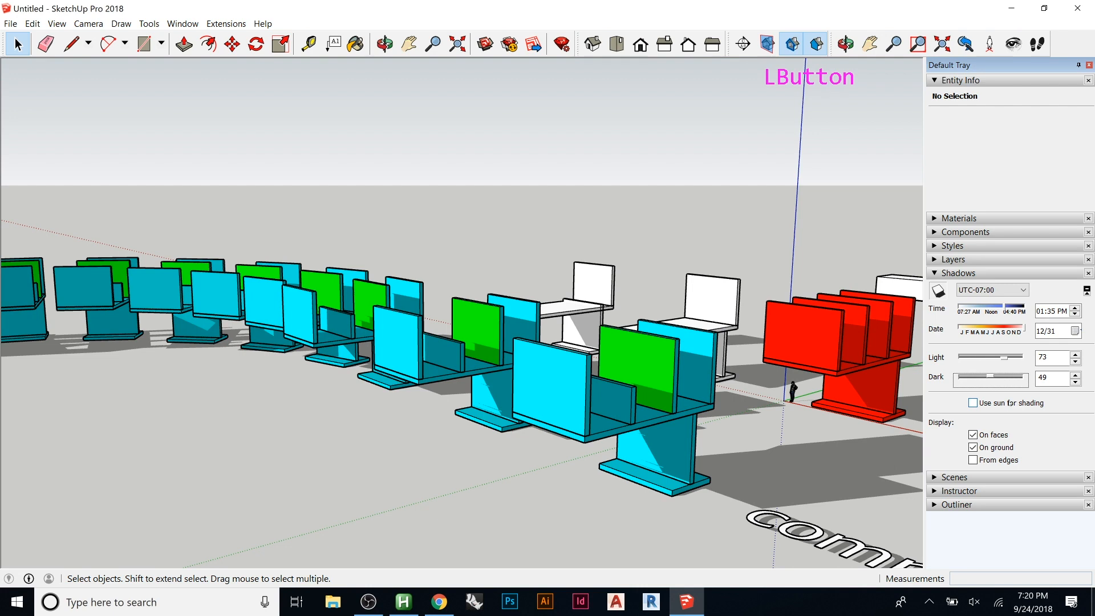
click(993, 403)
- Switch shadows on faces off and back on, and turn off shadows on the ground
click(973, 435)
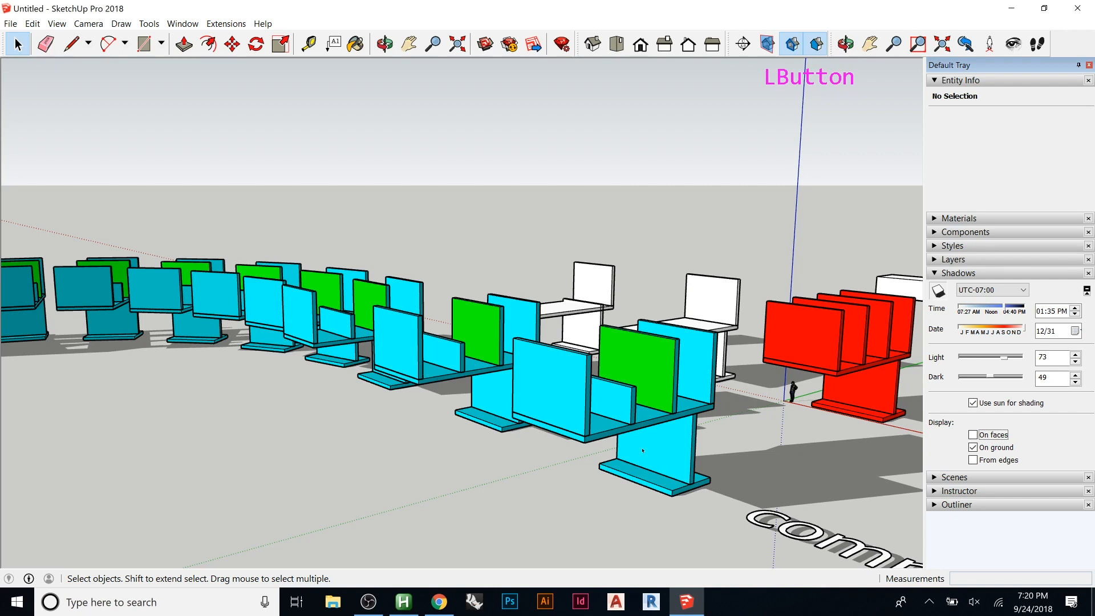
click(973, 435)
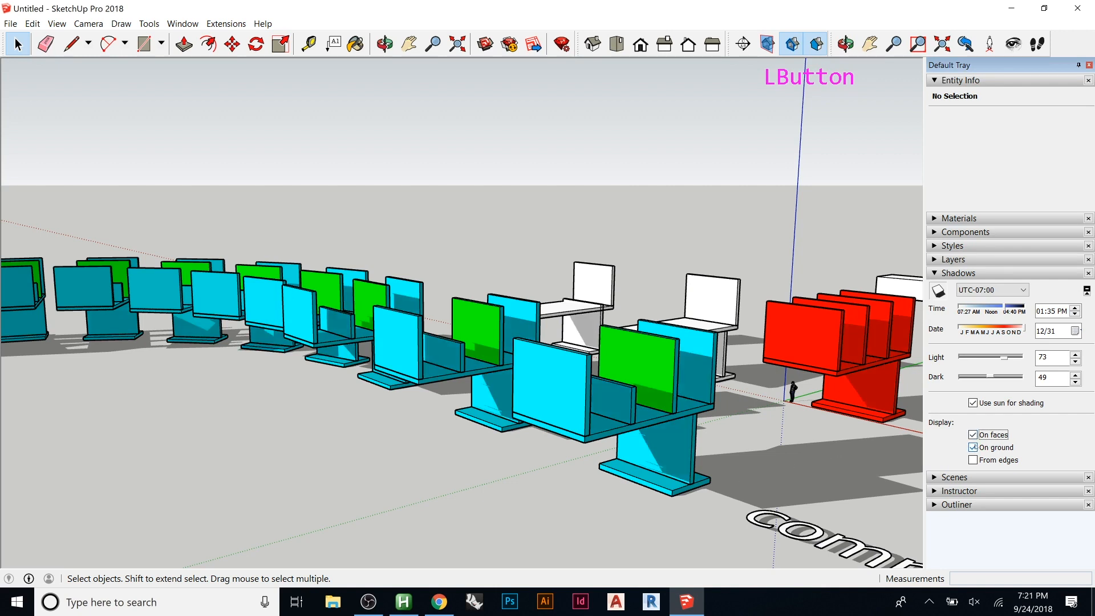
click(973, 447)
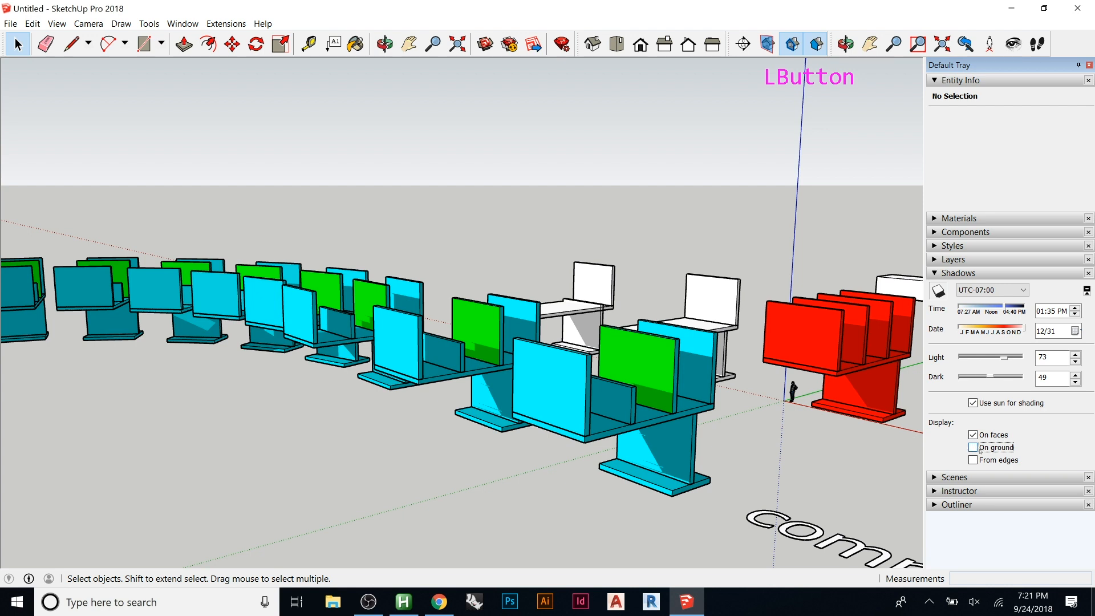
click(973, 448)
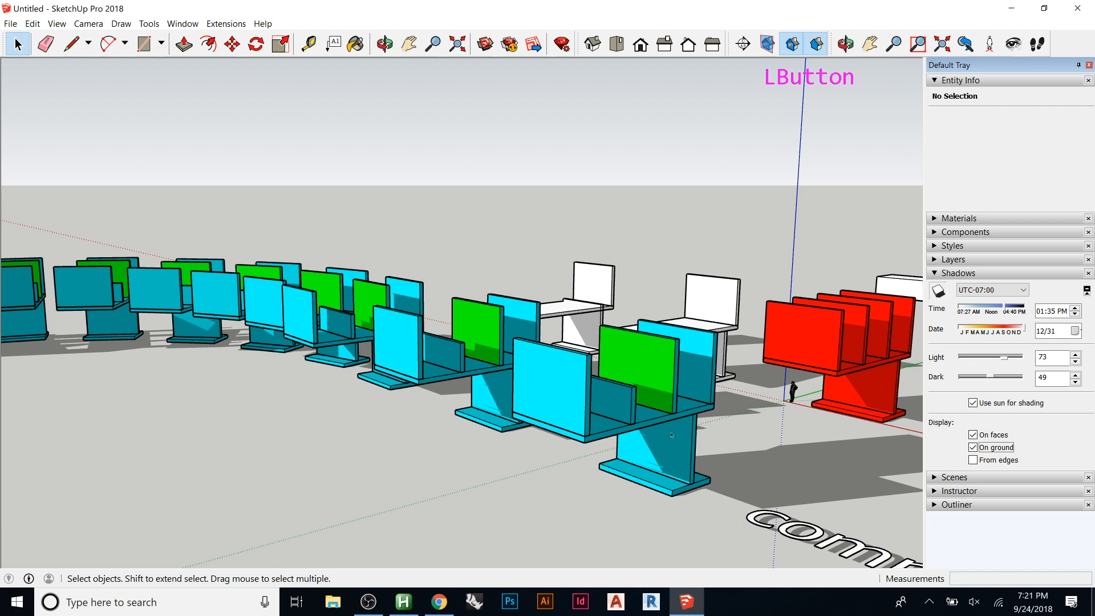
click(973, 447)
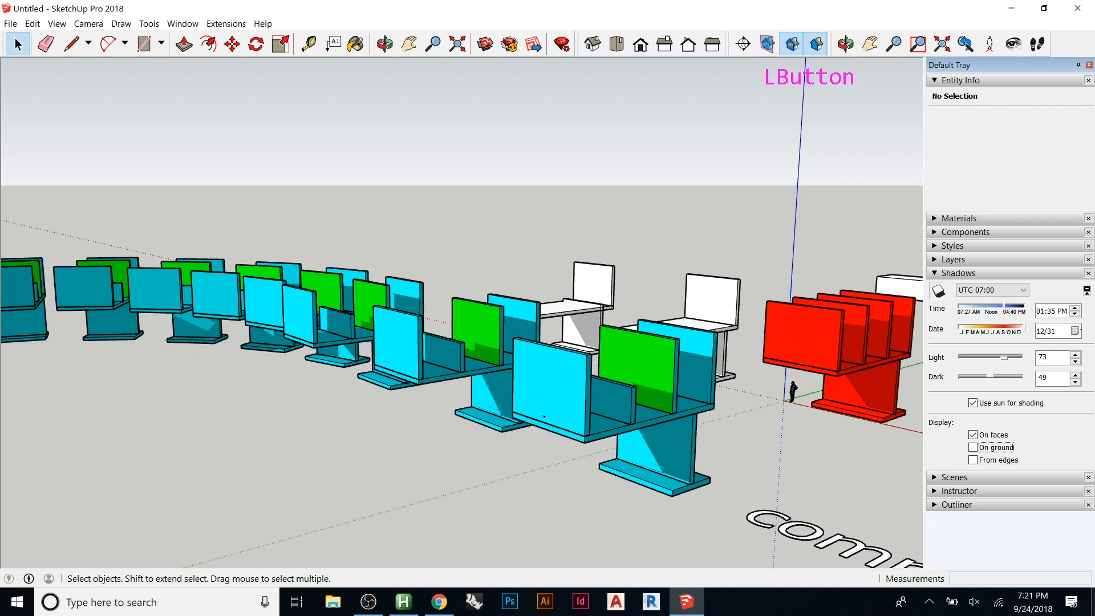
- Draw a rectangle about 91' 3" by 42' 10" on the ground in front of the curved row and reverse its face
key(r)
click(181, 423)
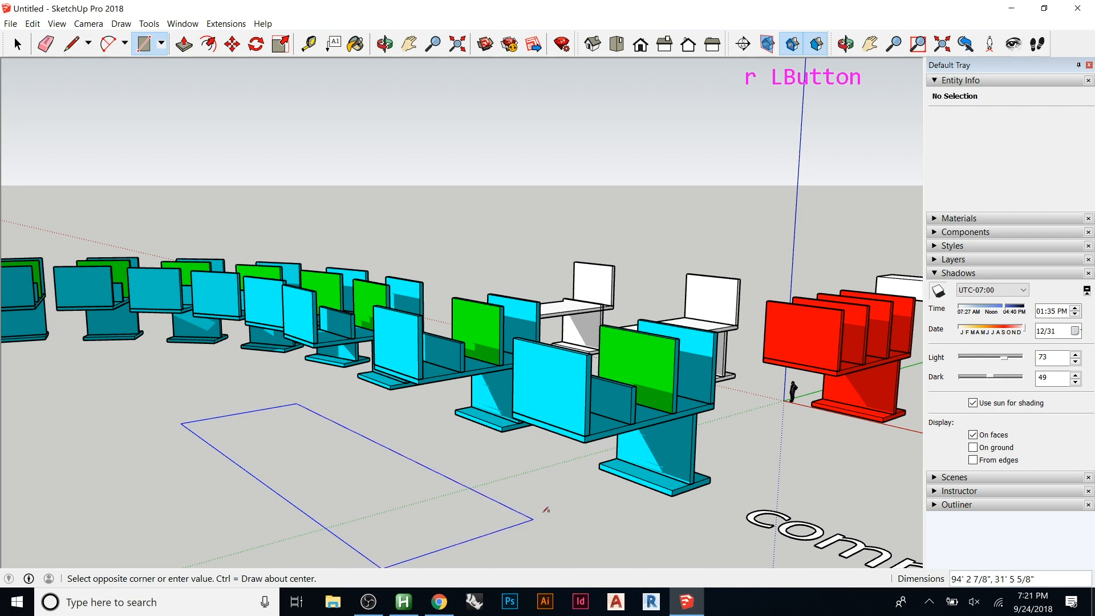
click(567, 497)
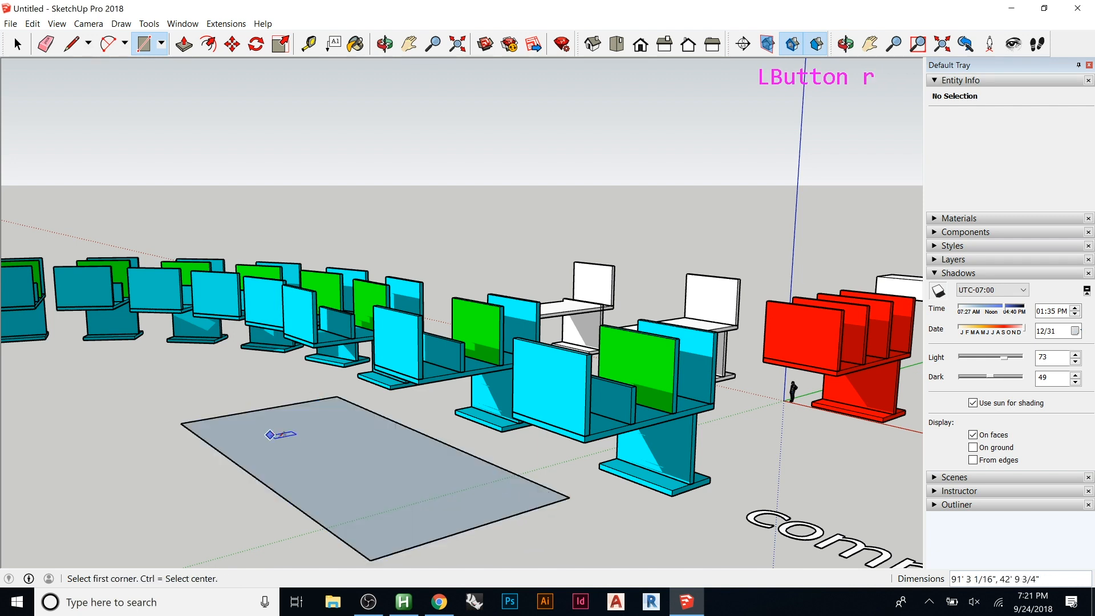
key(space)
right_click(301, 449)
click(365, 320)
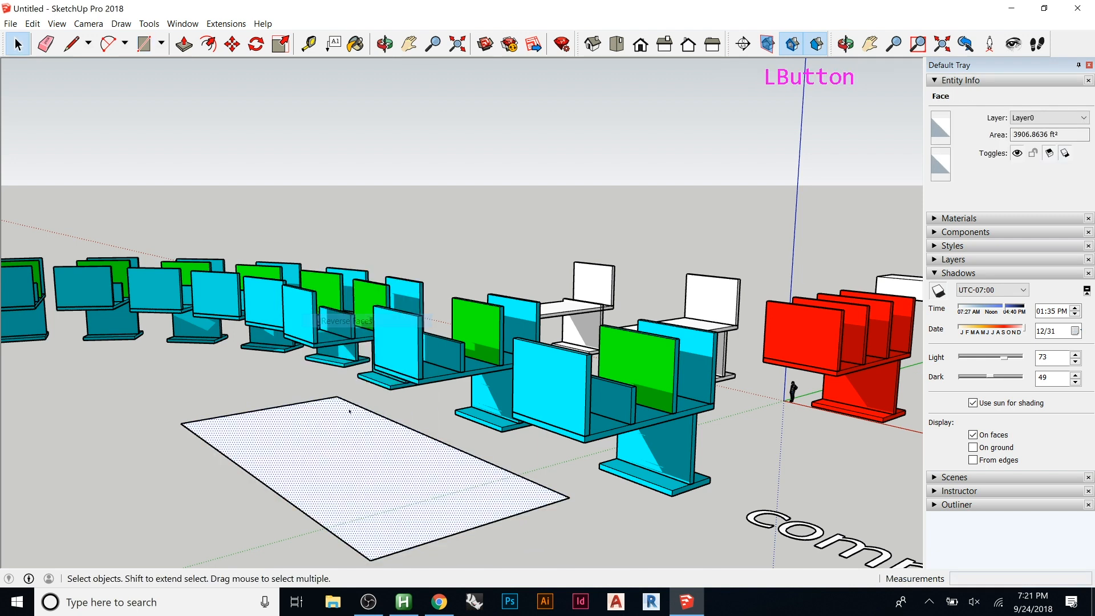
- Draw a rectangle about 59' 5" by 14' 10" inside the ground face and push it down about 5' to form a pit
key(r)
click(275, 432)
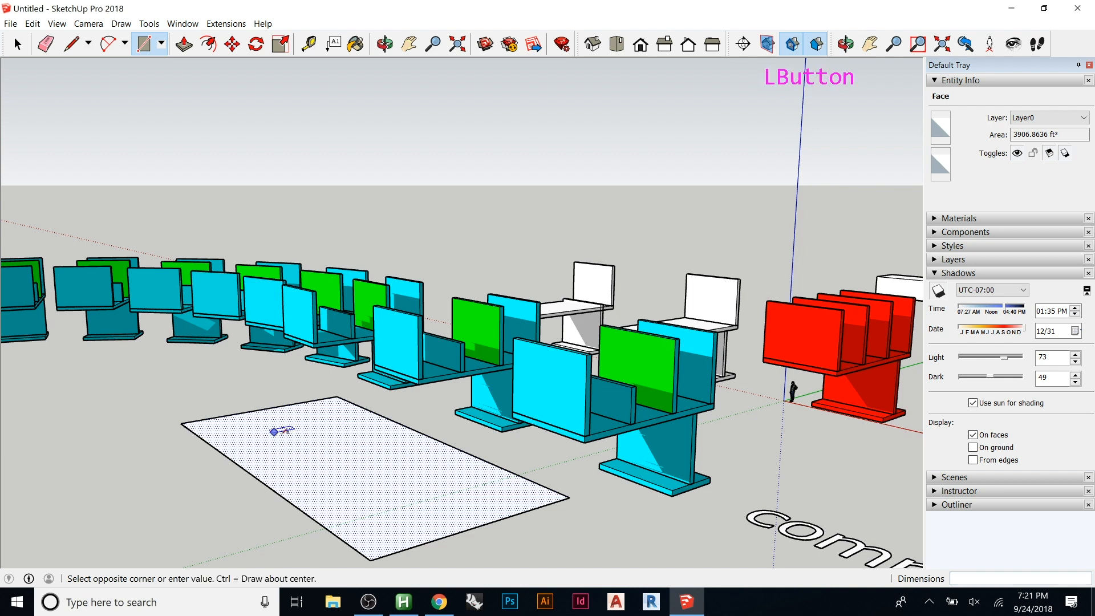
click(479, 494)
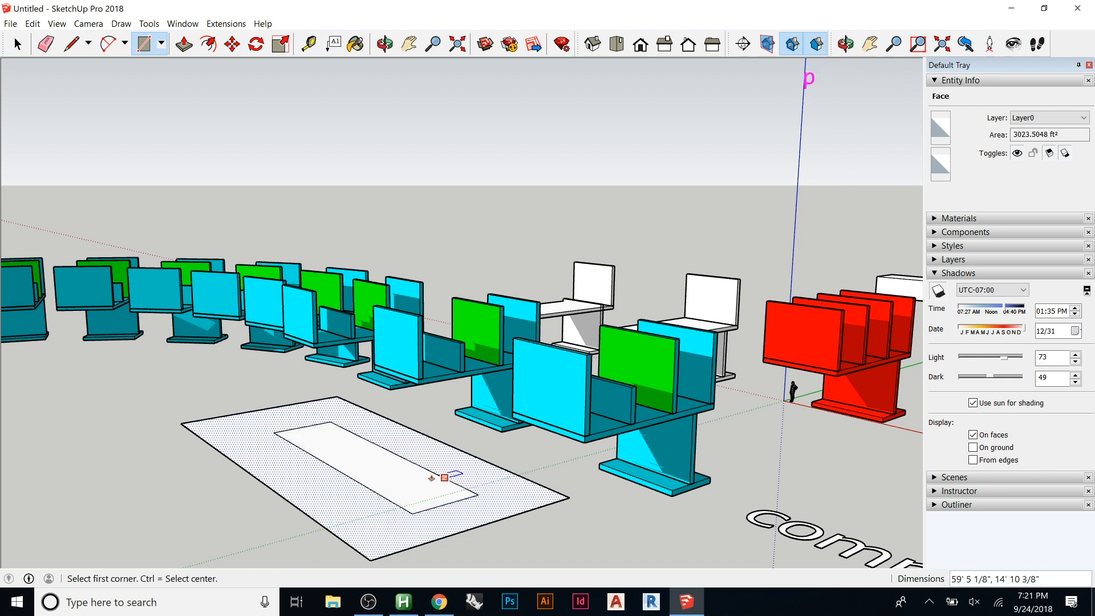
key(space)
click(384, 467)
key(p)
click(383, 468)
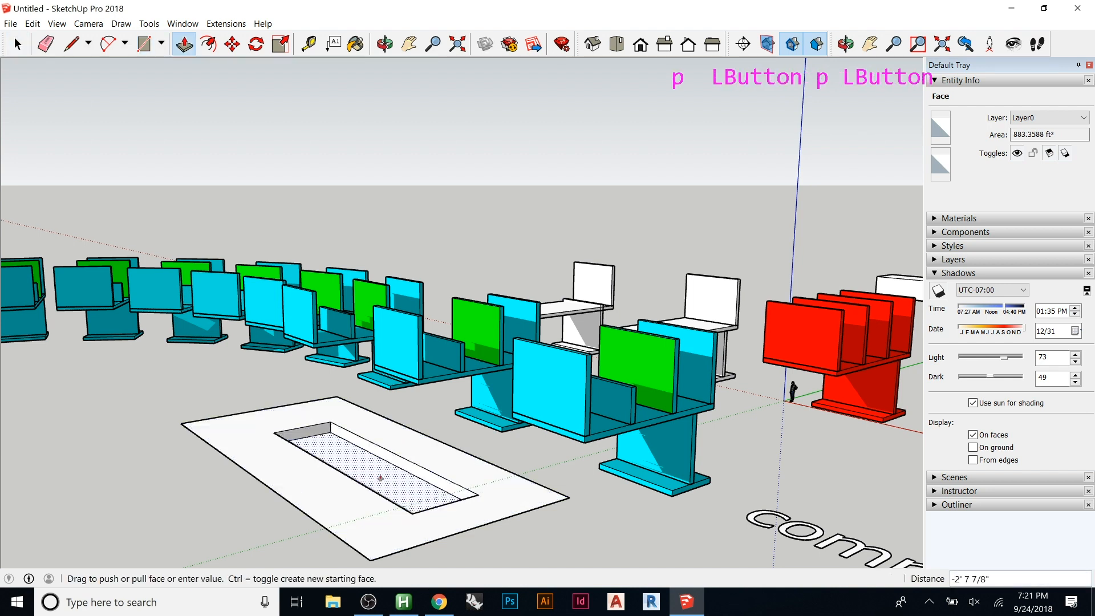
click(388, 474)
- Widen the pit by pushing one of its long side walls outward about 7' 6"
middle_drag(388, 475, 205, 509)
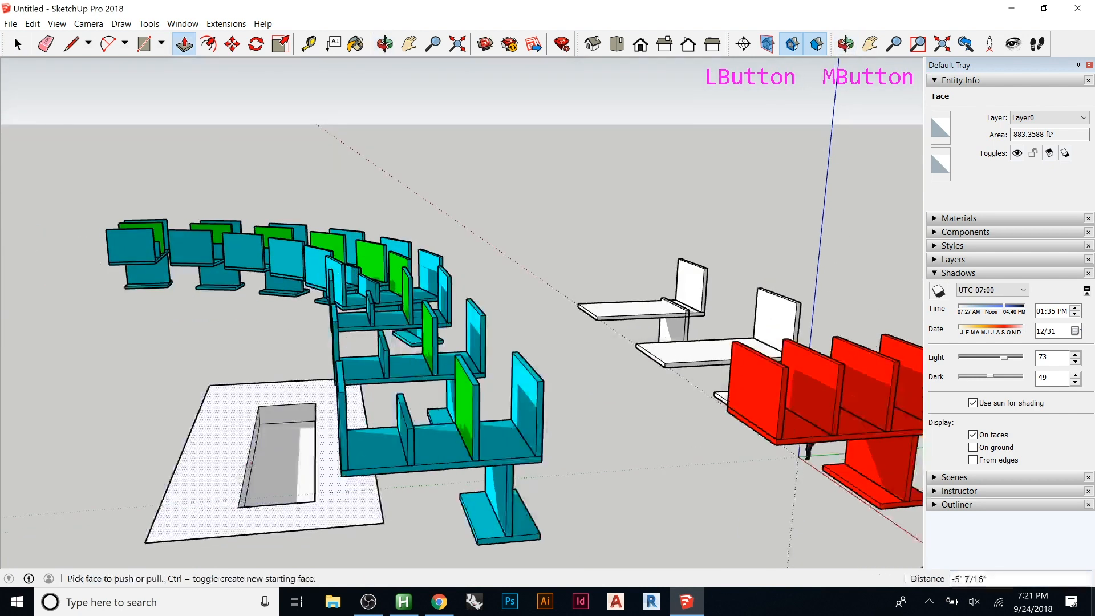
click(249, 463)
click(216, 463)
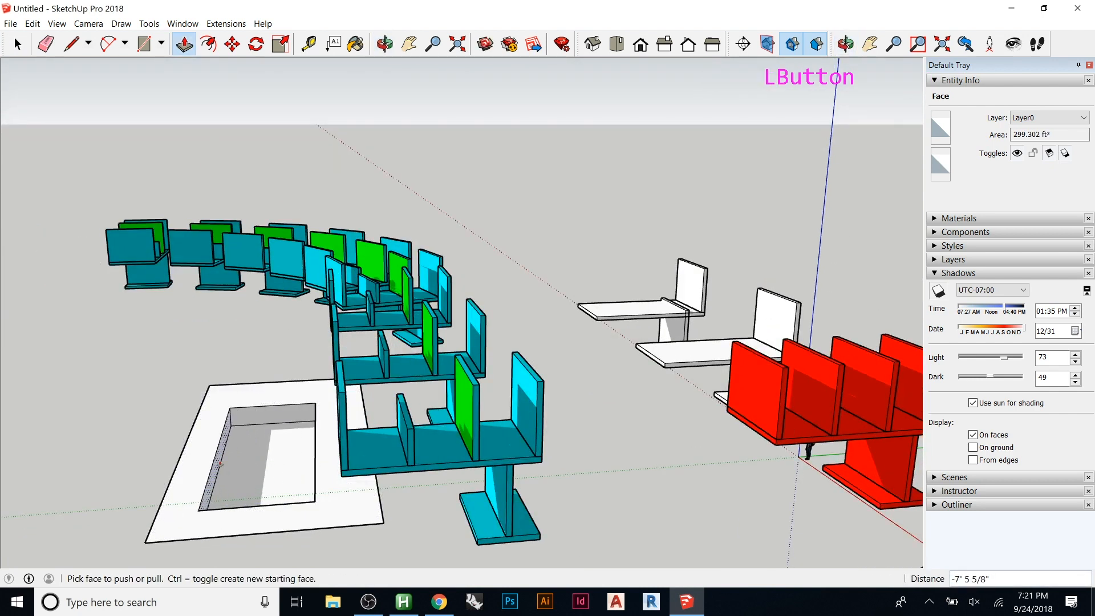
key(space)
middle_drag(291, 454, 735, 456)
key(Escape)
key(Escape)
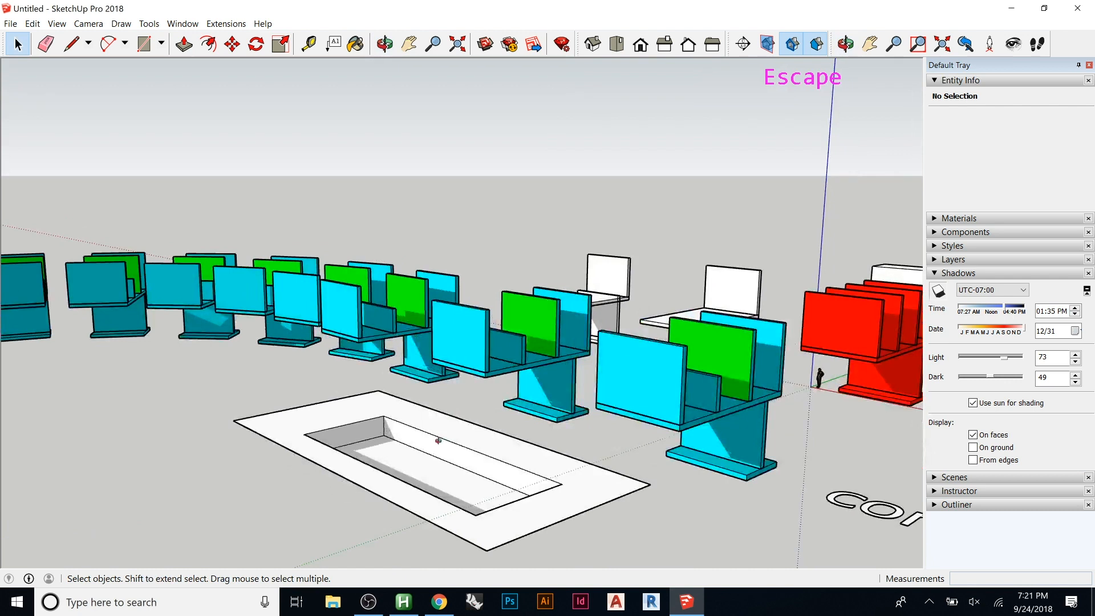
- Turn shadows on the ground back on and draw a rectangle about 10' 10" by 8' 8" on the pit's rim near its corner
click(973, 447)
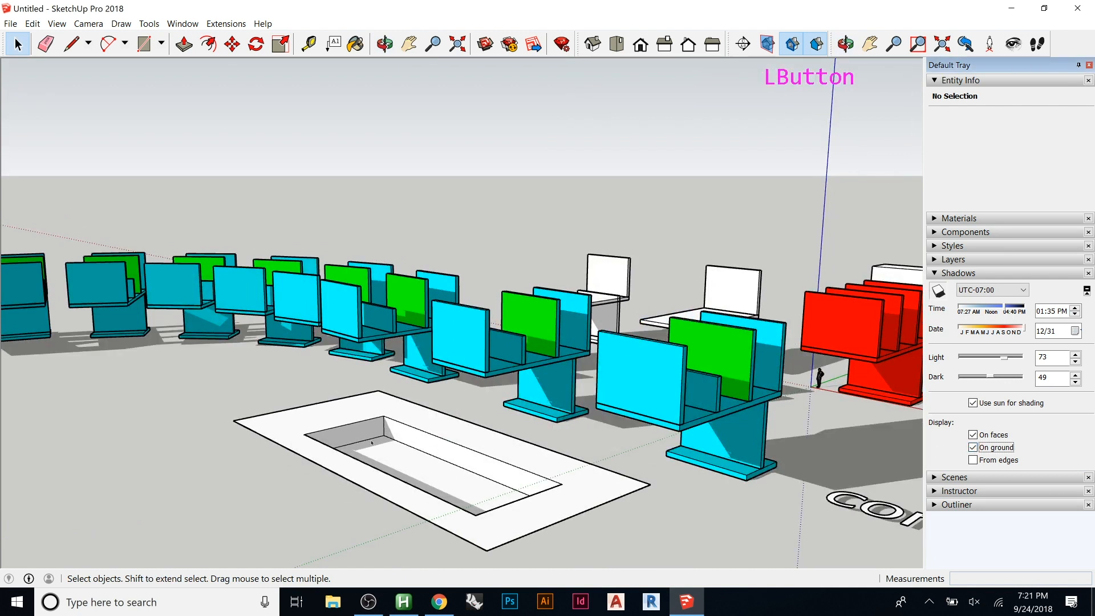
double_click(296, 445)
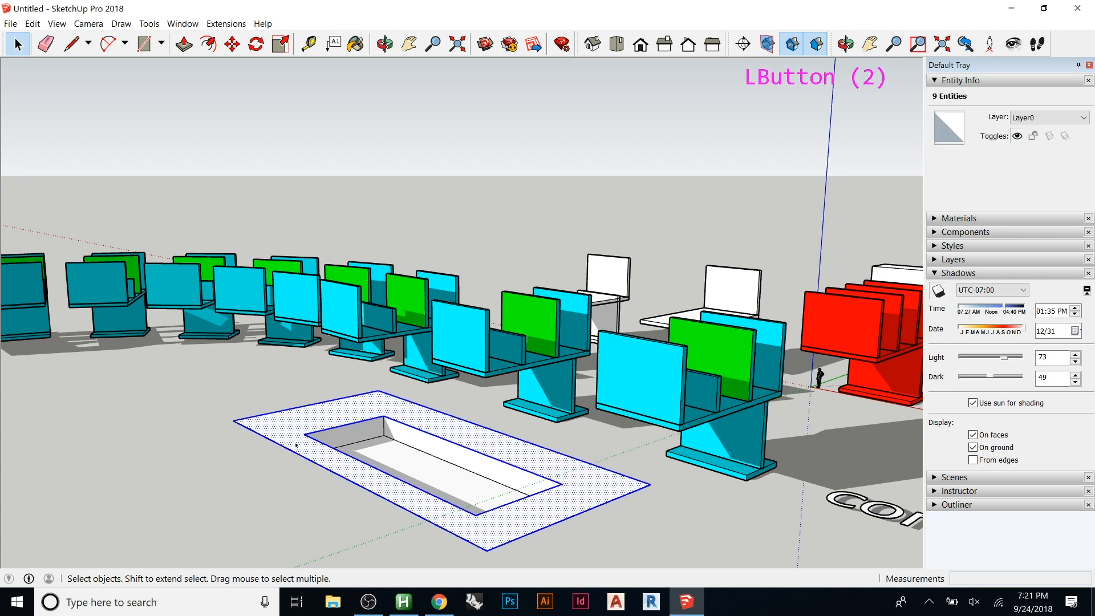
key(r)
click(275, 423)
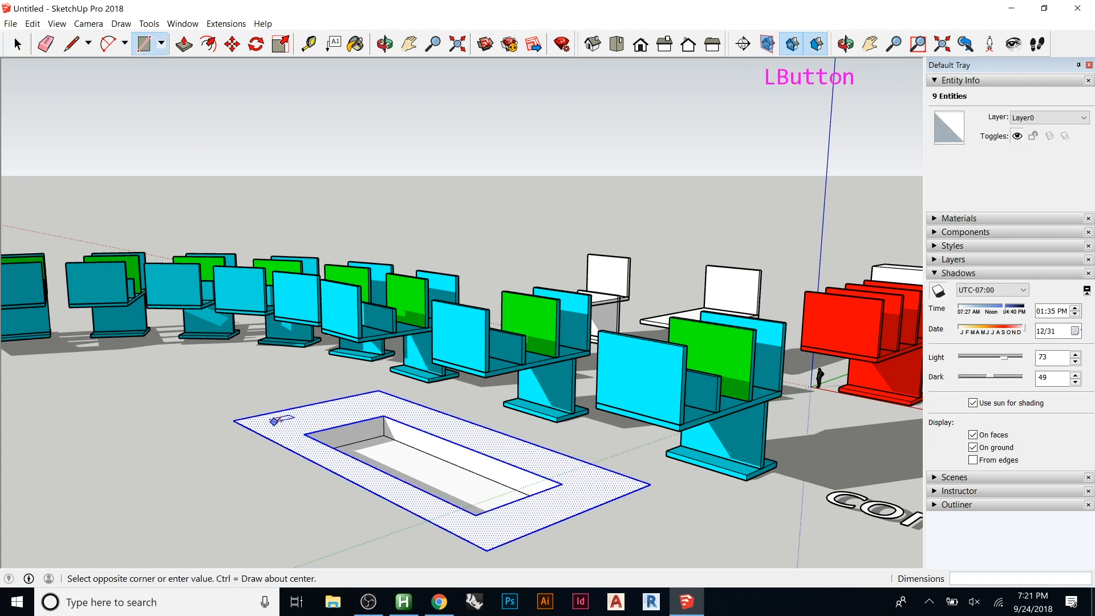
click(332, 421)
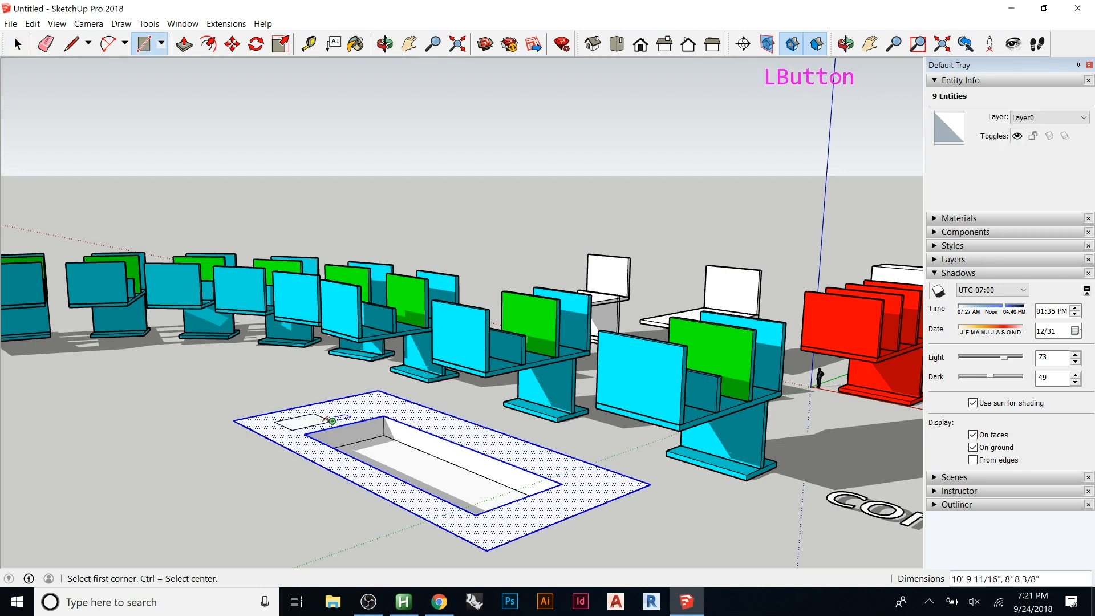
- Extrude the small rectangle on the pit's rim upward about 16' 7" into a box
key(p)
key(space)
click(308, 425)
key(p)
click(305, 424)
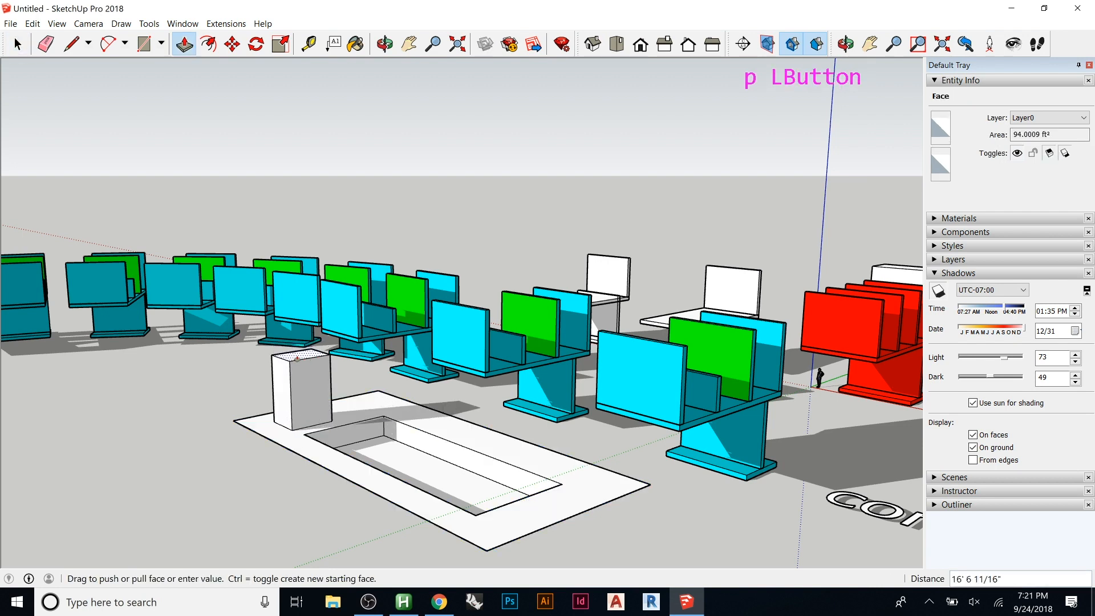
click(301, 350)
- Set the shadow time to 02:49 PM and the shadow date to 09/04
drag(1003, 308, 1013, 310)
key(space)
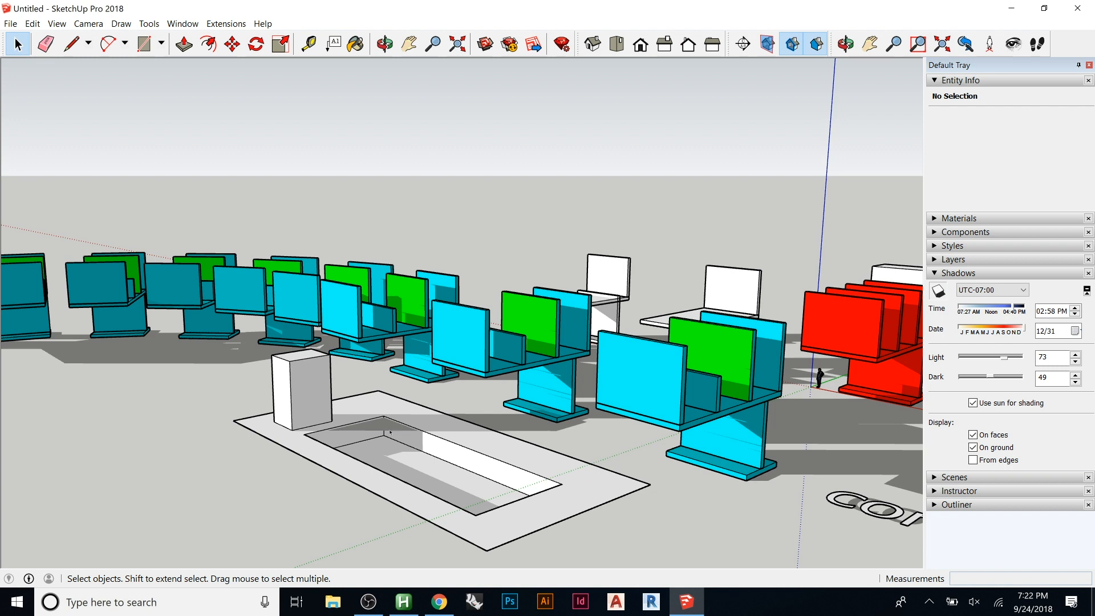
drag(1022, 328, 1006, 312)
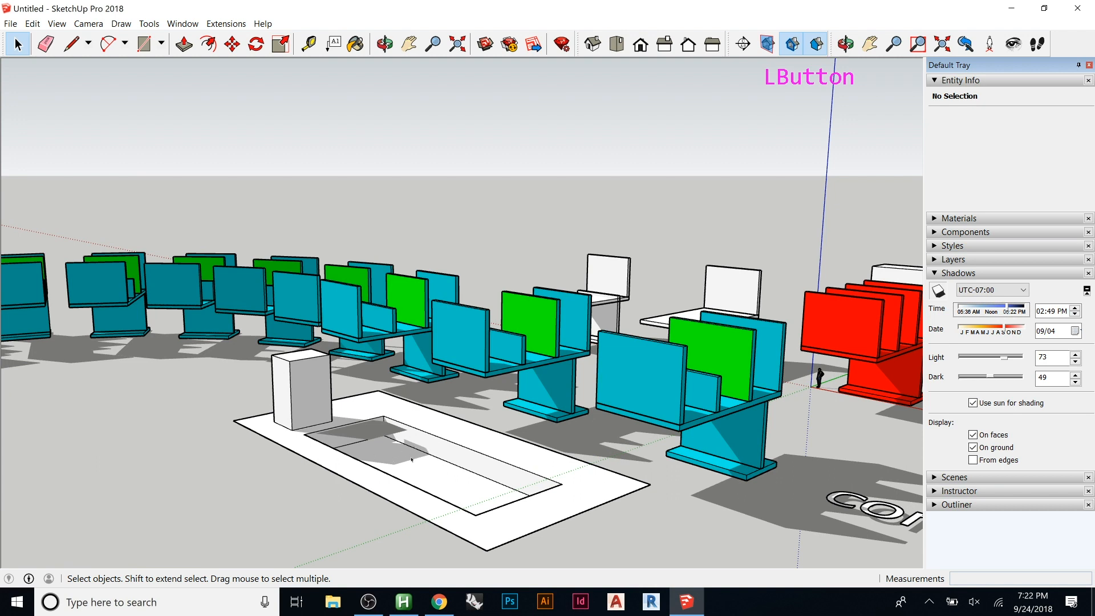
- Toggle shadows on the ground to compare the scene with and without them, leaving them off
click(973, 448)
click(973, 448)
click(973, 448)
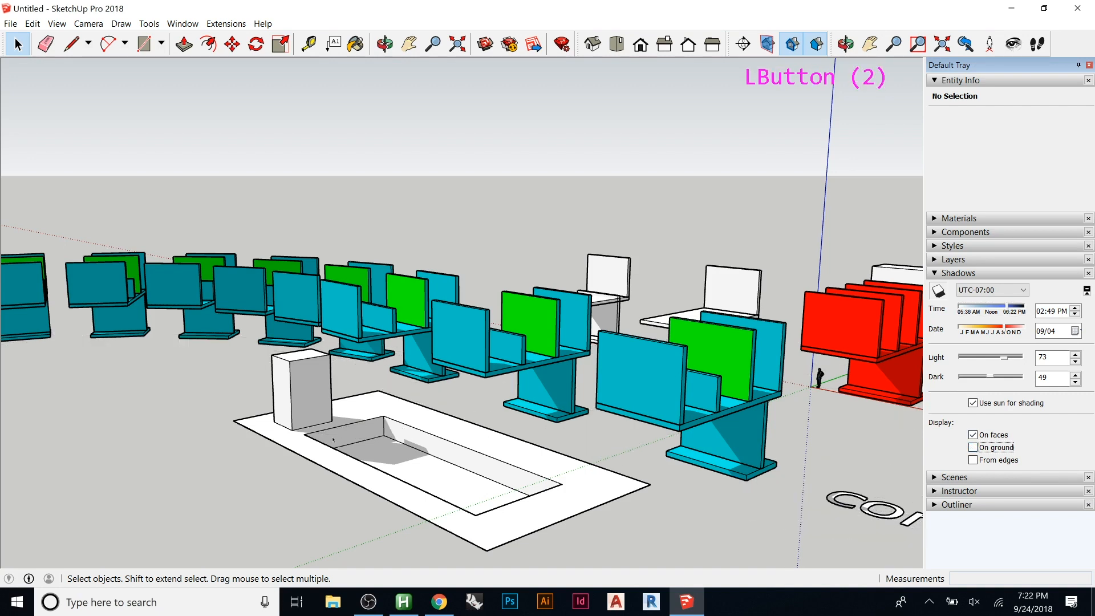
- Move the pit rim's outer long edge nearest the tables outward 500' along the green axis
click(530, 454)
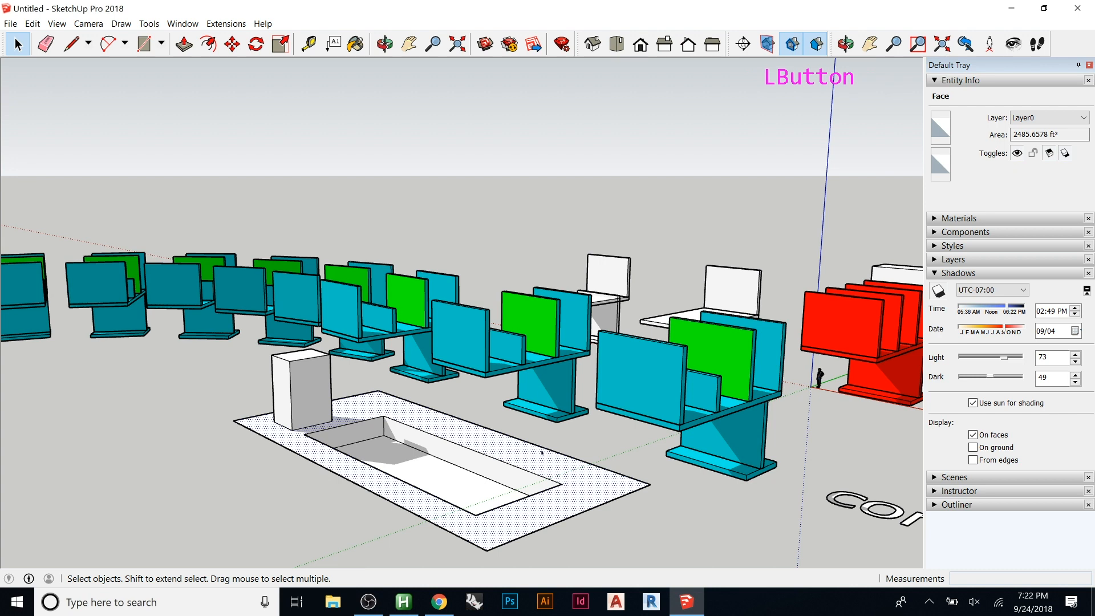
click(545, 450)
key(m)
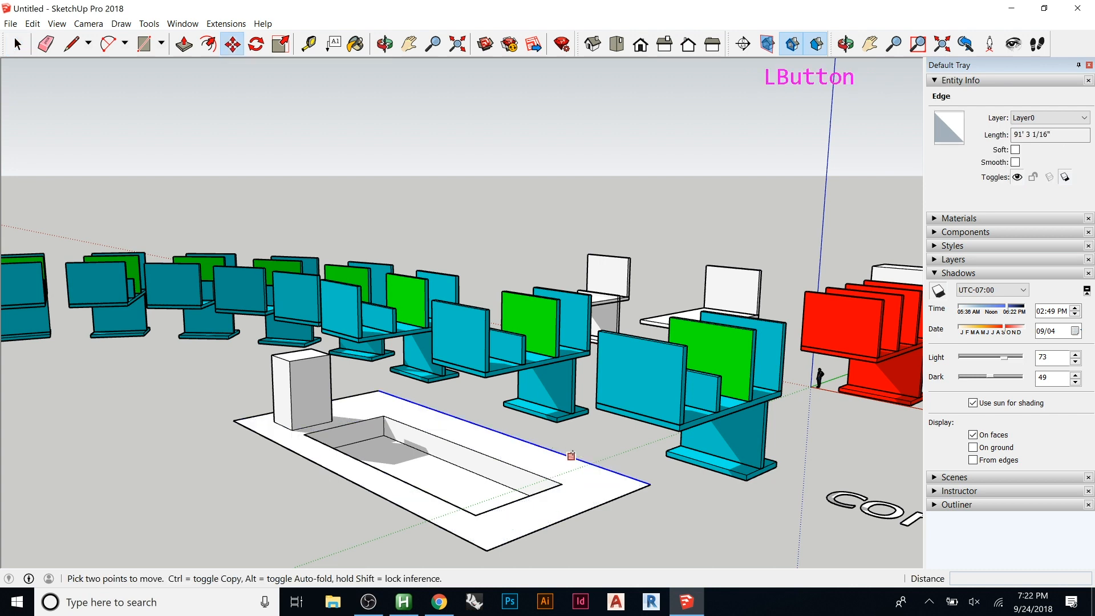
click(570, 455)
text(500')
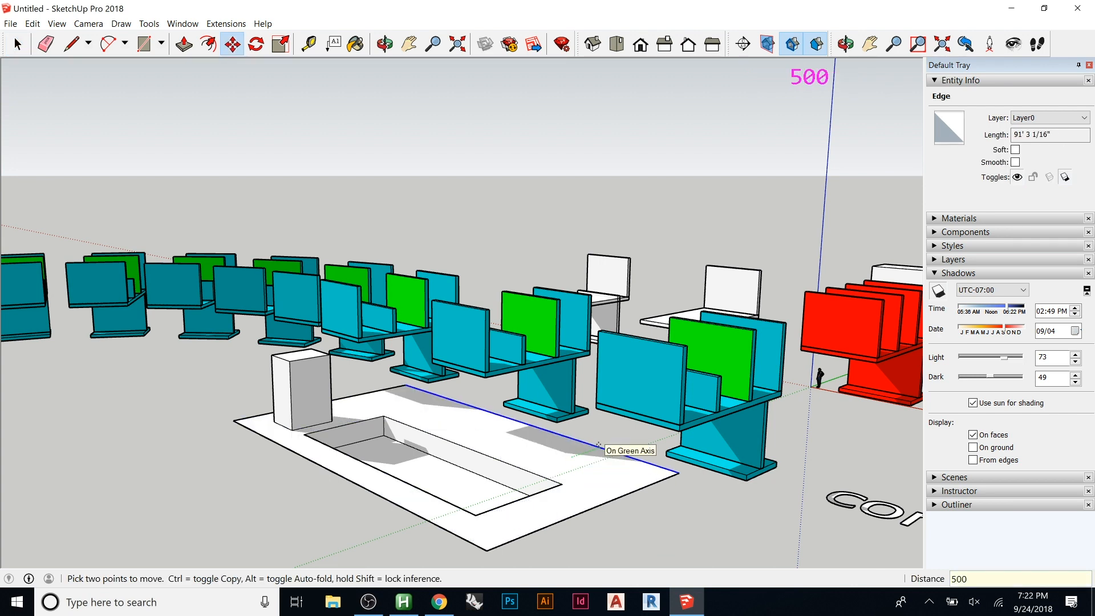
key(Return)
- Move the rim's outer short edge farthest from the box outward 500' along the red axis
key(space)
click(576, 518)
key(m)
click(574, 516)
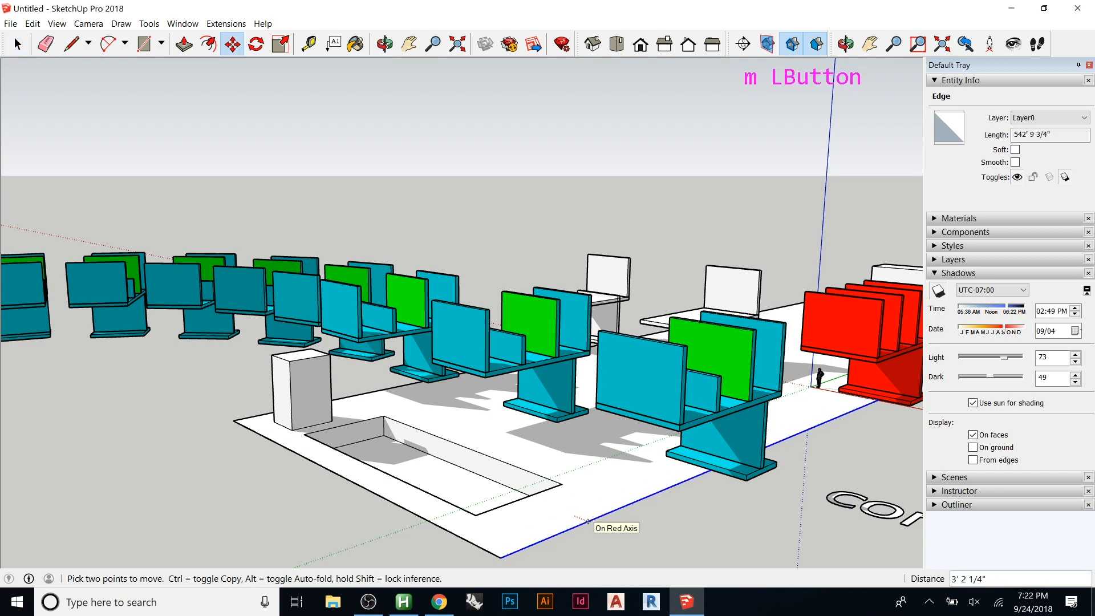
text(500')
key(Return)
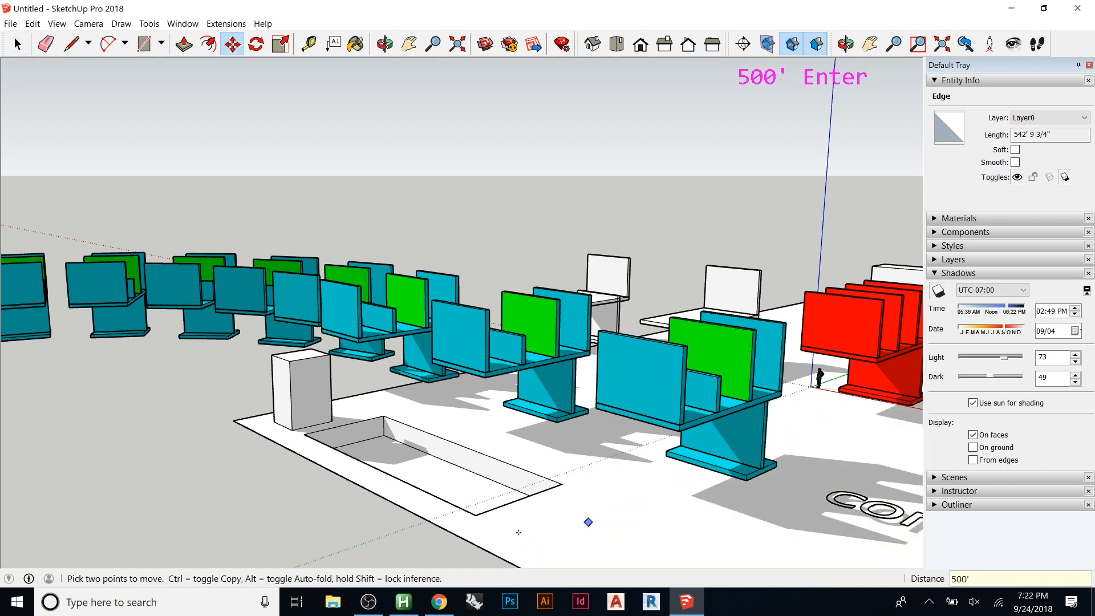
- Move the rim's outer long edge facing away from the tables outward 500' along the green axis
key(space)
click(460, 537)
key(m)
click(460, 536)
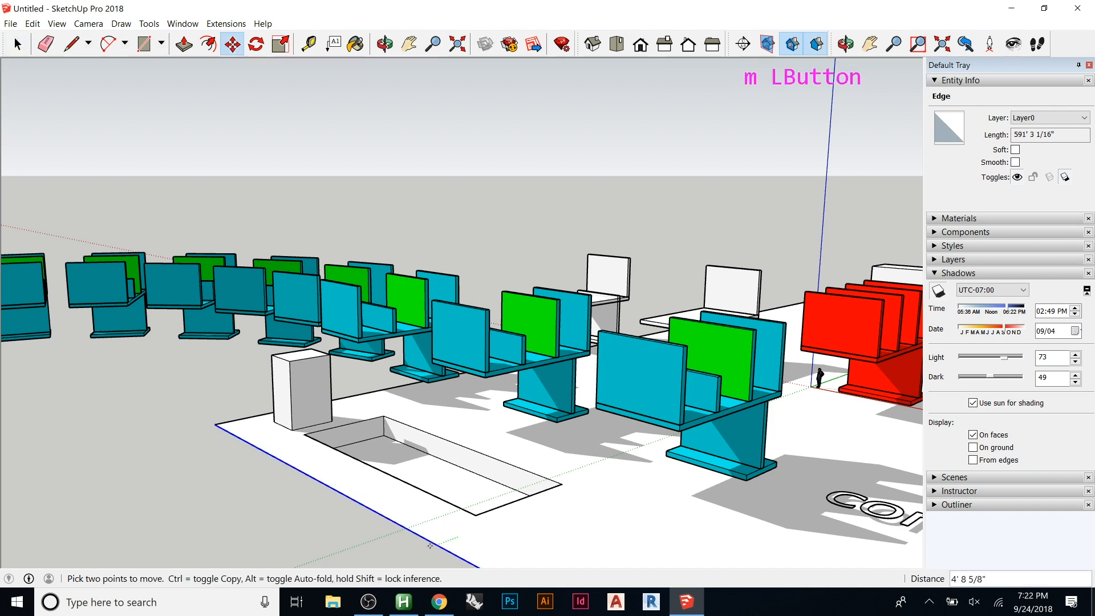
text(500')
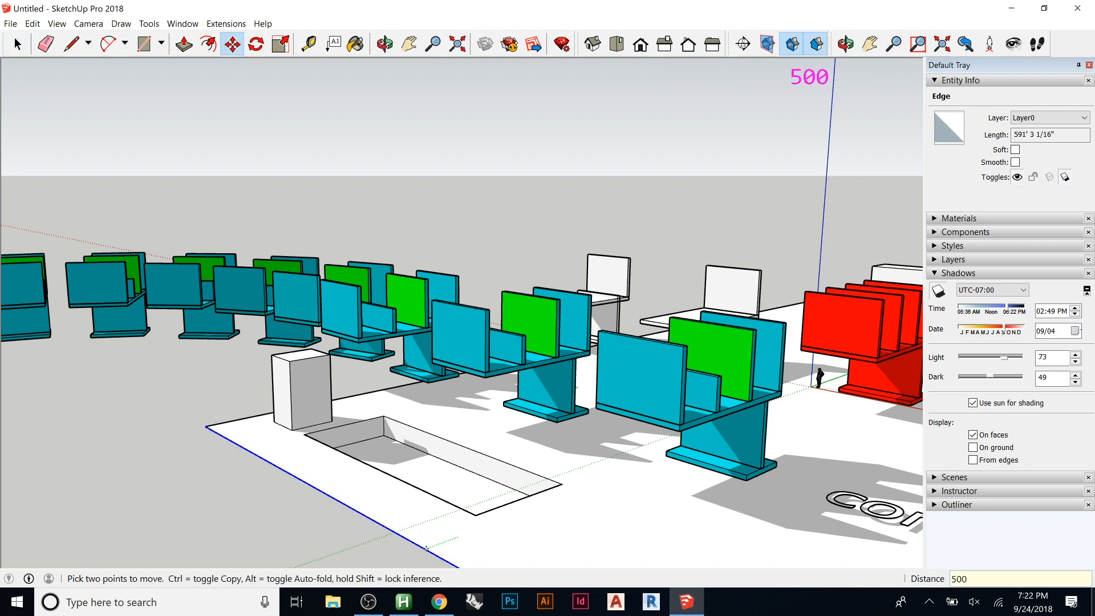
key(Return)
- Move the rim's remaining outer edge, beside the box, outward 500' along the red axis
click(195, 431)
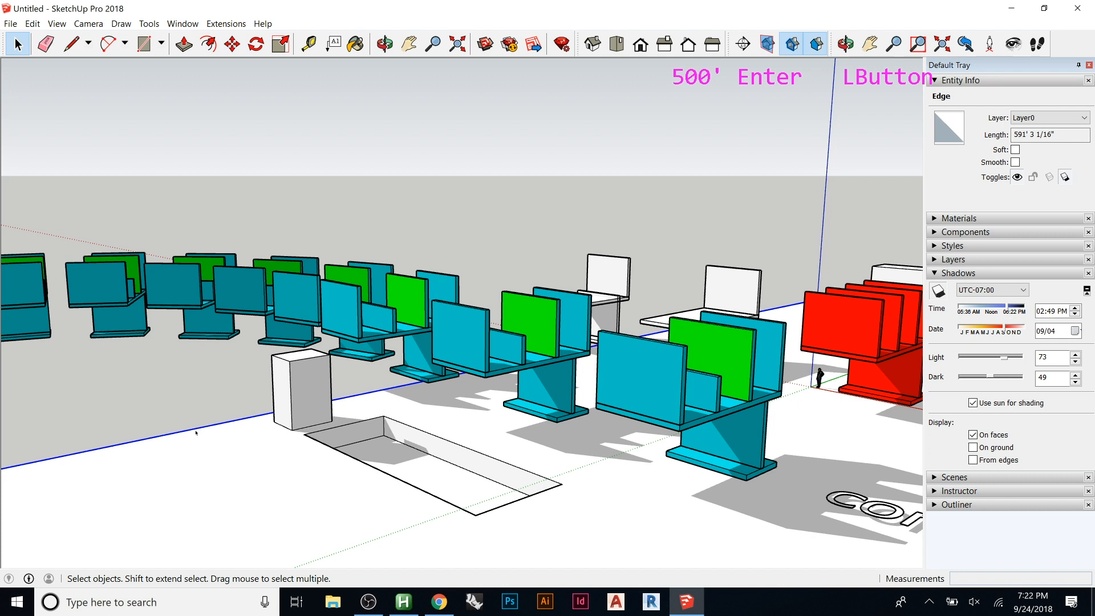
key(m)
click(195, 431)
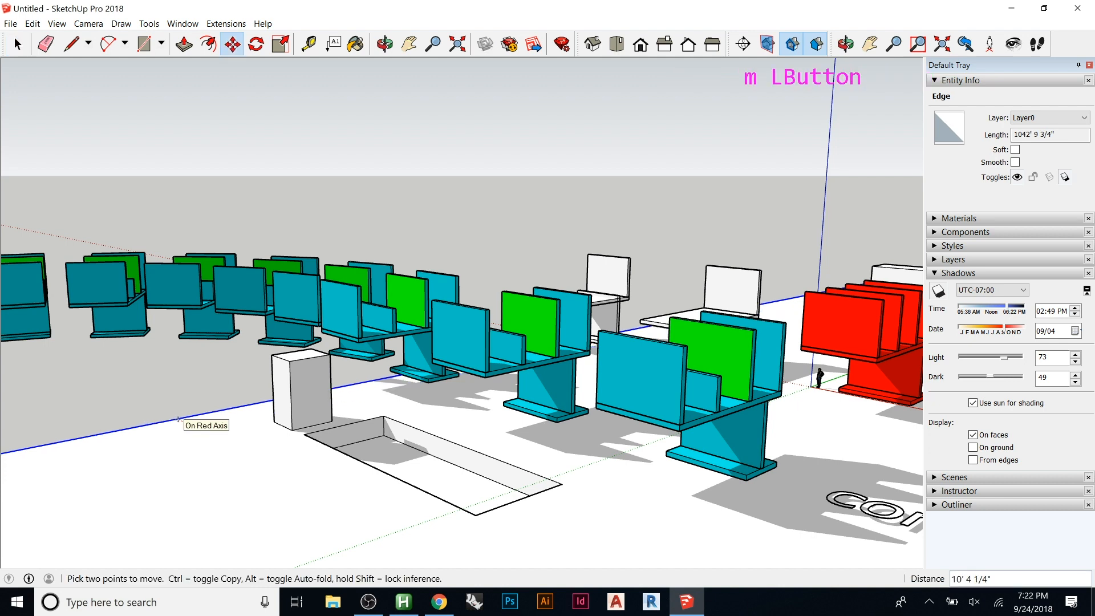
text(500')
key(Return)
- Select all connected geometry of the enlarged ground face, pit and box, and make it a group
key(space)
double_click(182, 421)
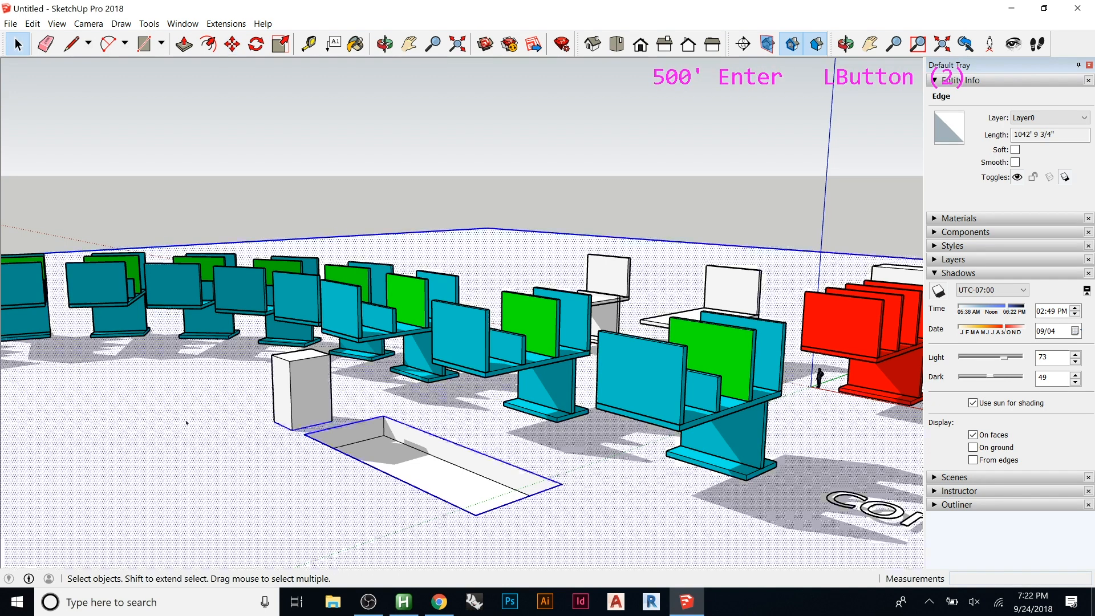
triple_click(186, 423)
right_click(187, 422)
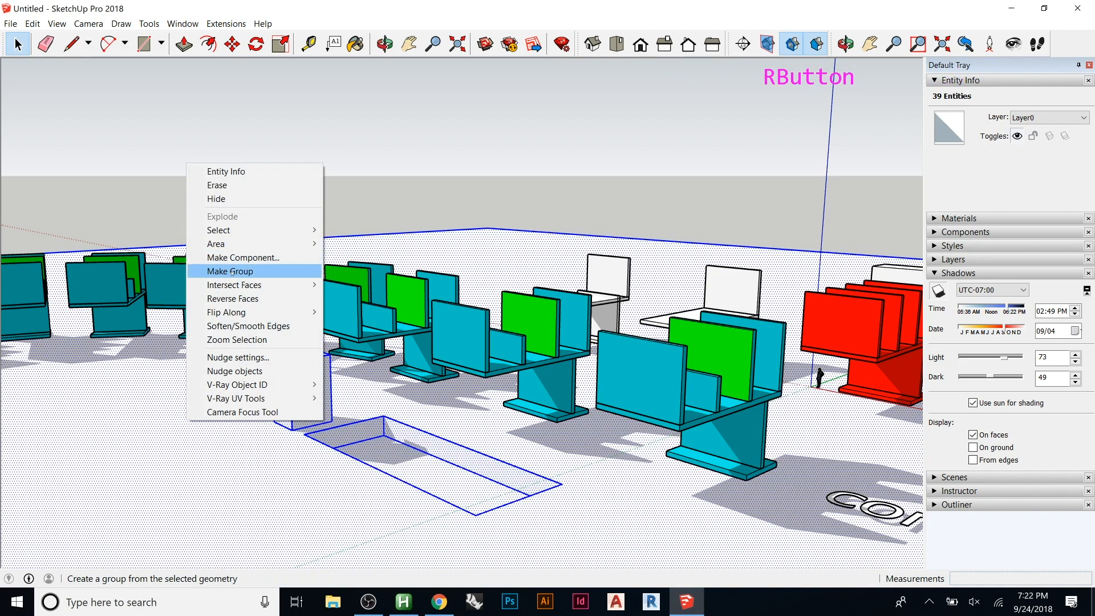
click(231, 272)
click(352, 471)
middle_drag(409, 419, 465, 429)
scroll(458, 464, down, 6)
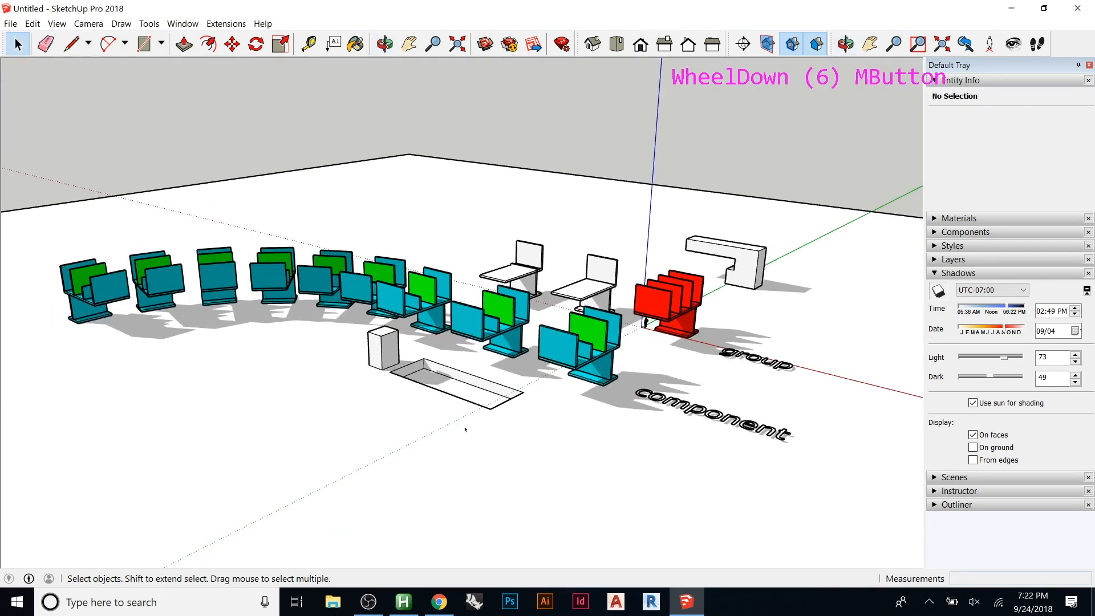
scroll(440, 406, up, 12)
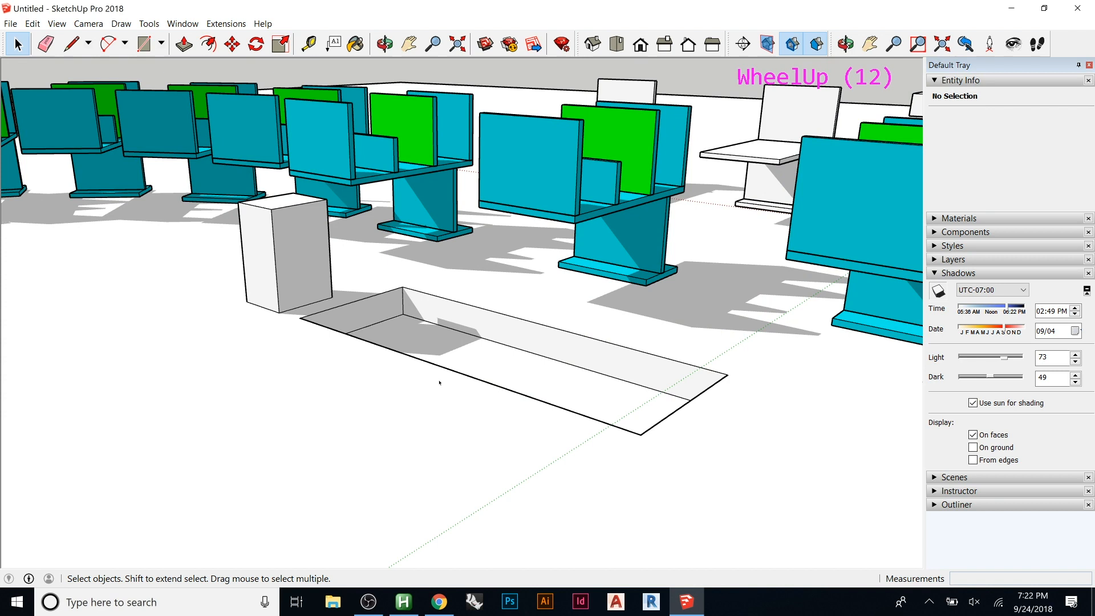
- Turn on shadows from edges and shadows on the ground
click(973, 460)
click(973, 460)
click(973, 449)
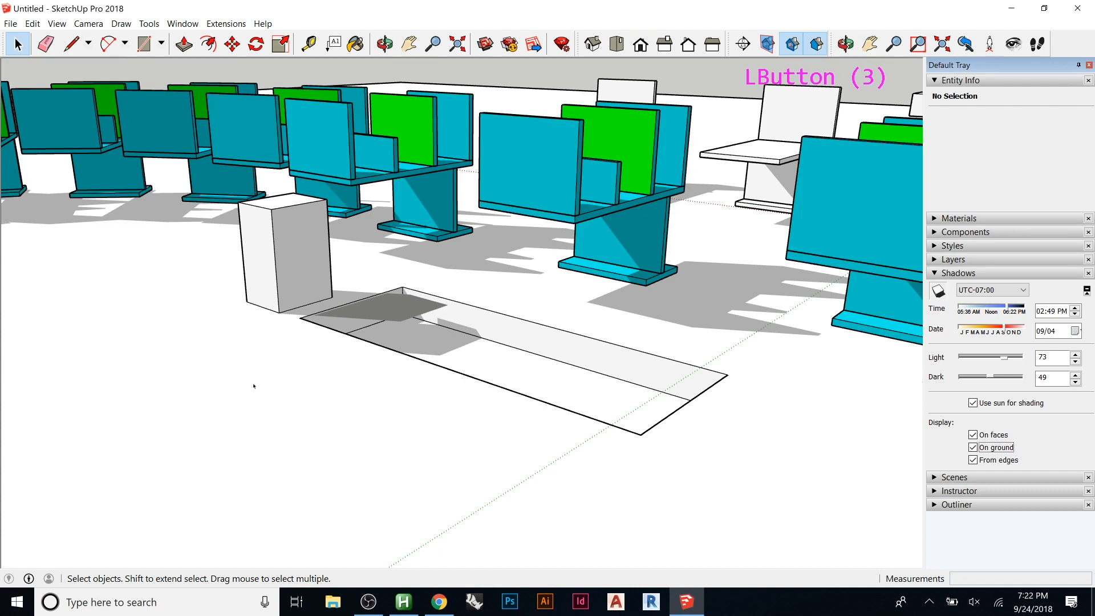
- Draw a rectangle on the ground beside the existing box and extrude it upward into a larger box
key(r)
click(103, 350)
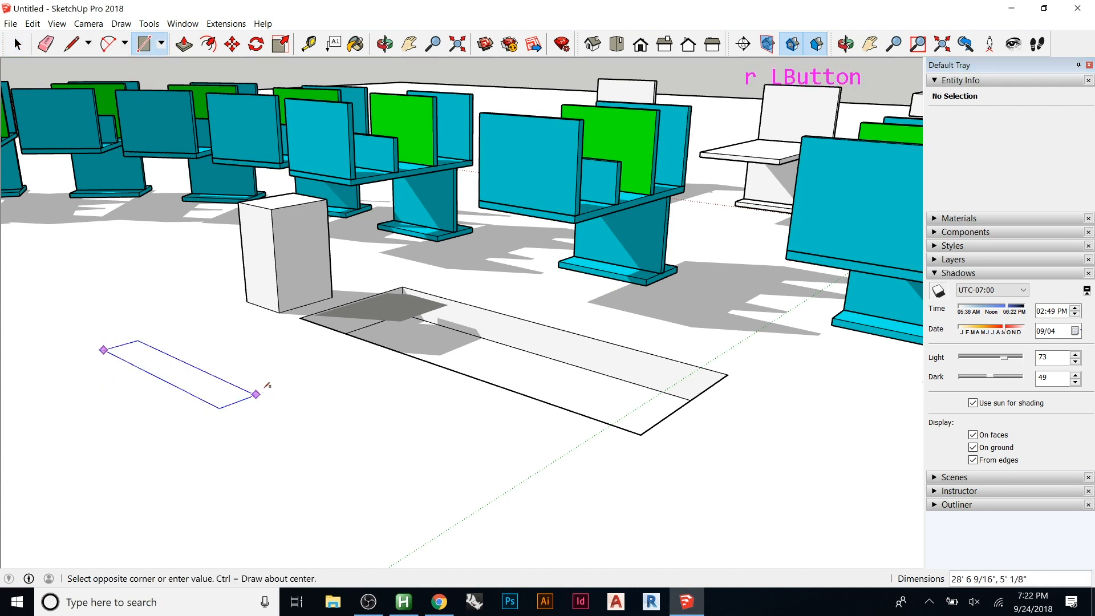
click(286, 375)
key(p)
click(237, 372)
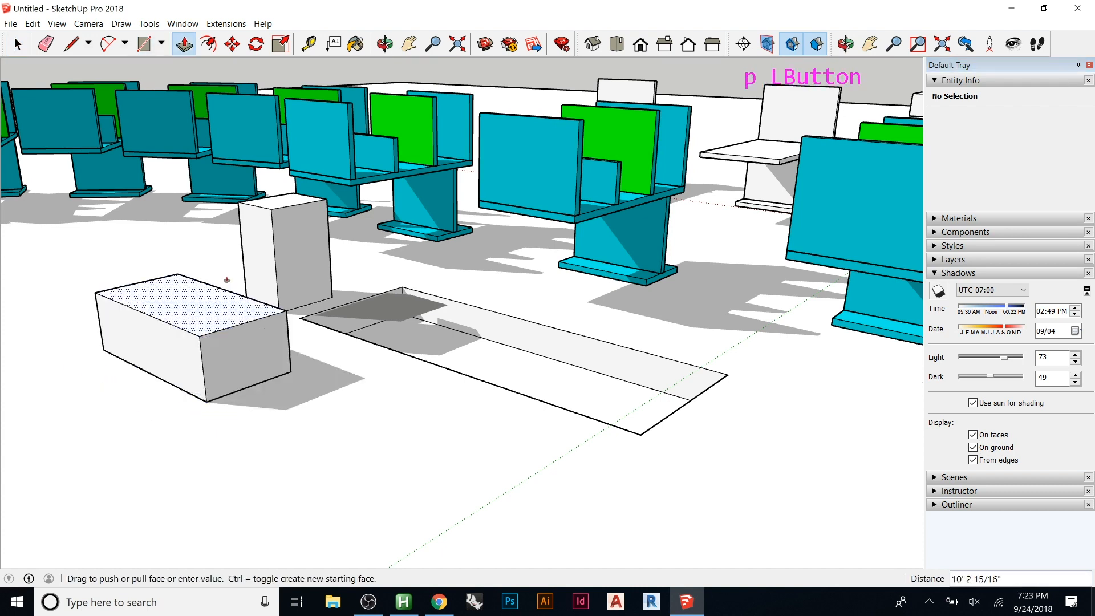
click(210, 180)
key(space)
- Delete all six faces of the new box so that only its edges remain as a wireframe
click(222, 255)
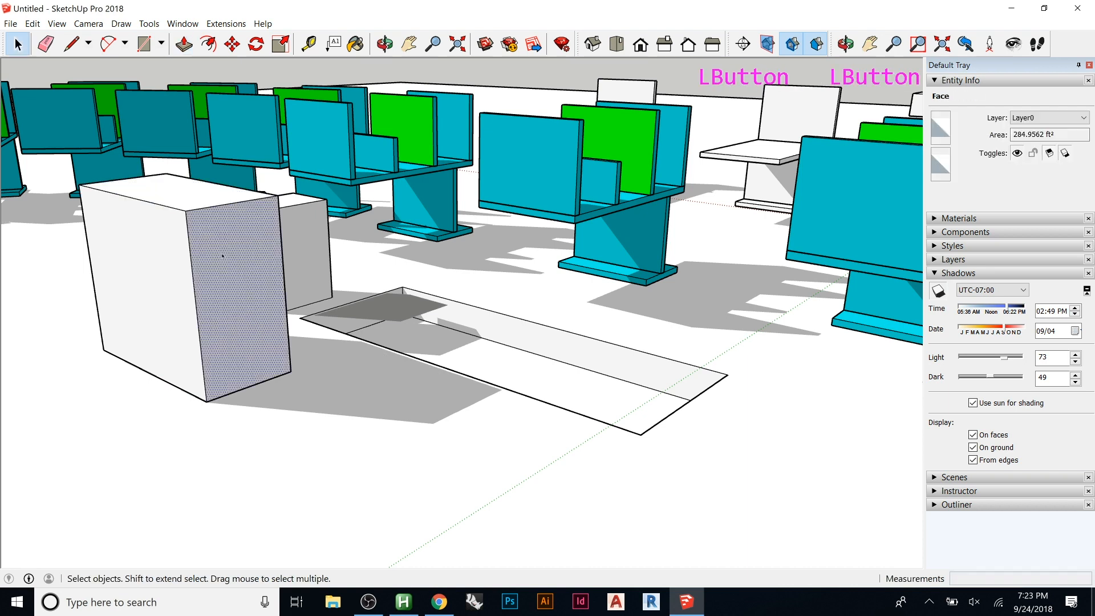
key(Delete)
click(135, 242)
key(Delete)
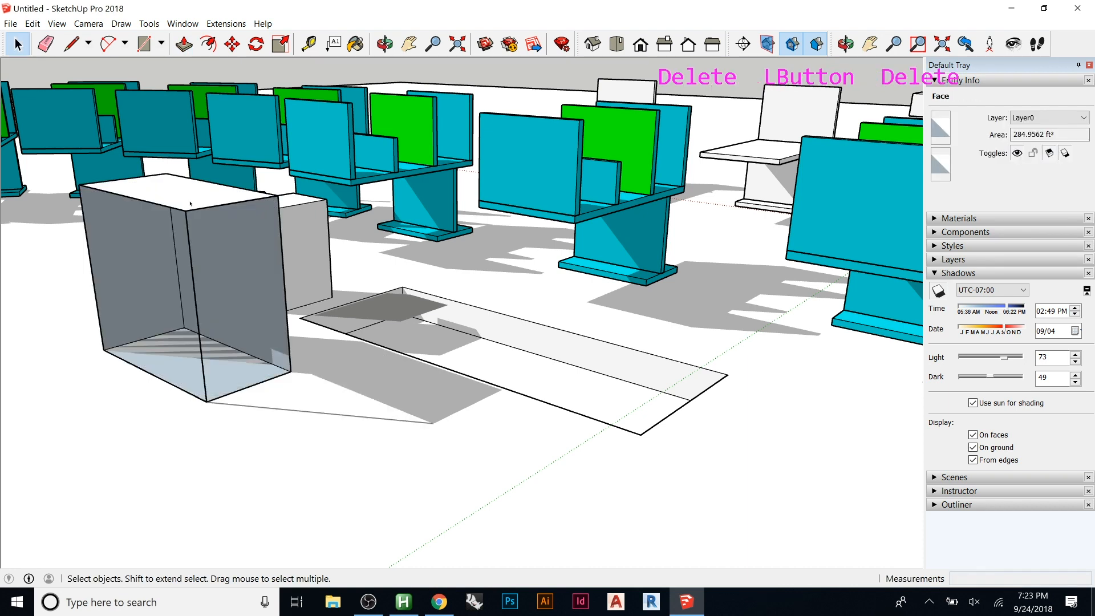
click(177, 191)
key(Delete)
click(228, 241)
key(Delete)
click(136, 256)
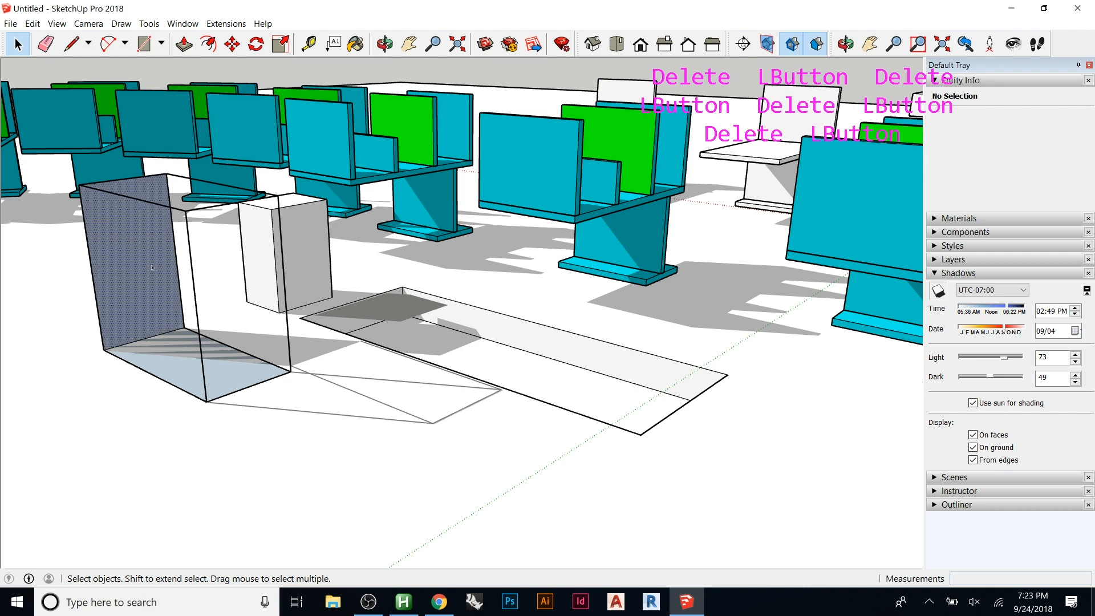
key(Delete)
click(165, 359)
key(Delete)
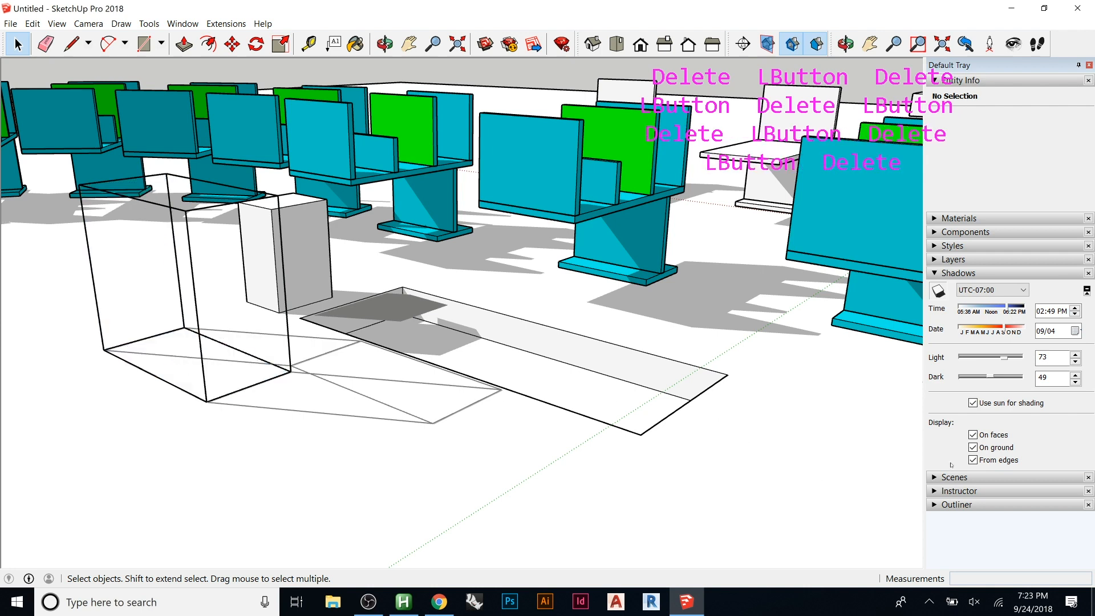
- Toggle shadows from edges to compare their effect on the wireframe box, leaving them off
click(973, 460)
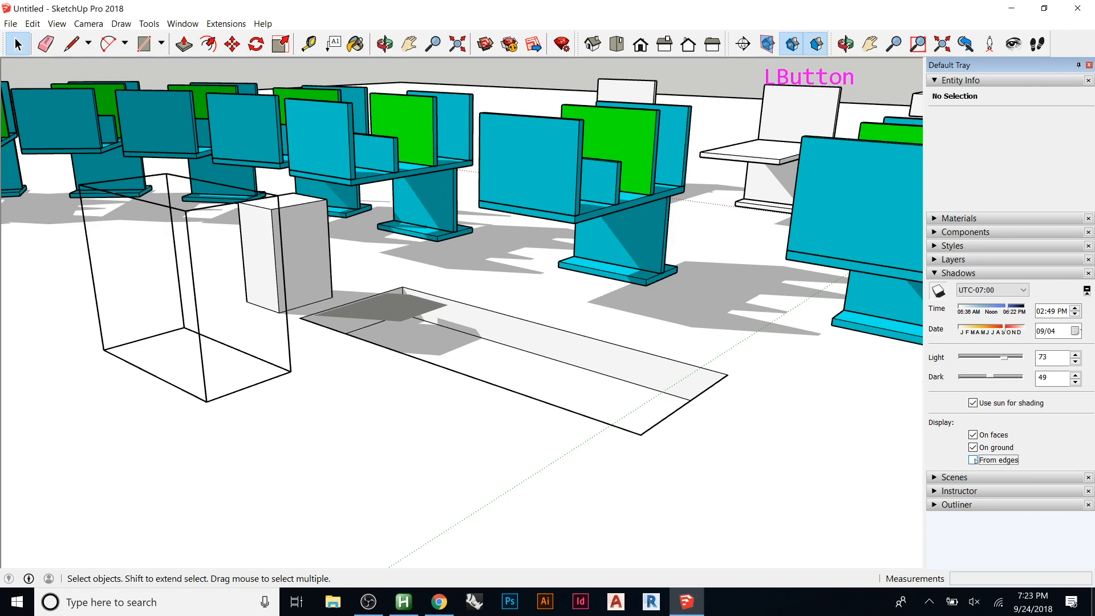
click(973, 459)
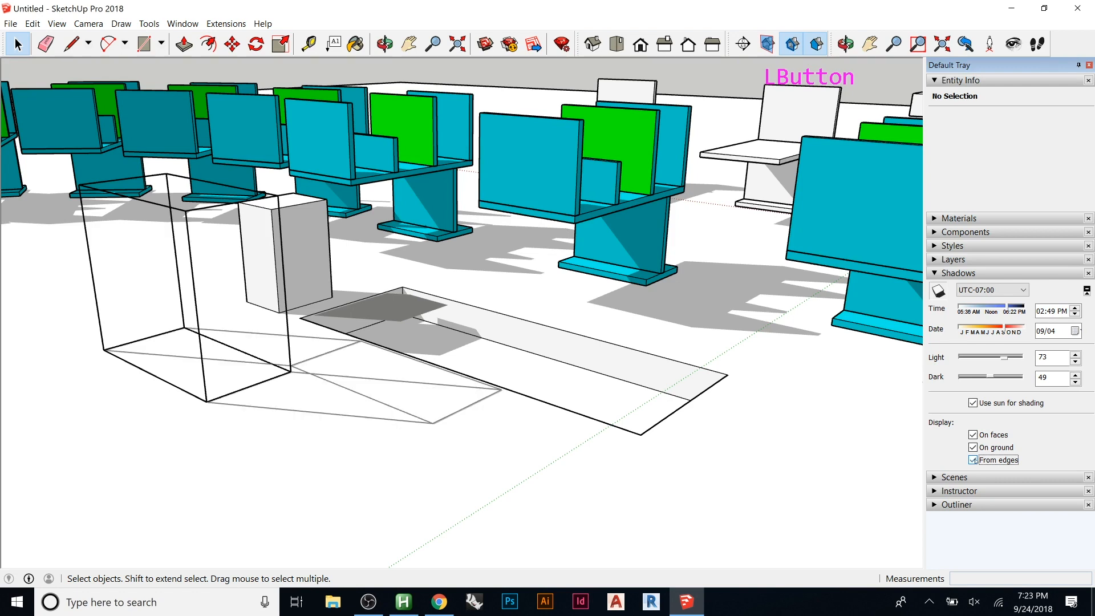
middle_drag(386, 394, 150, 437)
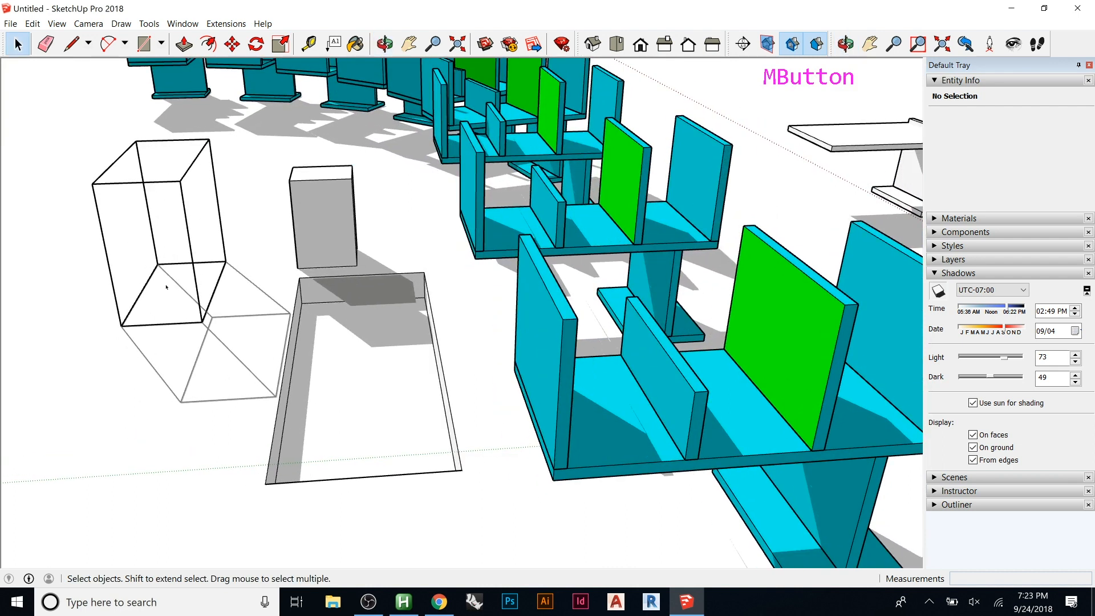
middle_drag(165, 244, 802, 381)
click(973, 460)
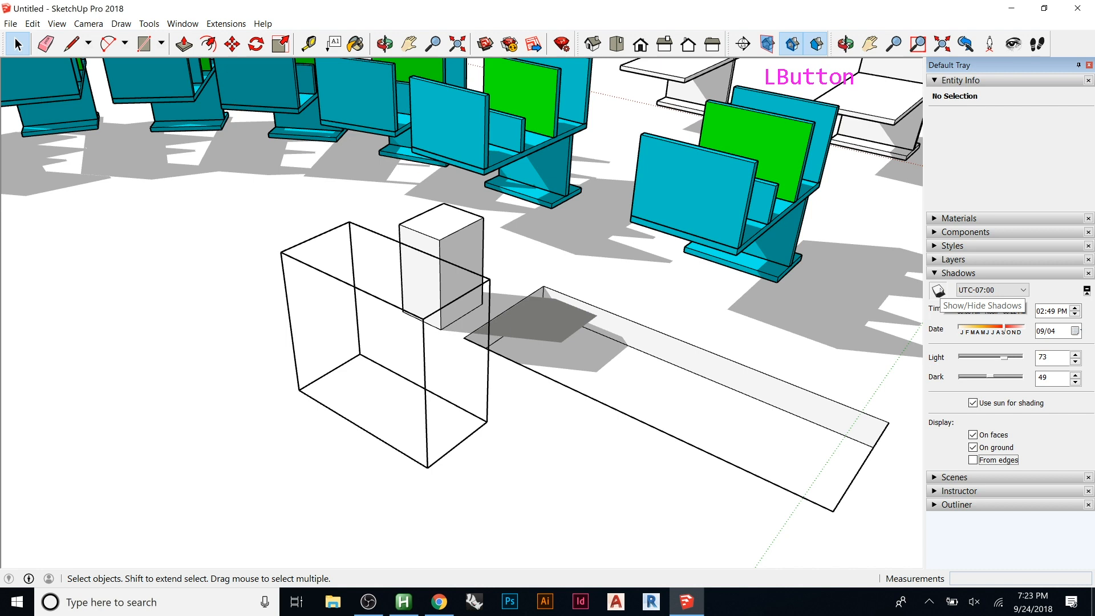
- Close the shadow settings, display the Default Styles collection and enlarge its list to show every style
click(938, 274)
click(937, 246)
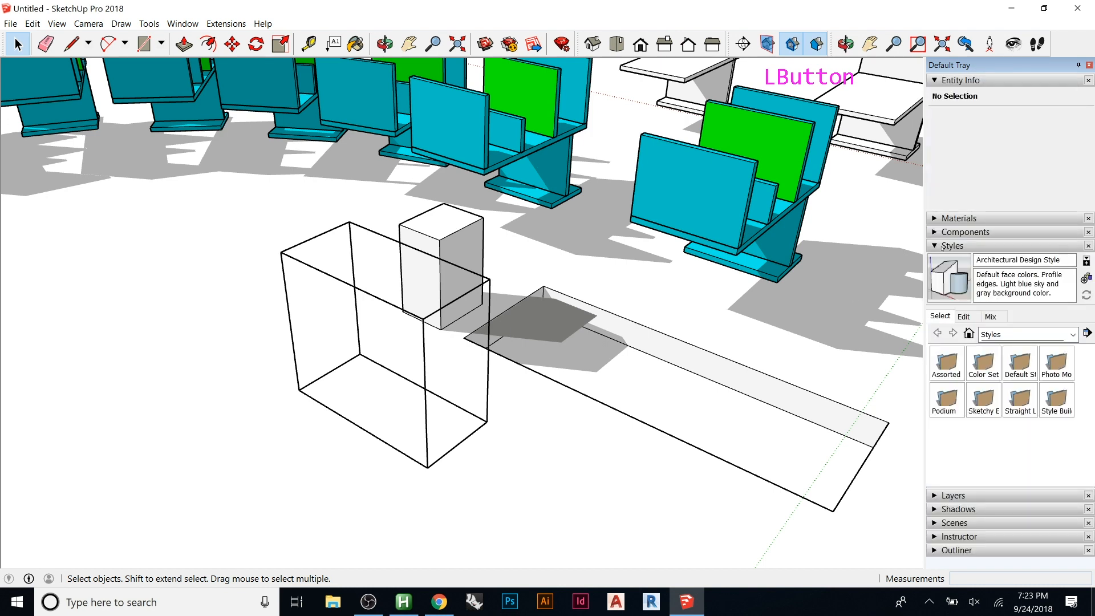
middle_drag(483, 279, 474, 245)
scroll(512, 314, down, 7)
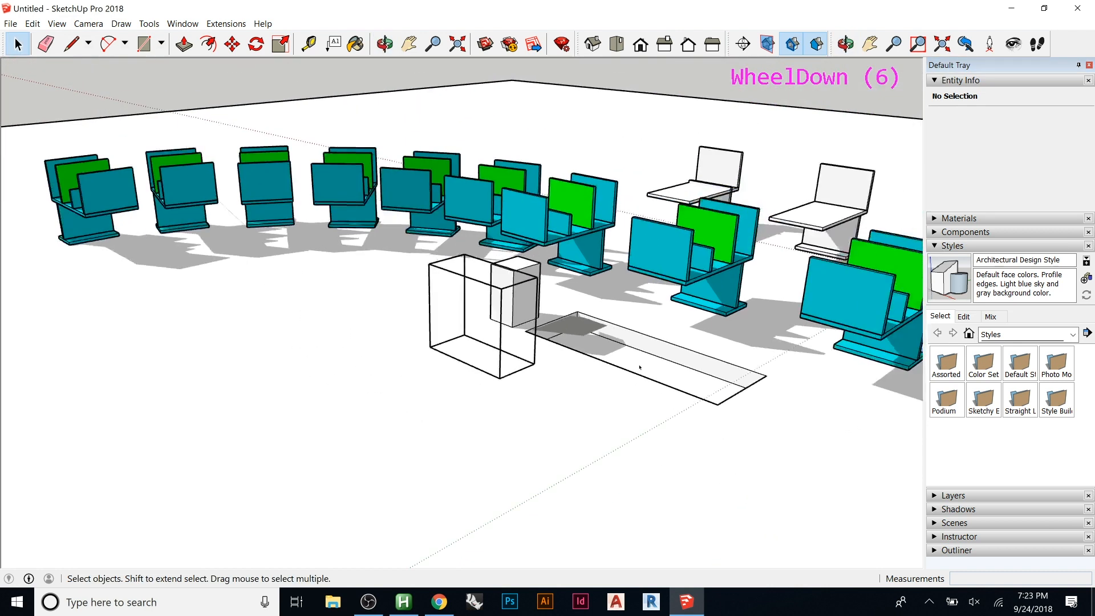
middle_drag(655, 434, 570, 365)
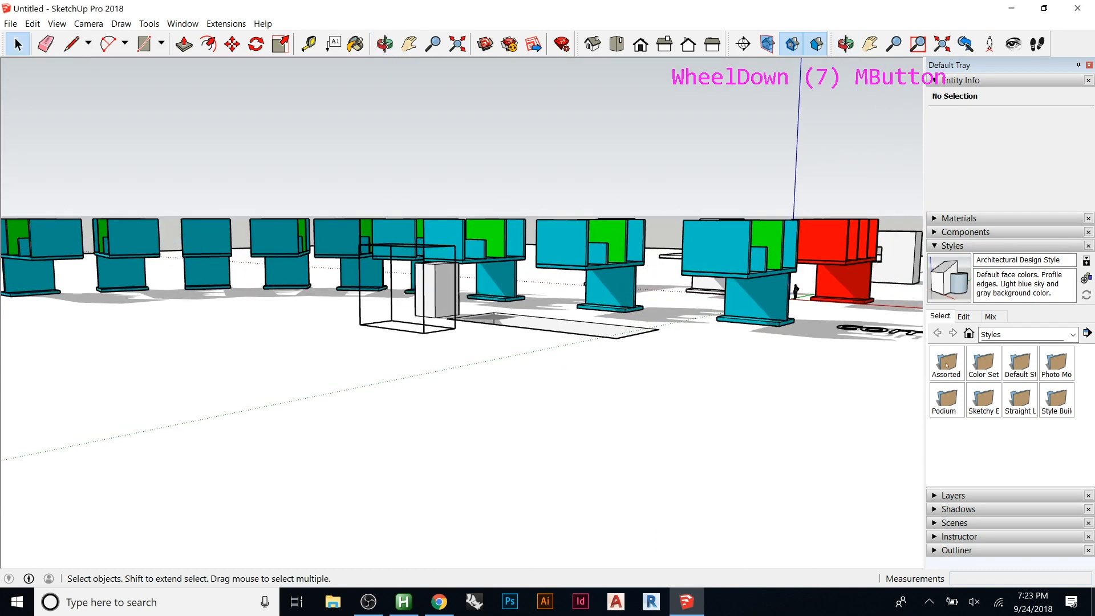
click(1064, 342)
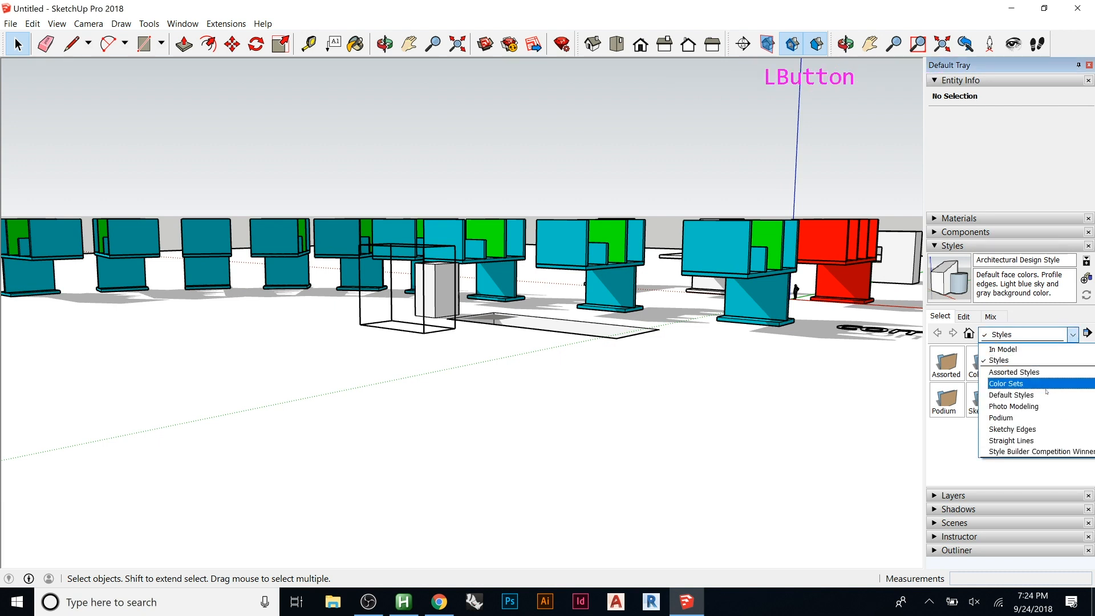
click(1044, 395)
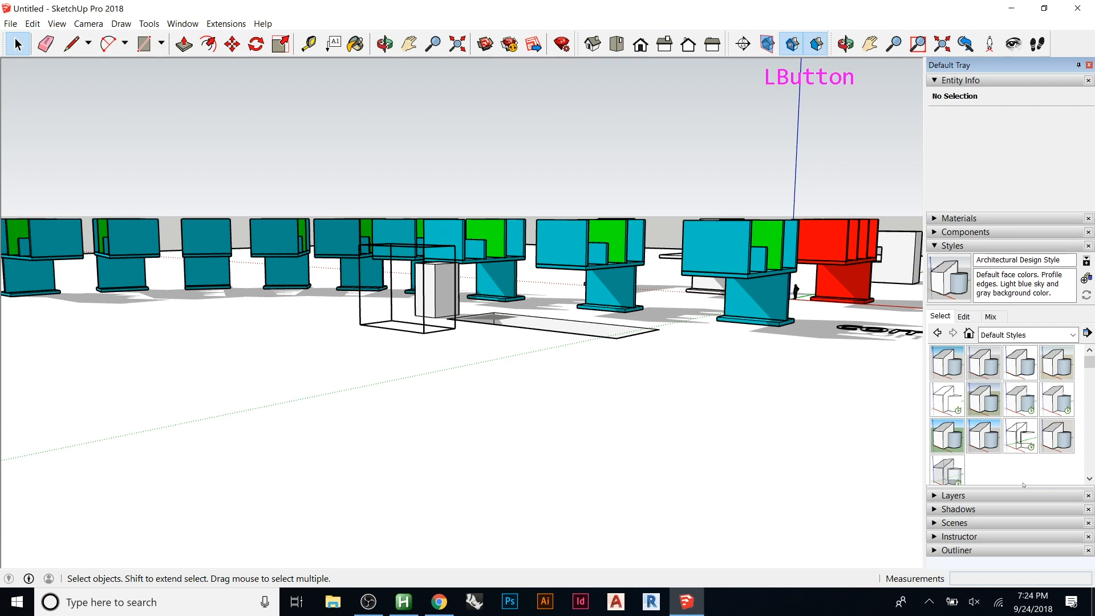
drag(1024, 485, 1020, 531)
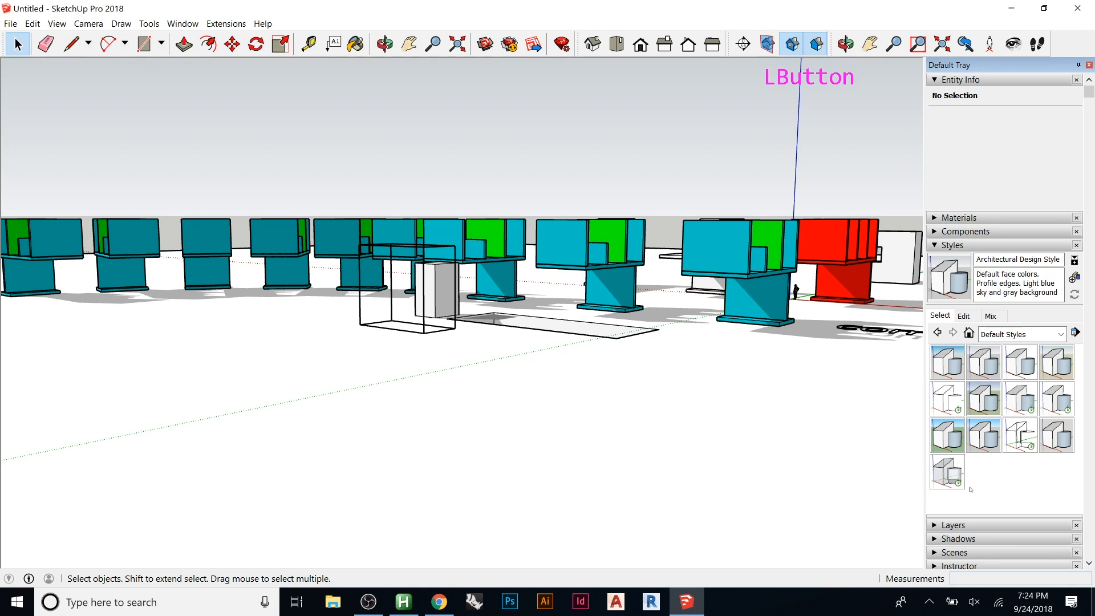
middle_click(1021, 602)
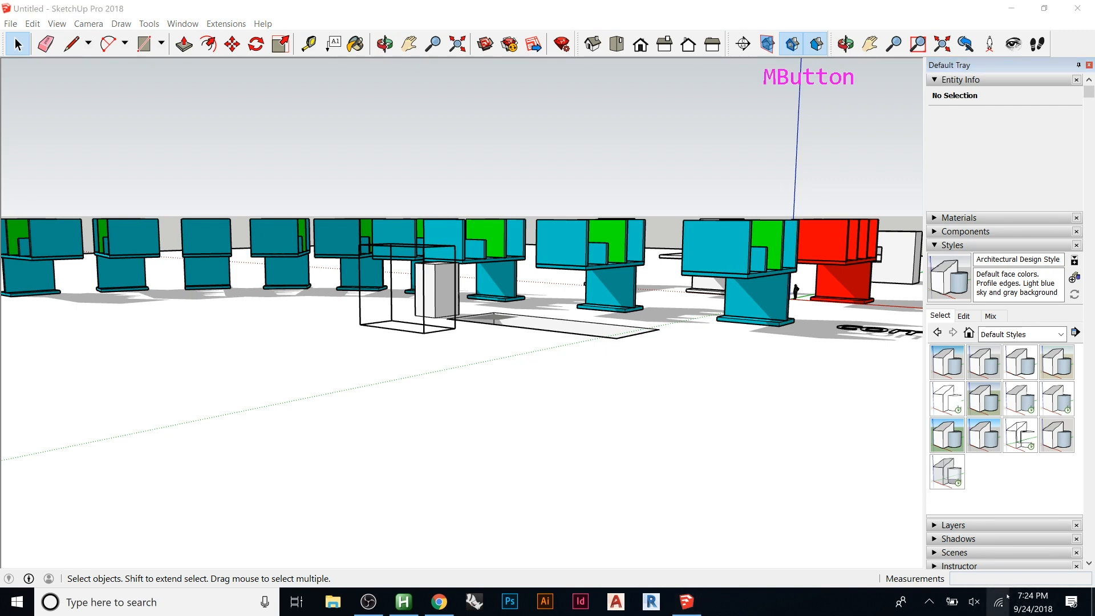
- Try the 3D Printing Style on the scene and switch back to the Architectural Design Style
click(955, 374)
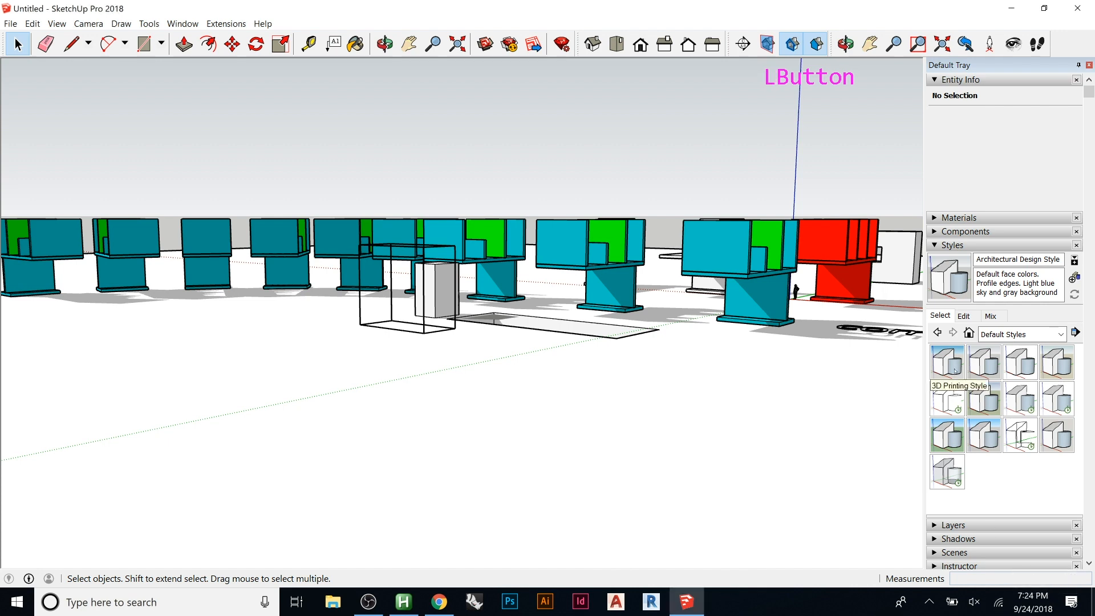
middle_drag(570, 268, 550, 320)
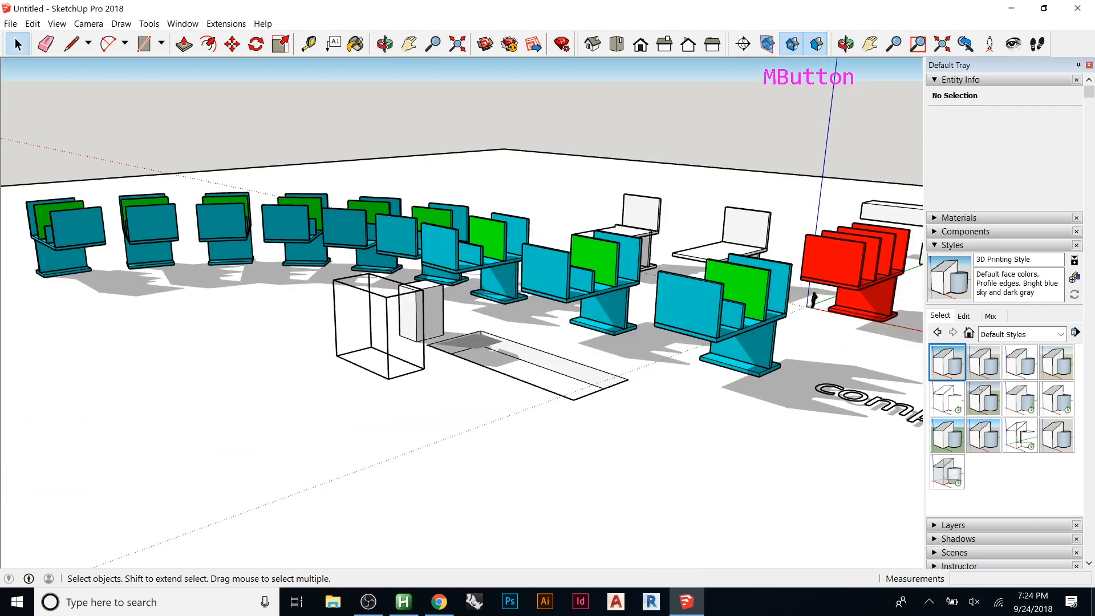
click(982, 365)
middle_drag(911, 373, 896, 325)
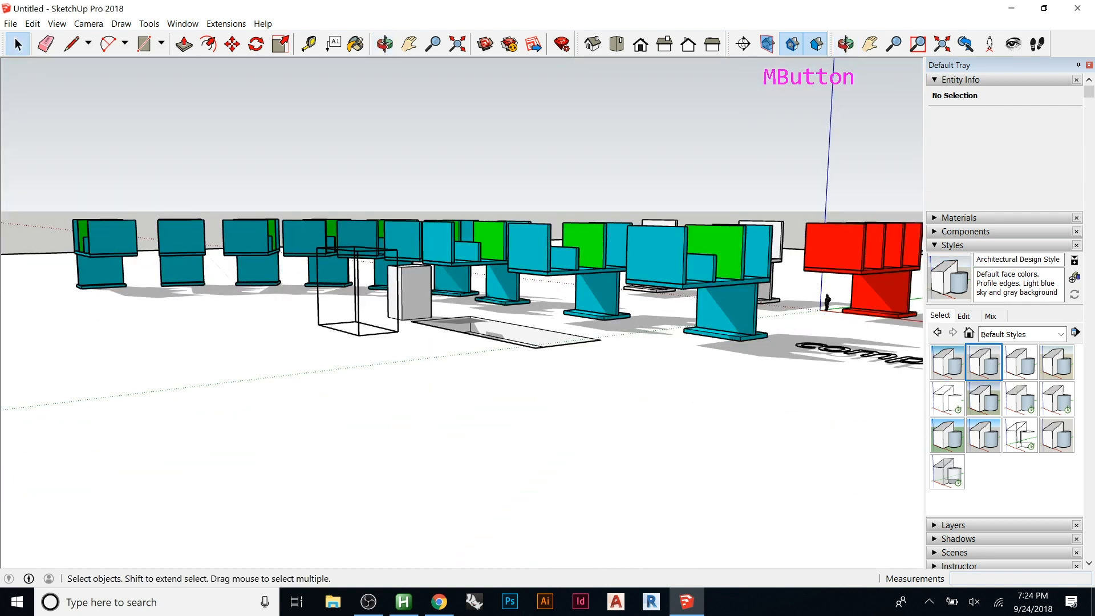
- Try the Construction Documentation, Default and HiddenLine styles on the scene, viewing the HiddenLine result from a higher angle
click(1020, 361)
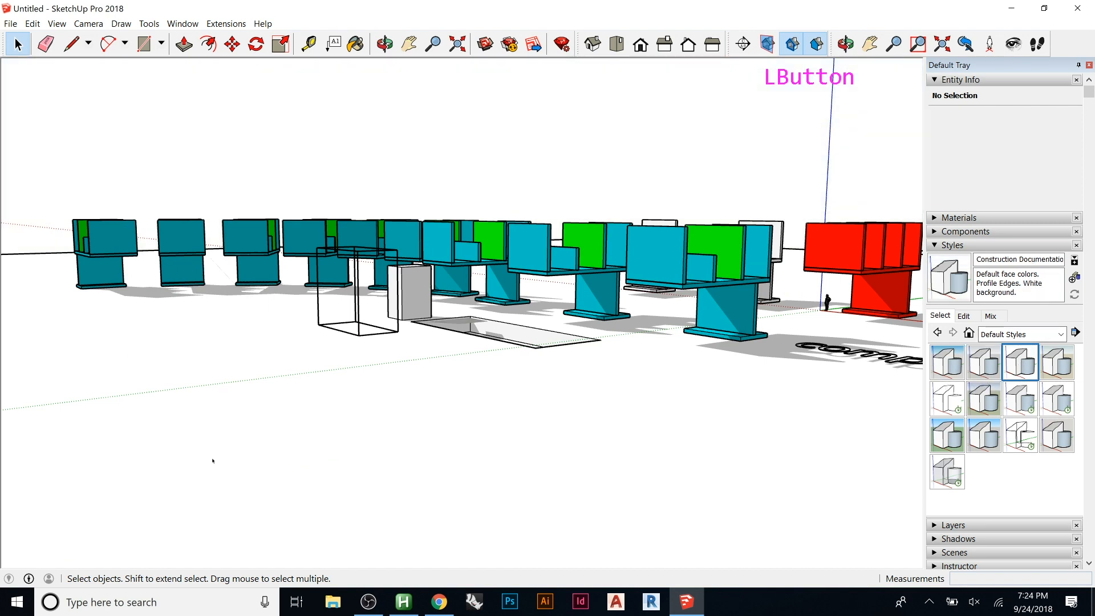
click(1053, 369)
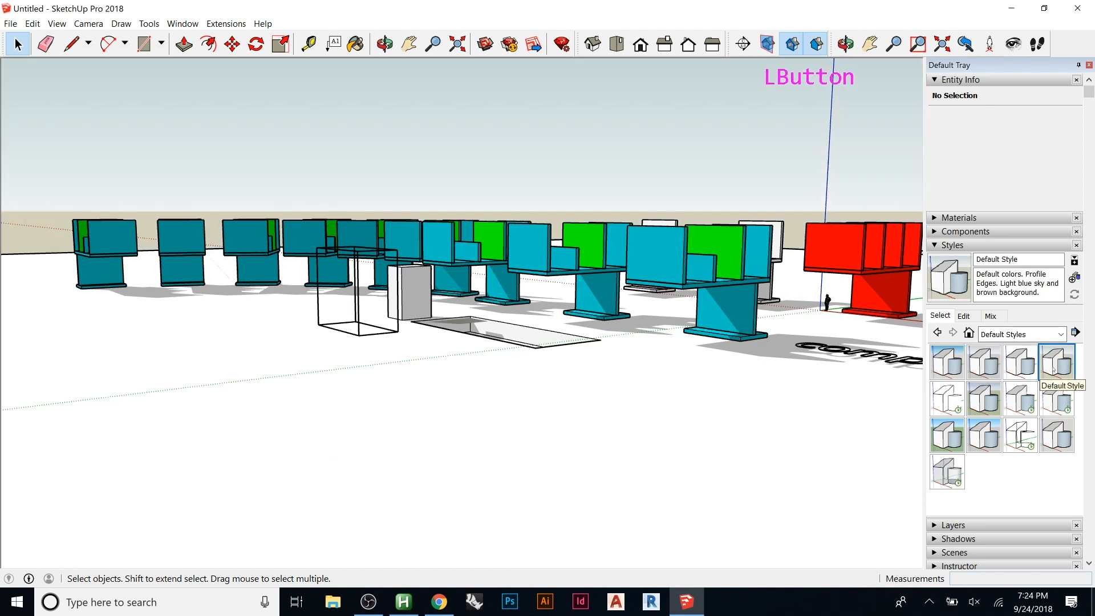
click(948, 401)
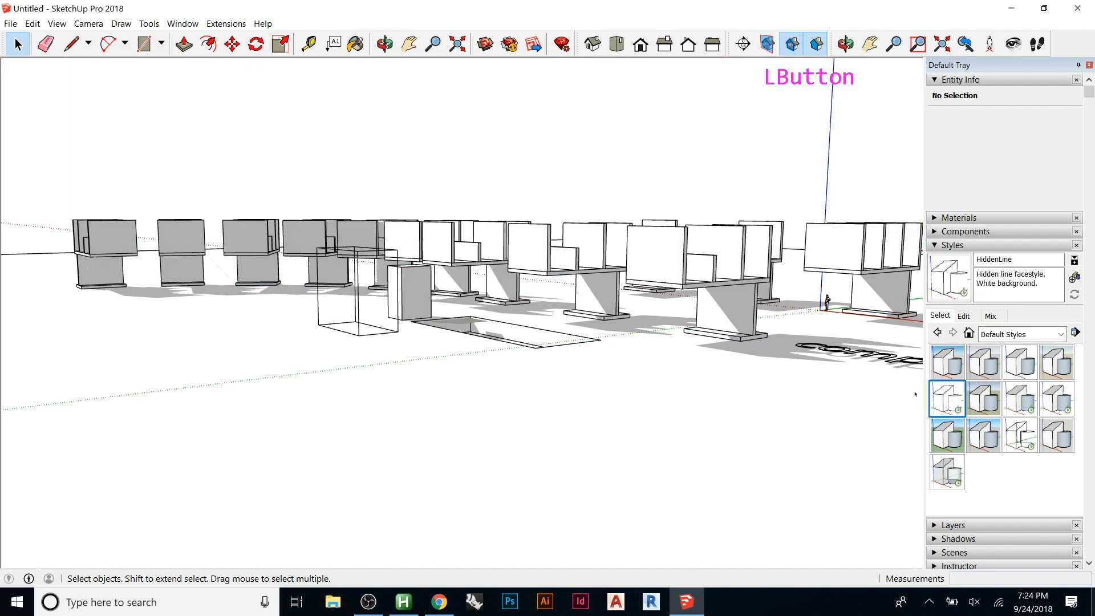
middle_drag(701, 357, 605, 322)
middle_drag(682, 261, 422, 304)
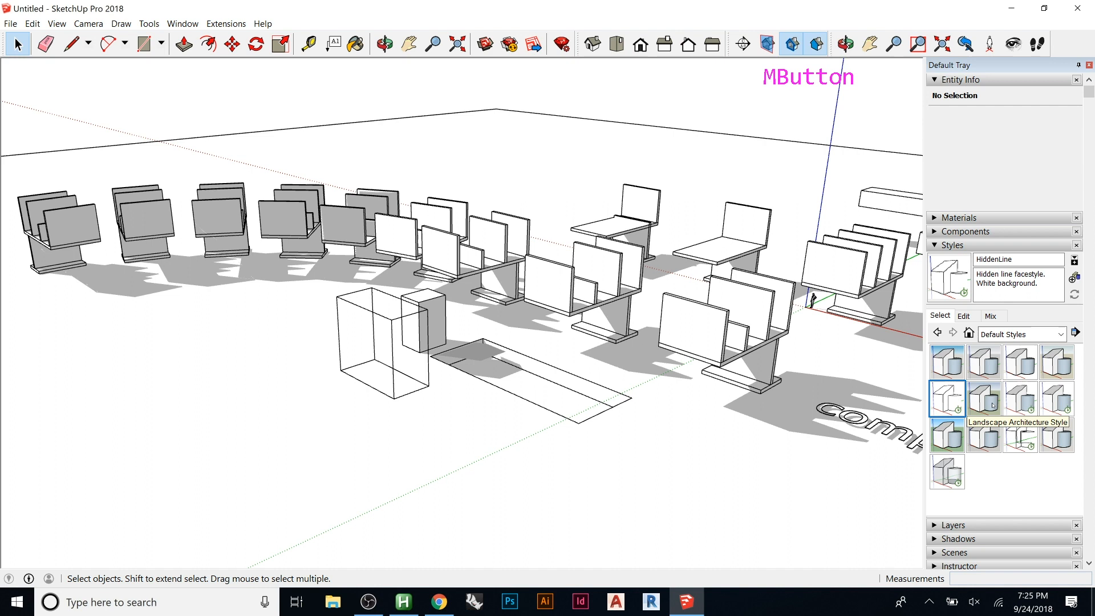
- Try the Shaded style on the scene and look over the options for the style collection
click(1017, 403)
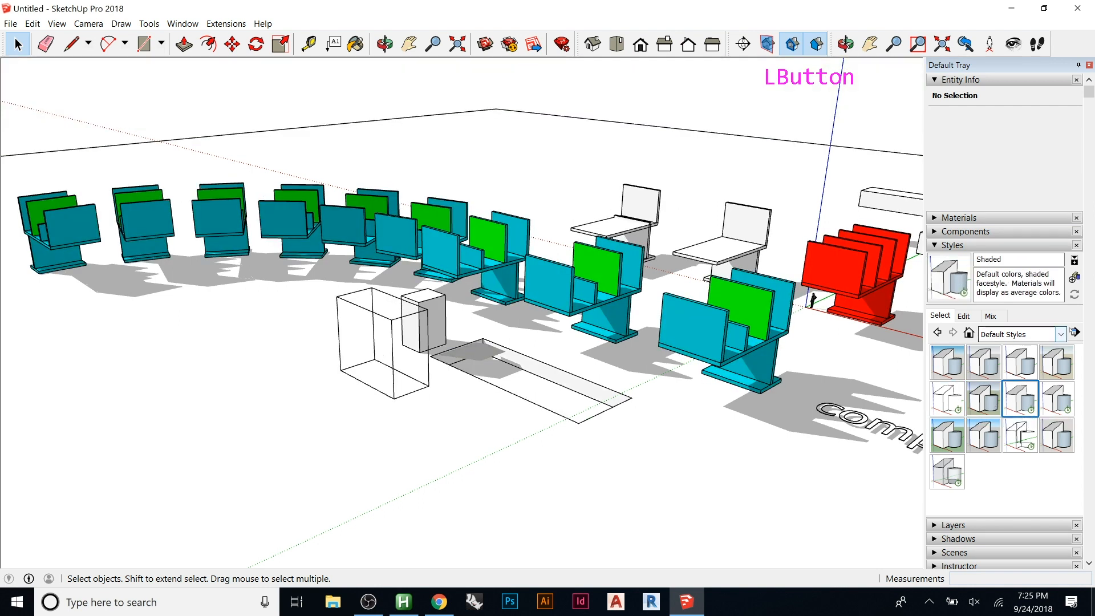
click(1075, 332)
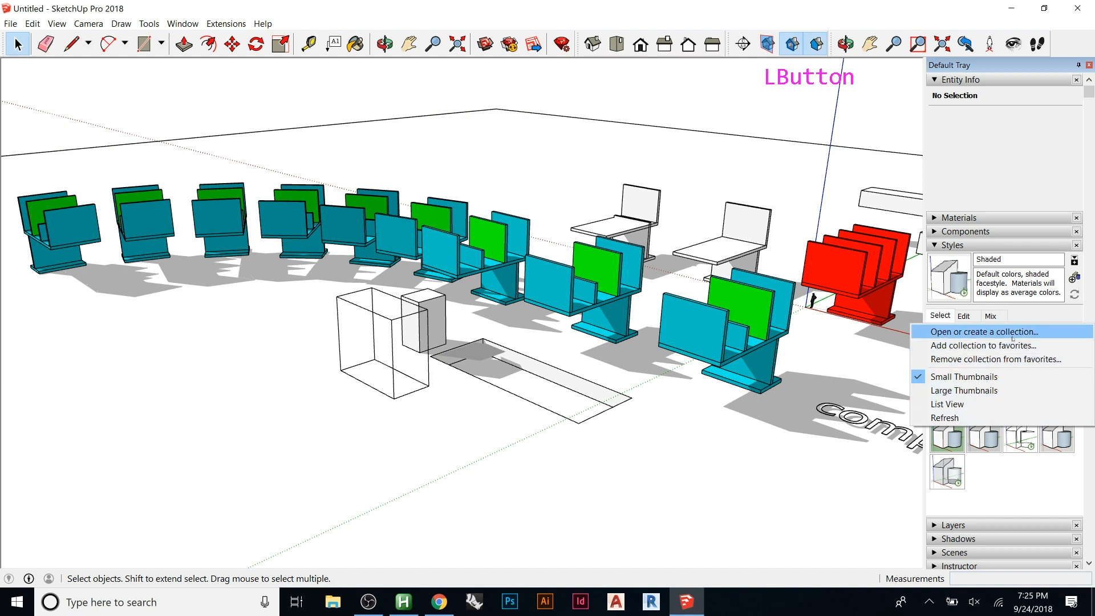
click(1014, 475)
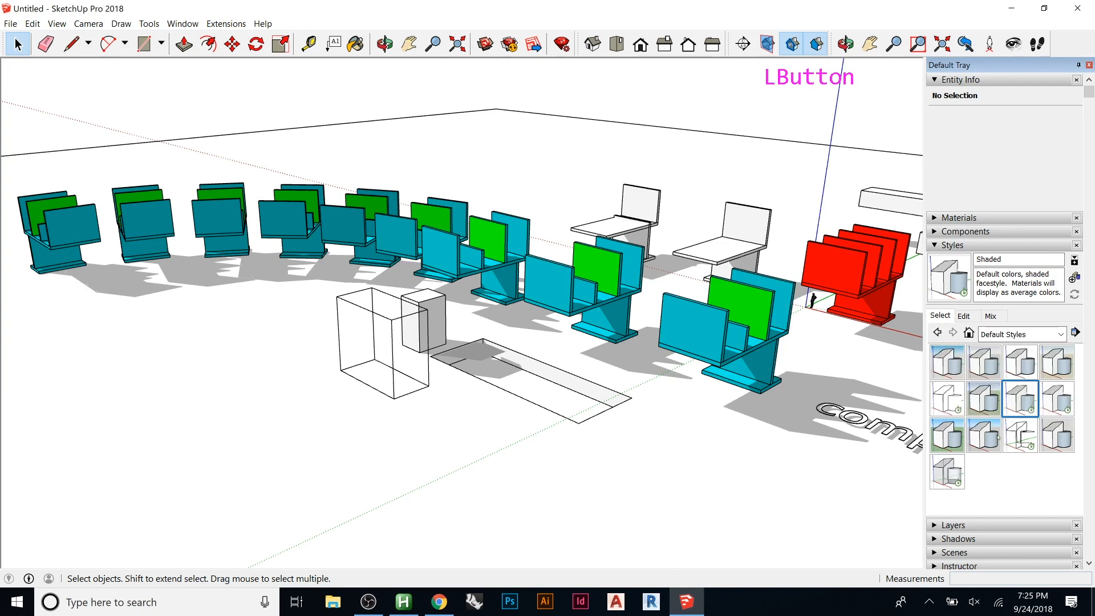
- Apply the Architectural Design Style and get a close view of the upright panels on the nearest turquoise table
click(982, 364)
middle_drag(735, 285, 564, 231)
scroll(749, 288, up, 4)
scroll(748, 288, up, 9)
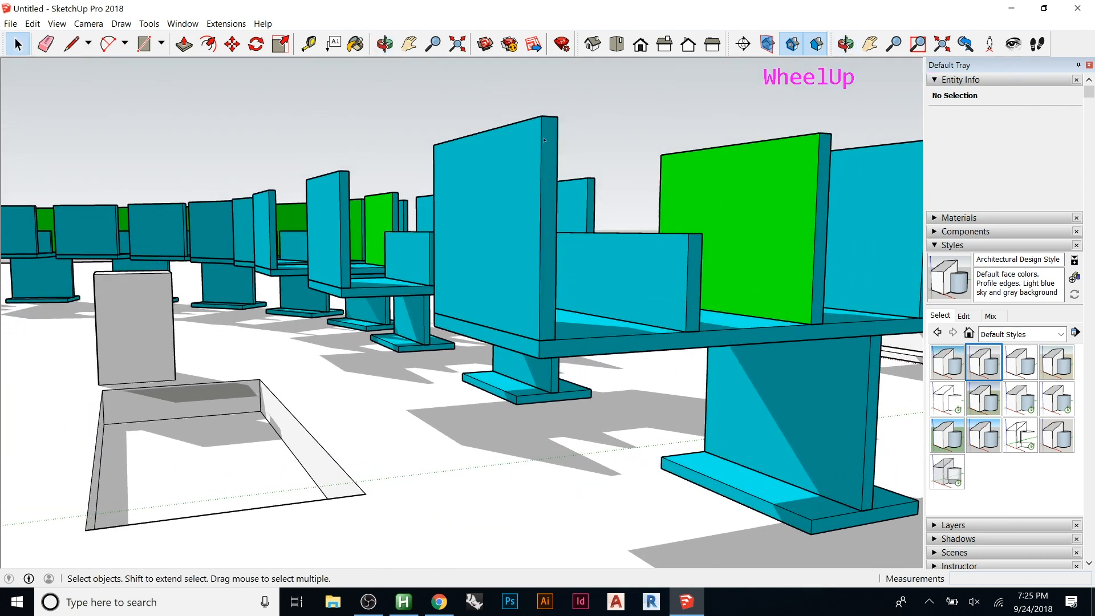
scroll(544, 140, up, 6)
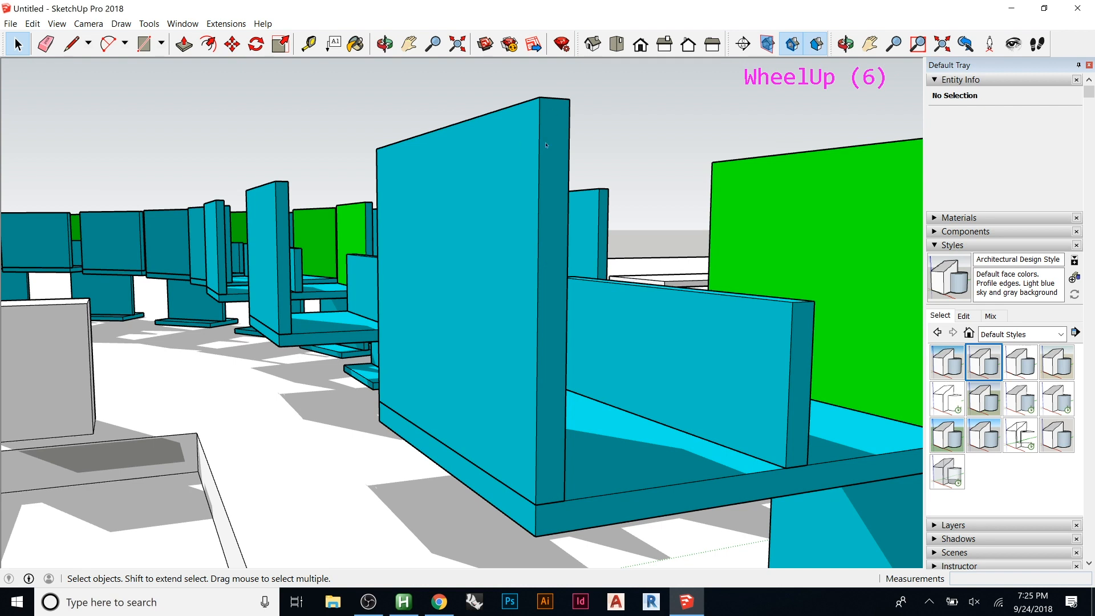
- Open the style's edge settings and compare the model's outlines with profiles off and on, leaving them on
click(966, 317)
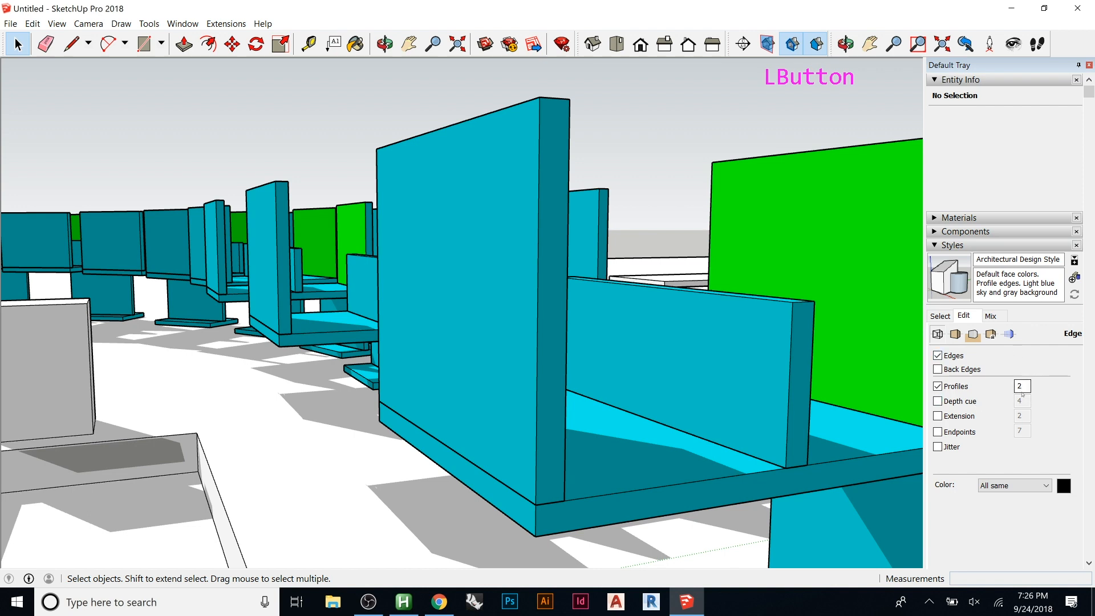
click(937, 387)
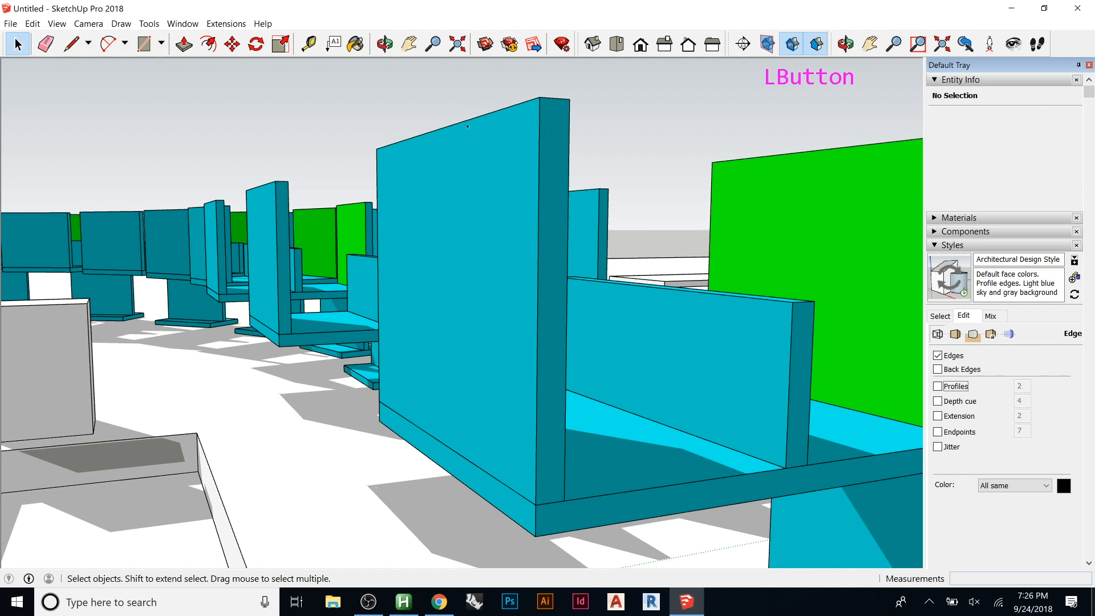
click(938, 386)
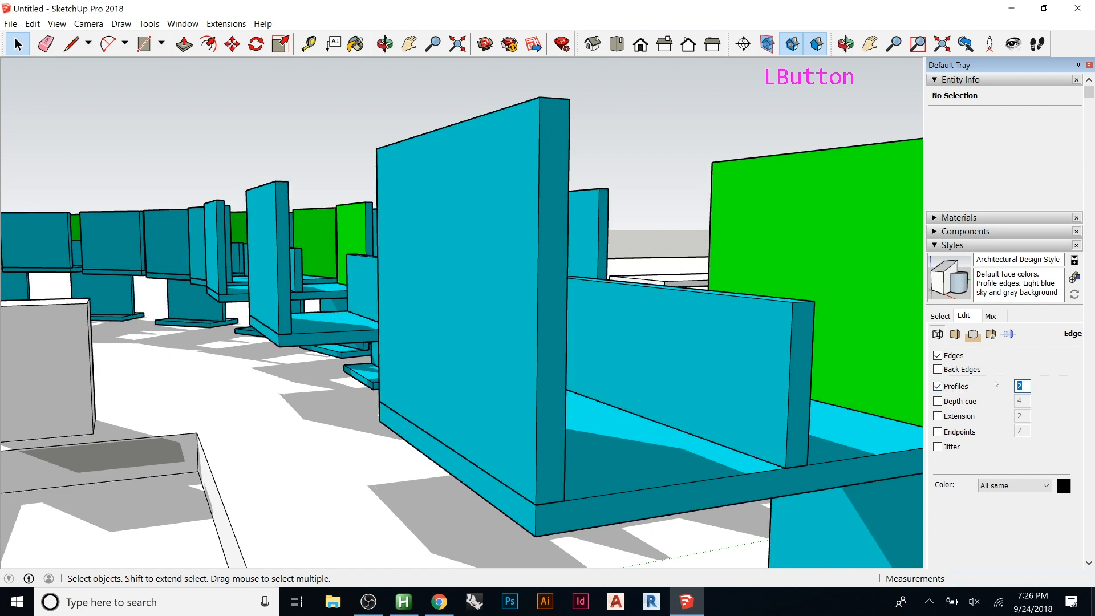
- Set the profile line thickness to 4 and examine the table's outlines from several angles
text(4)
key(Return)
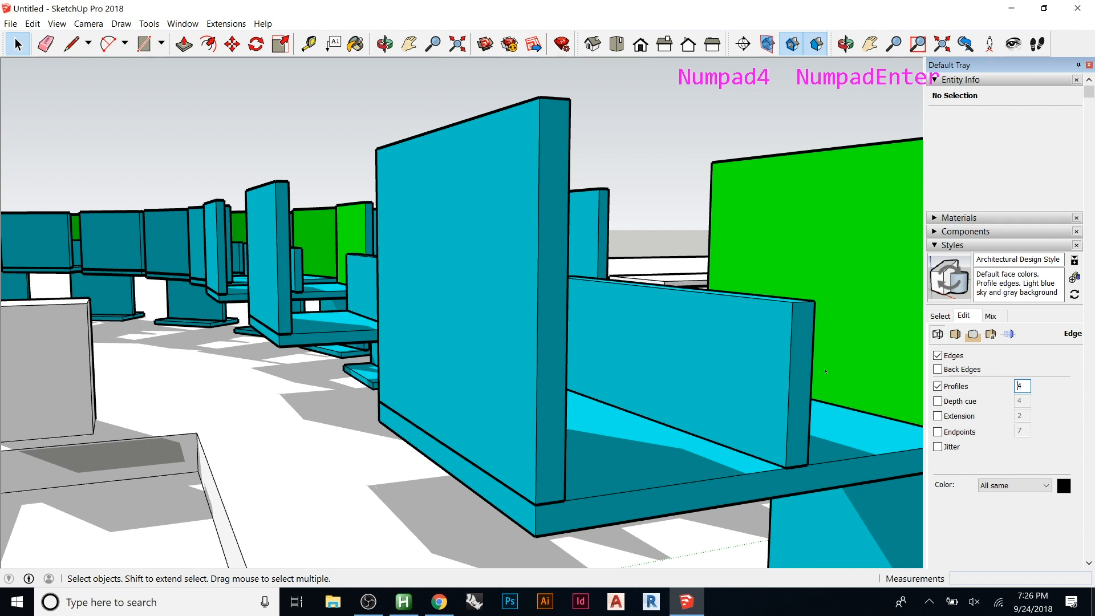
middle_drag(505, 279, 607, 202)
middle_drag(585, 242, 587, 142)
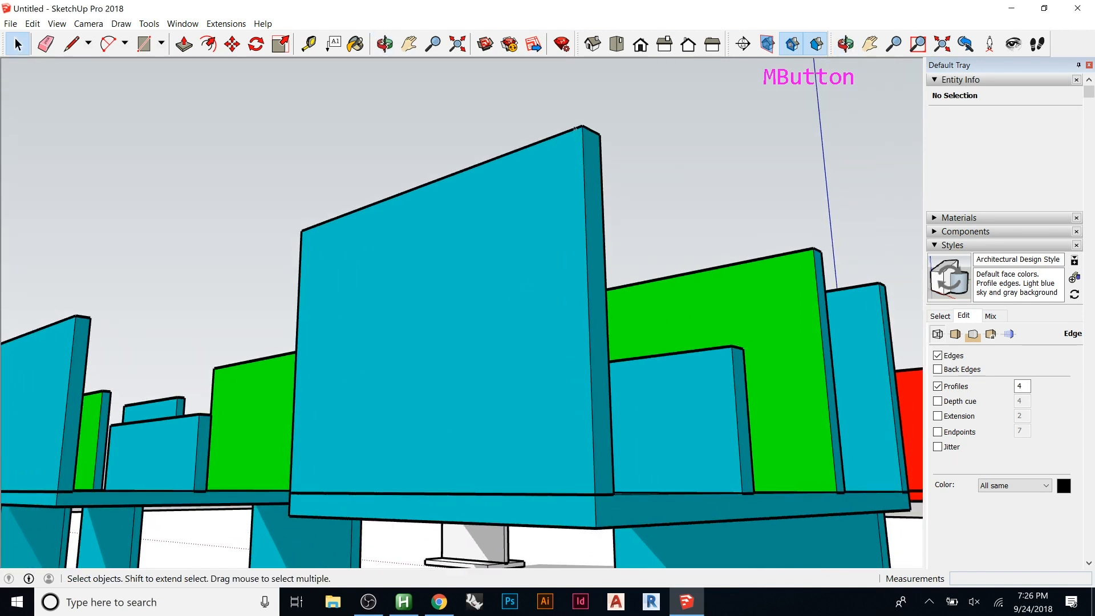
middle_drag(453, 283, 764, 249)
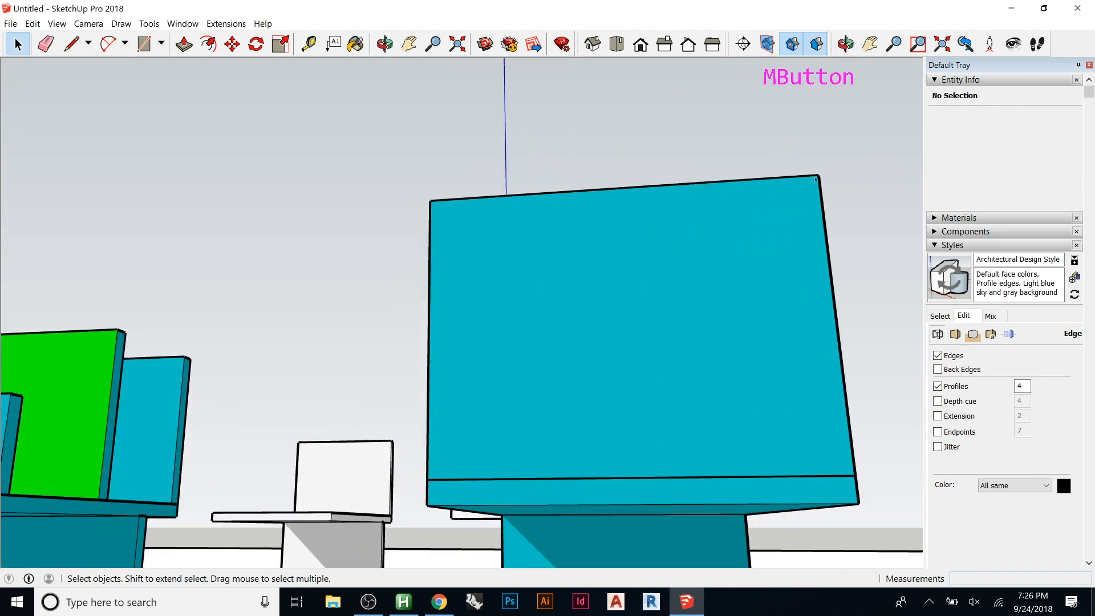
middle_drag(809, 203, 604, 216)
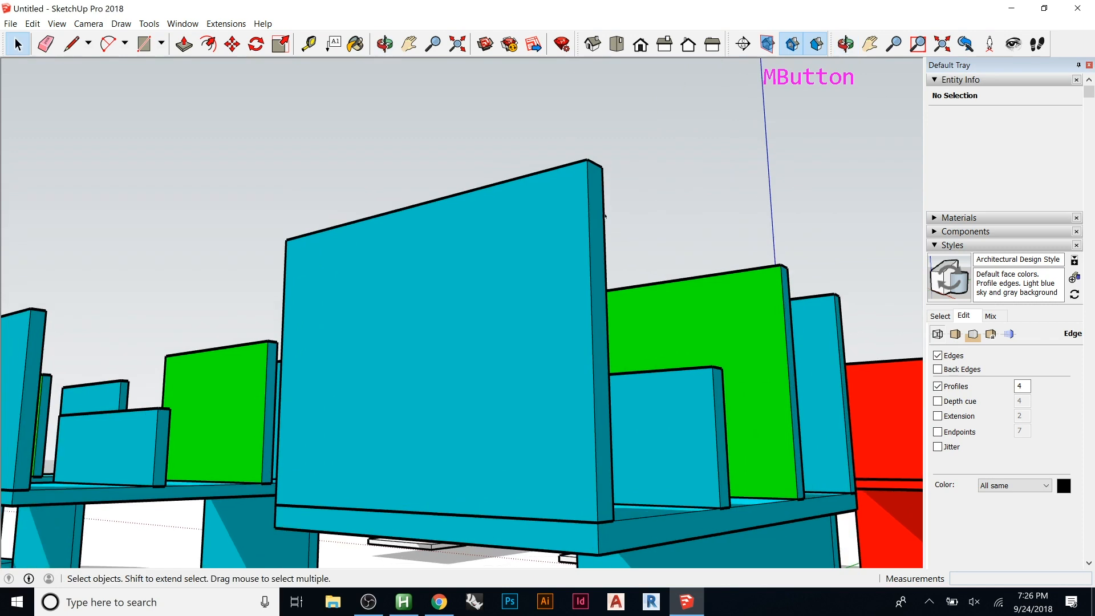
- Reduce the profile line thickness to 1 and check the table's outlines from above
click(1022, 386)
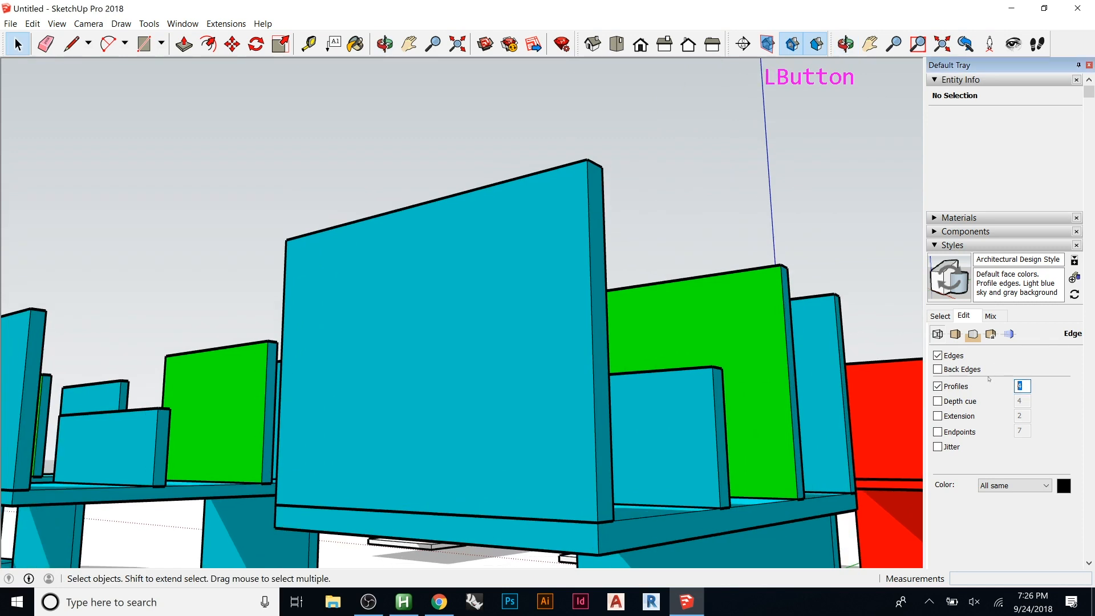
text(2)
click(1025, 386)
drag(1026, 386, 1013, 386)
text(1)
click(635, 186)
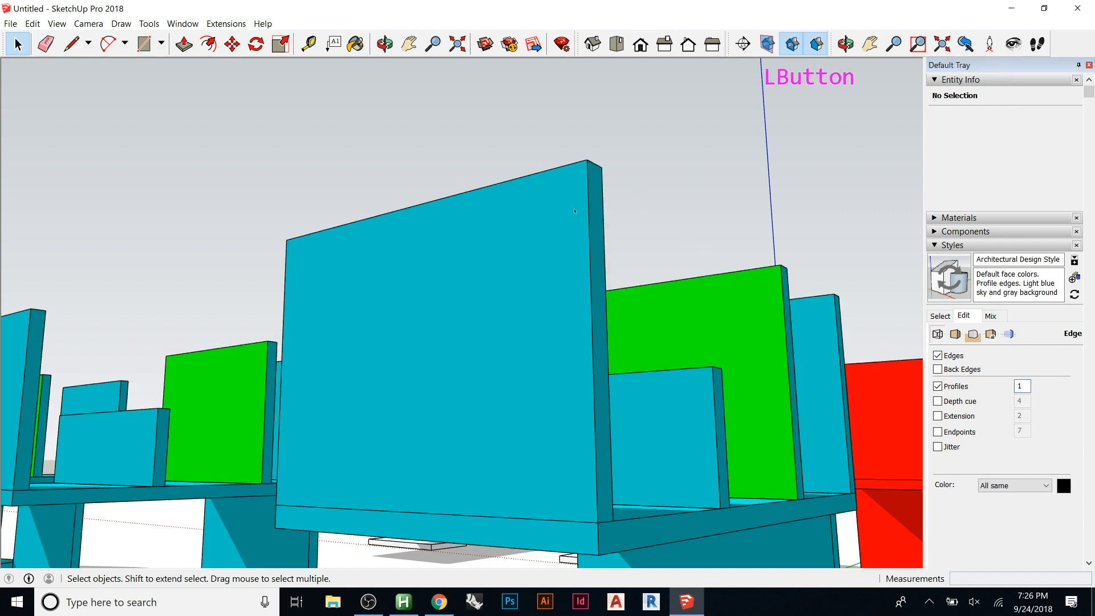
middle_click(462, 232)
middle_drag(462, 232, 622, 321)
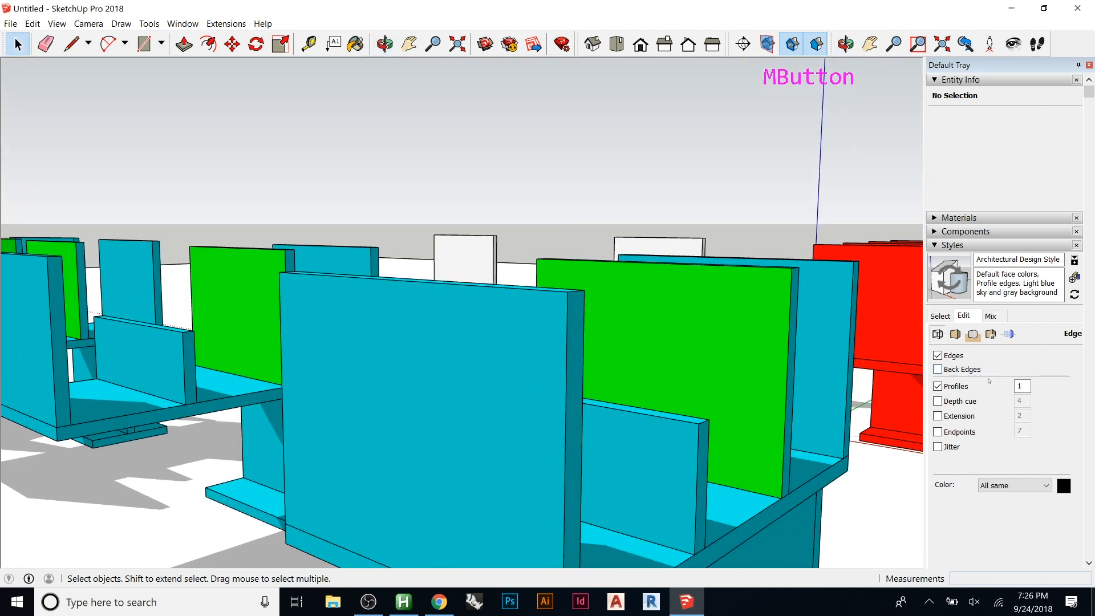
- Try out back edges, depth cue, extension, endpoints and jitter together on the table models
click(960, 369)
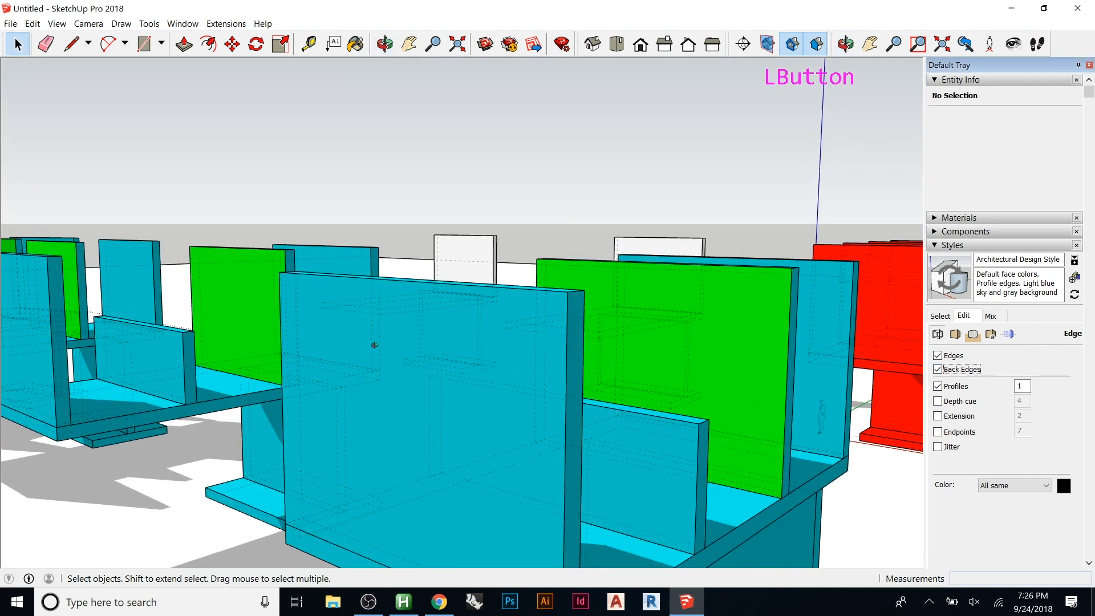
middle_drag(328, 318, 341, 295)
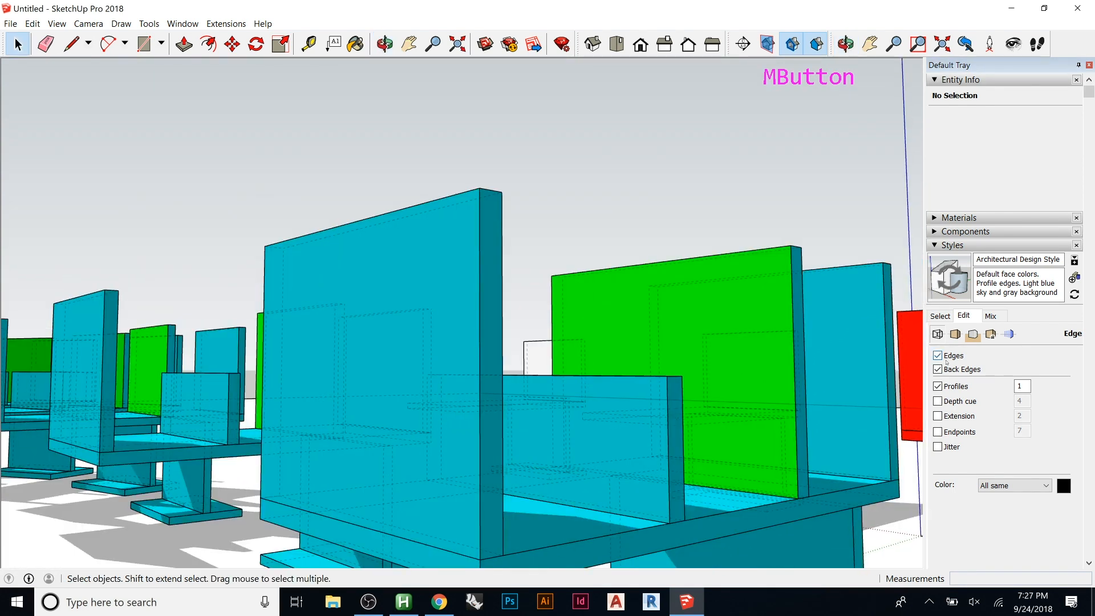
click(938, 401)
click(937, 416)
click(939, 432)
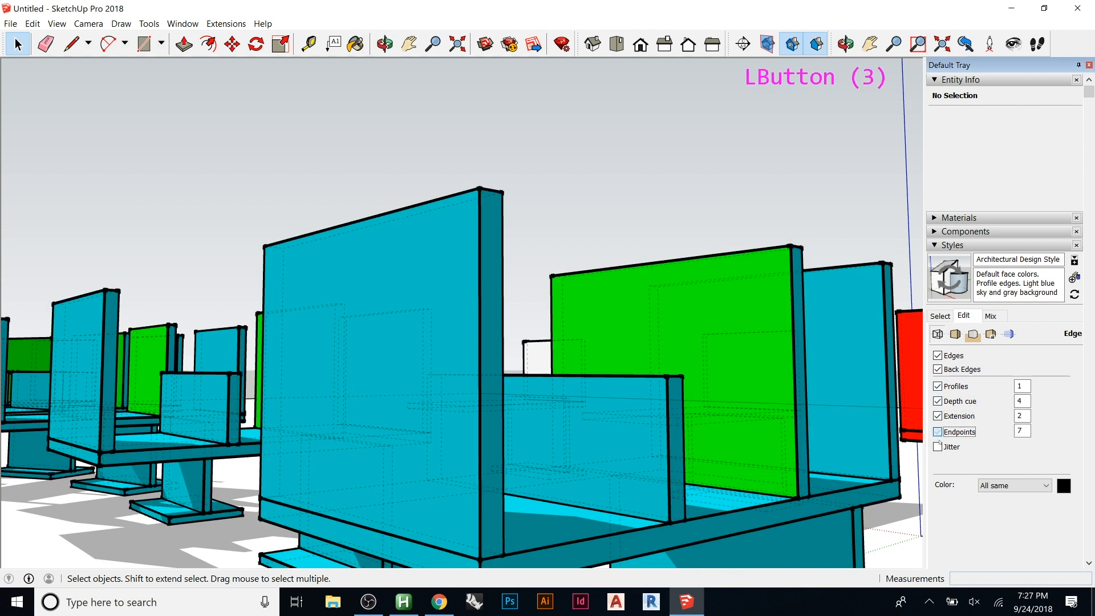
click(937, 446)
middle_drag(394, 319, 689, 363)
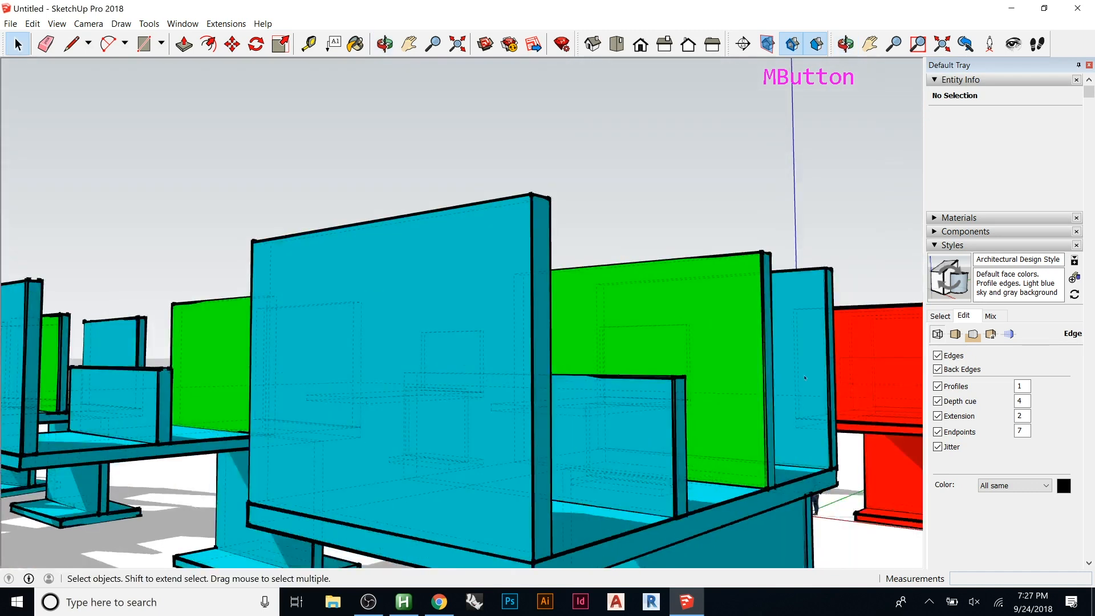
- Turn off jitter, endpoints, extension, depth cue and back edges, leaving only edges and profiles on
click(937, 446)
click(937, 432)
click(937, 416)
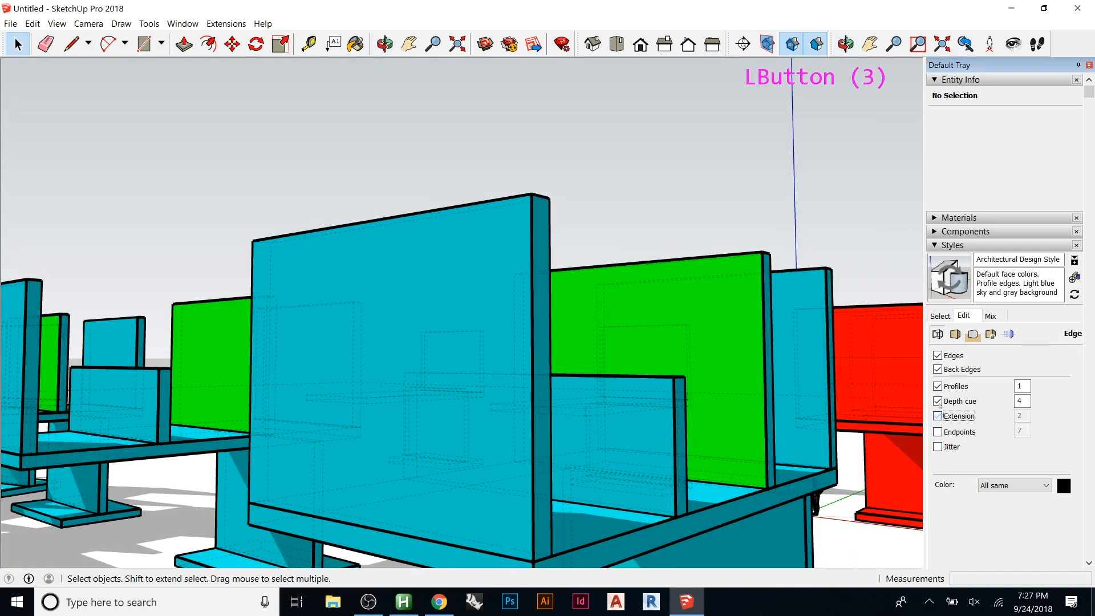
click(938, 401)
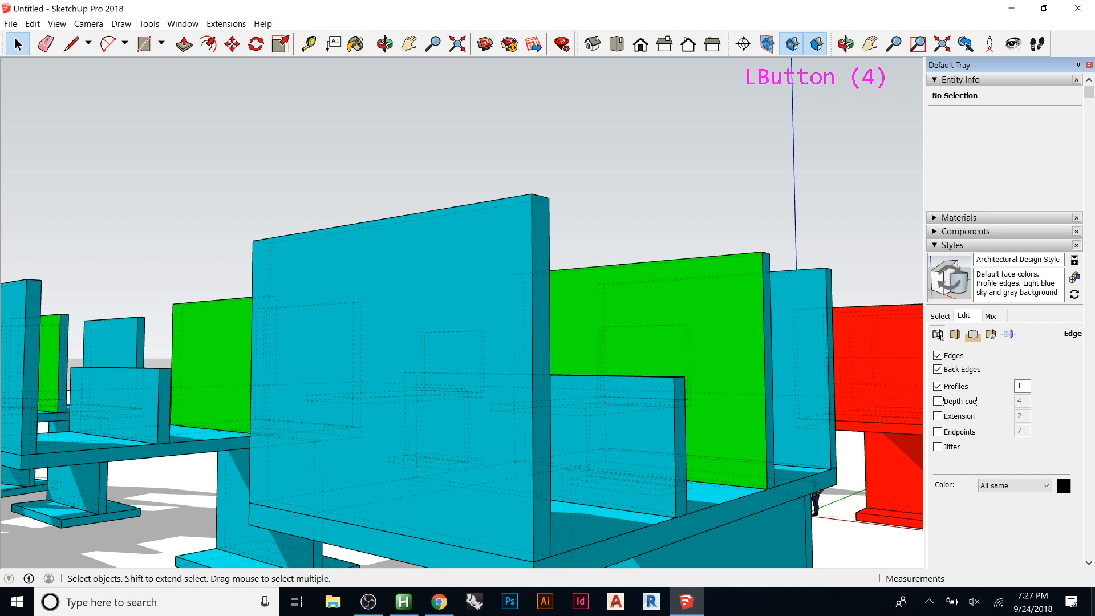
click(937, 370)
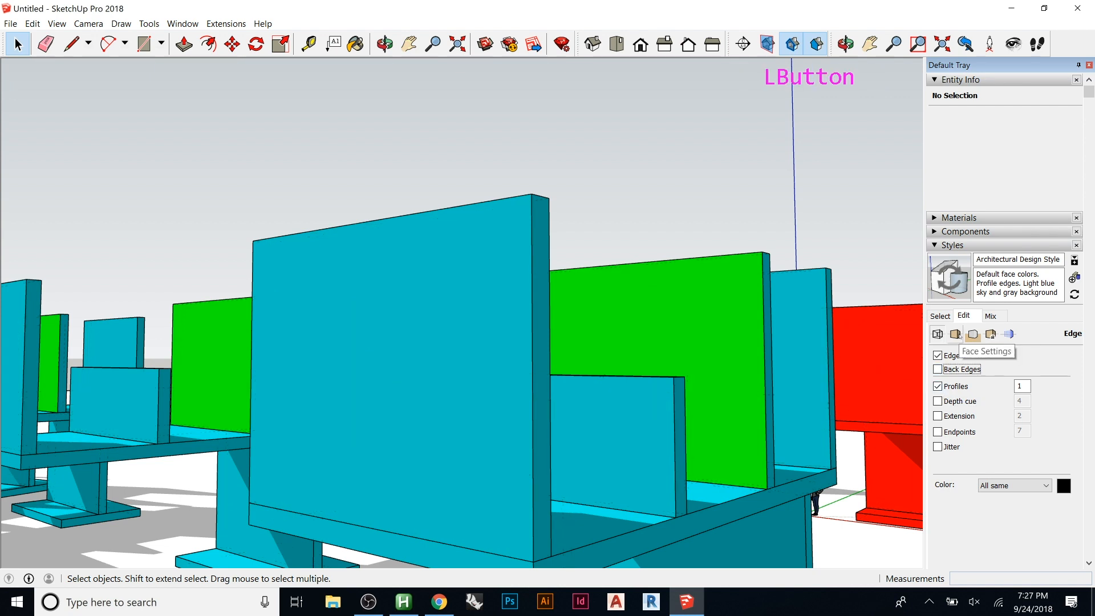
- Look at the style's face settings, then bring up its background settings with the whole scene in view
click(956, 335)
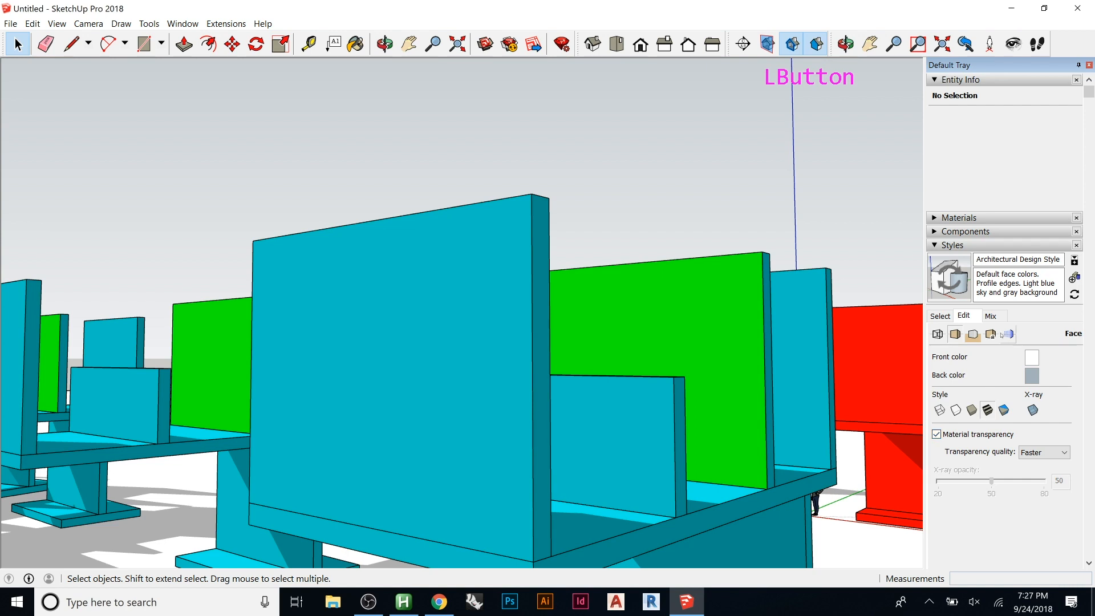
click(973, 334)
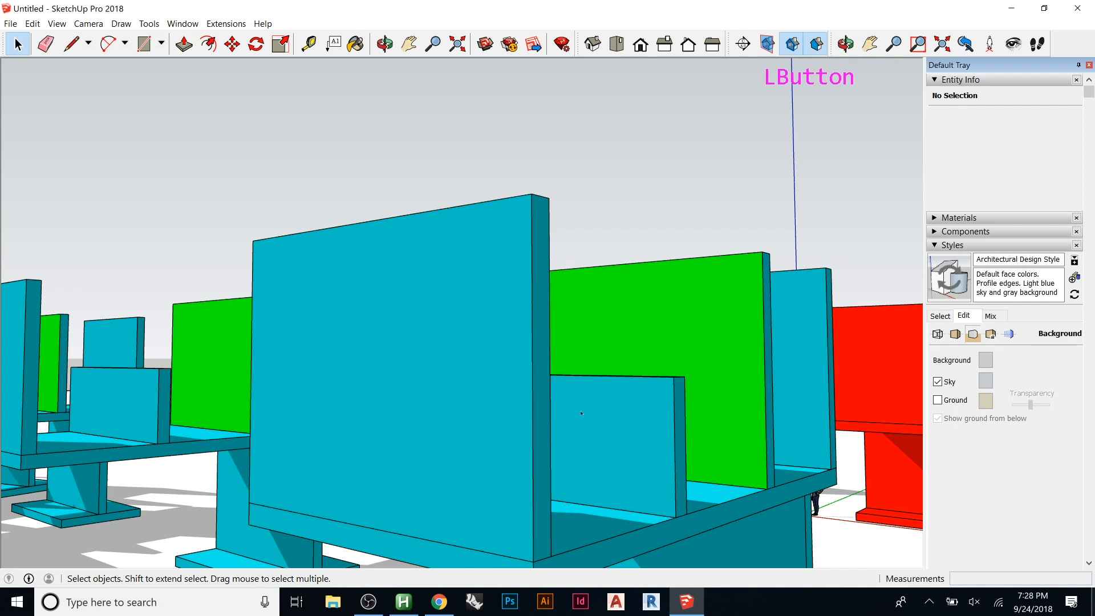
scroll(581, 413, down, 19)
middle_drag(611, 368, 605, 405)
scroll(606, 405, down, 5)
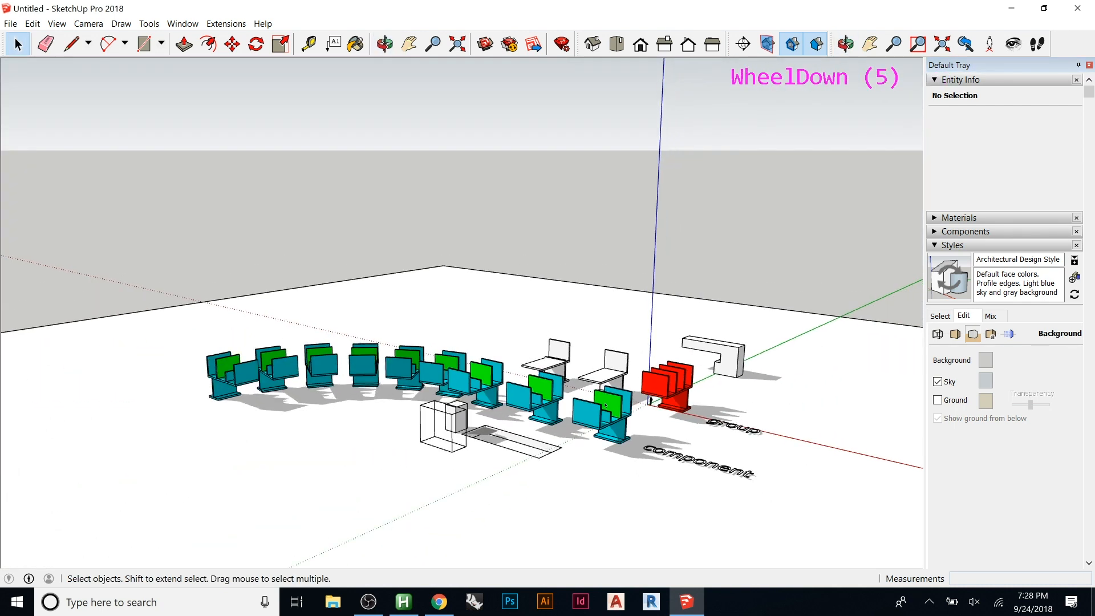
scroll(606, 405, down, 2)
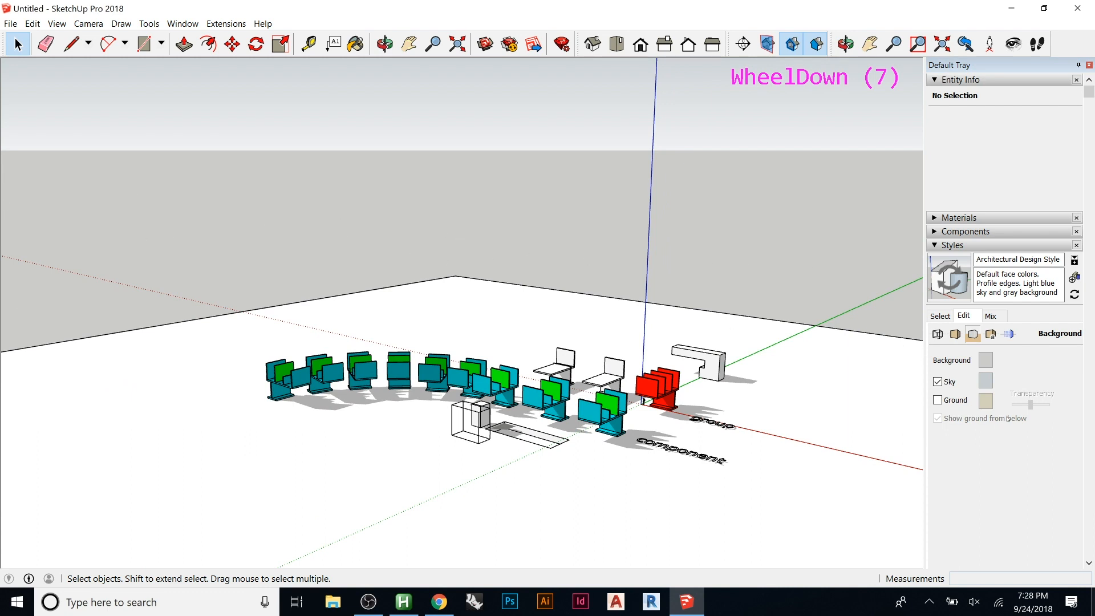
- Toggle the ground display to compare its effect on the background near the horizon, leaving it off
click(940, 399)
middle_drag(744, 415, 660, 276)
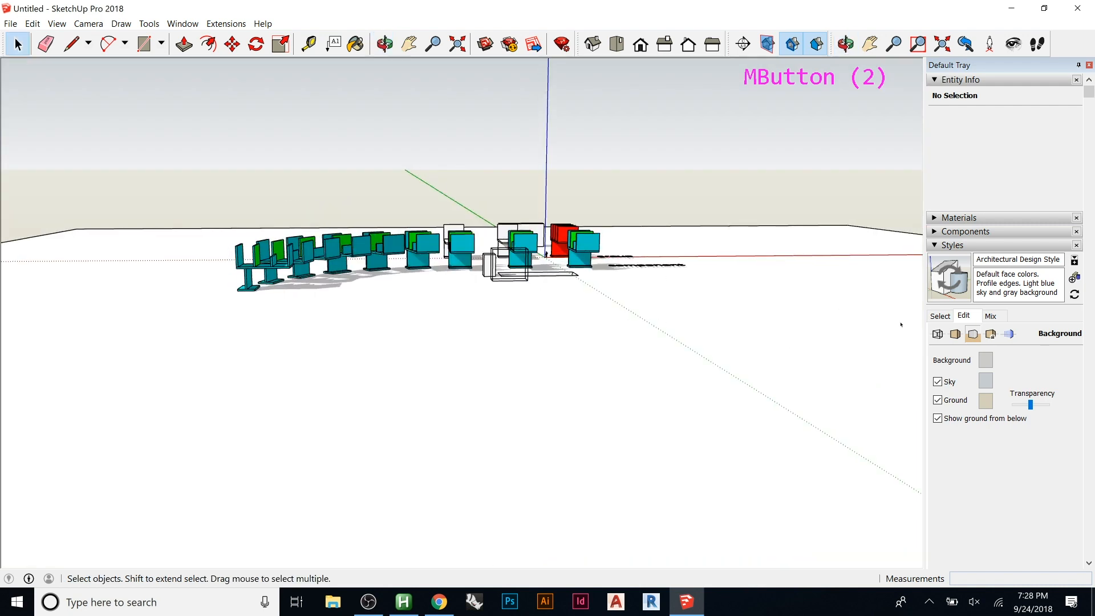
click(937, 400)
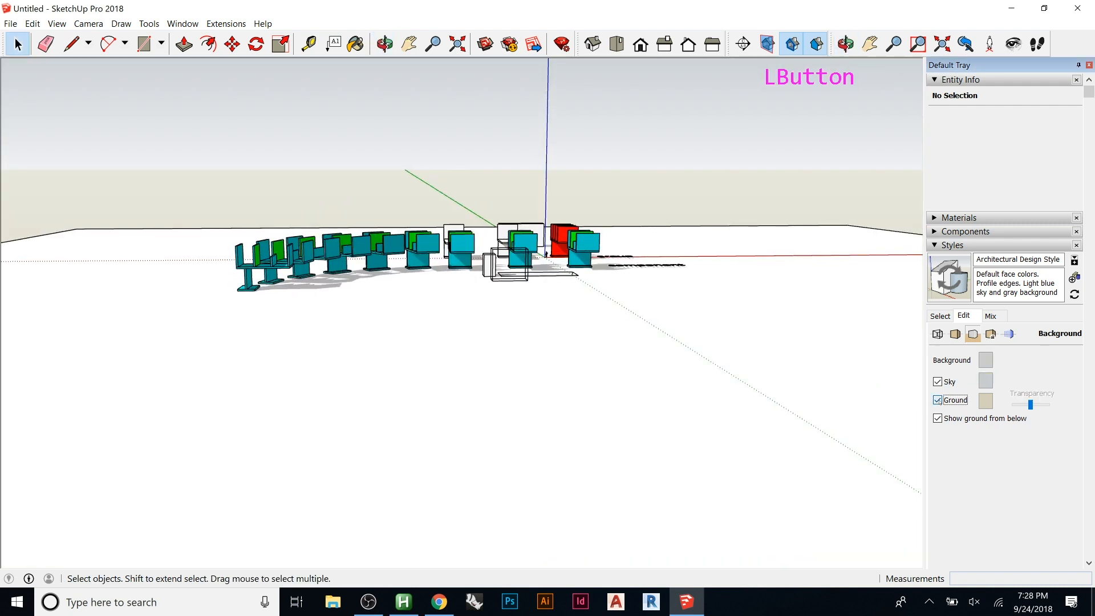
click(937, 399)
click(937, 399)
middle_drag(806, 354, 640, 325)
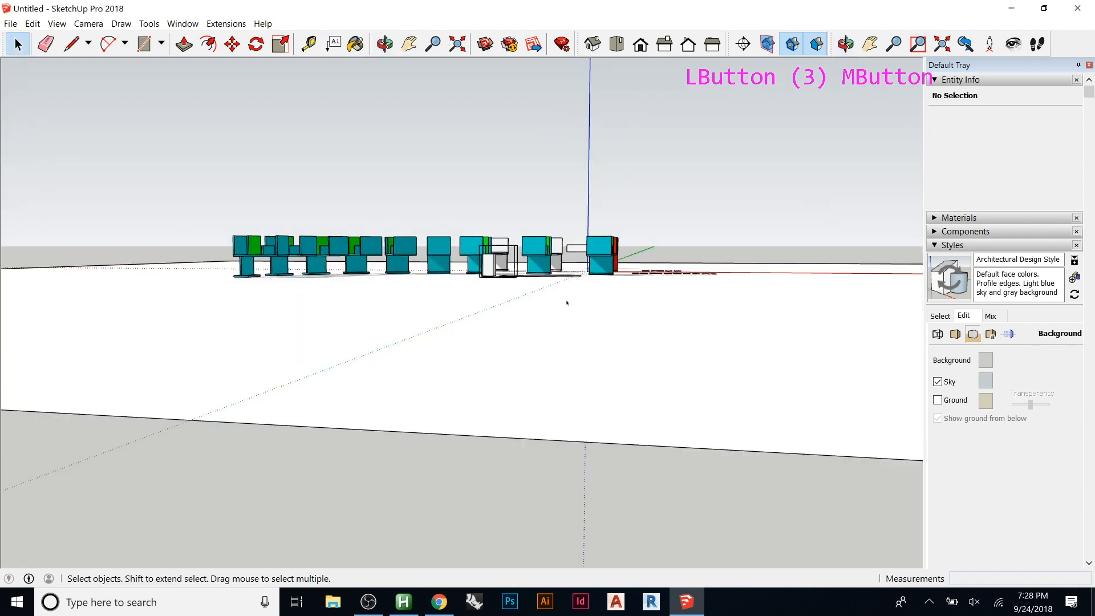
- Turn off the sky and view the tables from above against the plain background
click(937, 382)
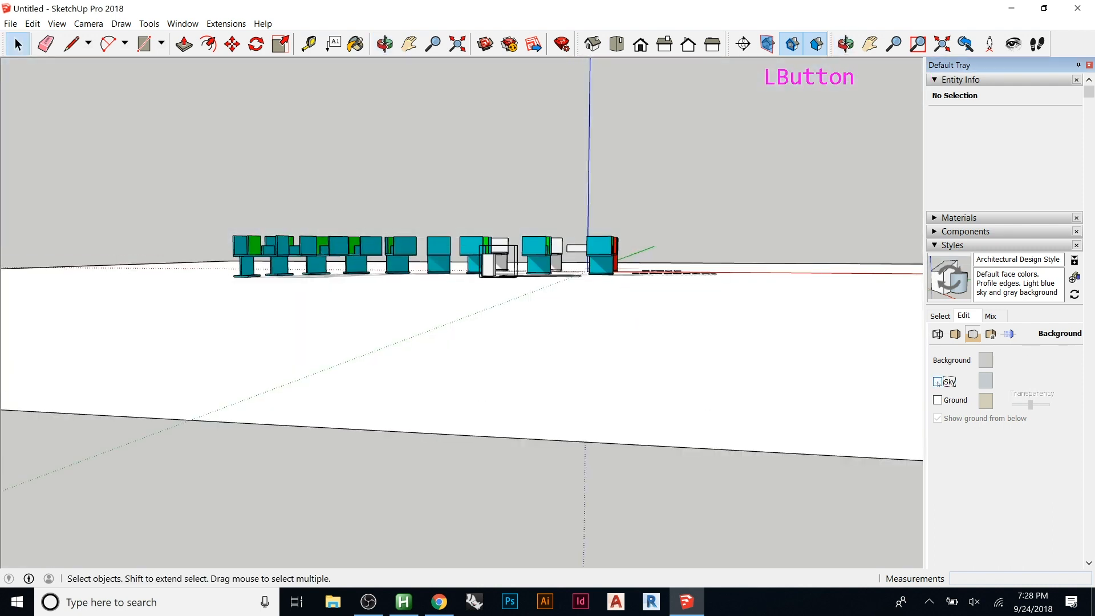
middle_drag(533, 302, 443, 386)
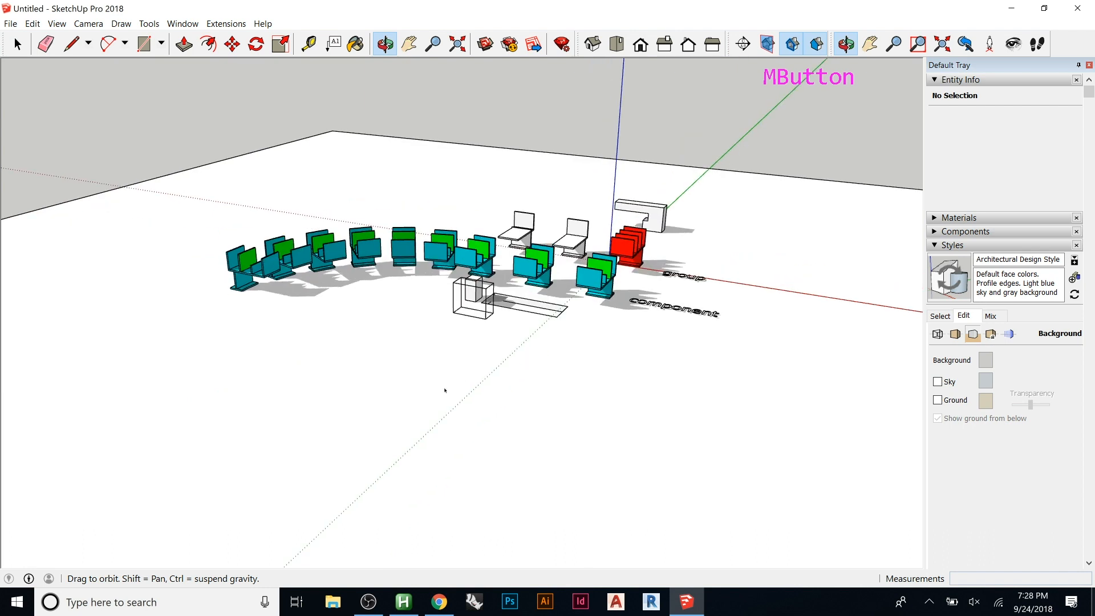
- Change the style's background colour to white using the HSB colour picker
scroll(442, 386, down, 20)
scroll(456, 234, up, 4)
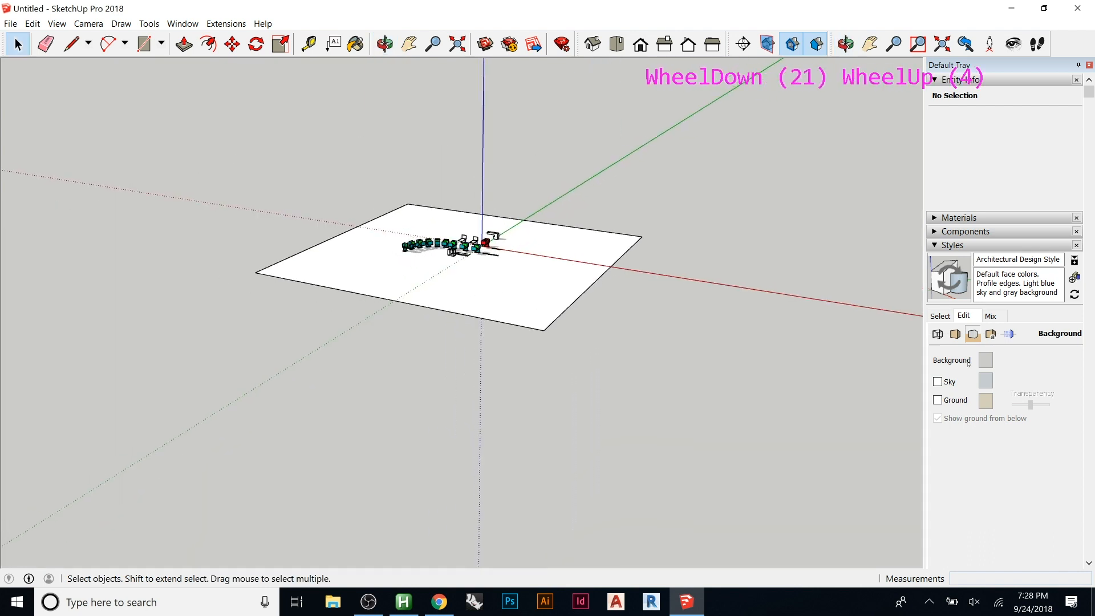
click(986, 363)
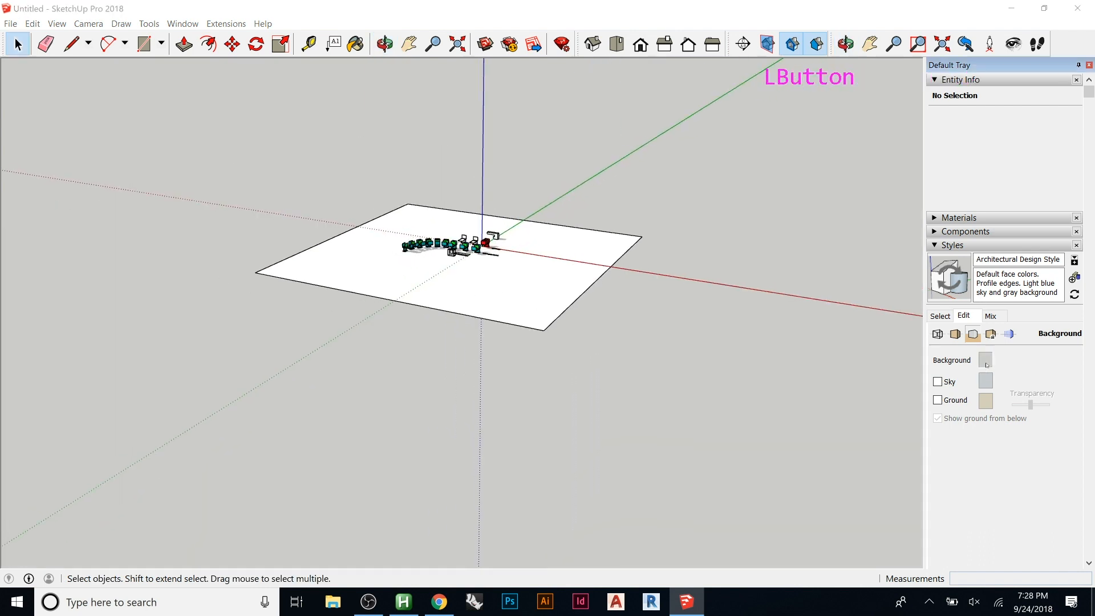
click(596, 259)
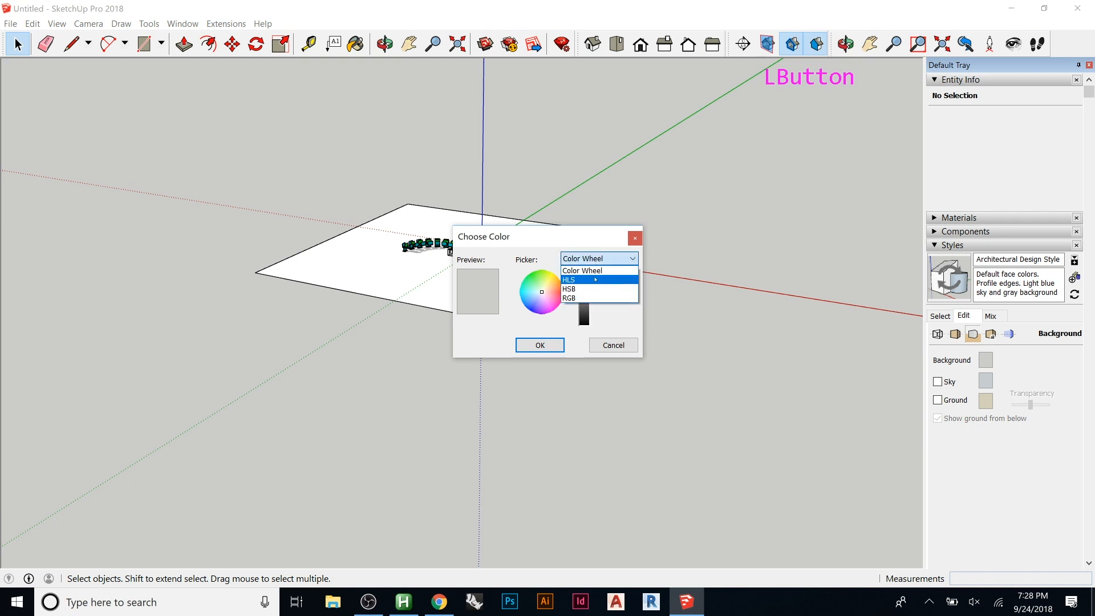
click(594, 288)
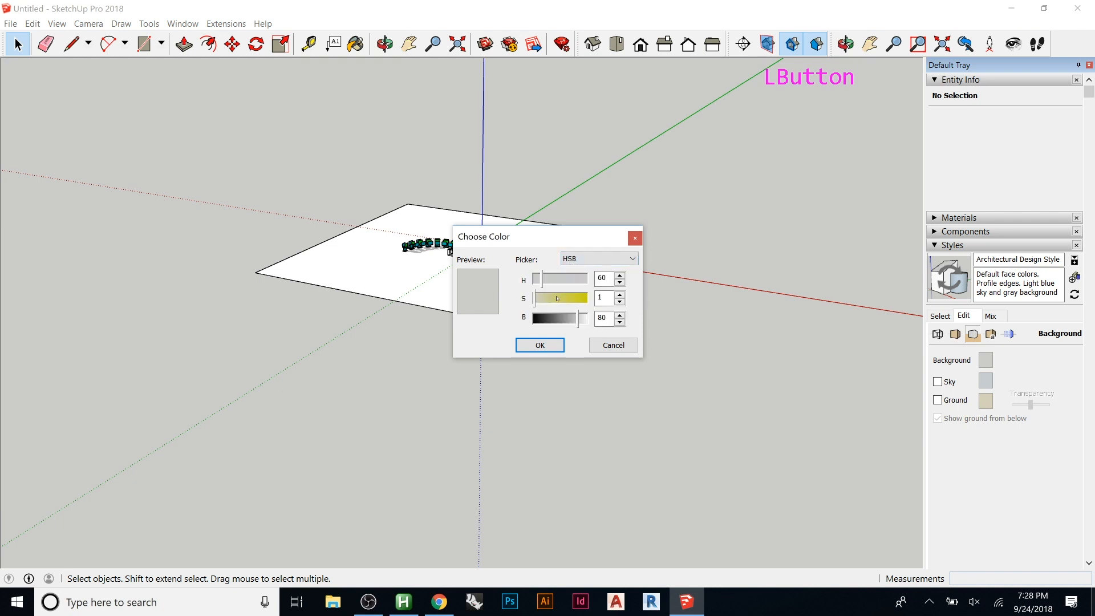
drag(534, 301, 599, 319)
click(539, 345)
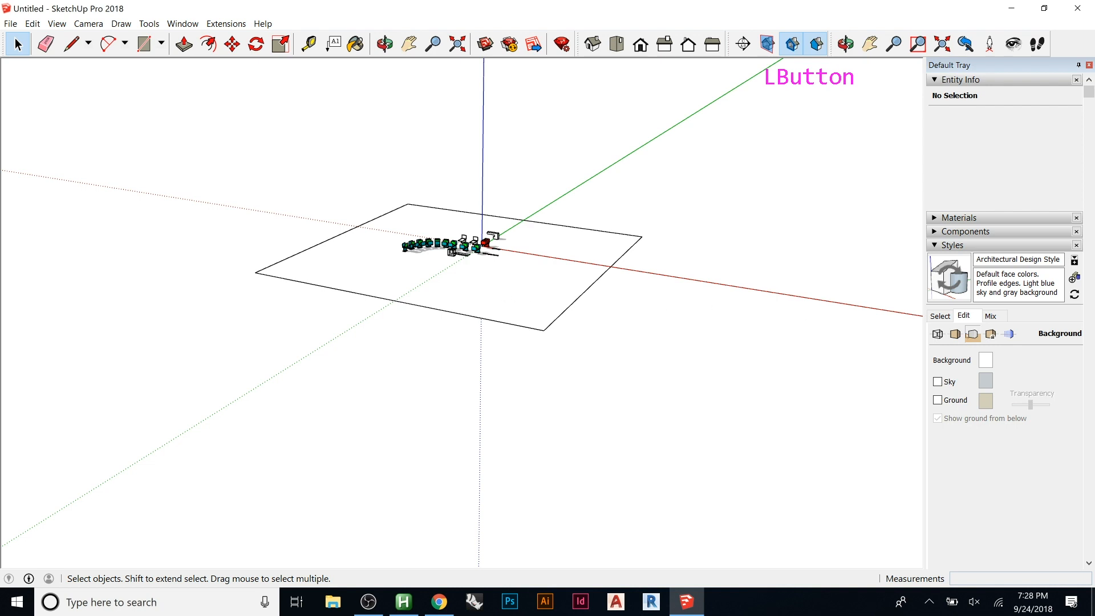
- Look through the style's watermark and mix settings, then bring up its modeling settings
click(991, 334)
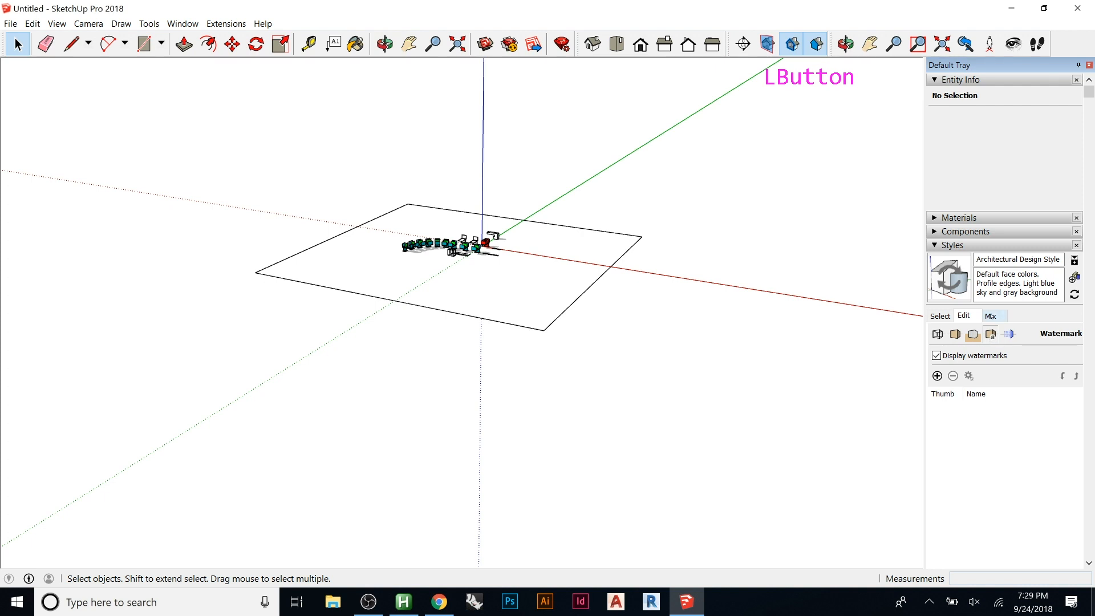
click(991, 316)
click(964, 316)
click(1009, 334)
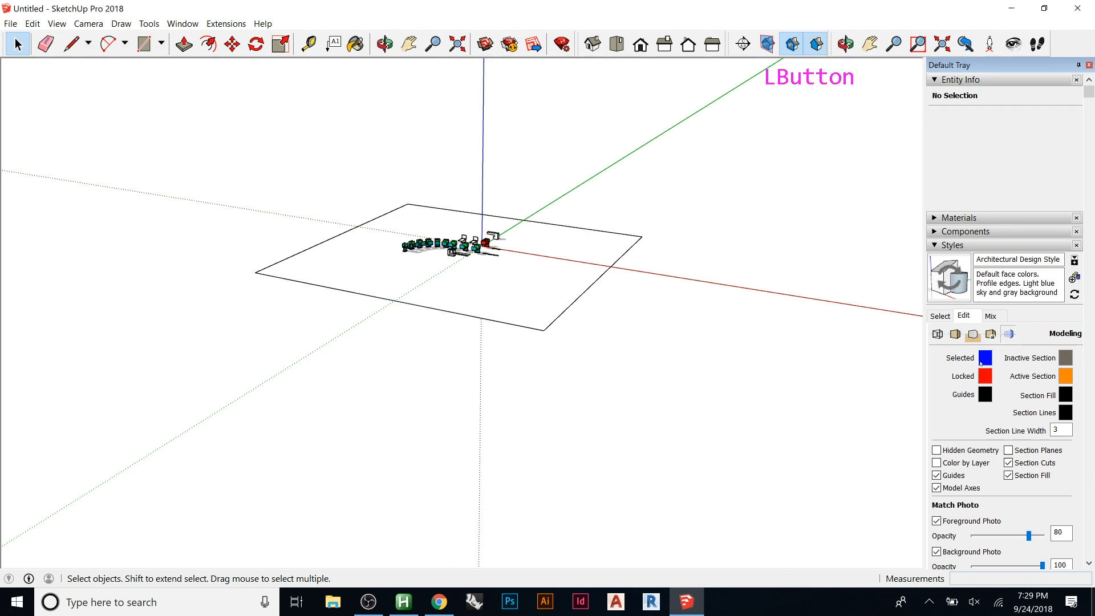
- With the red table group selected, set the style's highlight colour for selected objects to lime green
scroll(461, 242, up, 18)
middle_drag(626, 312, 585, 317)
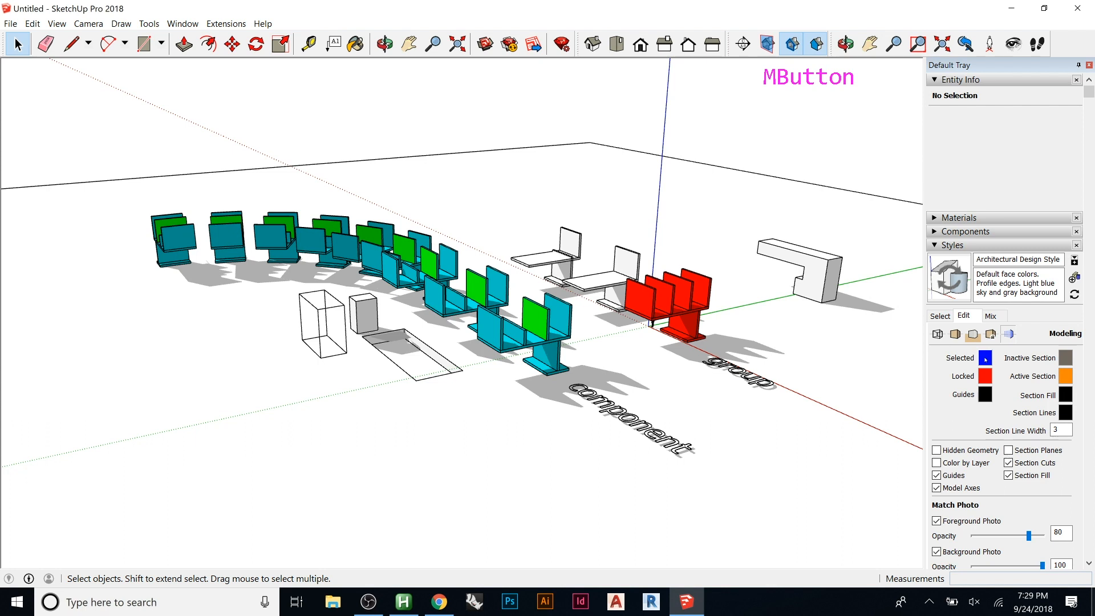
click(670, 300)
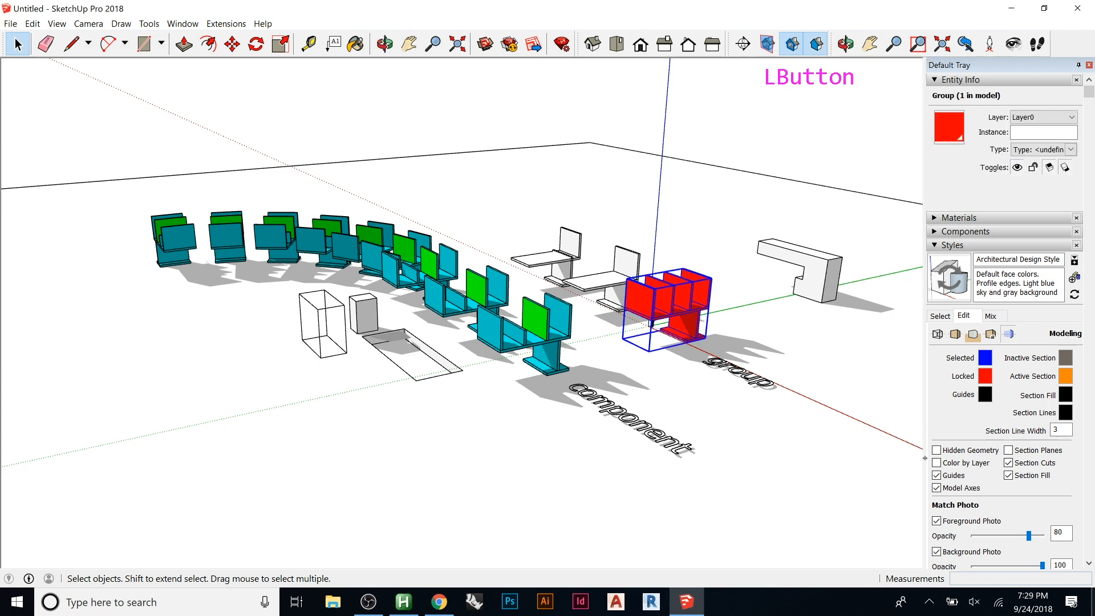
click(985, 358)
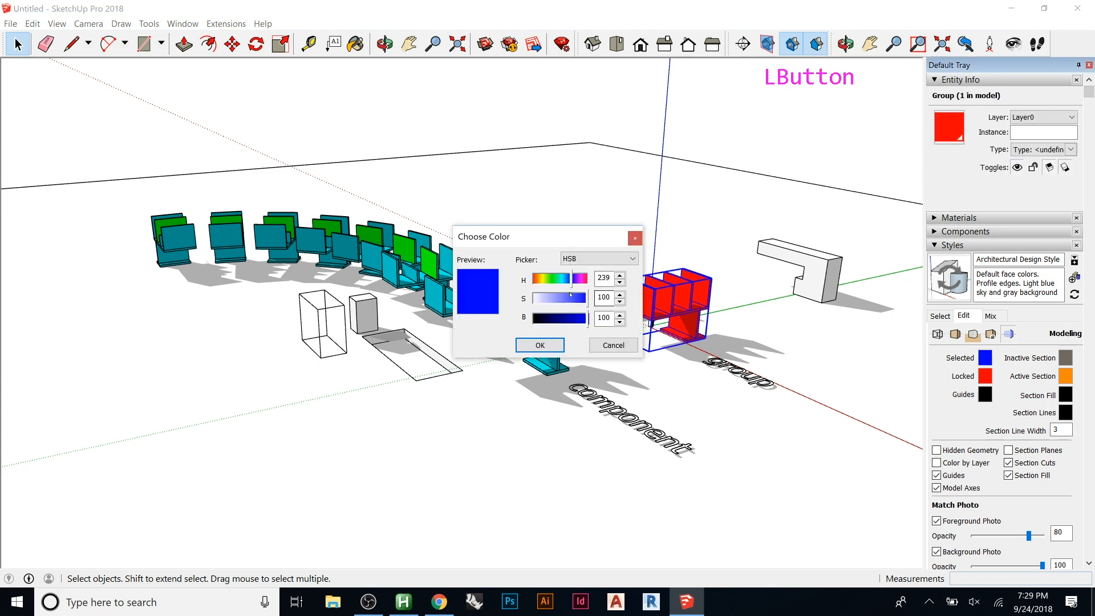
click(544, 279)
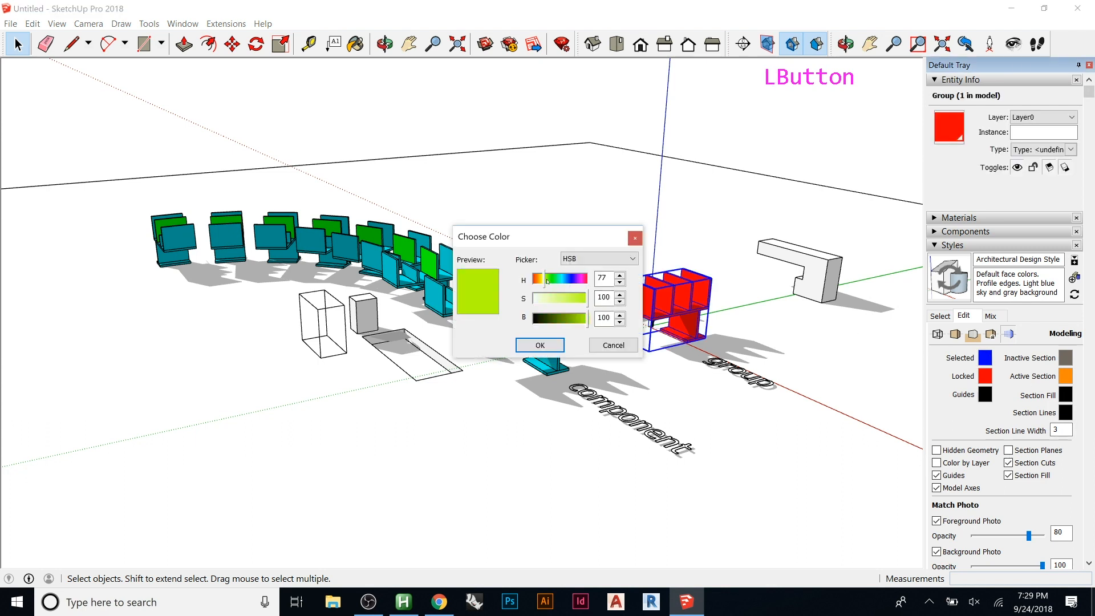
click(552, 345)
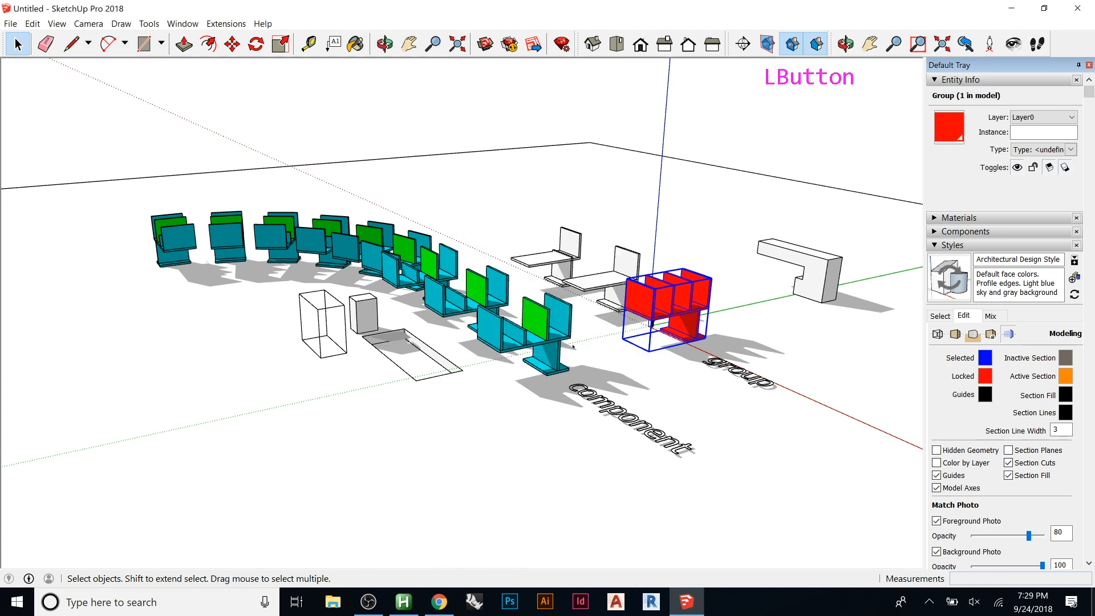
- Select several component tables, the red group and a white table in turn to check the selection colour
click(501, 301)
click(516, 336)
click(404, 274)
click(329, 253)
click(322, 242)
click(277, 240)
click(227, 245)
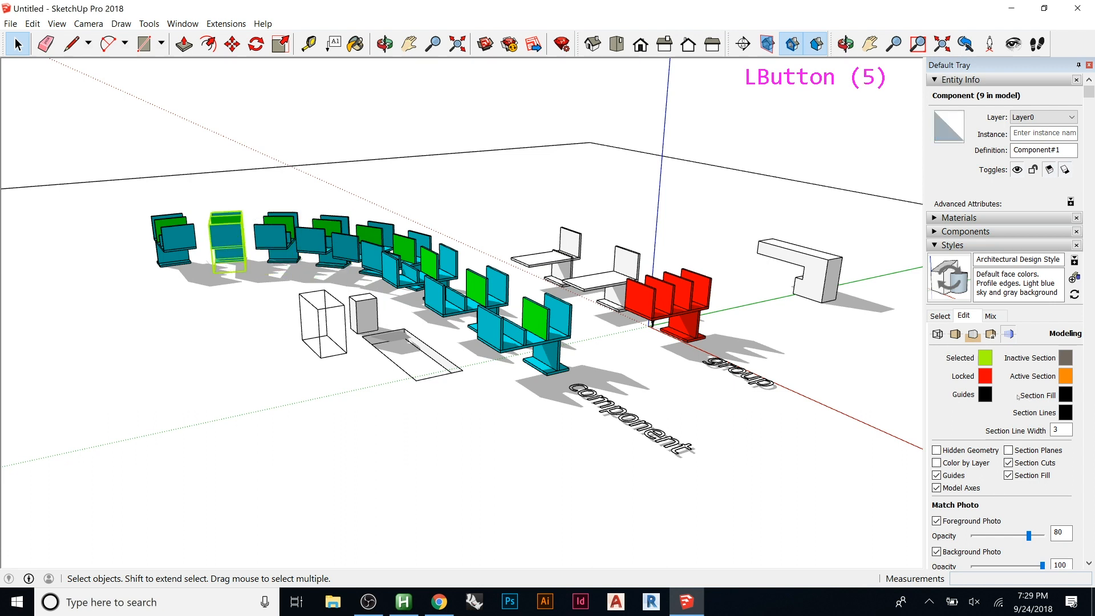
click(523, 325)
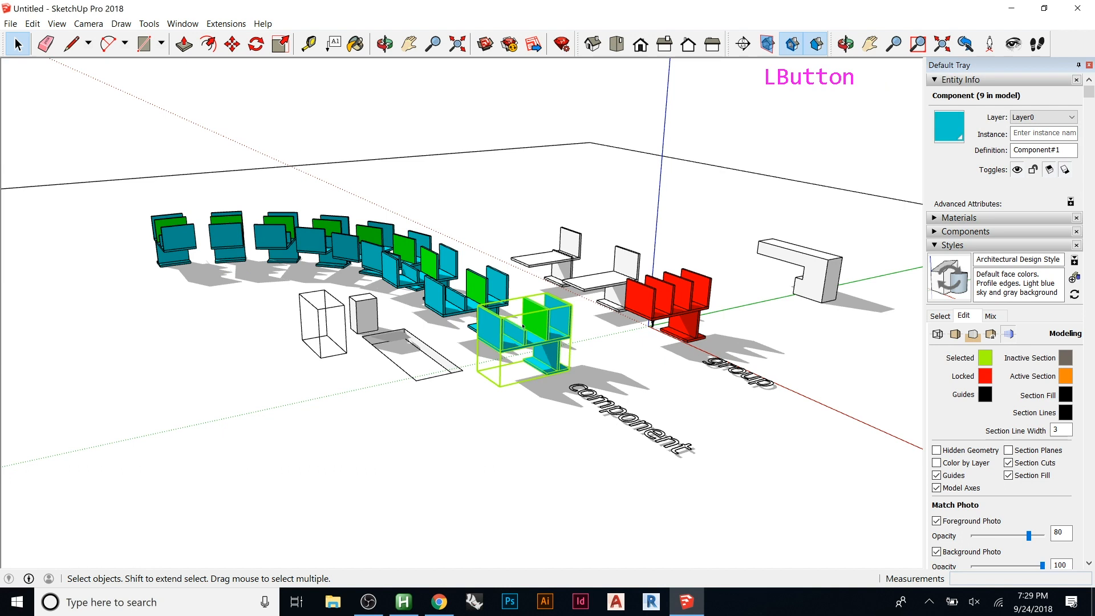
click(665, 296)
click(547, 257)
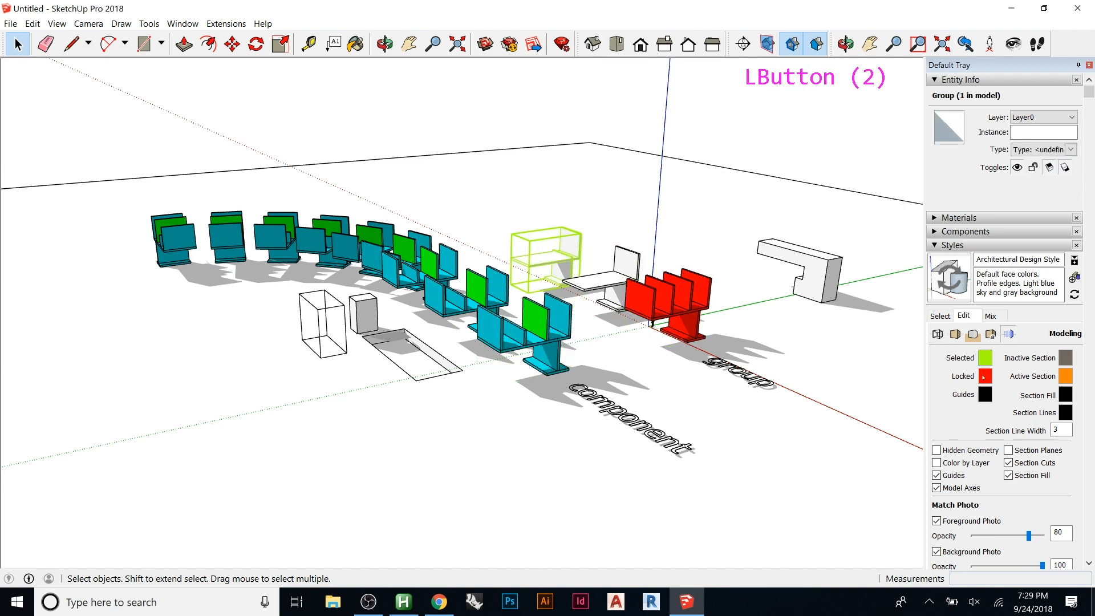
- Lock the red table group
click(681, 310)
right_click(684, 307)
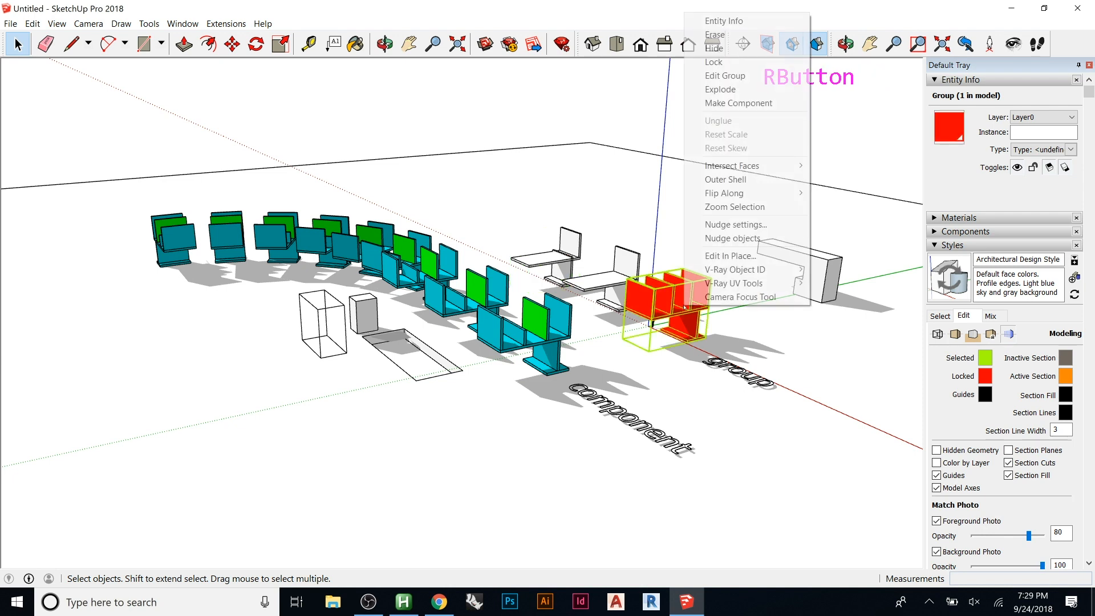
click(713, 61)
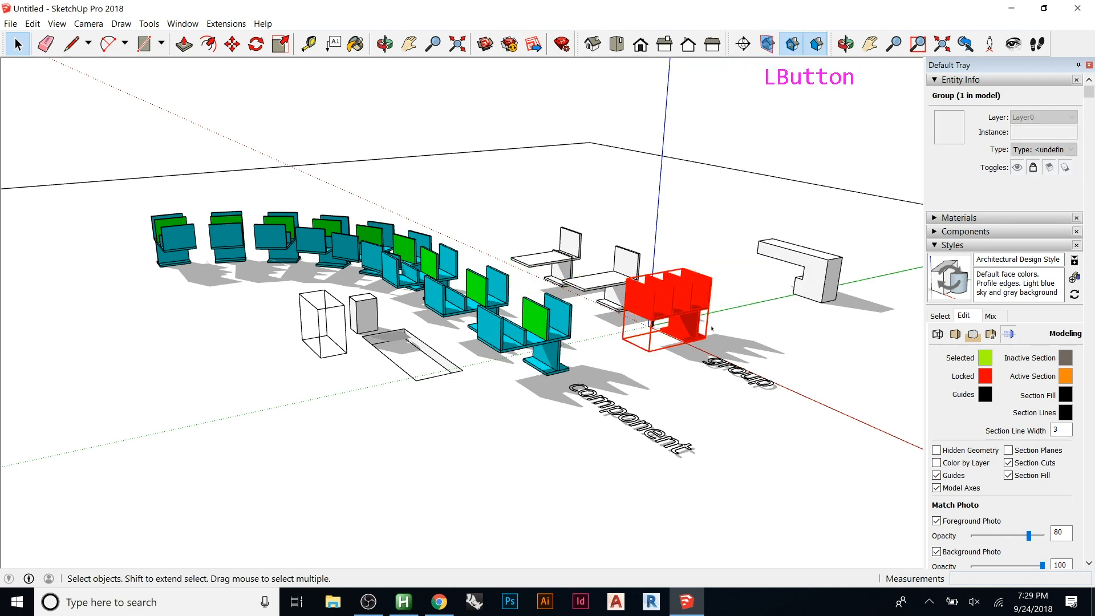
- Try to open the locked red table group for editing and to move it
double_click(683, 308)
key(m)
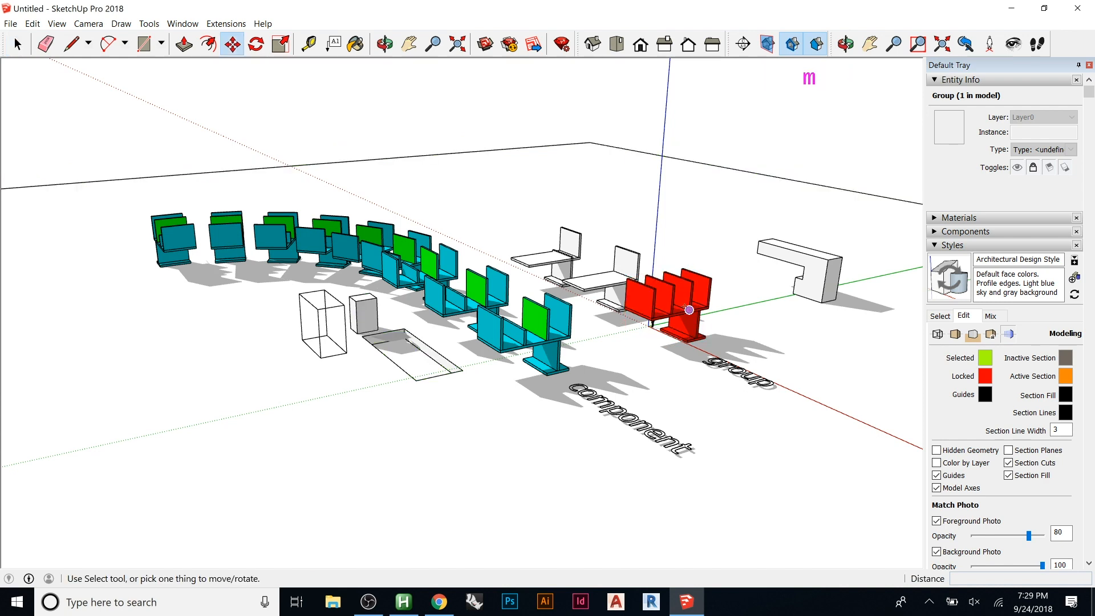
click(683, 308)
key(space)
click(682, 309)
key(m)
click(682, 308)
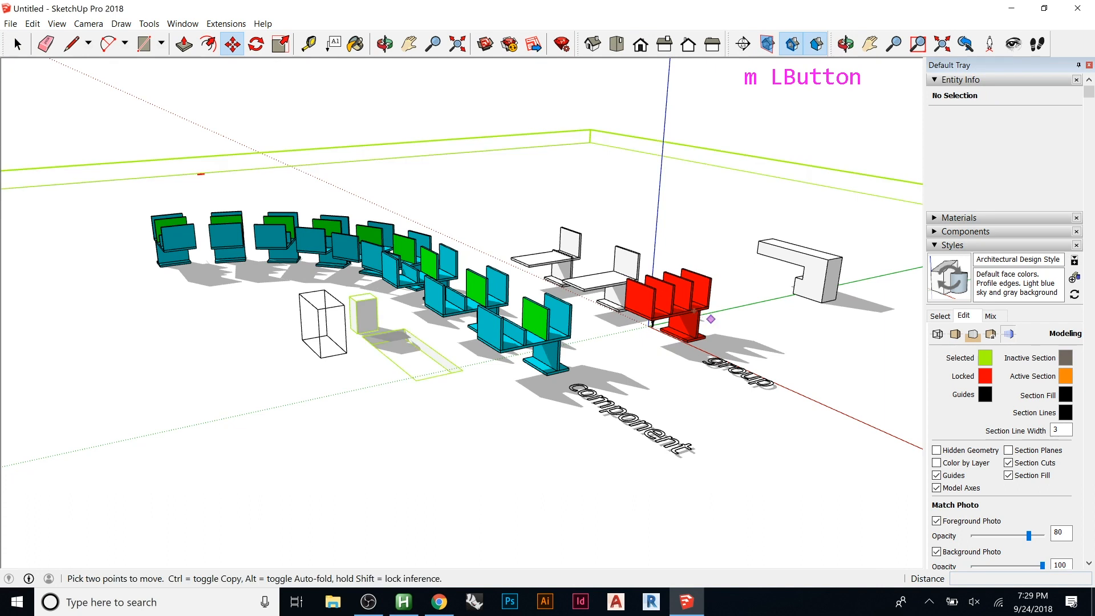
- Unlock the red table group
key(space)
click(668, 309)
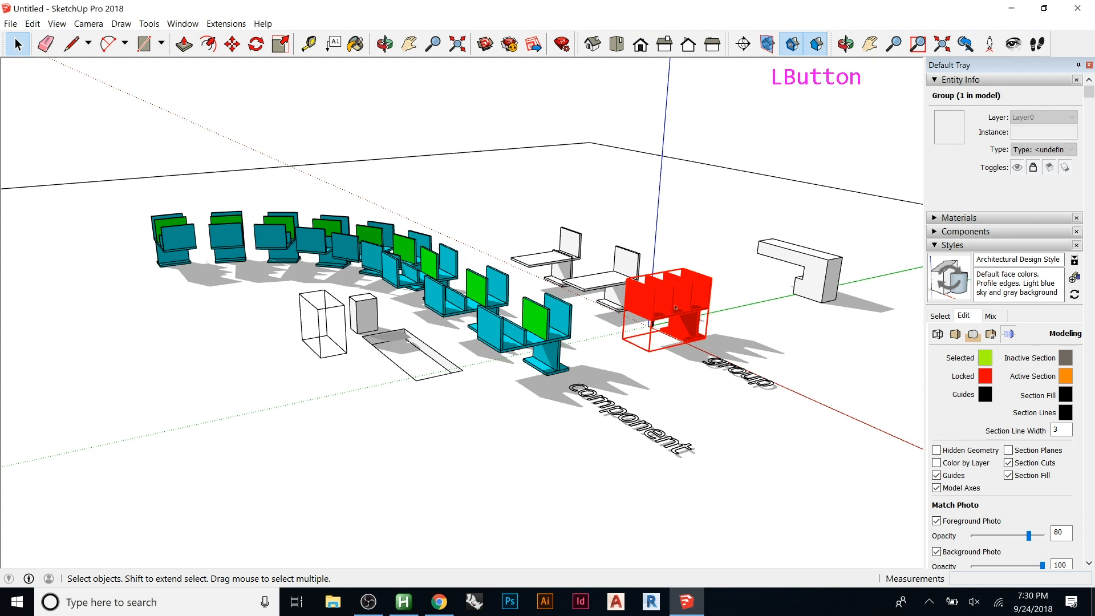
right_click(668, 309)
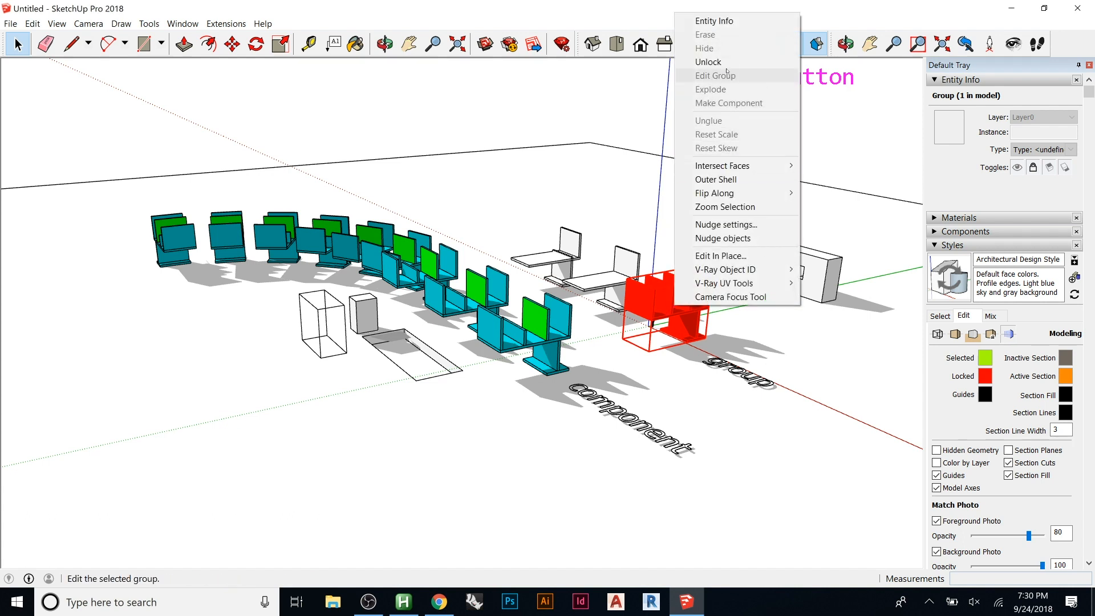
click(708, 61)
- Set the style's colour for selected objects to blue with a hue of 226
click(985, 358)
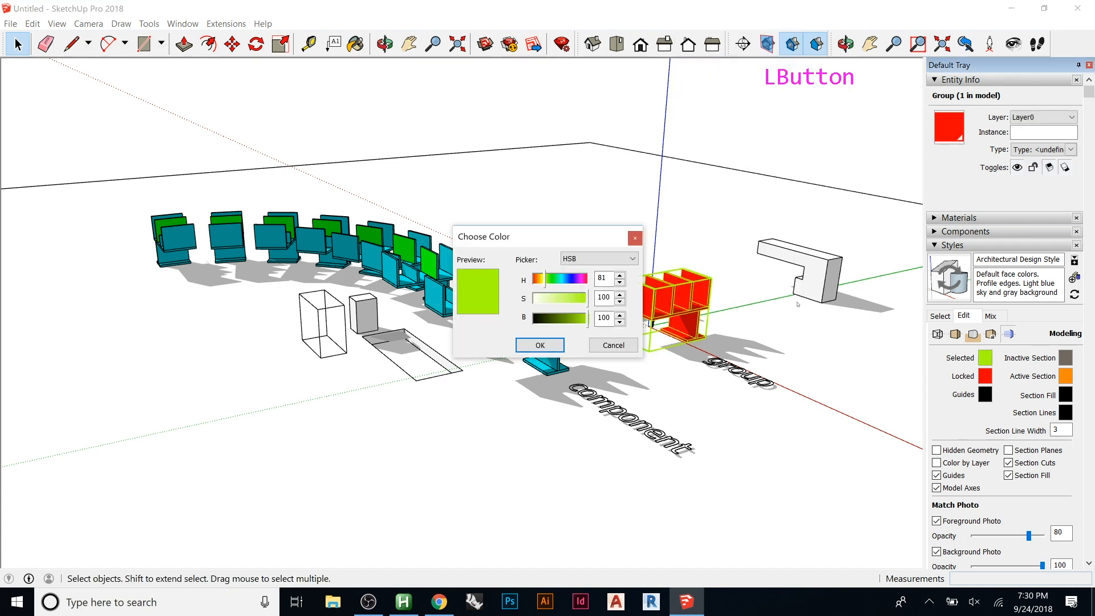
drag(562, 280, 567, 281)
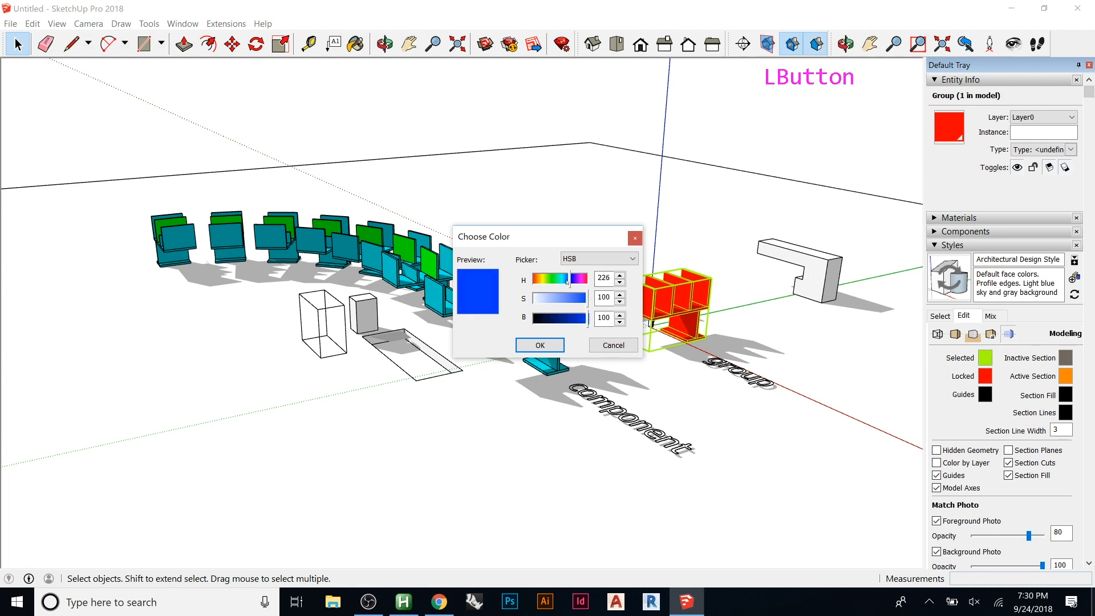
click(539, 345)
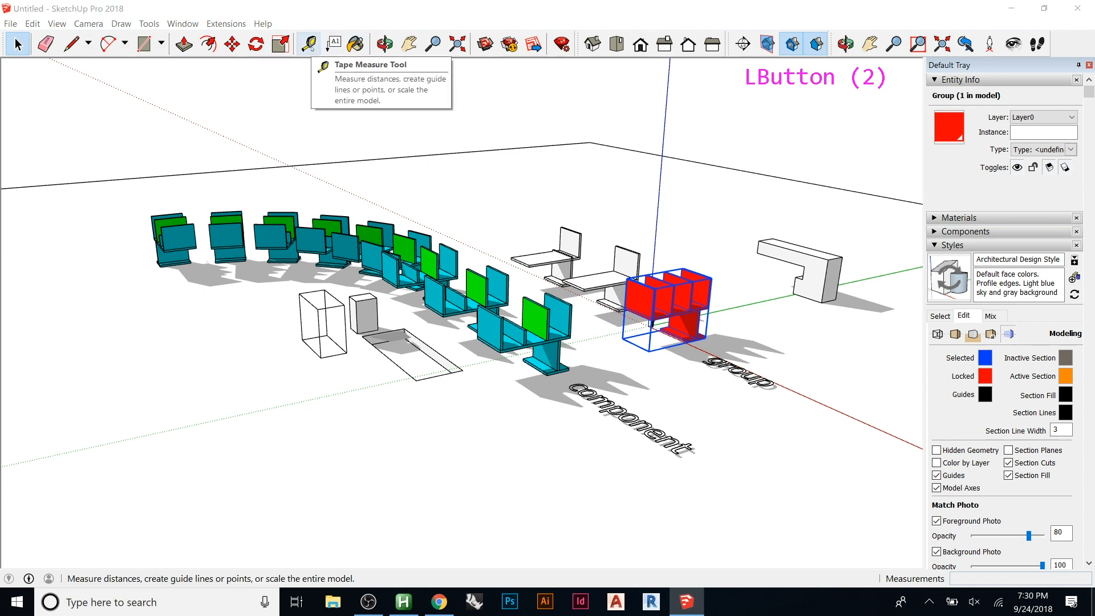
- Create a guide line parallel to the green axis at an offset of 80' using the Tape Measure tool
key(t)
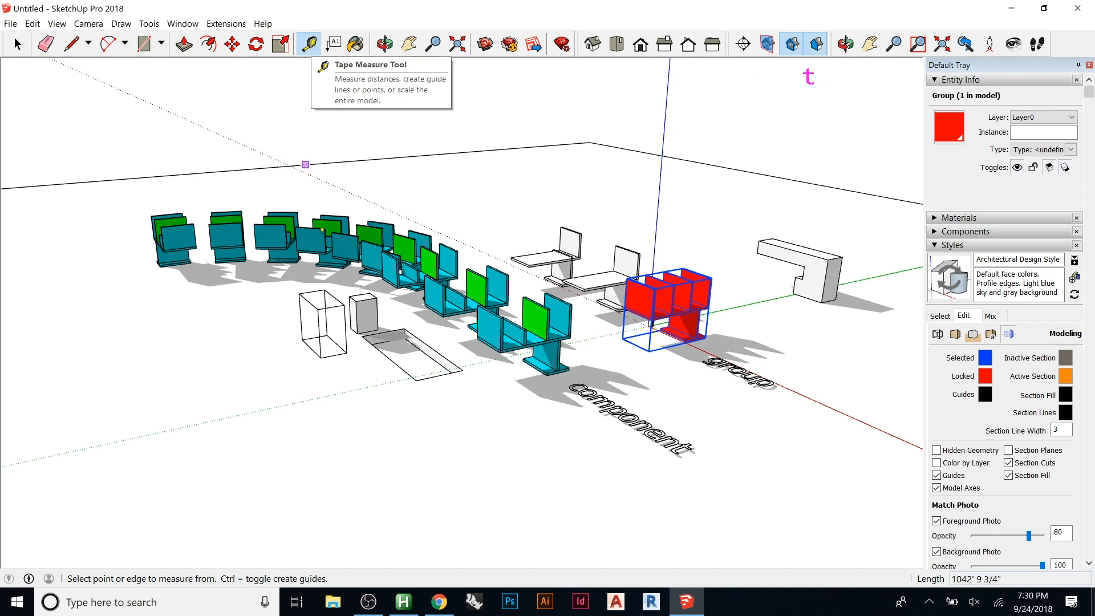
click(104, 444)
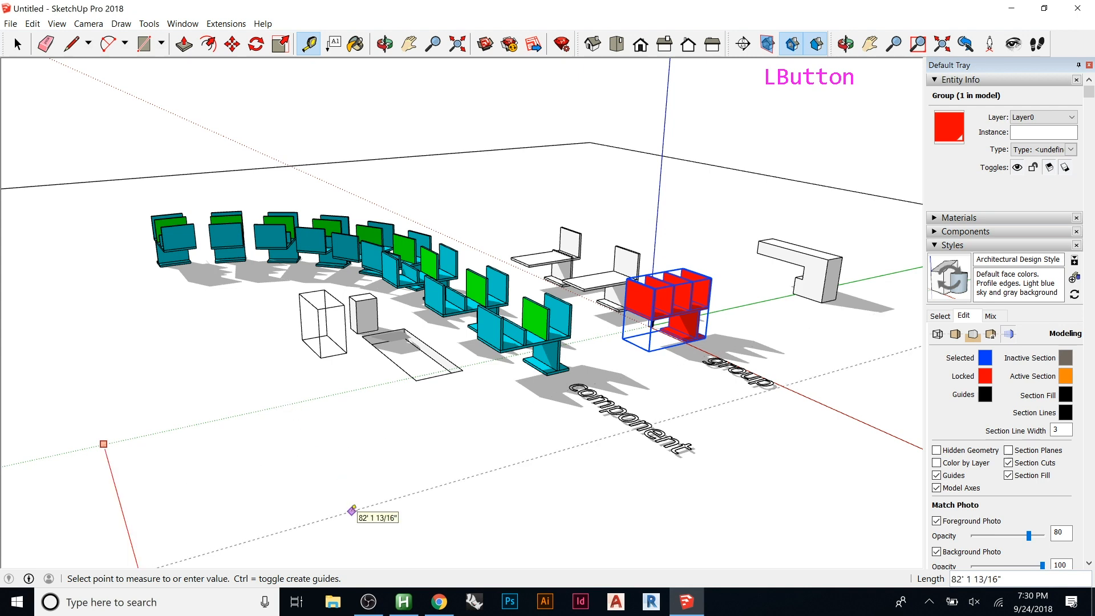
text(80')
key(Return)
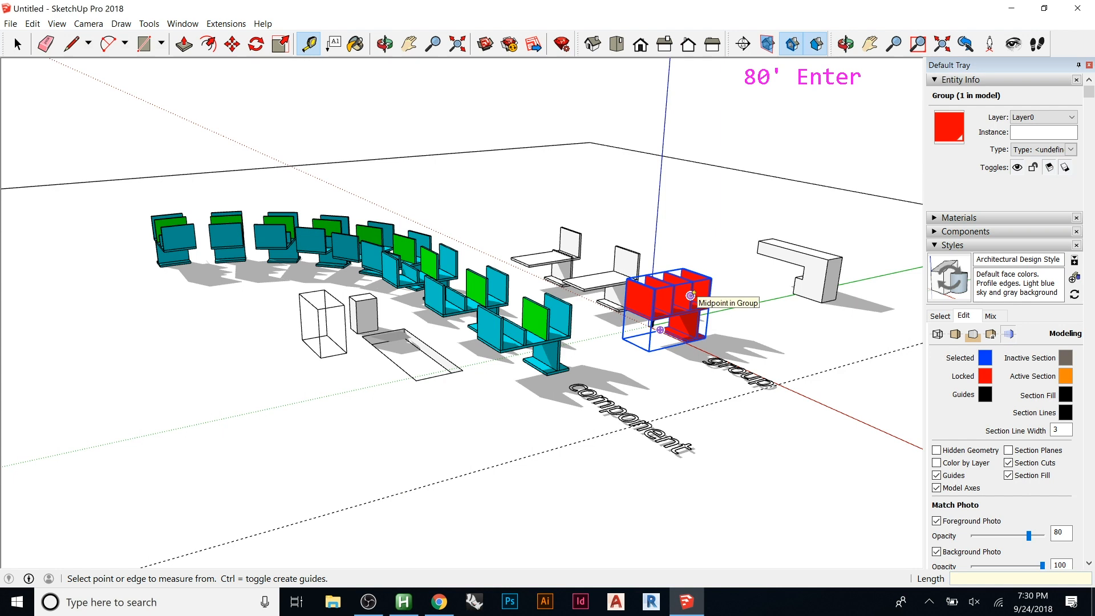
- Change the style's guide colour to a muted red with a saturation of 67
scroll(690, 295, down, 5)
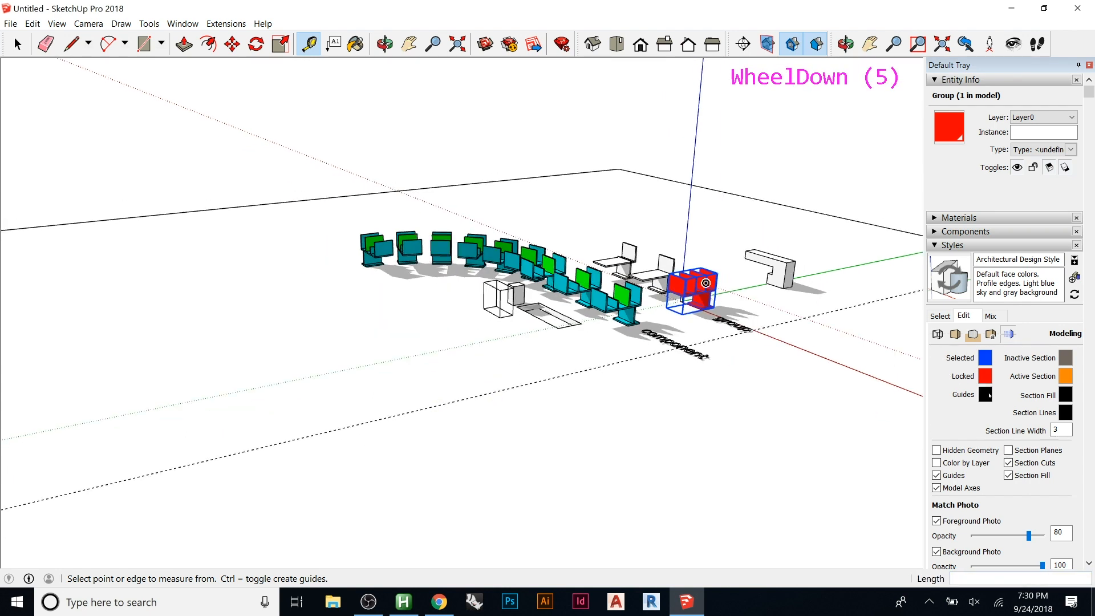
click(985, 394)
click(571, 298)
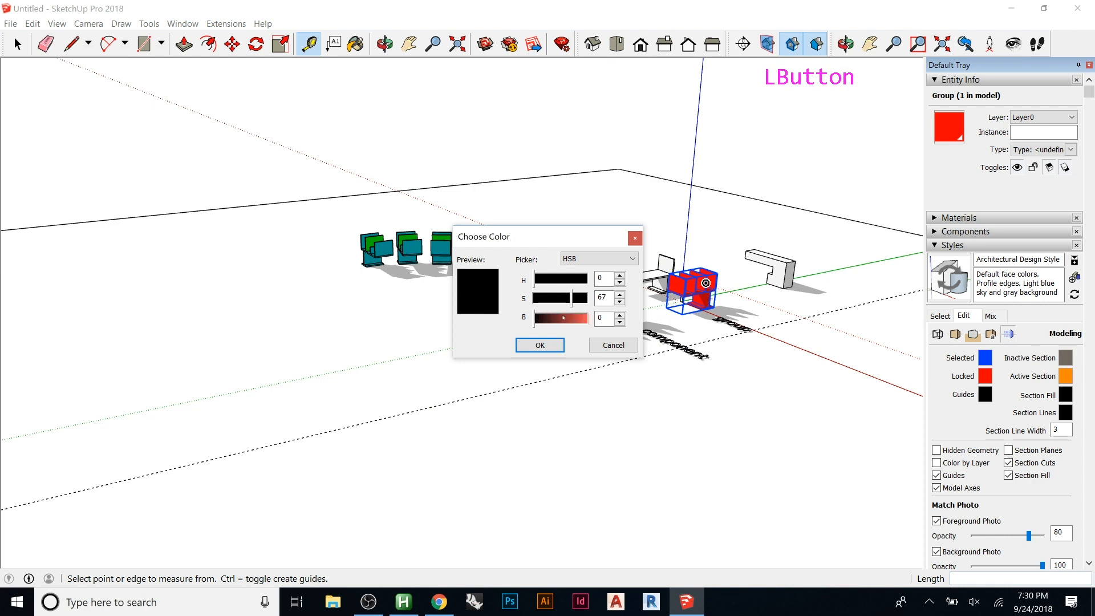
click(575, 317)
click(540, 345)
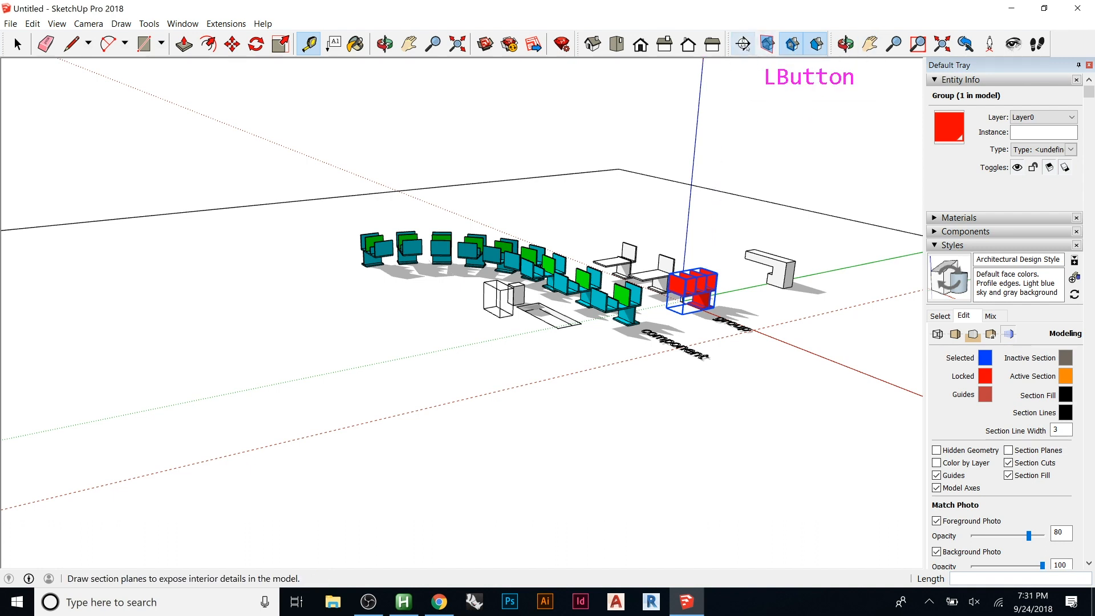
- Place a section plane parallel to the green axis through the nearest teal component table, keeping the default name and symbol
click(767, 44)
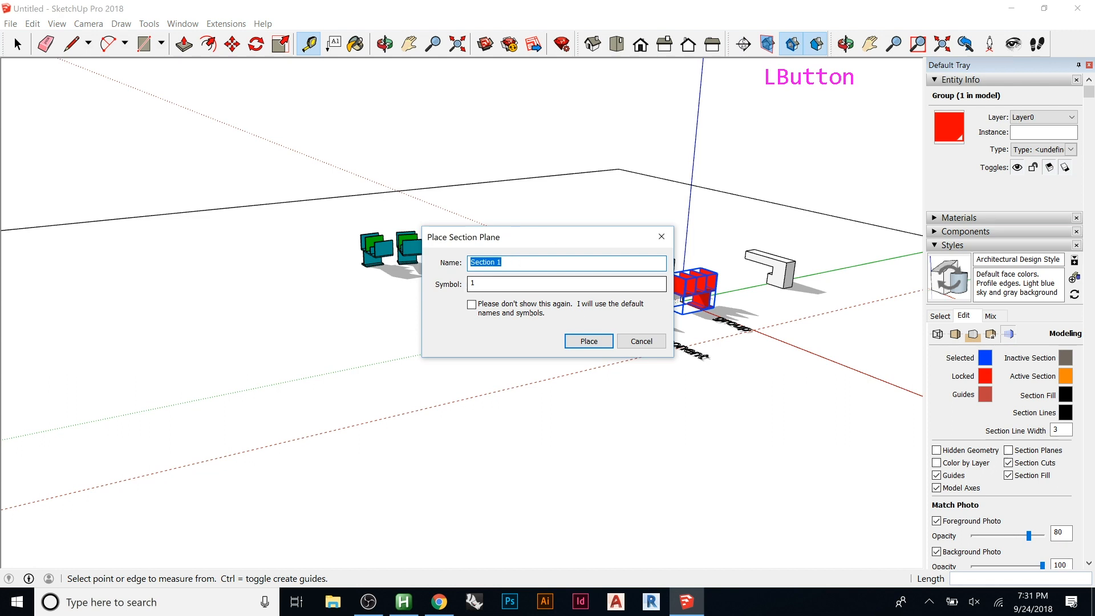
click(588, 341)
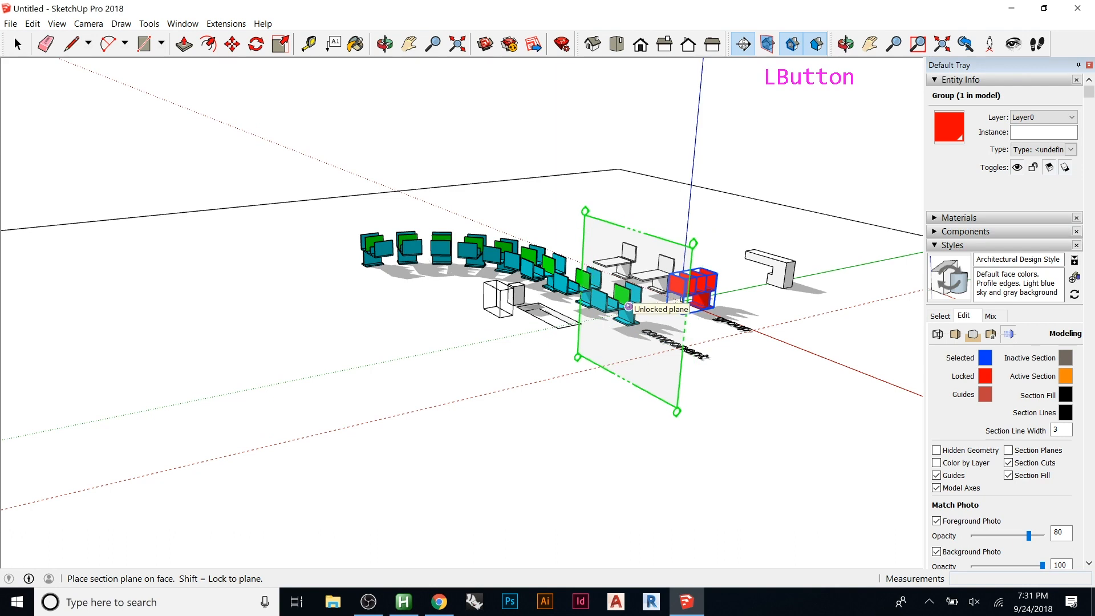
scroll(628, 307, up, 13)
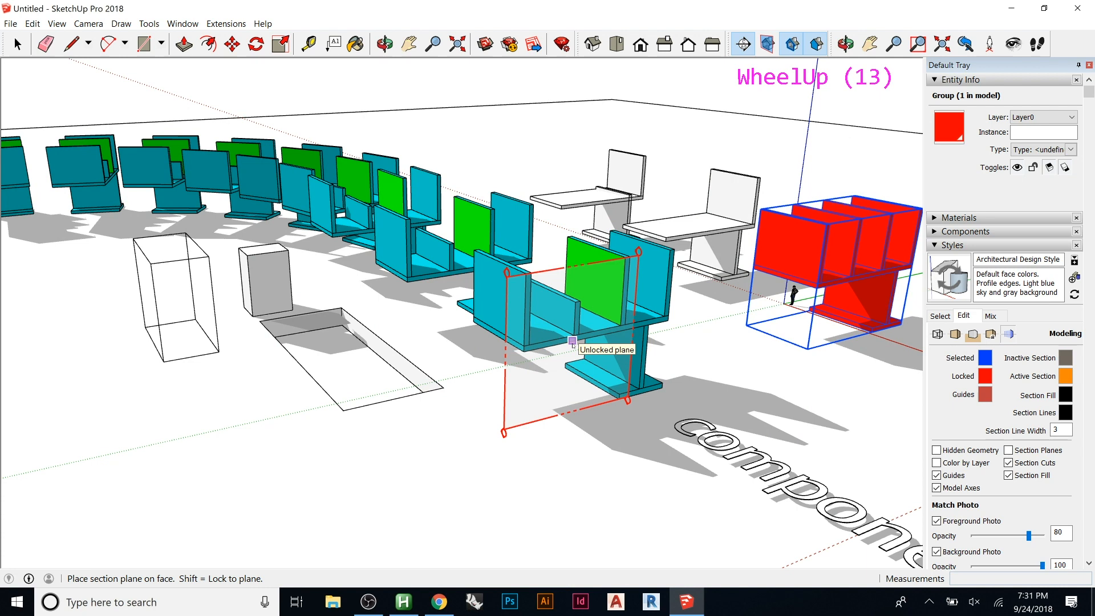
click(572, 343)
scroll(629, 193, down, 1)
scroll(629, 192, down, 11)
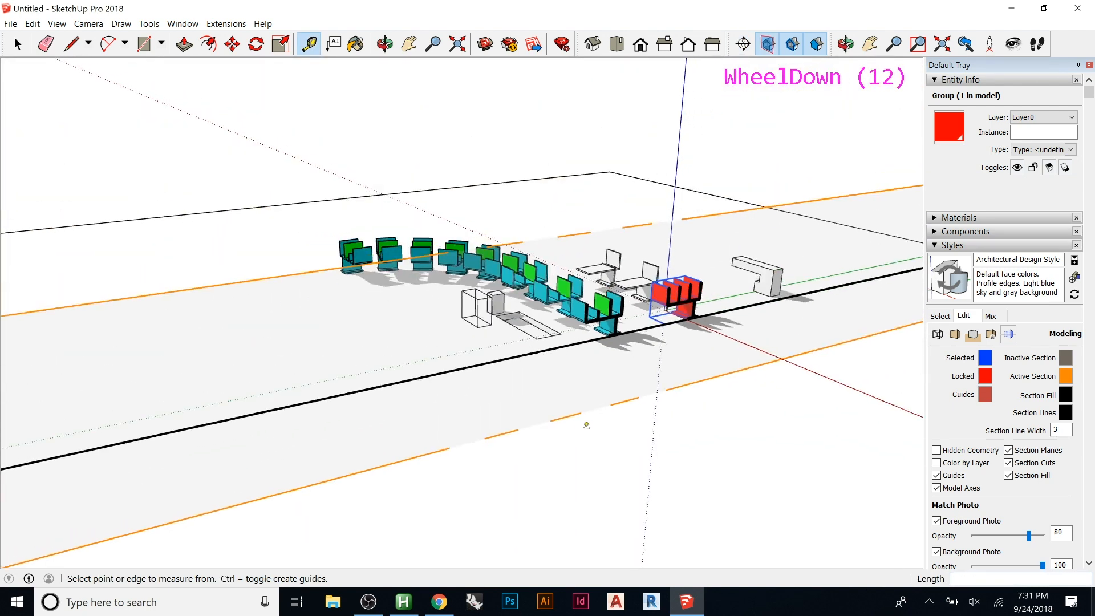
scroll(630, 217, down, 6)
scroll(480, 283, up, 5)
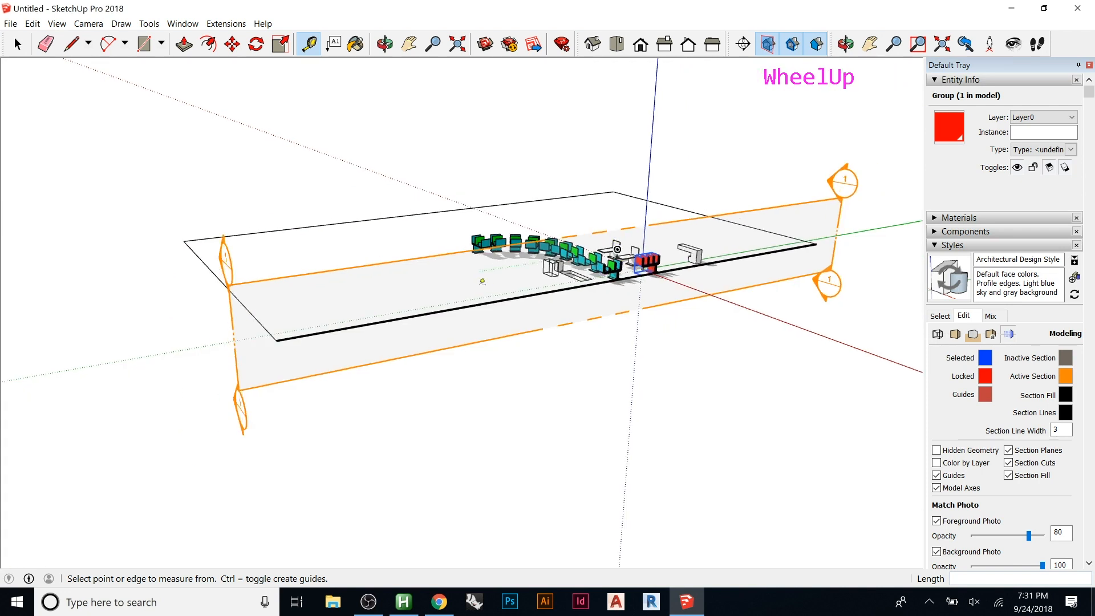
- Select the section plane to check its entity properties and clear the selection again
scroll(394, 288, down, 4)
middle_drag(393, 289, 378, 213)
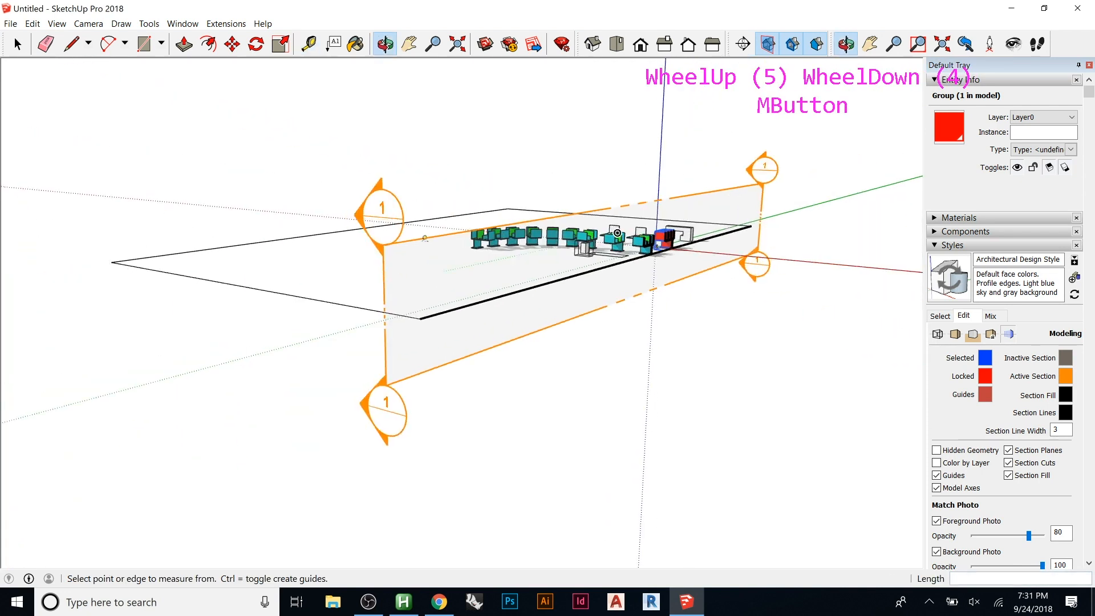
key(space)
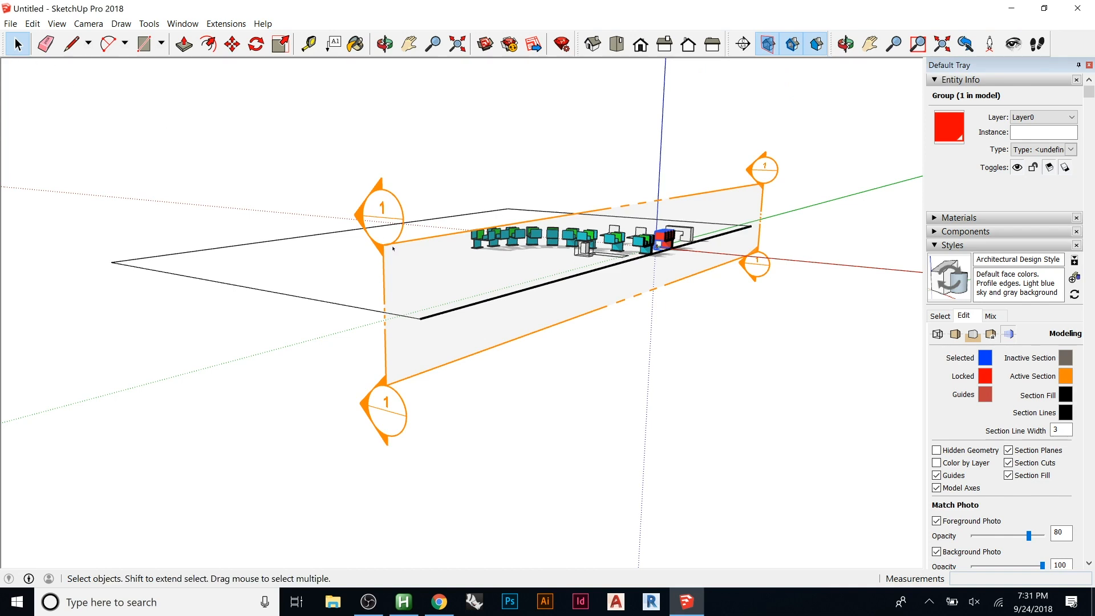
click(402, 245)
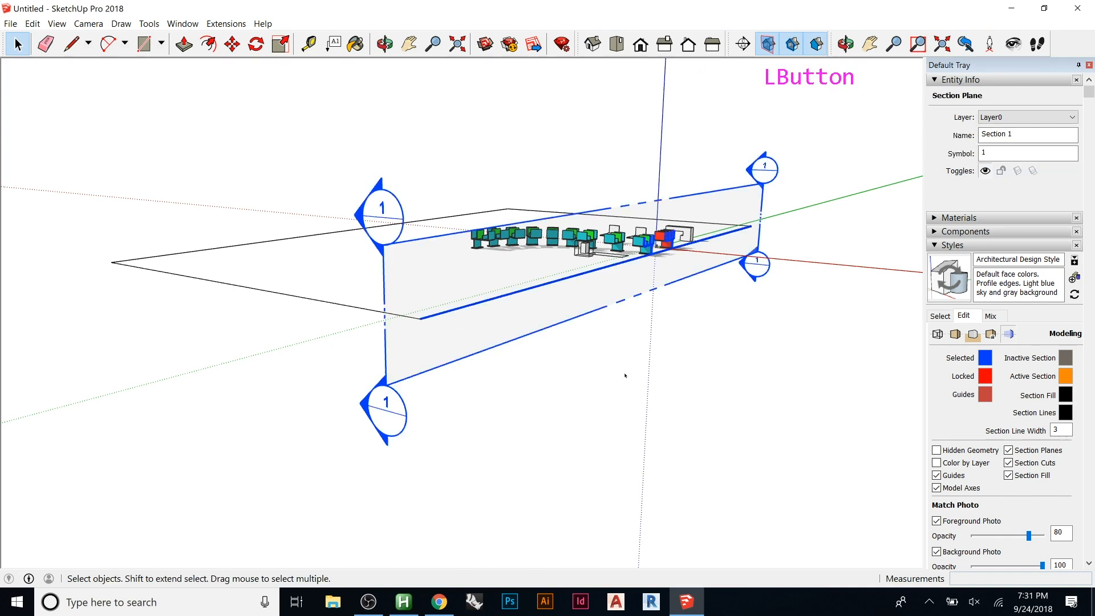
click(711, 446)
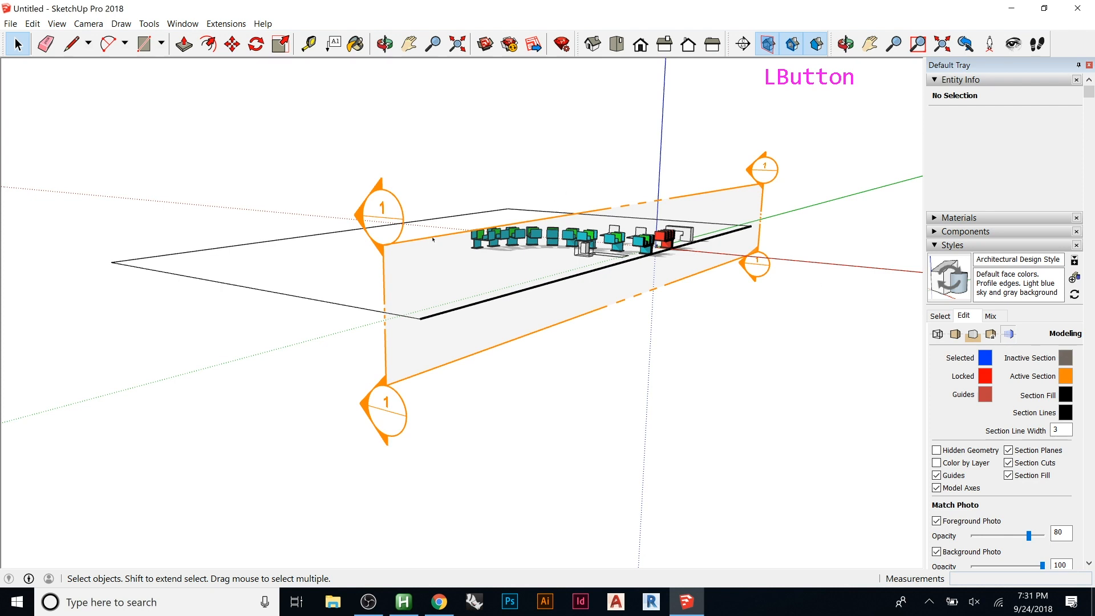
- Move the section plane about 112' along the red axis so it cuts through a teal table and a white one
click(434, 243)
key(m)
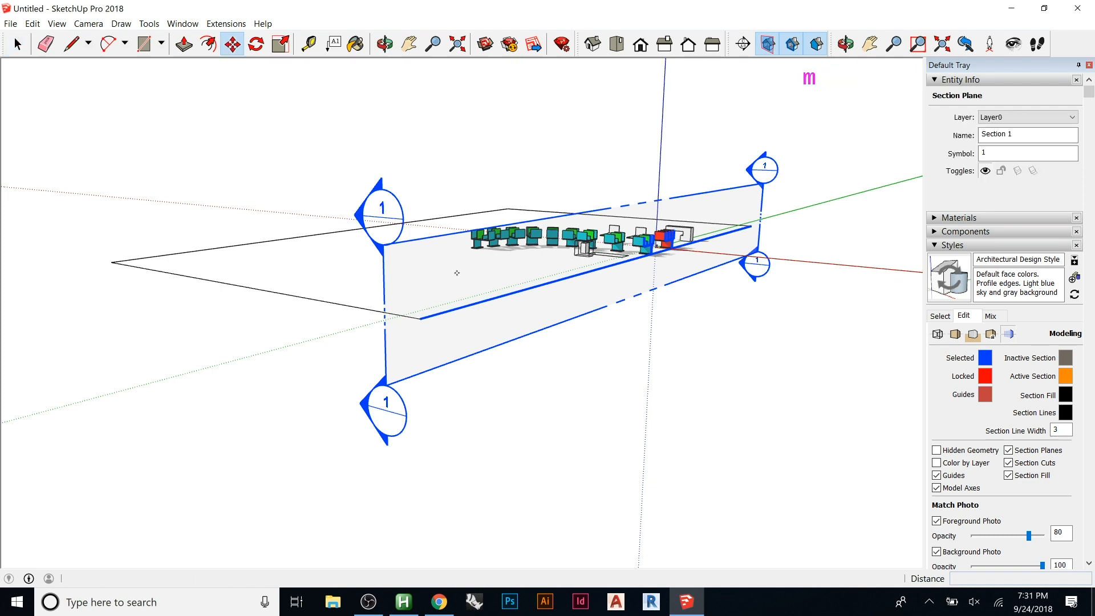
click(504, 278)
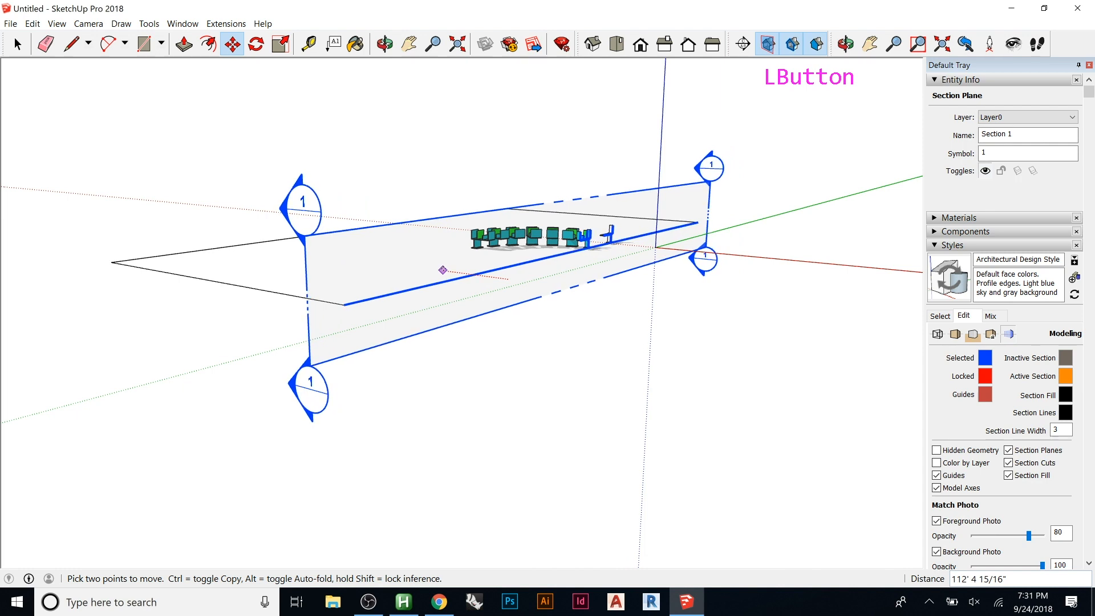
scroll(616, 234, up, 2)
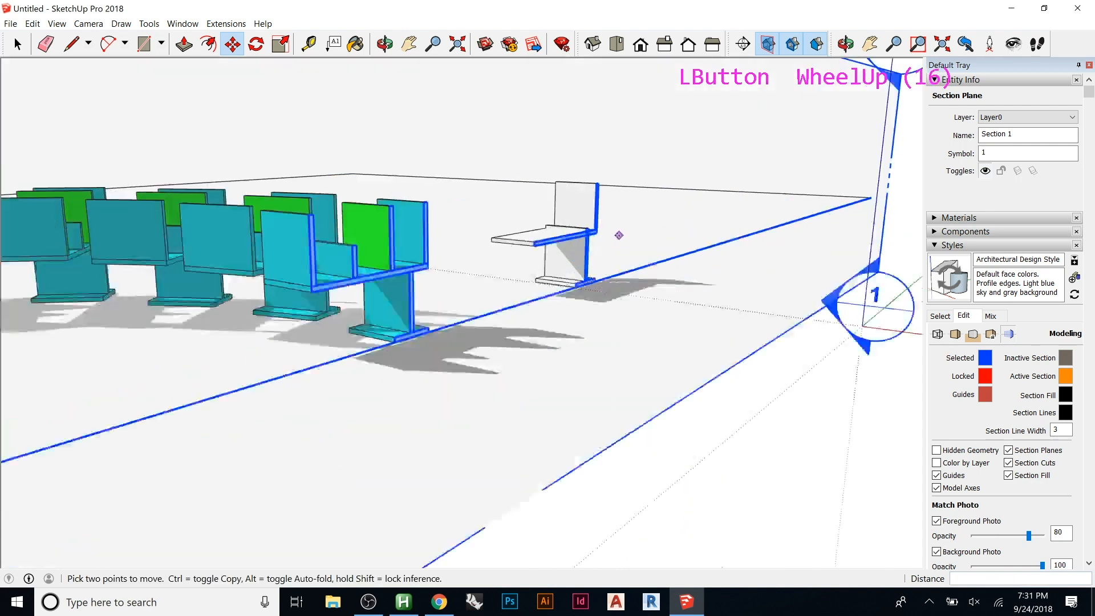
middle_drag(611, 247, 422, 264)
key(space)
key(Escape)
key(Escape)
key(Escape)
key(Escape)
key(Escape)
scroll(576, 359, down, 8)
scroll(580, 353, down, 4)
click(428, 356)
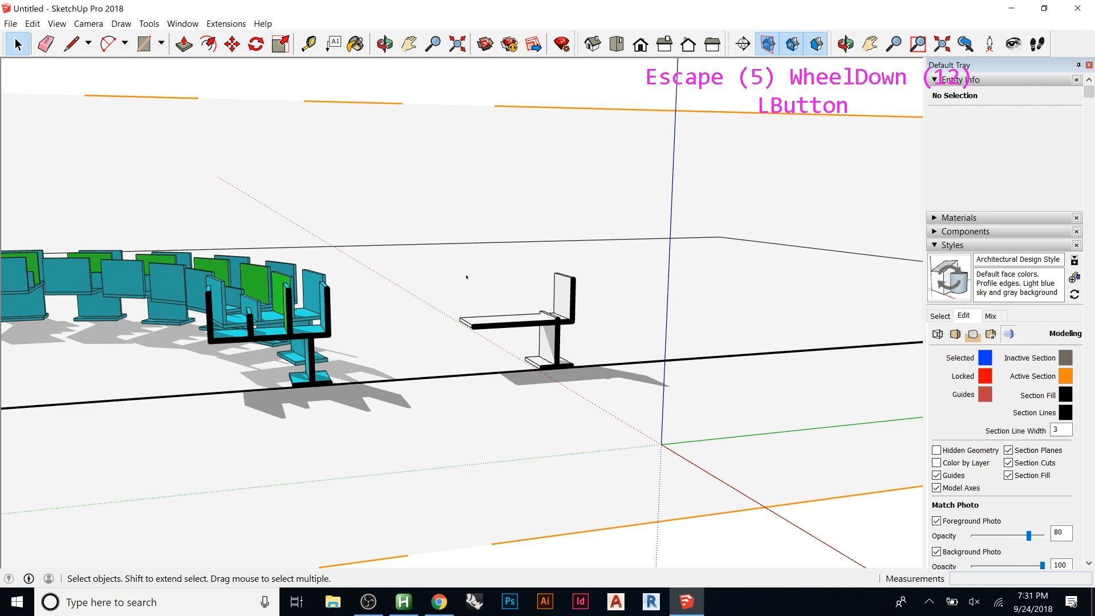
- Change the style's section fill colour to bright red using the HSB picker
click(1065, 394)
click(549, 279)
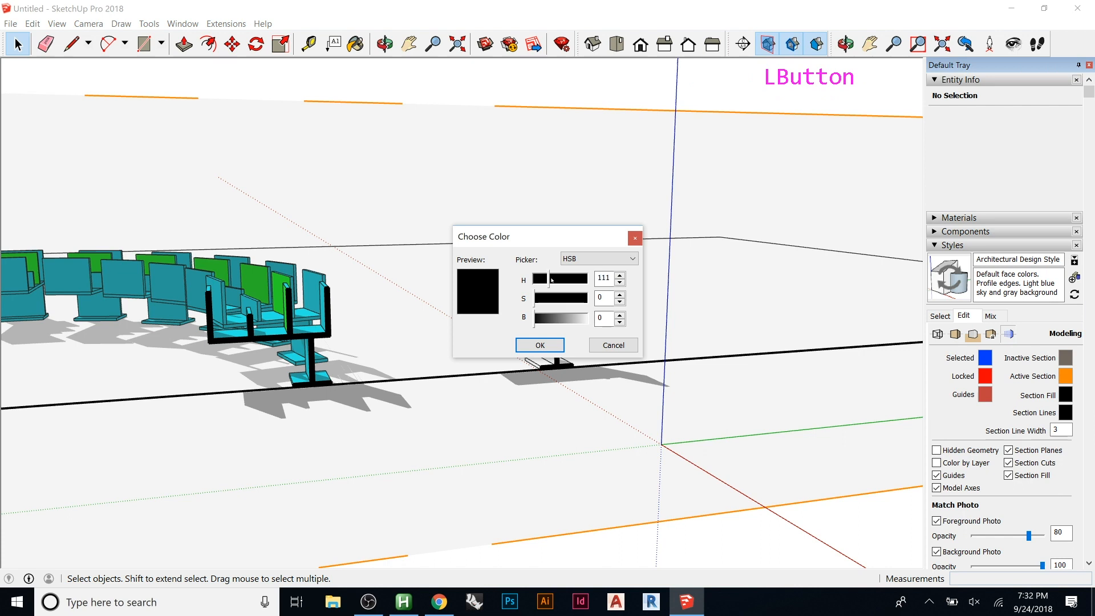
click(564, 299)
click(570, 319)
mouse_move(550, 281)
mouse_down()
mouse_move(538, 282)
mouse_move(572, 303)
mouse_move(532, 281)
mouse_up()
click(575, 302)
drag(571, 320, 583, 302)
click(553, 344)
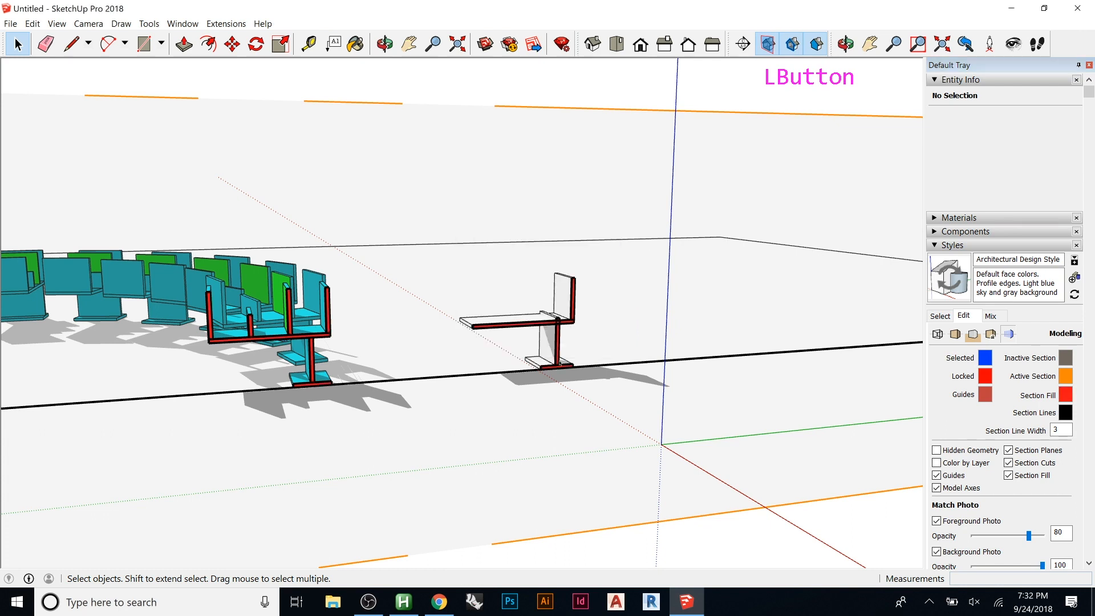
- Inspect the filled section cuts through the tables up close and the style's remaining display and Match Photo settings
scroll(378, 362, up, 11)
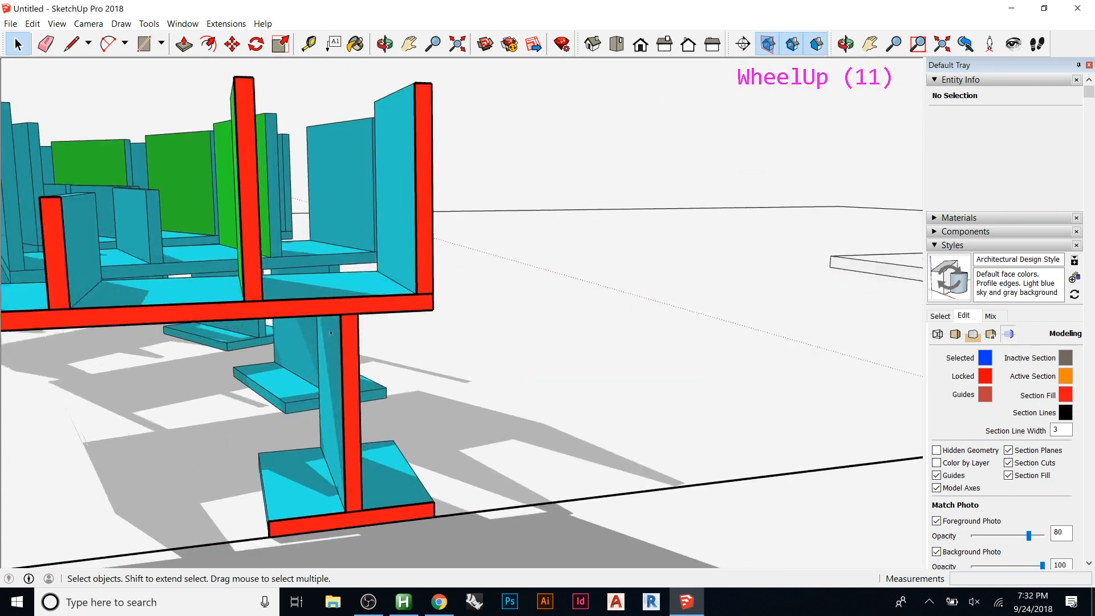
scroll(526, 258, down, 4)
mouse_move(503, 280)
middle_down()
mouse_move(516, 261)
mouse_move(519, 277)
middle_up()
scroll(518, 260, up, 5)
scroll(518, 260, up, 1)
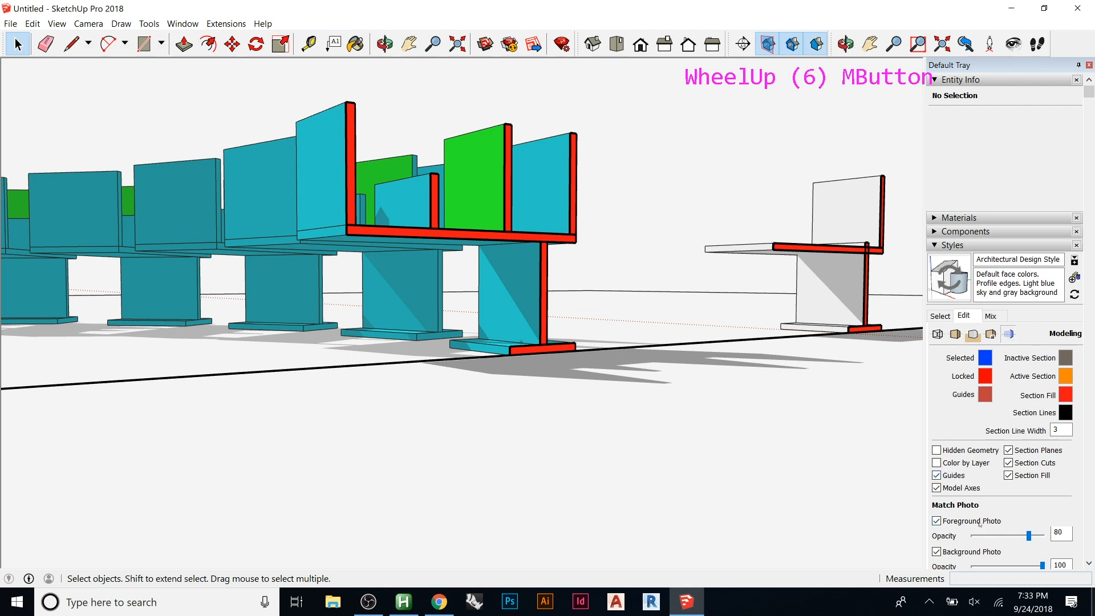
scroll(976, 453, down, 2)
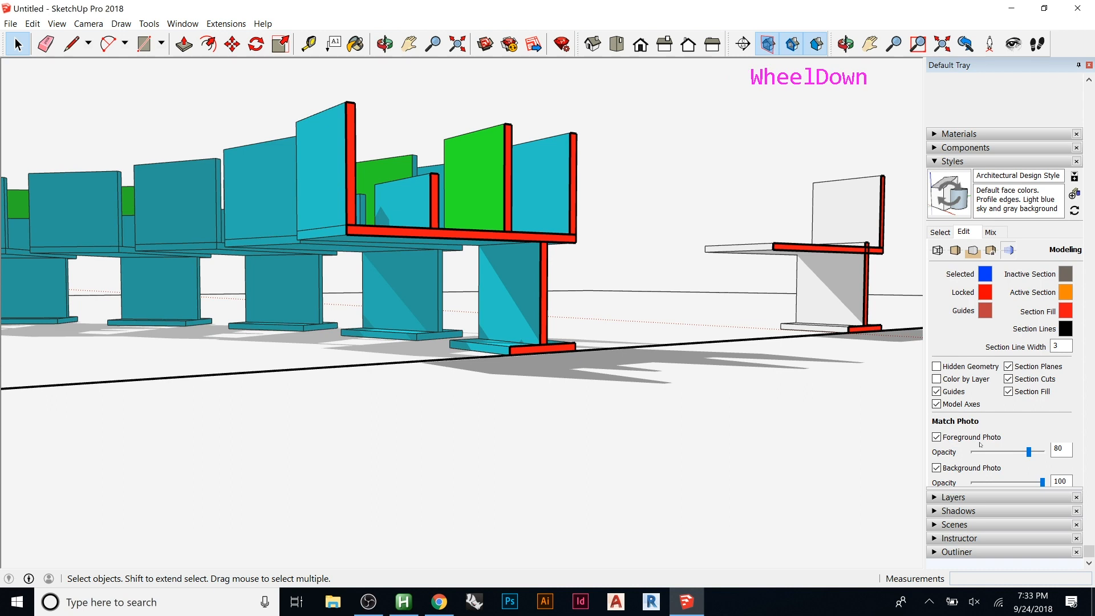
scroll(980, 447, up, 1)
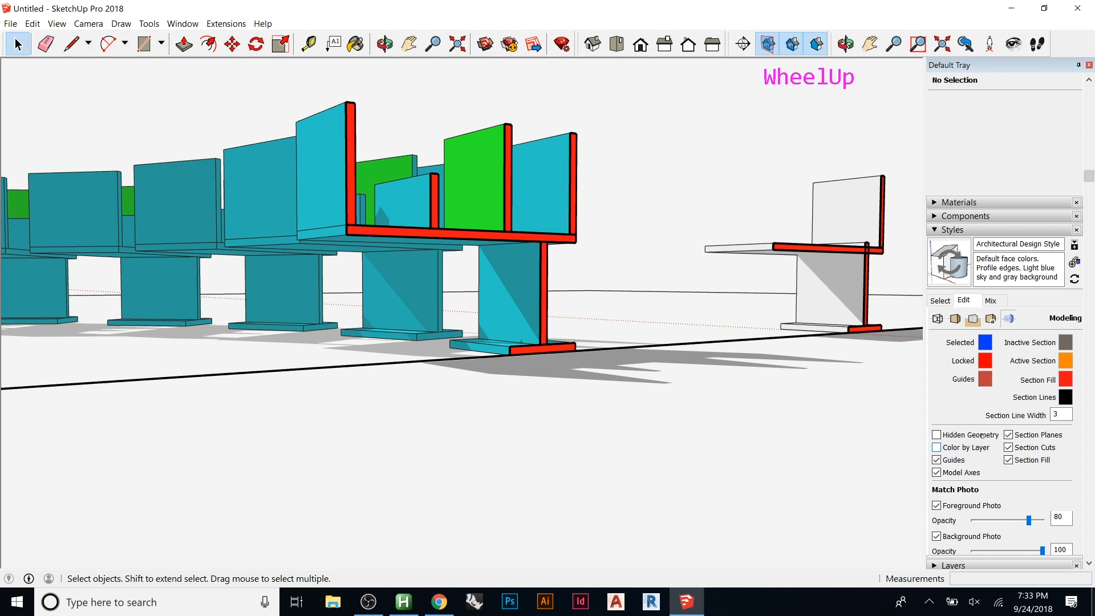
scroll(1037, 483, down, 2)
drag(983, 487, 988, 529)
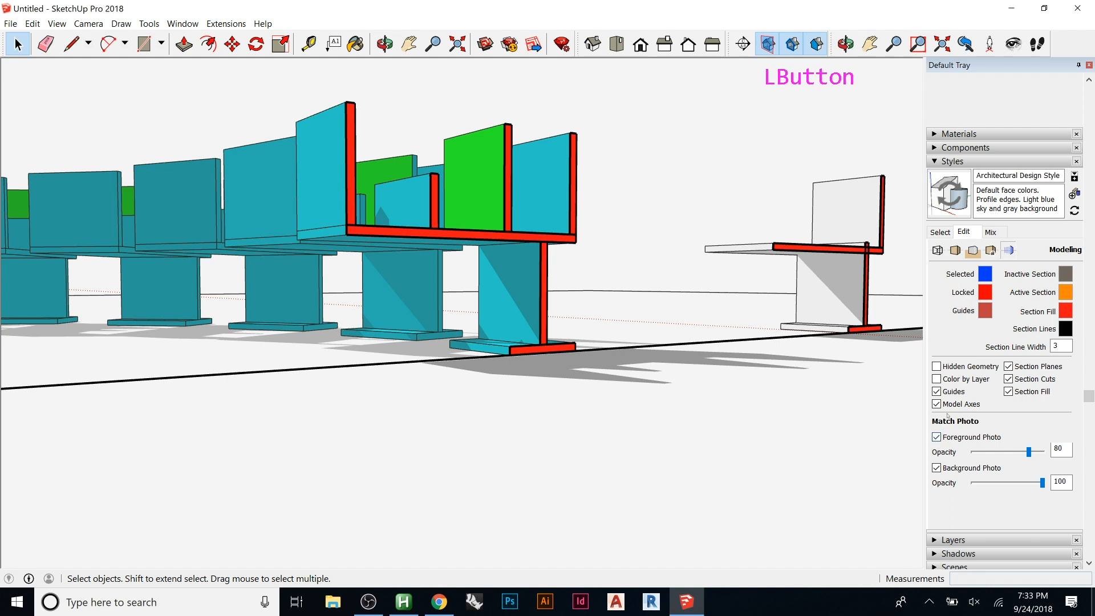
- Return to the Default Styles collection, collapse the Styles settings and expand the Scenes settings
click(940, 232)
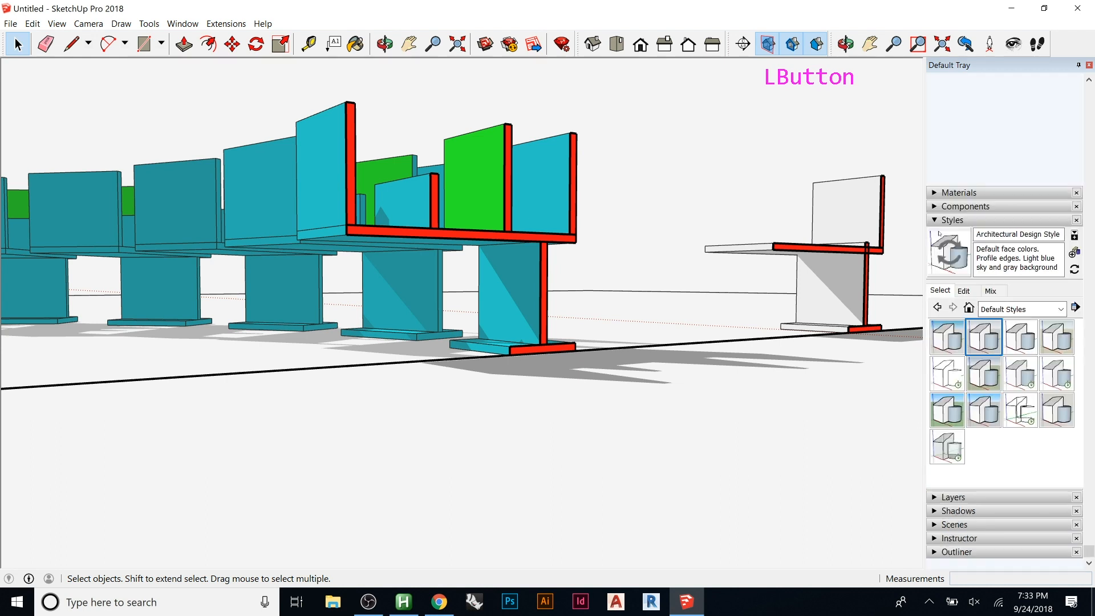
click(934, 221)
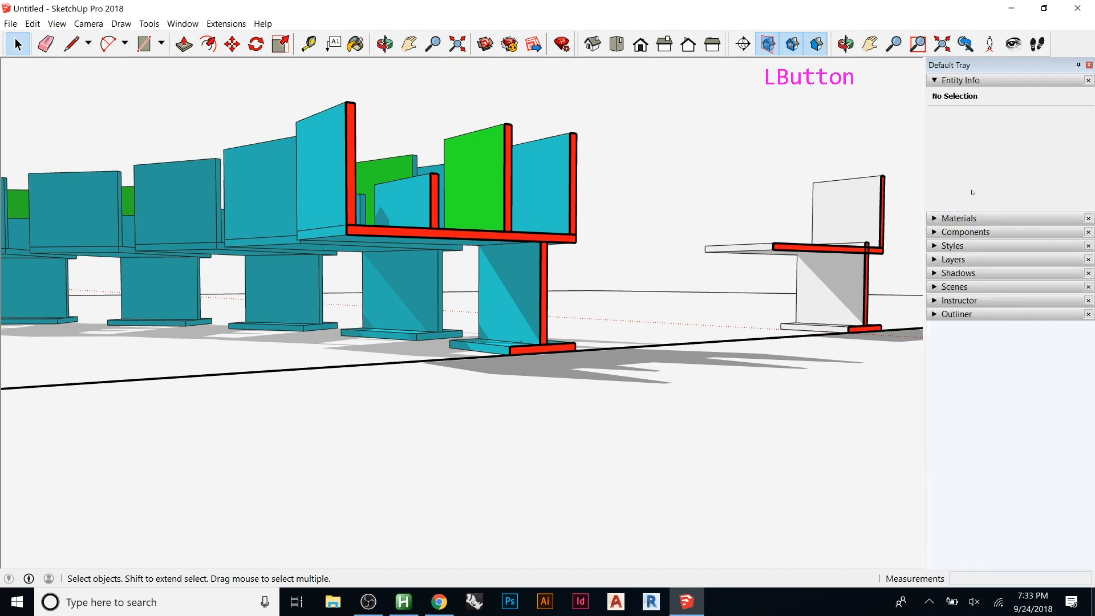
click(934, 288)
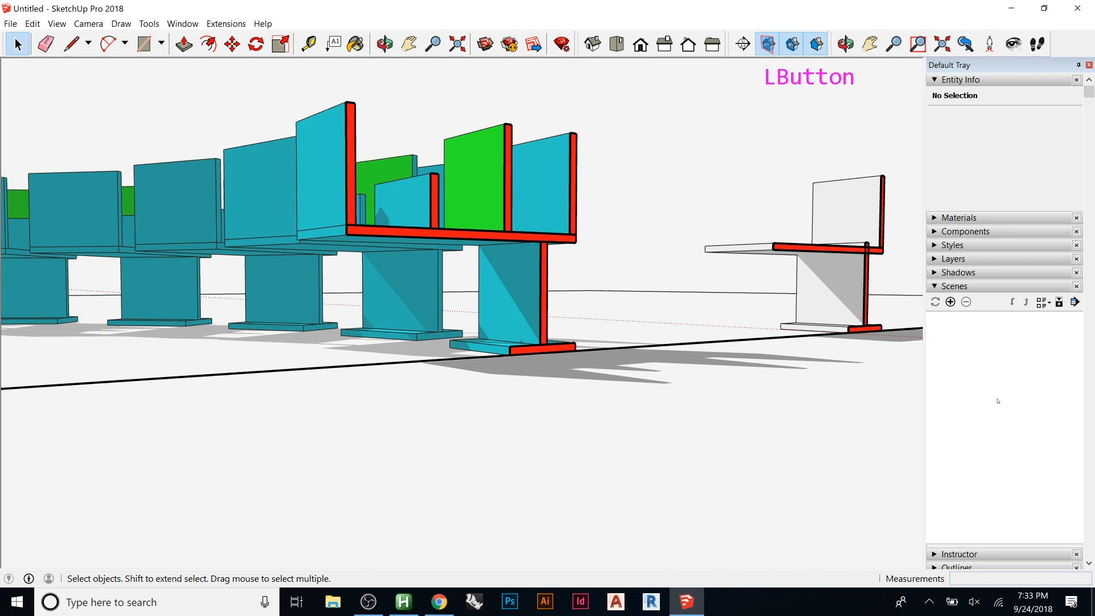
- Delete the section plane cutting through the tables
click(748, 450)
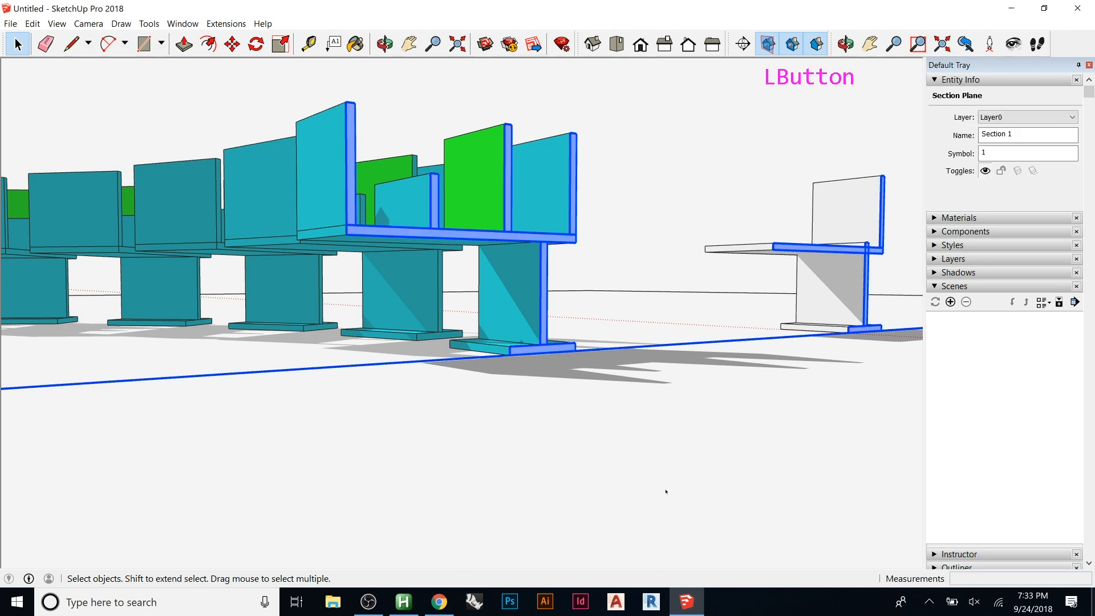
scroll(616, 446, down, 20)
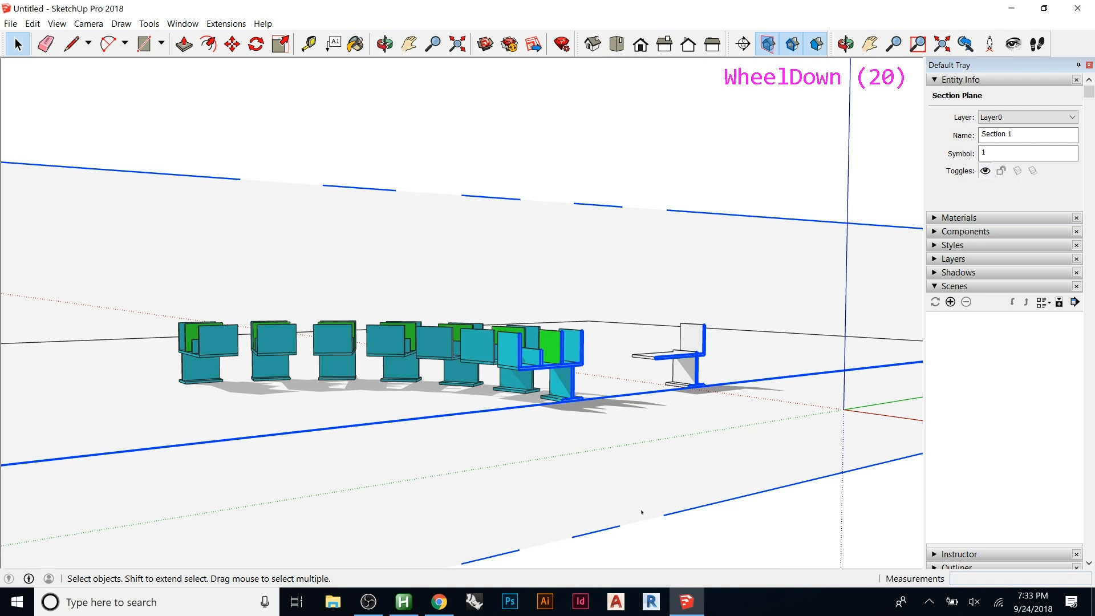
click(660, 520)
key(Delete)
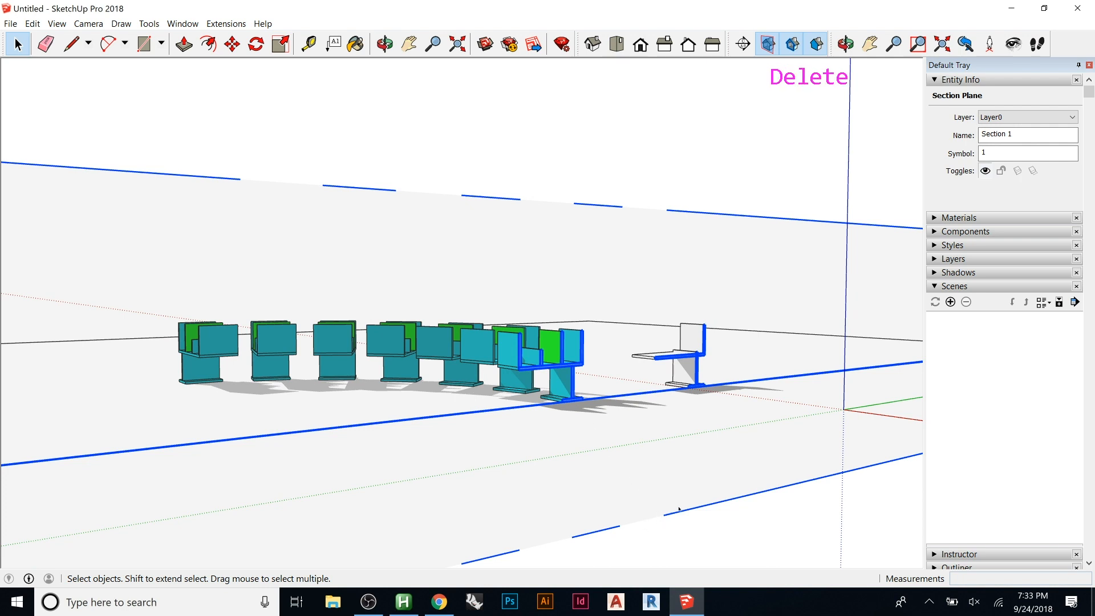
- Frame a low close-up view along the row of teal tables and add it as a scene, saving the style changes as a new style
mouse_move(536, 418)
middle_down()
mouse_move(567, 376)
mouse_move(744, 421)
middle_up()
scroll(567, 377, up, 4)
scroll(567, 376, up, 3)
scroll(798, 423, up, 2)
middle_drag(791, 421, 762, 437)
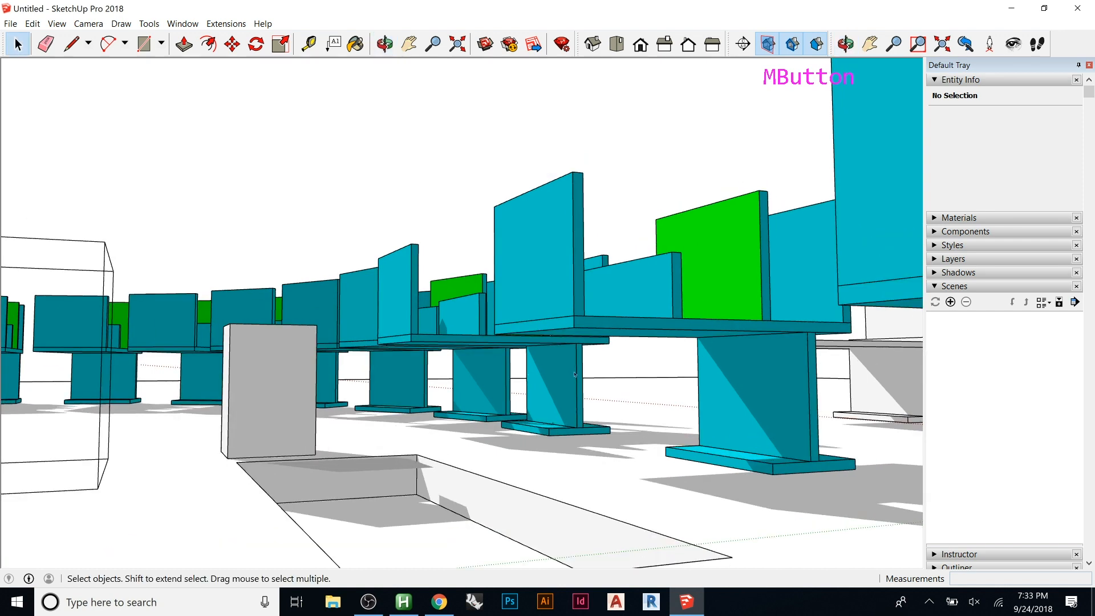
shift+middle_drag(755, 437, 723, 412)
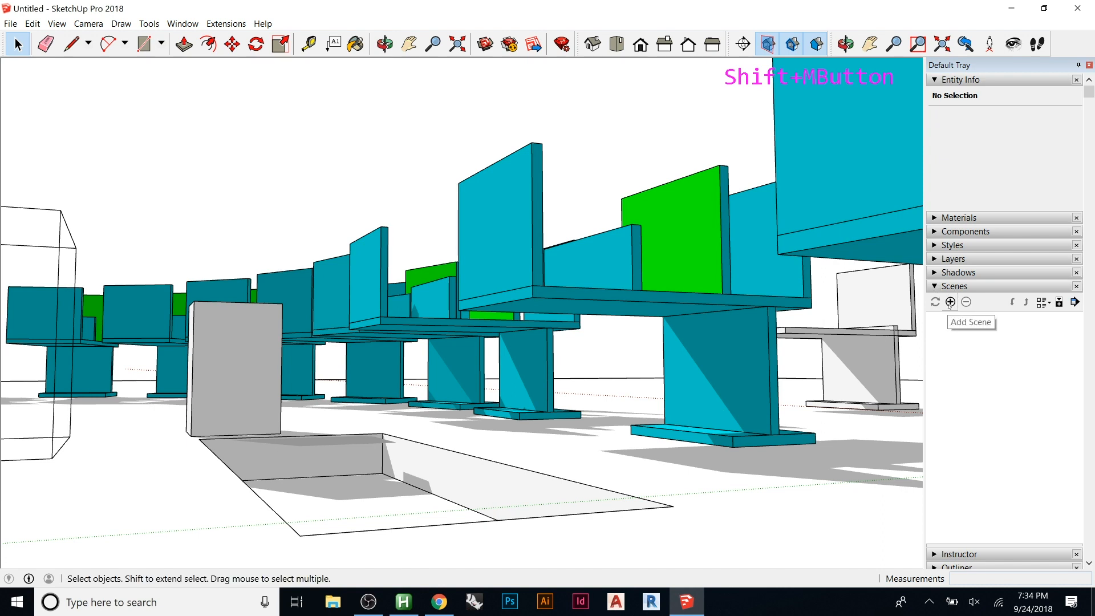
click(56, 23)
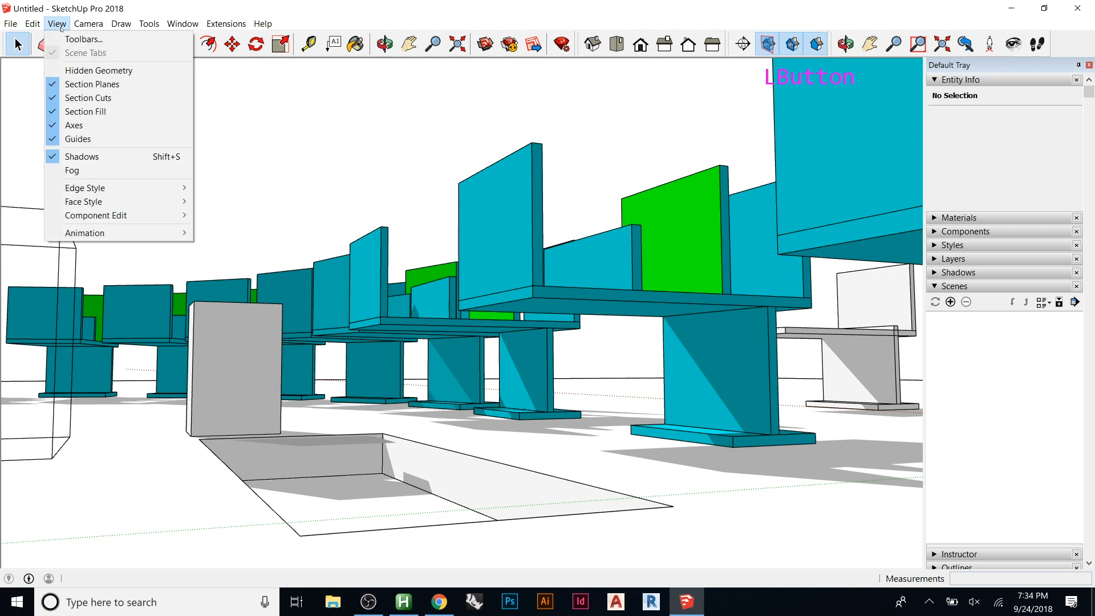
mouse_move(148, 233)
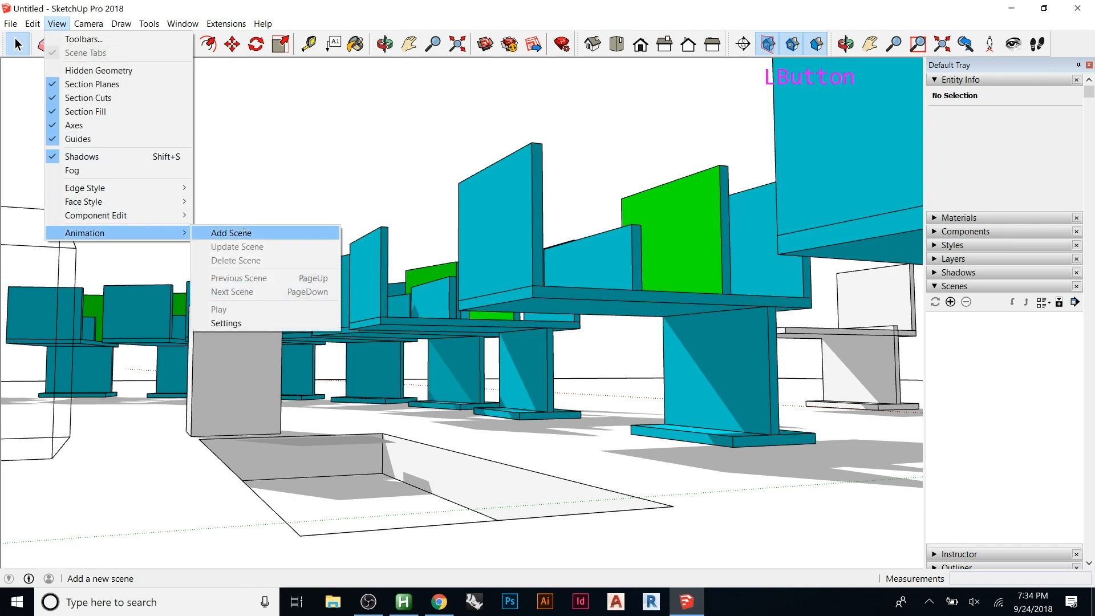
click(273, 237)
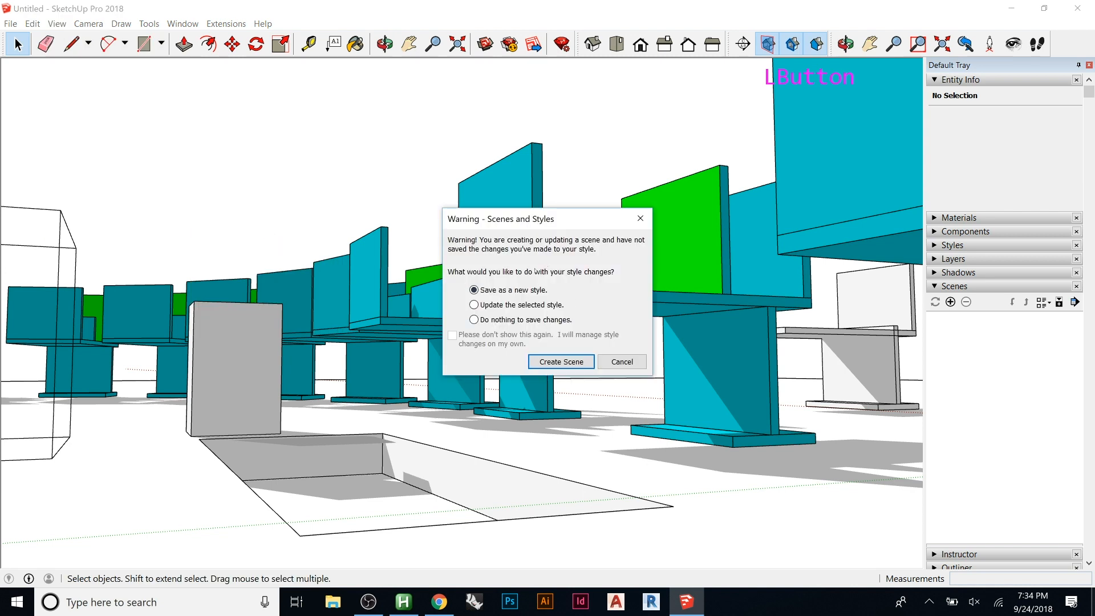
click(559, 361)
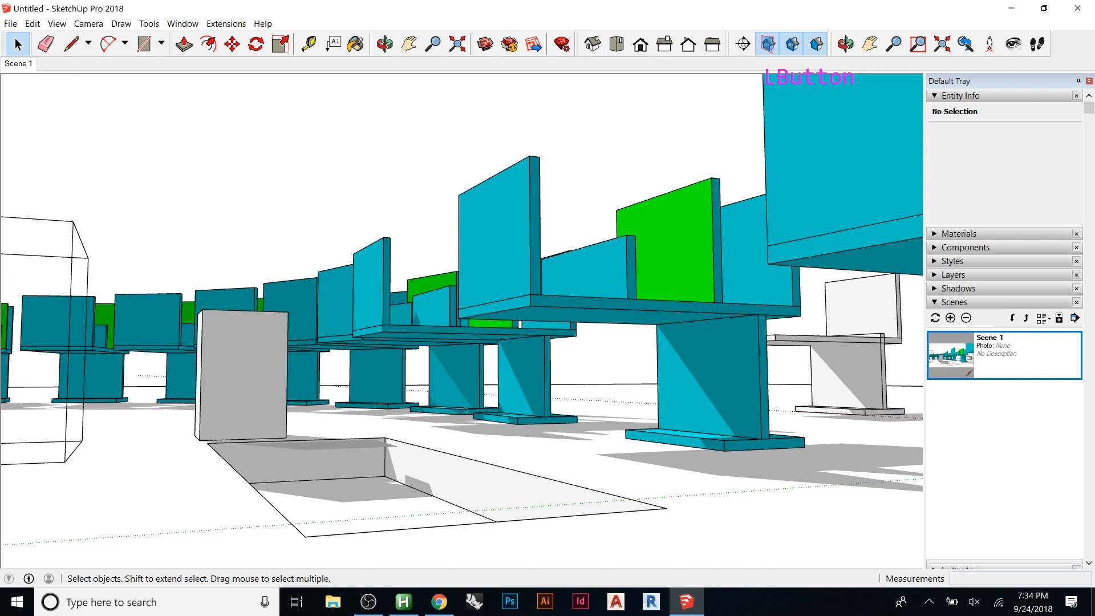
click(57, 23)
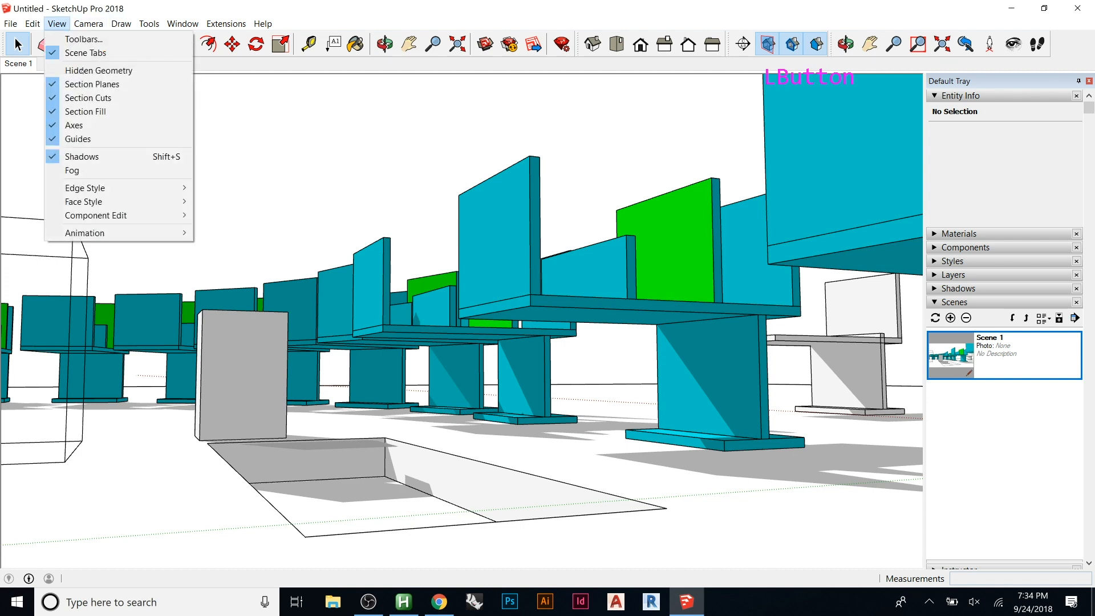
mouse_move(109, 232)
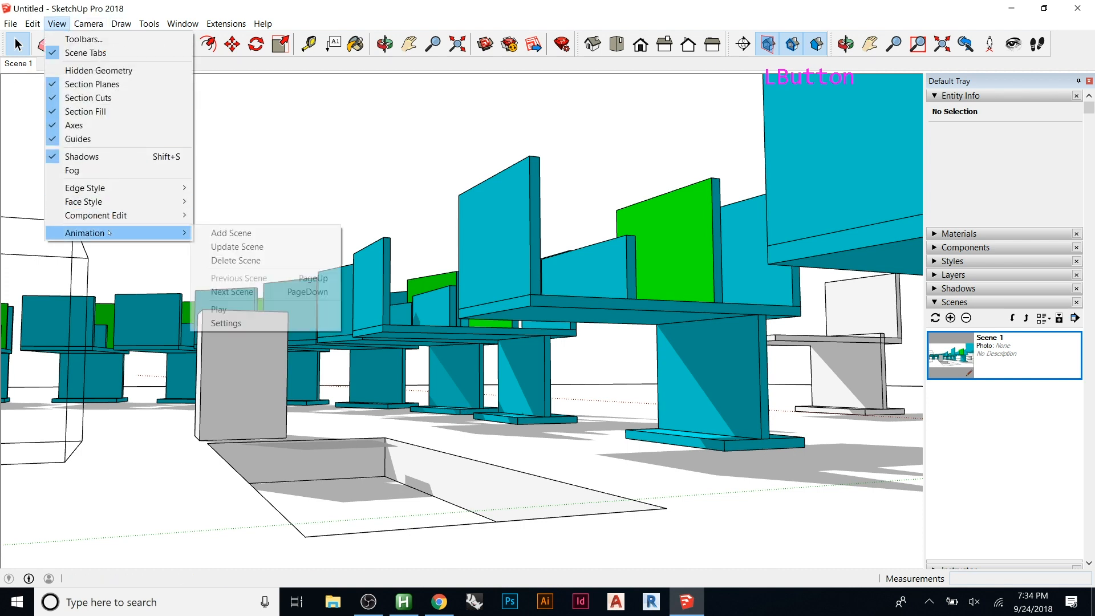
click(283, 156)
right_click(21, 67)
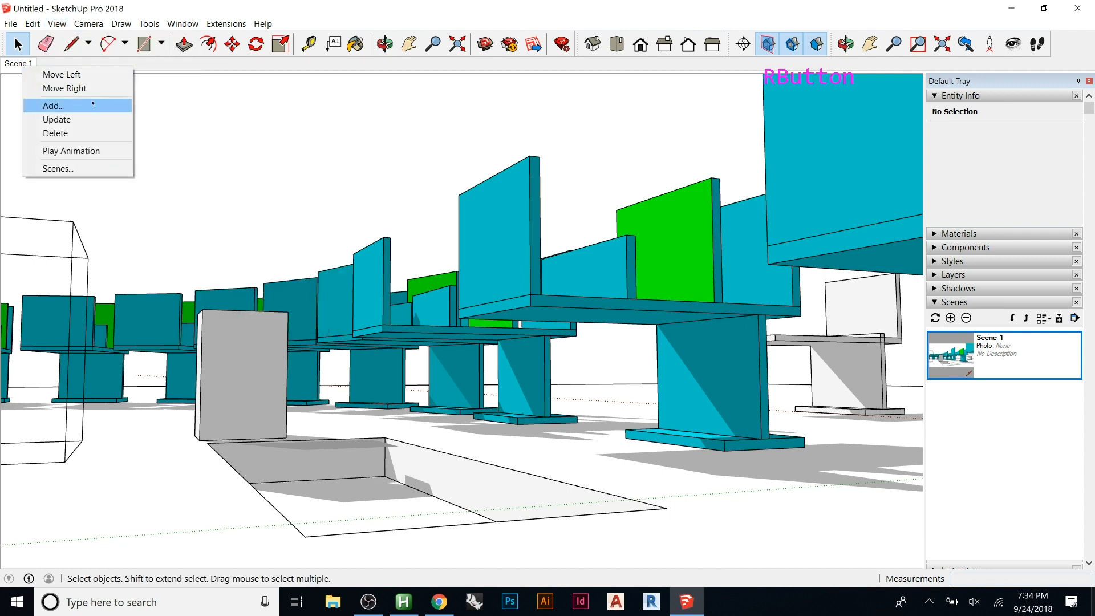
click(245, 149)
- Orbit to view the row of teal tables from the opposite side and add that view as a second scene
middle_drag(247, 325, 302, 399)
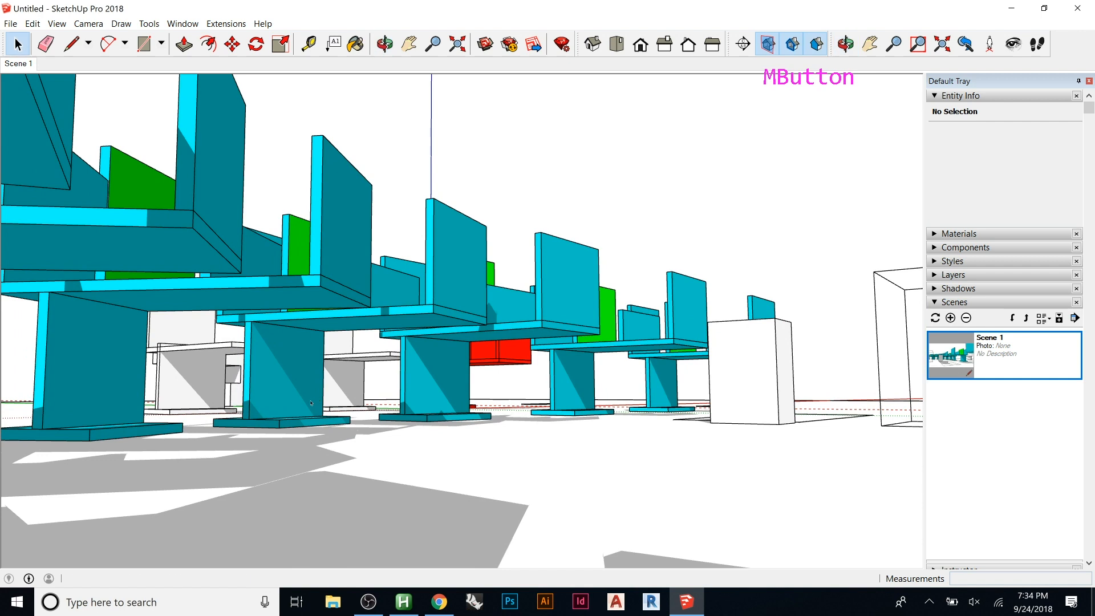
right_click(19, 65)
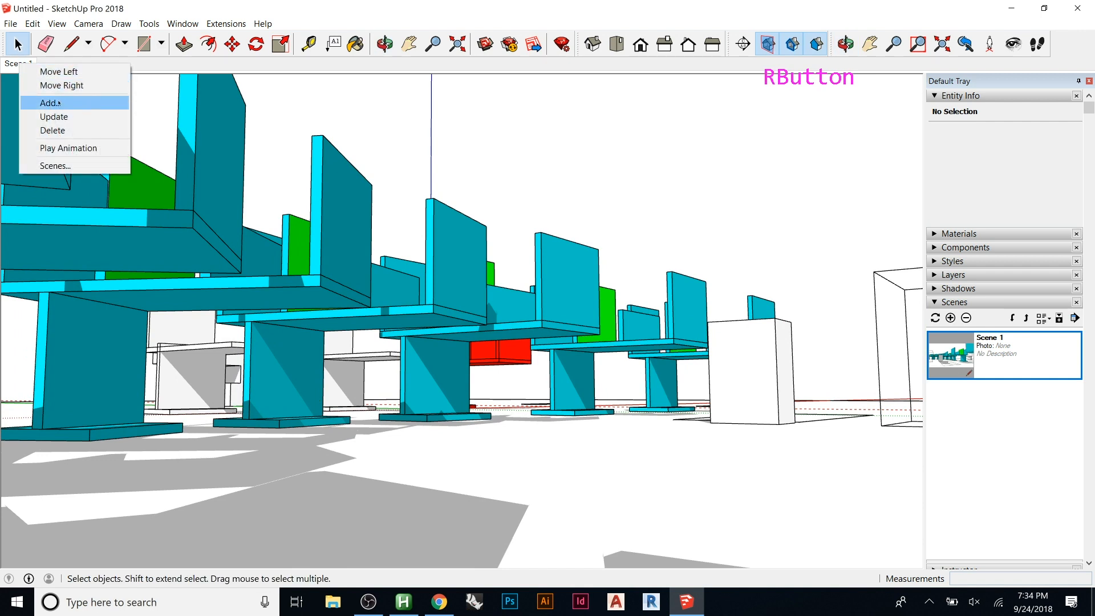
click(34, 103)
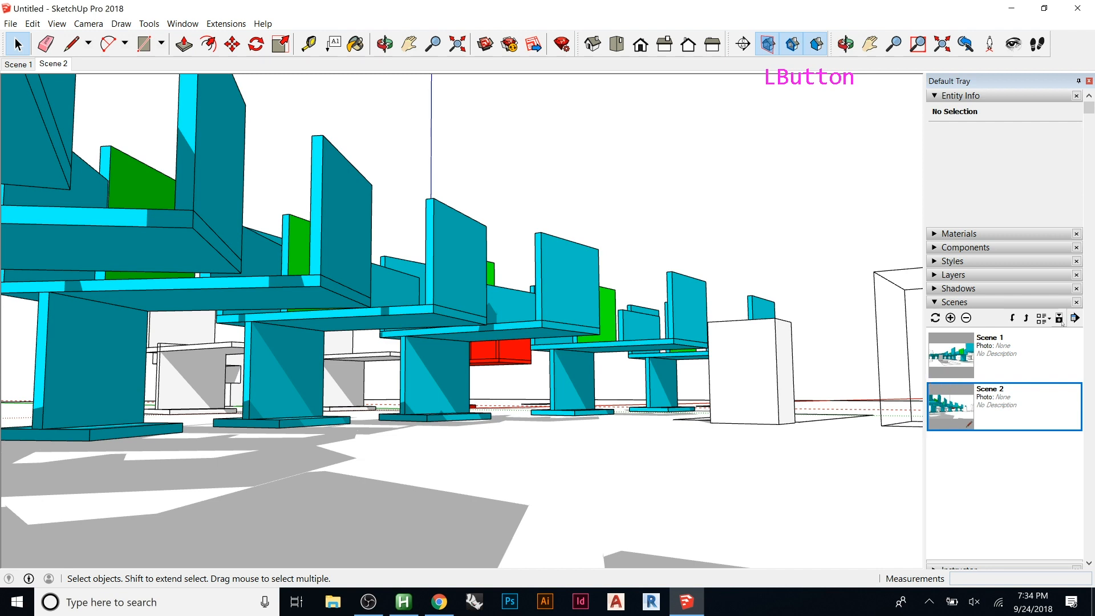
- Show the details of Scene 2 and hide the middle teal table standing in front of the red one
scroll(1049, 339, down, 3)
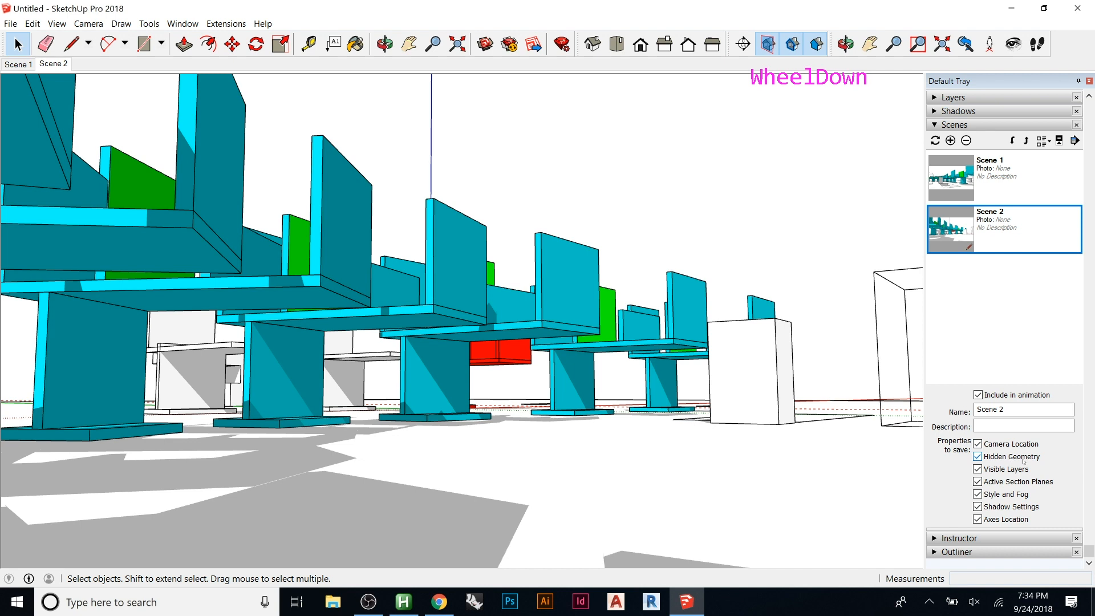
click(521, 274)
right_click(537, 275)
click(560, 232)
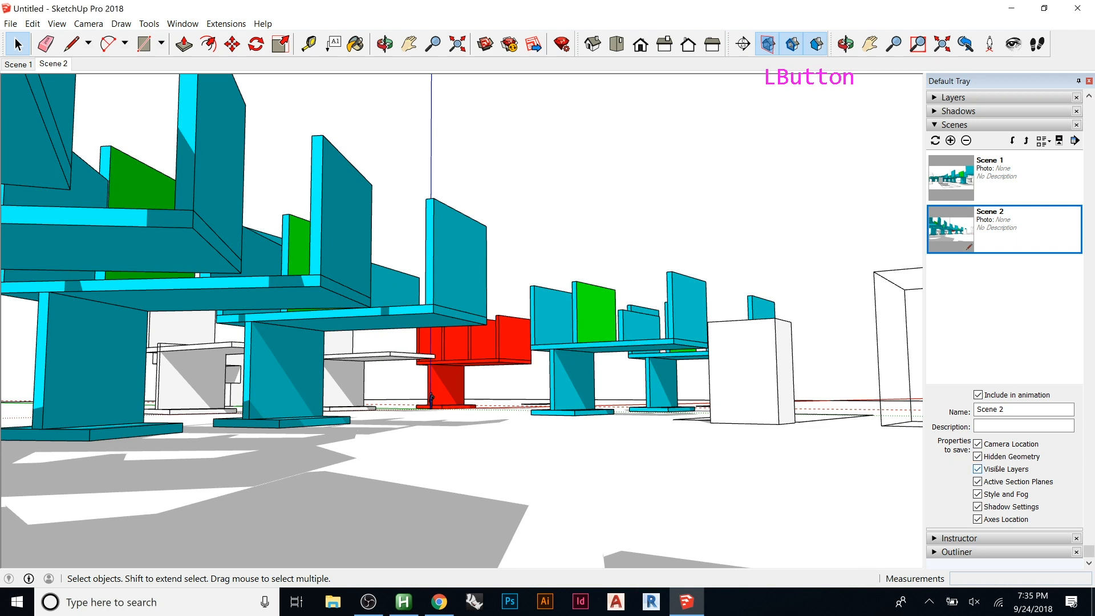
- Update Scene 2 with the hidden table and switch to Scene 1 and back to compare the two
right_click(64, 66)
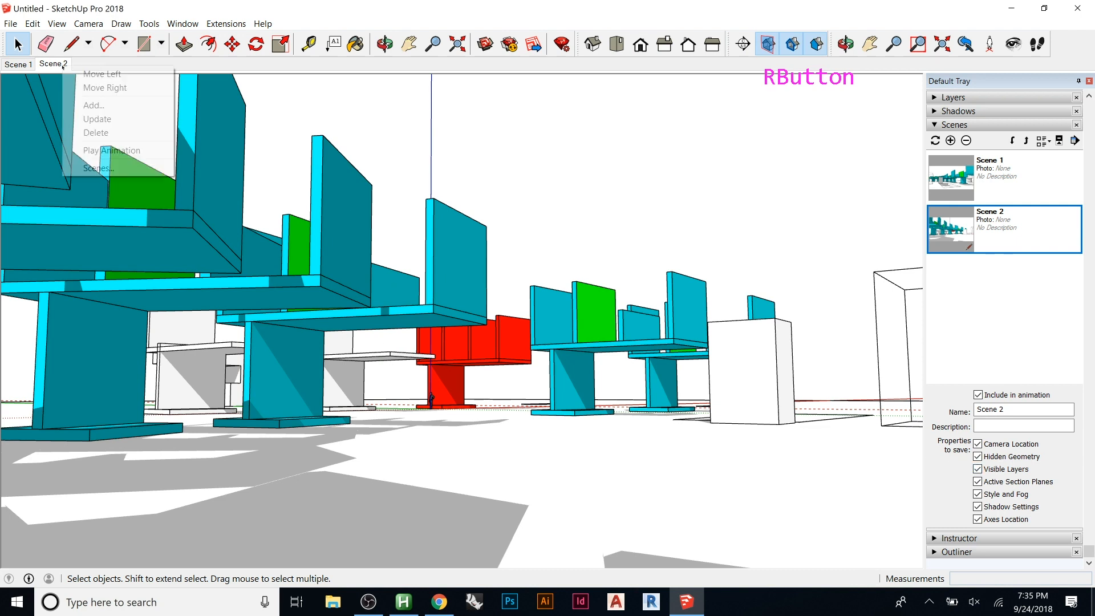
click(106, 122)
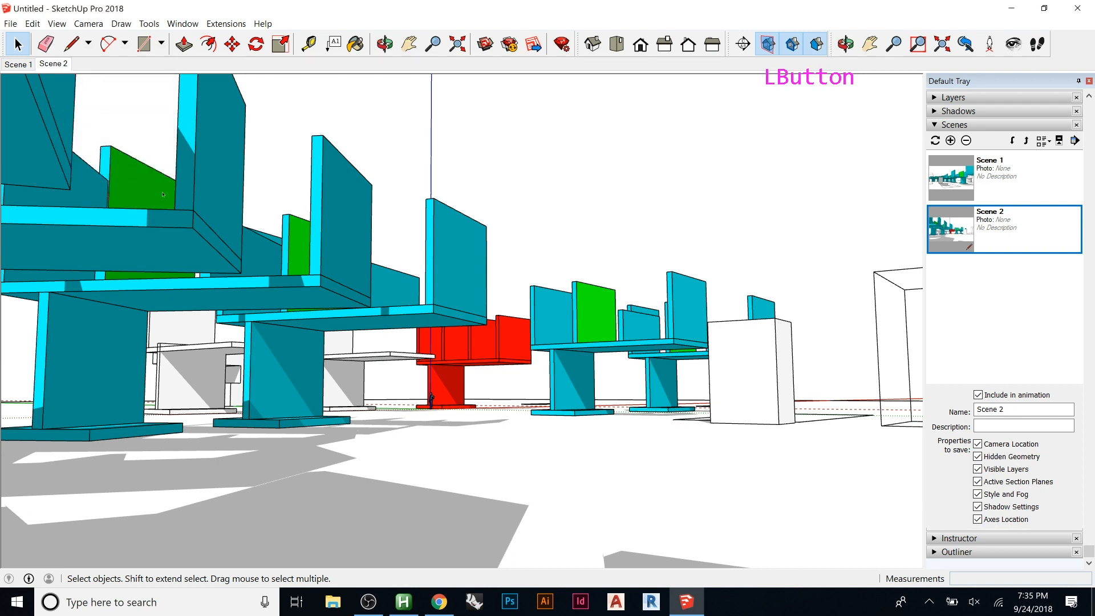
click(15, 64)
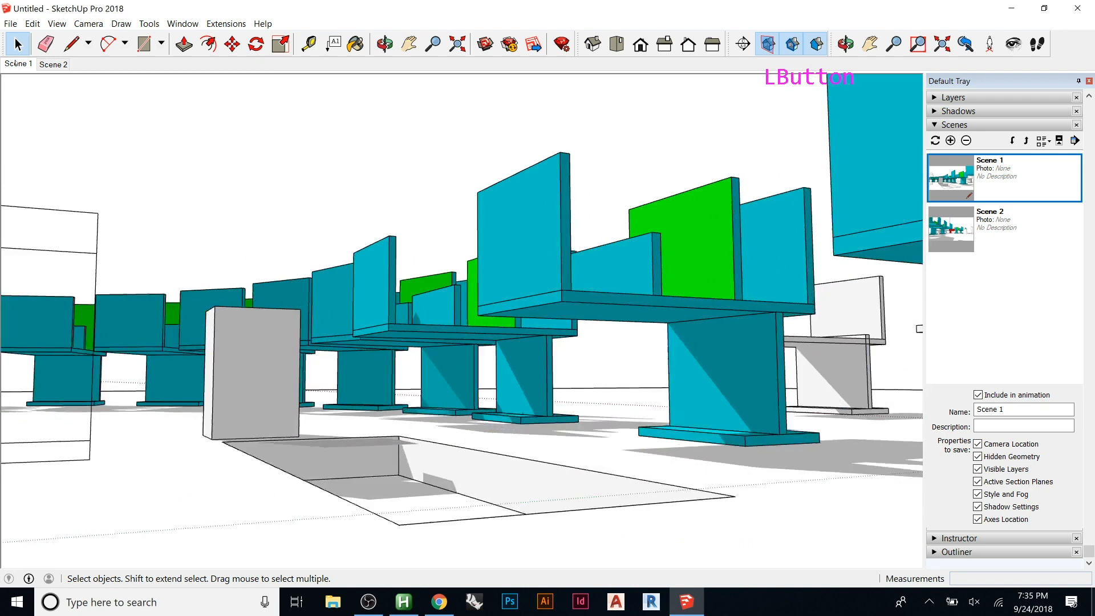
click(53, 64)
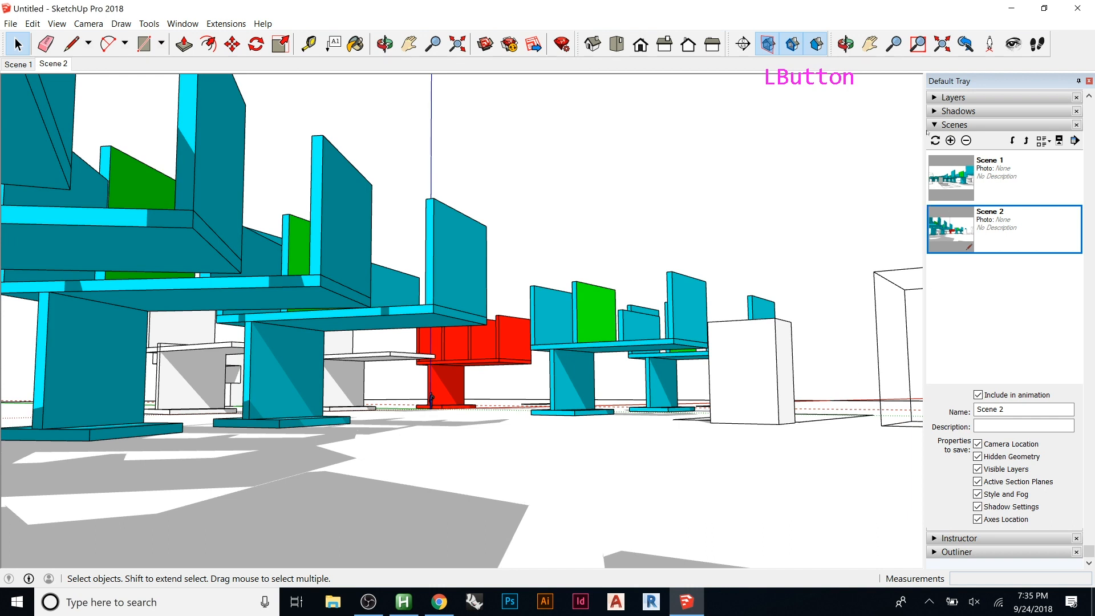
- Update Scene 2 with the shadow time set to 04:29 PM and compare its shadows with those of Scene 1
click(934, 126)
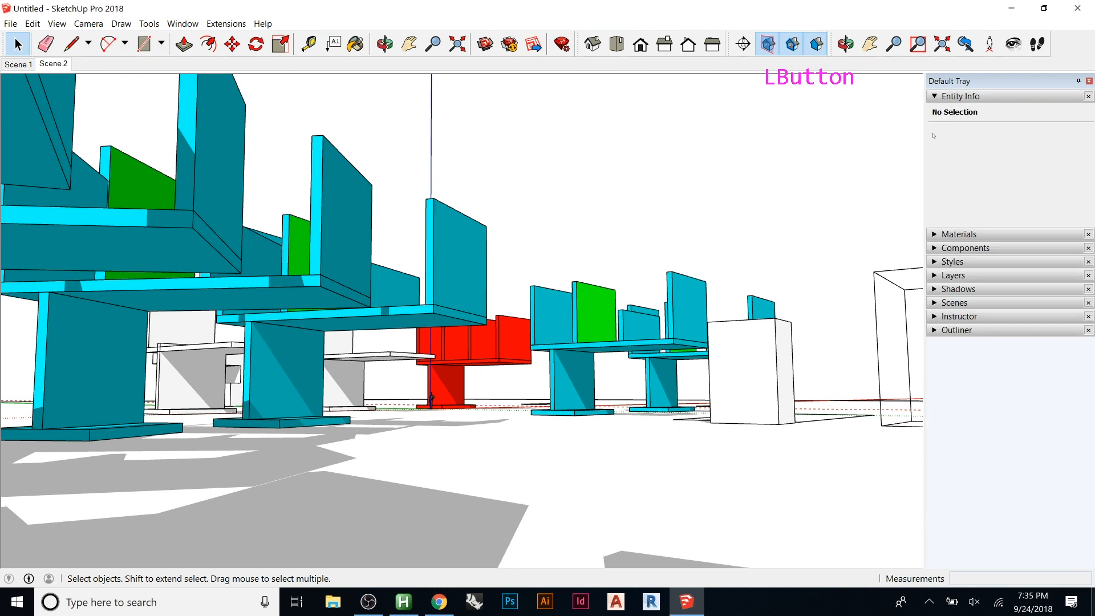
click(936, 288)
mouse_move(1006, 323)
mouse_down()
mouse_move(978, 327)
mouse_move(1013, 328)
mouse_up()
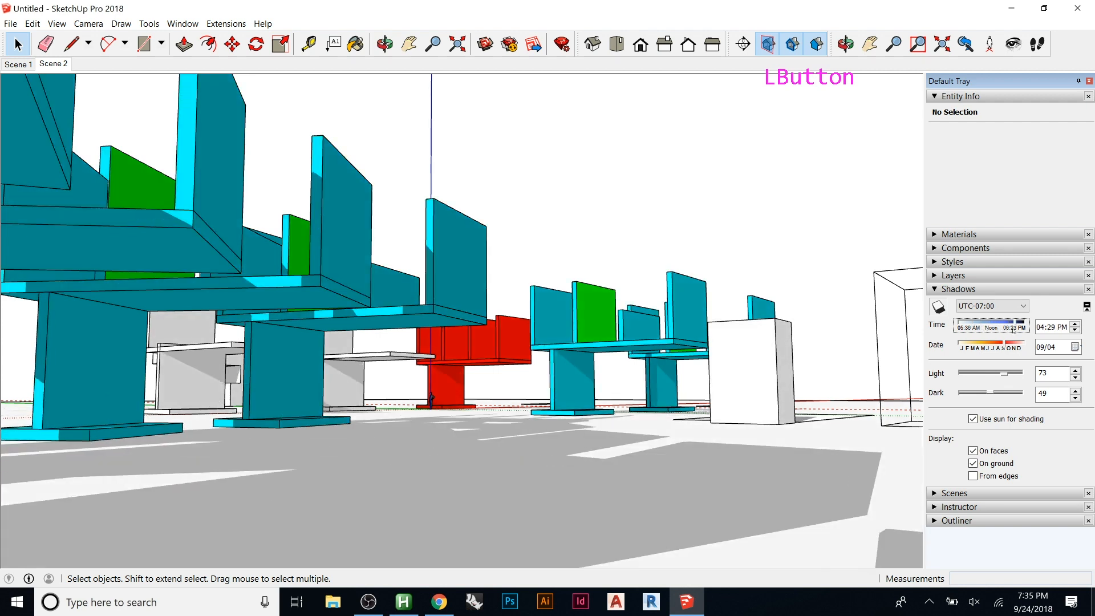
right_click(67, 64)
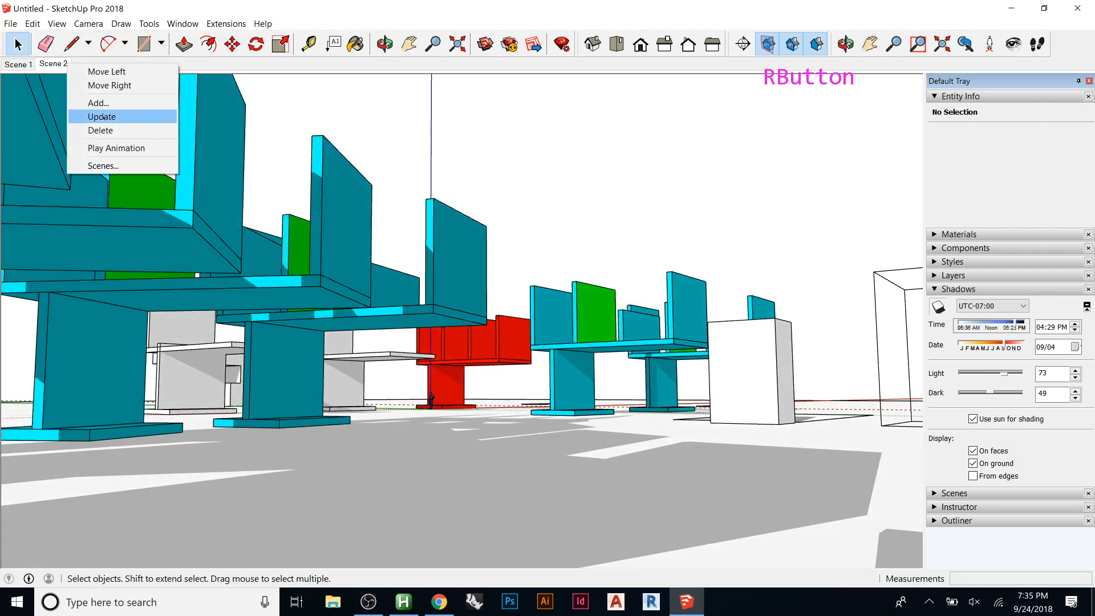
click(102, 116)
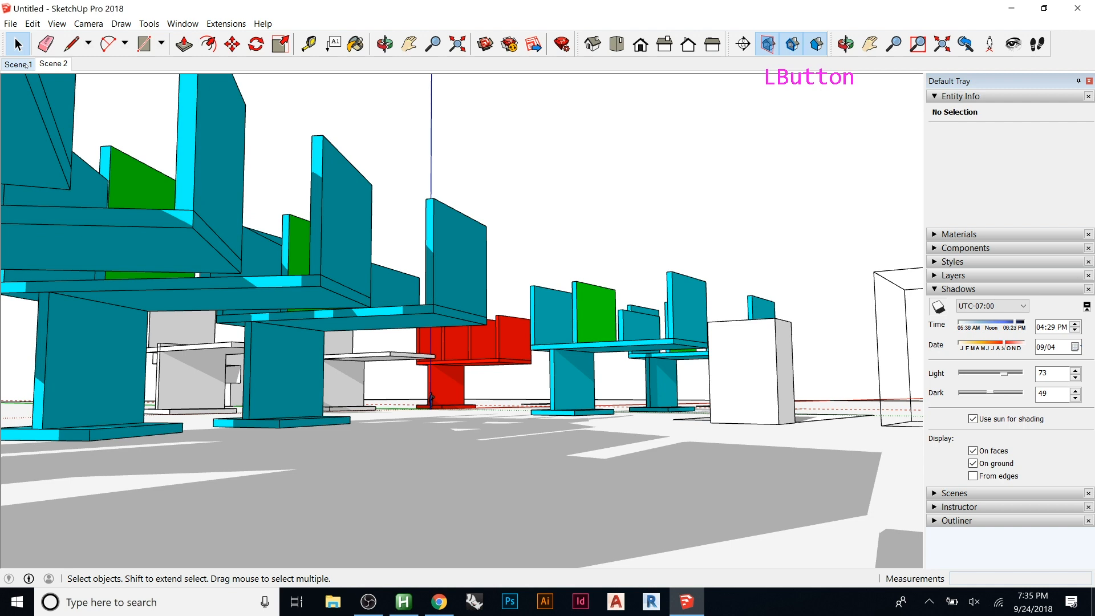
click(24, 64)
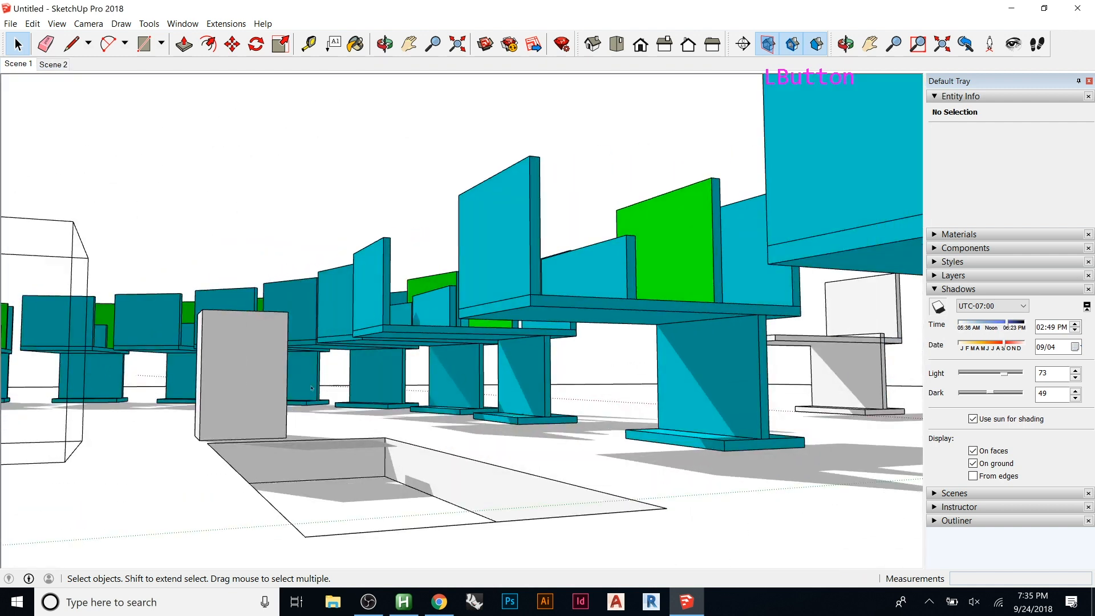
click(65, 67)
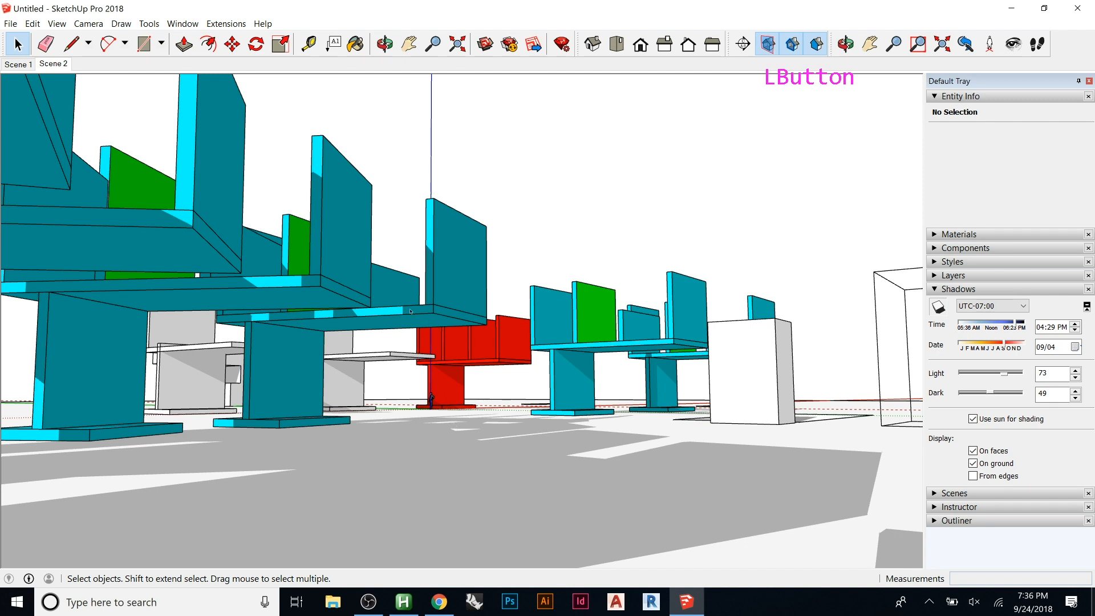
- Draw a rectangle on the ground in front of the teal tables and extrude it upward into a box
middle_click(420, 287)
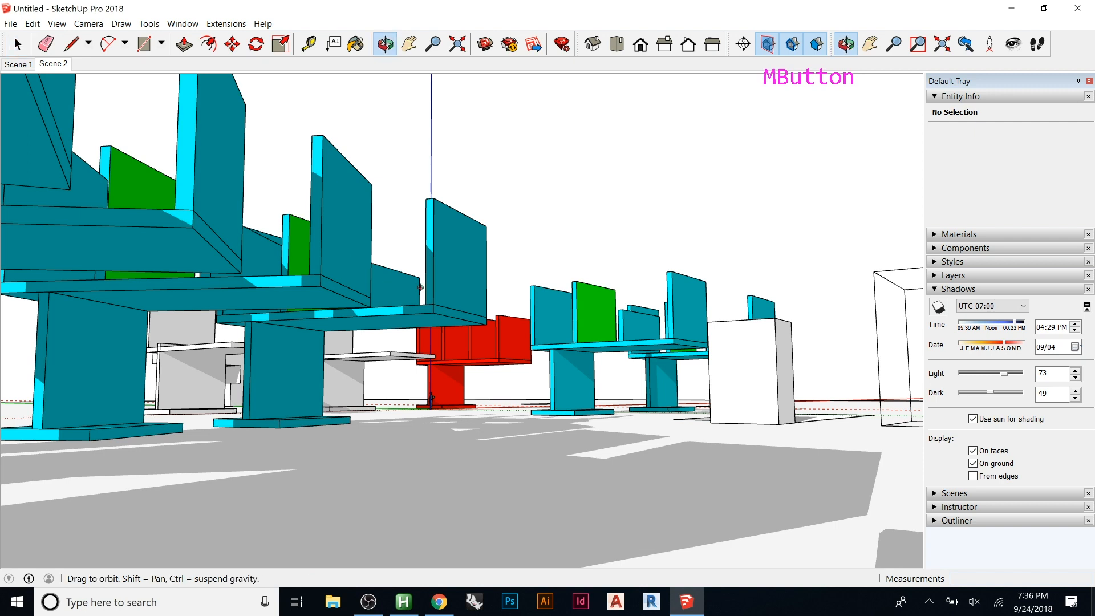
key(r)
click(376, 425)
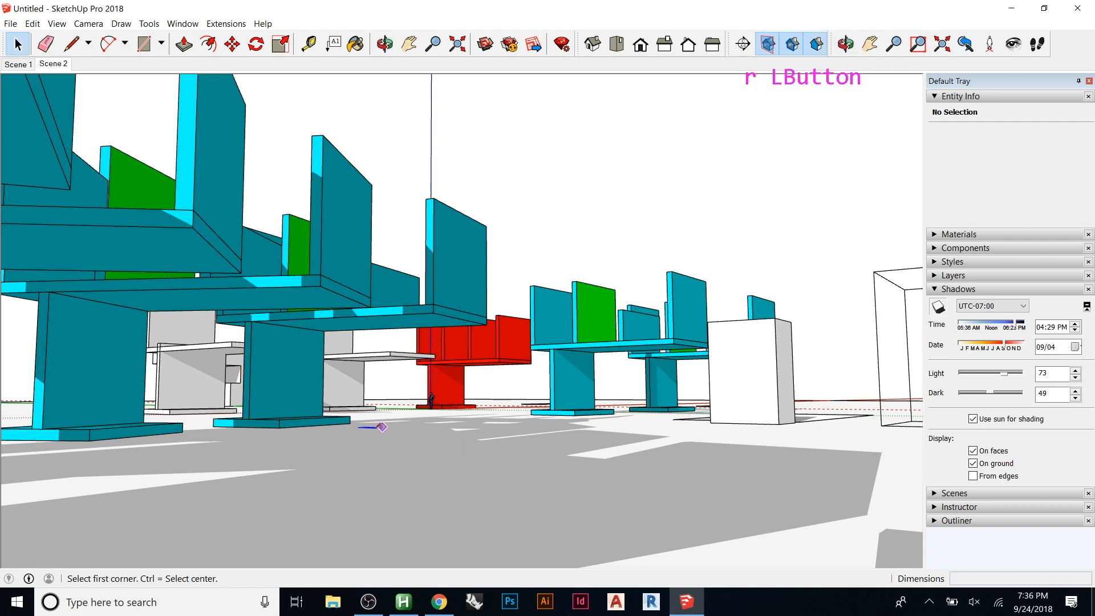
click(419, 446)
key(p)
click(413, 440)
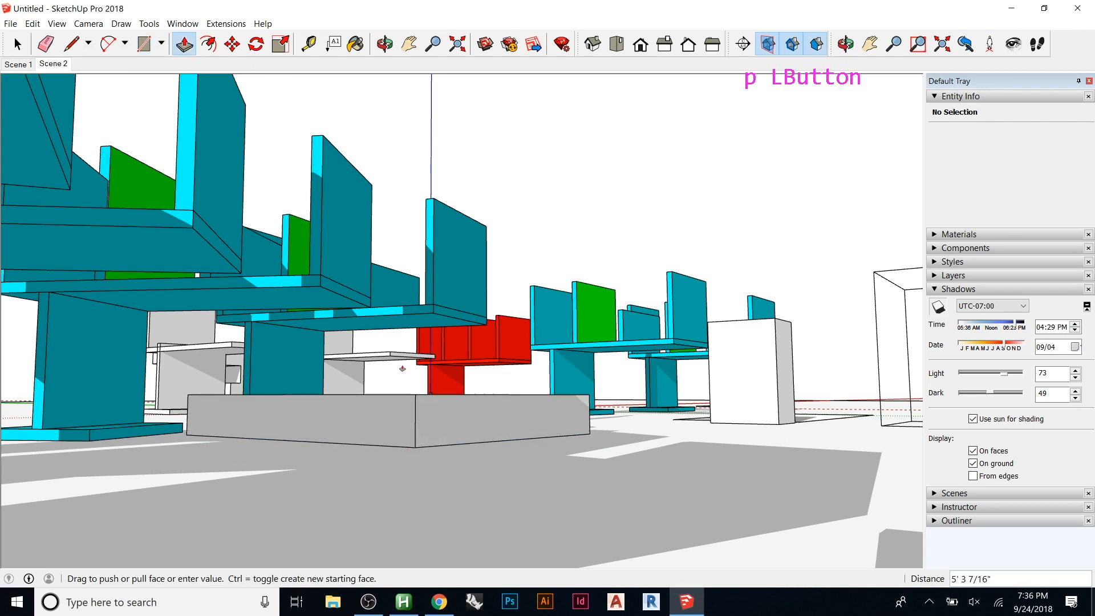
click(406, 312)
- Select the whole new box and make it a group
key(space)
triple_click(429, 361)
right_click(429, 361)
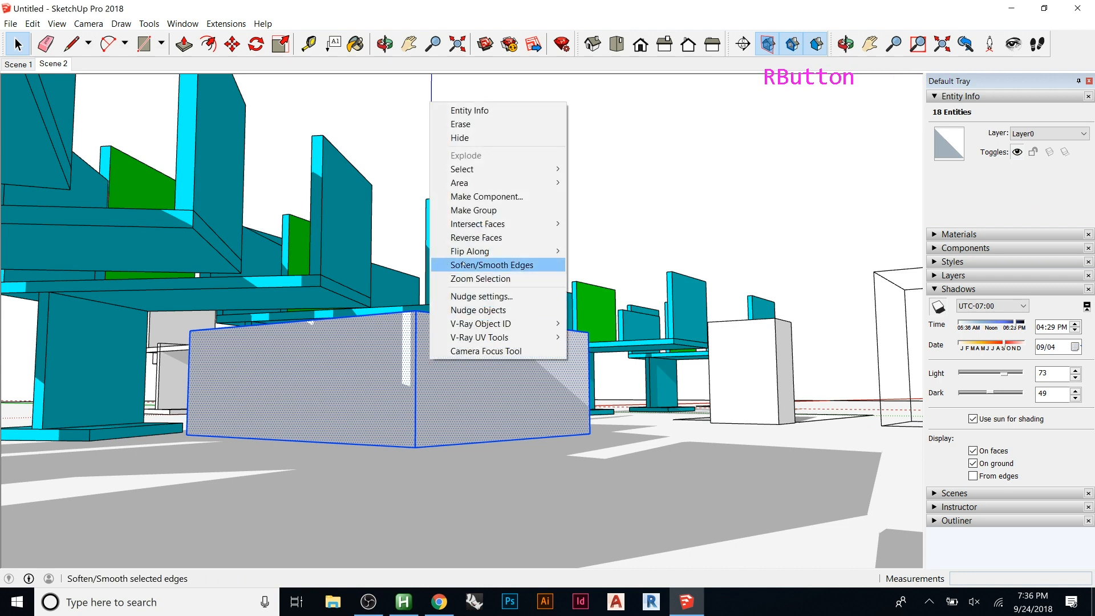
click(473, 211)
- Inside the box group, draw an opening rectangle about 26' by 10' 4" from the lower edge of the shorter front face
double_click(443, 368)
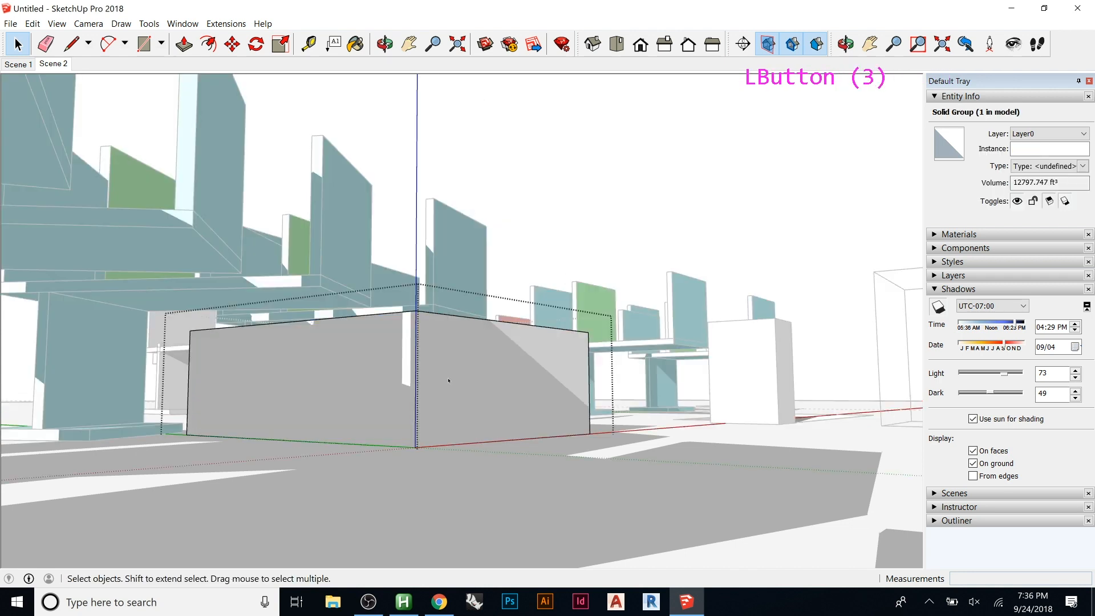
key(r)
click(432, 446)
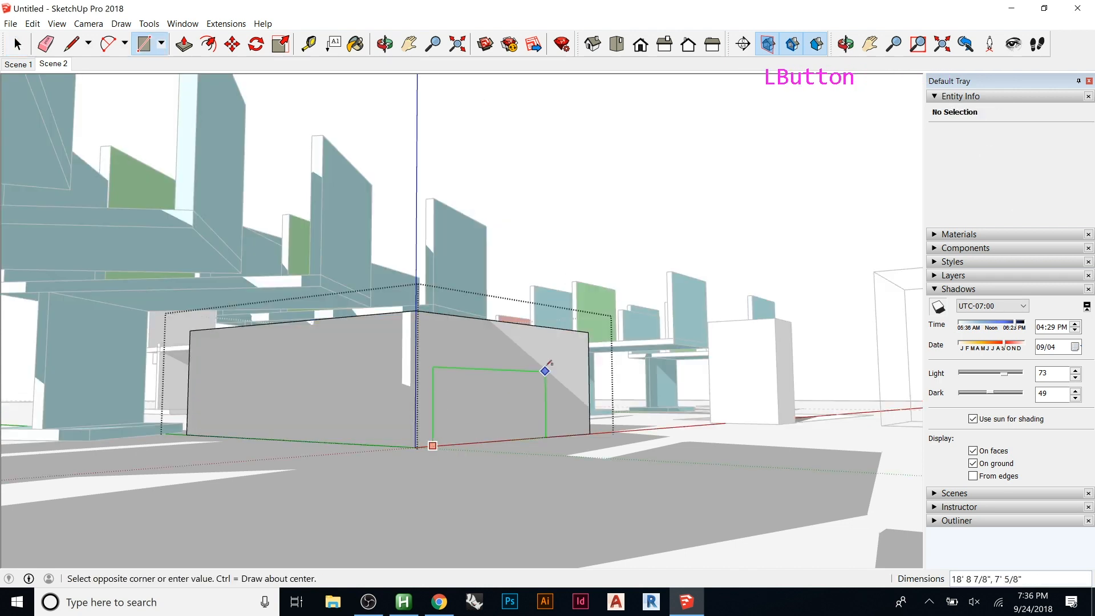
click(578, 343)
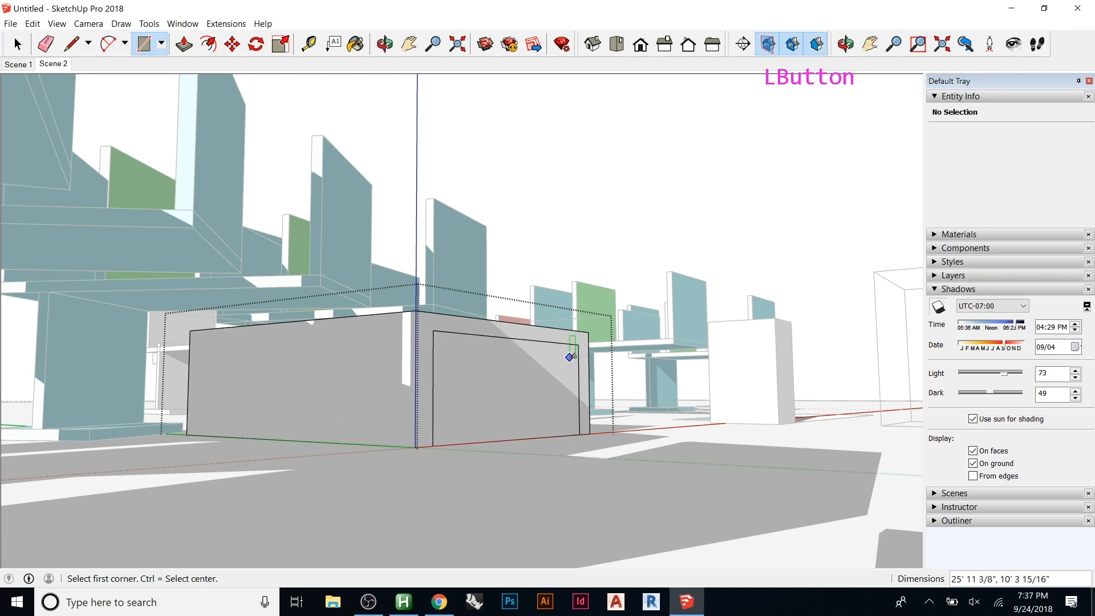
- Push the rectangle about 34' 11" through the box to cut an open passage, and leave the group
key(p)
click(560, 373)
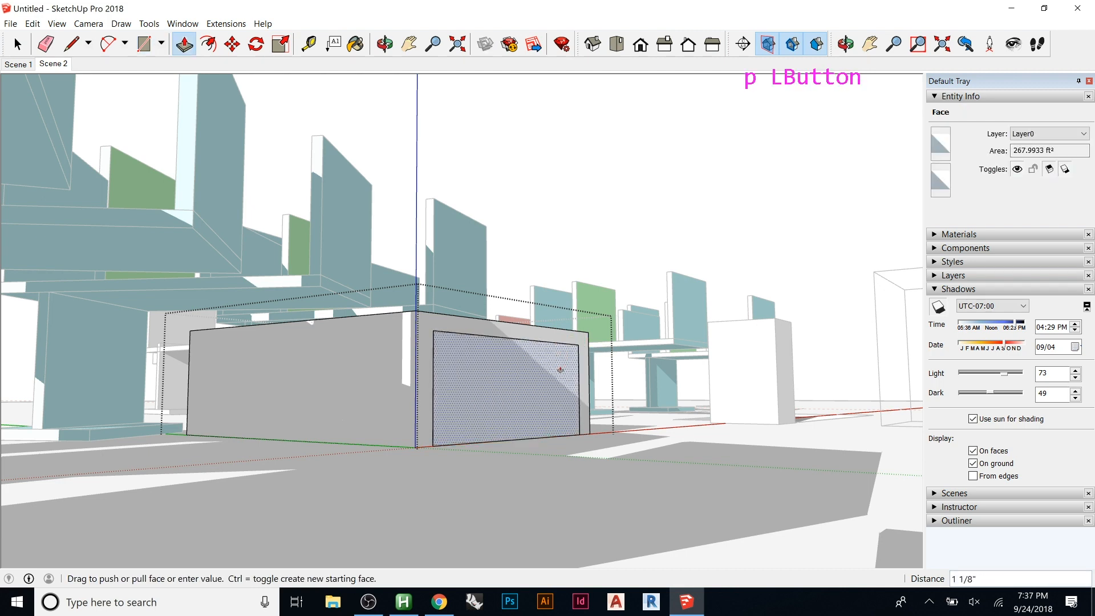
scroll(475, 379, up, 13)
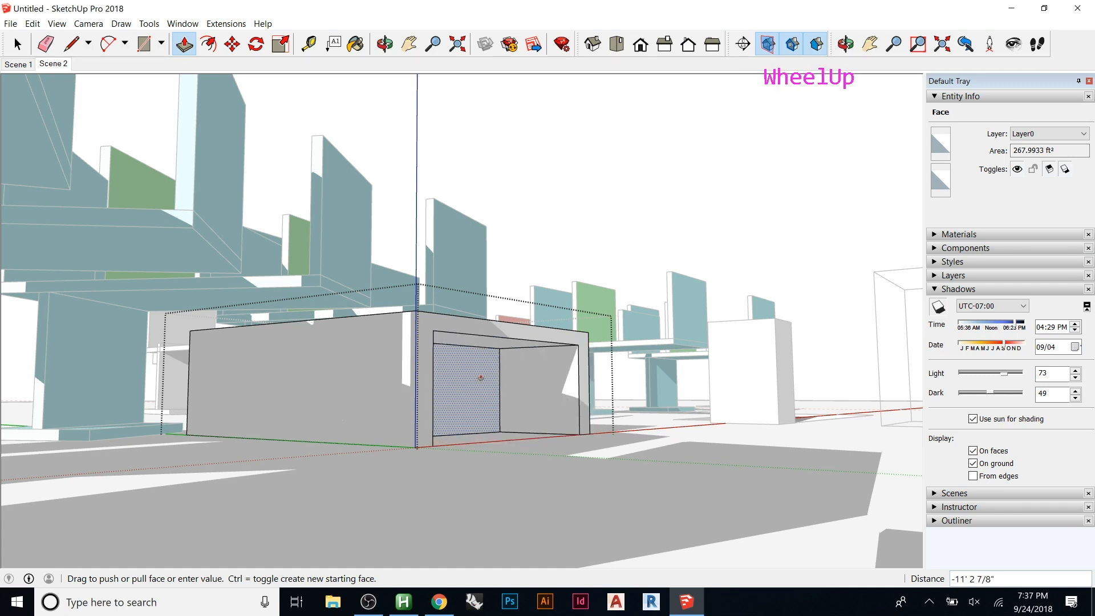
middle_drag(477, 376, 533, 301)
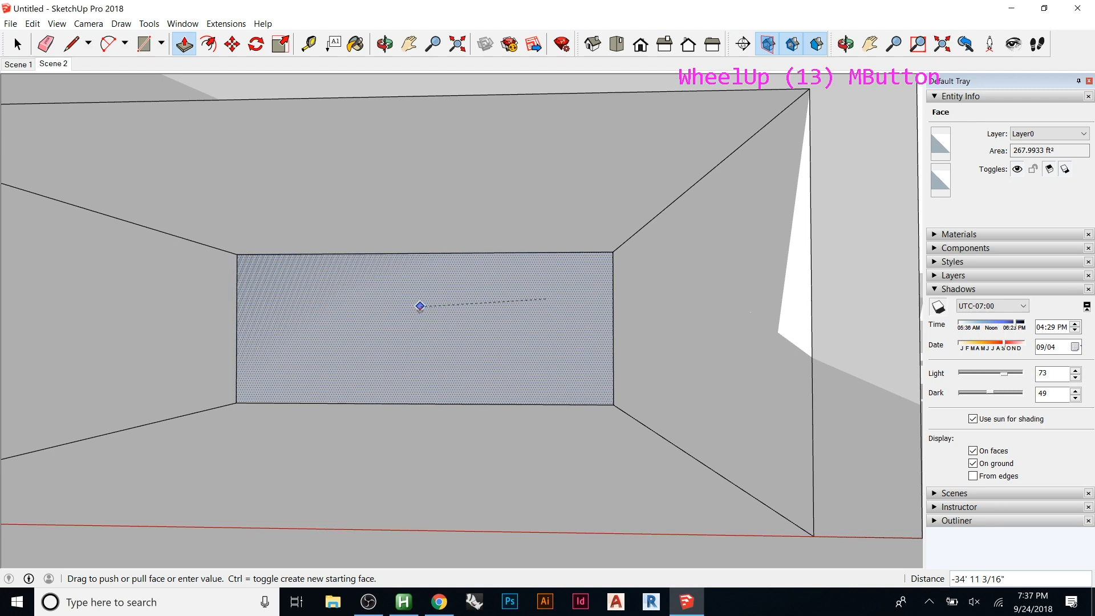
click(420, 309)
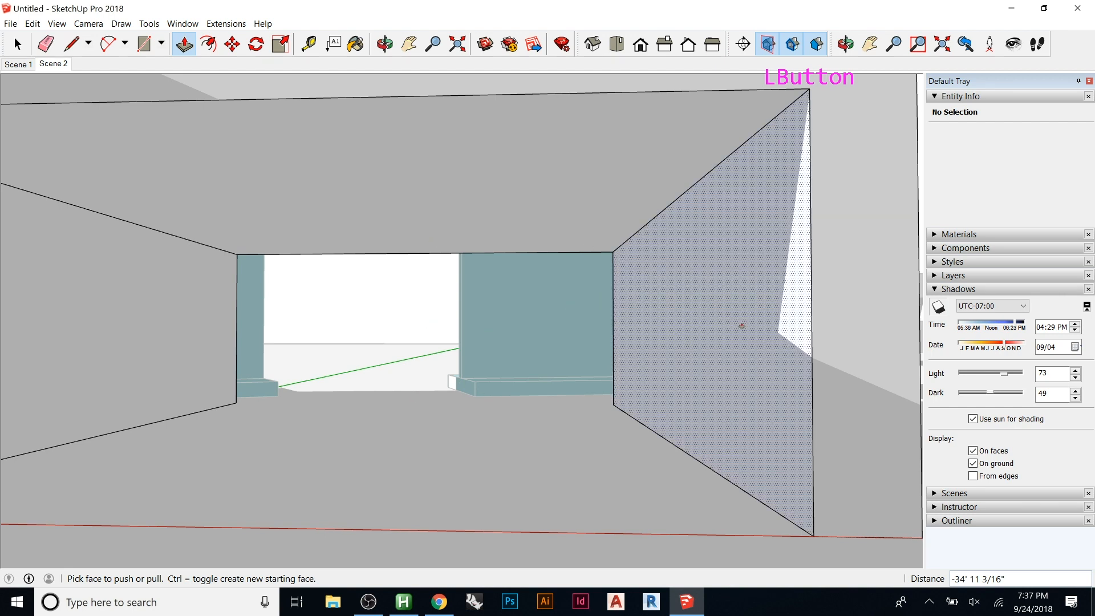
click(681, 342)
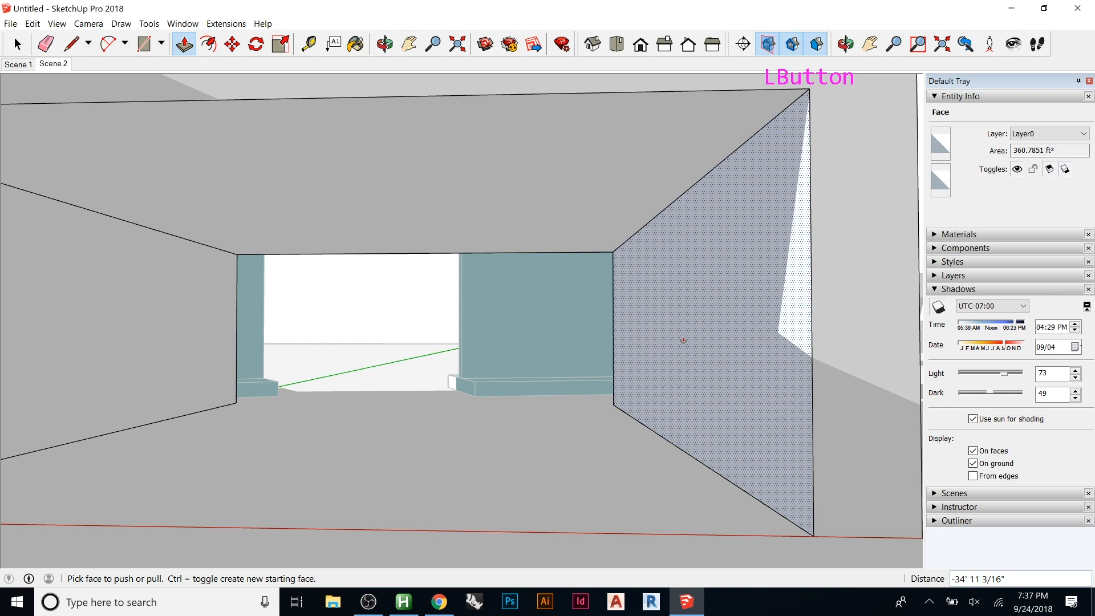
scroll(751, 325, down, 13)
middle_drag(750, 330, 727, 333)
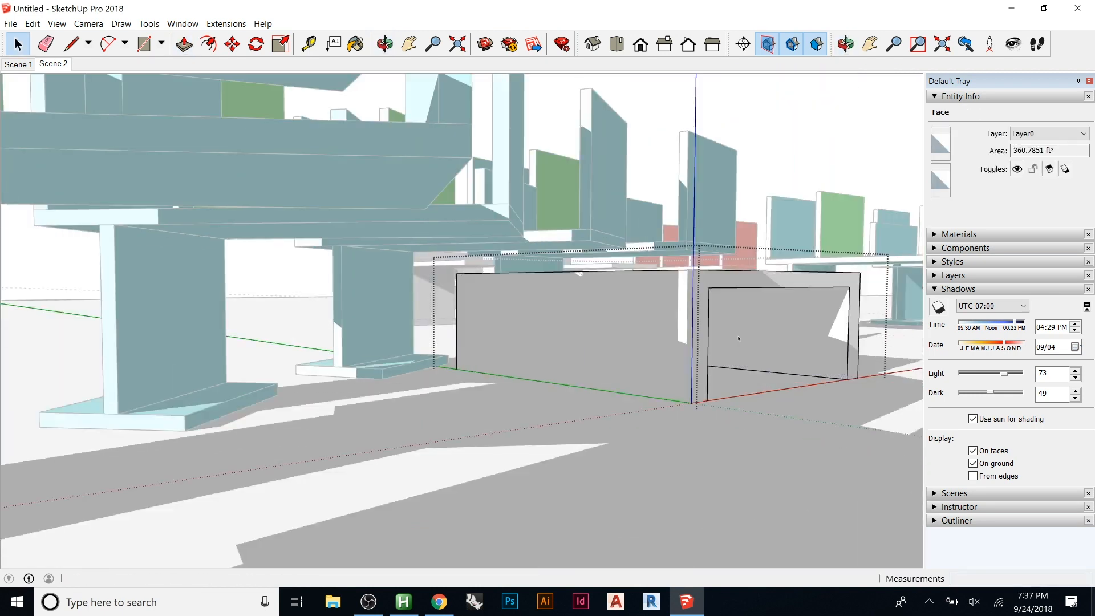
key(Escape)
key(Escape)
key(Escape)
- Draw a rectangle outside the box group that exactly covers the front opening from corner to corner
middle_drag(691, 353, 413, 323)
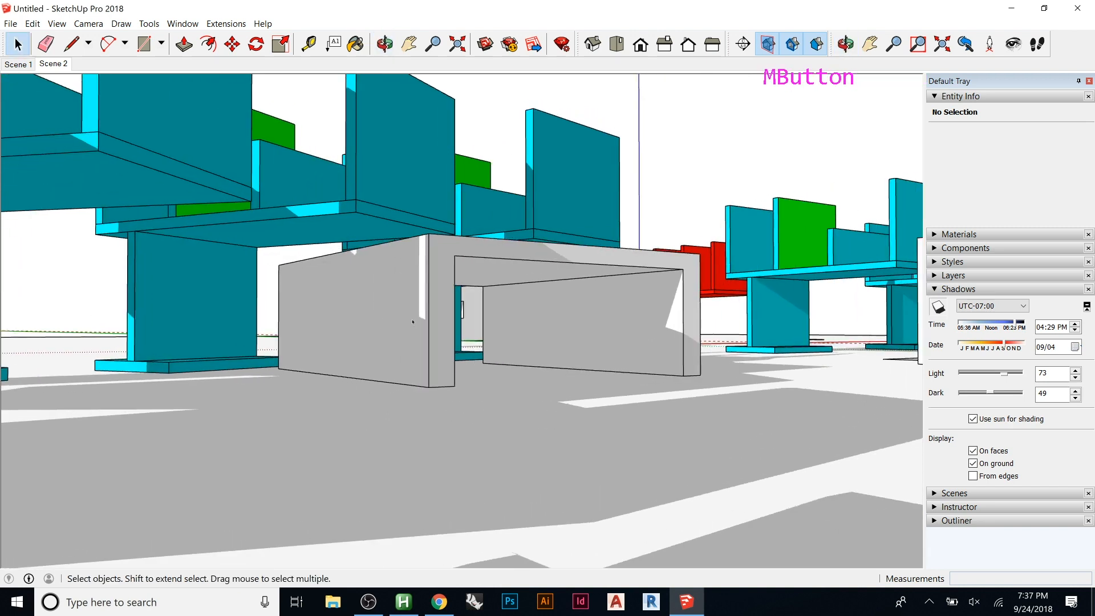
scroll(412, 322, up, 5)
middle_drag(462, 347, 444, 374)
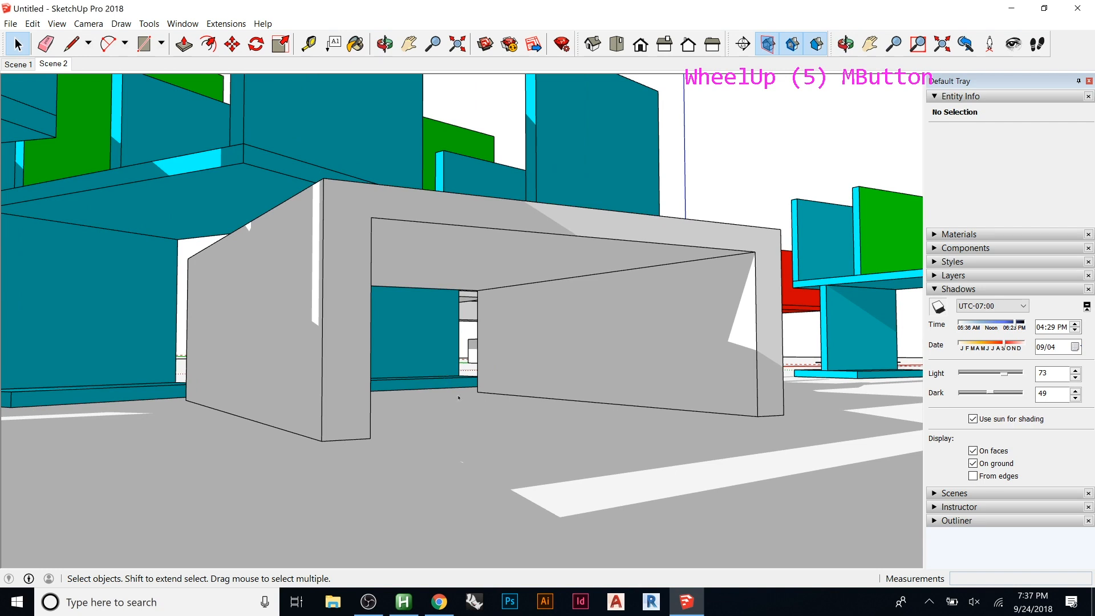
key(r)
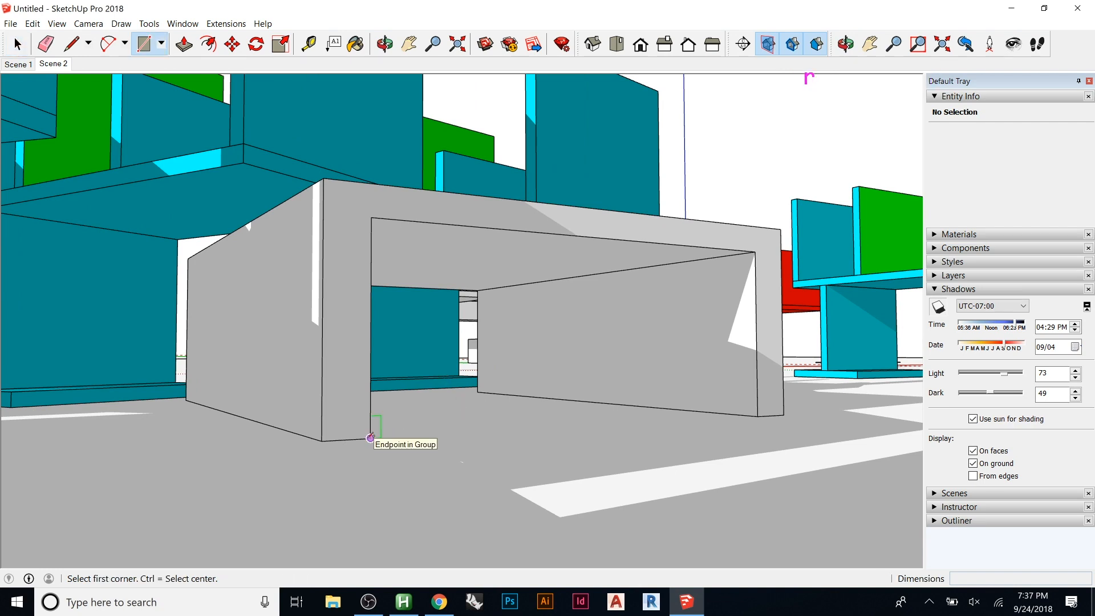
click(371, 438)
click(756, 249)
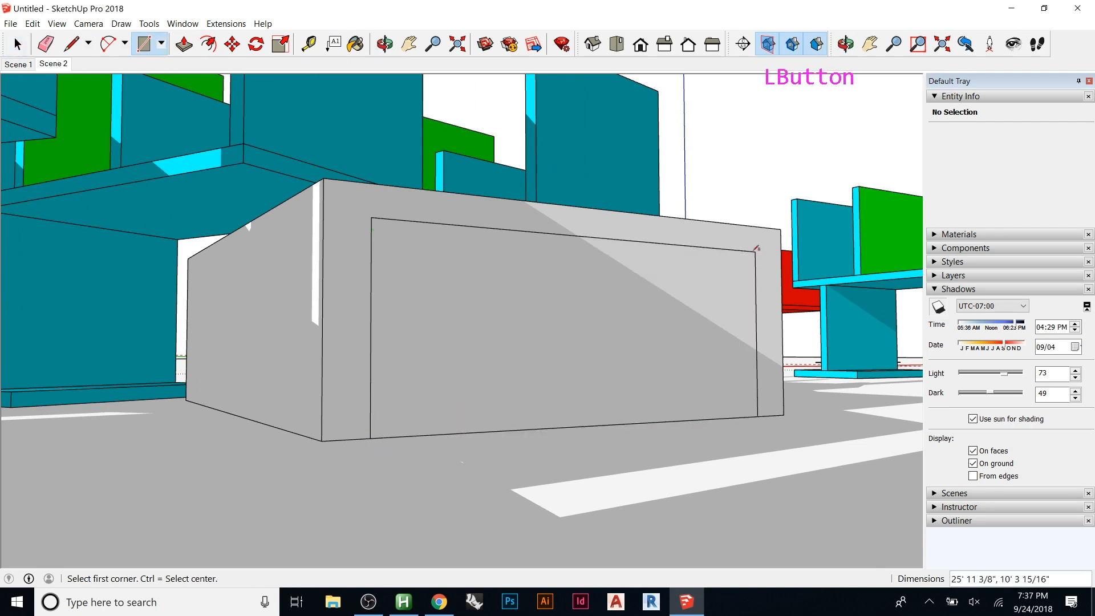
- Make a group from the face and edges of the rectangle covering the opening
key(space)
double_click(539, 319)
right_click(539, 320)
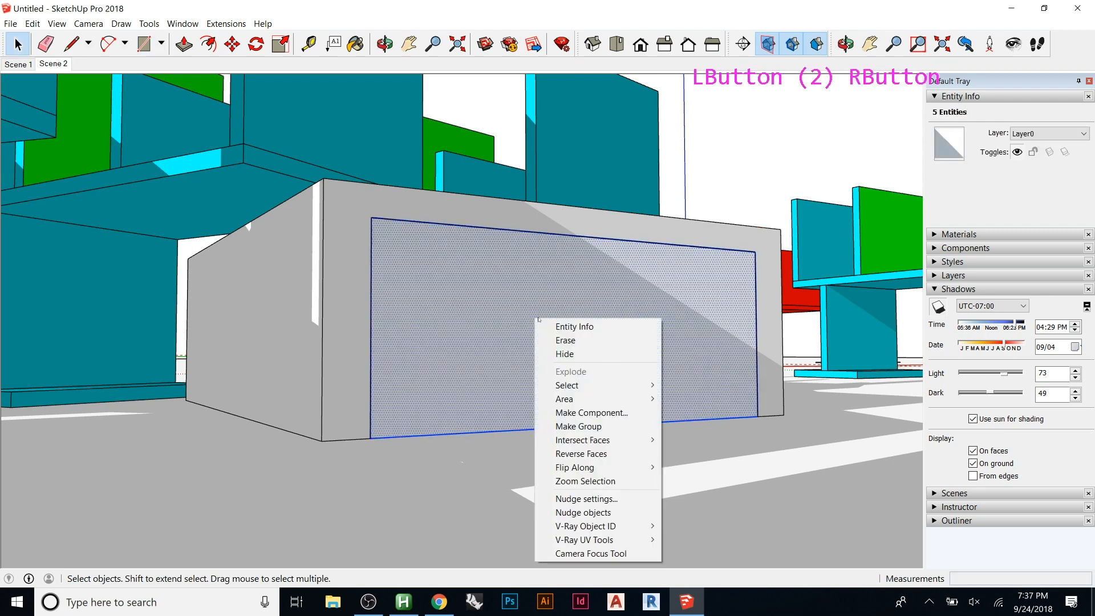
click(578, 426)
- Move the panel group about 2' inward from the front of the opening
key(m)
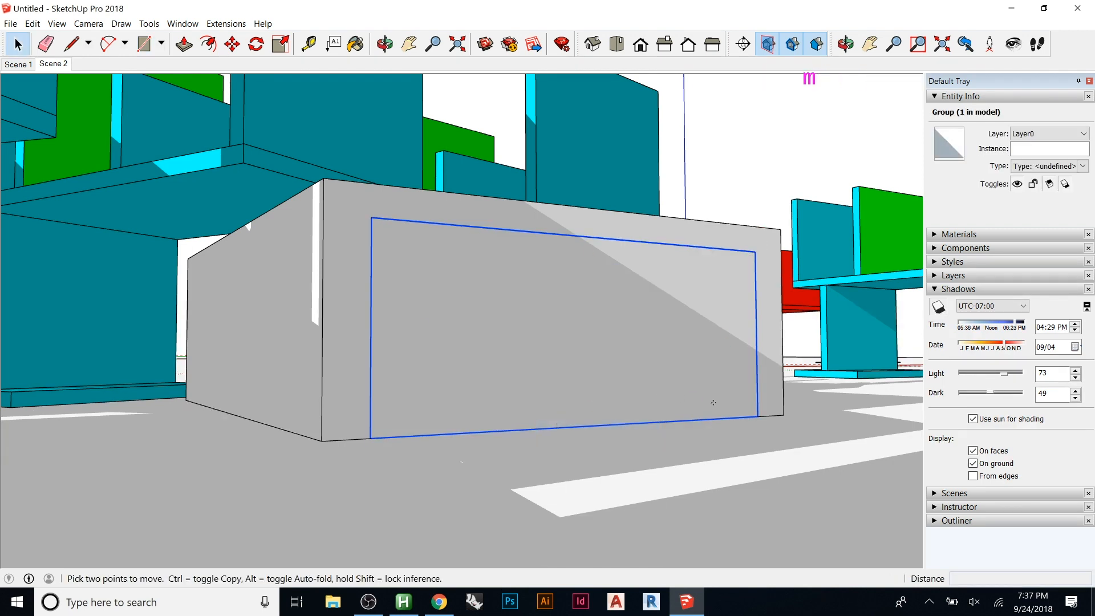
click(757, 416)
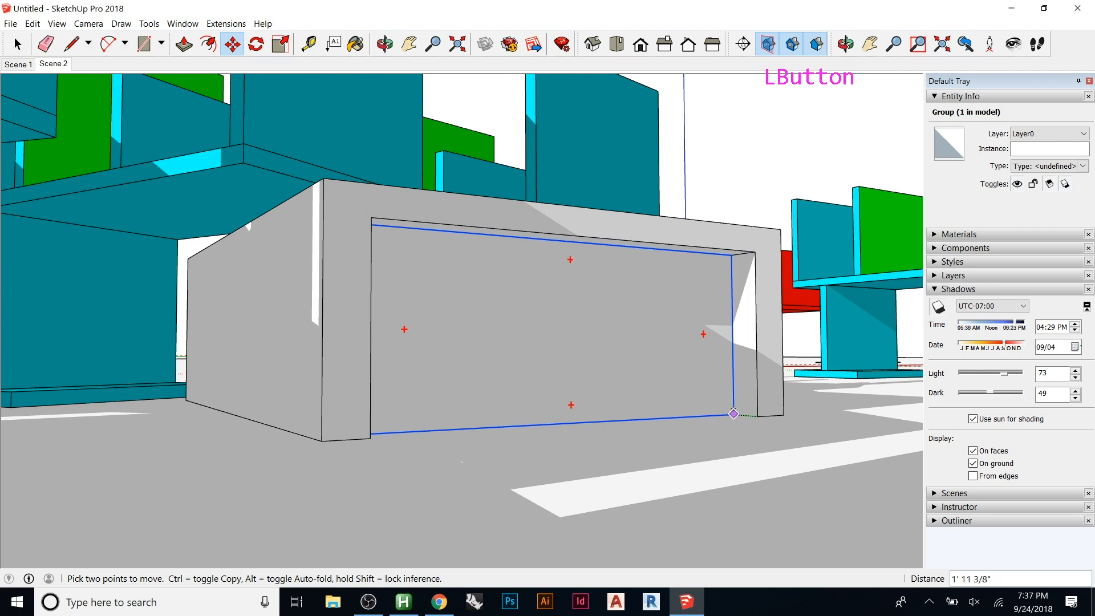
click(729, 415)
key(space)
key(Escape)
key(Escape)
key(Escape)
key(Escape)
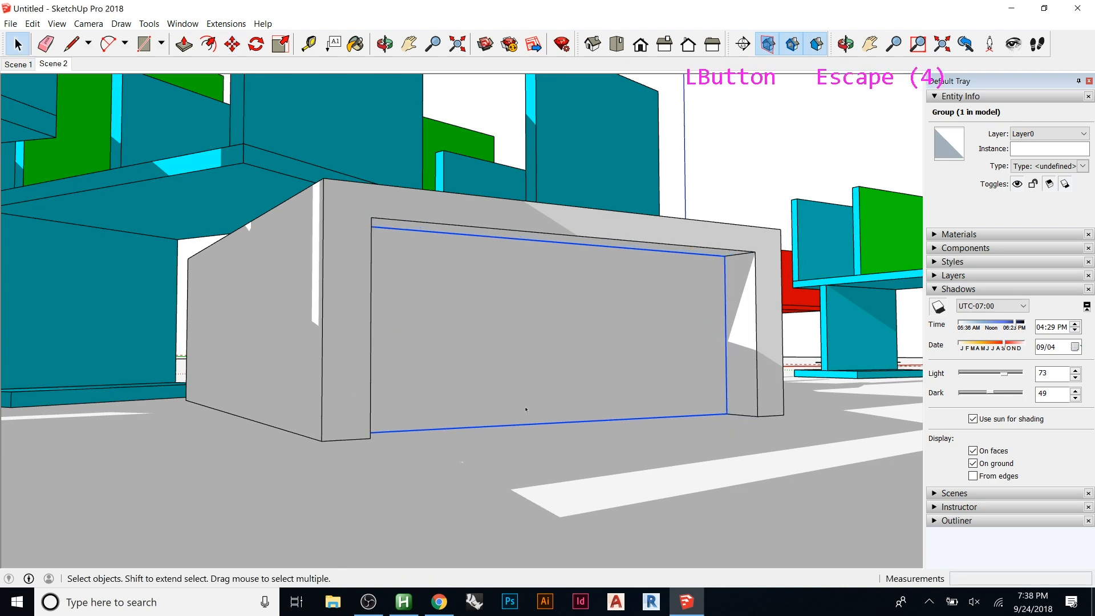
- Select the recessed panel and the surrounding box in turn to check that they are separate groups, and clear the selection
click(410, 326)
click(352, 325)
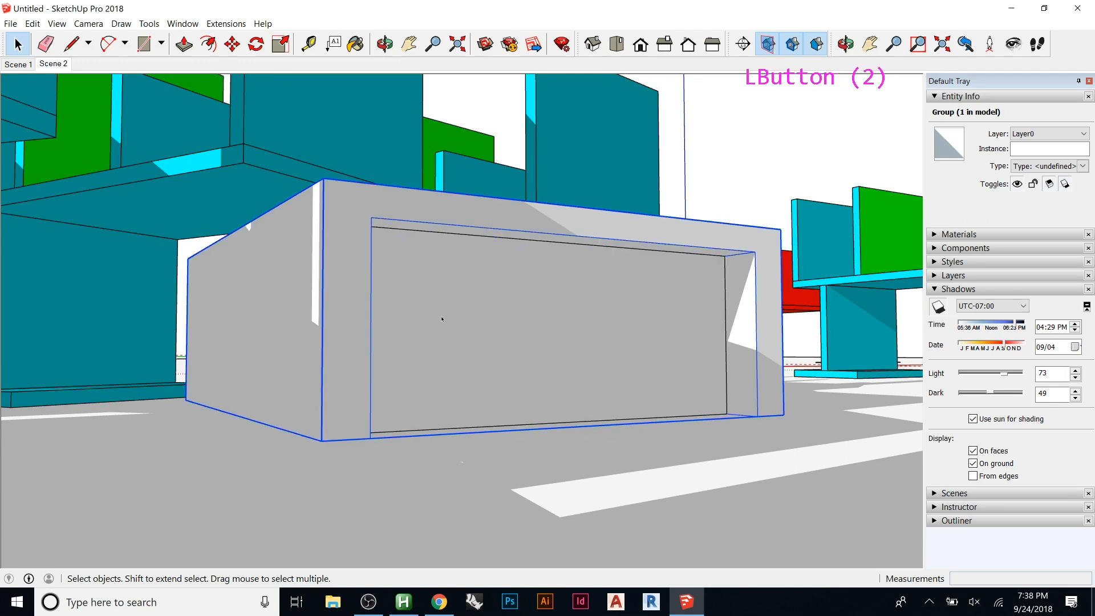
click(727, 176)
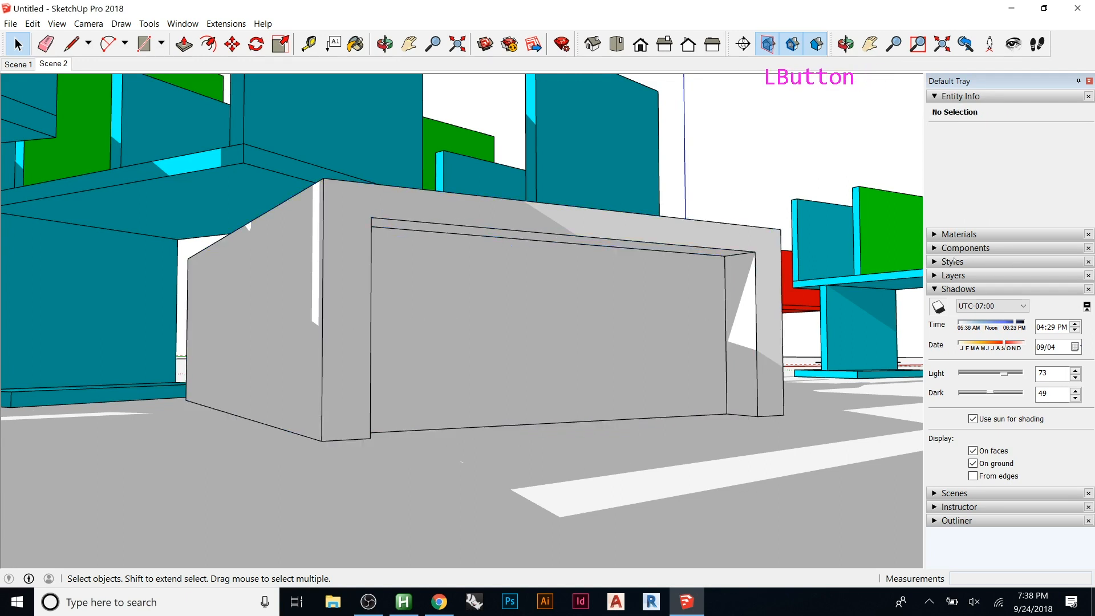
- Add a new layer named "A-Option 01"
click(946, 289)
click(946, 275)
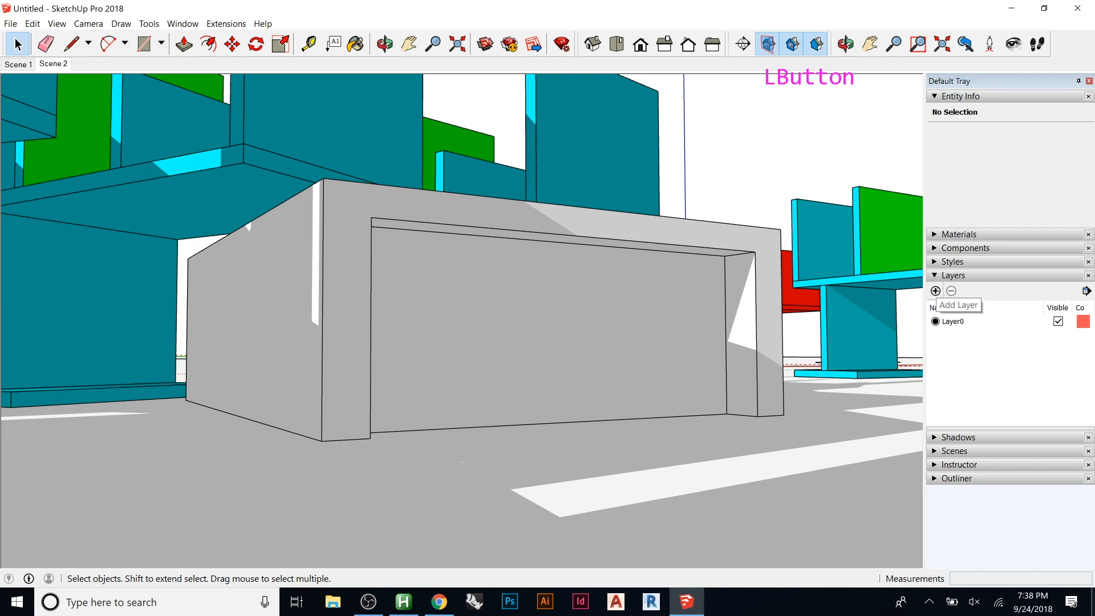
click(935, 291)
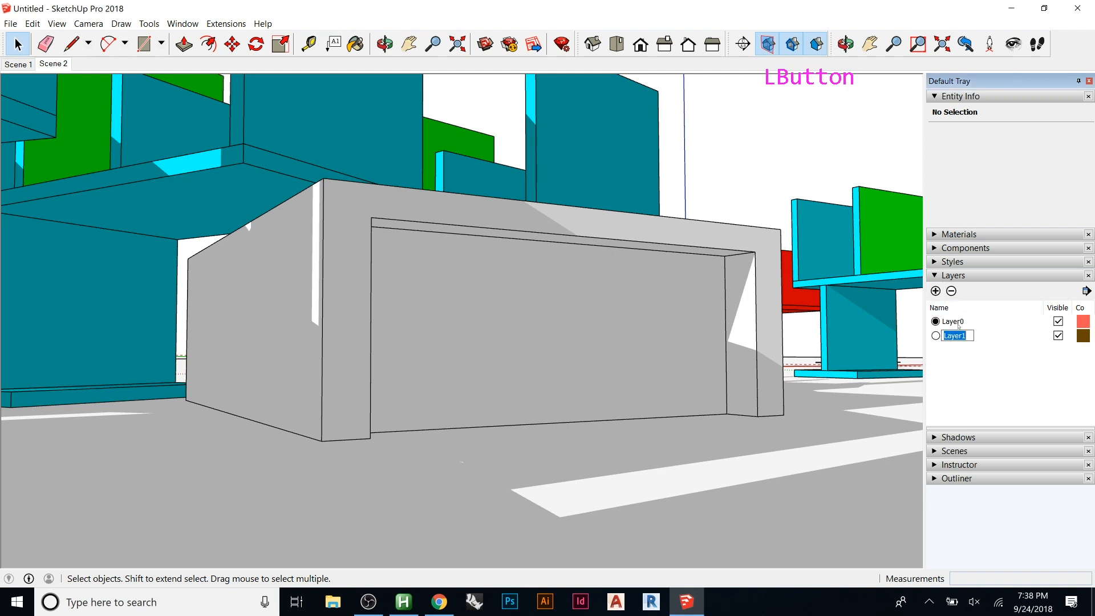
text(a-)
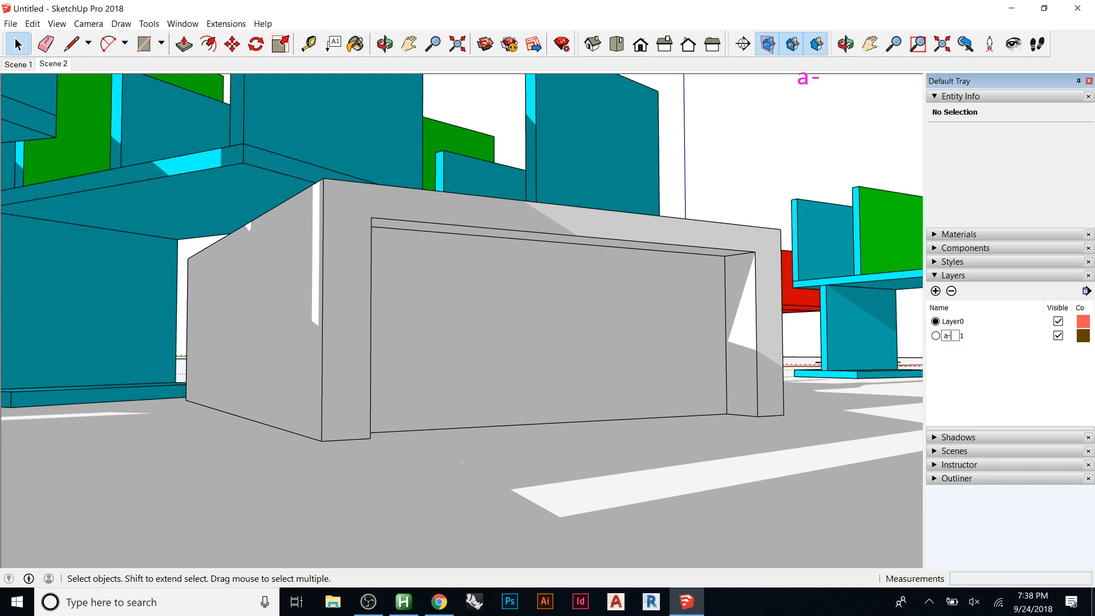
text(o)
key(BackSpace)
key(BackSpace)
key(BackSpace)
key(Caps_Lock)
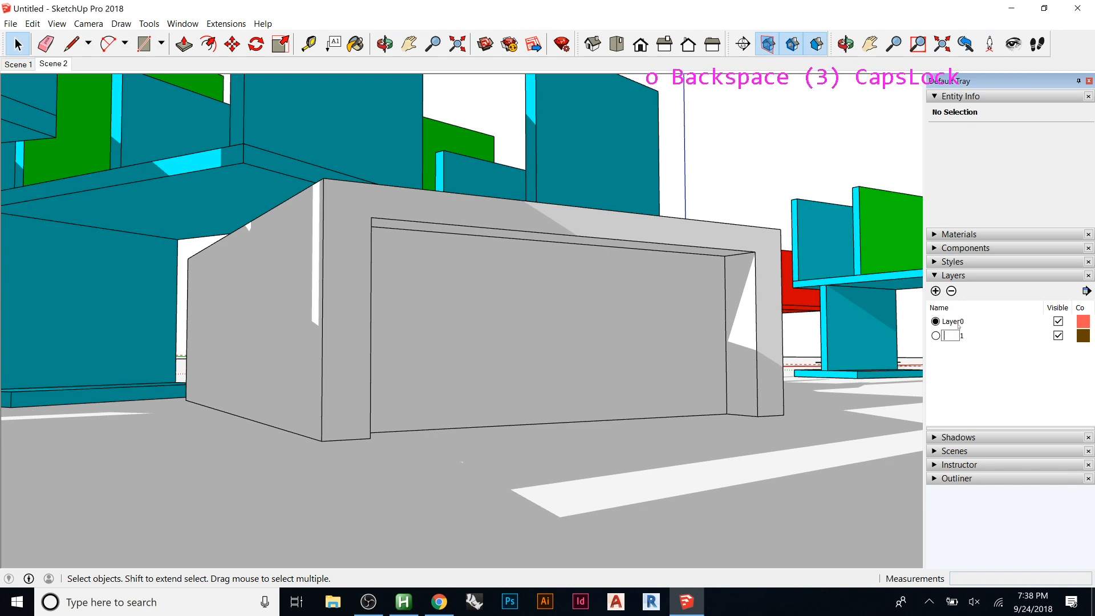
text(A-oPTION)
key(BackSpace)
key(BackSpace)
key(BackSpace)
key(BackSpace)
key(BackSpace)
key(BackSpace)
key(Caps_Lock)
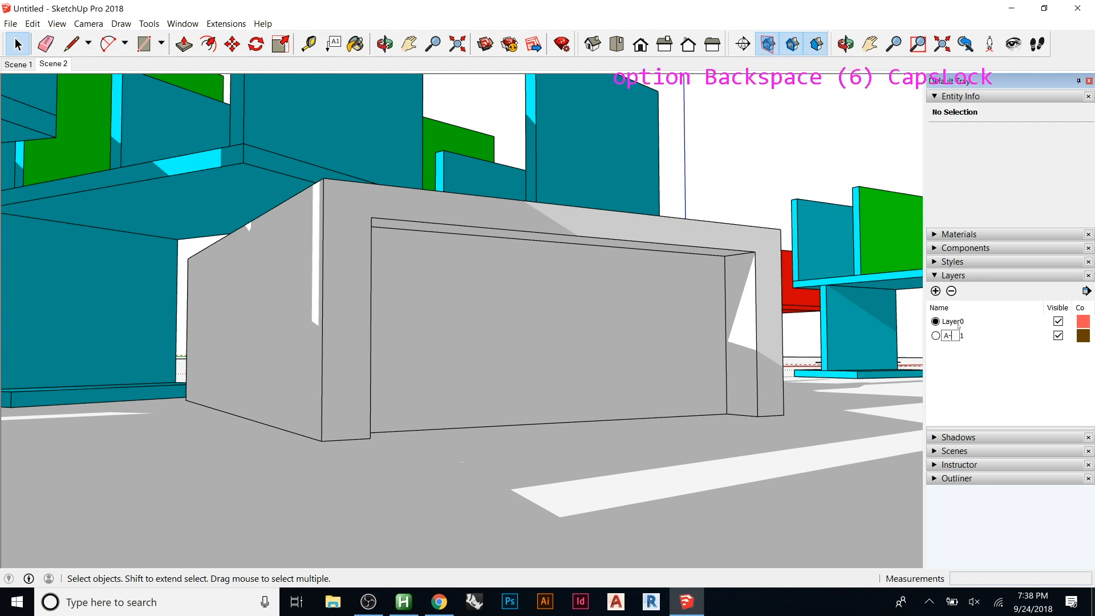
text(Opti)
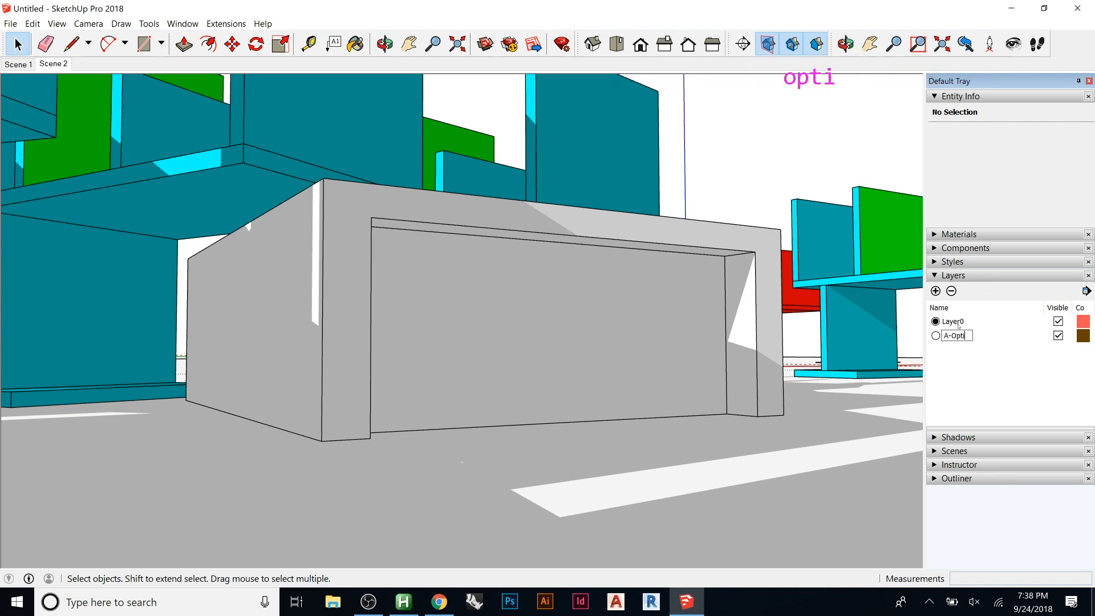
text(on 01)
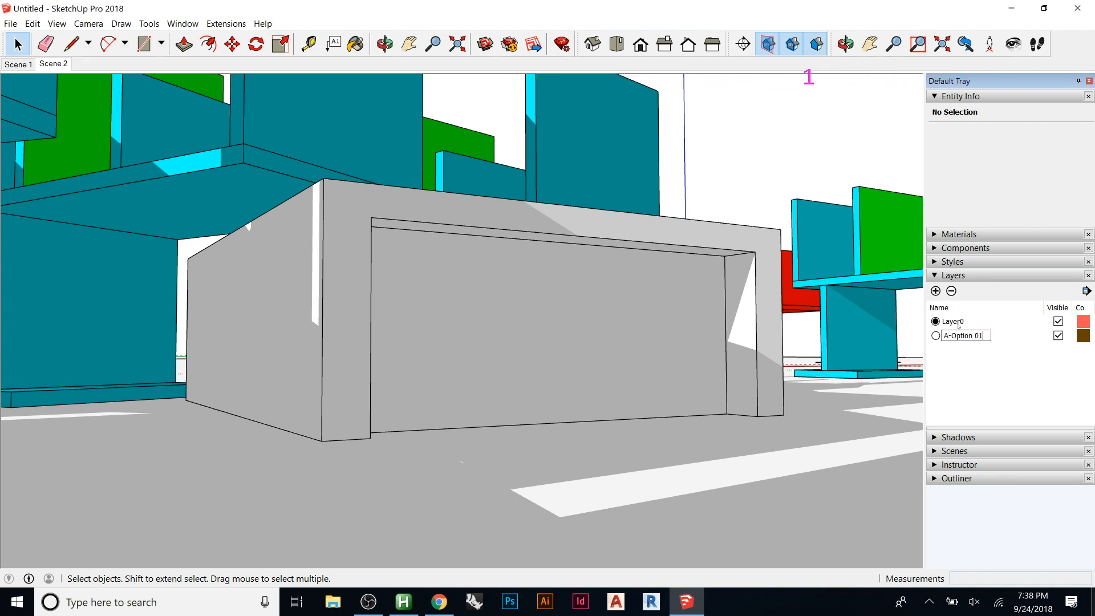
click(988, 391)
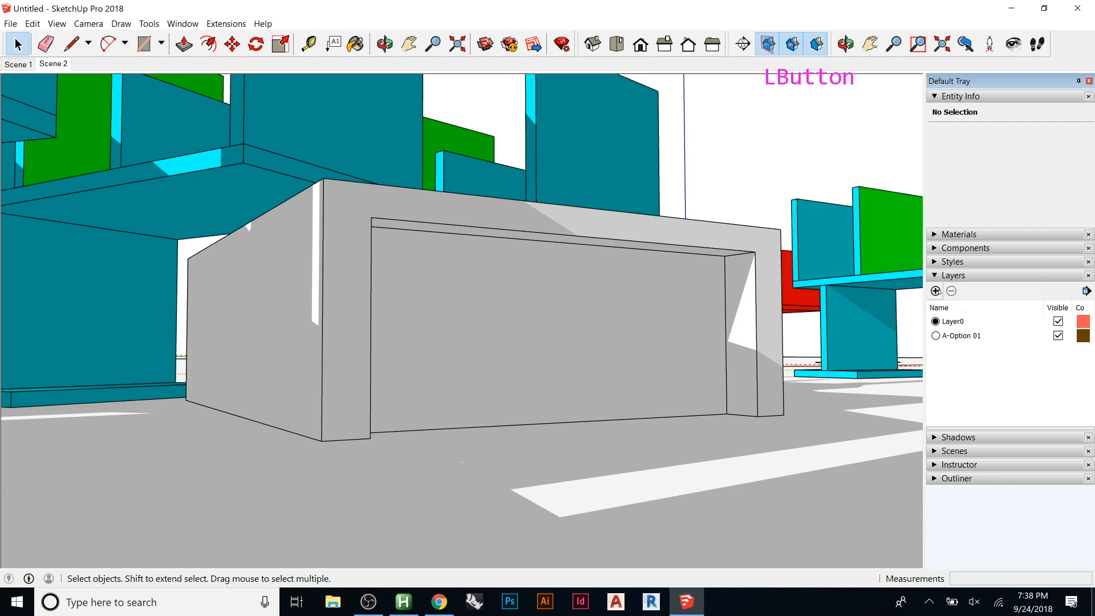
- Add a second layer named "A-Option 02", reusing the name of the first option layer
click(970, 335)
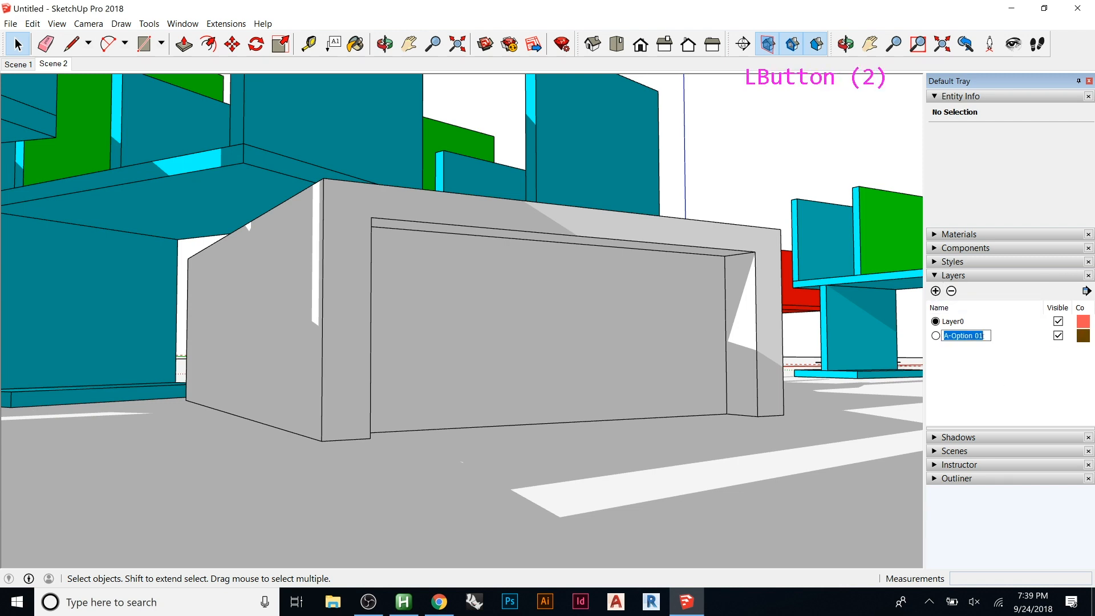
key(ctrl+c)
click(935, 291)
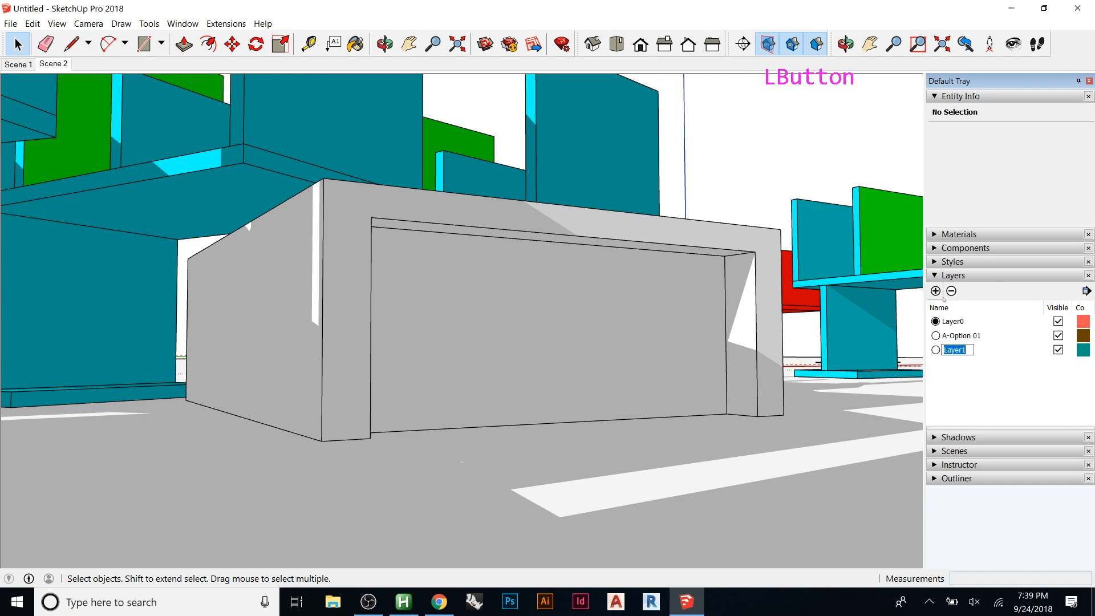
key(ctrl+v)
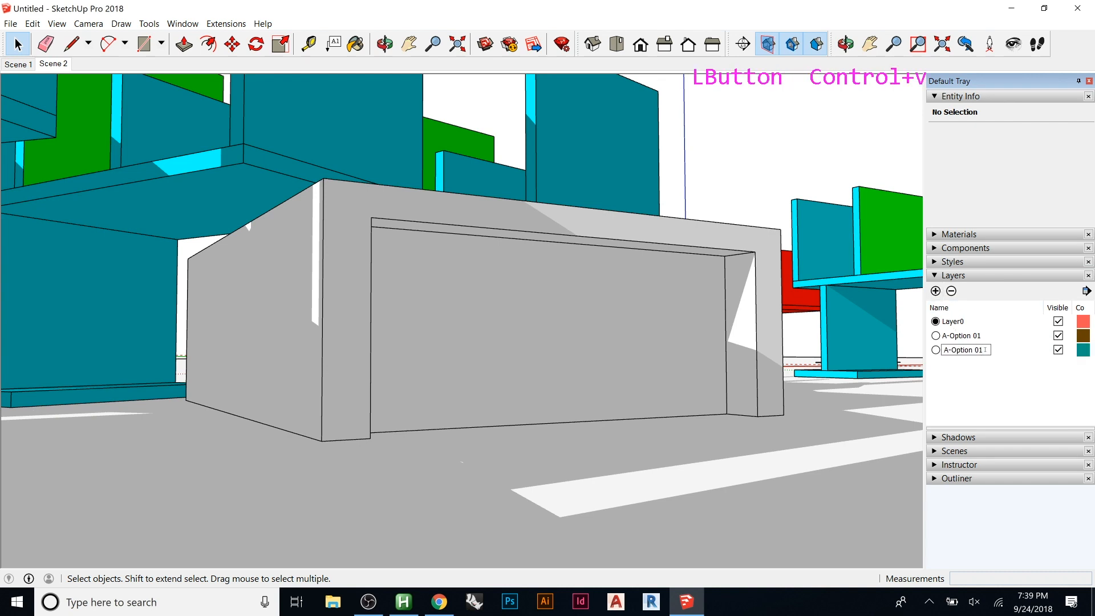
key(BackSpace)
text(2)
click(964, 308)
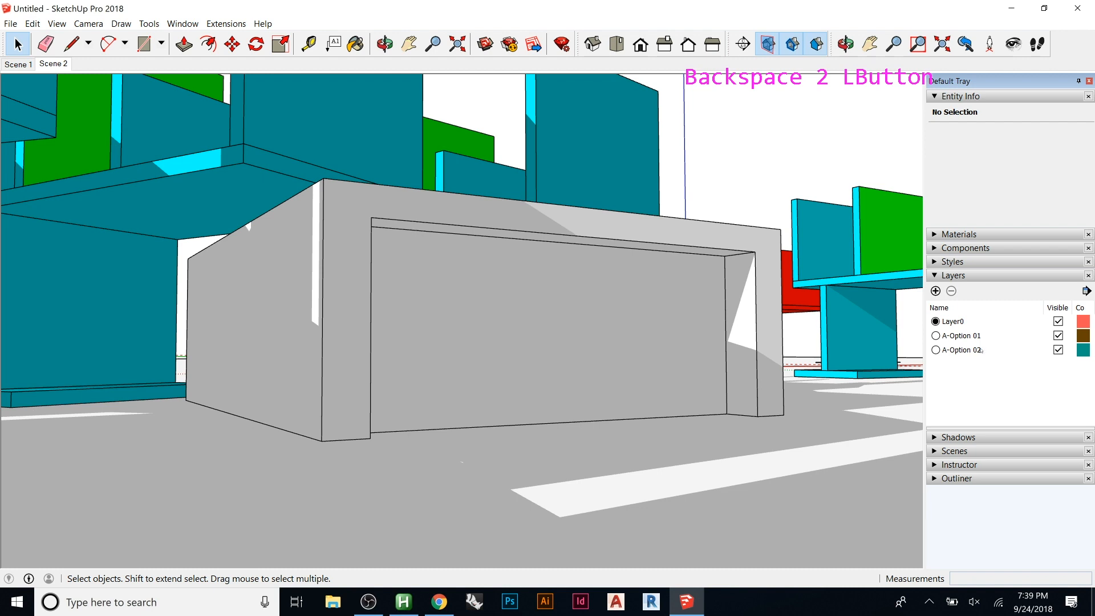
- Add a new scene after Scene 2 from the current view of the box
right_click(51, 64)
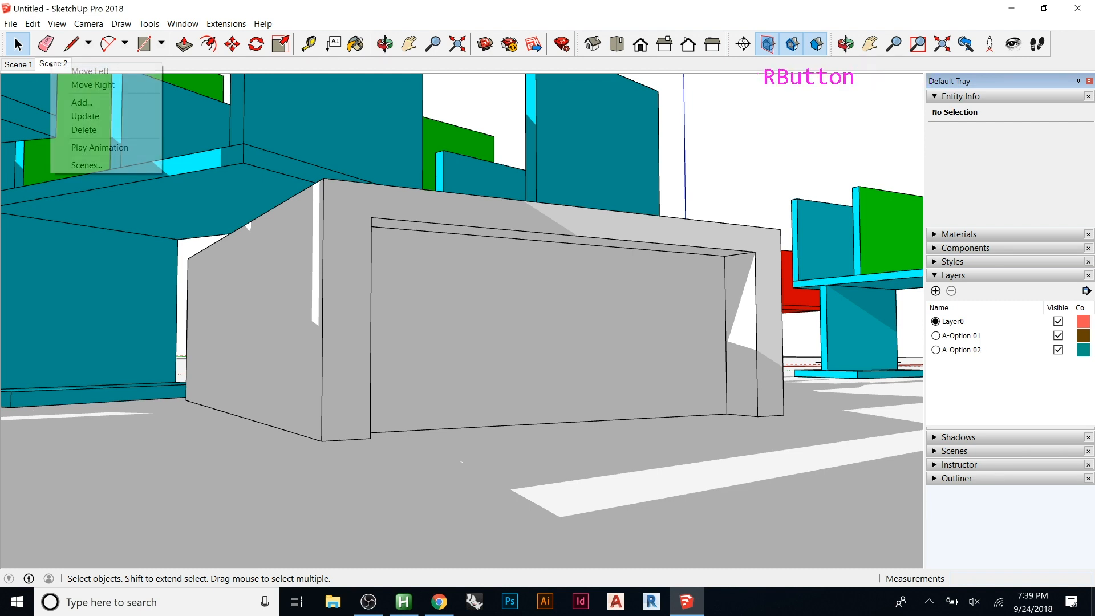
click(84, 103)
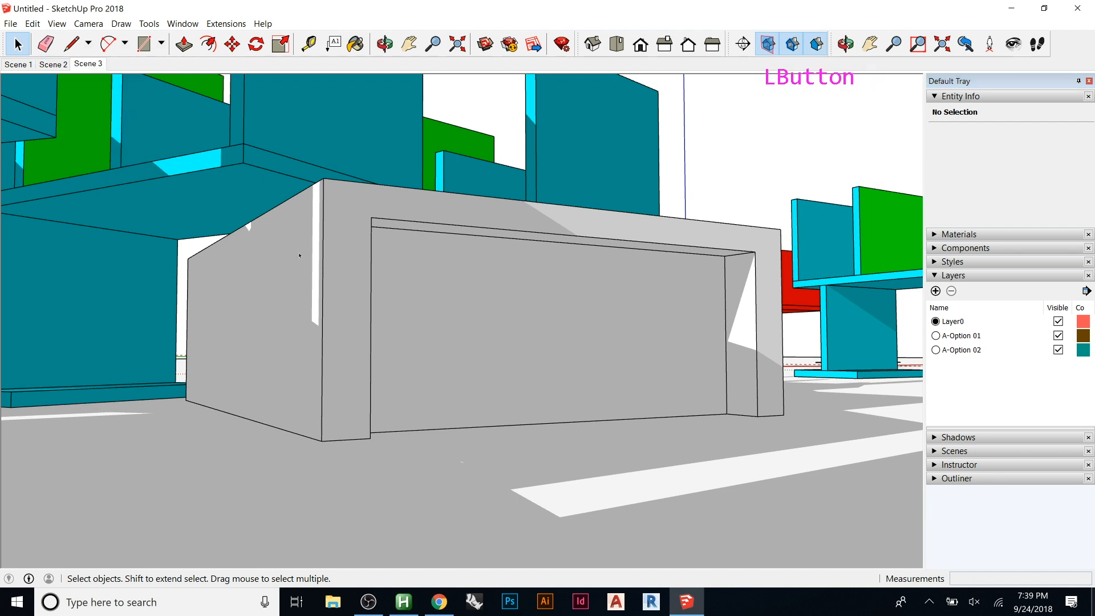
- Assign the recessed panel group to the layer A-Option 01
click(614, 303)
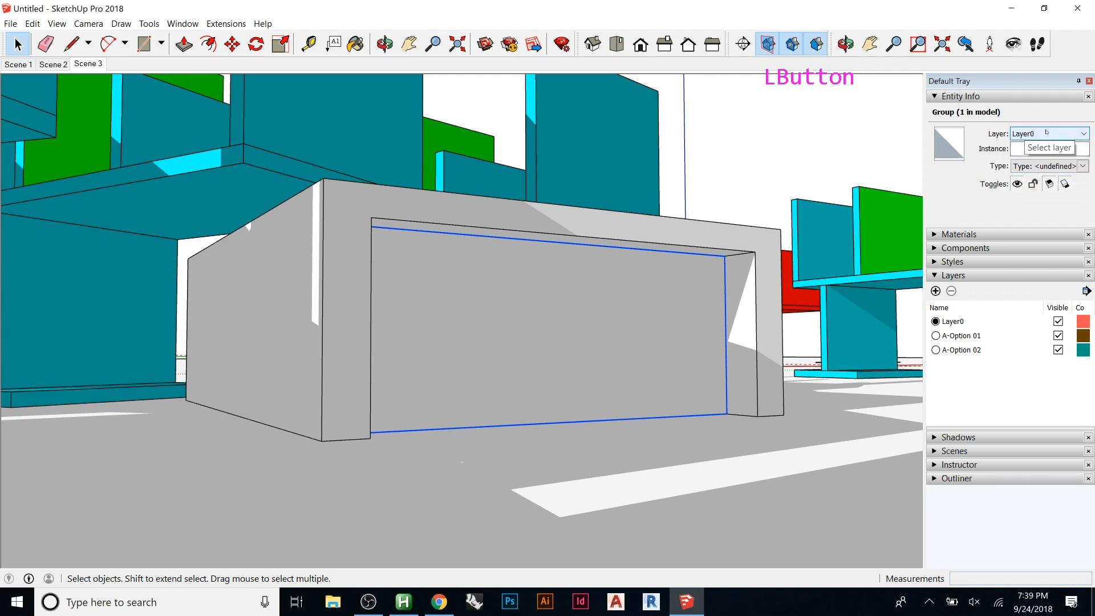
click(1084, 135)
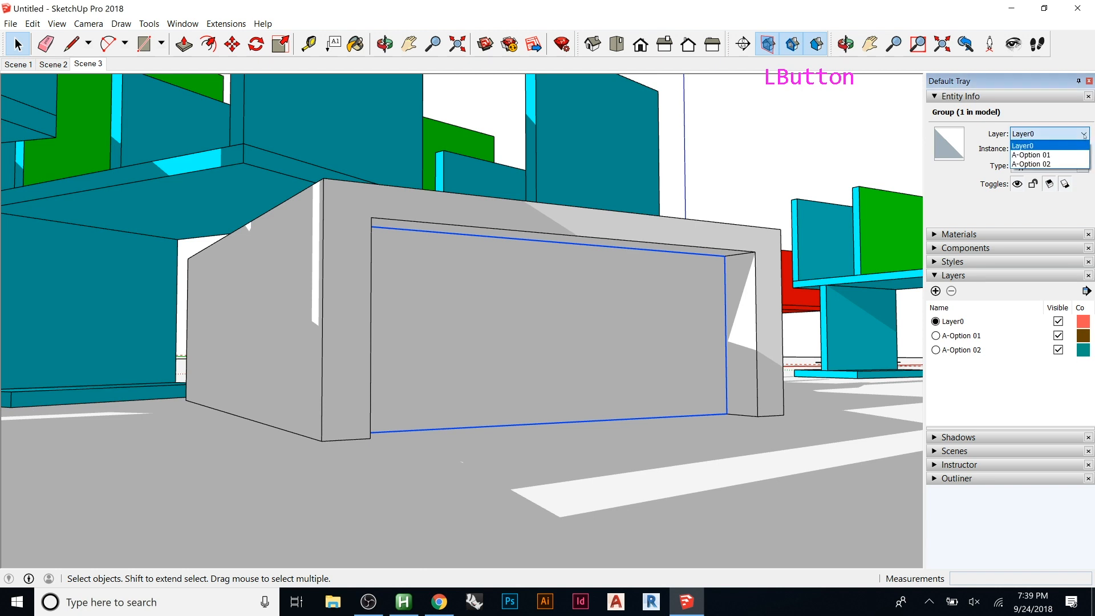
click(1061, 155)
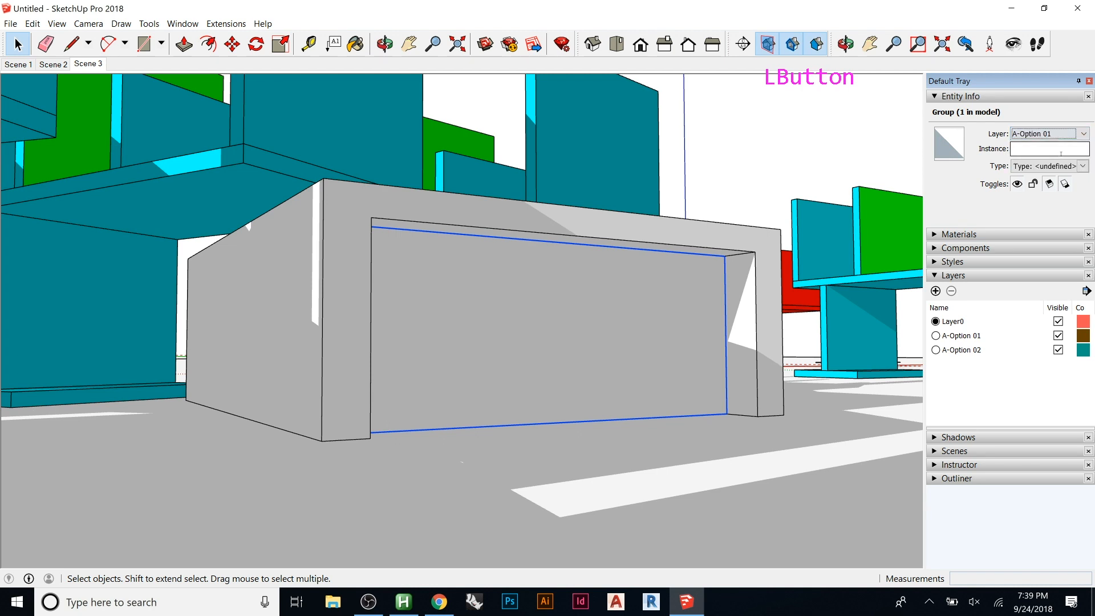
- Select the surrounding box and the recessed panel in turn to check which layer each group is on
click(349, 328)
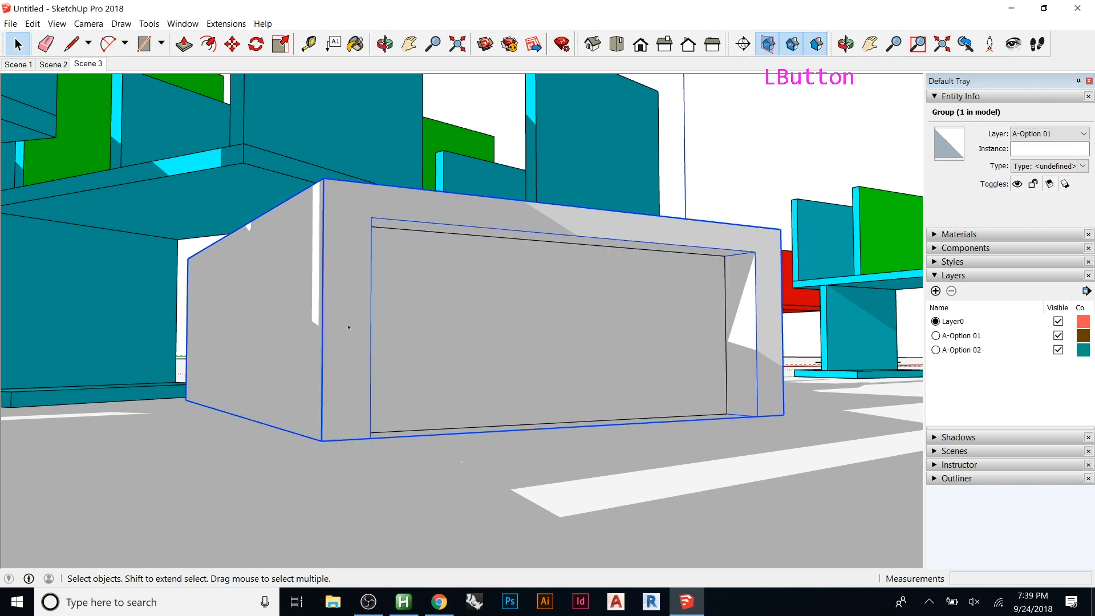
click(739, 186)
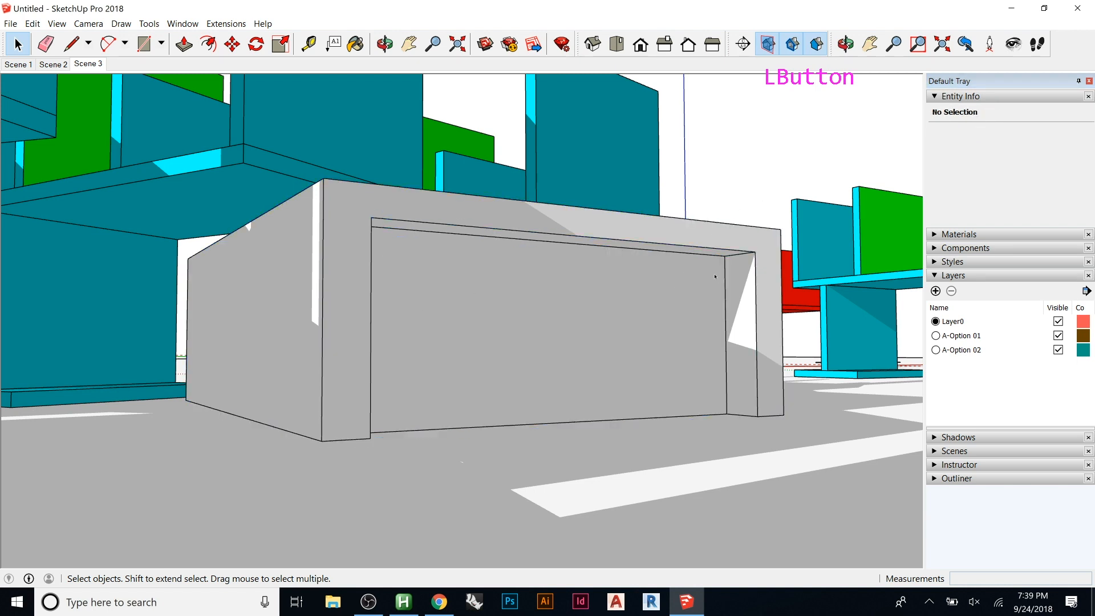
click(722, 406)
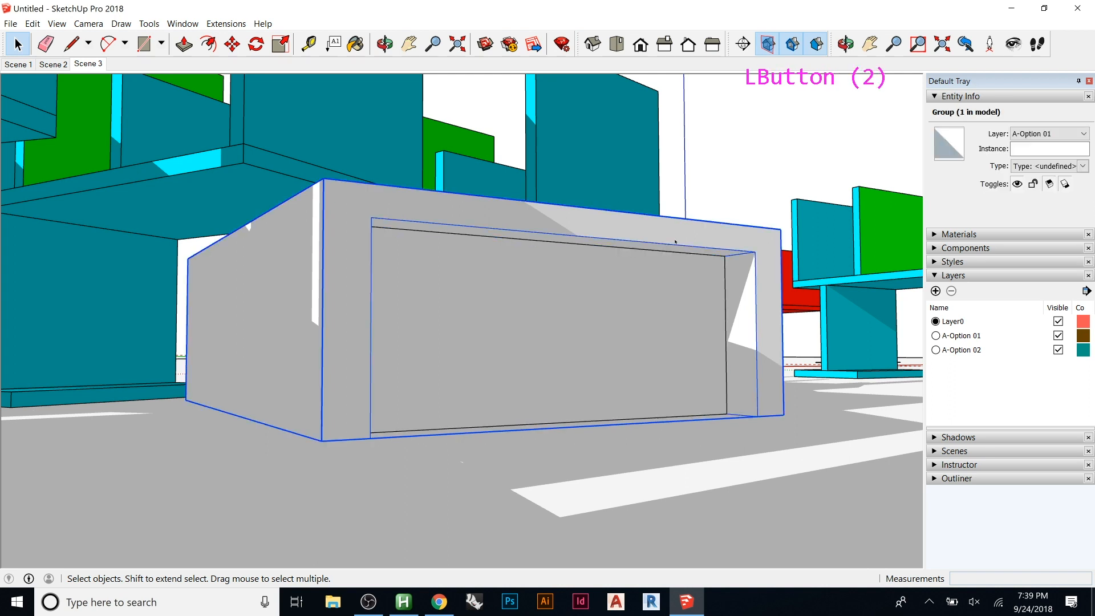
click(88, 60)
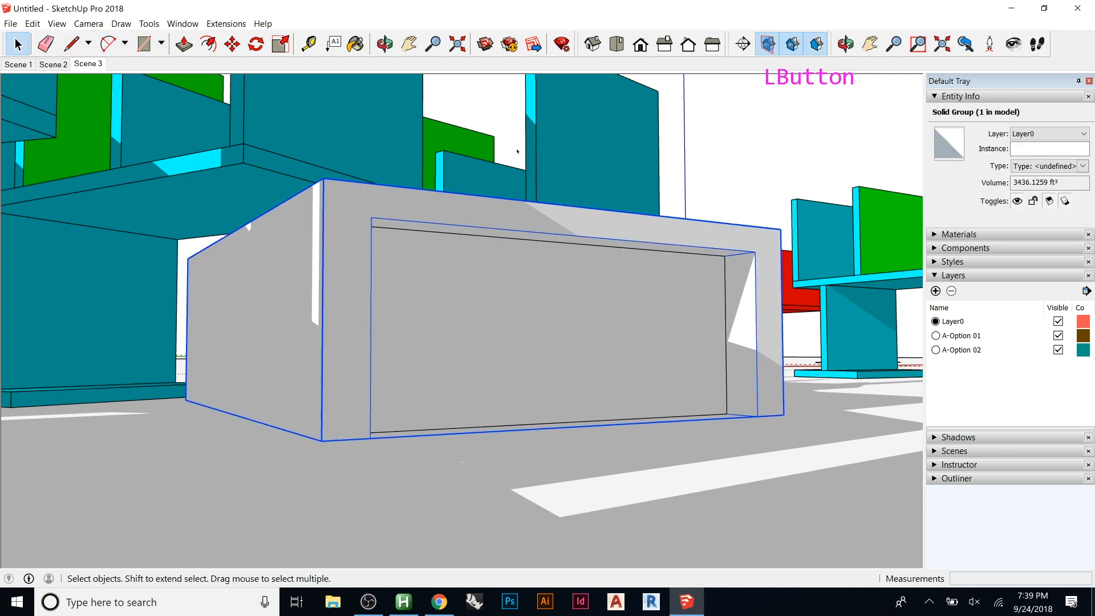
click(735, 197)
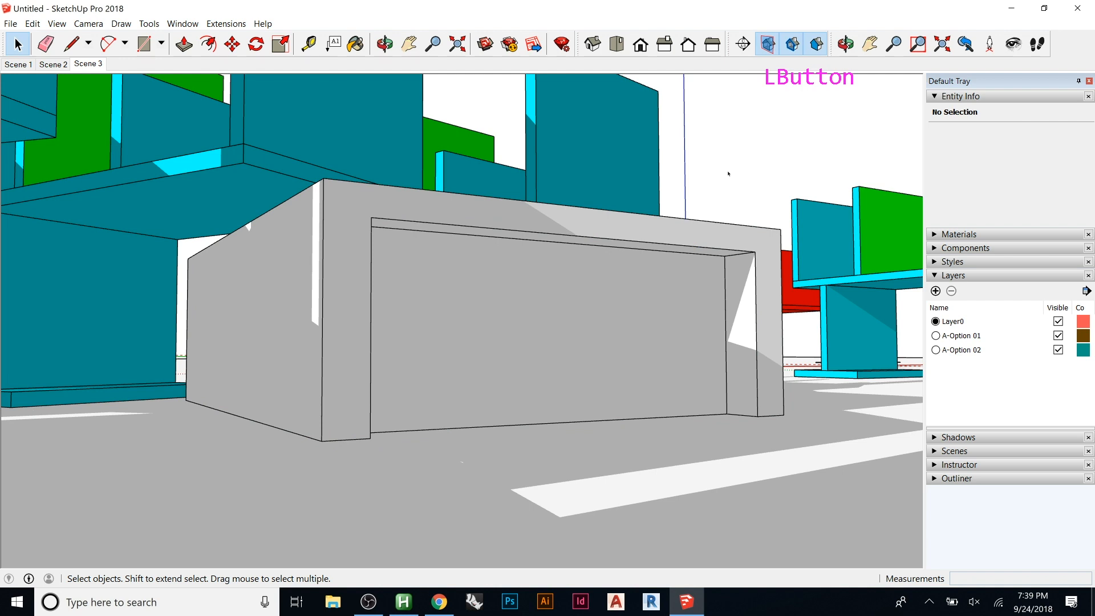
click(581, 310)
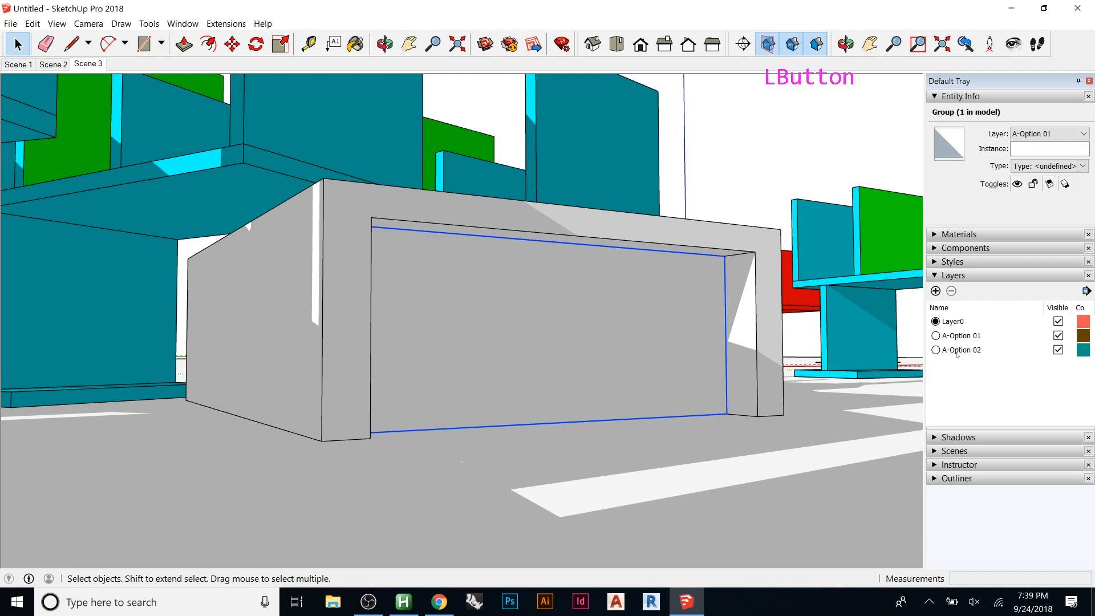
- Clear the selection and add another scene after Scene 3 with the same view of the box
right_click(95, 66)
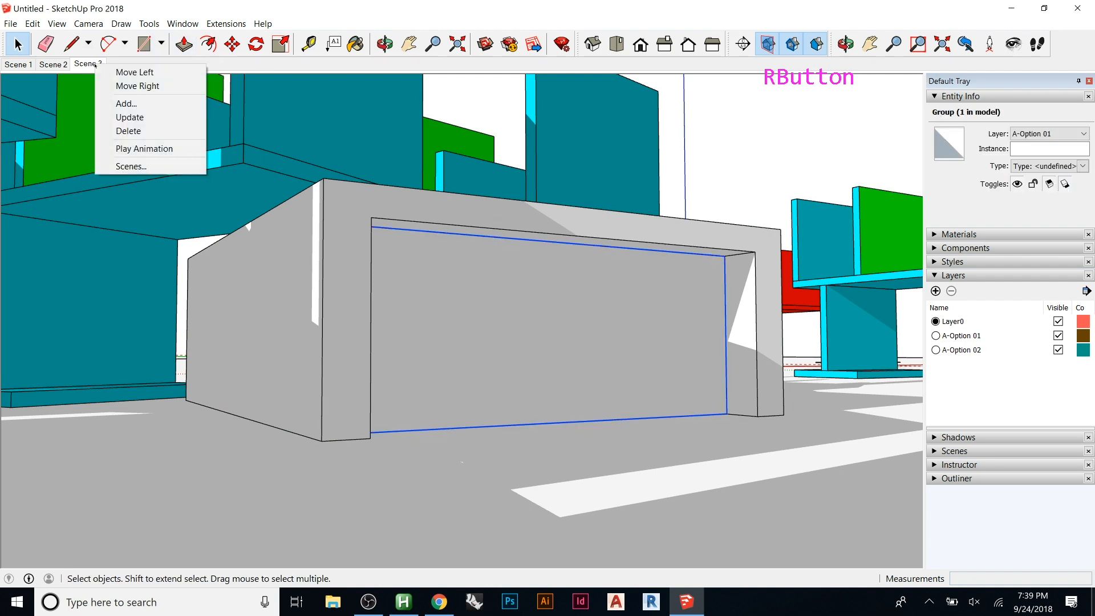
click(709, 160)
click(707, 161)
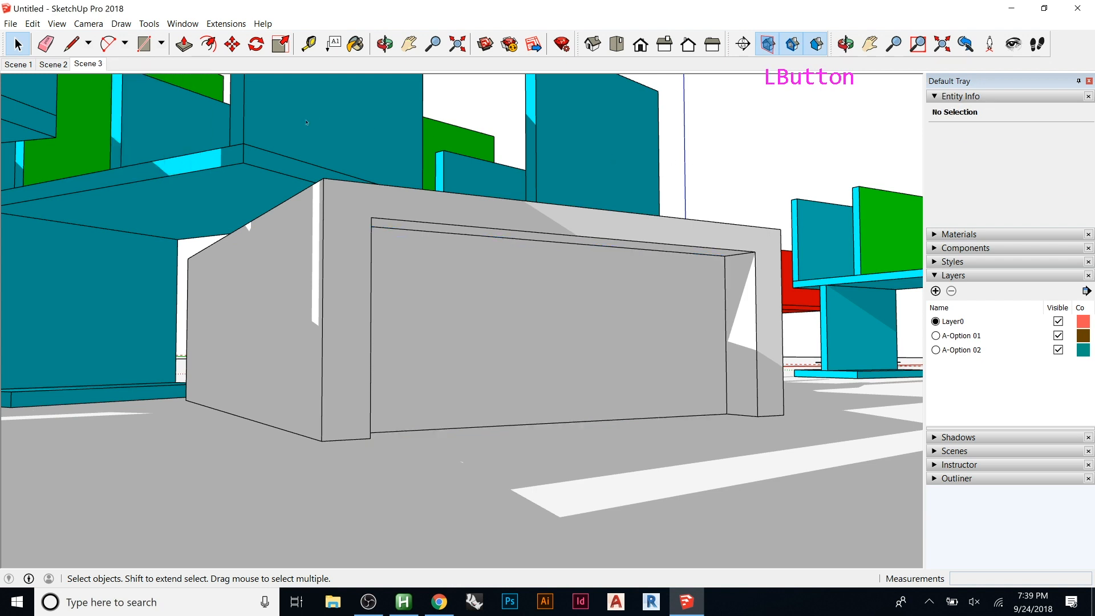
right_click(95, 65)
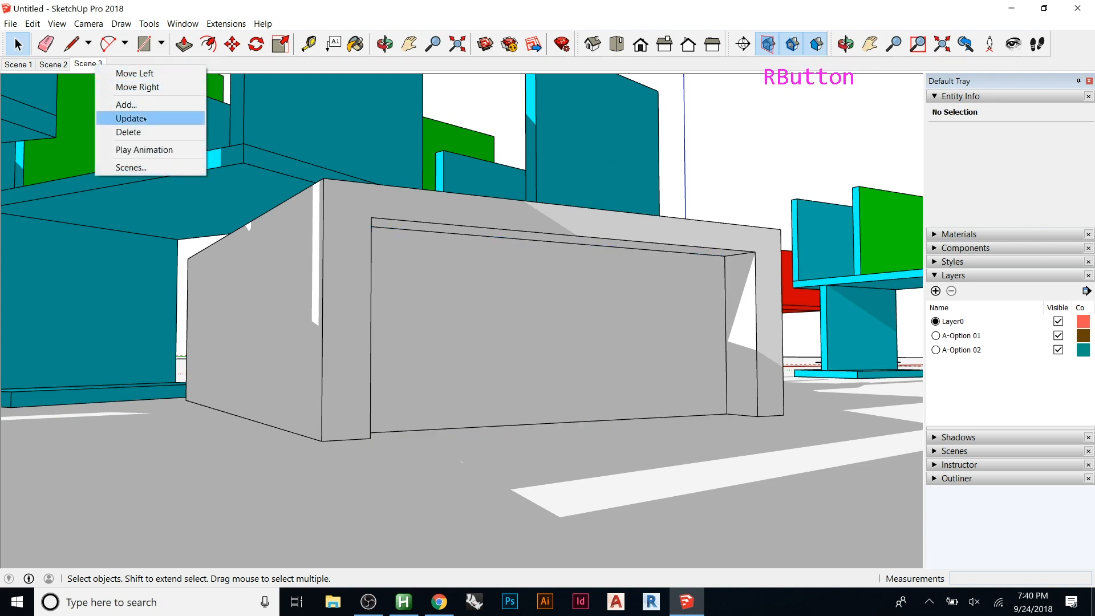
click(127, 105)
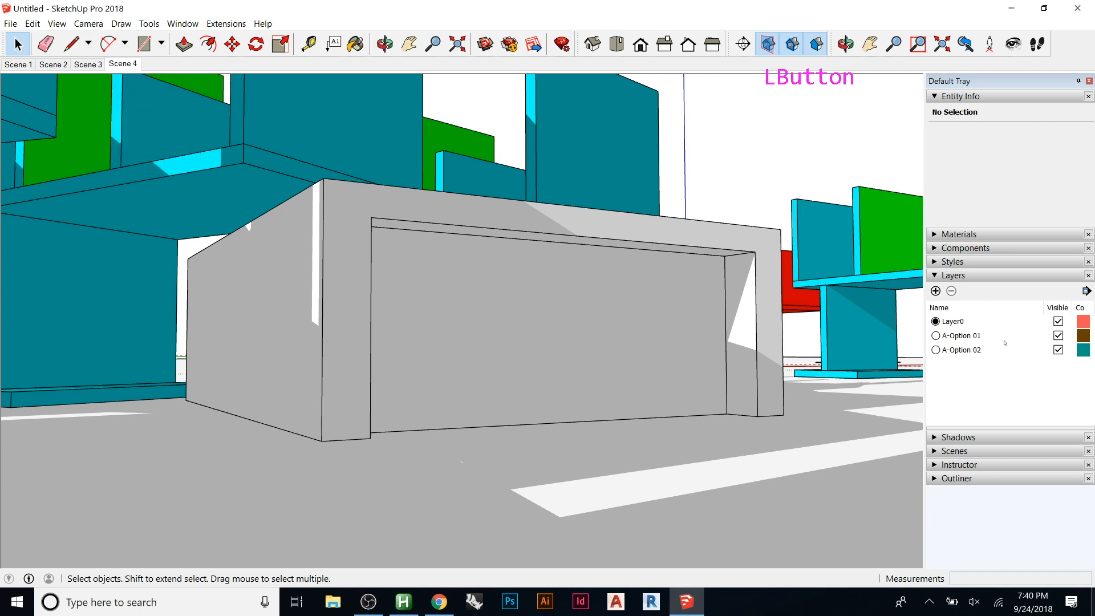
- Hide the layer A-Option 01 and update Scene 4 to save that layer visibility
click(1059, 336)
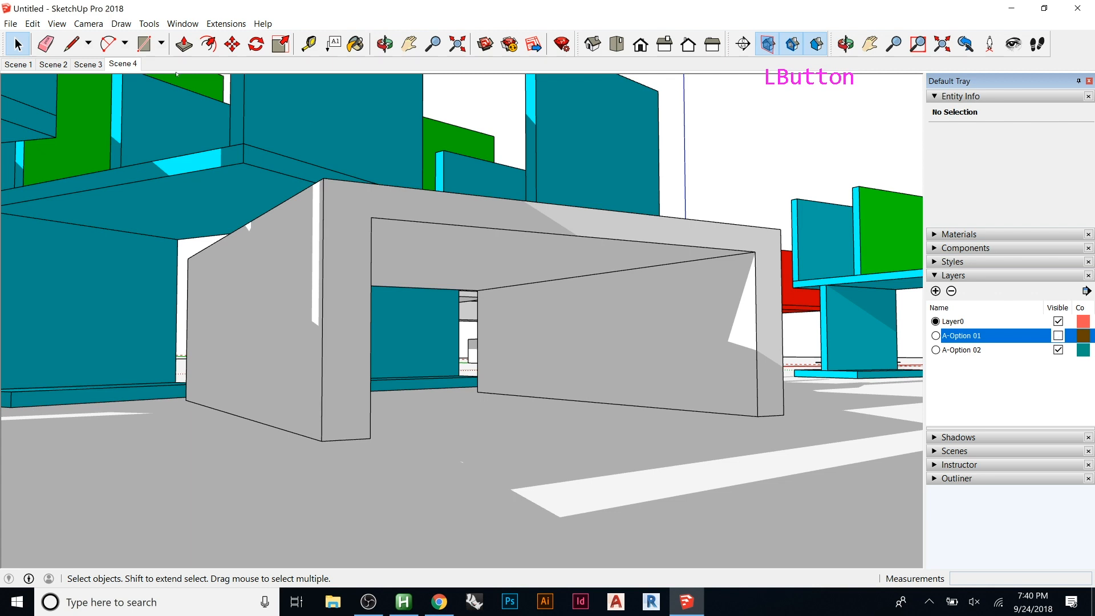
right_click(118, 64)
click(156, 117)
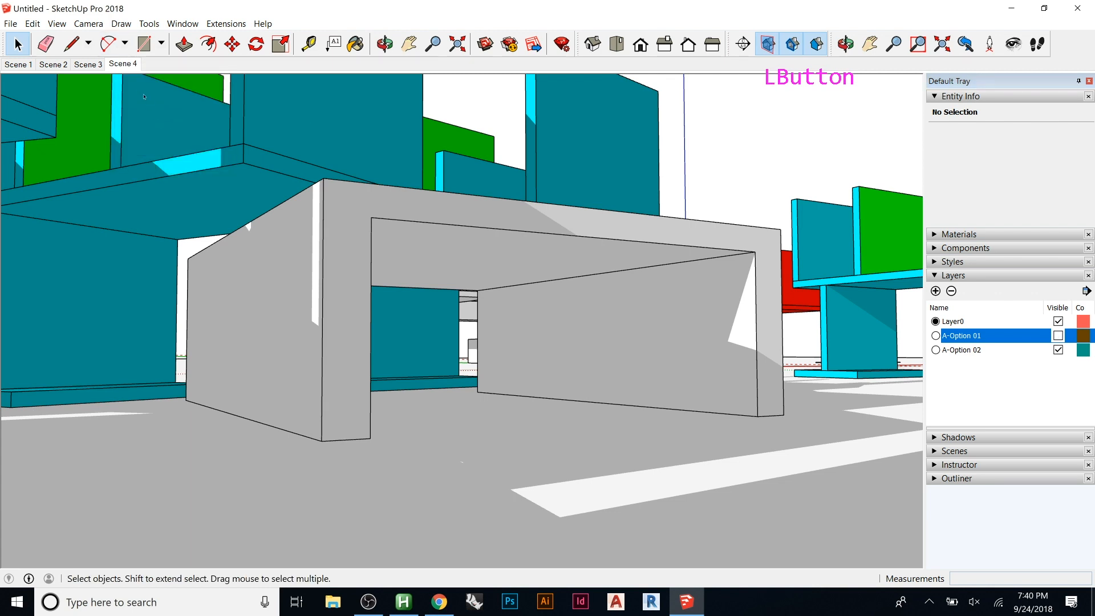
- Switch to Scene 3 and back to Scene 4 to compare the box with and without the panel
click(95, 65)
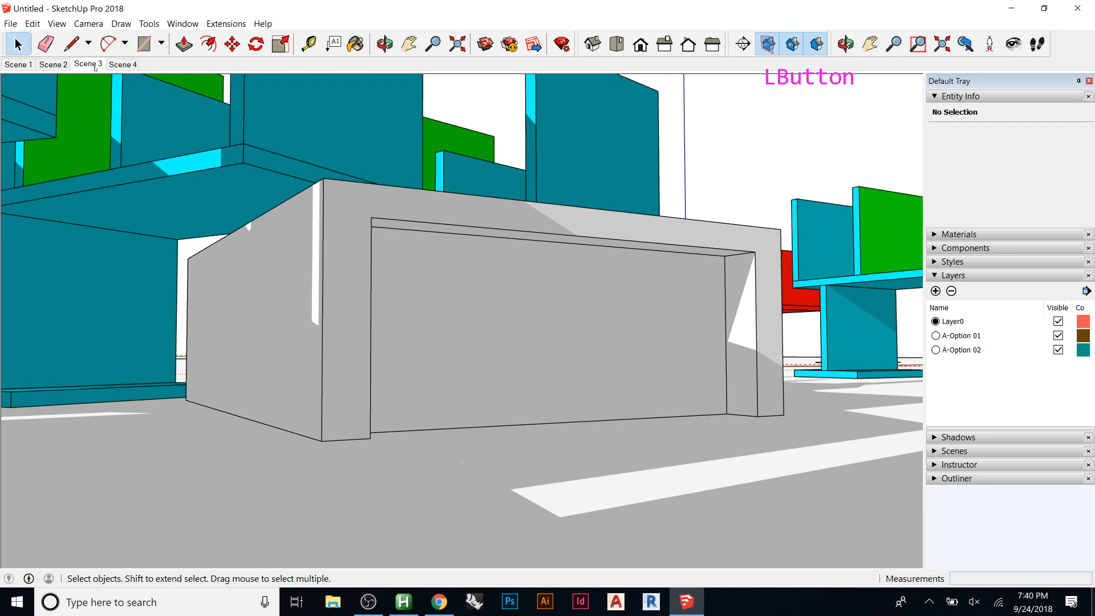
click(119, 64)
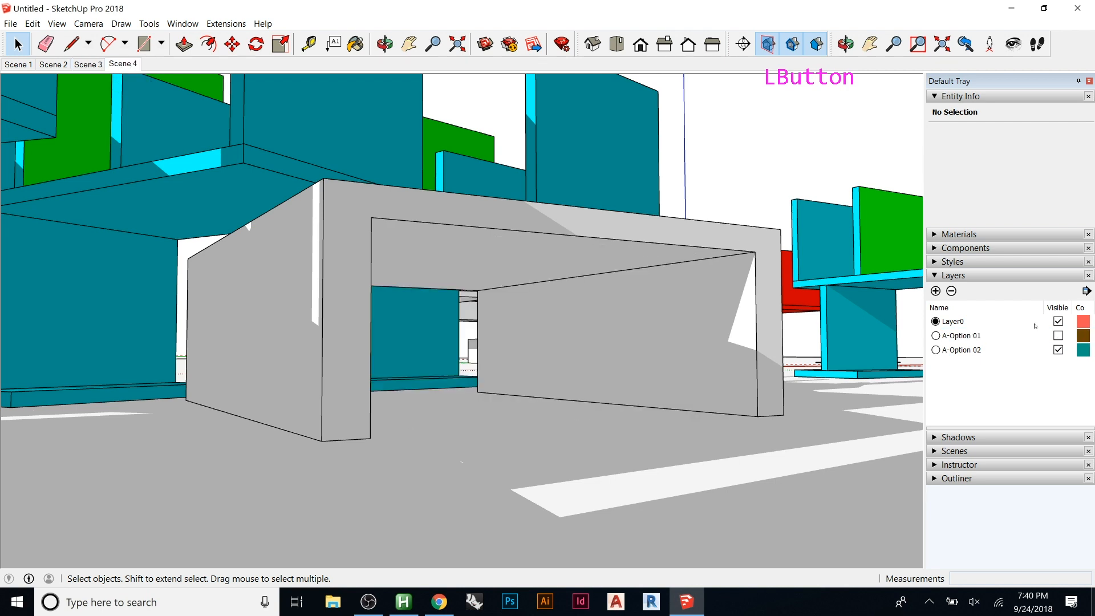
- Rename Scene 3 as "Option 01 - Closed"
click(936, 275)
click(936, 302)
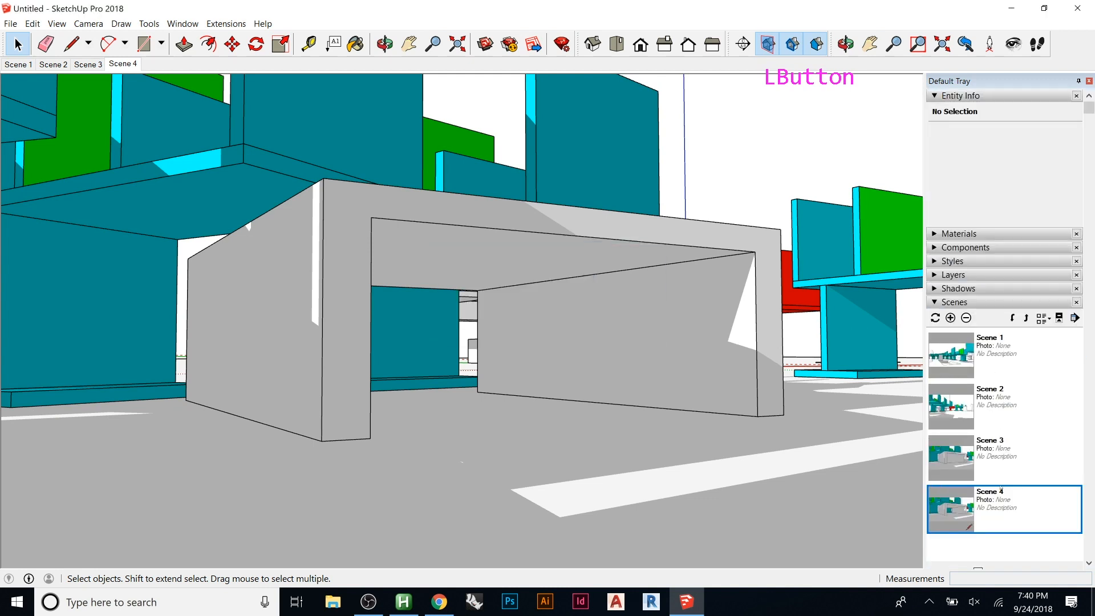
click(990, 443)
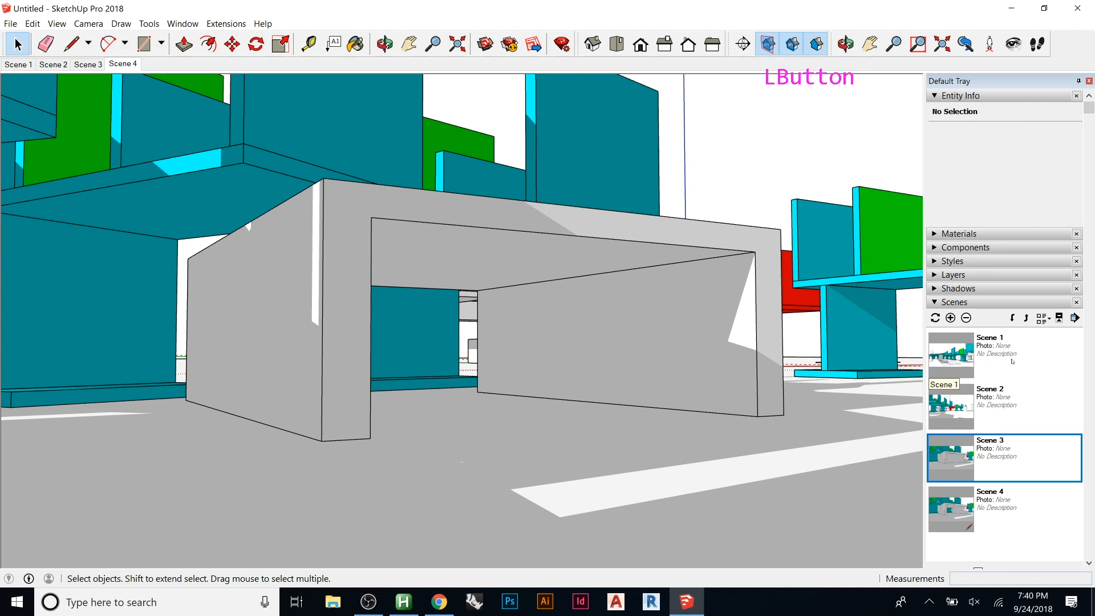
scroll(1012, 378, down, 4)
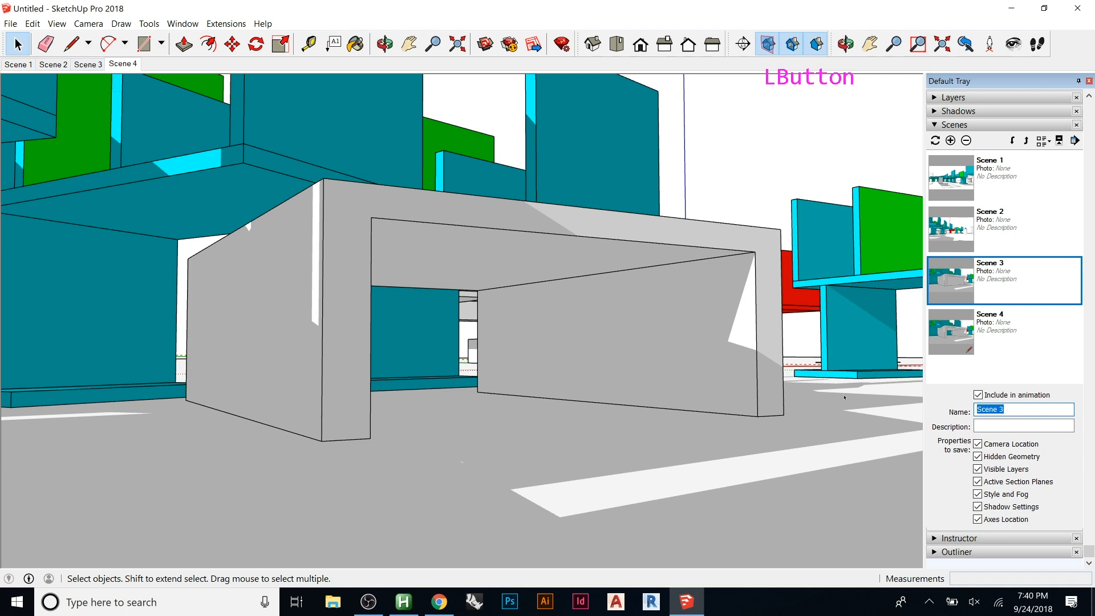
text(Option 01)
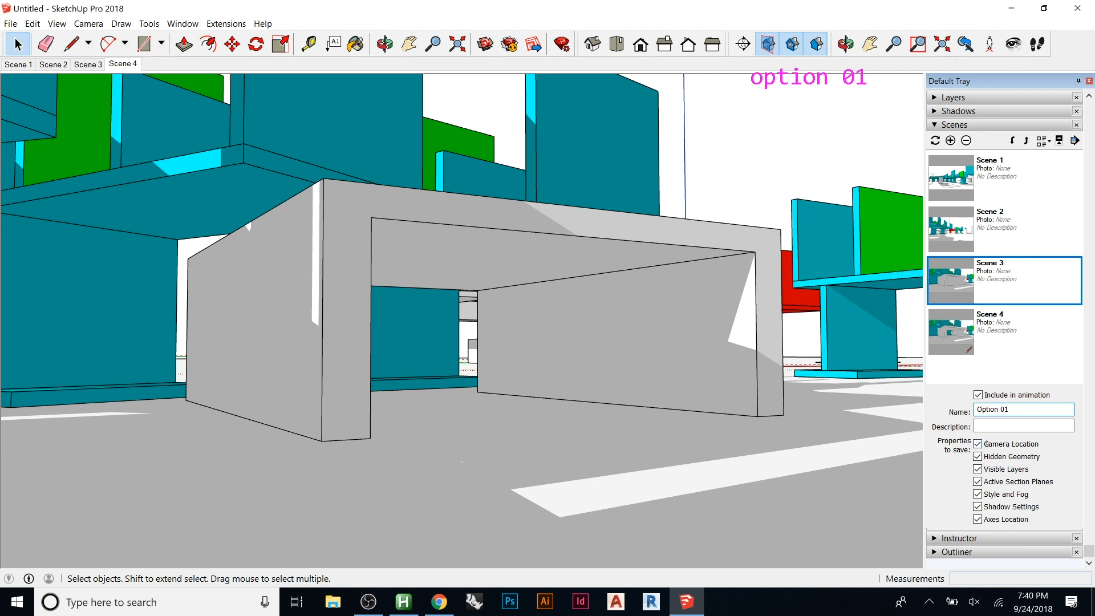
click(990, 427)
click(87, 64)
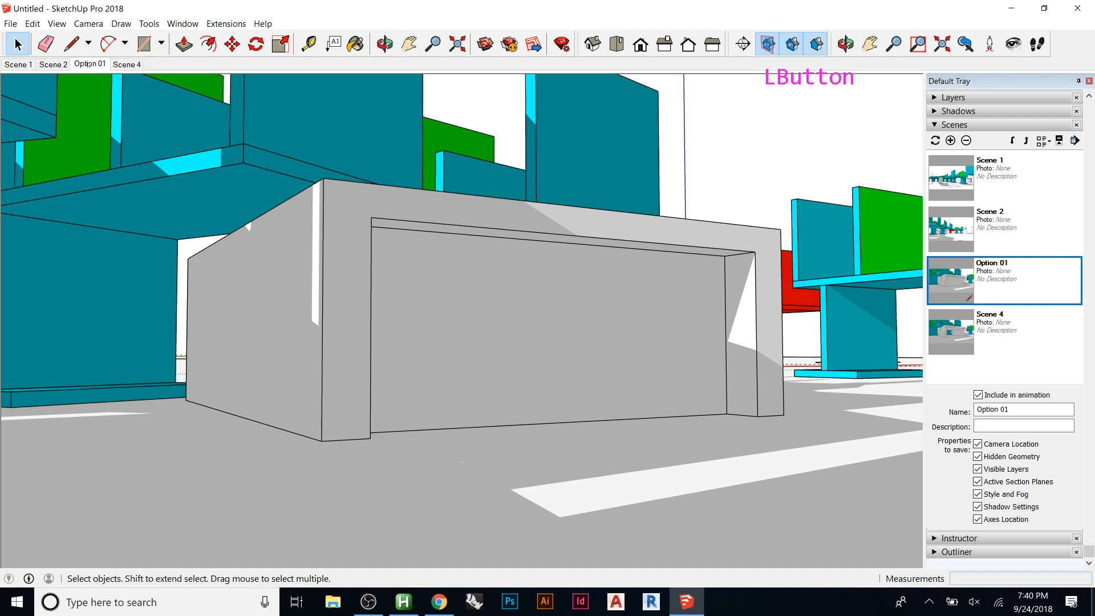
click(1021, 406)
text(- Closed)
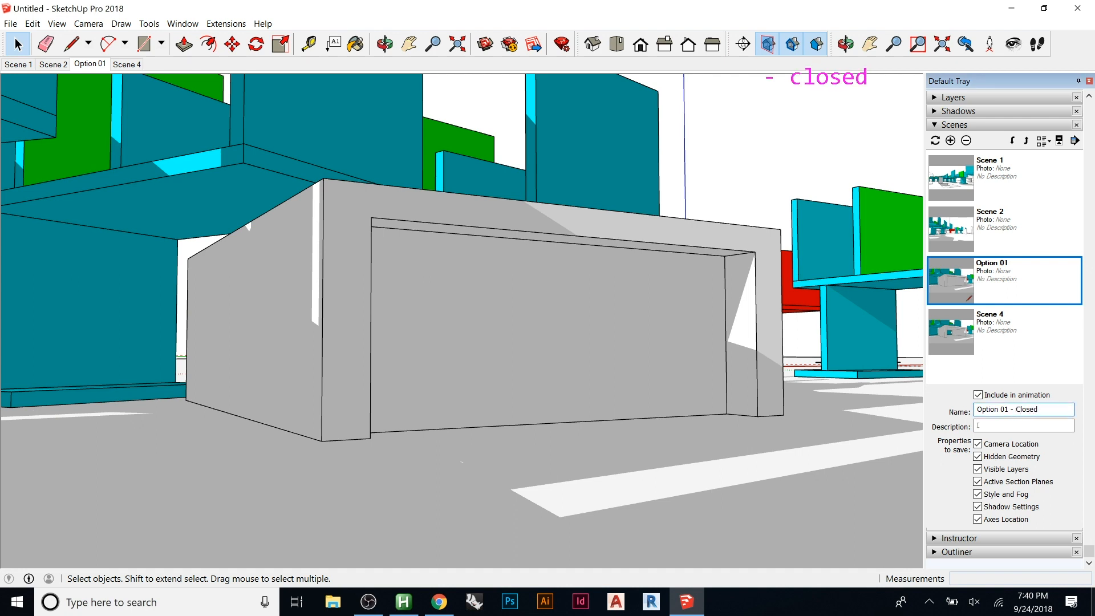
click(978, 425)
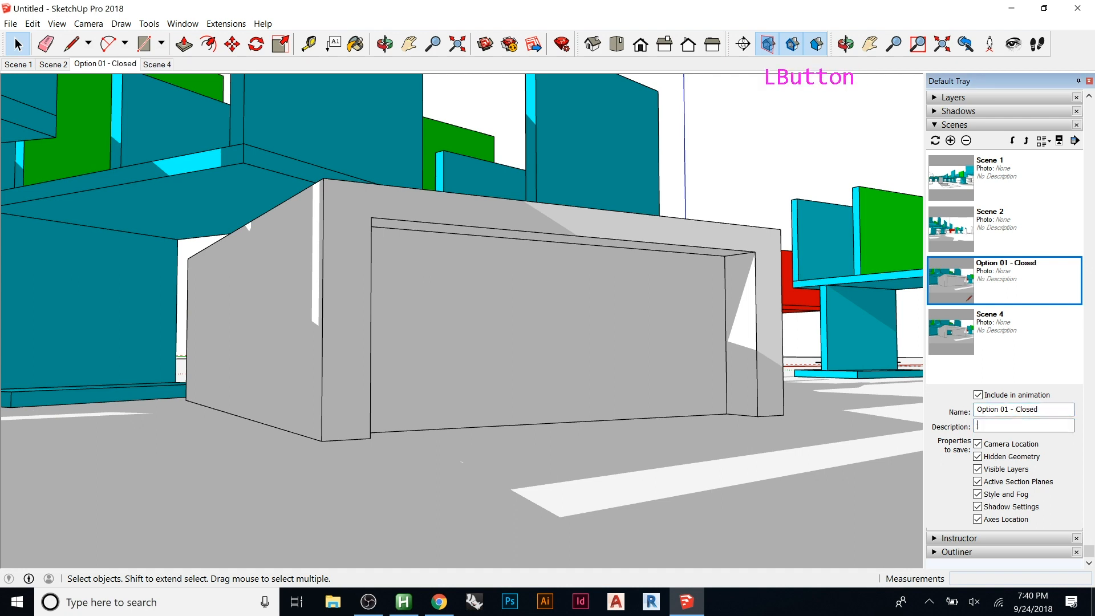
- Rename Scene 4 as "Option 01 - Opened"
click(153, 64)
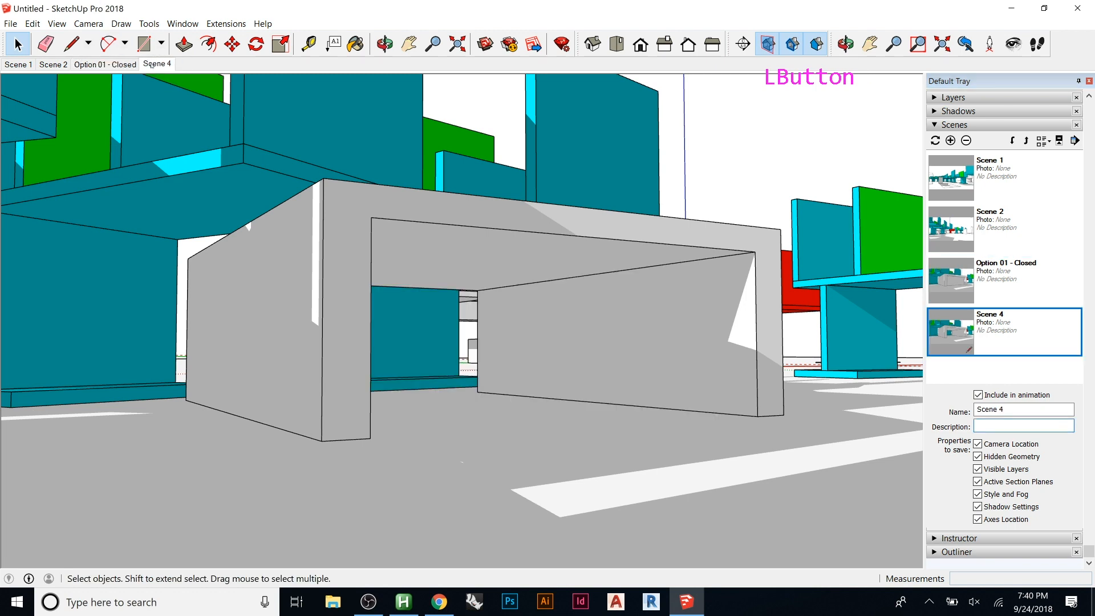
drag(1009, 412, 975, 410)
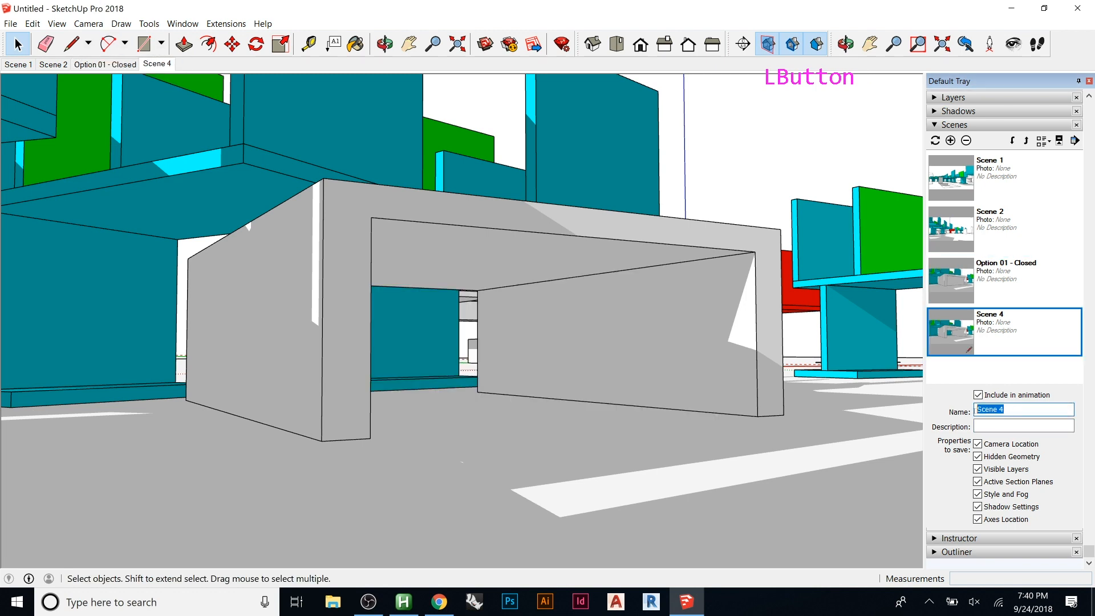
text(Option )
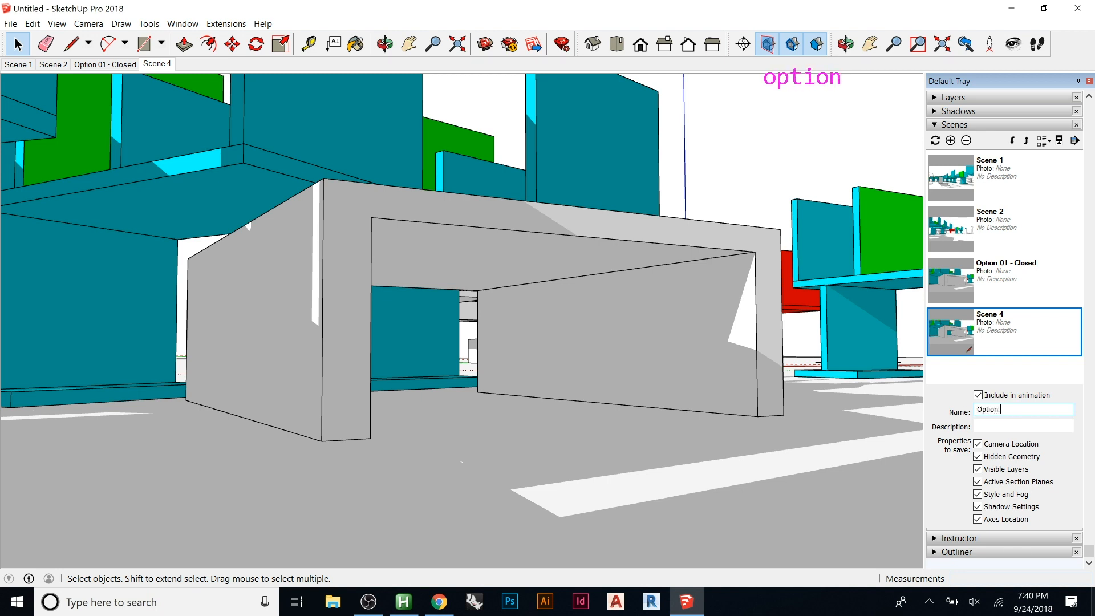
text(01 - )
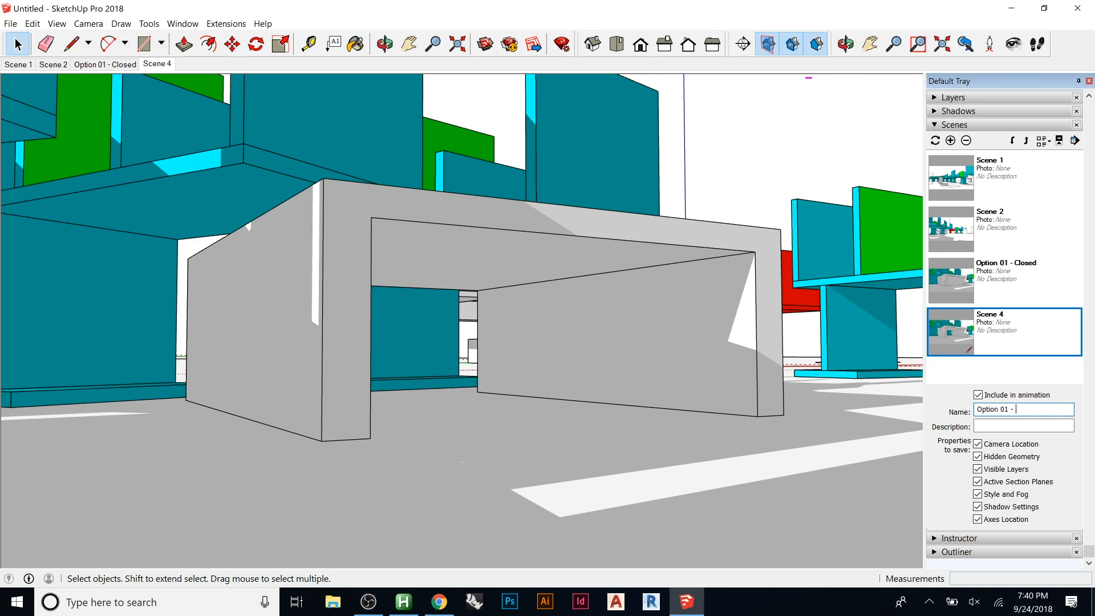
text(Opened)
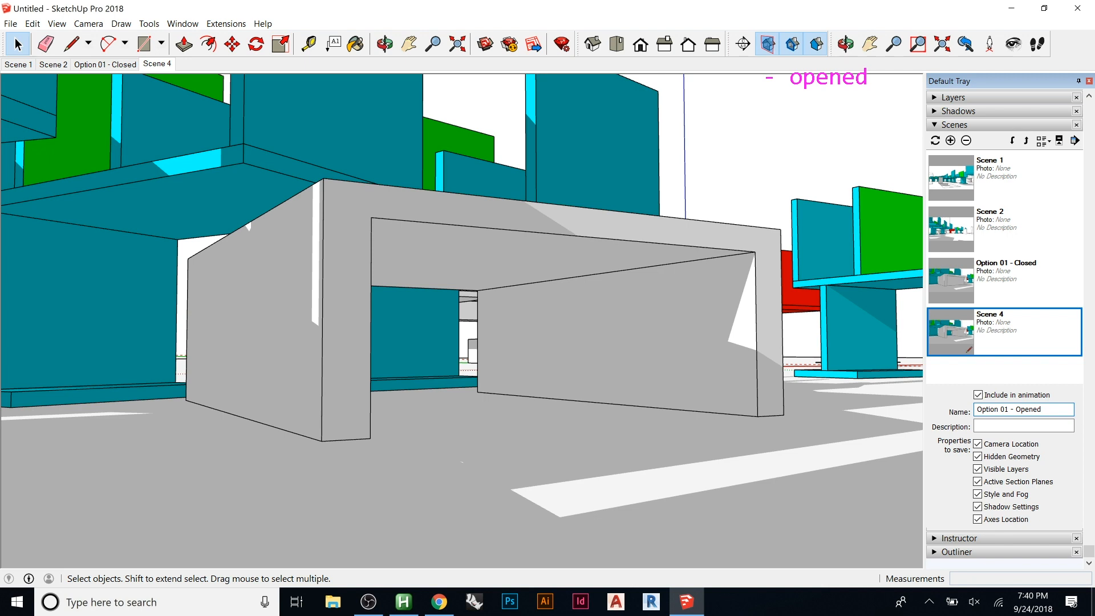
click(1005, 428)
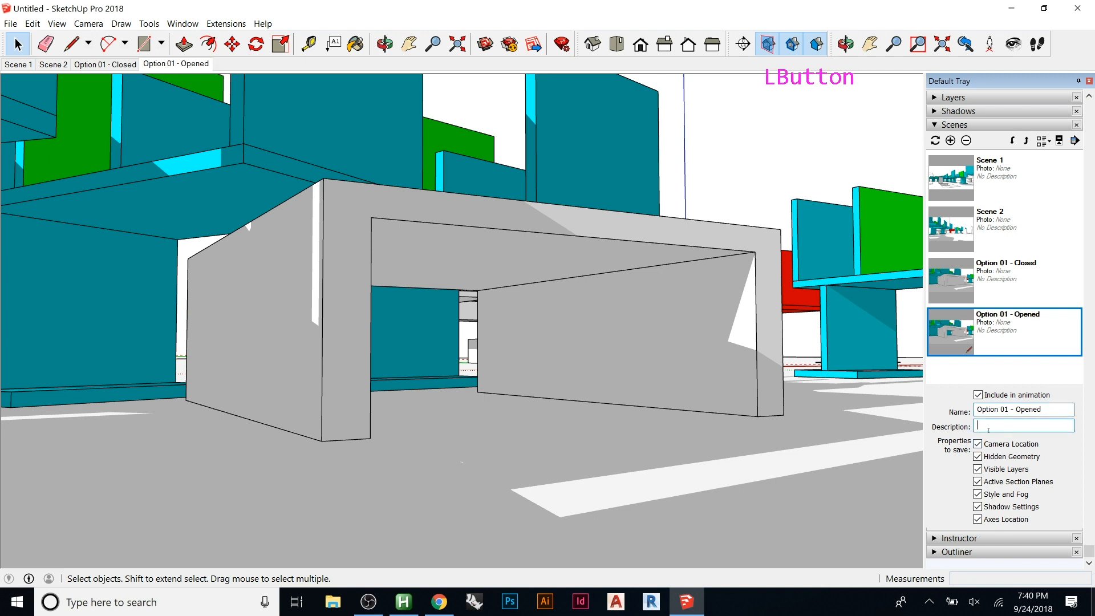
- Switch between the Option 01 - Closed and Option 01 - Opened scenes to compare the two versions of the box
click(102, 64)
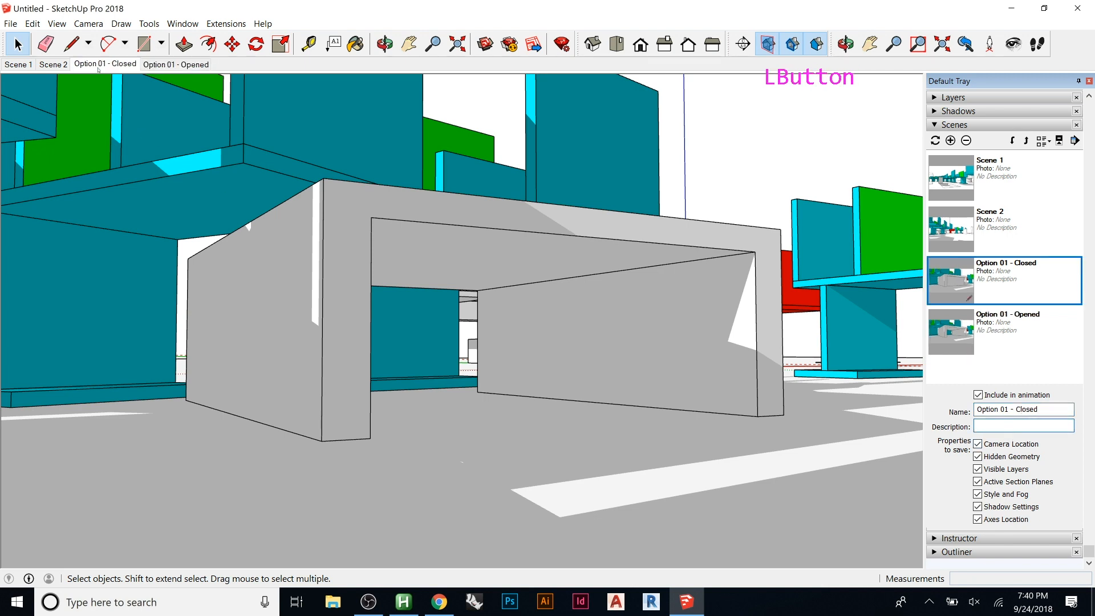
click(153, 63)
click(104, 65)
click(176, 63)
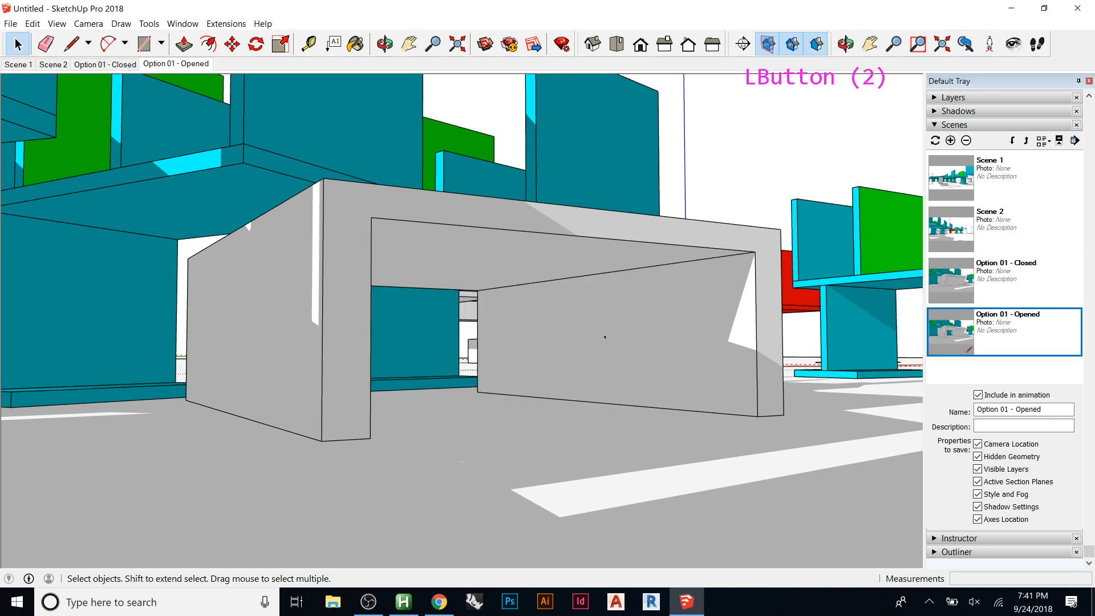
- Draw a rectangle about 26' by 10' 4" across the box's whole front opening and reverse its faces
key(r)
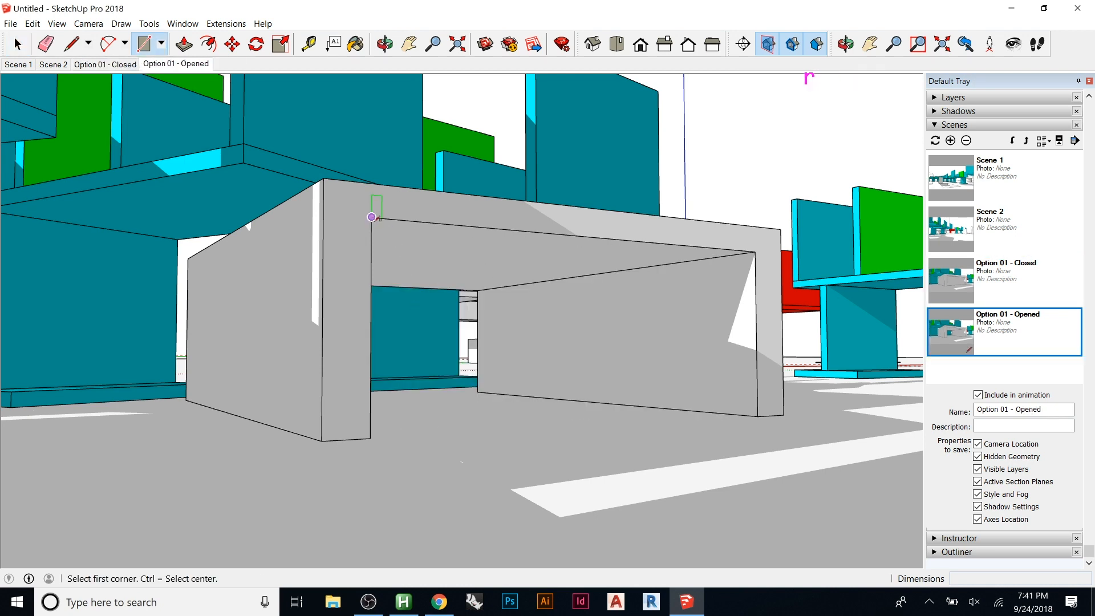
click(372, 217)
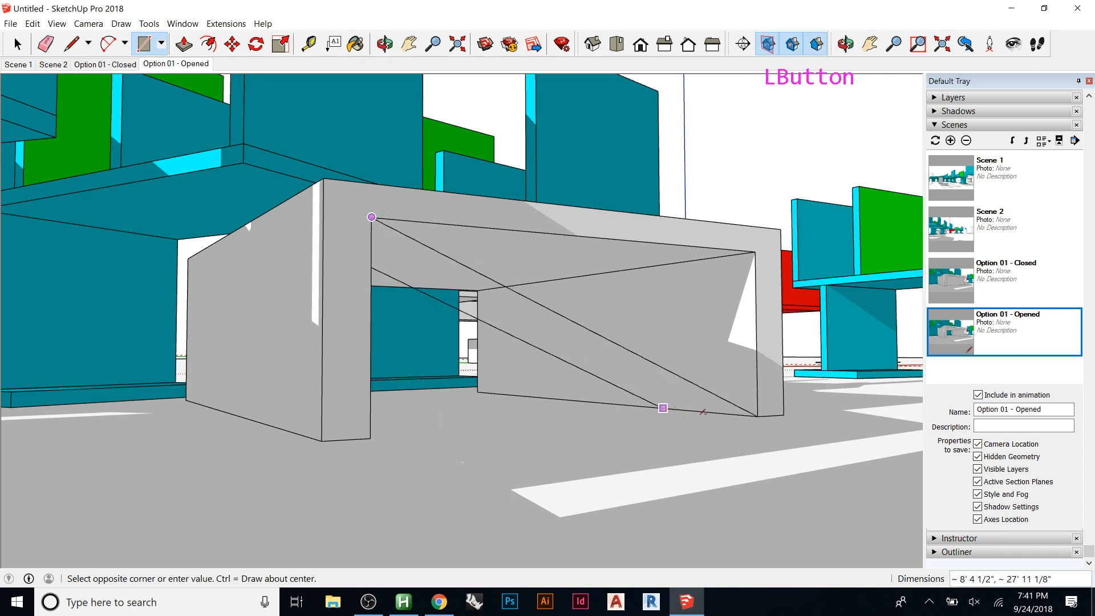
click(757, 416)
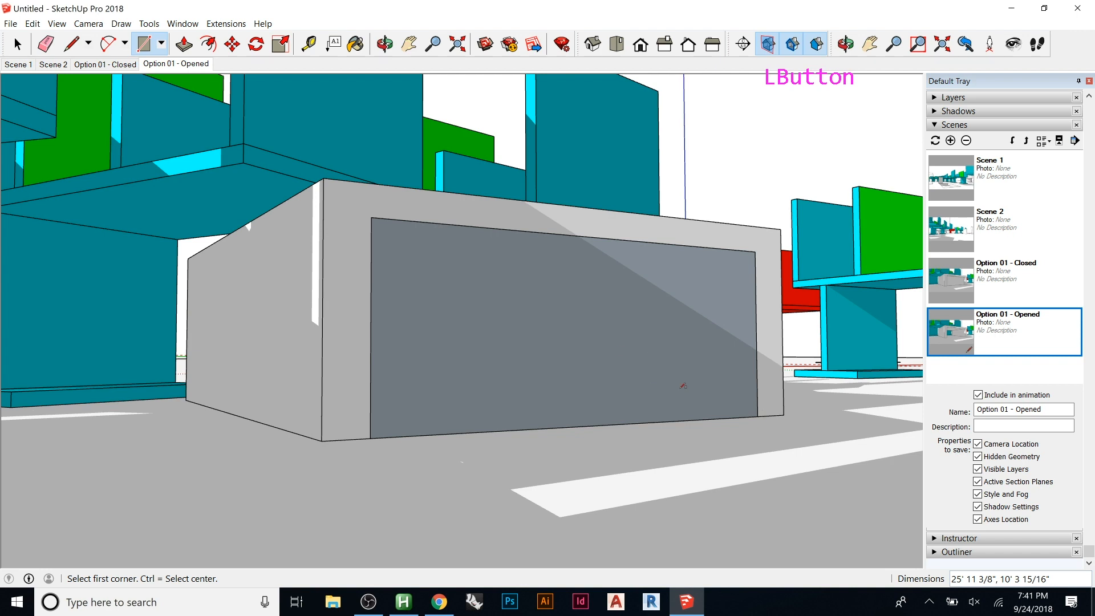
key(space)
double_click(604, 342)
right_click(595, 338)
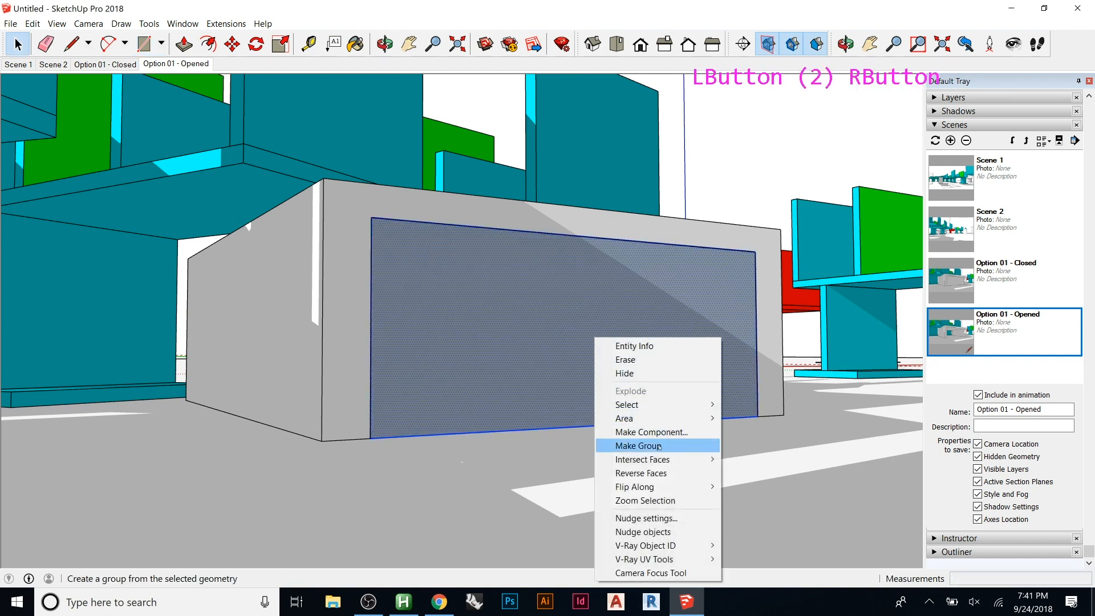
click(656, 474)
- Move the rectangular panel about 6' 2" into the box along the green axis
key(m)
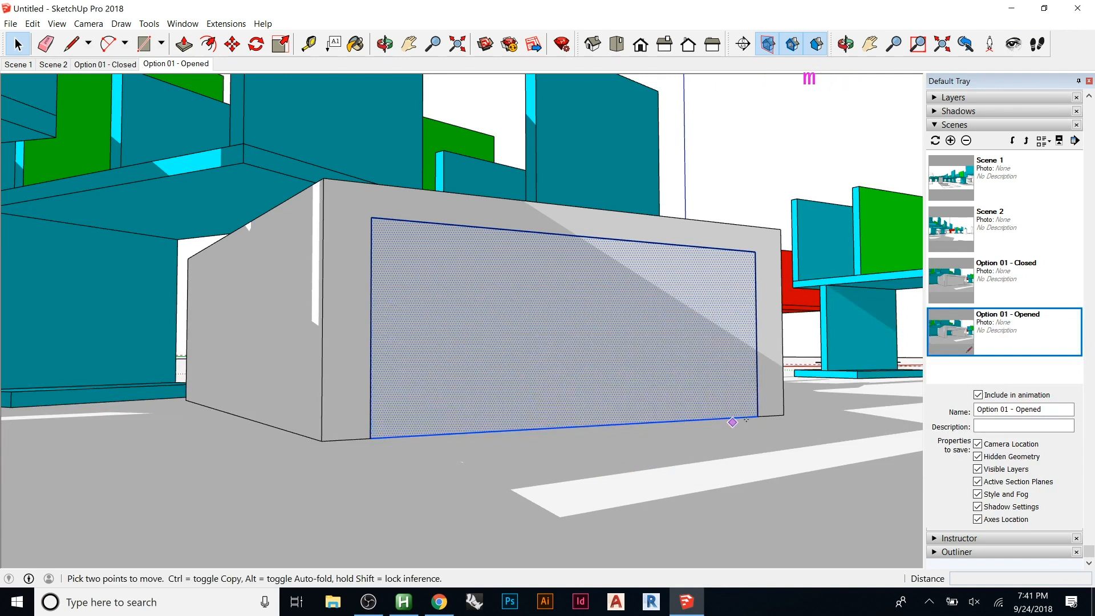
click(732, 422)
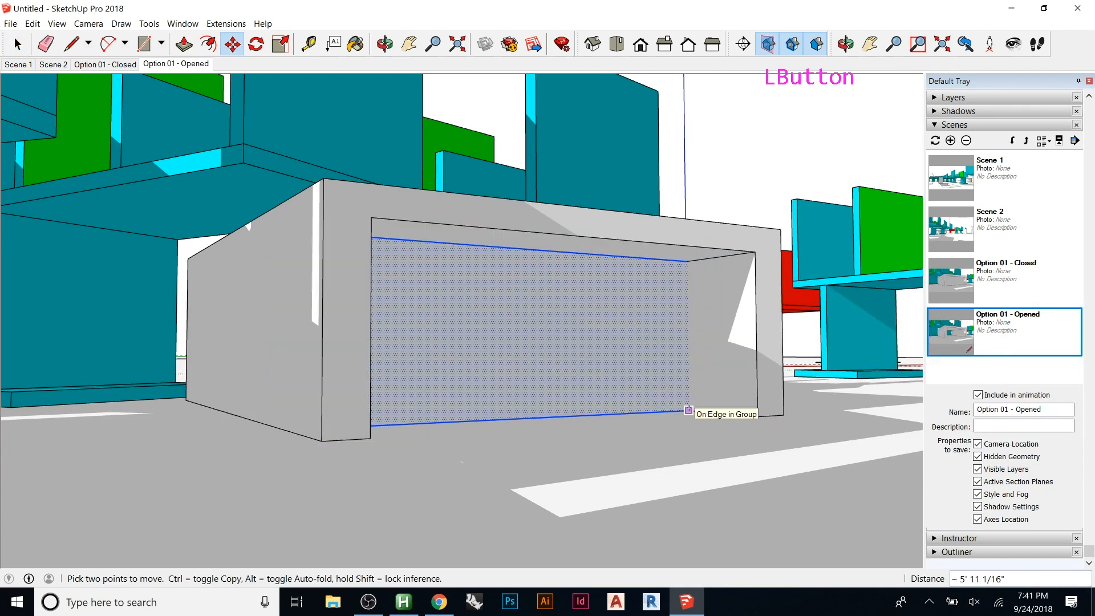
key(Left)
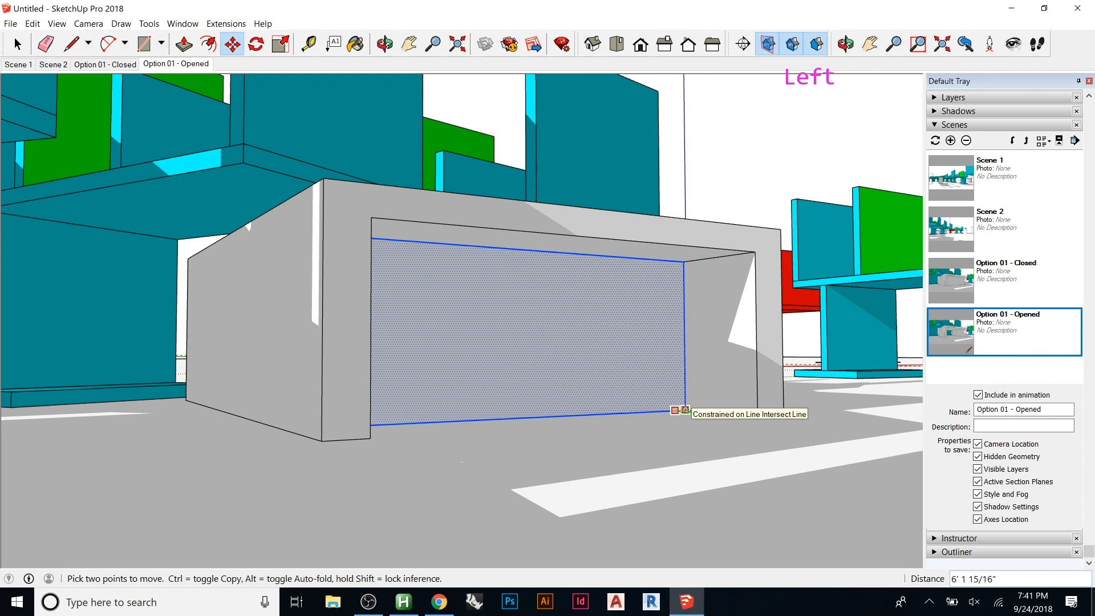
click(685, 409)
- Paint the recessed panel with the orange material Color C05
key(b)
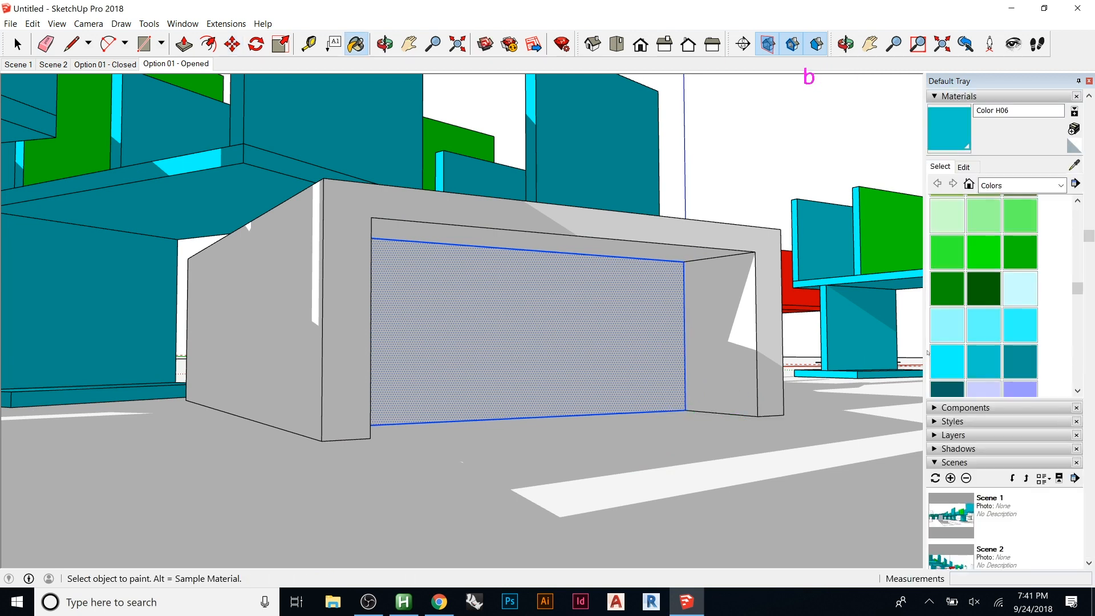
scroll(1007, 309, up, 5)
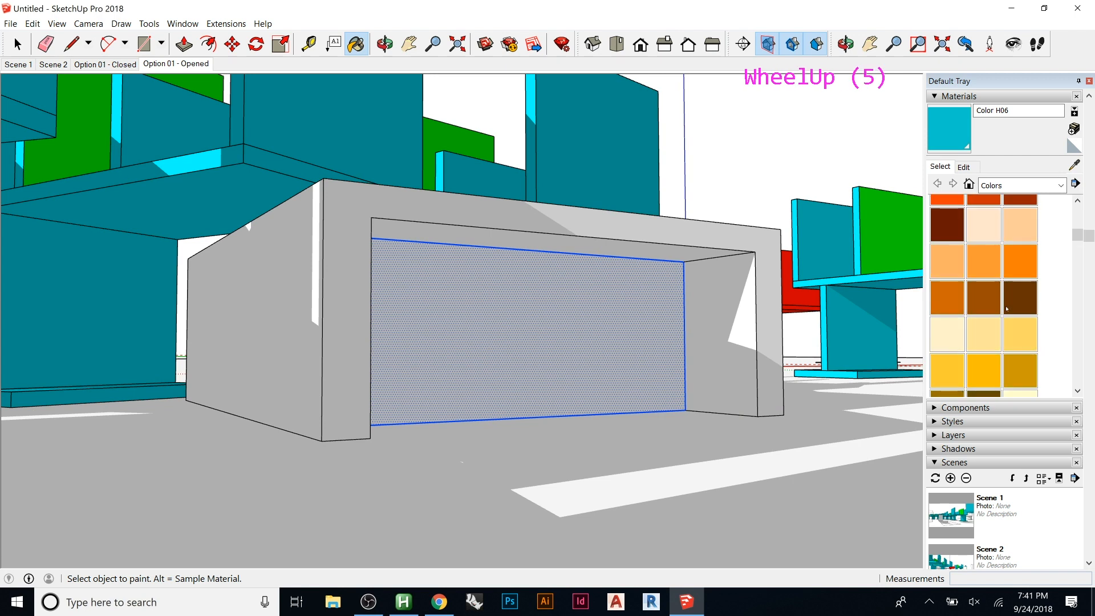
click(1014, 276)
click(574, 307)
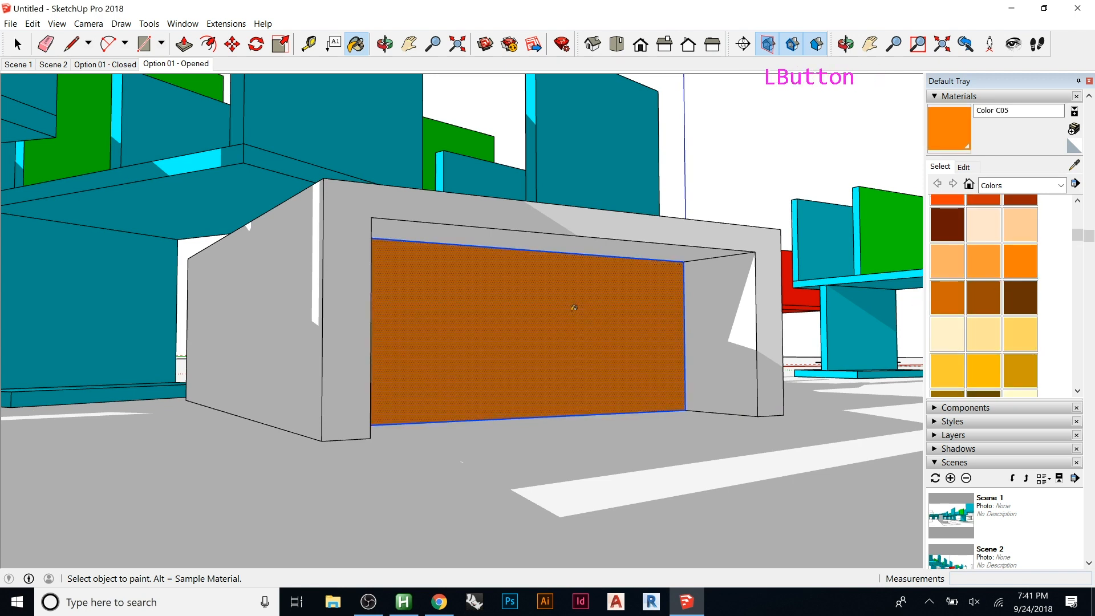
key(space)
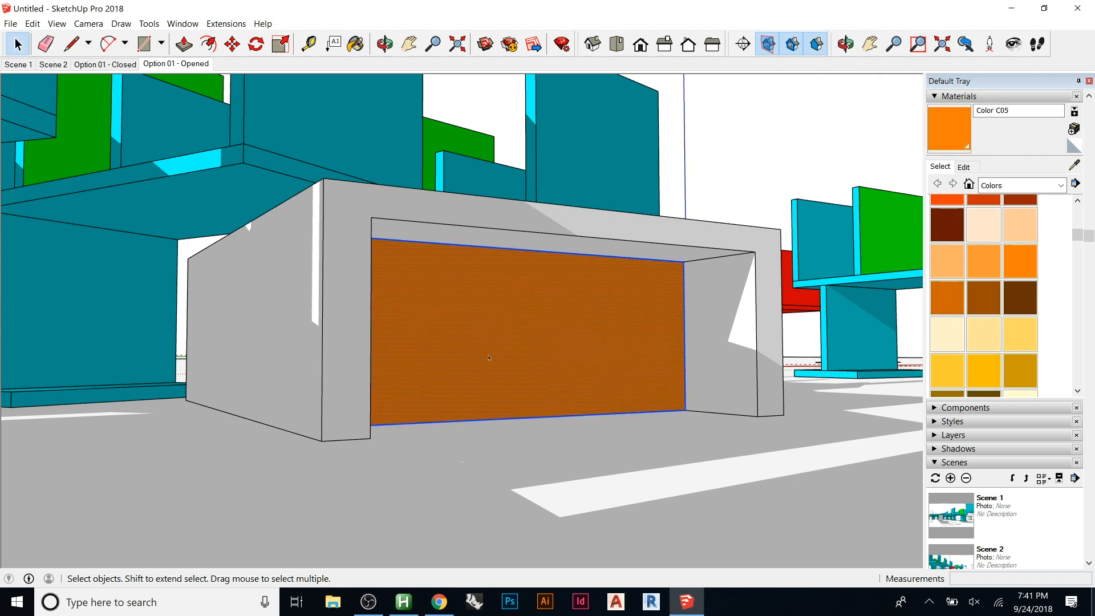
- Make a group from the orange panel's face and its edges
click(775, 158)
double_click(543, 324)
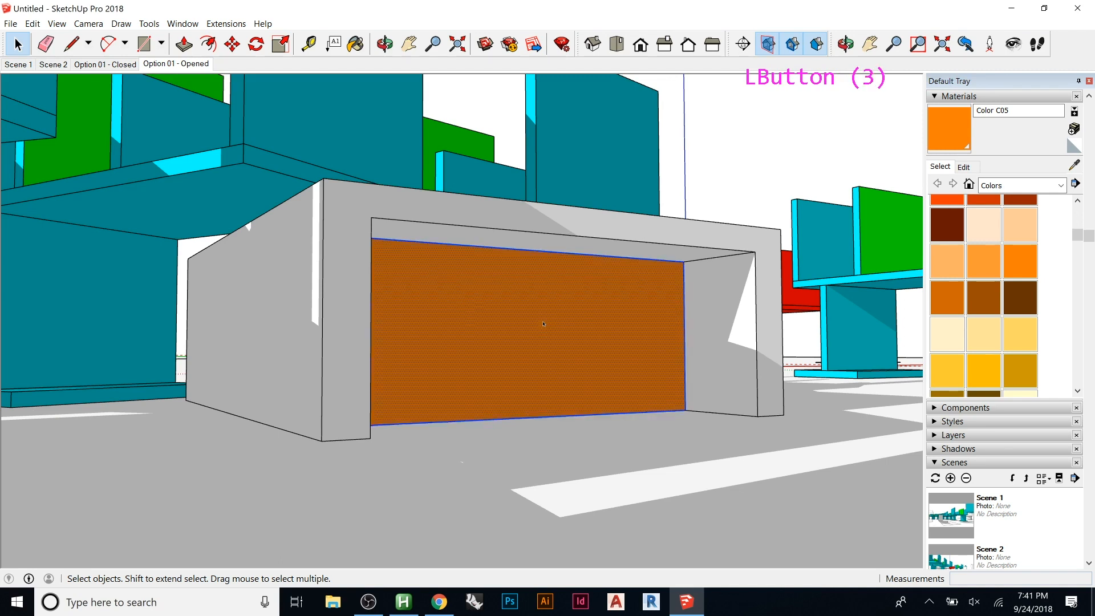
right_click(543, 324)
click(591, 429)
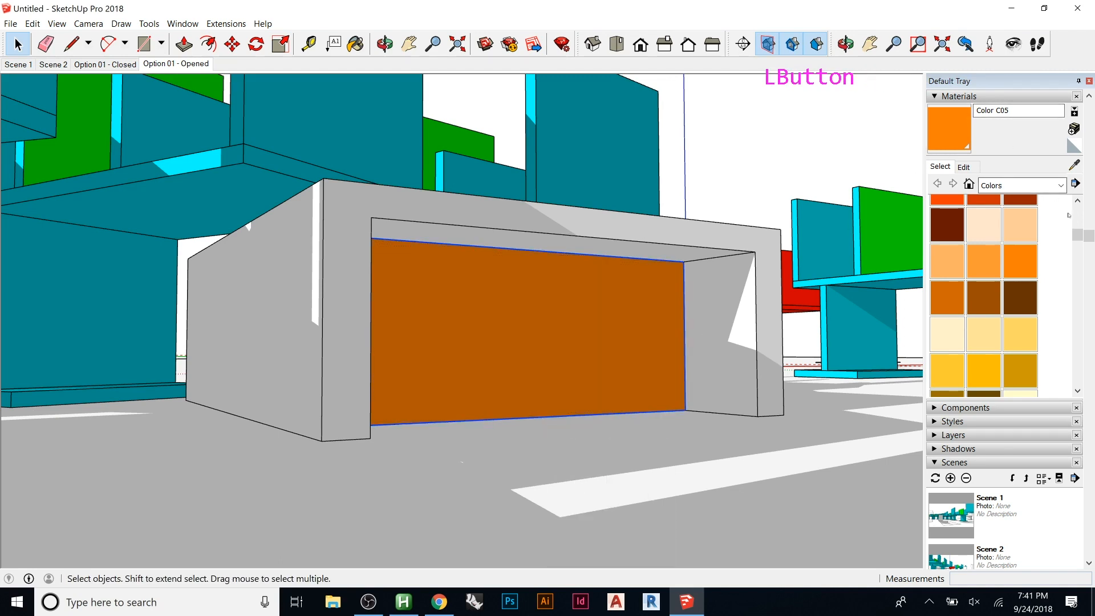
- Assign the selected orange panel group to the A-Option 02 layer and collapse the materials and scenes settings
scroll(1078, 234, up, 3)
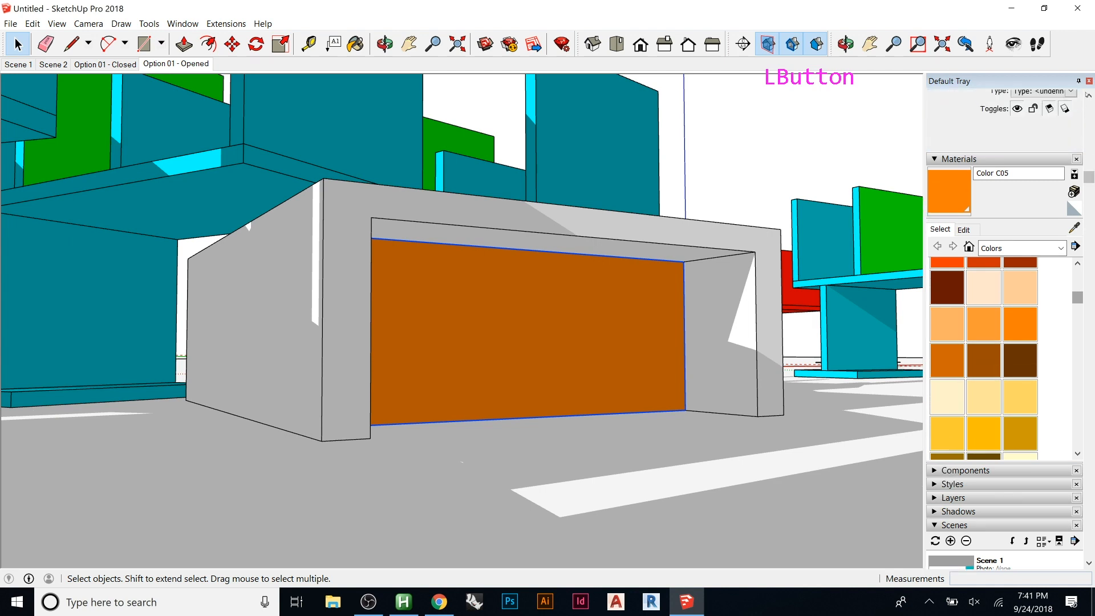
scroll(1089, 102, up, 3)
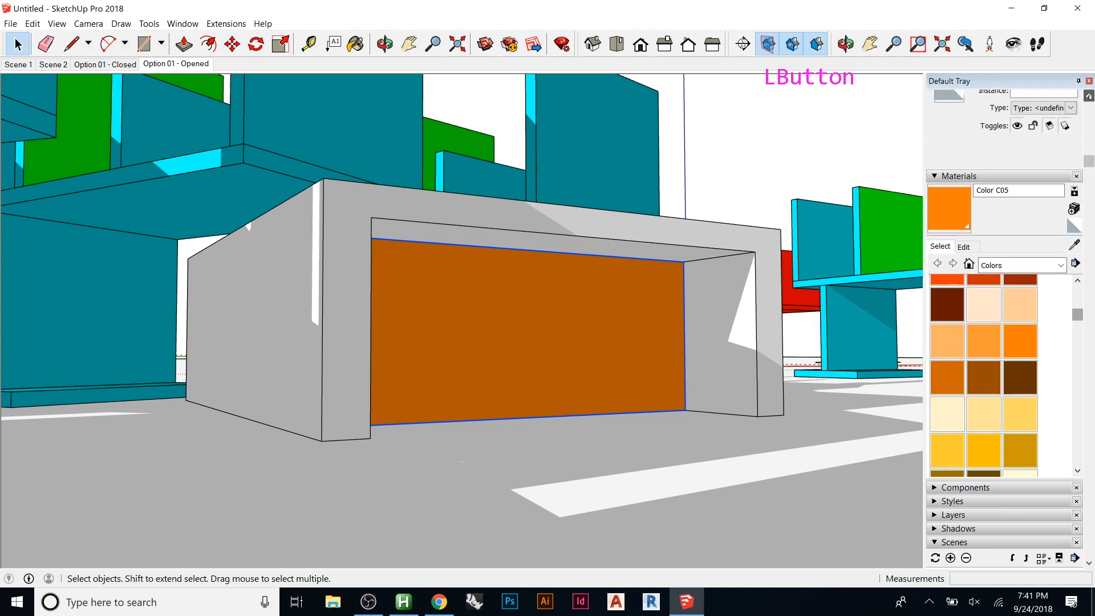
scroll(1089, 101, up, 1)
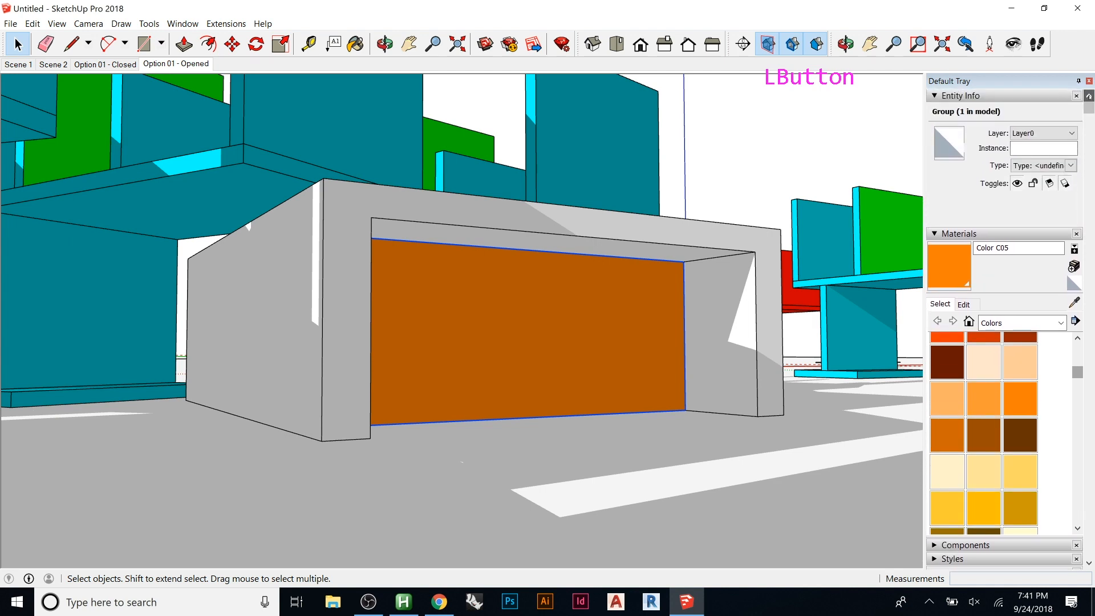
click(942, 233)
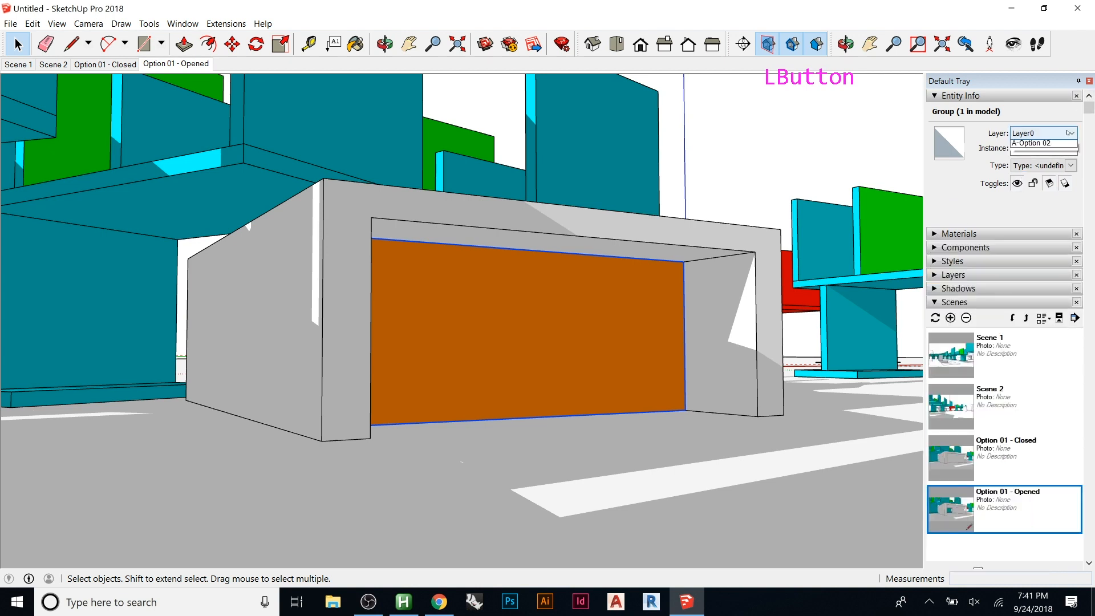
click(1043, 133)
click(1043, 163)
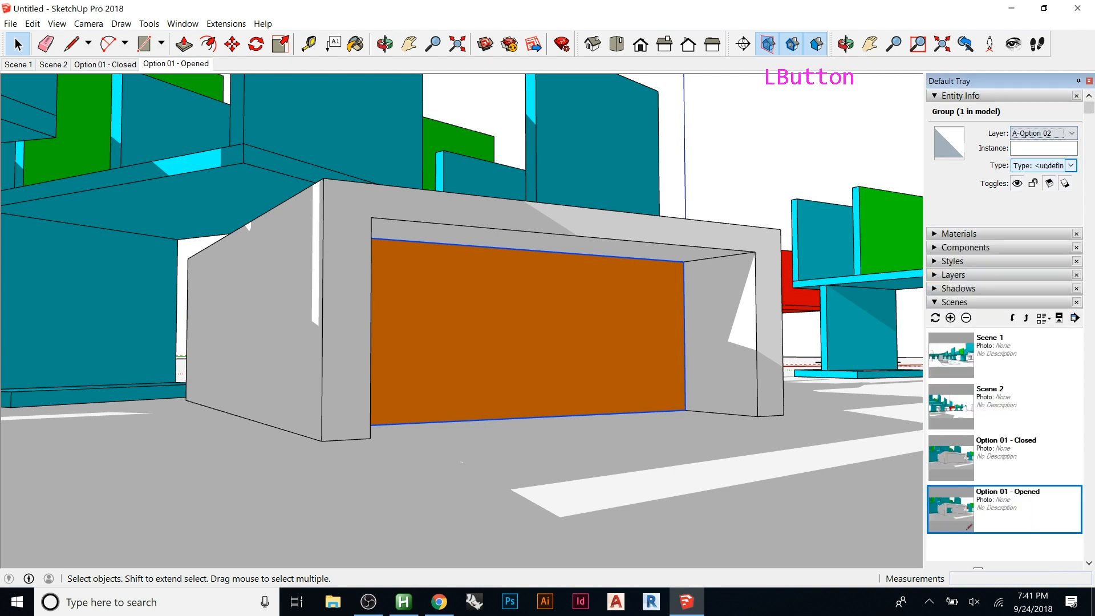
click(933, 302)
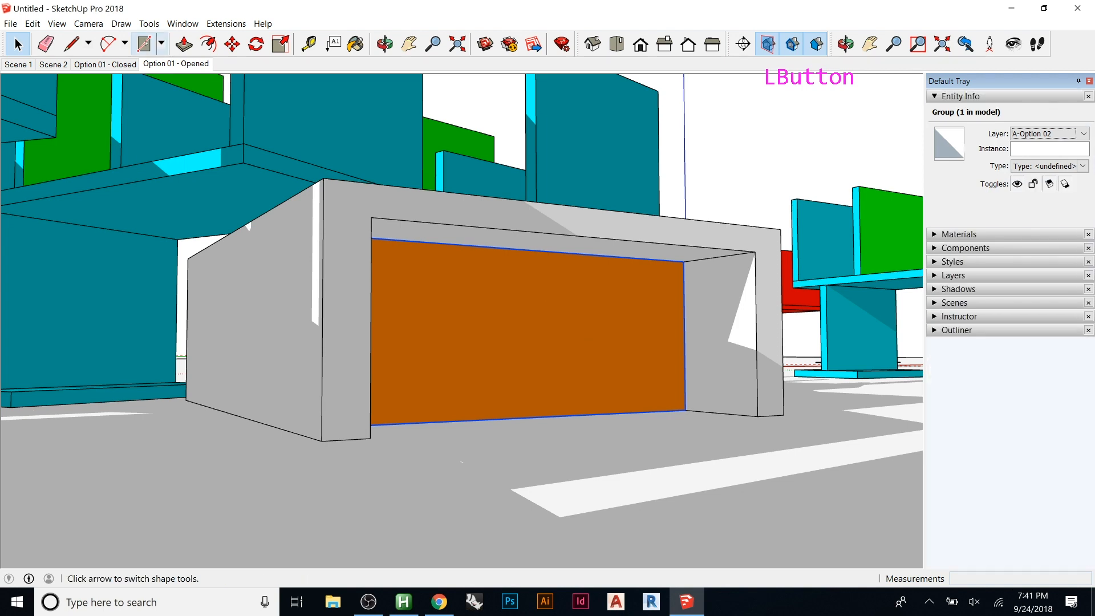
- Hide the A-Option 02 layer in the Option 01 - Opened scene, update that scene, and check it against Option 01 - Closed
click(113, 65)
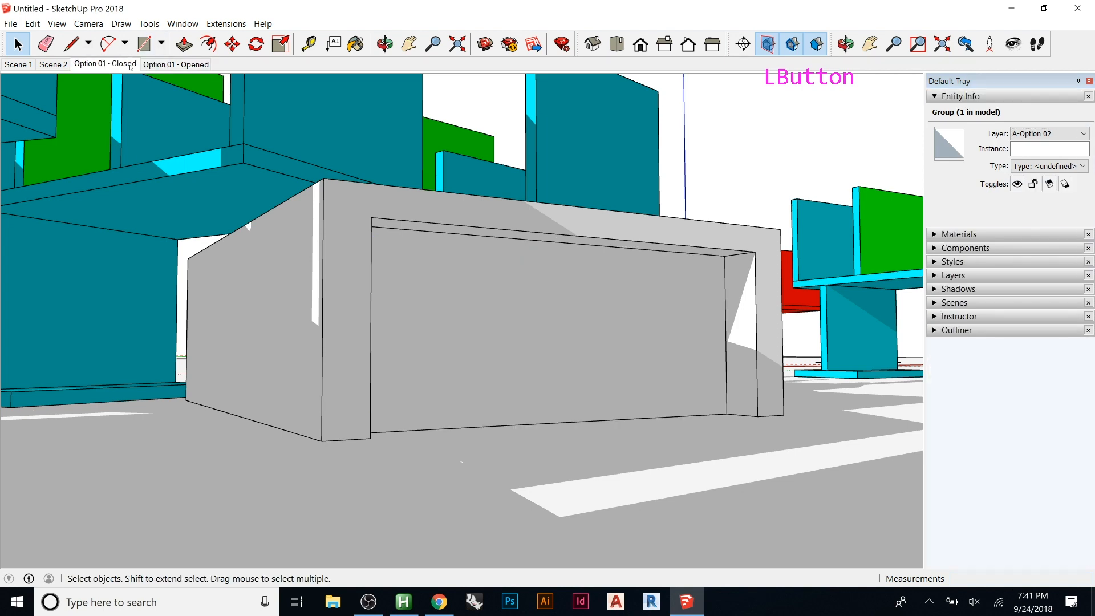
click(160, 64)
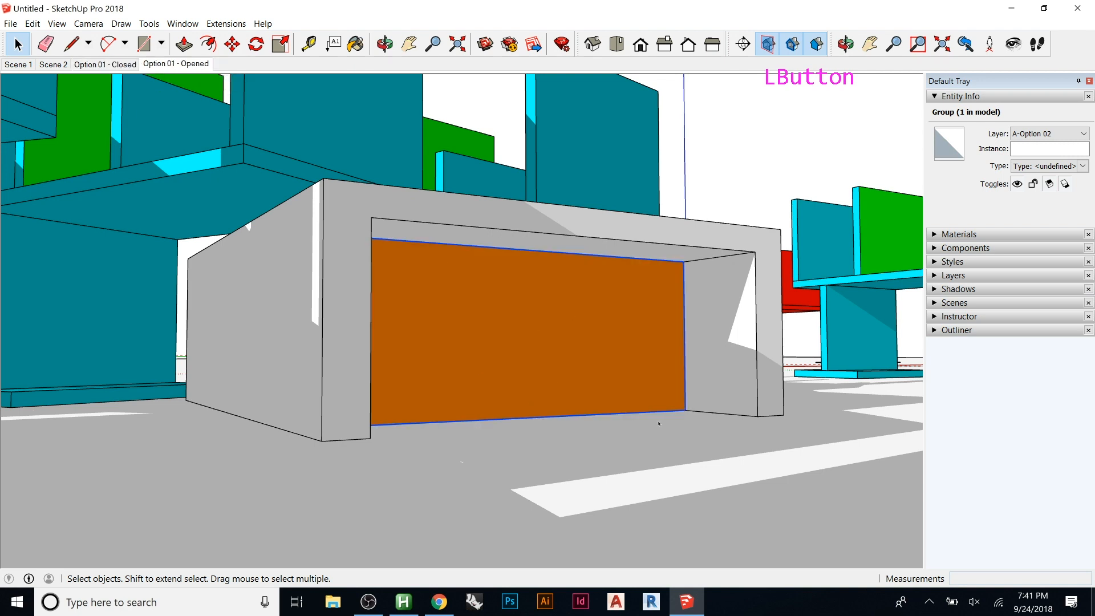
click(193, 69)
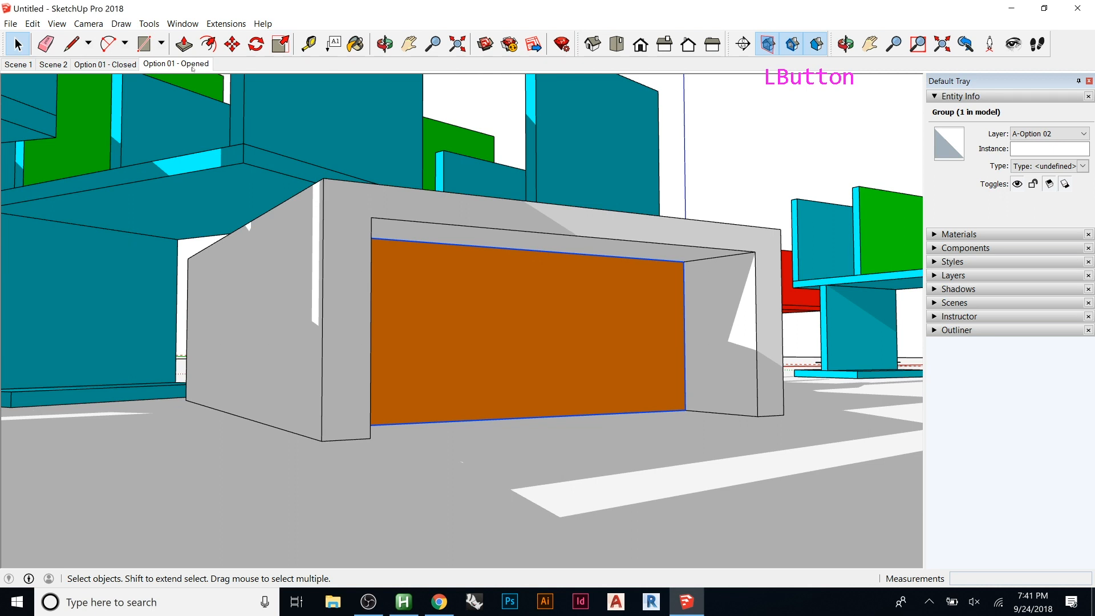
click(934, 277)
click(1058, 350)
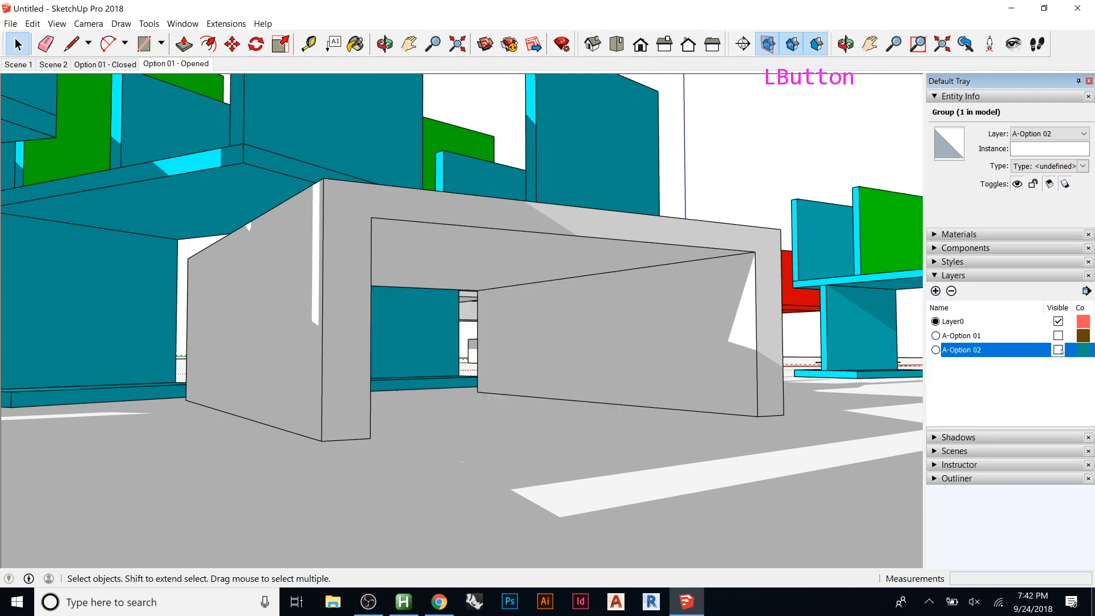
right_click(172, 66)
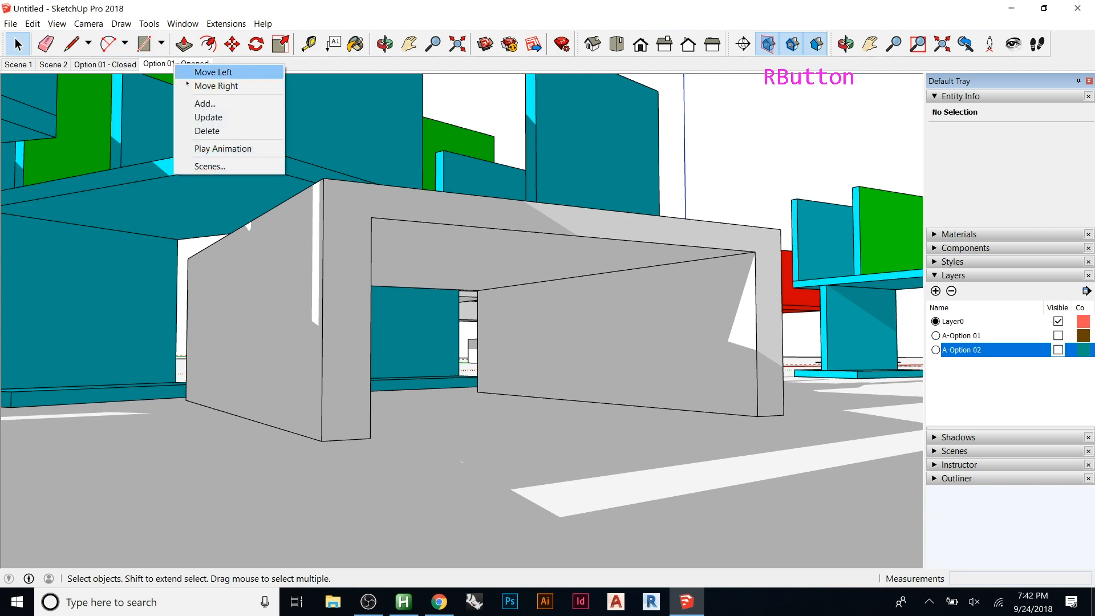
click(206, 116)
click(130, 66)
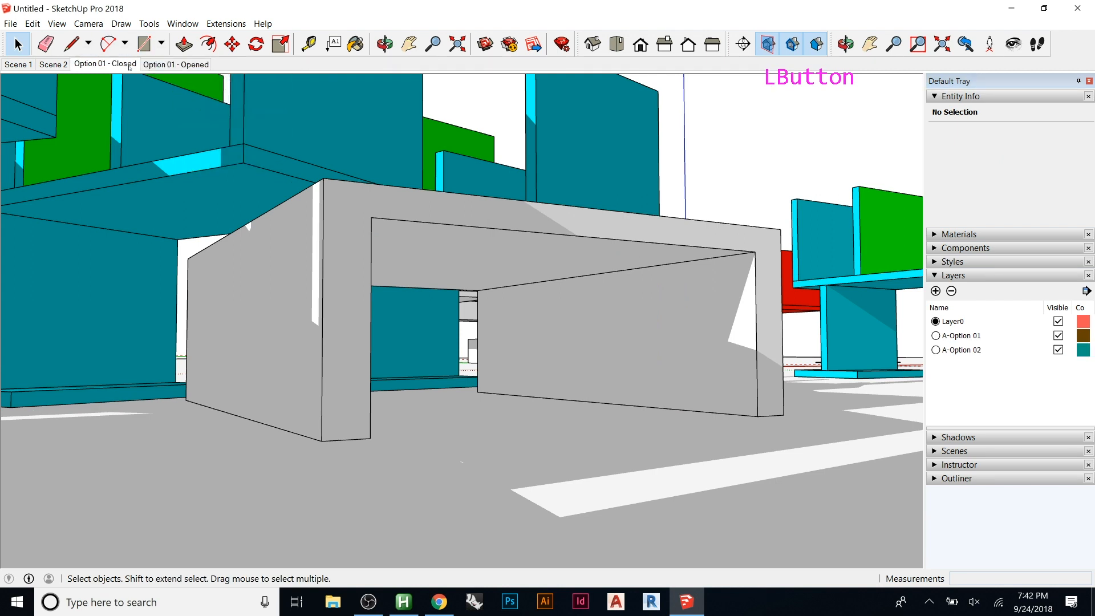
click(163, 65)
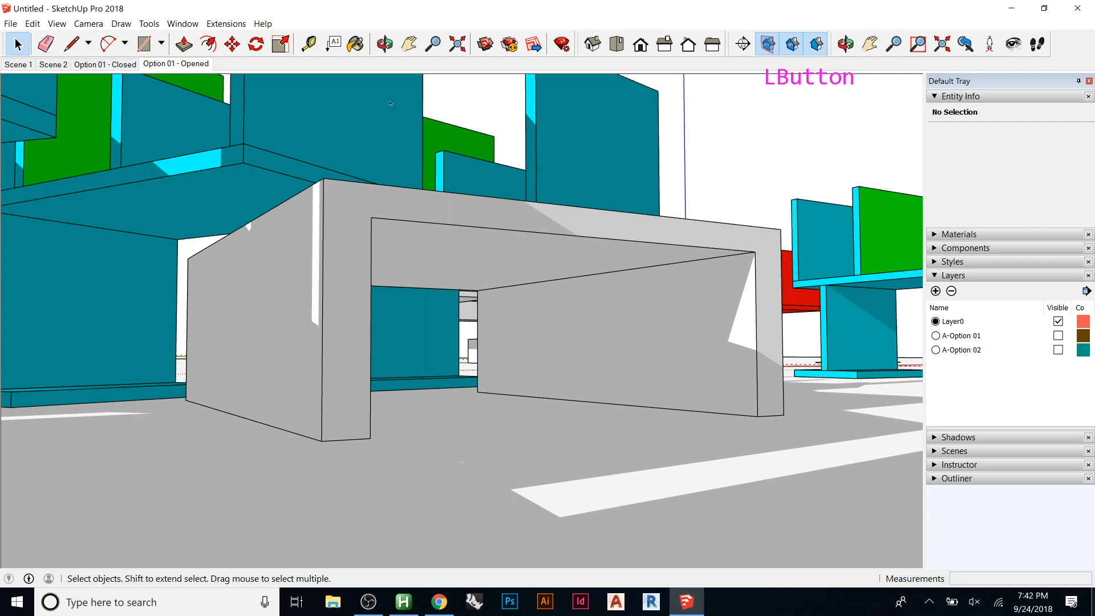
- Add a new scene after Option 01 - Opened, make the A-Option 02 layer visible in it, and update the scene
right_click(193, 65)
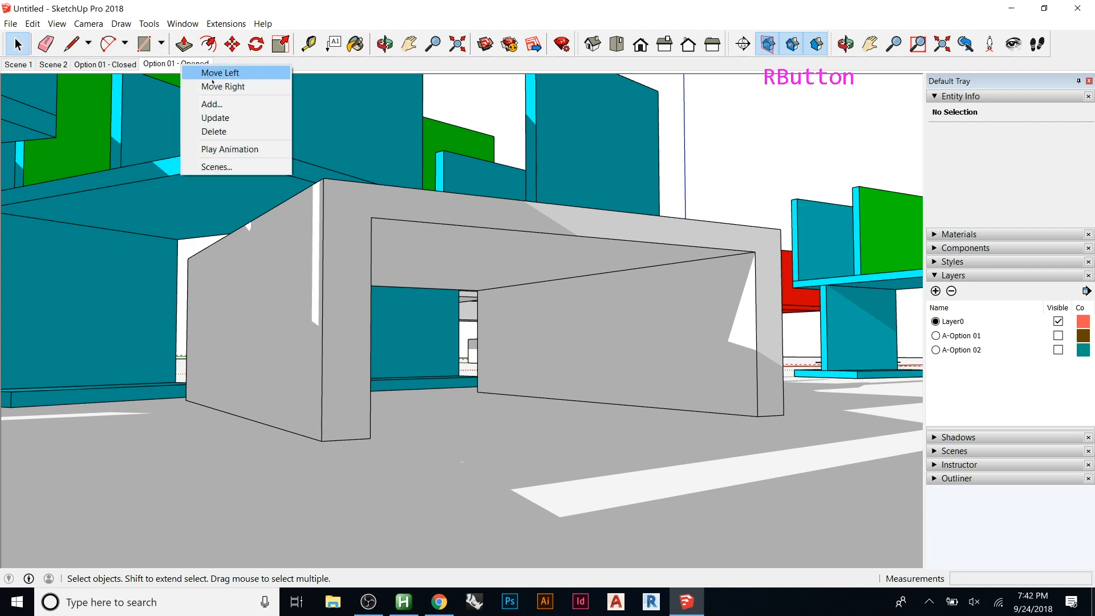
click(217, 105)
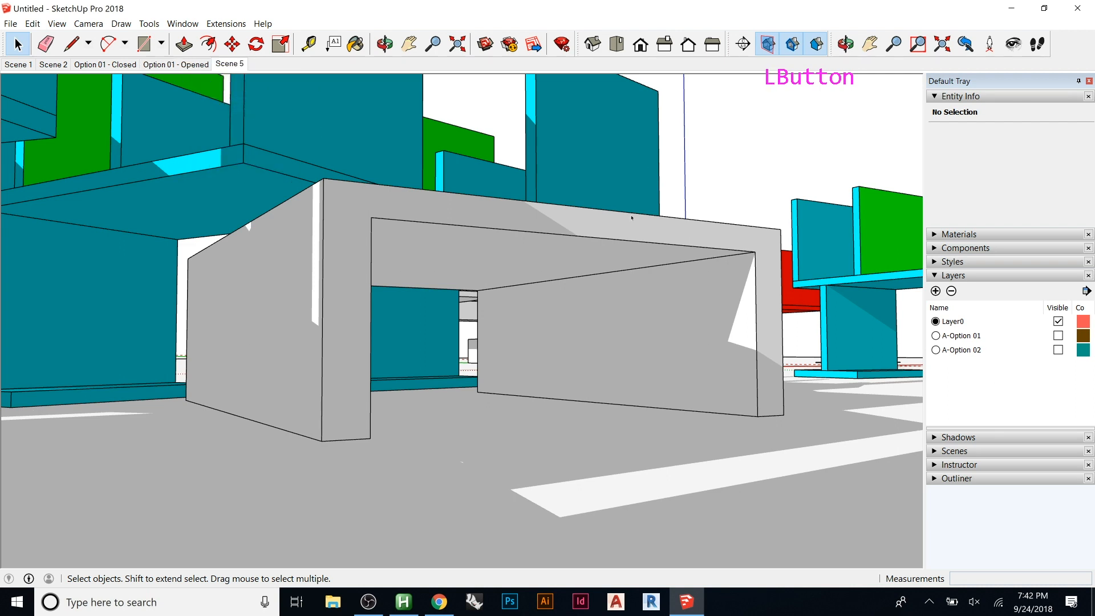
click(1058, 349)
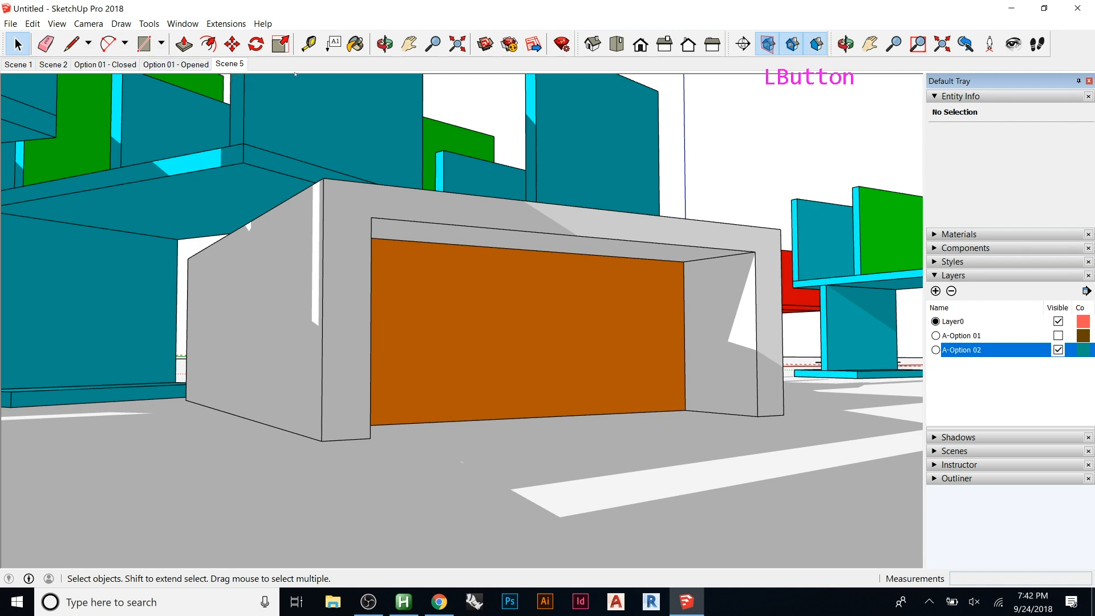
right_click(230, 64)
click(270, 116)
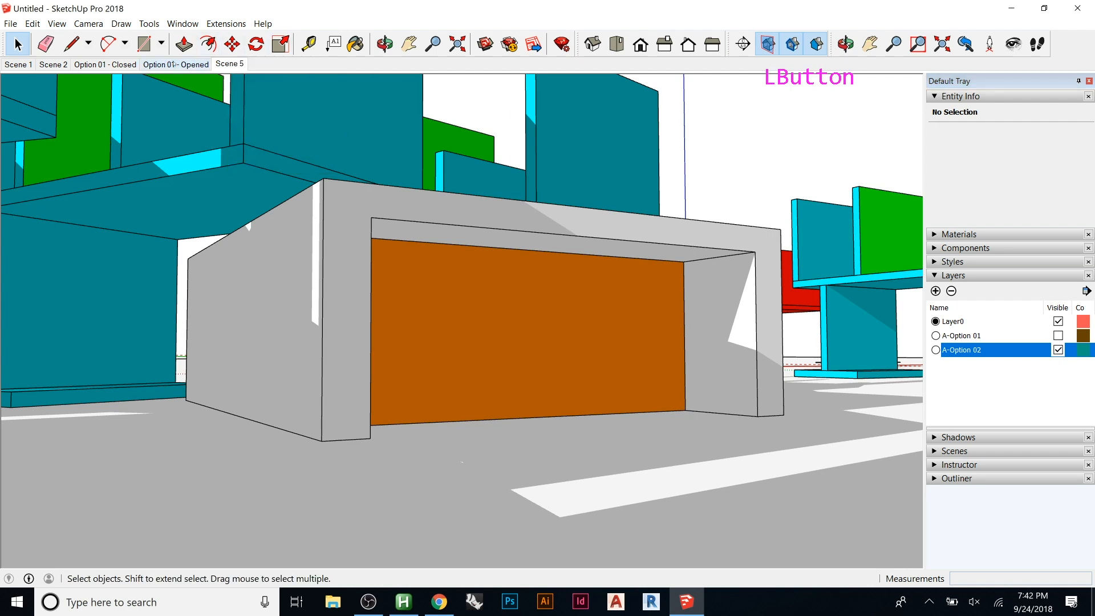
- Compare the garage opening across the Option 01 - Closed, Option 01 - Opened and Scene 5 scenes
click(145, 64)
click(152, 65)
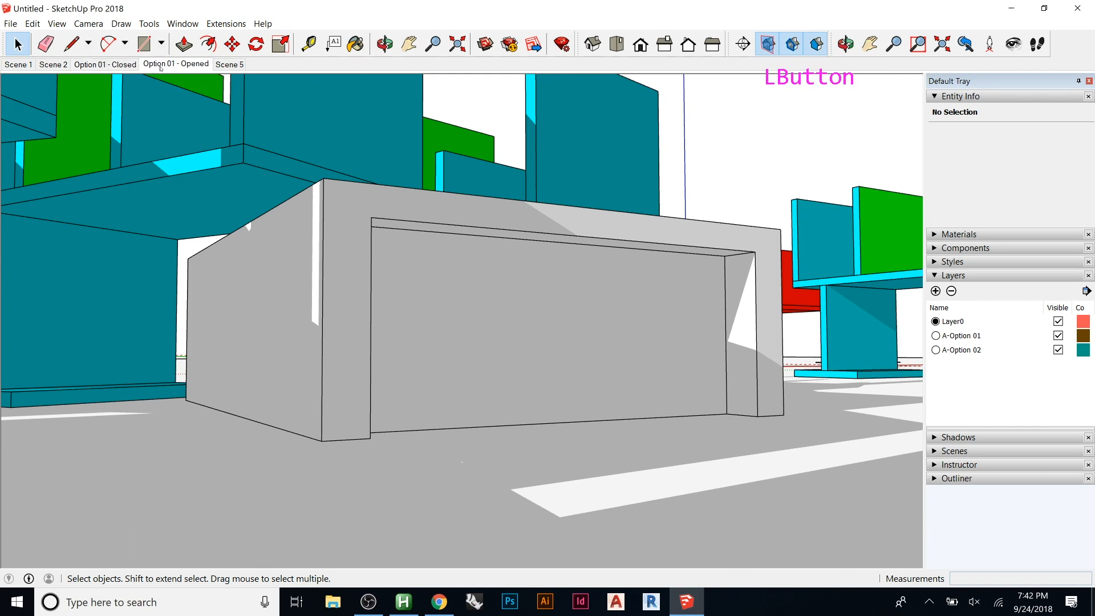
click(228, 64)
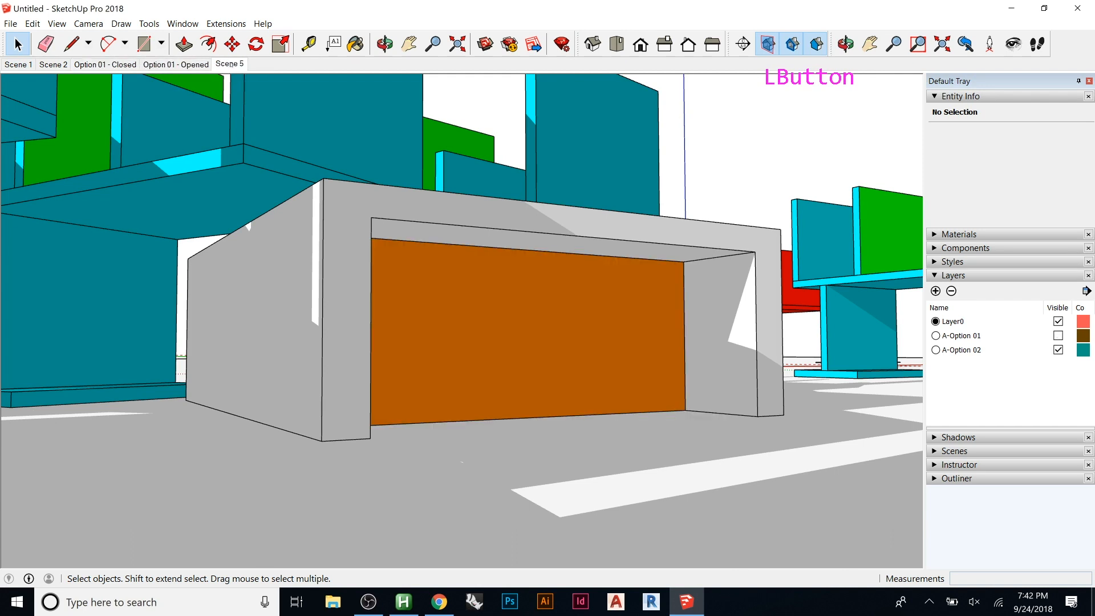
click(189, 67)
click(115, 66)
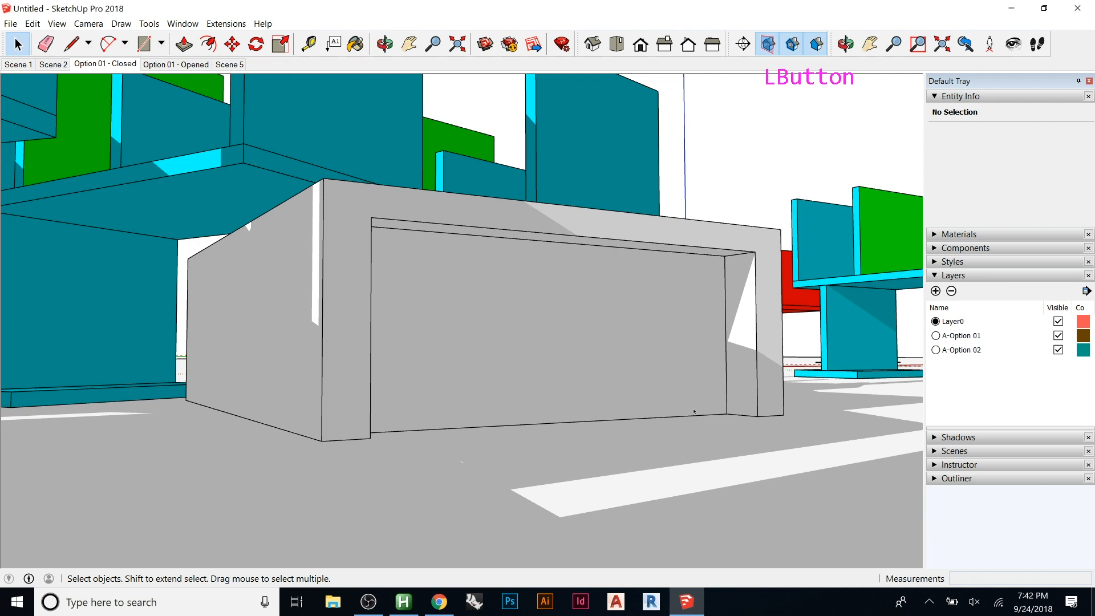
- Delete the chairs, tables, text labels and ground plane, keeping only the gray block with the notched opening
key(shift+z)
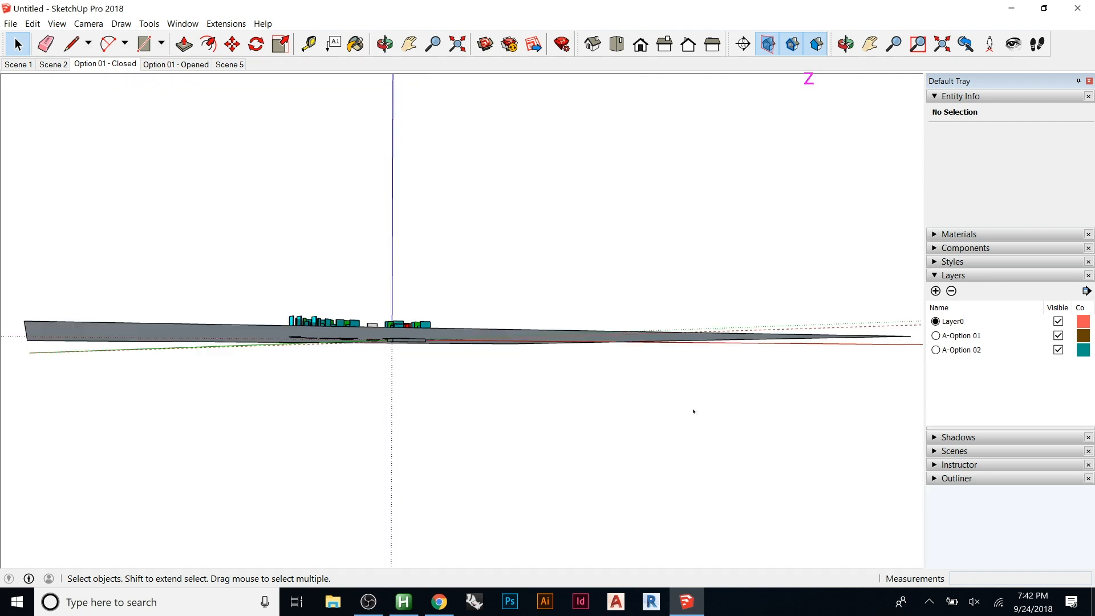
middle_drag(380, 352, 244, 513)
middle_drag(576, 321, 391, 454)
scroll(389, 335, up, 5)
scroll(389, 335, up, 1)
middle_drag(442, 420, 517, 270)
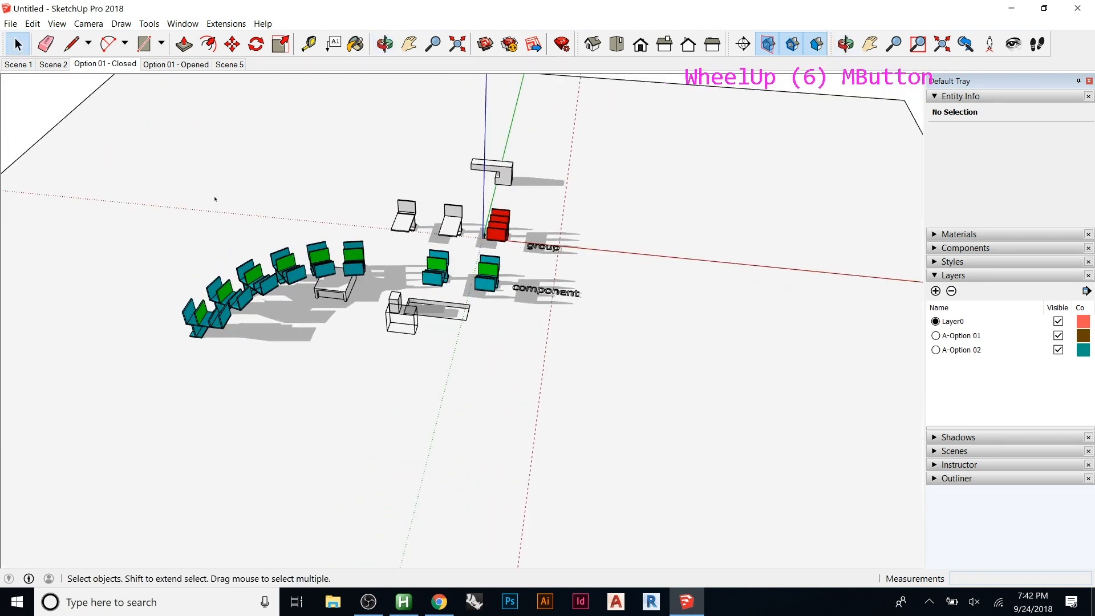
drag(141, 181, 693, 456)
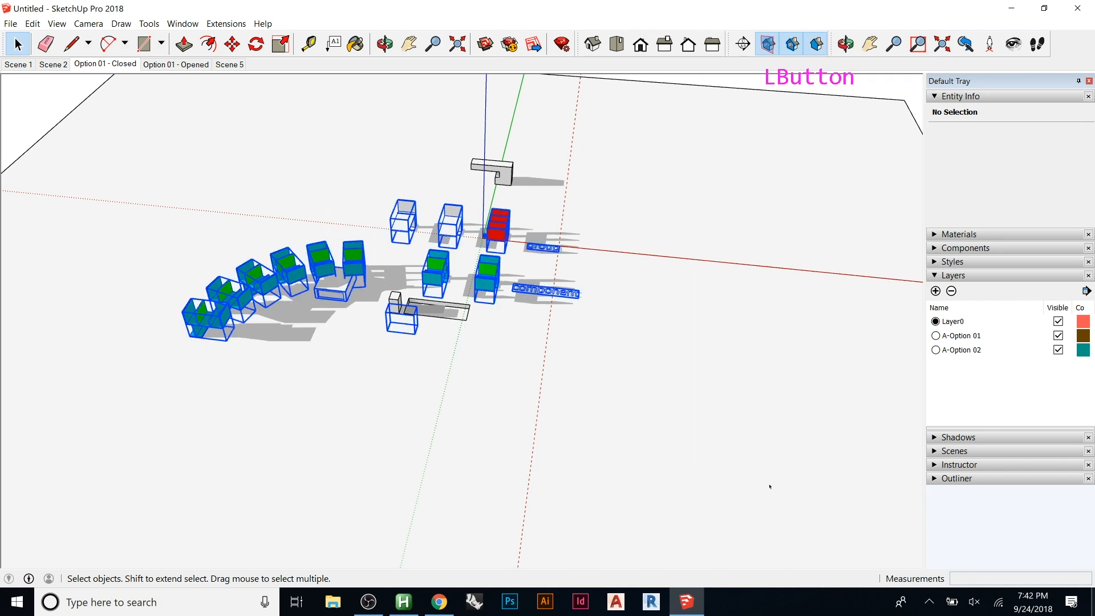
key(Delete)
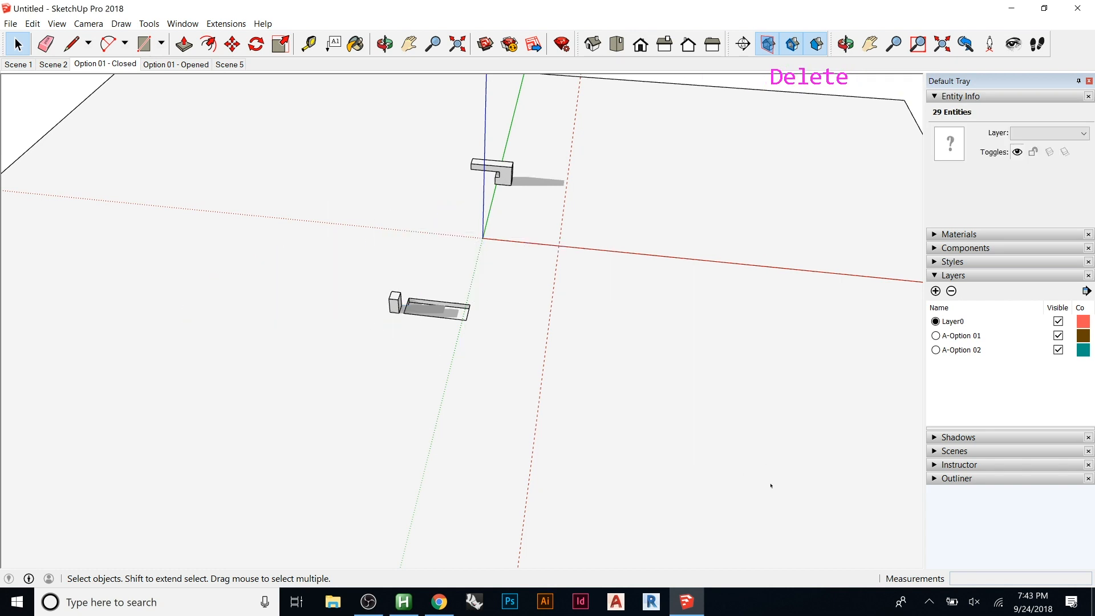
click(337, 379)
key(Delete)
key(shift+z)
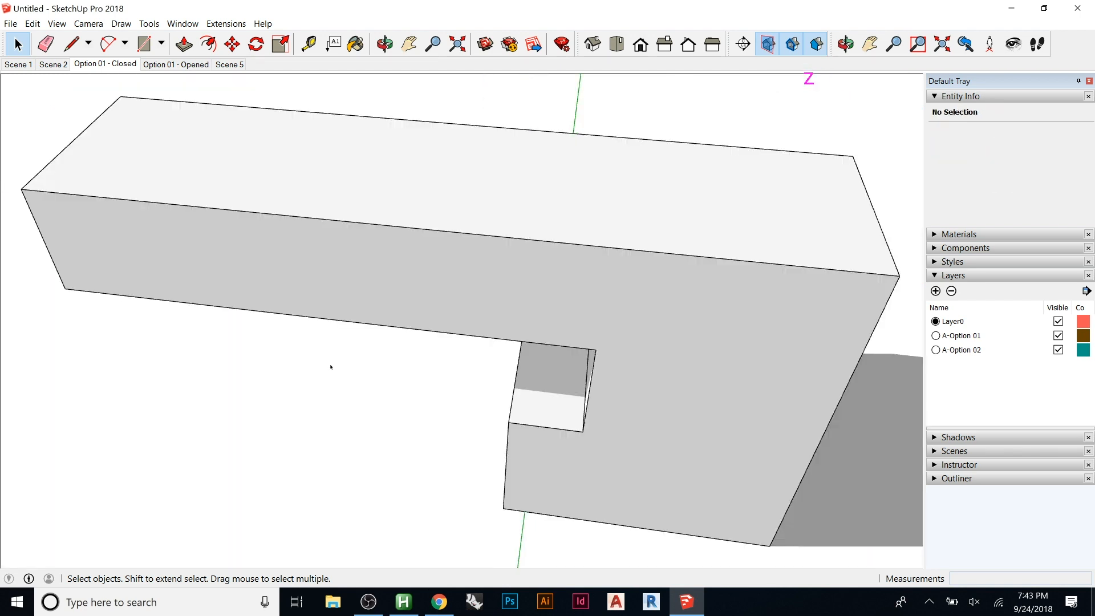
- Open the gray block group for editing and offset the outline of its front face inward by 18 inches
middle_drag(501, 378, 571, 320)
scroll(627, 279, down, 5)
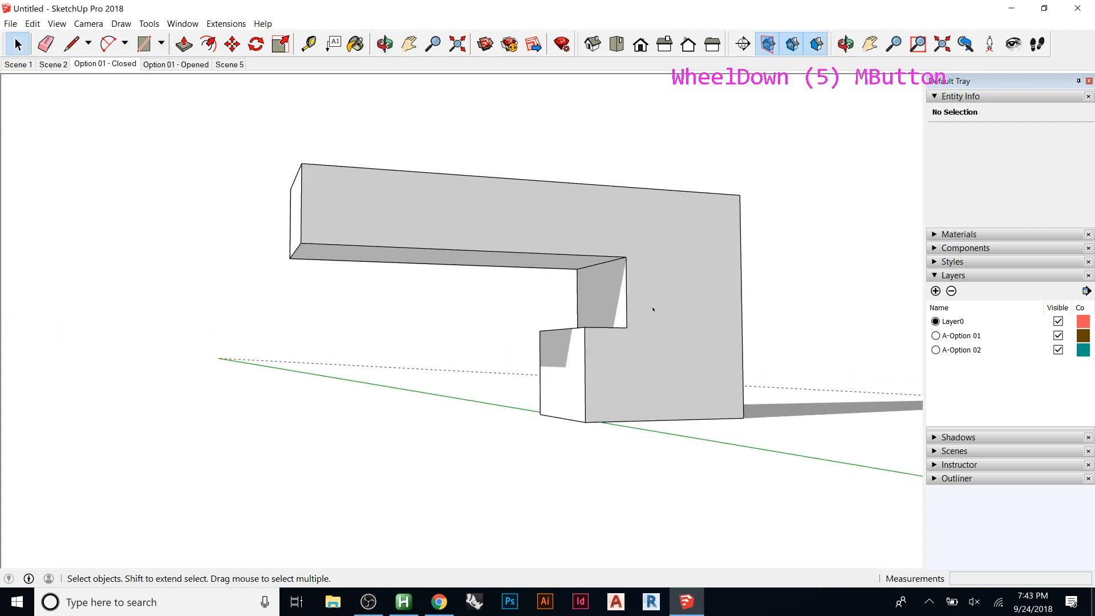
click(680, 305)
double_click(662, 298)
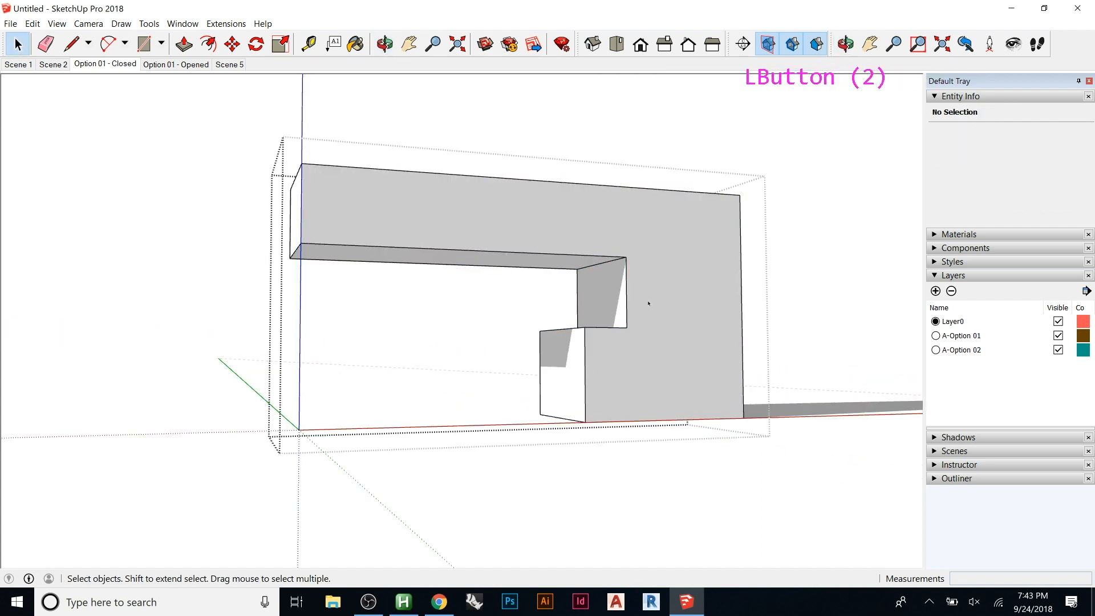
key(f)
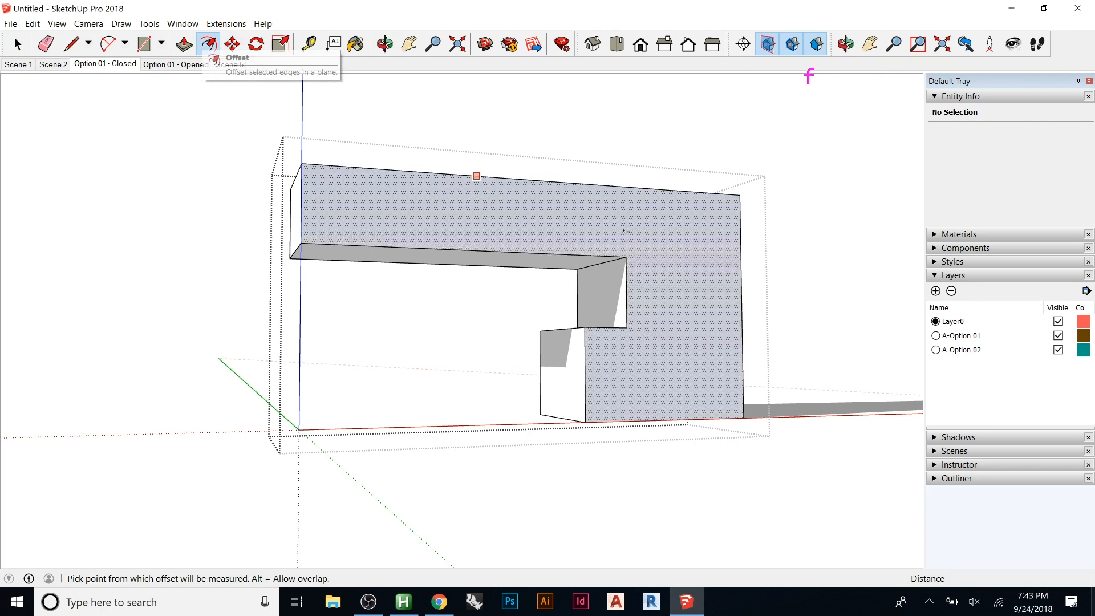
click(697, 193)
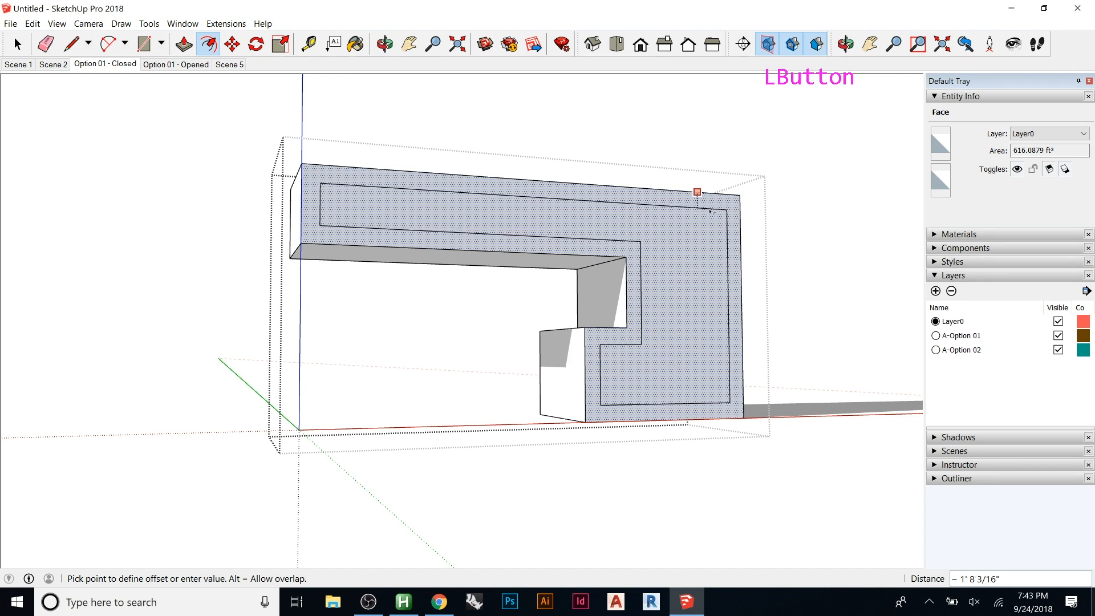
text(18)
key(Return)
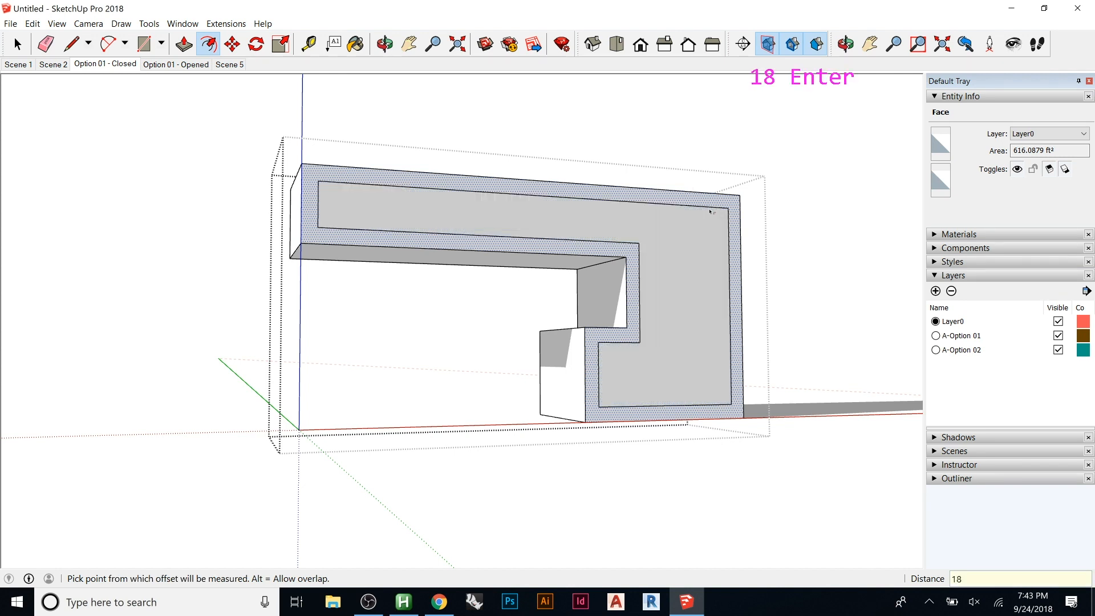
- Push the inner offset face about 1' 7" back into the block with Push/Pull
key(p)
click(690, 253)
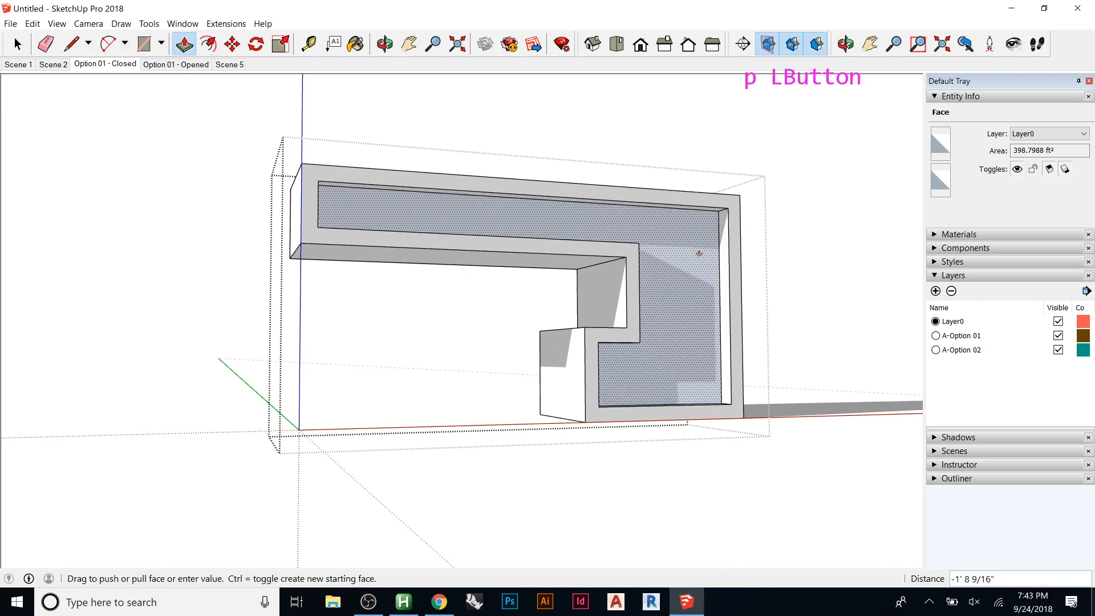
click(699, 252)
- Split the recessed face with a vertical line about 4' 3" long from the notch's inner corner up to the recess's top edge
middle_drag(700, 254, 558, 198)
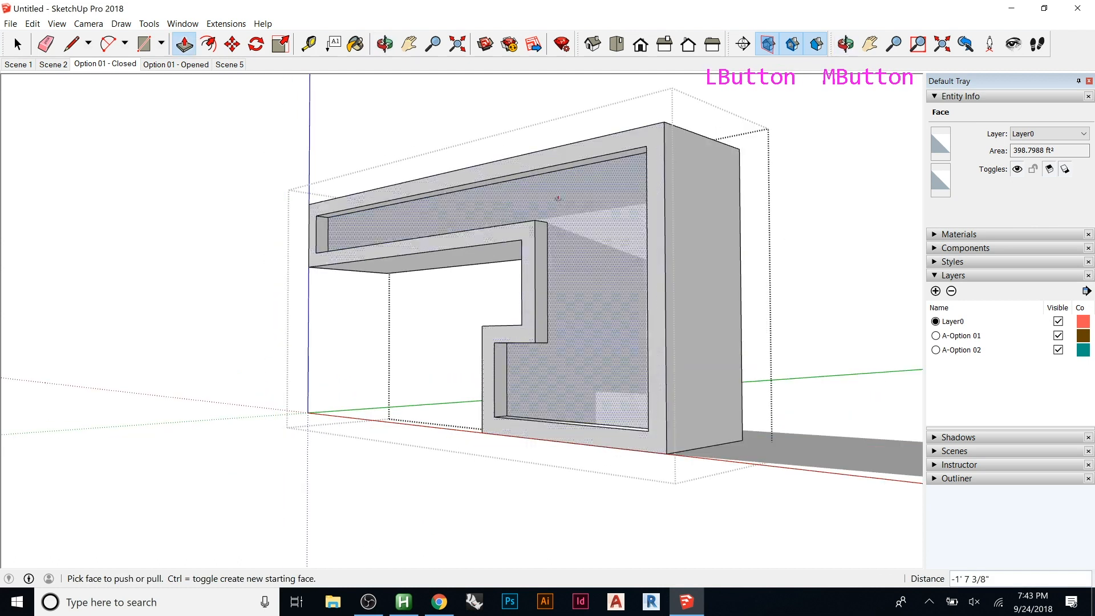
scroll(558, 198, up, 4)
key(l)
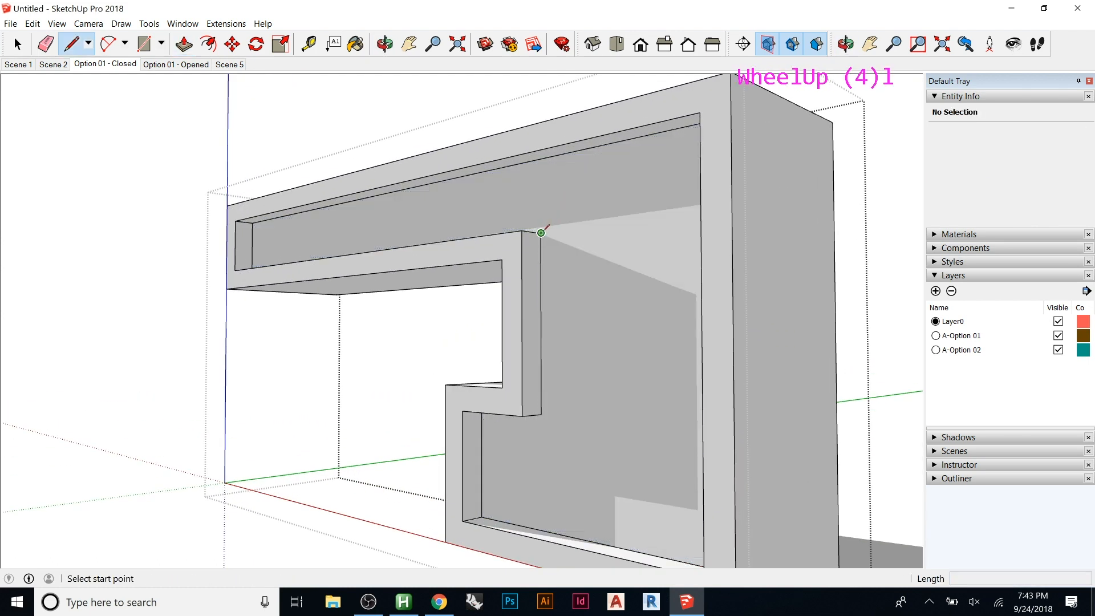
click(541, 232)
click(541, 158)
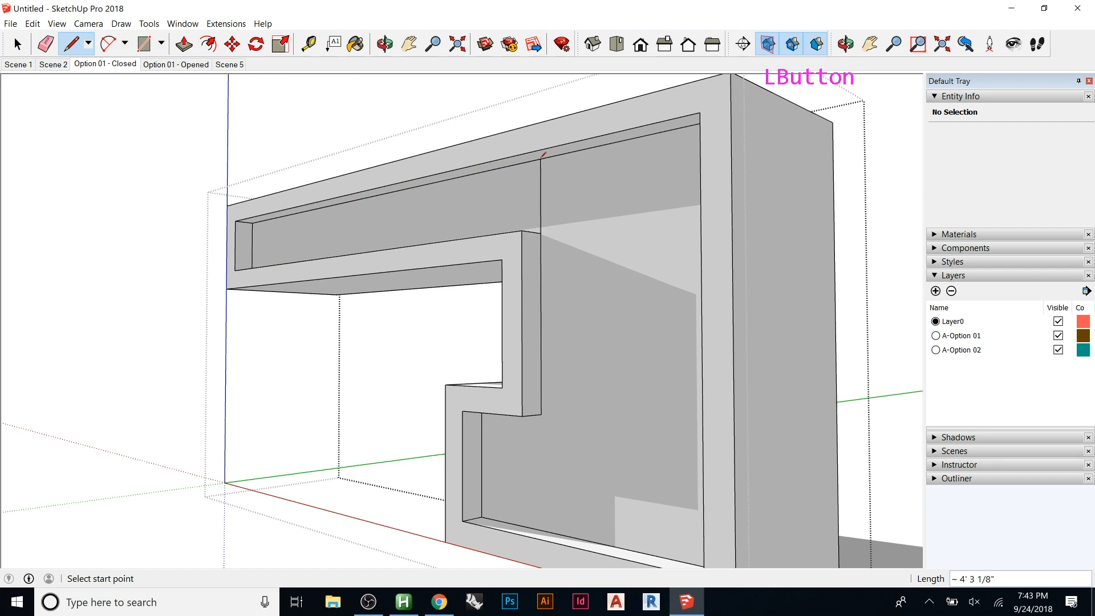
- Push the larger recessed face beside the notch about 9' 11" through the block to cut an opening, and finish editing the group
key(p)
click(665, 210)
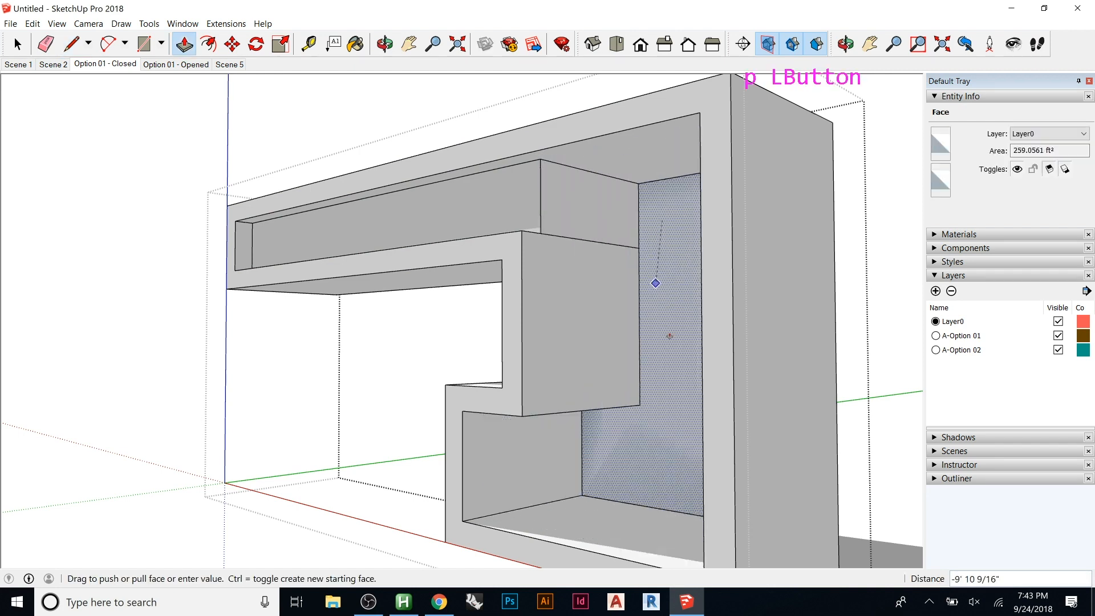
middle_drag(689, 325, 772, 334)
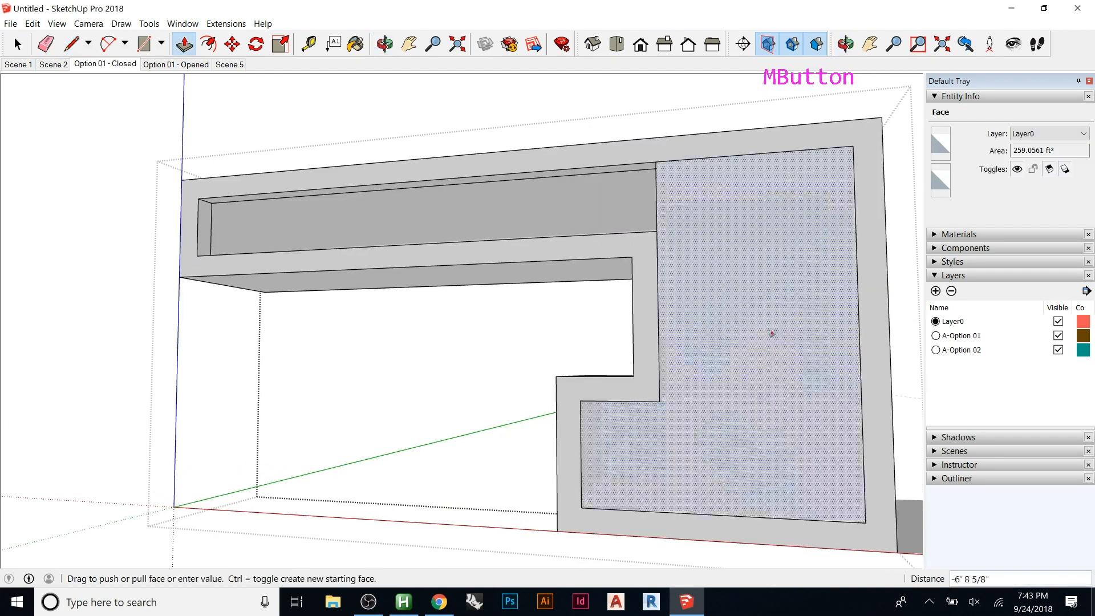
click(666, 229)
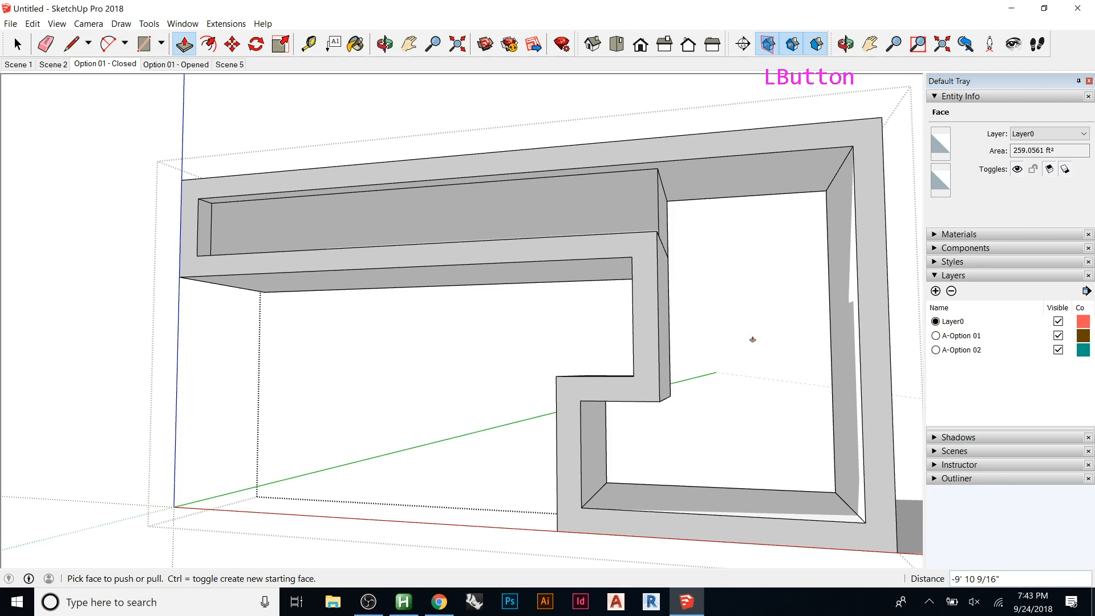
click(665, 229)
click(631, 257)
key(Escape)
- Draw a tall rectangle about 18' 3" by 5' 2" on the block's solid end face
middle_drag(640, 337, 650, 274)
middle_drag(416, 249, 3, 231)
middle_drag(465, 291, 519, 362)
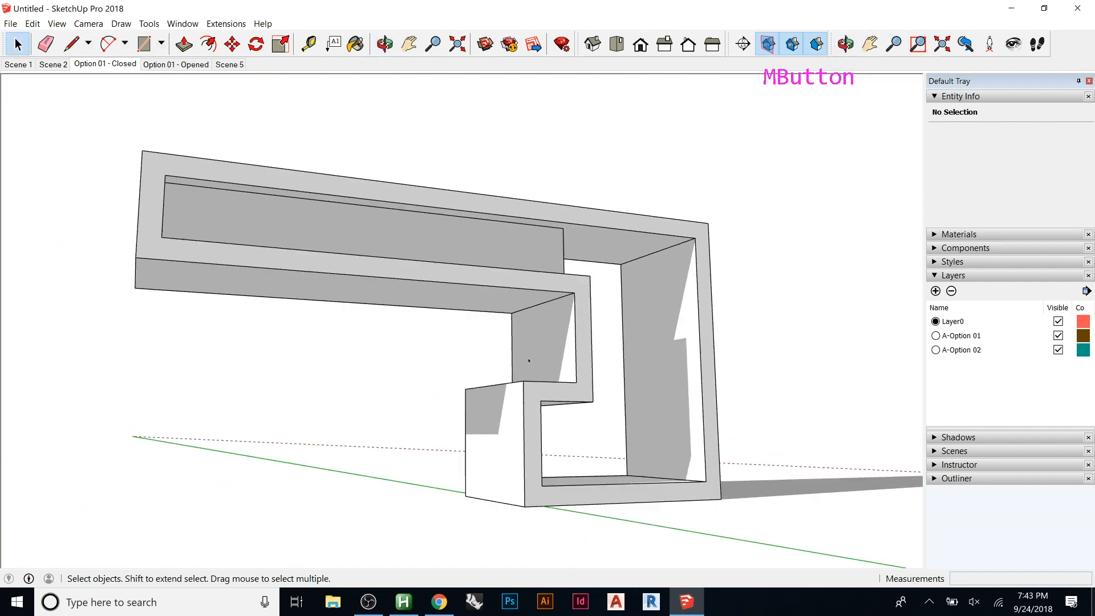
scroll(601, 383, down, 5)
scroll(575, 384, down, 6)
middle_drag(575, 384, 272, 465)
scroll(539, 368, down, 5)
middle_drag(603, 411, 536, 415)
scroll(538, 415, up, 9)
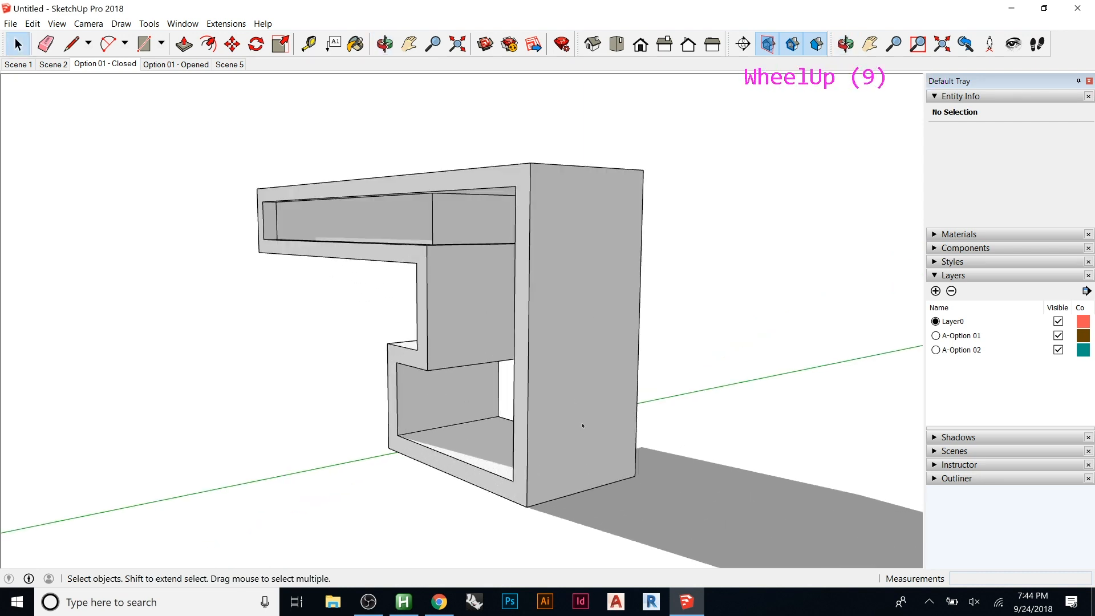
key(r)
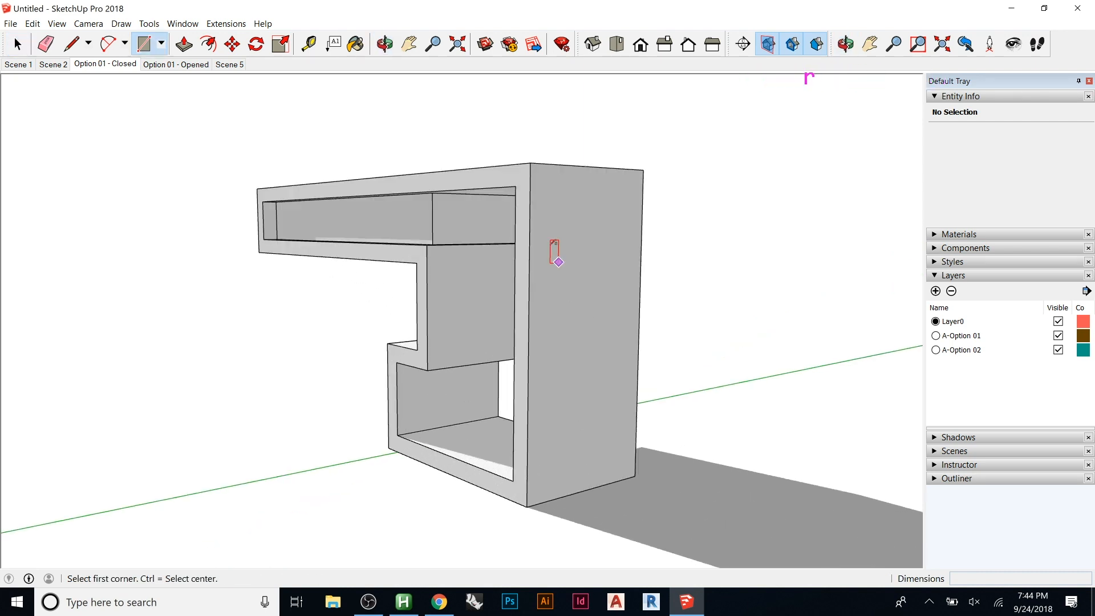
click(544, 215)
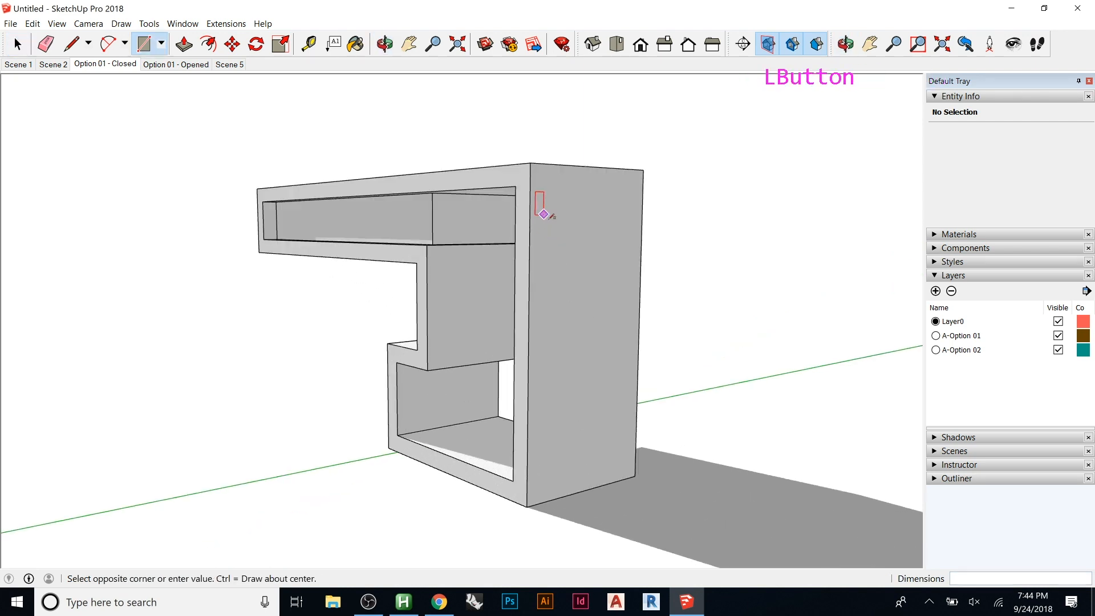
click(591, 458)
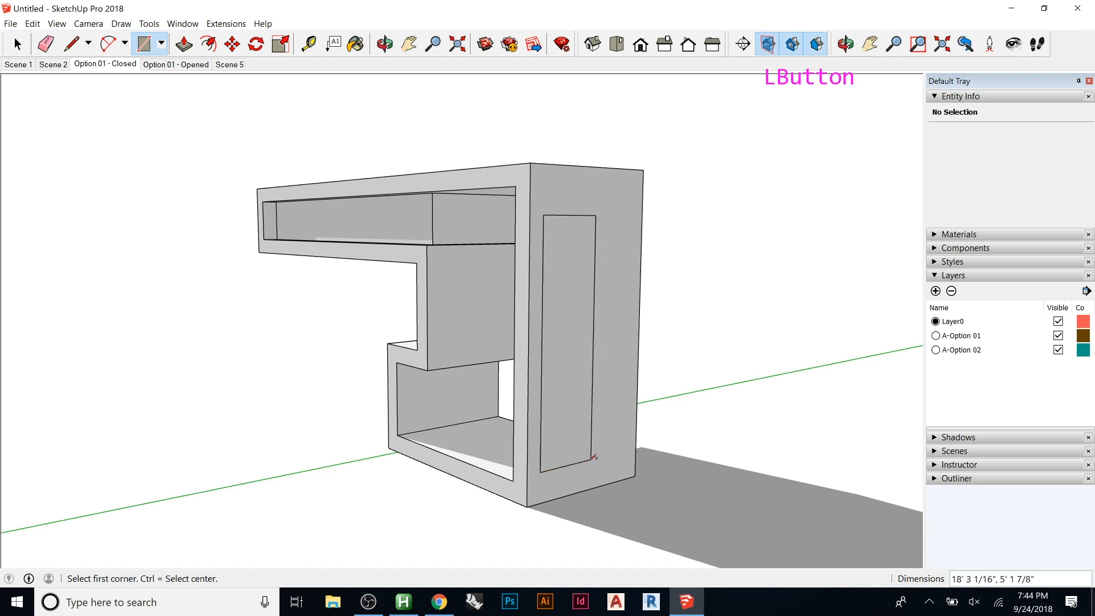
- Extrude the tall rectangle about 27' 9" outward from the block's end face into a slab
key(p)
click(571, 402)
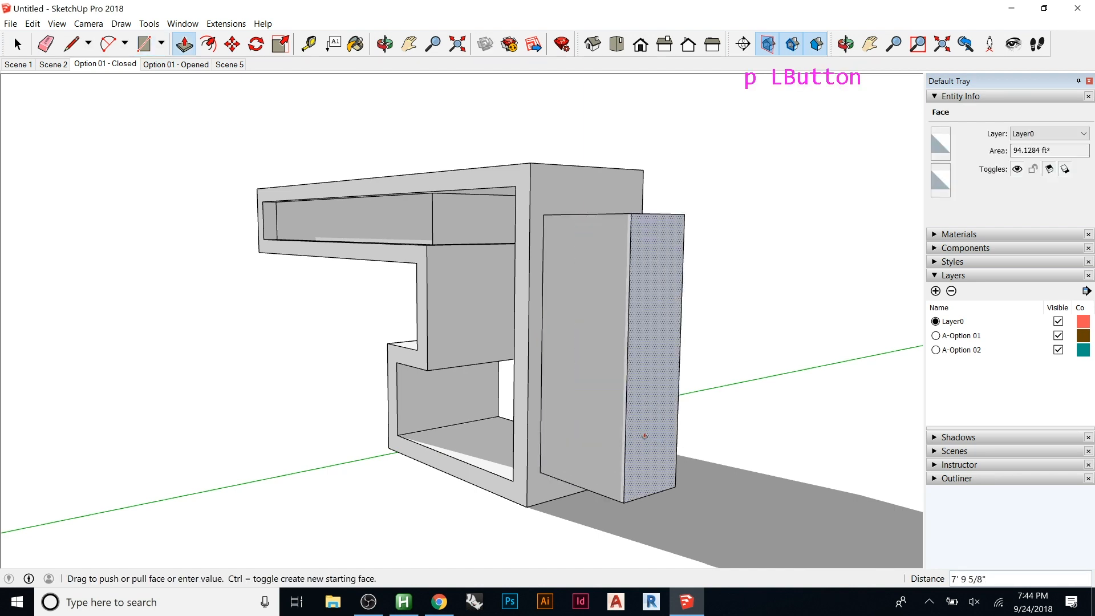
scroll(615, 405, down, 8)
scroll(615, 404, down, 3)
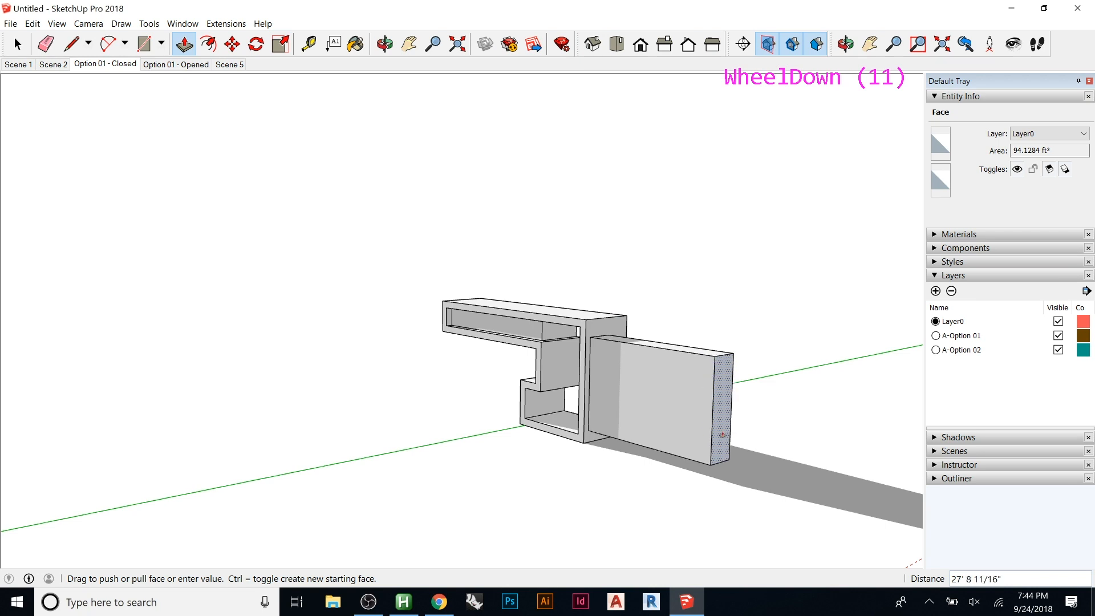
click(722, 434)
- Draw a tall, narrow rectangle about 13' 3" by 3' 2" near the outer end of the slab's broad front face
middle_drag(643, 391, 866, 346)
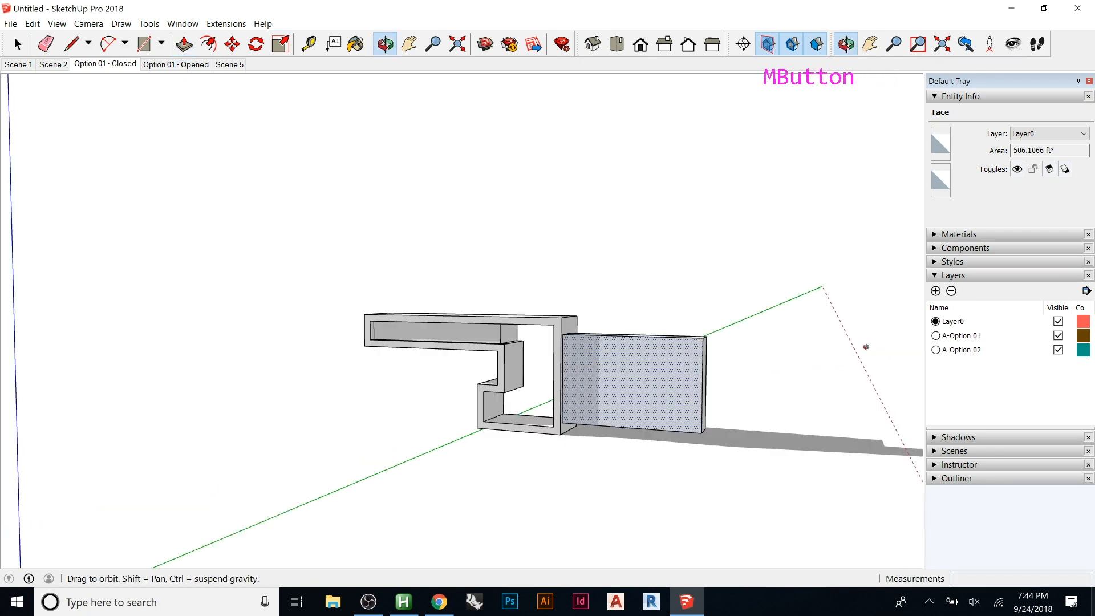
scroll(630, 386, up, 10)
middle_drag(645, 371, 592, 363)
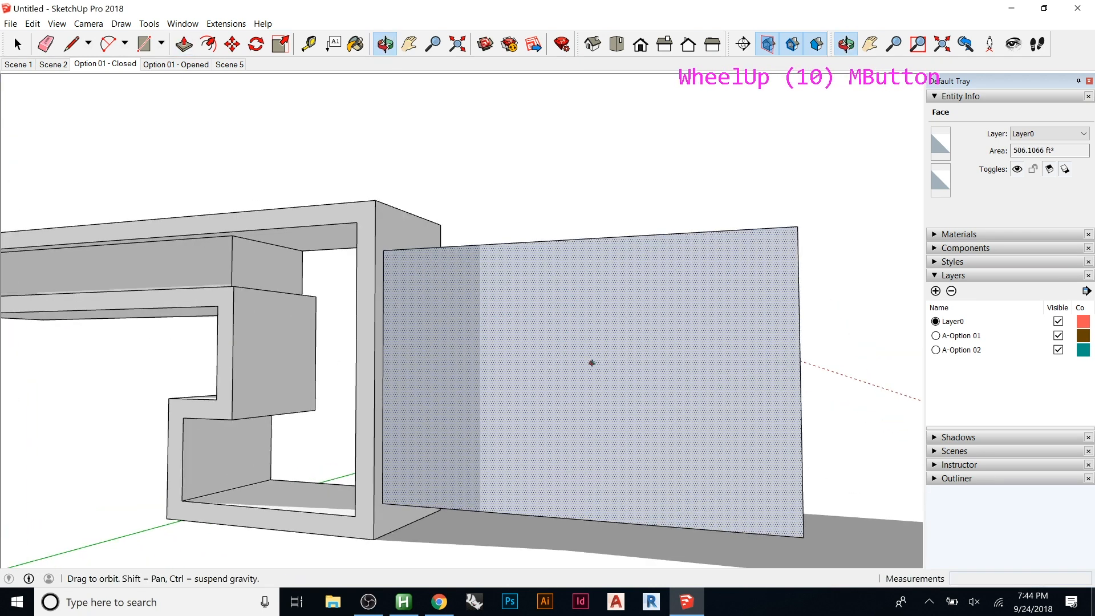
key(r)
click(668, 286)
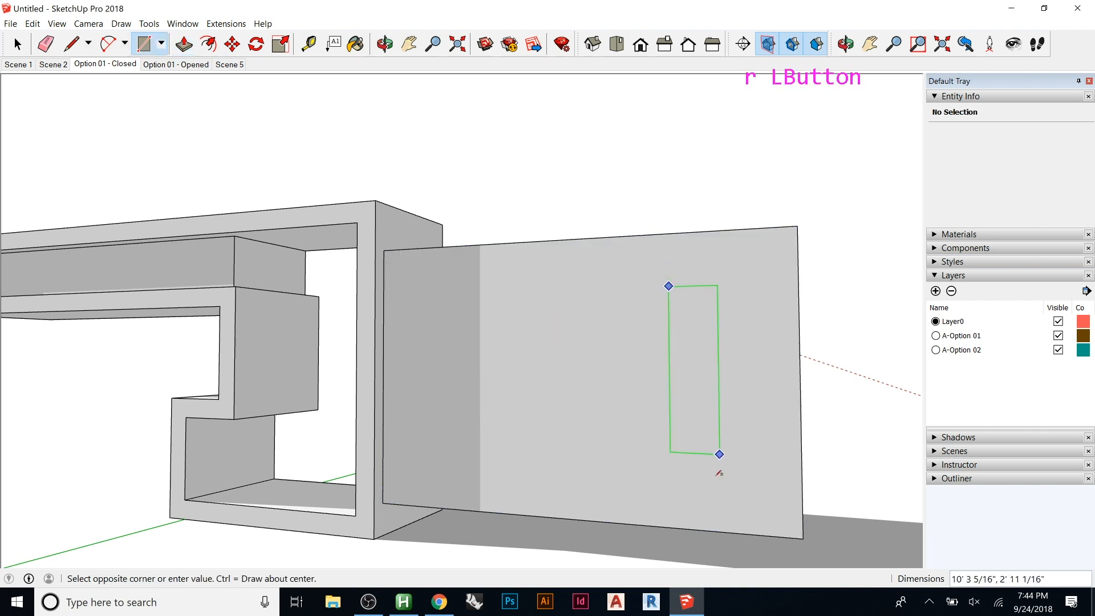
click(724, 502)
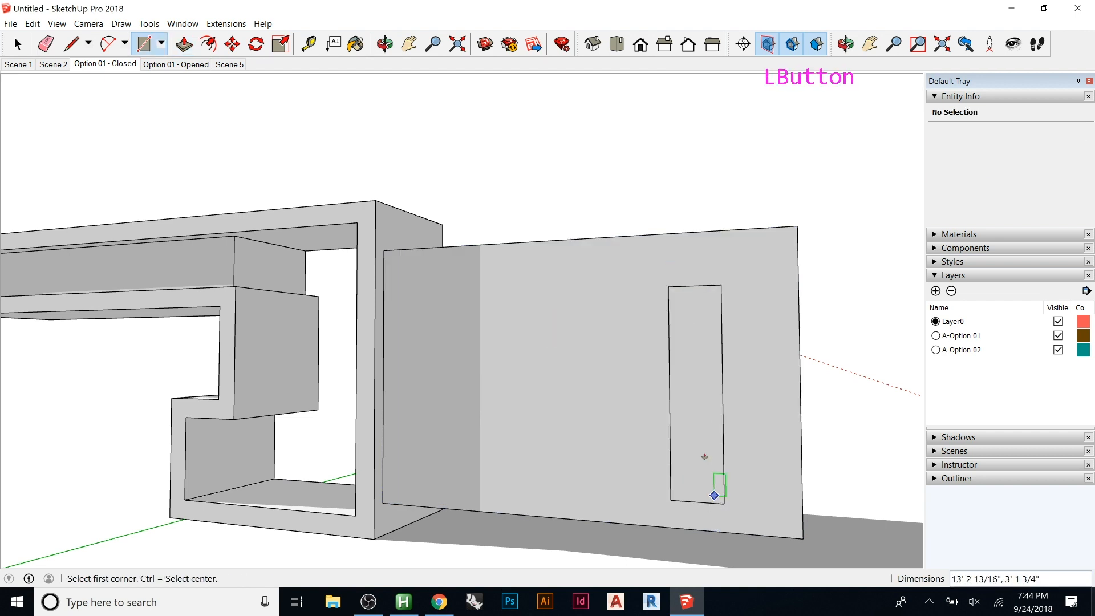
- Push the narrow rectangle about 5' 2" through the slab's full thickness to cut a slot
key(p)
click(697, 373)
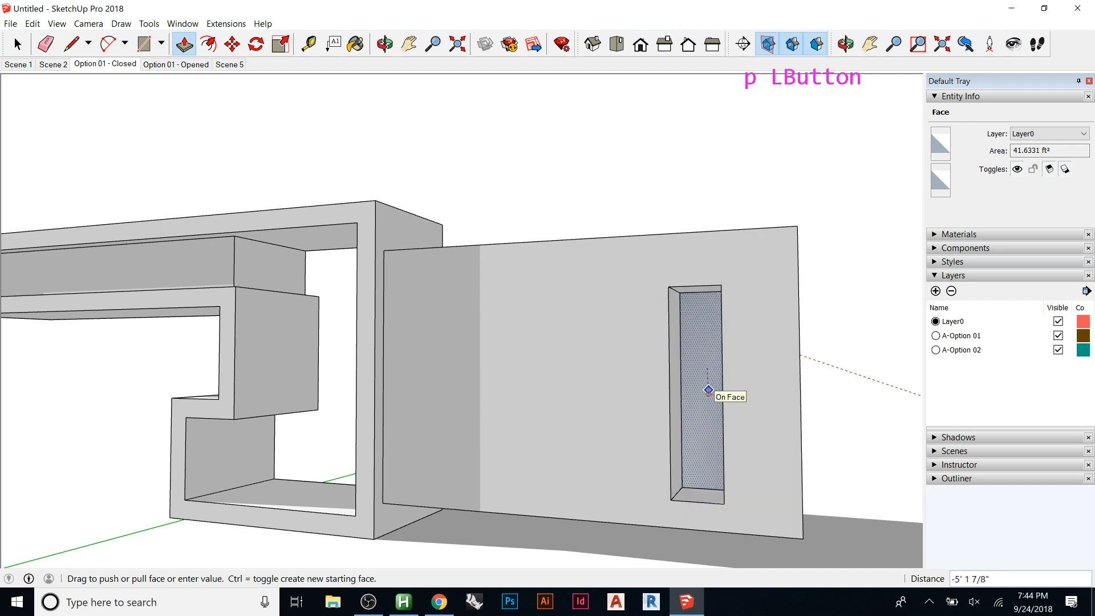
click(708, 390)
- Draw a square about 13' 3" by 13' 3" on the slab's front face, starting from the slot's inner upper corner
scroll(630, 322, down, 14)
middle_click(608, 349)
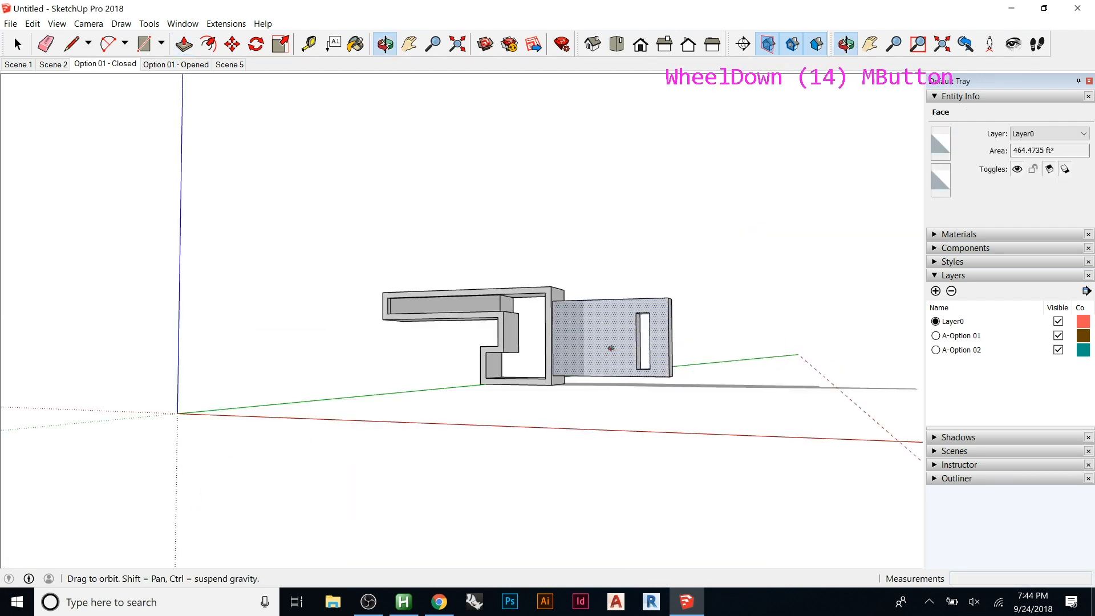
scroll(608, 349, up, 14)
middle_click(604, 336)
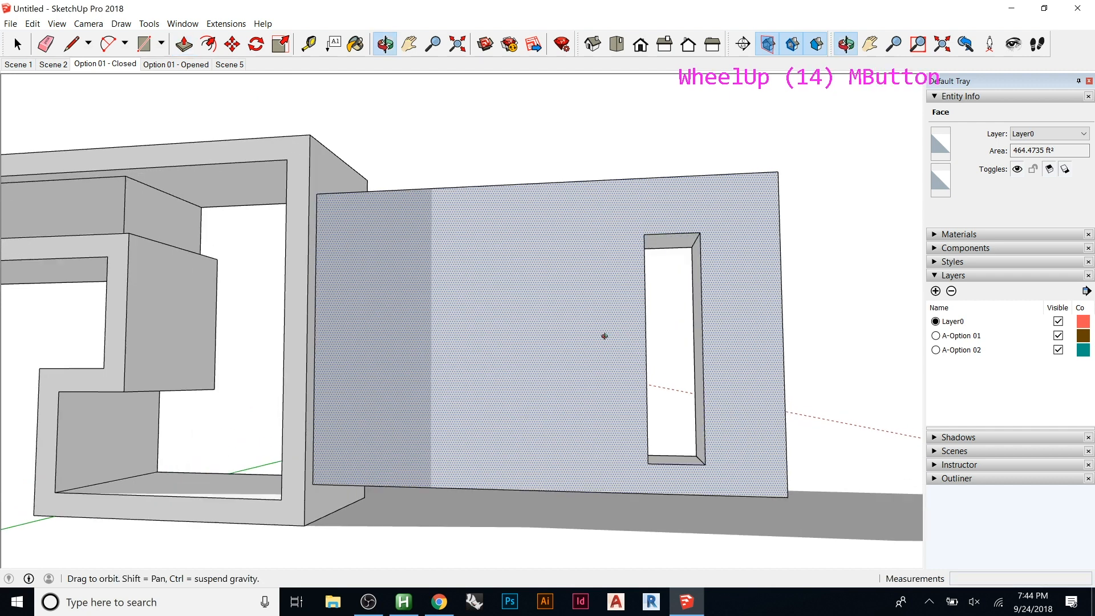
middle_drag(605, 336, 515, 345)
key(r)
click(626, 225)
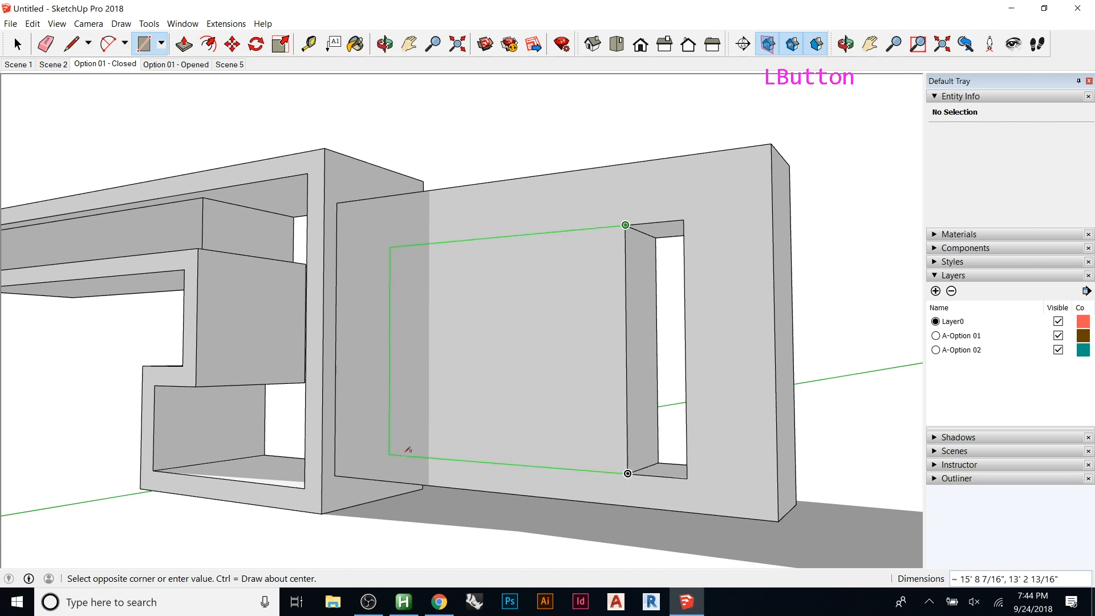
click(422, 455)
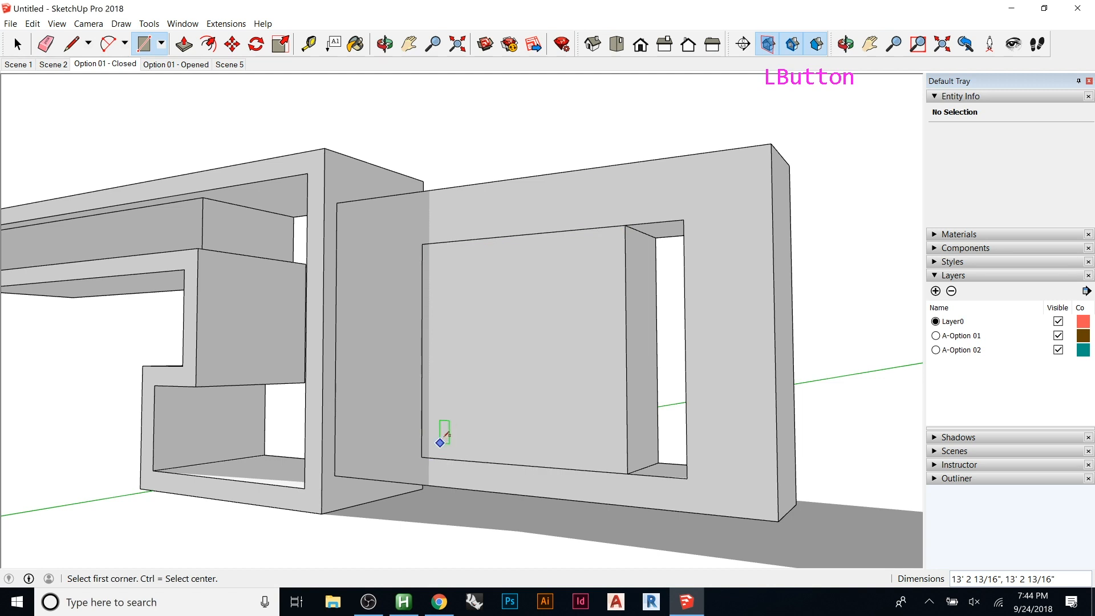
- Push the square face about 1' 8" into the slab to form a shallow recess beside the slot
key(p)
click(475, 415)
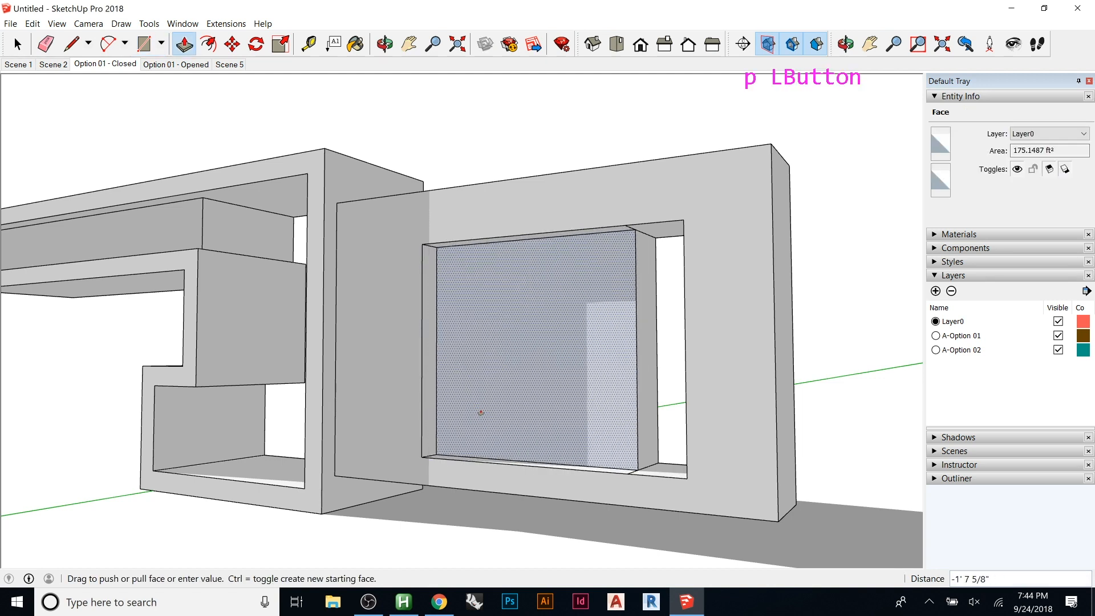
click(481, 412)
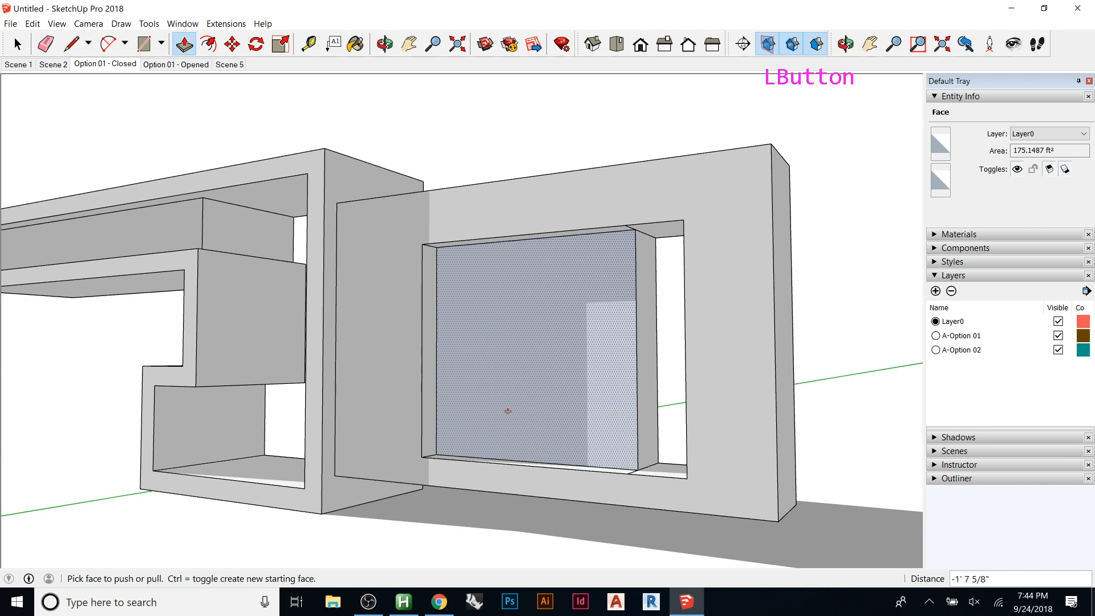
middle_drag(530, 383, 553, 383)
key(space)
key(Escape)
- Select all of the extruded slab's connected geometry and make it a group separate from the block
click(495, 318)
click(325, 271)
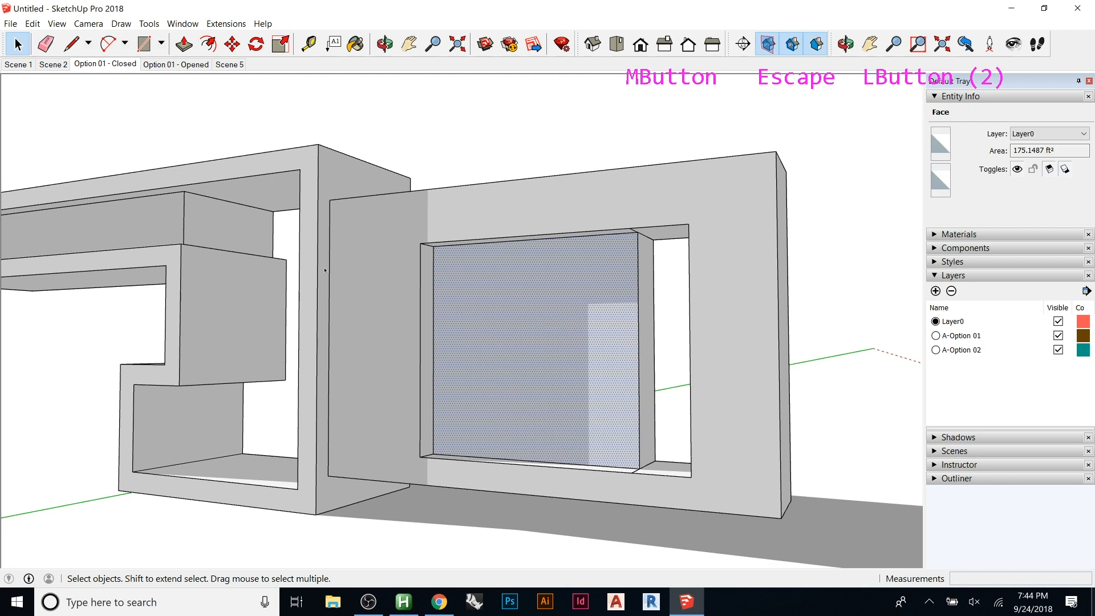
double_click(325, 270)
key(Escape)
triple_click(465, 234)
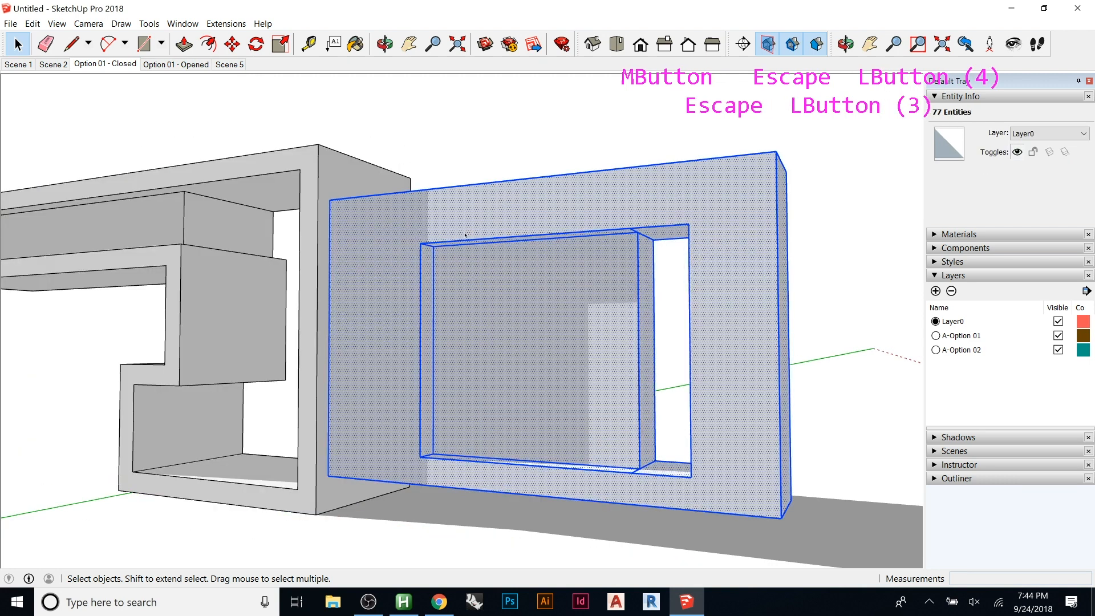
right_click(465, 235)
click(528, 342)
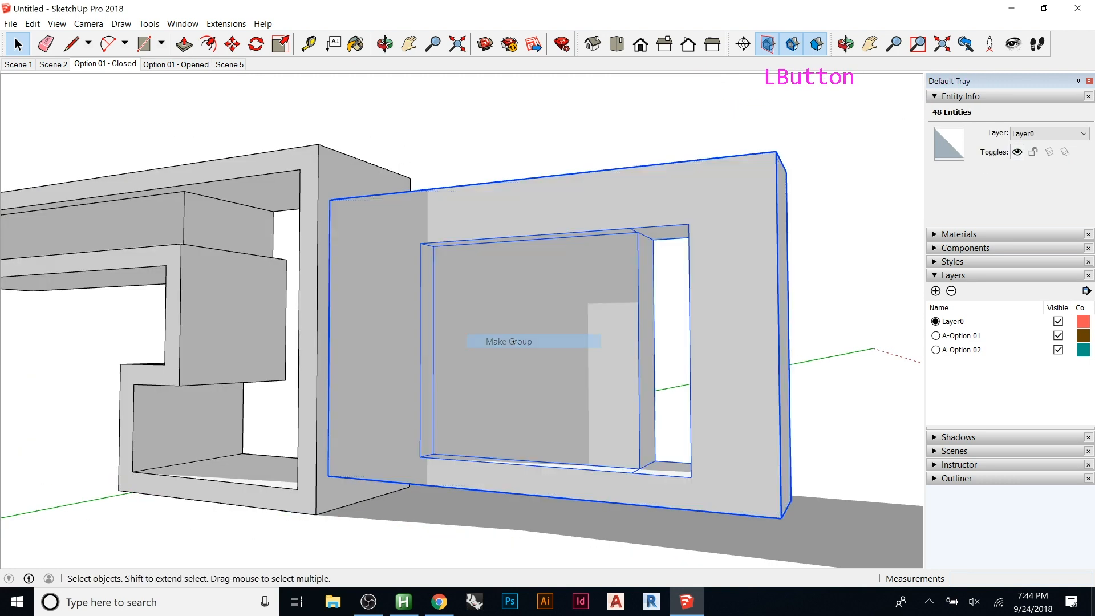
middle_drag(529, 314, 742, 285)
click(887, 276)
key(Escape)
key(Escape)
key(Escape)
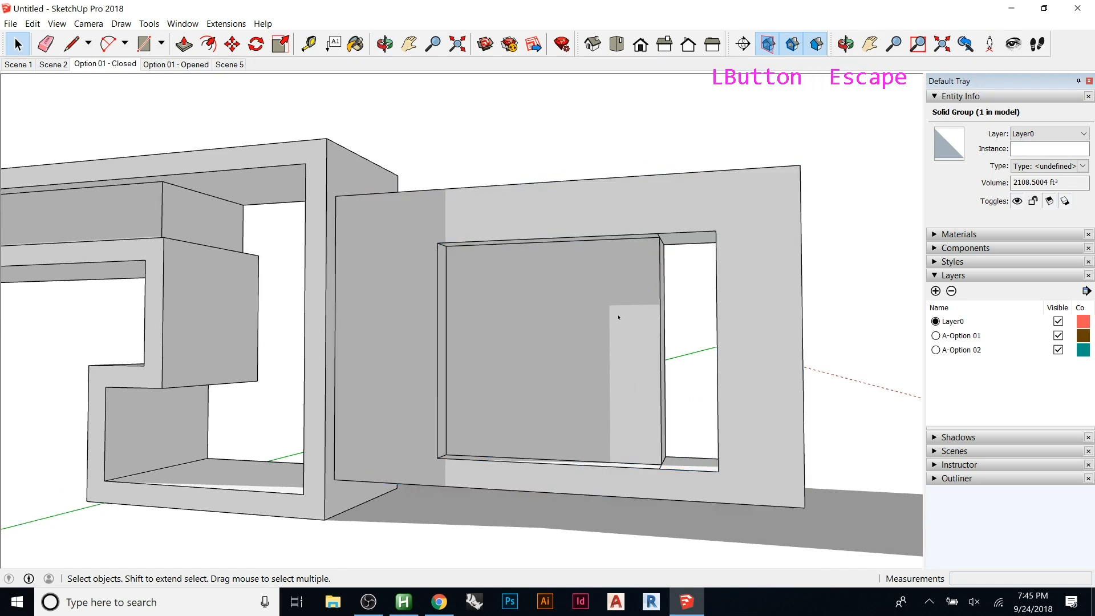
- Move the slab group about 50' 11" from the block's end to a spot in front of the block
scroll(626, 288, down, 6)
middle_drag(523, 323, 735, 292)
scroll(627, 295, down, 5)
middle_drag(618, 299, 596, 325)
click(597, 325)
key(m)
drag(657, 274, 374, 293)
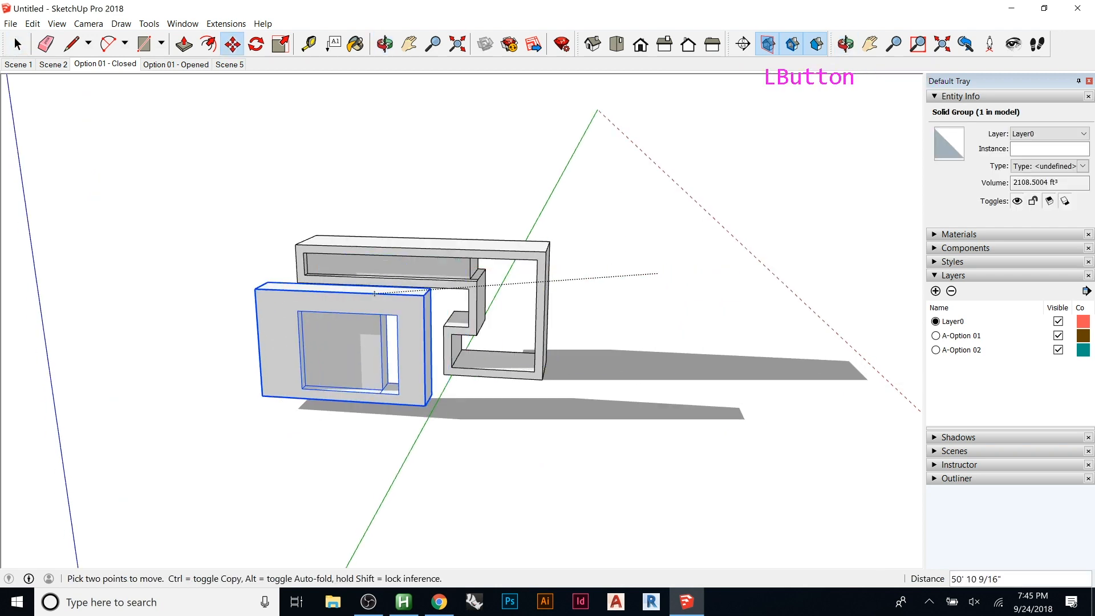
- Move the slab group back into place beneath the block's overhanging arm
middle_drag(374, 293, 647, 257)
click(534, 265)
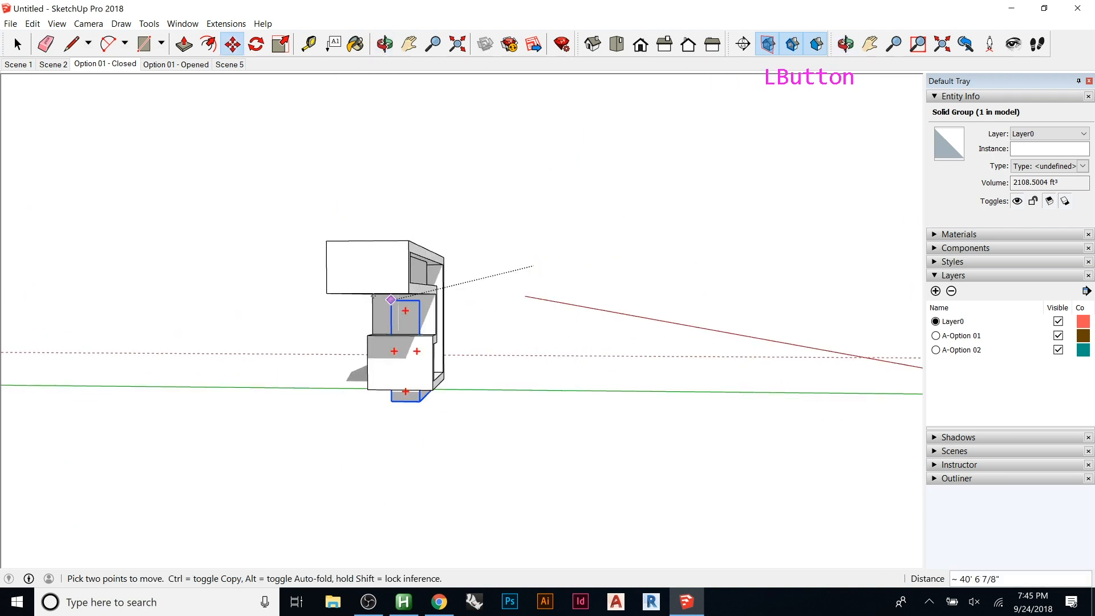
click(367, 293)
- Scale down the slab group's height from below so its base lines up with the block's base
middle_drag(368, 292, 109, 285)
middle_drag(497, 302, 479, 359)
scroll(481, 354, up, 7)
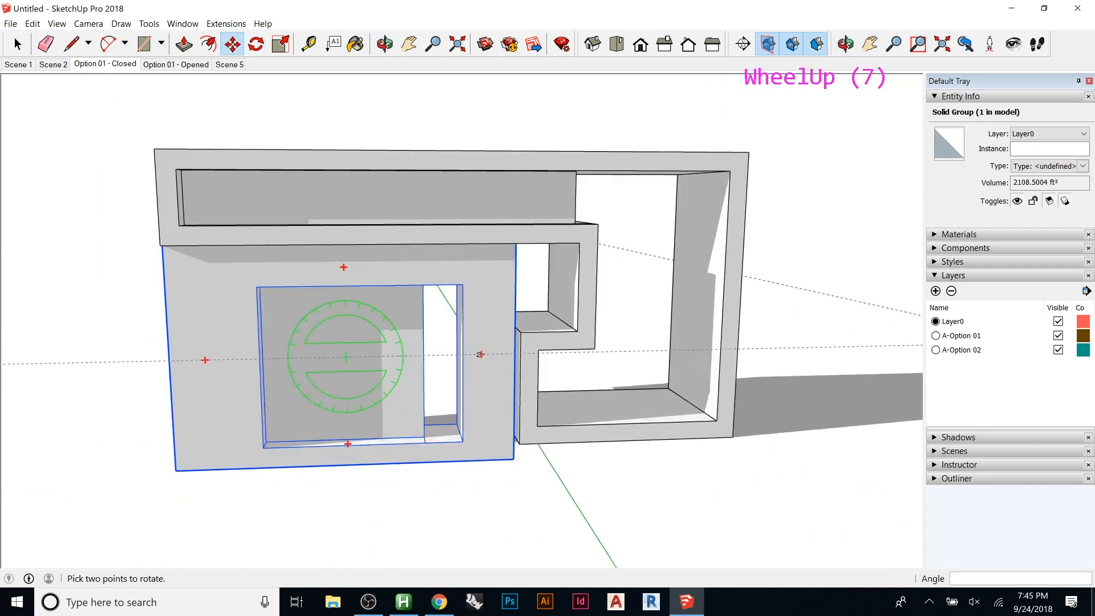
key(s)
middle_drag(332, 423, 412, 436)
mouse_move(380, 441)
mouse_down()
mouse_move(380, 357)
mouse_move(383, 431)
mouse_move(398, 291)
mouse_move(379, 439)
mouse_move(380, 421)
mouse_up()
middle_drag(537, 433, 323, 451)
key(space)
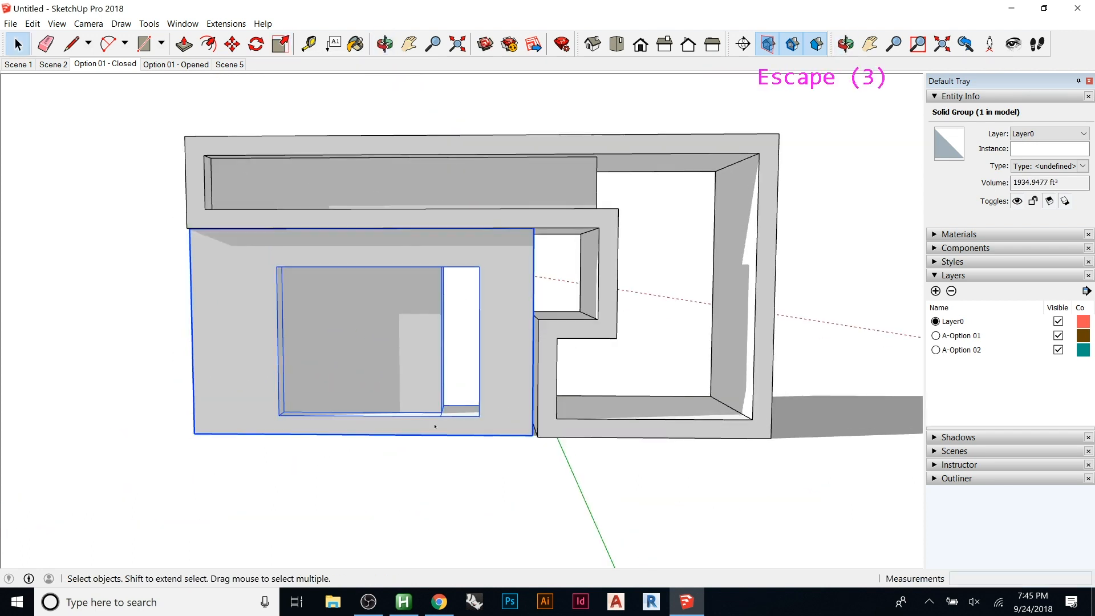
- Try flipping the slab group lengthwise along its red axis and undo the flip
click(681, 363)
middle_drag(681, 362, 491, 327)
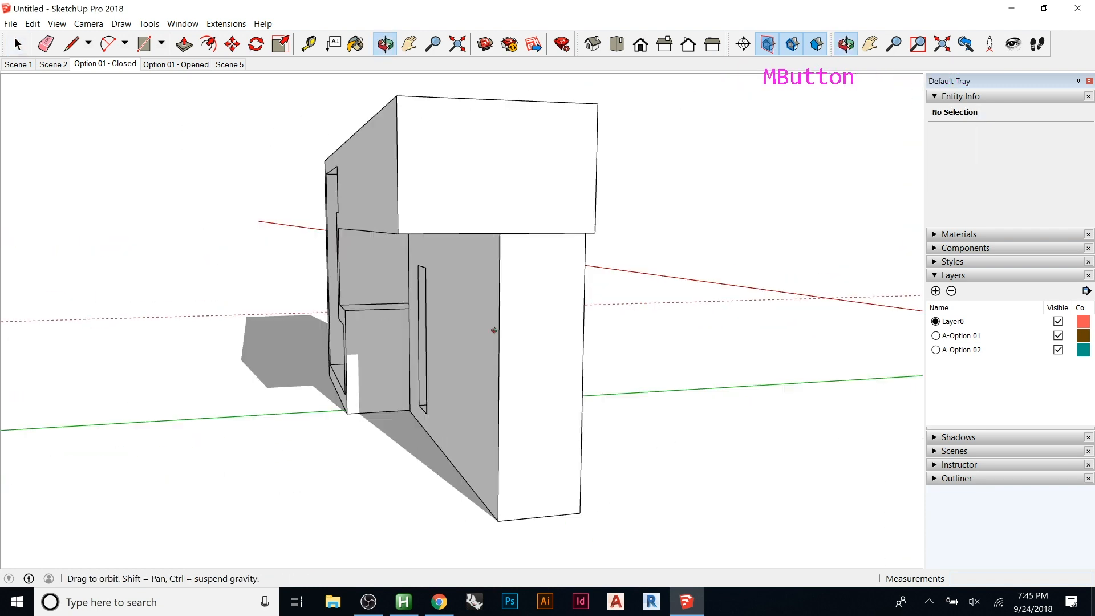
click(496, 333)
right_click(458, 288)
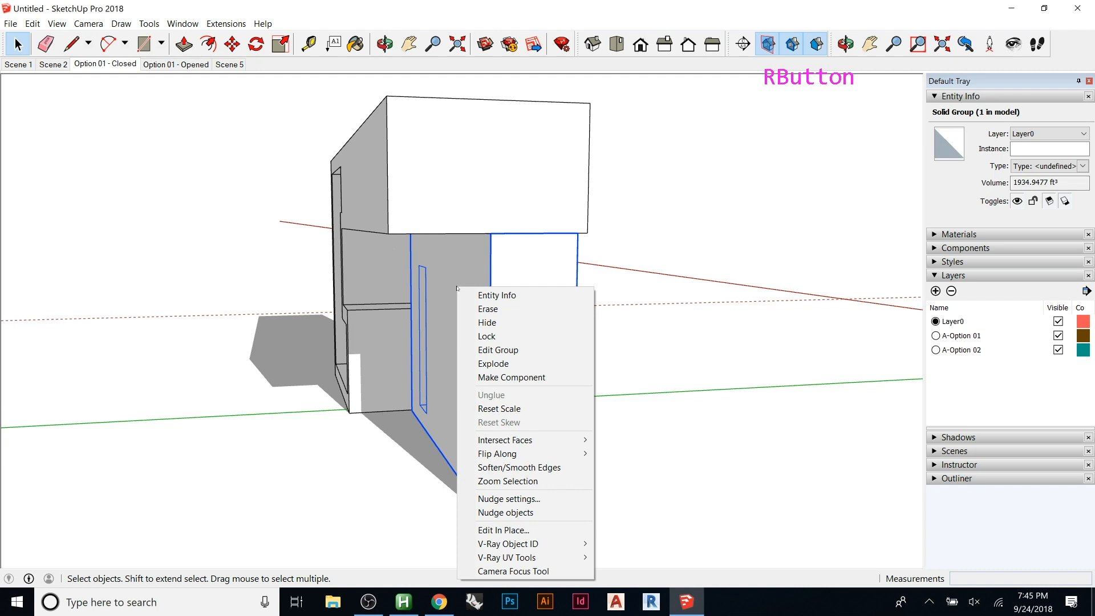
mouse_move(508, 456)
click(617, 454)
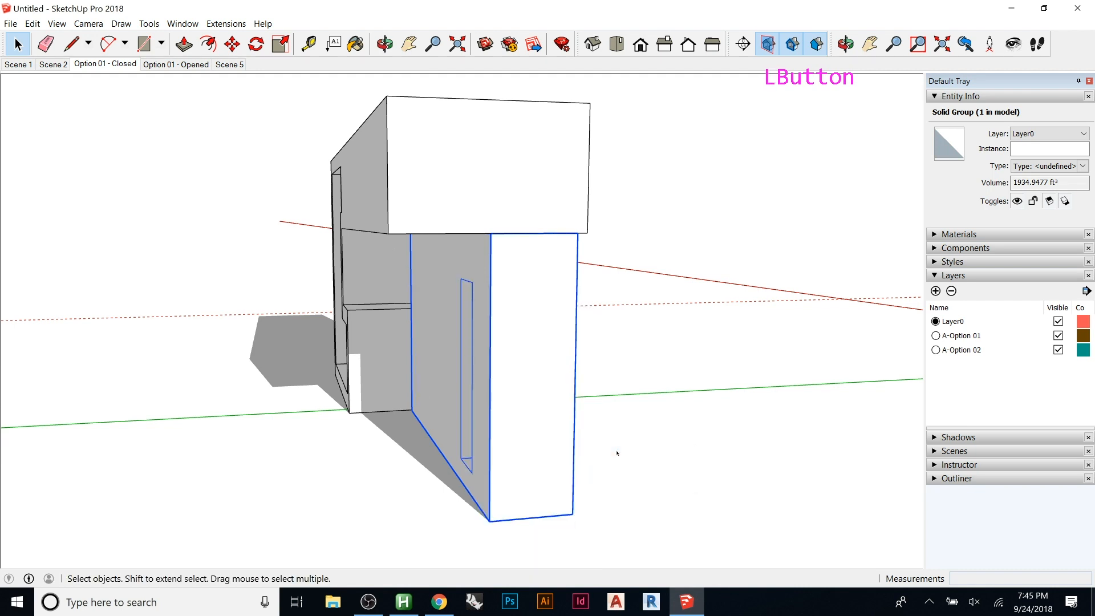
key(ctrl+z)
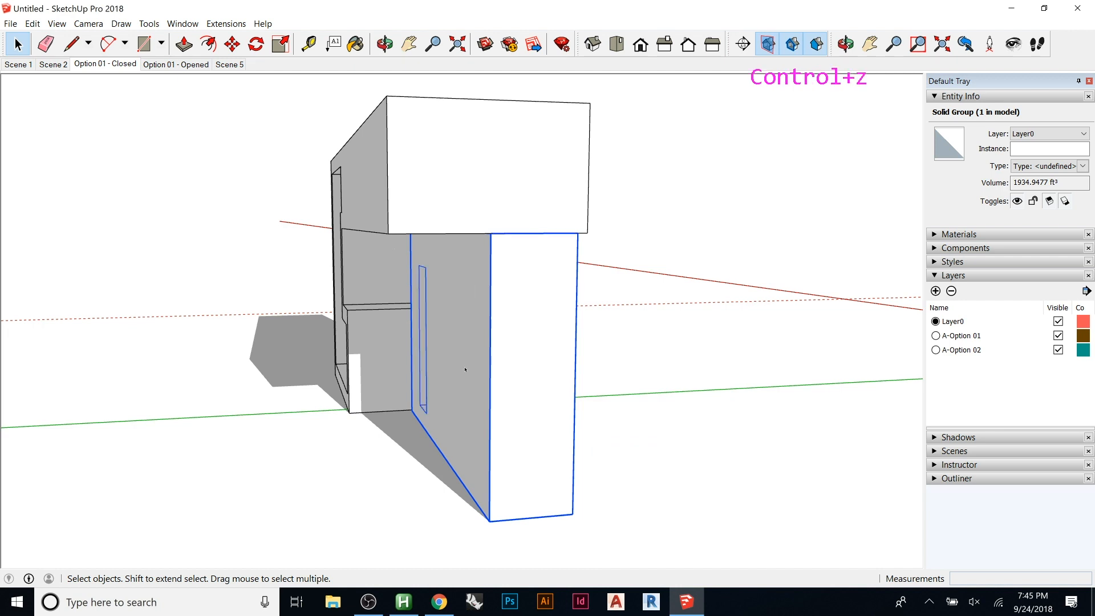
- Flip the slab group front to back along its green axis so its wide recess faces the opposite side
right_click(471, 321)
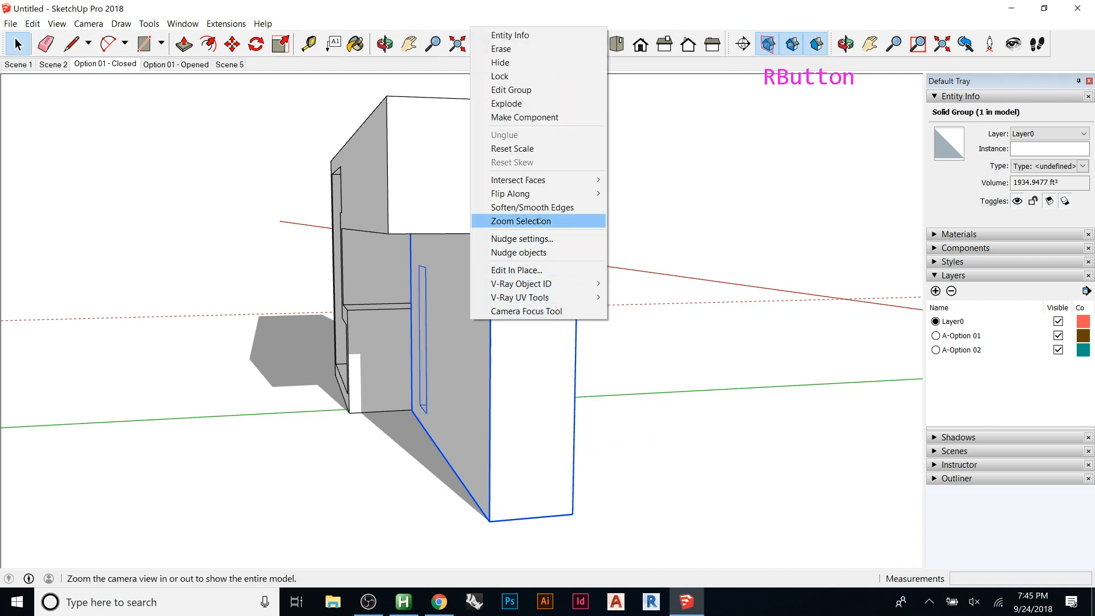
mouse_move(551, 195)
click(633, 207)
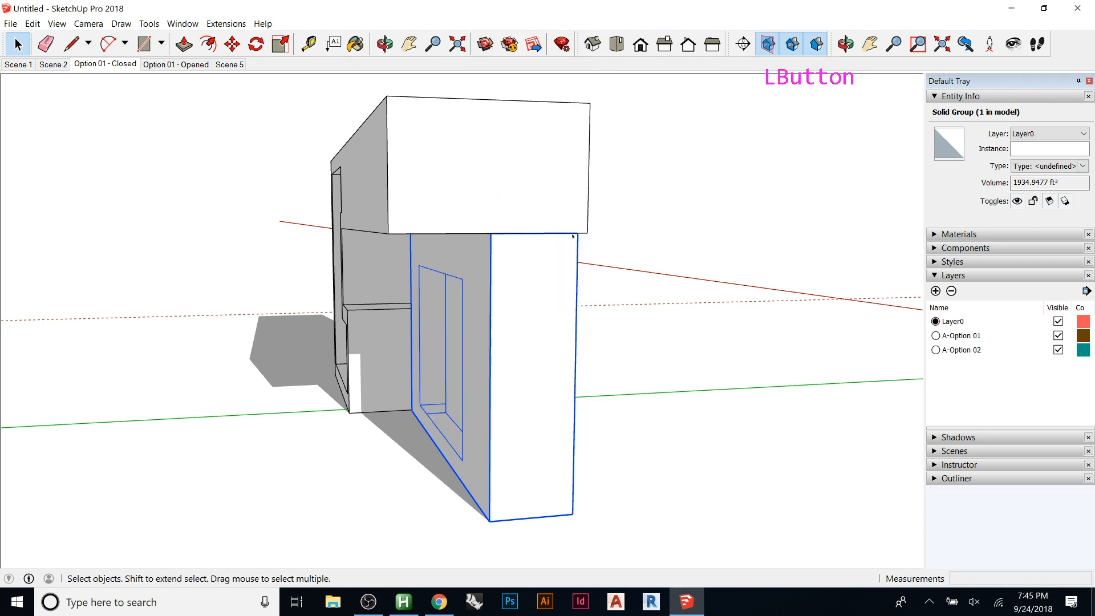
- Clear the selection and inspect the fit of the slab group beneath the block's overhang from both sides
middle_drag(463, 342, 768, 343)
key(Escape)
key(Escape)
middle_drag(630, 342, 55, 344)
middle_drag(538, 346, 675, 354)
click(675, 354)
key(Escape)
key(Escape)
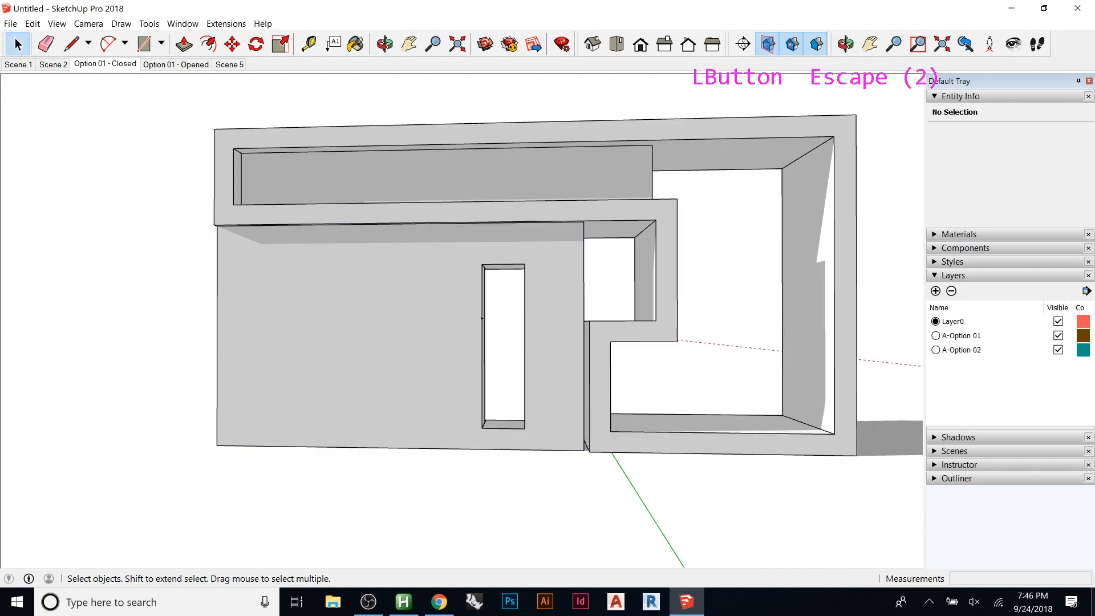
middle_drag(628, 315, 431, 373)
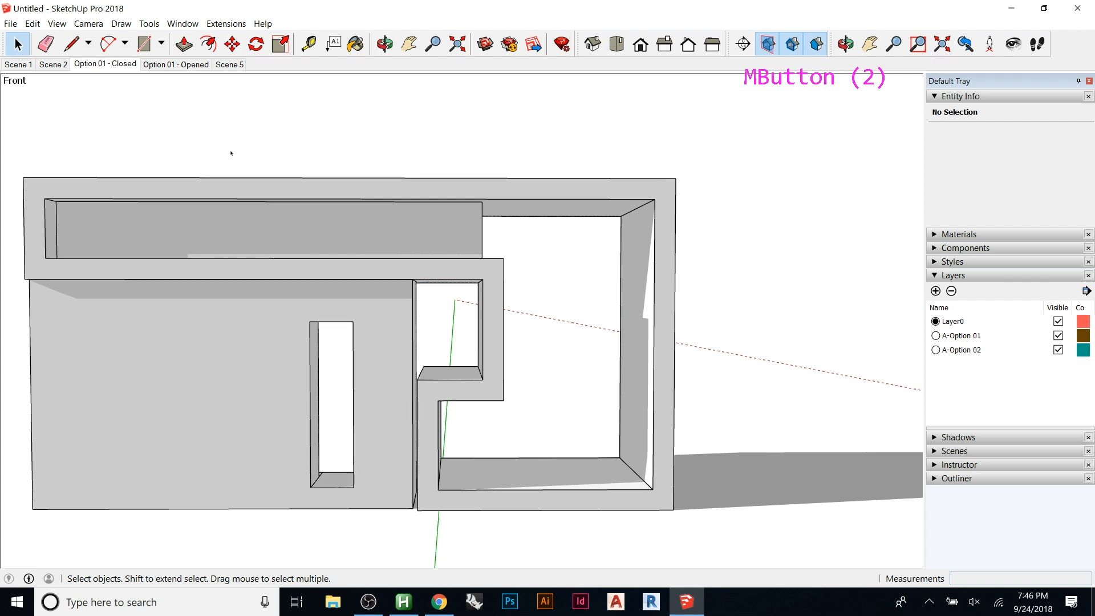
- Select all existing scenes in the Scenes list and delete them
click(934, 275)
click(935, 301)
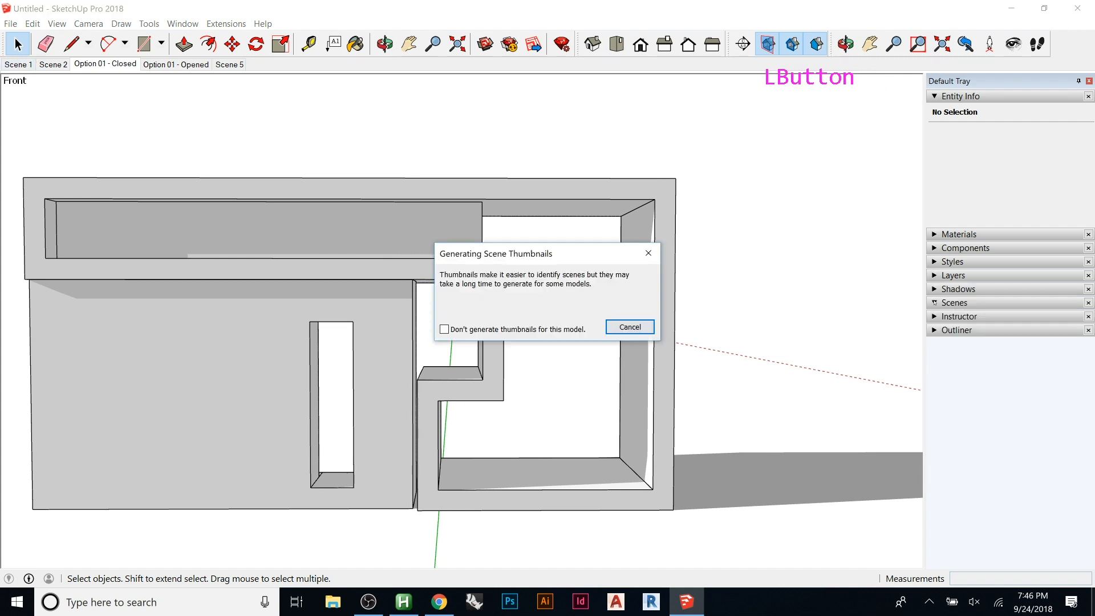
click(1046, 353)
drag(1081, 349, 1078, 410)
shift+click(1021, 485)
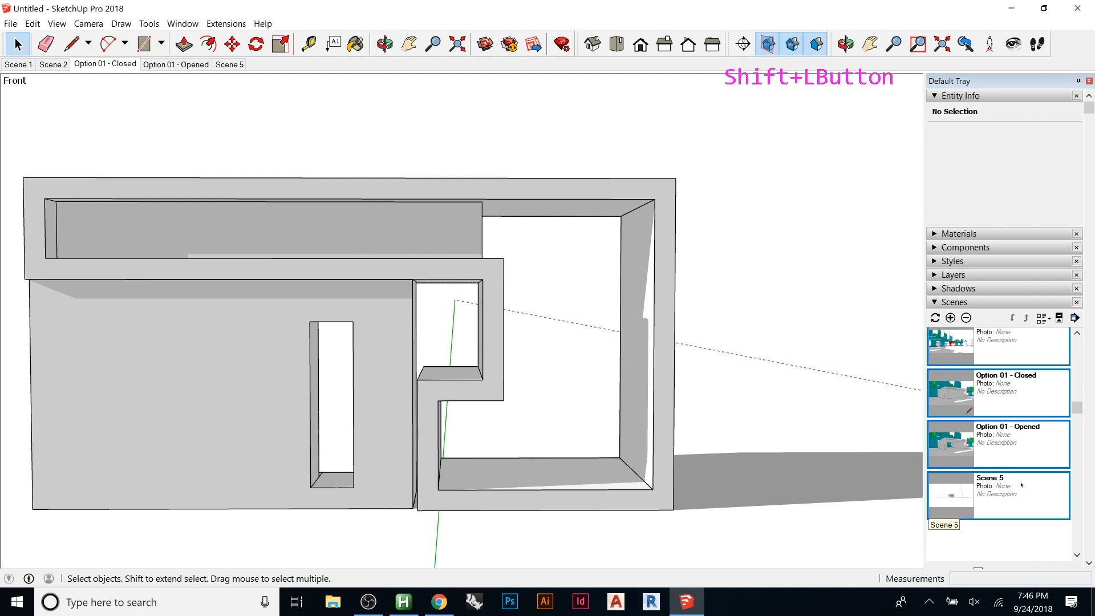
click(965, 318)
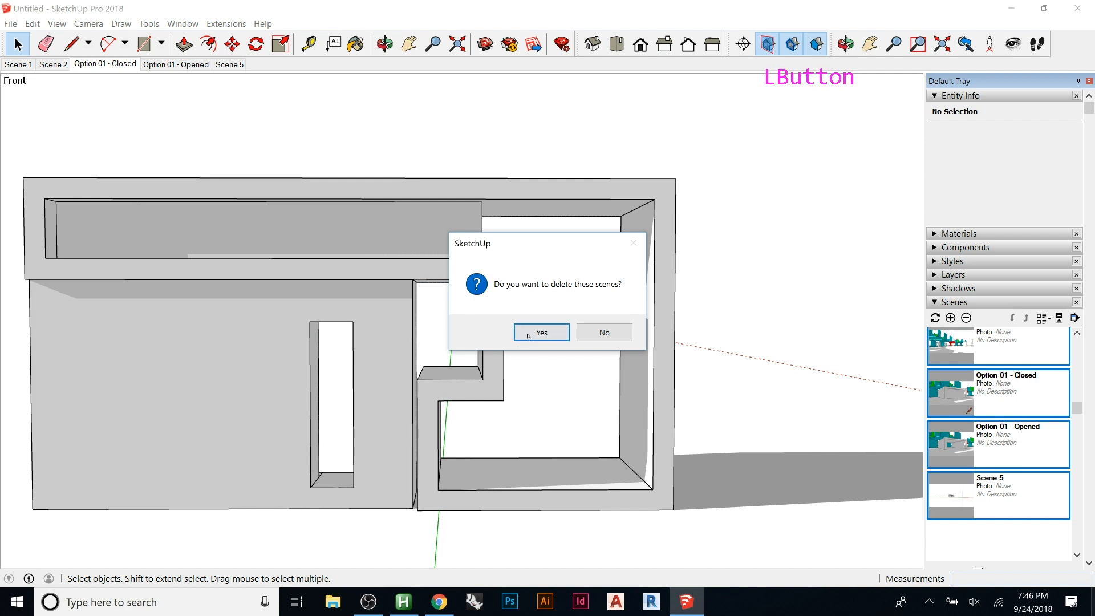
click(541, 332)
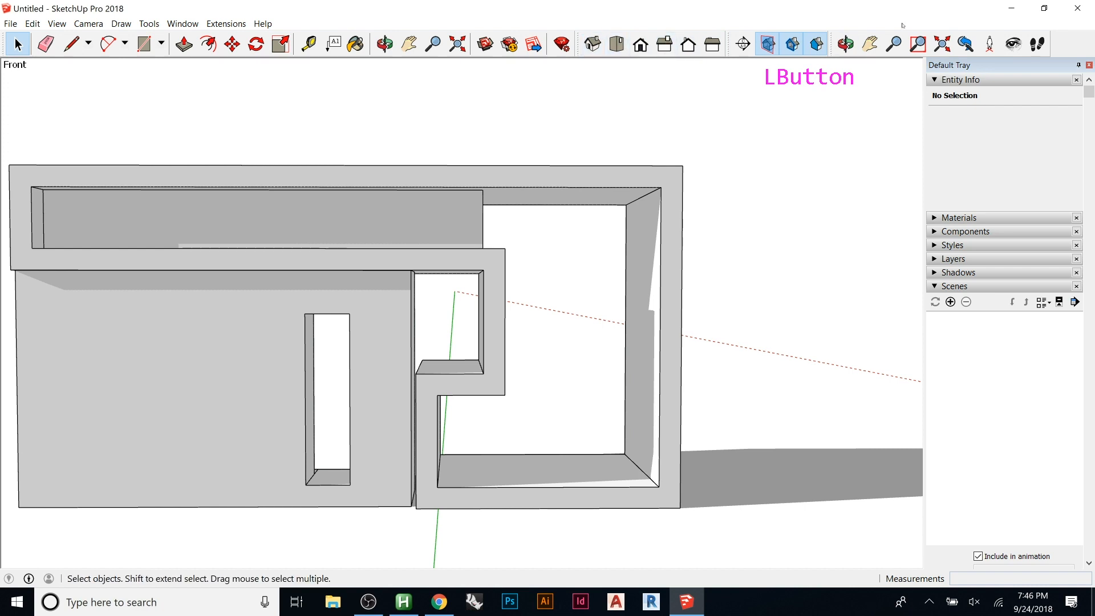
- Hide the Views toolbar and show it again
right_click(1053, 50)
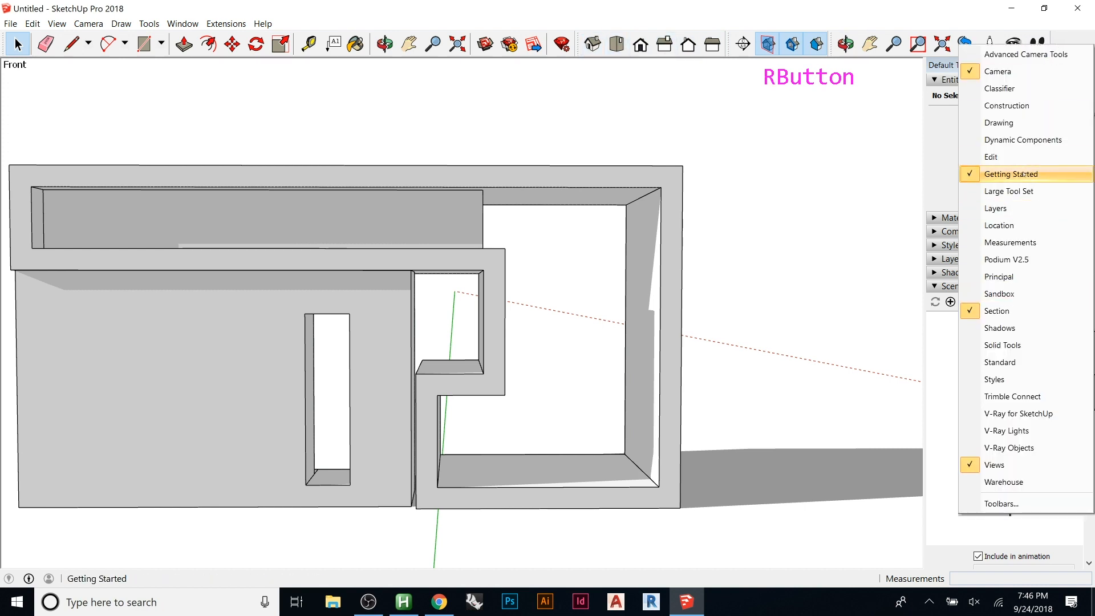
click(995, 465)
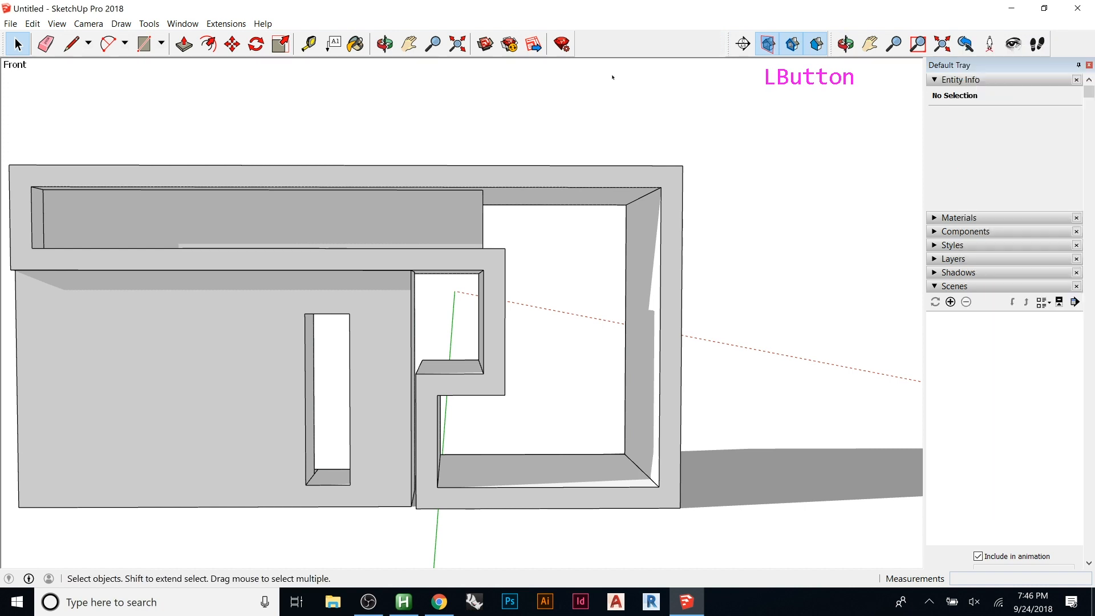
right_click(607, 40)
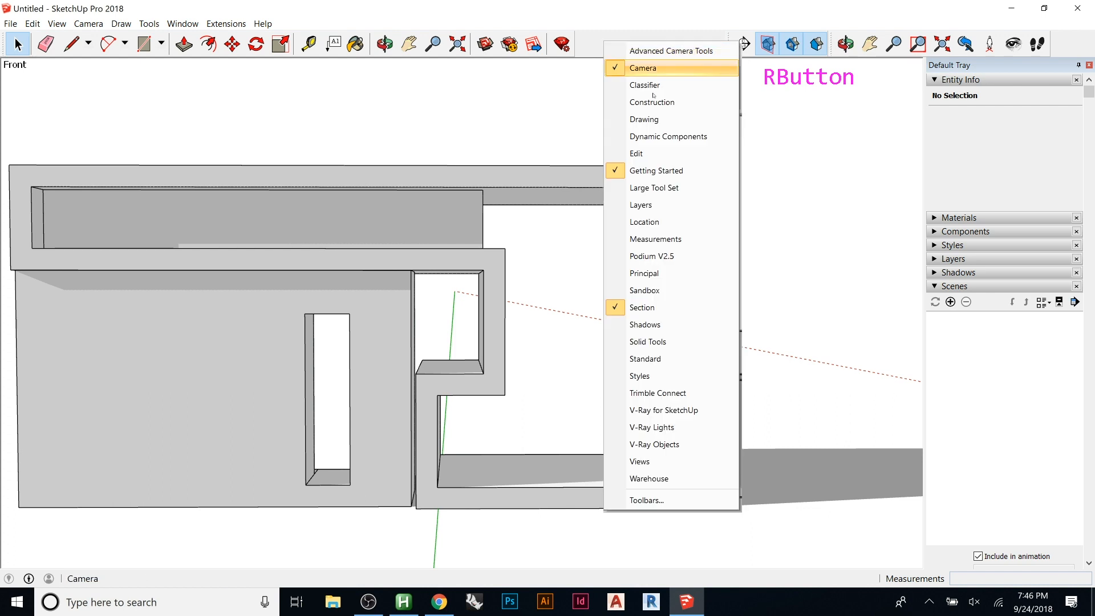
click(633, 459)
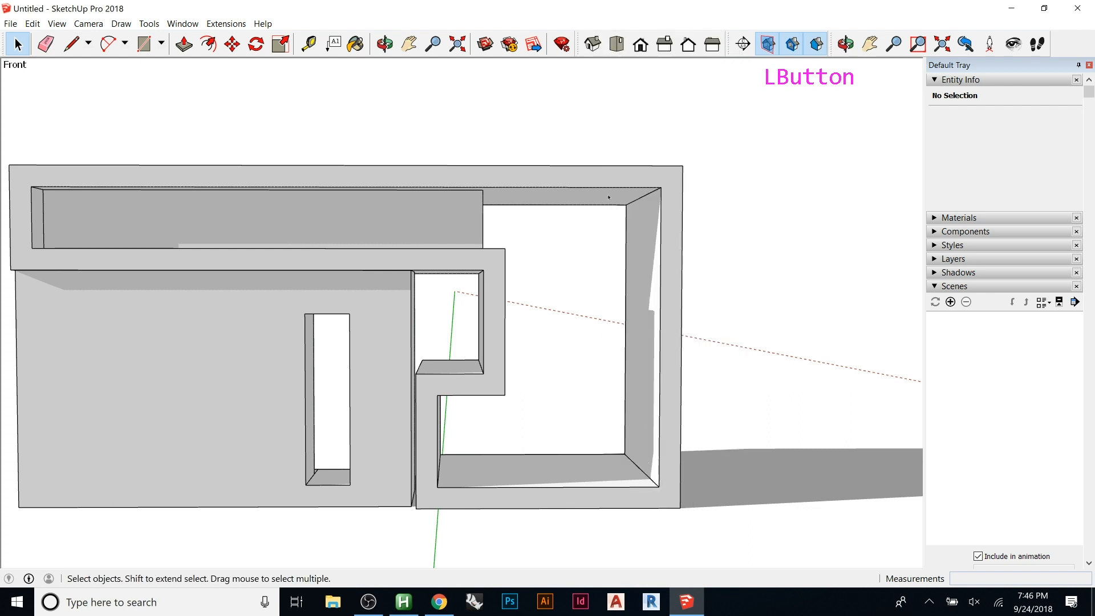
- View the model in isometric orientation from several corners while the camera is in perspective
click(593, 45)
scroll(523, 219, down, 7)
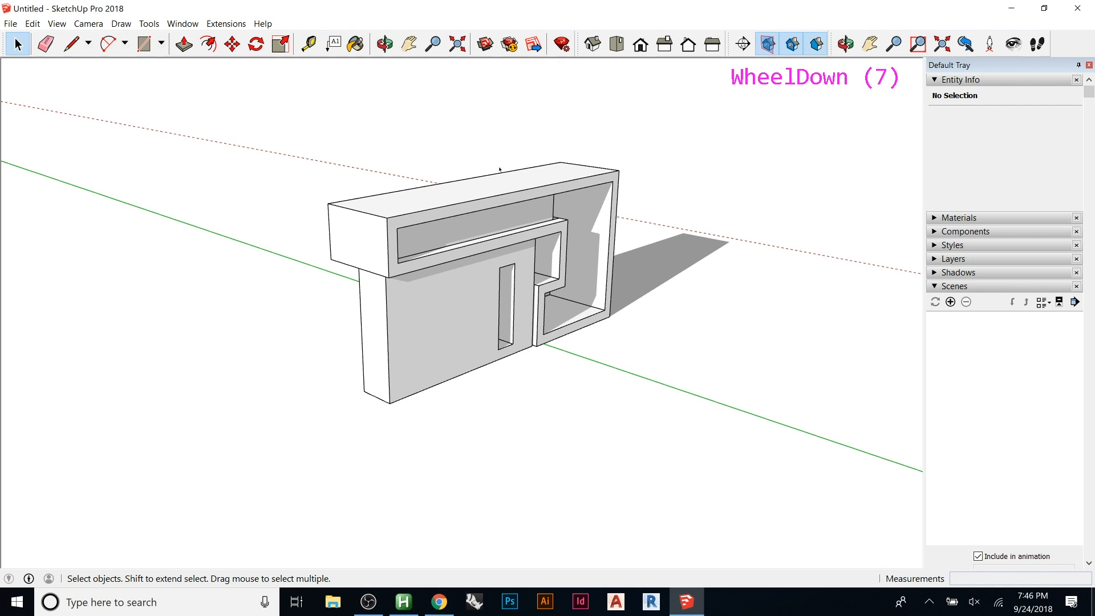
click(592, 45)
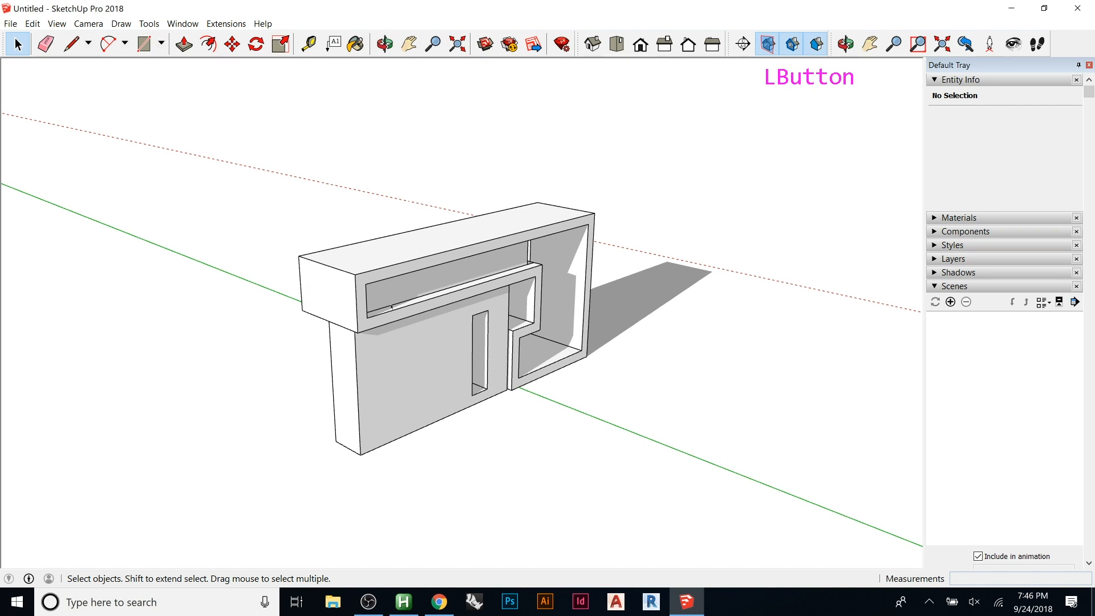
mouse_move(426, 317)
middle_down()
mouse_move(277, 286)
mouse_move(349, 305)
mouse_move(449, 307)
mouse_move(322, 296)
mouse_move(575, 322)
middle_up()
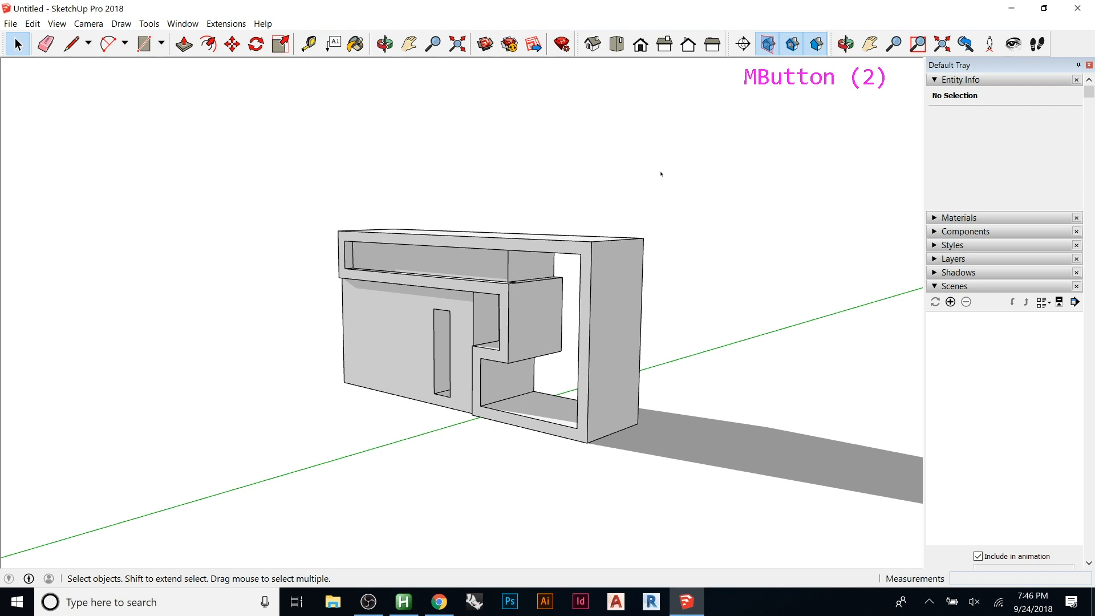
click(592, 44)
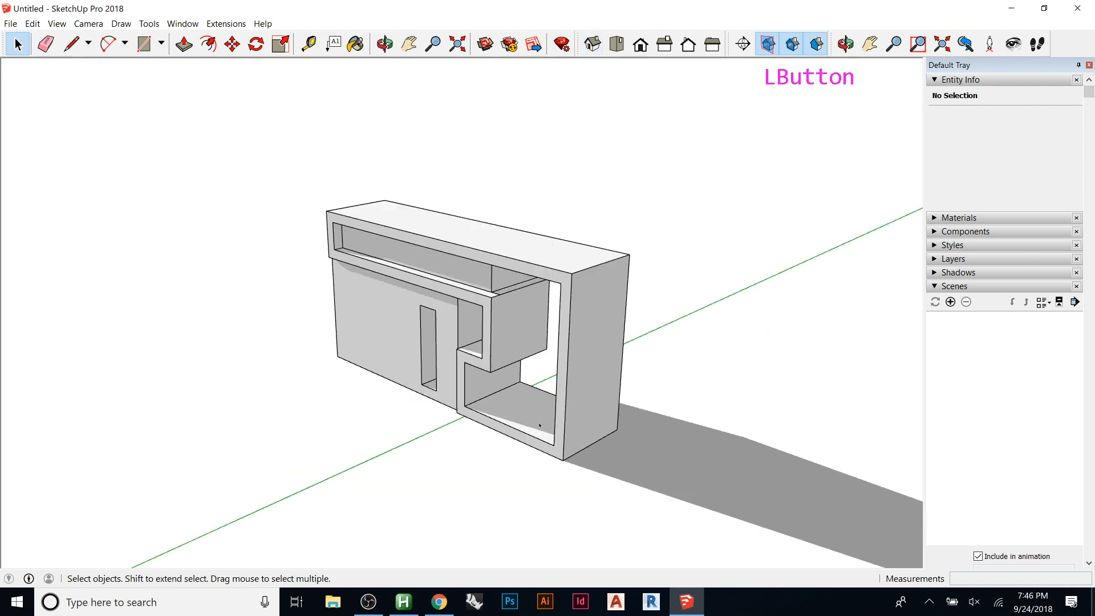
mouse_move(547, 418)
middle_down()
mouse_move(594, 394)
mouse_move(146, 359)
mouse_move(188, 319)
middle_up()
click(593, 44)
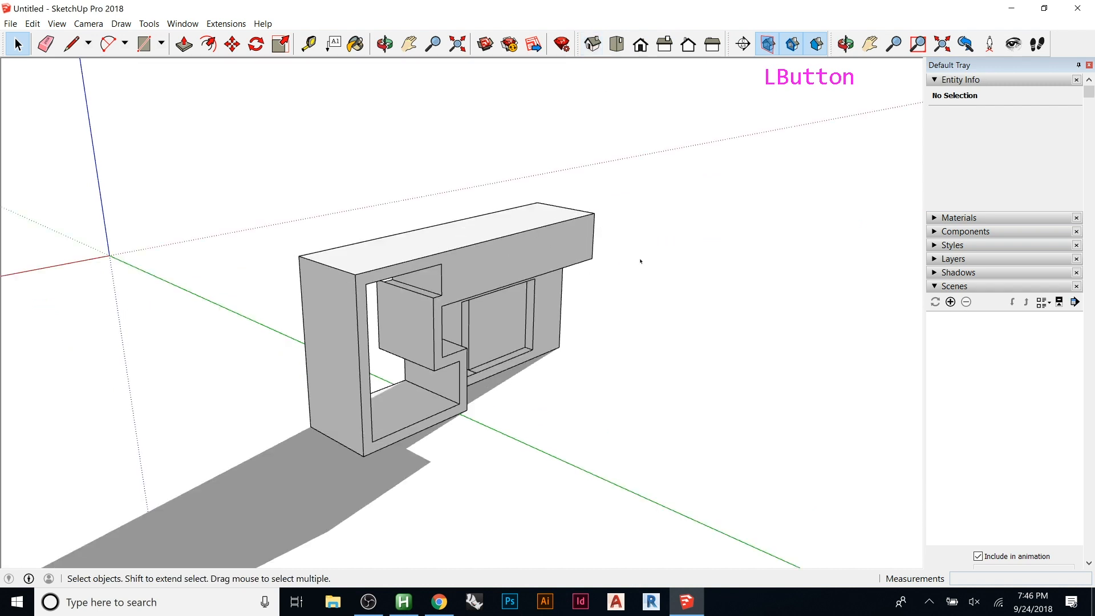
- Switch the camera to parallel projection and save an isometric view of the model as a new scene
click(84, 24)
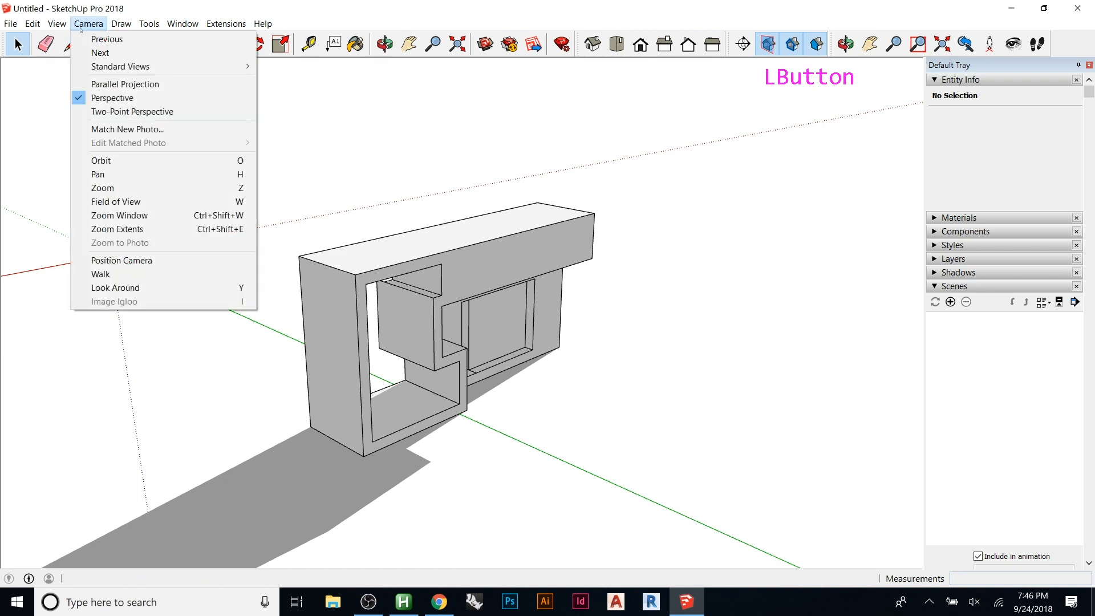
click(127, 85)
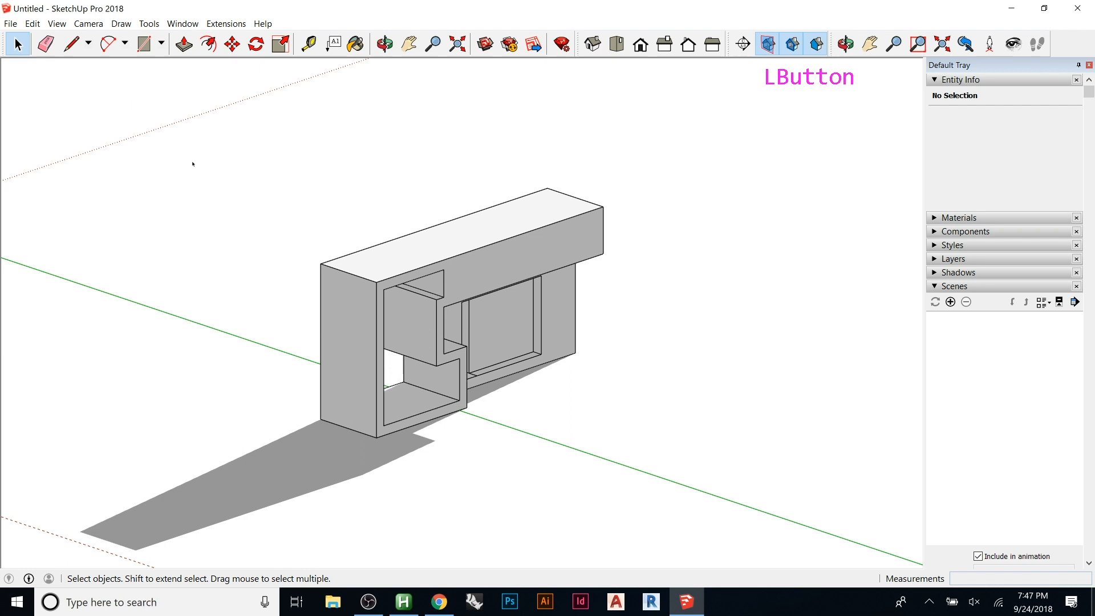
middle_drag(445, 247, 799, 229)
click(600, 45)
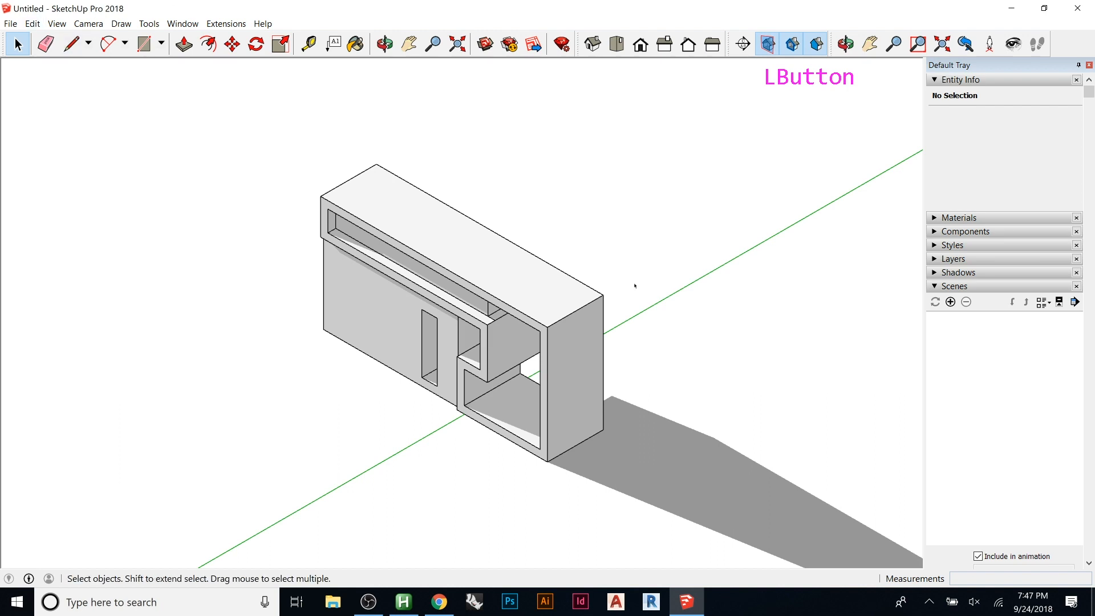
click(950, 302)
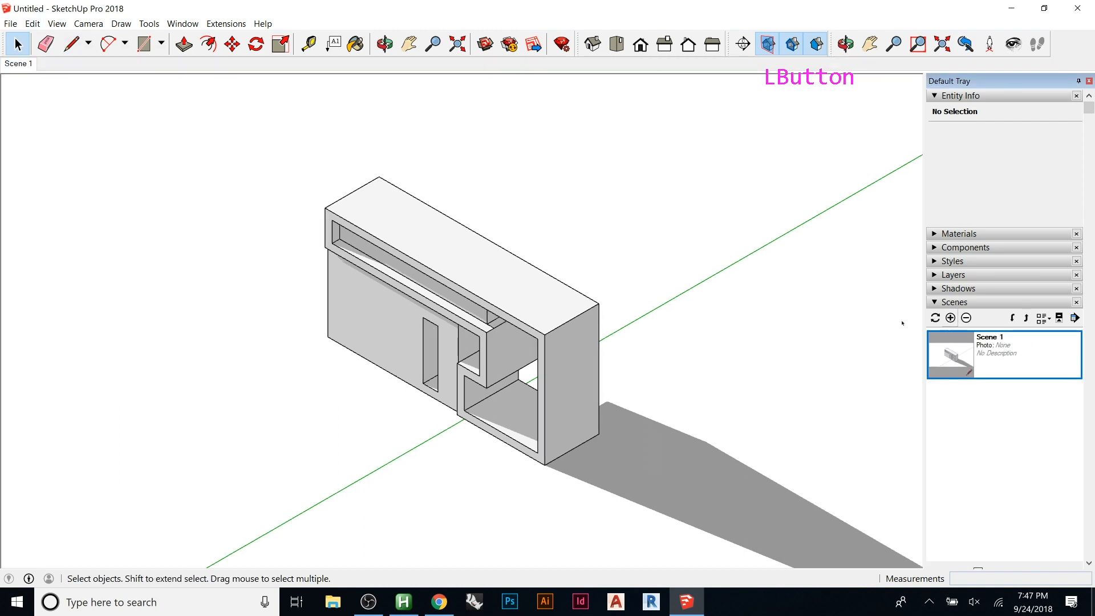
- Add three more scenes, each saving the isometric view from a different remaining corner of the model
middle_drag(593, 308, 98, 276)
click(592, 44)
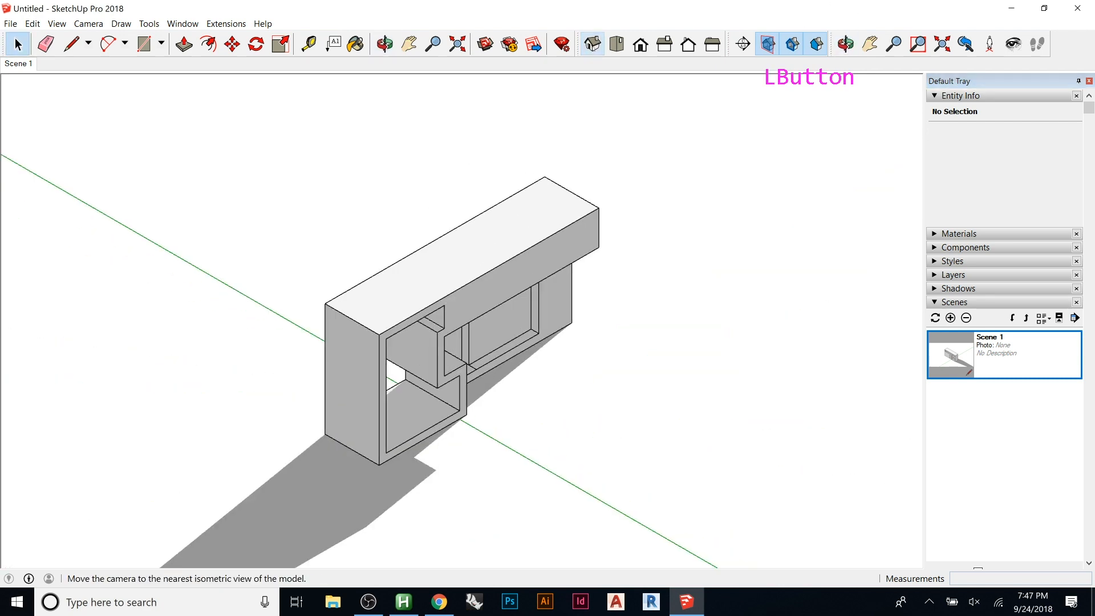
click(949, 318)
middle_drag(586, 273, 90, 251)
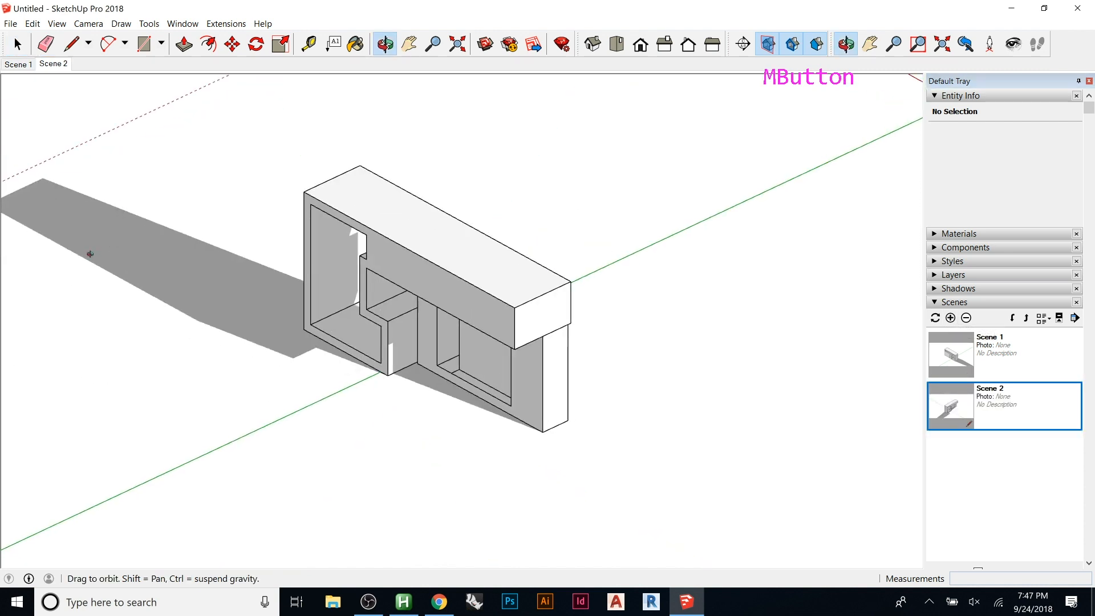
click(592, 44)
click(950, 317)
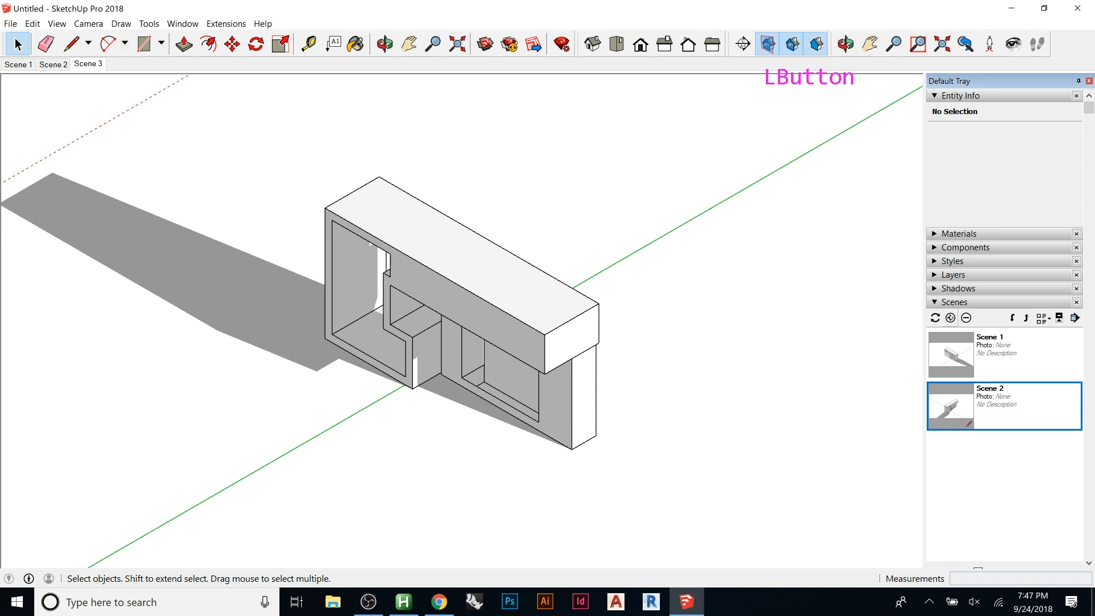
middle_drag(709, 347, 226, 295)
click(592, 43)
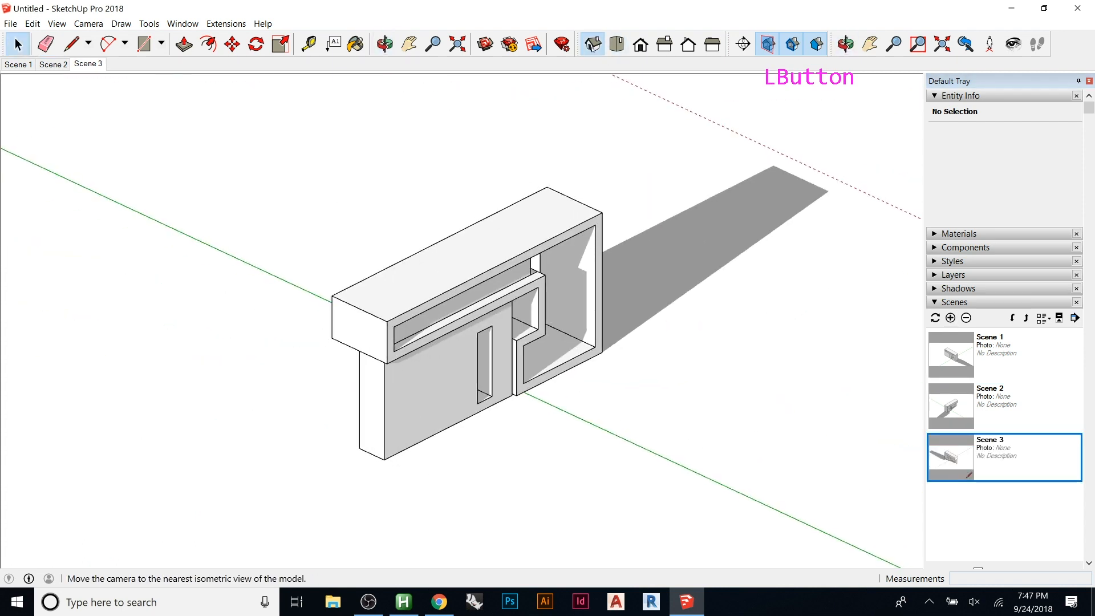
click(950, 317)
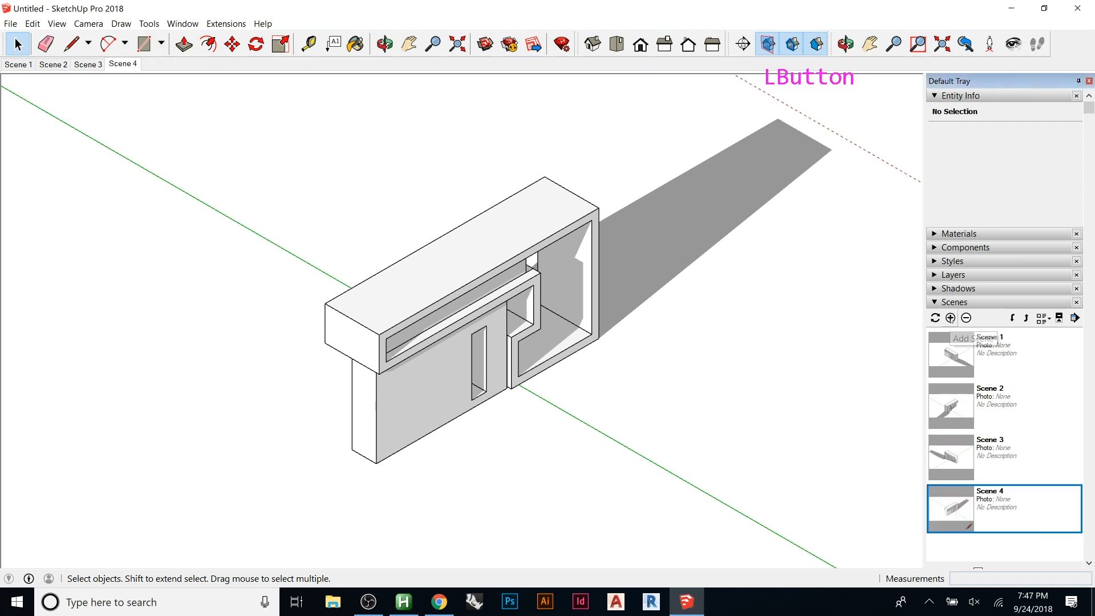
- Return to Scene 1, play the animation through the four scenes, and stop it
click(1024, 352)
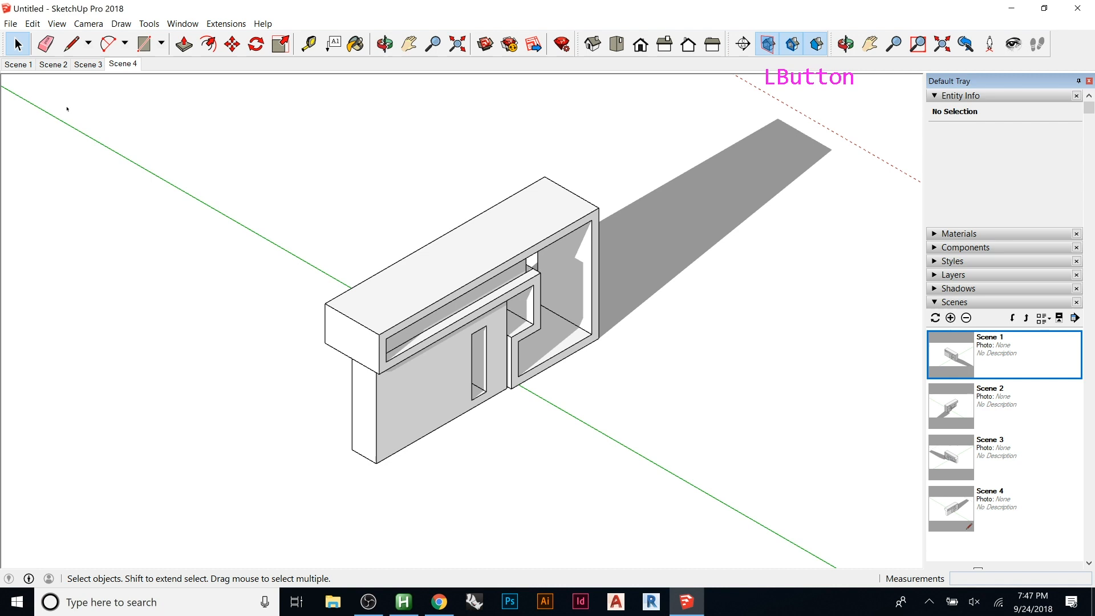
click(26, 64)
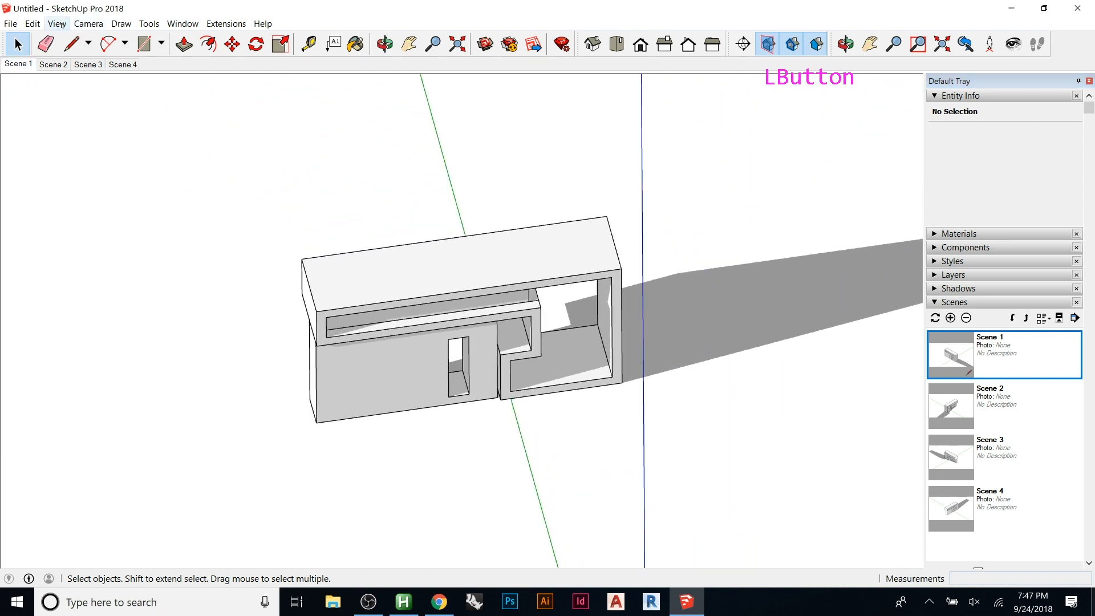
click(57, 24)
mouse_move(95, 232)
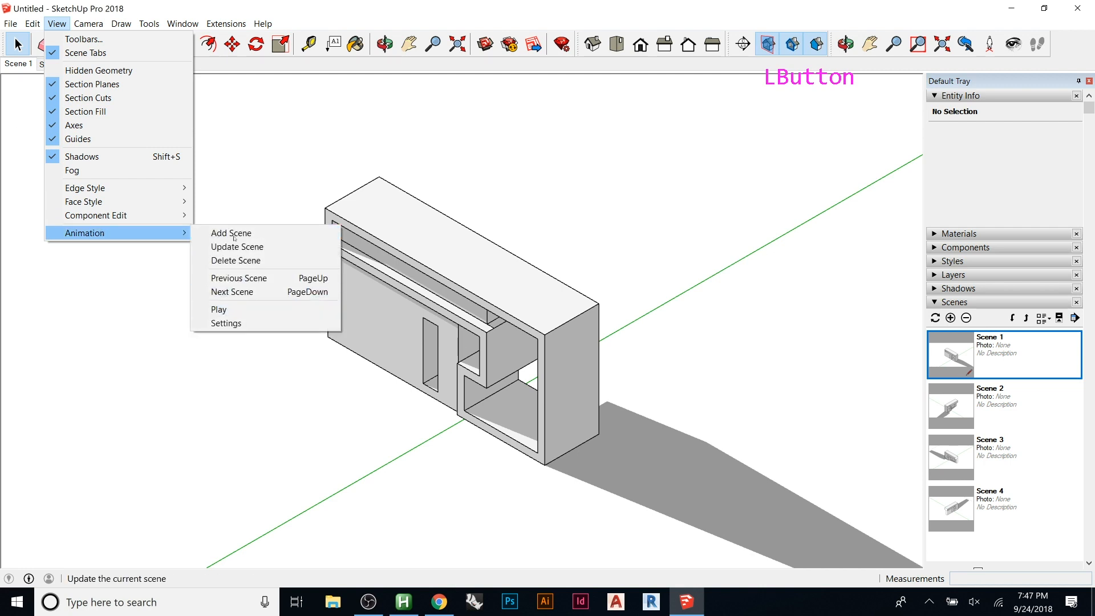
click(222, 189)
right_click(22, 70)
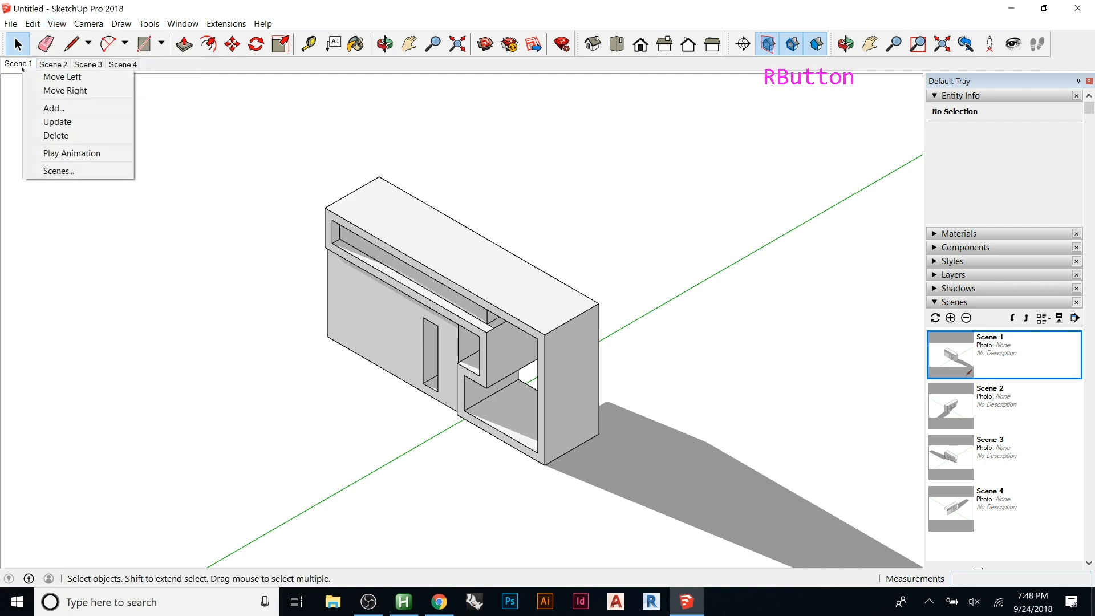
click(61, 154)
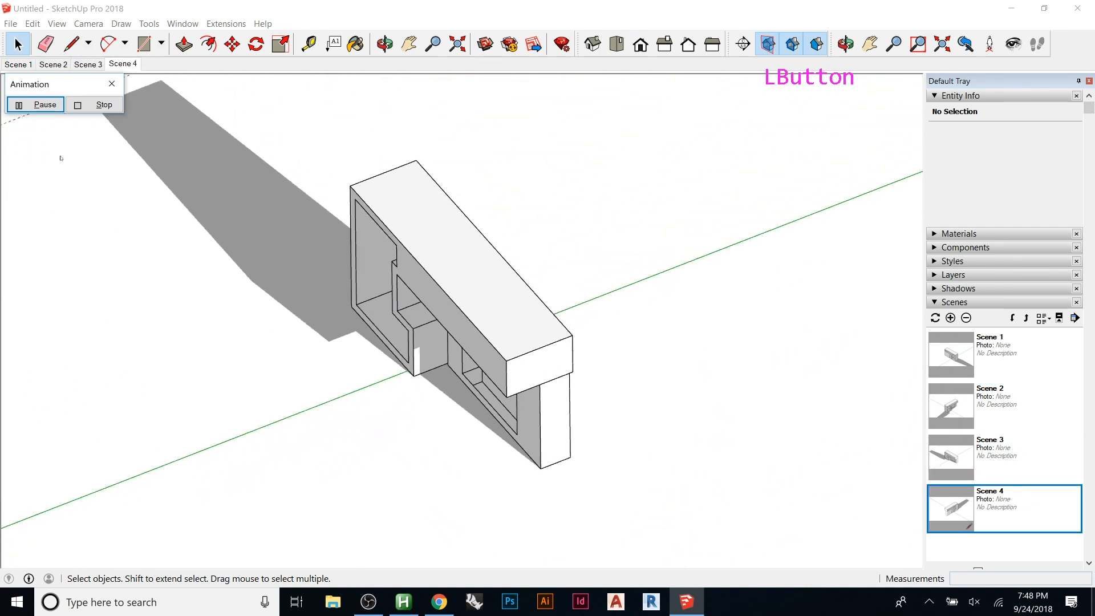
key(Escape)
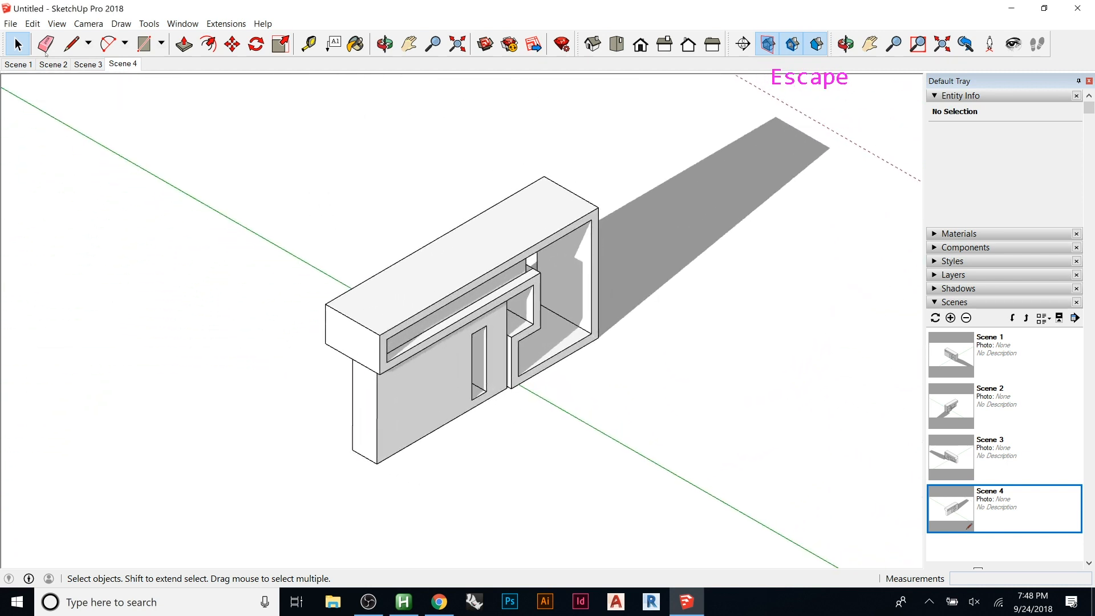
- Go back to Scene 1 and set the animation's scene delay to 0 seconds and scene transition to 7 seconds
click(23, 64)
right_click(22, 65)
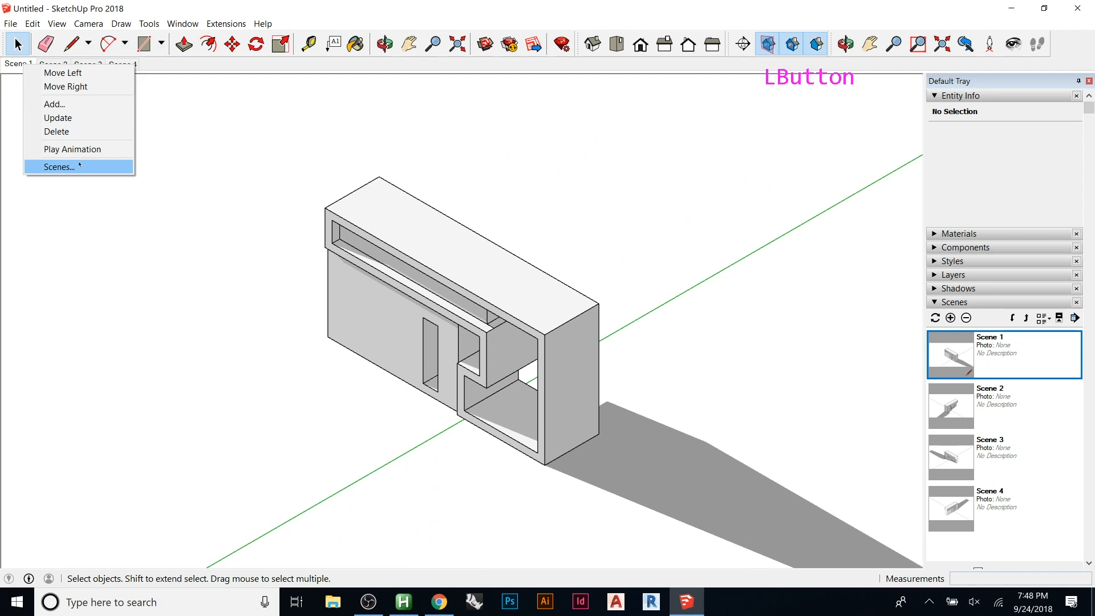
key(Escape)
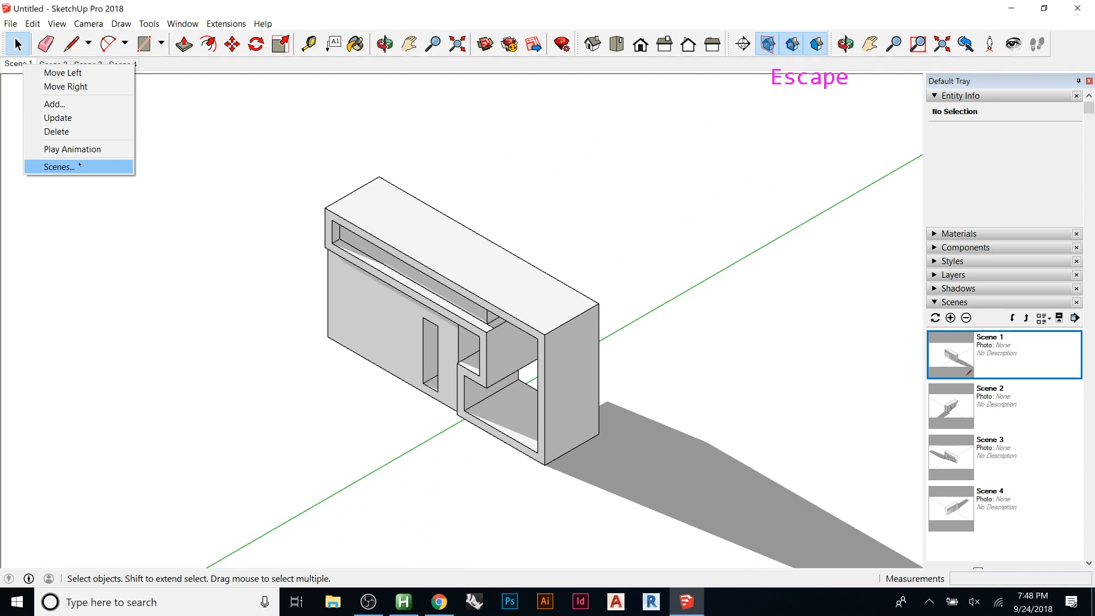
click(57, 24)
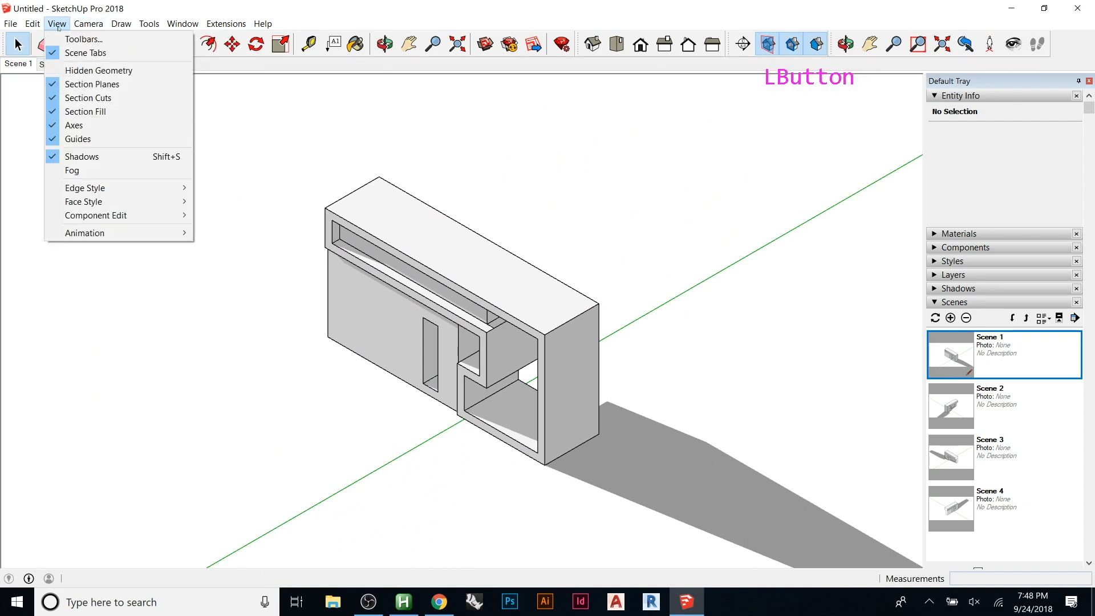
mouse_move(93, 232)
click(218, 325)
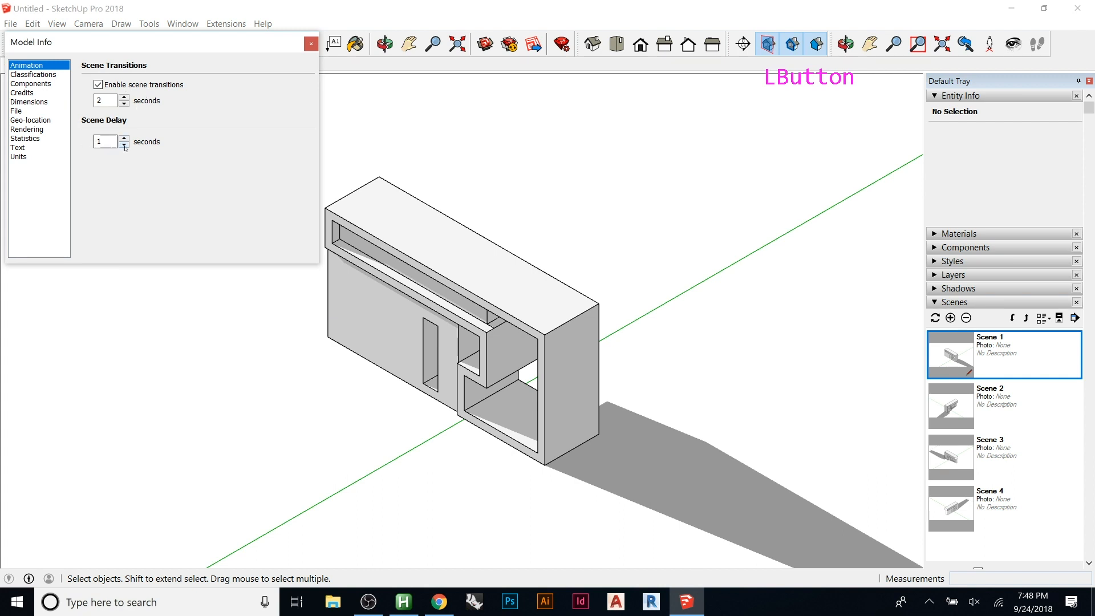
text(7)
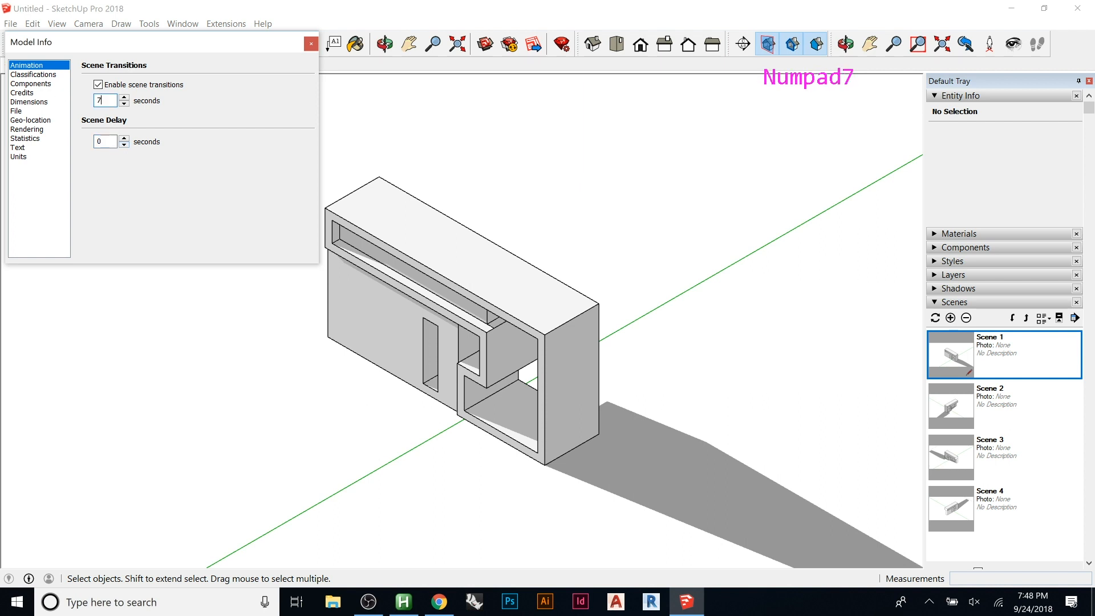
- Close the model settings, play the scene animation from Scene 1 and stop it
click(264, 169)
click(310, 45)
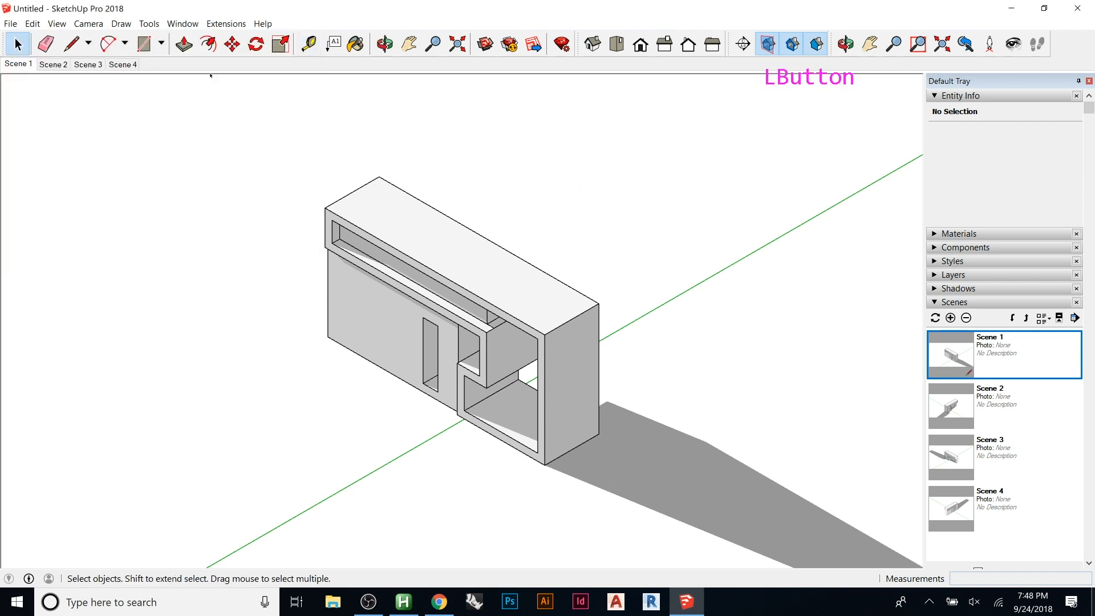
right_click(23, 69)
click(95, 148)
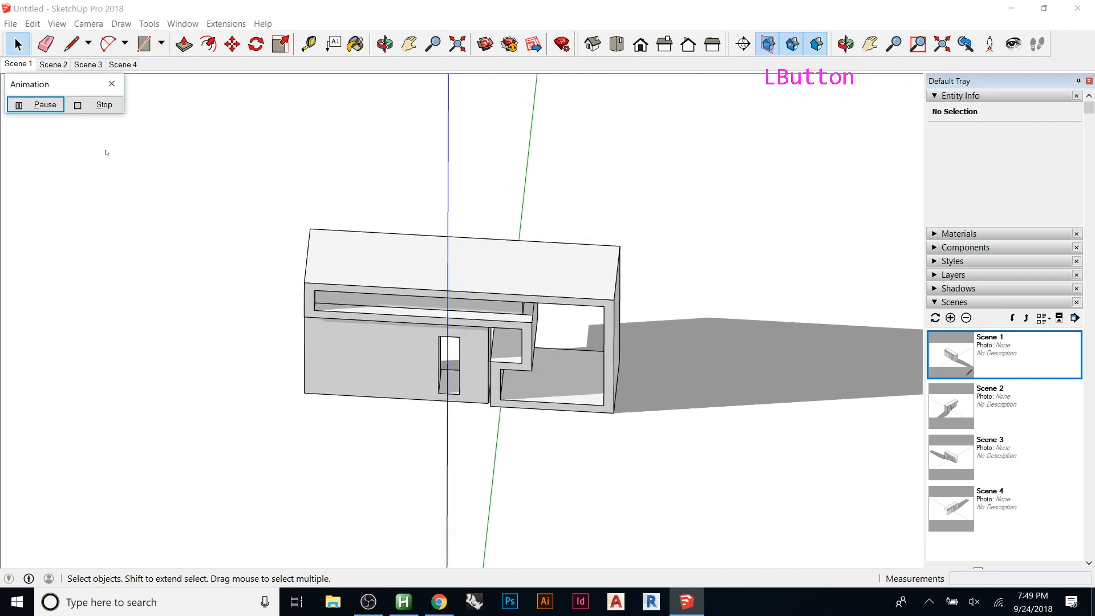
click(111, 84)
- Compare the model's front view in perspective and in parallel projection, ending in parallel projection
middle_drag(372, 420, 603, 202)
click(640, 45)
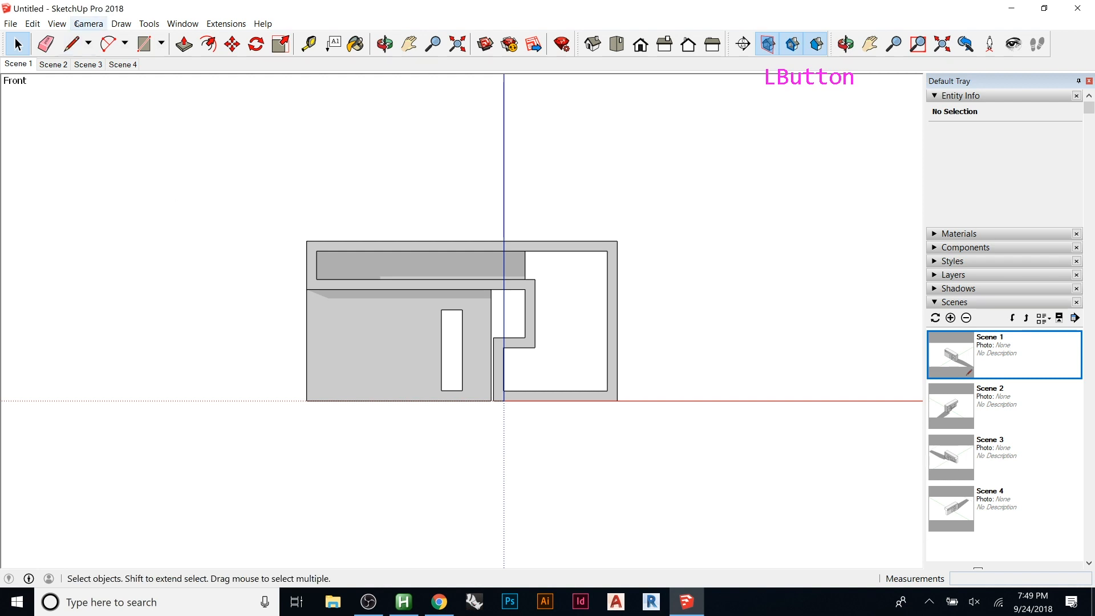
click(89, 24)
click(113, 99)
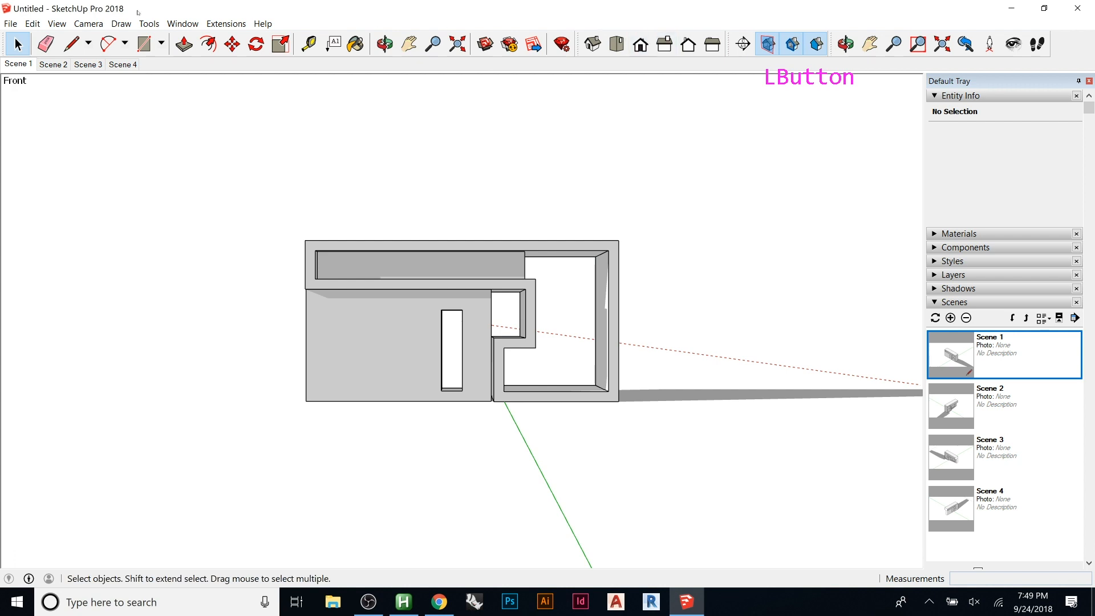
click(89, 23)
click(125, 85)
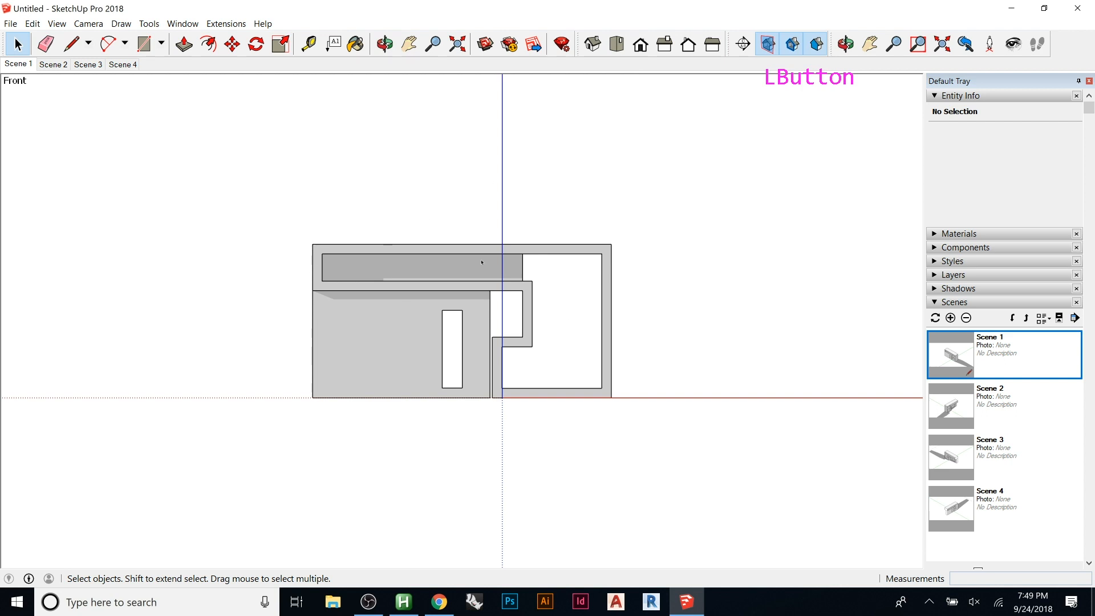
- Save the standard front view and the standard right view of the model as two new scenes
click(641, 47)
right_click(127, 66)
click(169, 107)
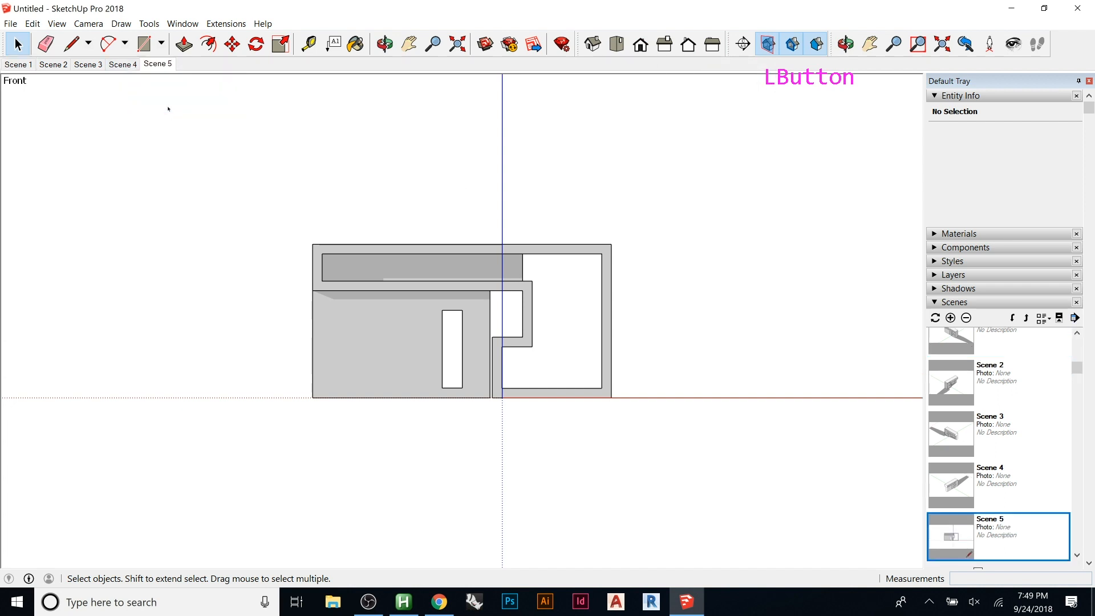
click(664, 44)
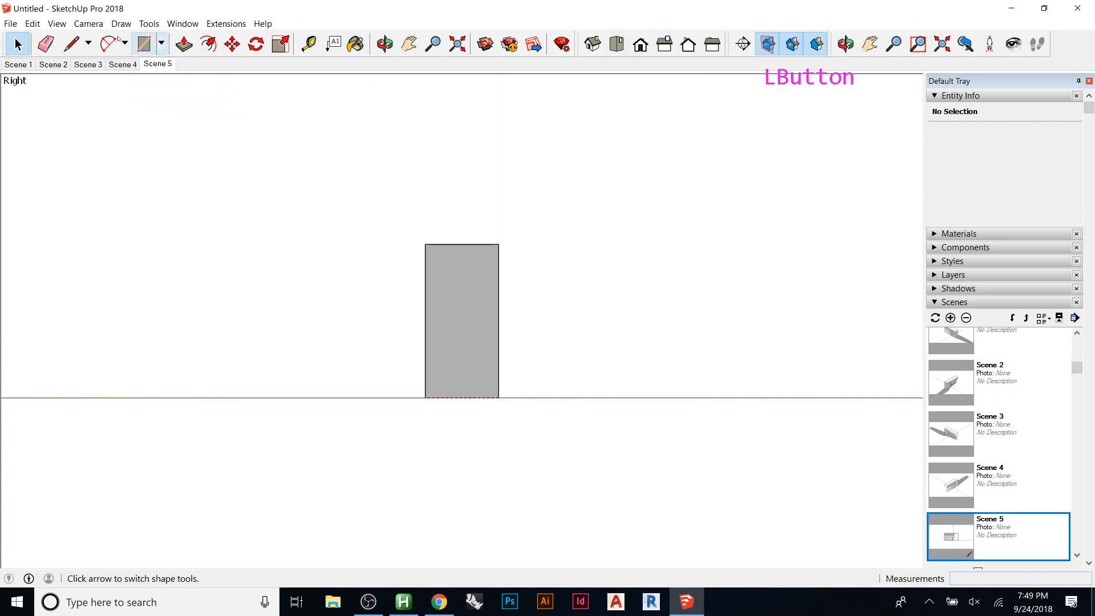
right_click(158, 64)
click(189, 107)
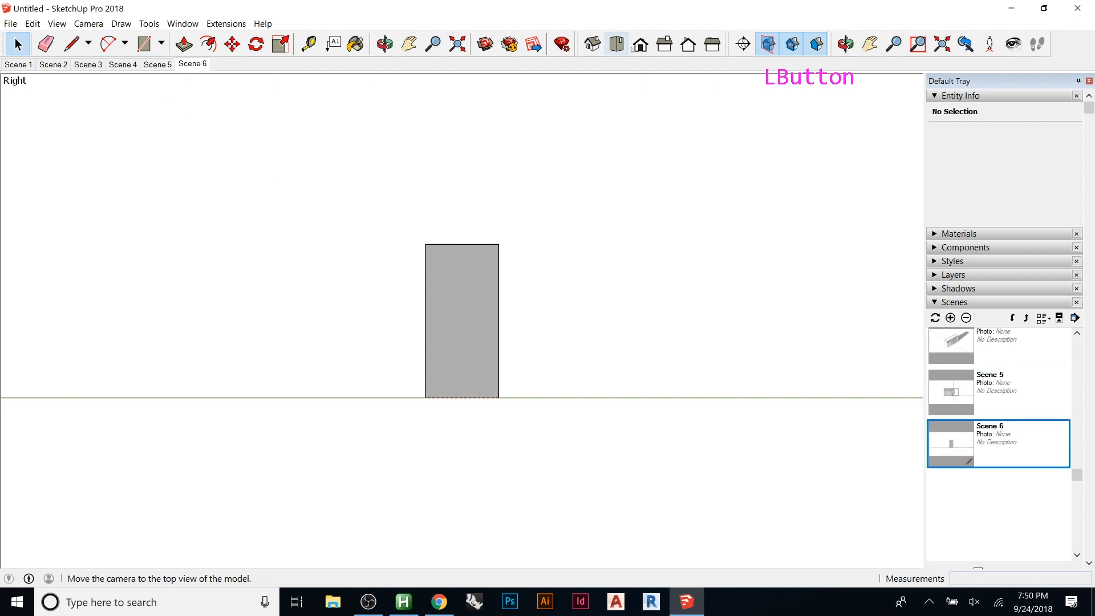
- Save the standard back view and the standard left view of the model as two more scenes
click(689, 45)
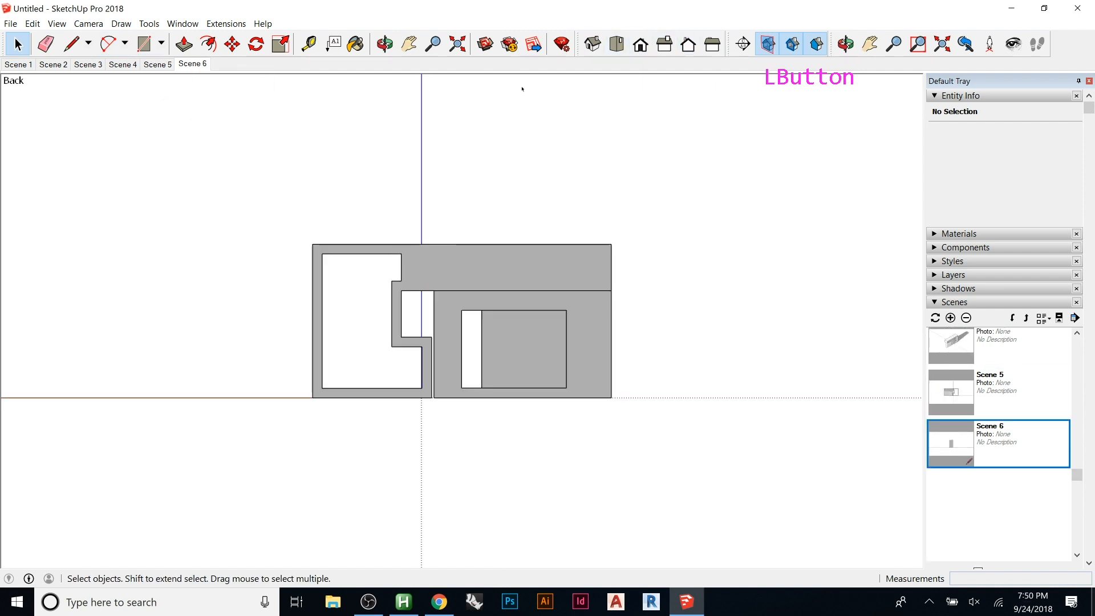
right_click(209, 67)
click(226, 104)
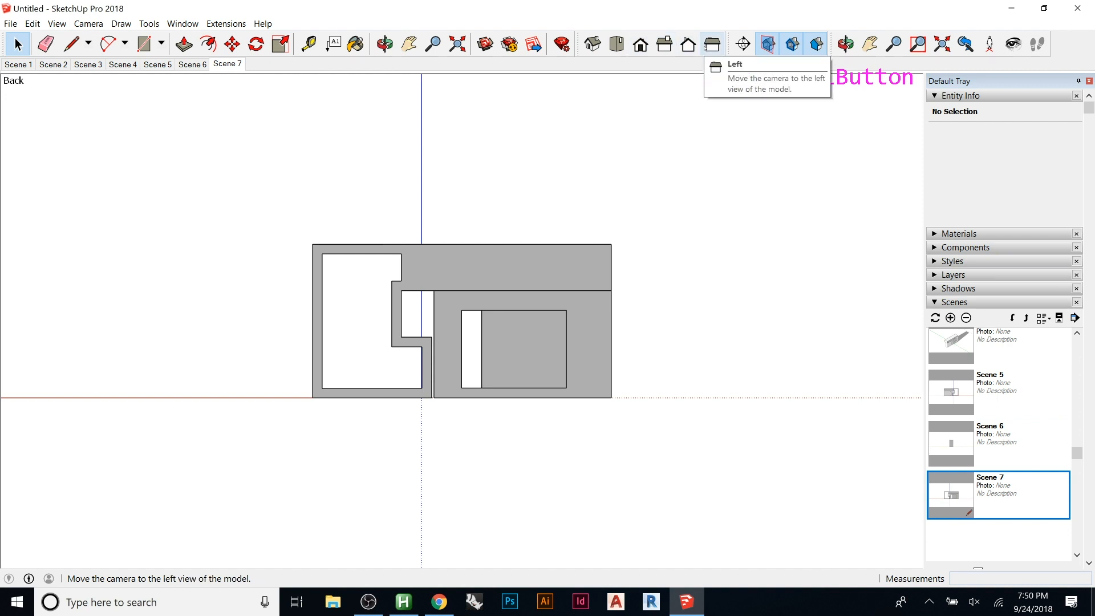
click(712, 44)
right_click(231, 63)
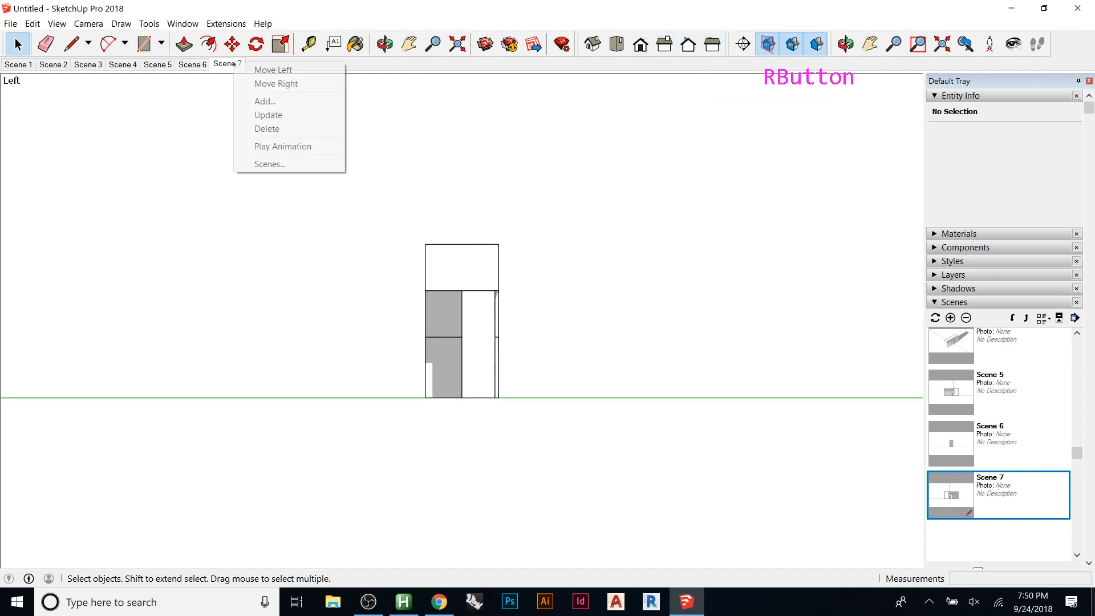
click(251, 101)
- Review the animated transitions between the four elevation scenes, from Scene 5 to Scene 8 and back to Scene 7
click(170, 66)
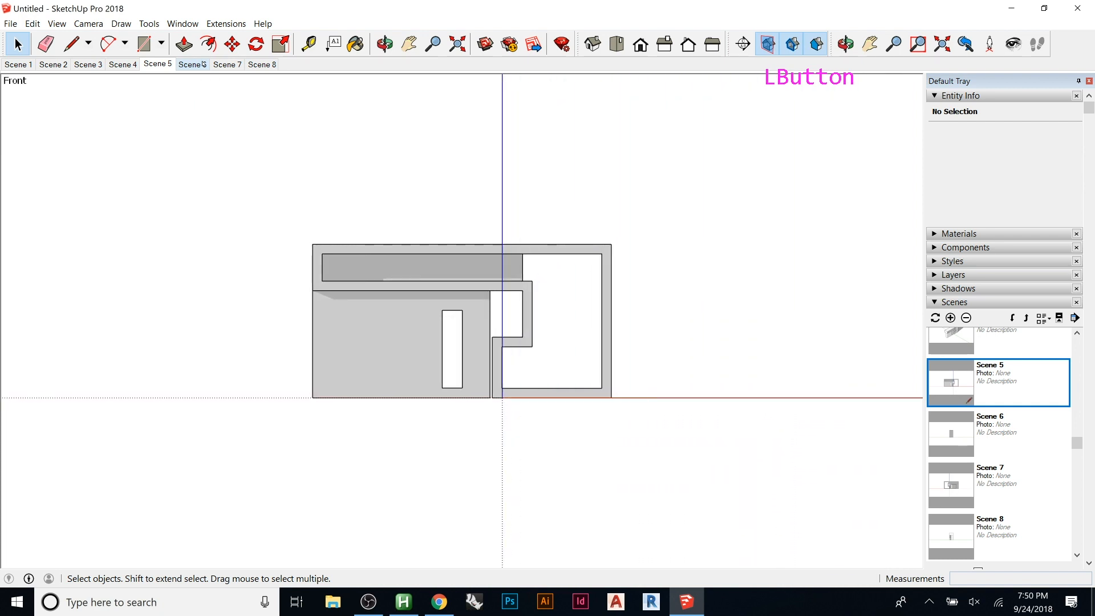
click(204, 65)
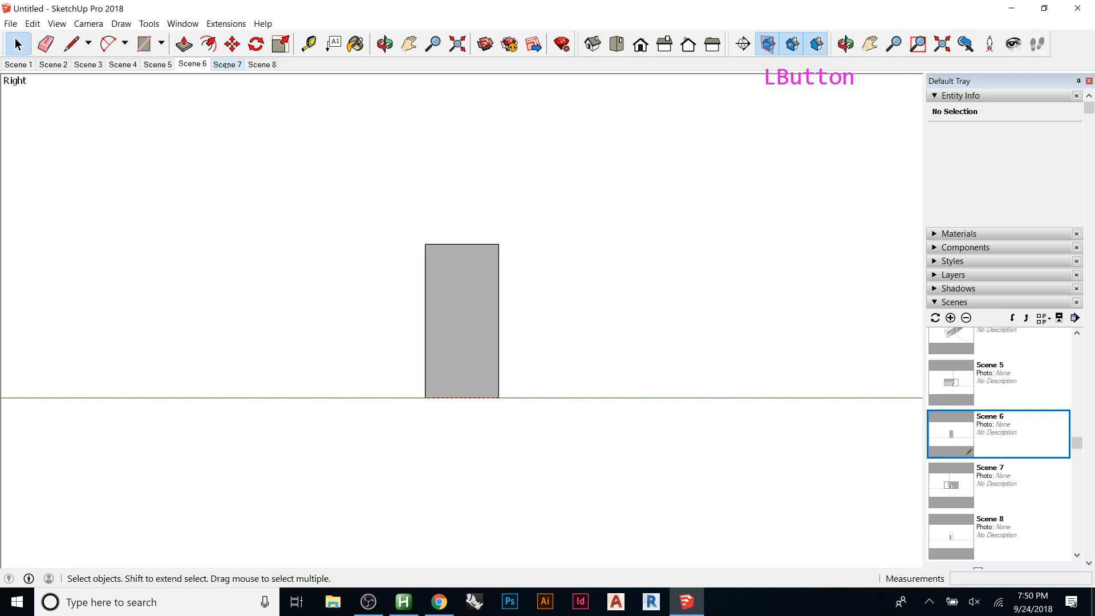
click(227, 64)
middle_drag(365, 239, 618, 384)
middle_drag(377, 266, 381, 269)
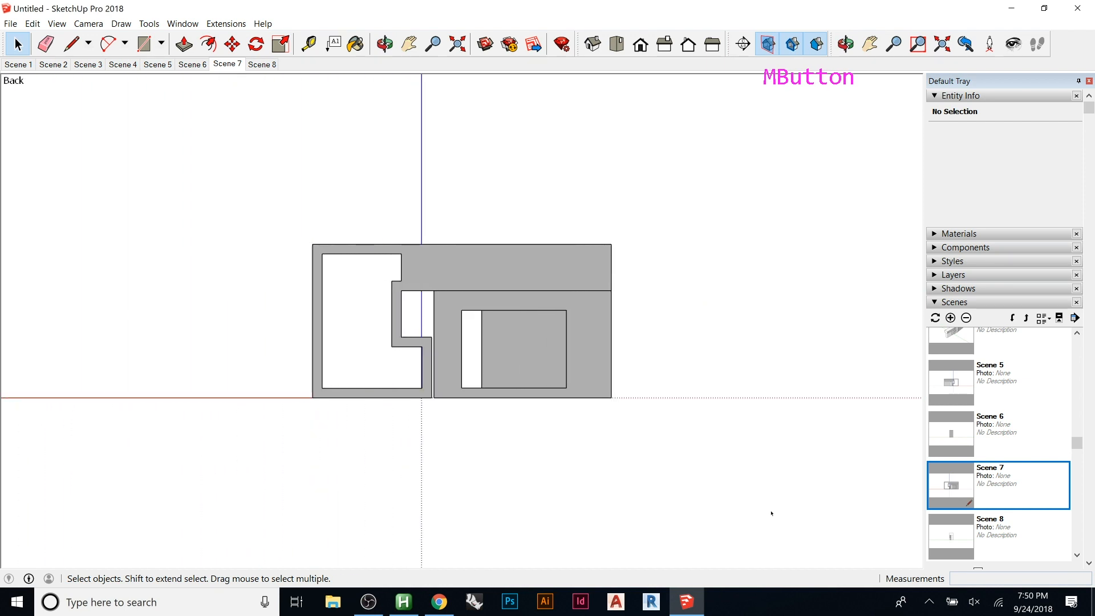
click(261, 64)
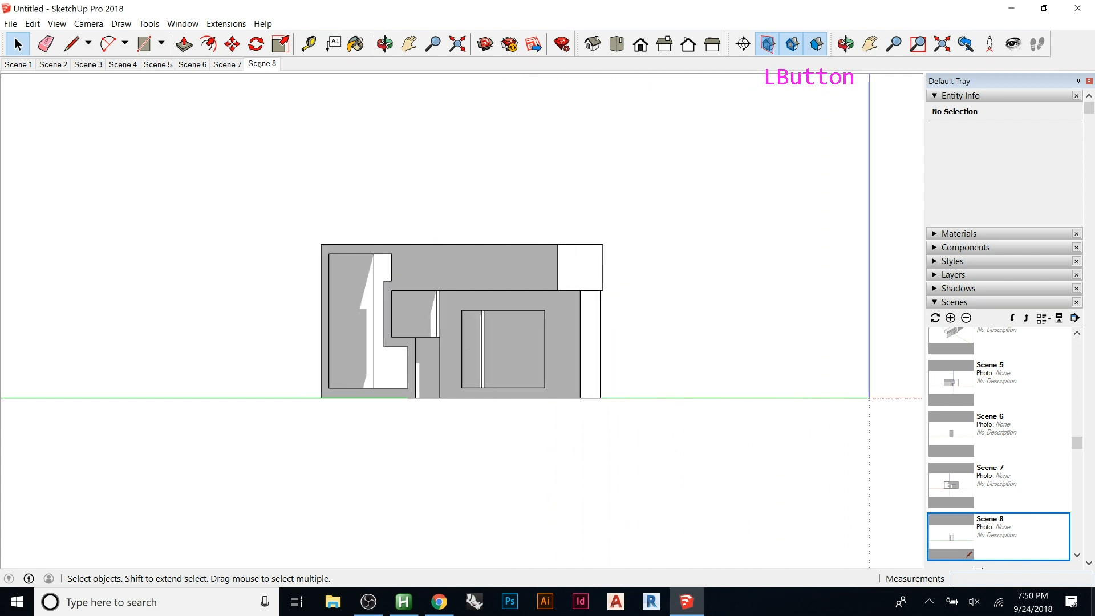
click(231, 64)
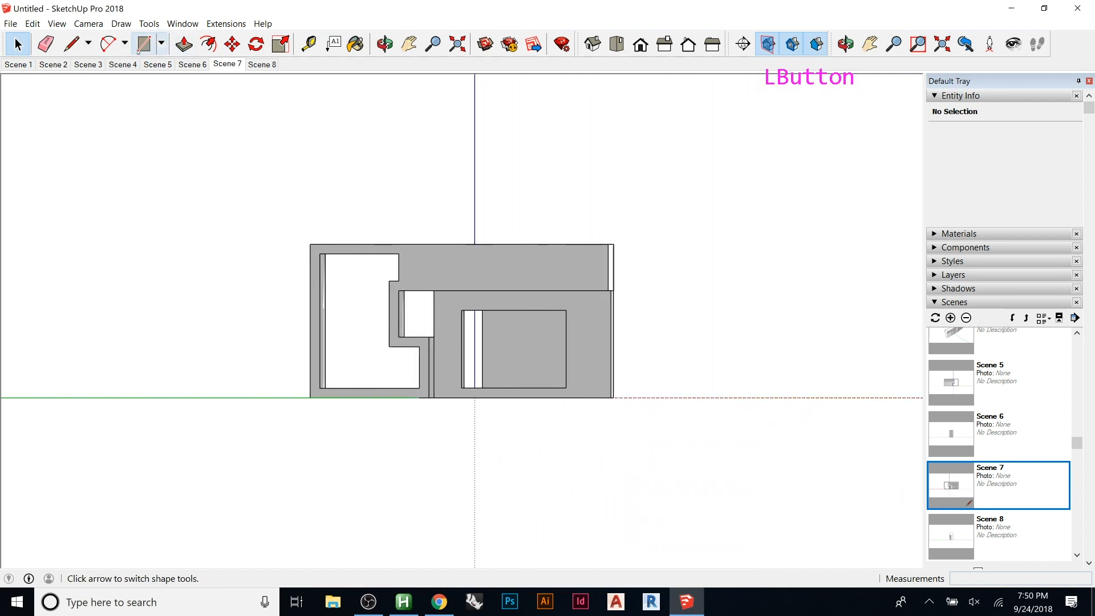
- Set the animation's scene transition time to 0 seconds in the animation settings
click(89, 23)
mouse_move(57, 26)
mouse_move(86, 233)
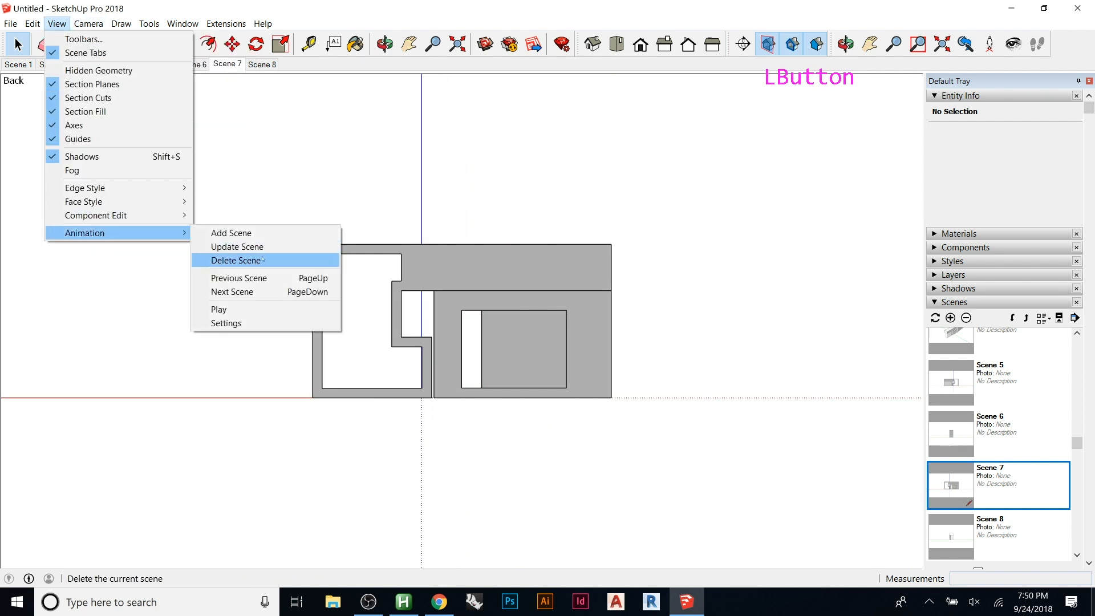
click(227, 323)
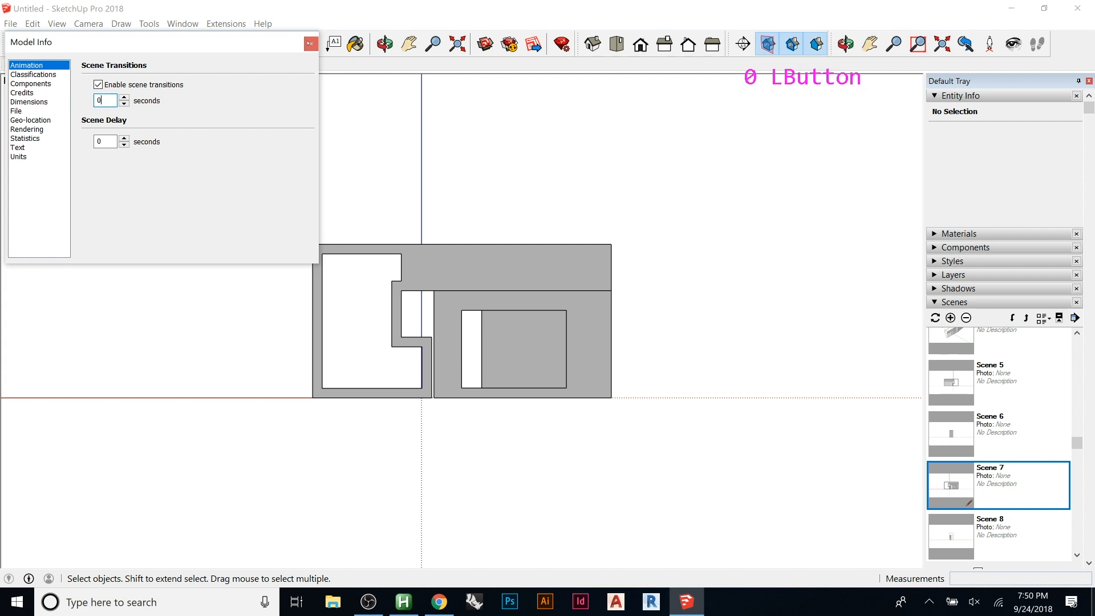
click(311, 44)
key(space)
- Check the instant switching between elevation scenes, going backwards from Scene 8 to Scene 5
click(262, 64)
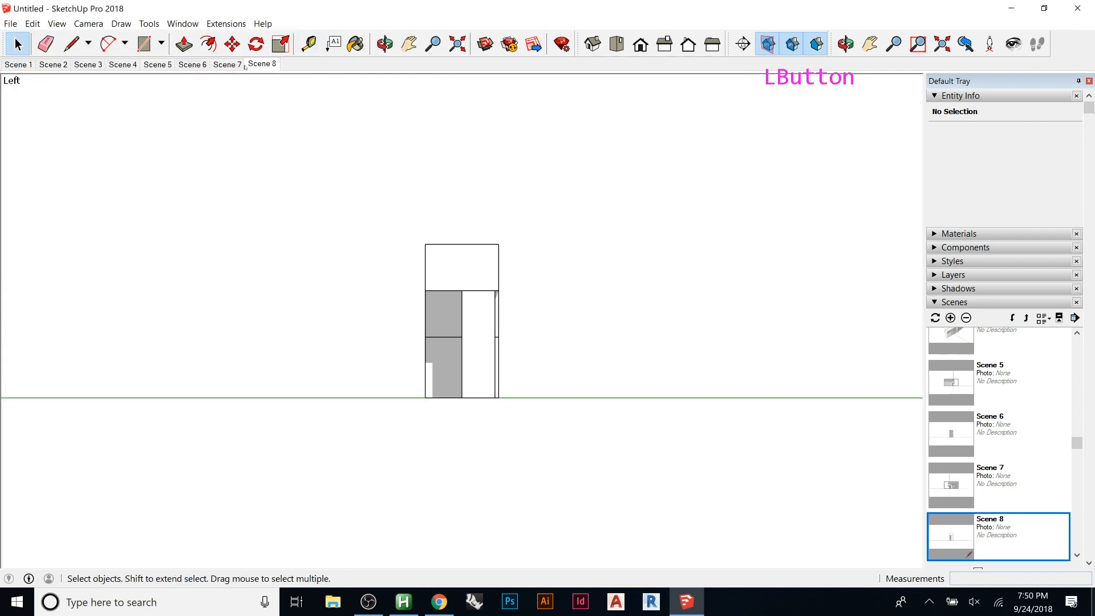
click(212, 65)
click(198, 65)
click(168, 65)
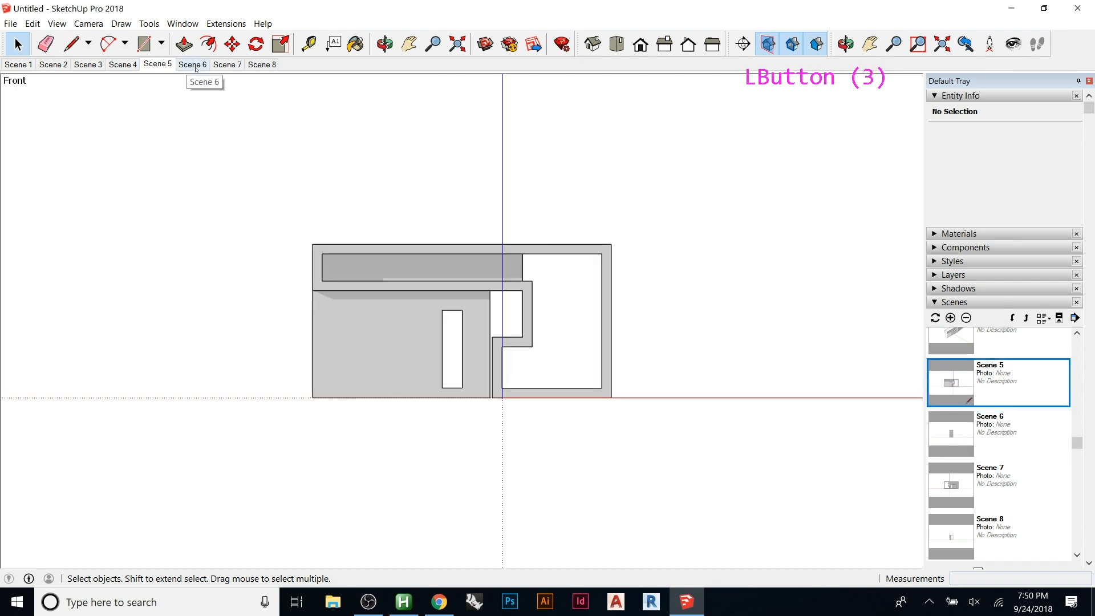
- Return to Scene 1, play the animation without transitions, and stop it at Scene 4
click(29, 65)
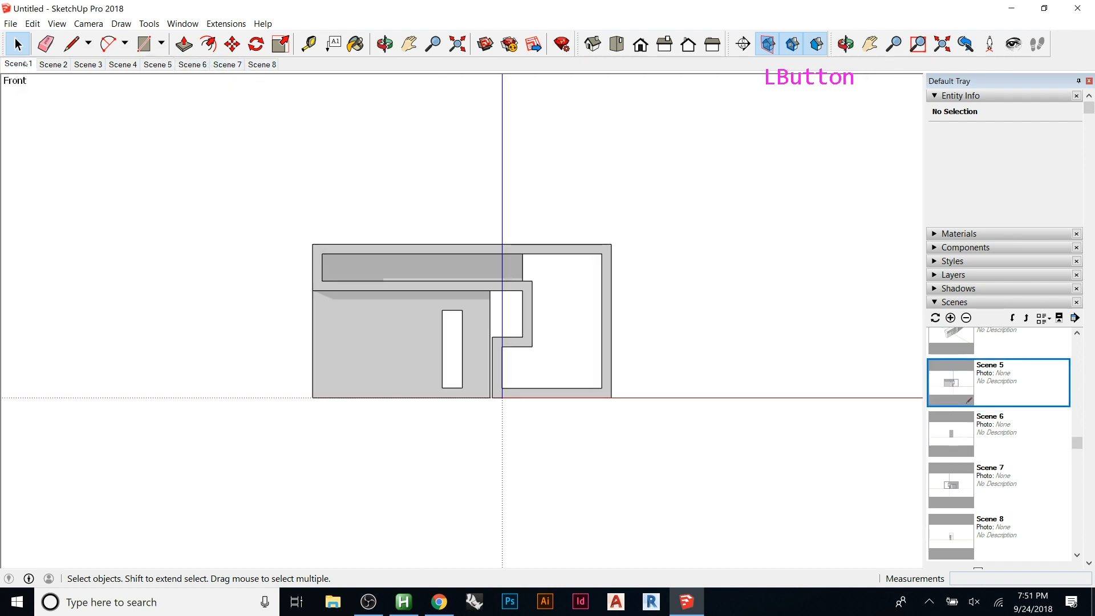
right_click(31, 67)
click(89, 149)
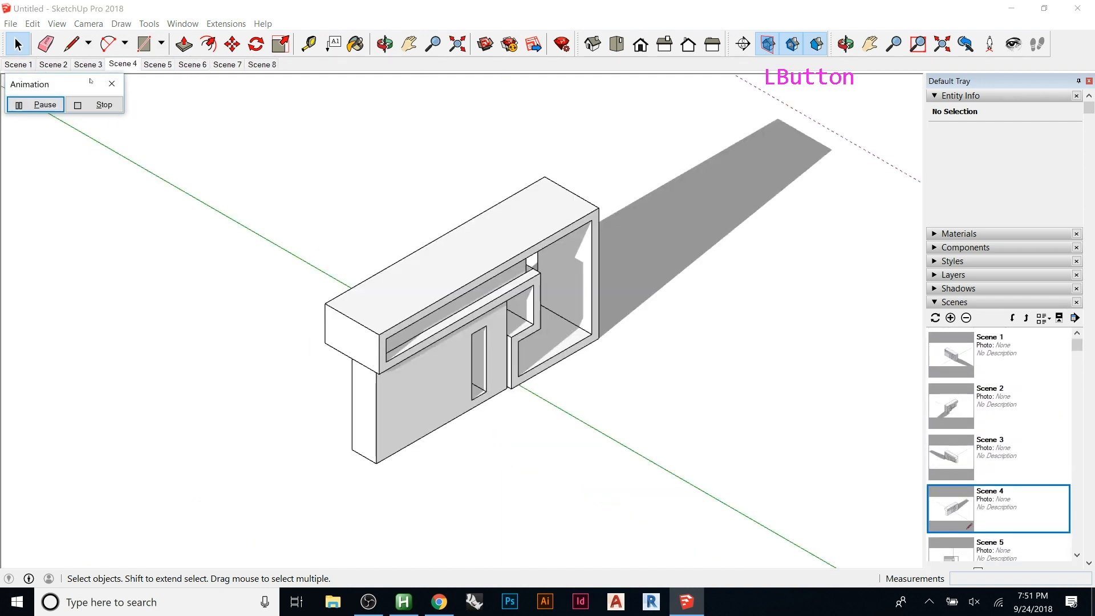
click(95, 103)
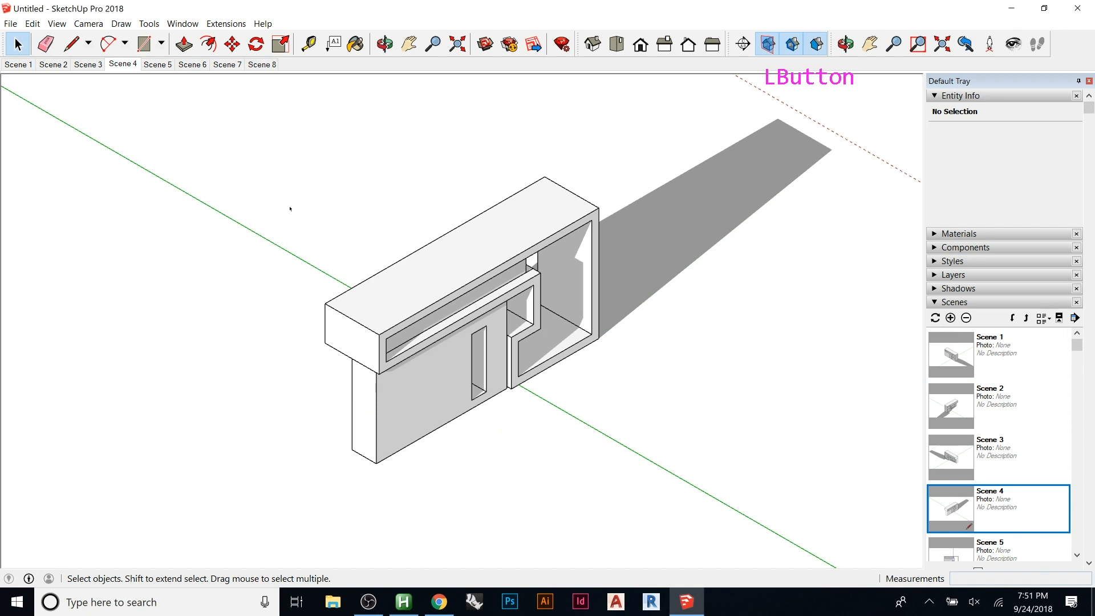
- Look through the front, right and back elevation scenes and return to Scene 5
click(158, 65)
click(192, 64)
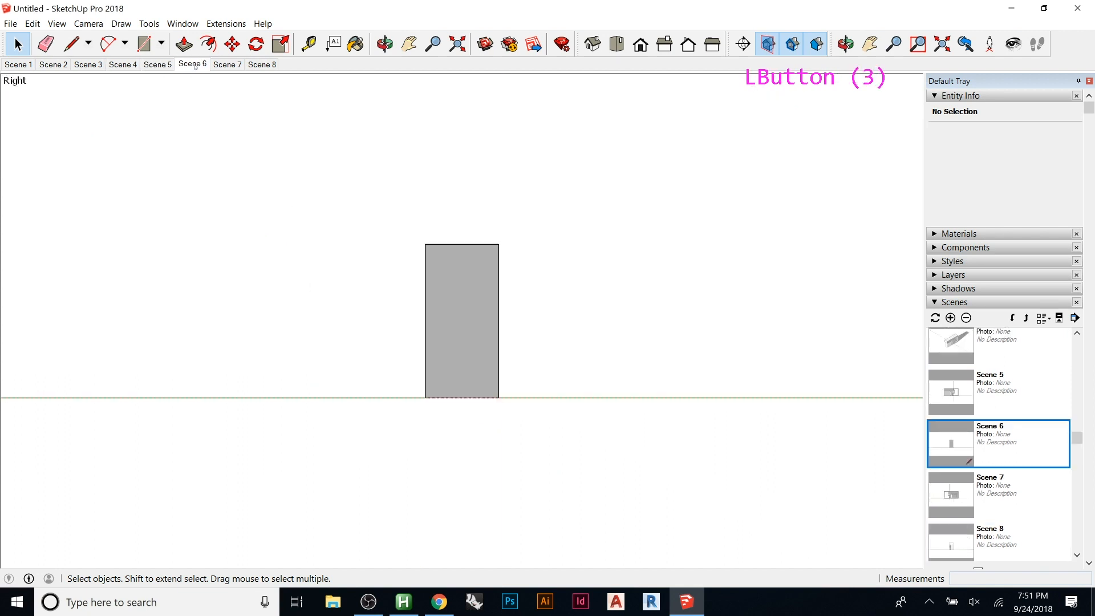
click(159, 64)
click(243, 66)
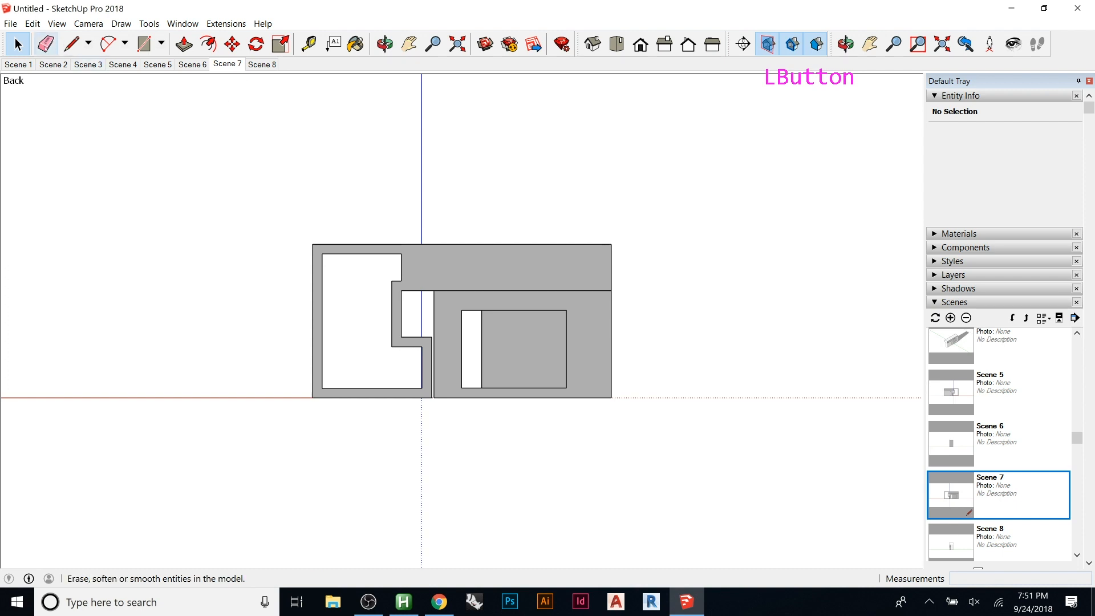
click(190, 65)
click(157, 64)
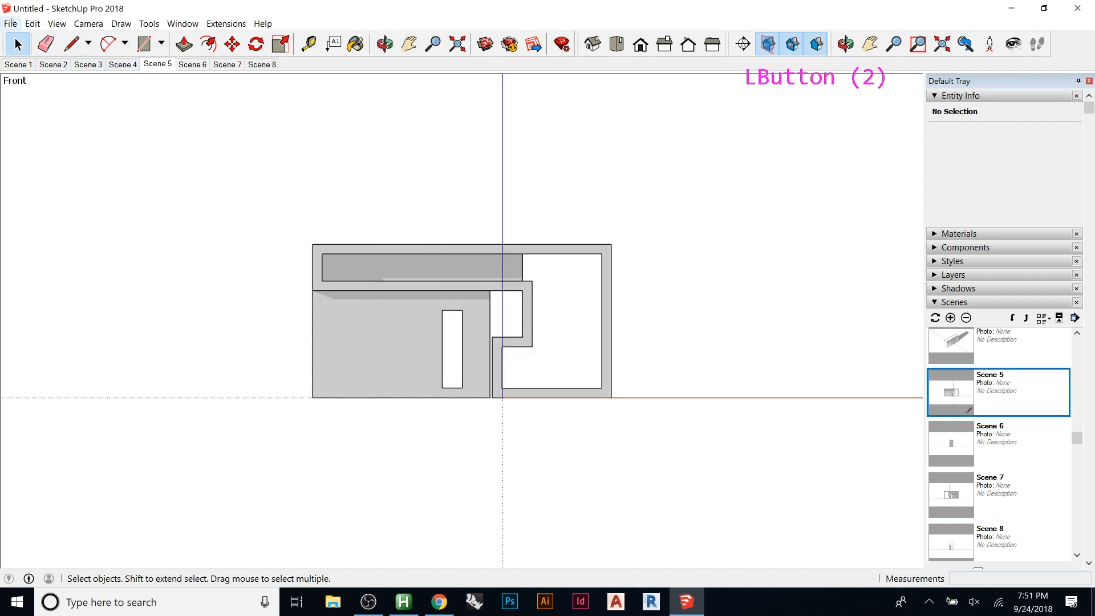
click(13, 23)
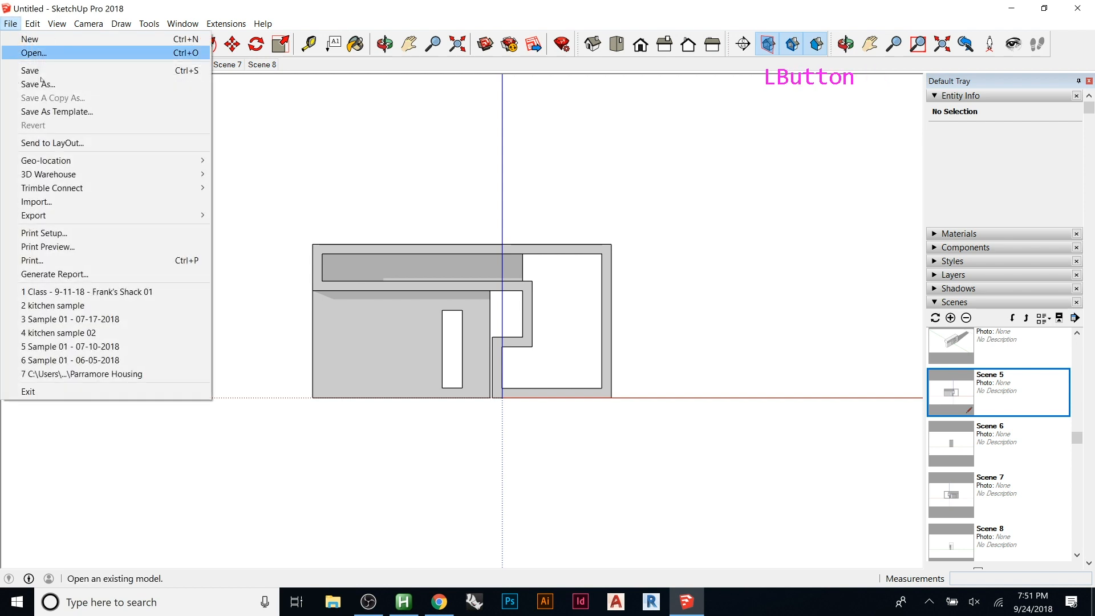
mouse_move(109, 216)
click(367, 148)
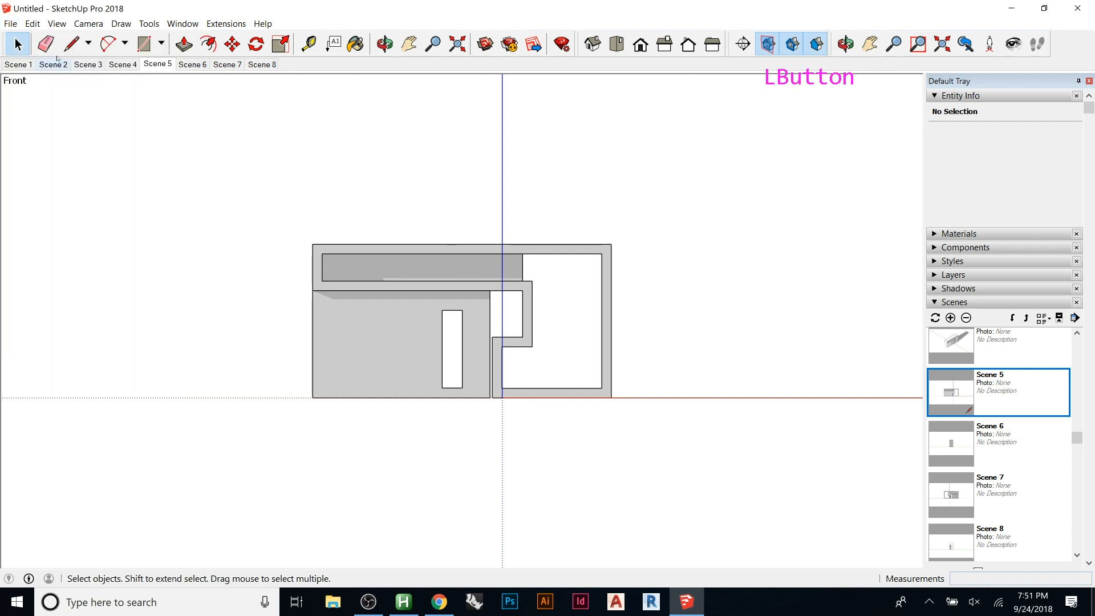
- Save the model as "Sketchup Intro - 09-24-2018" in the folder Architecture > UF CityLab > Int Digital - F18
click(12, 23)
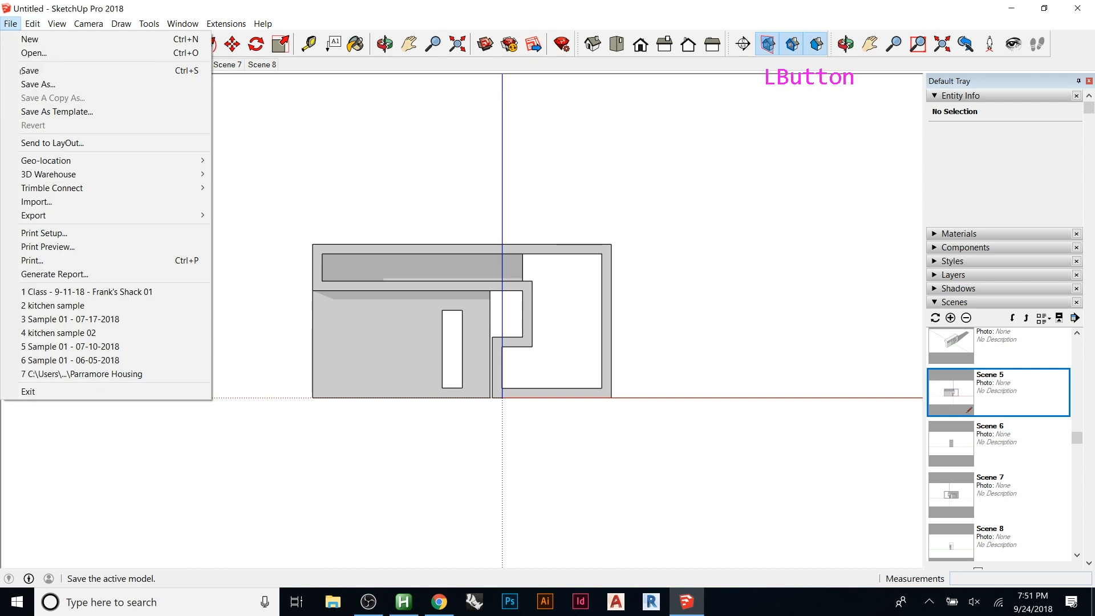
click(38, 84)
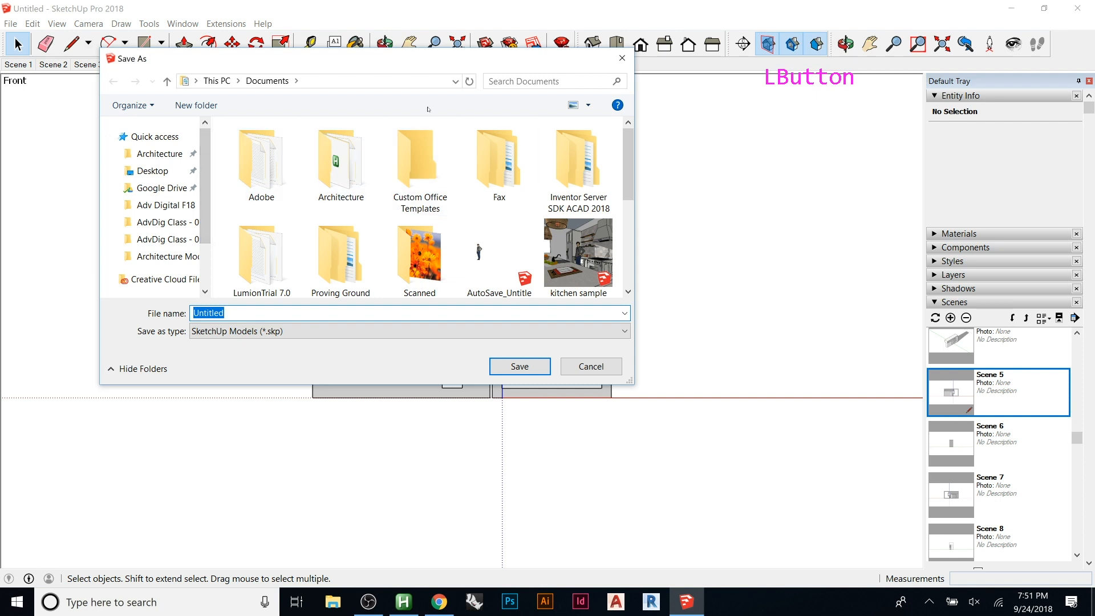
click(354, 164)
double_click(354, 164)
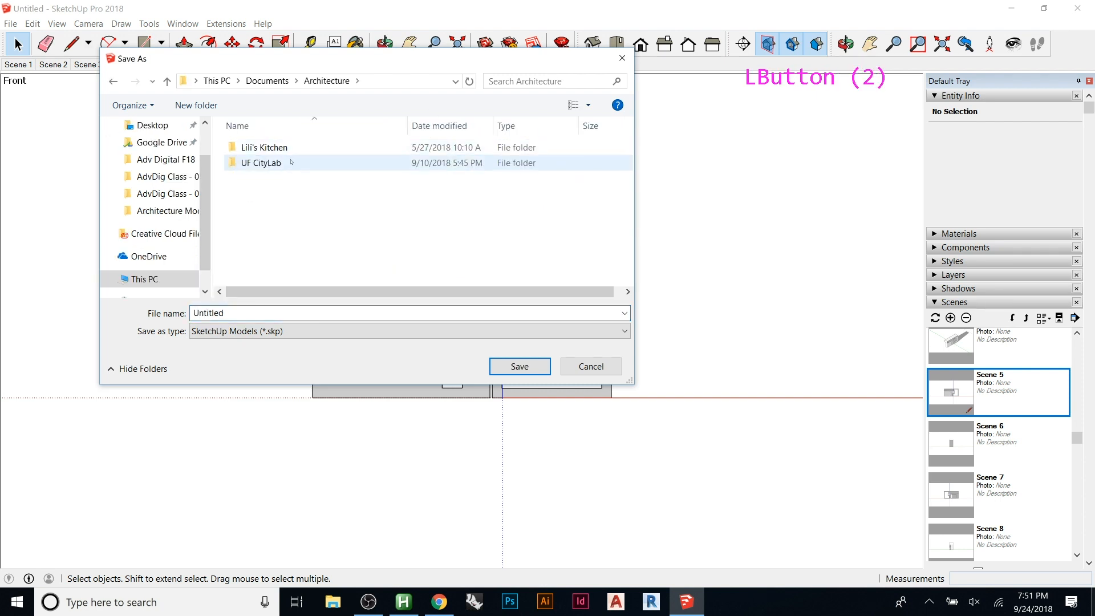
double_click(292, 163)
double_click(292, 163)
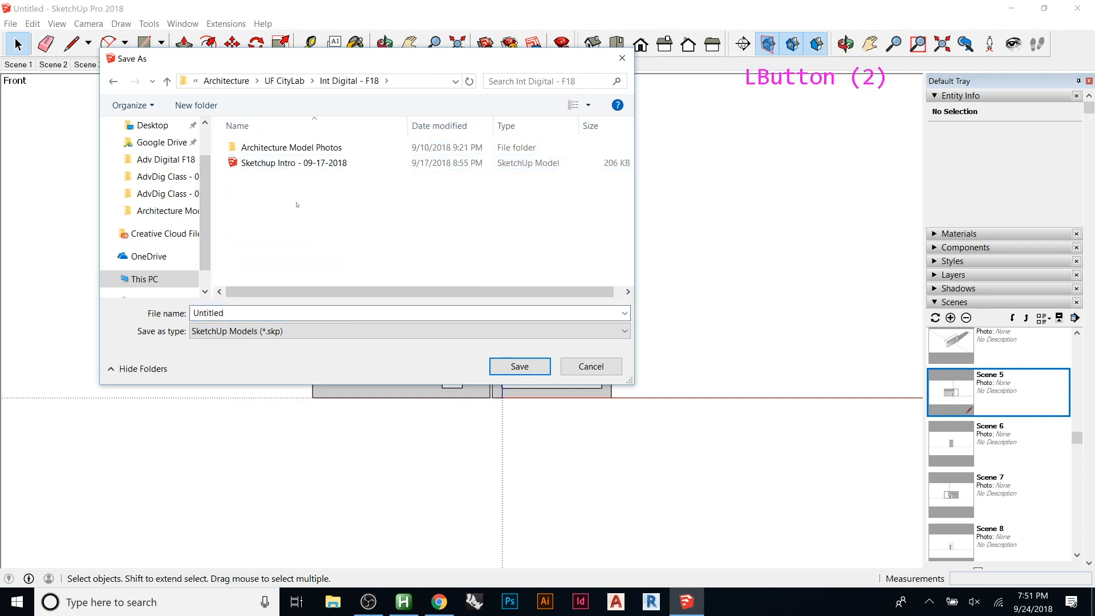
click(307, 166)
click(315, 312)
drag(320, 313, 270, 313)
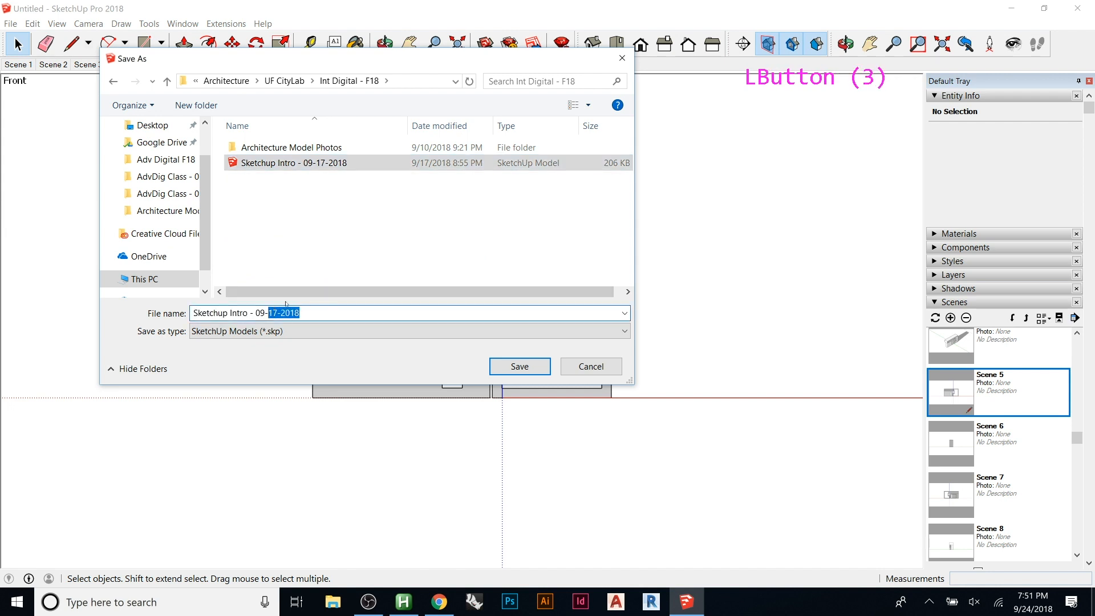
text(24-2018)
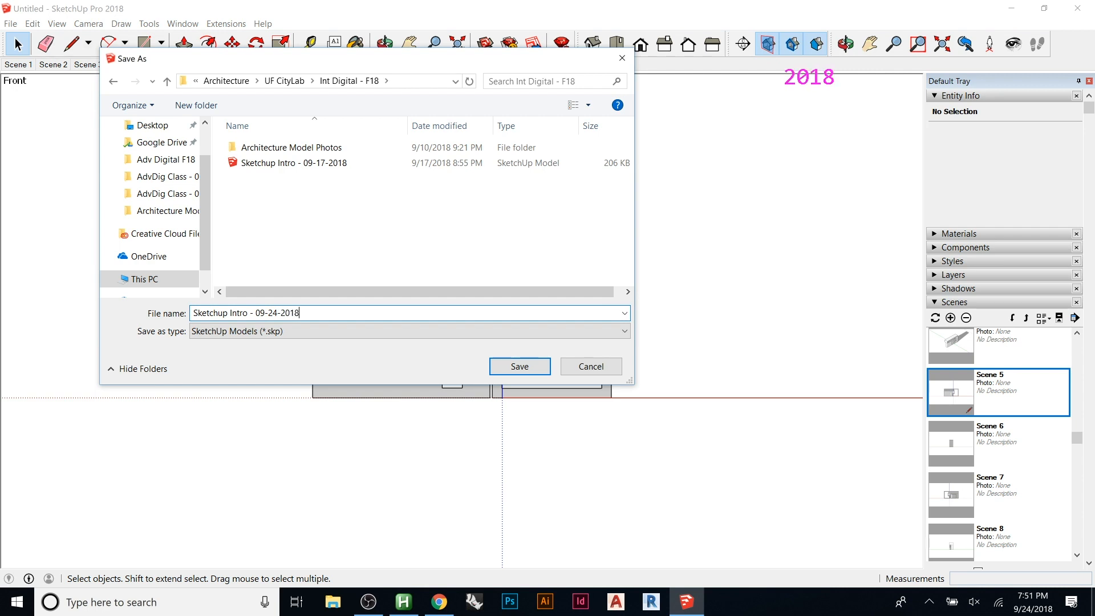
key(Return)
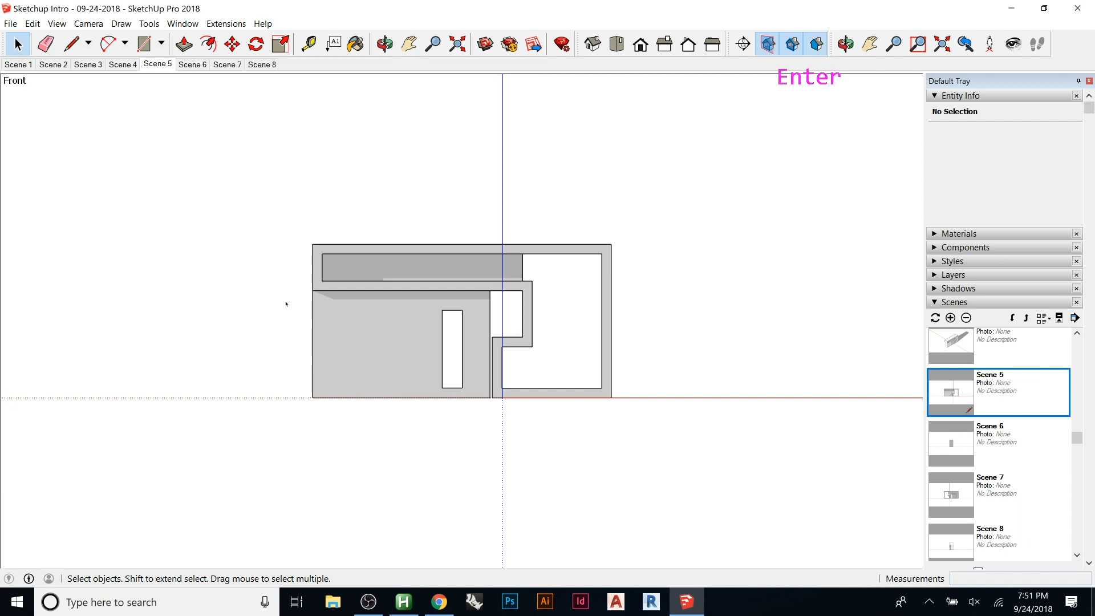
- Start a 2D graphic export of the front elevation into the folder Architecture > UF CityLab > Int Digital - F18
key(Escape)
key(Escape)
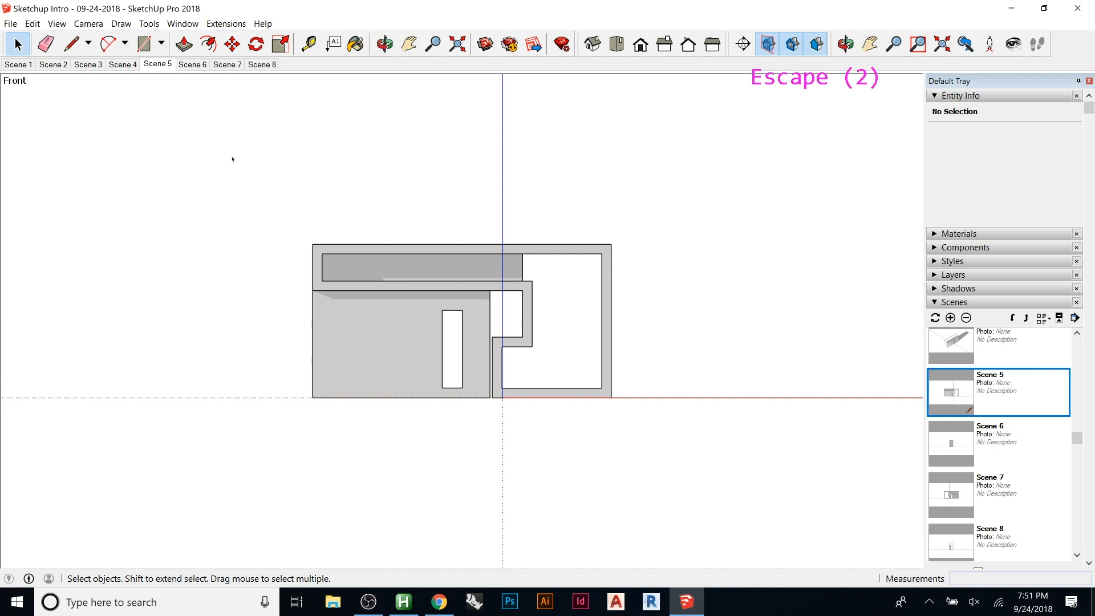
click(11, 24)
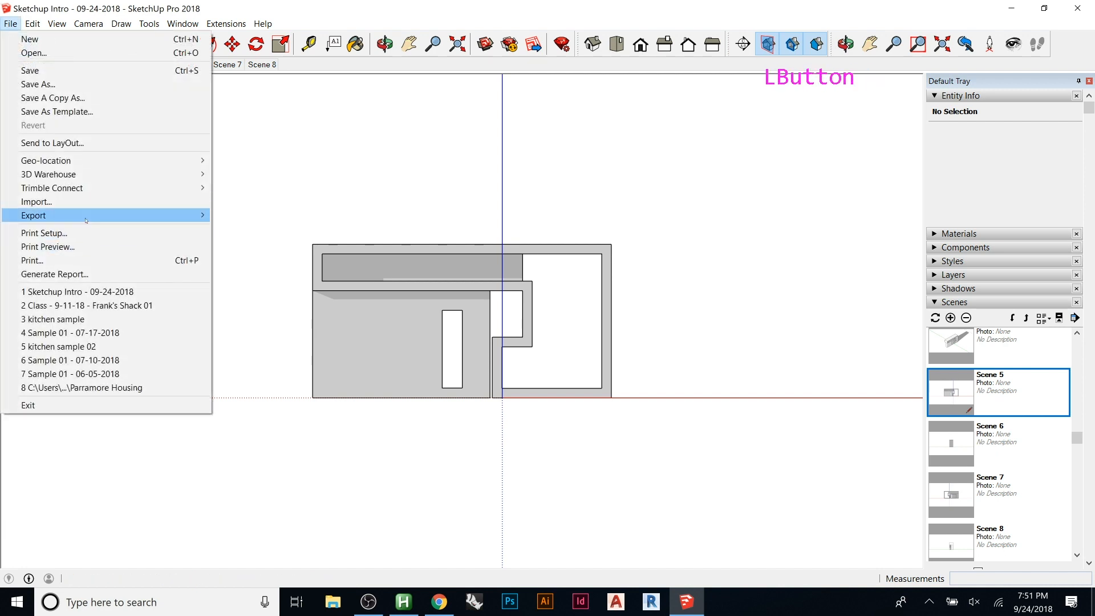
mouse_move(86, 221)
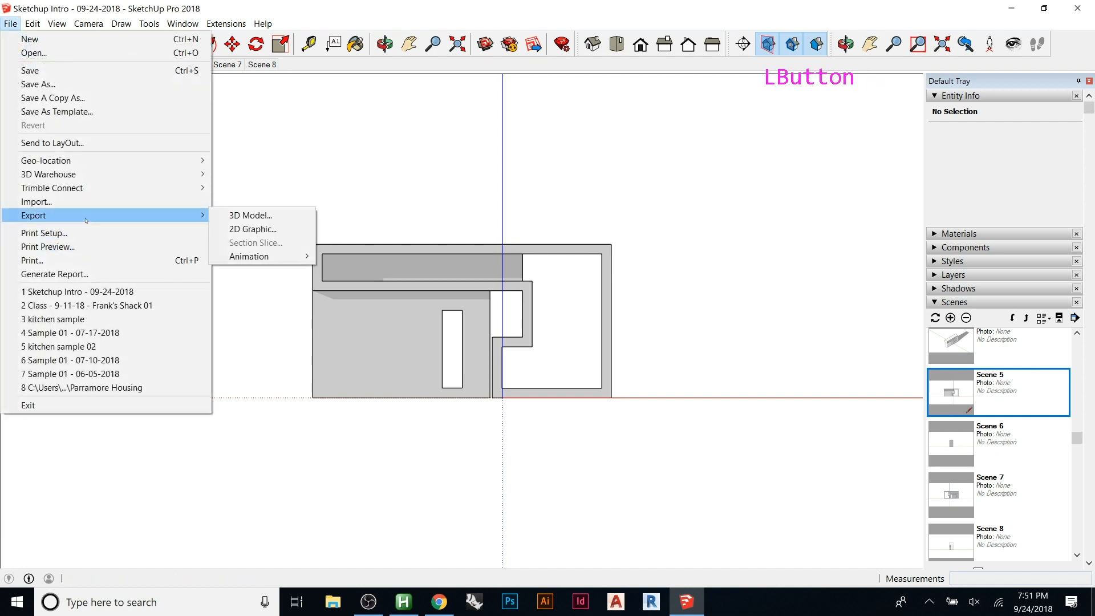
click(299, 229)
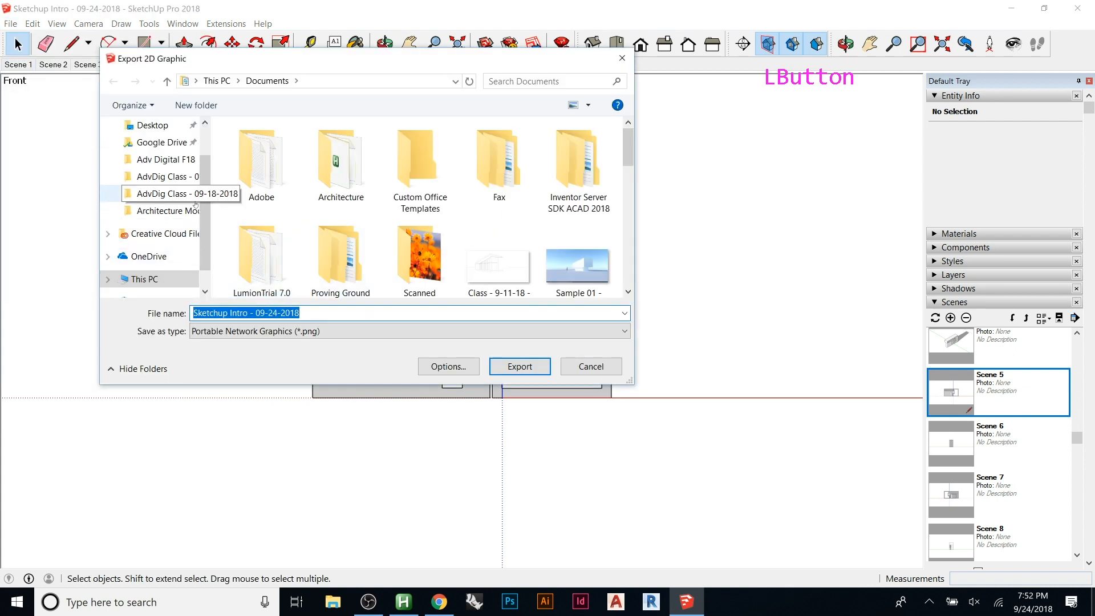
double_click(340, 160)
double_click(313, 163)
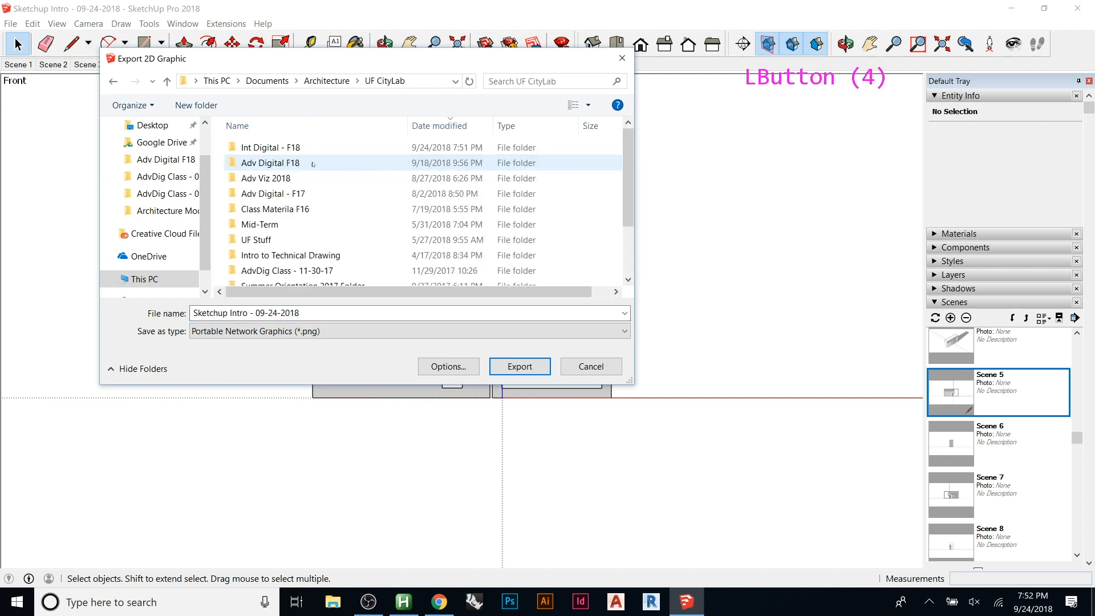
double_click(322, 150)
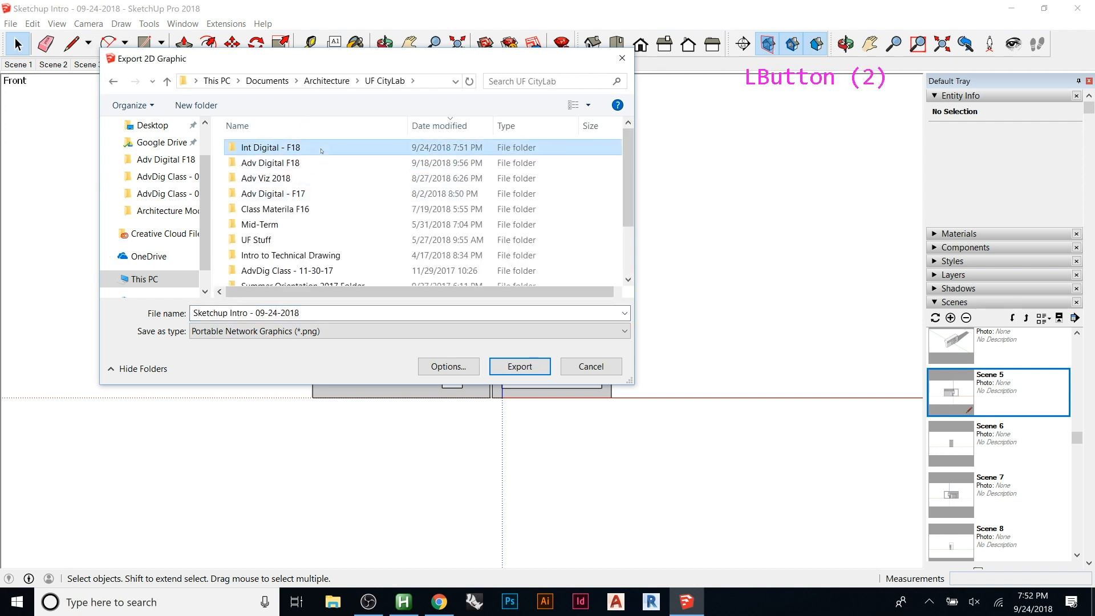
- Choose Portable Network Graphics (*.png) as the export format and try to set the image to use the view size
click(380, 334)
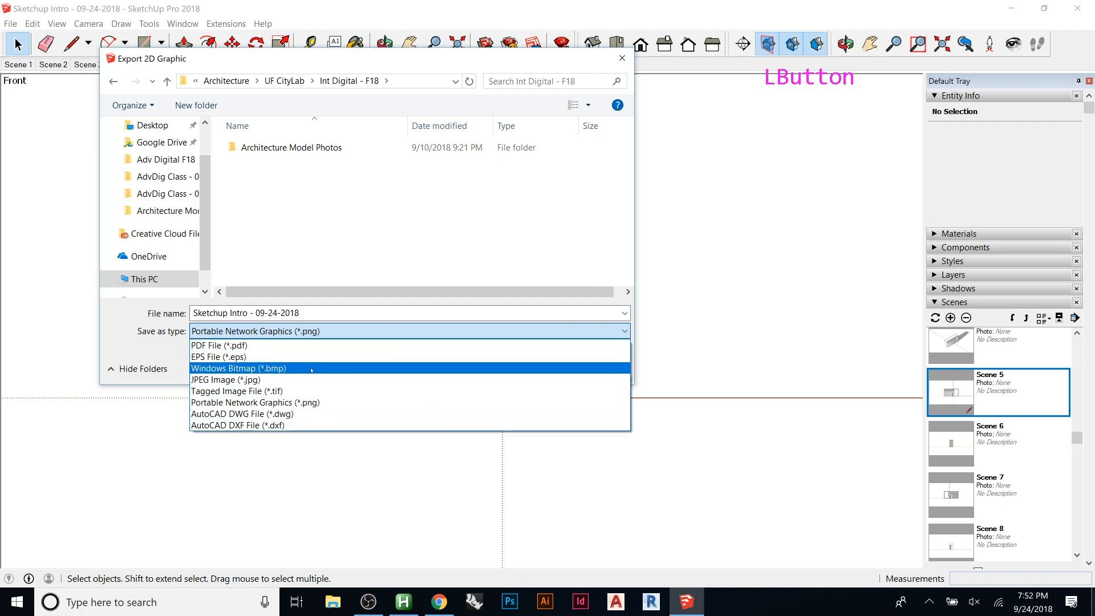
click(321, 403)
click(449, 367)
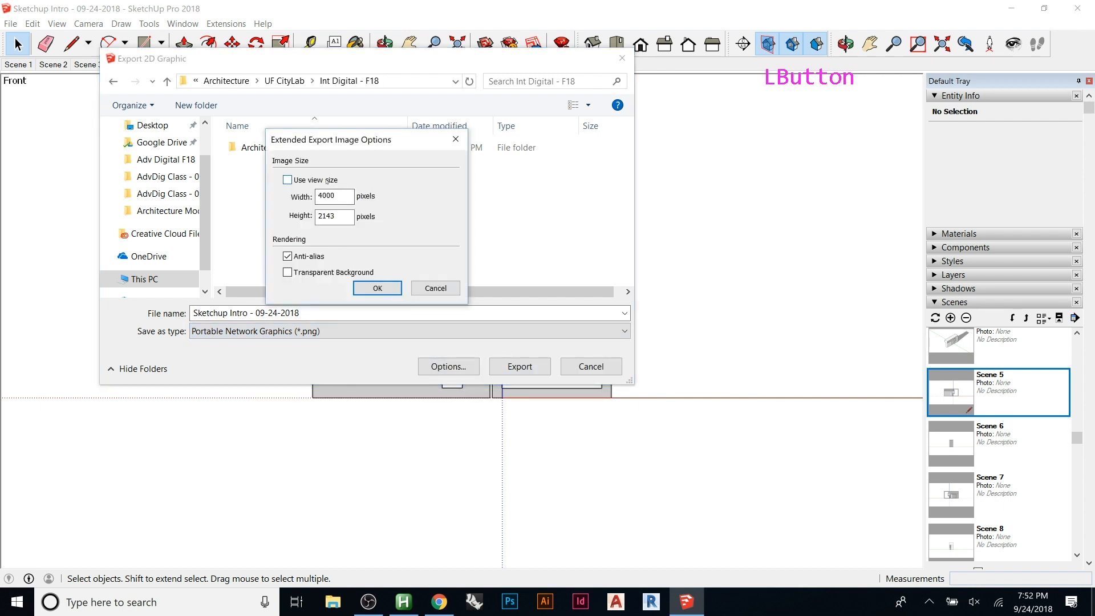
click(326, 182)
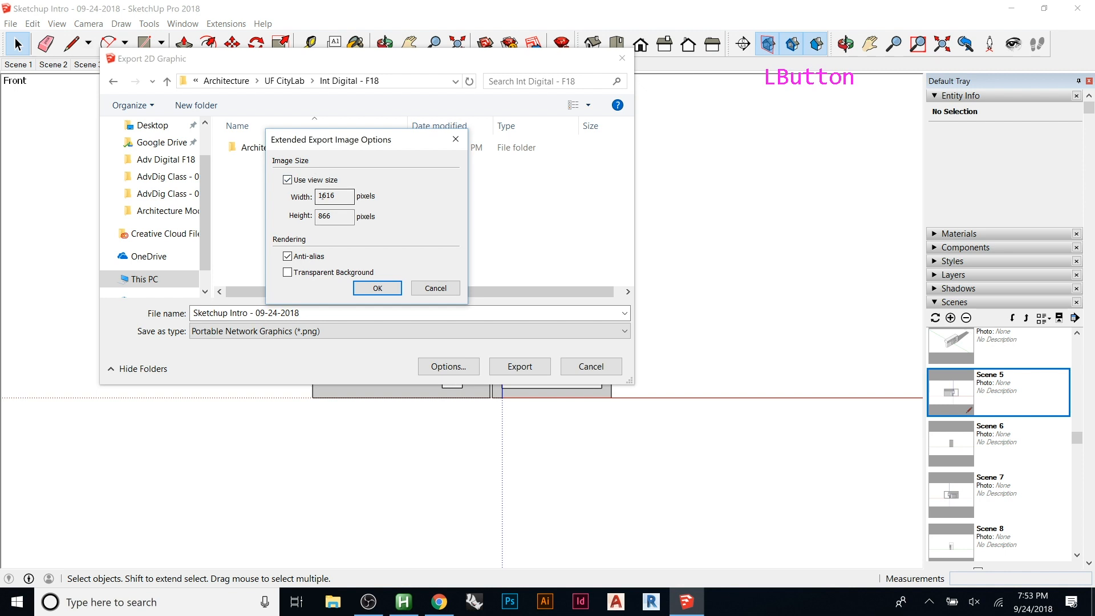
click(378, 288)
- Name the export file "Sketchup Intro - 09-24-2018 - screen size"
double_click(349, 311)
click(349, 309)
text(- )
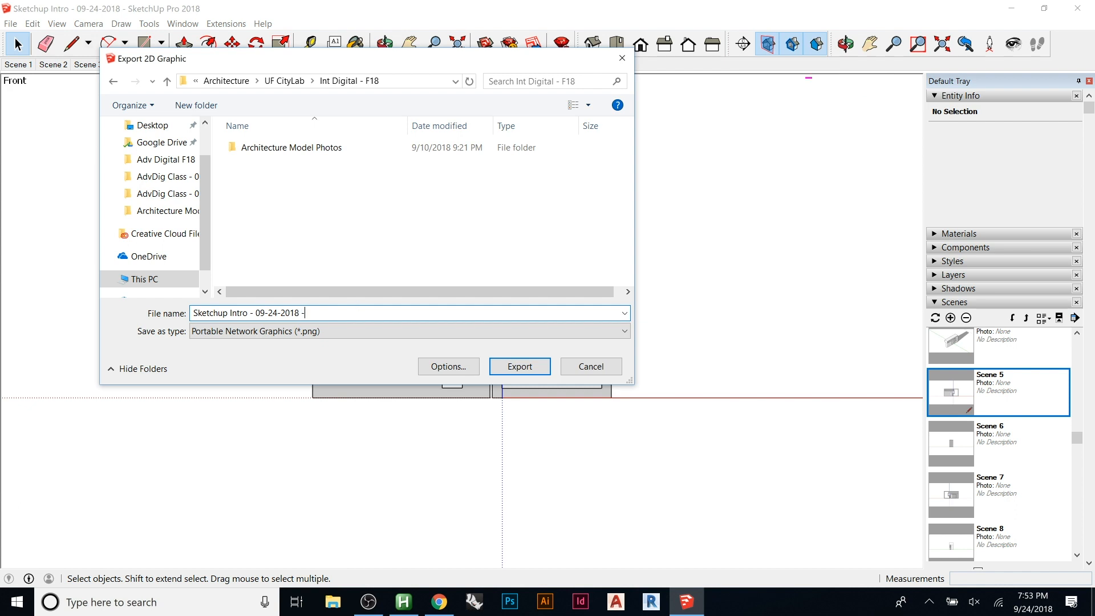
text(screen size)
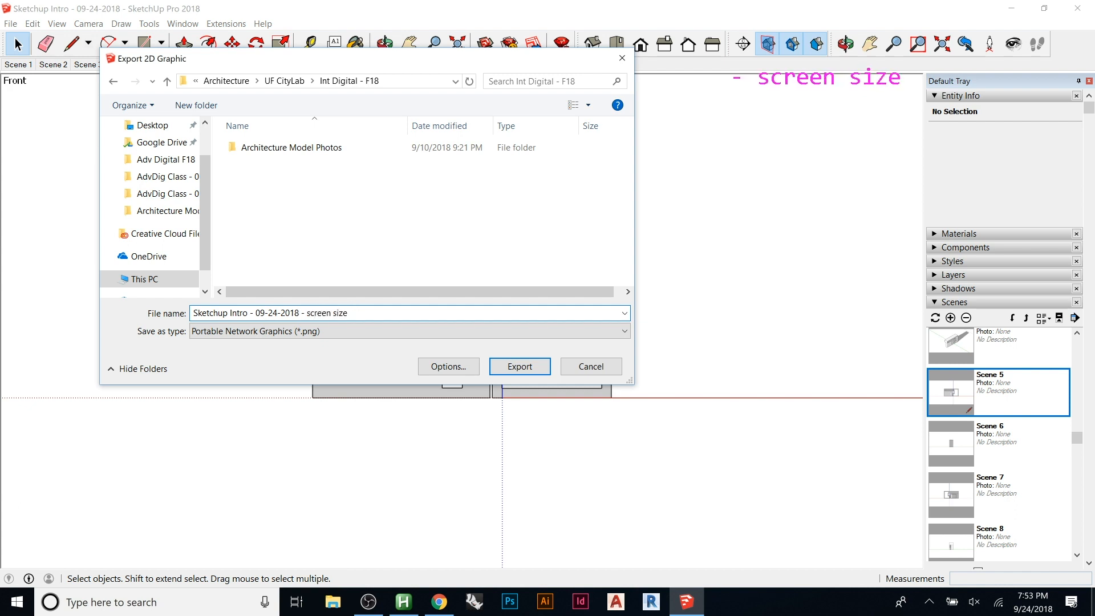
- Set the exported image to use the view size in the export options
click(448, 366)
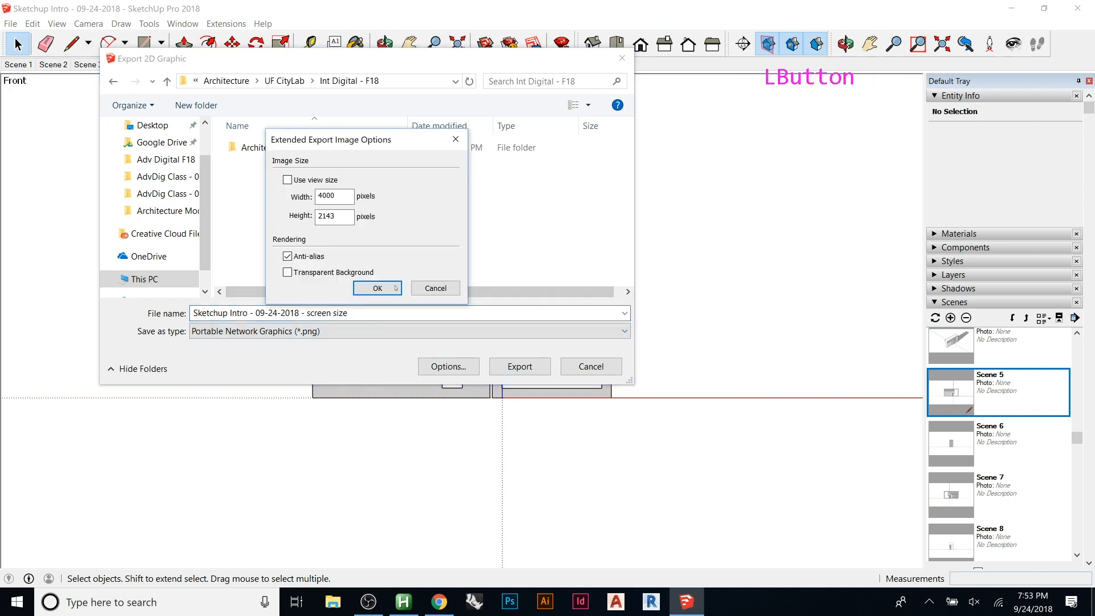
click(287, 179)
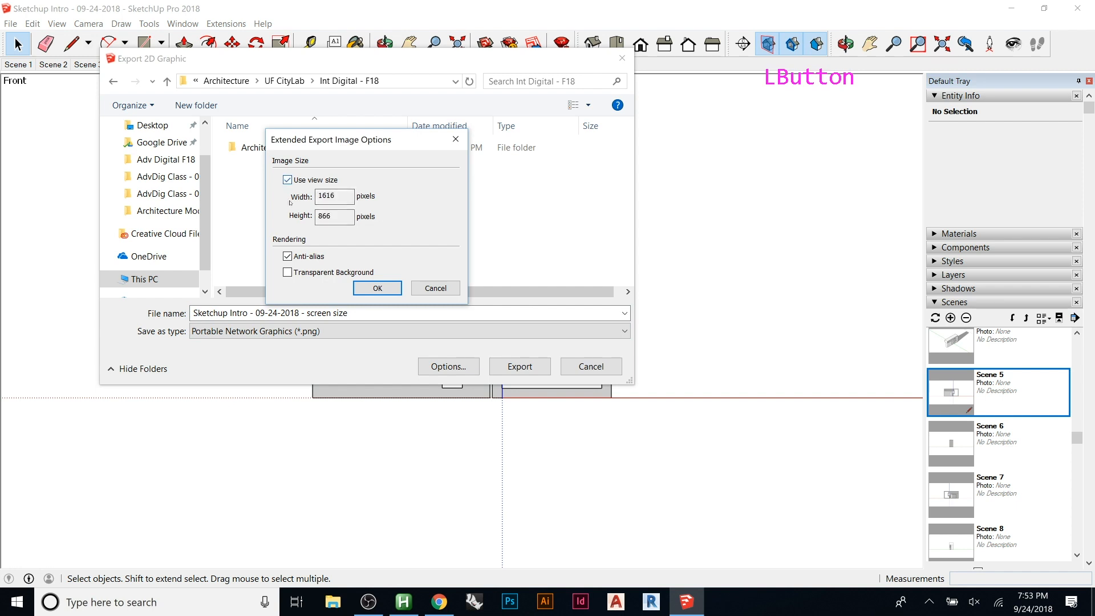
click(378, 288)
- Change the file name to "Sketchup Intro - 09-24-2018 - view size" and export the PNG
click(334, 313)
drag(332, 313, 307, 313)
text(view)
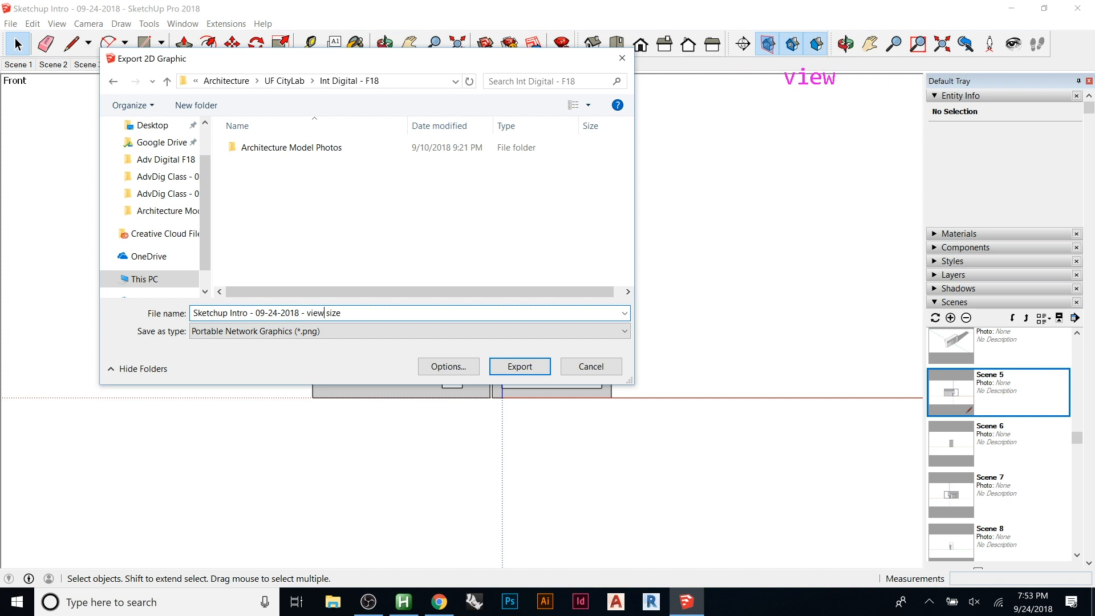
click(522, 368)
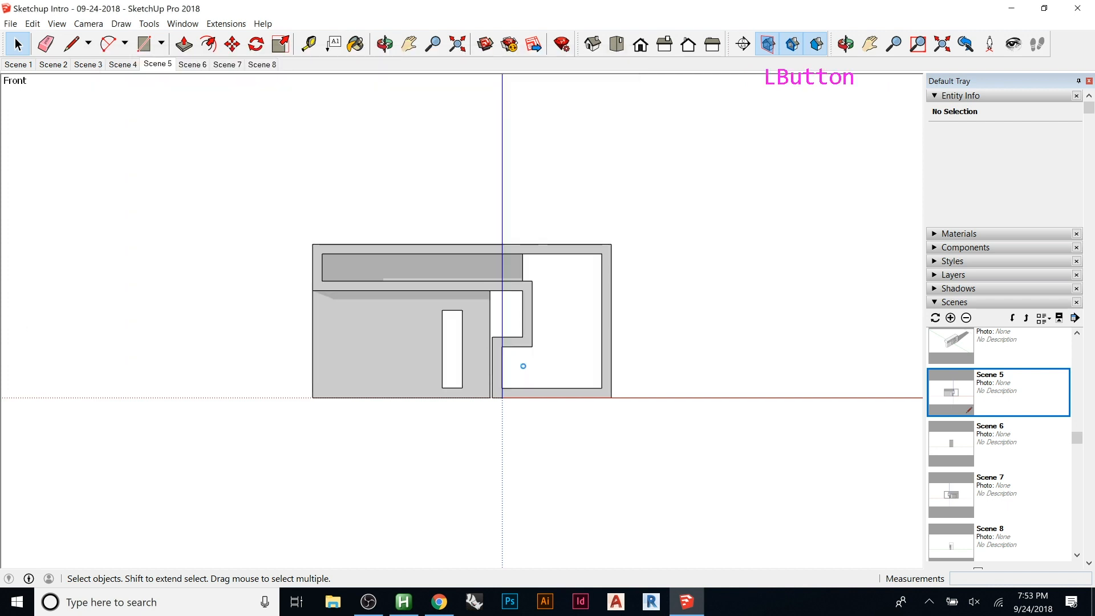
- Export the front elevation again as the PNG "Sketchup Intro - 09-24-2018", with view size off and a width of 4000 pixels
click(10, 23)
mouse_move(74, 215)
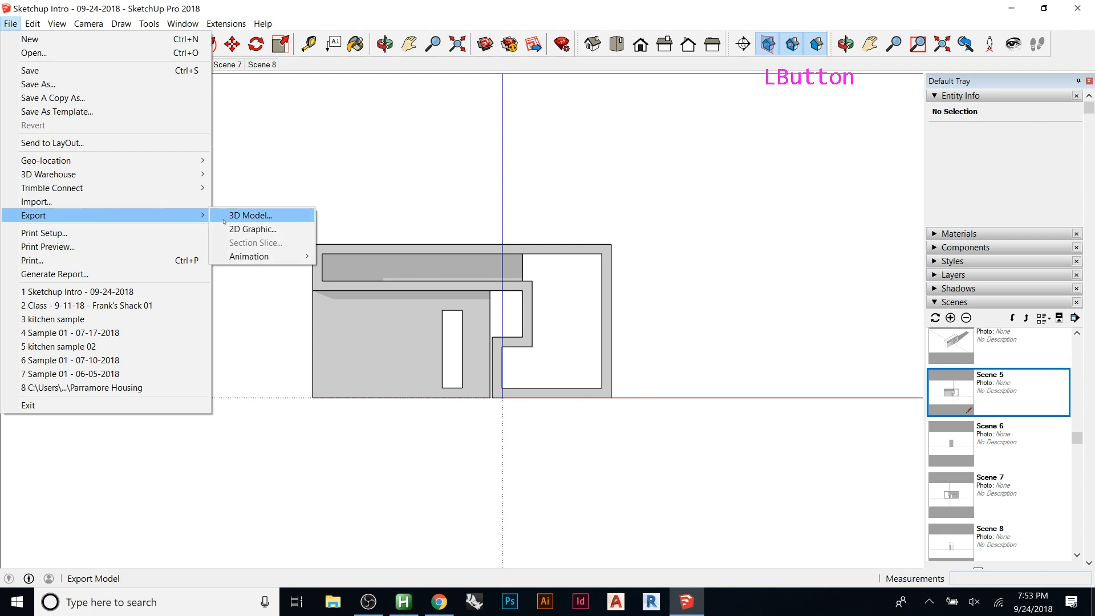
click(251, 229)
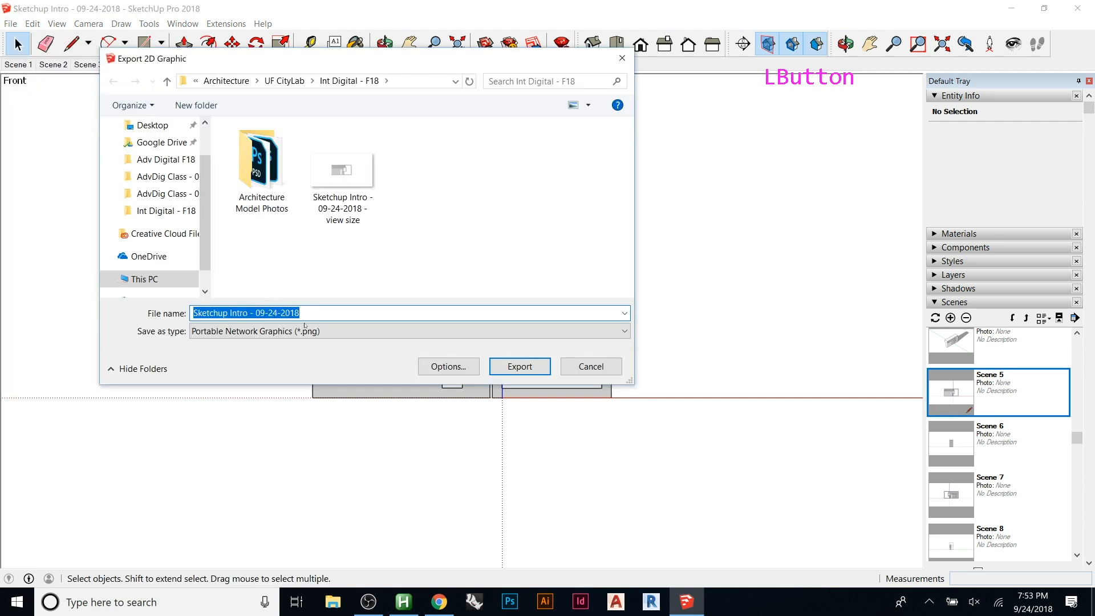
click(469, 359)
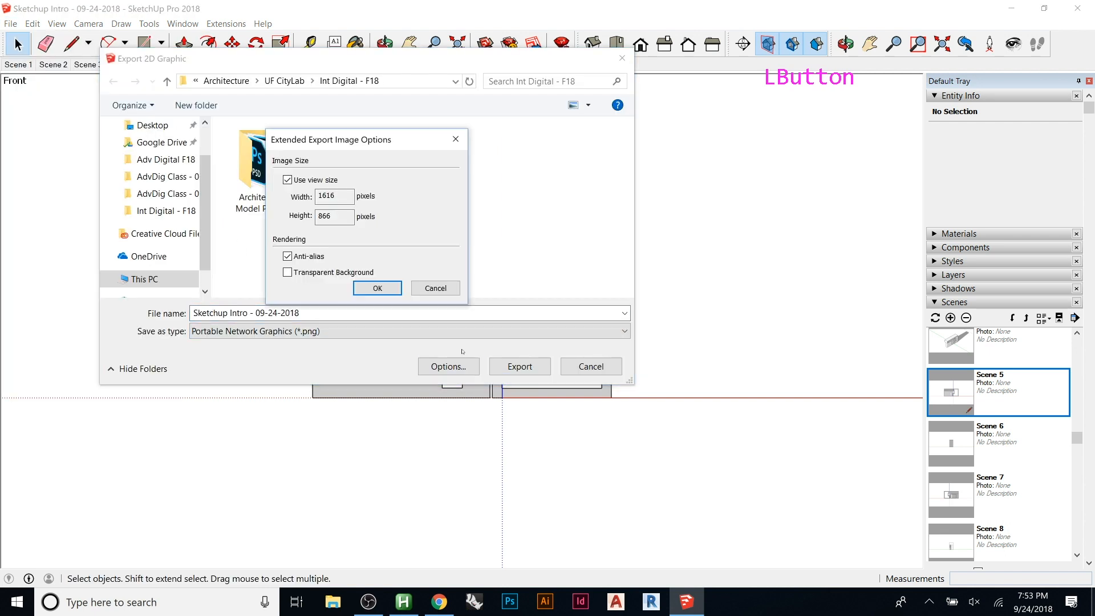
click(288, 179)
double_click(327, 195)
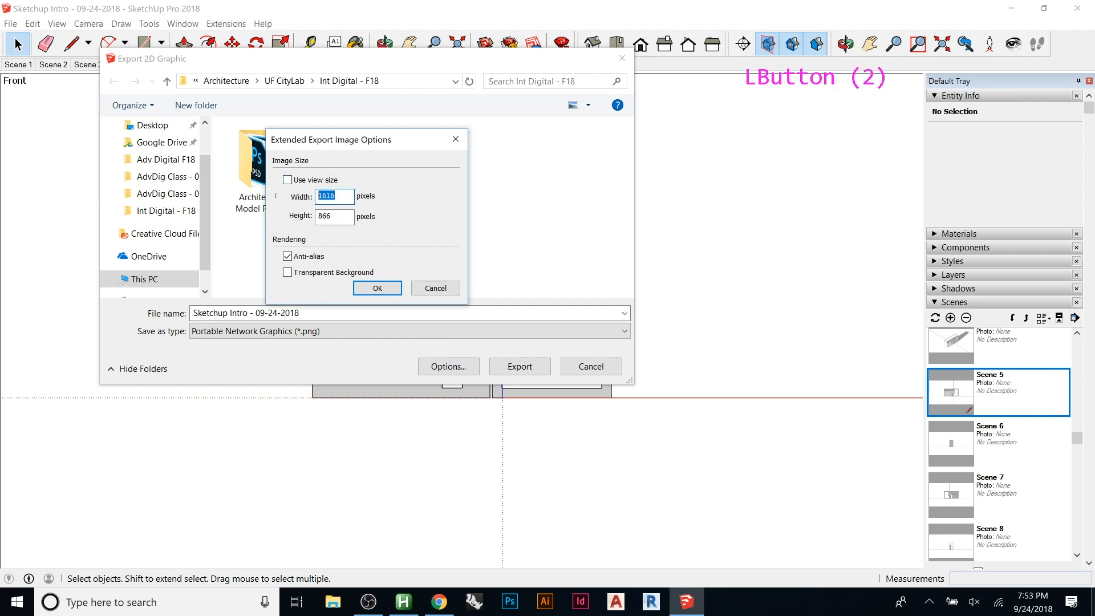
text(4000)
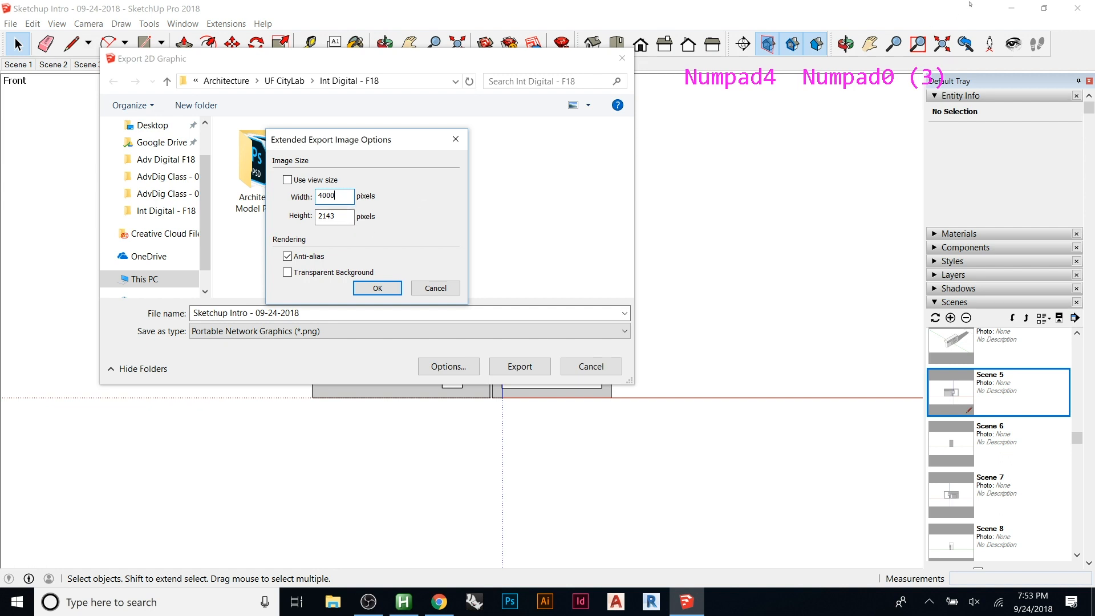
click(377, 288)
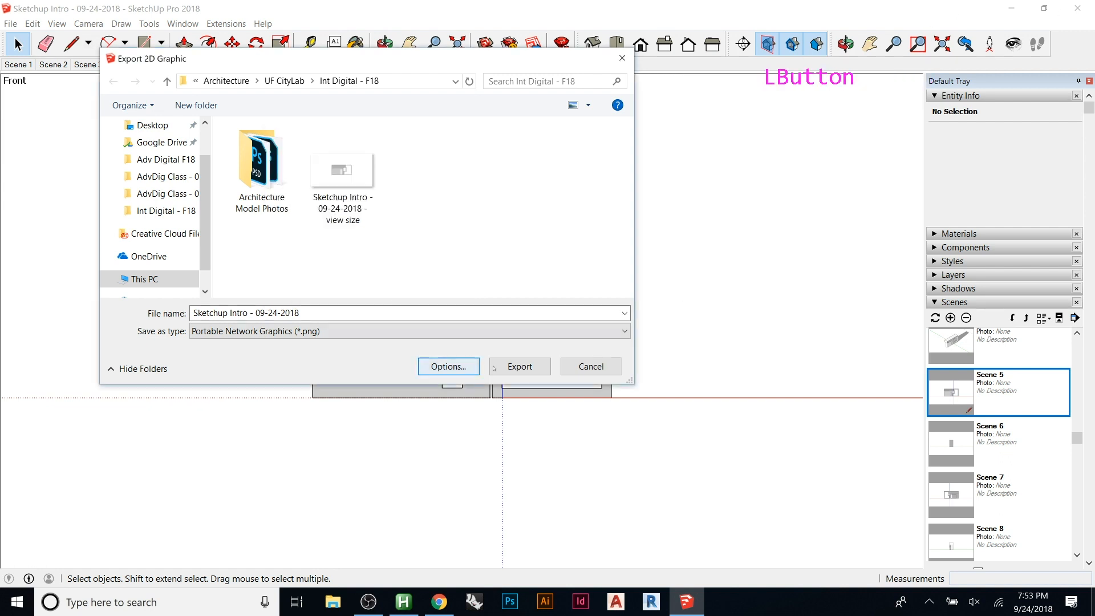
click(519, 366)
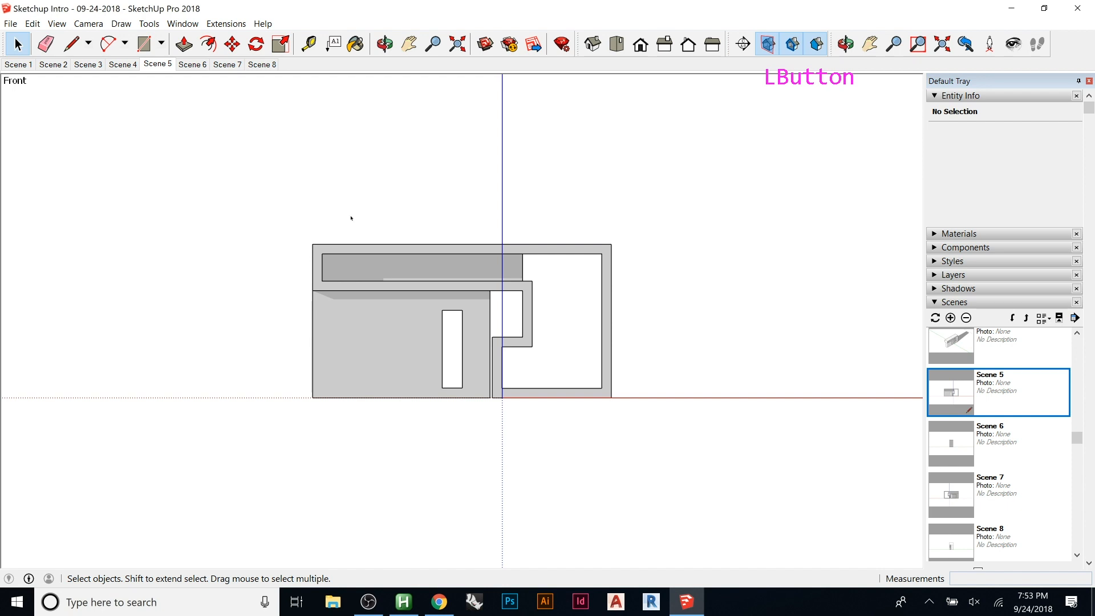
- Shrink the window, move the camera toolbar ahead of the section toolbar, and maximize the window again
click(1044, 8)
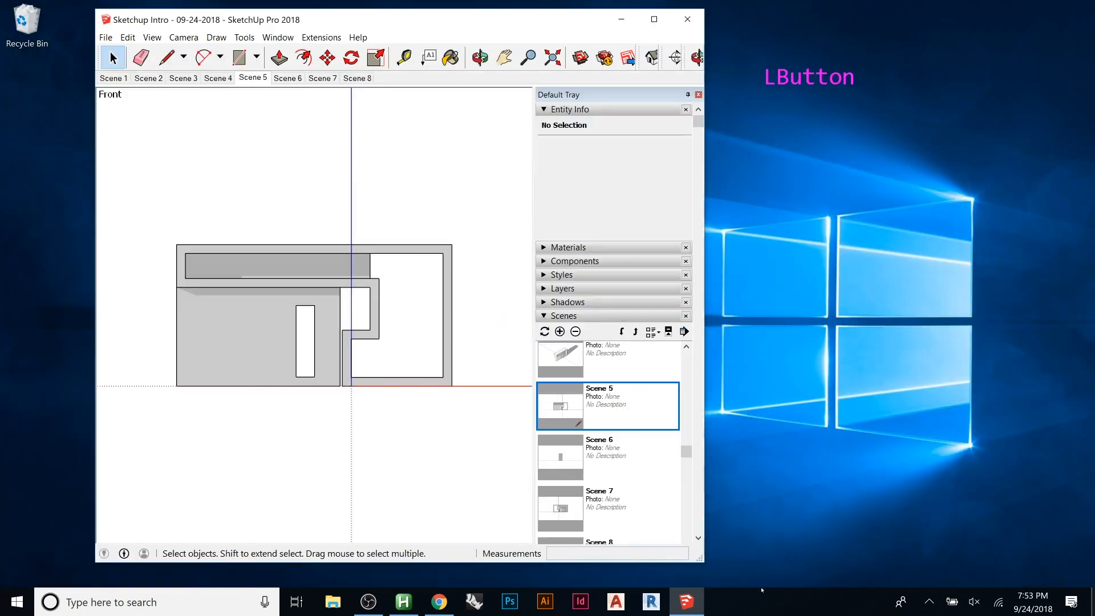
drag(711, 568, 737, 399)
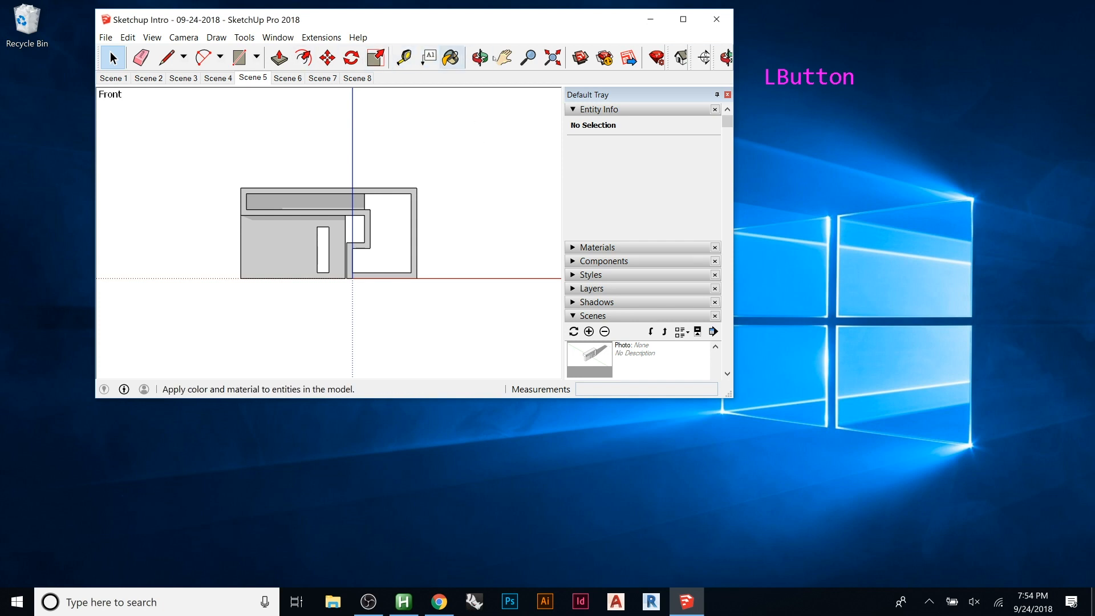
drag(692, 56, 626, 50)
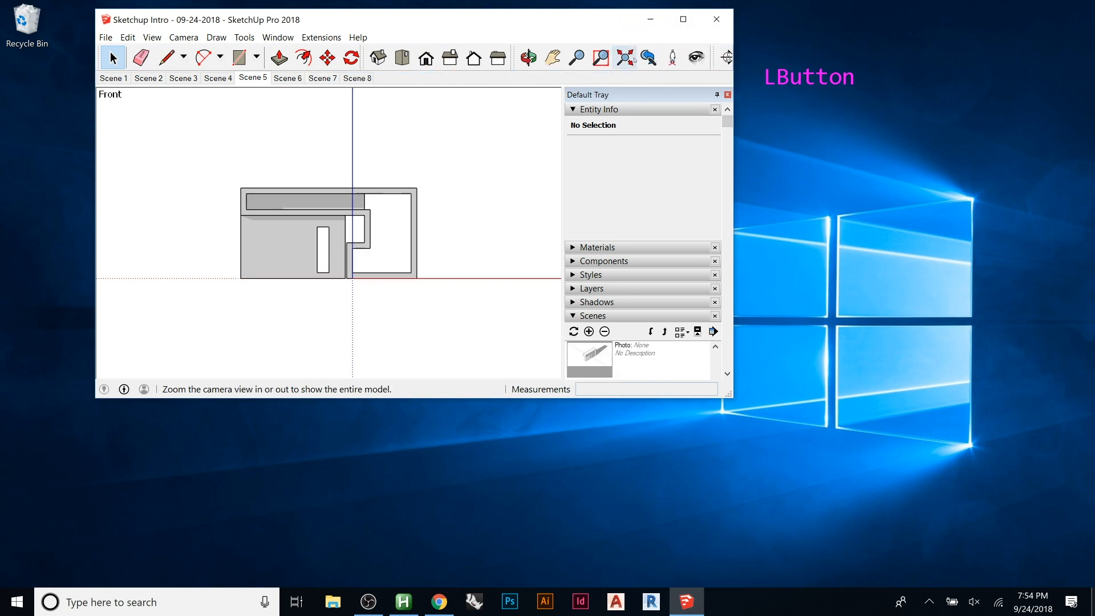
click(687, 20)
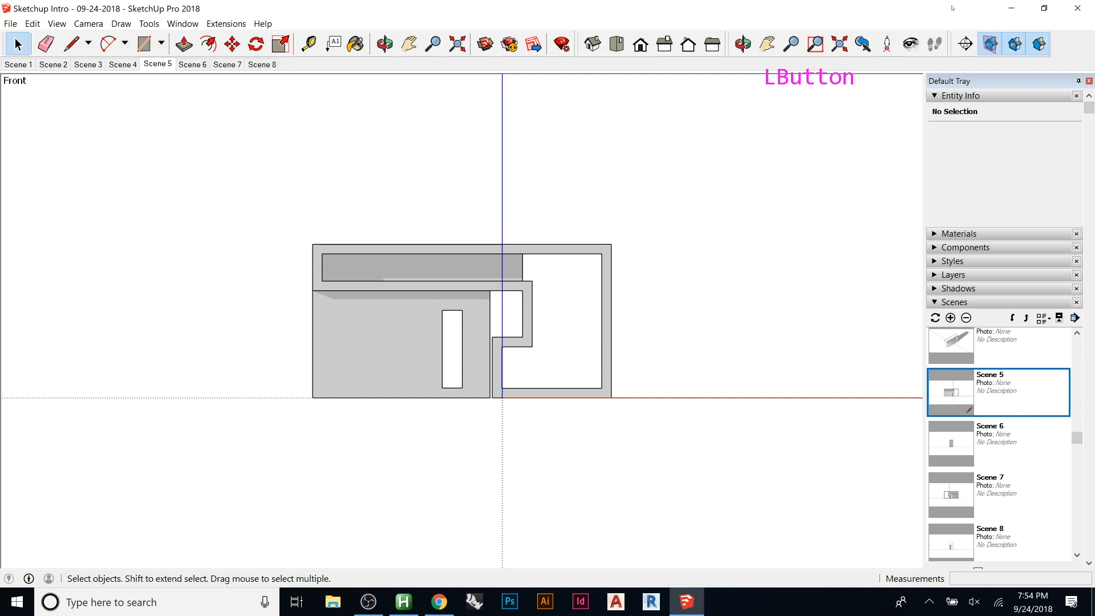
- Switch to Photoshop and open "Sketchup Intro - 09-24-2018" and "Sketchup Intro - 09-24-2018 - view size" PNGs from the Int Digital - F18 folder
click(1012, 12)
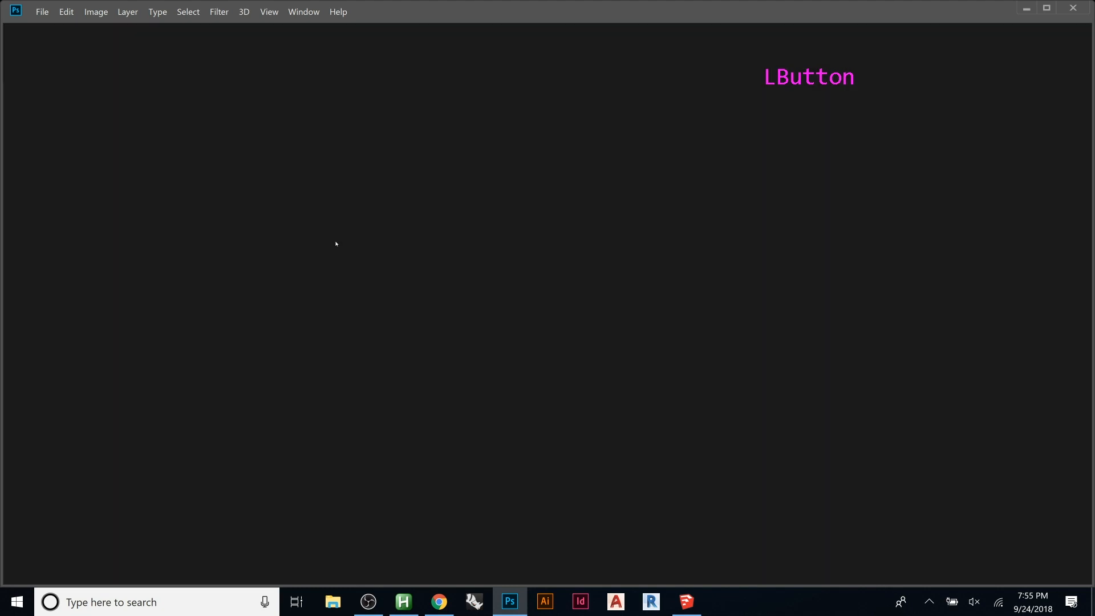
click(43, 11)
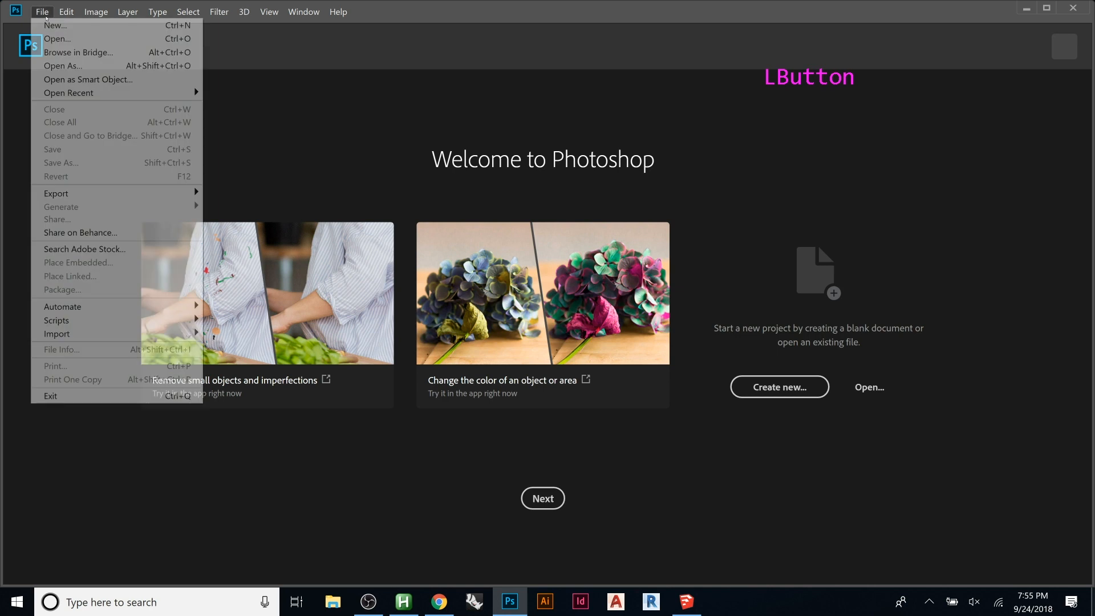
click(78, 40)
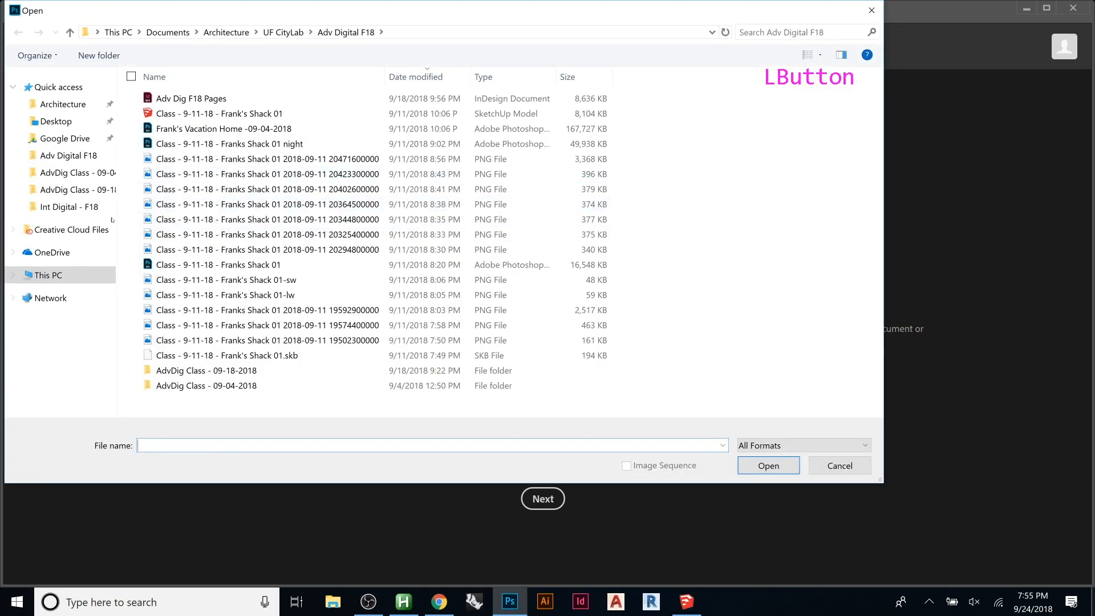
click(86, 207)
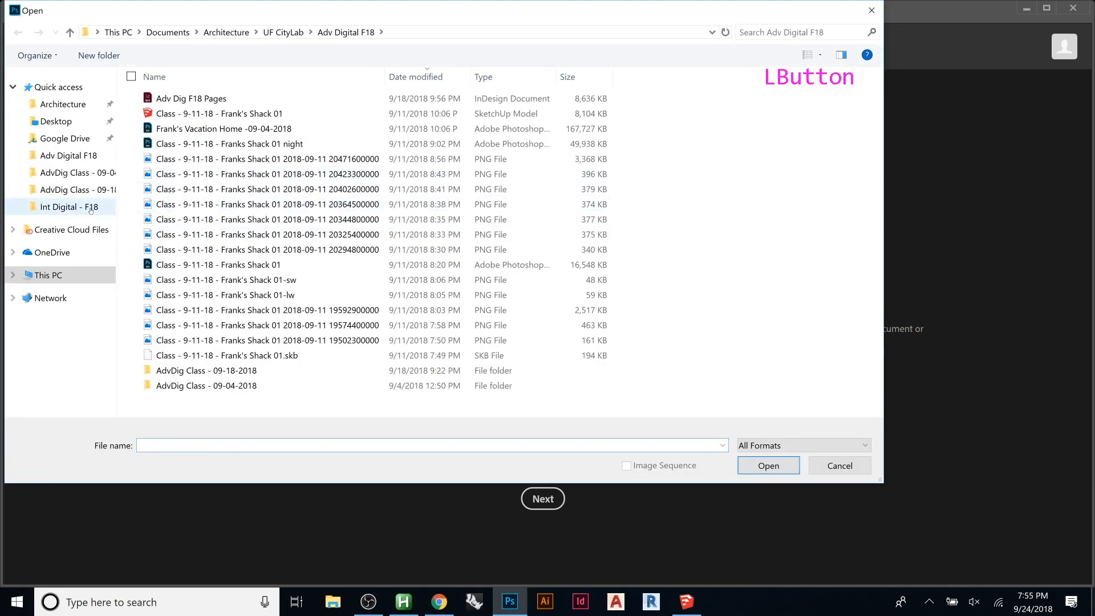
click(501, 122)
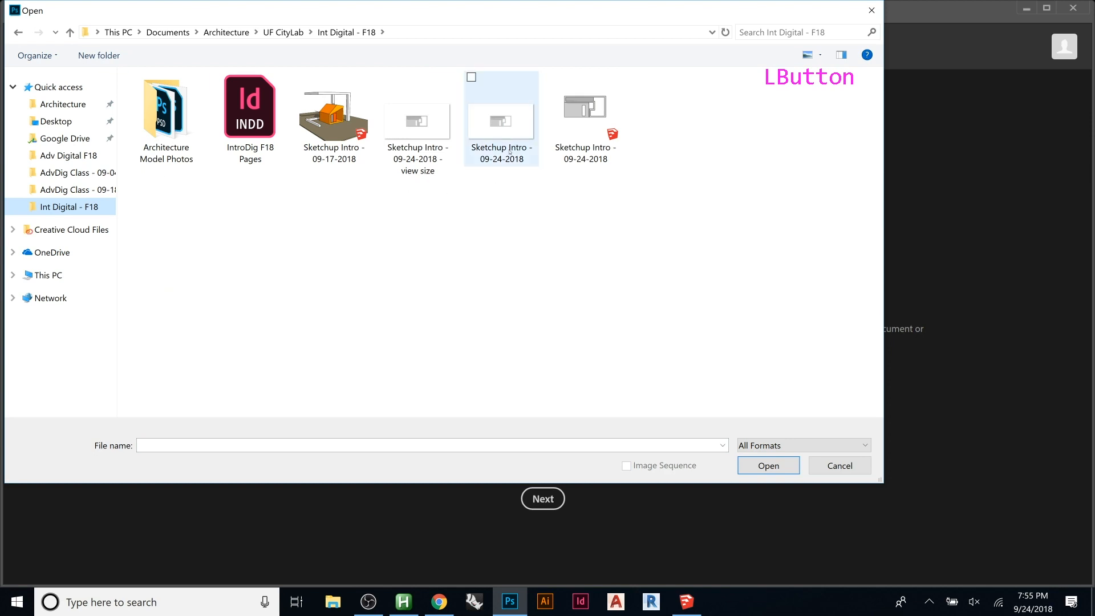
shift+click(417, 126)
click(763, 467)
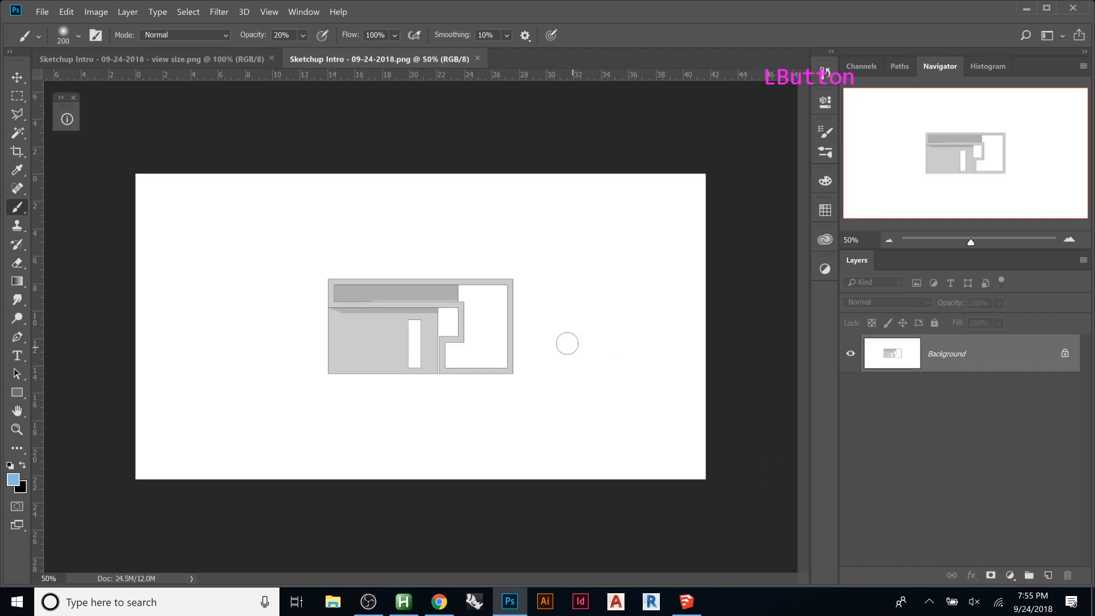
- Fit both images to the window and compare the view-size PNG with the 4000-pixel-wide PNG
click(197, 59)
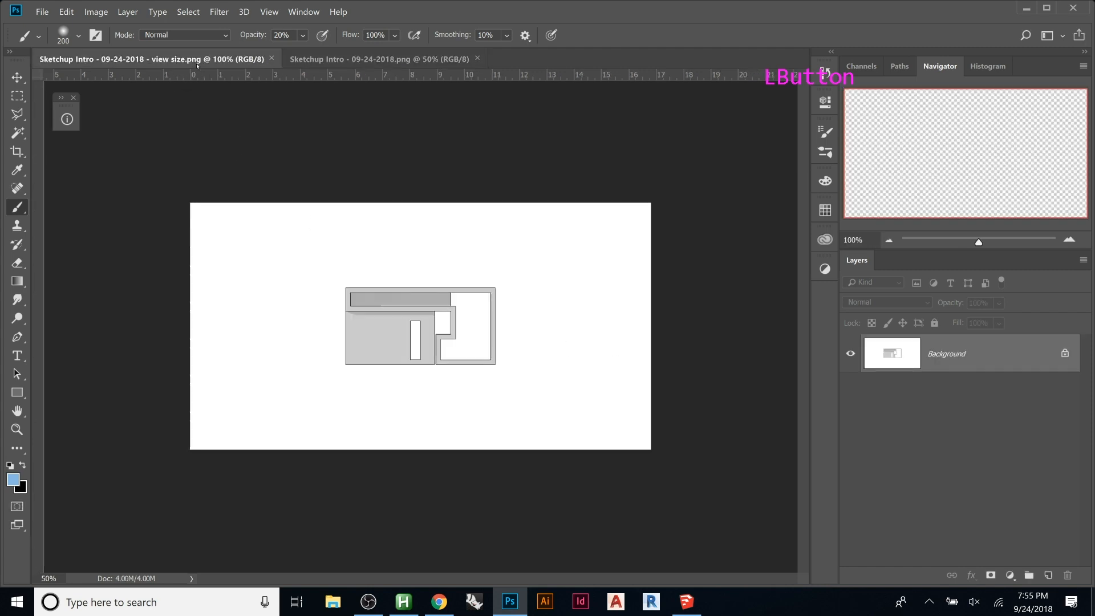
key(ctrl+0)
click(323, 59)
key(ctrl+0)
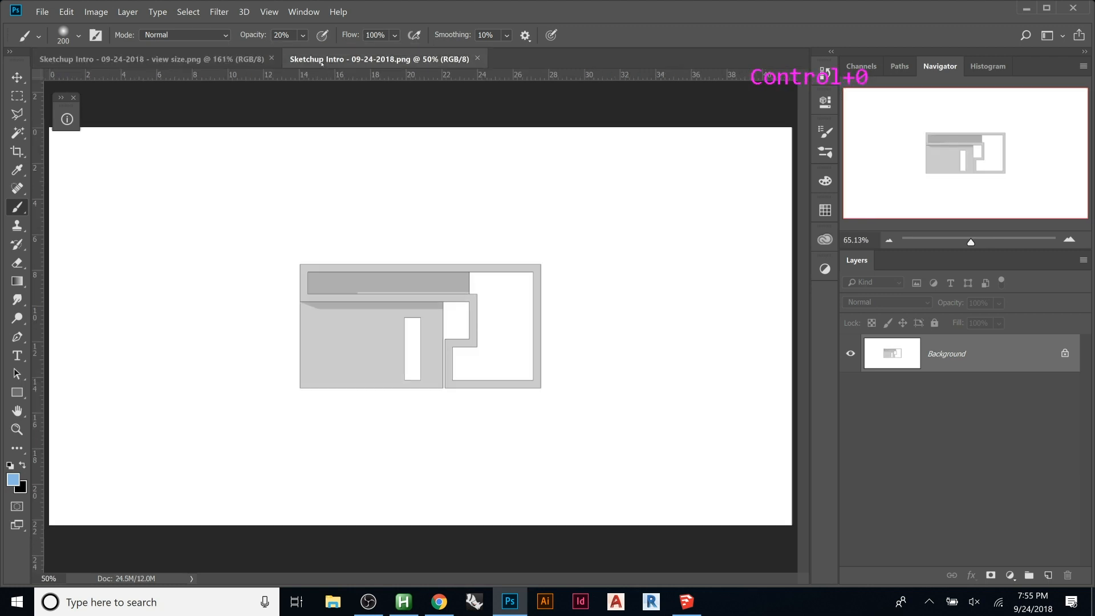
click(193, 60)
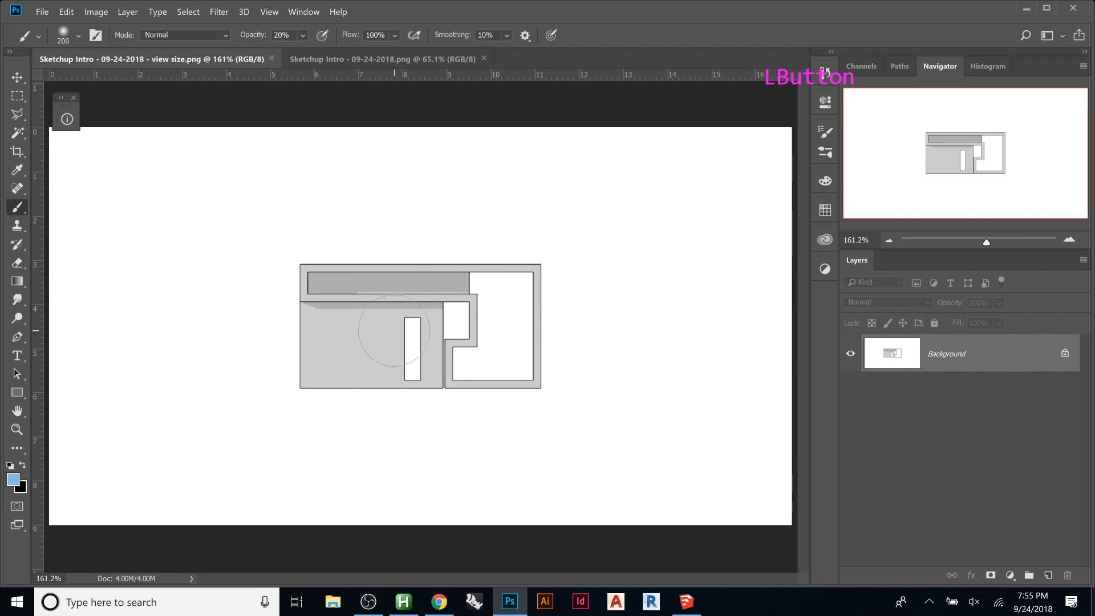
- Zoom in closely on the view-size PNG and examine the sharpness of its edges, from the openings to the lower corner
alt+scroll(420, 302, up, 12)
alt+scroll(421, 300, up, 3)
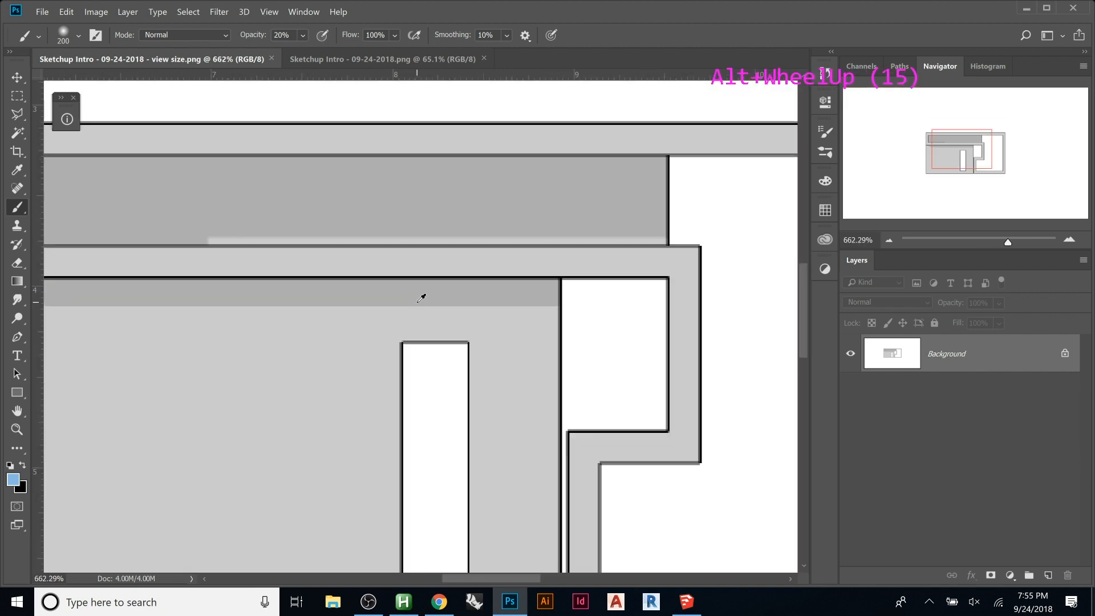
alt+scroll(675, 252, up, 6)
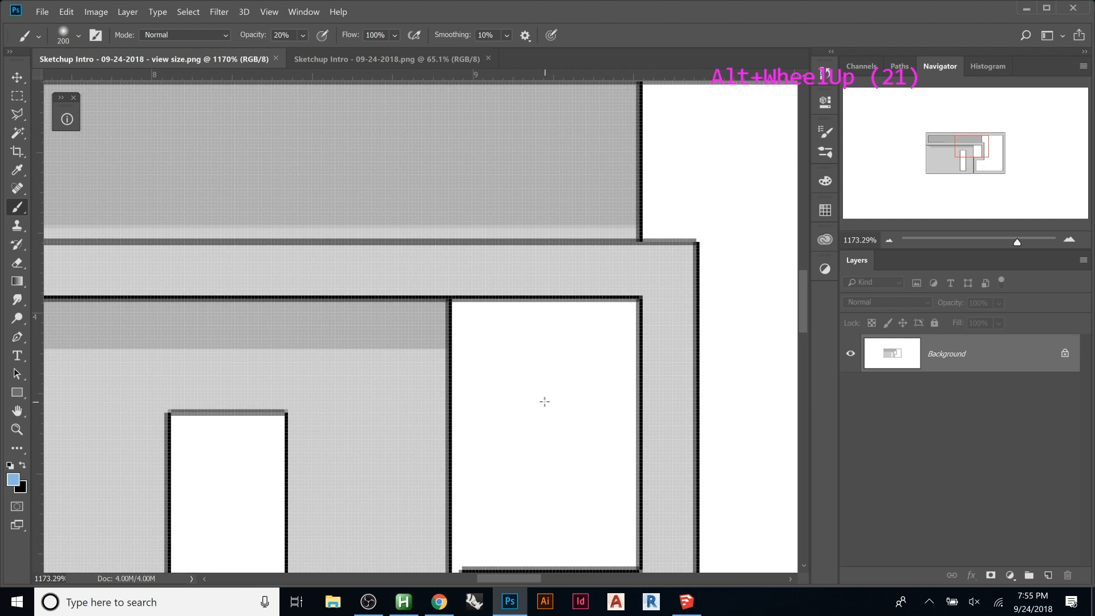
alt+scroll(503, 315, down, 3)
mouse_move(538, 391)
mouse_down()
mouse_move(460, 237)
mouse_move(337, 153)
mouse_up()
drag(512, 321, 205, 109)
drag(529, 349, 694, 443)
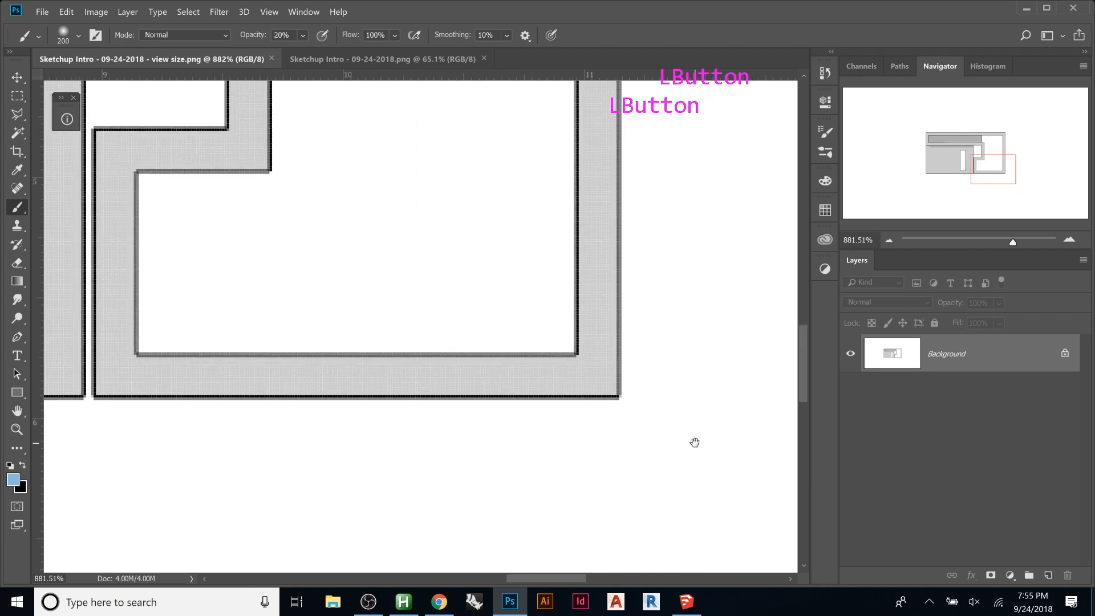
- Zoom in on the same opening in the 4000-pixel-wide PNG and examine the sharpness of its lines
click(377, 61)
alt+scroll(449, 318, up, 2)
alt+scroll(449, 319, up, 12)
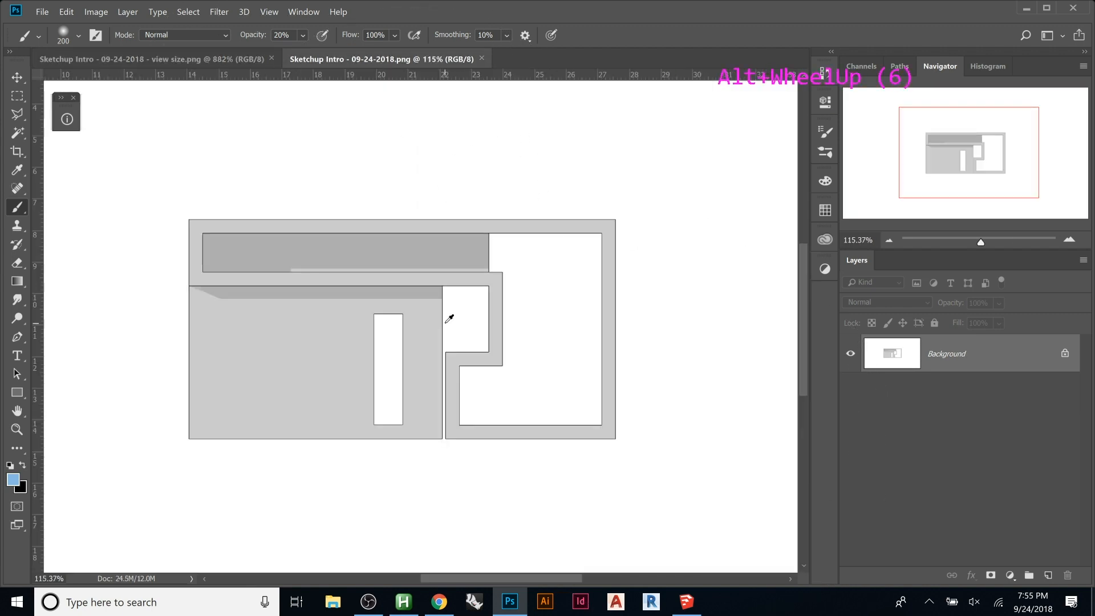
alt+scroll(471, 293, up, 4)
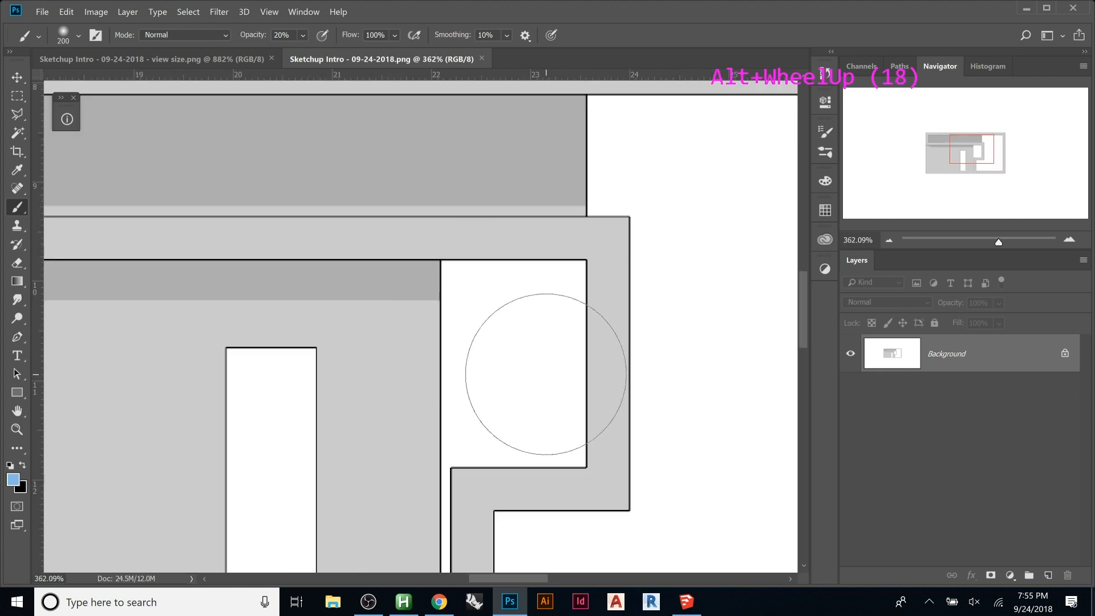
- Show the whole elevation in the view-size PNG at 400% and compare its line quality with the 4000-pixel-wide PNG
click(151, 59)
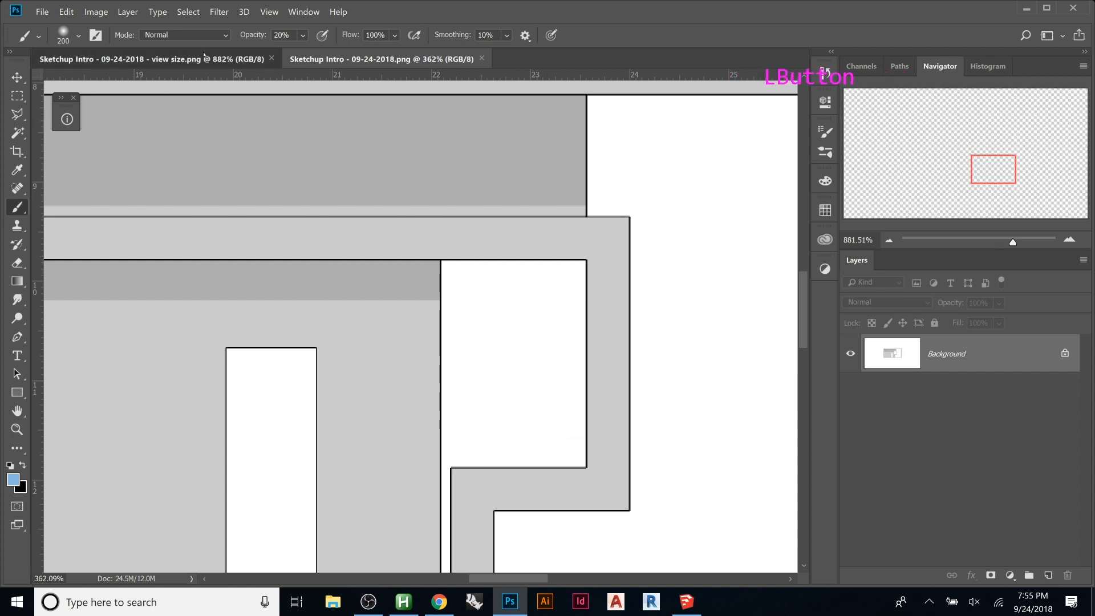
key(ctrl+minus)
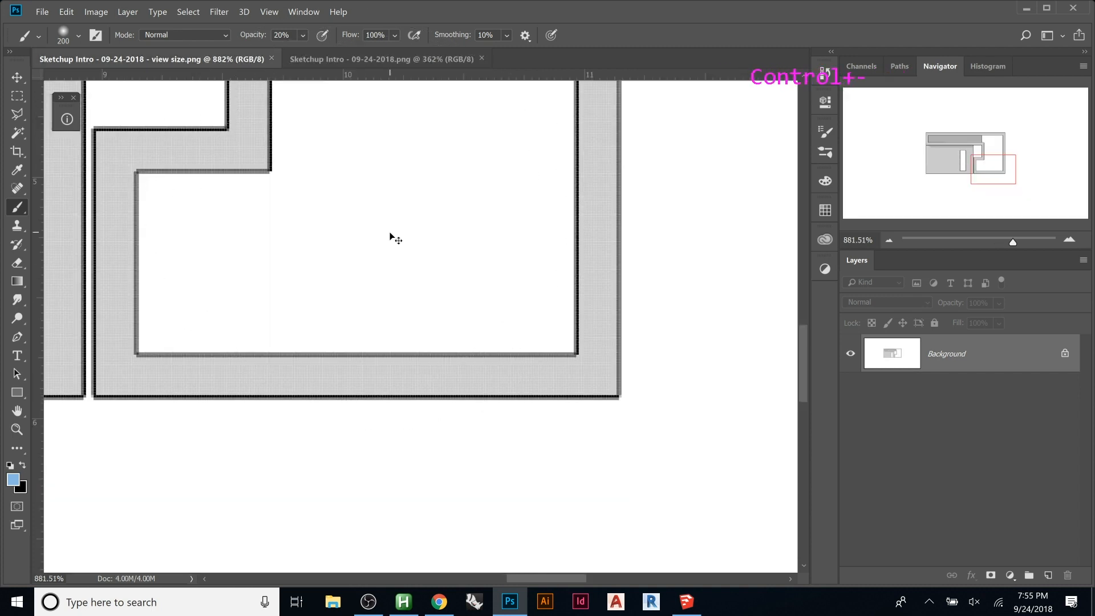
key(ctrl+minus)
key(ctrl+minus)
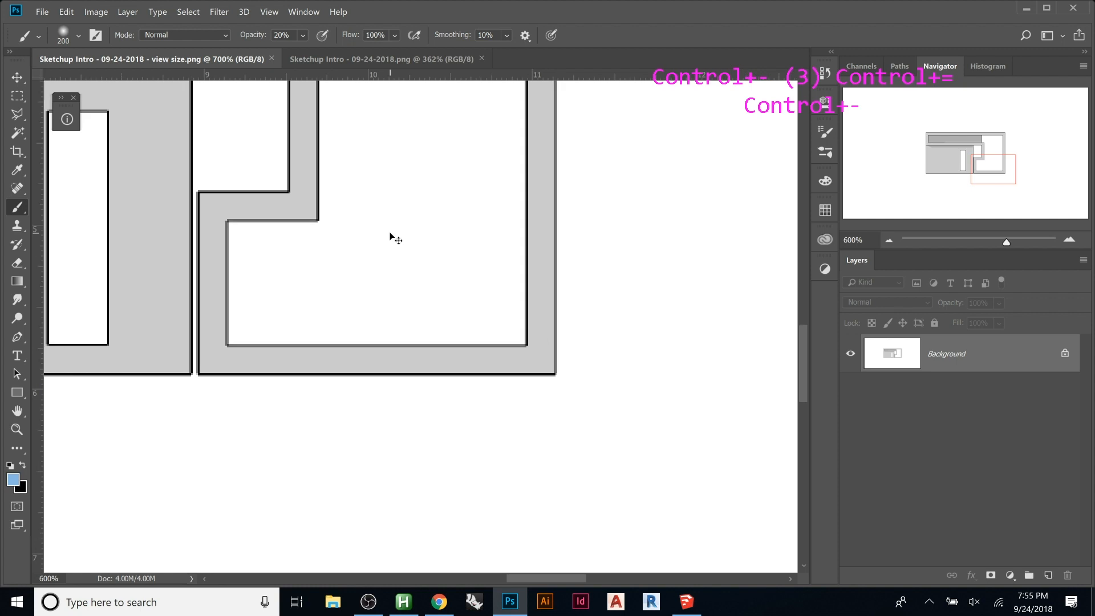
key(ctrl+minus)
key(ctrl+minus)
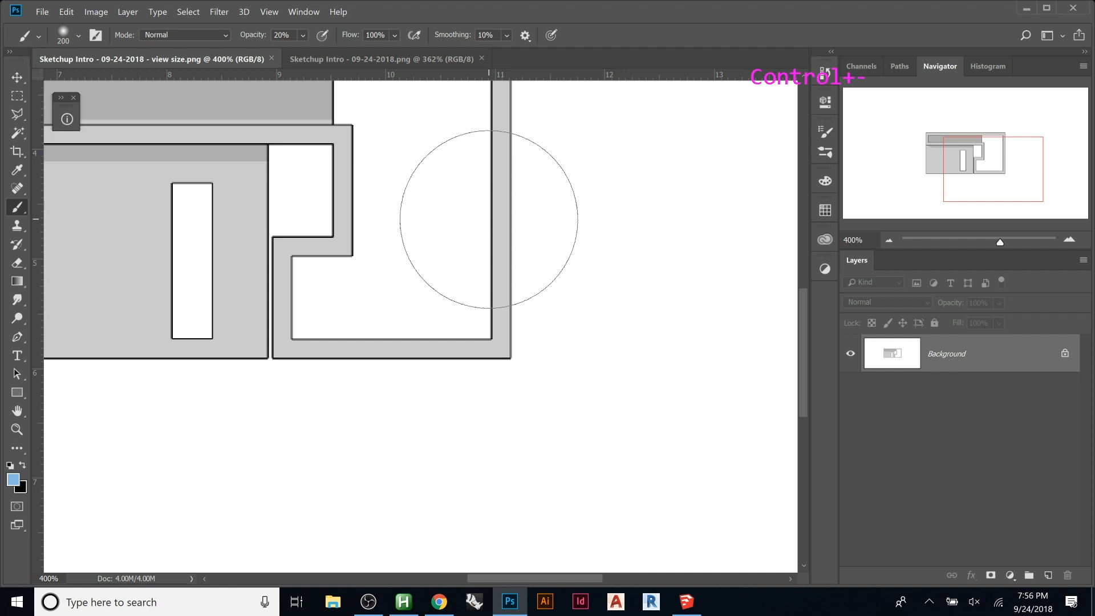
mouse_move(390, 224)
mouse_down()
mouse_move(617, 348)
mouse_move(533, 335)
mouse_move(493, 310)
mouse_up()
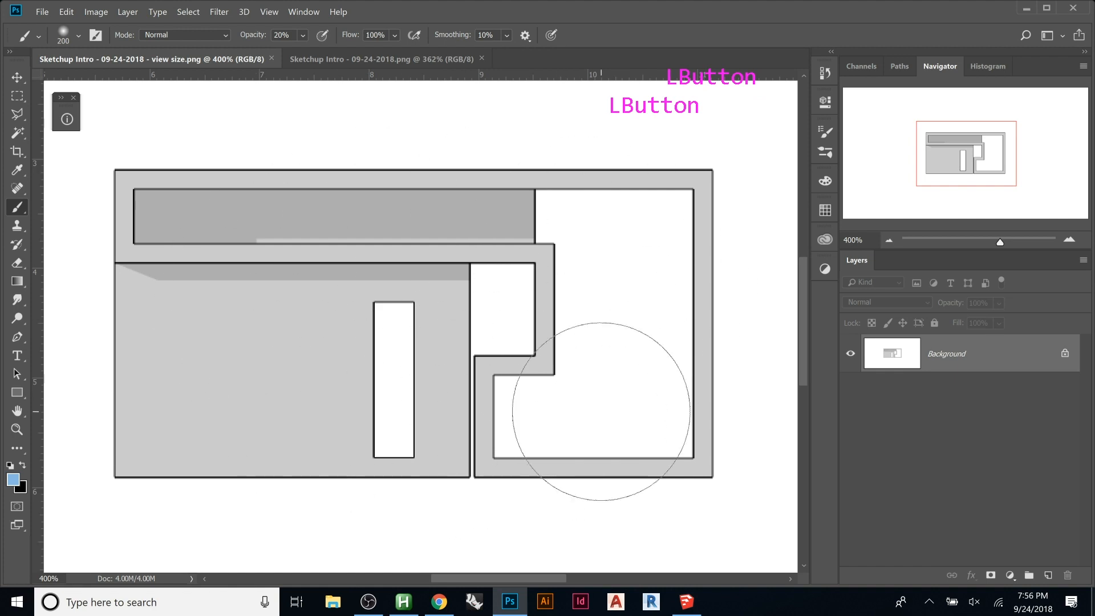
click(400, 61)
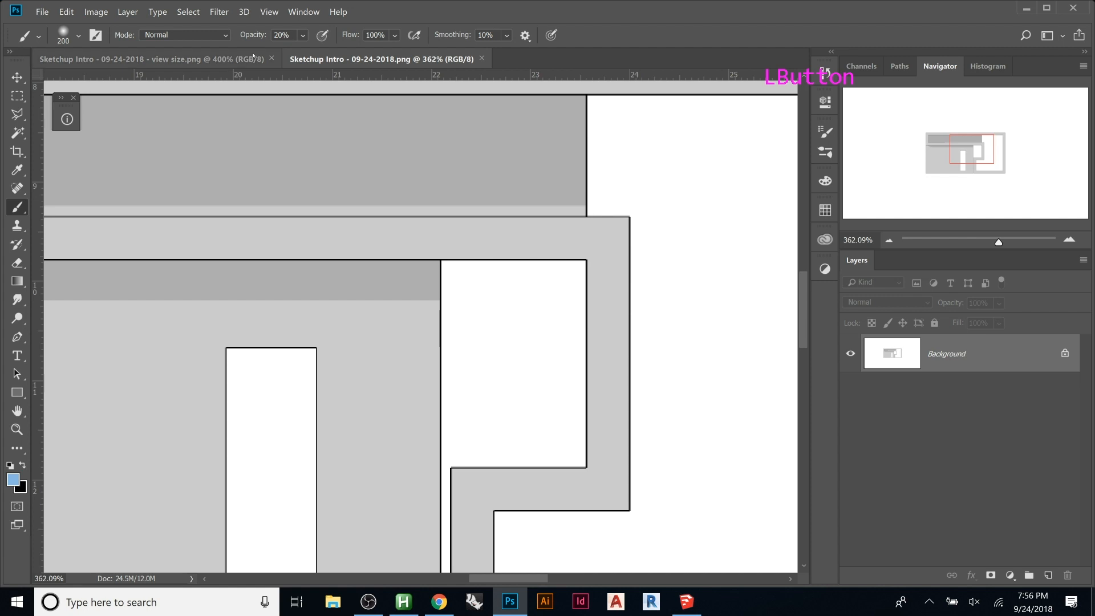
click(230, 60)
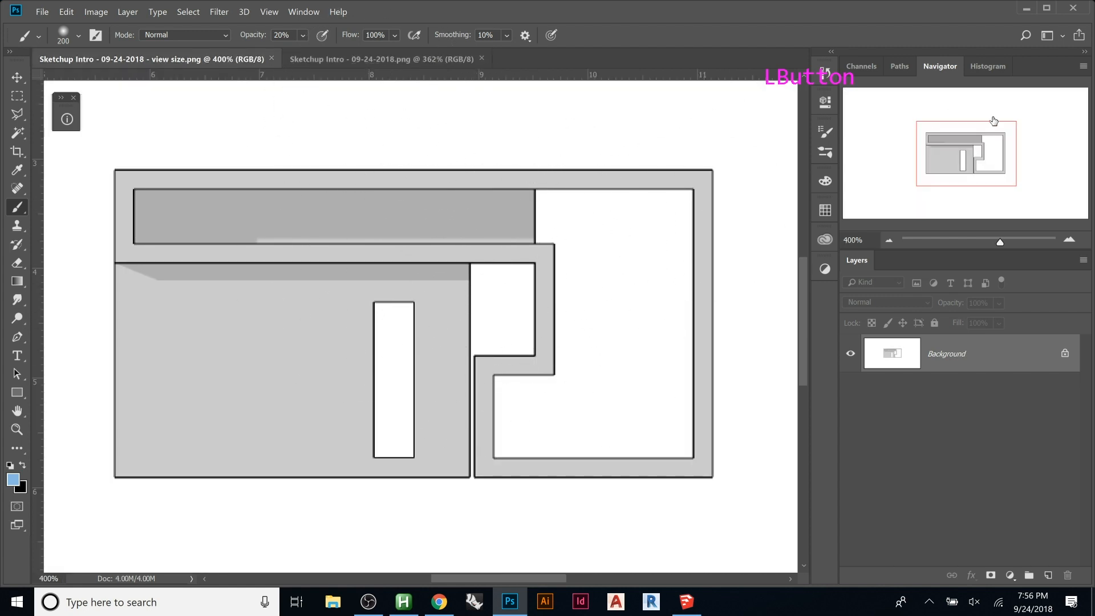
- Fit the "Sketchup Intro - 09-24-2018" PNG to the window and check its Image Size in pixels without changing it
key(ctrl+Tab)
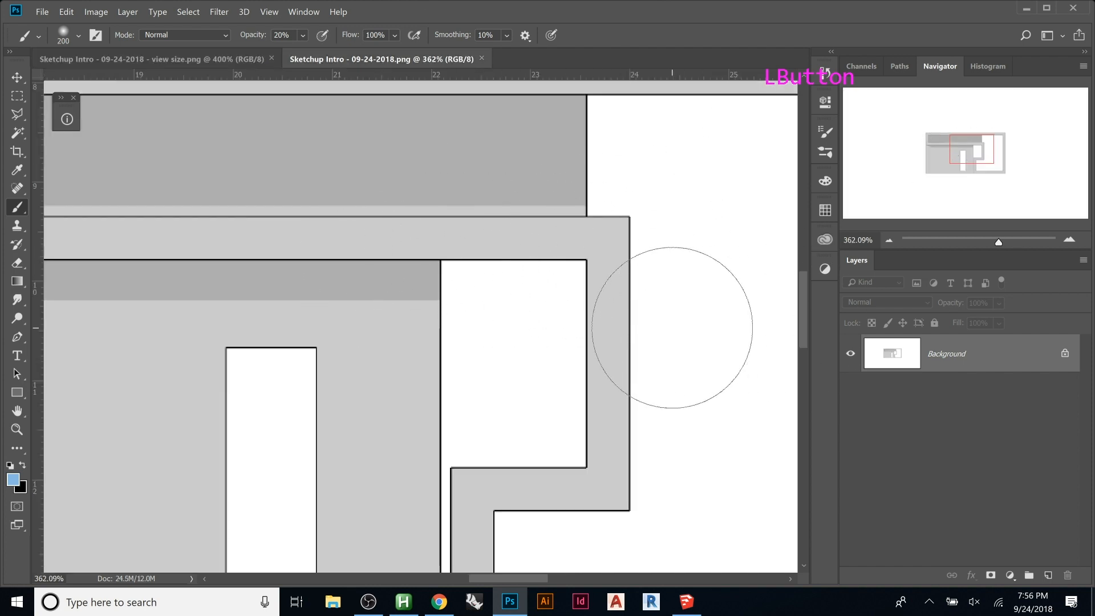
key(ctrl+0)
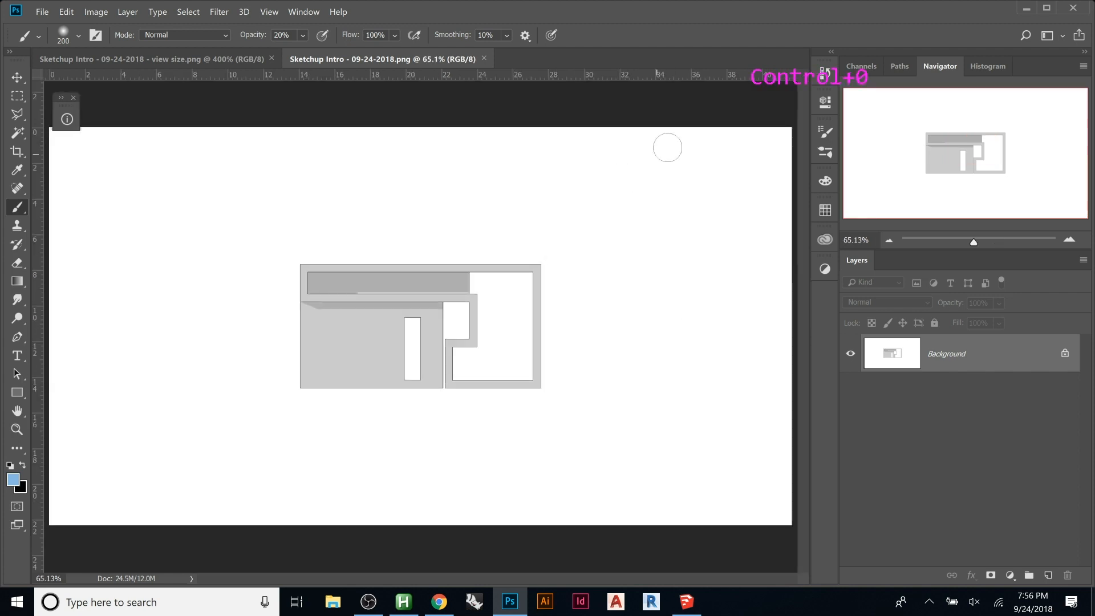
click(95, 12)
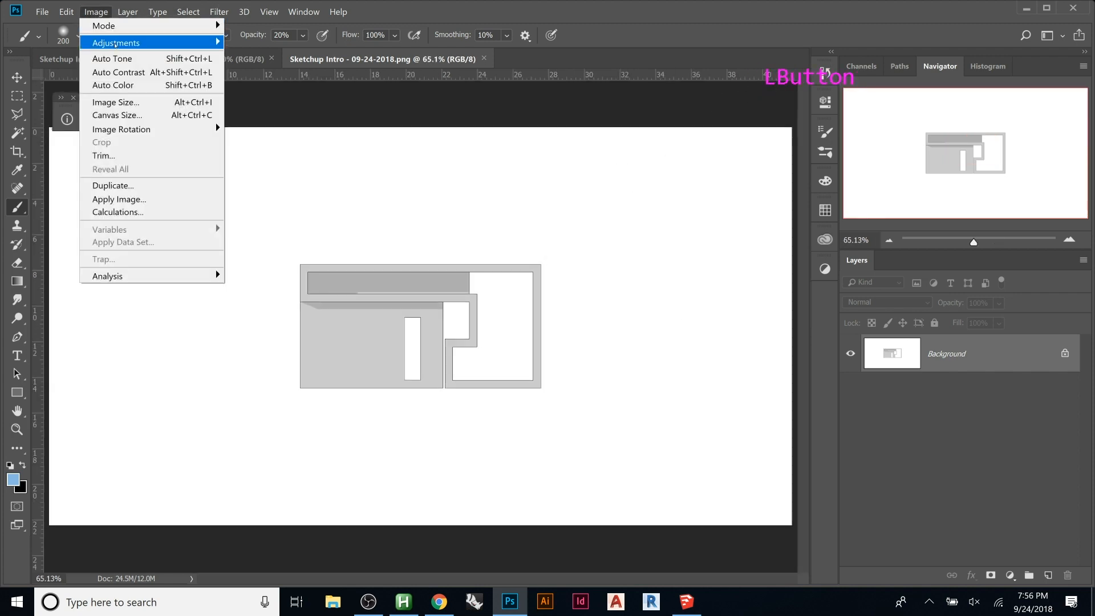
click(114, 104)
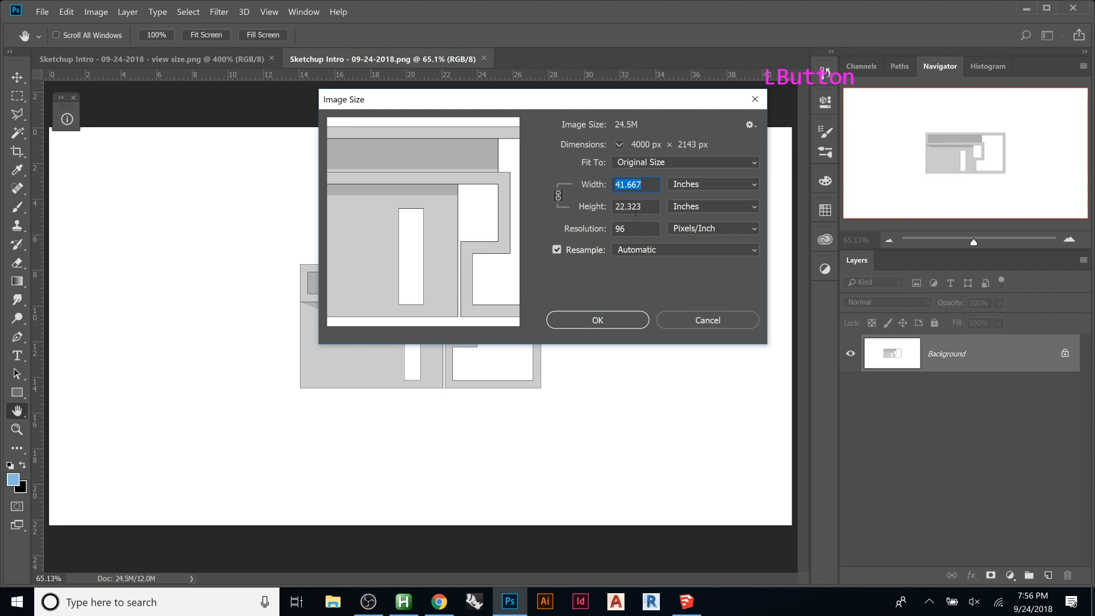
click(701, 184)
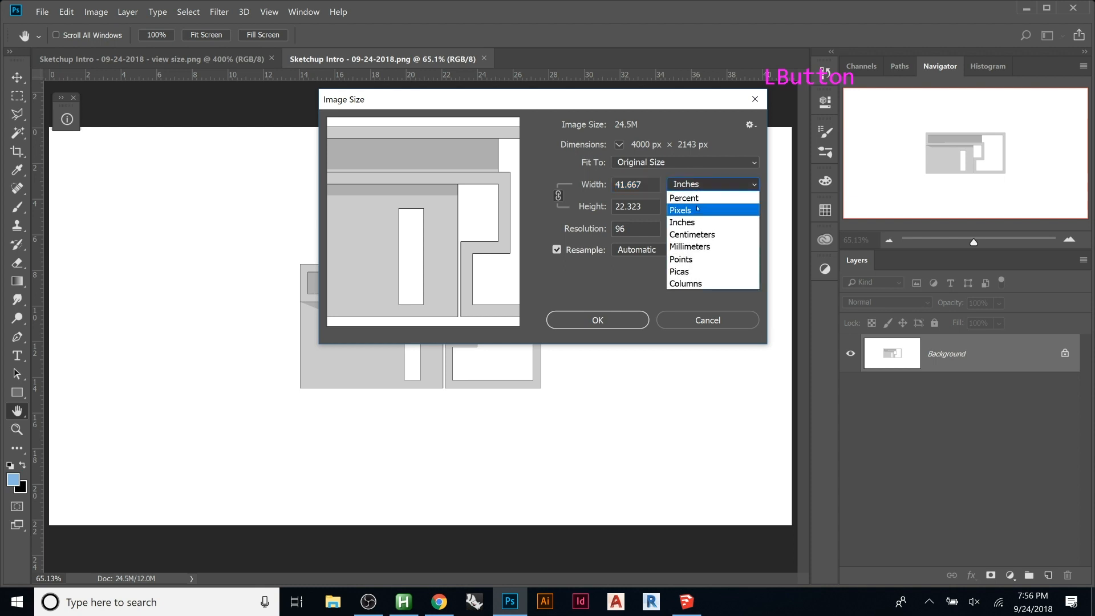
click(693, 211)
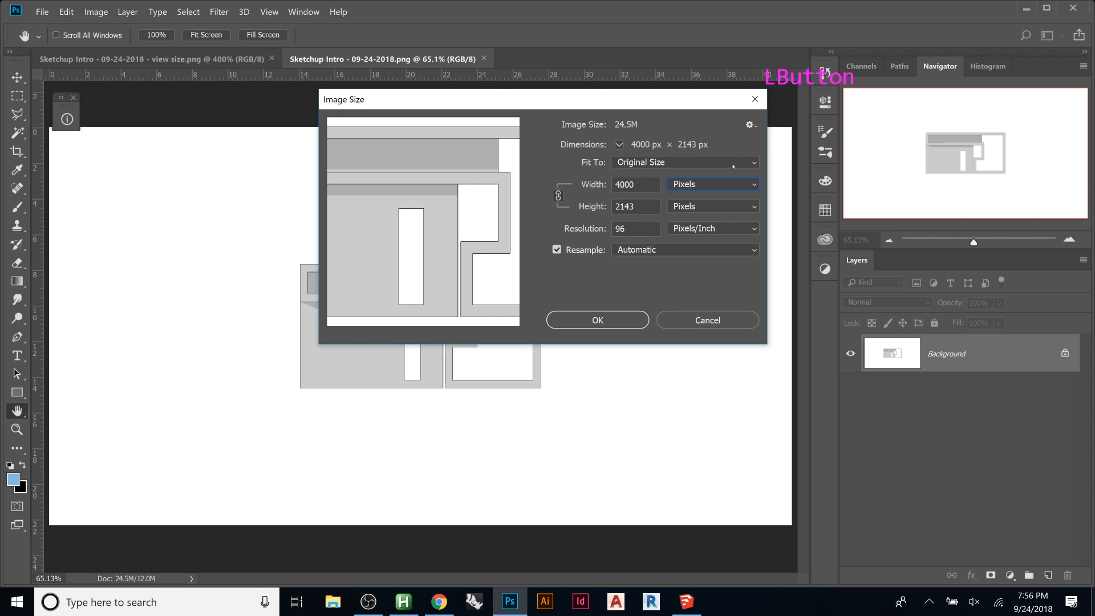
click(708, 323)
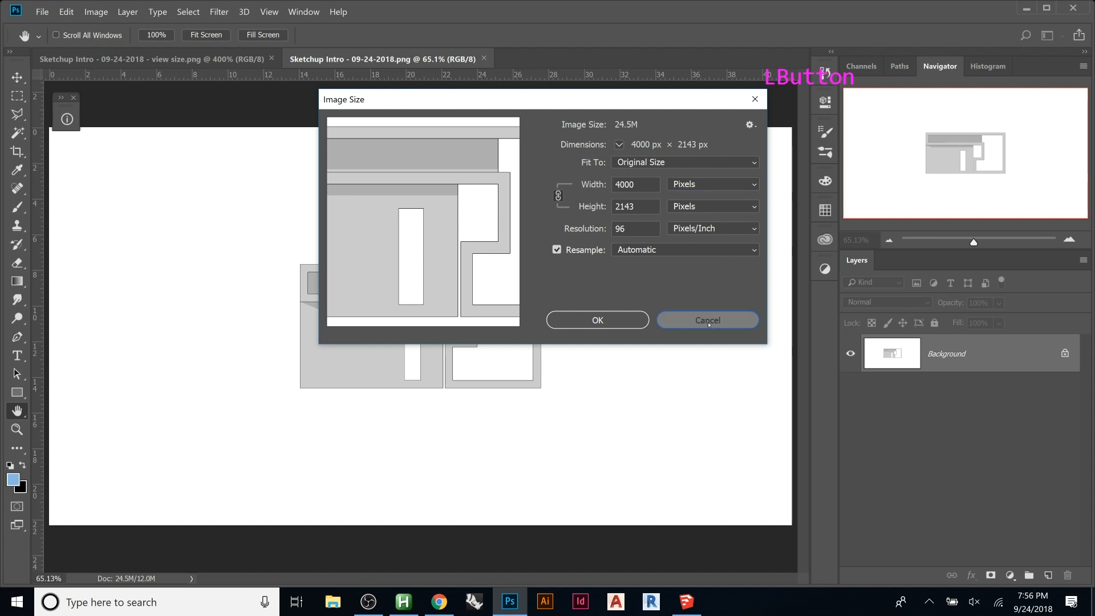
- Check the view-size PNG's Image Size in pixels, leave it unchanged, and return to the Brush tool
click(227, 58)
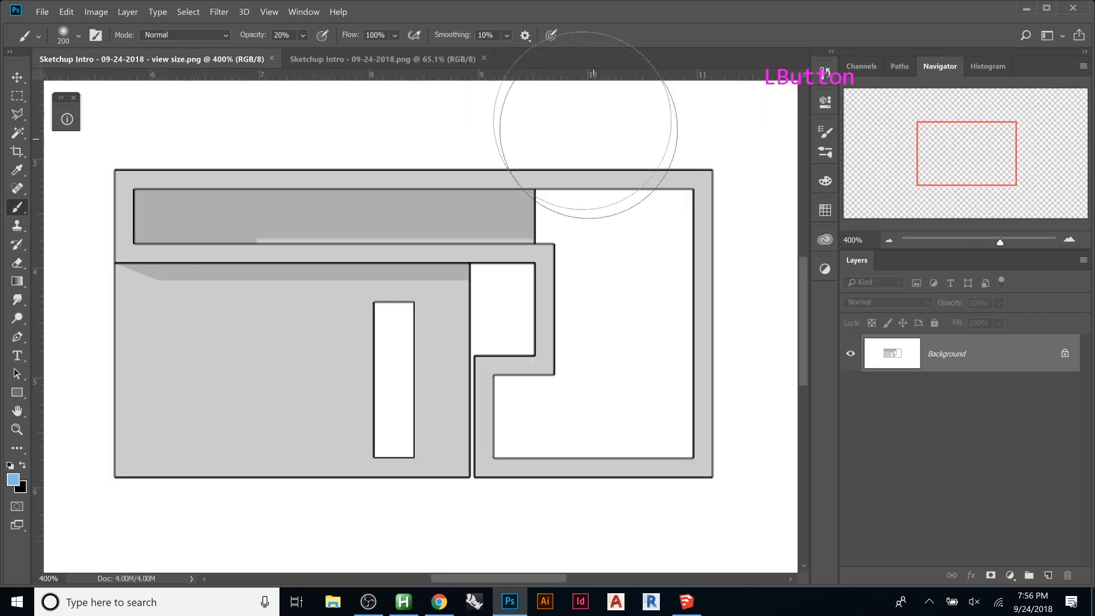
click(72, 11)
mouse_move(94, 11)
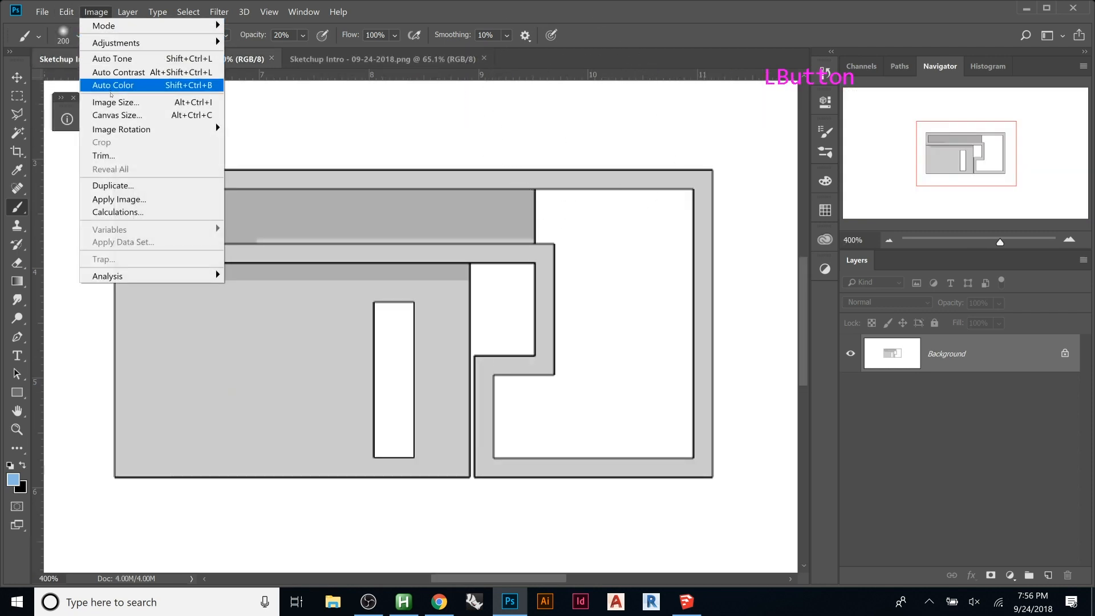
click(112, 104)
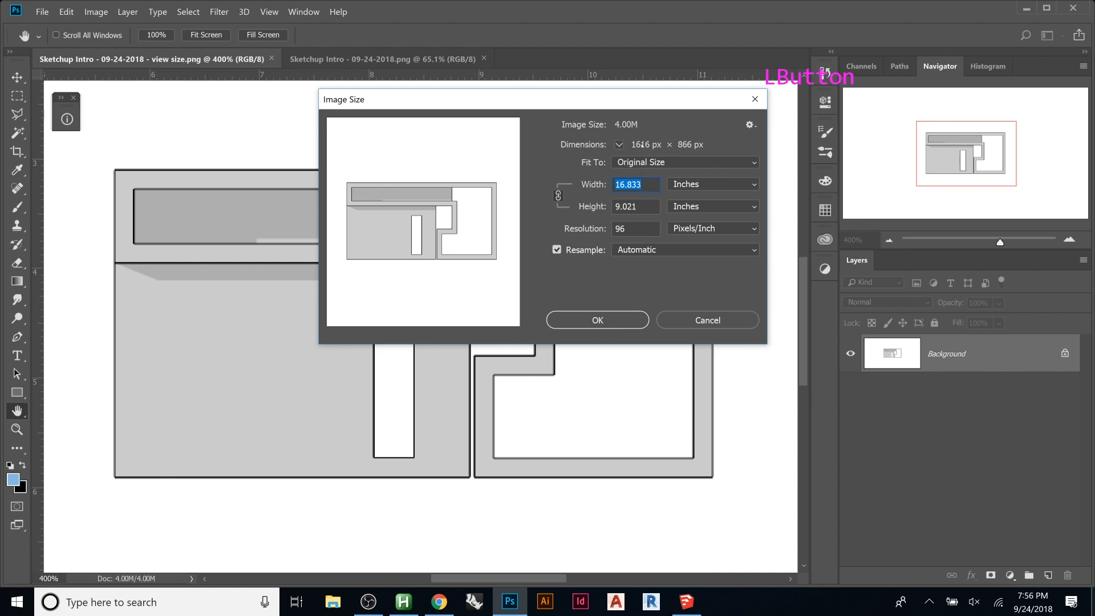
click(679, 184)
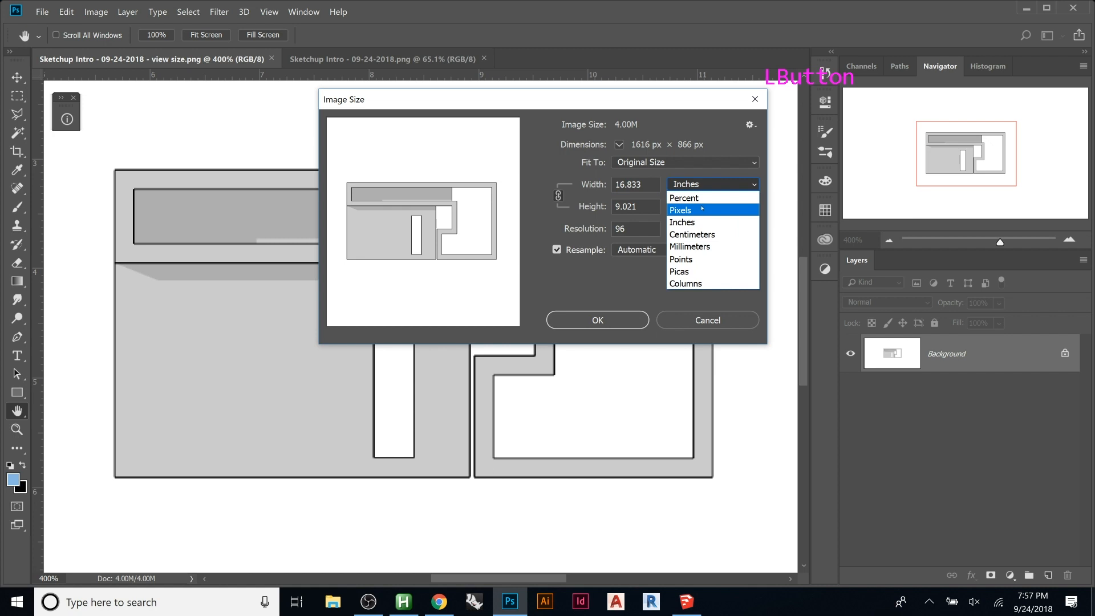
click(702, 209)
double_click(622, 207)
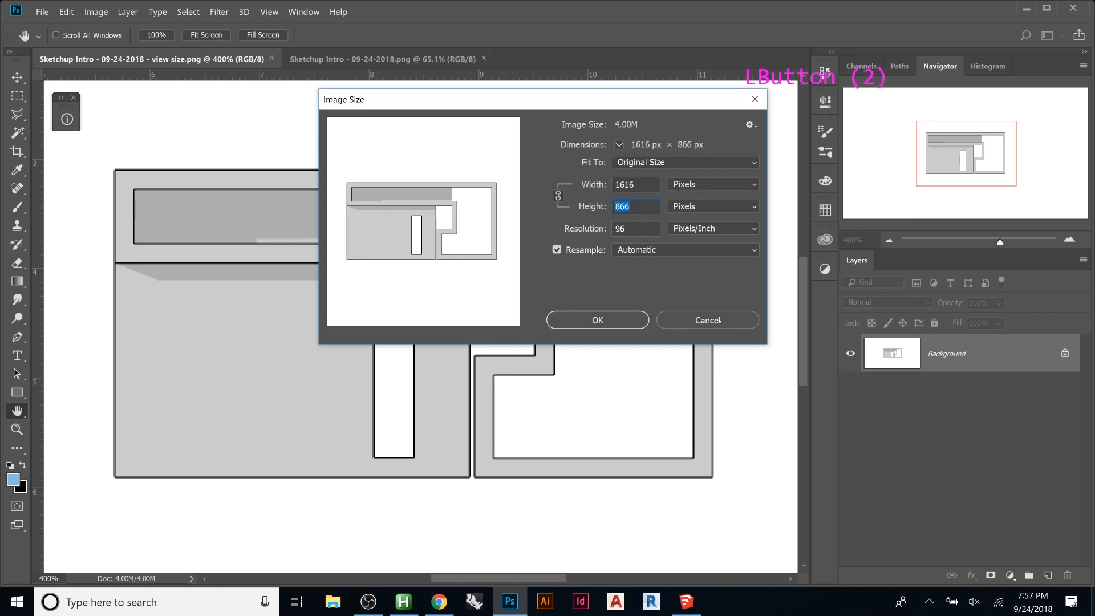
click(720, 320)
key(b)
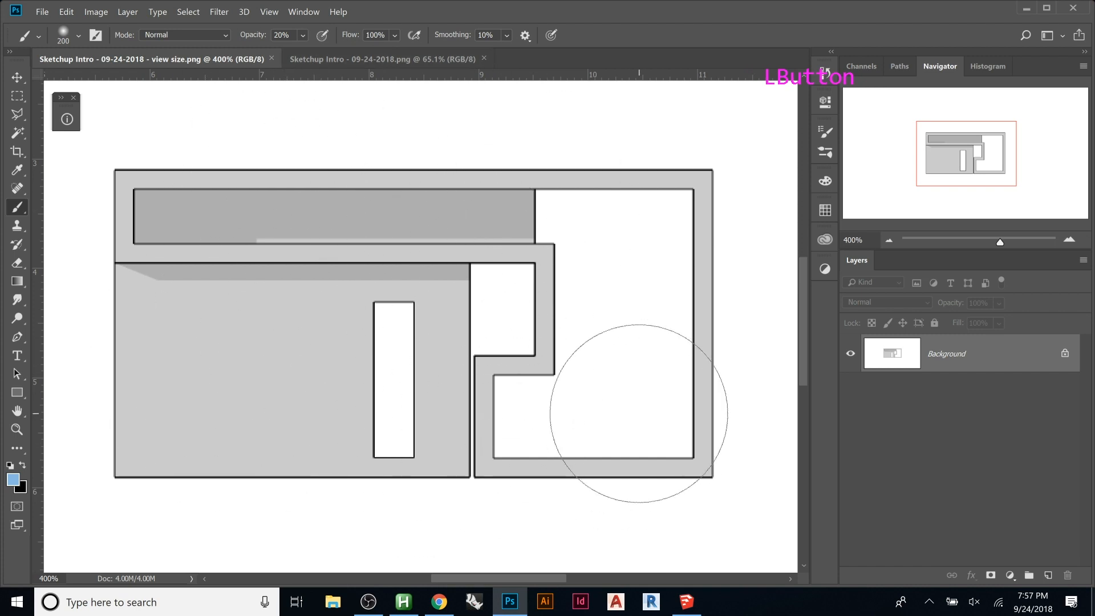
- Switch to SketchUp, collapse the Scenes section and show the Default Styles collection
click(422, 58)
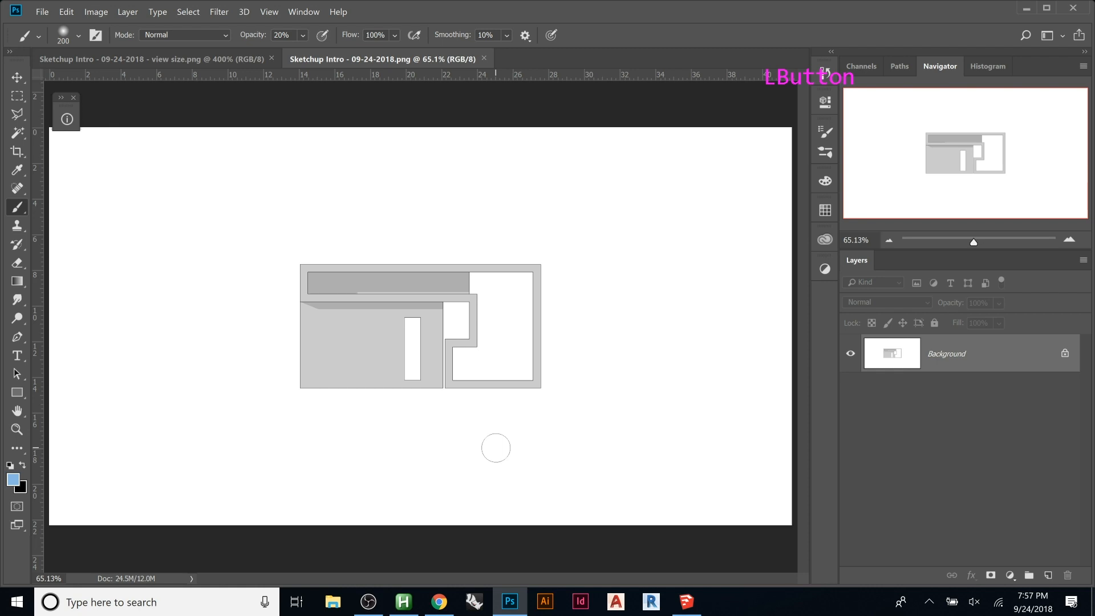
click(687, 602)
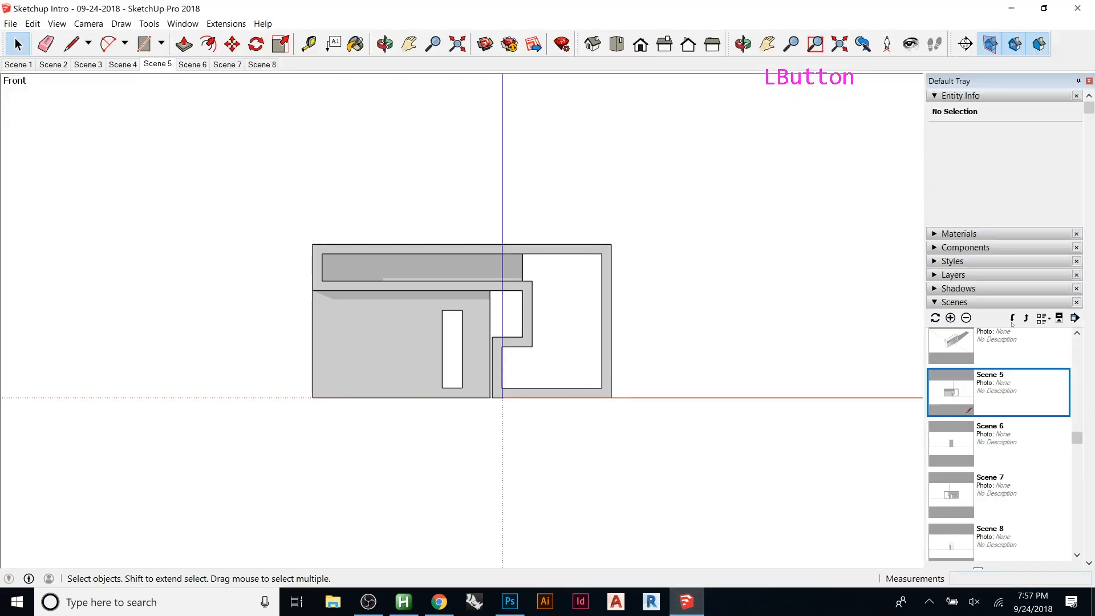
click(937, 303)
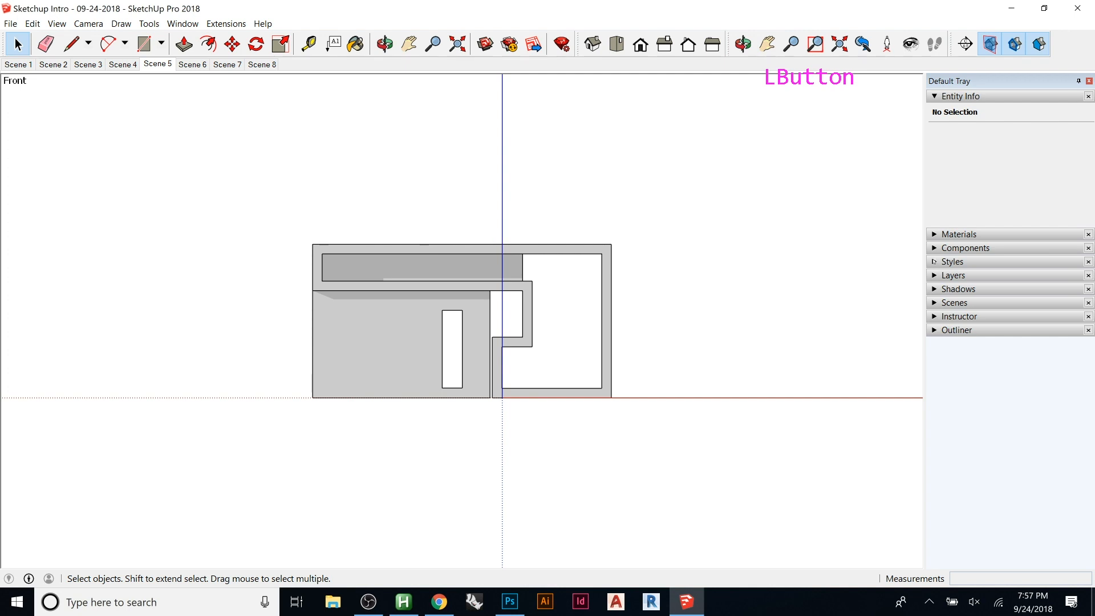
click(951, 261)
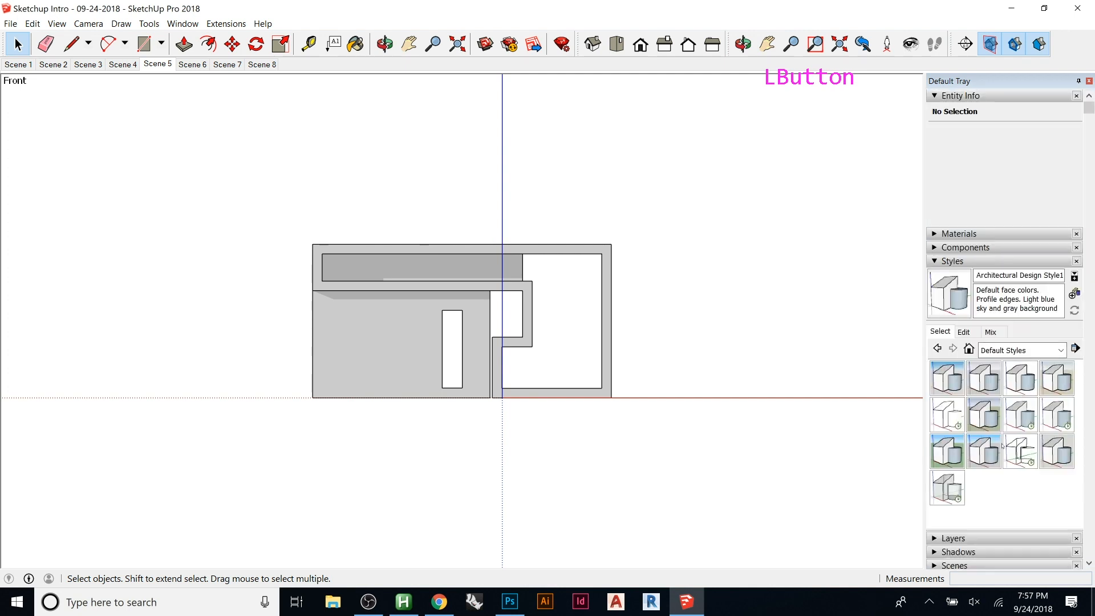
- Try the HiddenLine, Construction Documentation, Architectural Design and Wireframe styles on the front elevation of Scene 5
click(948, 417)
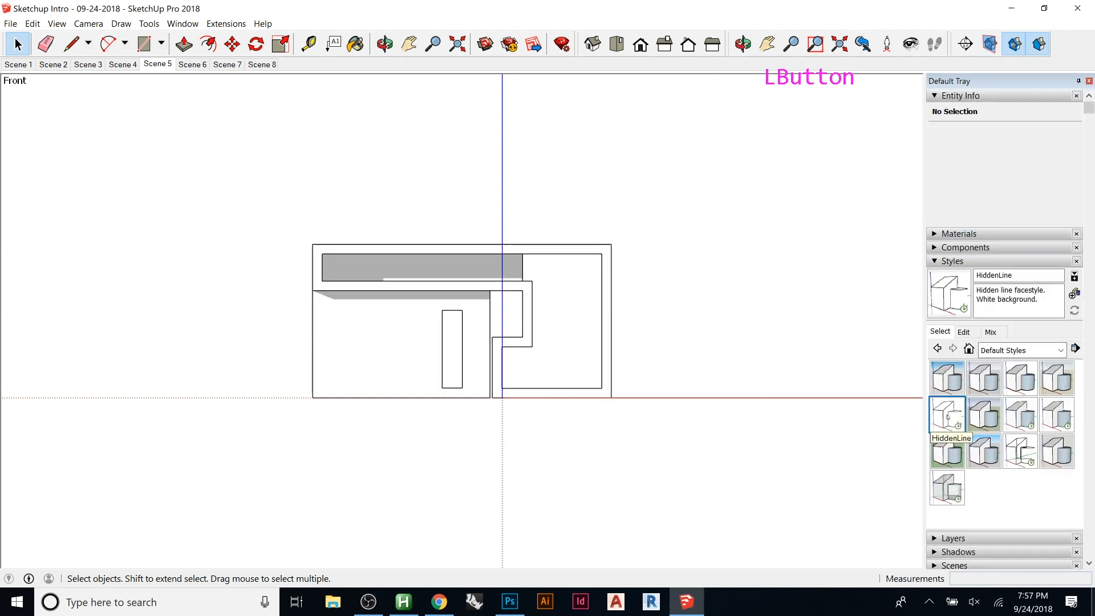
click(1012, 382)
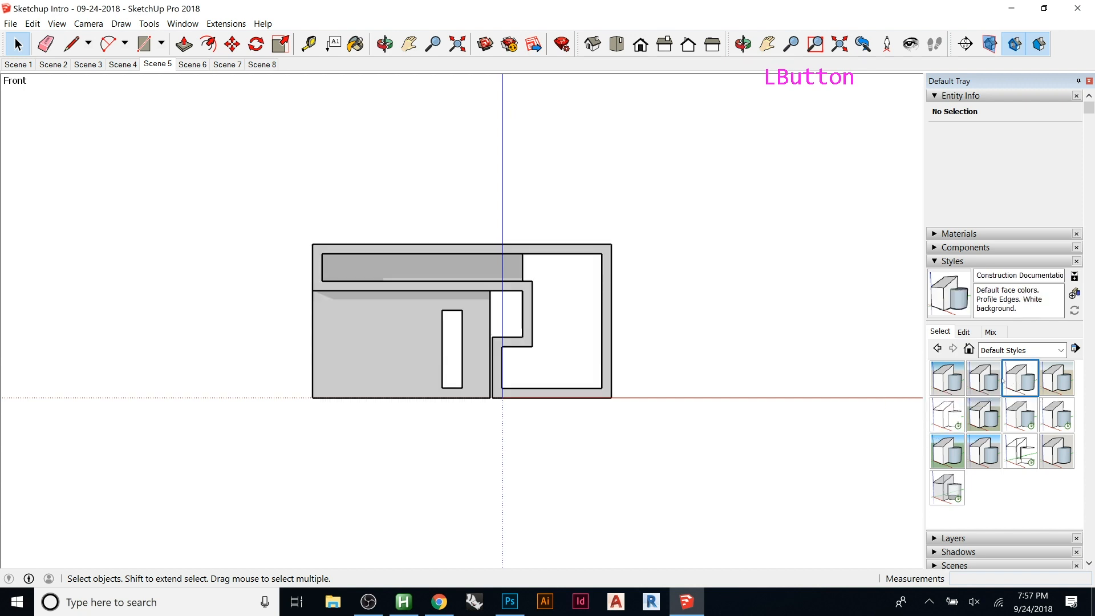
click(983, 379)
click(951, 386)
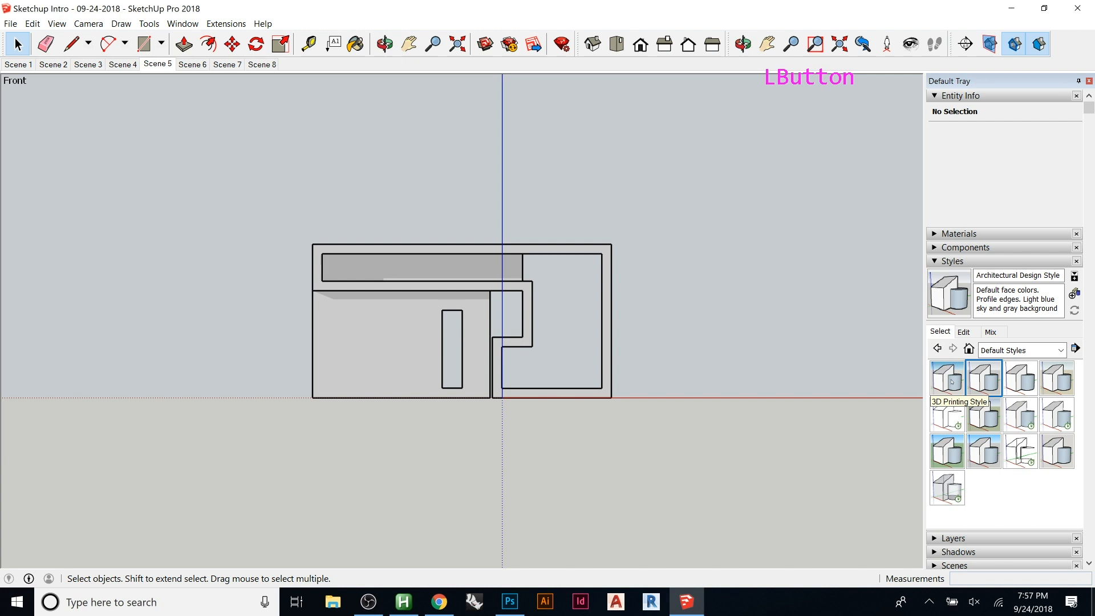
click(1020, 451)
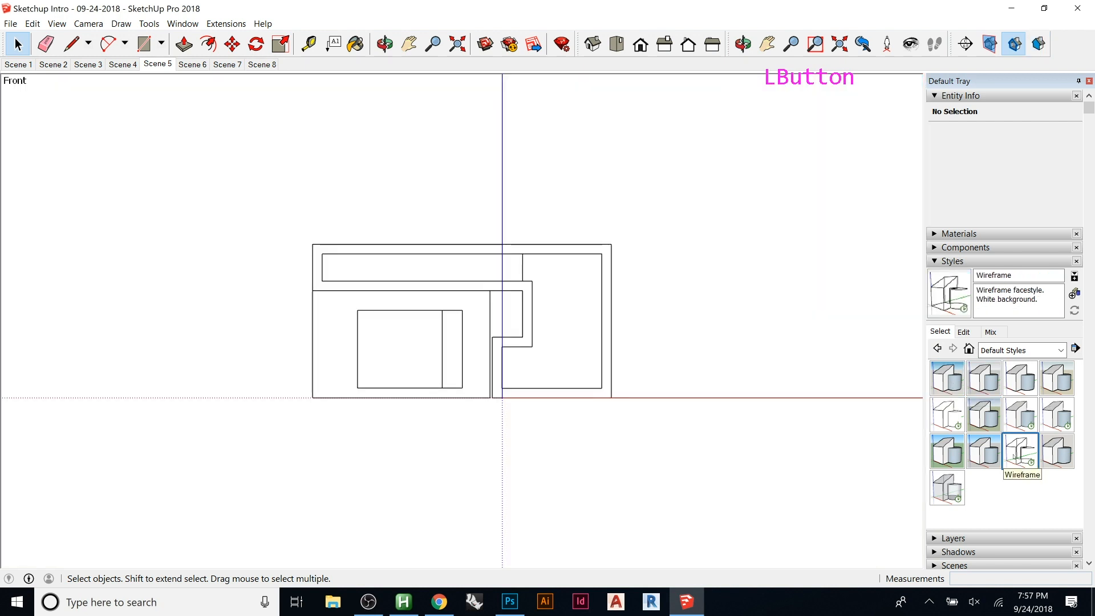
- Go to Scene 3 and apply the Wireframe style to its axonometric view
click(89, 64)
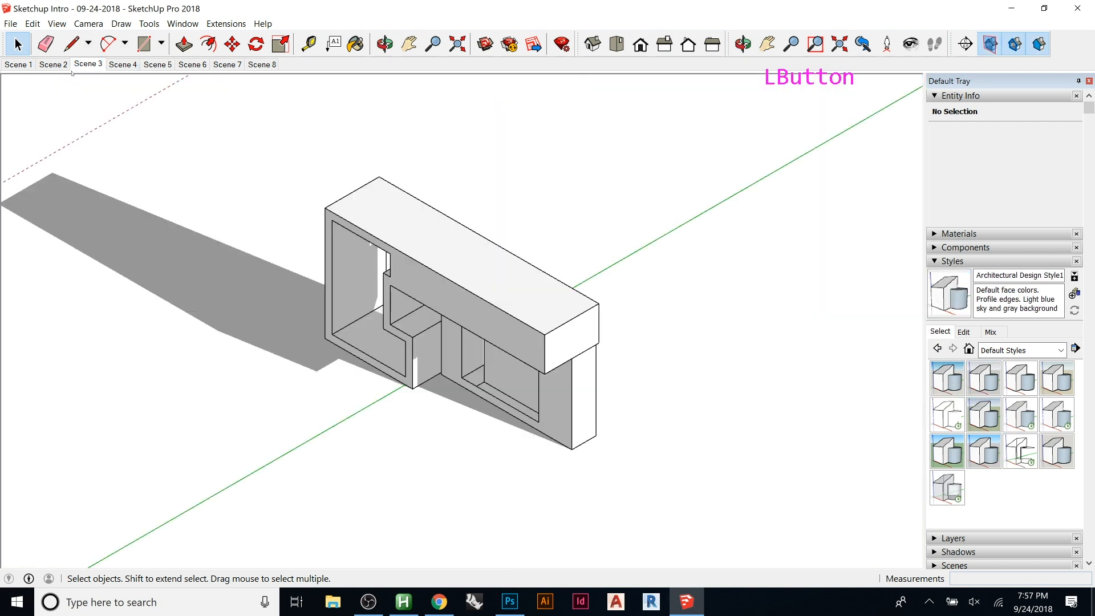
click(1028, 452)
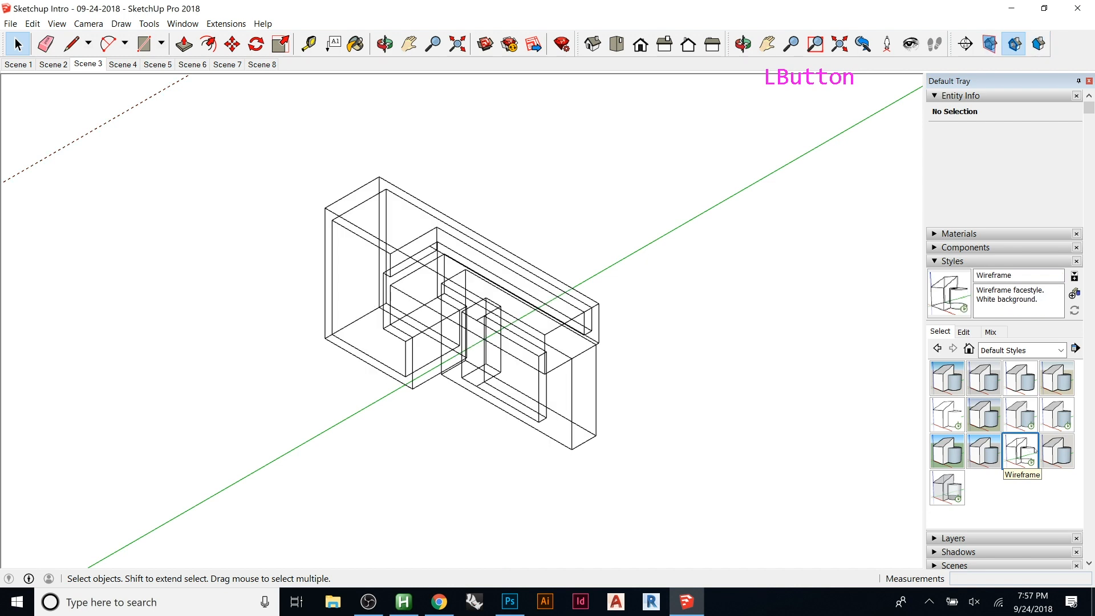
- Apply the HiddenLine style to Scene 3 and switch the camera to Perspective
click(944, 411)
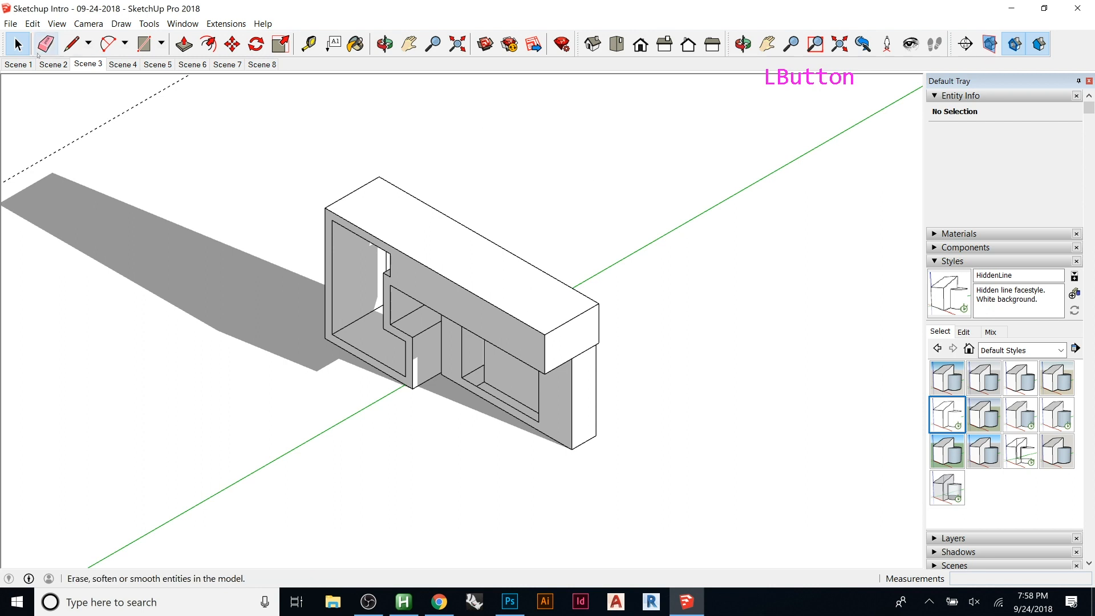
click(88, 23)
click(123, 98)
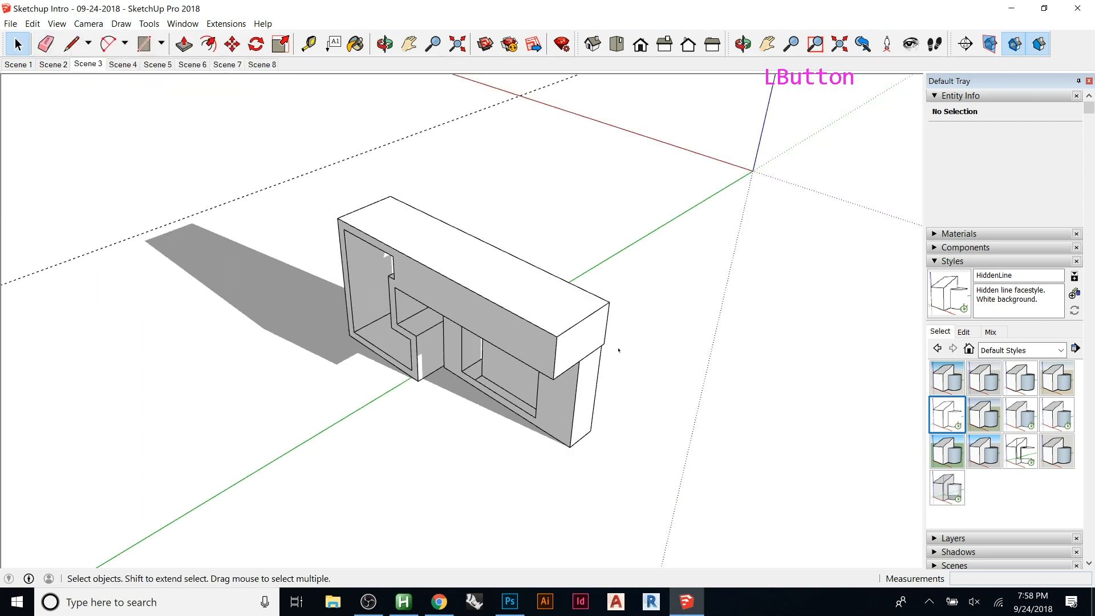
- Examine the hollowed block in perspective from several sides and move in close to its open interior
middle_drag(487, 387, 501, 353)
scroll(509, 361, up, 13)
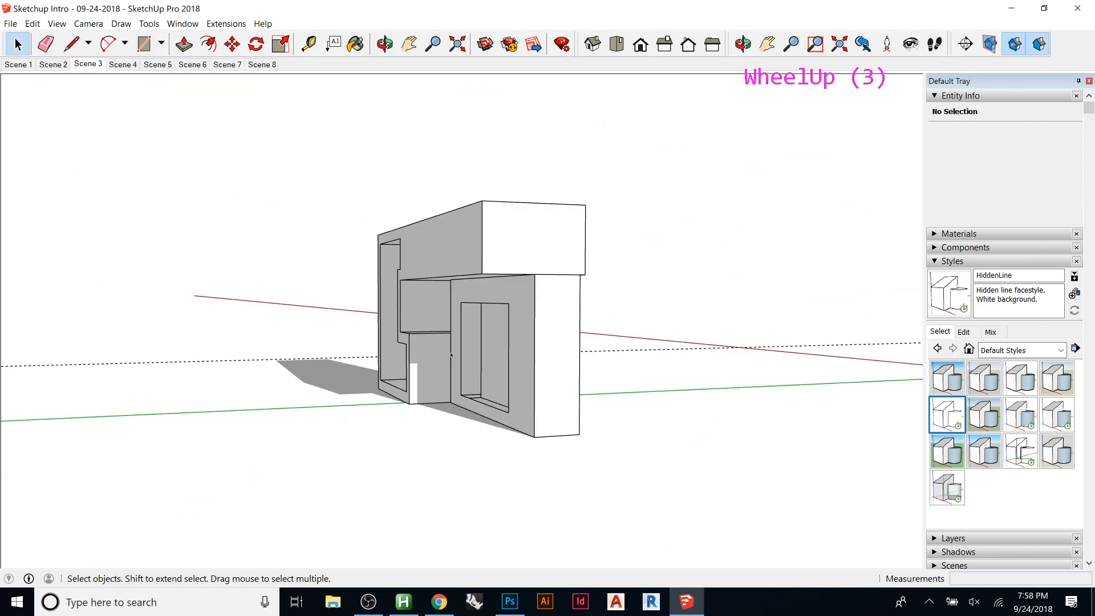
scroll(509, 361, down, 2)
scroll(508, 361, down, 6)
middle_drag(504, 362, 636, 342)
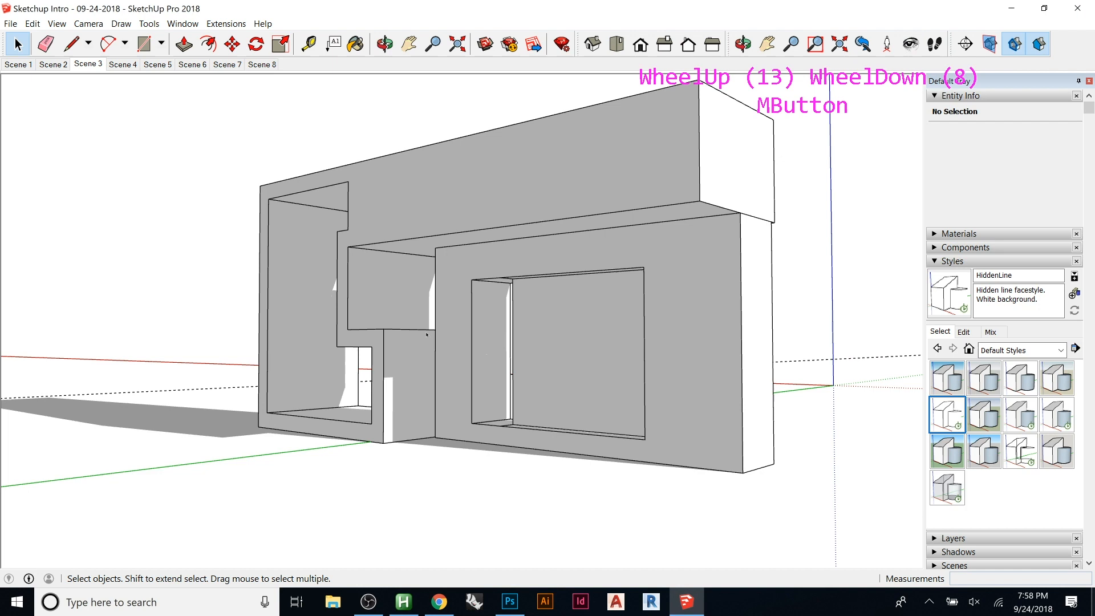
middle_drag(378, 297, 54, 305)
middle_drag(560, 296, 320, 276)
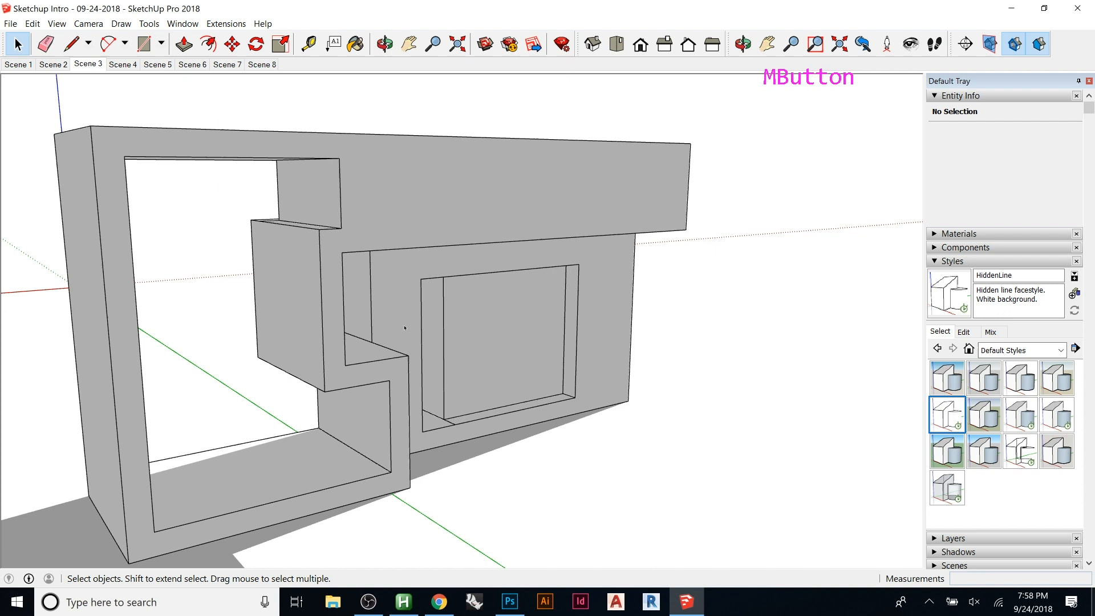
scroll(366, 311, up, 17)
middle_drag(337, 274, 379, 333)
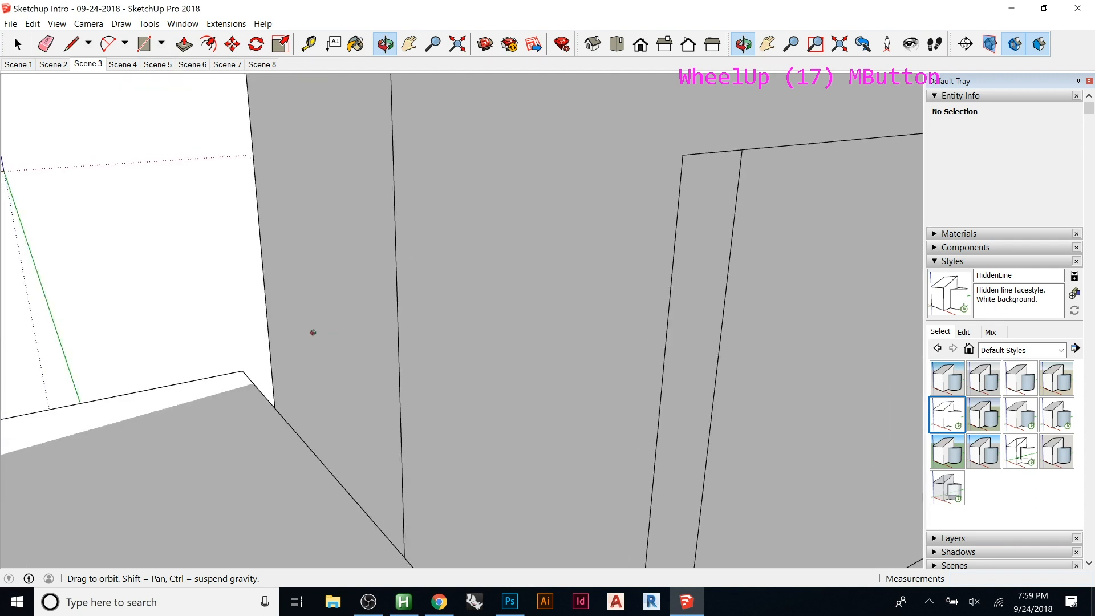
- Use Look Around inside the block to turn the camera toward the opening and its upper corner
click(911, 44)
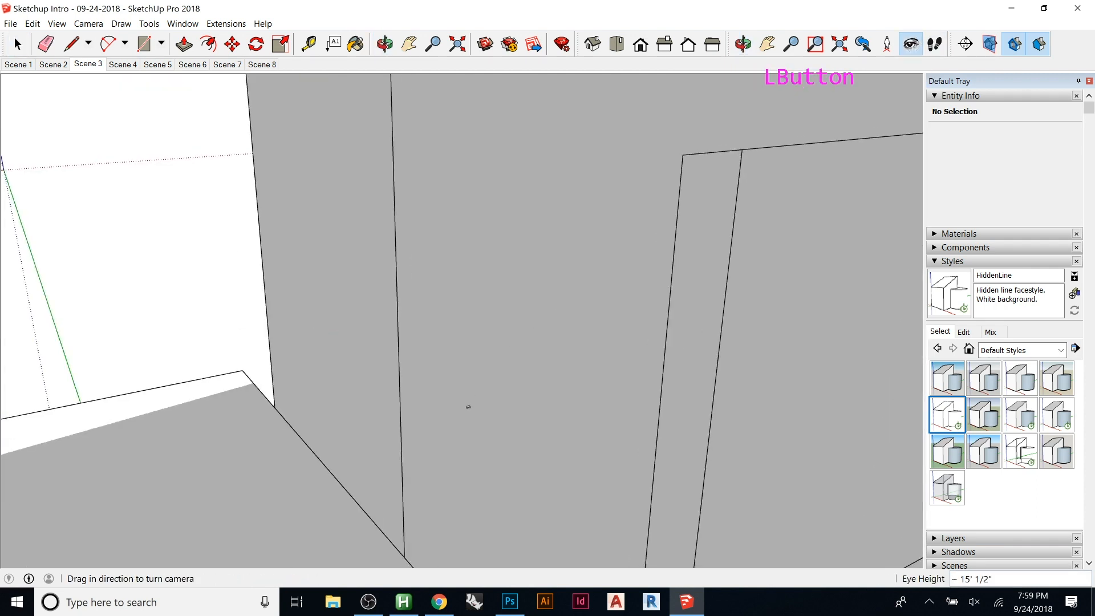
drag(468, 407, 541, 395)
scroll(541, 395, up, 11)
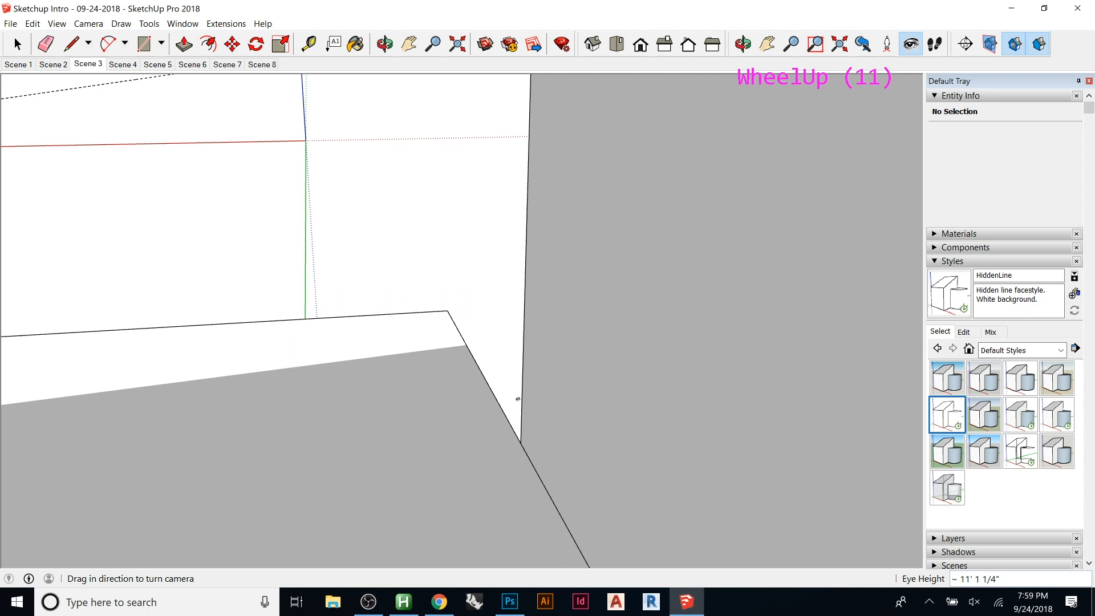
drag(625, 251, 514, 213)
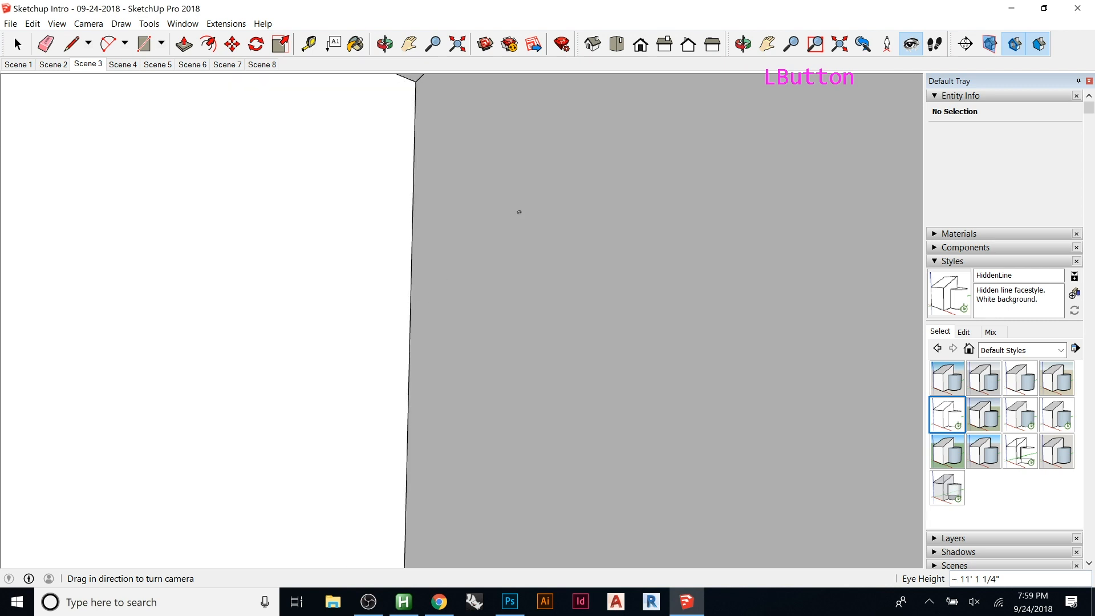
- Set the camera's field of view to 55 degrees for the view into the block's interior
click(86, 24)
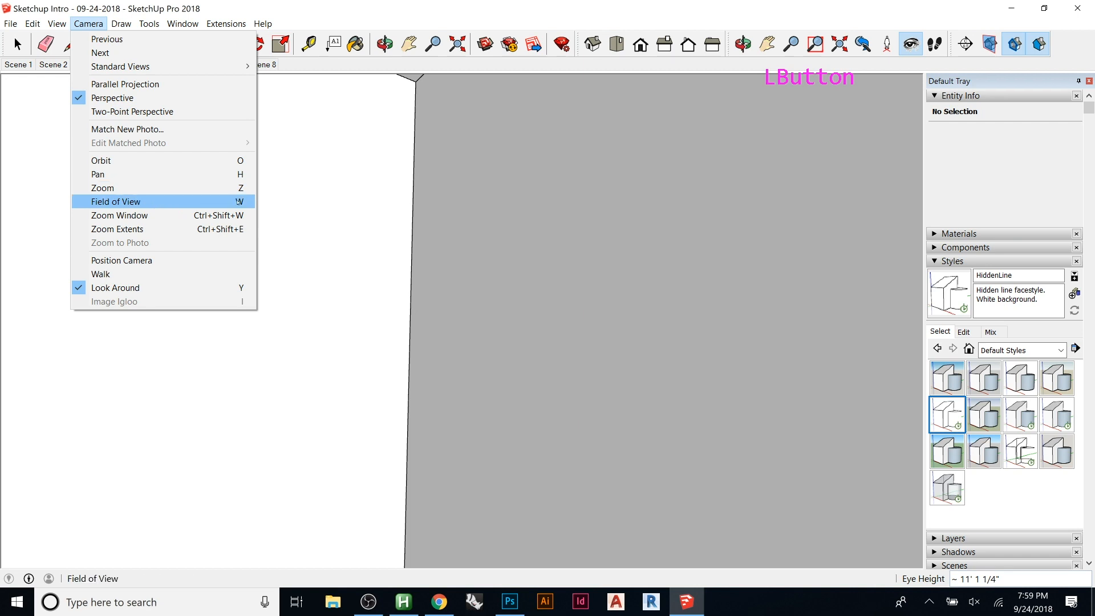
click(192, 201)
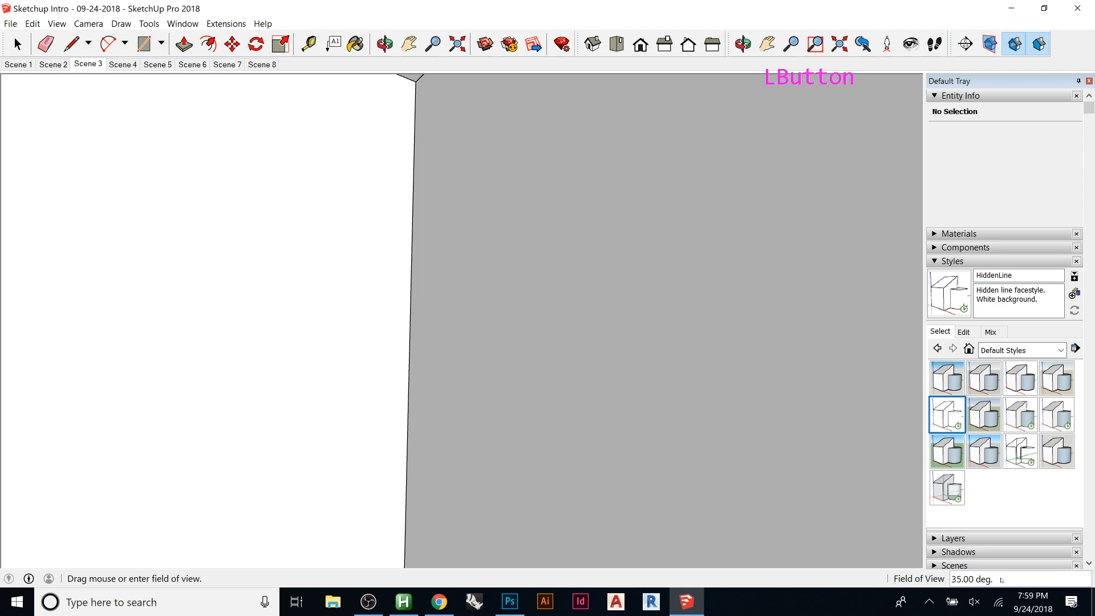
middle_drag(502, 301, 761, 504)
middle_drag(376, 391, 633, 385)
scroll(377, 349, down, 1)
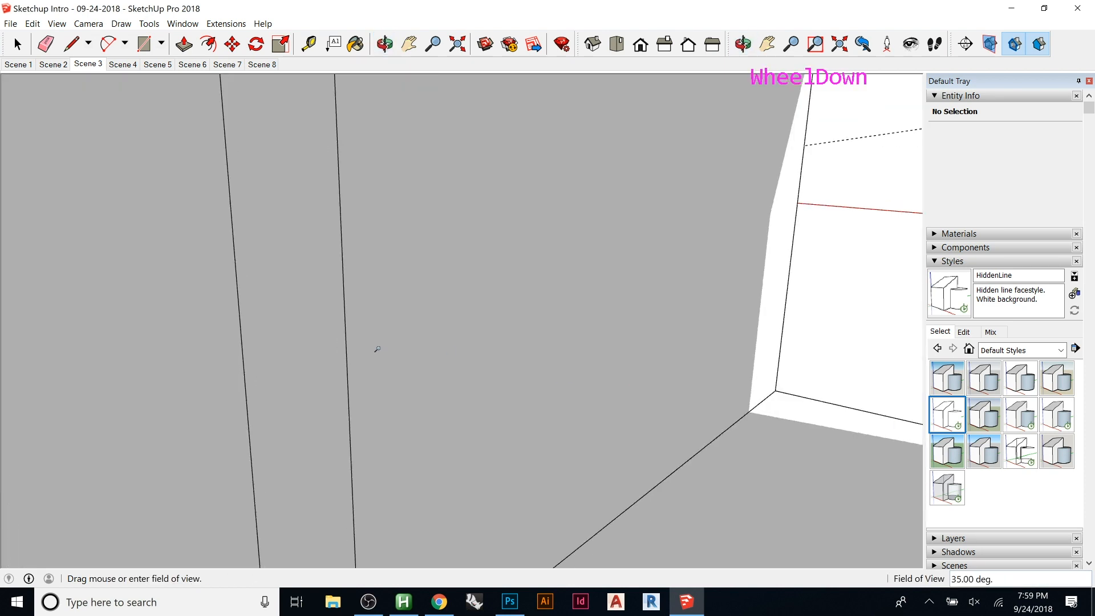
scroll(377, 349, down, 6)
middle_drag(457, 439, 618, 412)
text(55)
key(Return)
middle_drag(528, 416, 457, 289)
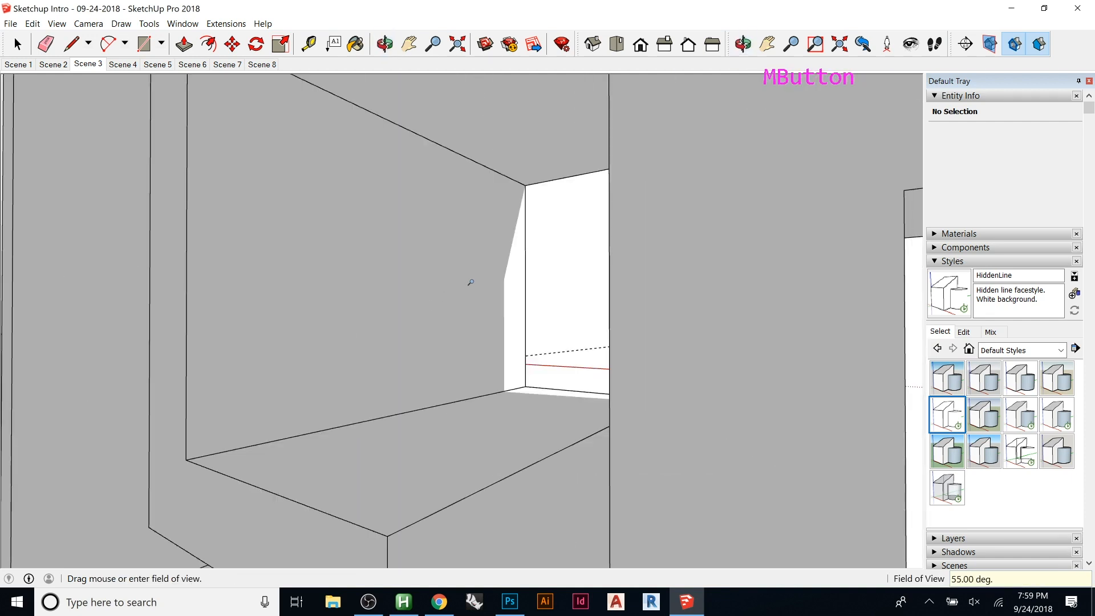
- Move closer to the interior opening and set the field of view to 35 degrees
scroll(474, 281, up, 5)
middle_drag(605, 404, 552, 402)
text(35)
key(Return)
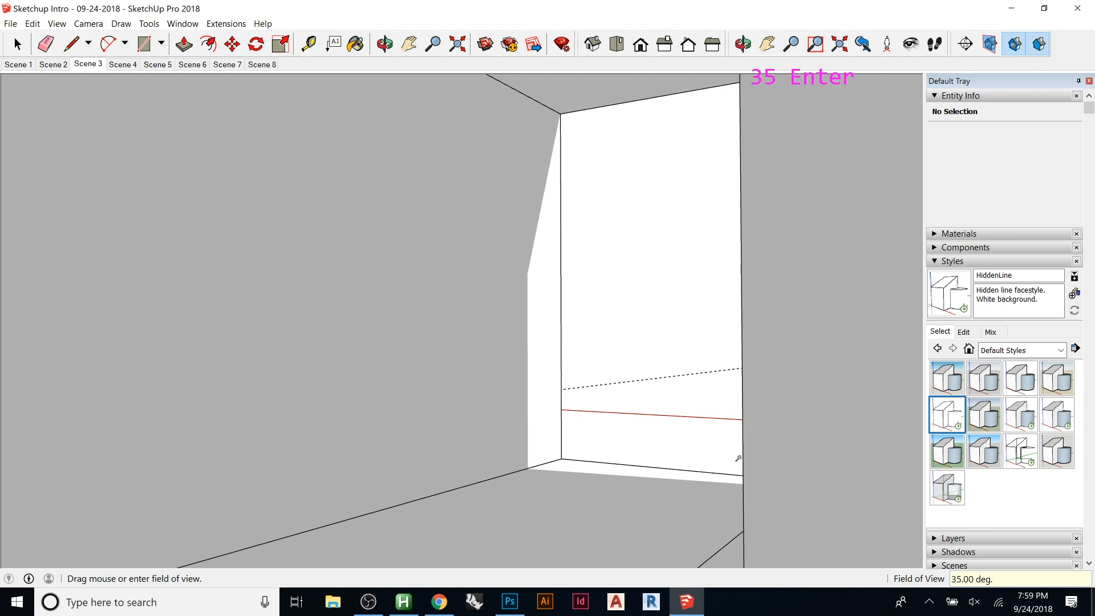
- Set the field of view back to 55 degrees and view the interior opening
text(55)
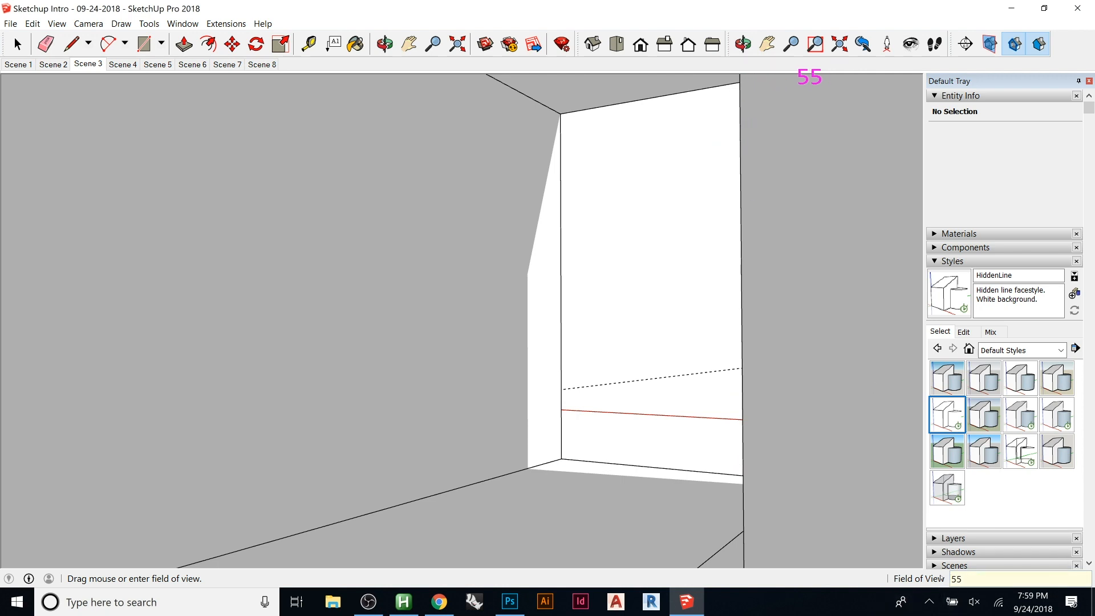
key(Return)
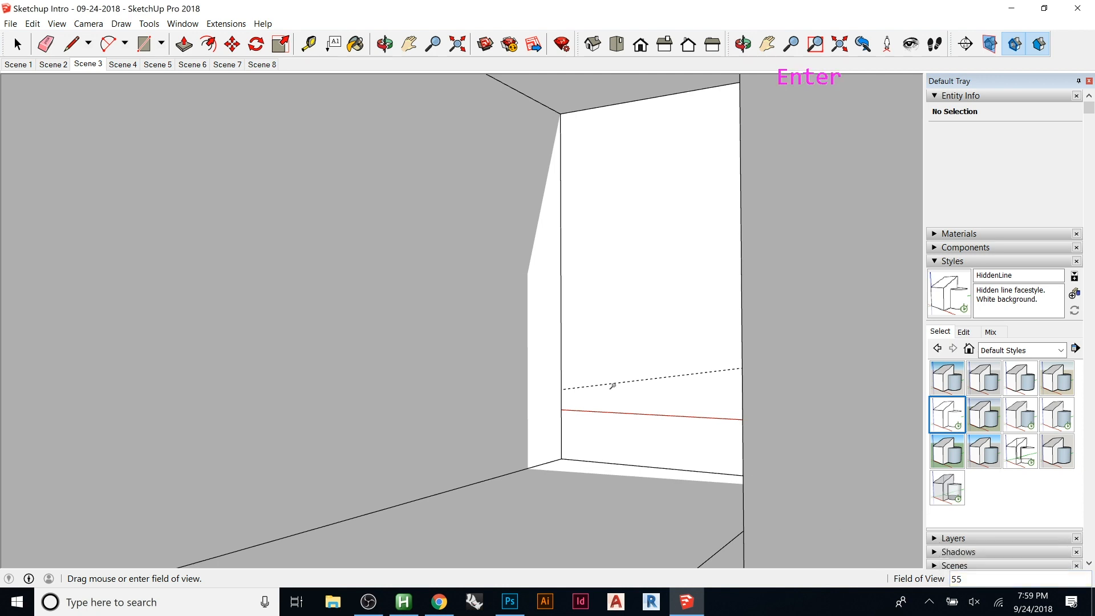
text(55)
key(Return)
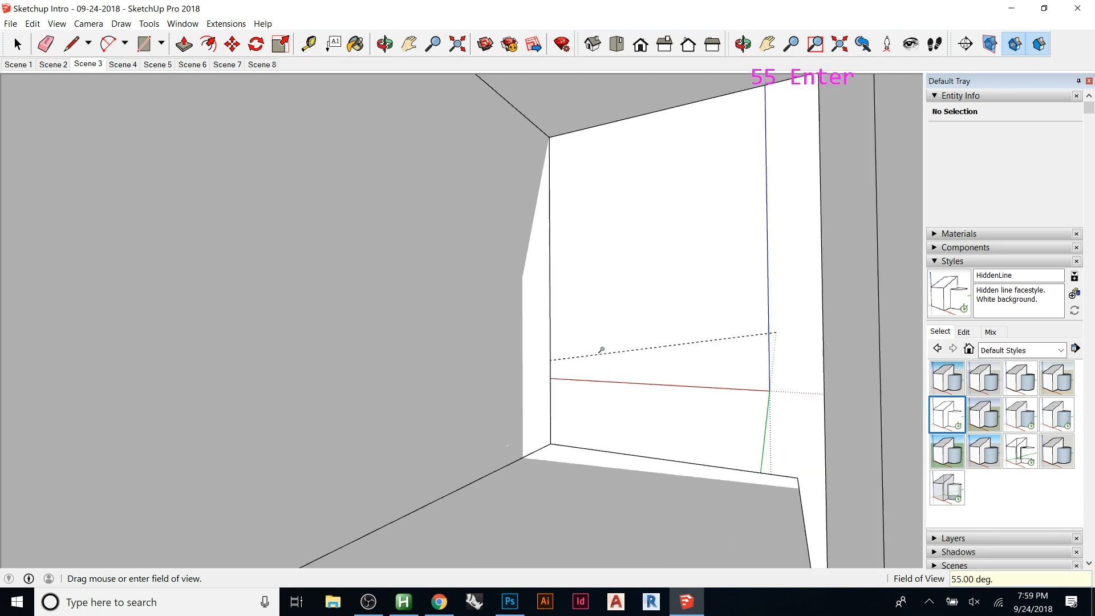
middle_click(580, 461)
middle_drag(625, 459, 600, 462)
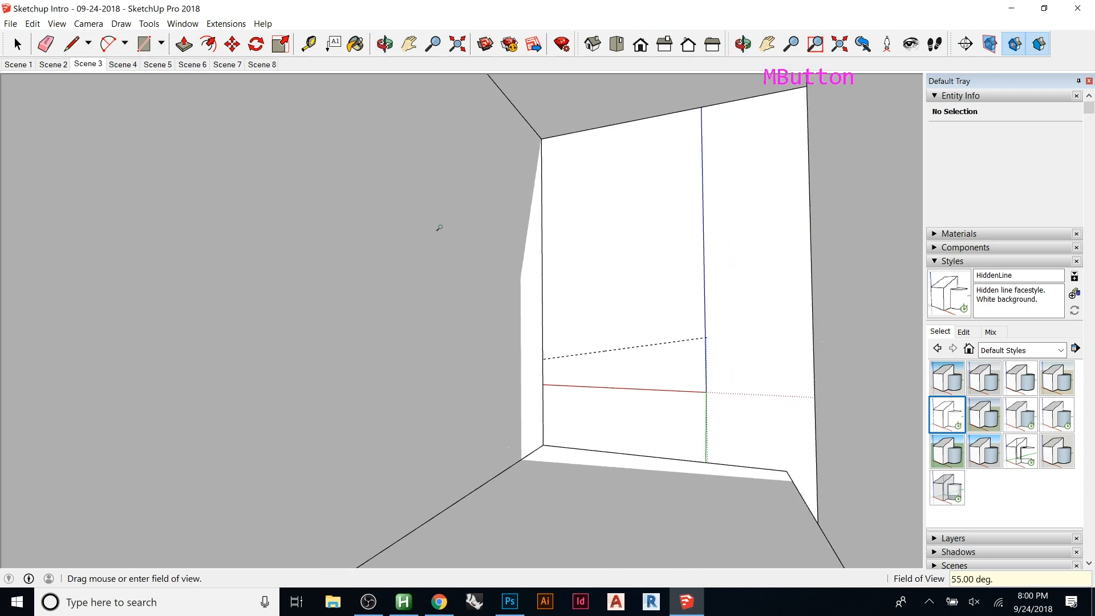
- Widen the field of view freehand to 120 degrees and back out until the block's exterior shows
drag(471, 258, 479, 508)
scroll(377, 303, down, 2)
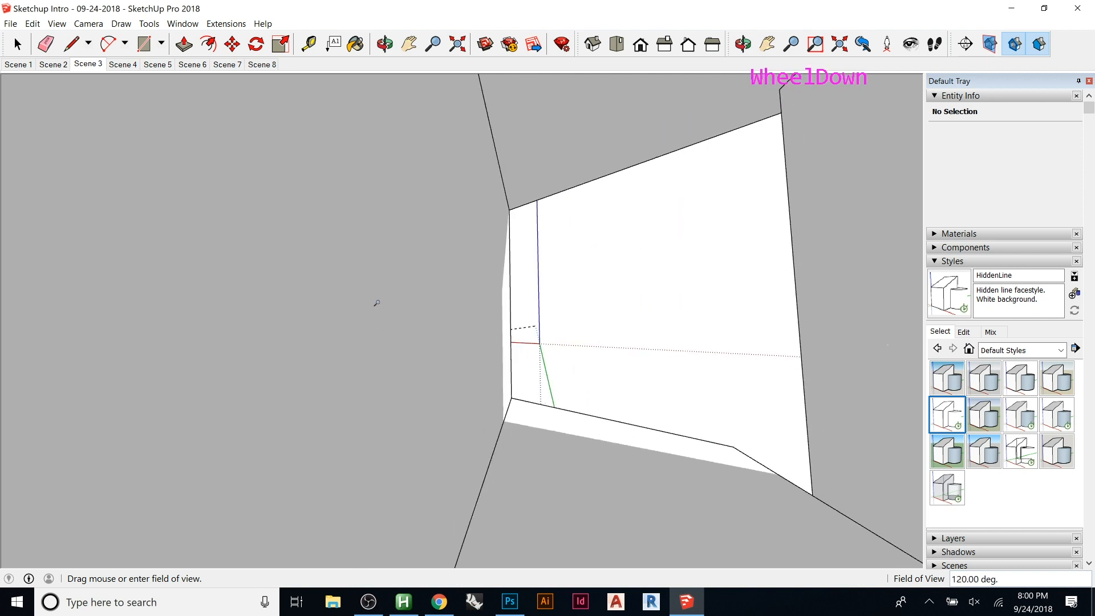
scroll(391, 371, down, 20)
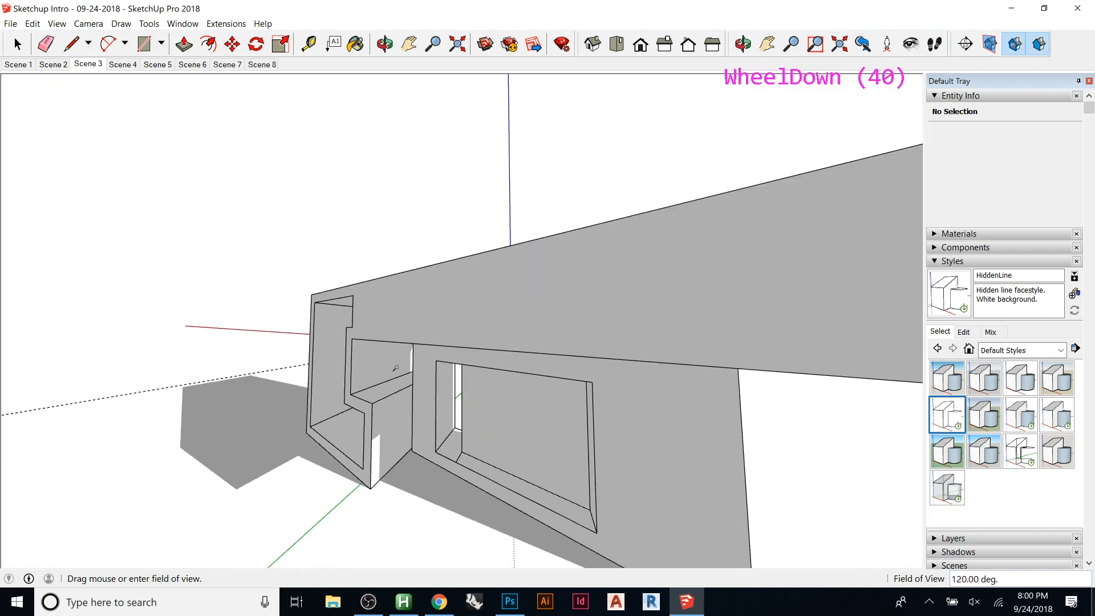
- Frame the whole block from outside, narrow the field of view to 1 degree and view it from higher up
middle_drag(513, 423, 538, 232)
scroll(451, 536, down, 3)
shift+middle_drag(582, 386, 425, 172)
shift+scroll(471, 265, down, 6)
middle_drag(510, 368, 506, 302)
drag(472, 445, 439, 358)
middle_drag(439, 359, 467, 494)
drag(467, 494, 290, 265)
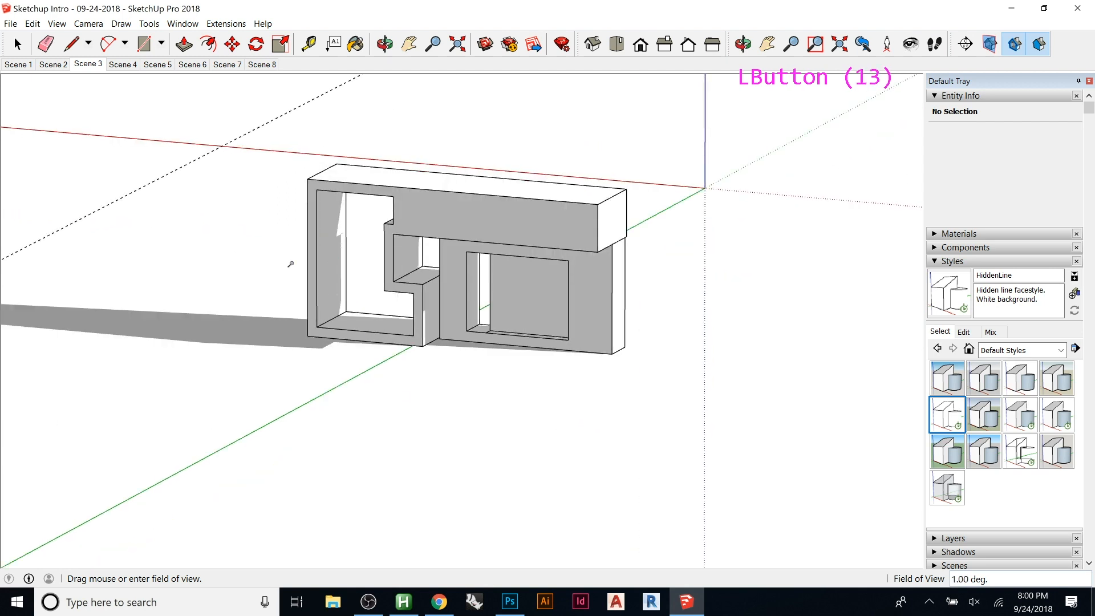
click(331, 267)
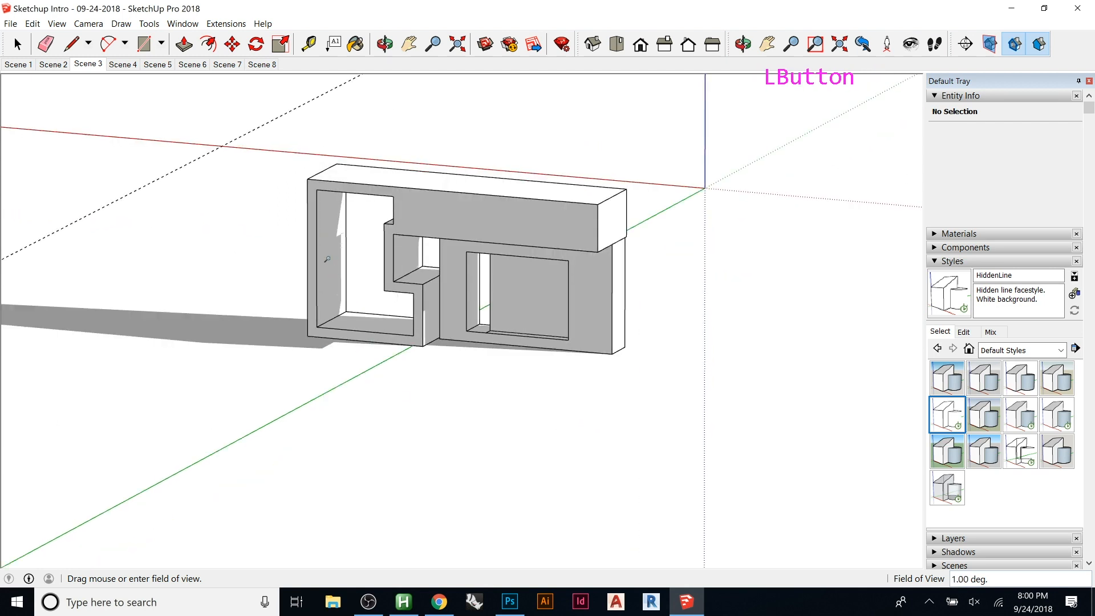
middle_drag(408, 235, 448, 372)
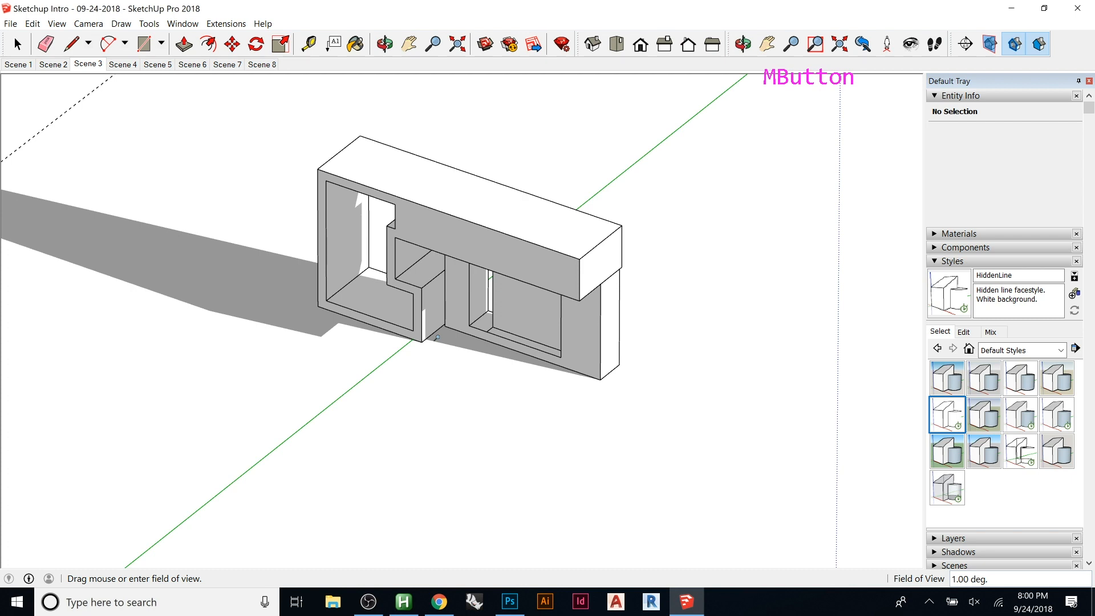
- Vary the field of view repeatedly on the whole block to compare perspective distortion, ending at 106.17 degrees
drag(470, 228, 467, 368)
drag(476, 240, 471, 374)
drag(474, 246, 472, 374)
drag(475, 227, 473, 382)
drag(475, 239, 471, 393)
drag(475, 245, 465, 328)
middle_drag(483, 310, 485, 256)
drag(485, 256, 481, 268)
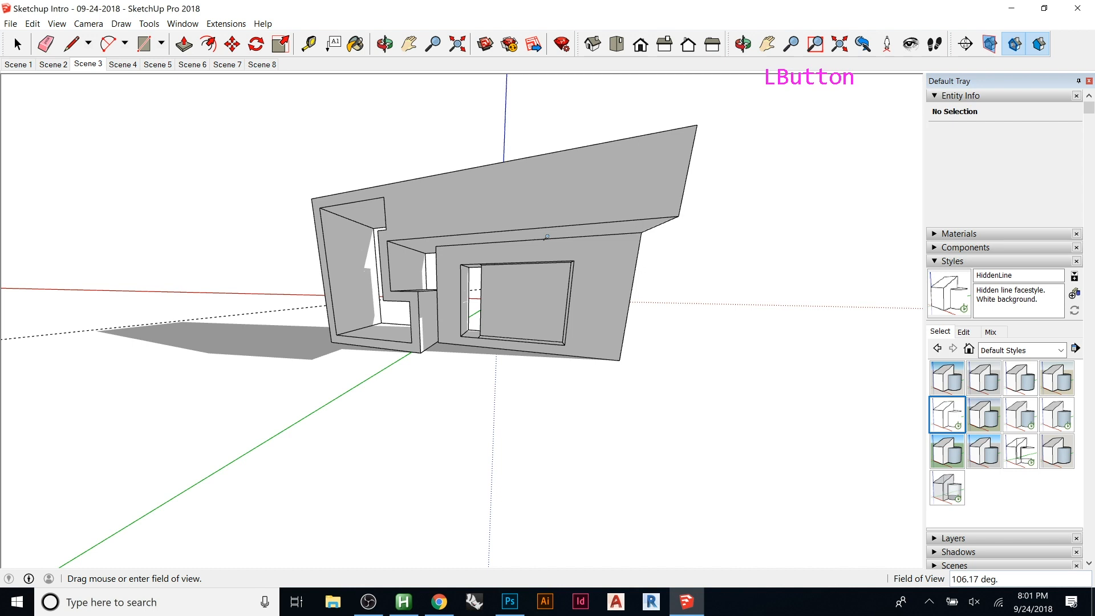
- Set the field of view to 55 degrees and move in close to the block's stepped recess
text(55)
key(Return)
scroll(461, 268, up, 13)
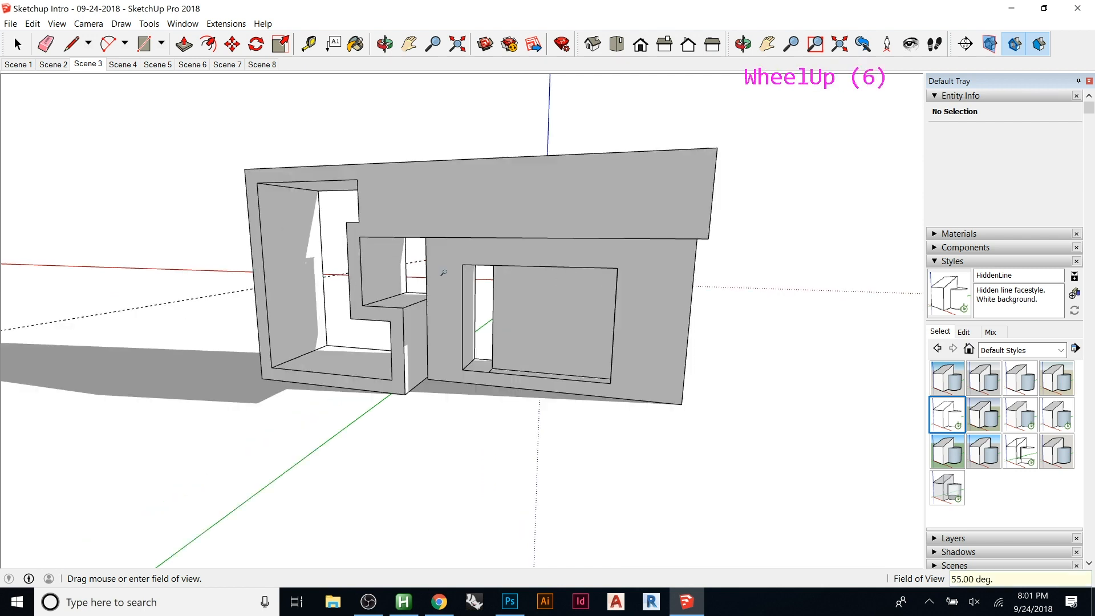
middle_drag(443, 272, 393, 321)
scroll(394, 320, up, 7)
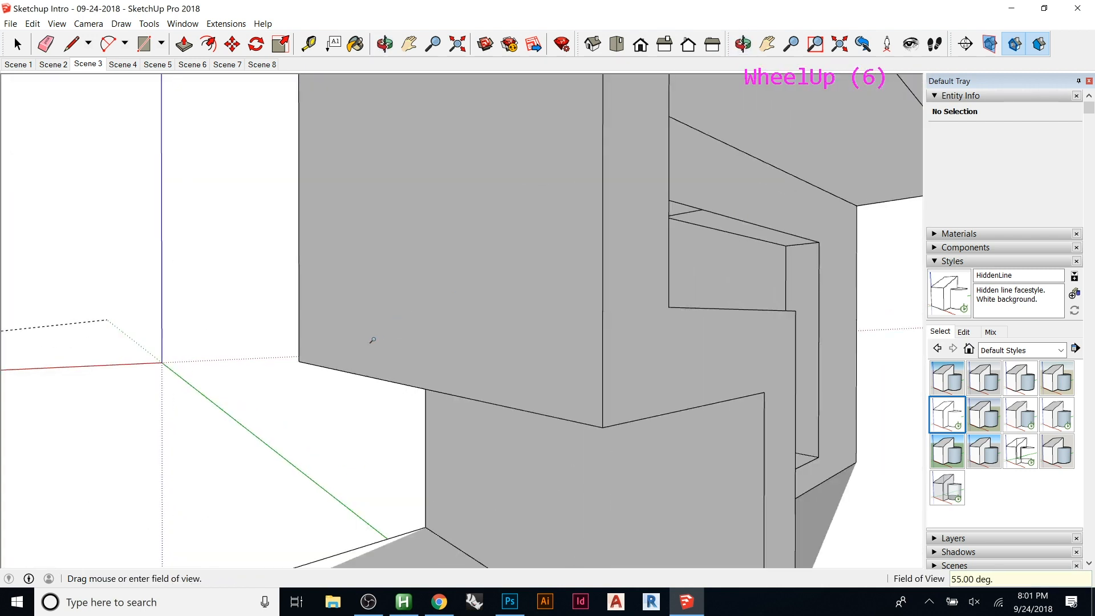
- Widen the field of view to 71.47 degrees and look down at the block's top and openings
middle_drag(533, 286, 464, 292)
drag(464, 292, 460, 352)
middle_drag(587, 230, 448, 396)
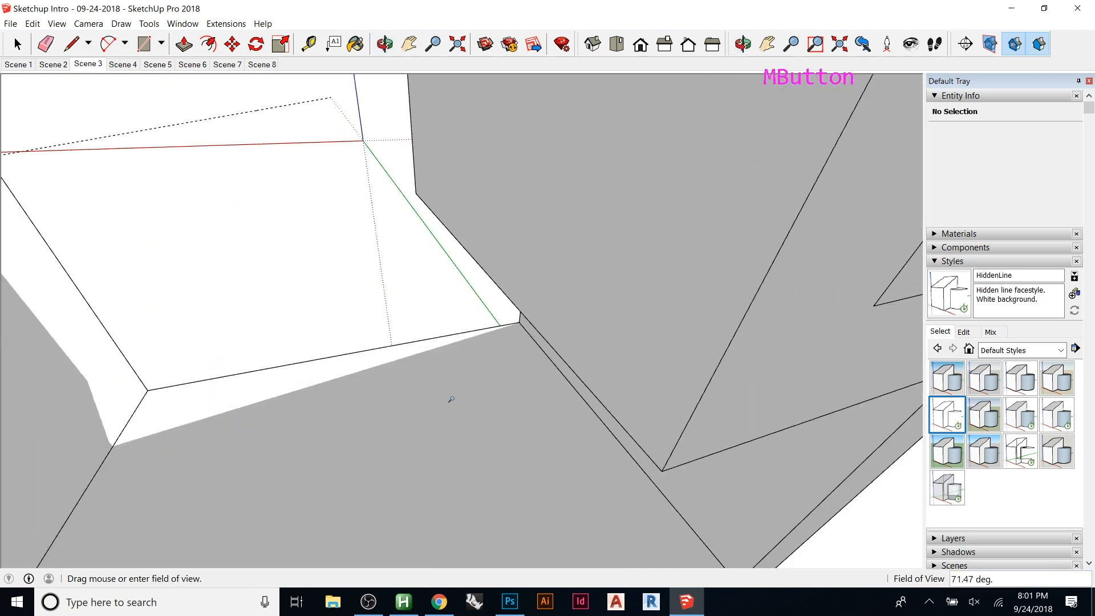
scroll(449, 397, down, 17)
scroll(428, 323, up, 14)
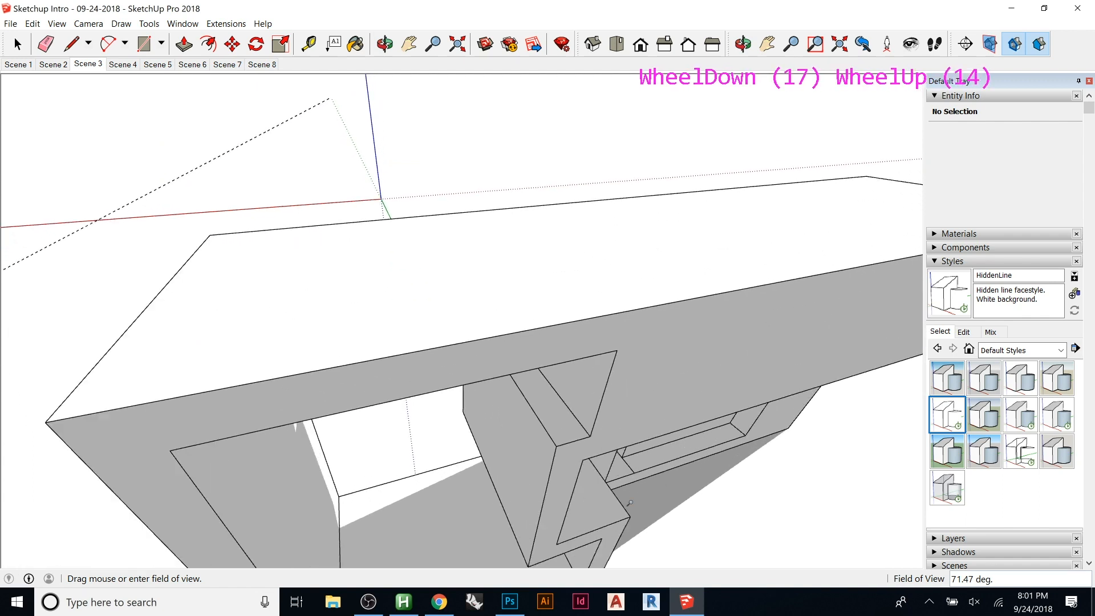
- Select the 1' 6" edge at the stepped recess and inspect it up close
key(space)
double_click(579, 449)
click(580, 448)
scroll(579, 450, up, 20)
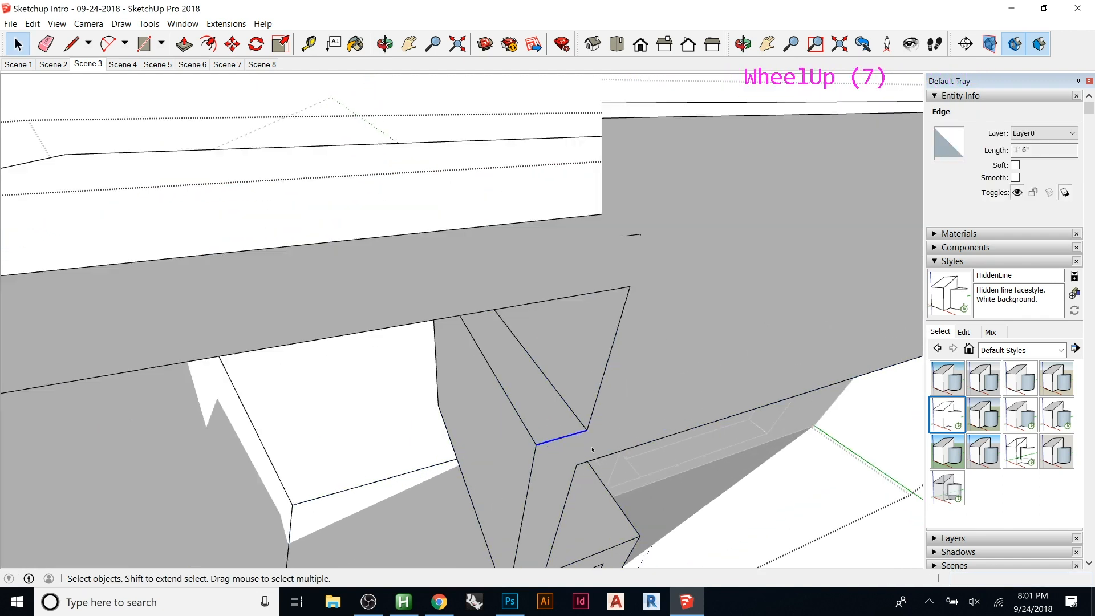
scroll(506, 399, down, 16)
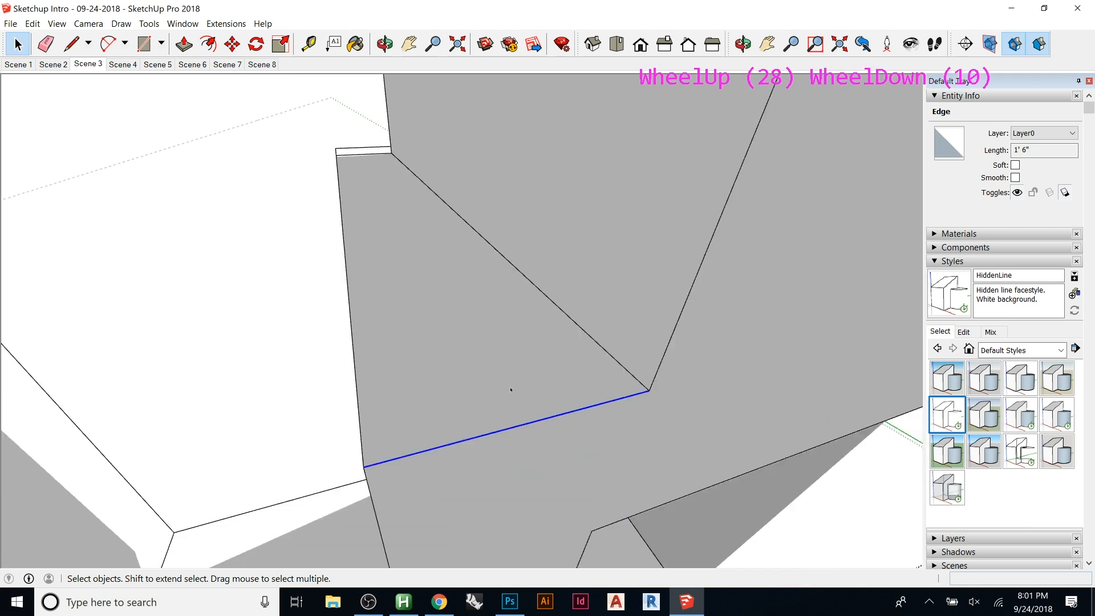
- Widen the field of view to 104.24 degrees and zoom around the selected edge
middle_drag(517, 431, 561, 387)
key(w)
drag(506, 366, 525, 459)
scroll(548, 459, up, 5)
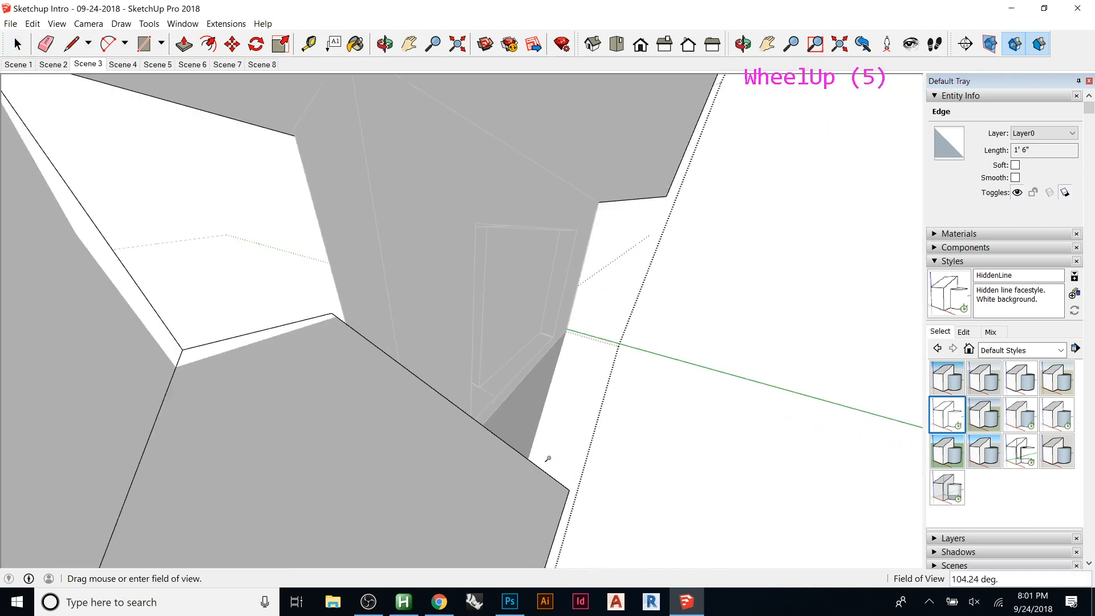
scroll(548, 459, down, 5)
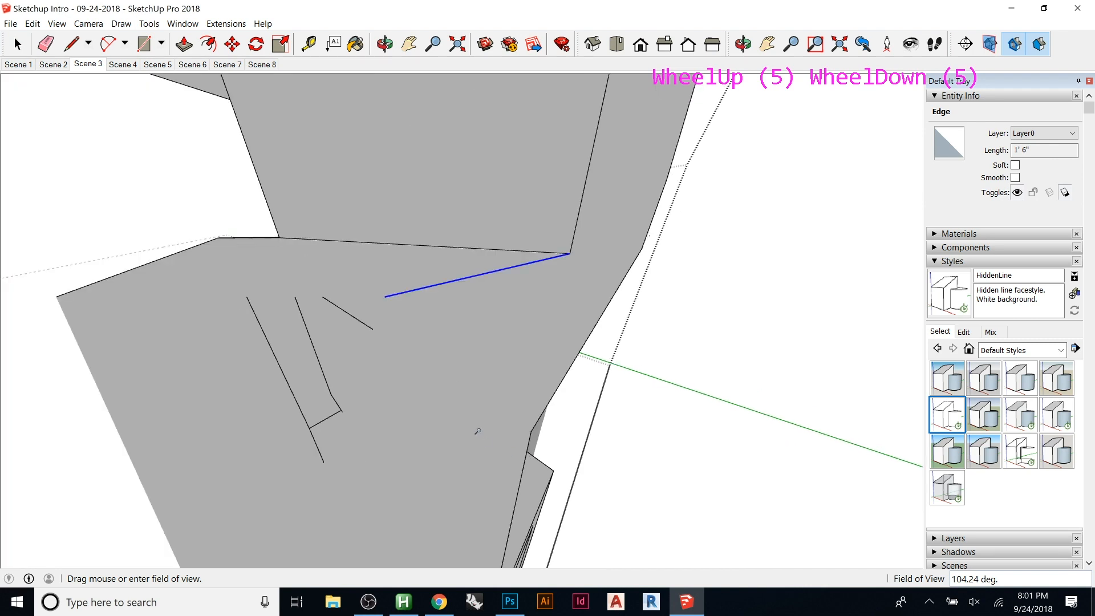
- Return to the Select tool and examine how the geometry clips around the selected edge at different distances
key(space)
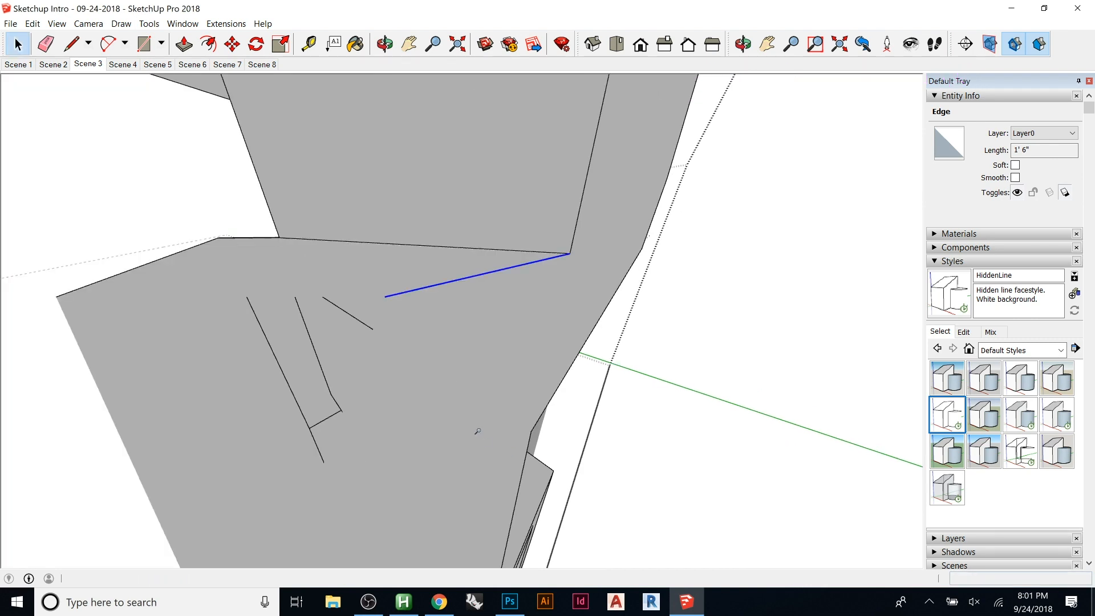
scroll(522, 284, down, 1)
scroll(472, 290, down, 2)
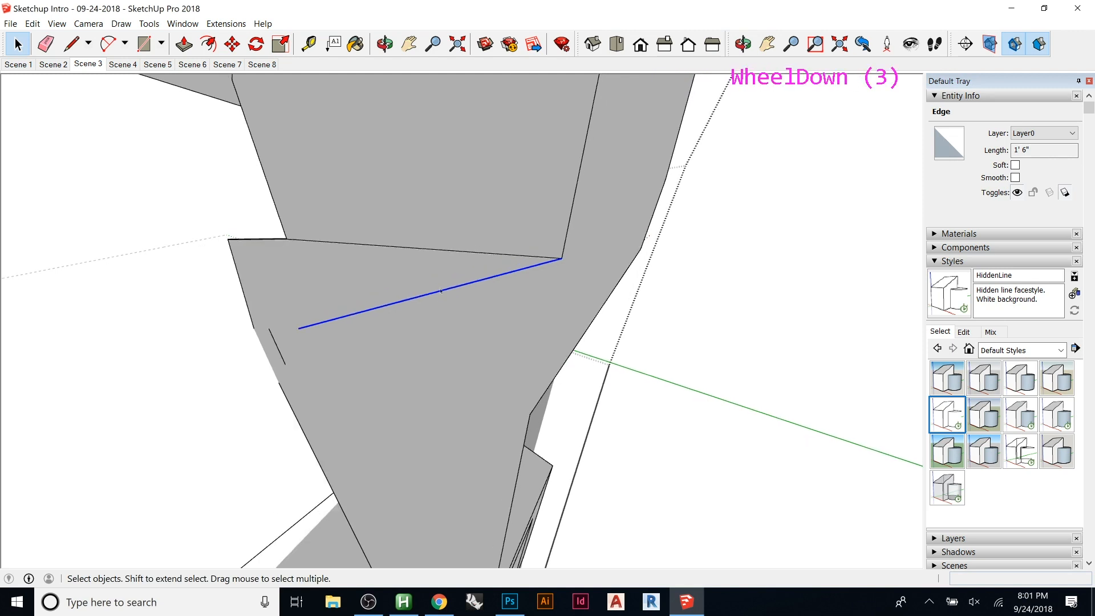
scroll(597, 326, down, 2)
scroll(587, 325, up, 11)
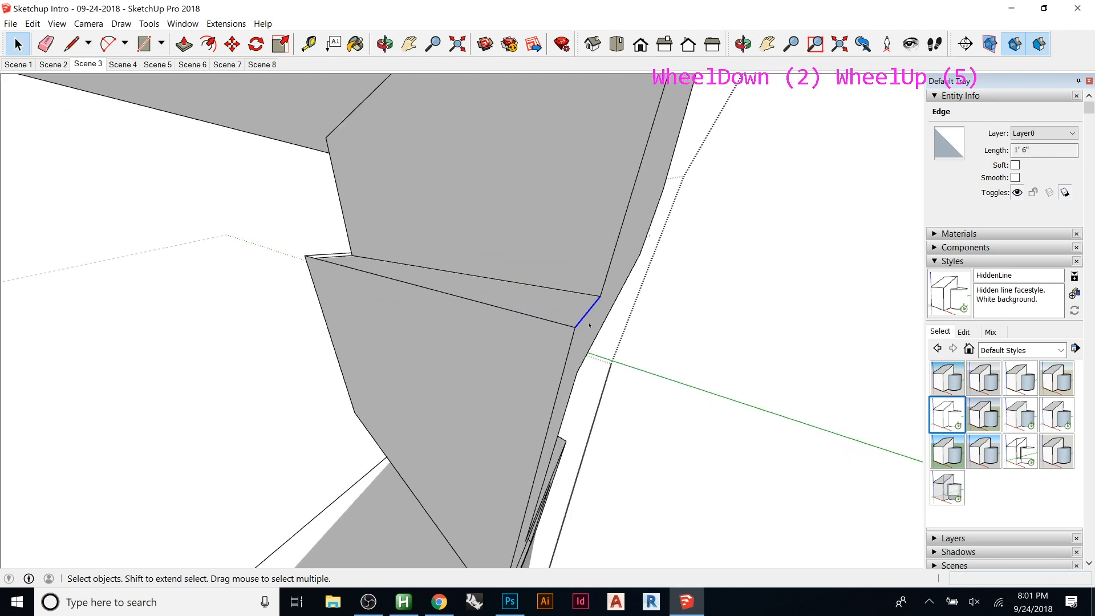
- Narrow the field of view to 9.17 degrees and view the block around the selected 1' 6" edge from farther back
scroll(588, 325, up, 13)
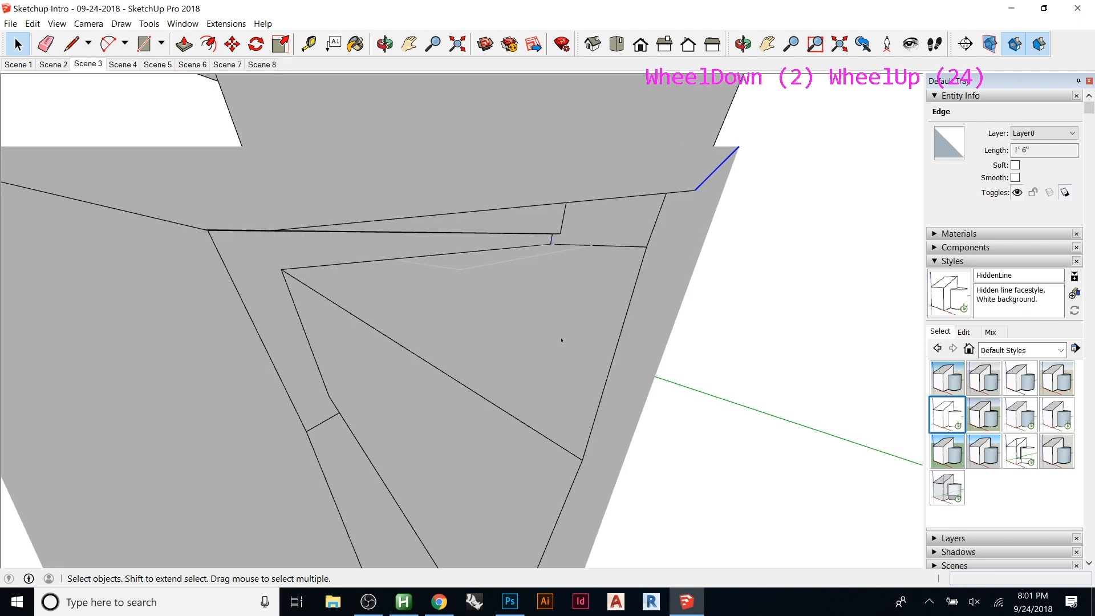
scroll(562, 341, down, 2)
middle_drag(566, 343, 559, 342)
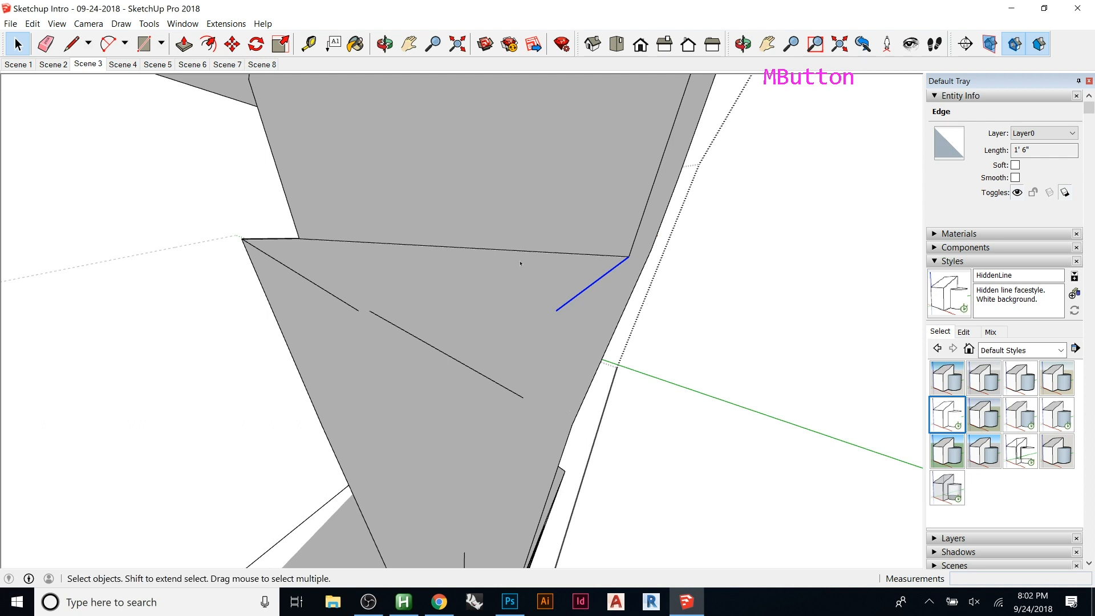
key(w)
click(88, 23)
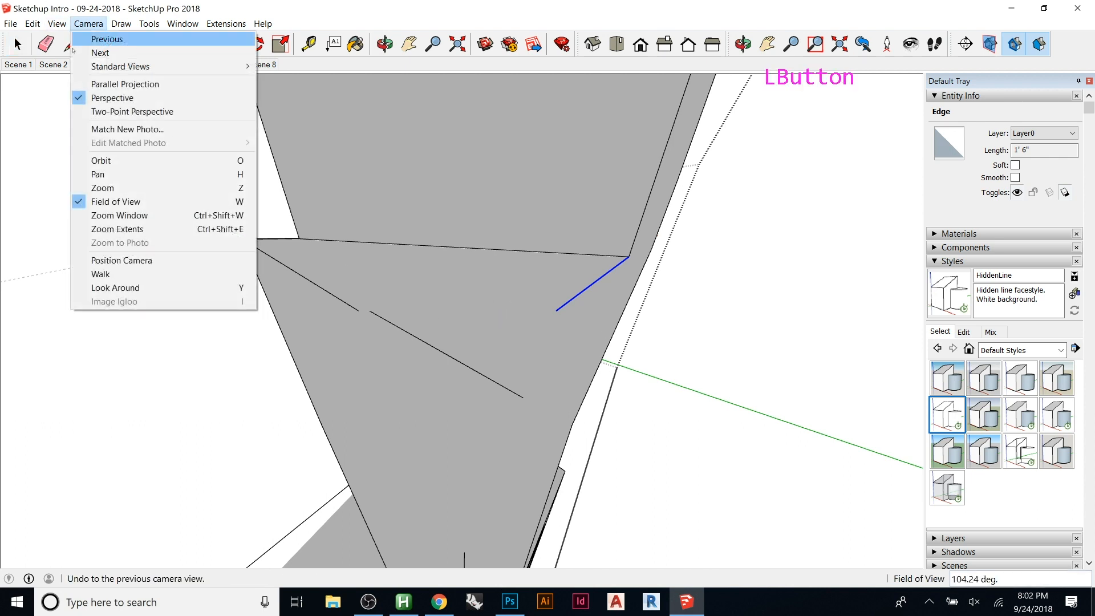
click(100, 203)
drag(548, 344, 502, 324)
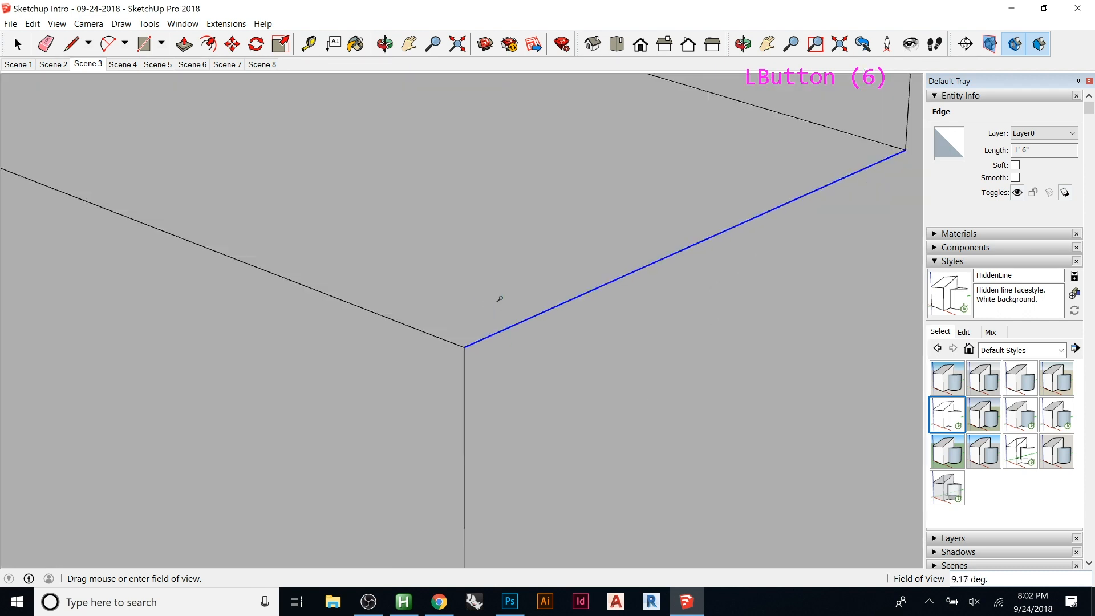
scroll(500, 299, down, 13)
scroll(500, 304, down, 18)
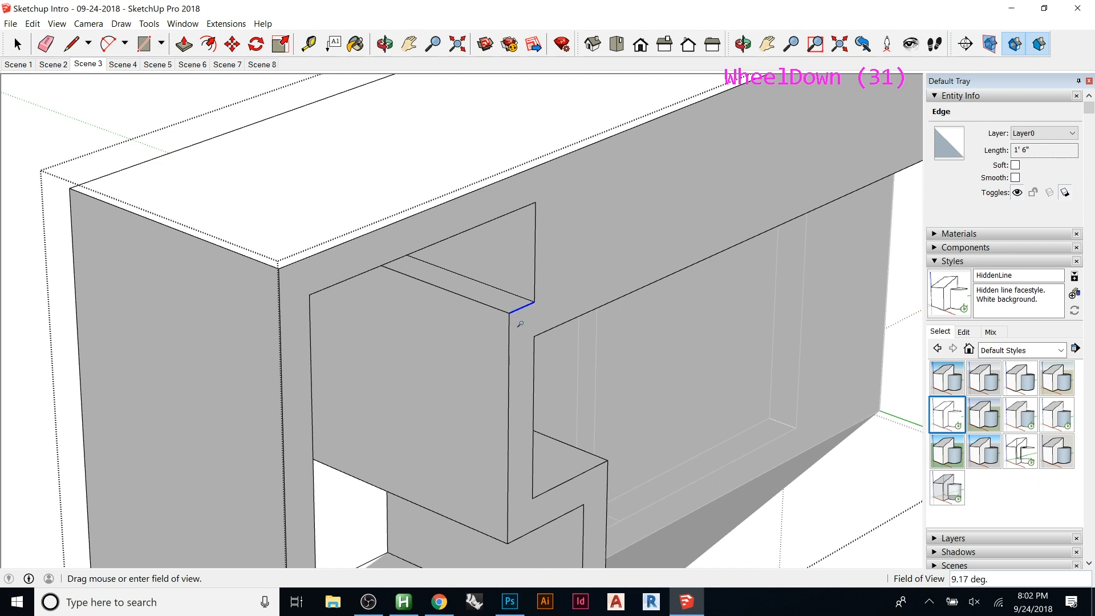
- Set the field of view to 15.11 degrees and inspect the selected edge at close range
mouse_move(522, 323)
mouse_down()
mouse_move(509, 238)
mouse_move(526, 336)
mouse_move(509, 331)
mouse_up()
scroll(509, 331, up, 20)
scroll(510, 331, up, 3)
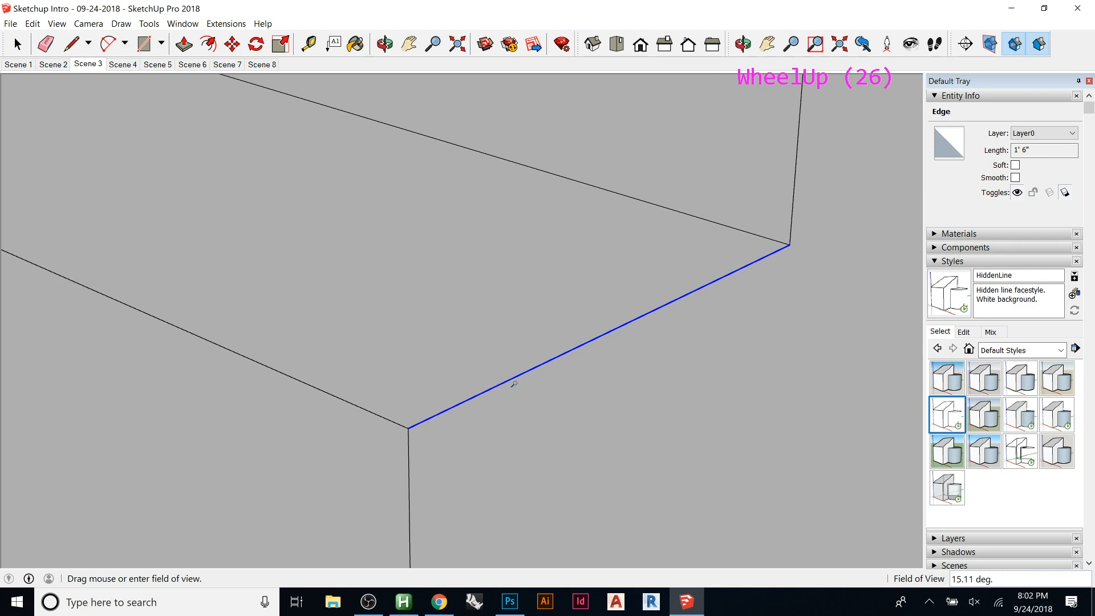
scroll(511, 381, down, 14)
scroll(504, 357, down, 6)
- Clear the edge selection and view the block's front openings straight on
key(Escape)
key(Escape)
key(Escape)
key(Escape)
key(Escape)
key(Escape)
scroll(478, 333, down, 18)
scroll(478, 336, down, 3)
middle_drag(478, 335, 333, 333)
scroll(333, 332, up, 3)
scroll(338, 337, up, 8)
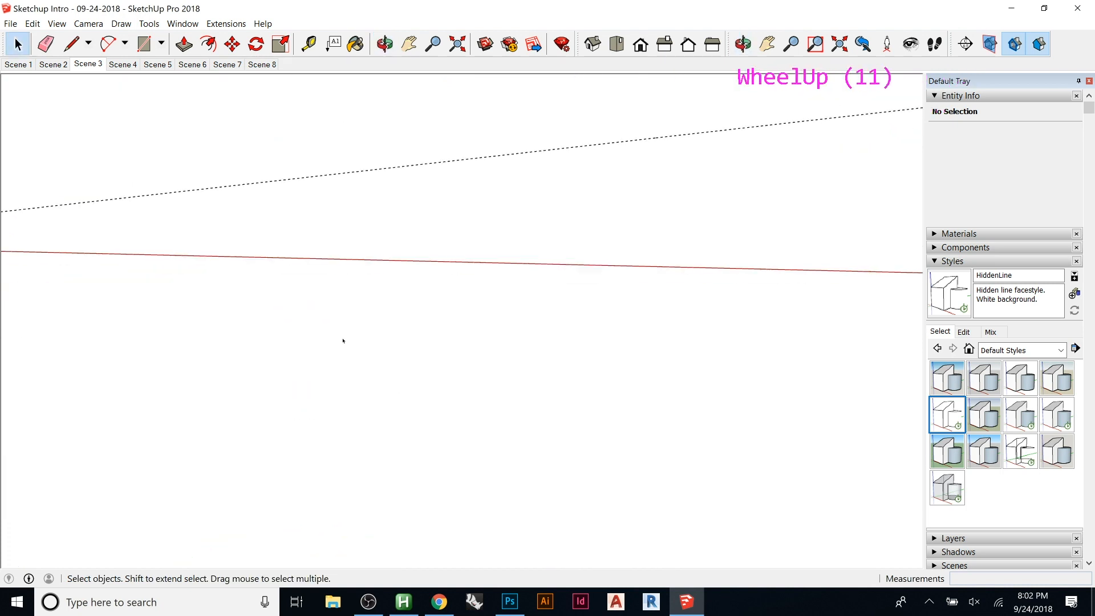
scroll(354, 337, down, 12)
scroll(468, 328, down, 4)
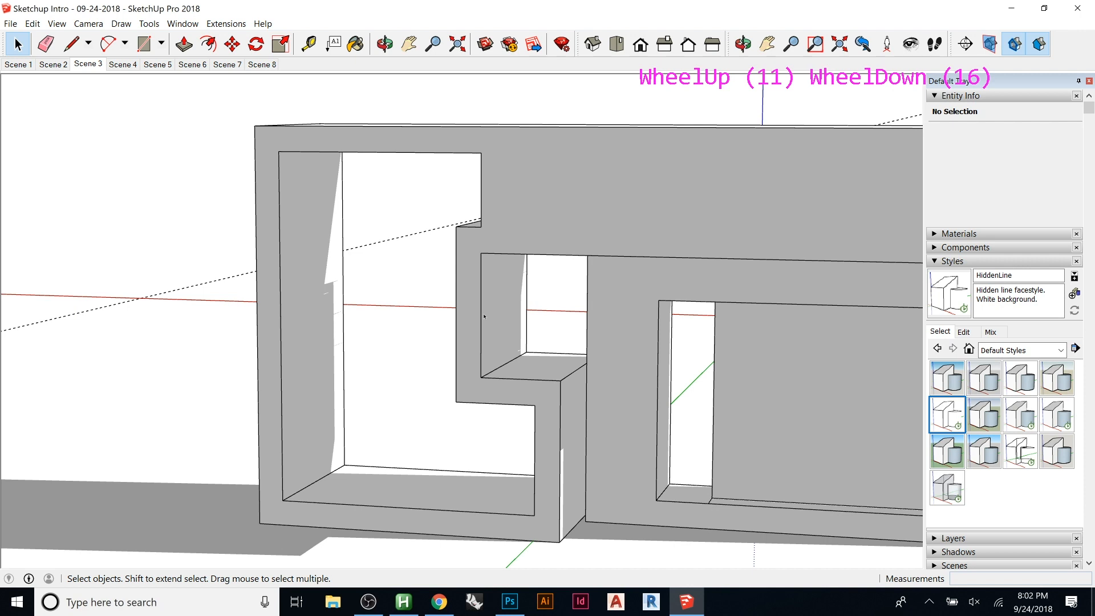
- Look around the block's front, set the field of view to 49.77 degrees and examine the openings up close
key(y)
drag(514, 339, 564, 323)
key(w)
drag(536, 257, 485, 348)
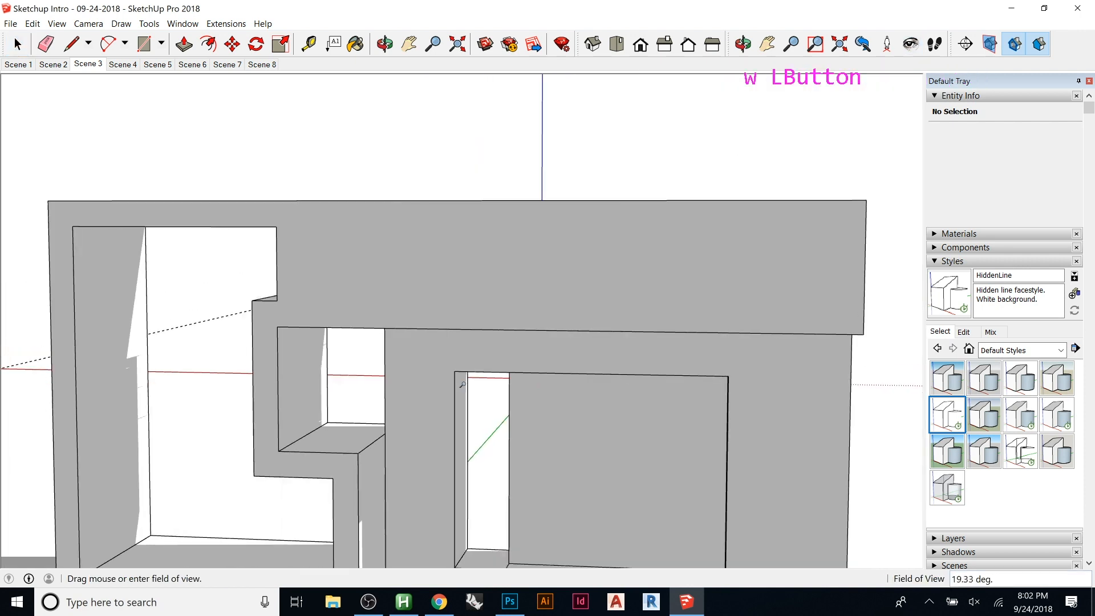
drag(468, 279, 406, 416)
drag(377, 223, 285, 409)
scroll(296, 397, up, 1)
scroll(374, 404, up, 19)
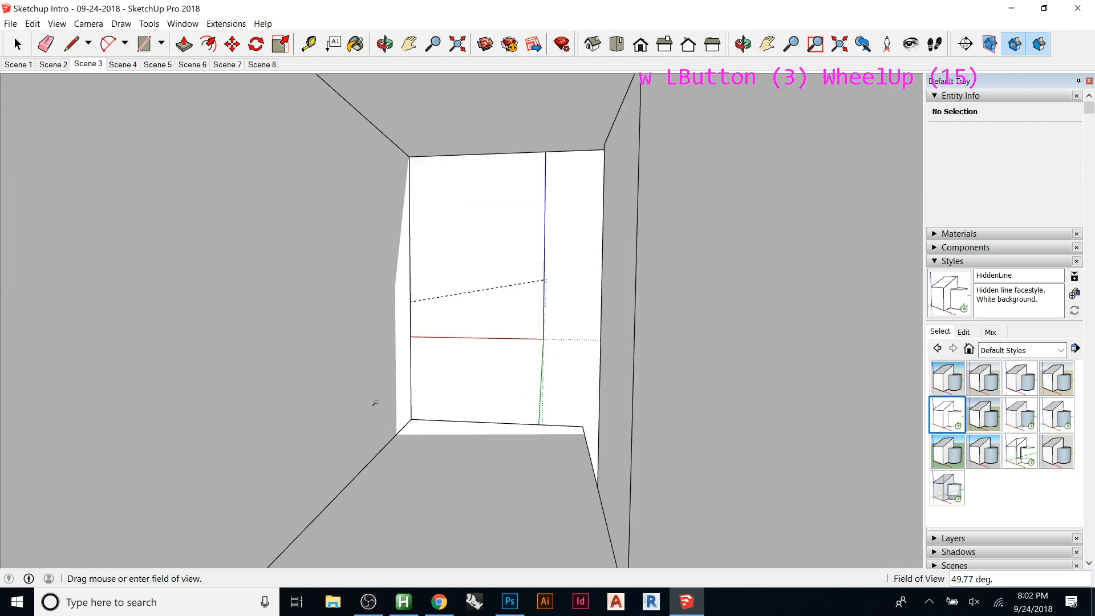
scroll(426, 403, down, 5)
scroll(422, 402, up, 20)
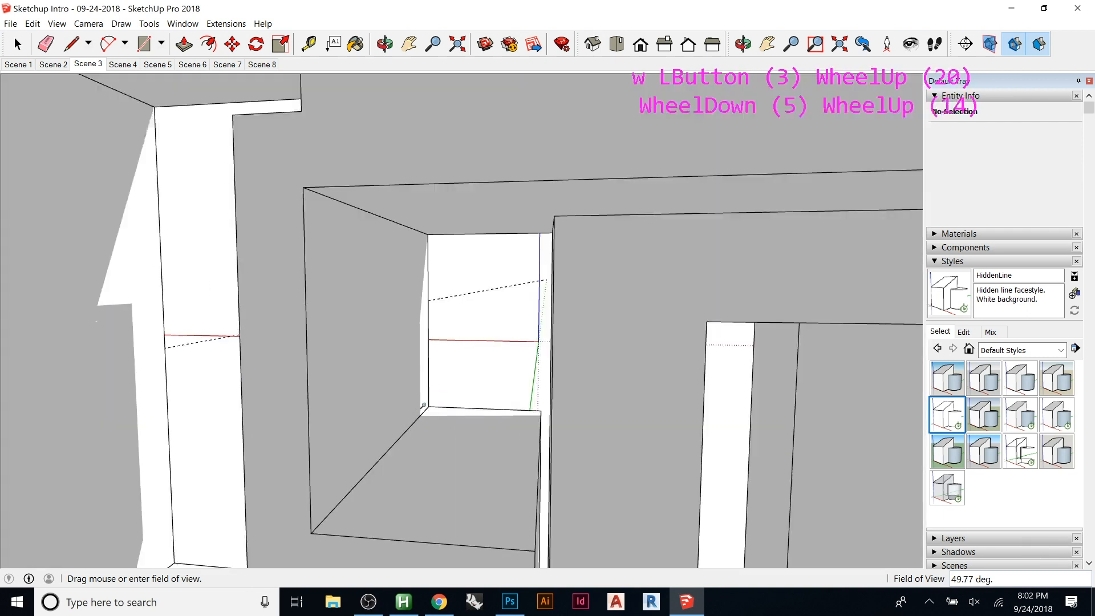
- Look around from inside the opening, adjust the field of view again and return to the Select tool
key(y)
click(431, 396)
drag(431, 396, 650, 152)
key(w)
drag(567, 232, 518, 220)
key(space)
scroll(485, 391, down, 5)
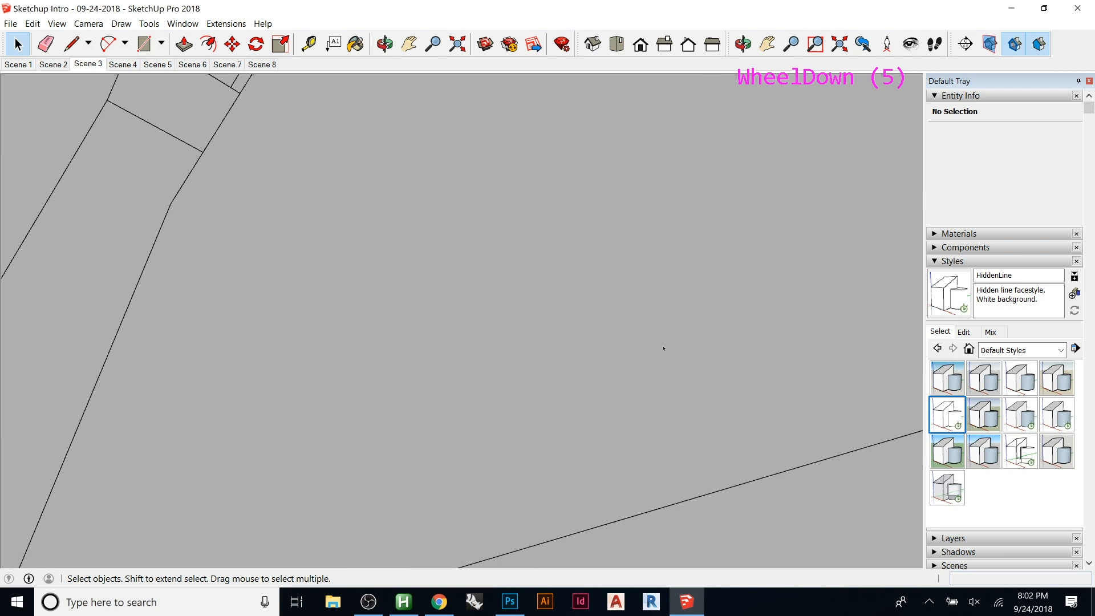
- Go back to Scene 2 and select the slab group with the rectangular opening
middle_drag(660, 315, 365, 445)
shift+middle_drag(379, 362, 222, 443)
scroll(232, 398, down, 10)
scroll(232, 397, down, 8)
middle_drag(501, 350, 421, 391)
click(507, 343)
key(Page_Up)
click(539, 308)
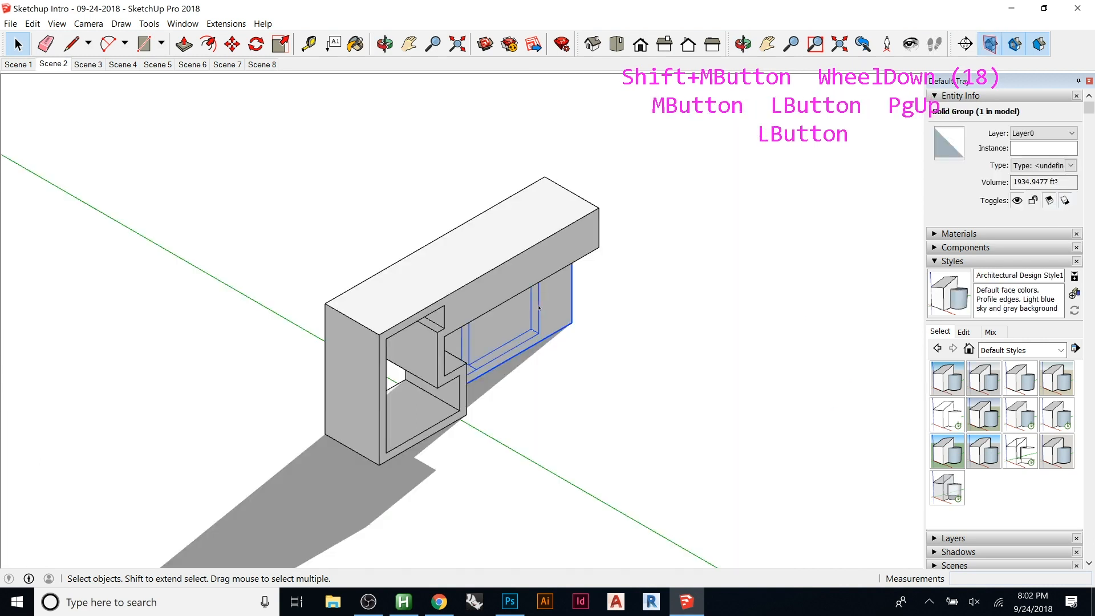
- Clear the selection, view the block's front openings and switch the camera to Perspective
middle_drag(425, 259, 124, 73)
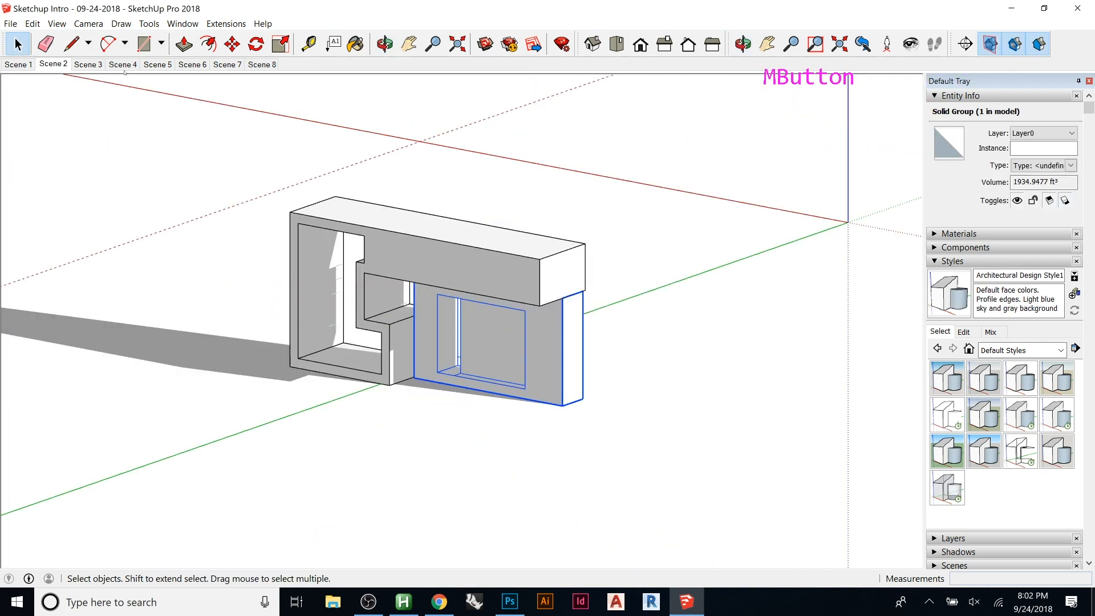
scroll(513, 325, up, 8)
drag(510, 311, 511, 359)
key(Escape)
key(Escape)
key(Escape)
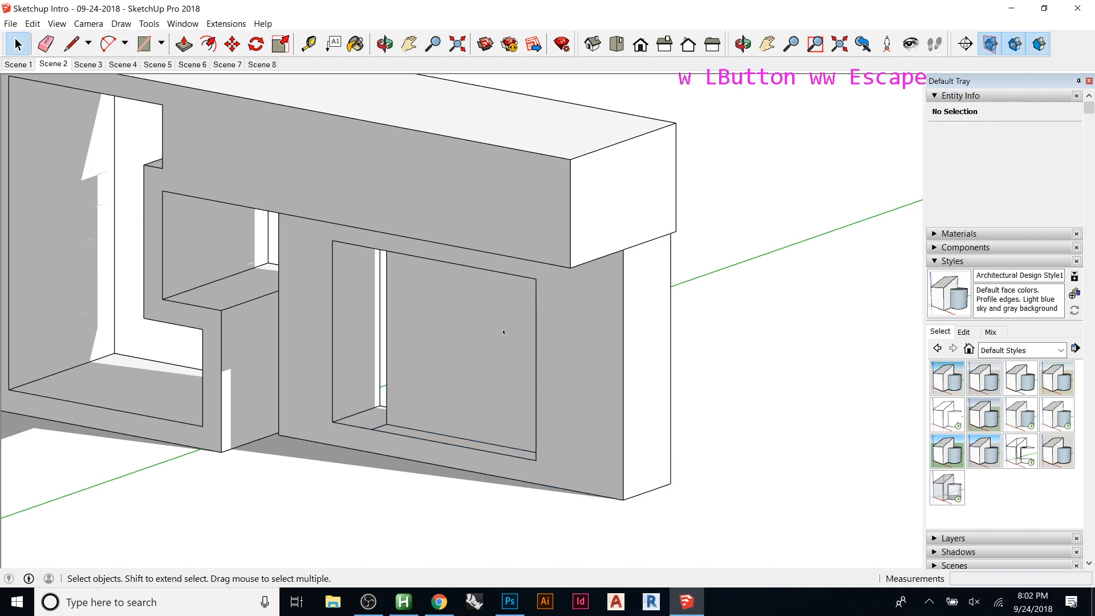
click(89, 23)
click(102, 97)
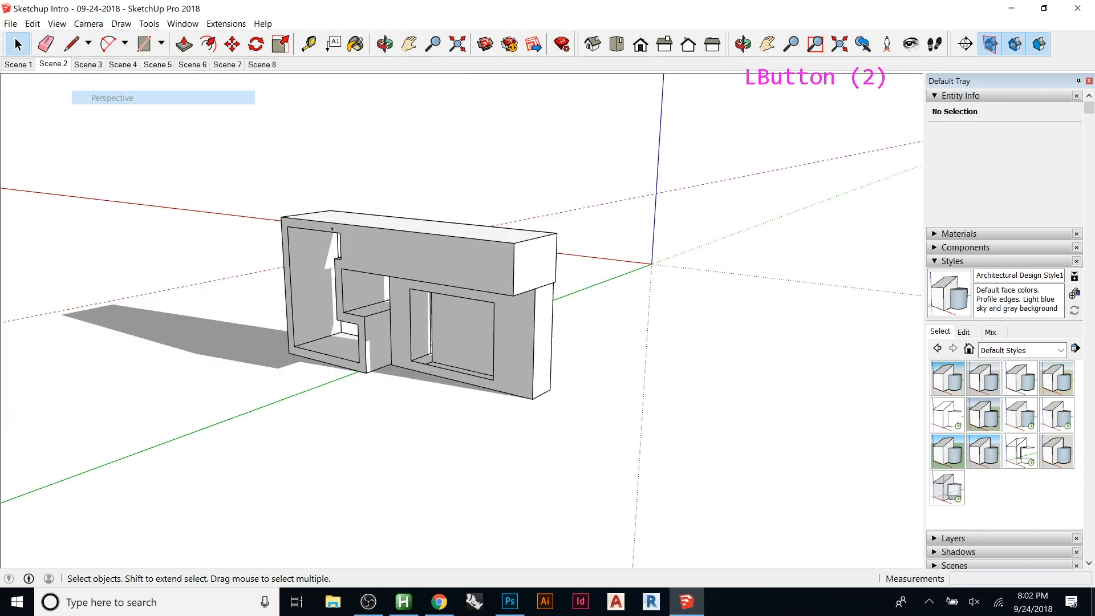
- Open the slab group under the overhang for editing and view its rear side with the narrow opening
scroll(443, 349, up, 6)
click(417, 311)
click(302, 224)
click(302, 224)
click(453, 225)
double_click(453, 224)
click(541, 210)
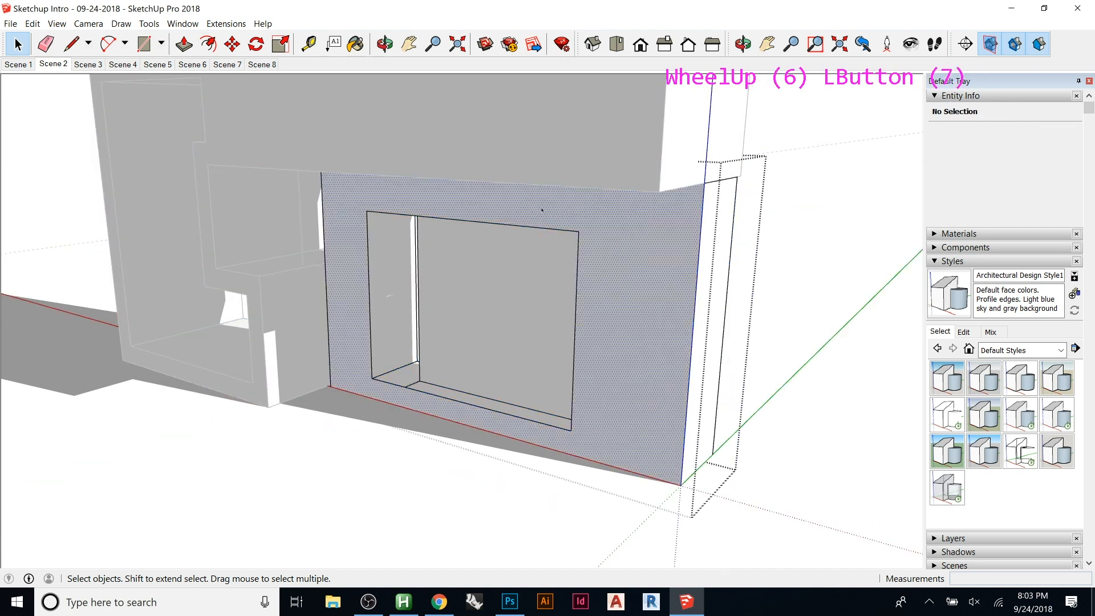
click(577, 121)
middle_drag(598, 262, 152, 171)
- Hide the rest of the model while editing the slab group
click(75, 25)
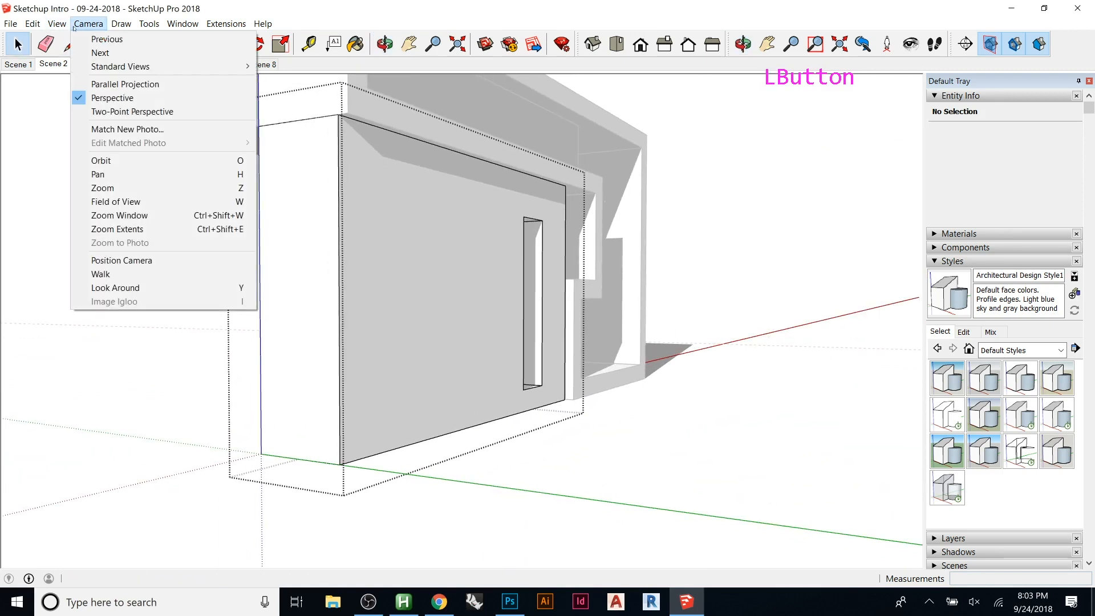
mouse_move(57, 24)
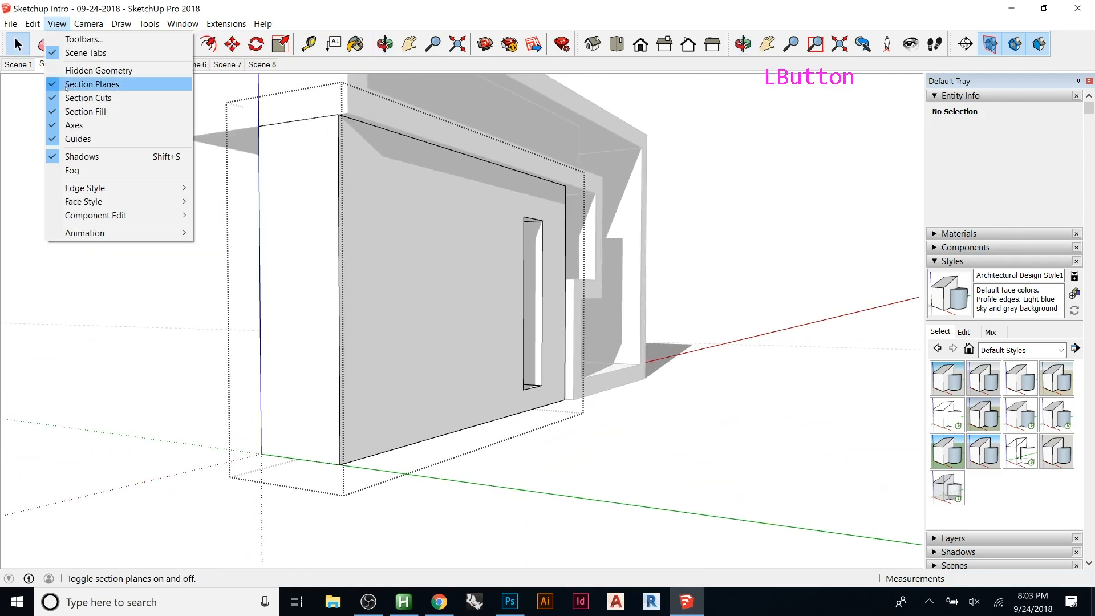
mouse_move(171, 215)
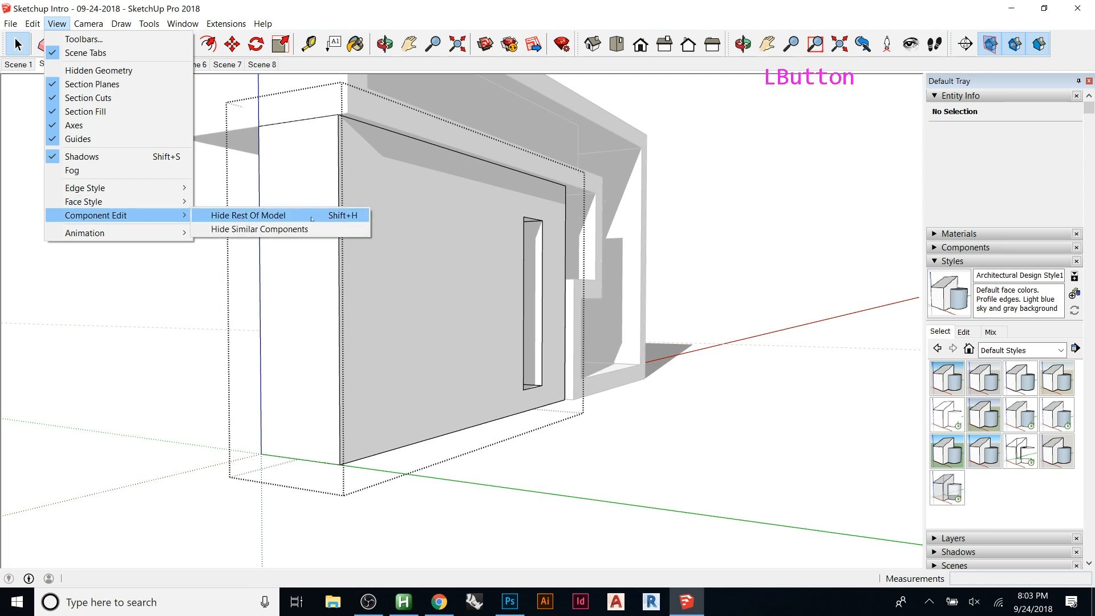
click(348, 216)
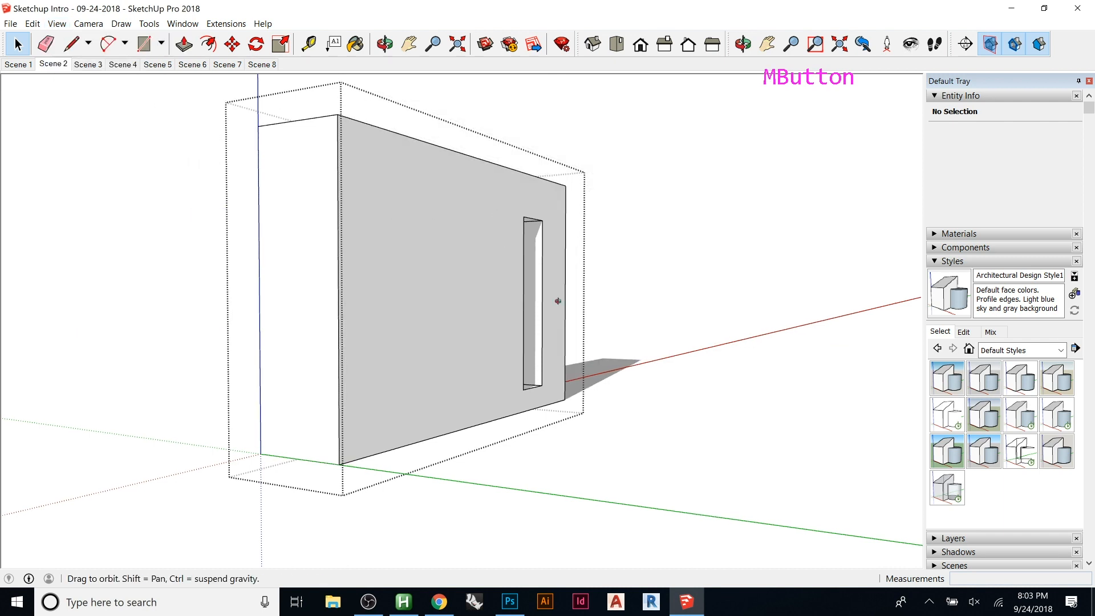
- Push the slab's top face down from the overhang with the rest of the model shown, and close the group
middle_drag(501, 239, 478, 277)
key(p)
click(458, 250)
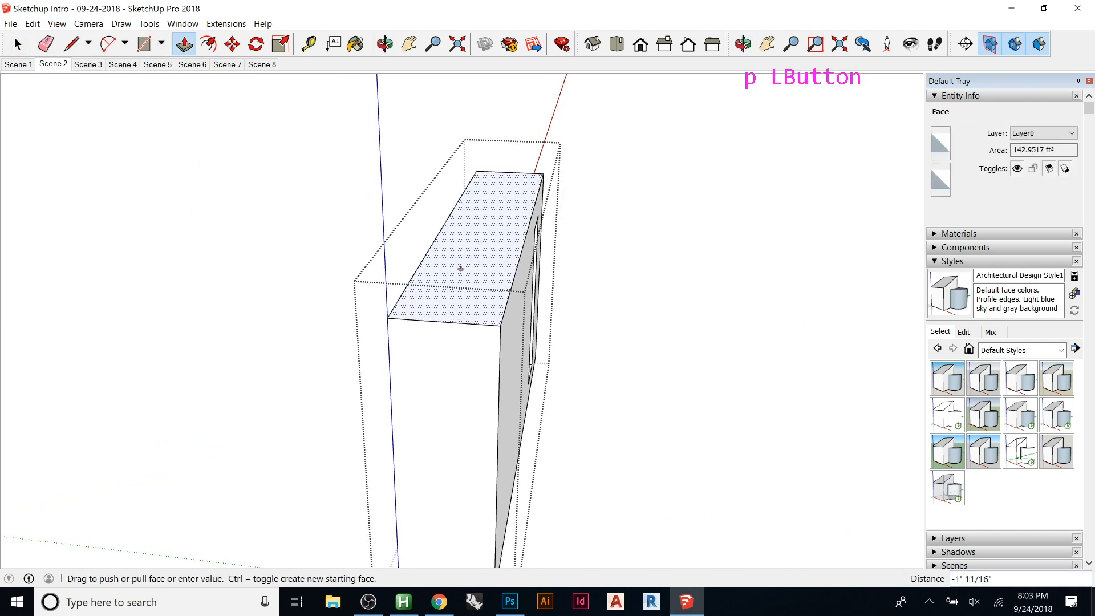
key(h)
middle_drag(461, 268, 593, 166)
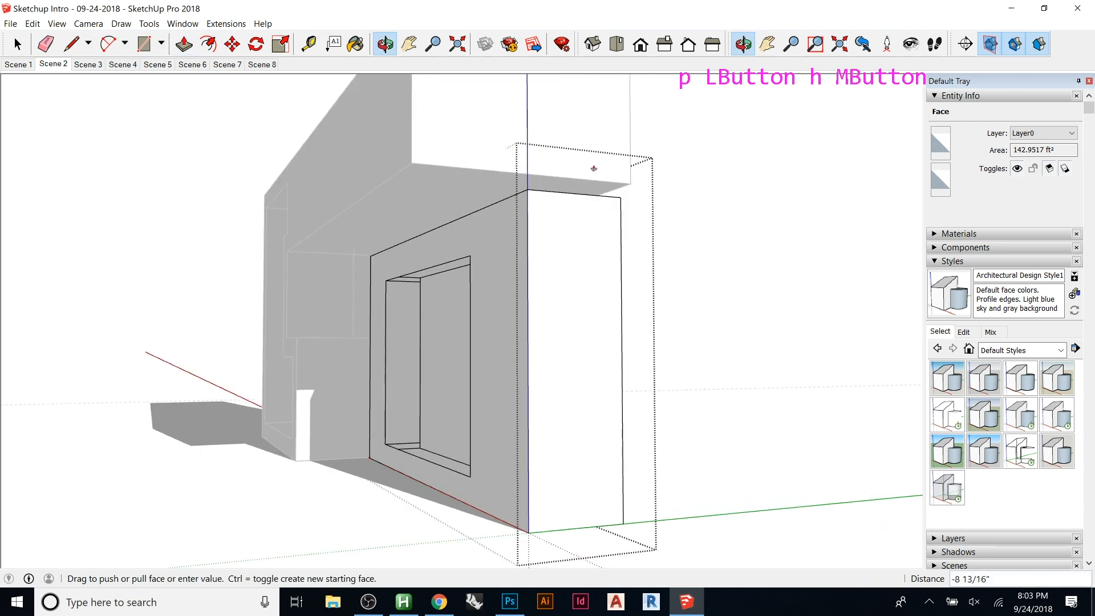
click(539, 231)
key(Escape)
key(Escape)
key(Escape)
key(Escape)
key(Escape)
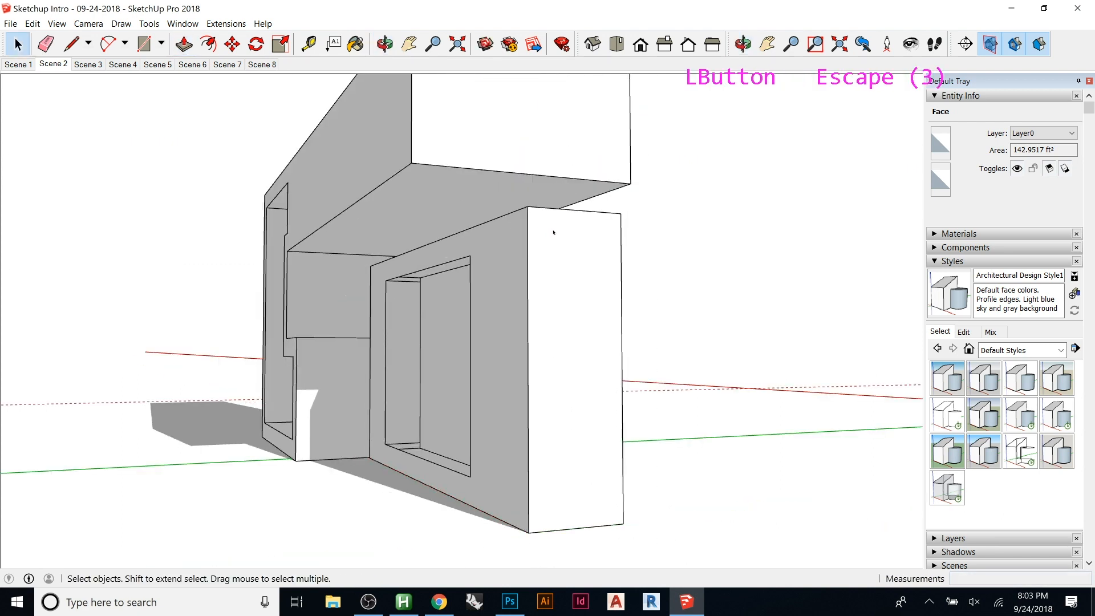
- Reopen the slab group, toggle hiding the rest of the model, and leave the group
middle_drag(494, 278, 613, 336)
scroll(616, 338, down, 2)
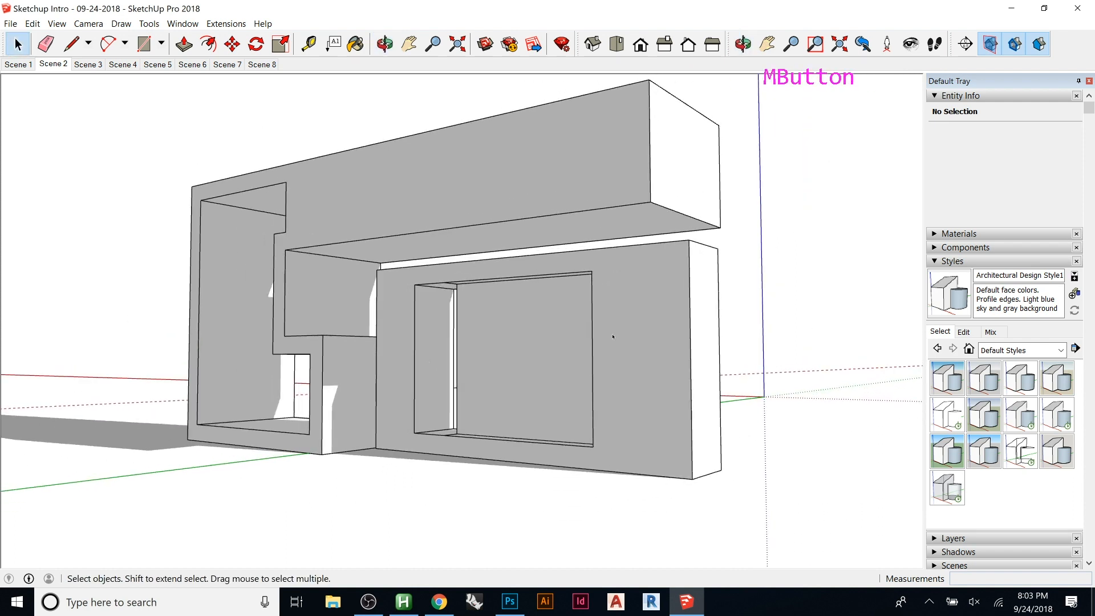
double_click(606, 329)
key(h)
key(h)
key(Escape)
key(Escape)
- Toggle the model's shadows off and on repeatedly
key(s)
key(s)
key(s)
key(s)
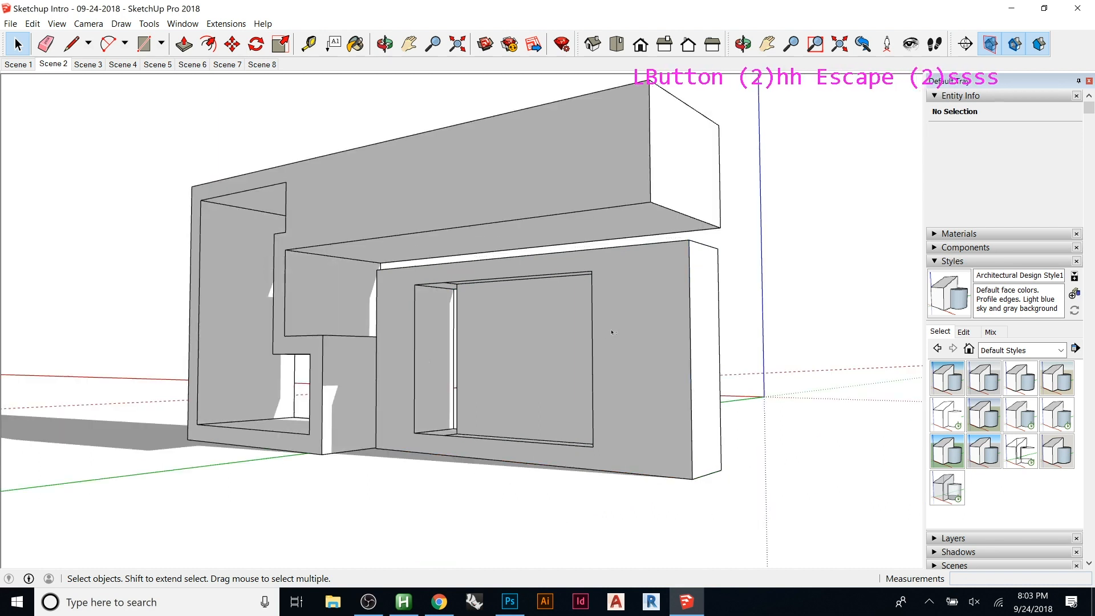
- Turn off shadows, edges and profiles one by one and turn all three back on
key(s)
key(e)
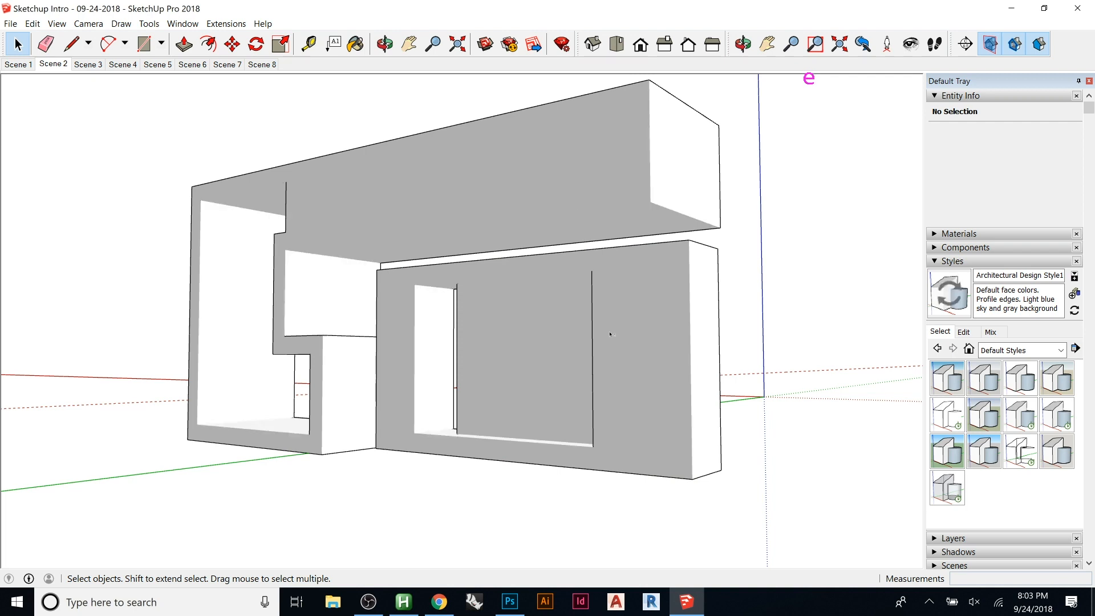
key(p)
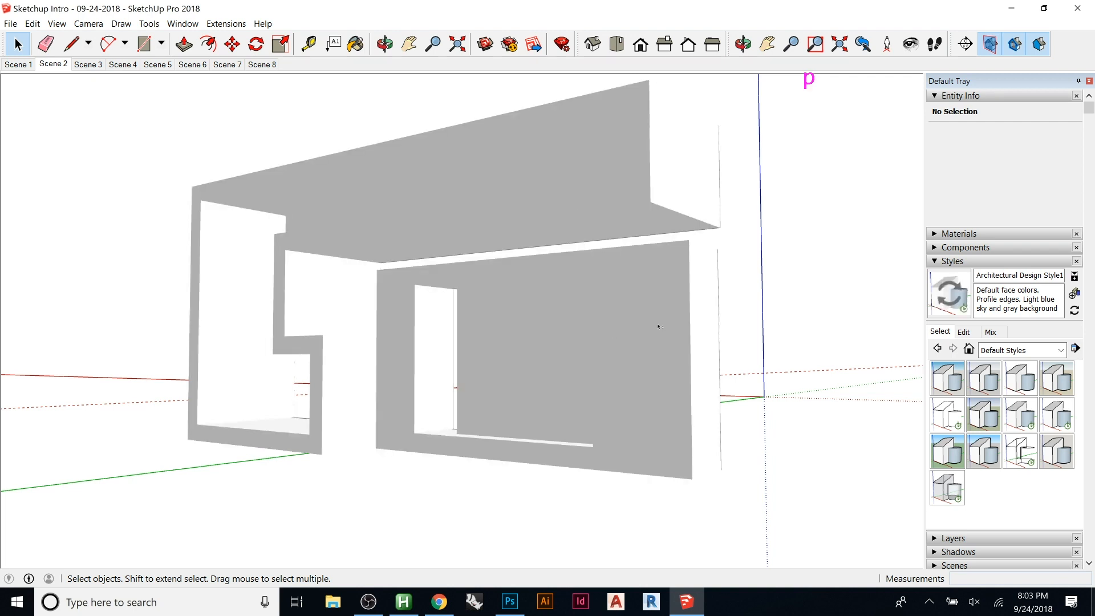
key(s)
key(p)
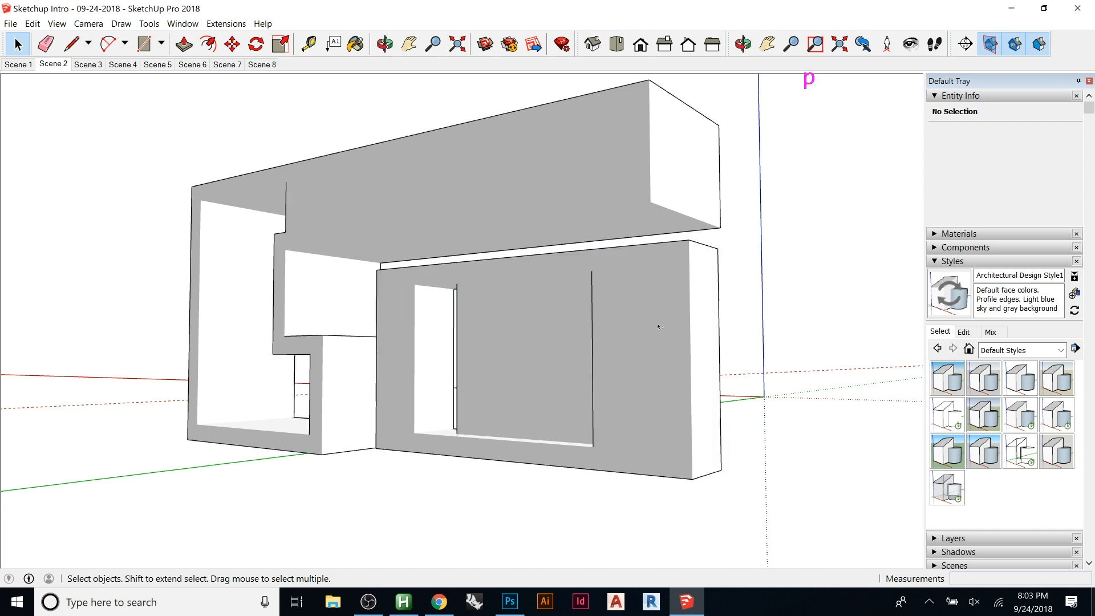
key(e)
key(shift+s)
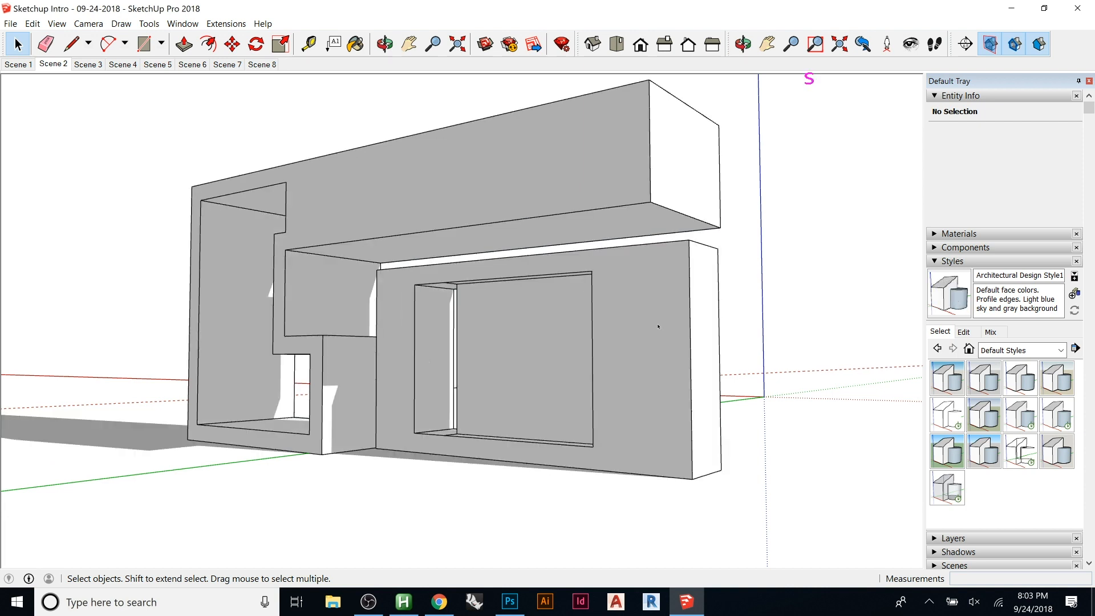
- Set the field of view to 32.59 degrees
key(w)
drag(604, 308, 496, 304)
- Open the keyboard shortcut preferences and filter the functions for "hide rest"
click(182, 23)
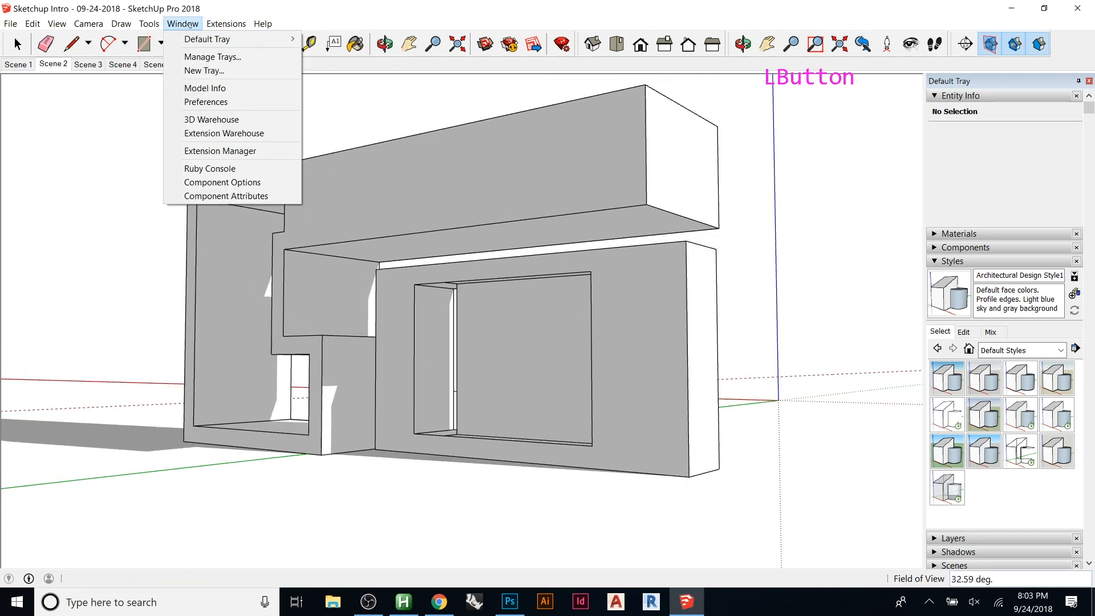
click(246, 105)
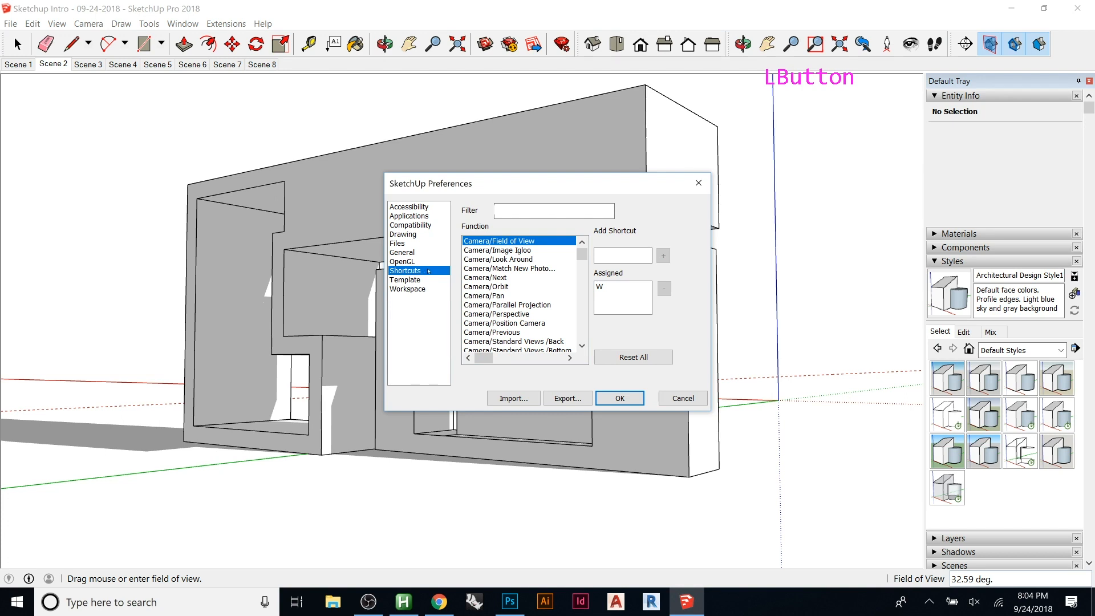
click(517, 207)
text(hid)
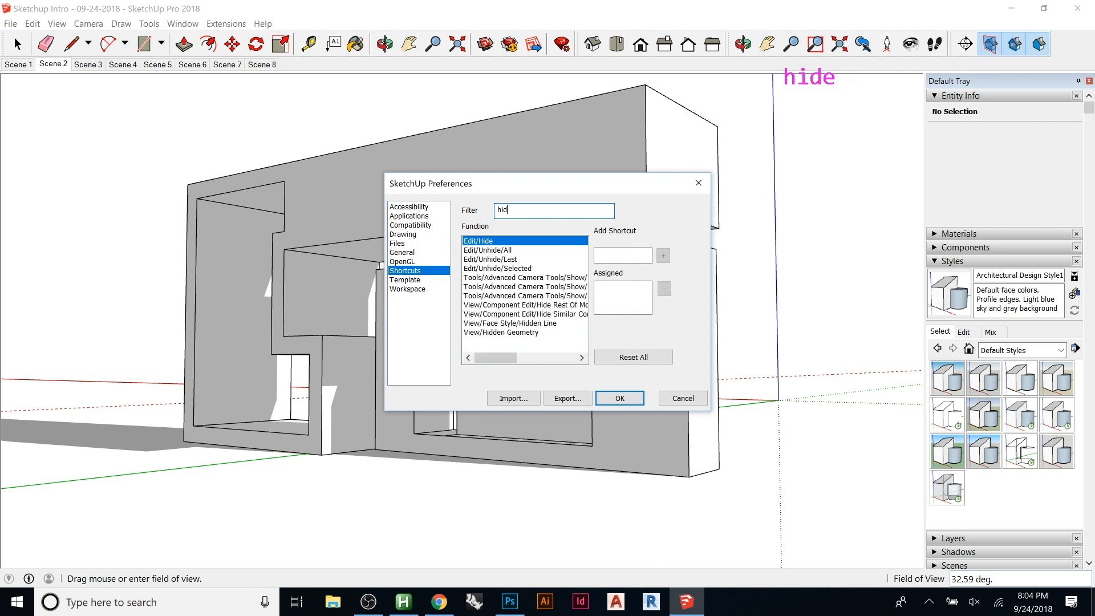
text(erest)
key(BackSpace)
key(BackSpace)
key(BackSpace)
key(BackSpace)
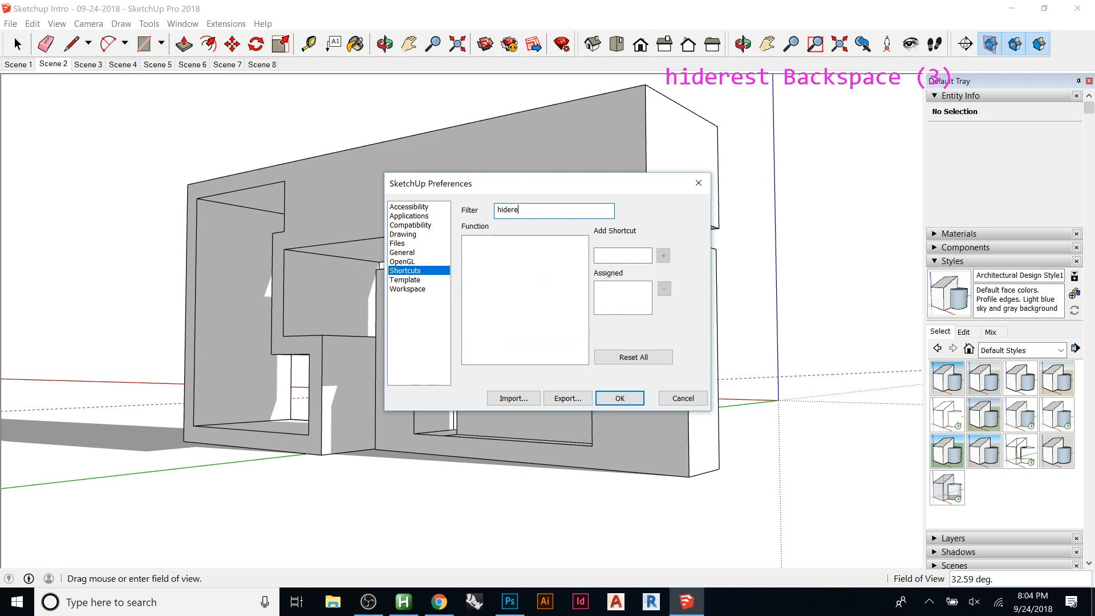
text(rest)
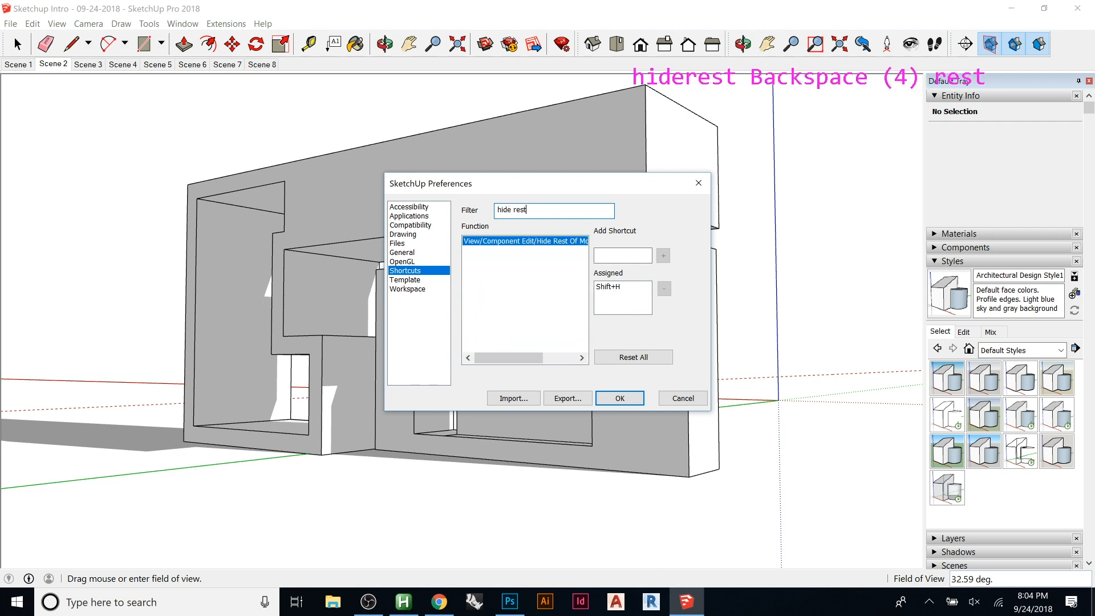
- Filter the shortcut functions for "field" to look up the Field of View shortcut
click(612, 261)
click(613, 257)
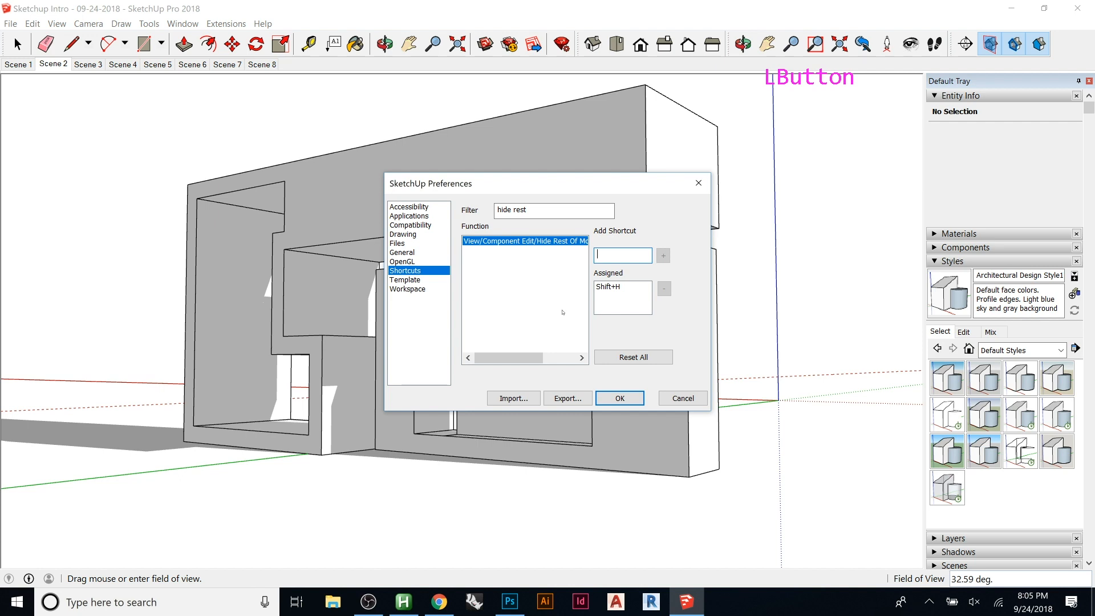
drag(570, 210, 494, 210)
text(field)
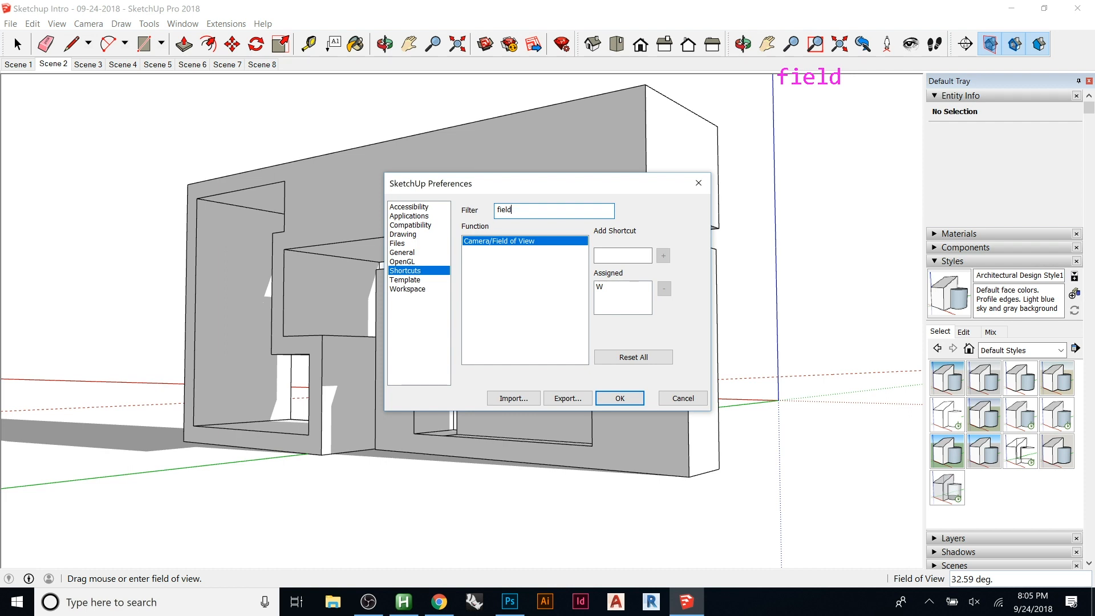
- Filter the shortcut functions for "edges" and select the Edge Style/Edges function to check its shortcut
key(BackSpace)
key(BackSpace)
key(BackSpace)
key(BackSpace)
key(BackSpace)
text(edges)
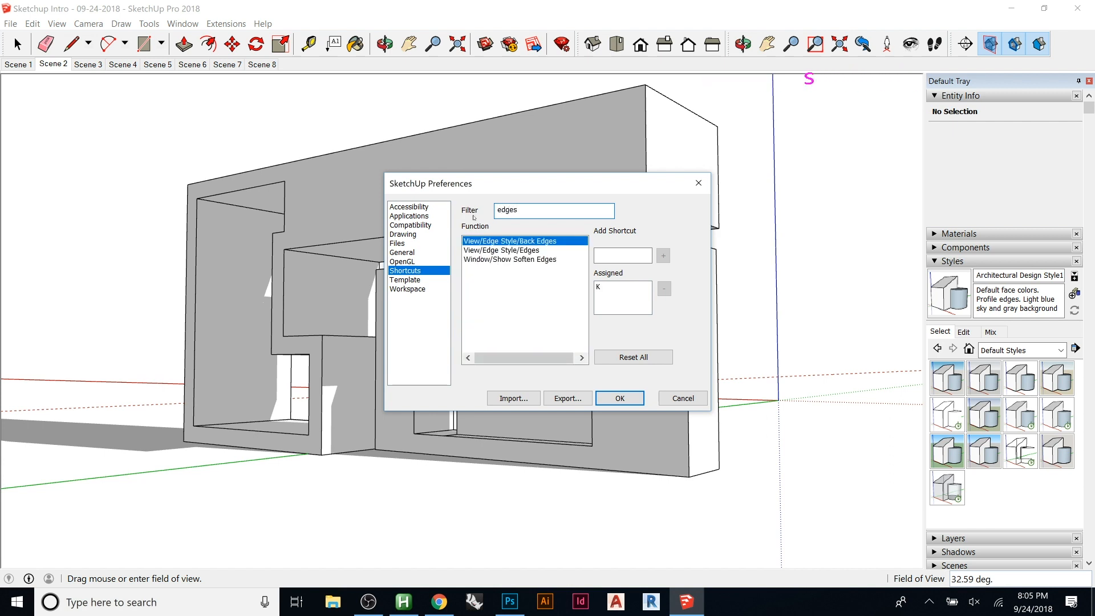
click(504, 250)
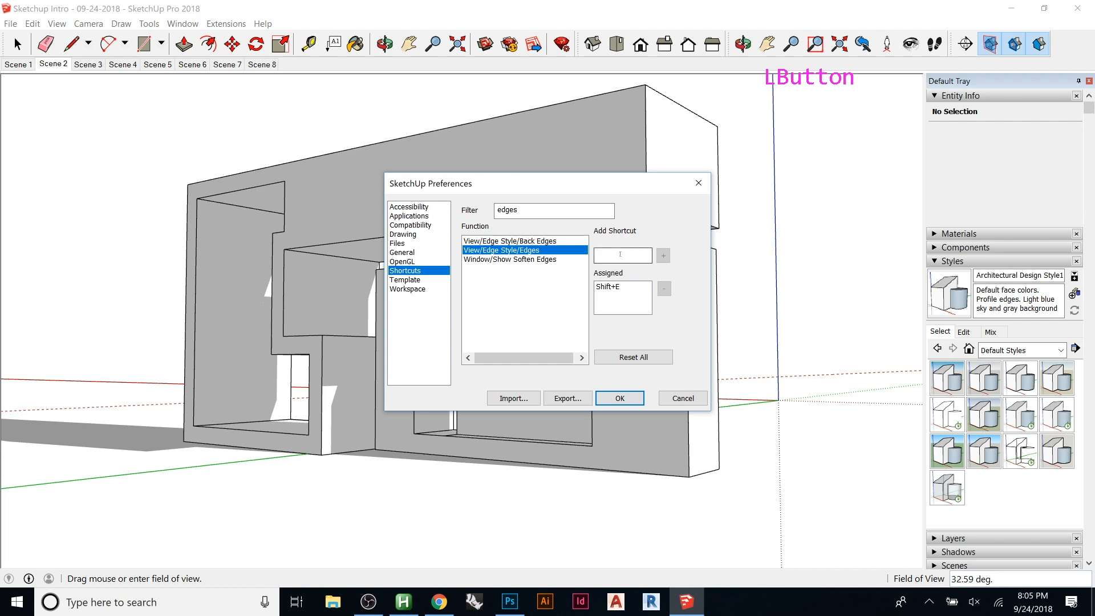
- Look up the assigned shortcuts for "profiles" and "shadows" by filtering the function list for each
drag(528, 211, 468, 216)
text(profiles)
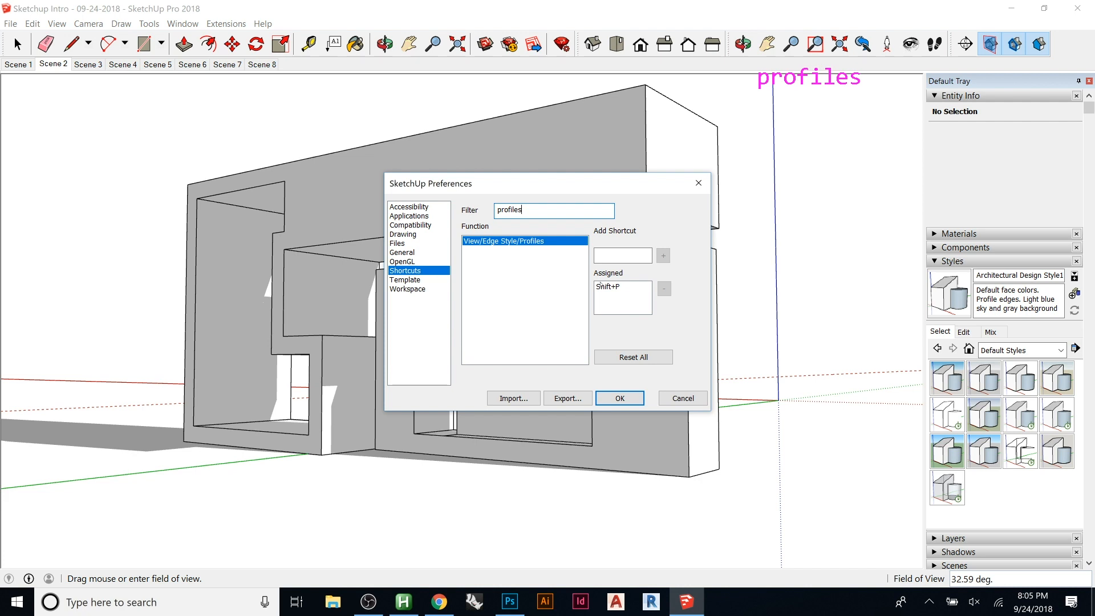
drag(528, 209, 454, 214)
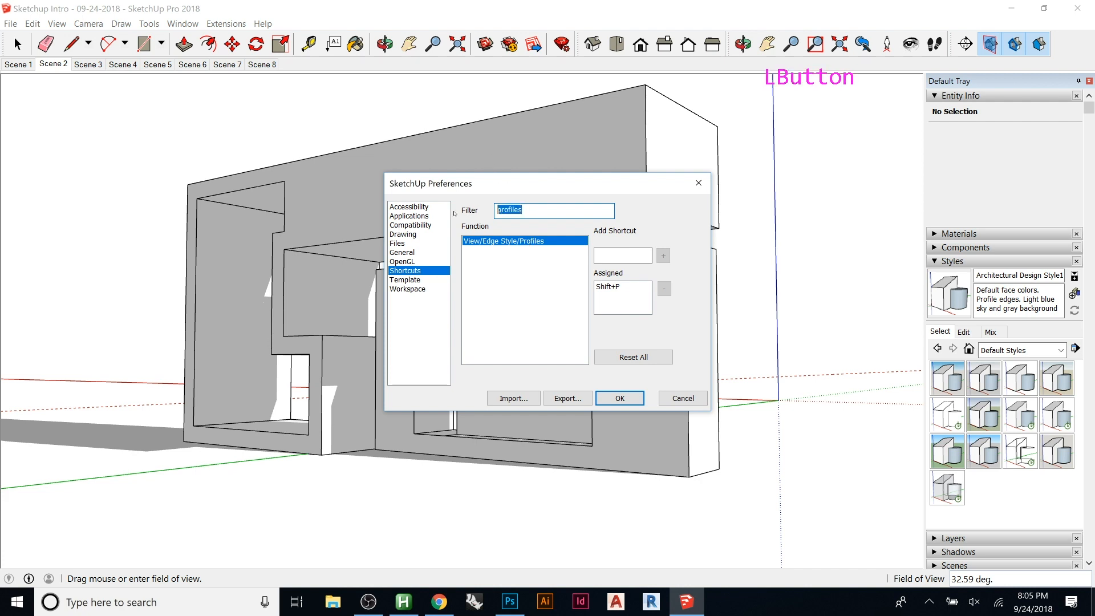
text(shadows)
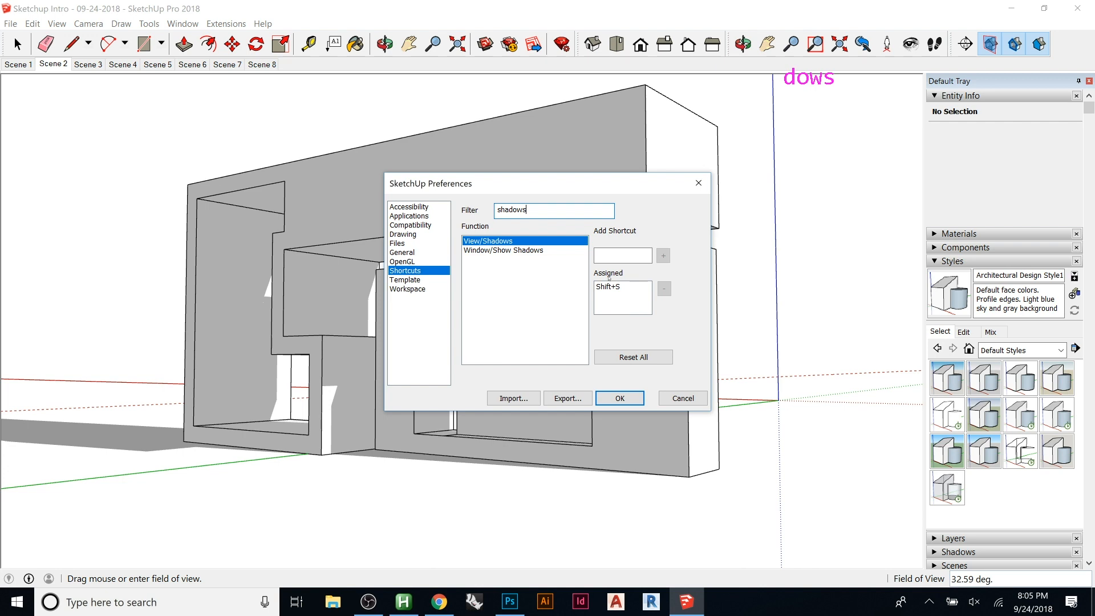
- Filter the shortcut functions for "look", check the Look Around shortcut and close the preferences
double_click(551, 212)
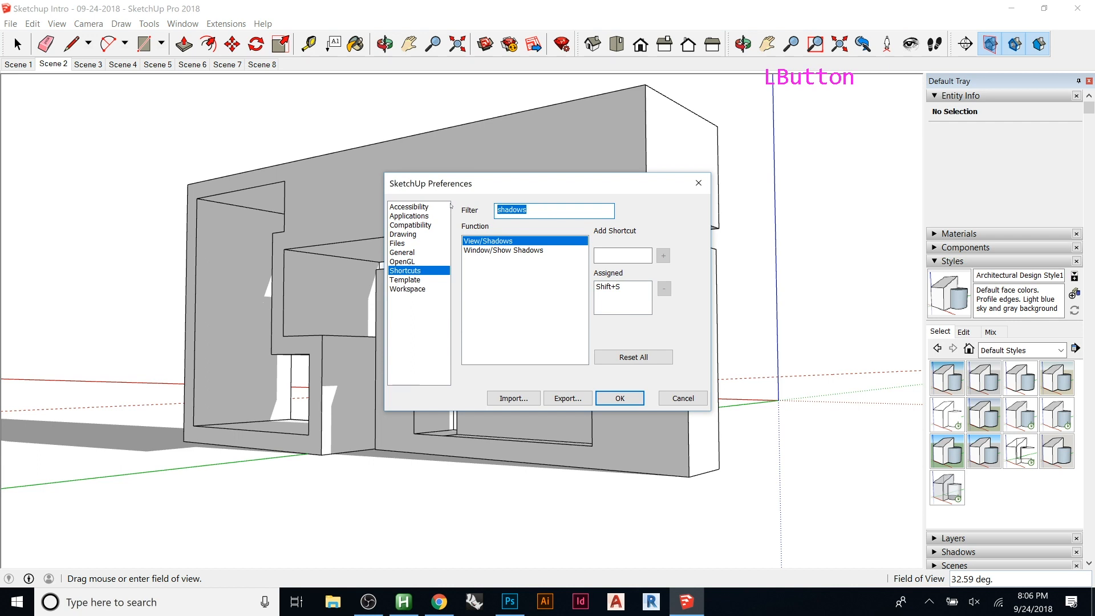
text(look)
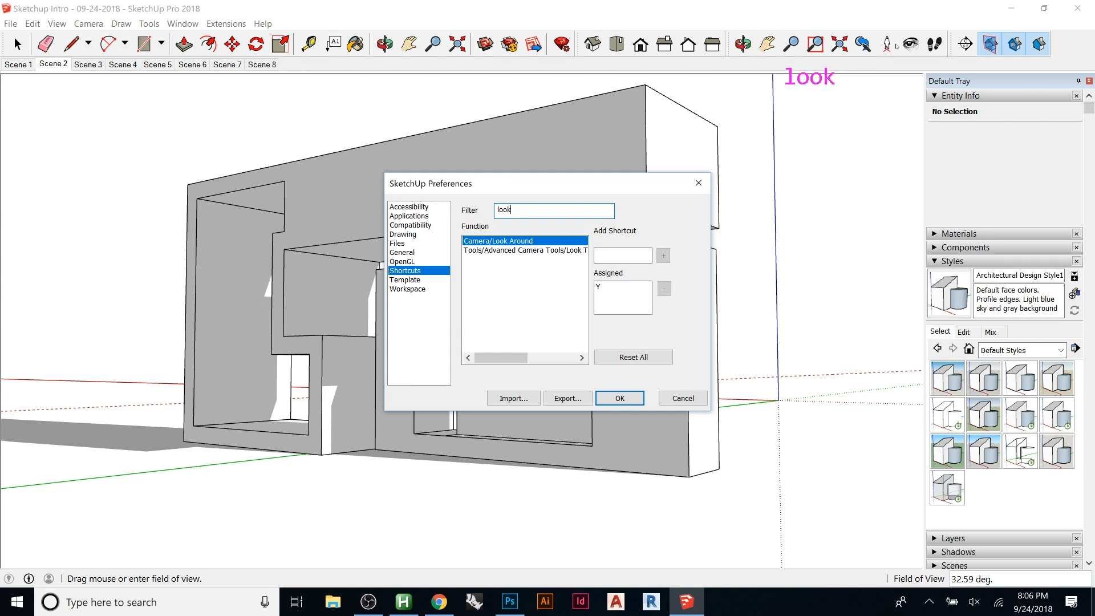
click(518, 250)
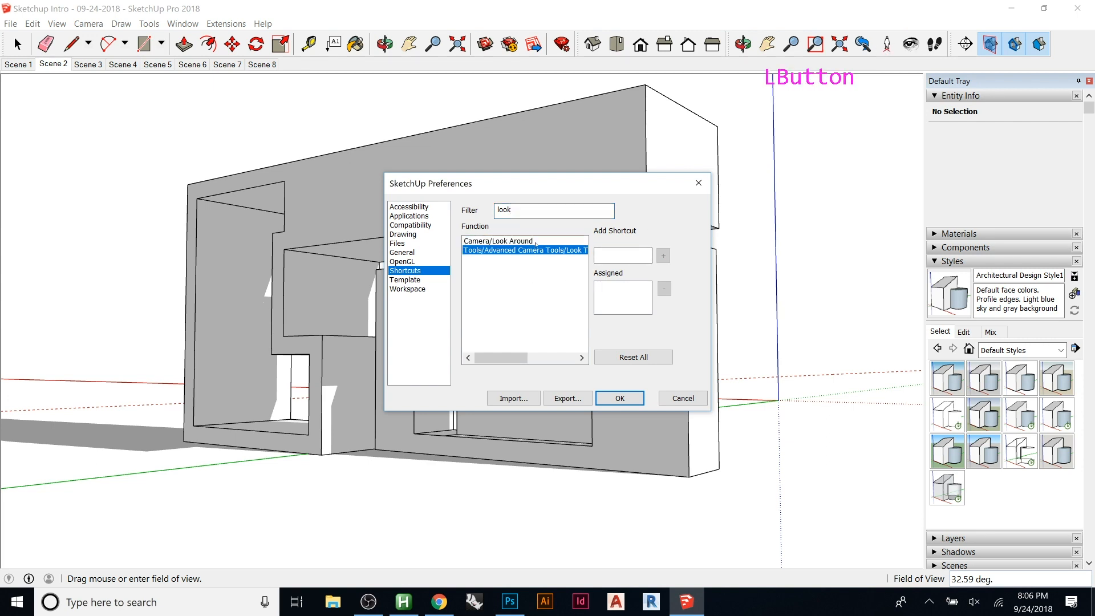
click(518, 241)
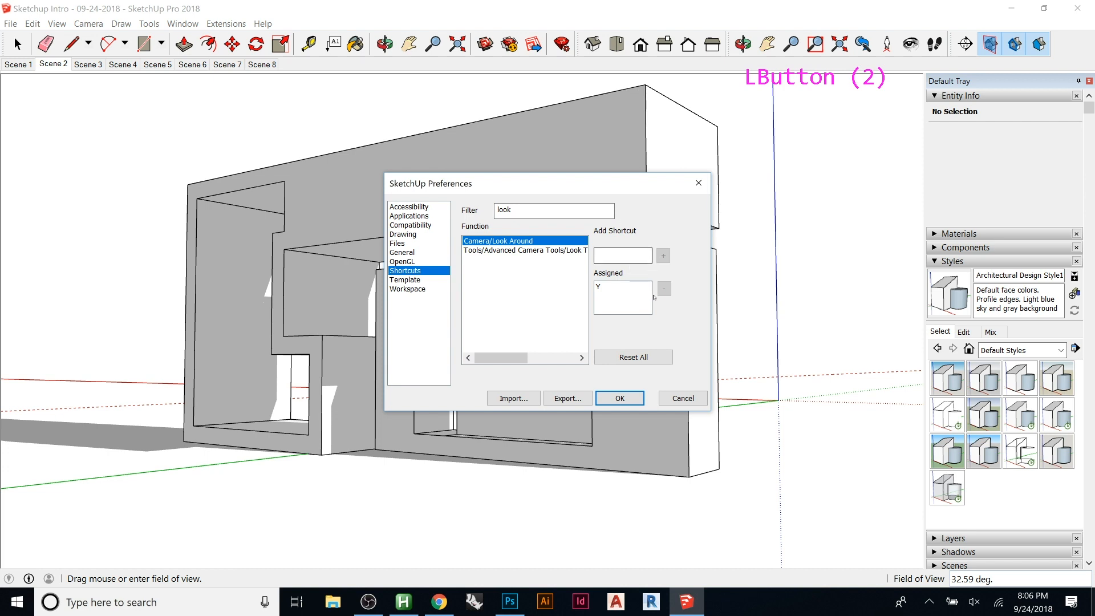
click(698, 183)
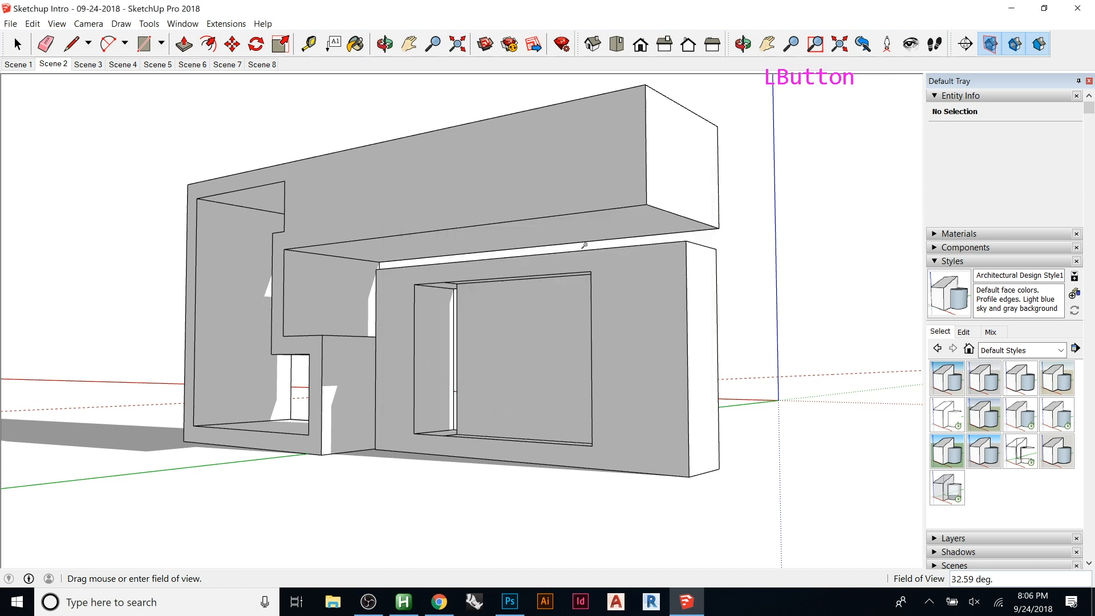
- Draw a 24 by 24 inch square on the ground between the block and the origin
middle_drag(536, 306, 455, 371)
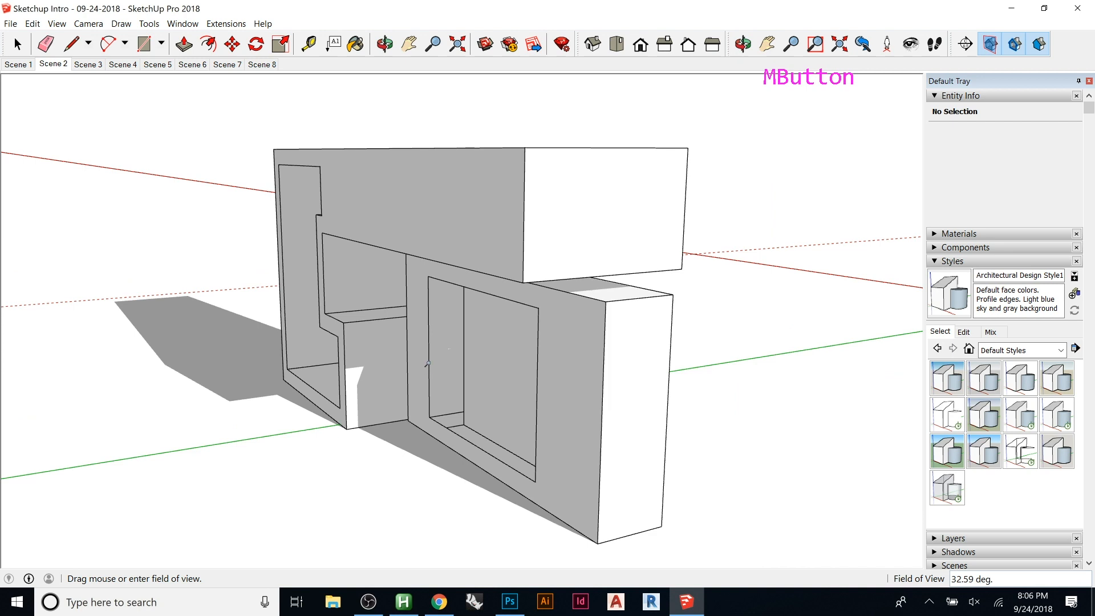
scroll(568, 357, down, 9)
scroll(568, 357, down, 8)
scroll(588, 347, up, 6)
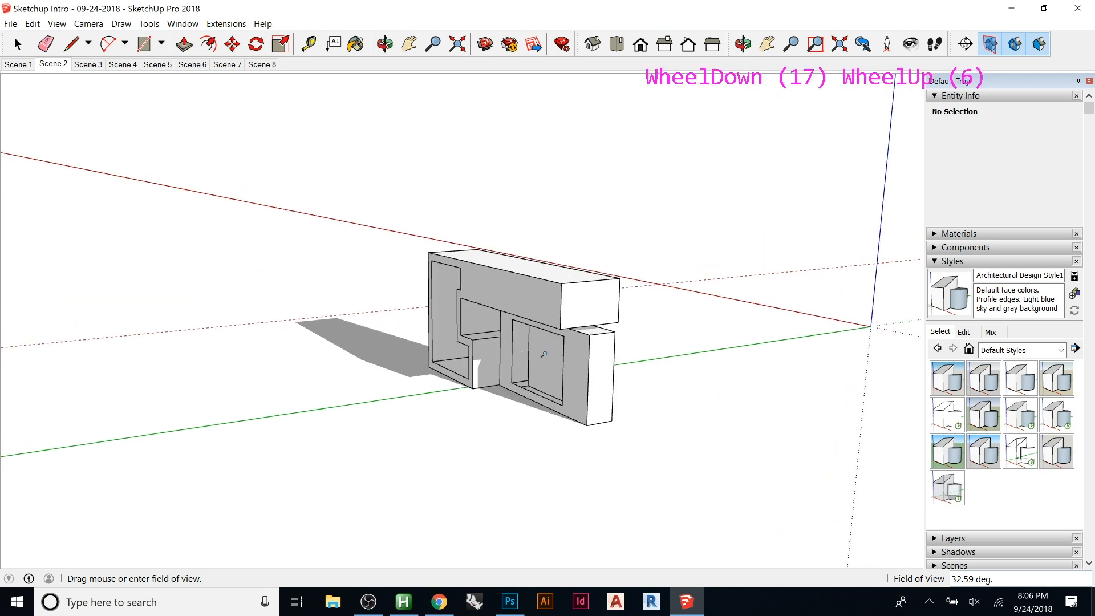
middle_drag(587, 348, 592, 345)
key(Escape)
key(Escape)
key(Escape)
key(Escape)
key(Escape)
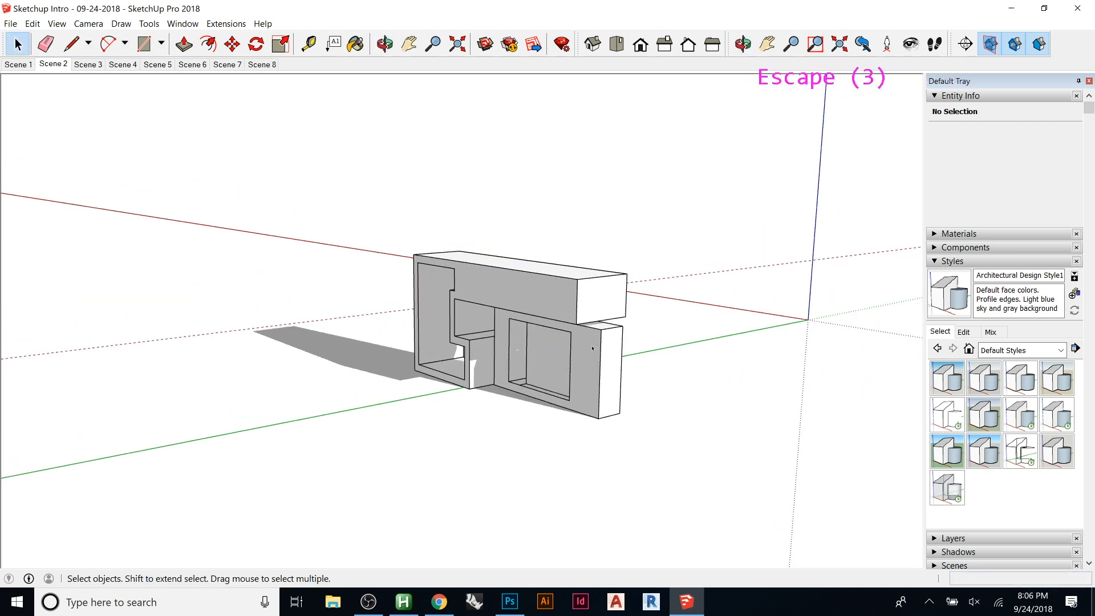
scroll(489, 344, down, 6)
middle_drag(488, 345, 274, 439)
key(r)
click(366, 353)
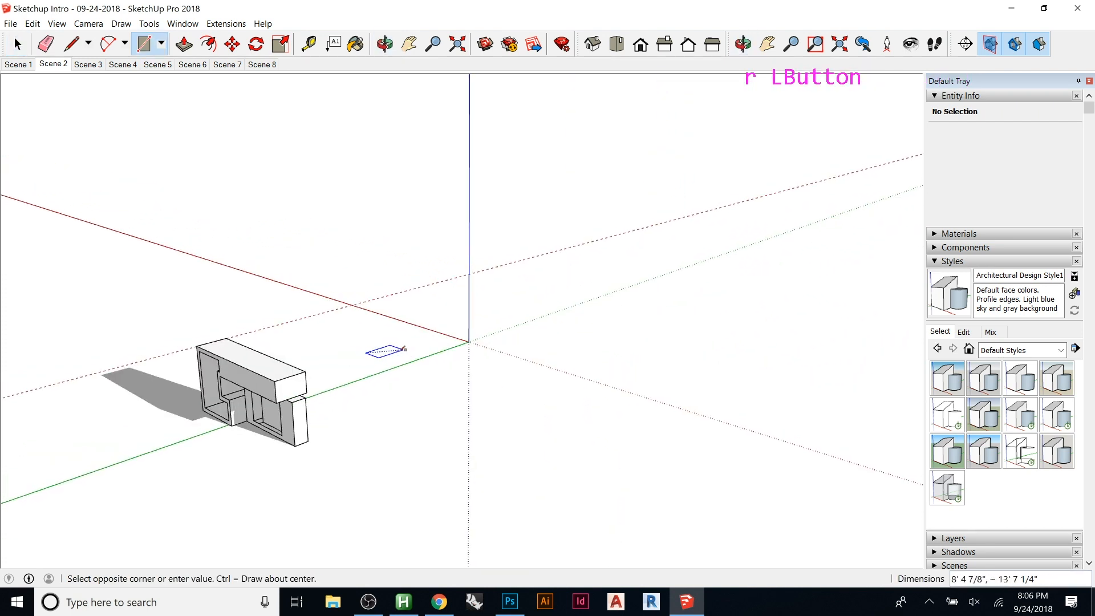
text(24,24)
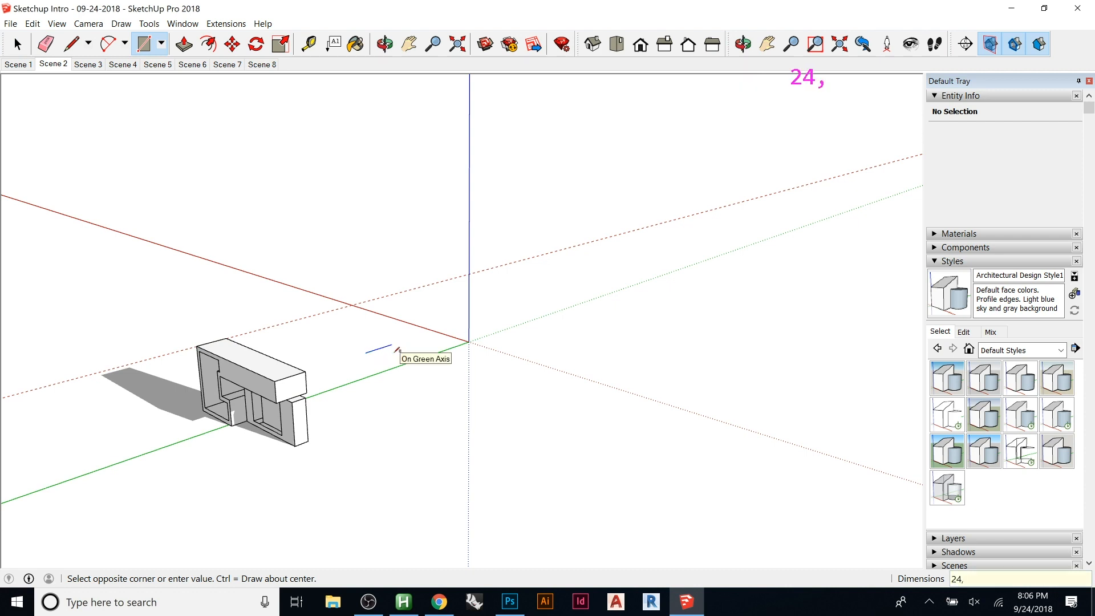
key(Return)
- Push/Pull the small square up 15' to form a column
key(p)
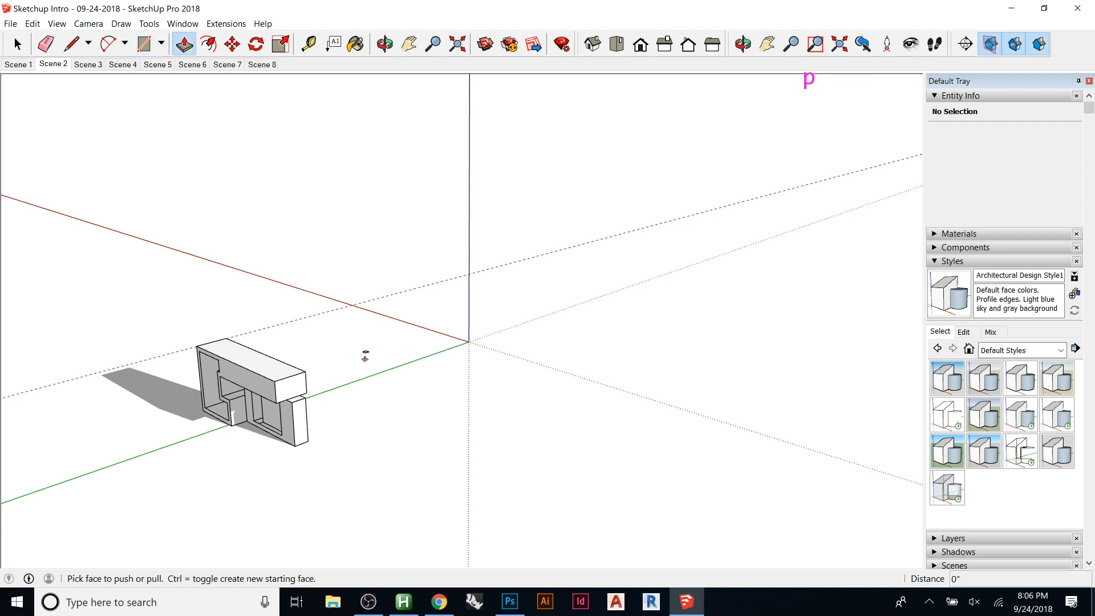
click(367, 353)
text(15')
key(Return)
- Select the entire column and make it a component named "Column 01"
key(space)
triple_click(365, 333)
right_click(368, 328)
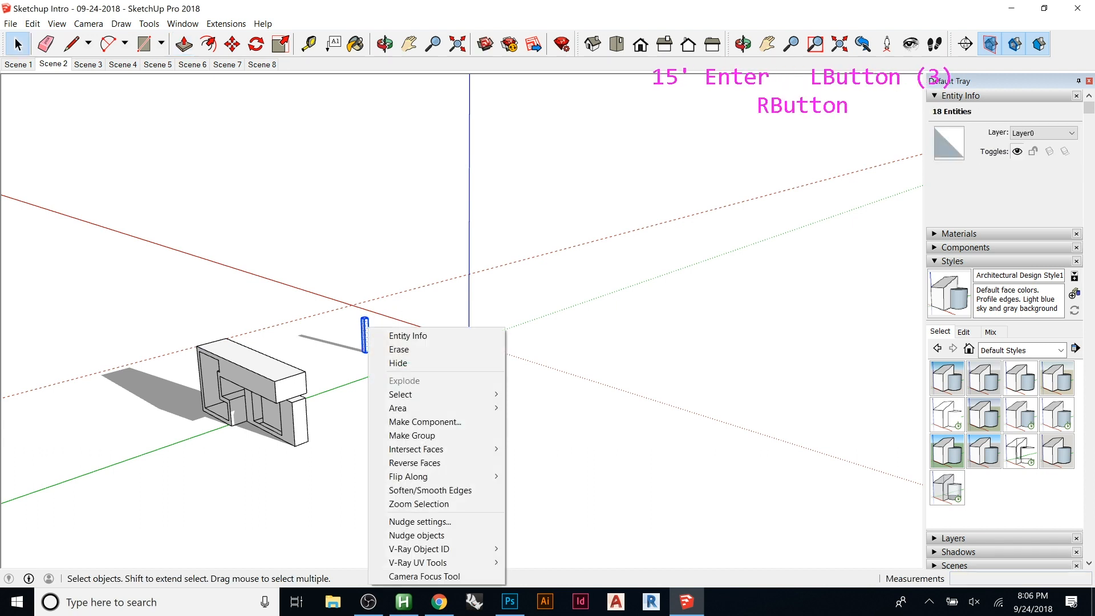
click(418, 421)
text(C)
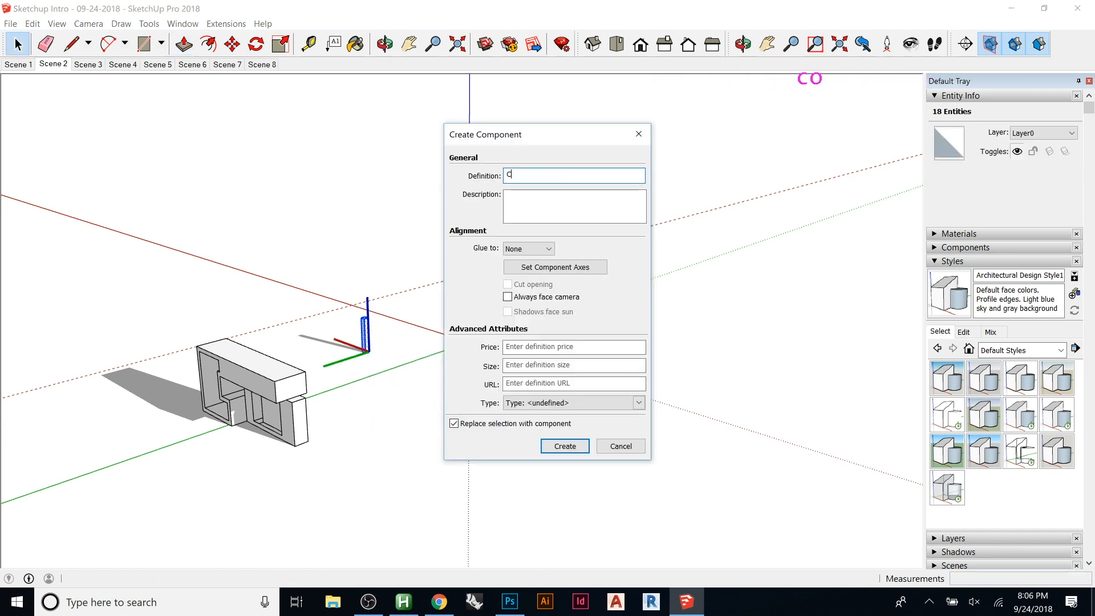
text(olumn 01)
key(Return)
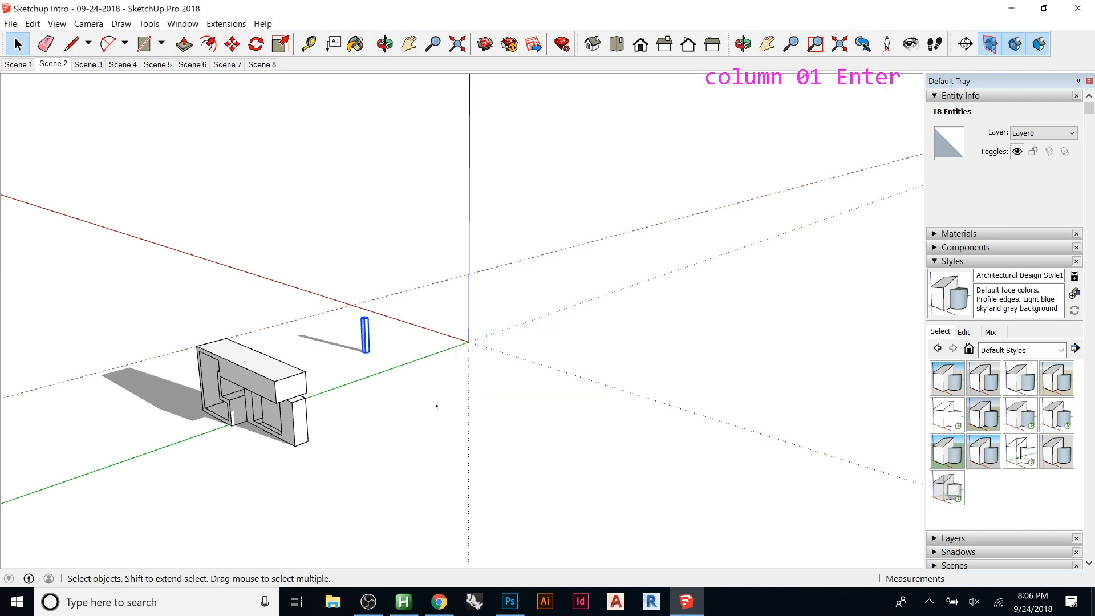
key(m)
click(368, 320)
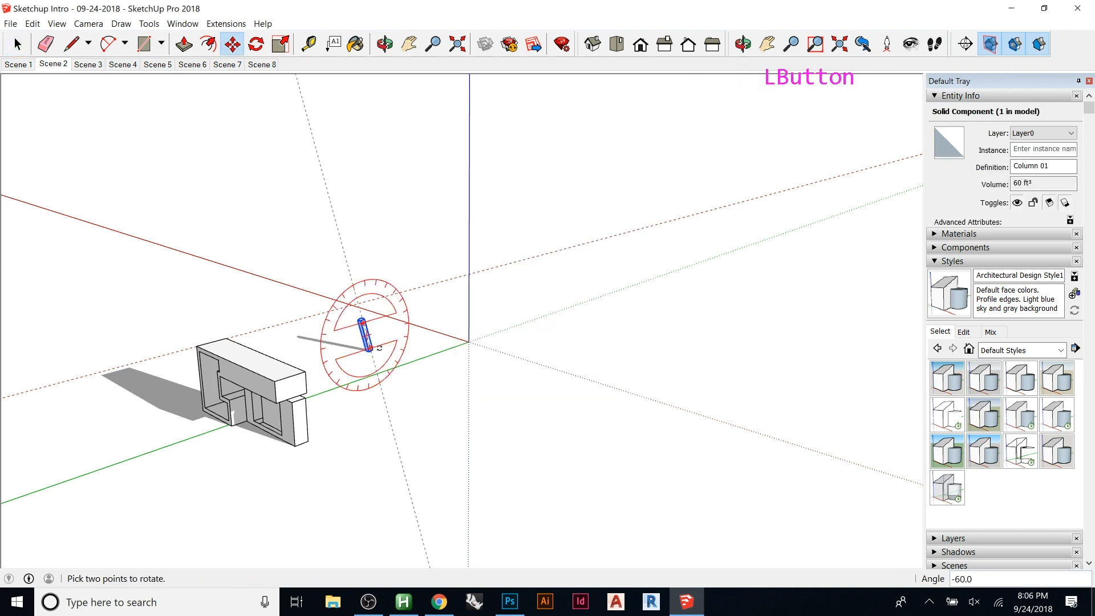
key(Escape)
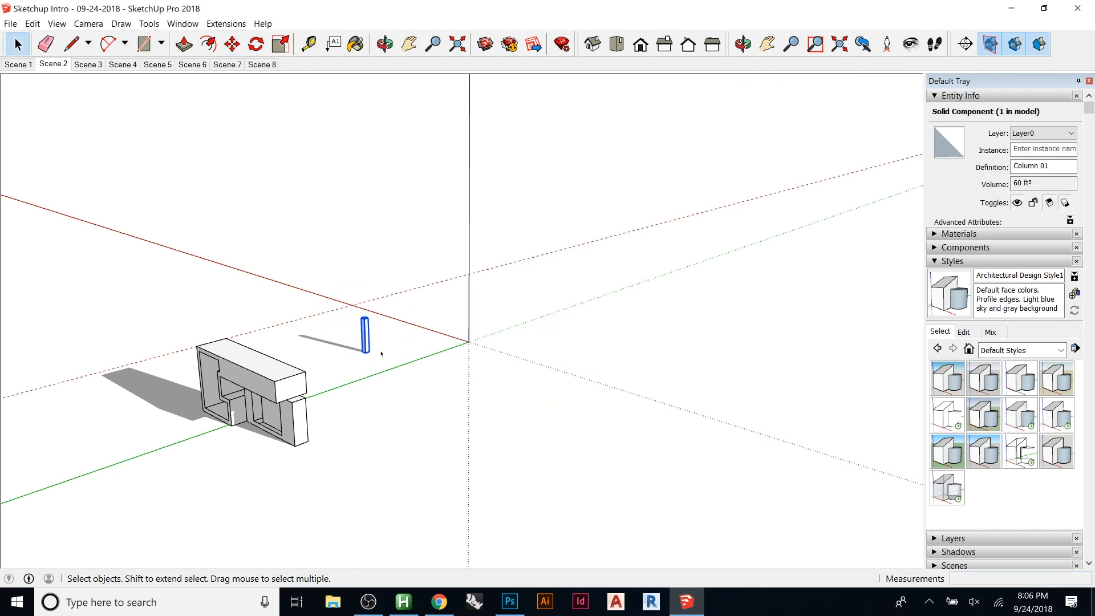
- Copy the column 30' along the green axis and repeat the copy as a 5x array
key(m)
click(373, 353)
key(ctrl)
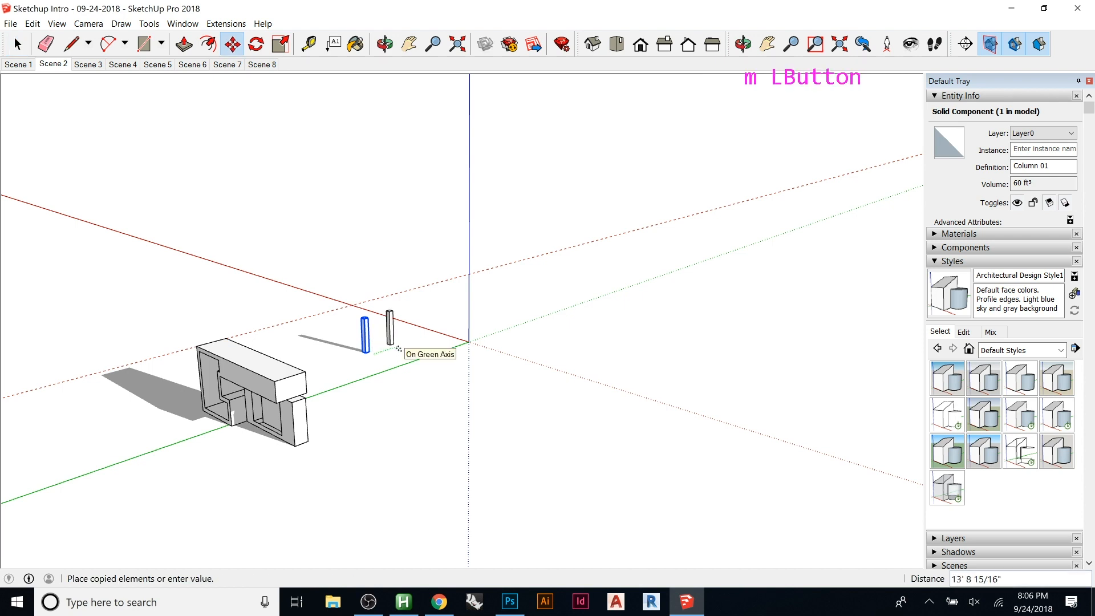
text(30')
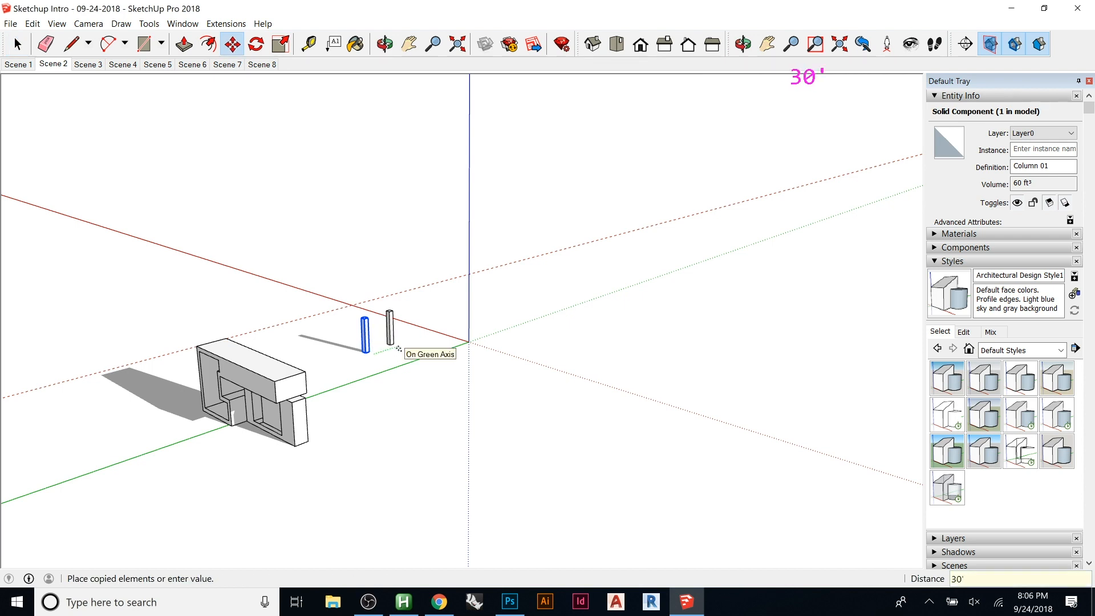
key(Return)
text(5x)
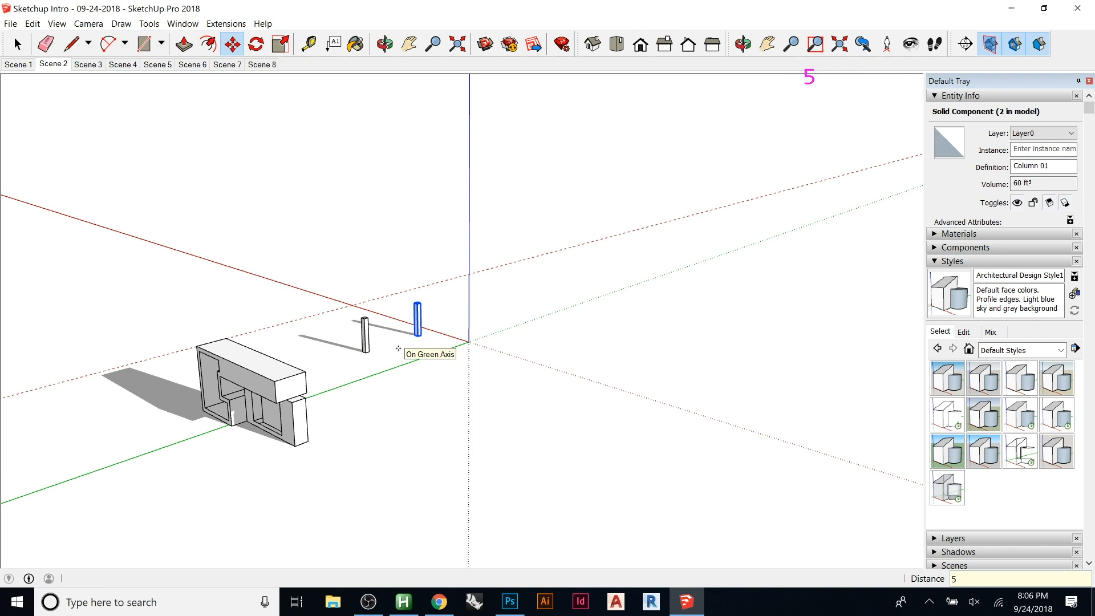
key(Return)
- Copy the whole row of columns 32' along the red axis and repeat it as a 3x array
key(space)
click(339, 276)
drag(331, 246, 625, 380)
key(m)
key(ctrl)
click(521, 353)
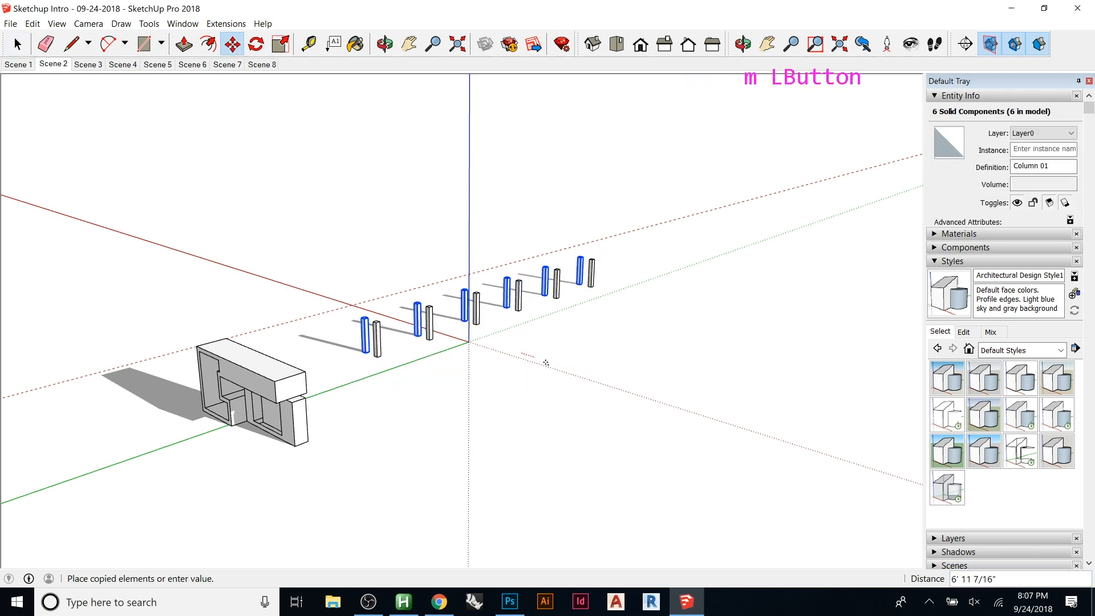
text(32')
key(Return)
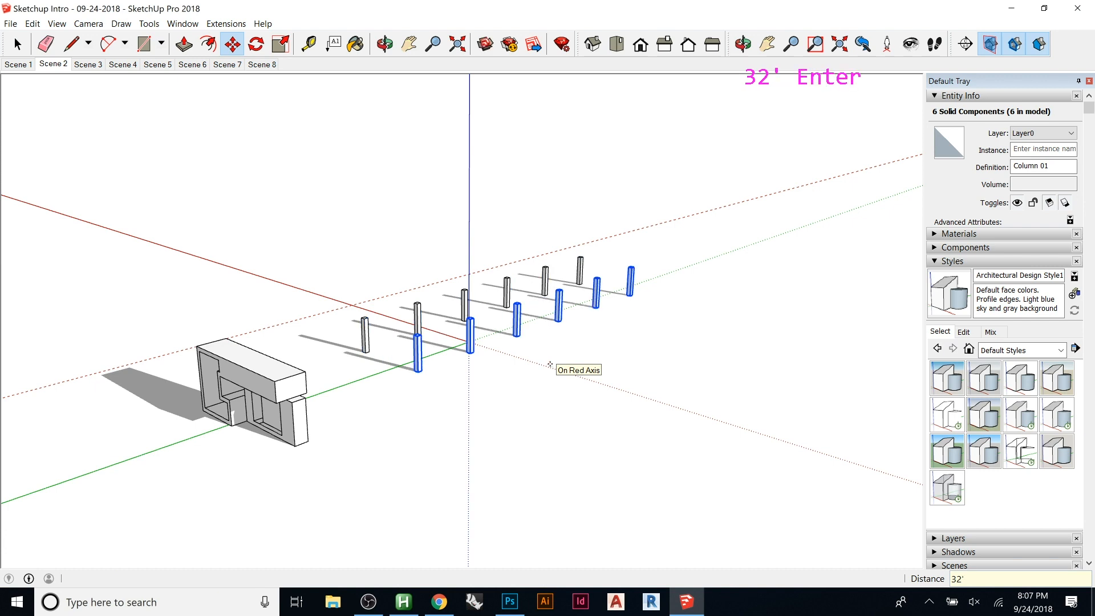
text(3x)
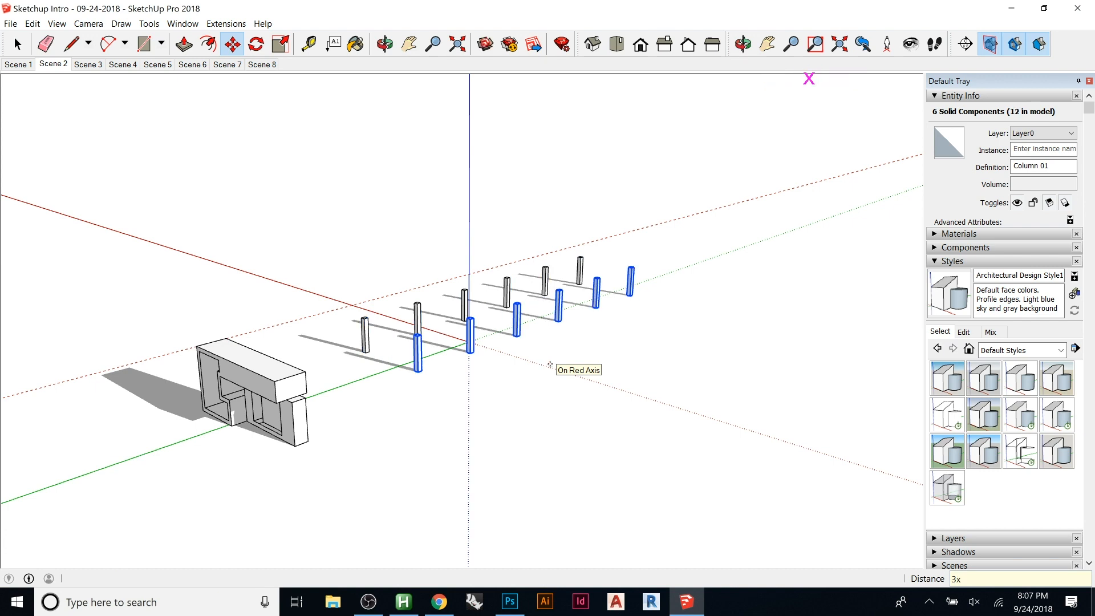
key(Return)
- Select all the columns in the grid and make them one component named "Floor 01"
click(17, 44)
drag(330, 182, 787, 421)
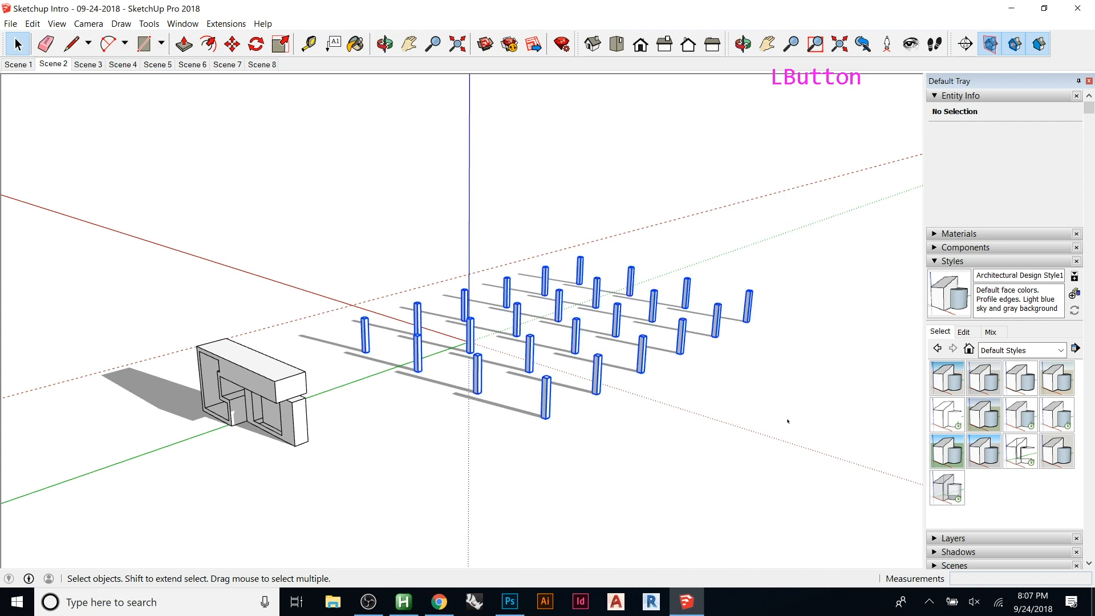
right_click(597, 379)
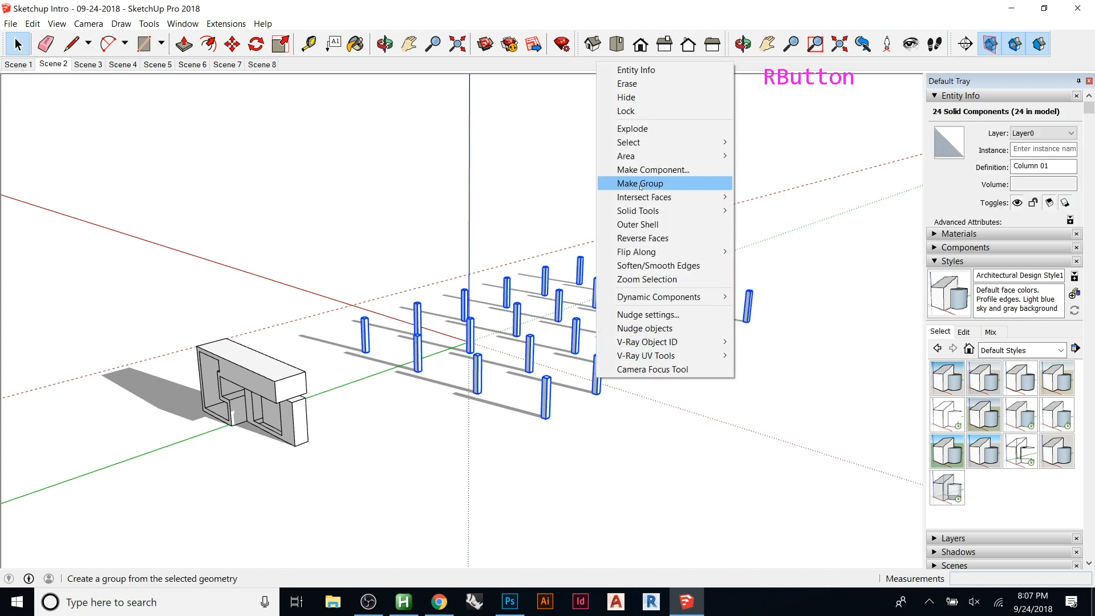
click(650, 170)
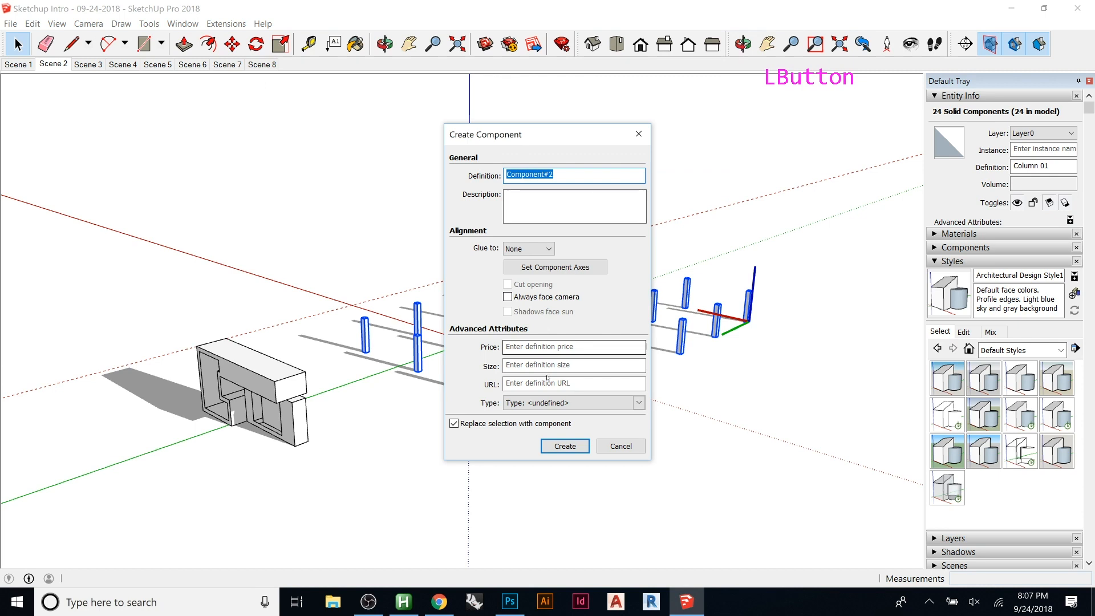
text(Fl)
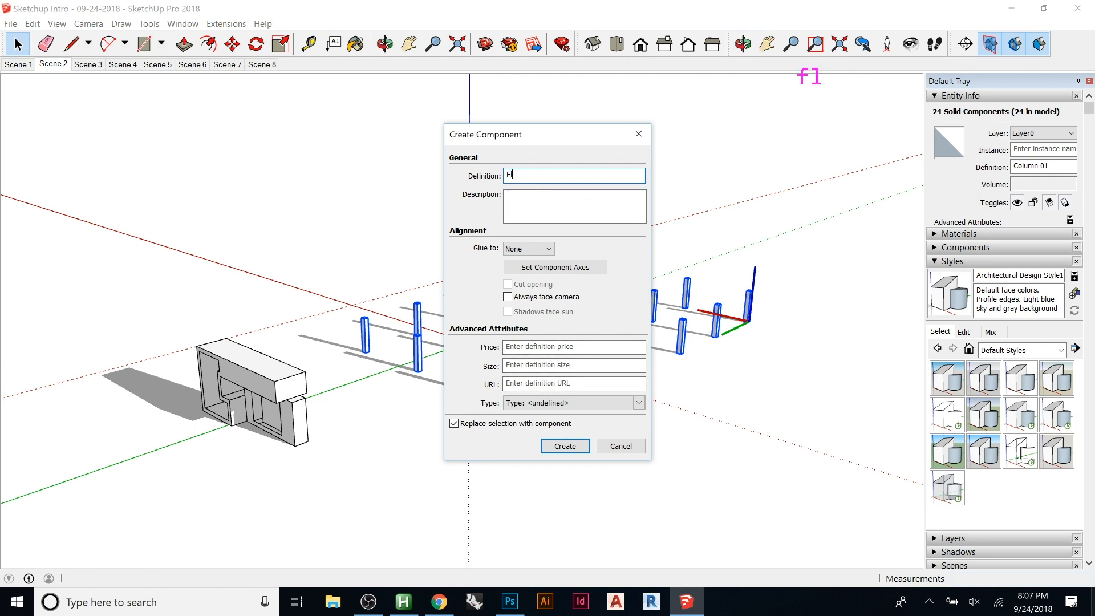
text(oor 01)
key(Return)
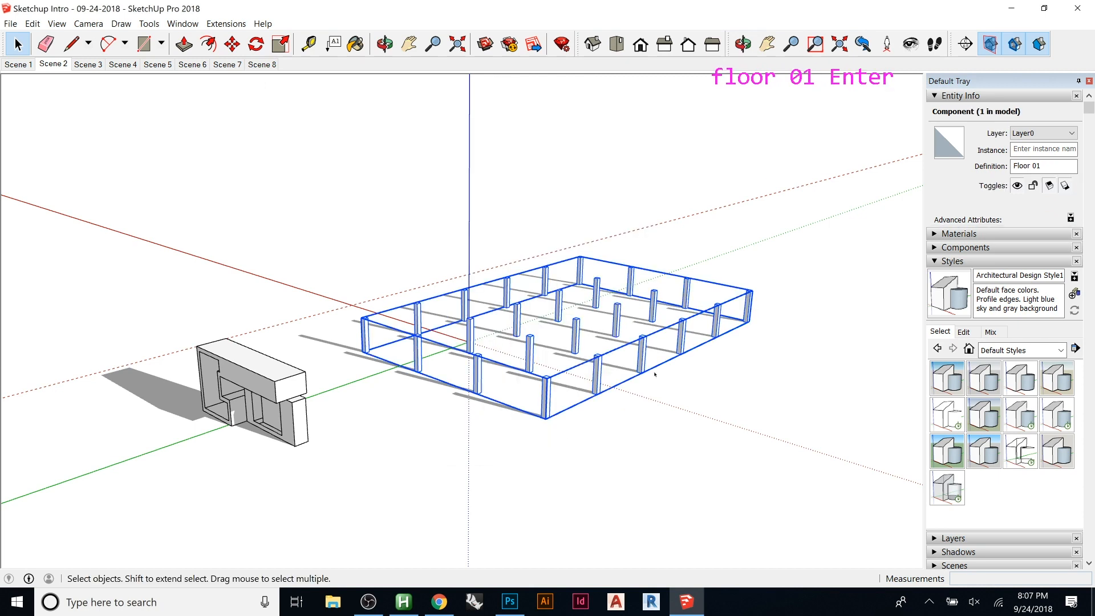
- Open the Floor 01 component and draw a 152' by 98' rectangle over the column tops between opposite outer corners of the grid
double_click(548, 404)
double_click(549, 403)
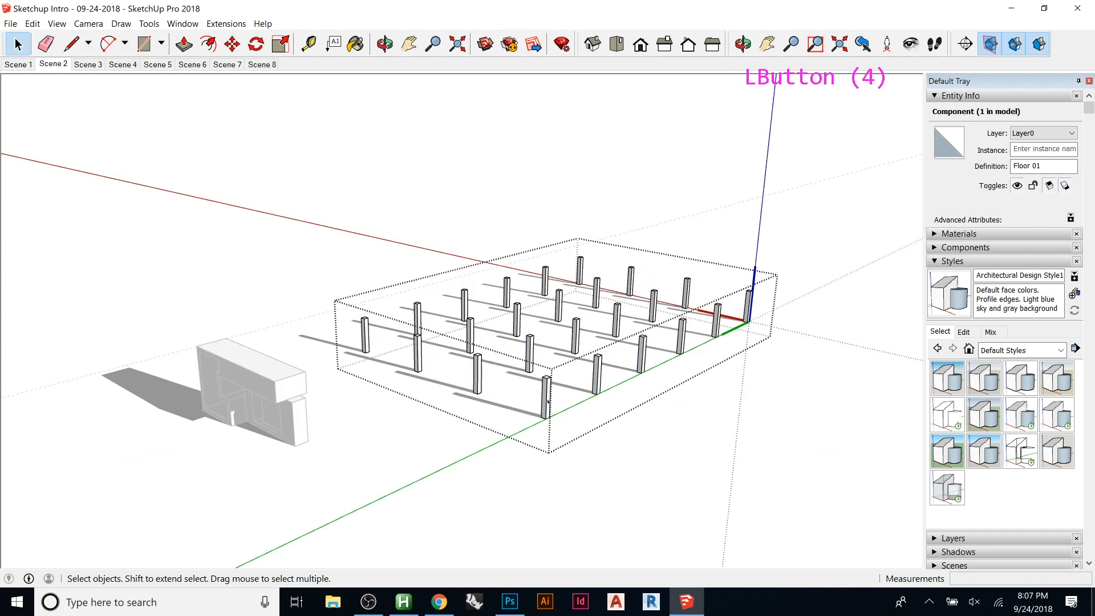
key(r)
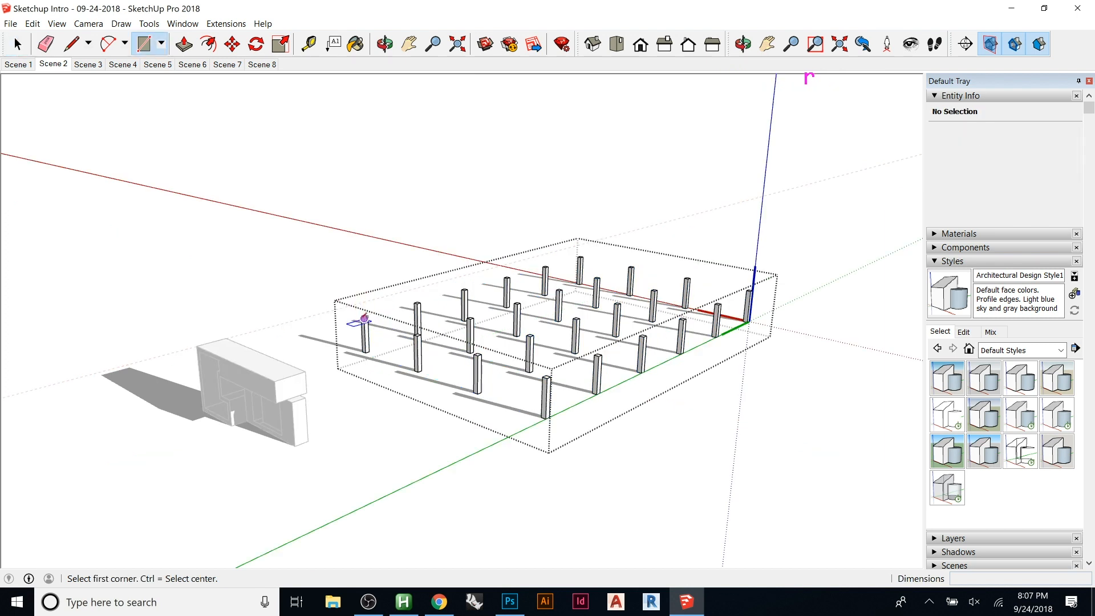
scroll(363, 318, up, 9)
click(358, 317)
scroll(357, 317, down, 2)
scroll(358, 318, down, 4)
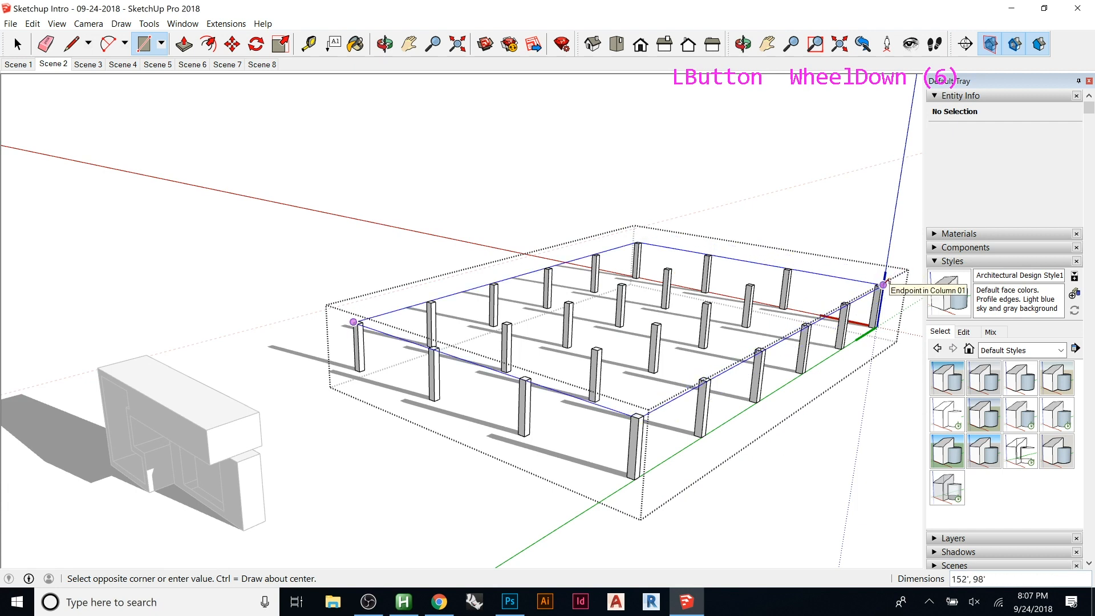
click(883, 285)
- Push/Pull the rectangle on top of the columns upward 24" to form a slab
key(p)
click(787, 298)
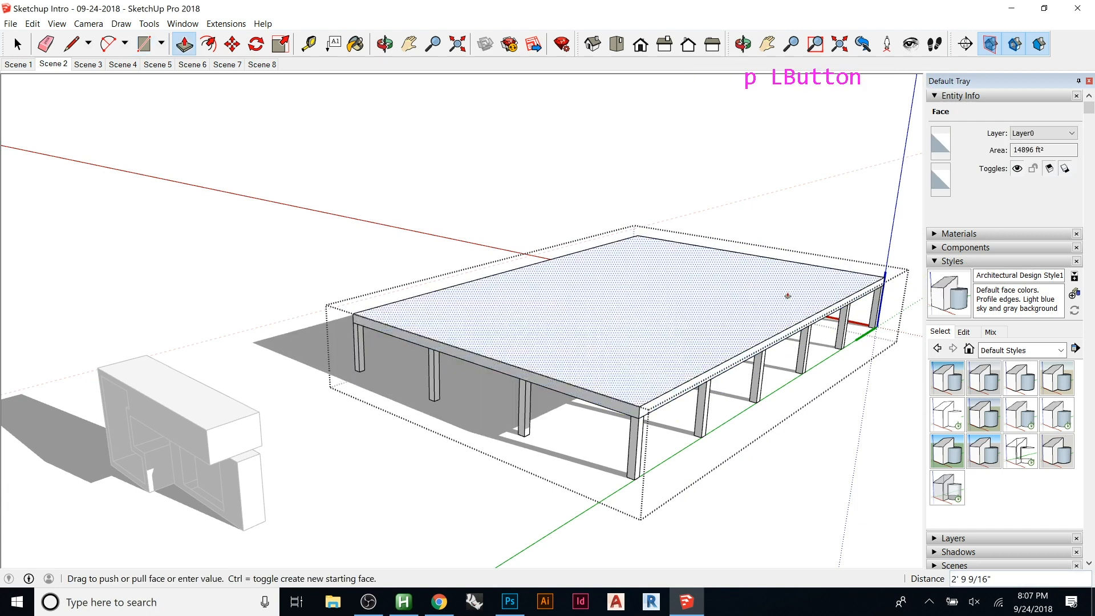
text(24)
key(Return)
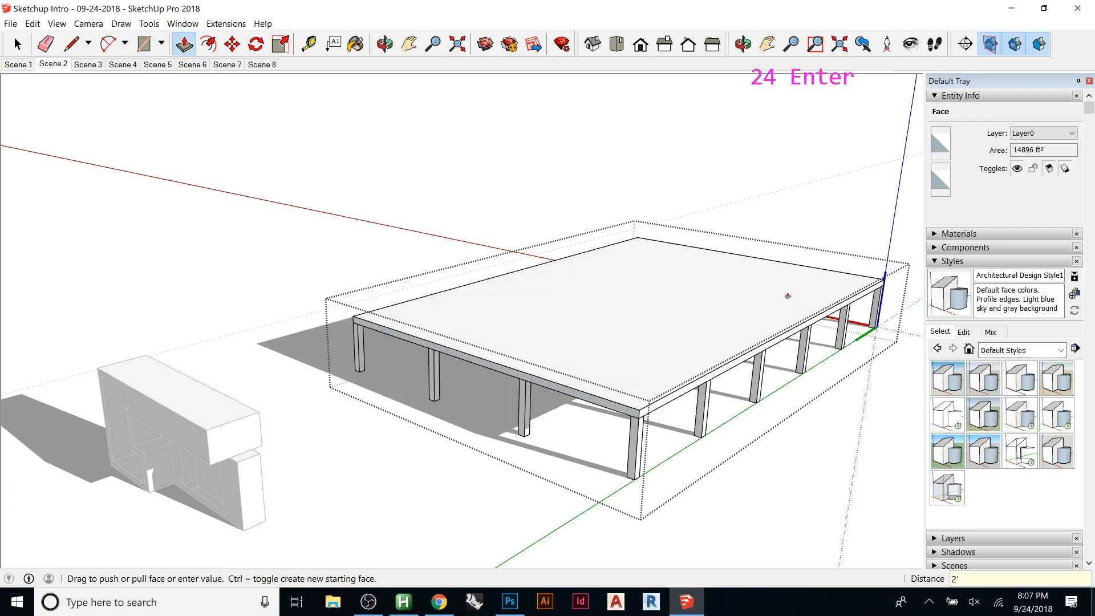
- Select the whole slab and make it a component named "Slab 01" inside the floor component
key(space)
double_click(686, 345)
click(686, 345)
right_click(686, 345)
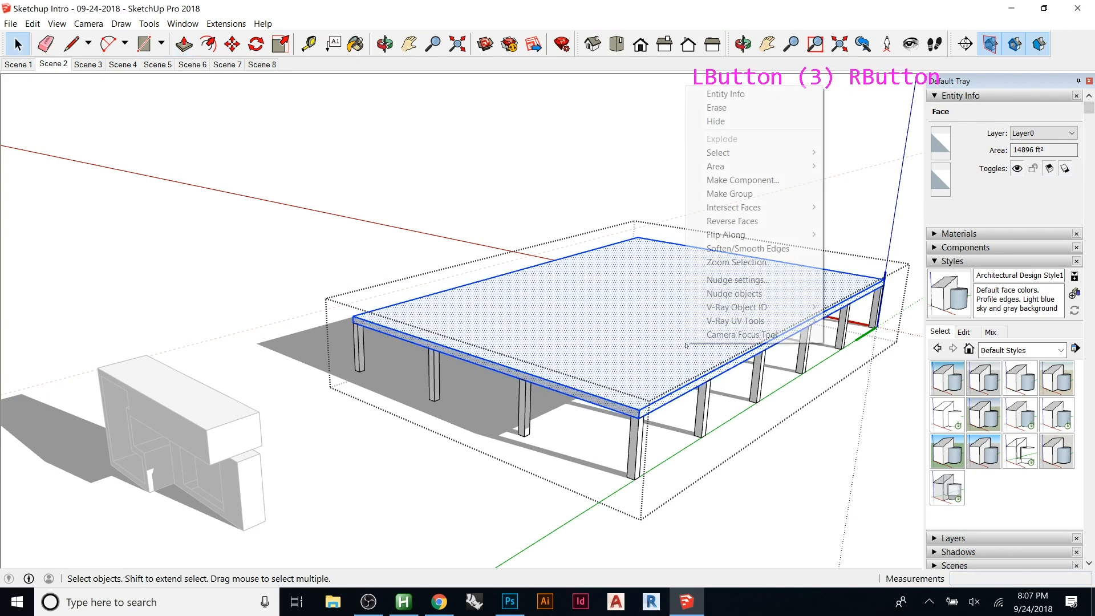
click(741, 181)
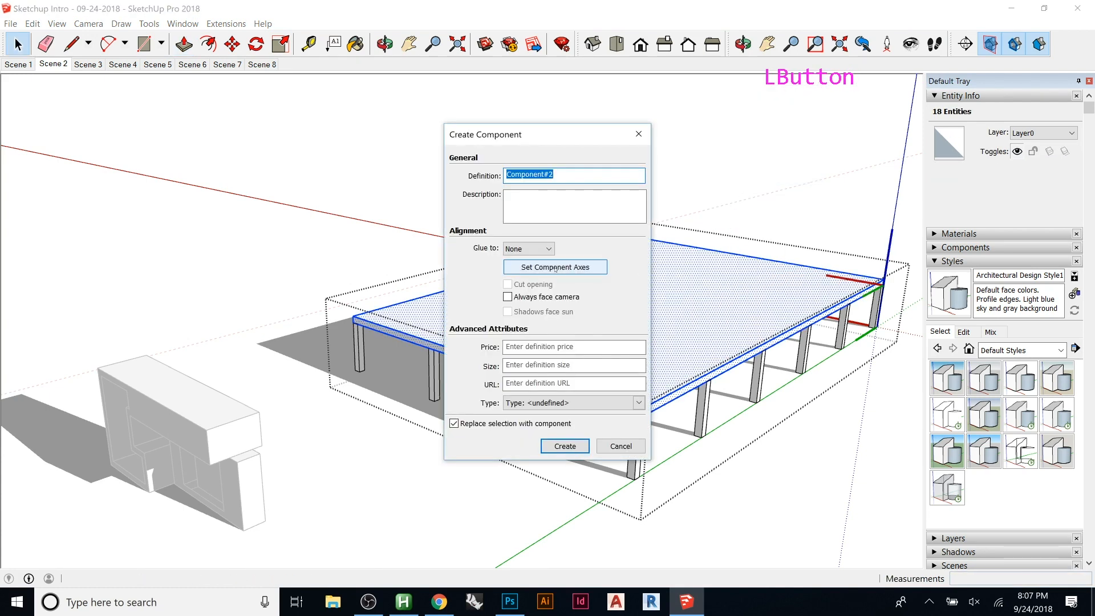
text(Slab 01)
key(Return)
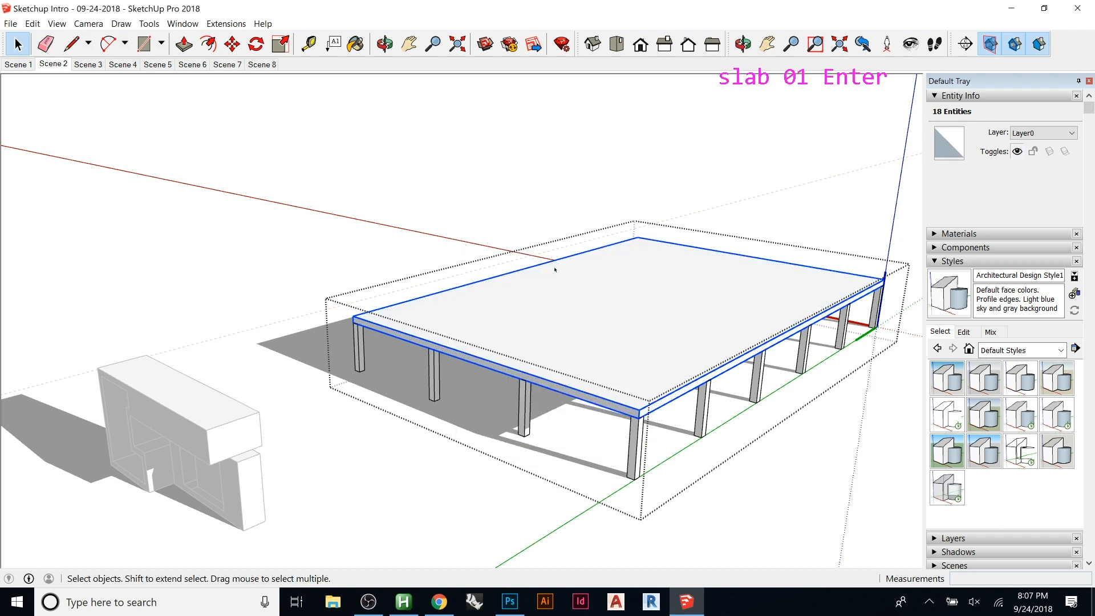
- Close the floor component, copy Floor 01 vertically by 15' onto its slab and repeat the copy as a 5x array
double_click(537, 294)
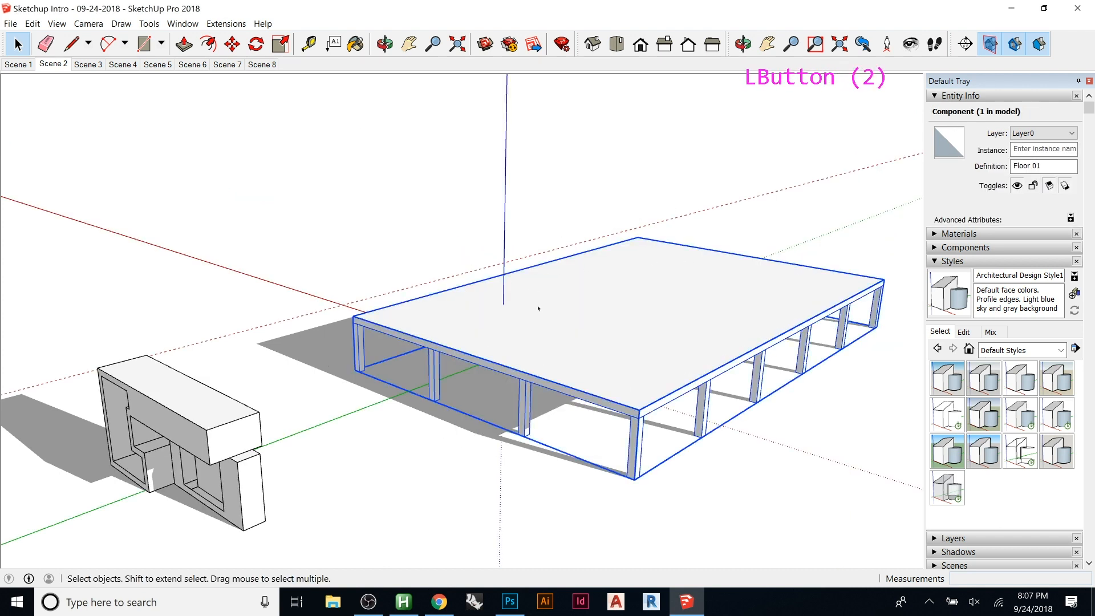
key(m)
click(634, 479)
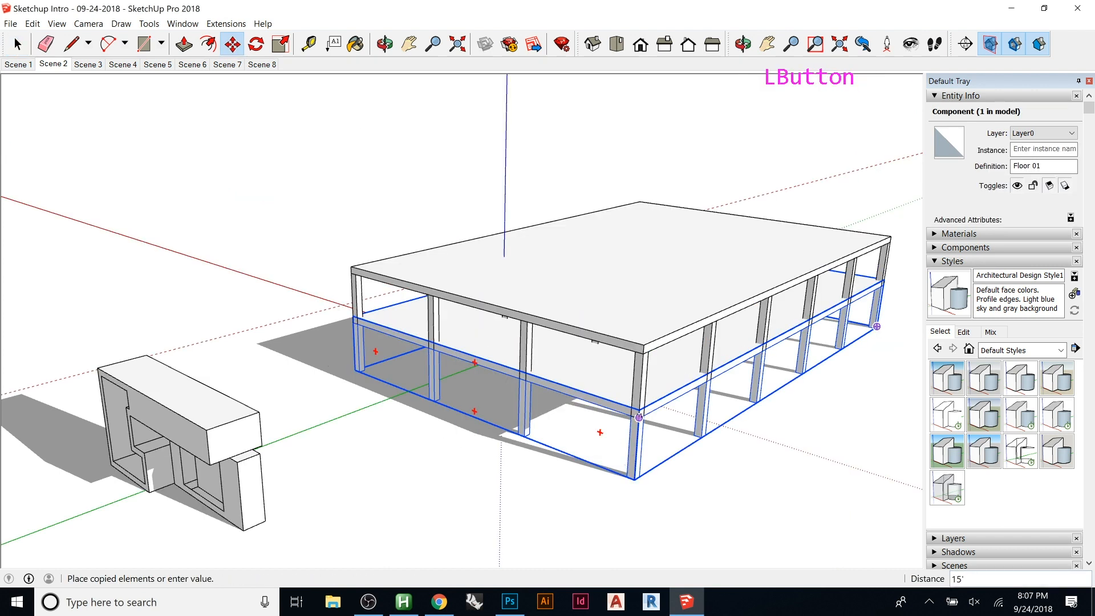
click(639, 410)
text(5x)
key(Return)
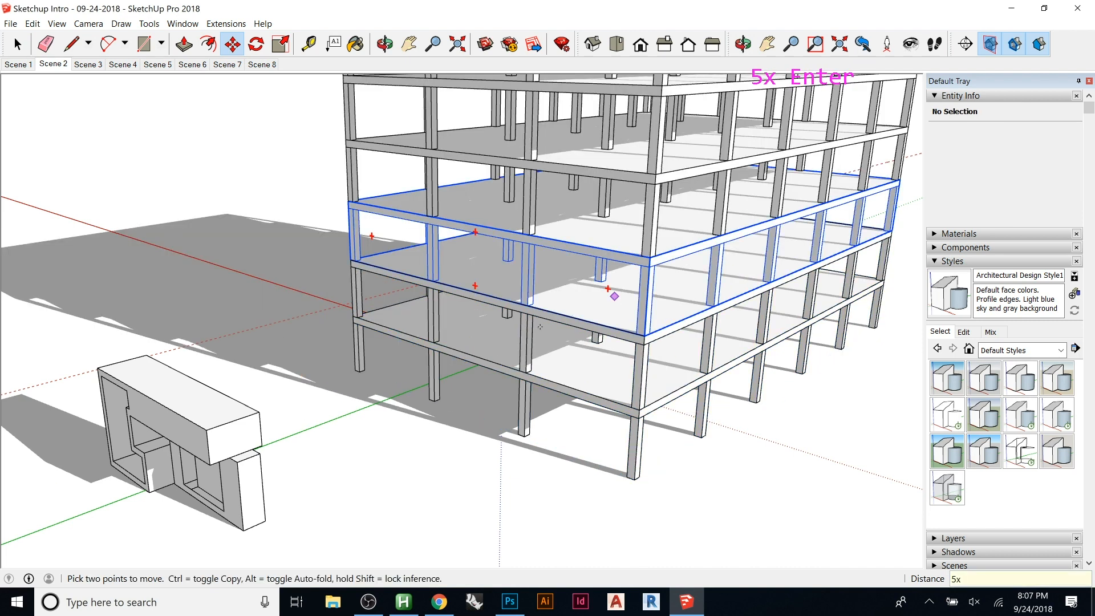
scroll(614, 302, down, 10)
middle_drag(582, 268, 237, 220)
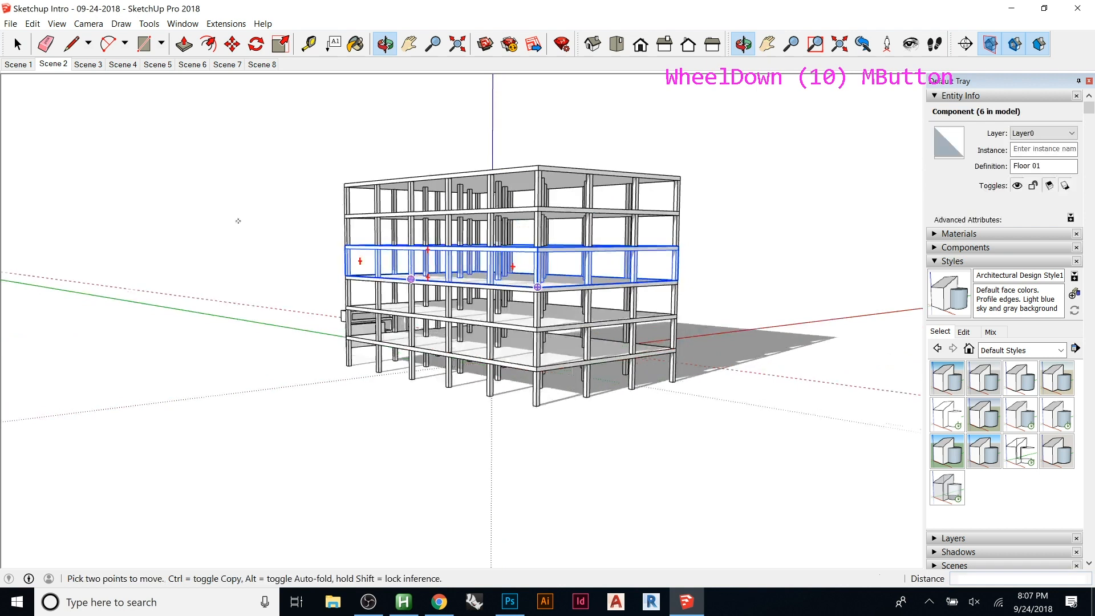
scroll(524, 311, up, 8)
middle_drag(613, 314, 707, 385)
key(space)
click(669, 386)
double_click(667, 386)
key(h)
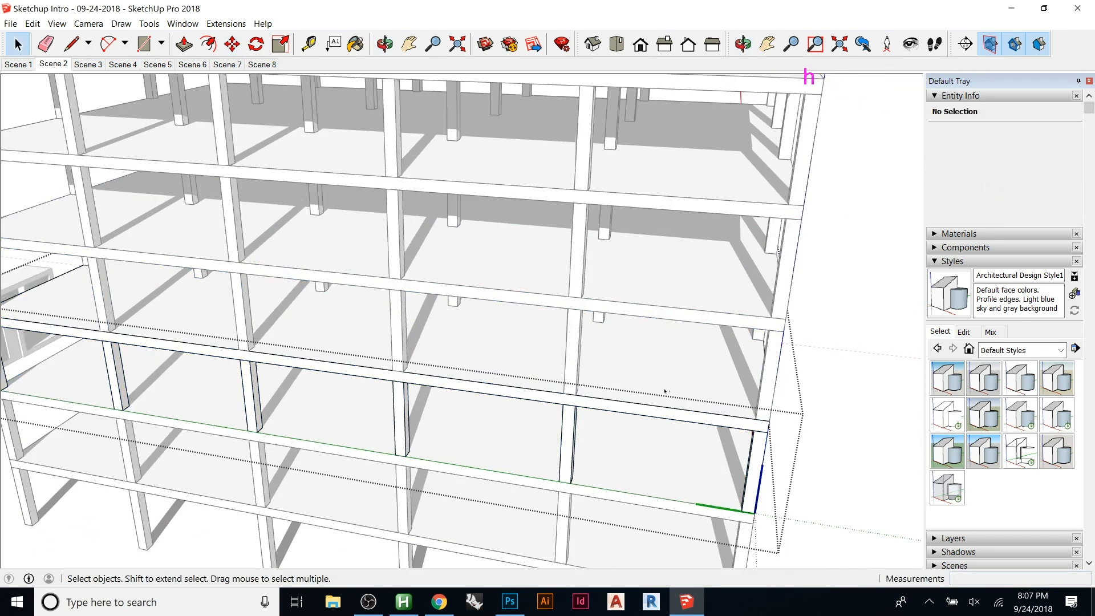
scroll(611, 380, down, 6)
key(Escape)
- Open the top floor's slab component and copy its short end edge 31' along the green axis, aligned with the next column line
triple_click(606, 246)
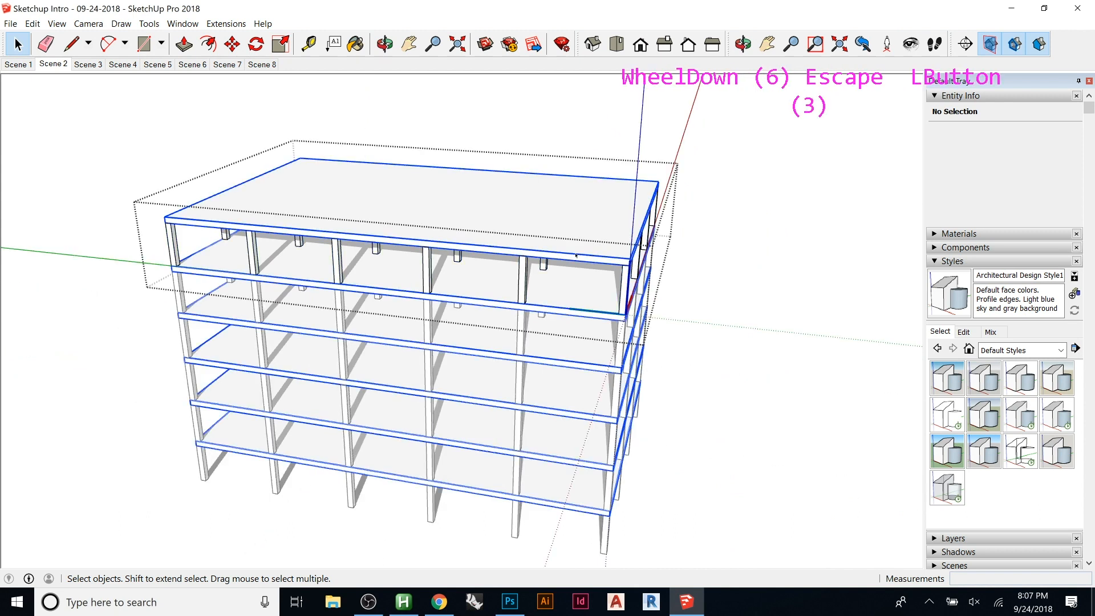
click(605, 246)
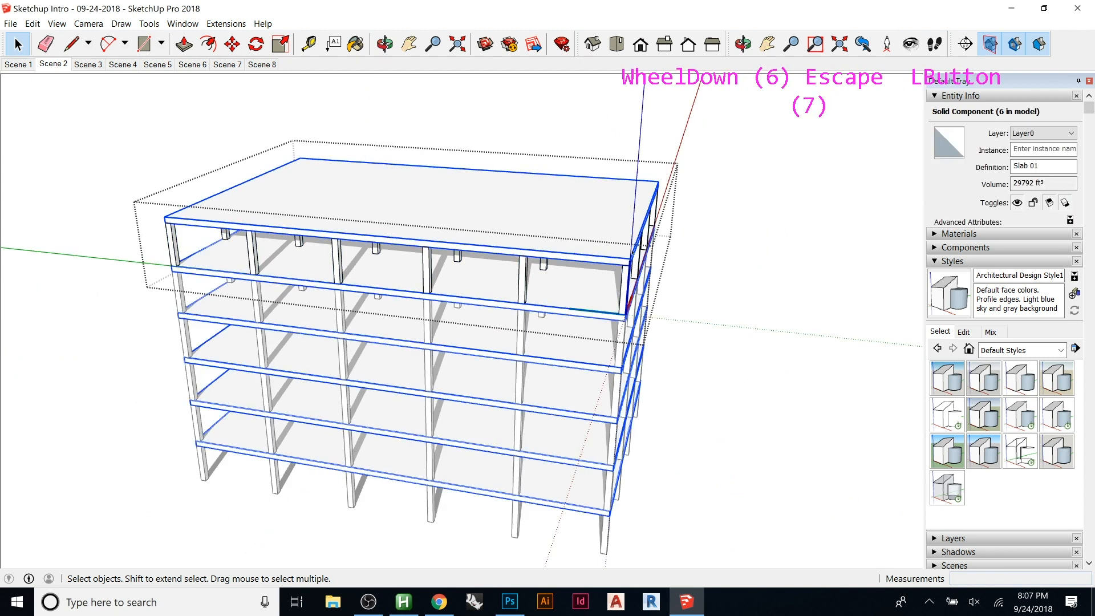
double_click(632, 251)
scroll(625, 253, up, 8)
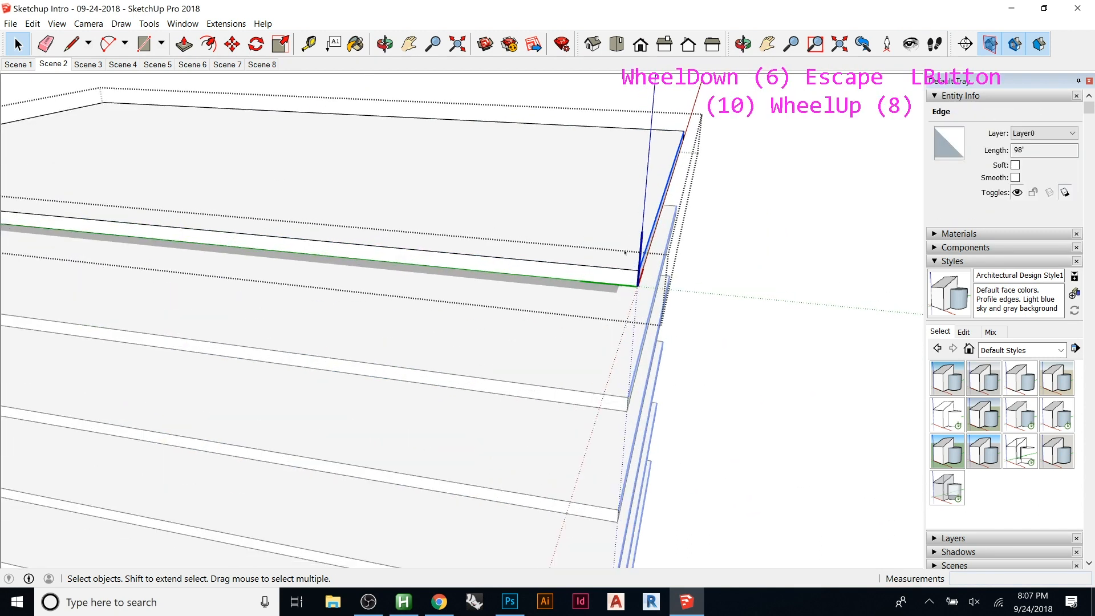
key(m)
key(ctrl)
click(621, 255)
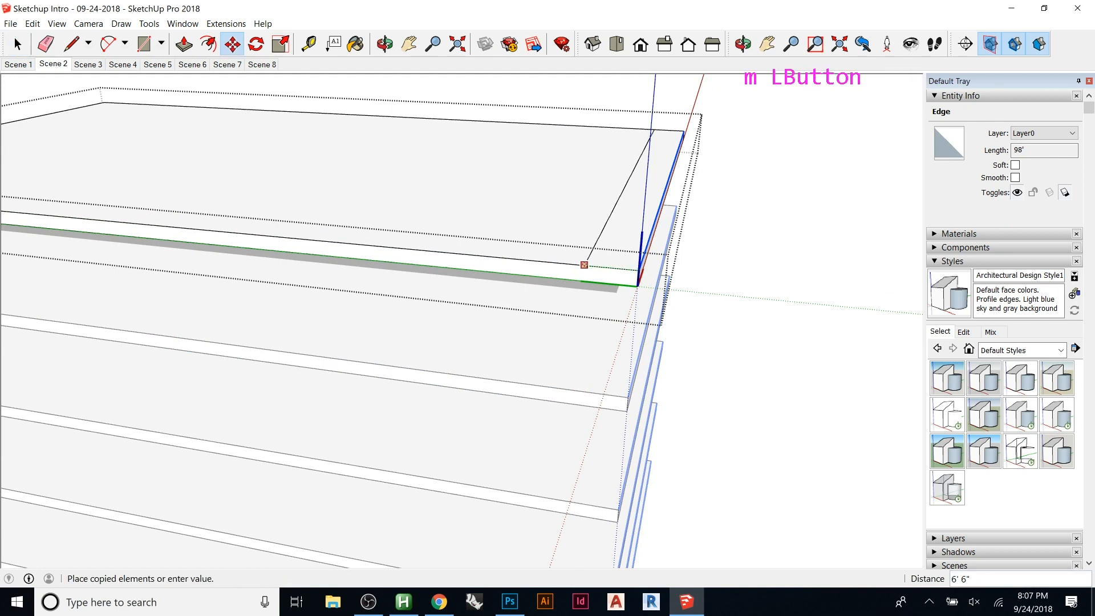
key(h)
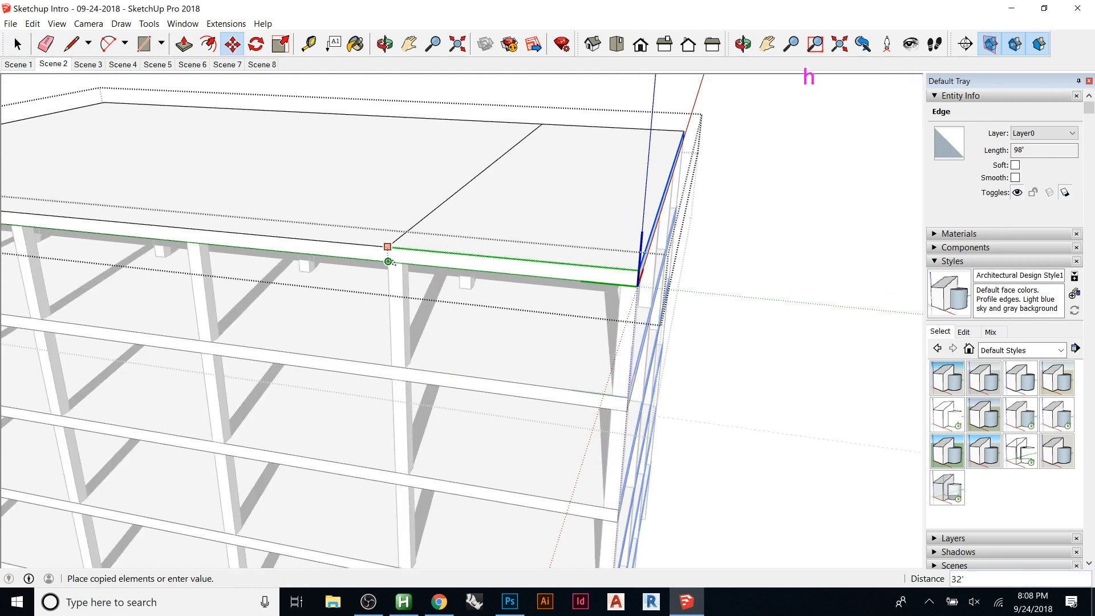
shift+scroll(399, 262, up, 11)
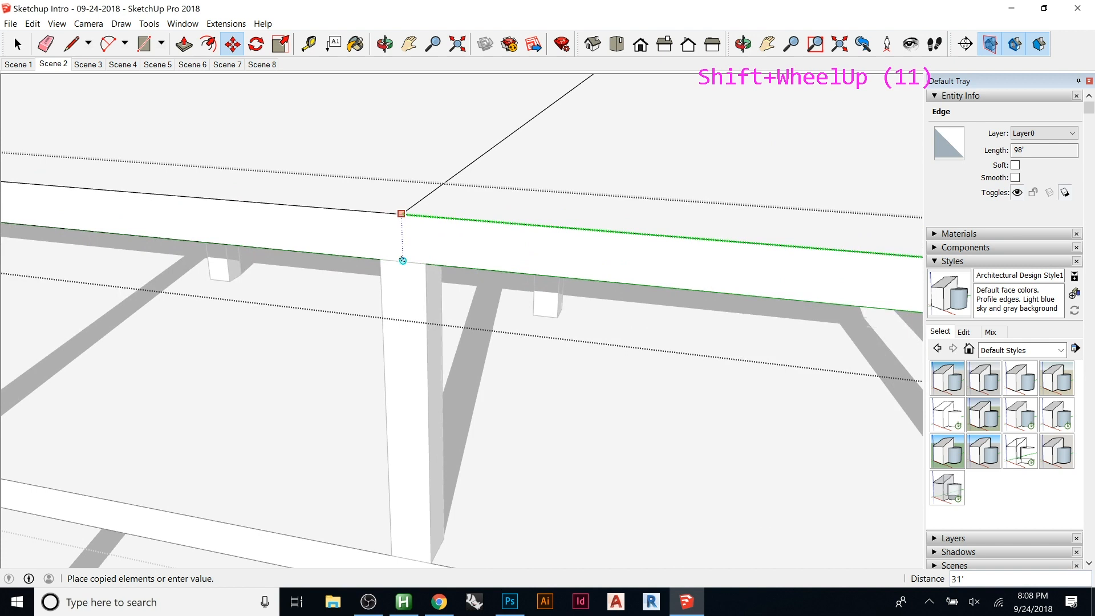
shift+click(400, 260)
scroll(372, 247, down, 15)
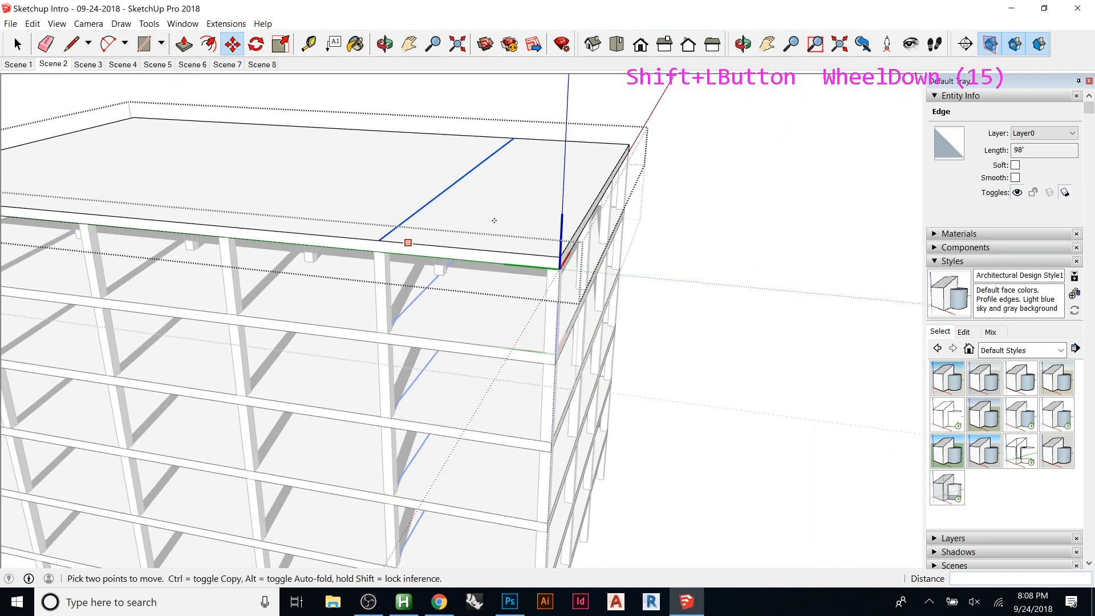
- Select the vertical edge at the slab's outer corner and start moving it from its lower endpoint
middle_drag(505, 183, 230, 311)
key(space)
click(155, 358)
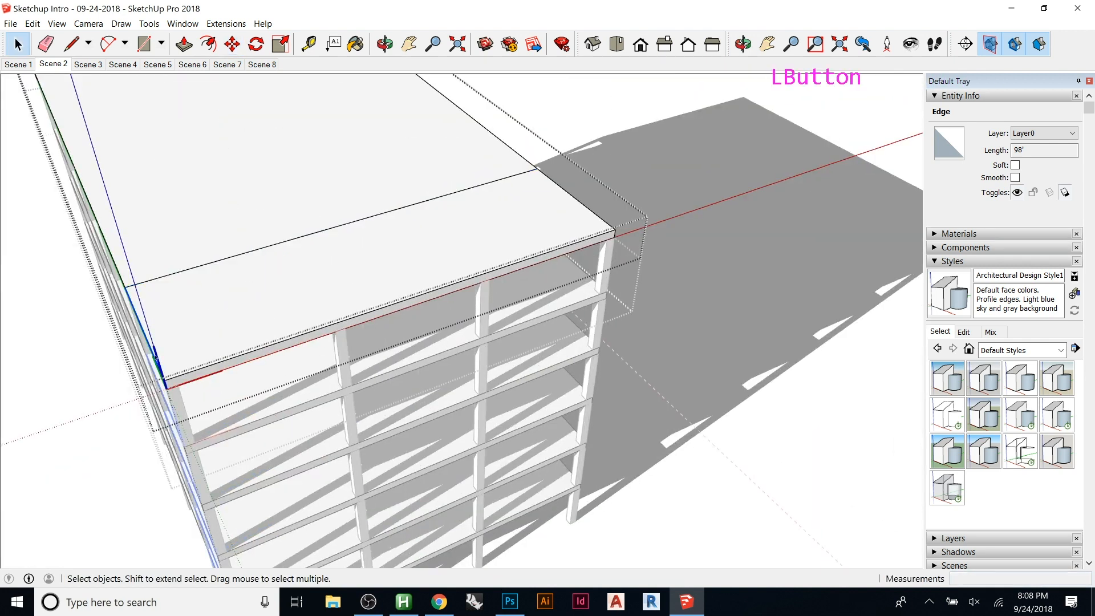
shift+middle_drag(319, 288, 416, 237)
scroll(420, 245, up, 7)
click(412, 294)
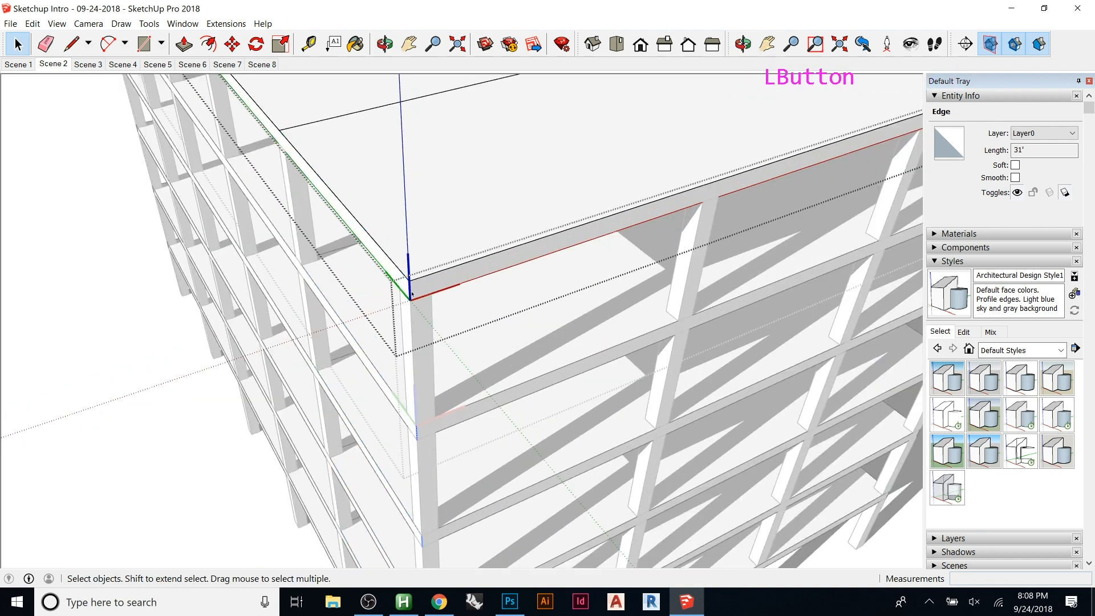
key(m)
click(410, 298)
key(Escape)
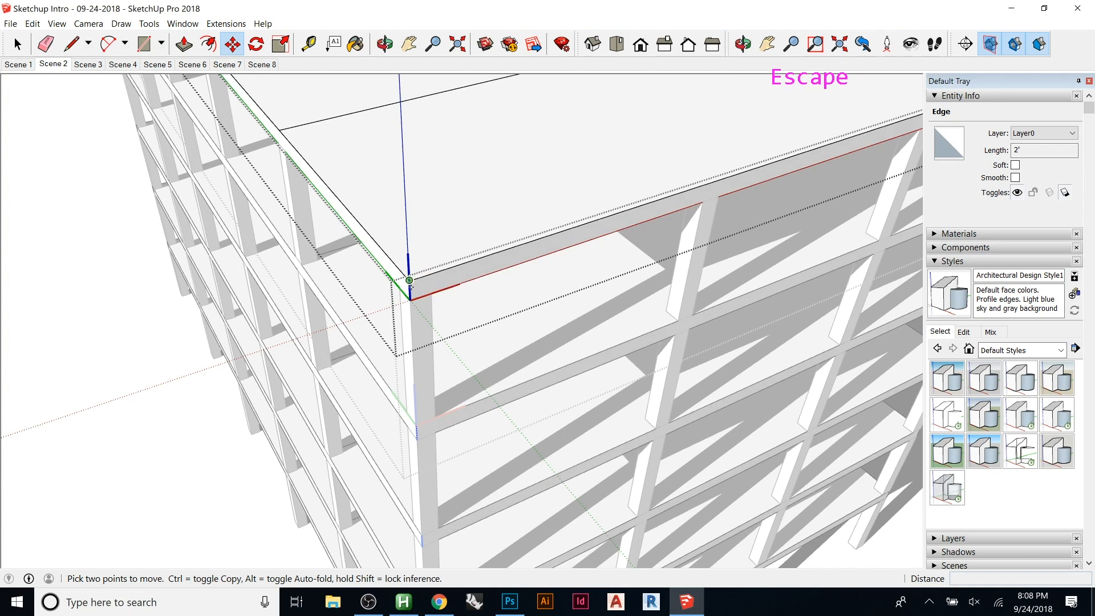
key(space)
key(m)
click(411, 296)
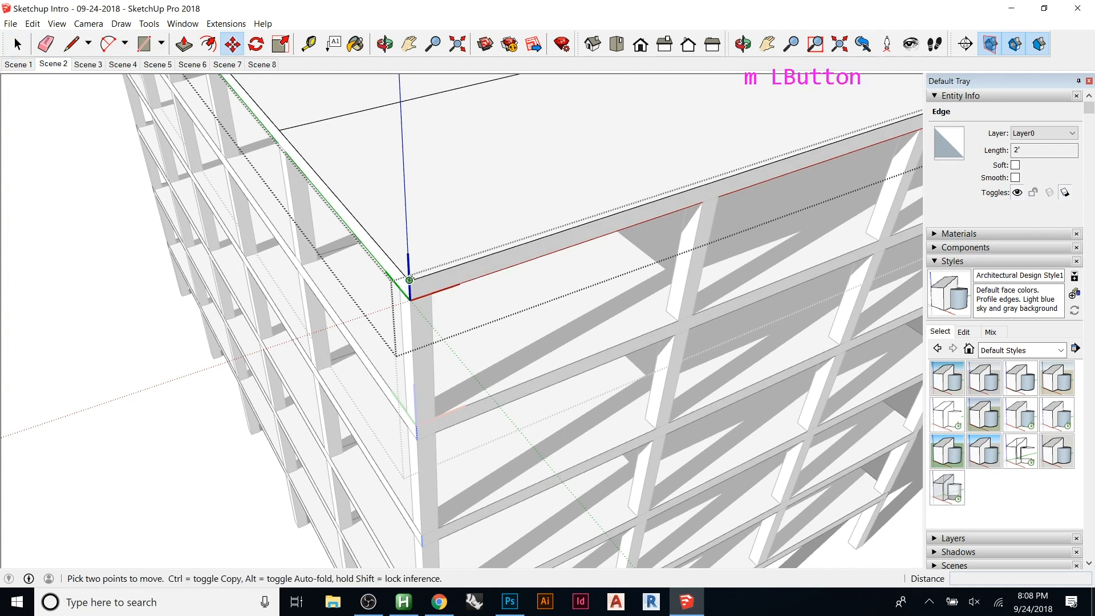
key(Right)
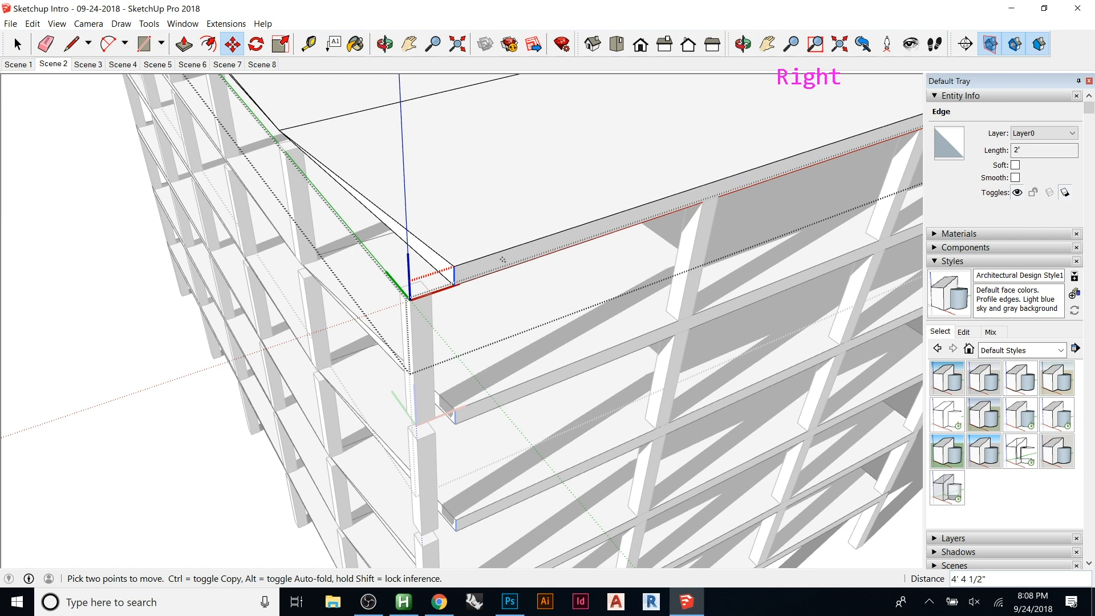
middle_drag(568, 208, 665, 174)
key(Escape)
key(space)
drag(693, 160, 729, 195)
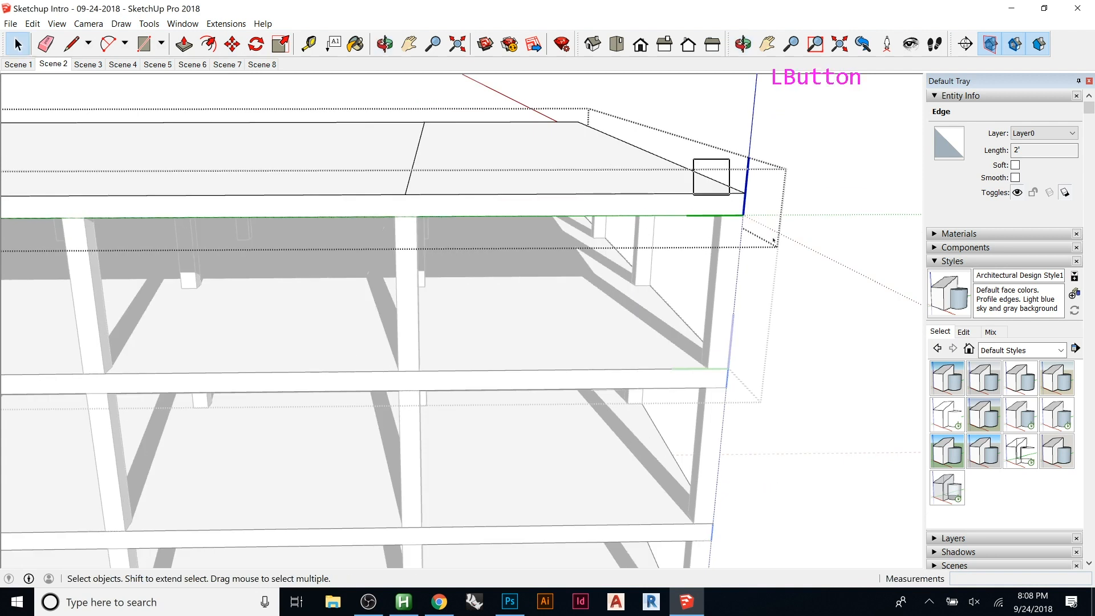
- Draw a vertical line down the roof slab's side face from the end of the diagonal roof line to the lower edge
middle_drag(720, 205, 425, 213)
key(l)
click(402, 187)
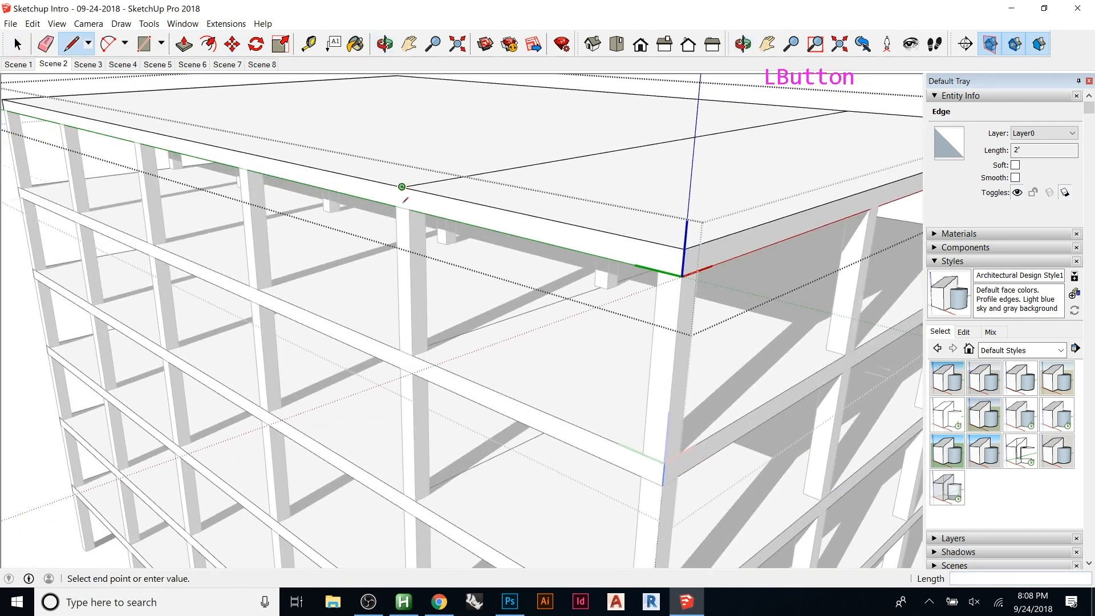
click(403, 206)
- Move the slab's vertical corner edge 32' along the red axis to the next column, cutting the corner off at an angle
shift+middle_drag(620, 202, 443, 235)
key(space)
click(462, 303)
click(463, 301)
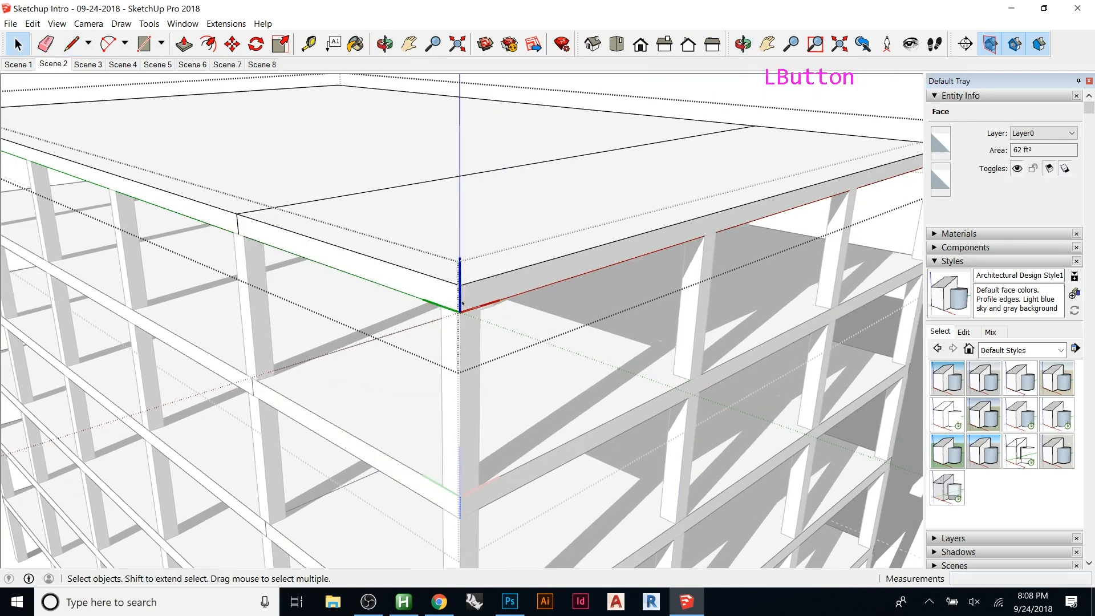
key(m)
click(468, 283)
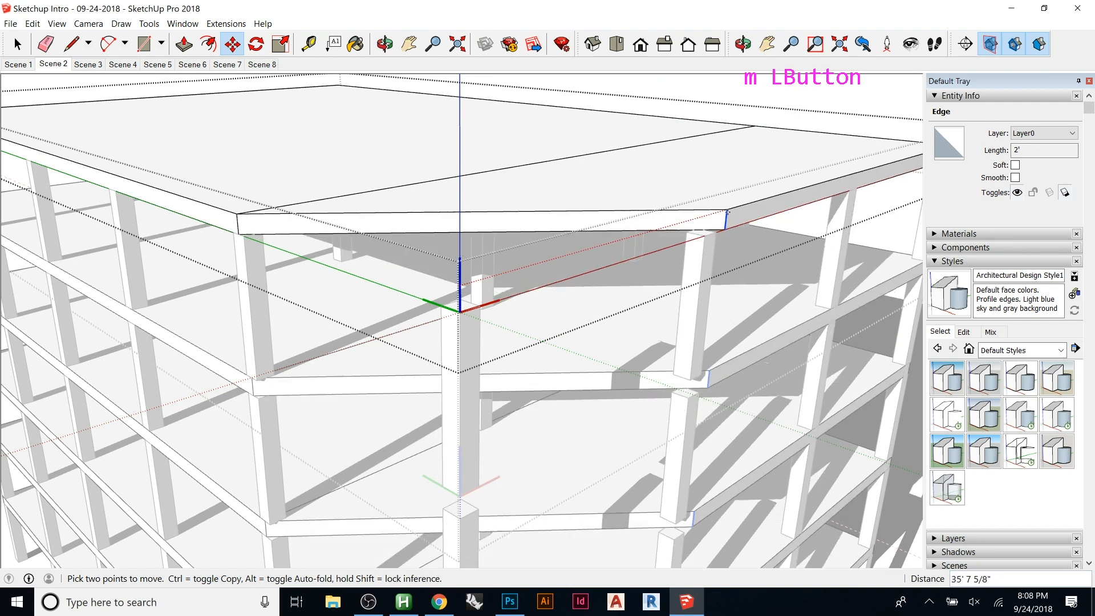
key(shift)
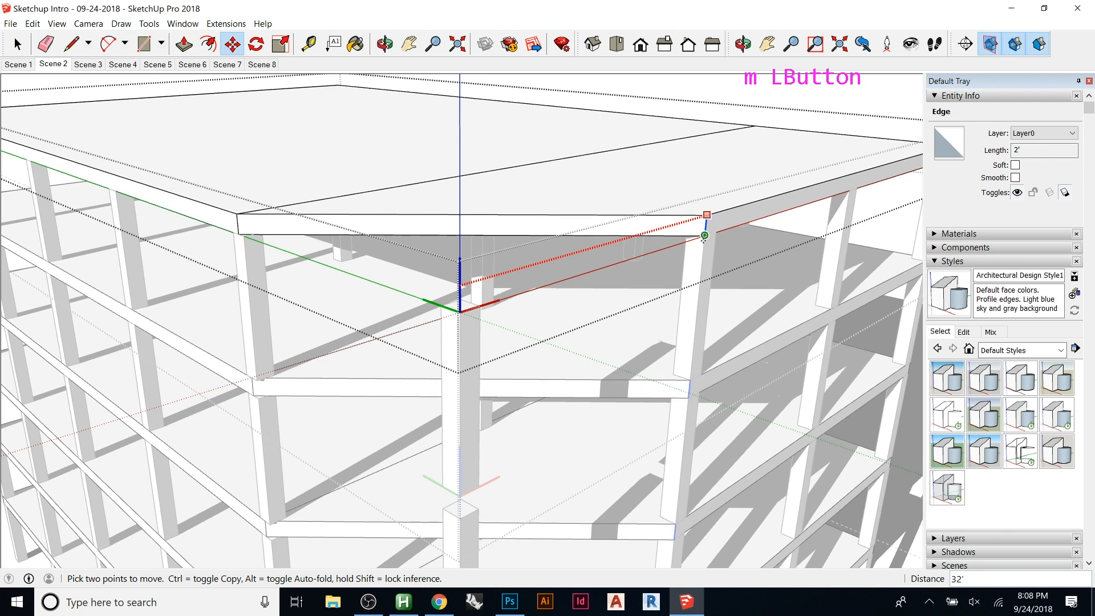
shift+click(703, 240)
- Close the slab for editing and delete the leftover freestanding column outside the angled corner
middle_drag(592, 243, 496, 190)
scroll(490, 176, down, 10)
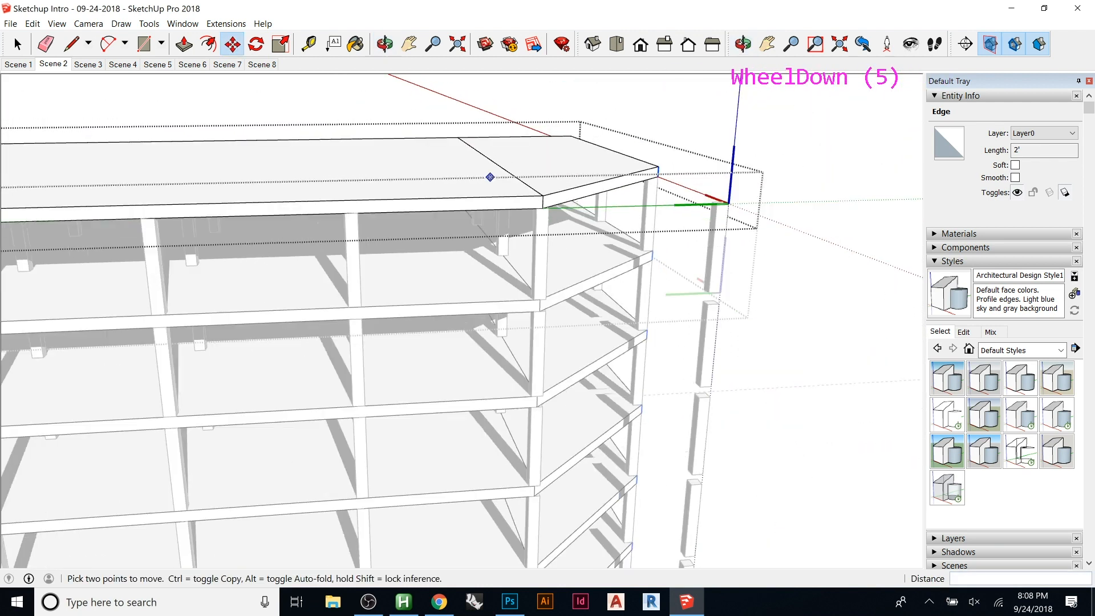
key(space)
click(631, 214)
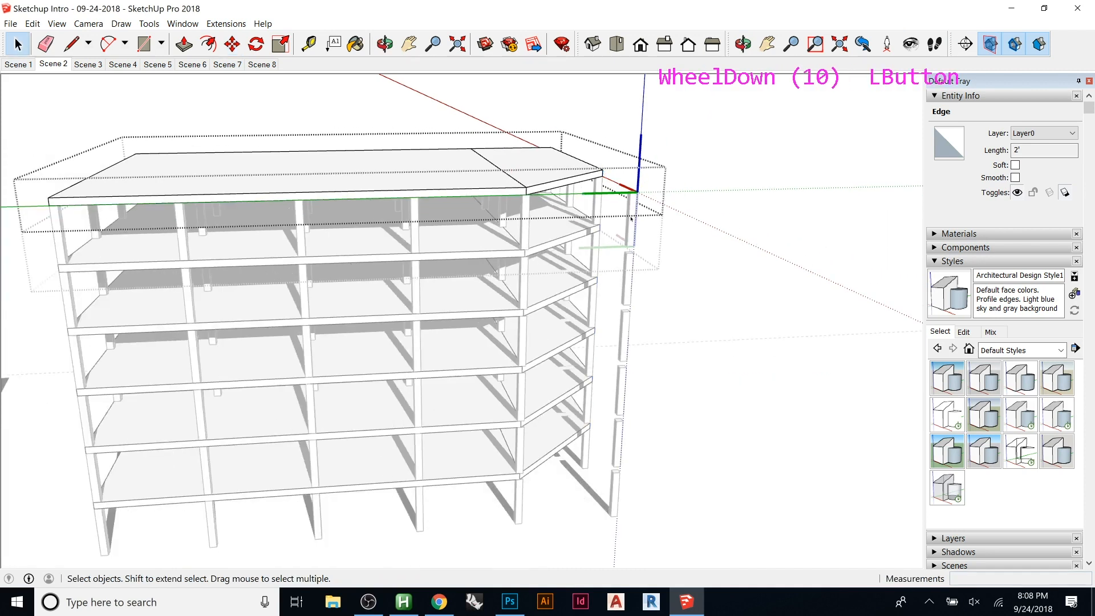
key(Escape)
click(632, 219)
key(Delete)
middle_drag(432, 236, 359, 139)
key(Escape)
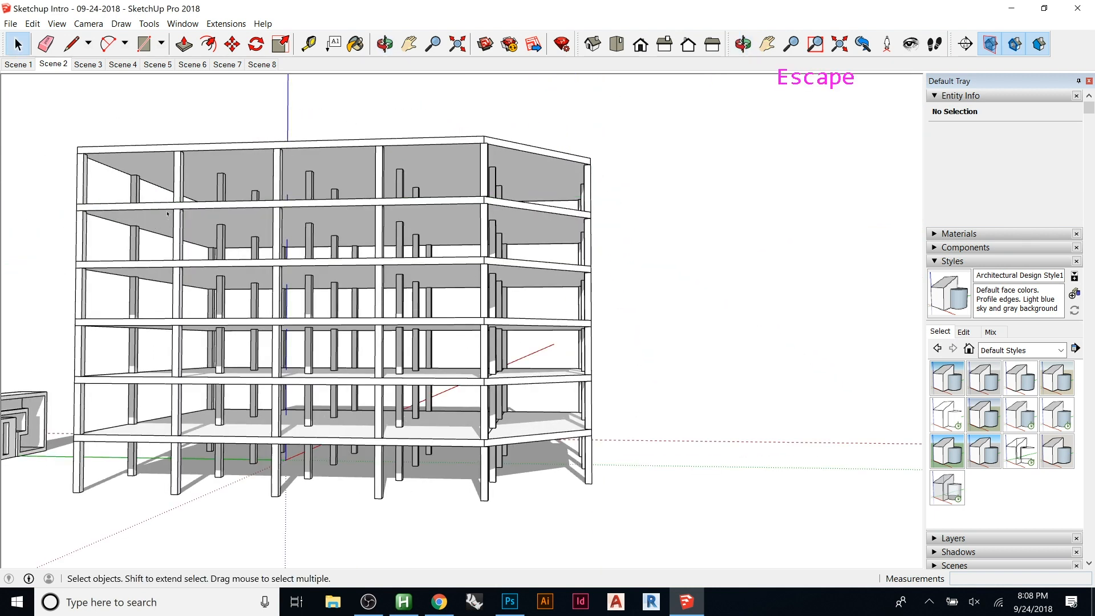
- Draw a rectangle filling the top-storey end bay between the two columns, from the roof slab down to the floor slab below
middle_drag(198, 225, 354, 290)
scroll(463, 300, up, 7)
key(r)
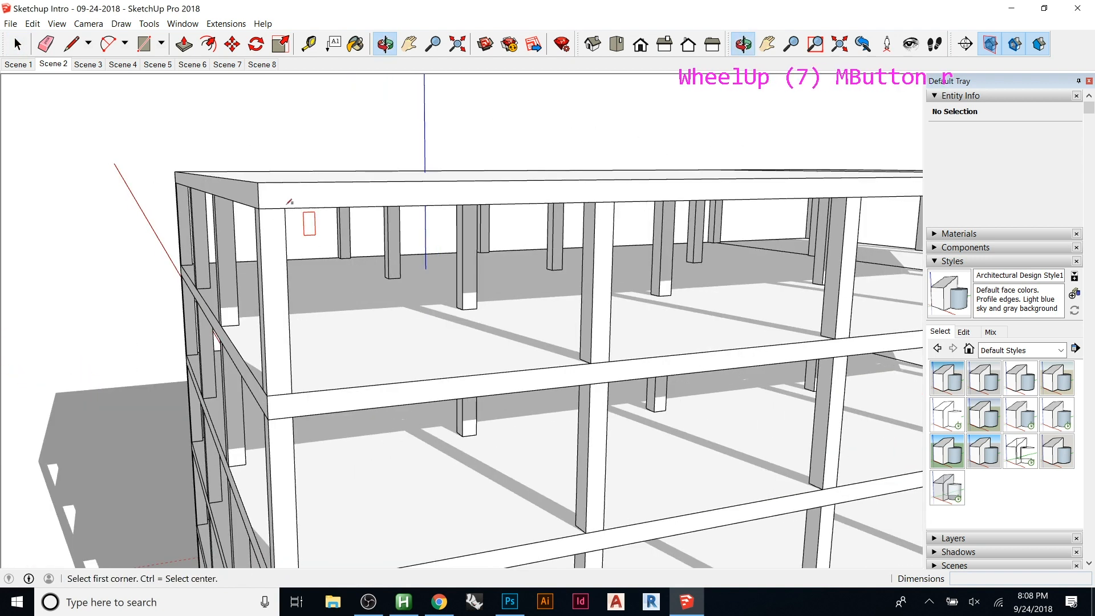
click(285, 208)
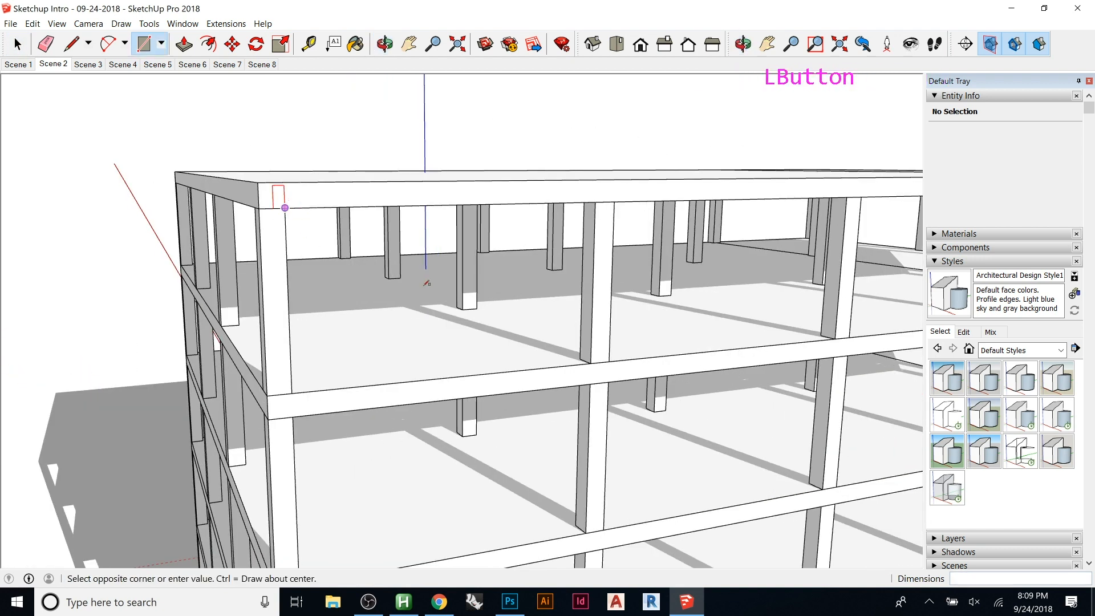
click(600, 363)
- Move both vertical side edges of the bay rectangle 1' outward to the midpoints of the adjoining columns
key(space)
double_click(439, 313)
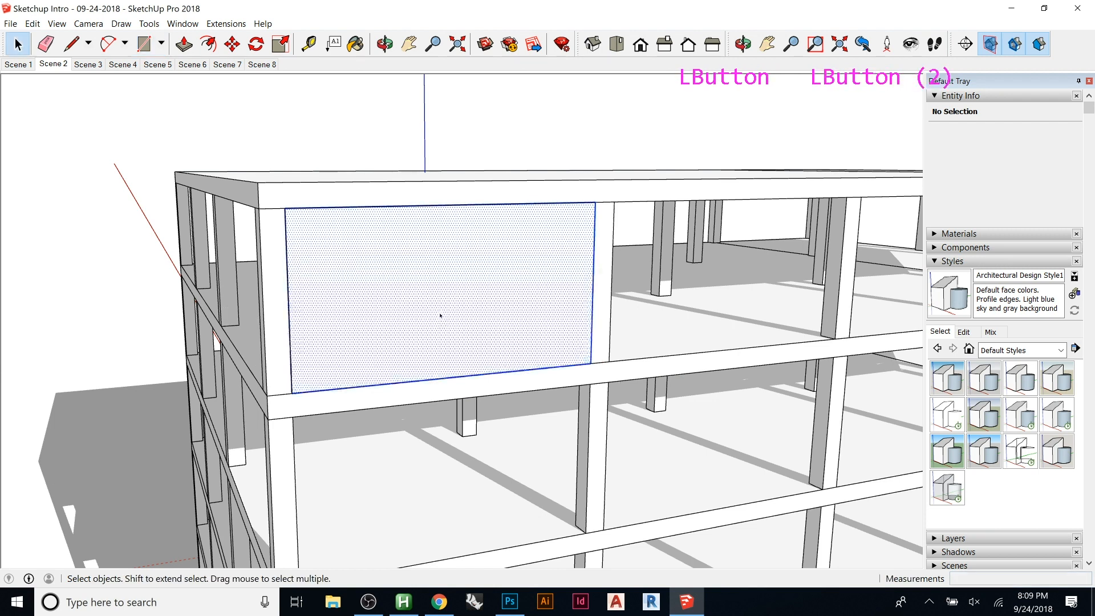
click(593, 280)
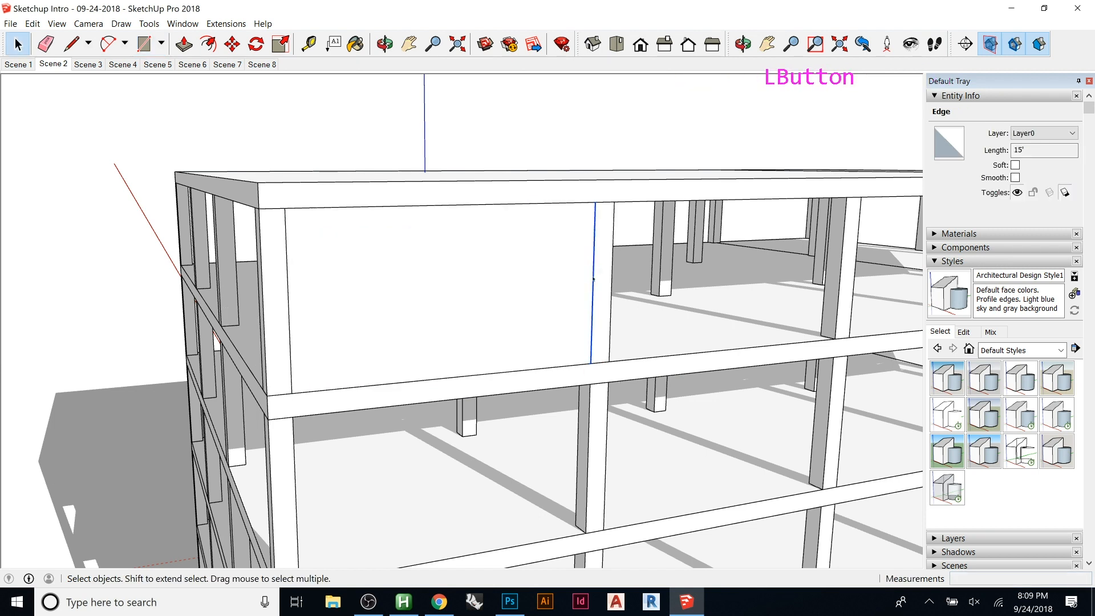
key(m)
drag(595, 201, 605, 201)
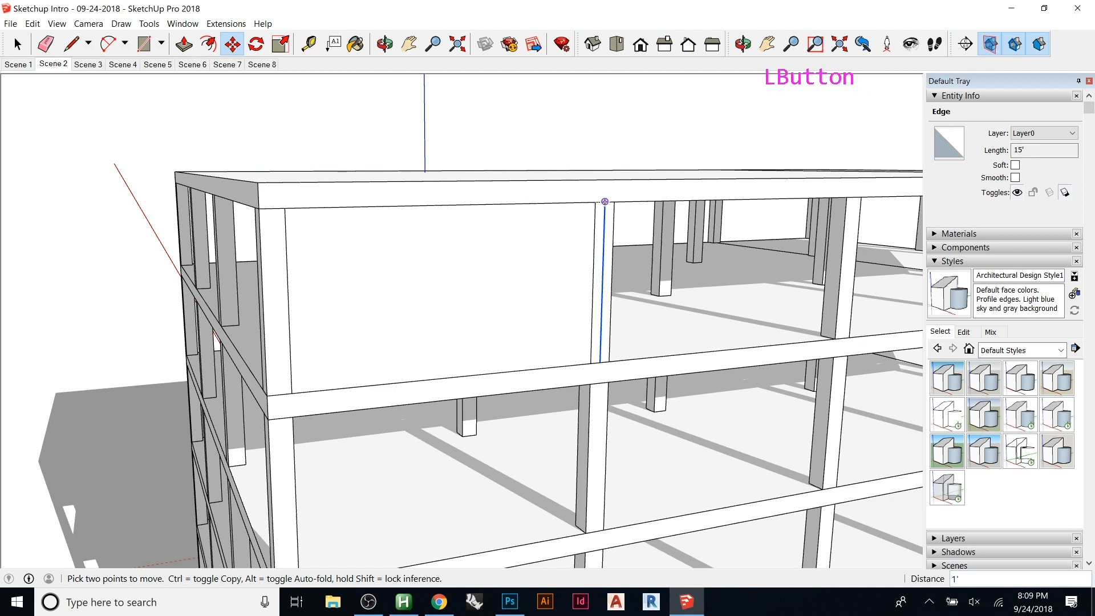
key(Escape)
key(space)
click(385, 237)
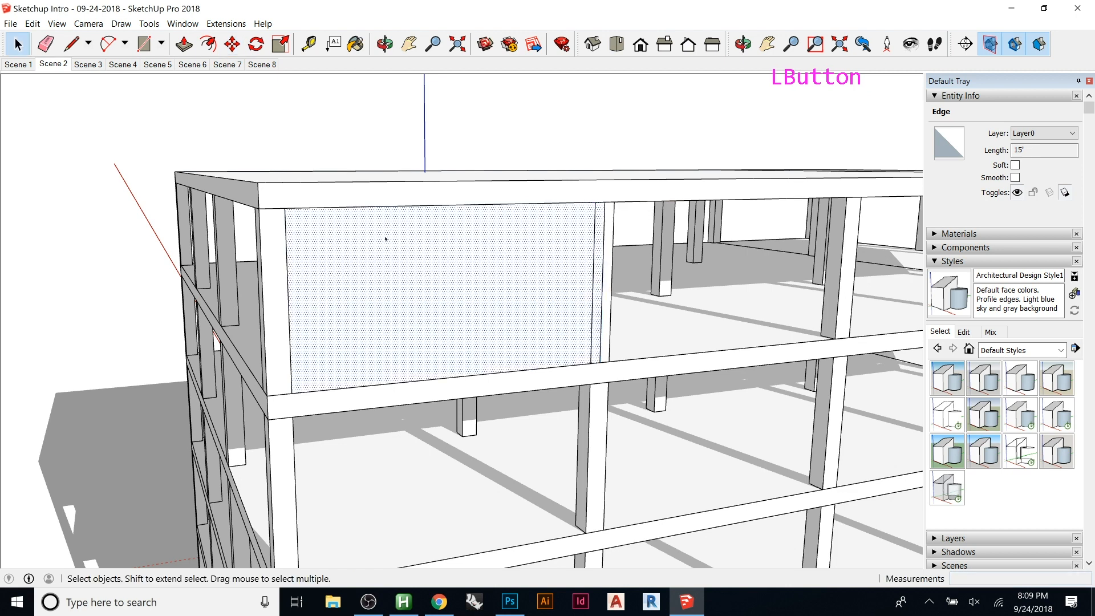
click(286, 246)
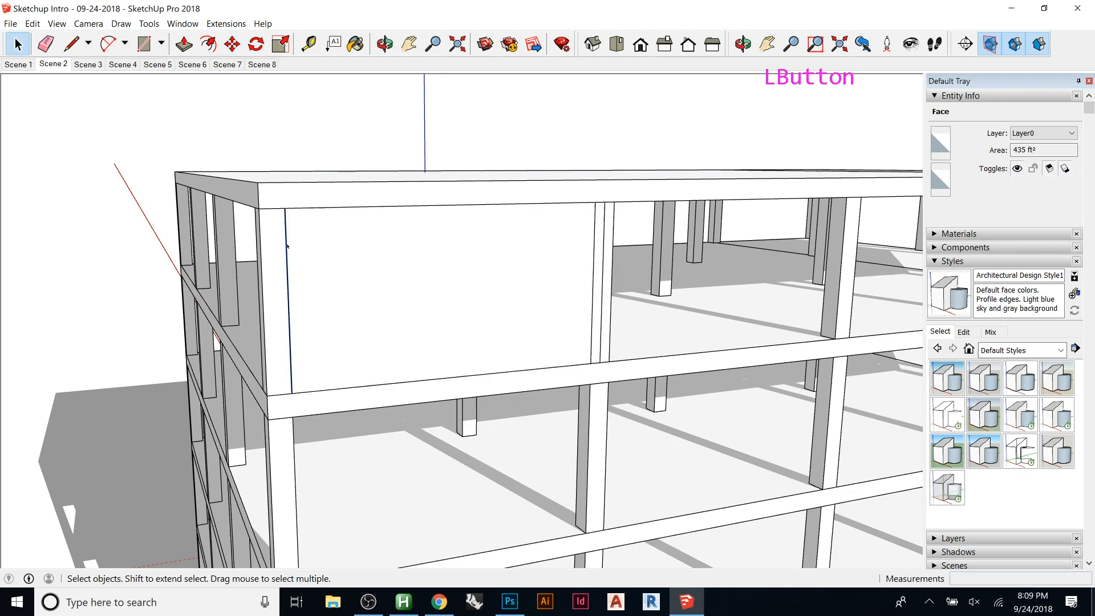
key(m)
click(285, 209)
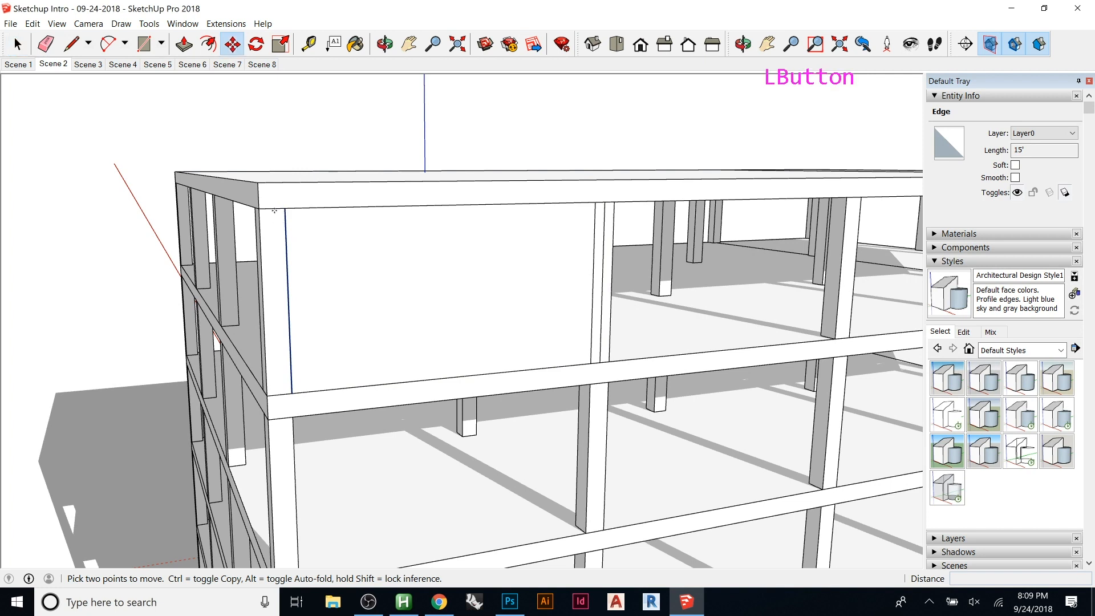
click(272, 208)
- Make the bay rectangle's face and edges into a group
key(space)
triple_click(330, 244)
right_click(330, 245)
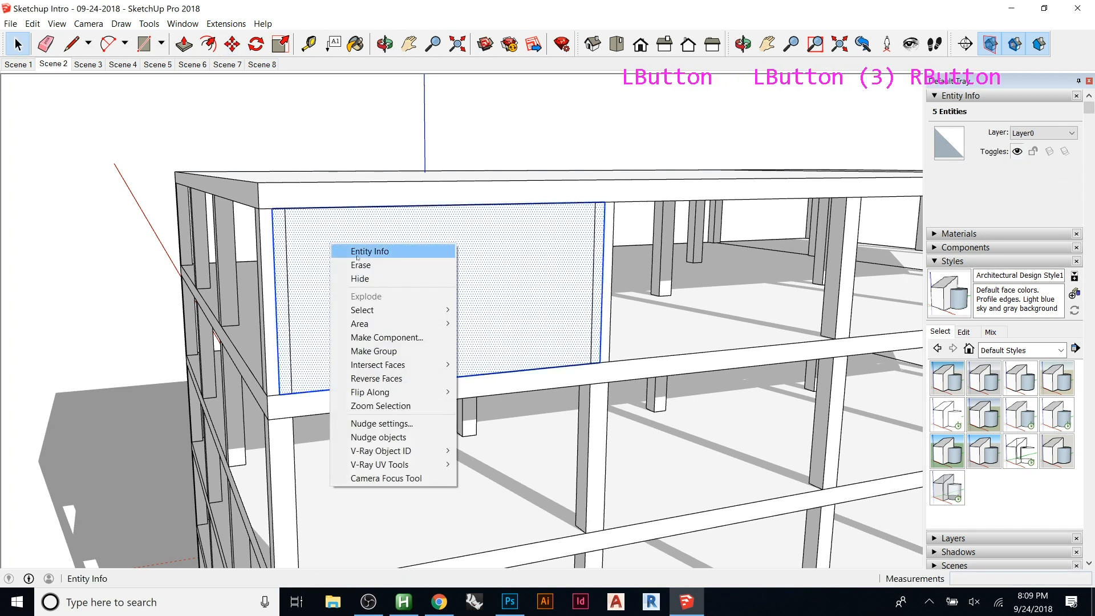
click(386, 352)
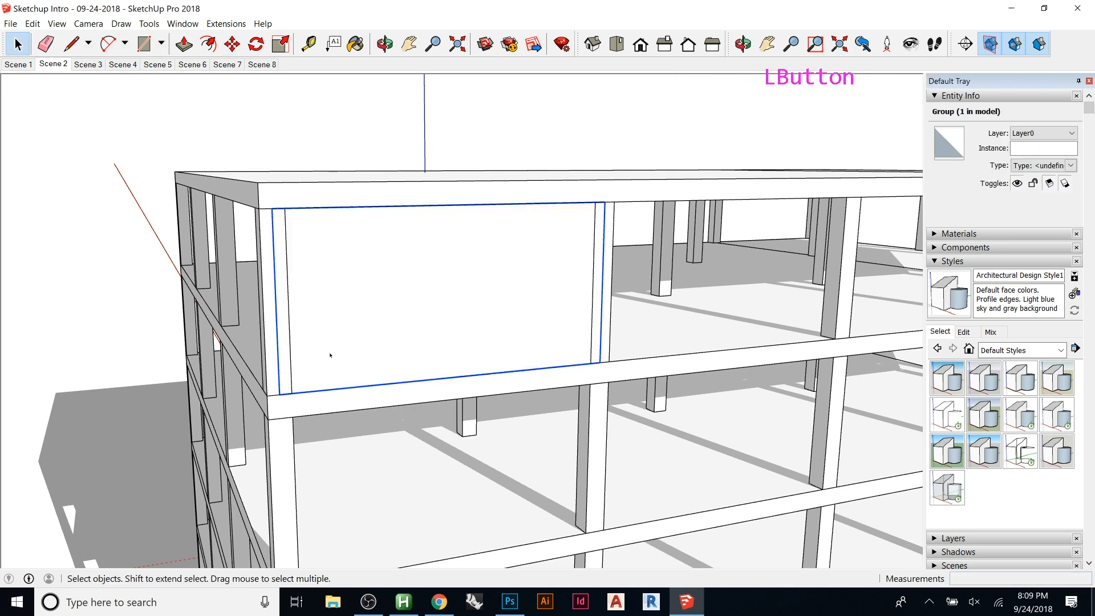
- Inside the panel group, copy one vertical side edge 30' to the opposite side and divide the span into 6 equal parts
double_click(289, 374)
click(279, 378)
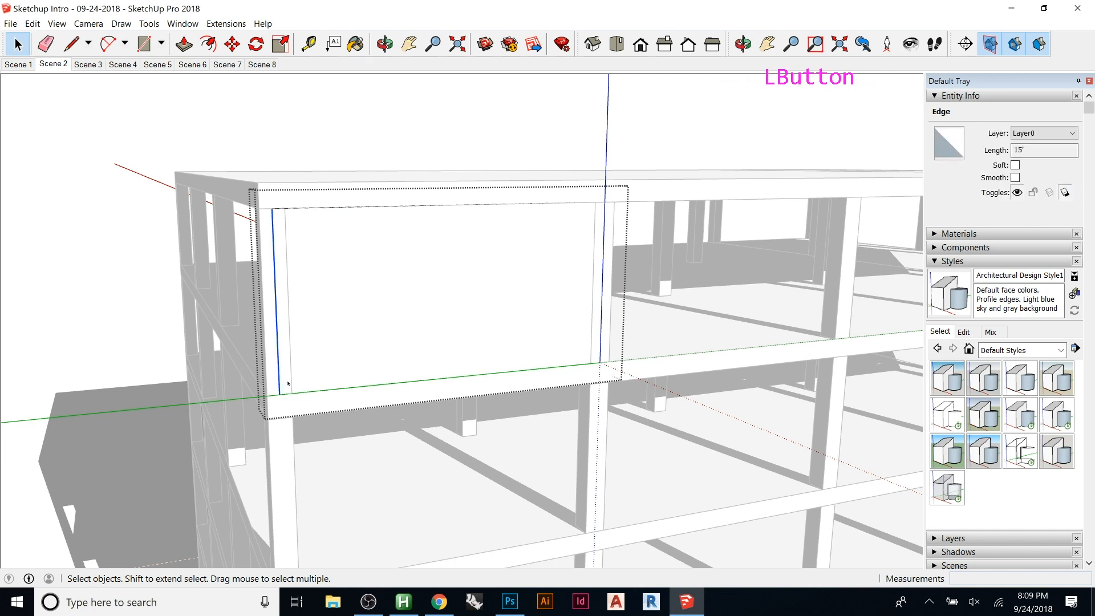
key(m)
click(279, 394)
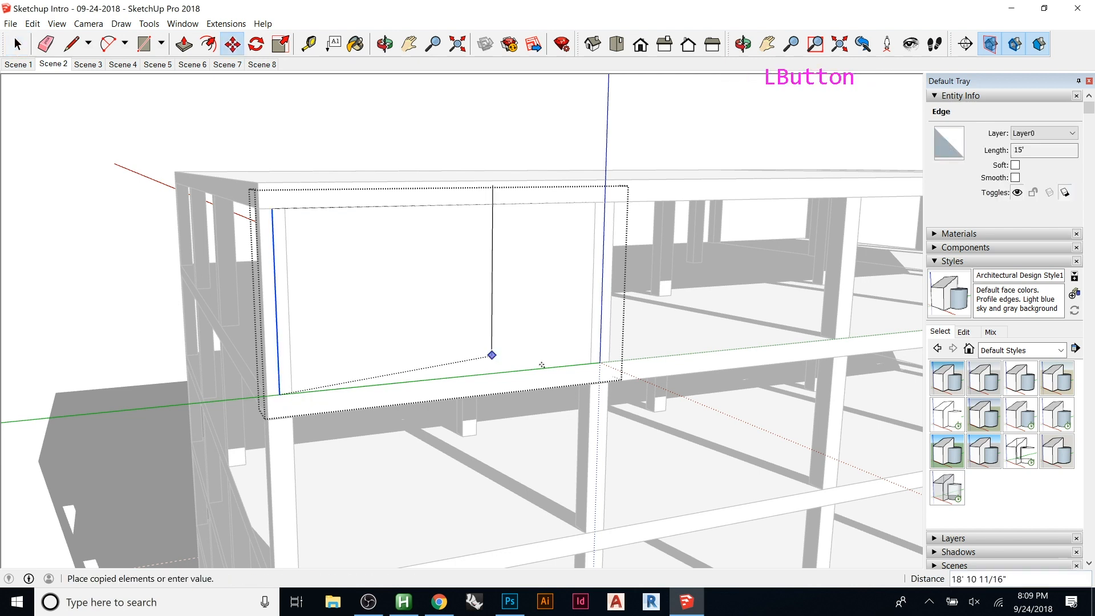
click(599, 362)
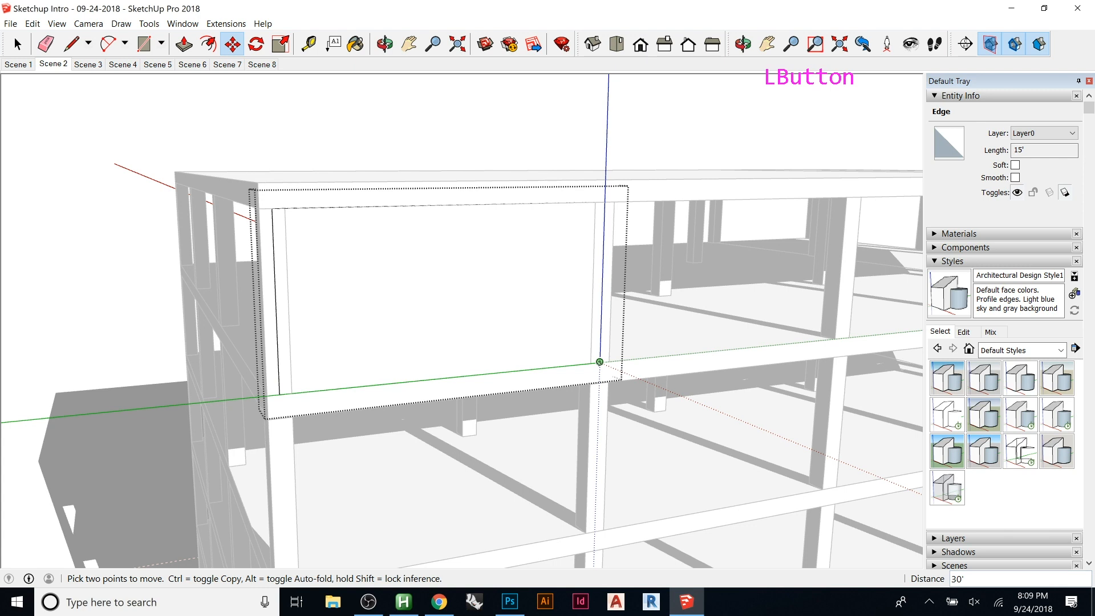
text(/)
text(5)
key(Return)
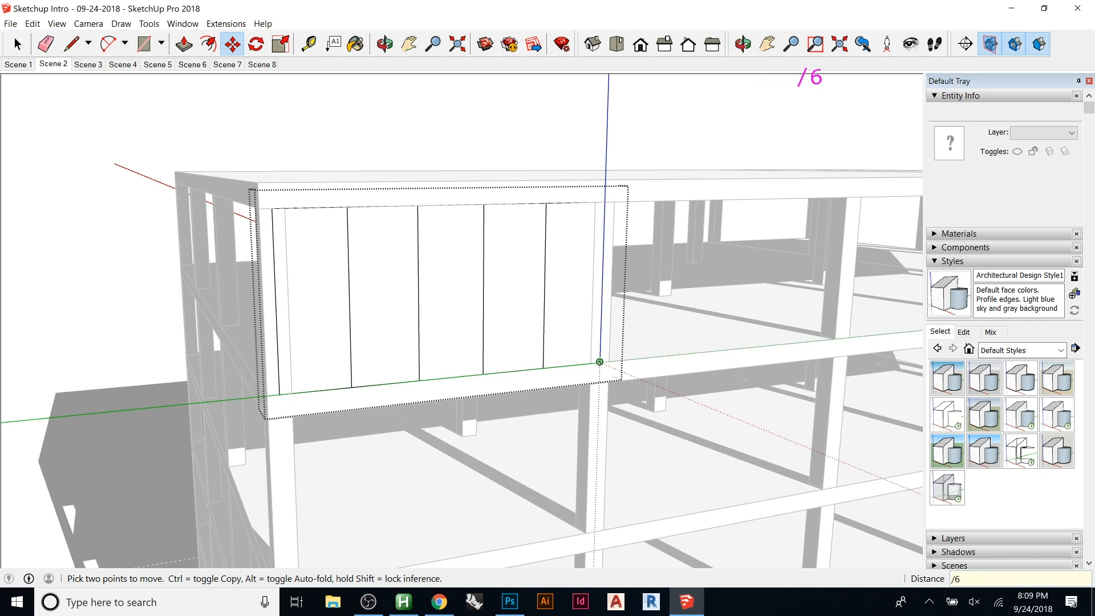
key(Return)
key(Escape)
- Copy the divided panel group to the next bay and repeat it as a 3x array along the top storey
click(381, 365)
key(m)
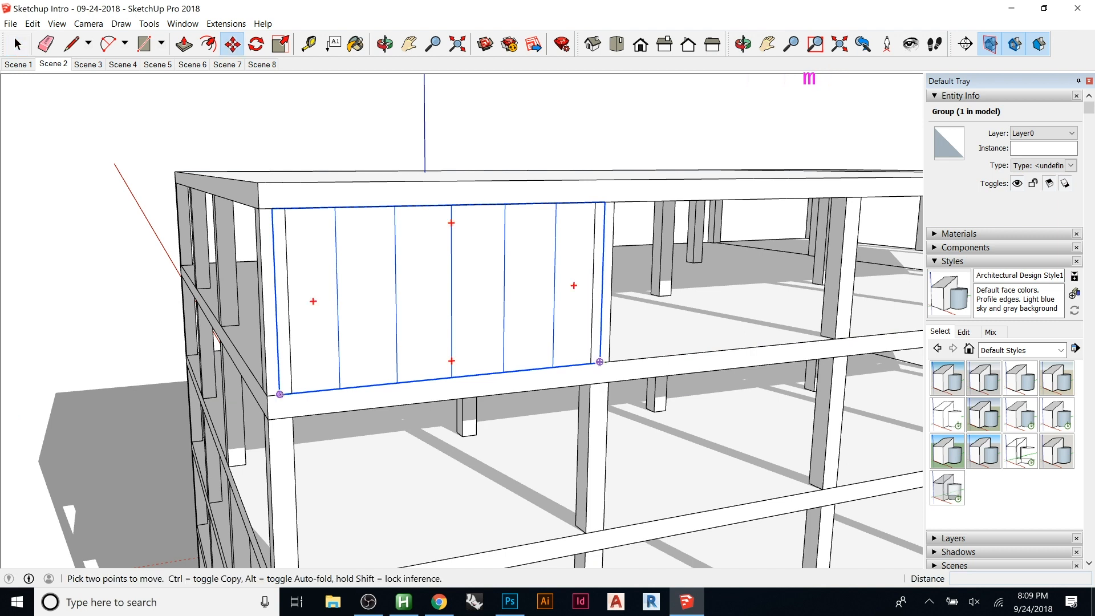
click(600, 362)
scroll(440, 314, down, 10)
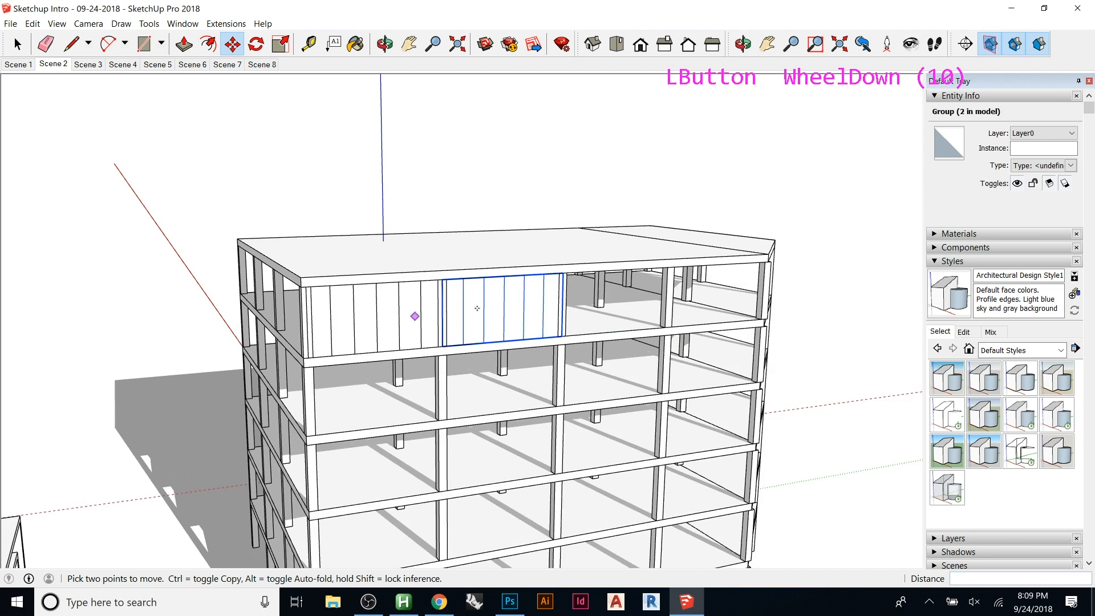
text(3)
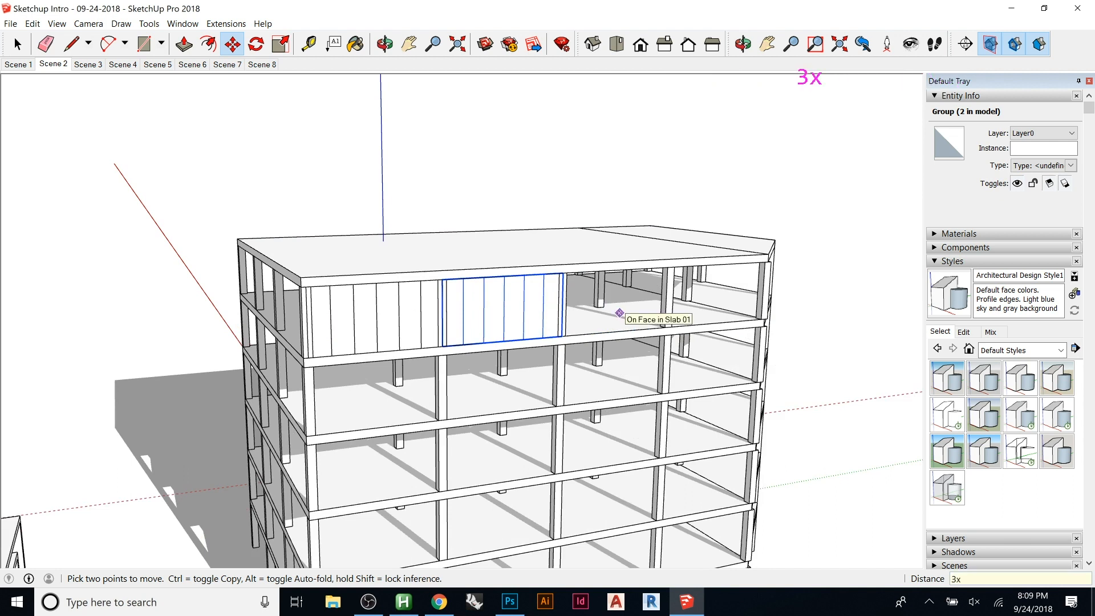
text(x)
key(Return)
- Copy the four top-storey panel groups along the red axis to the opposite side of the building
middle_drag(701, 284, 559, 346)
key(space)
click(559, 347)
shift+click(596, 337)
shift+click(650, 325)
shift+click(690, 315)
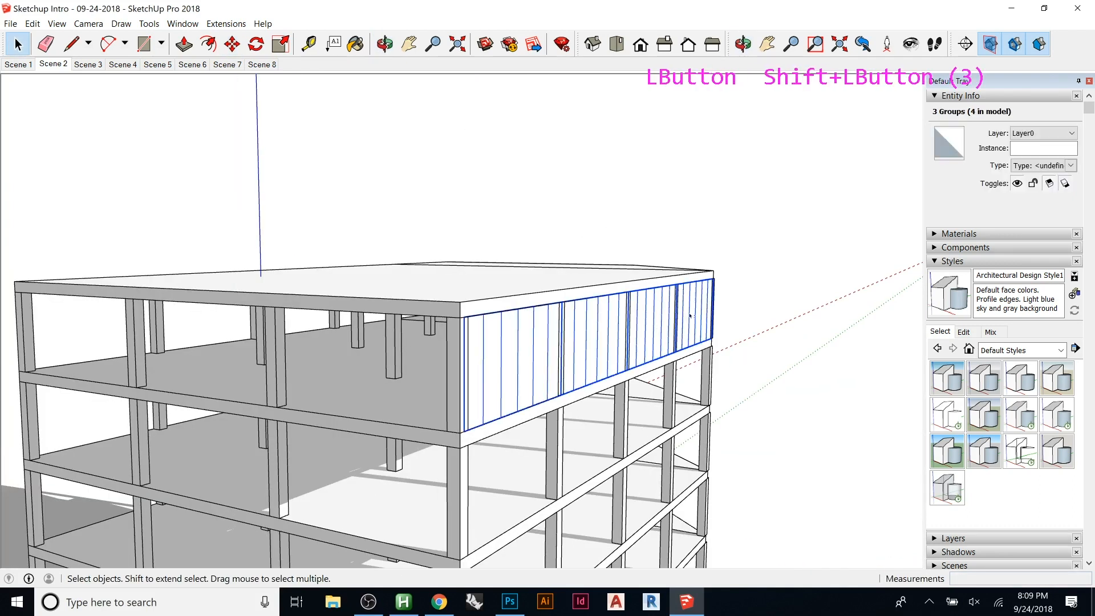
key(m)
key(ctrl)
click(493, 332)
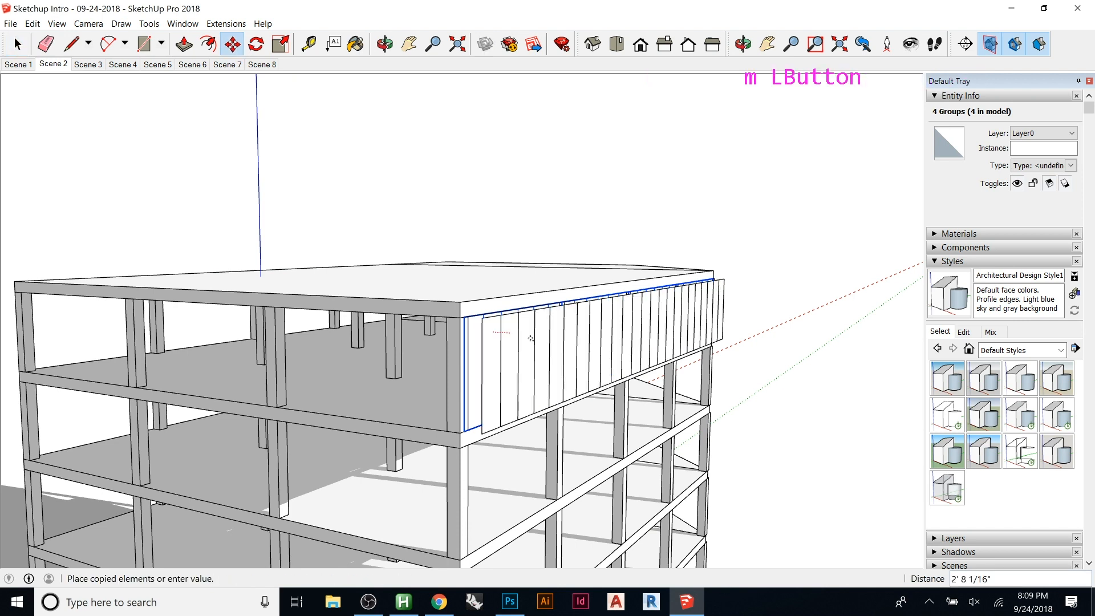
key(Right)
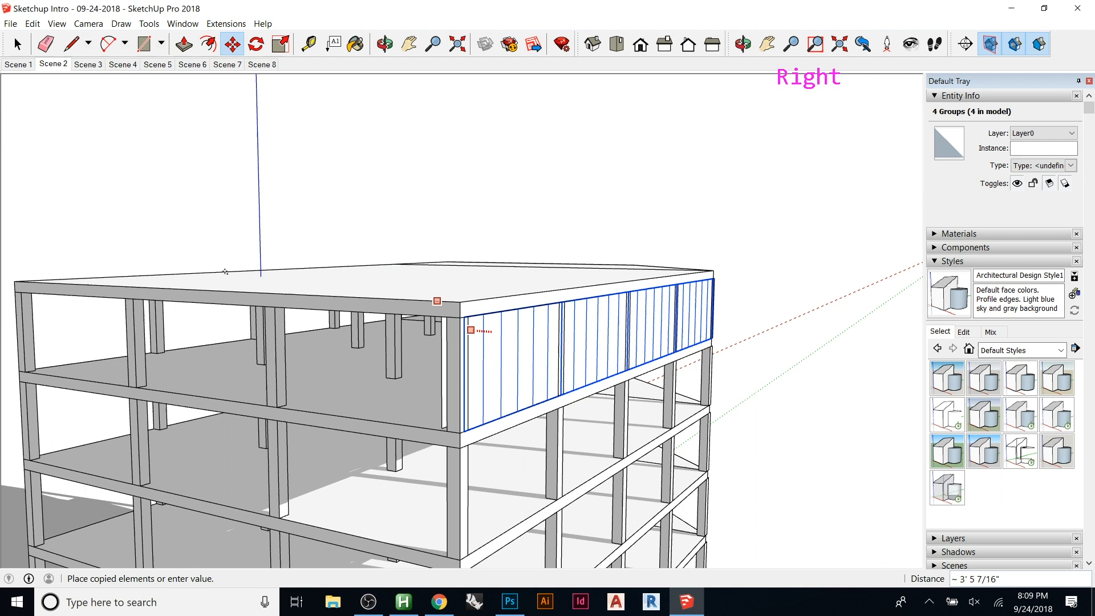
middle_drag(492, 331, 593, 305)
click(599, 314)
- Flip the four copied panel groups along the red direction
key(space)
right_click(489, 348)
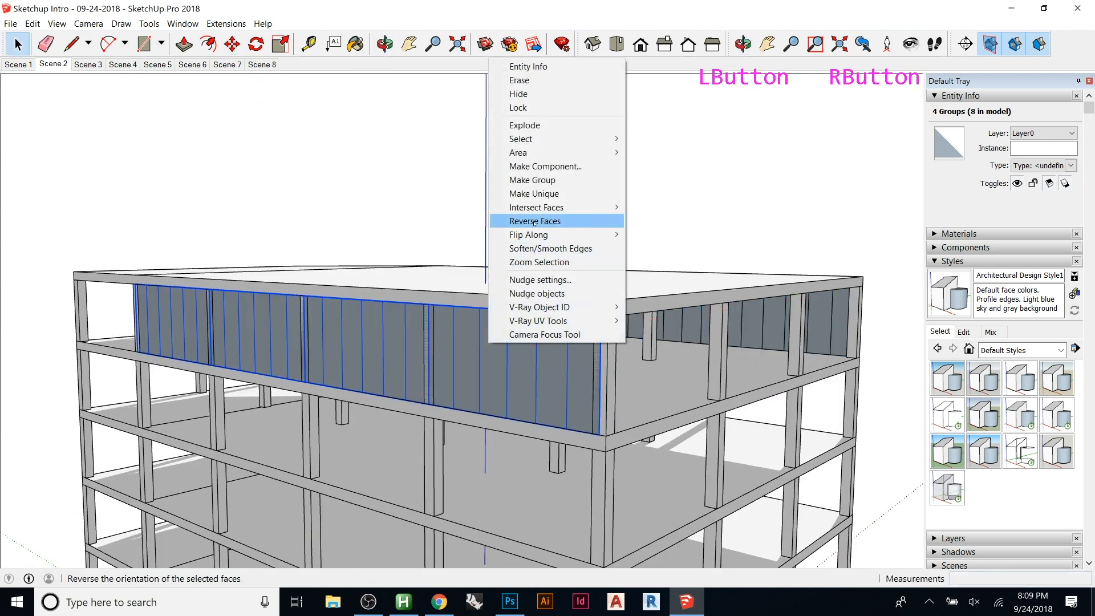
mouse_move(528, 234)
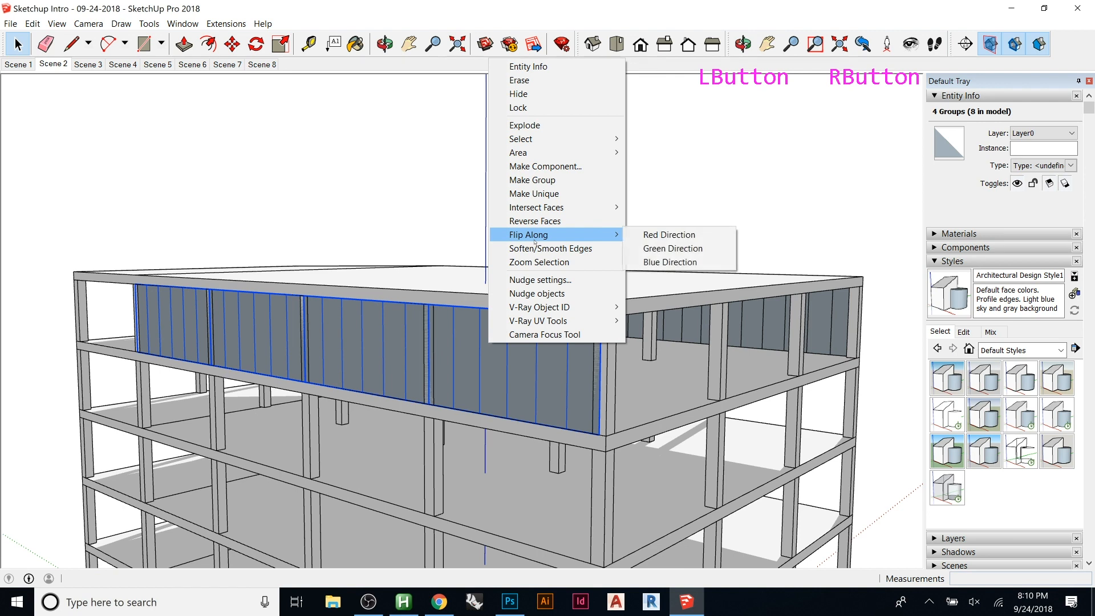
click(661, 235)
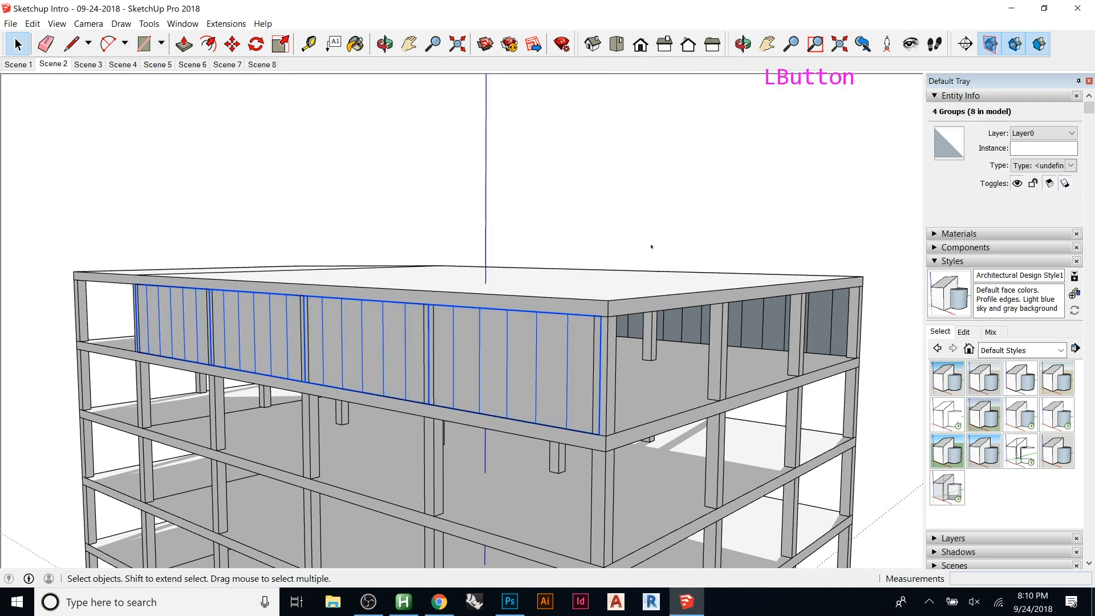
- Paint the four selected top-storey panel groups with Translucent Glass Gray from the Glass and Mirrors collection
key(b)
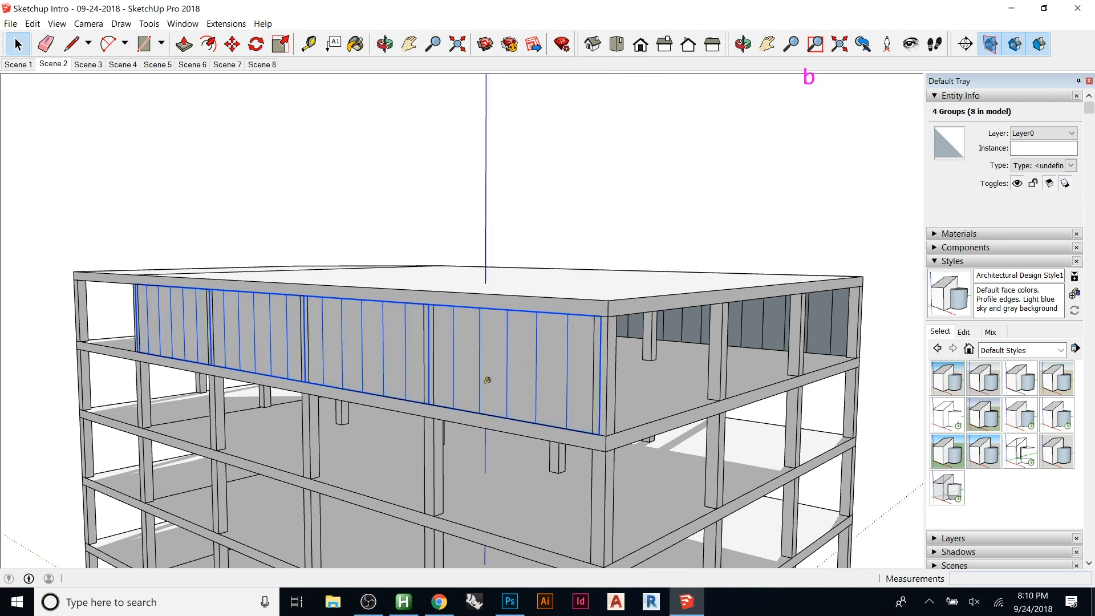
click(1003, 323)
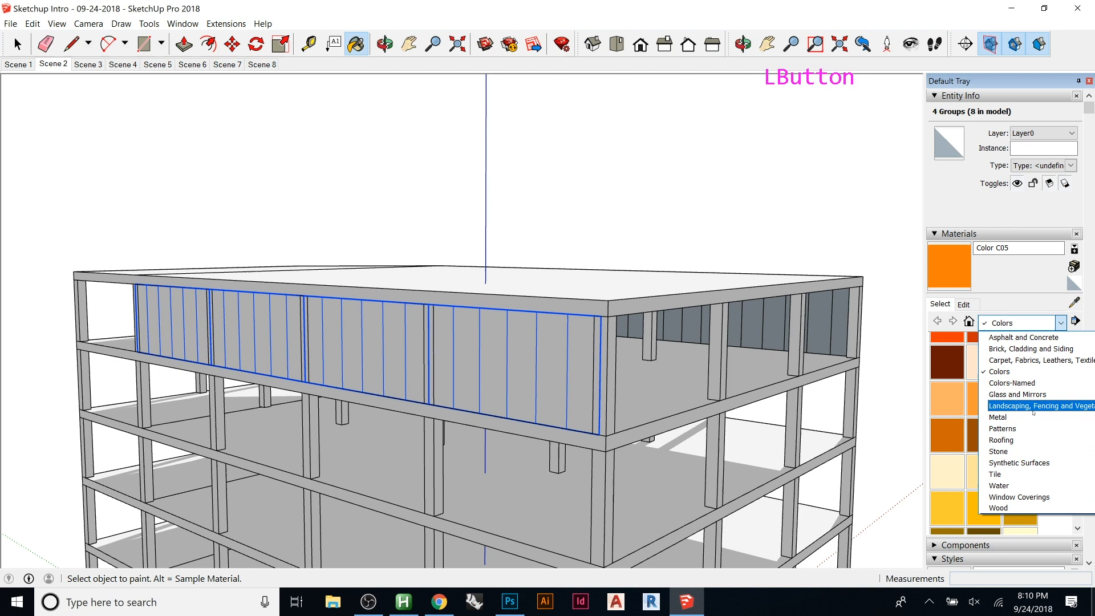
scroll(1031, 420, down, 1)
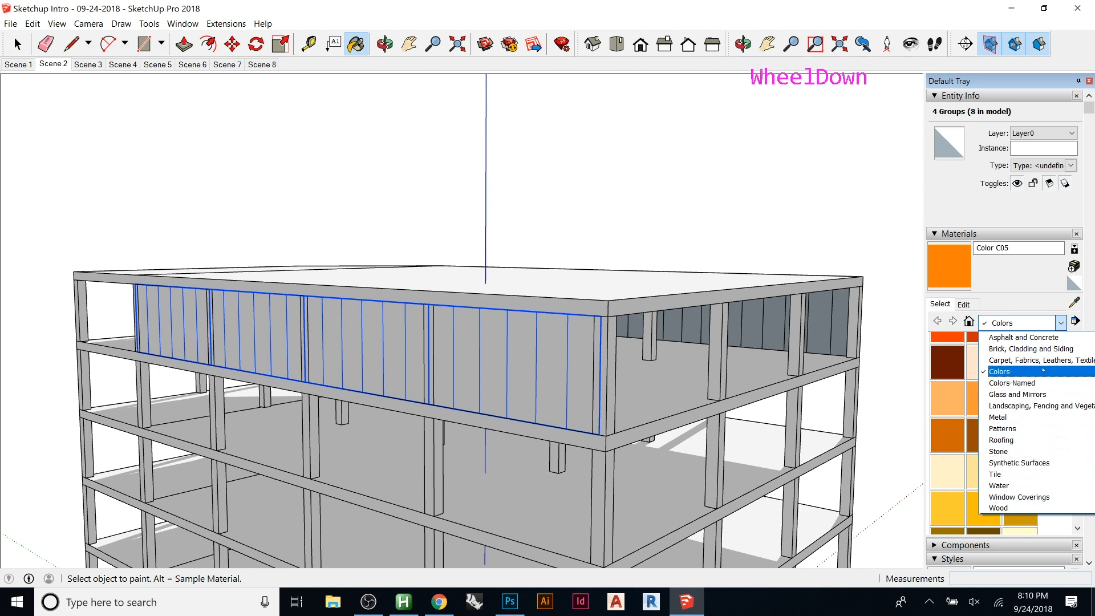
scroll(1038, 393, down, 3)
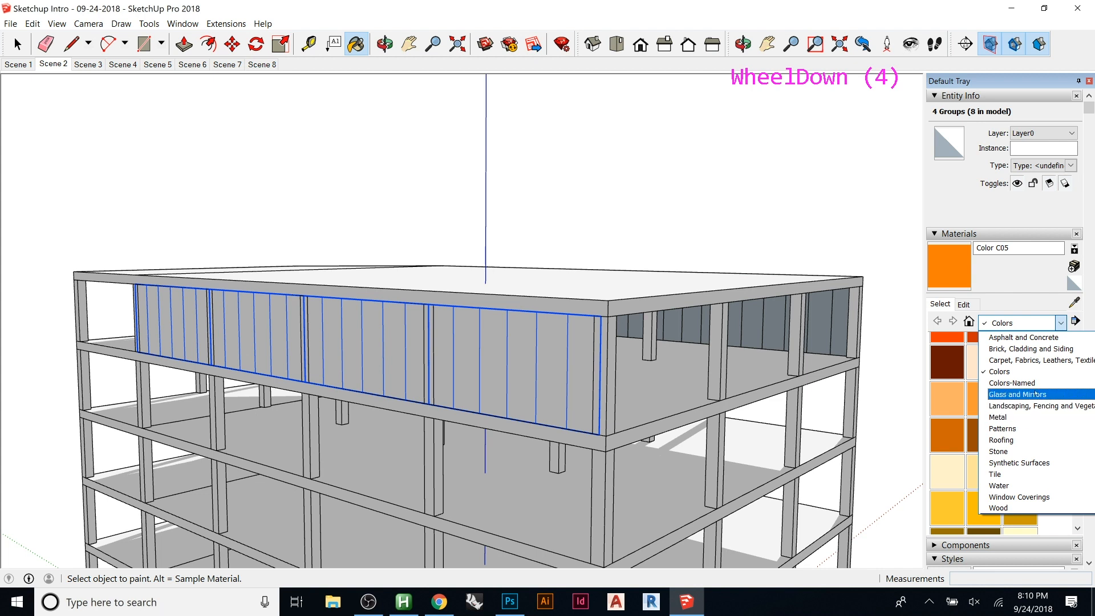
click(1036, 396)
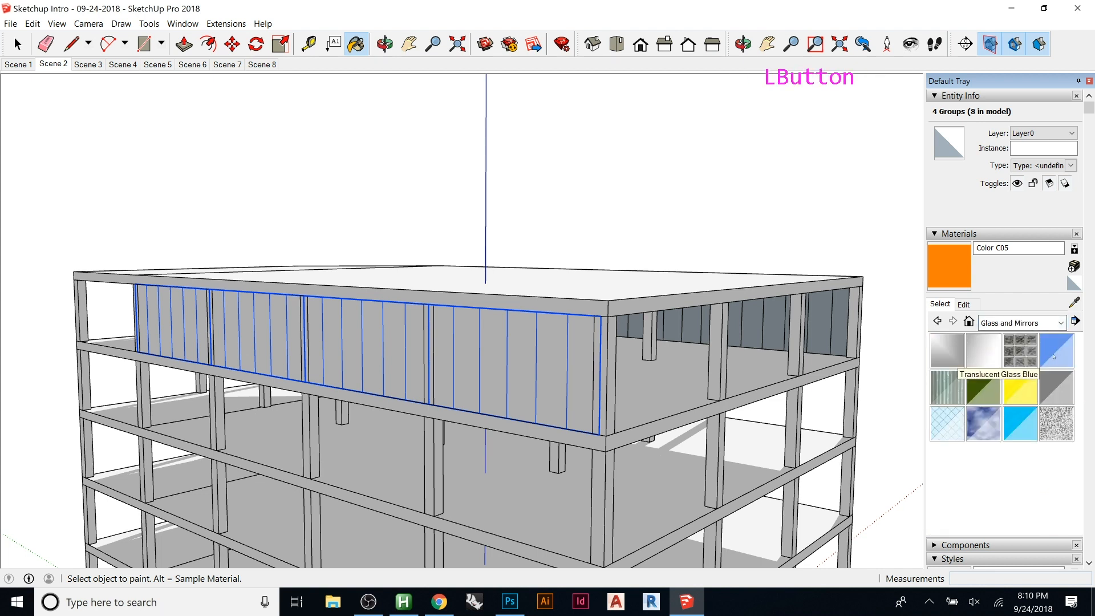
click(1051, 389)
click(537, 346)
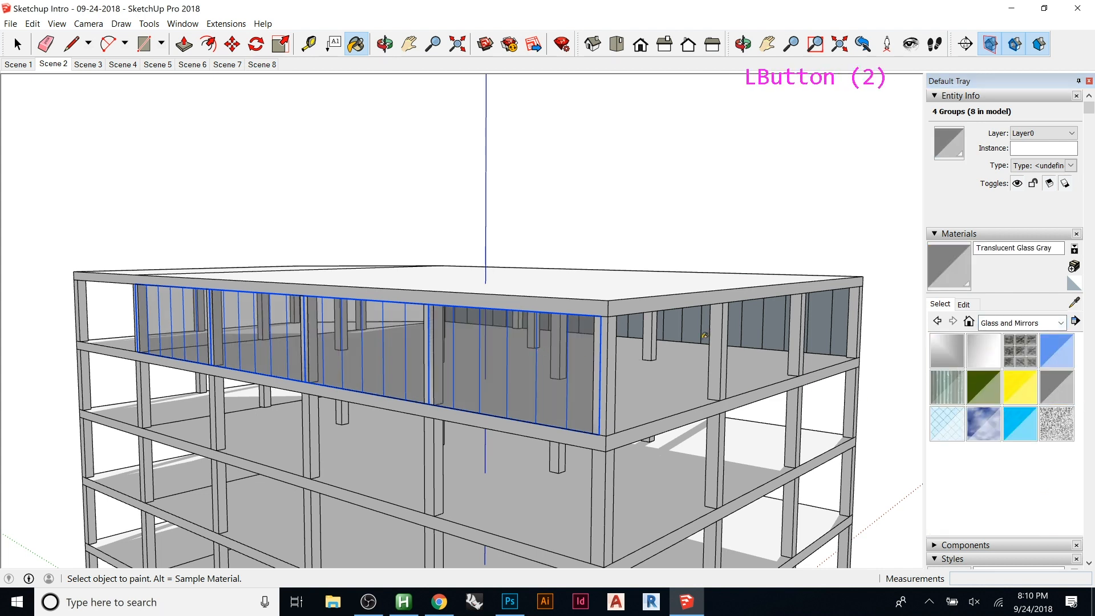
- Apply Translucent Glass Gray to the four panel groups on the opposite facade of the top storey
click(765, 327)
mouse_move(719, 324)
middle_down()
mouse_move(114, 303)
mouse_move(428, 323)
middle_up()
double_click(656, 333)
click(835, 326)
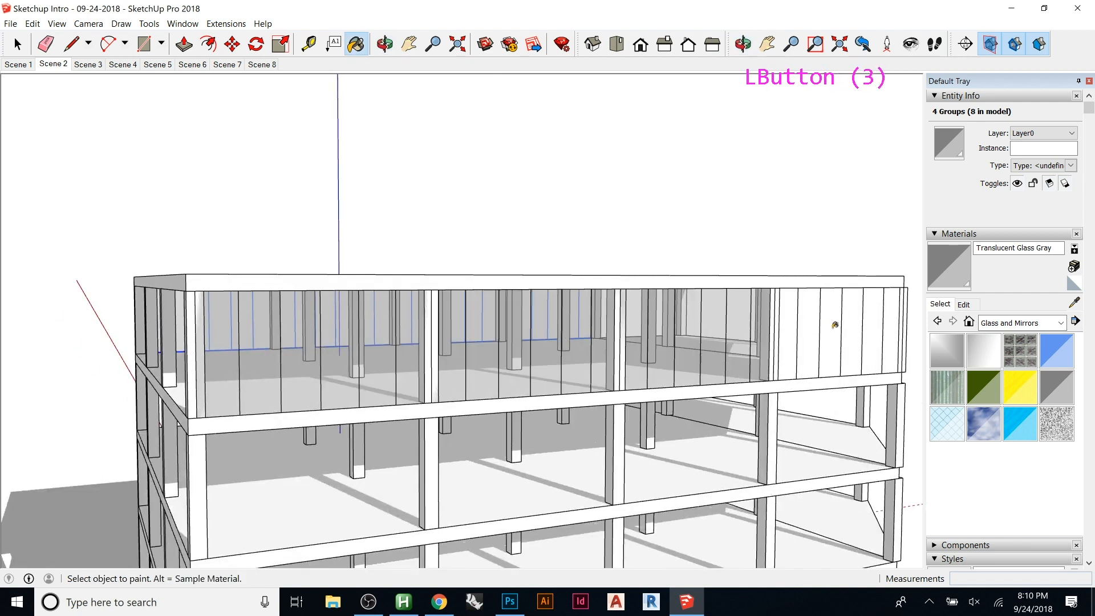
mouse_move(824, 332)
middle_down()
mouse_move(402, 337)
mouse_move(542, 351)
middle_up()
key(space)
- Select all eight glass panel groups on the top storey, leaving the floor component out of the selection
scroll(516, 349, down, 7)
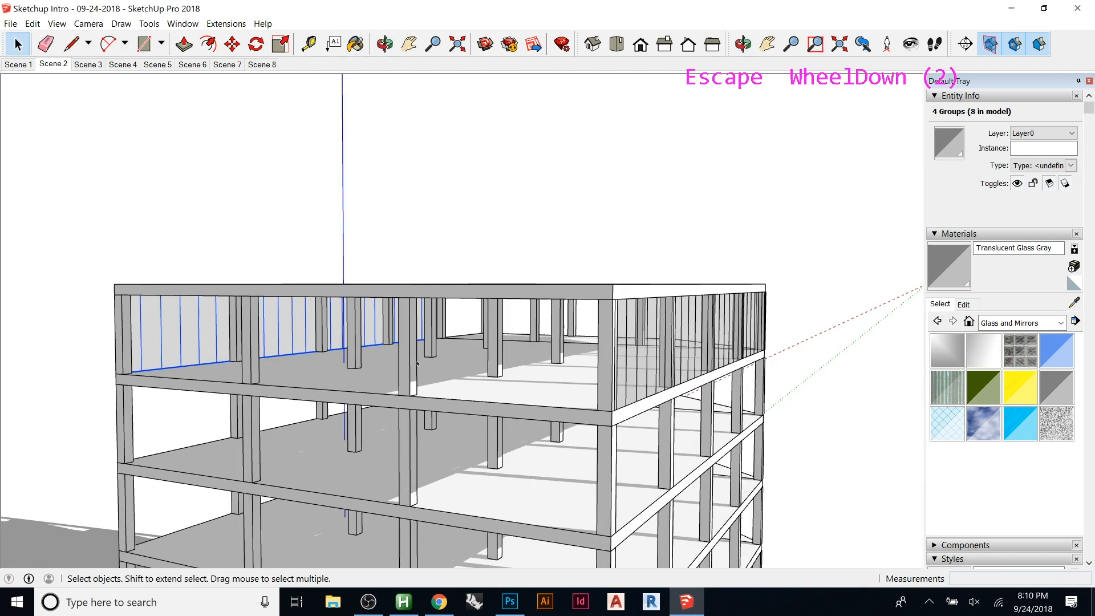
click(552, 343)
click(552, 343)
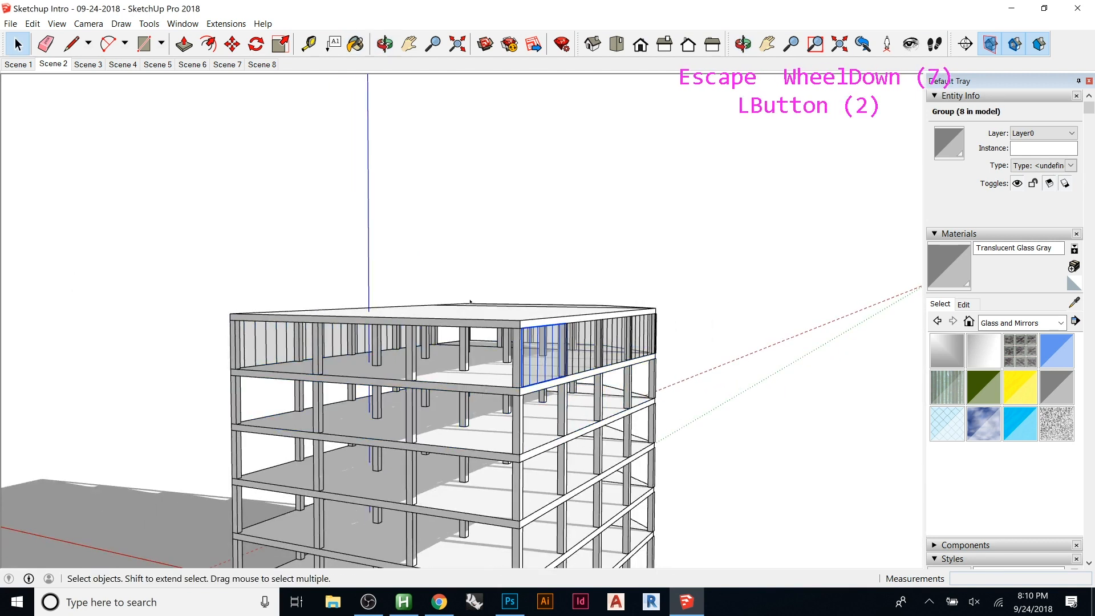
click(443, 333)
drag(428, 323, 787, 416)
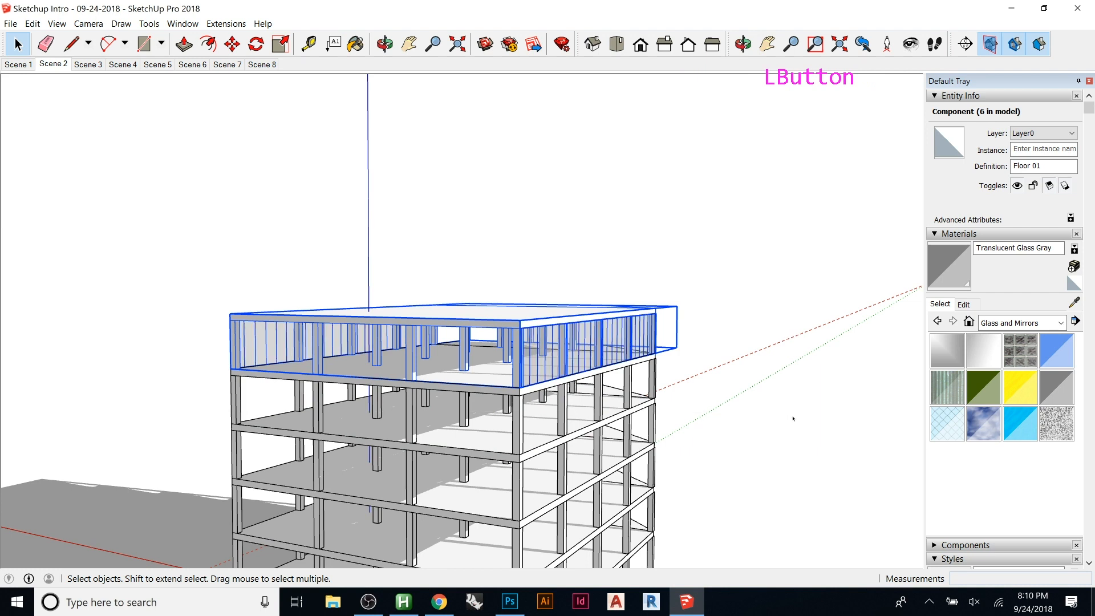
shift+click(515, 370)
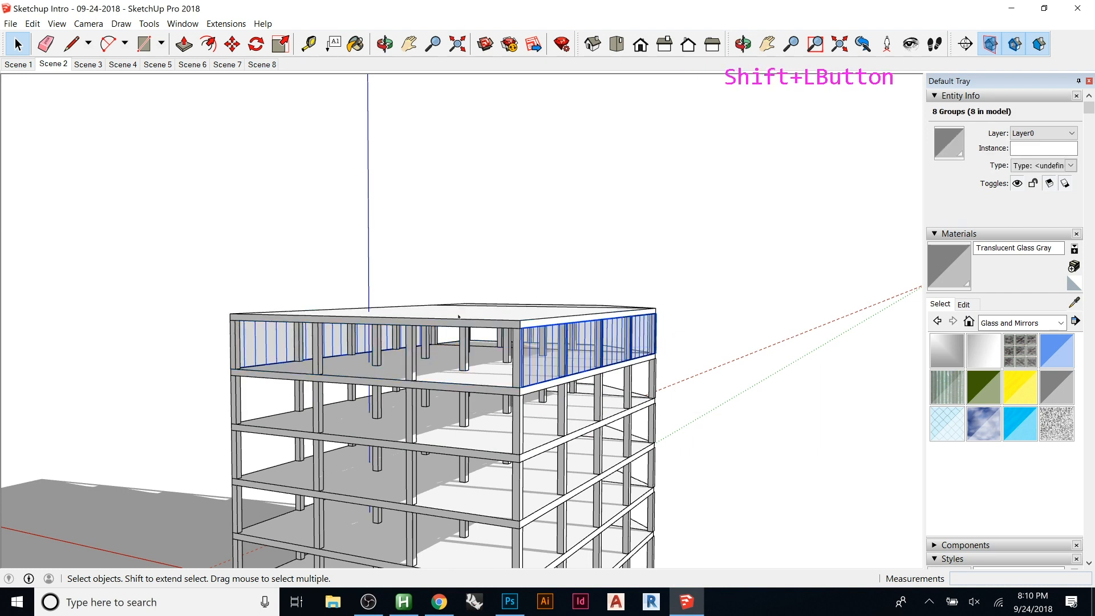
- Assign the shortcut Ctrl+Shift+V to the Paste In Place command in the preferences
click(33, 23)
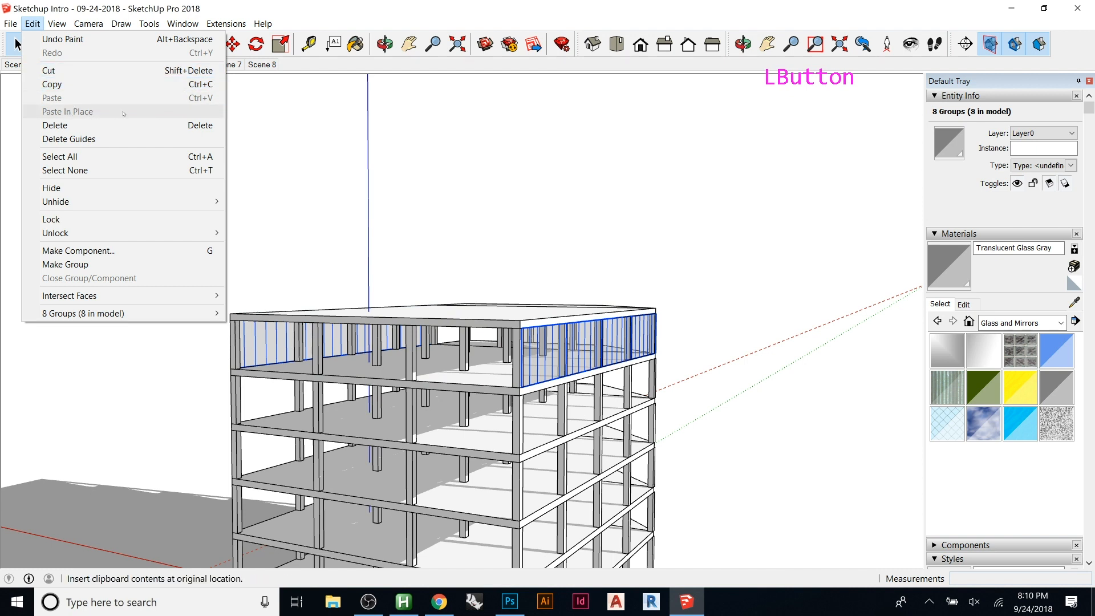
mouse_move(157, 25)
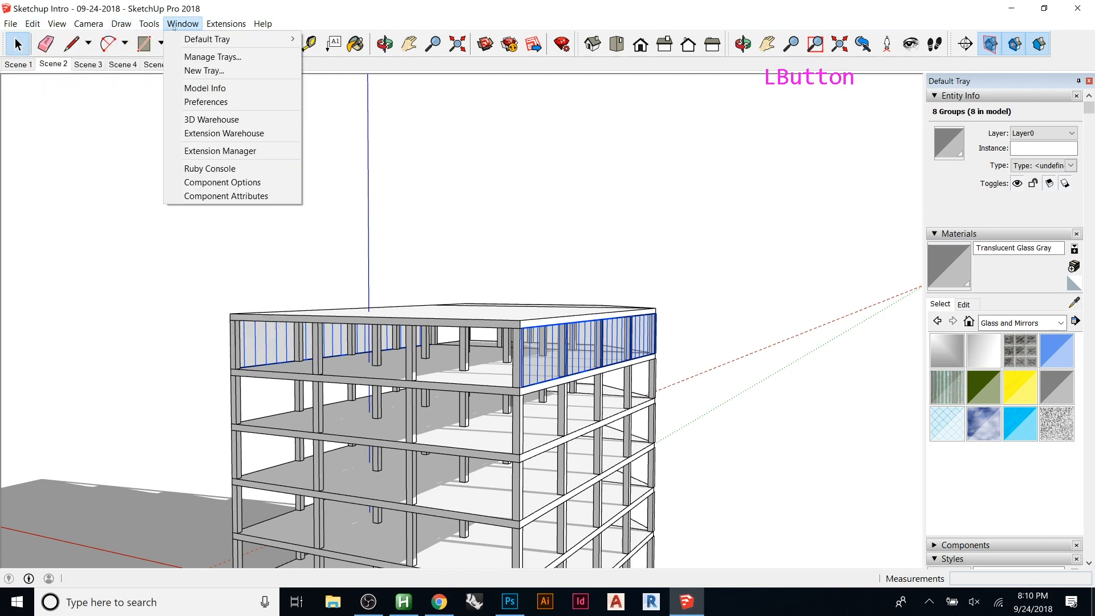
click(206, 102)
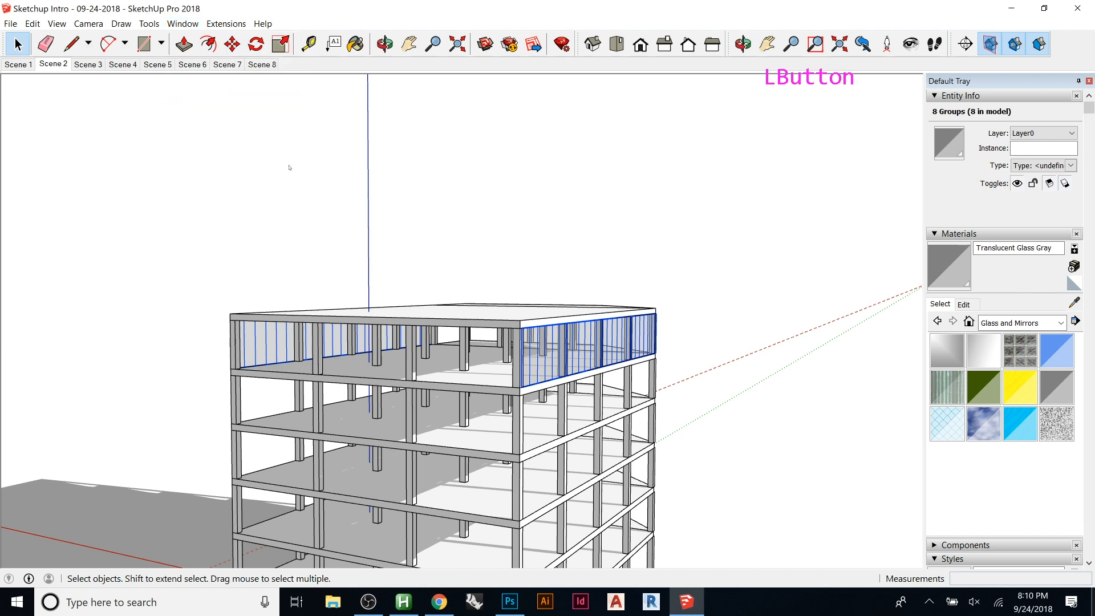
click(536, 210)
text(pa)
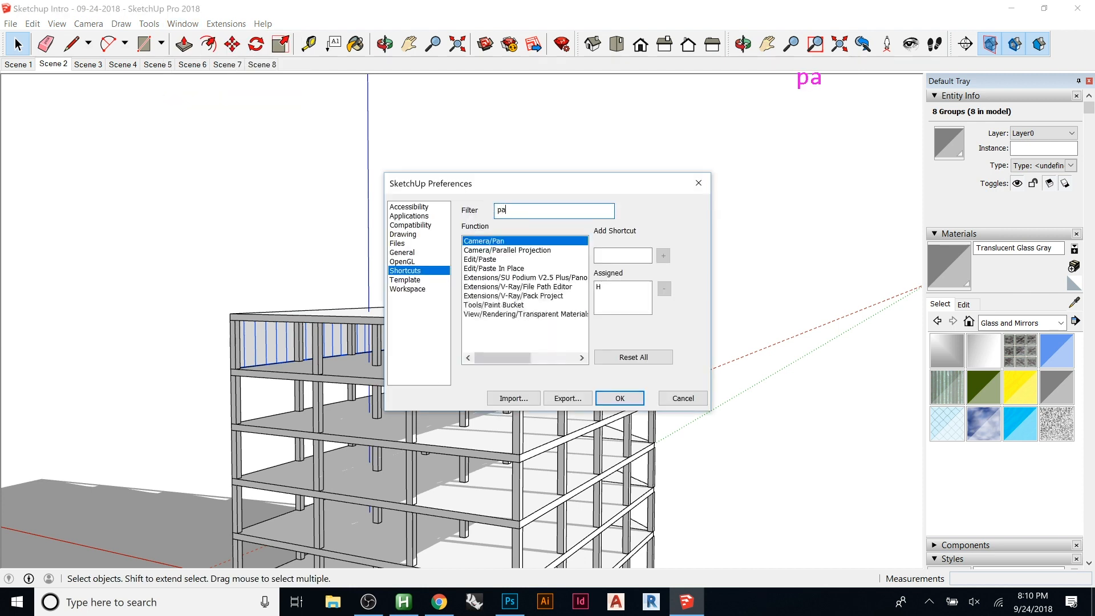
text(ste in)
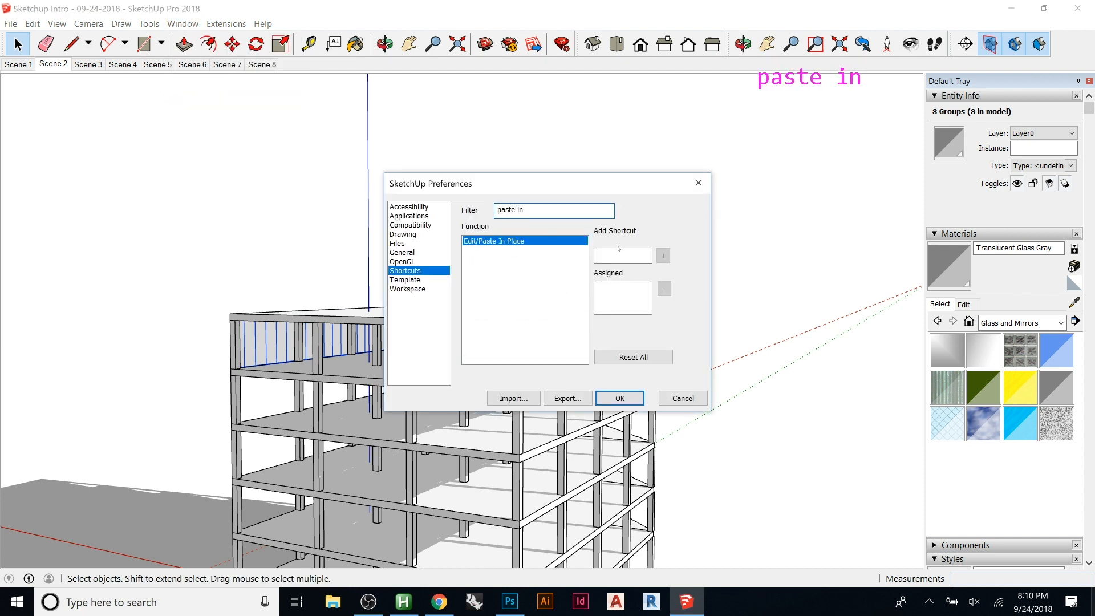
click(616, 251)
key(ctrl+shift+v)
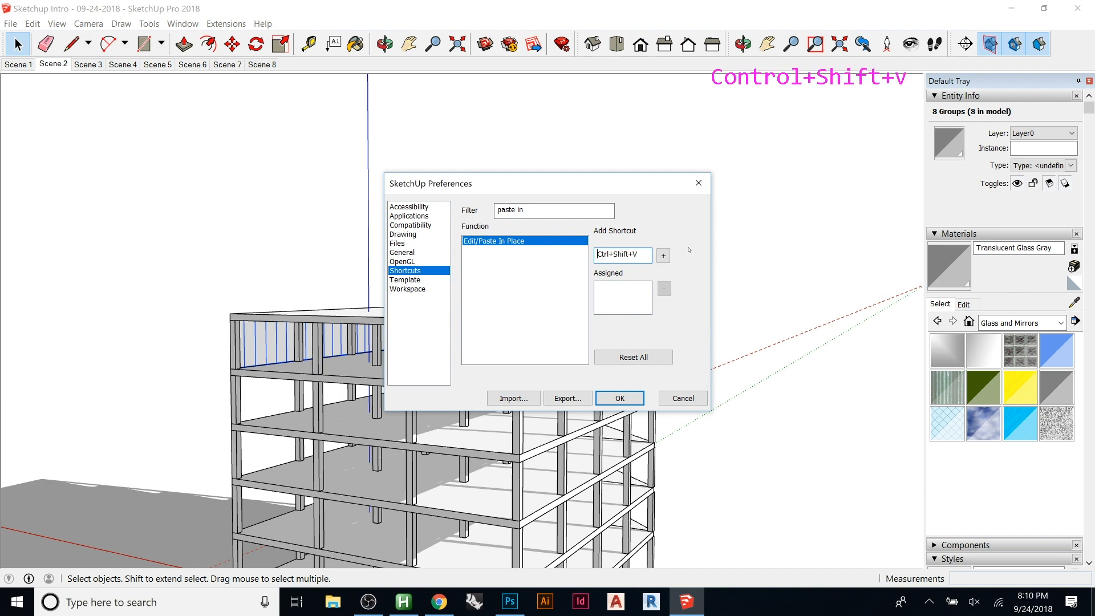
click(664, 255)
click(609, 397)
- Cut the eight panel groups, paste them in place inside the top floor component, and close the component
key(ctrl+x)
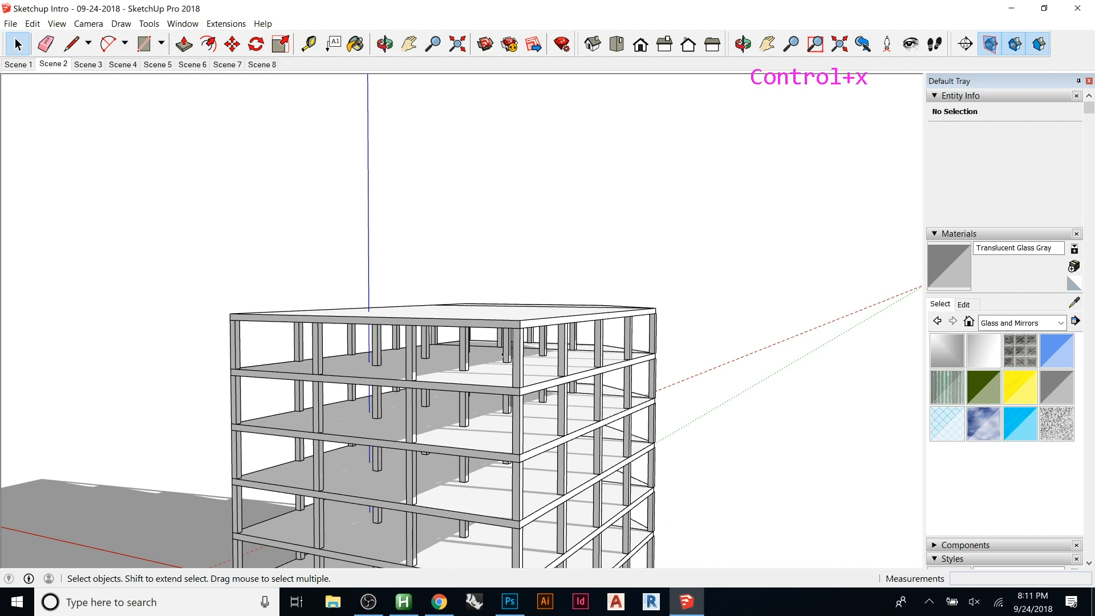
double_click(481, 335)
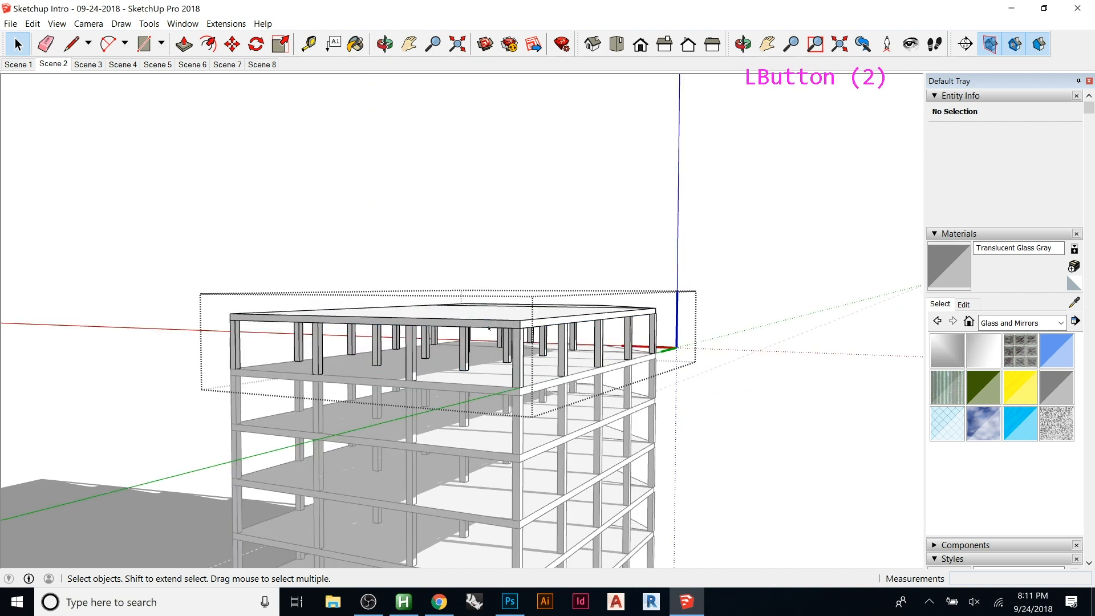
key(ctrl+shift+v)
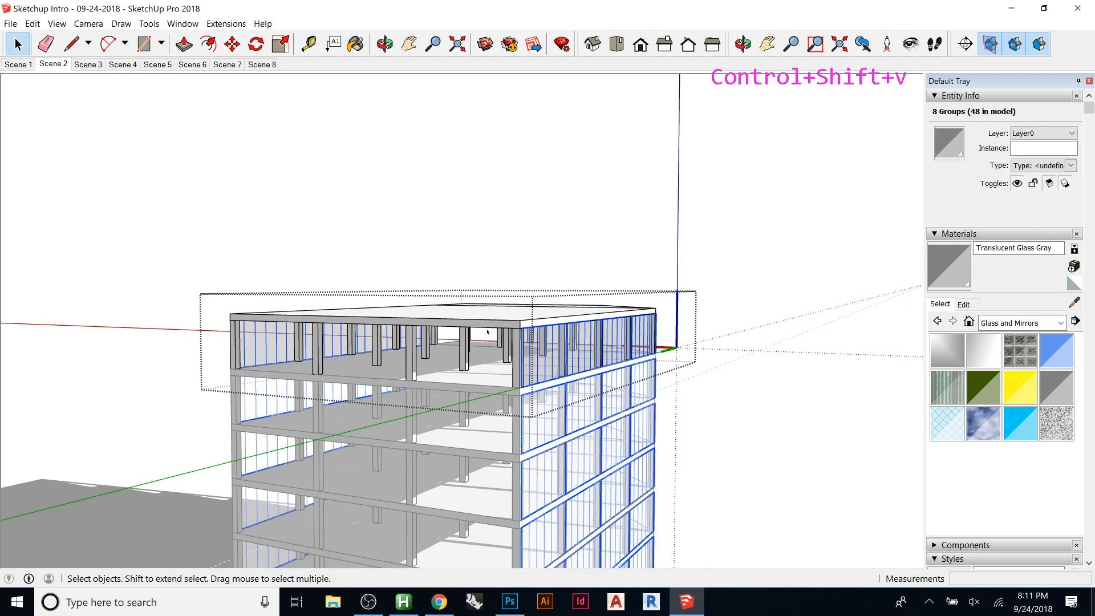
middle_drag(692, 416, 513, 344)
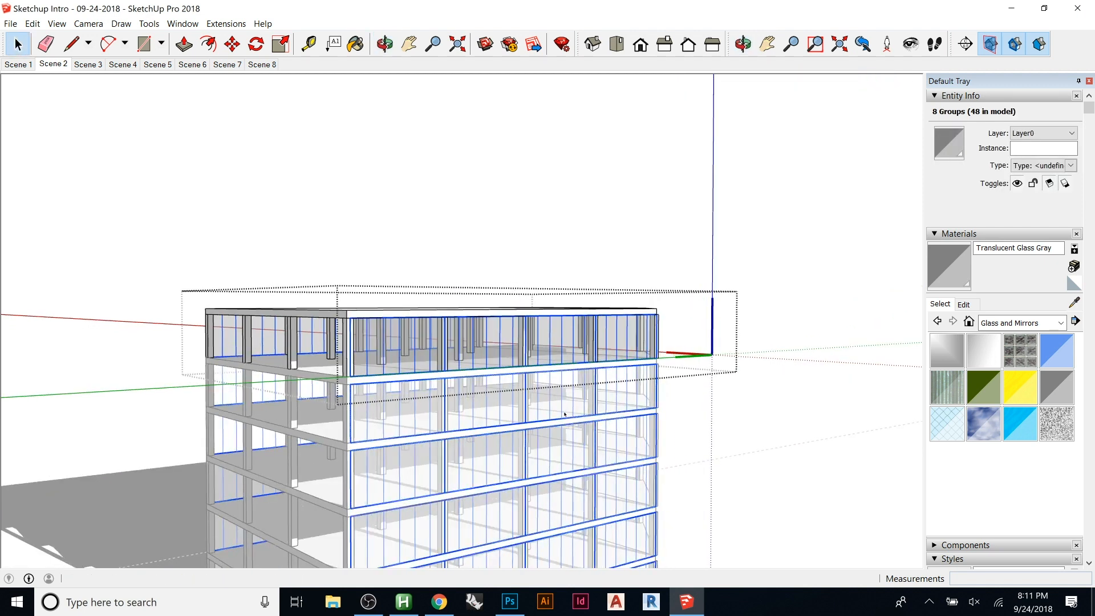
key(Escape)
key(Escape)
key(Escape)
- Examine the glass panels on every floor of the building from several sides, checking them inside a floor component
scroll(513, 345, down, 11)
middle_drag(408, 427, 260, 408)
scroll(505, 408, up, 8)
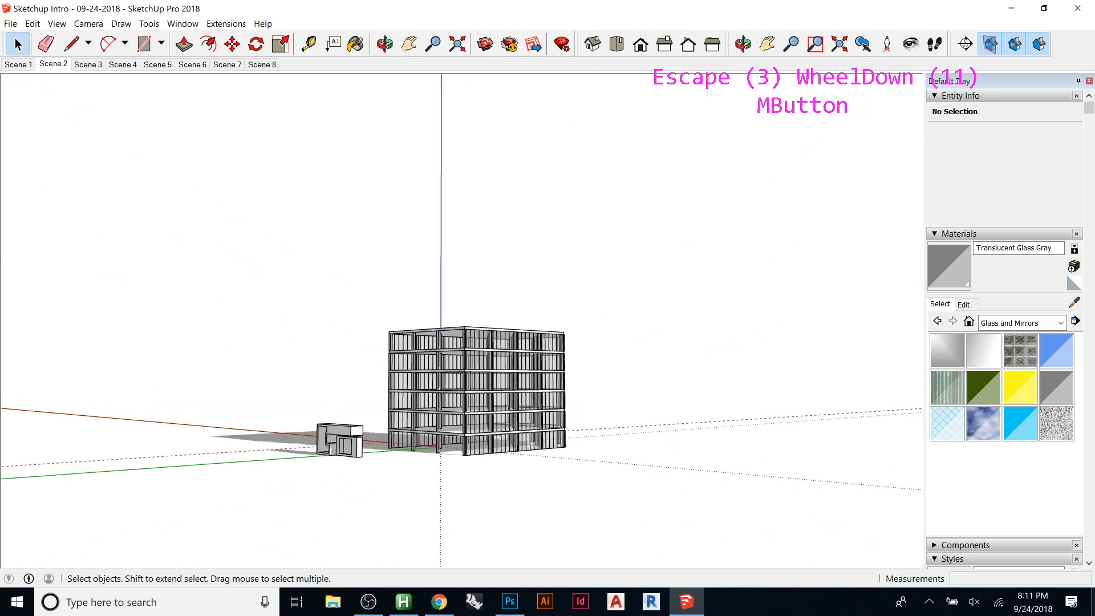
double_click(528, 406)
click(529, 405)
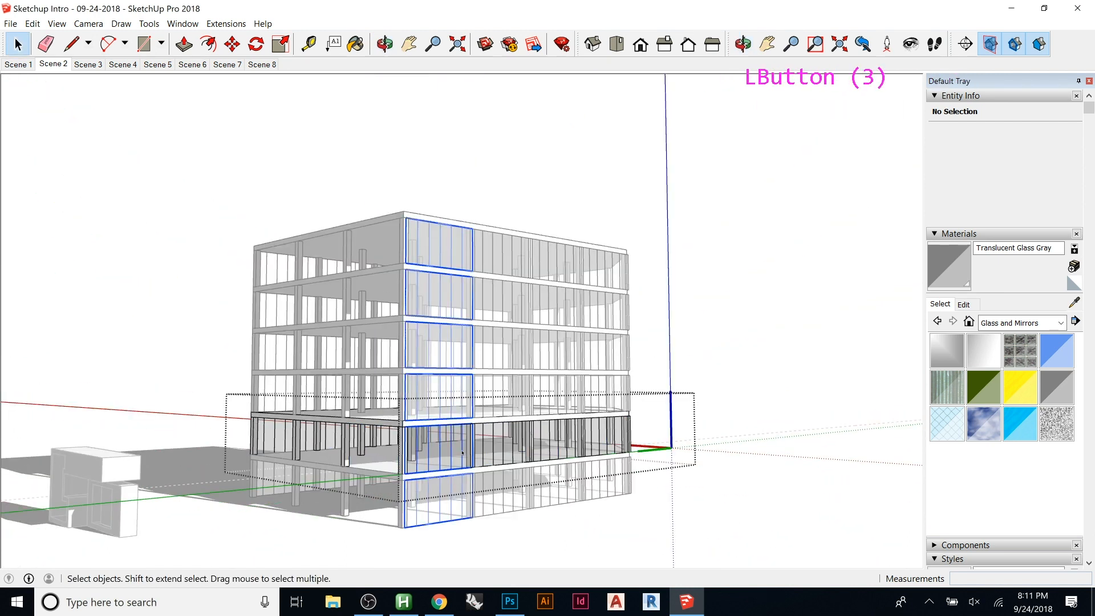
middle_drag(528, 405, 462, 332)
key(Escape)
scroll(462, 333, up, 7)
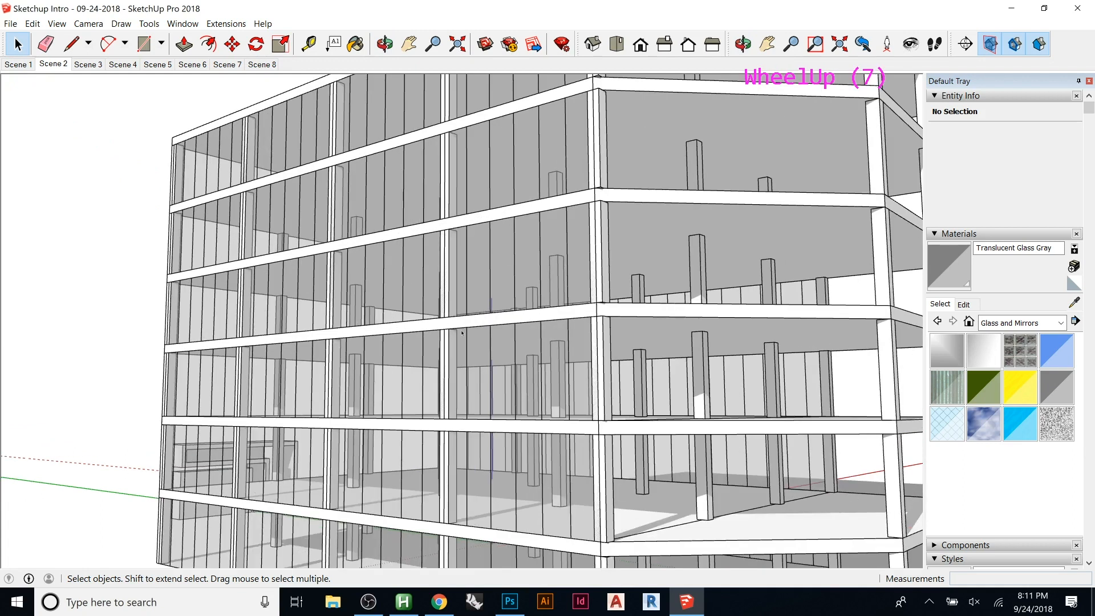
scroll(456, 344, down, 8)
middle_drag(456, 344, 852, 299)
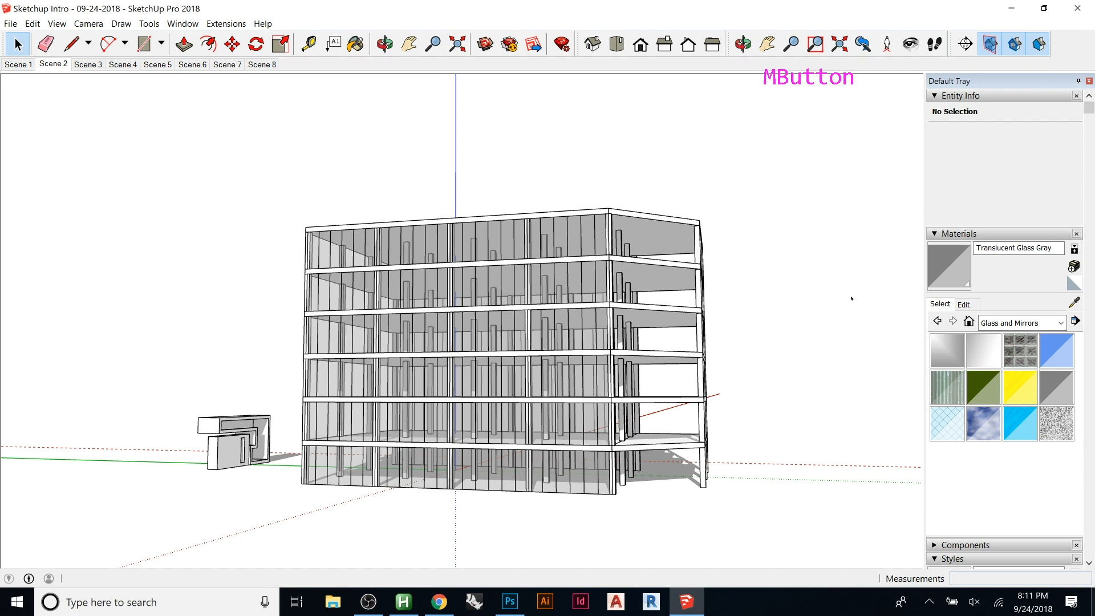
- Open the top floor's slab for editing and draw a rectangle of about 673 sq ft on its upper face
middle_drag(627, 336, 612, 355)
double_click(612, 355)
click(613, 354)
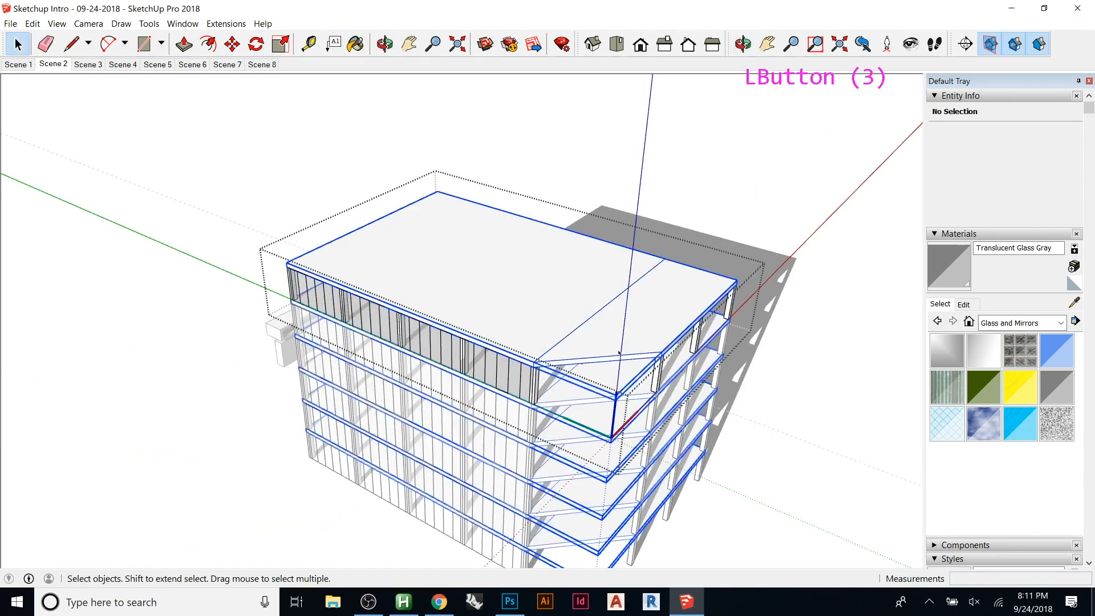
double_click(624, 351)
key(r)
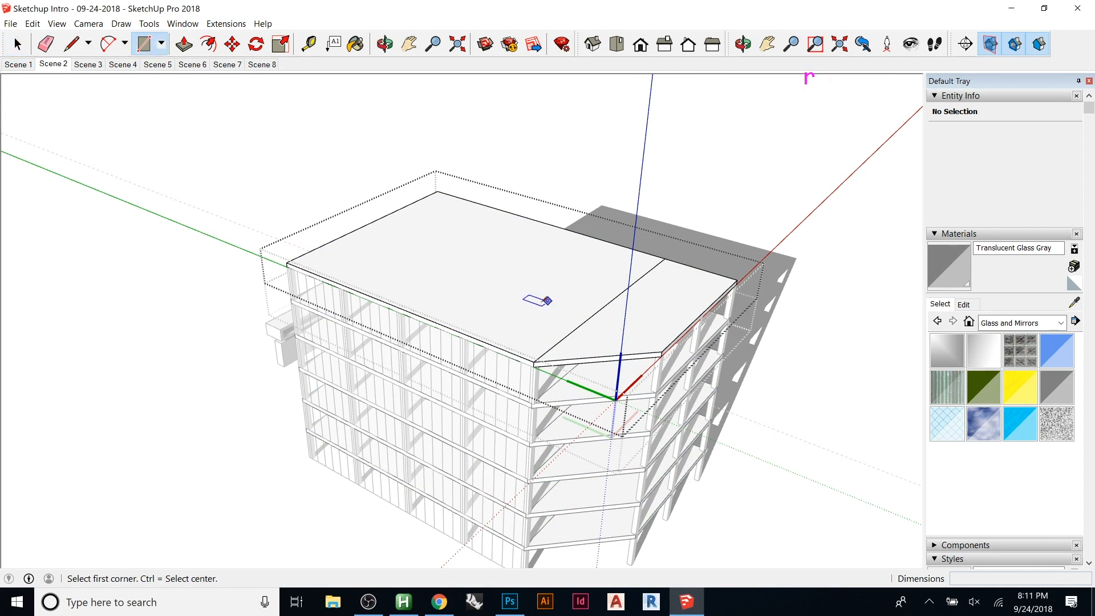
click(497, 275)
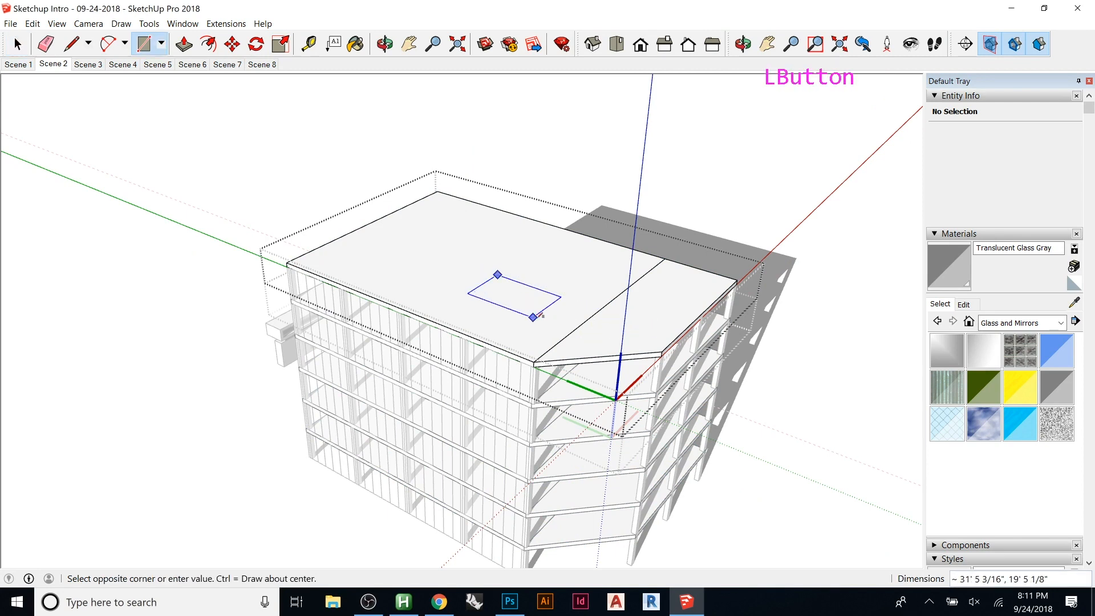
click(556, 321)
- Try to push the rectangle about 11" down into the slab, and undo that push
key(p)
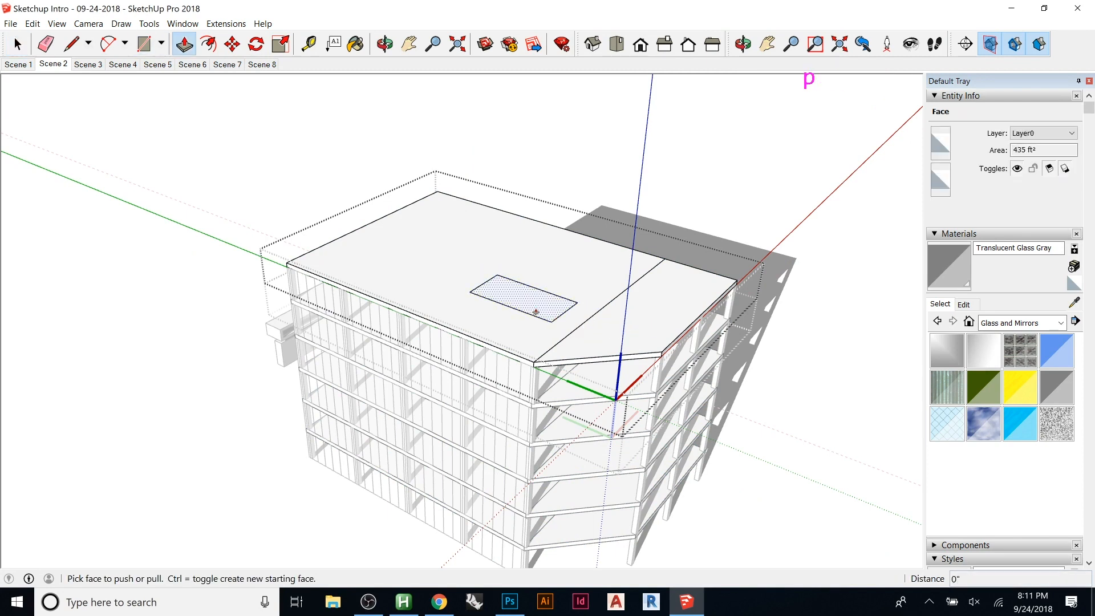
scroll(558, 296, up, 3)
scroll(558, 296, up, 13)
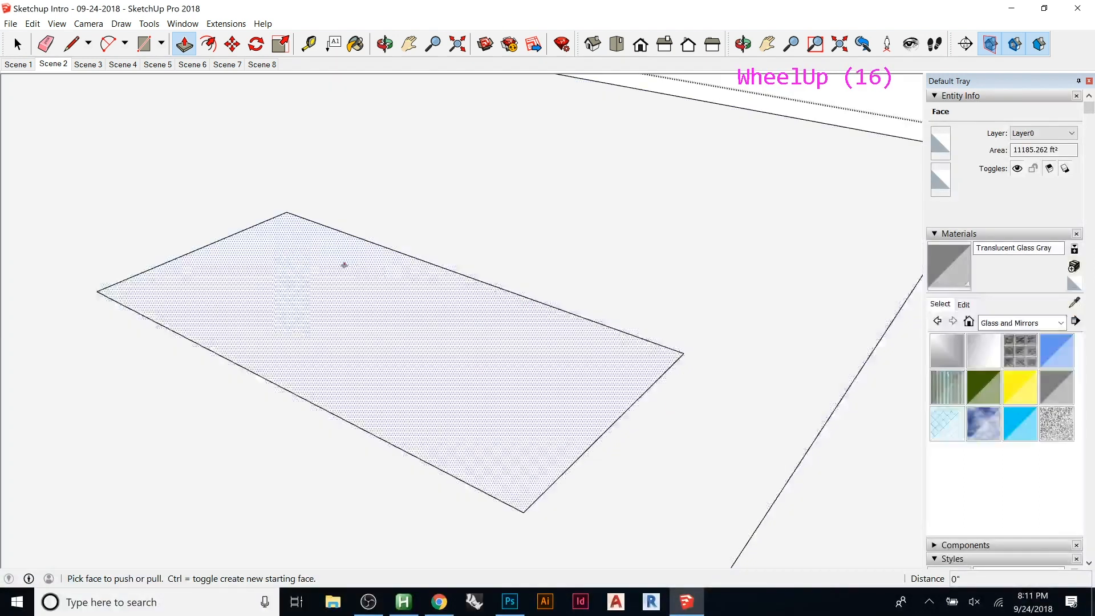
drag(342, 264, 369, 298)
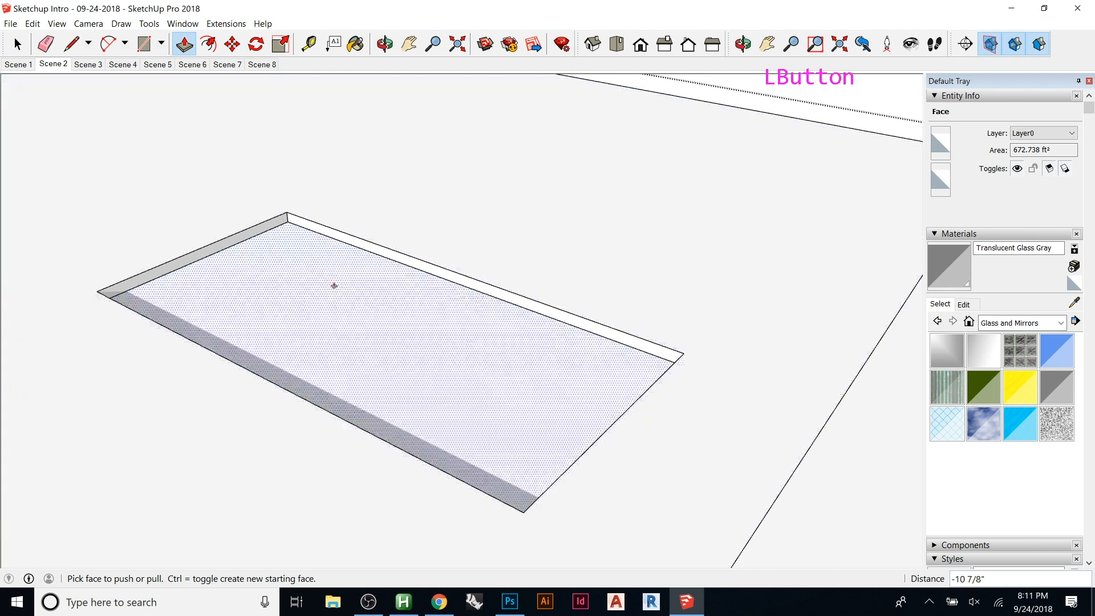
key(z)
key(Escape)
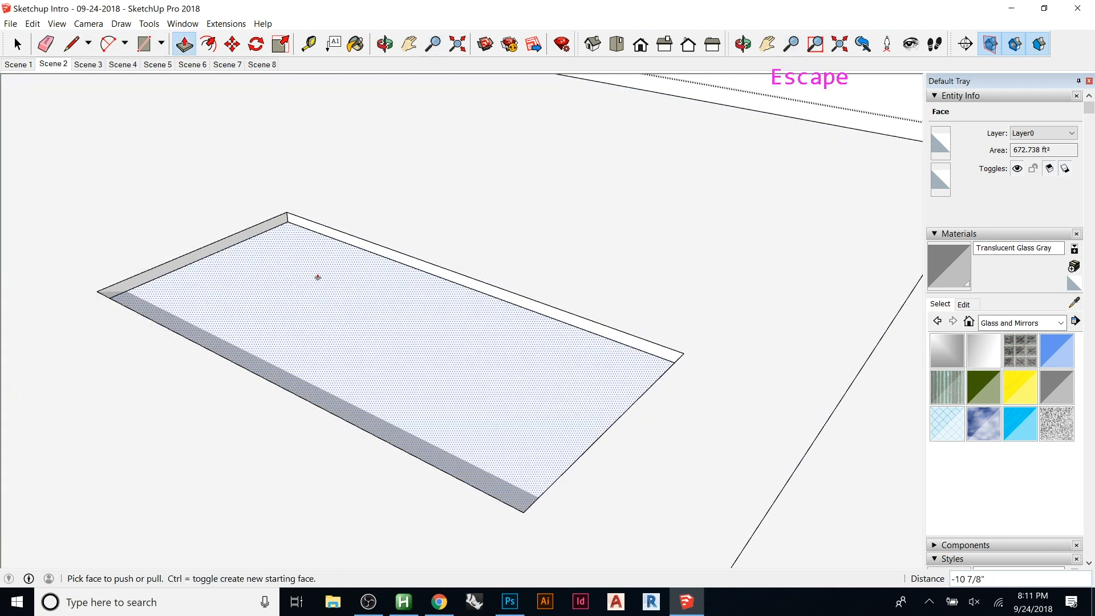
key(ctrl+z)
- Push the rectangle 2' down through the slab to cut an opening
click(304, 268)
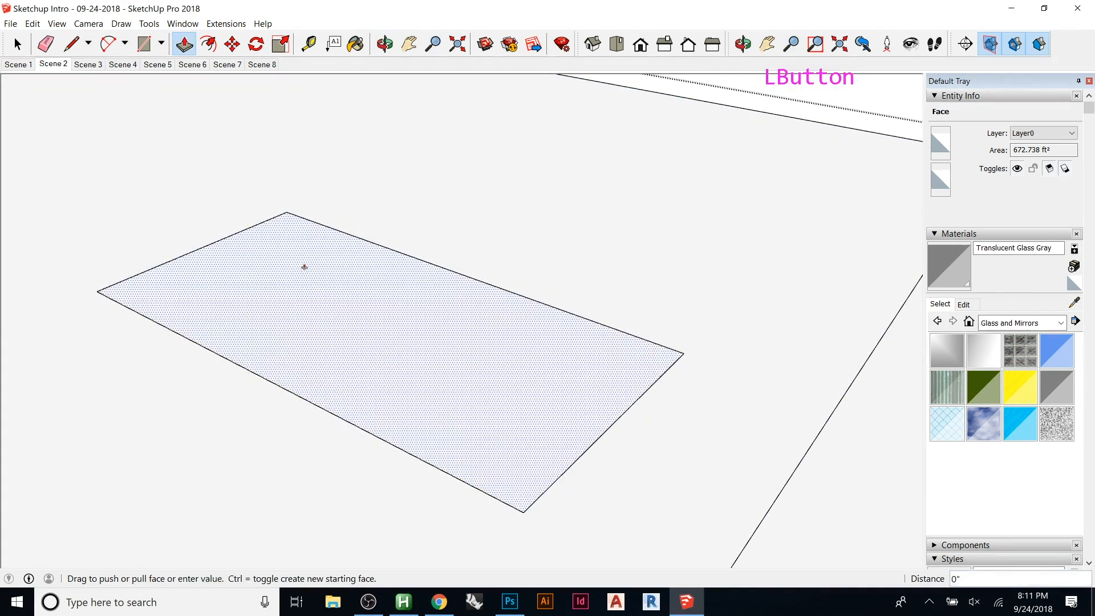
click(358, 330)
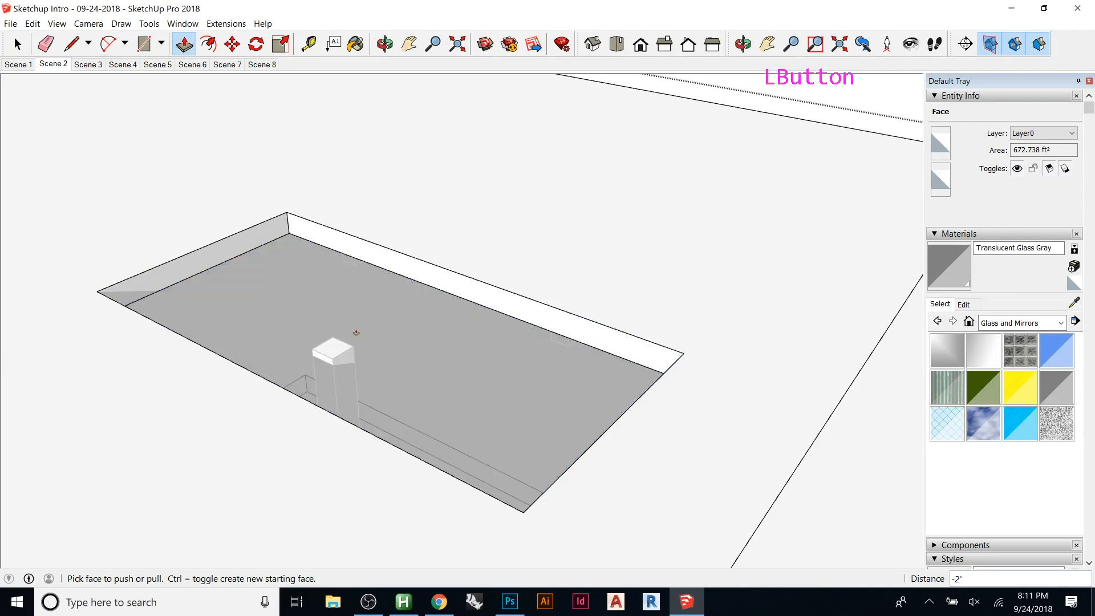
- Delete the column standing inside the new slab opening and leave component editing
middle_drag(416, 361, 492, 404)
key(space)
triple_click(492, 405)
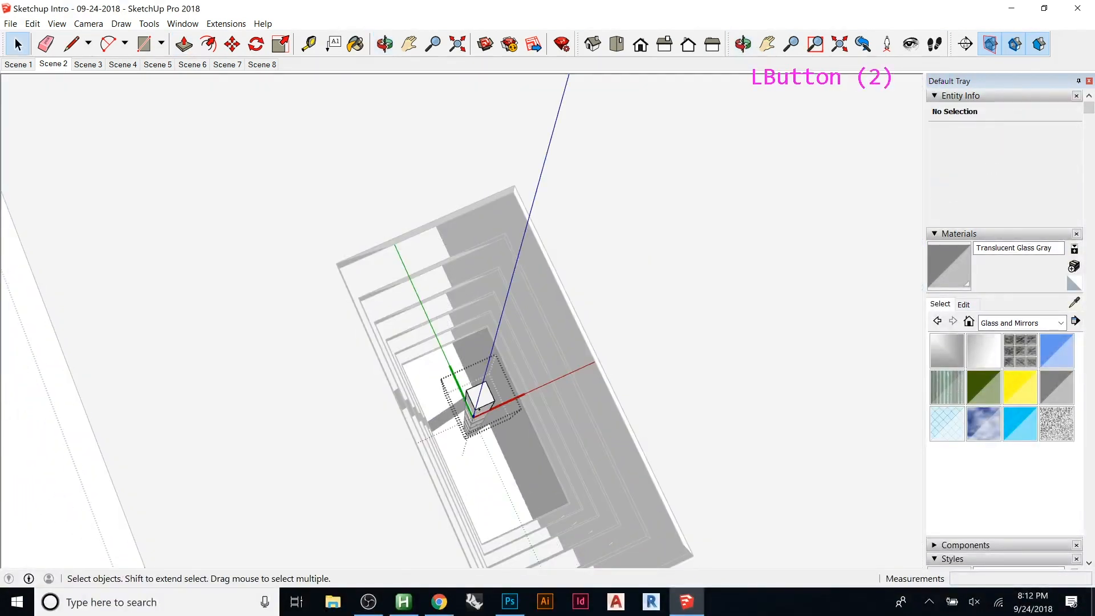
key(Escape)
click(483, 404)
key(Delete)
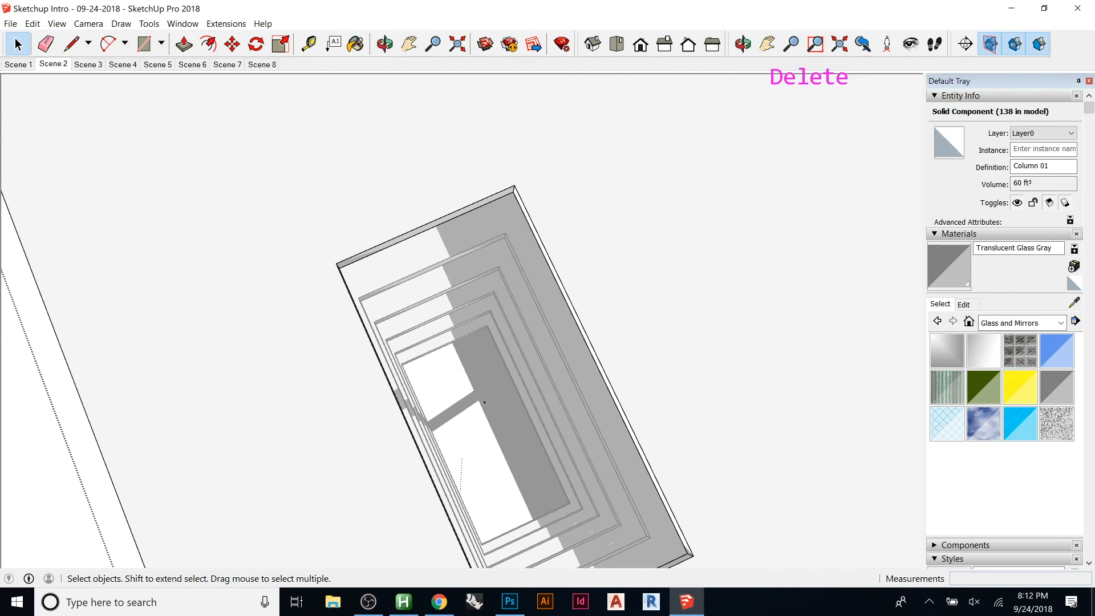
key(Escape)
key(Escape)
key(Escape)
key(Escape)
key(Escape)
key(Escape)
scroll(454, 172, down, 20)
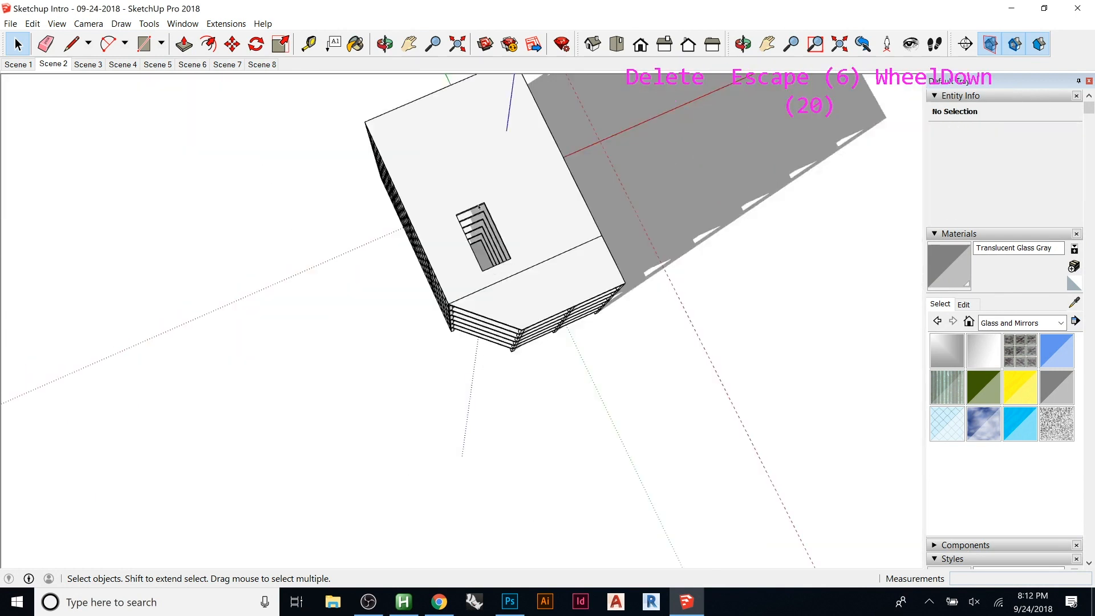
- Examine the slab openings running through all floors of the building from above, below and several sides
middle_drag(453, 174, 451, 345)
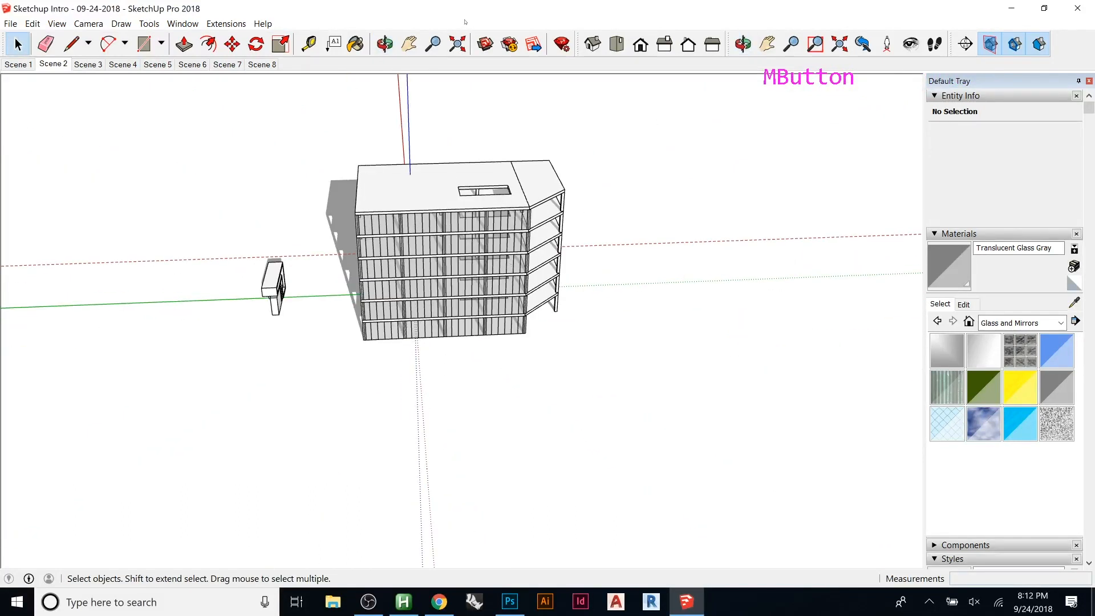
scroll(428, 192, up, 8)
middle_drag(510, 229, 579, 288)
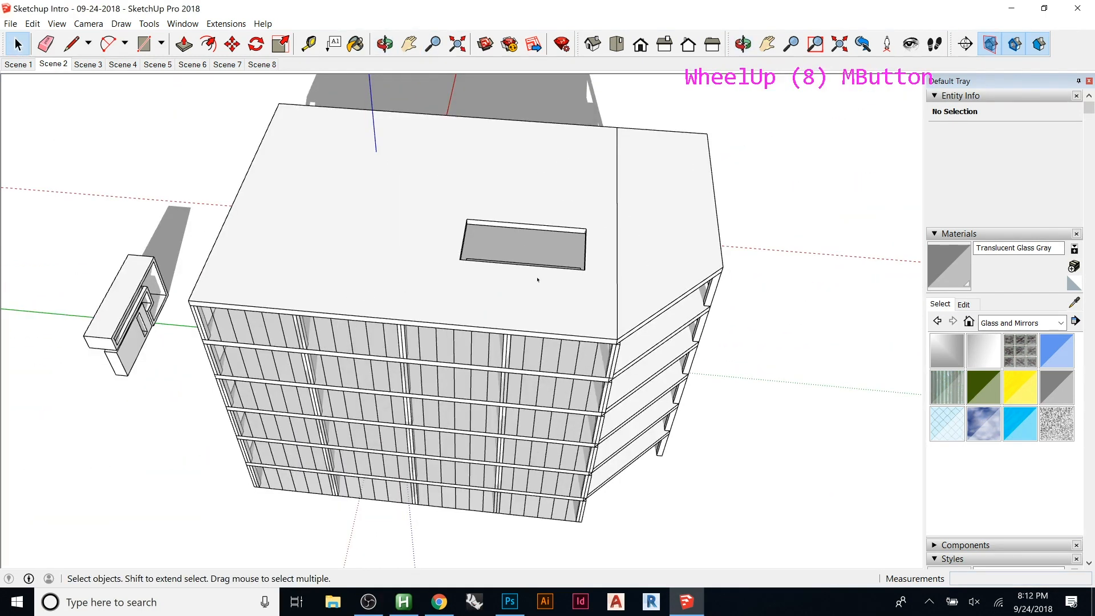
middle_drag(387, 324, 384, 458)
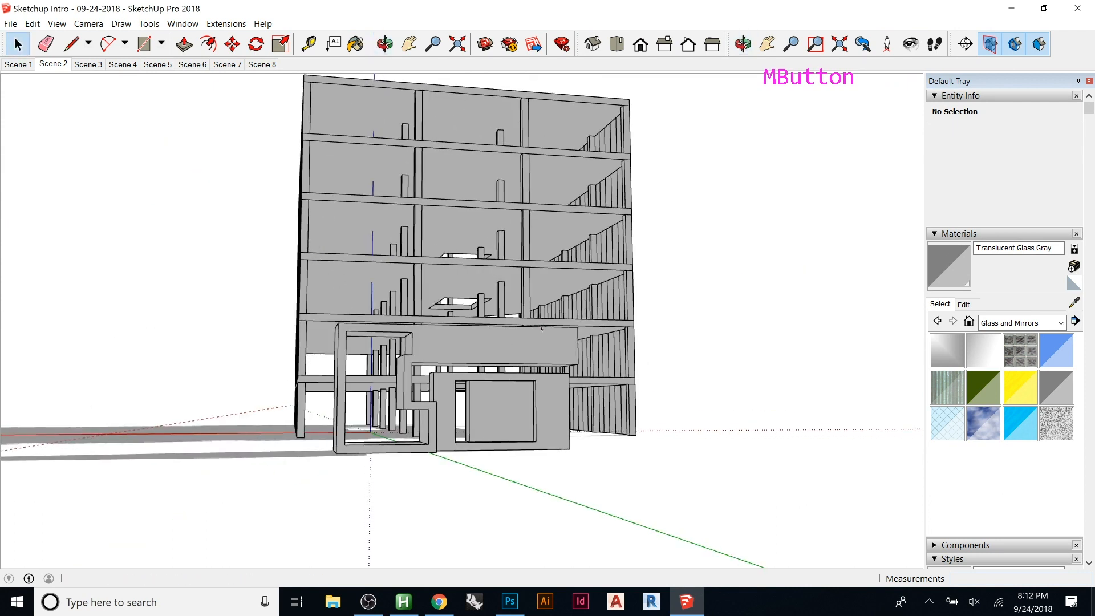
middle_drag(539, 421, 736, 401)
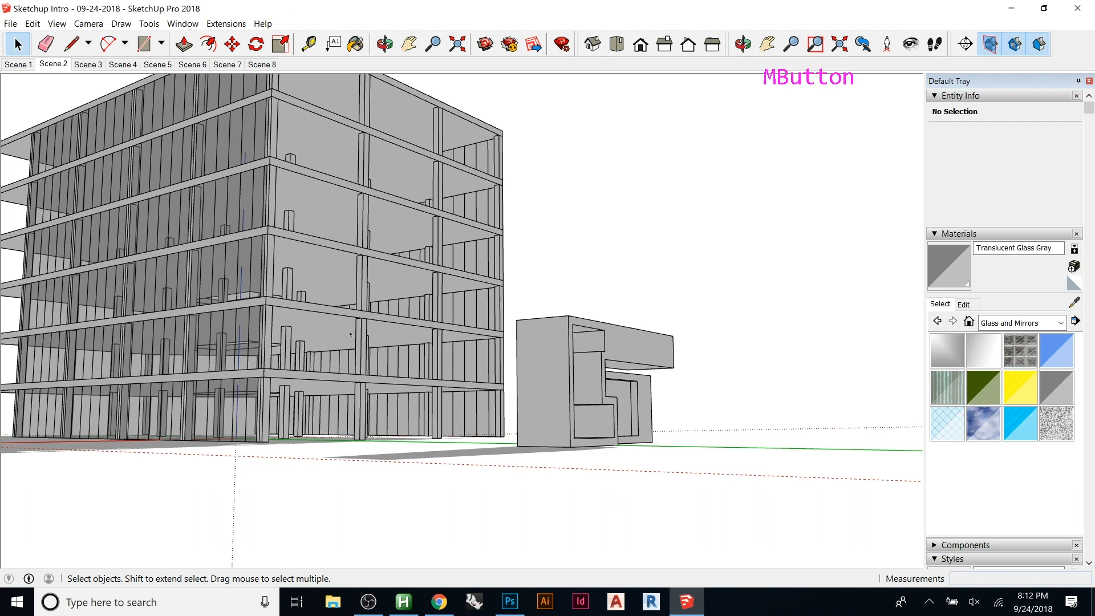
middle_drag(608, 388, 308, 405)
click(306, 405)
click(547, 240)
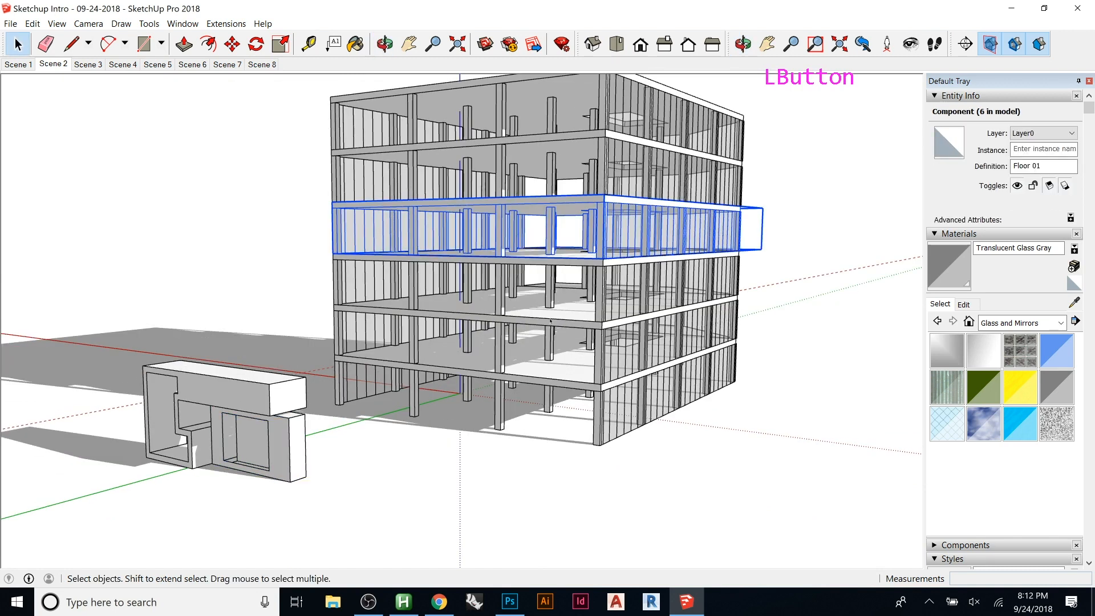
- Delete all floors of the multi-storey building, keeping only the small model beside it
scroll(564, 310, down, 6)
middle_drag(563, 311, 428, 171)
drag(404, 144, 830, 470)
key(Delete)
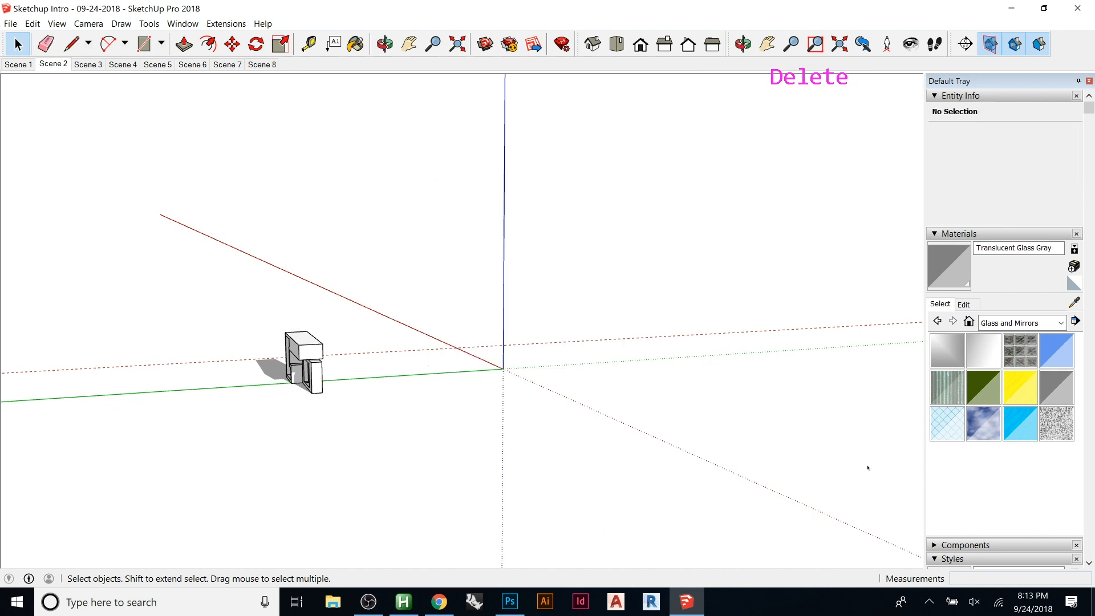
- Frame the remaining small model in a low corner perspective and save the file
key(shift+z)
middle_drag(521, 301, 567, 351)
scroll(569, 342, down, 3)
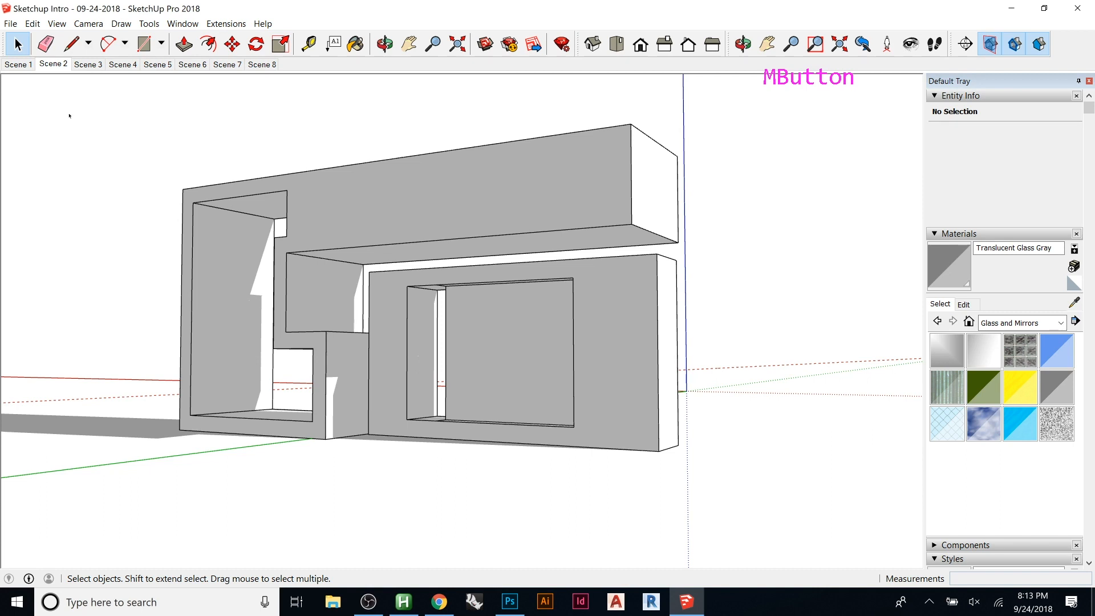
middle_drag(501, 288, 137, 144)
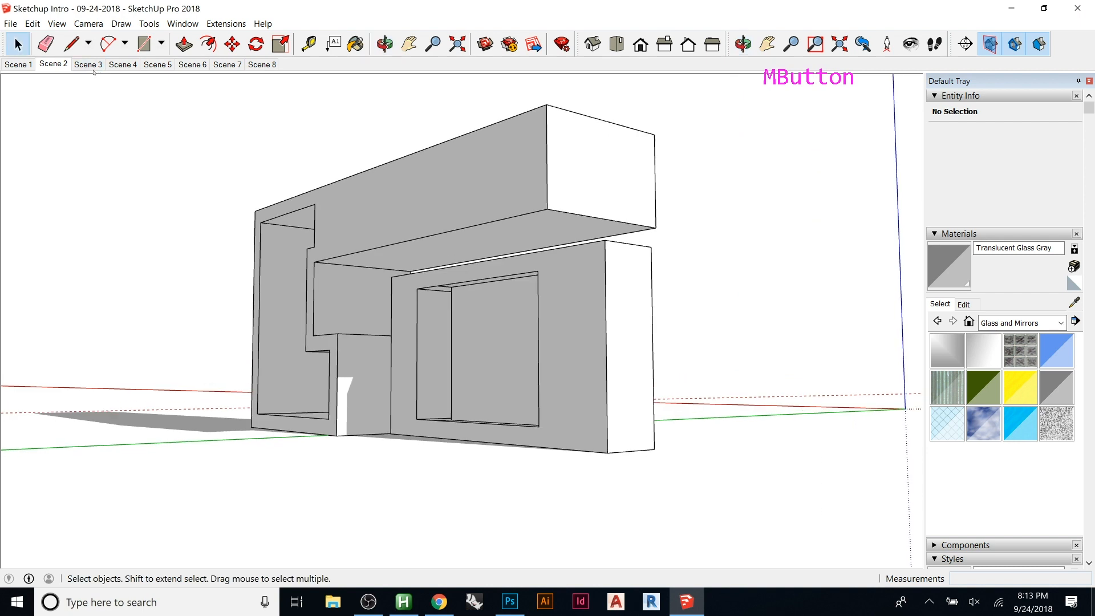
right_click(228, 67)
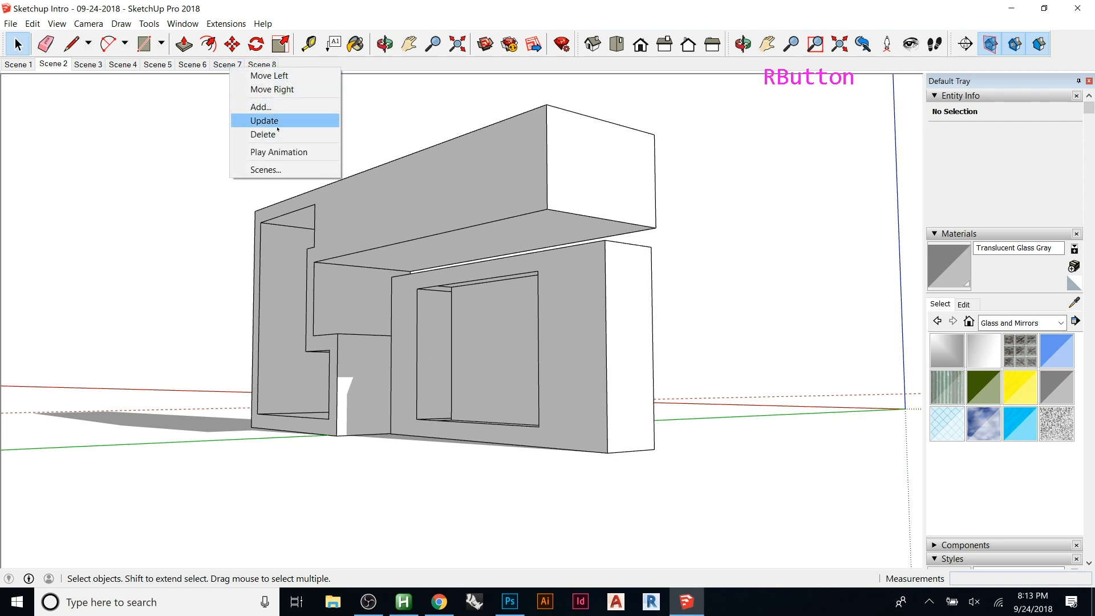
click(92, 102)
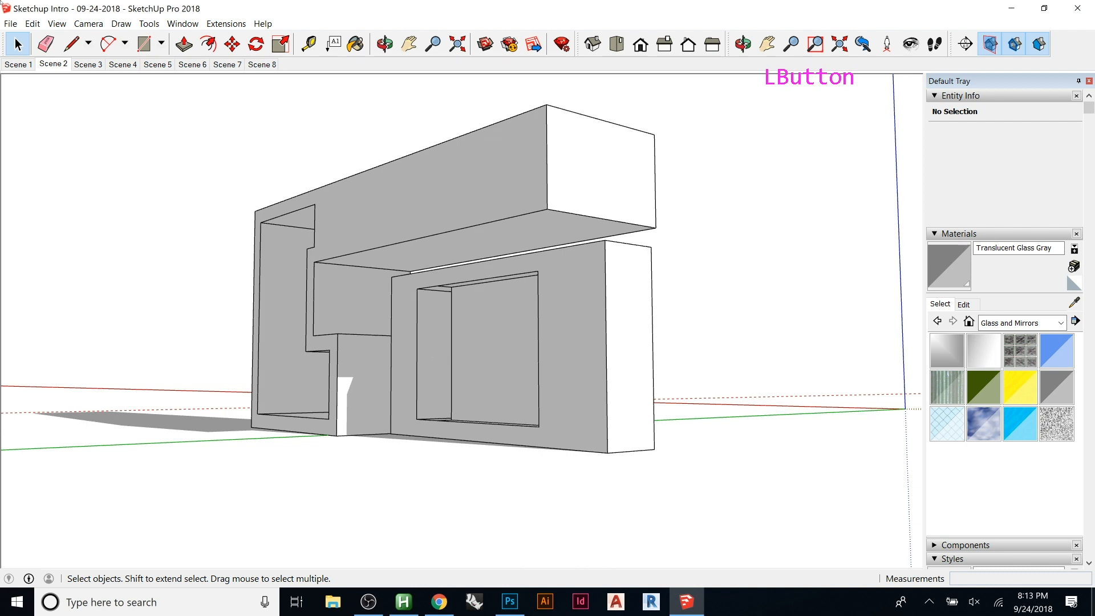
click(17, 24)
click(32, 69)
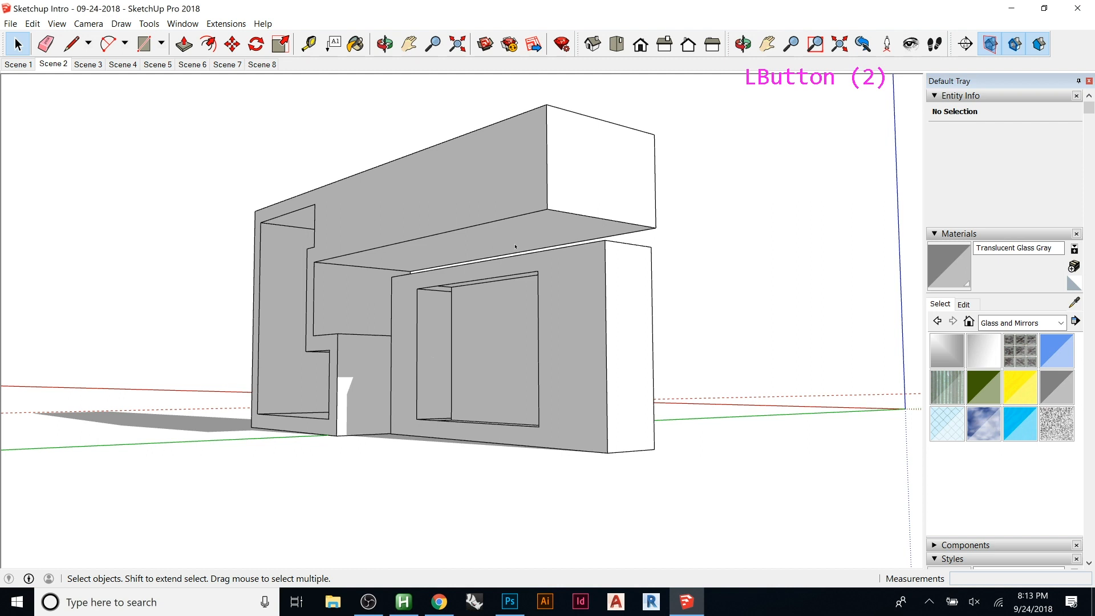
- Try to launch LayOut from the best match of a Windows search for "layout"
click(103, 603)
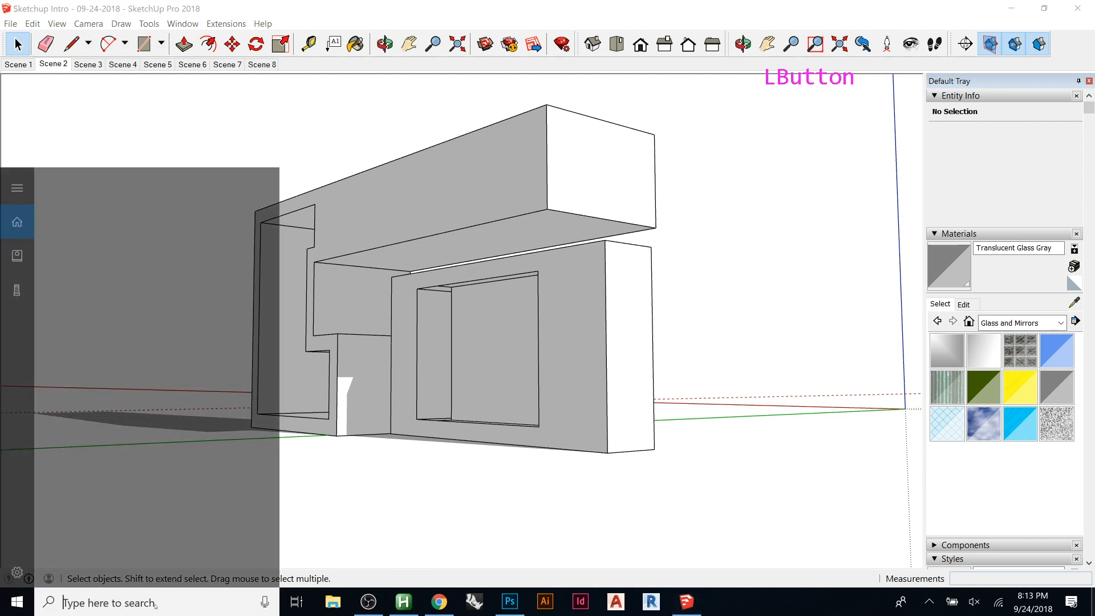
text(layout)
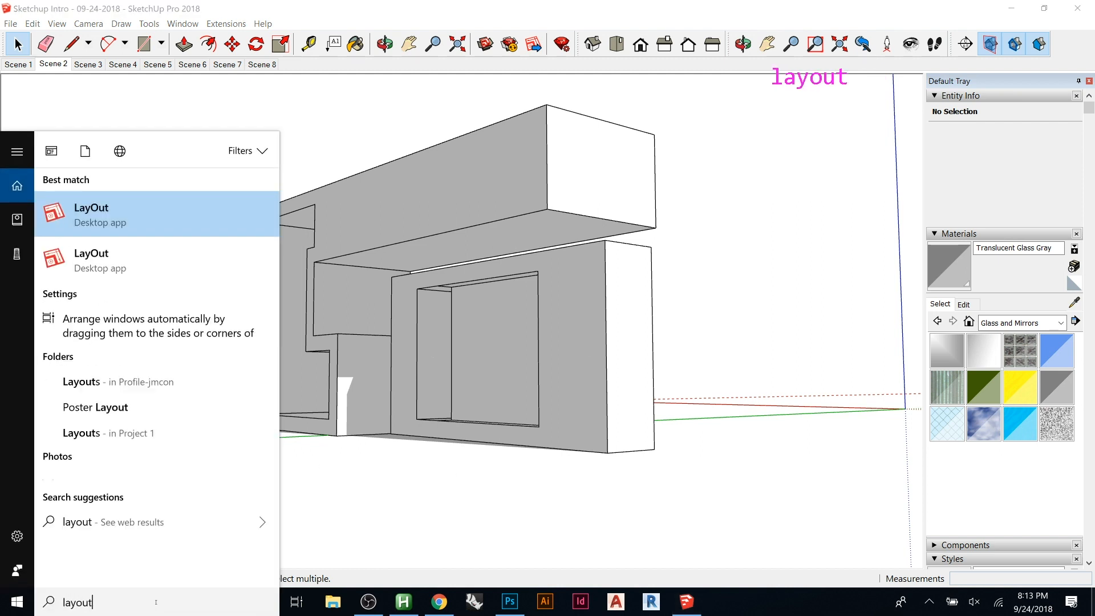
key(Return)
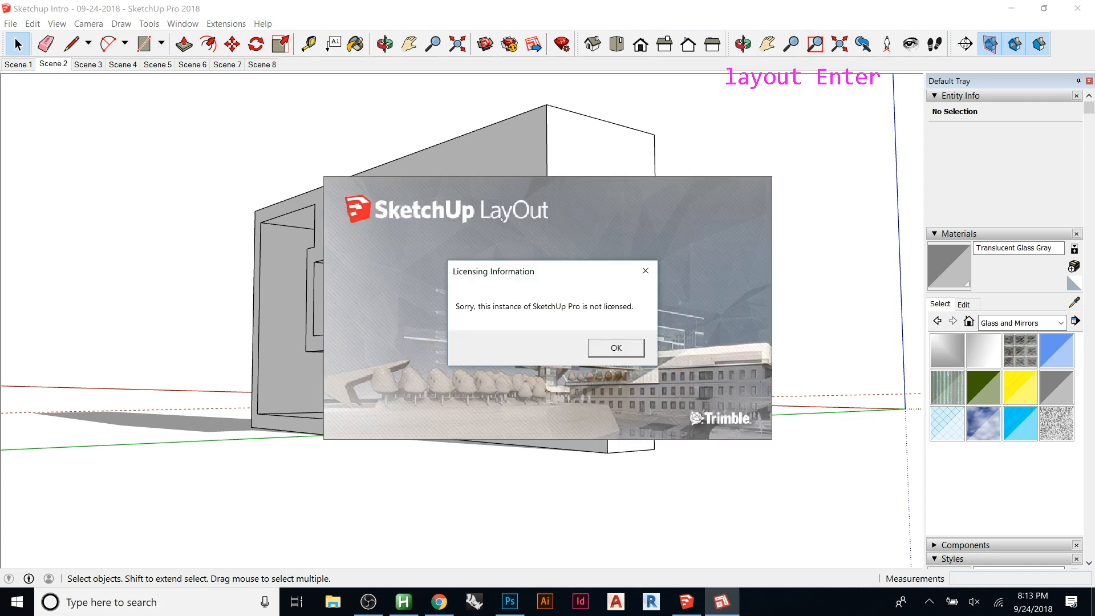
click(616, 348)
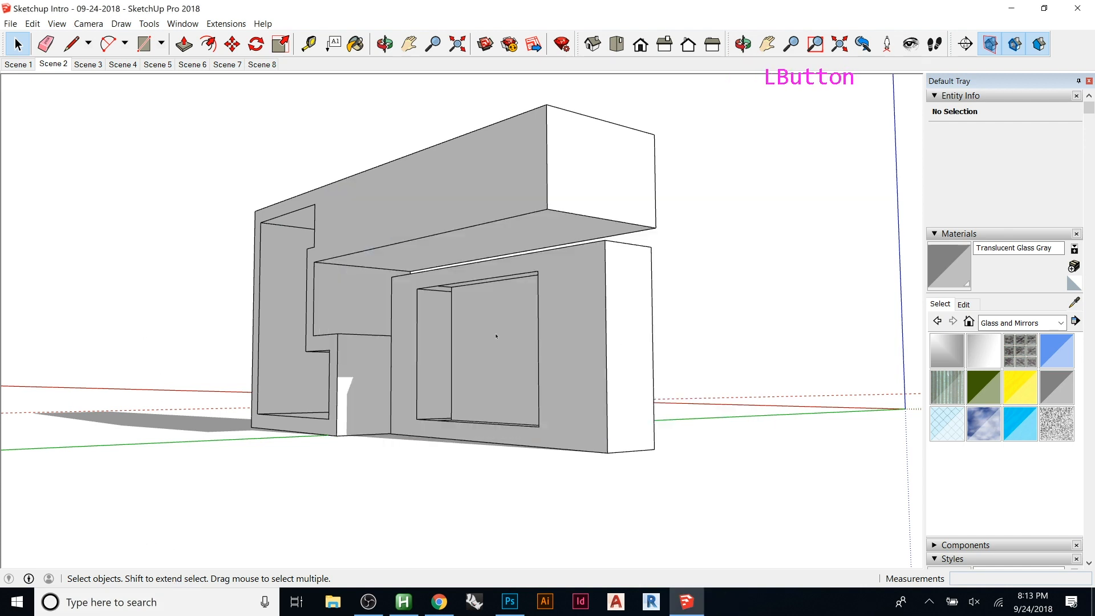
- Switch to LayOut using the second search match, turn off tips on startup, and close the tip window
click(100, 603)
text(layout)
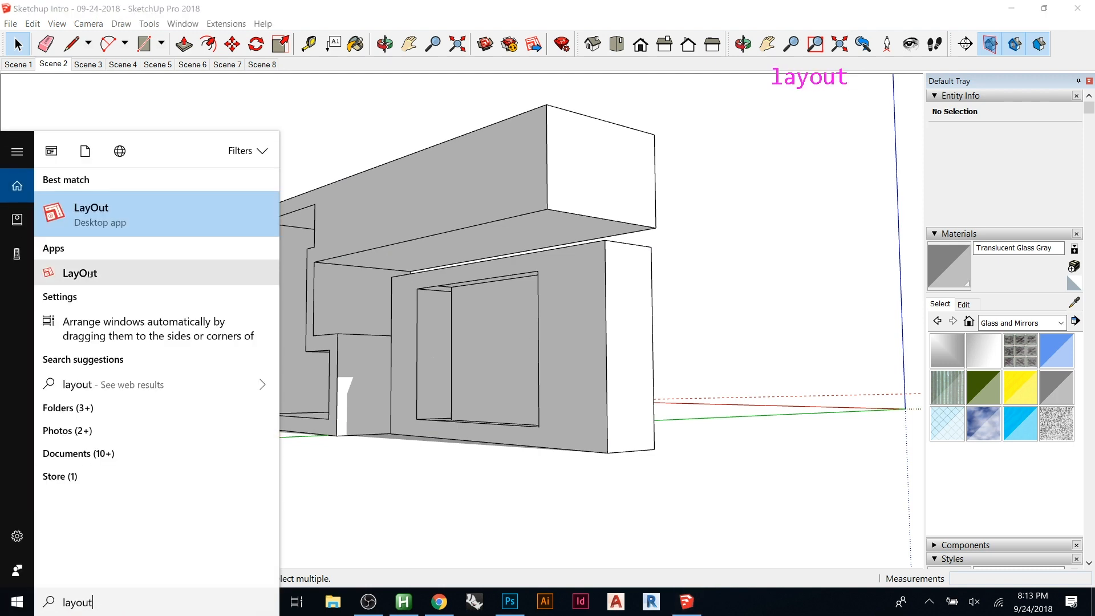
click(90, 274)
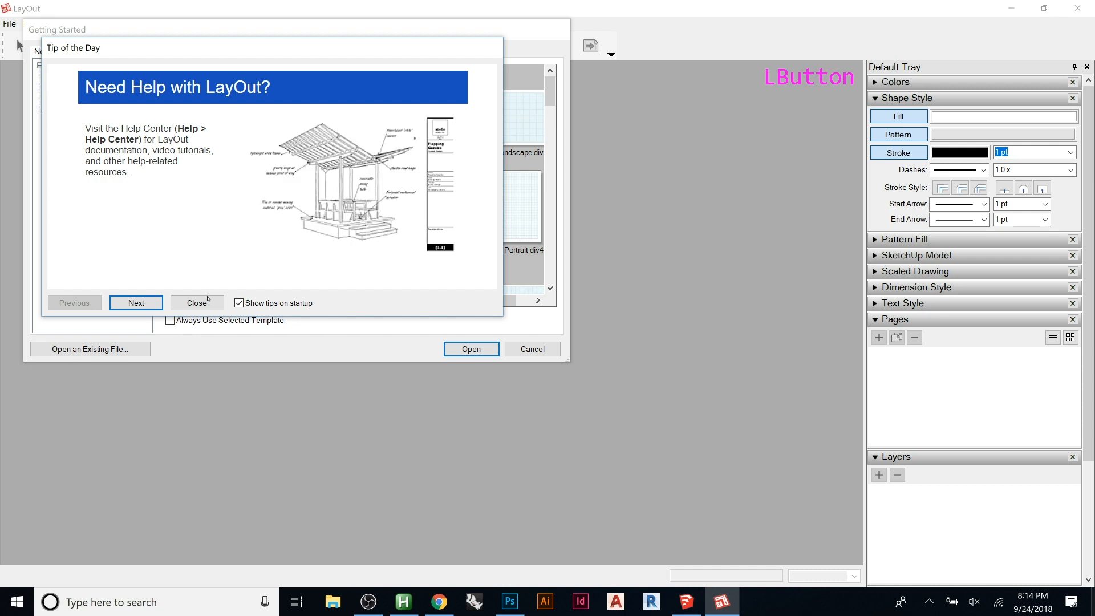
click(239, 303)
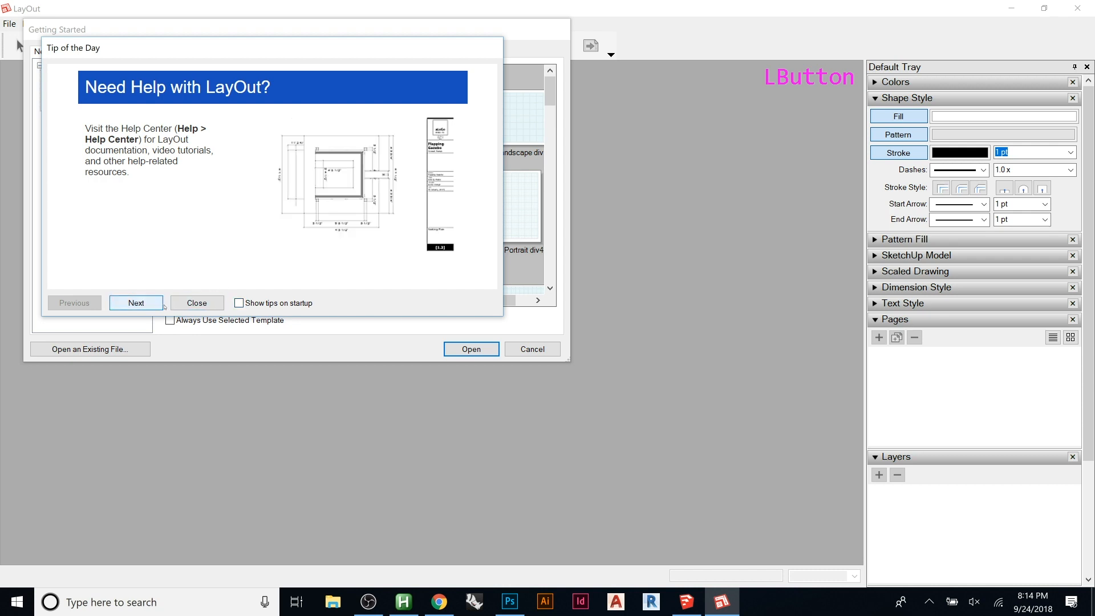
click(220, 304)
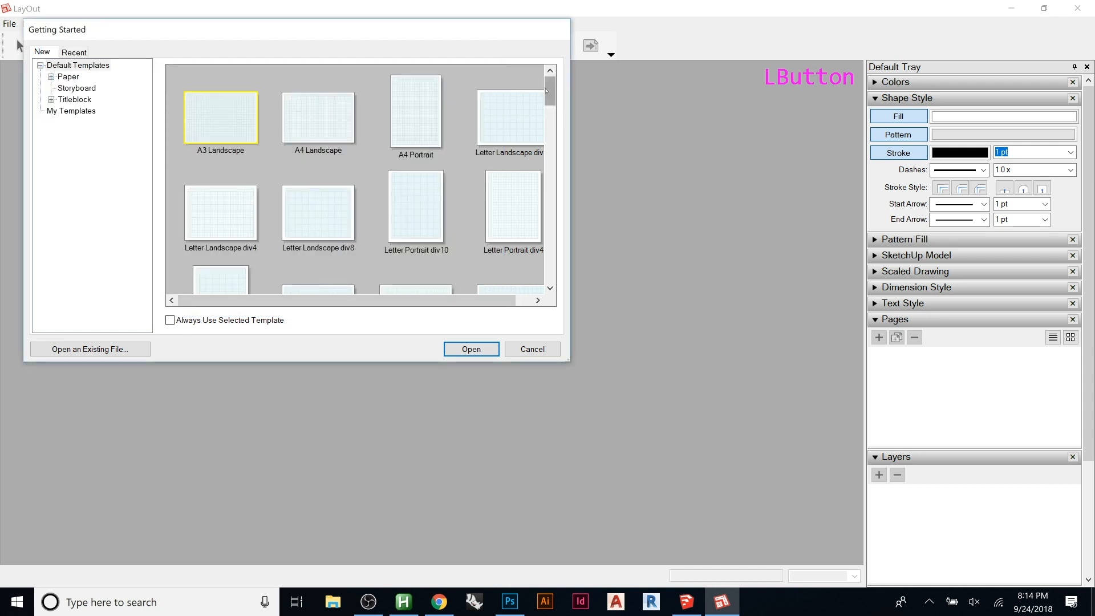
- Create a new document from the plain Tabloid Landscape template
scroll(302, 161, down, 5)
click(237, 160)
click(309, 170)
click(377, 162)
click(471, 349)
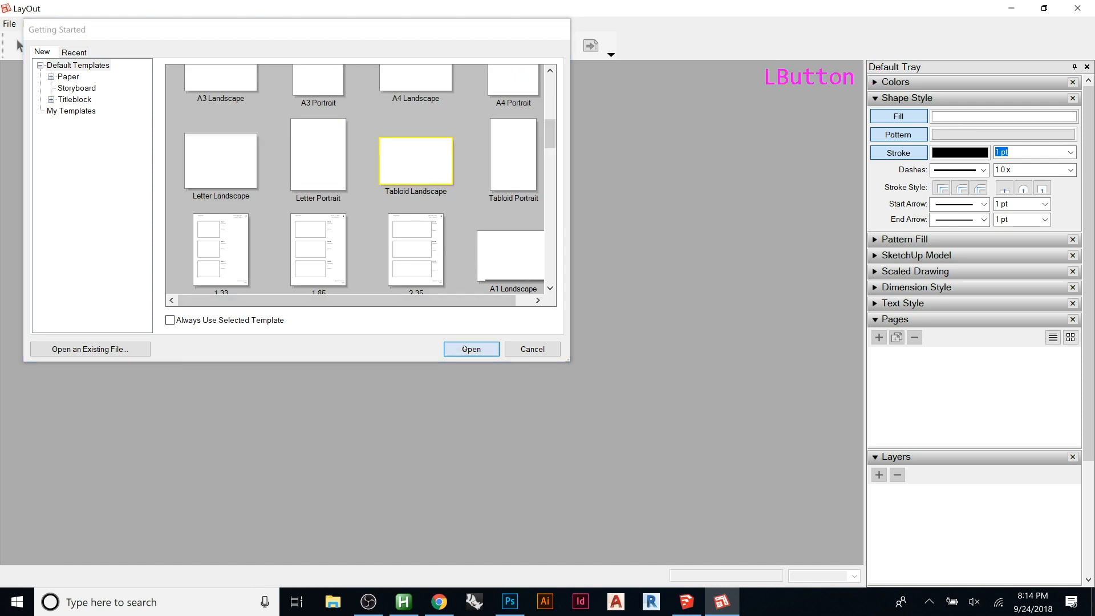
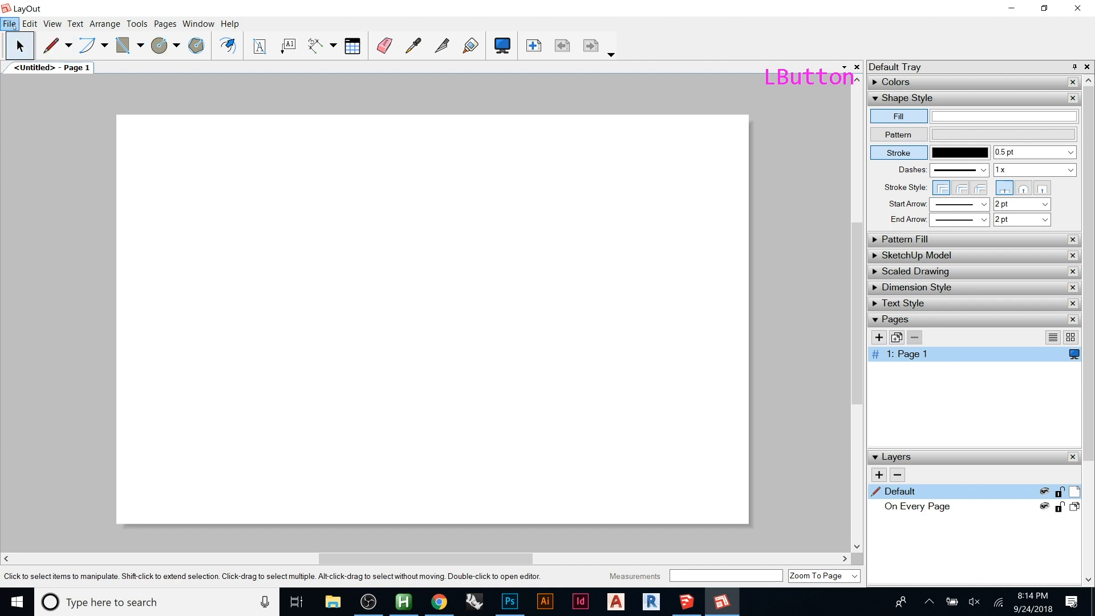
- Insert the SketchUp model "Sketchup Intro - 09-24-2018" from the Int Digital - F18 folder onto the page
click(9, 23)
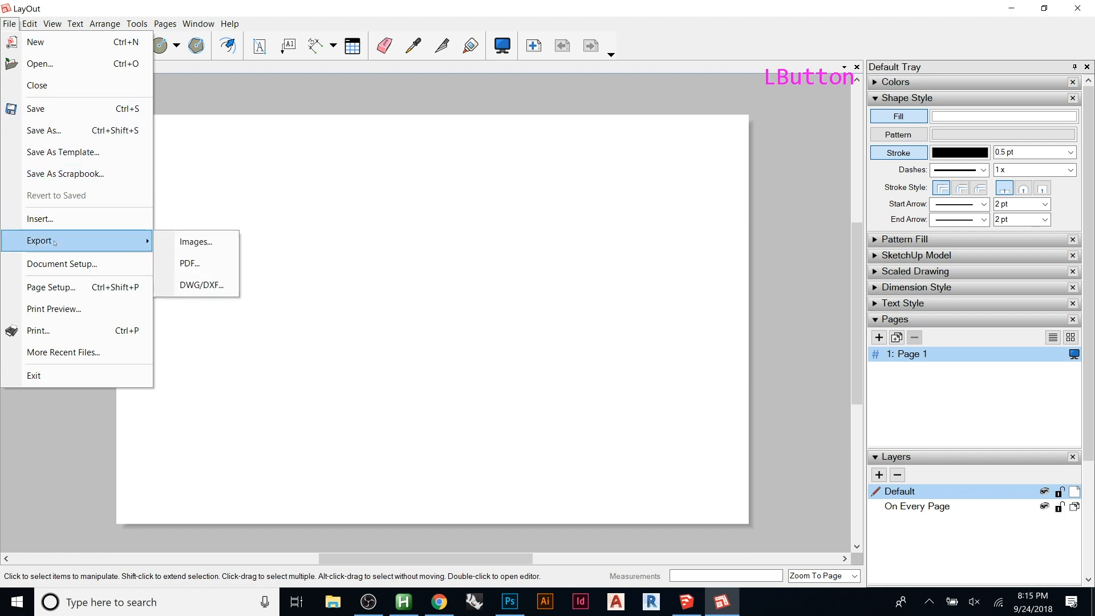
click(396, 199)
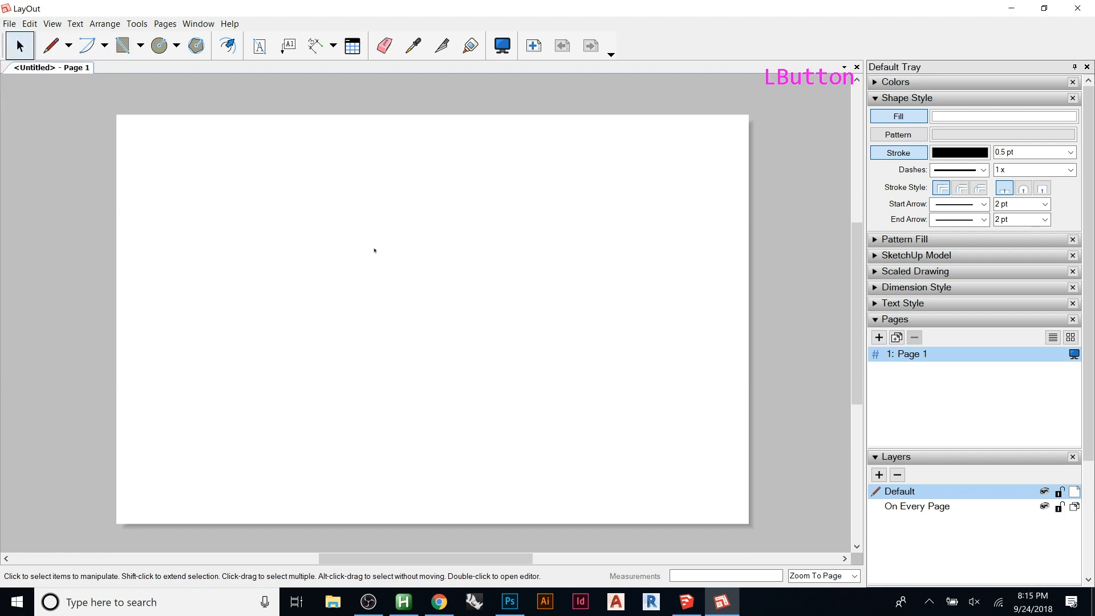
click(9, 24)
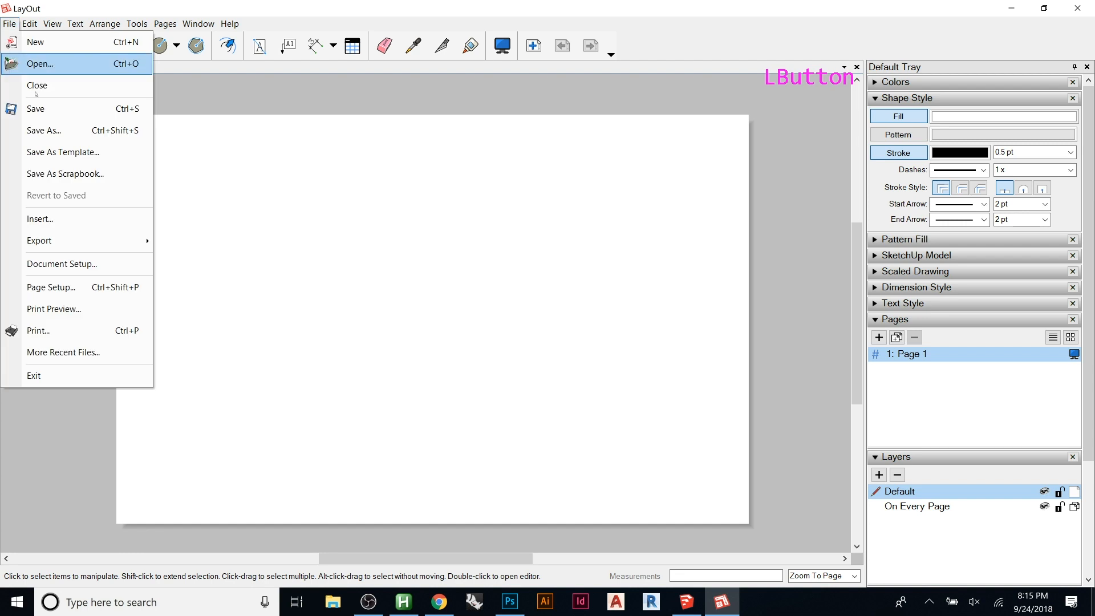
click(66, 219)
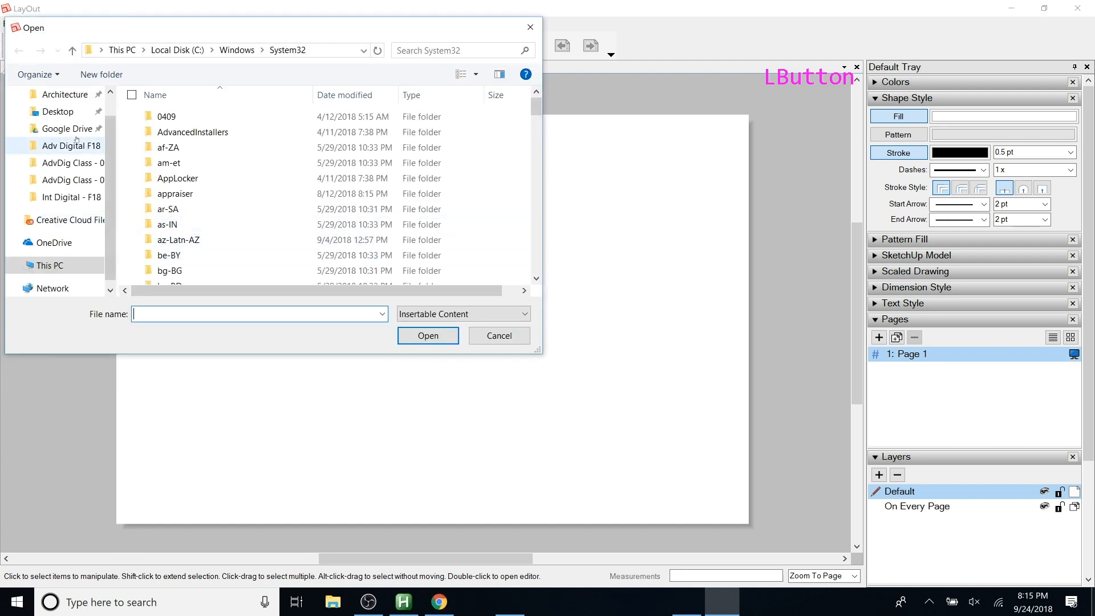
click(56, 200)
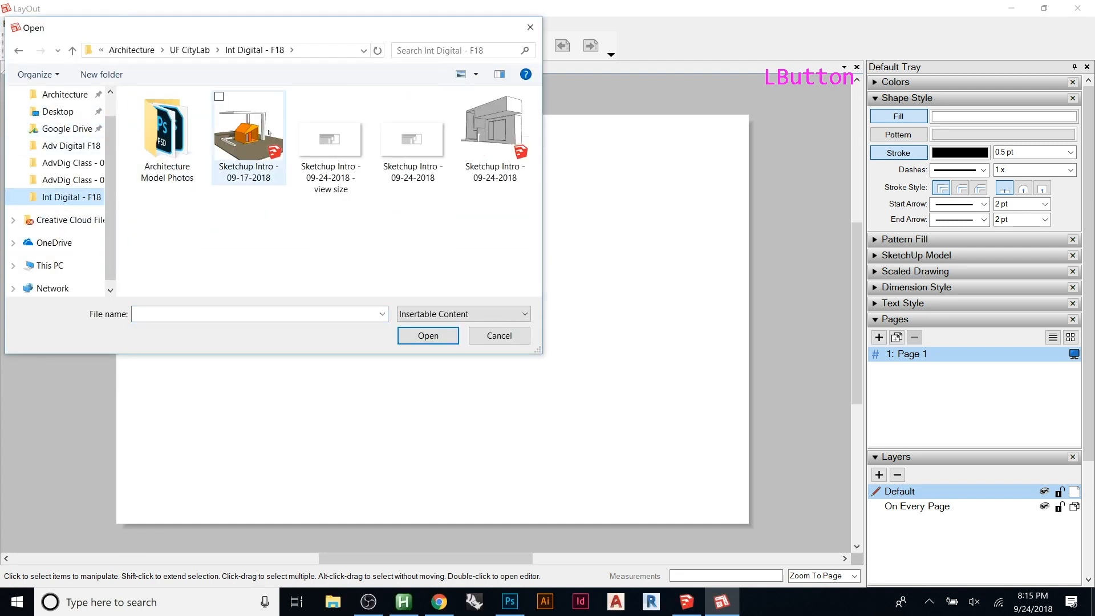
click(495, 141)
click(428, 336)
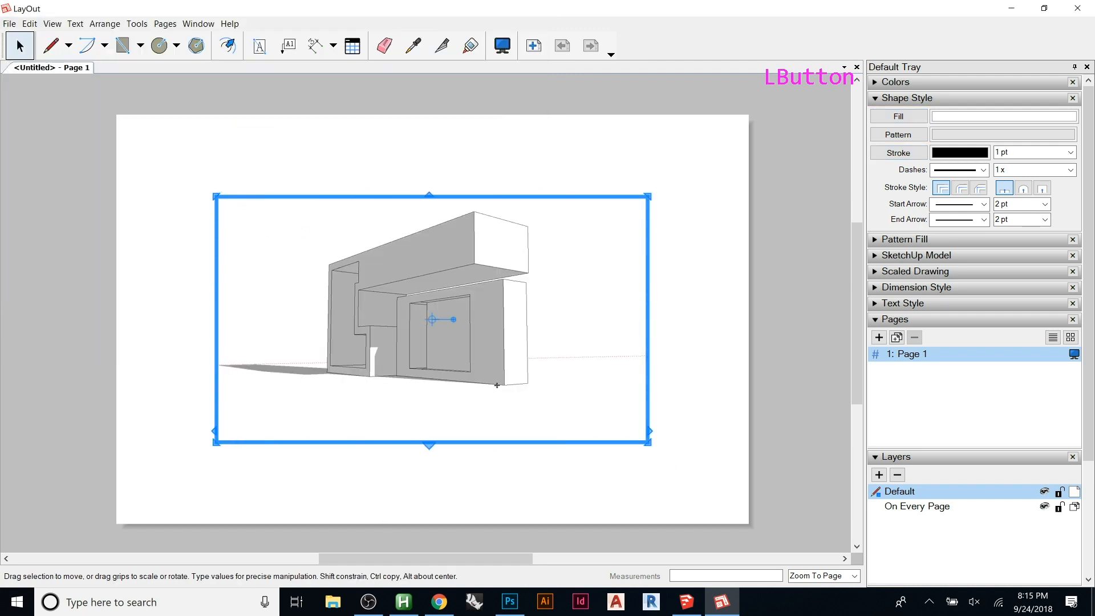
- Edit the inserted viewport's 3D view, orbit the model slightly, and finish the view edit
click(706, 254)
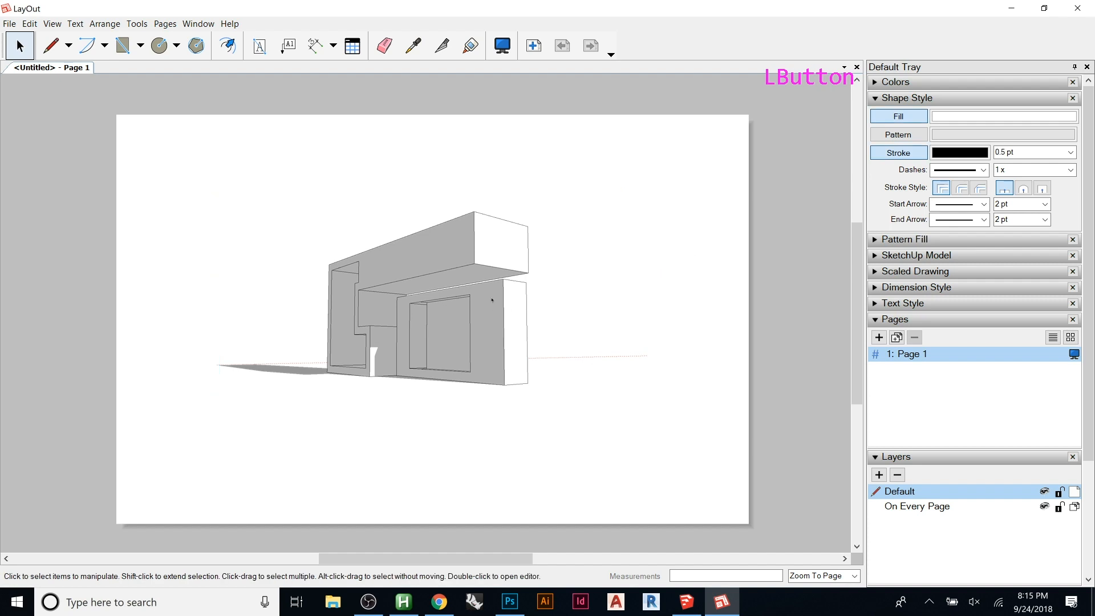
click(492, 300)
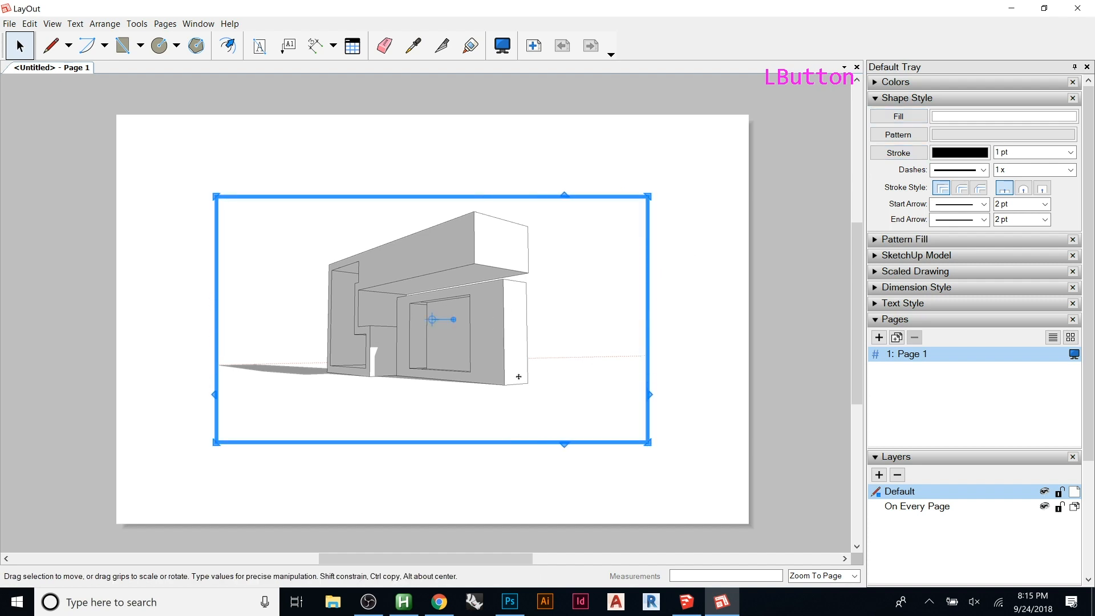
double_click(442, 315)
drag(473, 351, 449, 317)
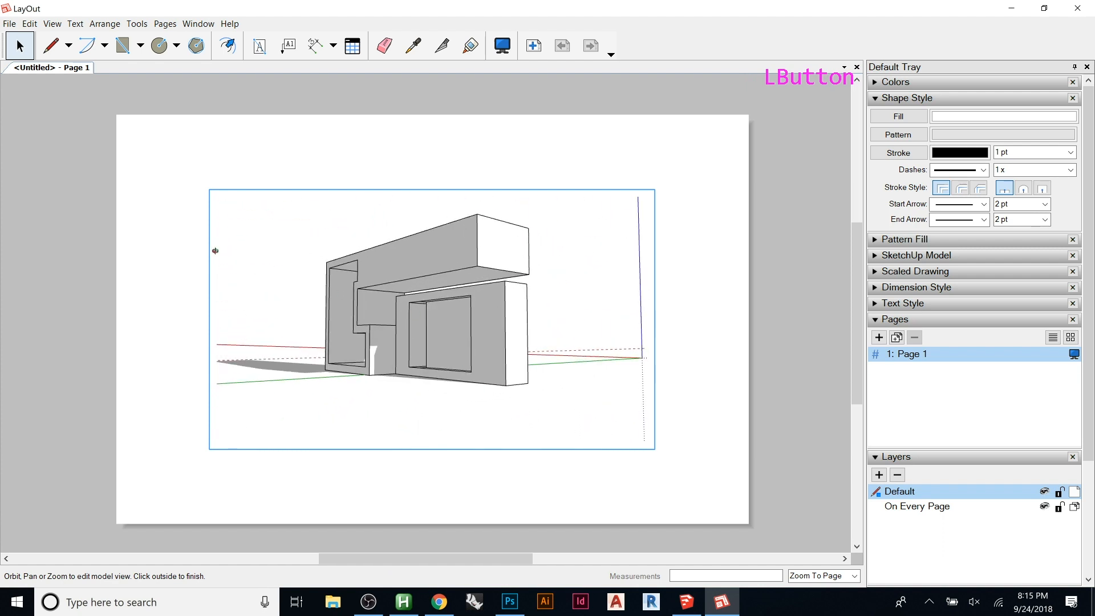
click(321, 146)
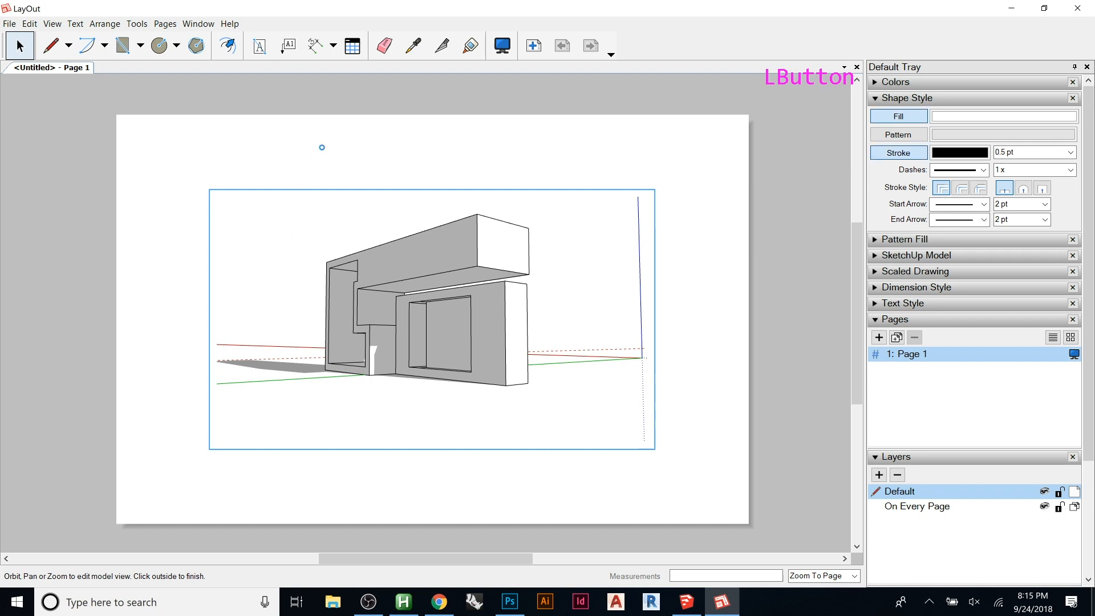
- Switch the viewport from its edited perspective view to the model's Scene 5 and deselect it
click(430, 303)
right_click(431, 304)
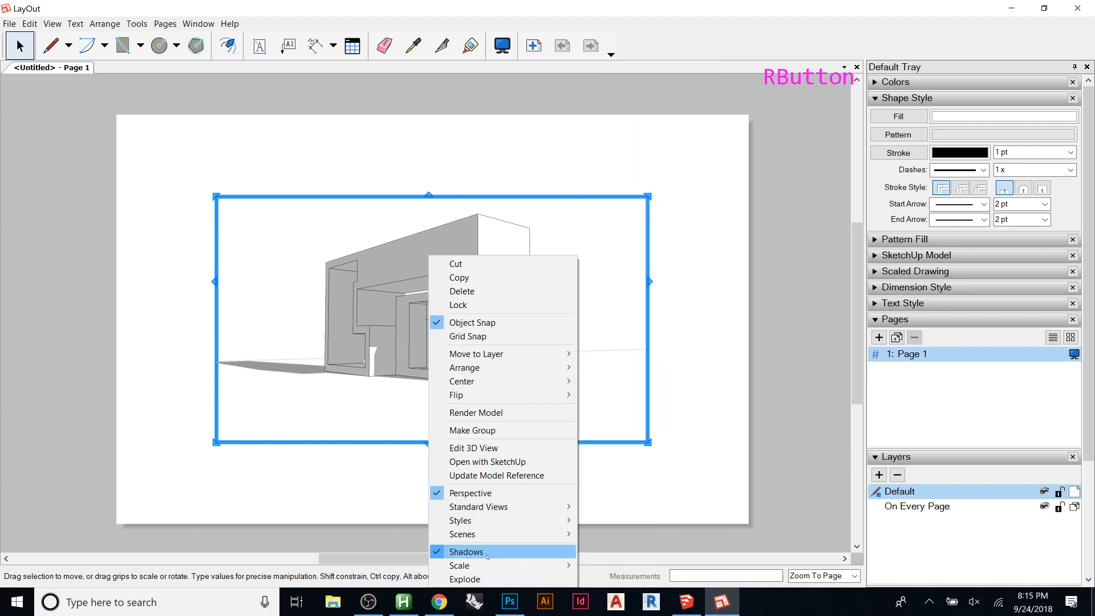
click(417, 212)
right_click(418, 212)
right_click(354, 252)
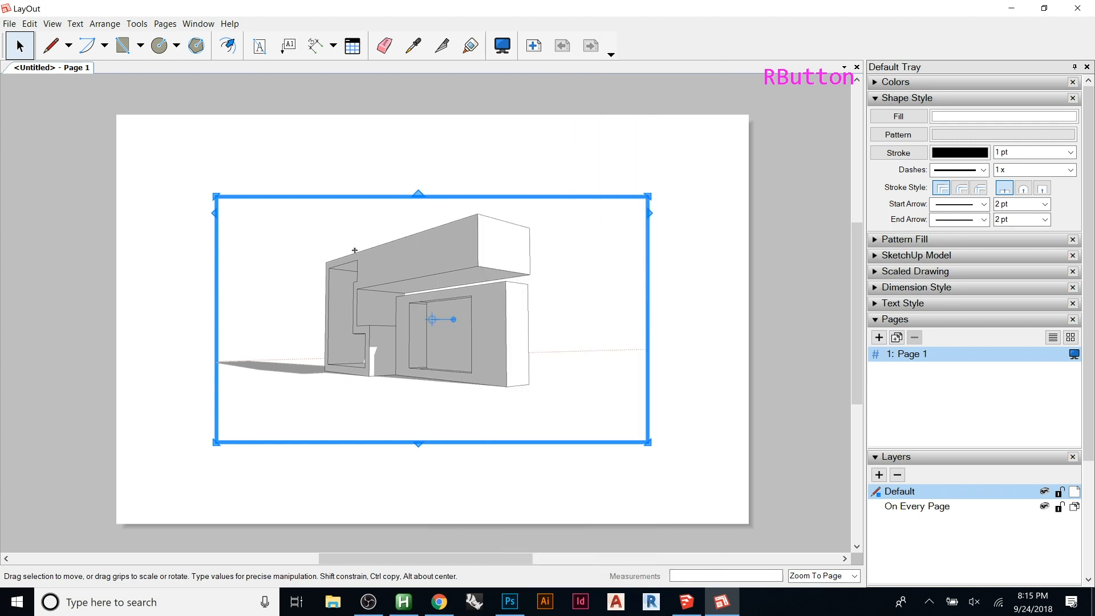
mouse_move(402, 531)
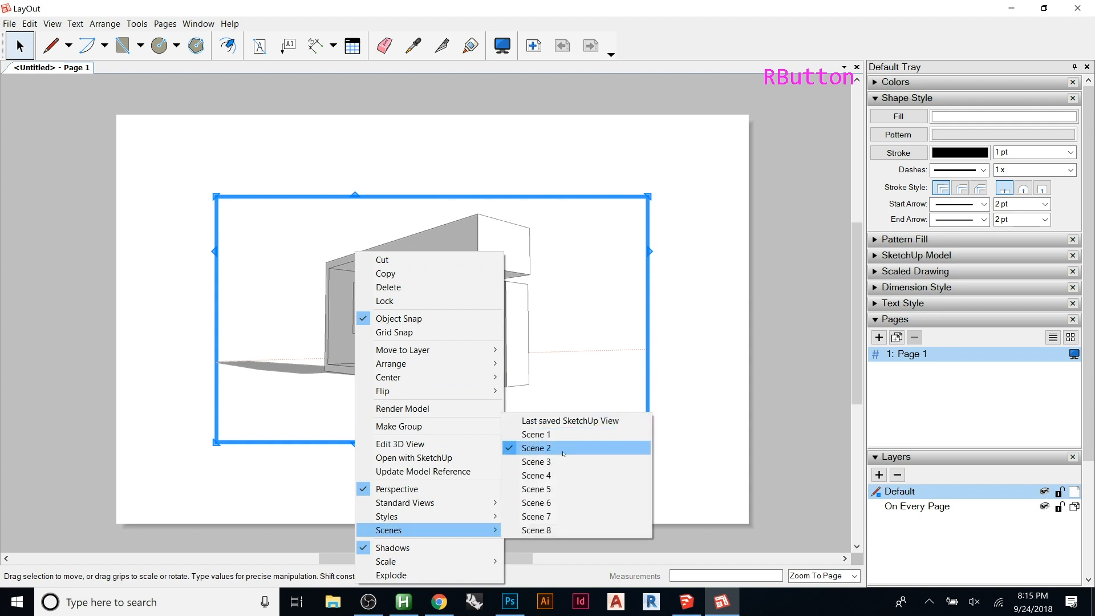
click(554, 491)
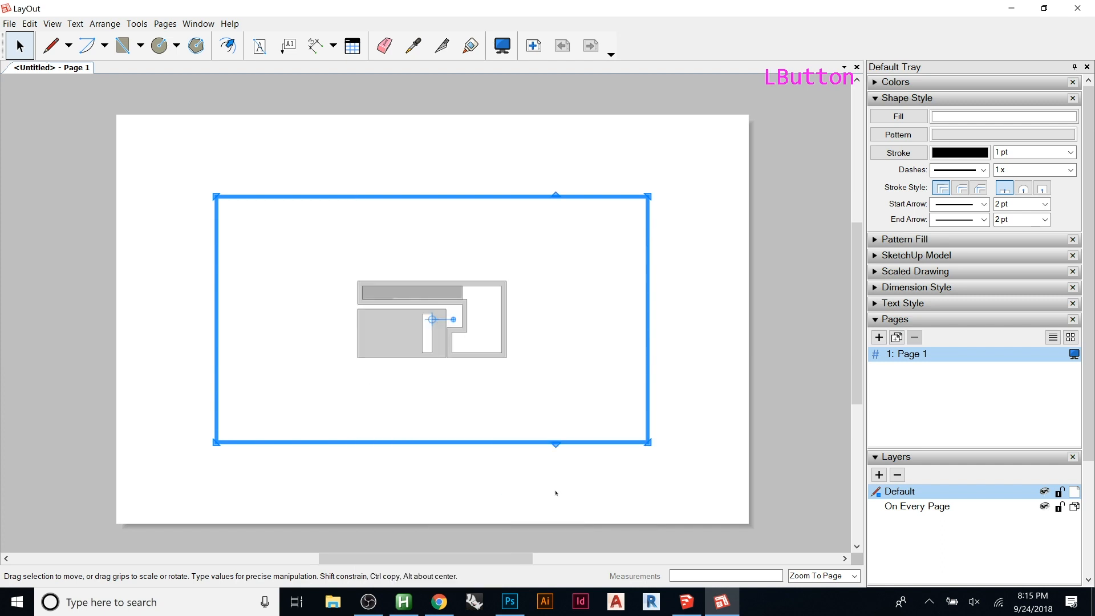
click(675, 264)
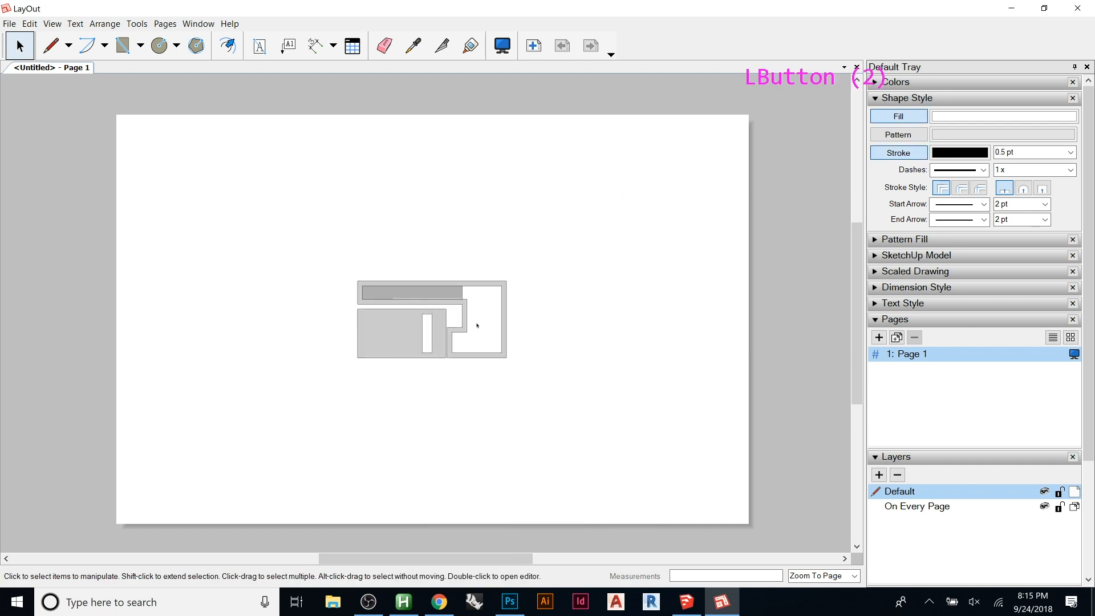
- Set the plan viewport's drawing scale to 1/16" = 1'-0" (1:192)
click(501, 310)
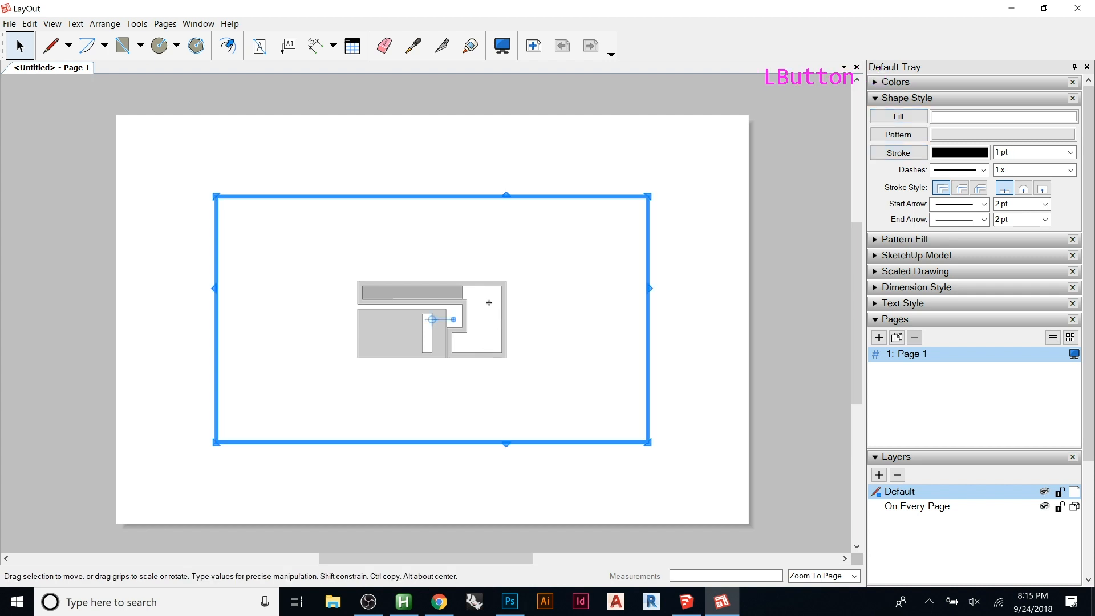
right_click(482, 311)
mouse_move(547, 567)
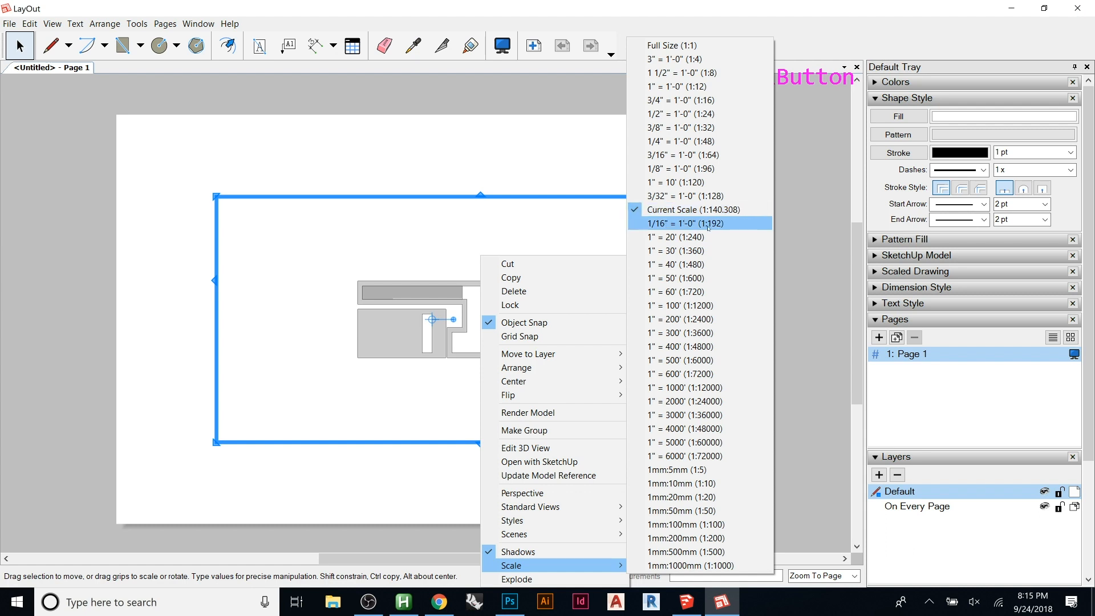
click(660, 223)
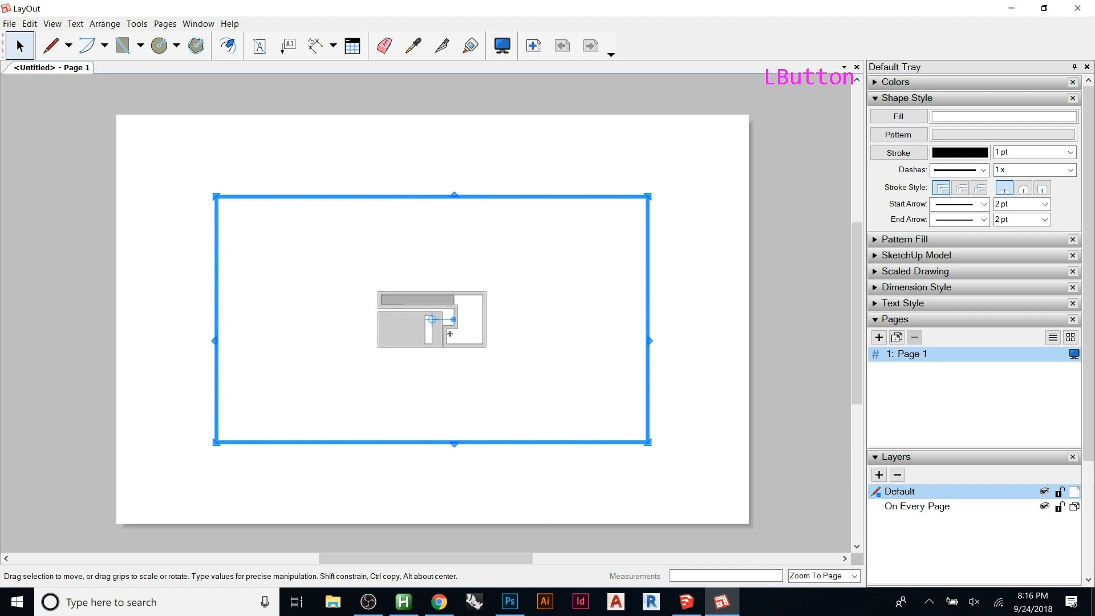
- Set the plan viewport's drawing scale to 1/4" = 1'-0" (1:48)
right_click(432, 283)
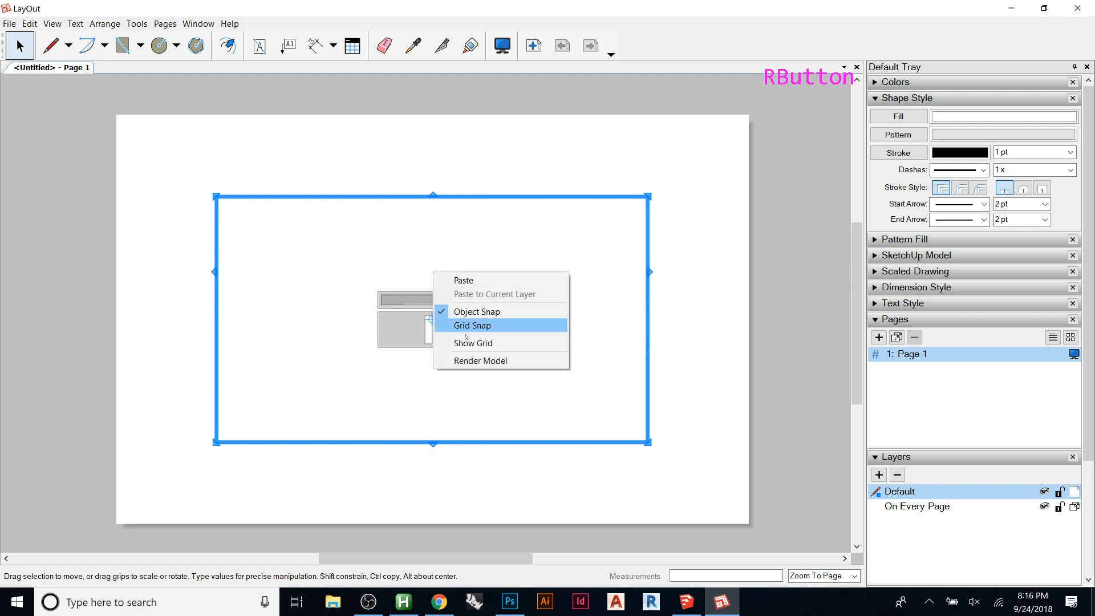
click(352, 247)
right_click(392, 284)
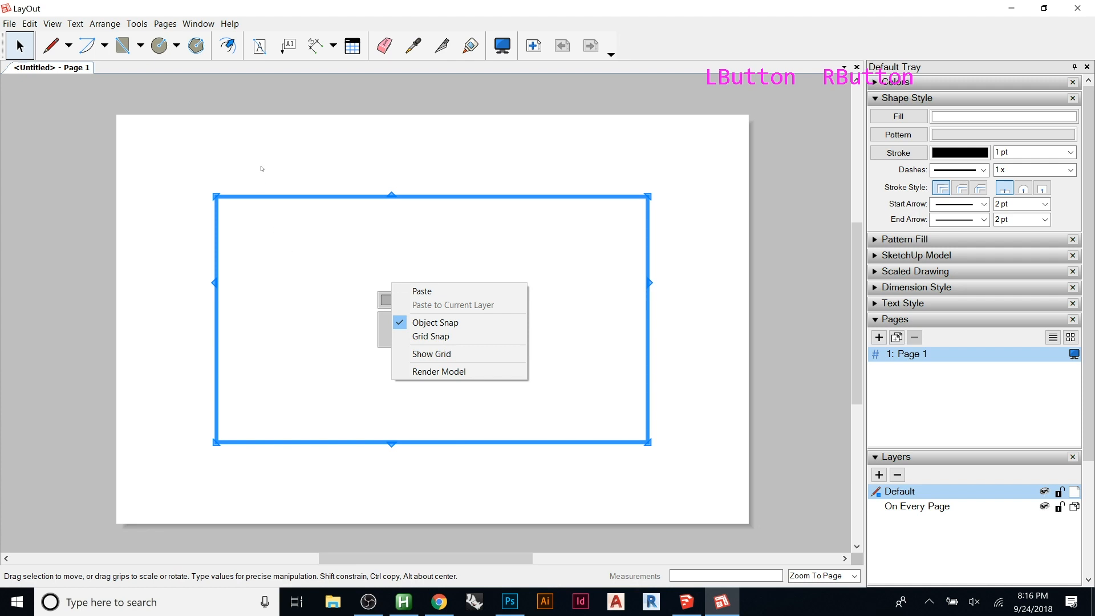
click(286, 225)
click(422, 317)
right_click(403, 291)
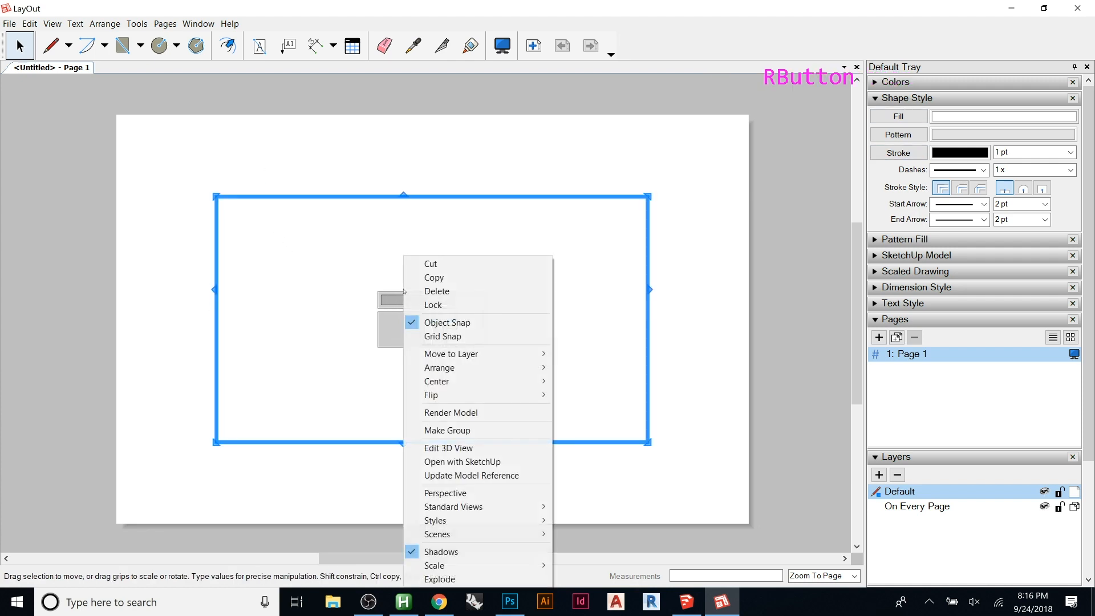
mouse_move(454, 567)
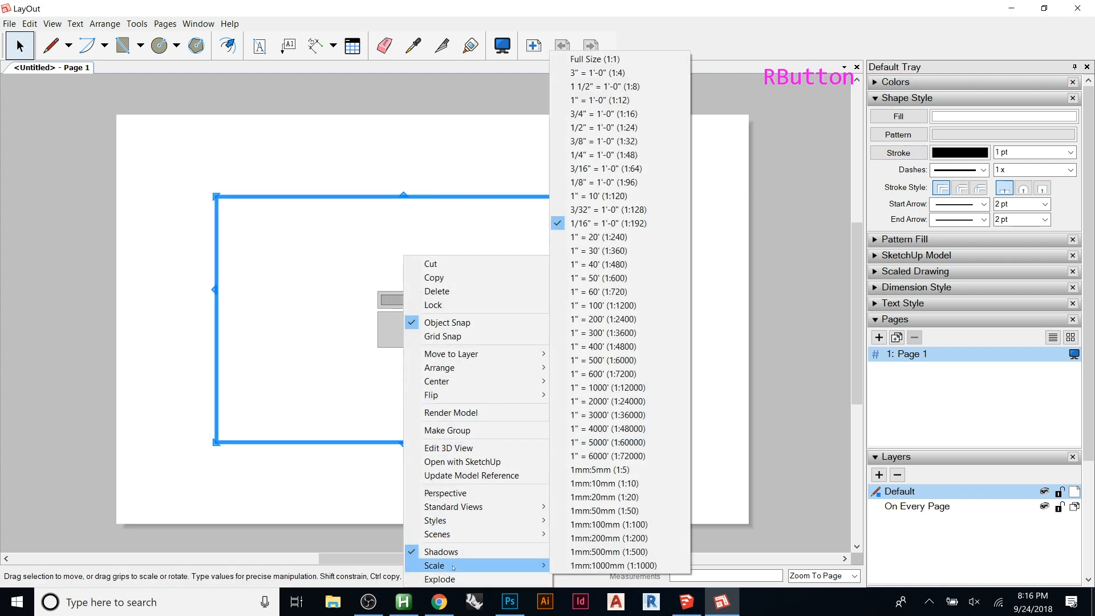
click(605, 156)
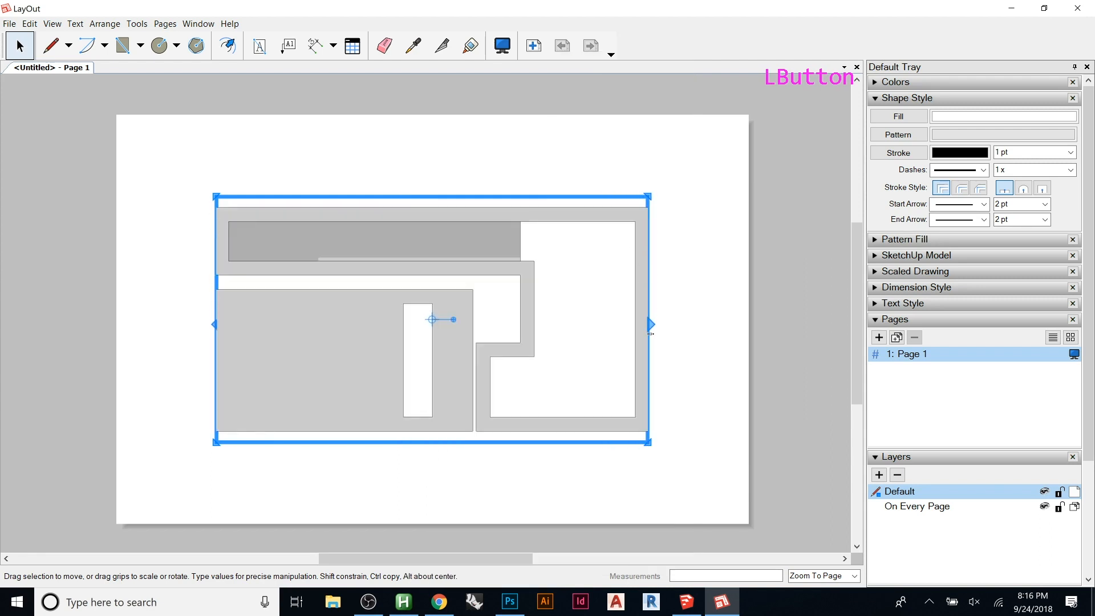
- Widen the plan viewport slightly on both sides so the whole plan has a margin around it, then deselect it
drag(650, 324, 688, 320)
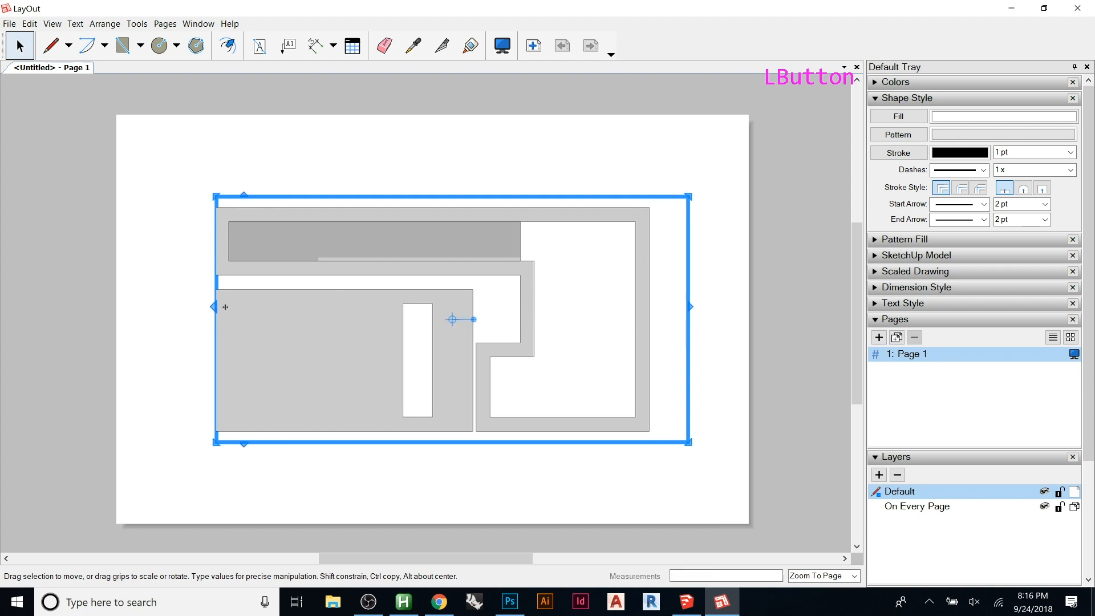
drag(214, 308, 187, 309)
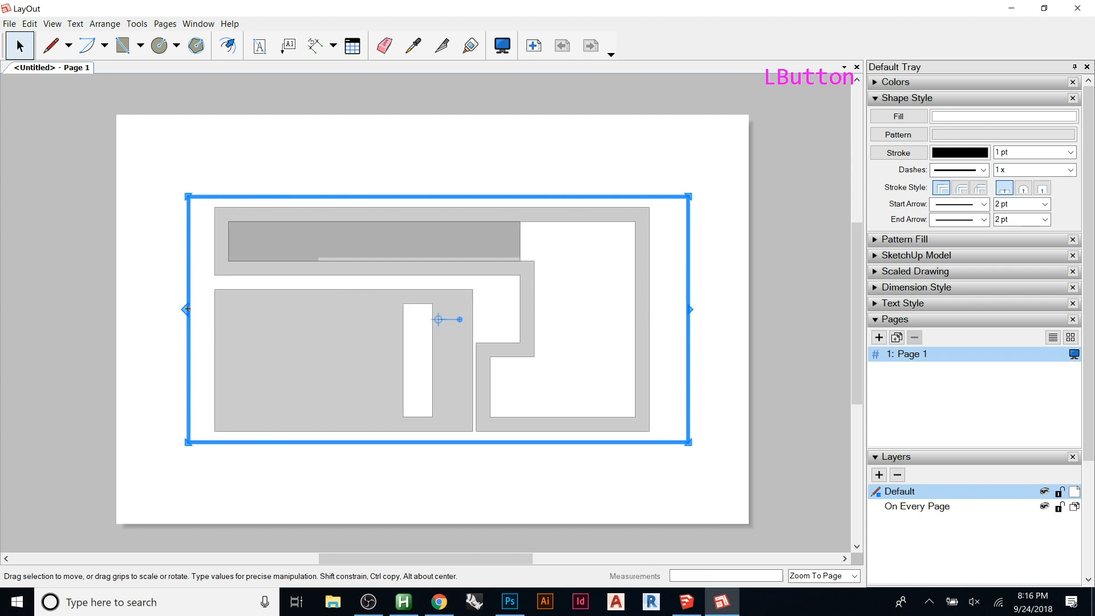
click(304, 155)
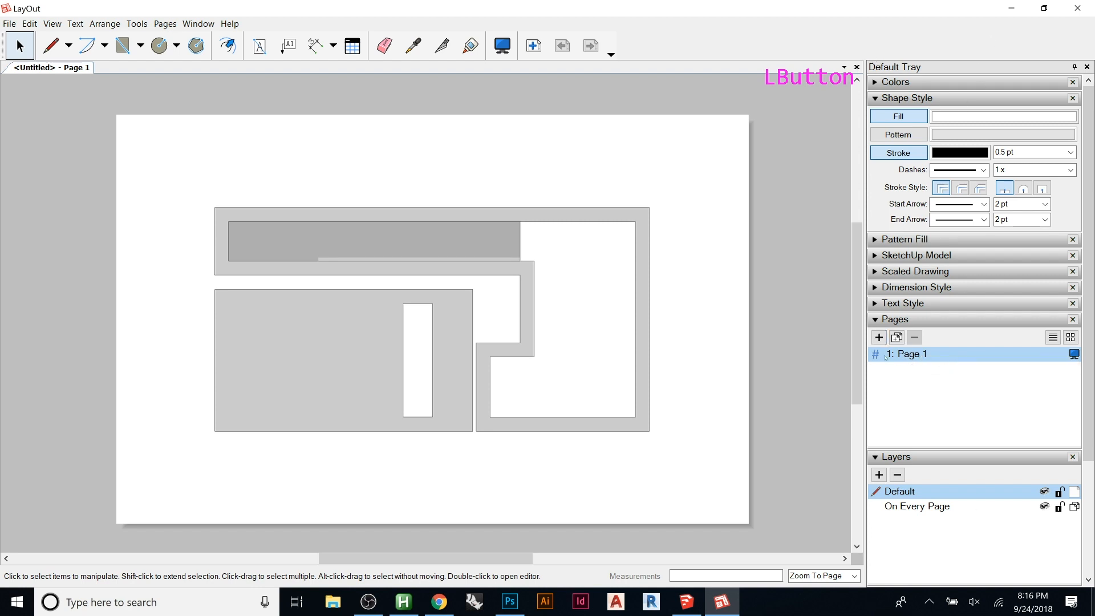
- Duplicate Page 1, compare it with the copy, and return to Page 2
right_click(928, 354)
right_click(913, 355)
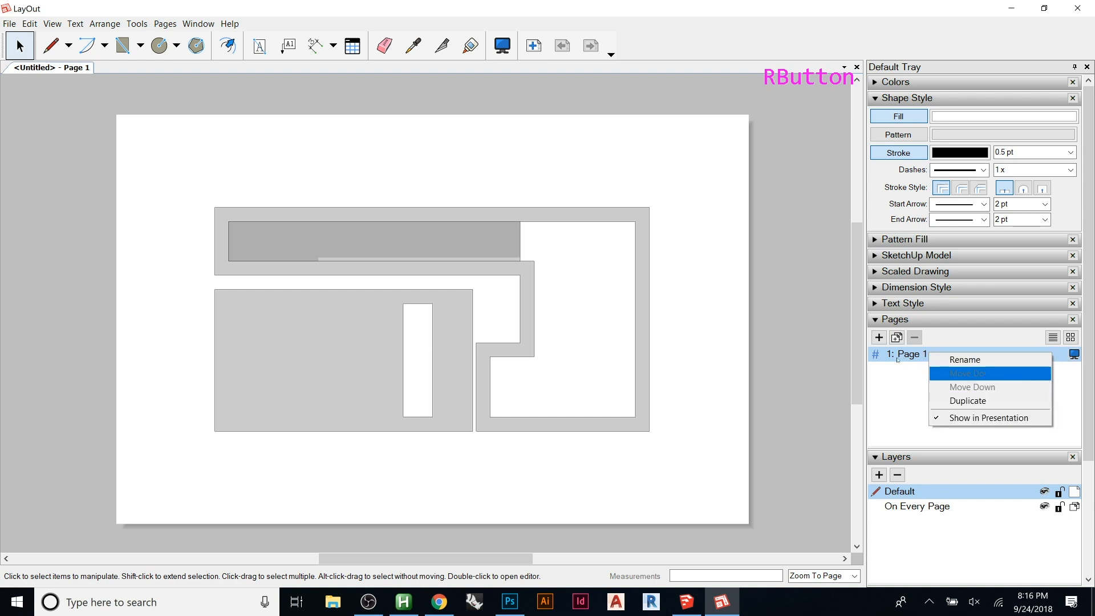
click(969, 401)
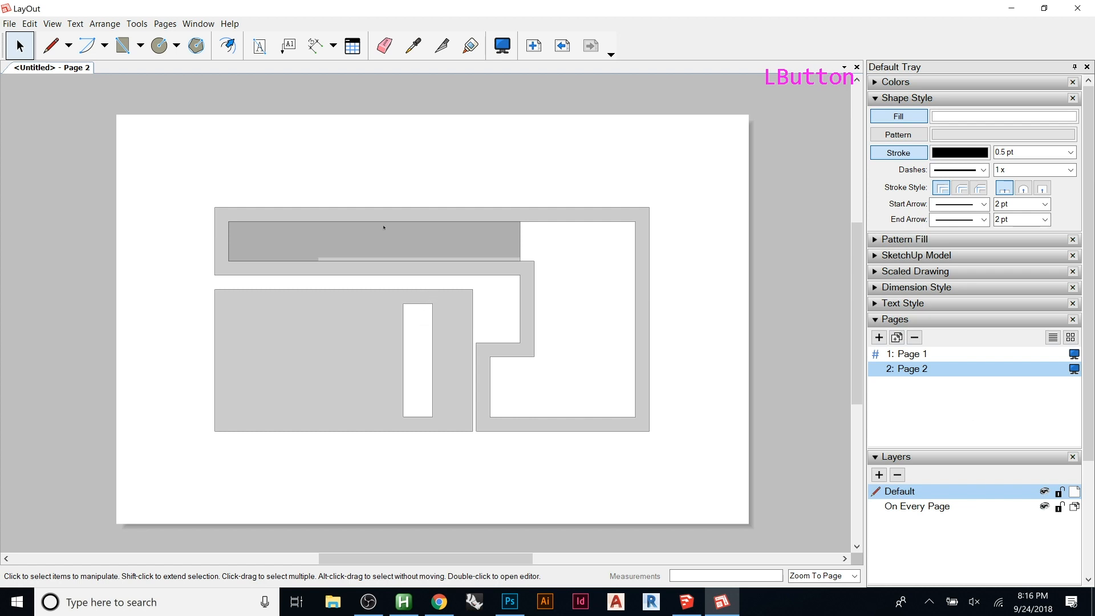
click(907, 354)
click(911, 368)
- Switch the viewport on Page 2 to the scene showing the narrow solid end elevation and deselect it
click(536, 266)
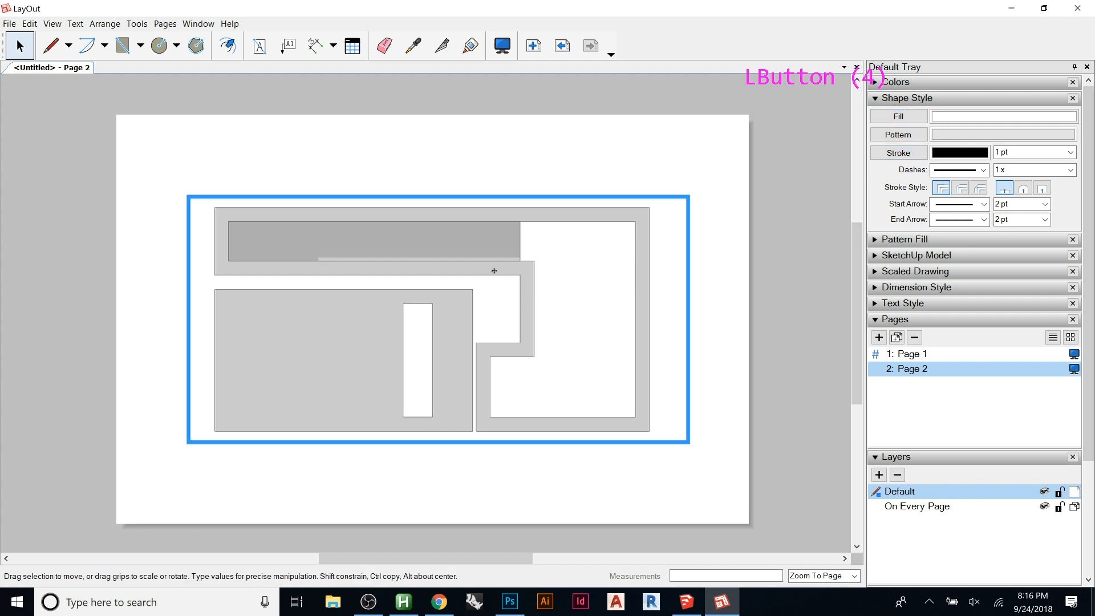
right_click(393, 231)
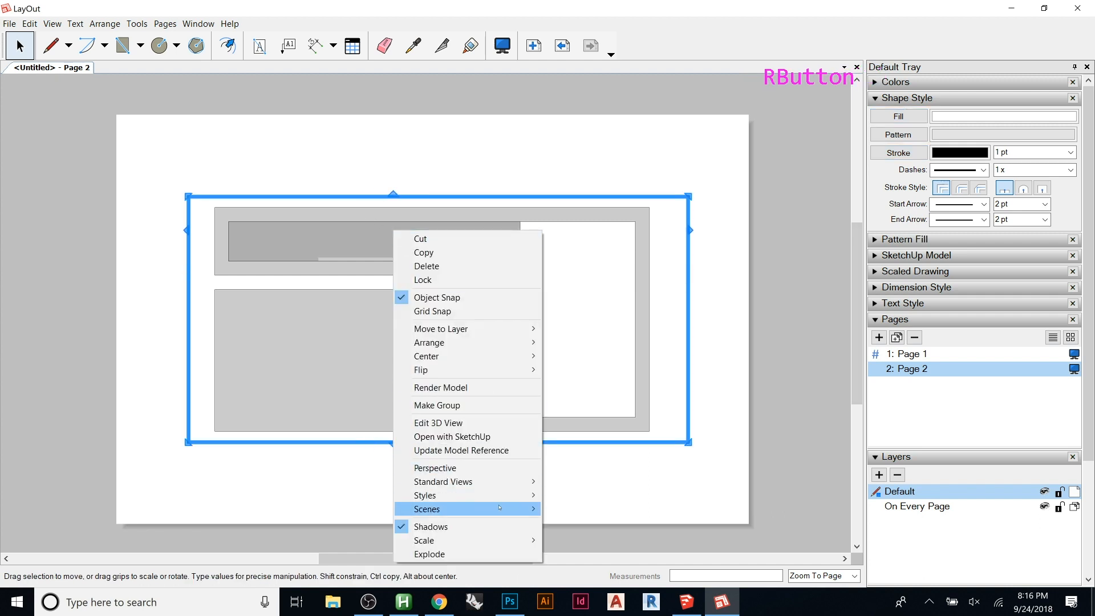
mouse_move(502, 509)
click(576, 481)
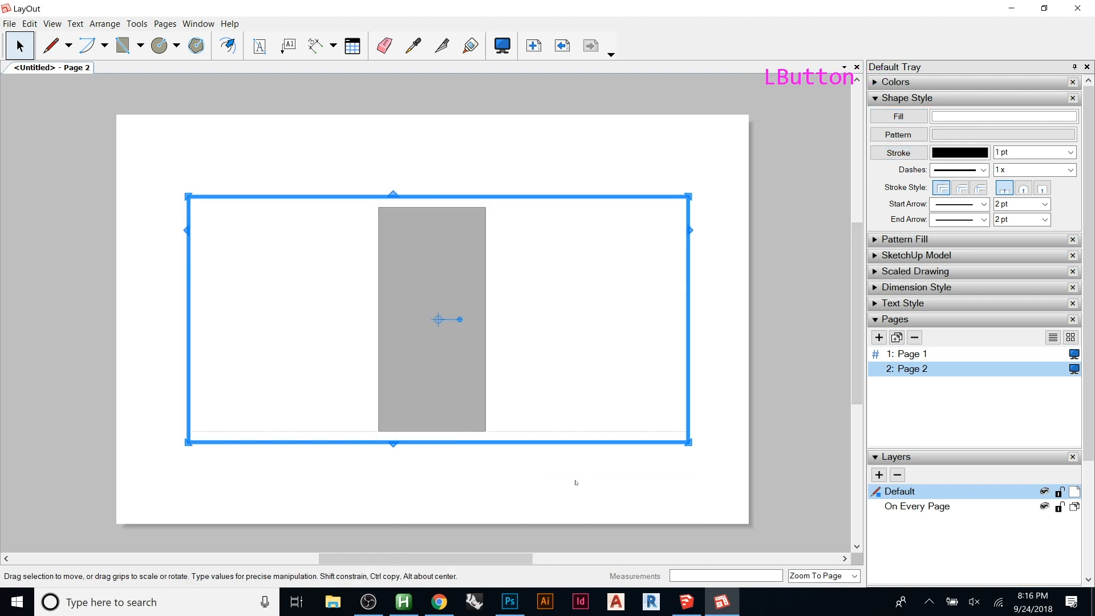
click(521, 162)
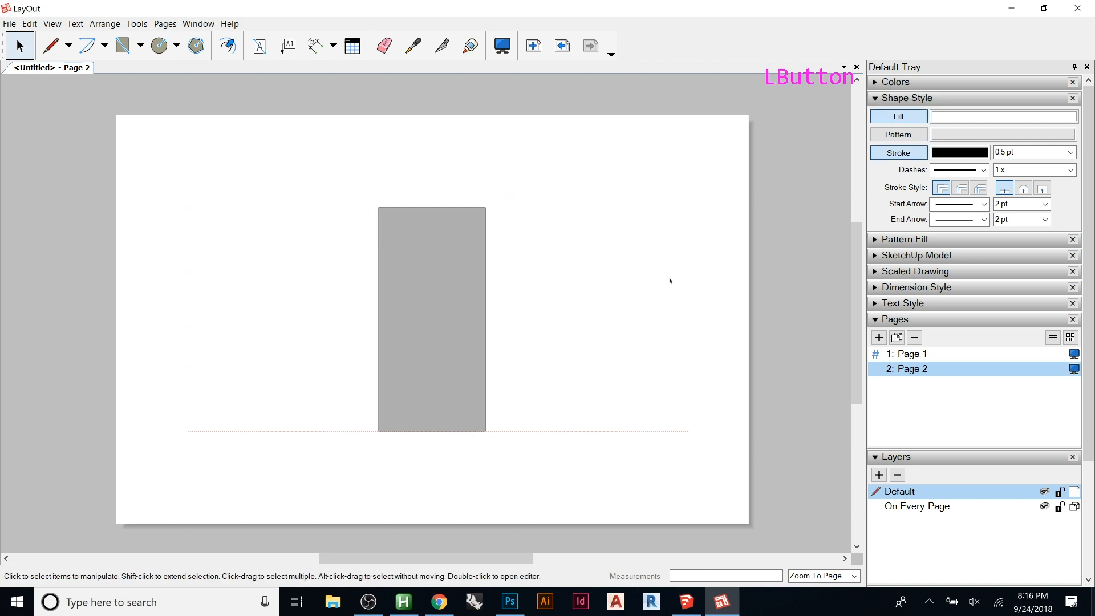
- Narrow the elevation viewport to about a third of its width, recentre the elevation inside it, and finish the view edit
click(493, 271)
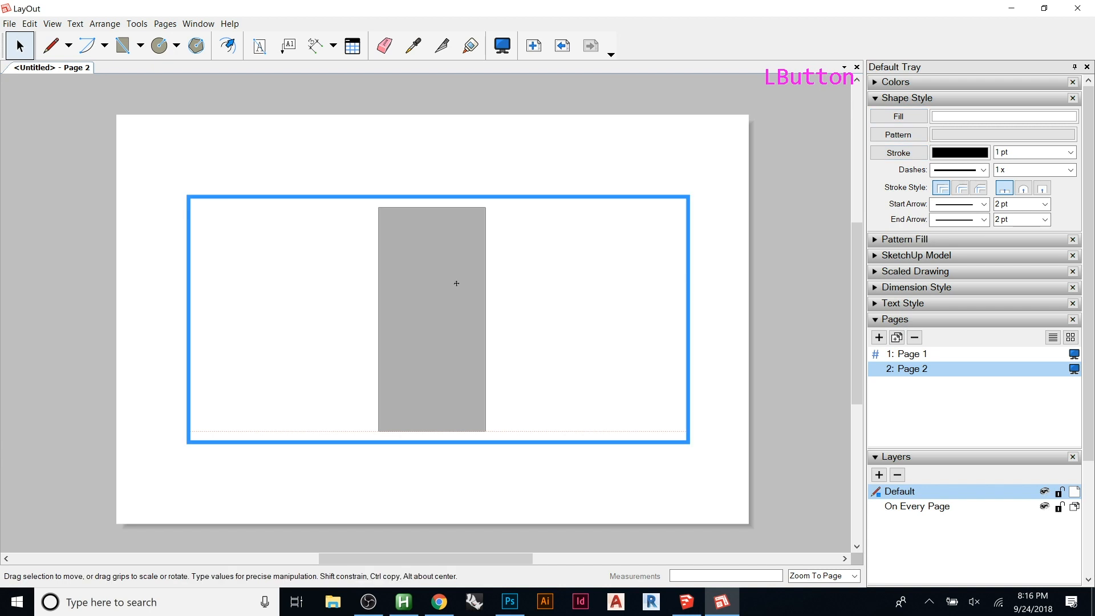
drag(688, 302, 364, 304)
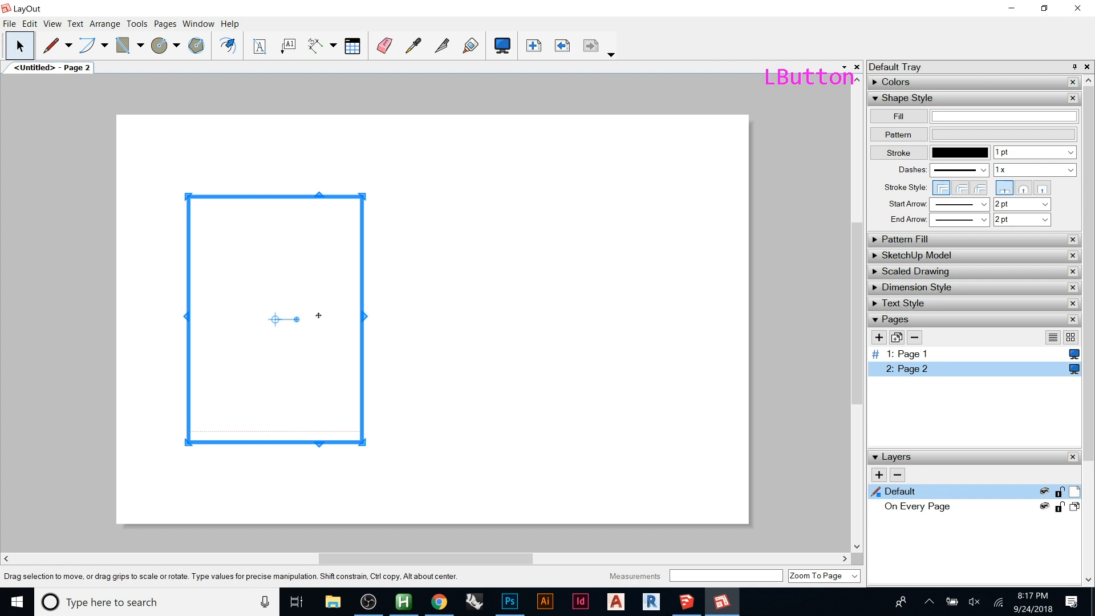
double_click(319, 315)
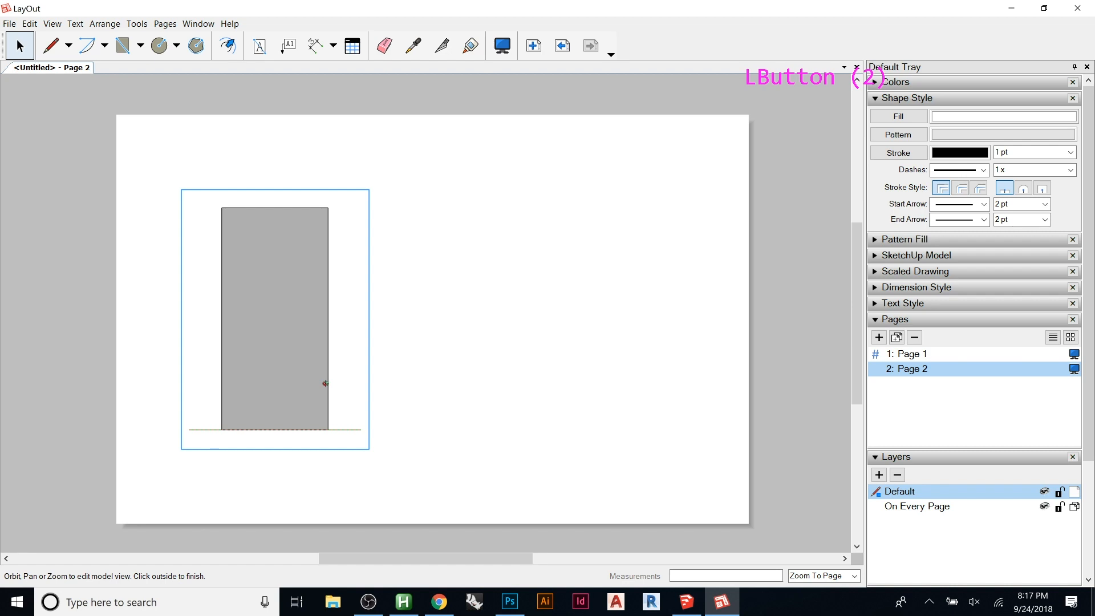
click(408, 281)
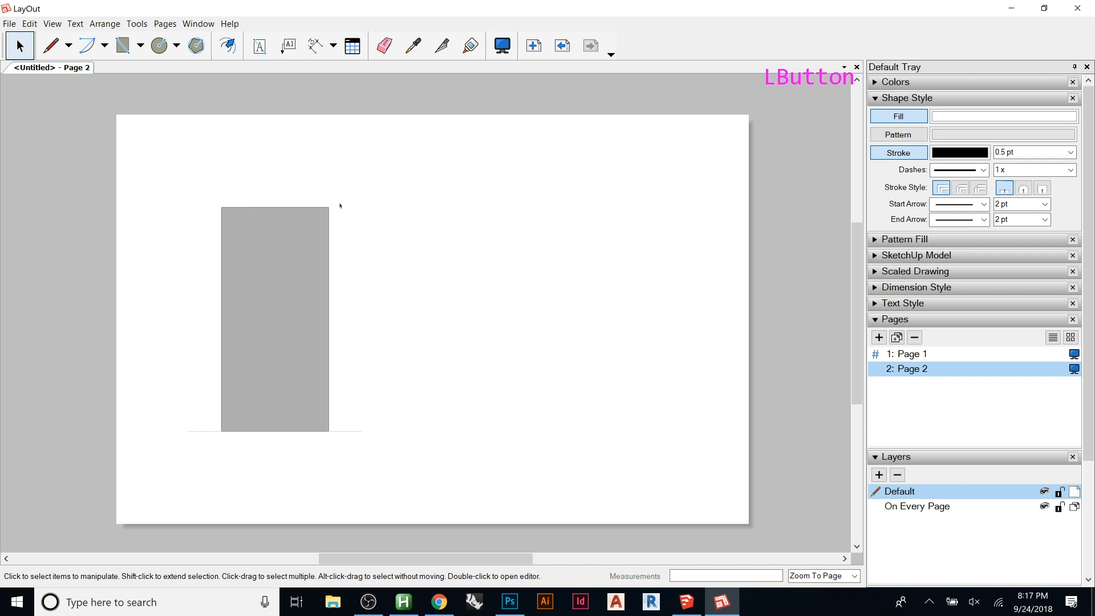
- Nudge the elevation slightly inside its viewport using the Pan camera tool, then finish the view edit
double_click(265, 315)
right_click(265, 313)
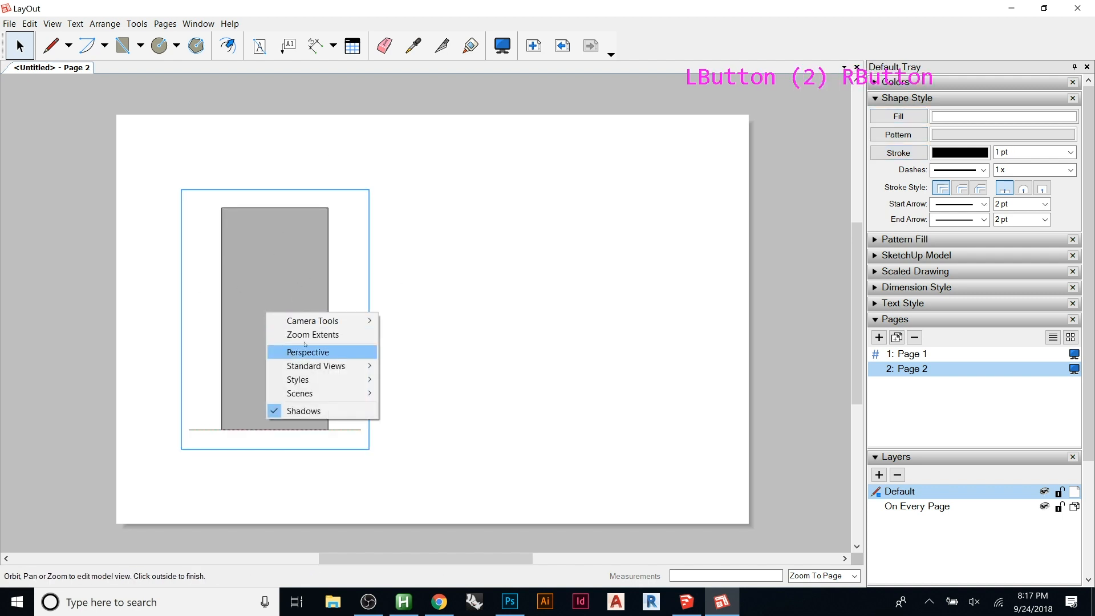
mouse_move(354, 320)
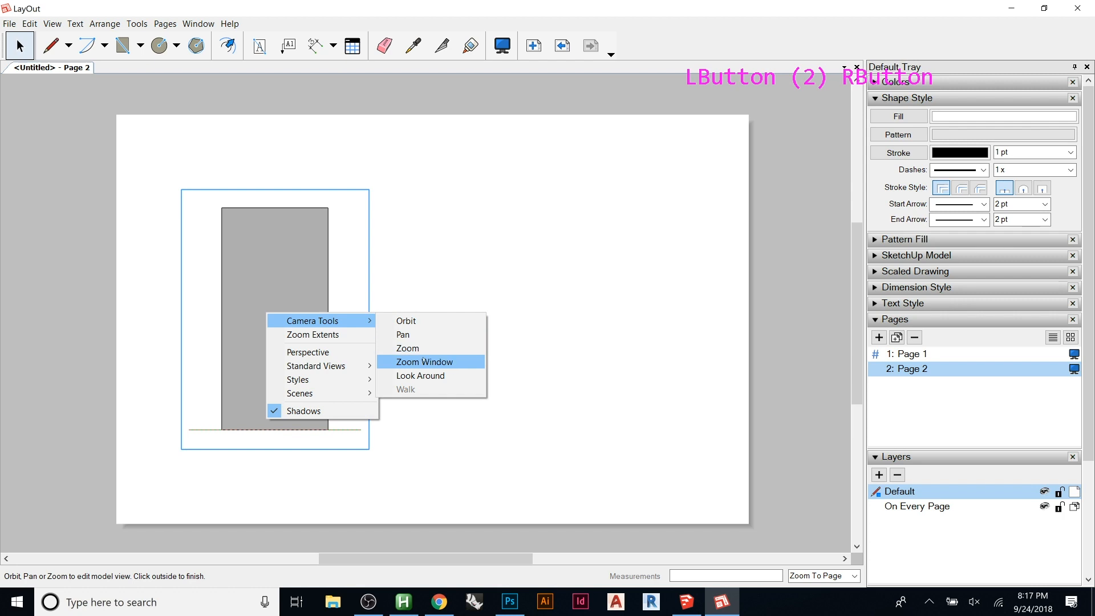
click(403, 334)
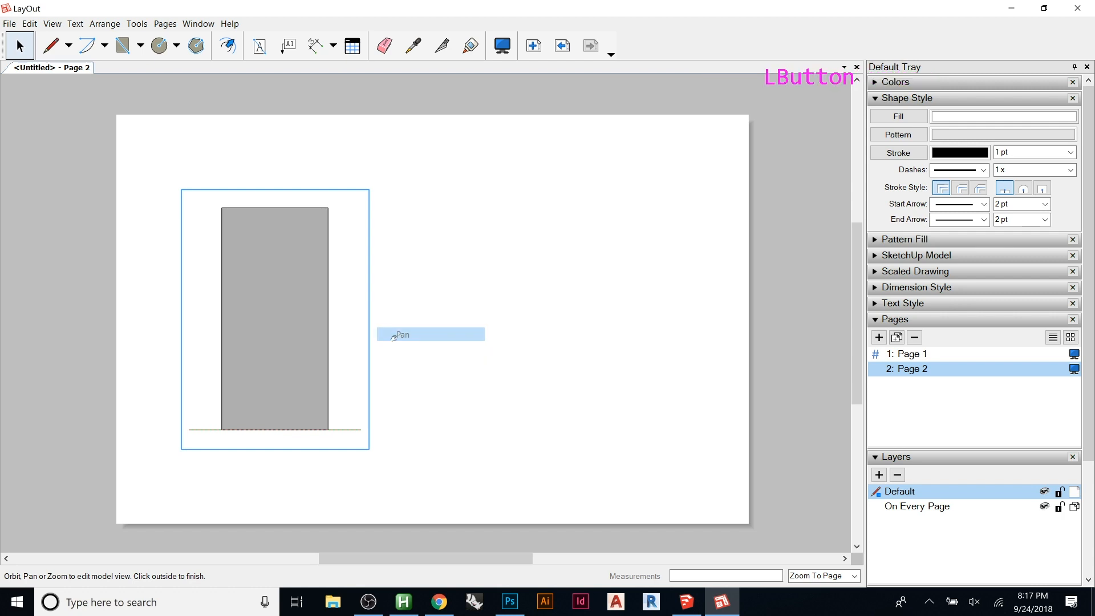
drag(286, 330, 285, 331)
click(473, 288)
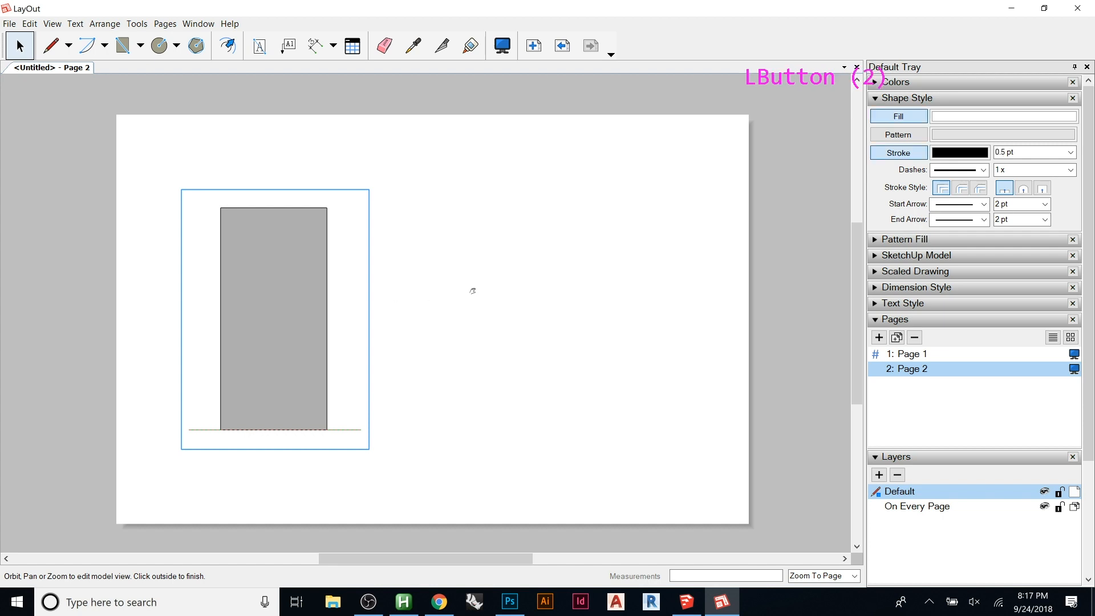
- Check the elevation viewport's scale options without changing them, then zoom its 3D view in slightly and finish the edit
click(305, 325)
right_click(303, 257)
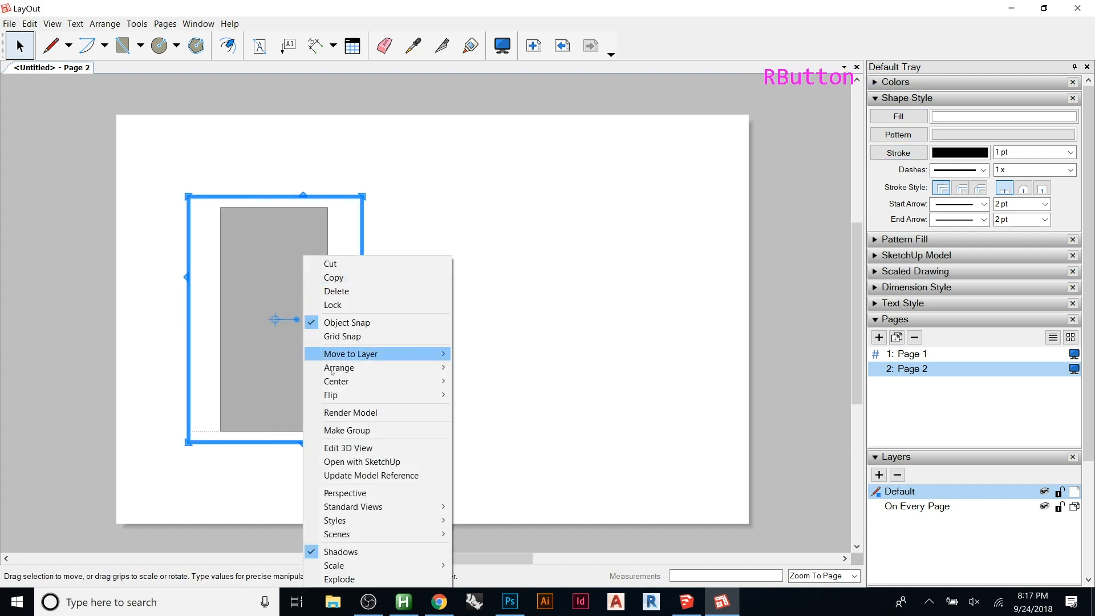
mouse_move(399, 566)
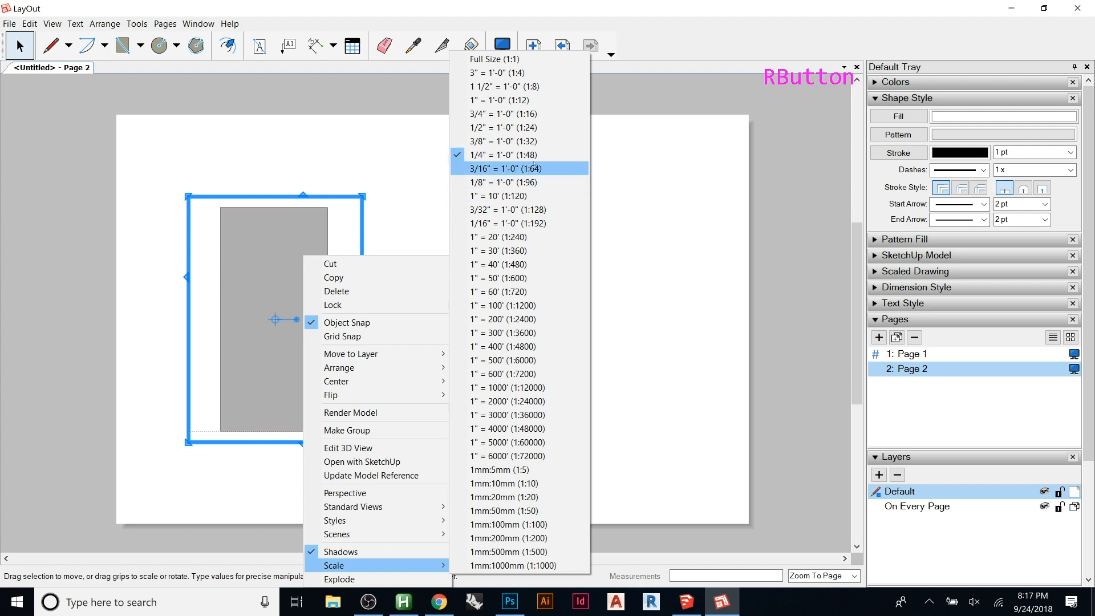
double_click(288, 301)
scroll(288, 301, up, 1)
click(490, 265)
- Set the elevation viewport's scale to 1/4" = 1'-0" (1:48) and select the viewport again
click(285, 264)
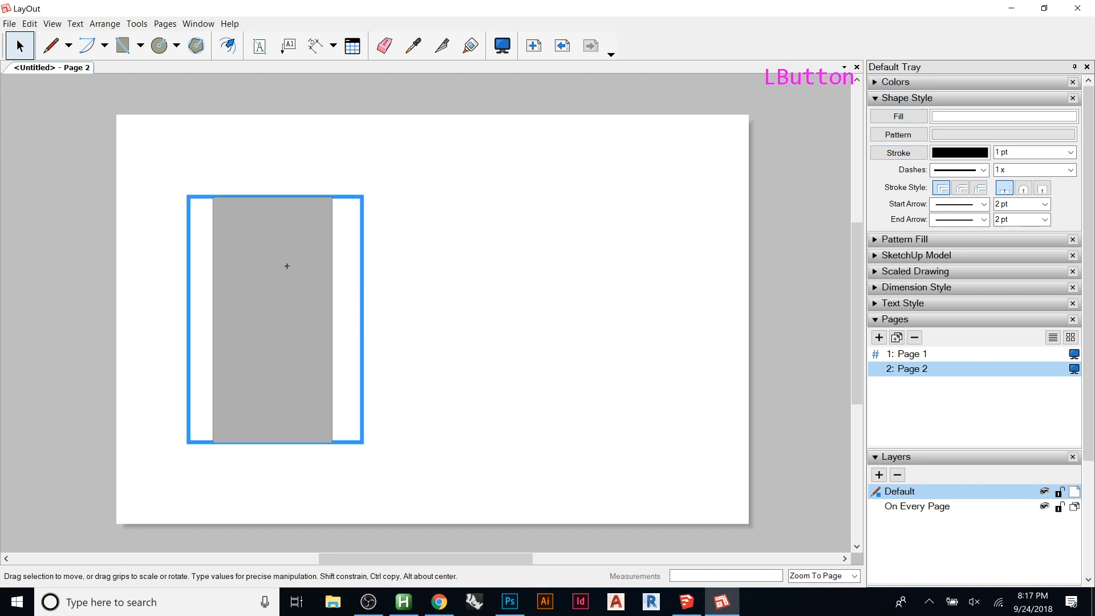
right_click(288, 256)
mouse_move(343, 564)
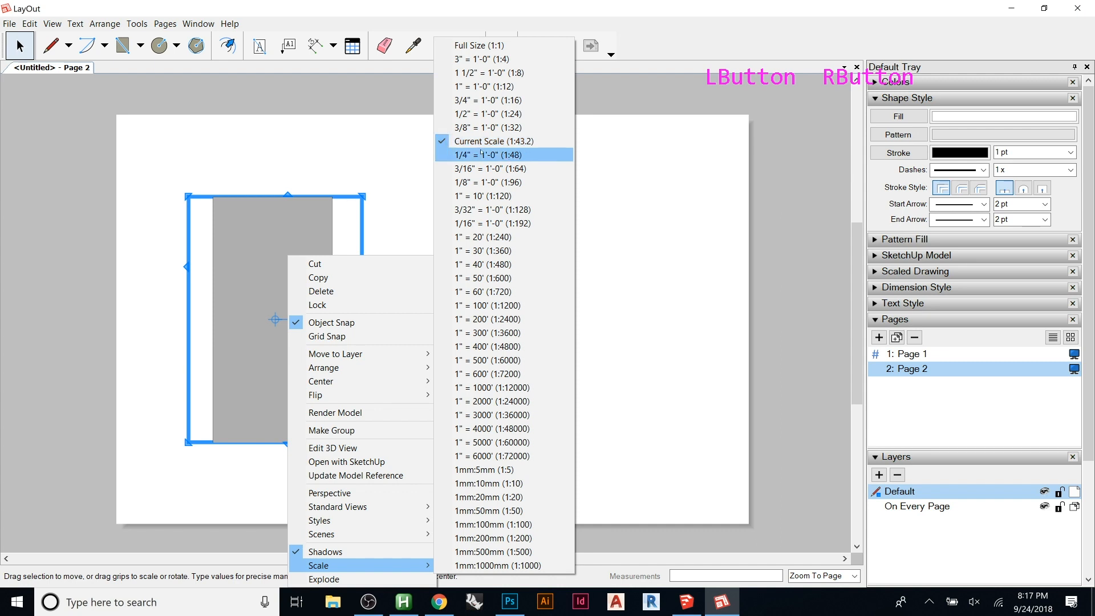
click(501, 154)
click(432, 242)
click(311, 374)
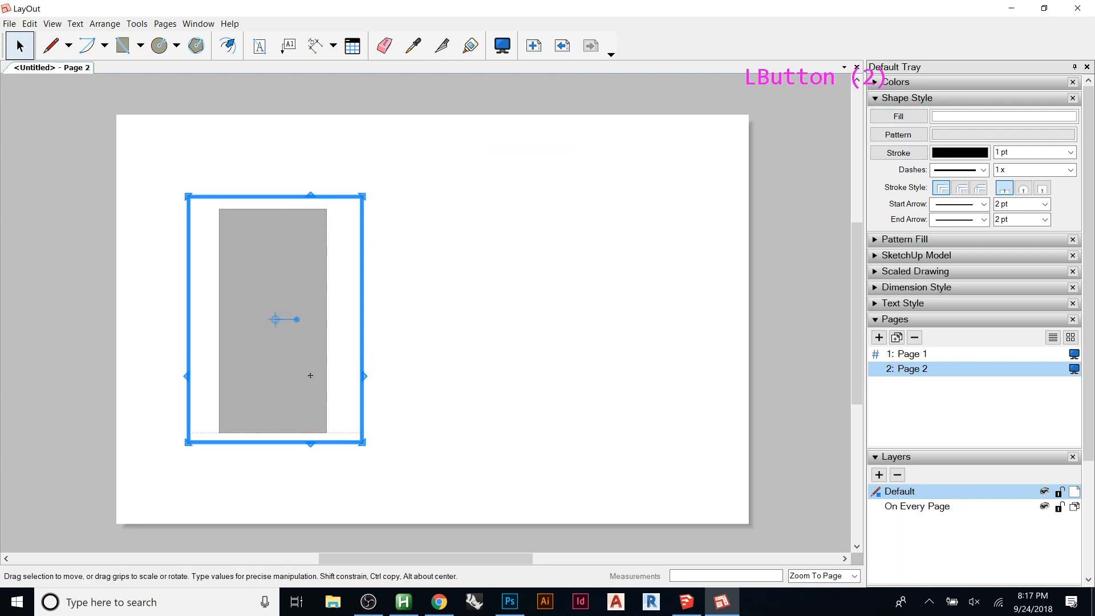
- Copy the elevation viewport across to the right half of Page 2 and assign Scene 8 to the copy
click(310, 376)
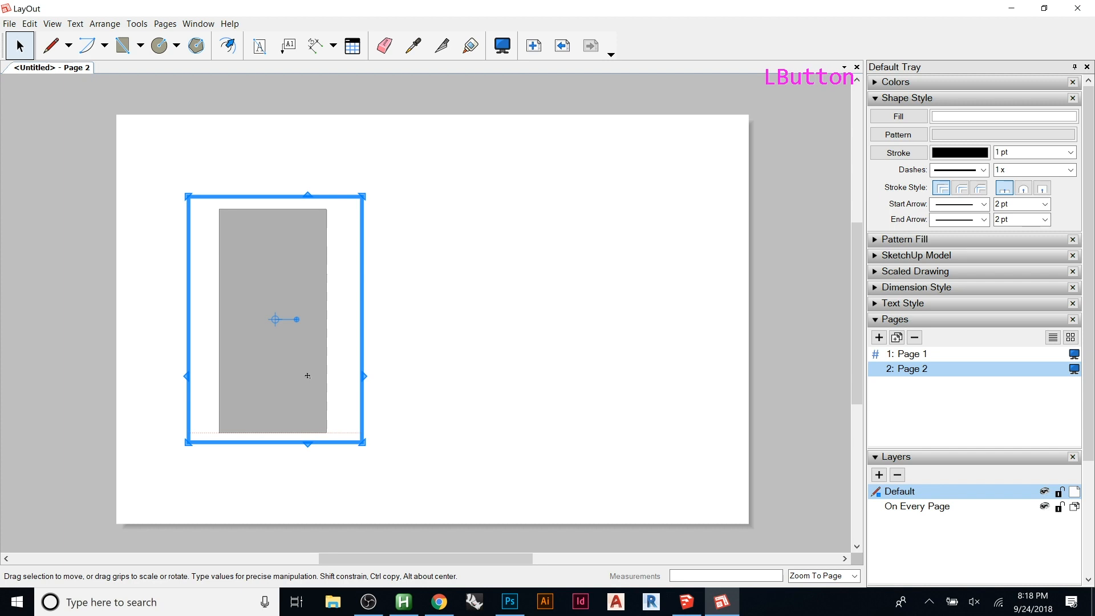
ctrl+drag(308, 376, 595, 376)
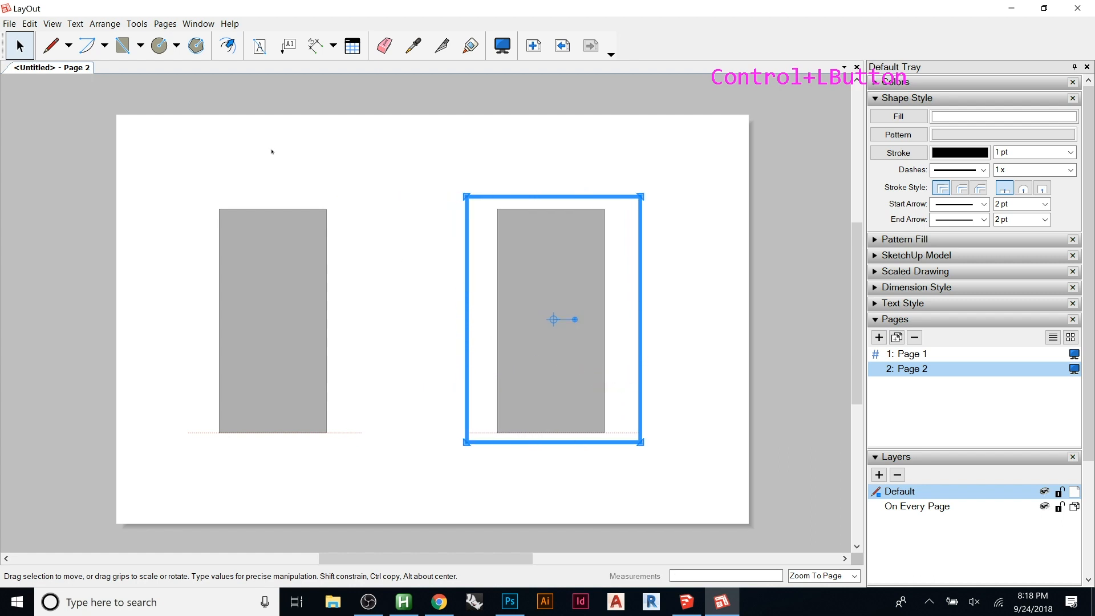
right_click(543, 238)
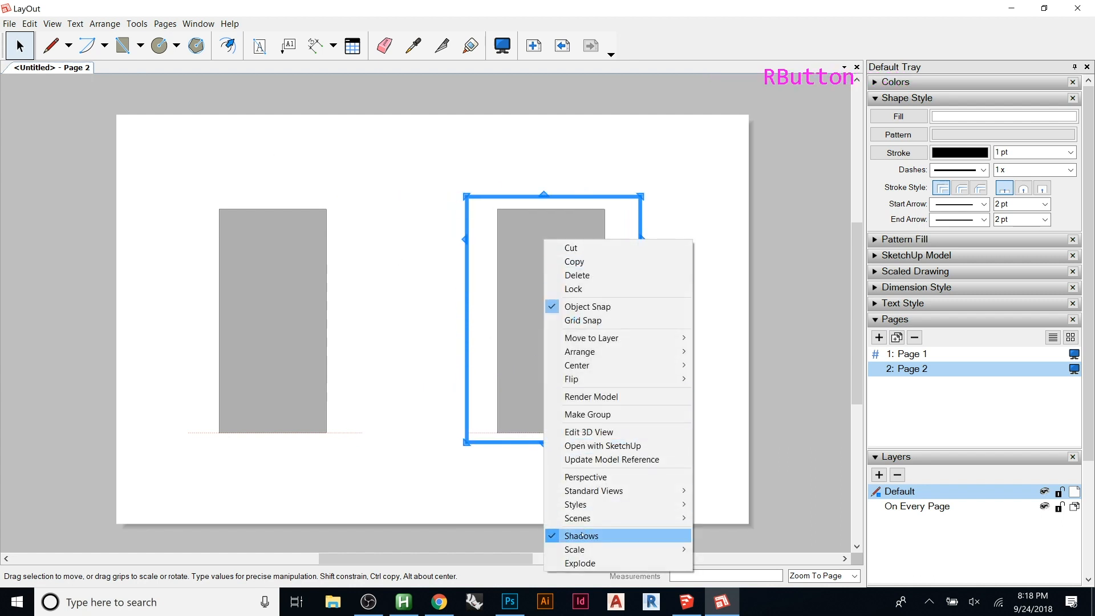
mouse_move(590, 519)
click(748, 521)
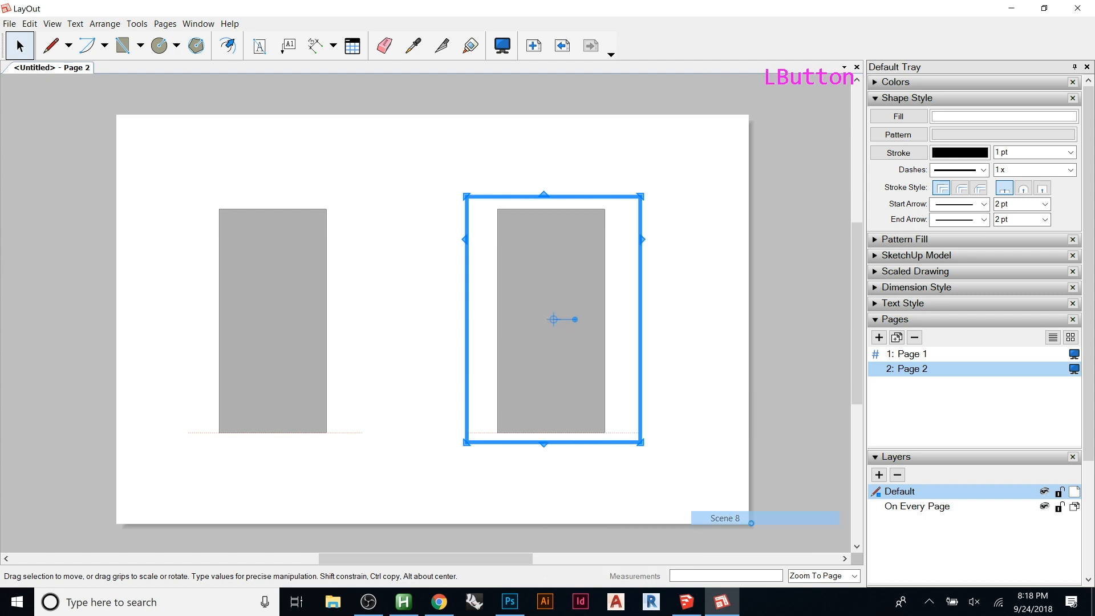
click(706, 242)
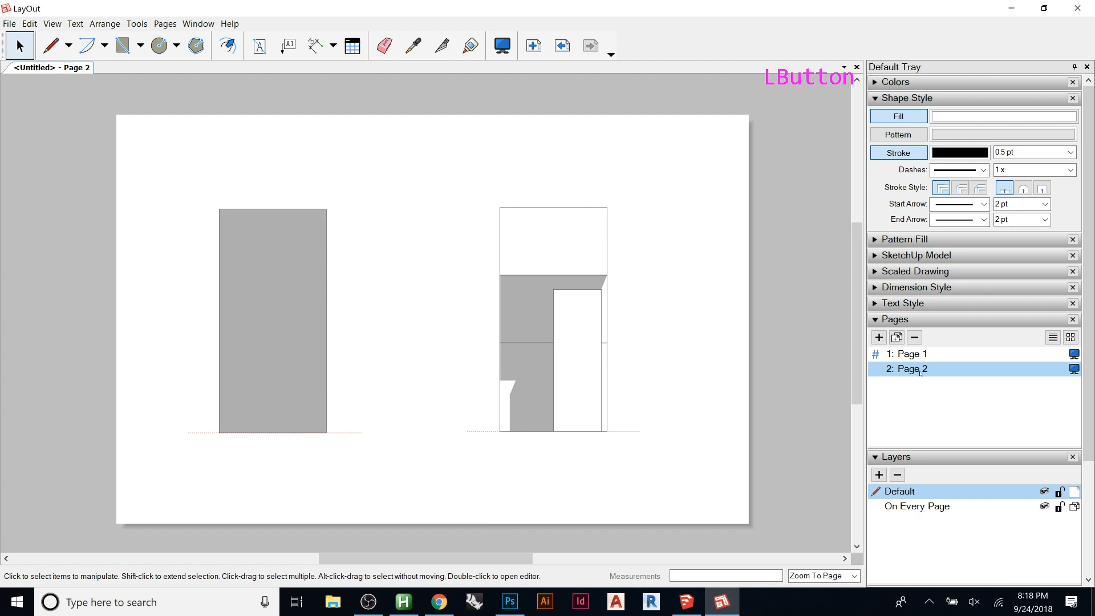
- Duplicate Page 1, move the duplicate down to the end of the page list, and check the page order
click(928, 355)
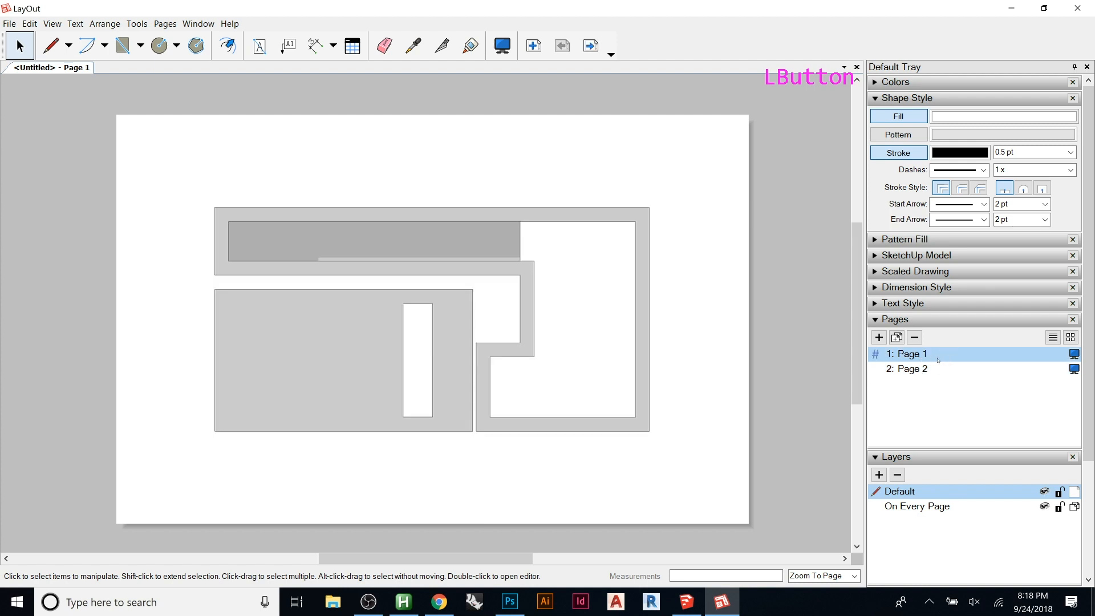
right_click(937, 360)
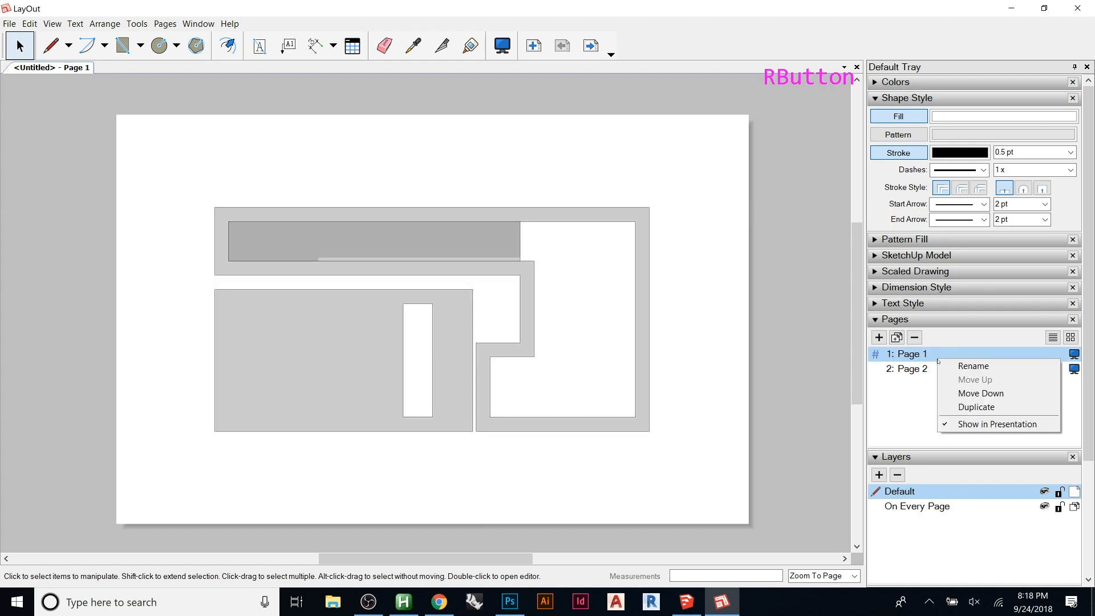
click(977, 407)
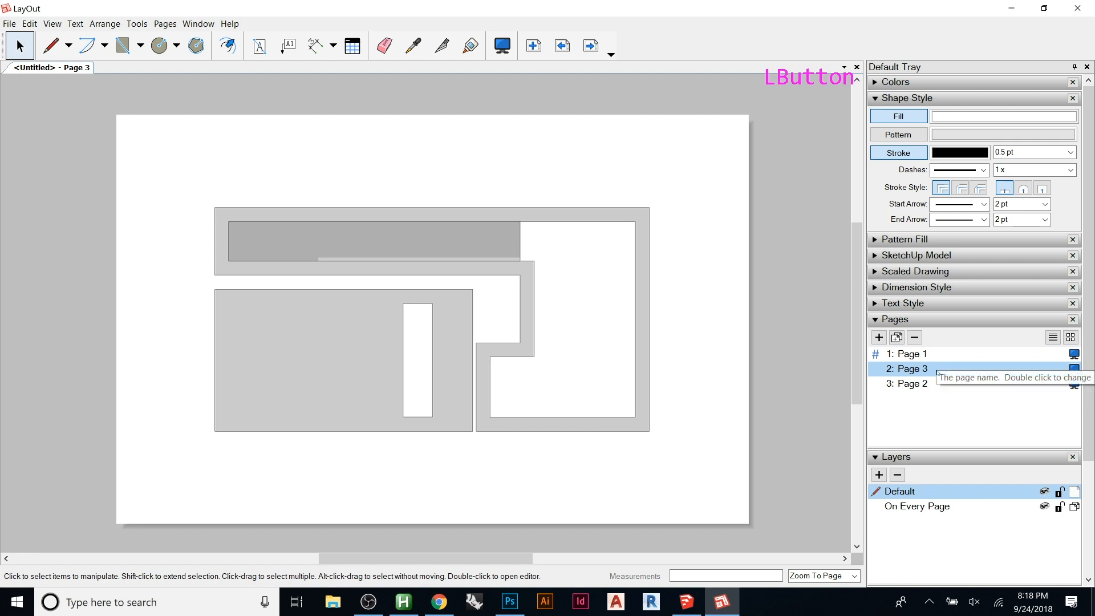
right_click(937, 372)
click(970, 406)
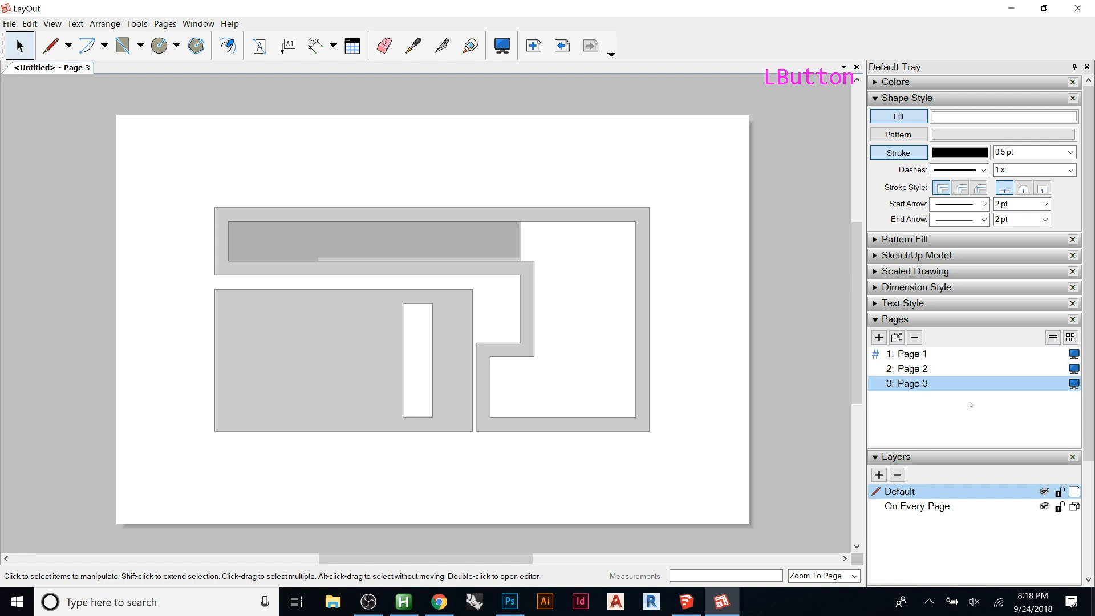
click(927, 356)
click(925, 369)
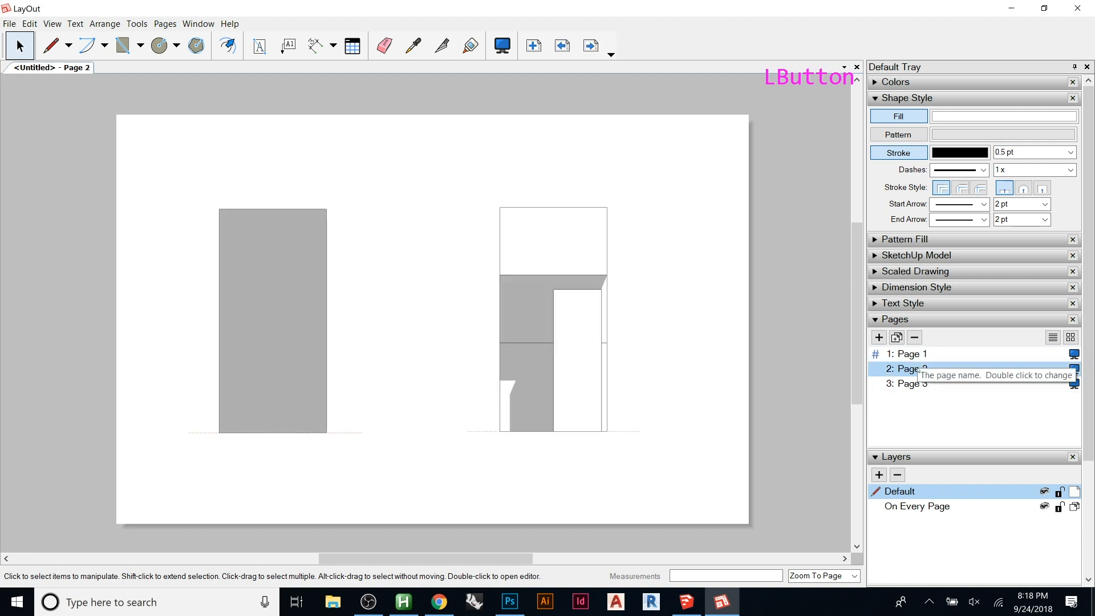
click(925, 383)
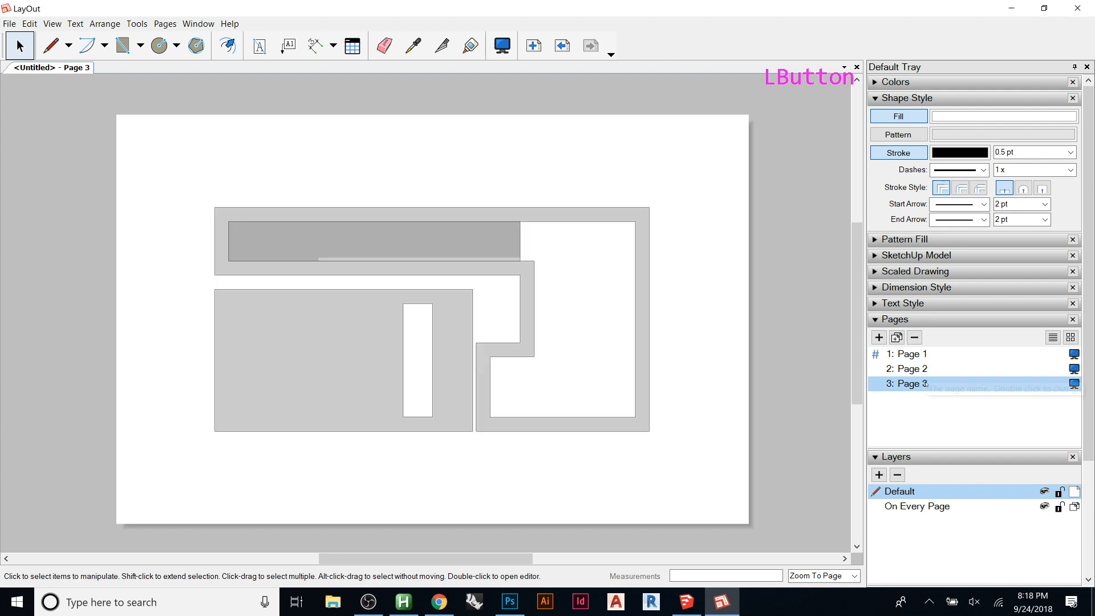
- Assign Scene 7 to the viewport on Page 3, then review all three pages
click(532, 302)
right_click(543, 302)
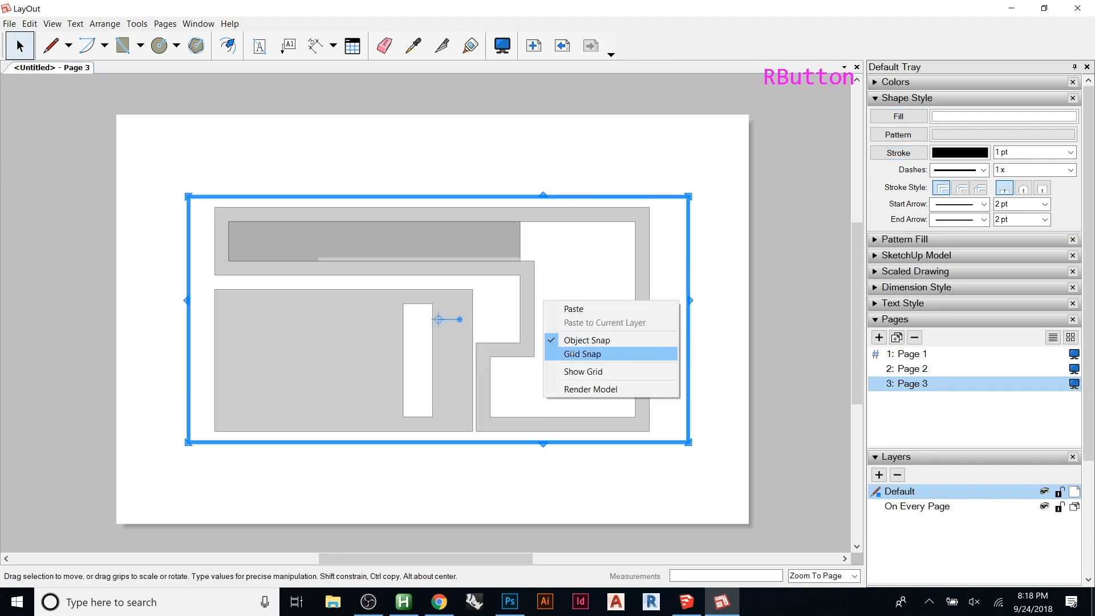
right_click(419, 269)
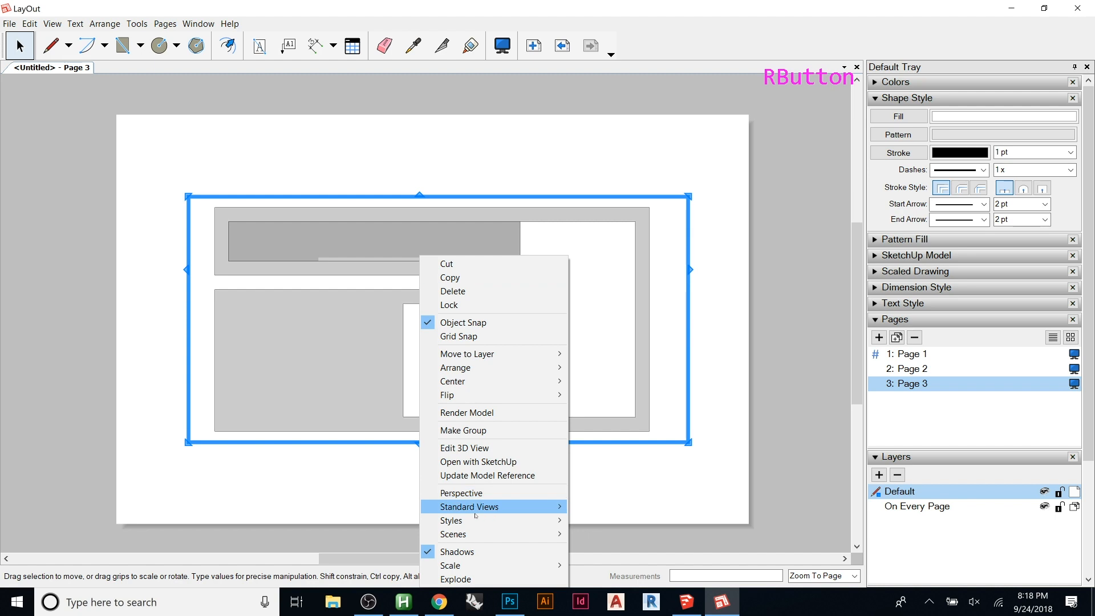
mouse_move(473, 535)
click(596, 520)
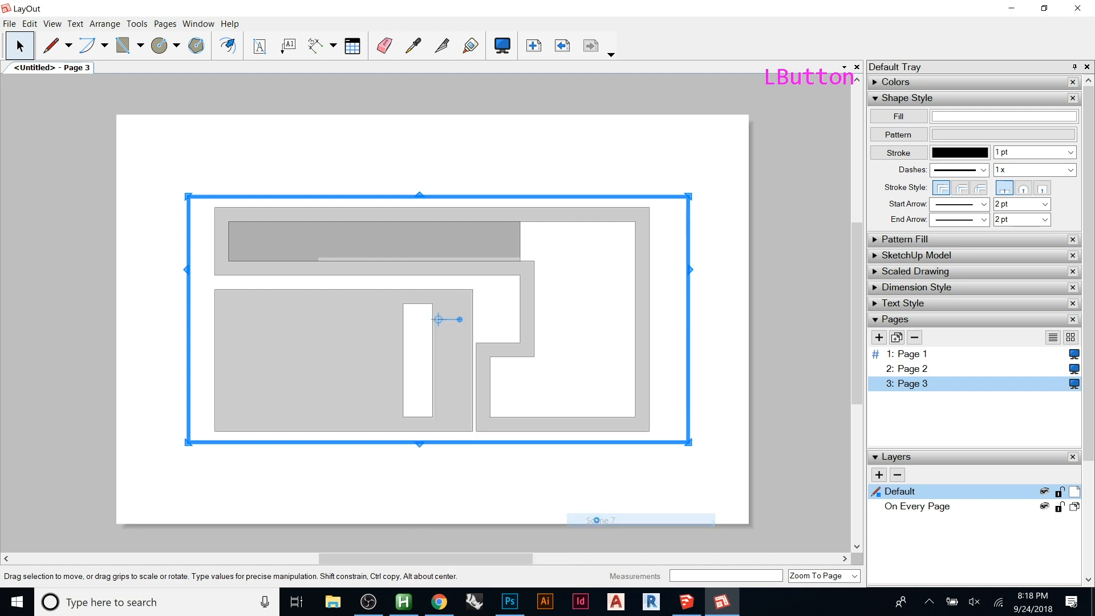
click(721, 314)
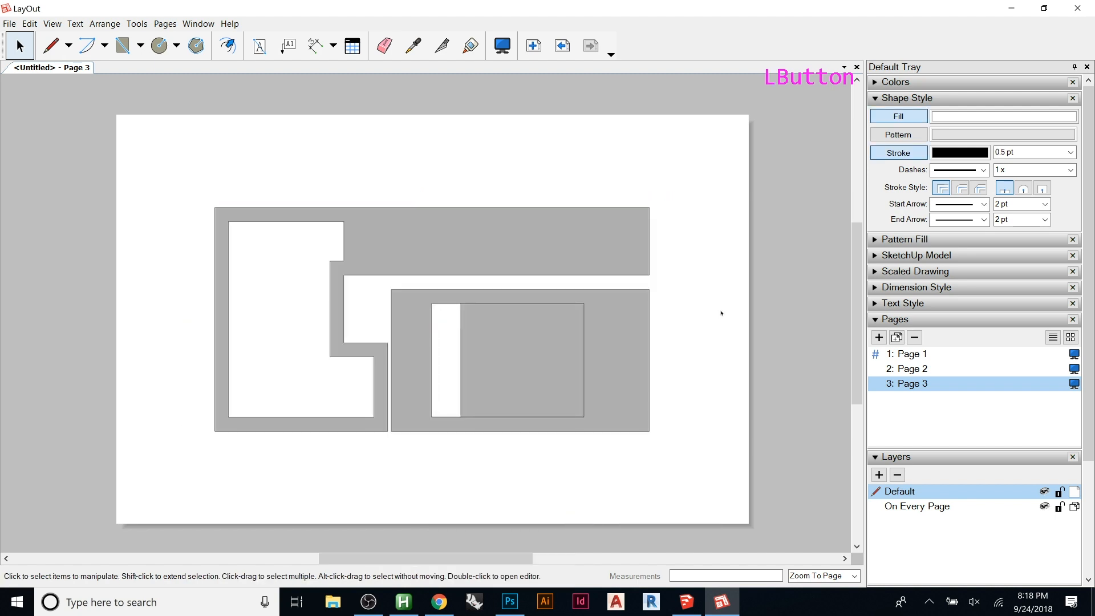
click(929, 357)
click(918, 370)
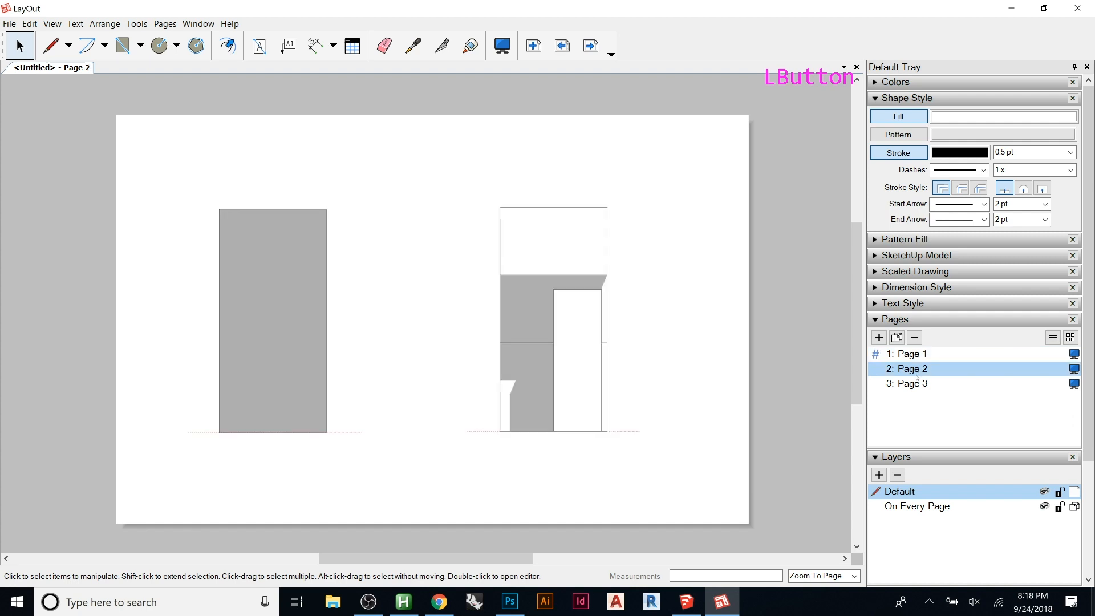
click(913, 384)
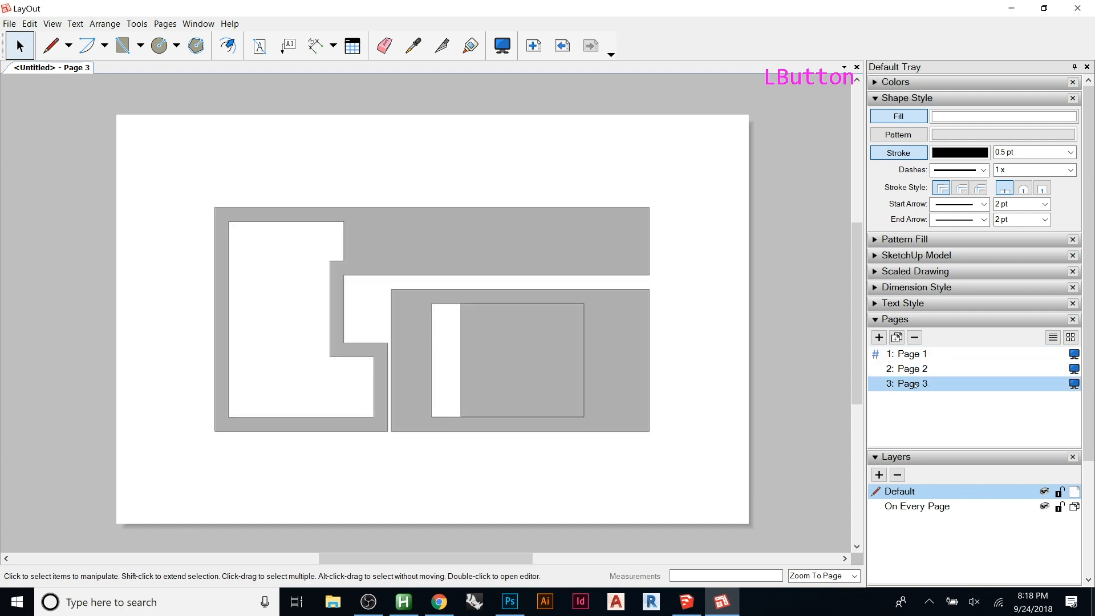
- Start a PDF export of the document named Elevations 01 in the Int Digital - F18 folder
click(10, 23)
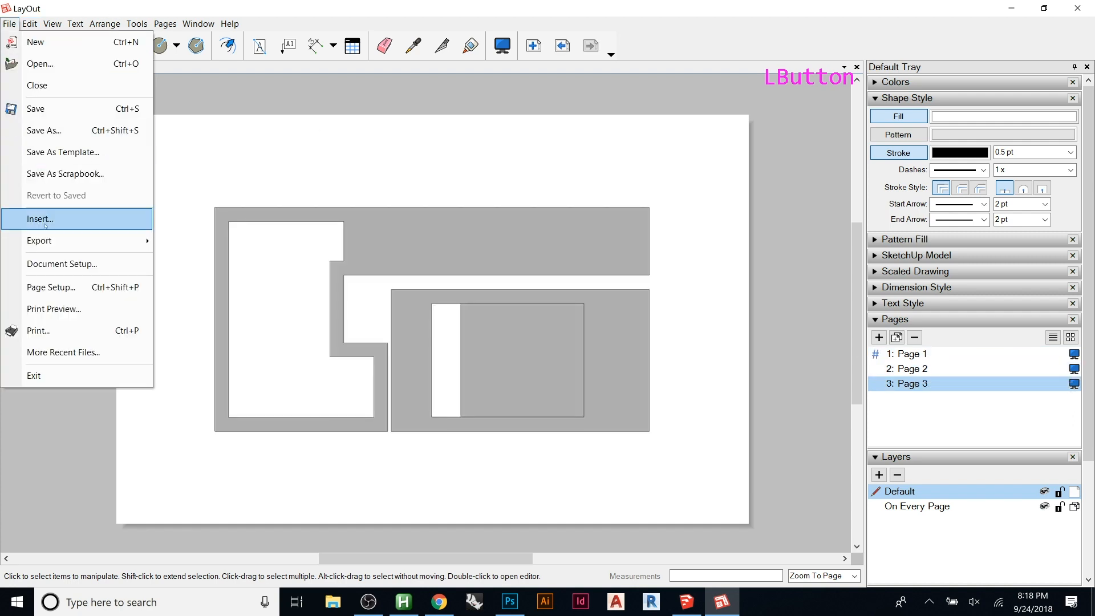
mouse_move(47, 237)
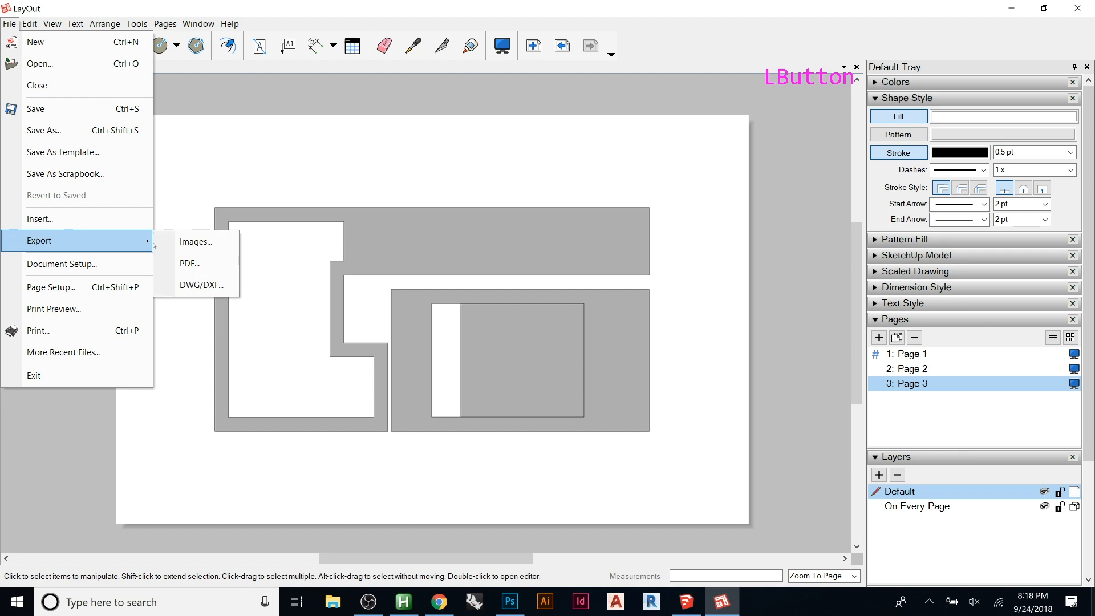
click(210, 263)
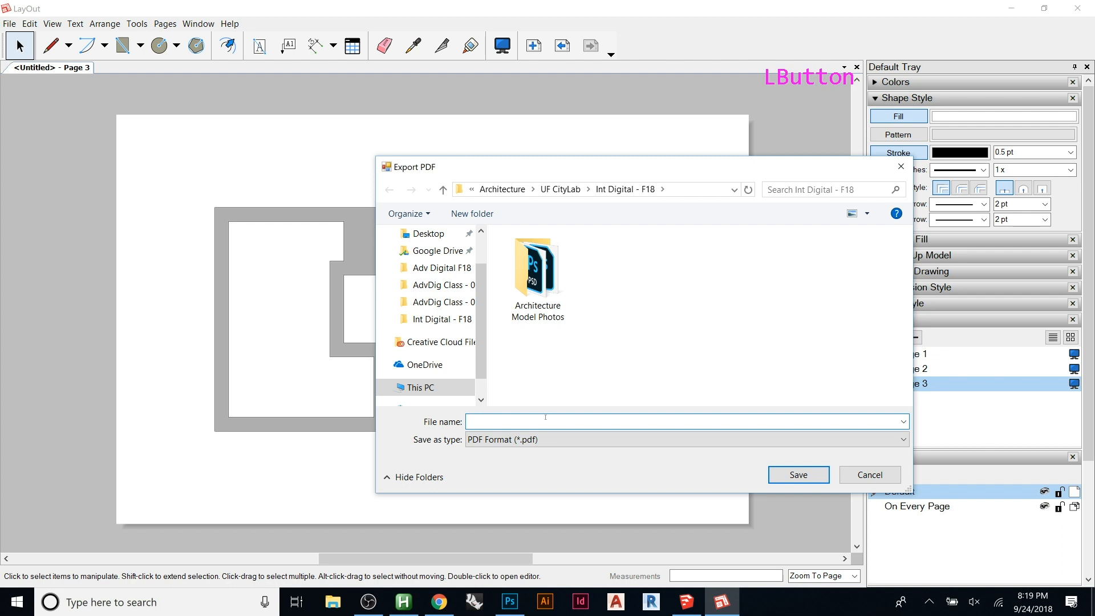
click(537, 422)
text(Elevations 01)
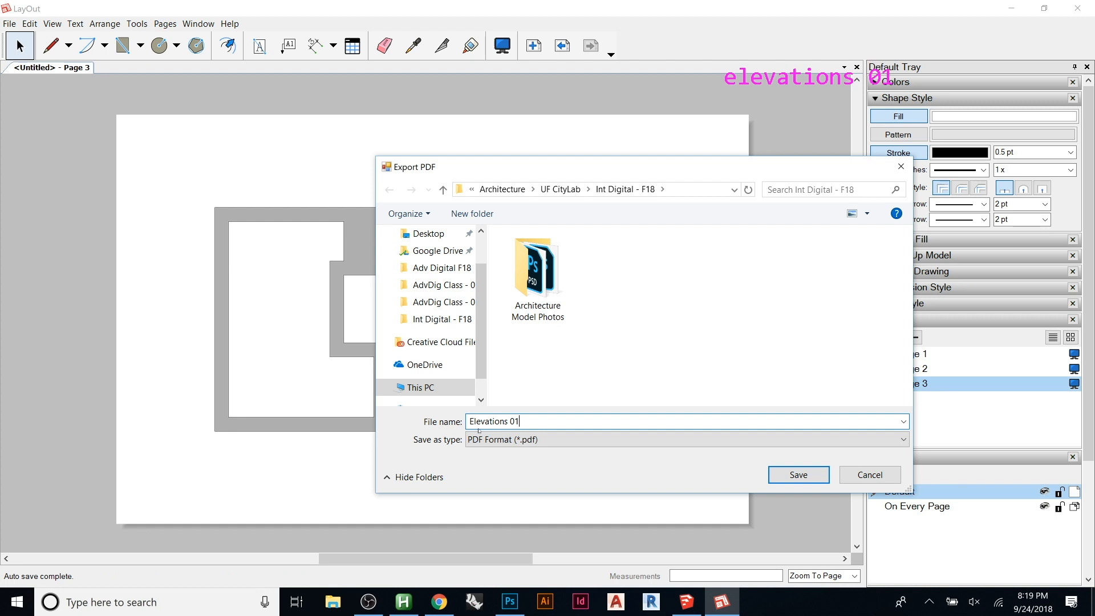
click(799, 475)
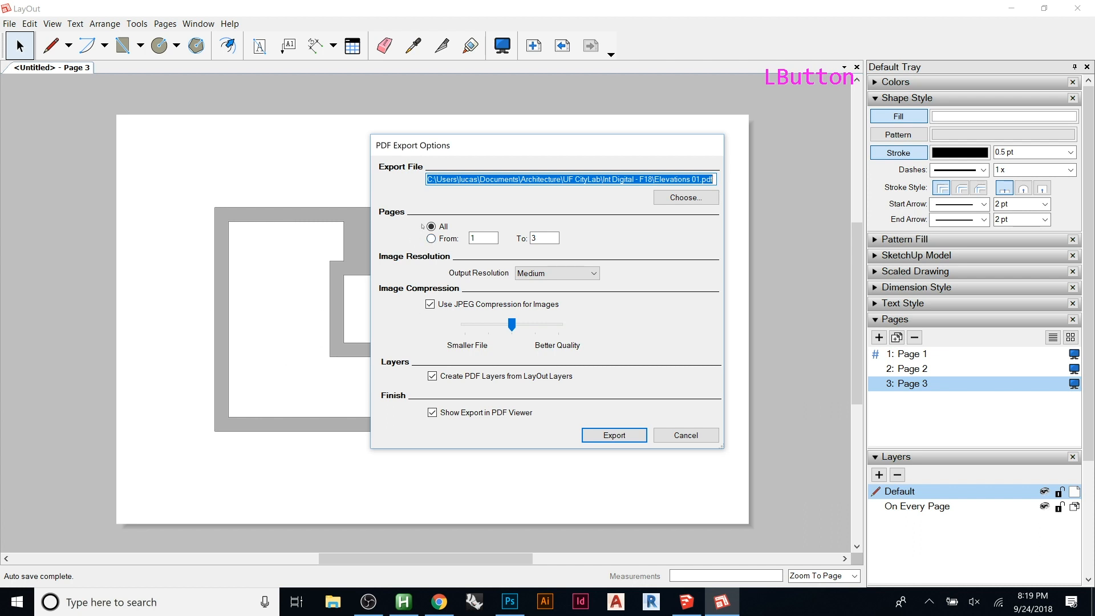
- Set the PDF output resolution to High, shift JPEG compression toward Better Quality, and export all pages
click(576, 273)
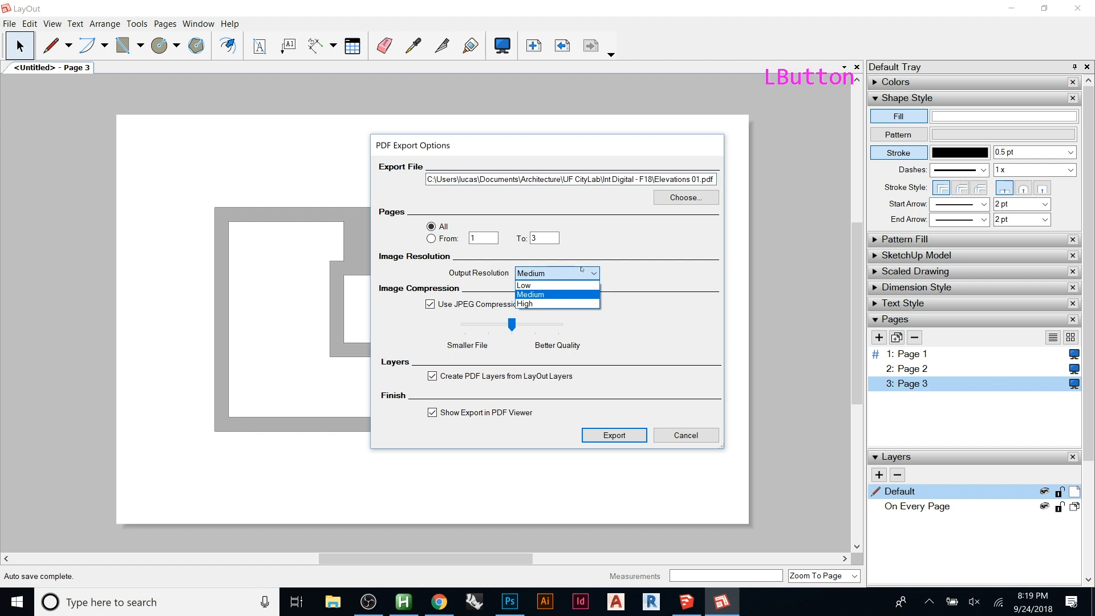
click(570, 304)
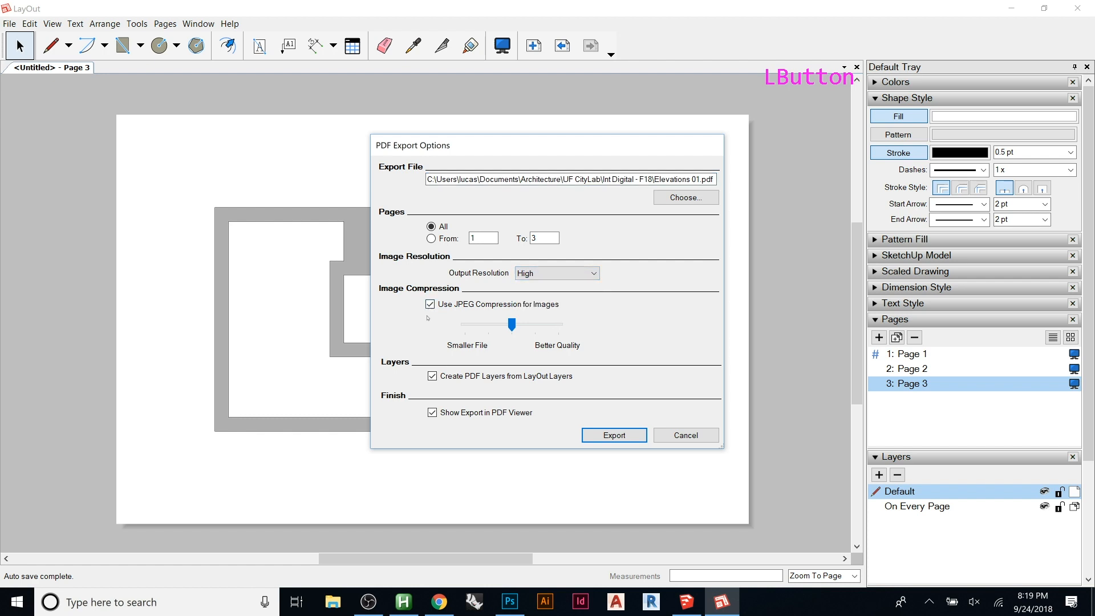
drag(511, 324, 558, 324)
click(610, 435)
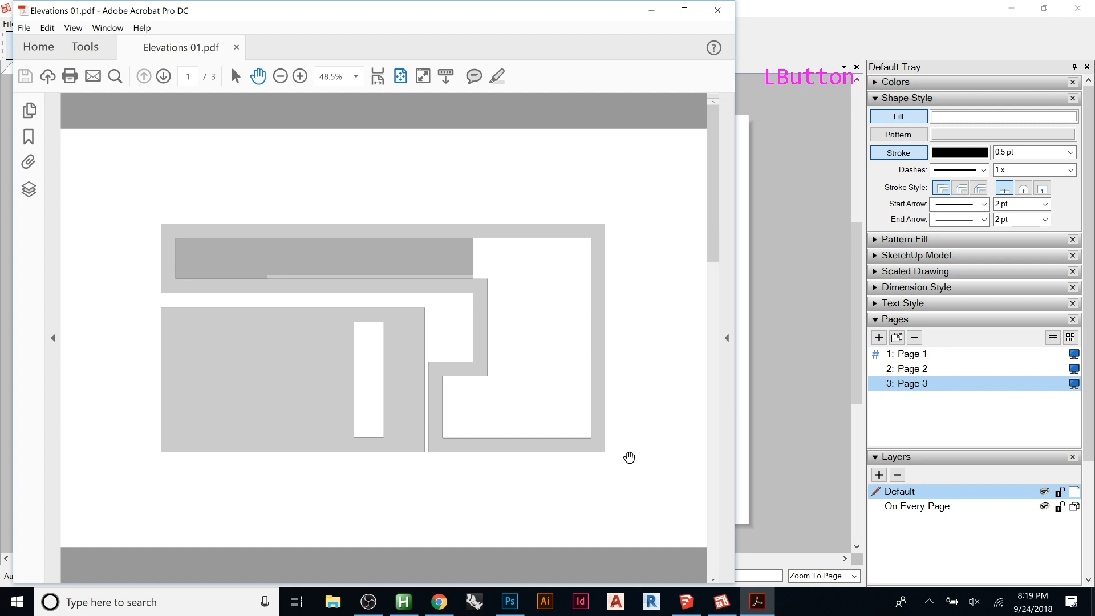
- Maximize the exported PDF in Acrobat and examine the first page's linework up close at up to 600%
click(685, 11)
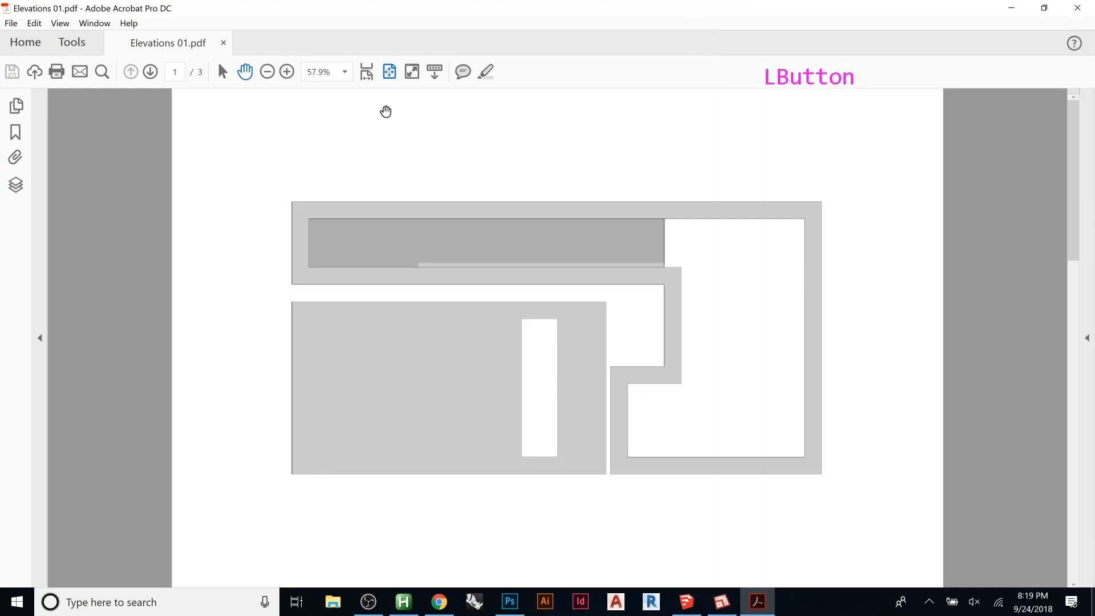
click(291, 72)
click(292, 72)
click(291, 72)
click(291, 72)
click(292, 71)
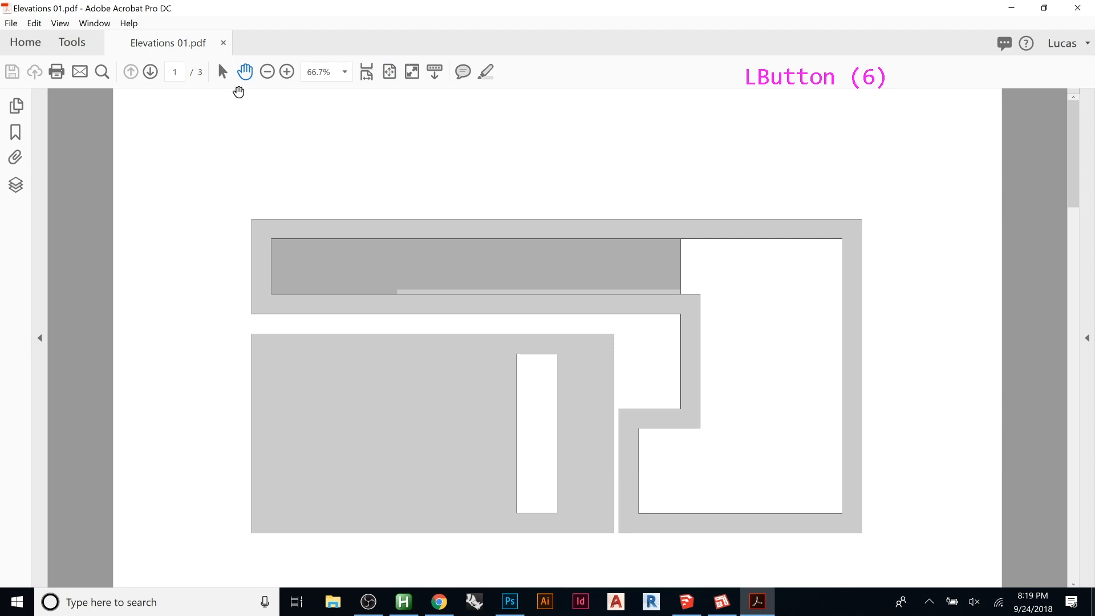
click(286, 73)
click(287, 73)
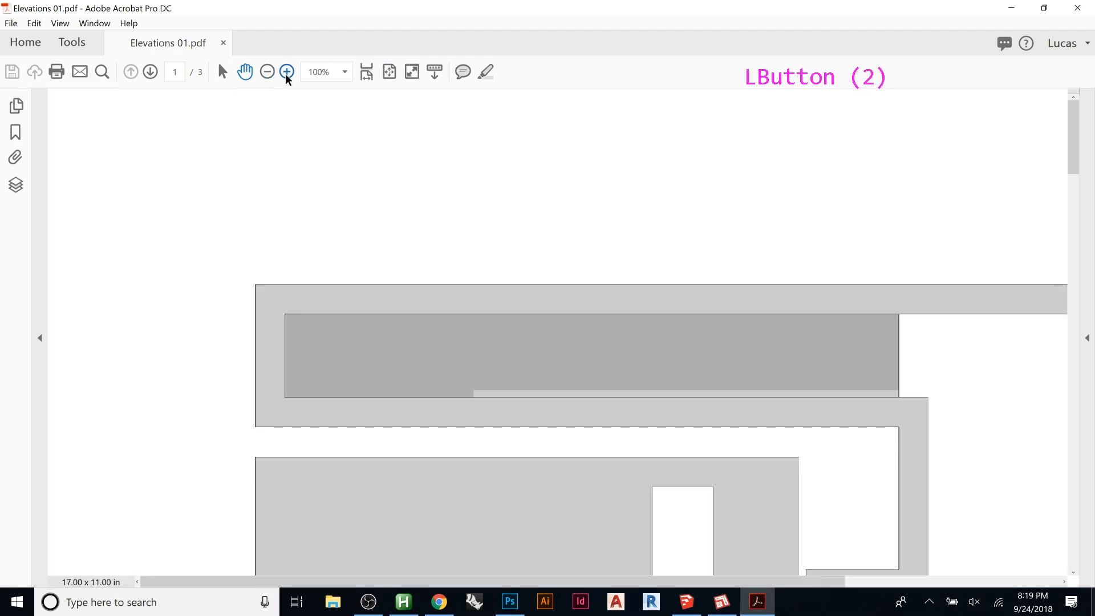
click(286, 75)
click(287, 73)
click(287, 73)
click(287, 73)
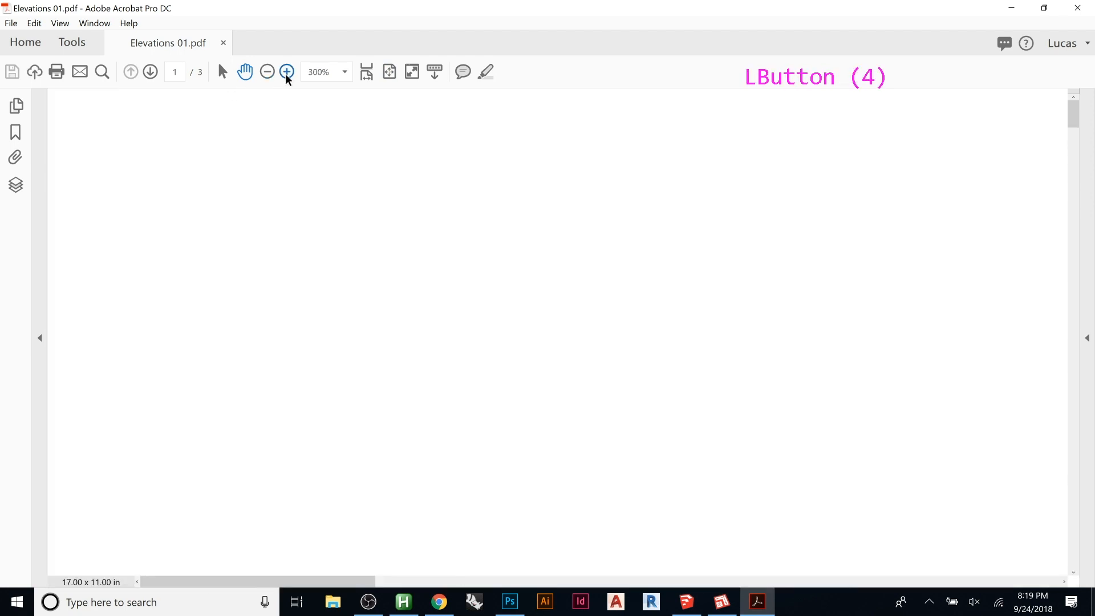
drag(586, 404, 376, 196)
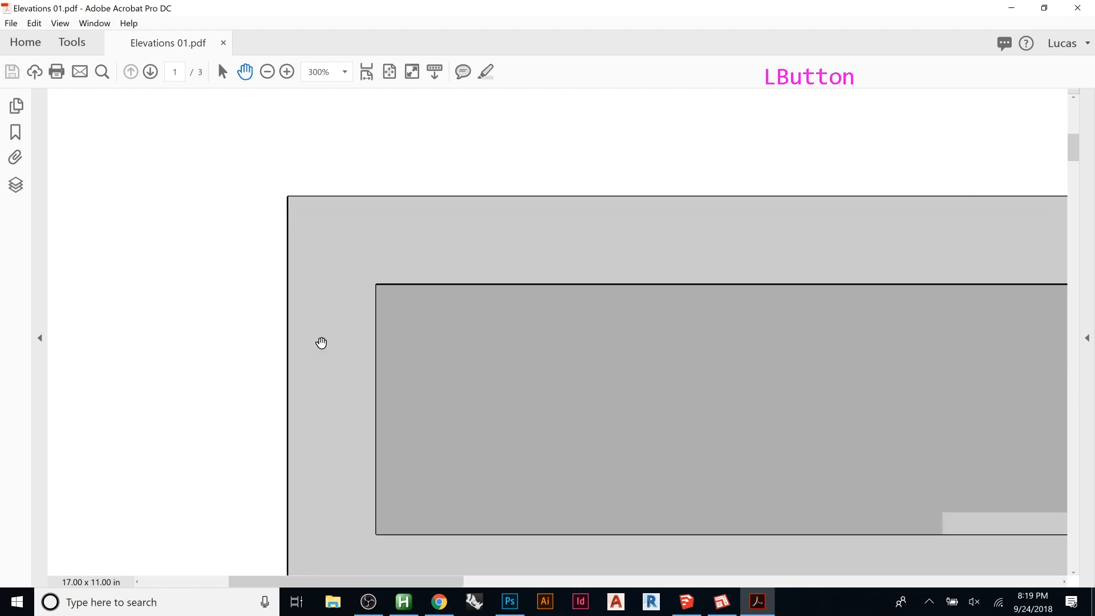
click(286, 72)
click(287, 72)
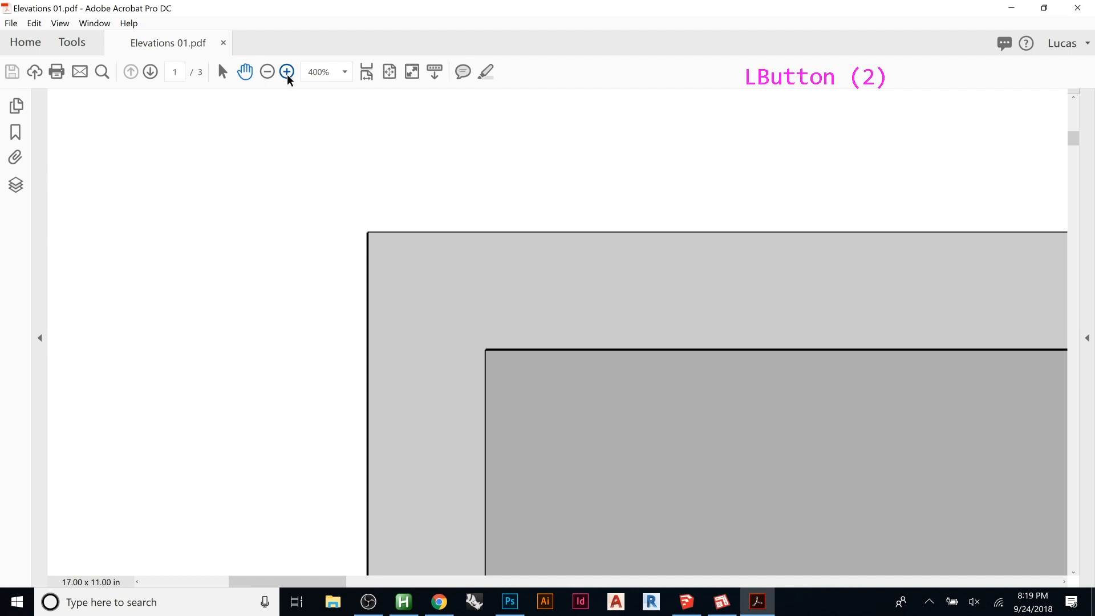
drag(604, 403, 188, 112)
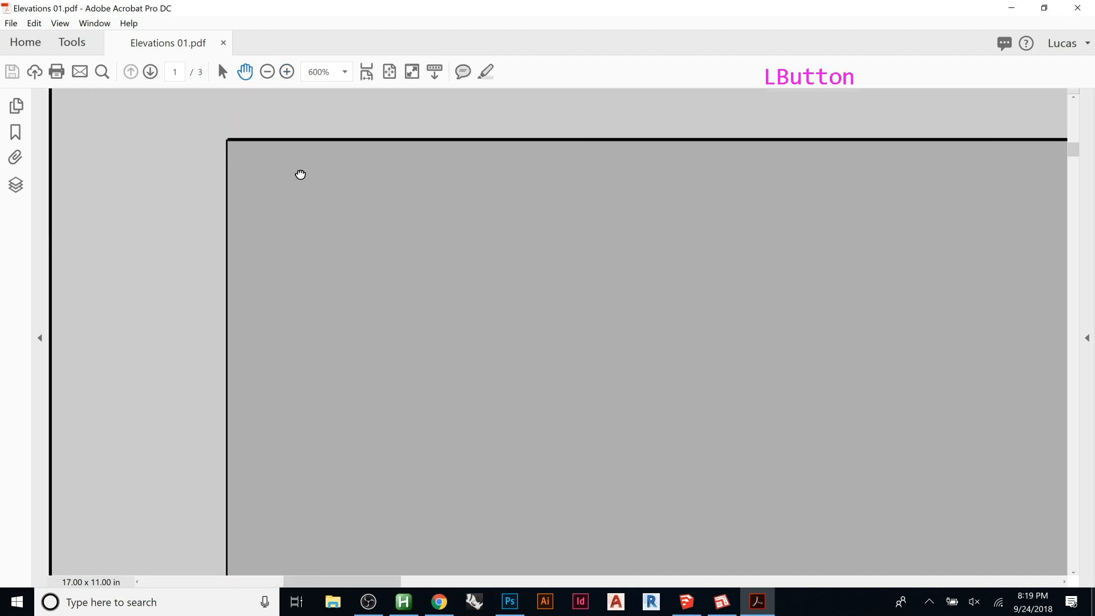
drag(300, 171, 441, 305)
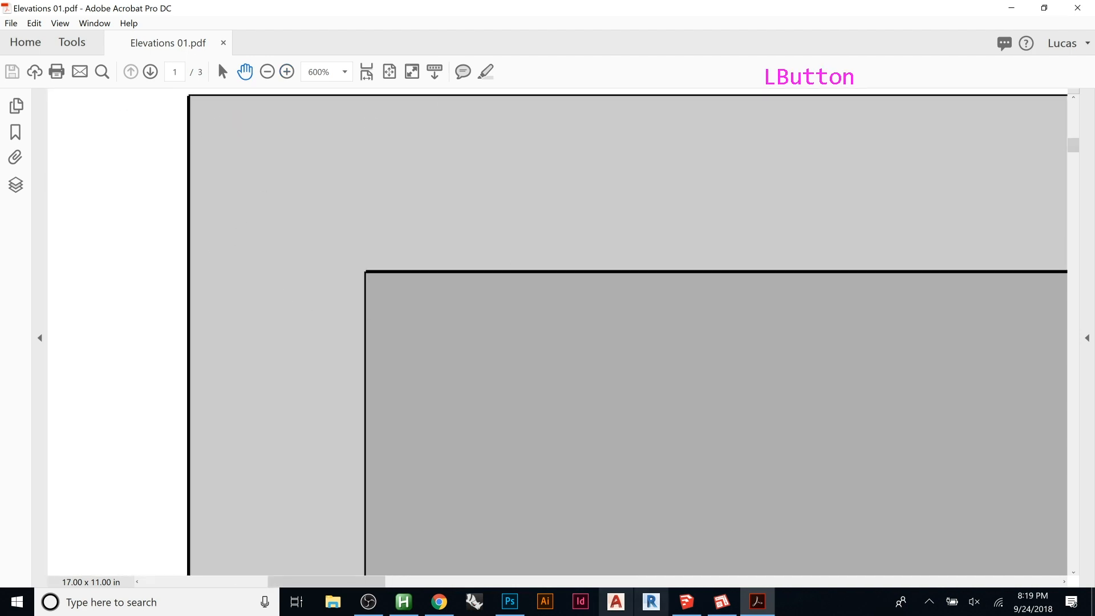
- Switch to Photoshop and view Sketchup Intro - 09-24-2018 - view size.png to compare its line quality with the PDF
click(510, 602)
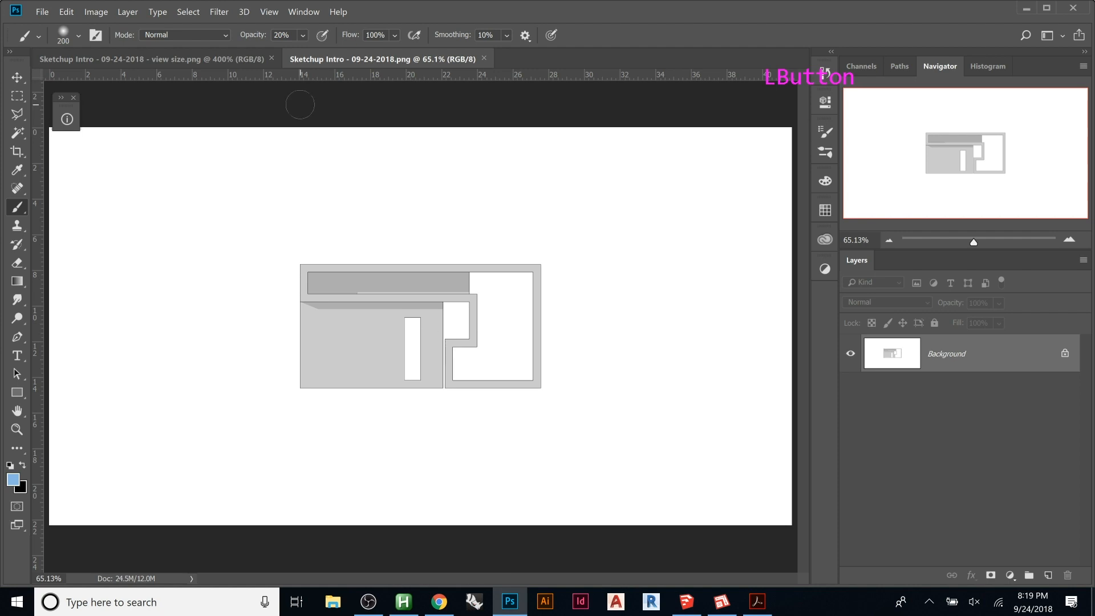
click(263, 59)
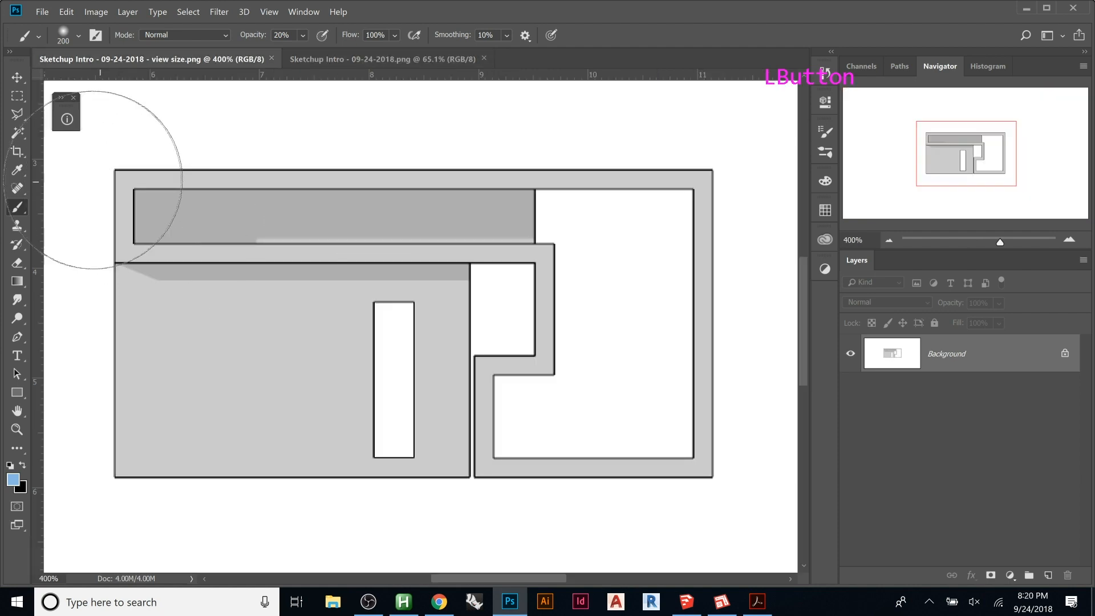
- Examine the pixelated linework at the drawing's upper-left corner in the view-size PNG at up to about 1660%
alt+scroll(123, 178, up, 12)
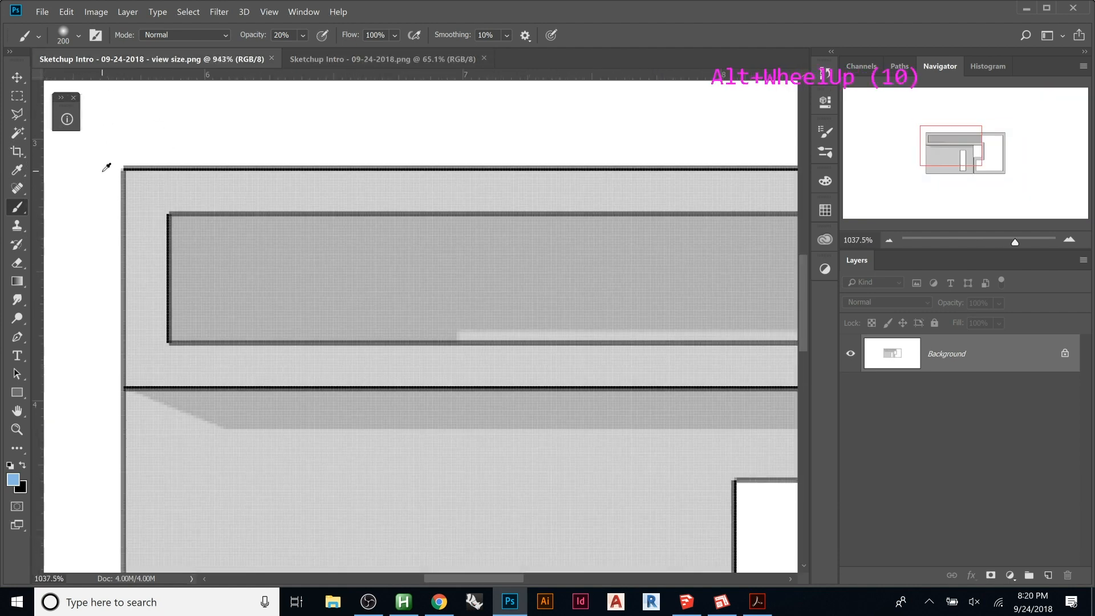
alt+scroll(179, 267, up, 2)
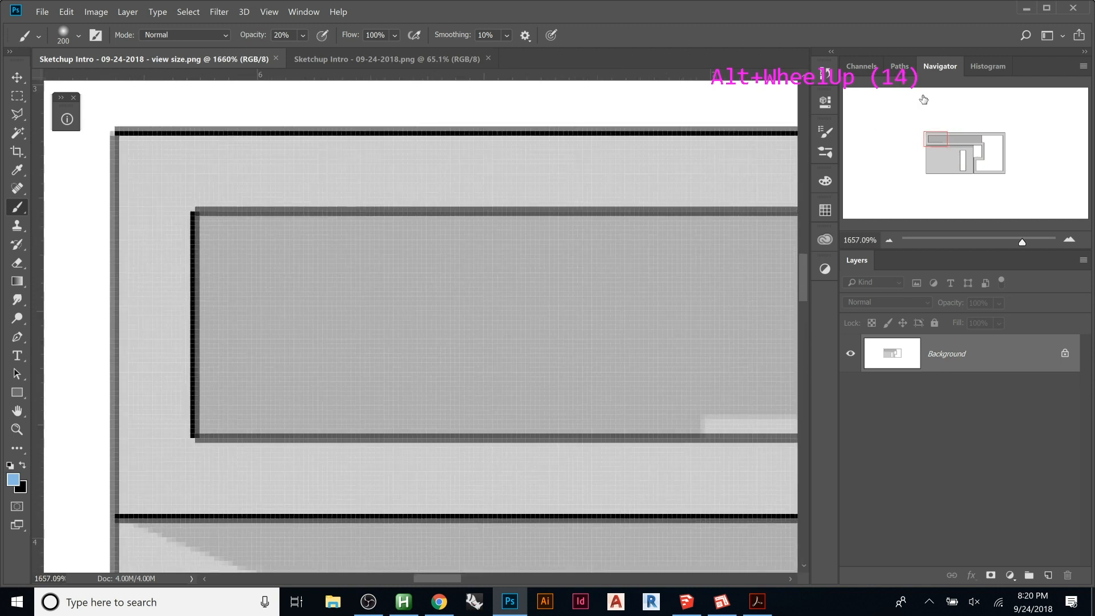
- Switch to Acrobat, dismiss the welcome tour, and examine the linework at the same corner of Elevations 01.pdf
click(769, 612)
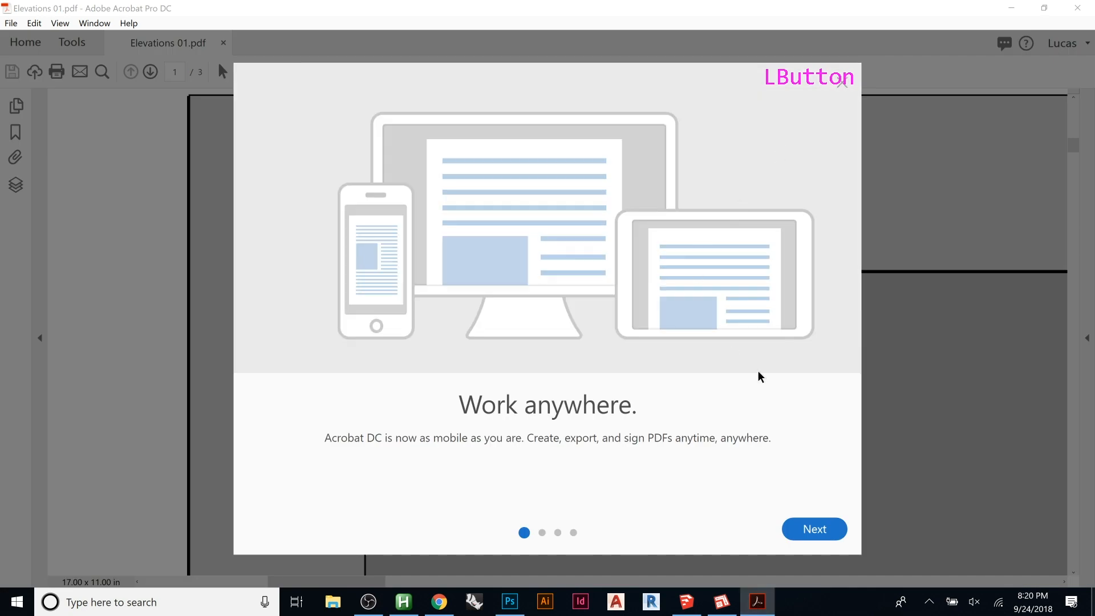
click(816, 531)
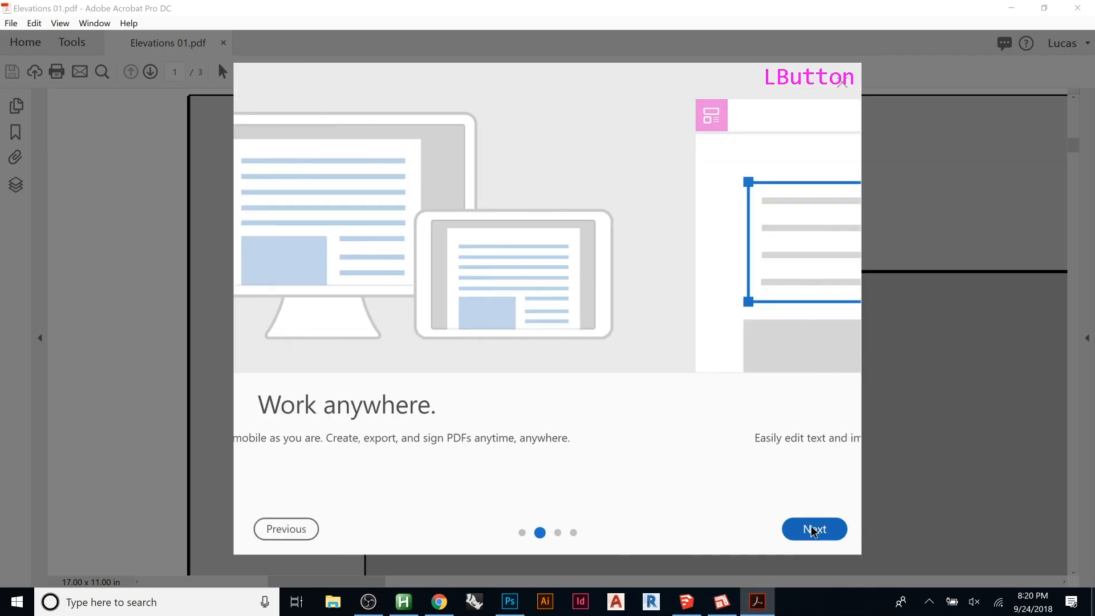
click(813, 531)
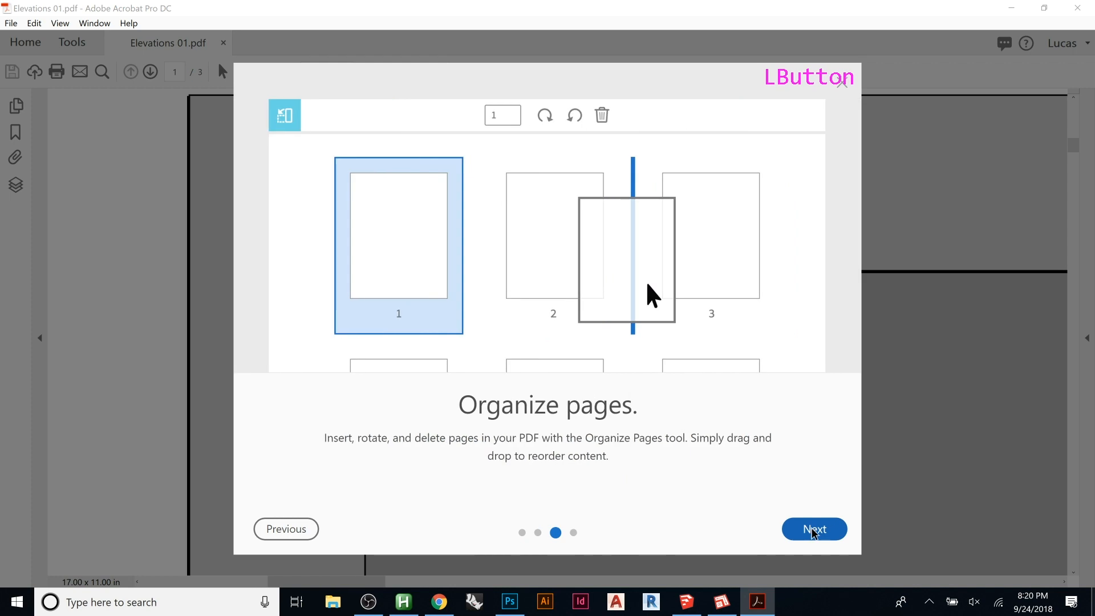
click(812, 531)
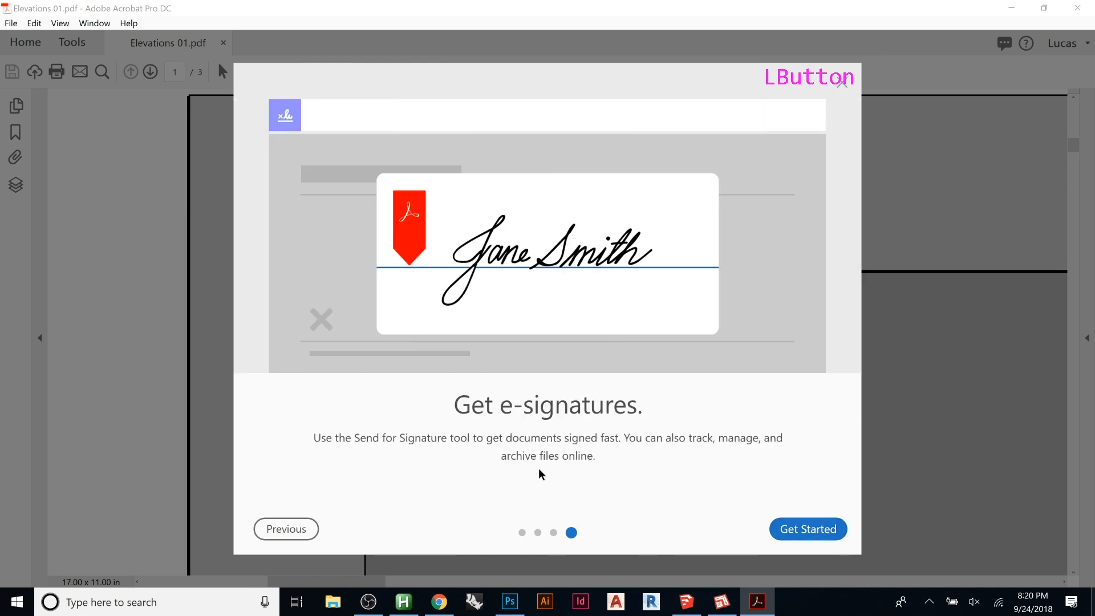
click(841, 85)
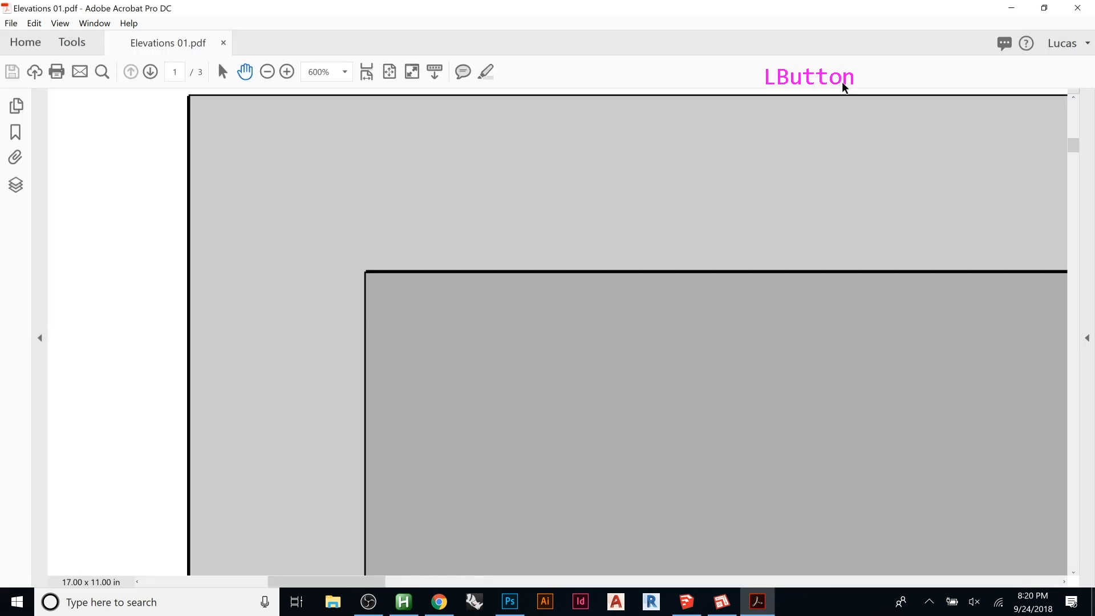
drag(570, 326, 484, 350)
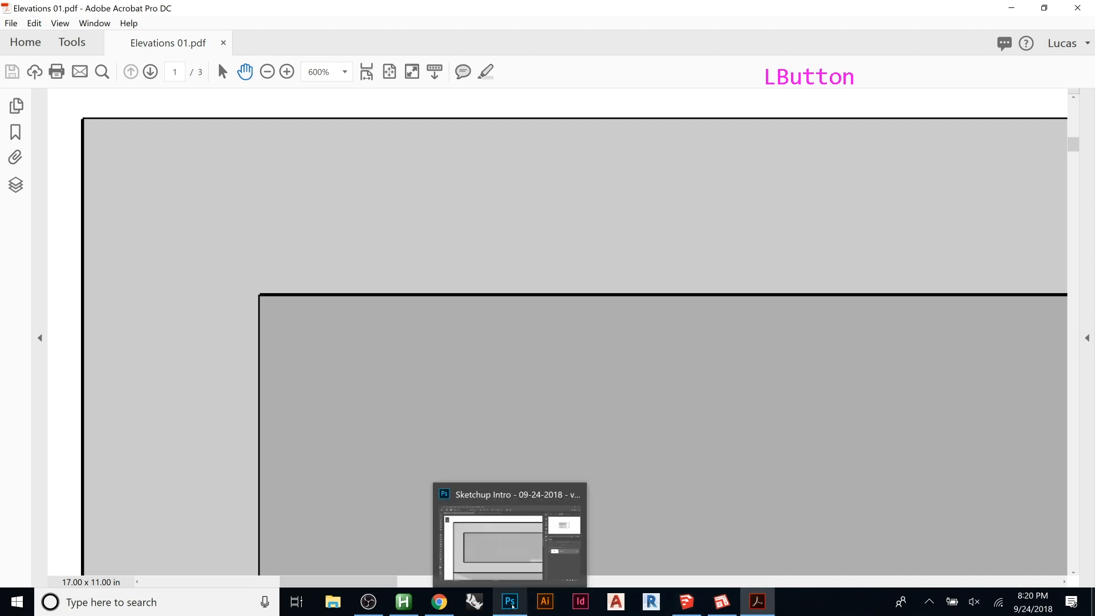
- Switch to Photoshop and examine the linework of the drawing's upper-left part in Sketchup Intro - 09-24-2018.png up close
click(510, 602)
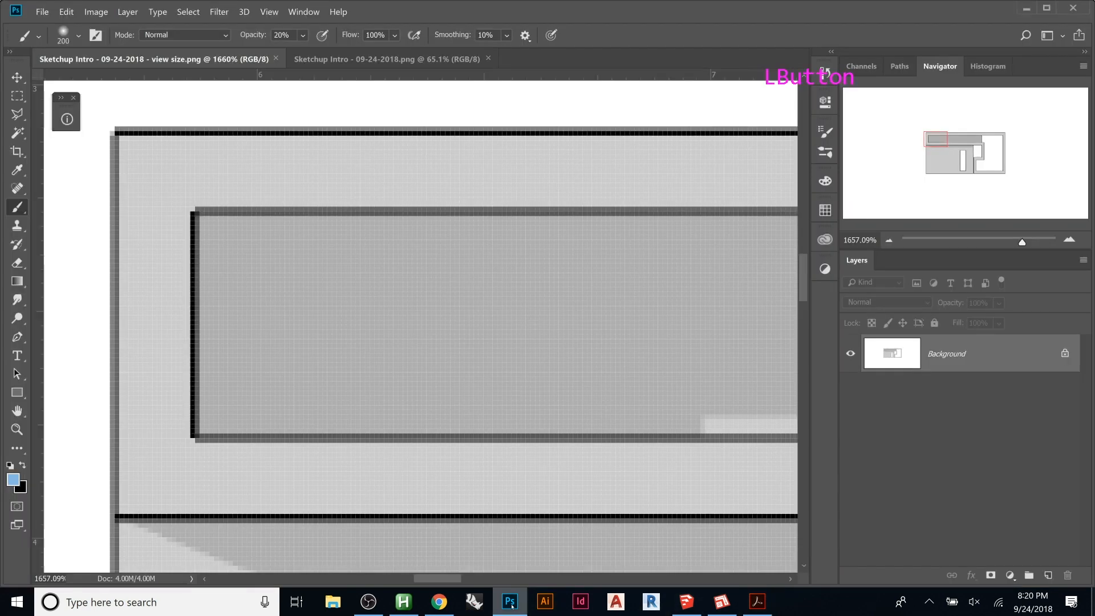
click(331, 60)
alt+scroll(319, 282, up, 11)
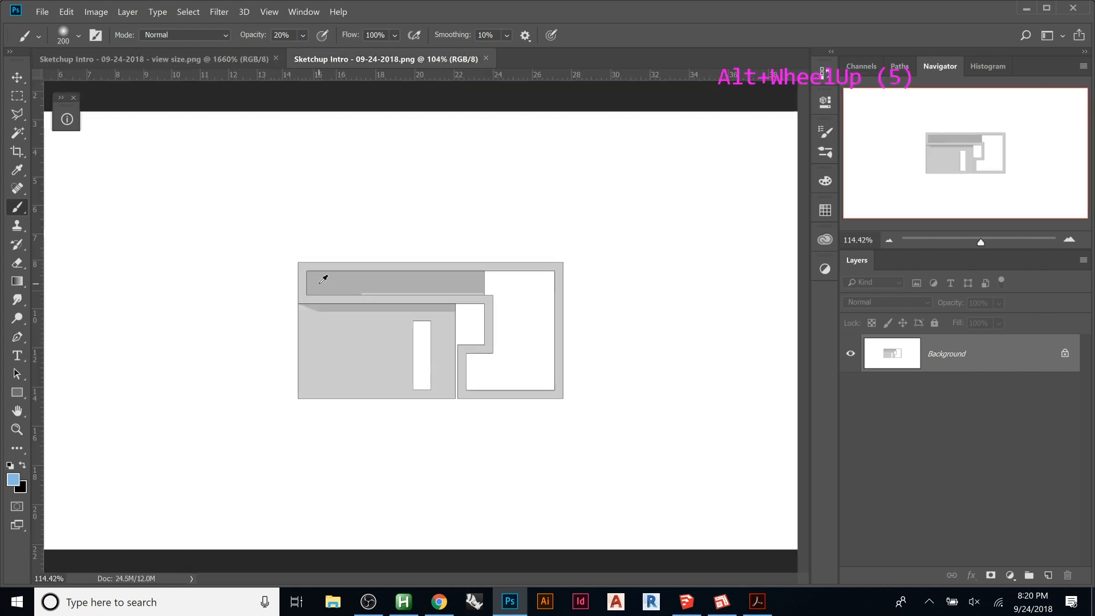
alt+scroll(547, 306, up, 3)
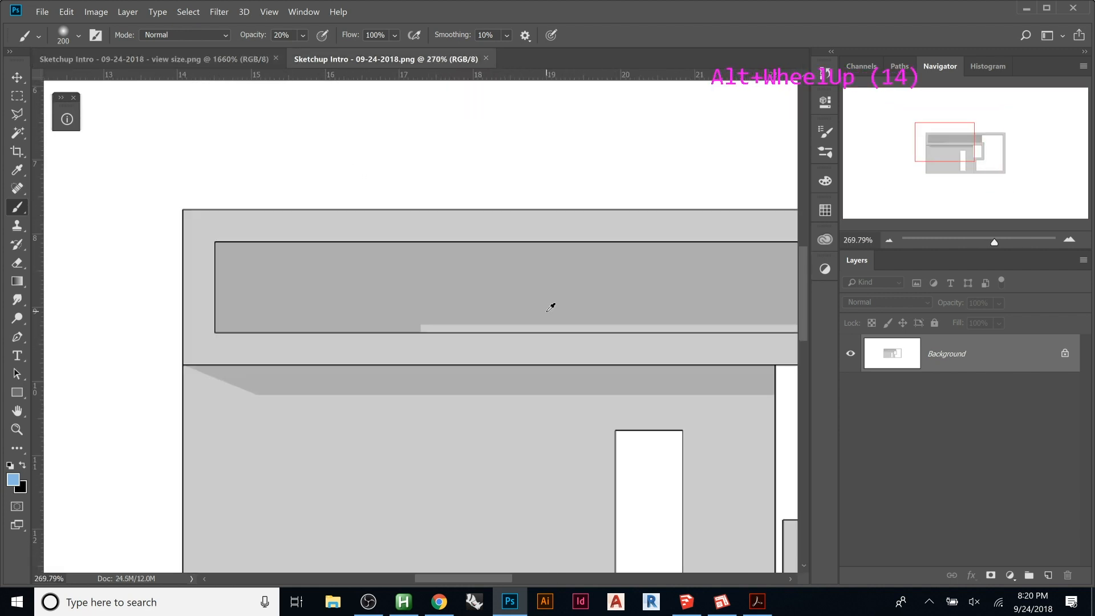
key(z)
mouse_move(141, 161)
mouse_down()
mouse_move(492, 403)
mouse_move(614, 440)
mouse_move(682, 477)
mouse_up()
- Switch to Acrobat, fit the whole page of Elevations 01.pdf in view, and review all three pages before returning to the first
click(757, 601)
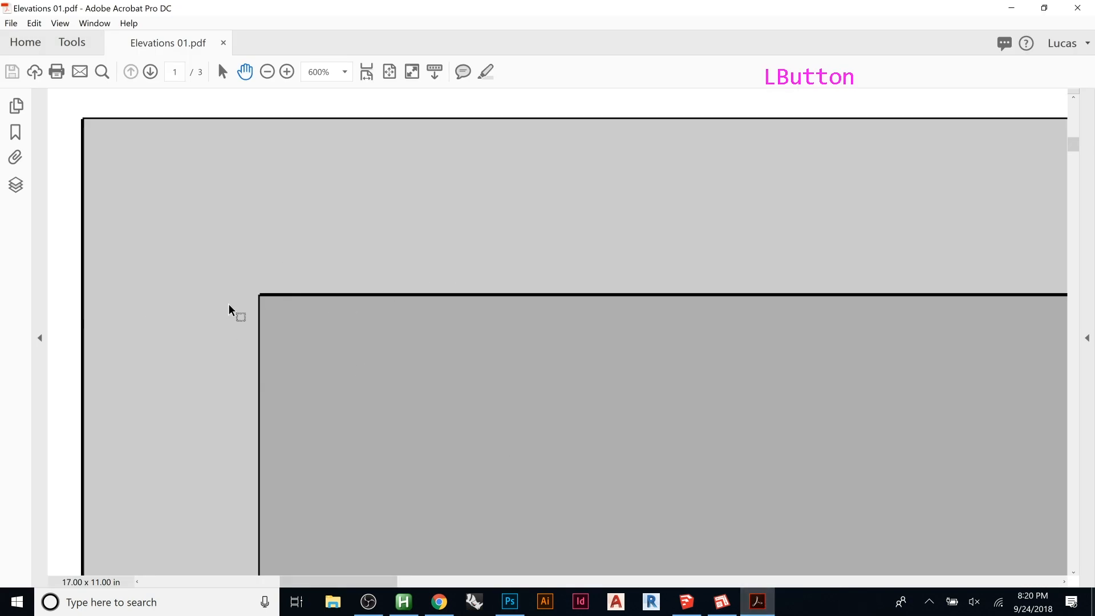
key(ctrl+0)
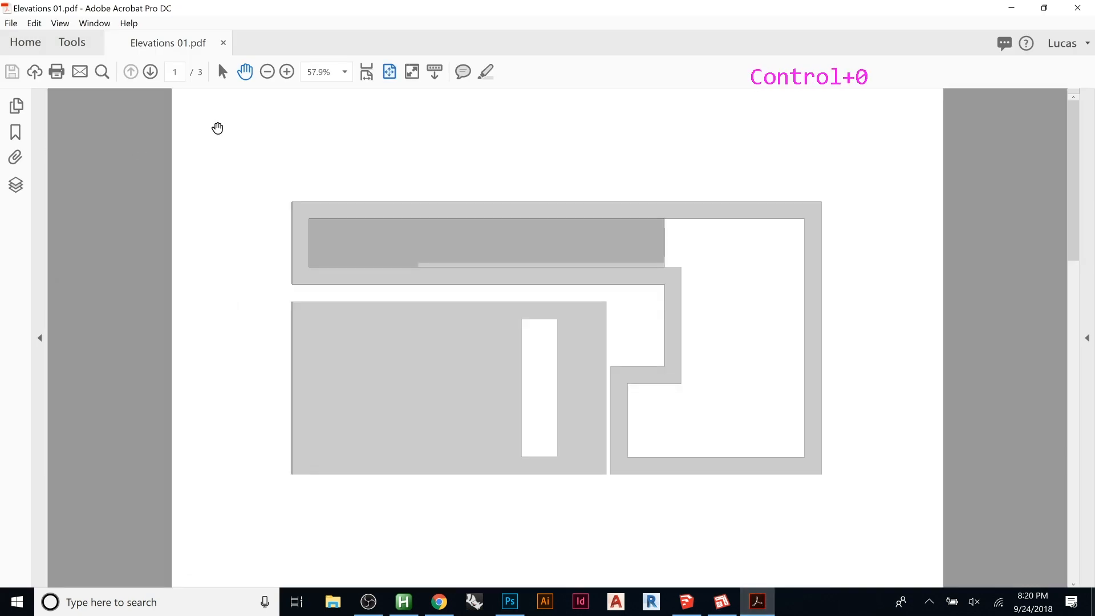
click(151, 71)
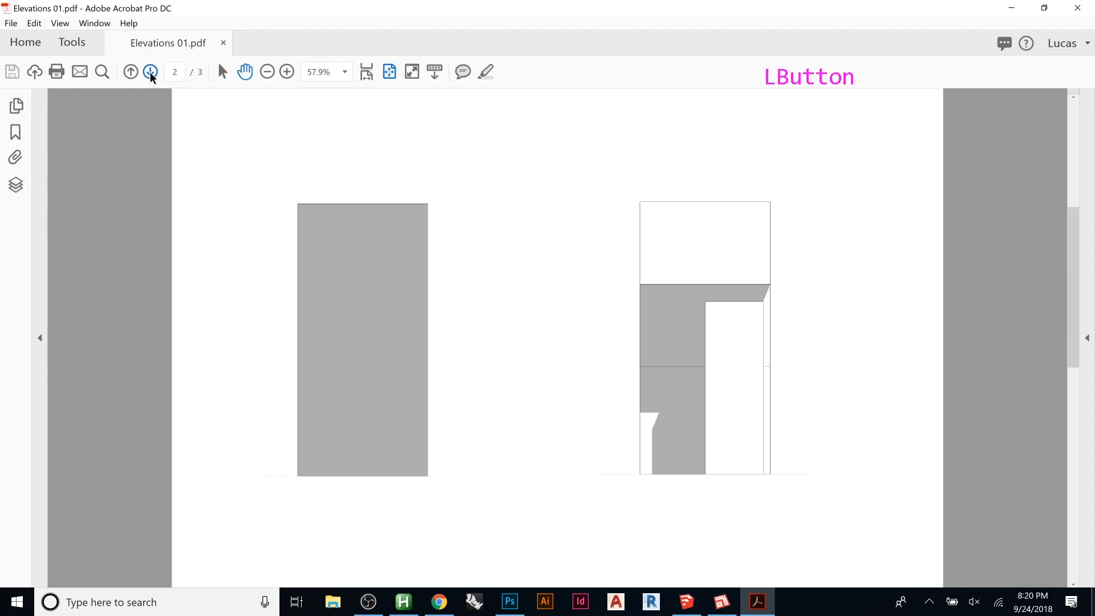
click(151, 71)
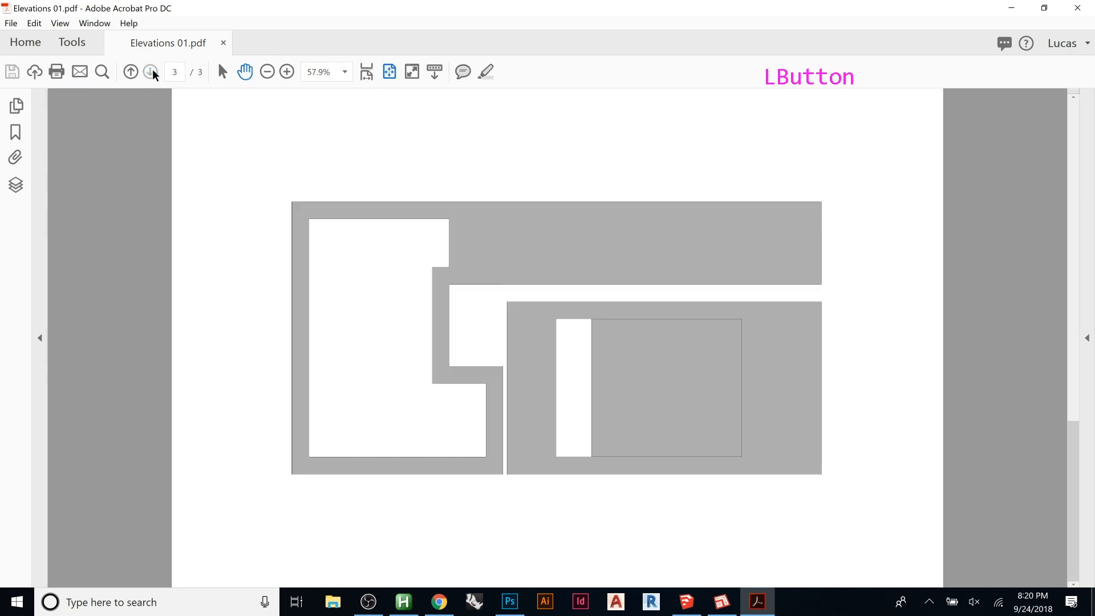
click(132, 72)
click(132, 71)
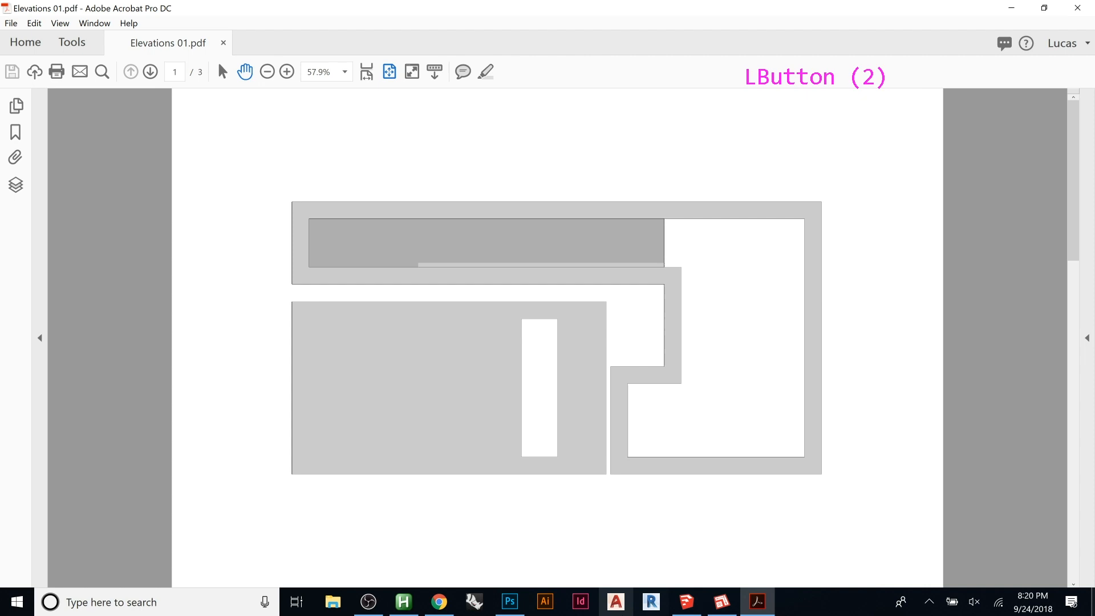
- Launch Adobe InDesign CC 2018 and open the recent document IntroDig F18 Pages.indd
drag(584, 608, 587, 556)
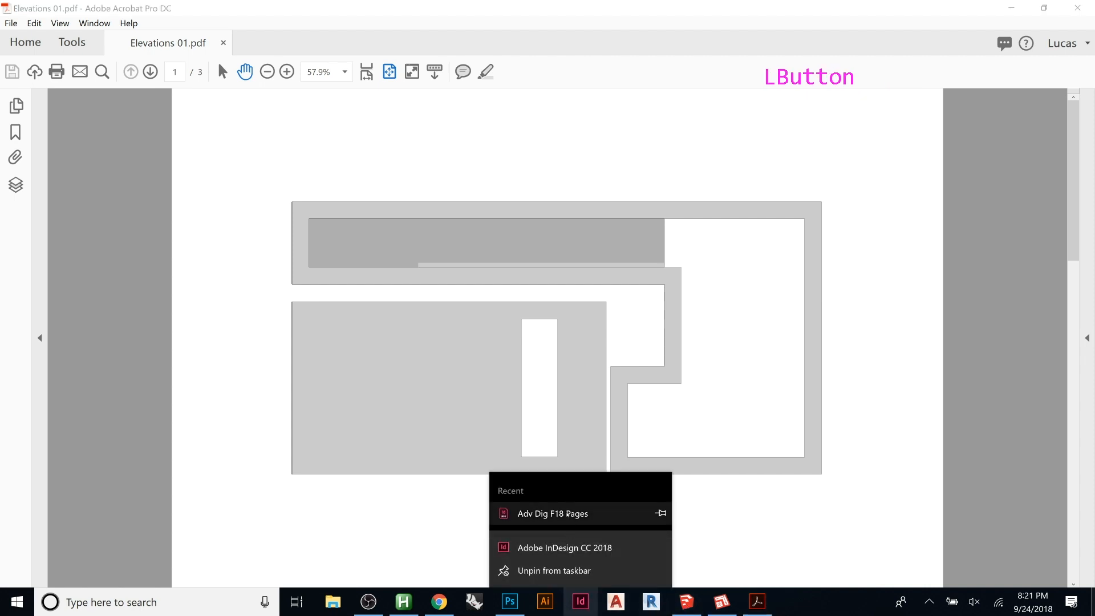
click(569, 549)
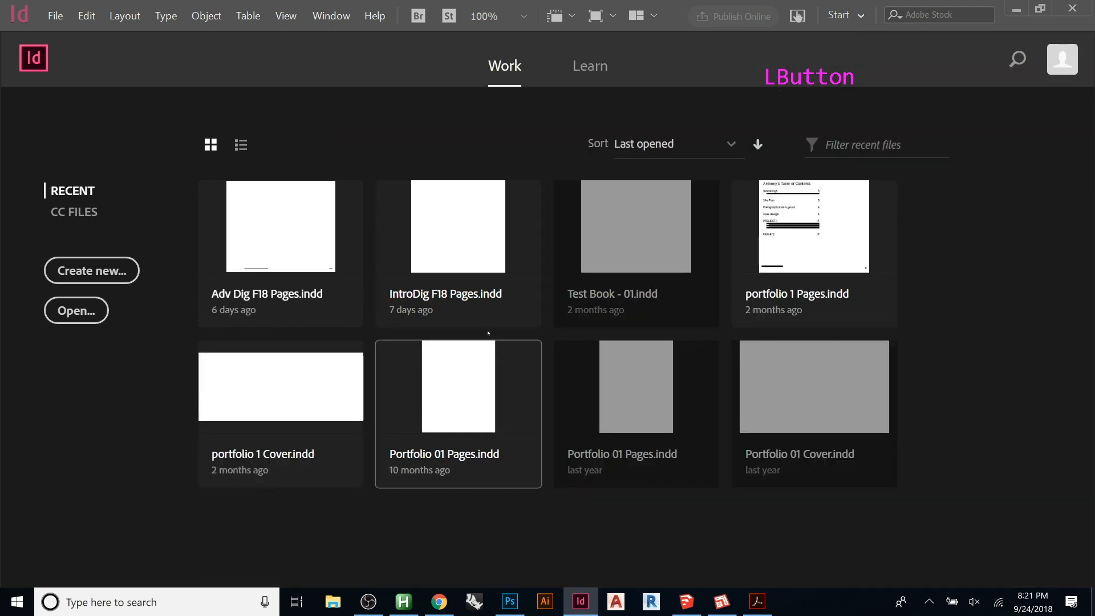
click(469, 276)
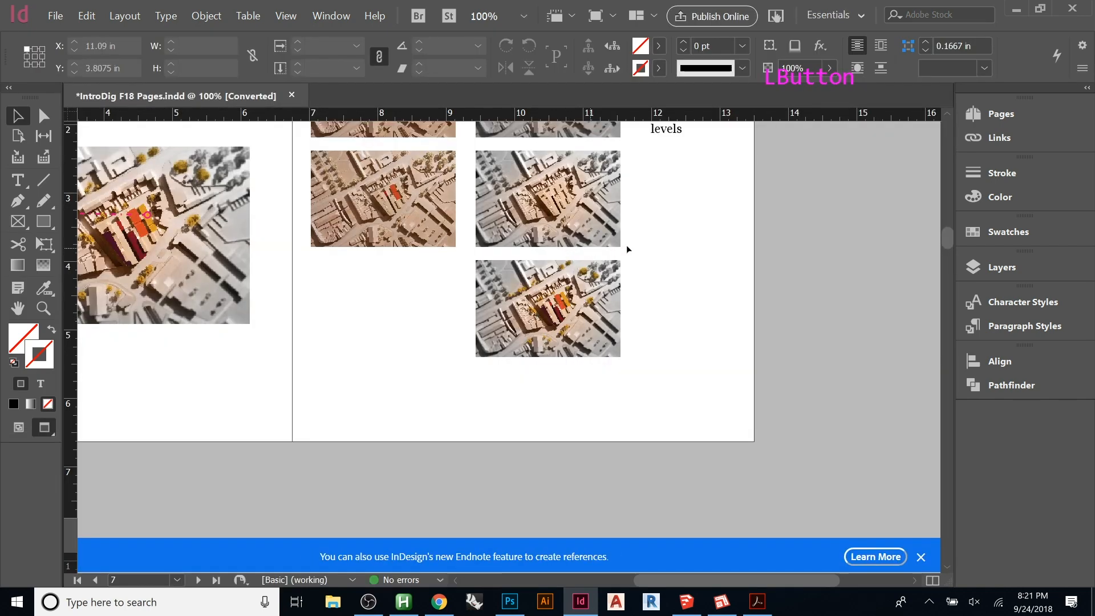
- Dismiss the Endnote feature banner and go to the blank spread that follows the Project 02 title spread
scroll(629, 246, down, 3)
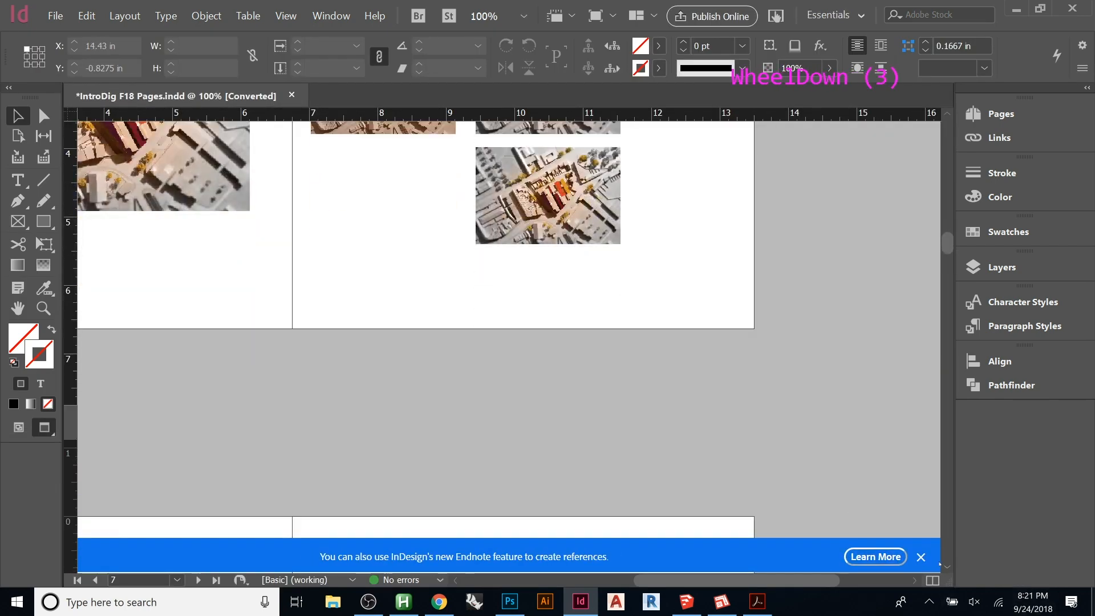
click(920, 557)
alt+scroll(757, 343, down, 2)
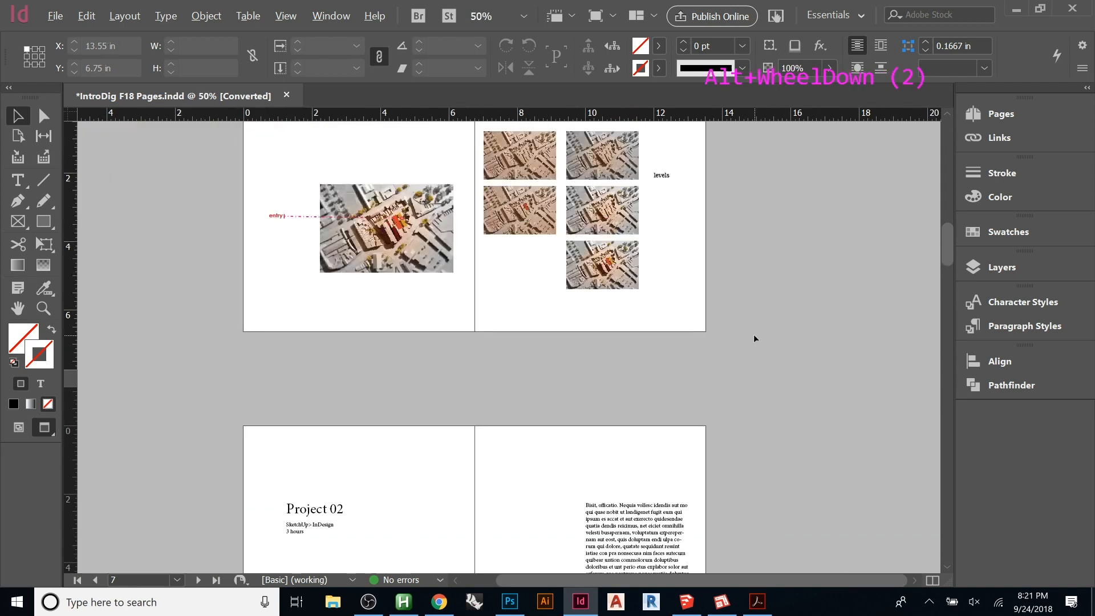
scroll(629, 277, down, 7)
scroll(626, 277, down, 2)
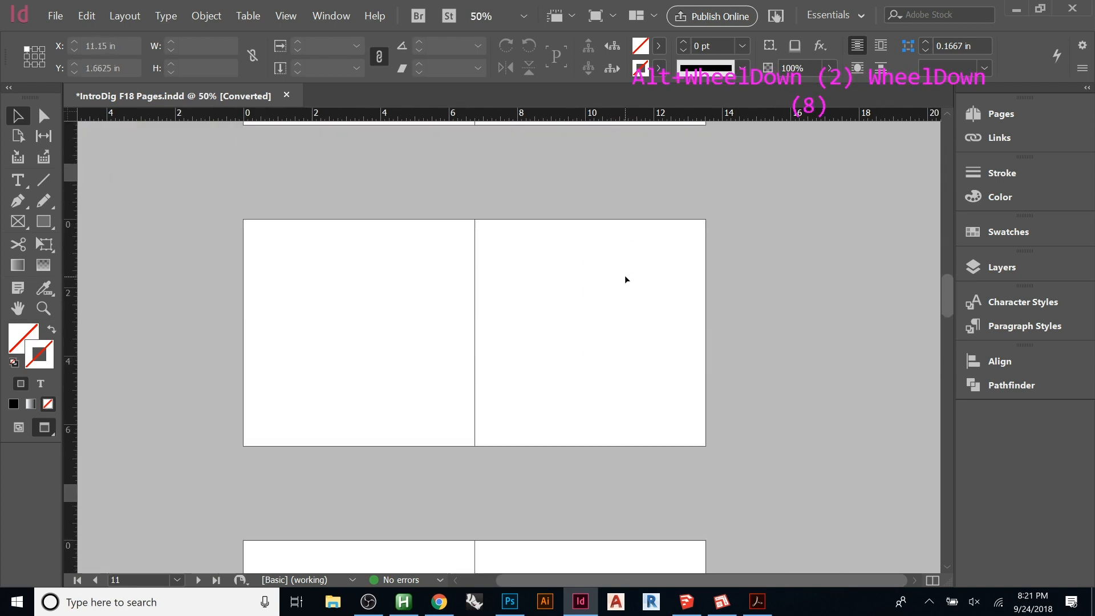
scroll(545, 301, up, 1)
click(442, 329)
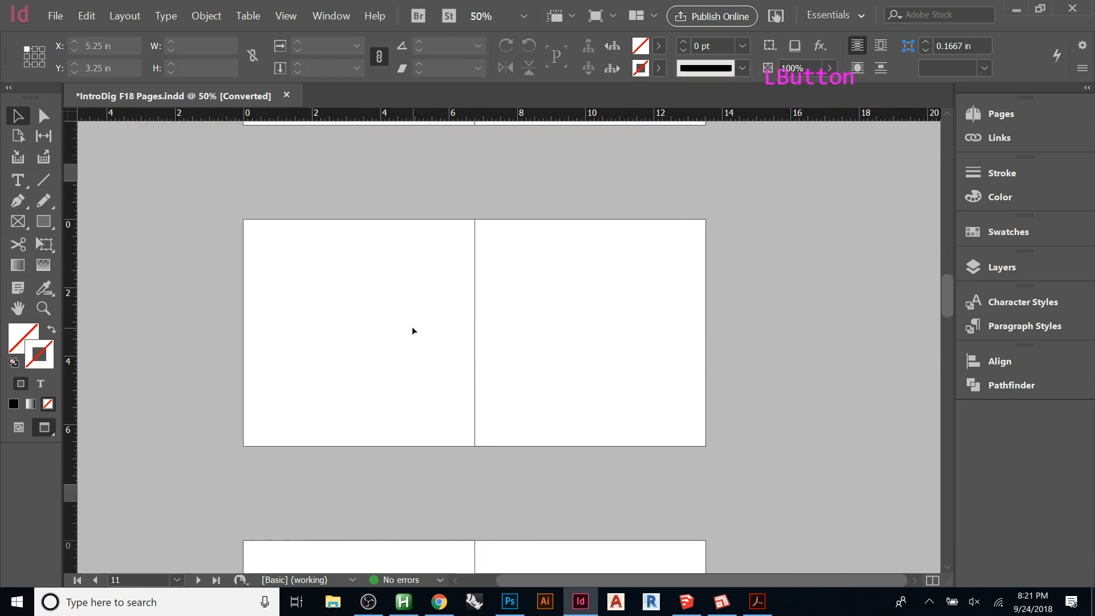
- Load the Elevations 01 PDF from the Int Digital - F18 folder for placing in the document
key(alt)
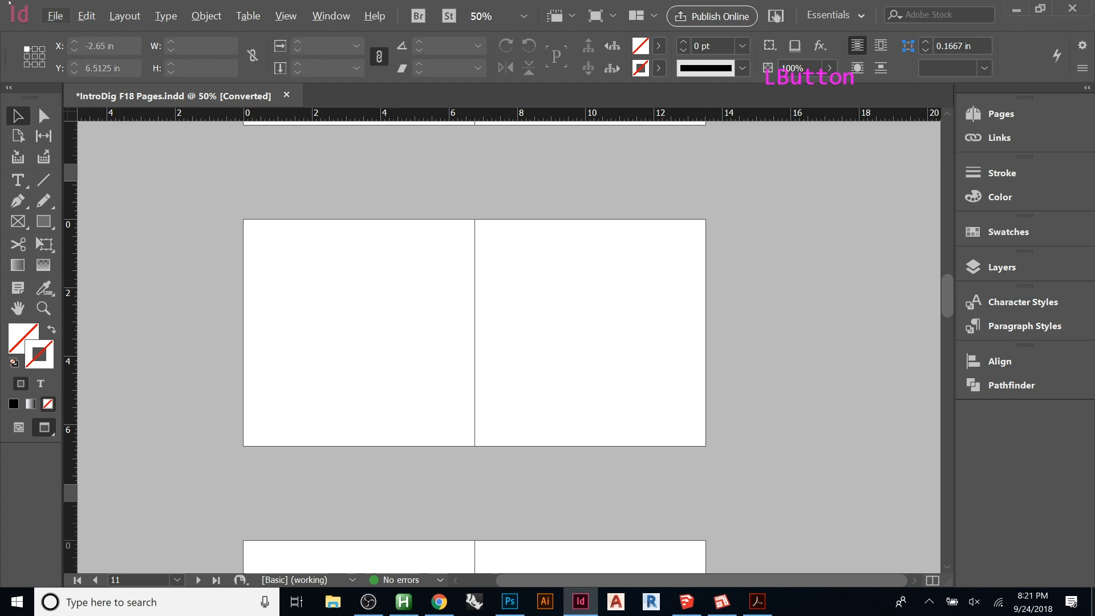
click(56, 16)
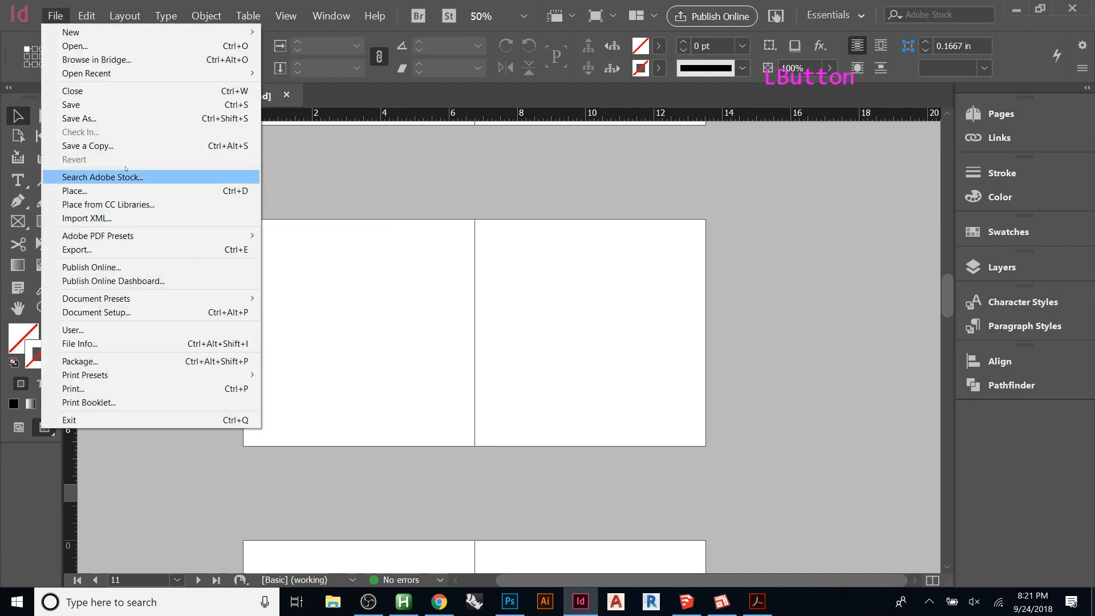
click(86, 190)
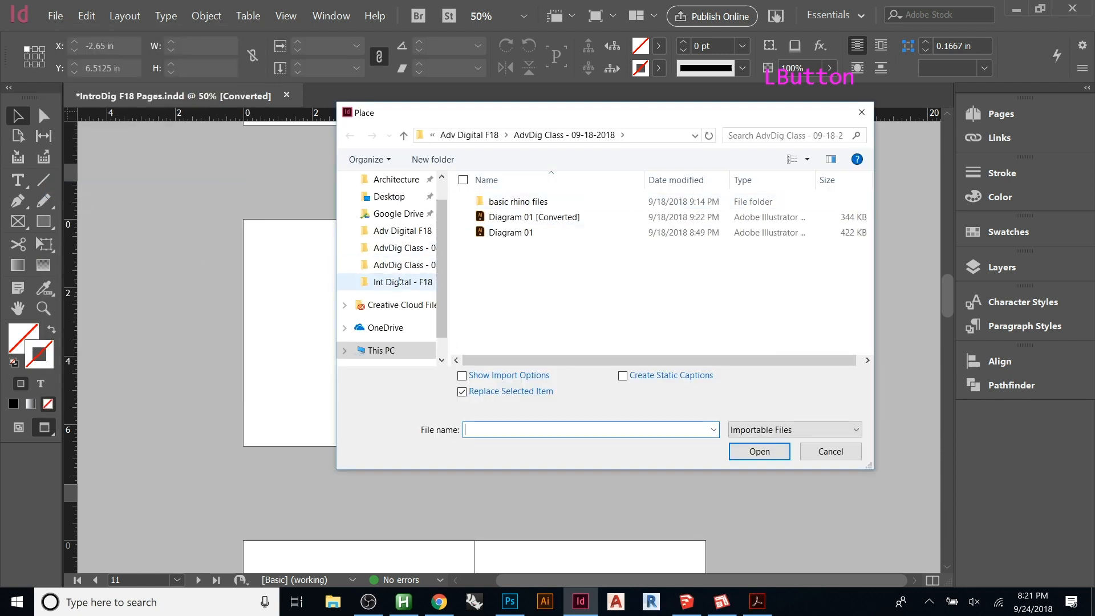
click(399, 281)
click(602, 254)
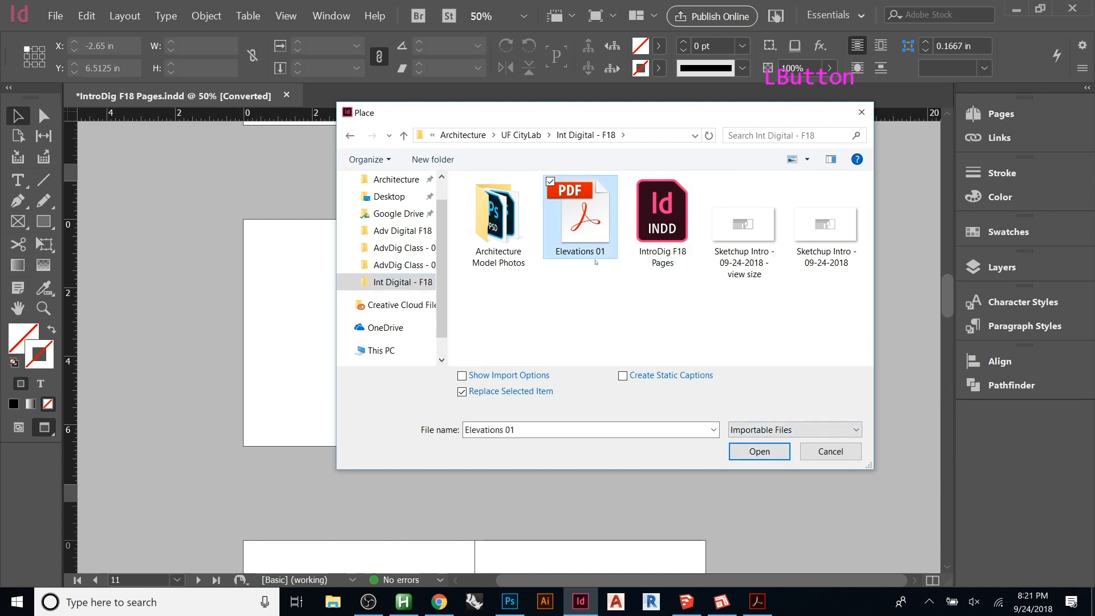
click(762, 452)
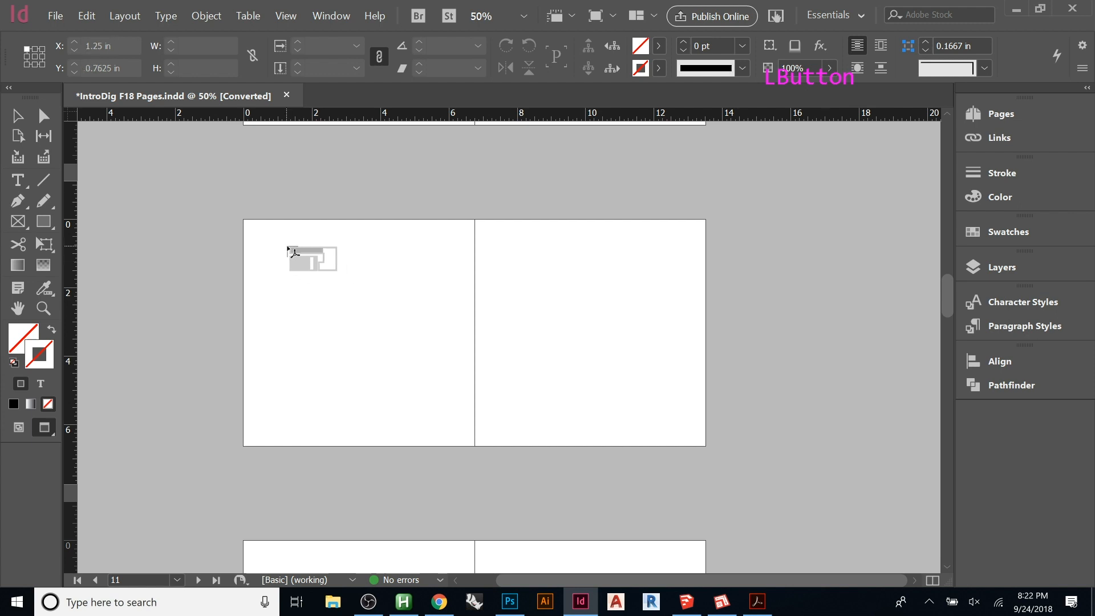
- Try placing the elevation at full size and moving it against the spread's upper-left corner, and undo the placement
click(286, 246)
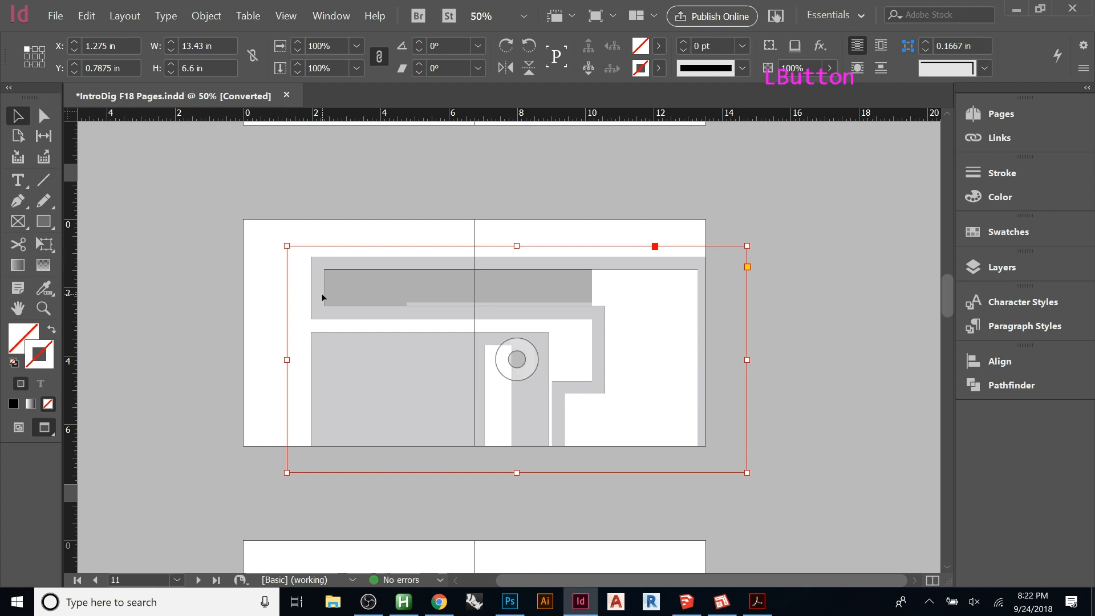
click(355, 239)
drag(408, 376, 365, 349)
click(369, 349)
click(352, 180)
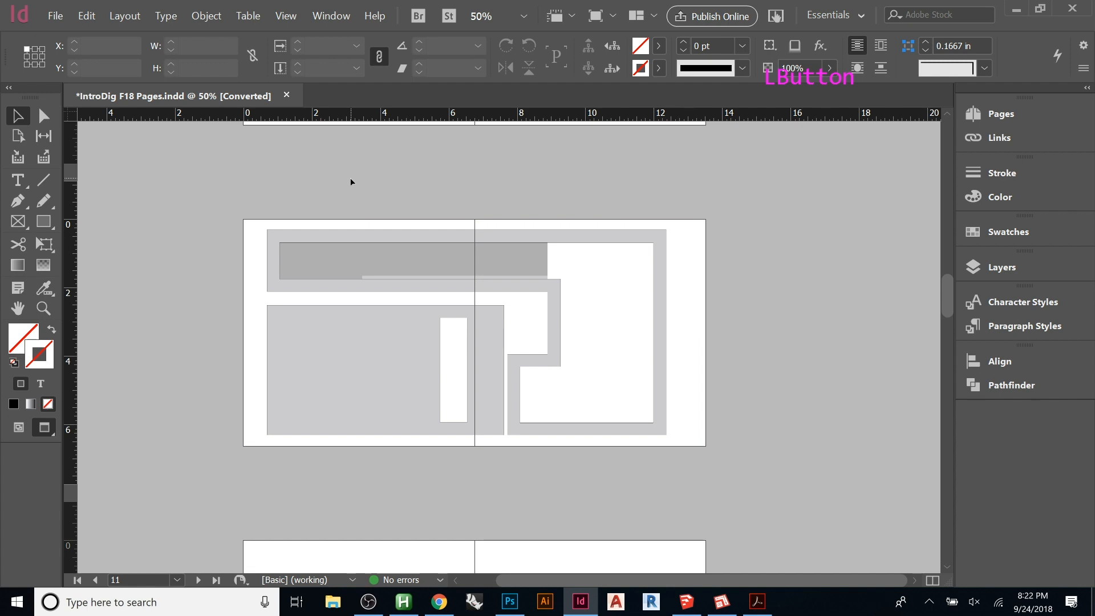
key(ctrl+z)
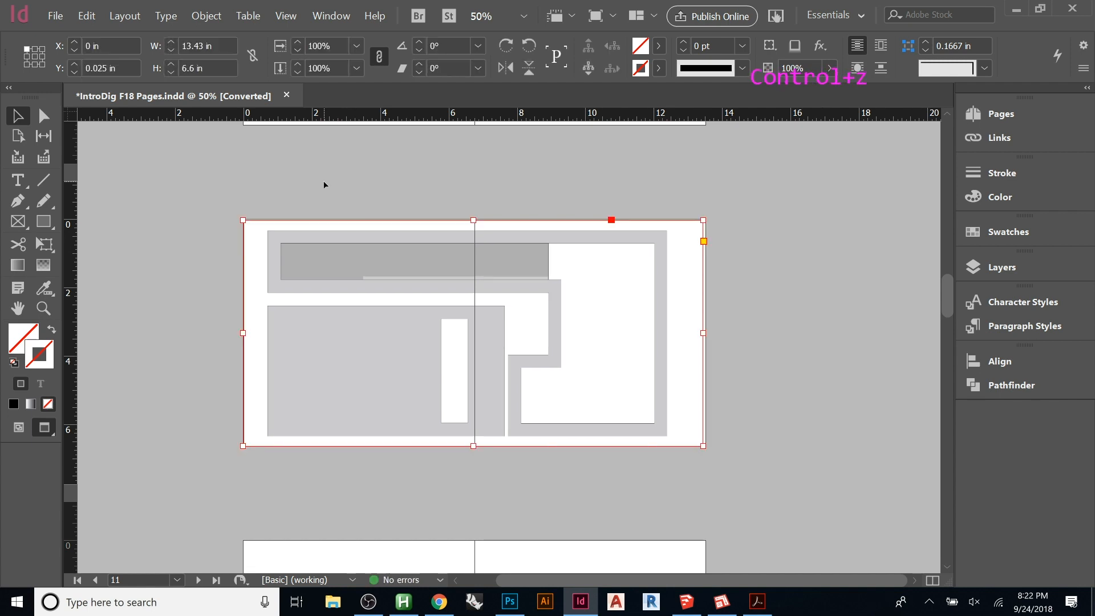
key(ctrl+z)
- Try placing the elevation scaled down into frames about 5.6 in and 8.2 in wide, and undo the scaled placement
drag(281, 249, 473, 372)
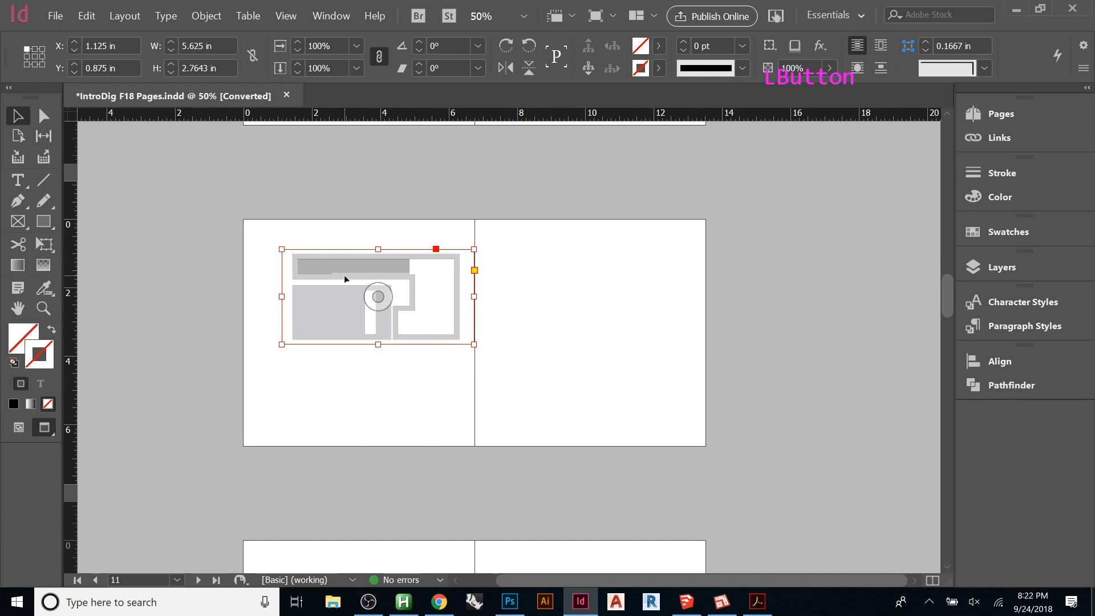
key(ctrl+z)
drag(290, 250, 571, 472)
key(Escape)
- Place the elevation at 100% on the blank spread and move it to about X 0.07 in, Y 0.025 in
click(286, 356)
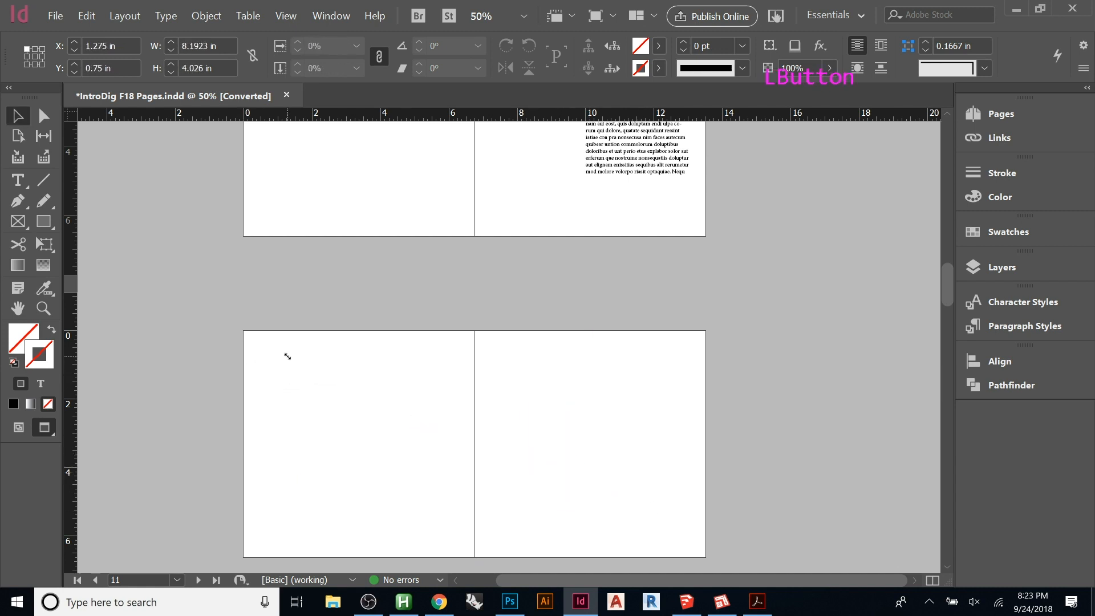
drag(426, 486, 384, 462)
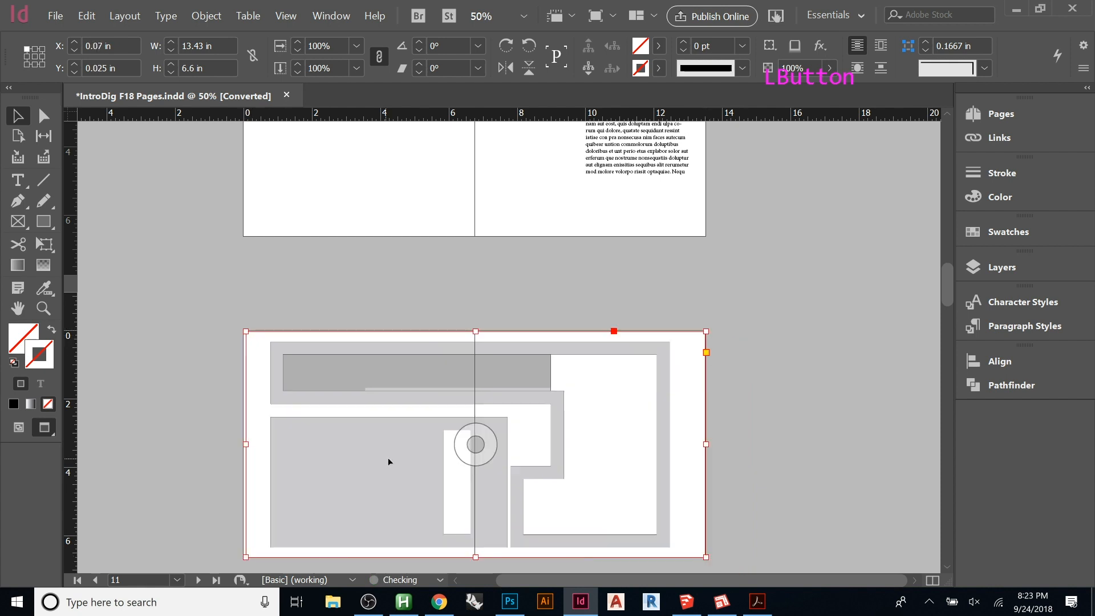
scroll(591, 296, down, 11)
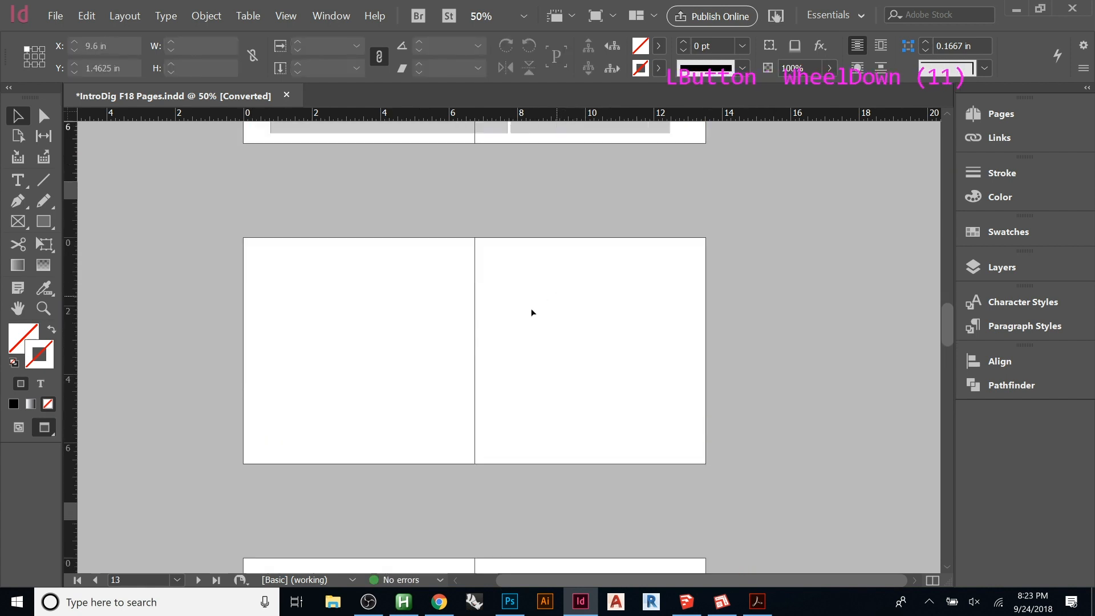
- Try placing the Elevations 01 PDF at 100% on the blank spread at about X 0.25 in, Y 0.25 in, and delete it
click(431, 333)
click(55, 16)
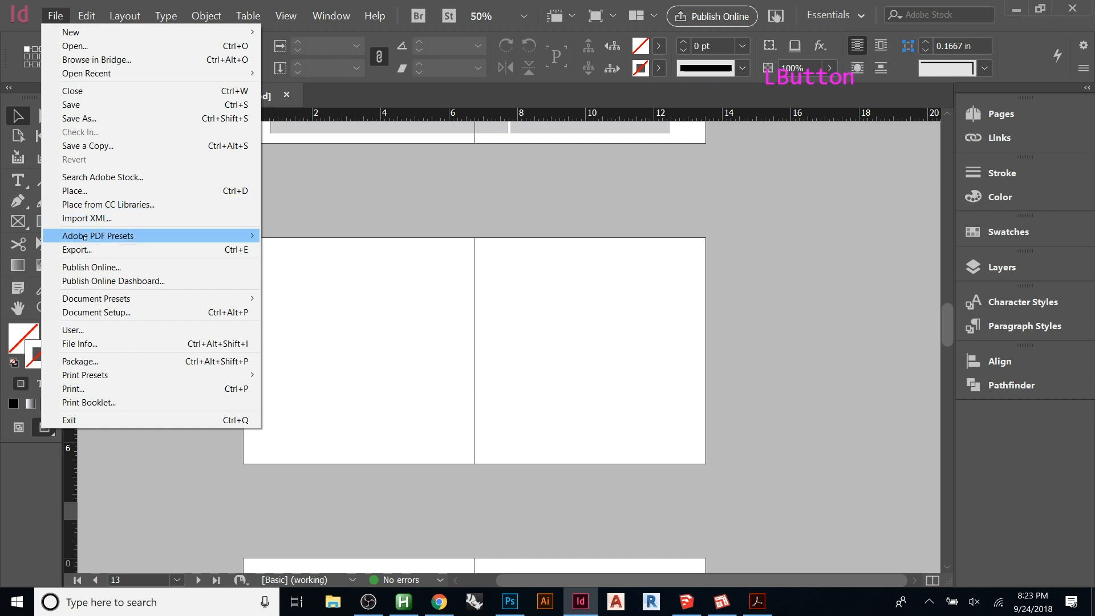
mouse_move(98, 236)
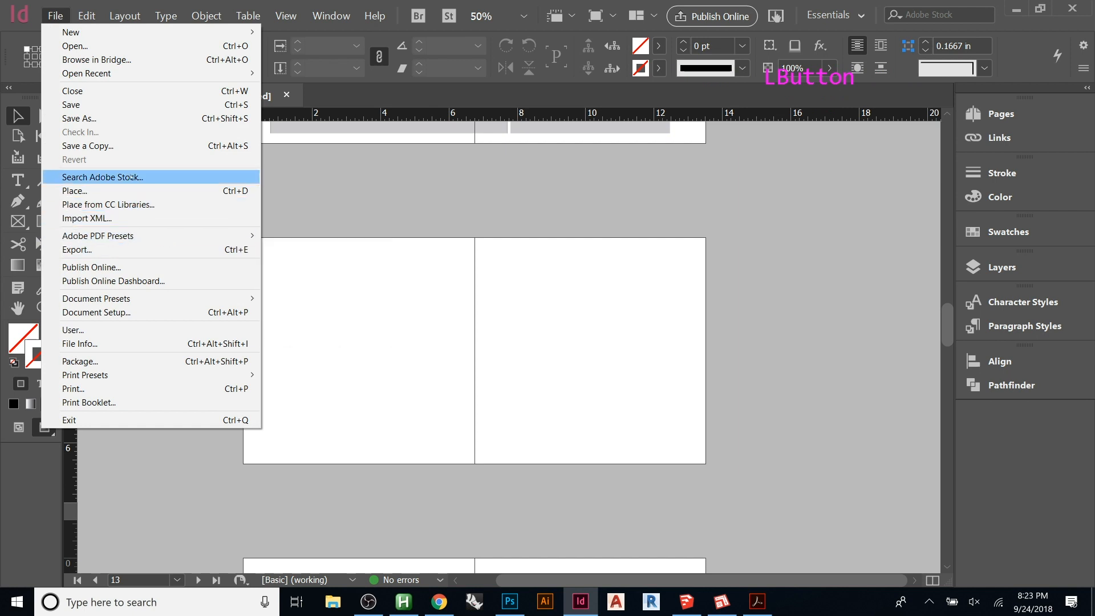
click(382, 192)
key(ctrl+d)
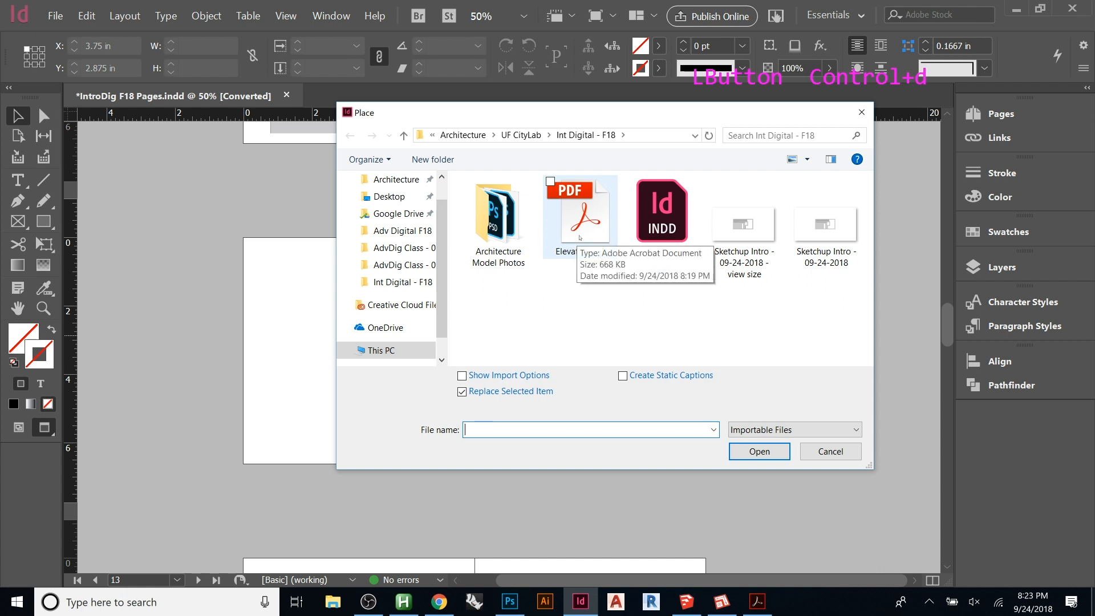
click(578, 238)
click(760, 452)
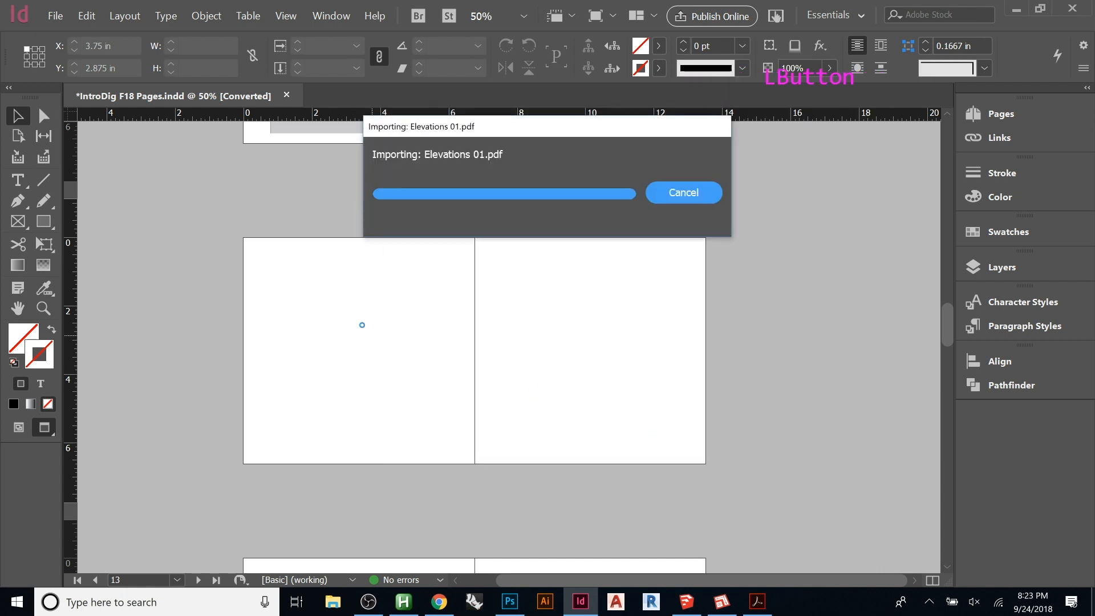
click(251, 246)
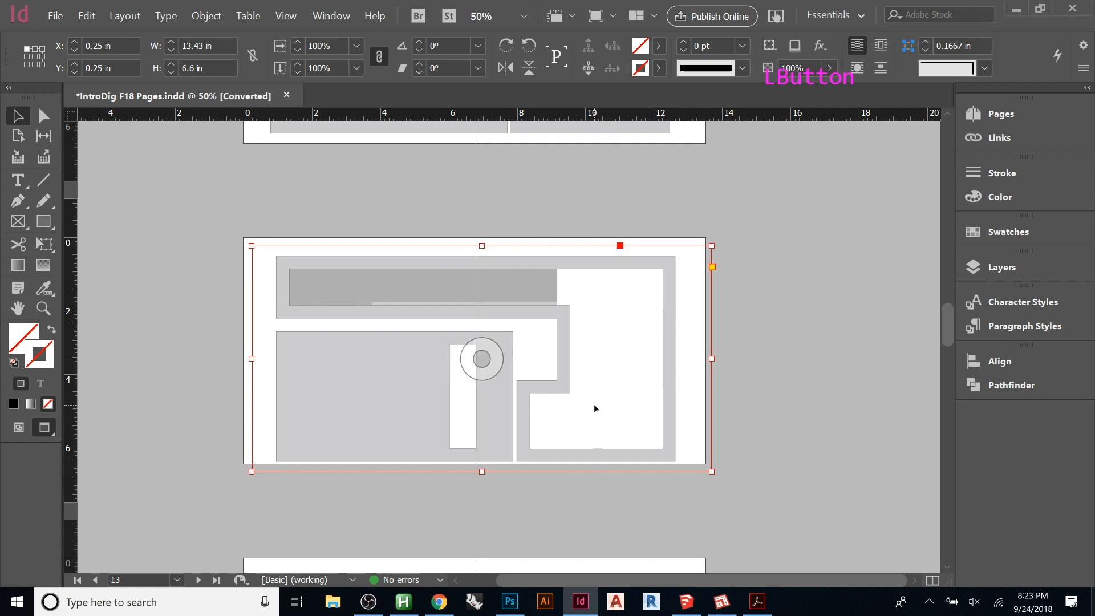
key(Delete)
- Place page 2 of the Elevations 01 PDF, using import options, at 100% on the blank spread at about X 0.25 in, Y 0 in
click(56, 15)
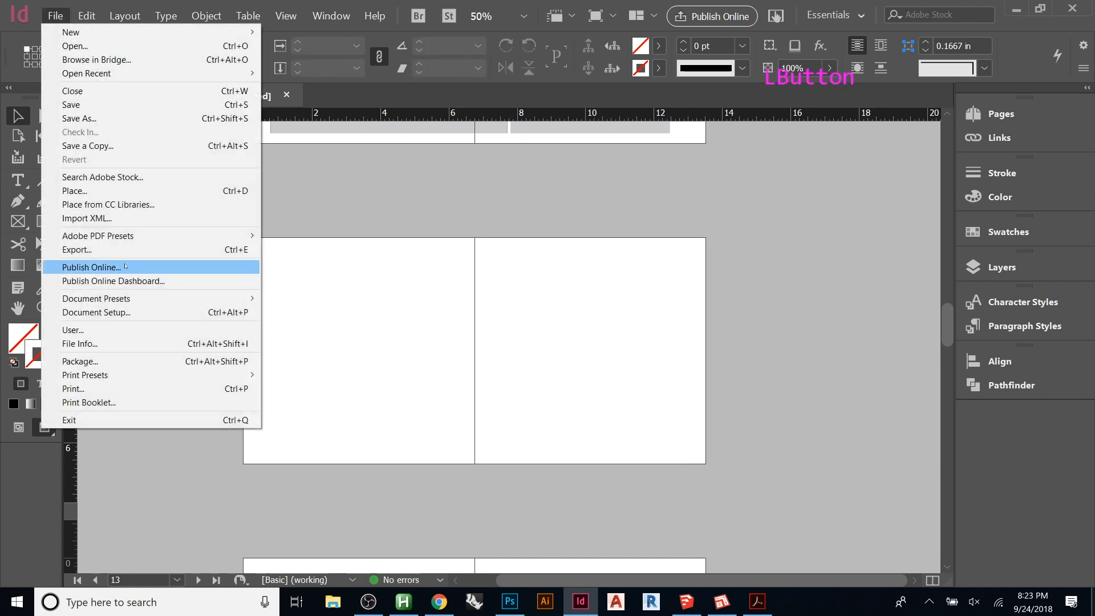
click(114, 191)
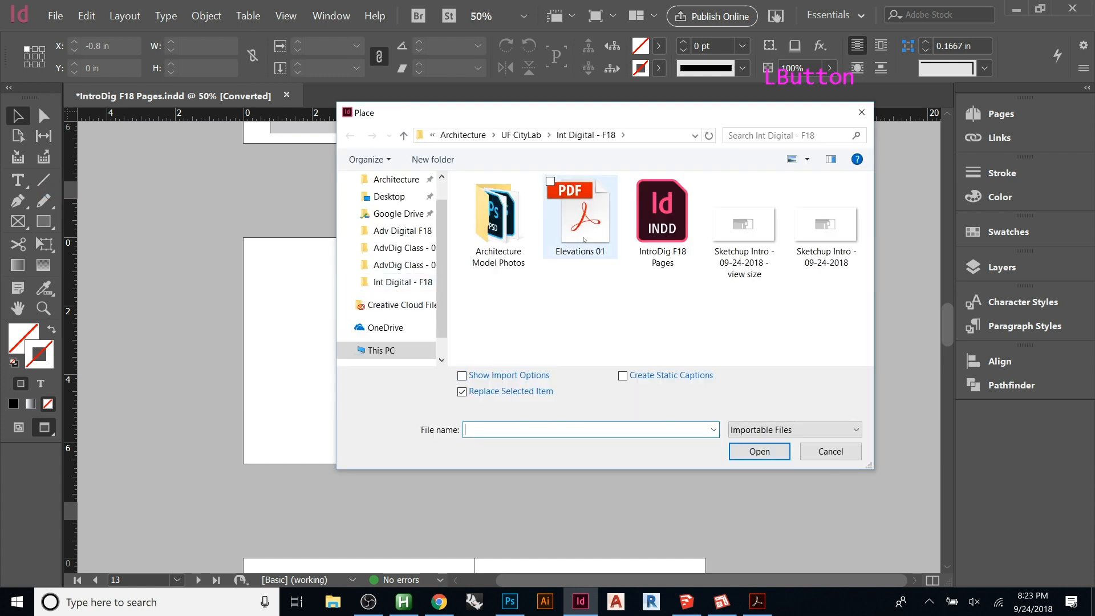
click(584, 240)
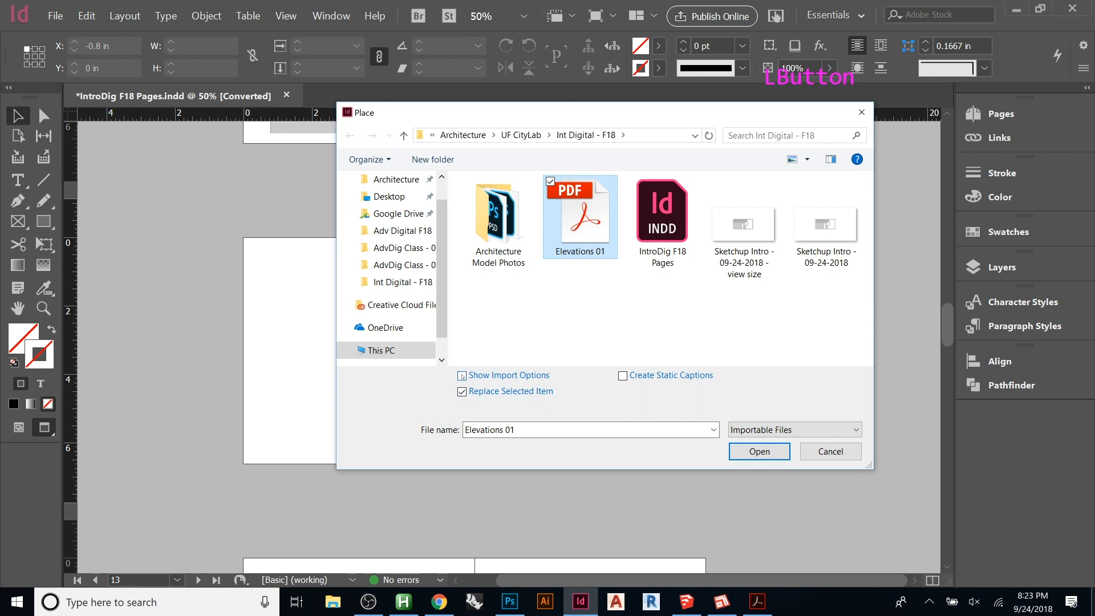
click(460, 375)
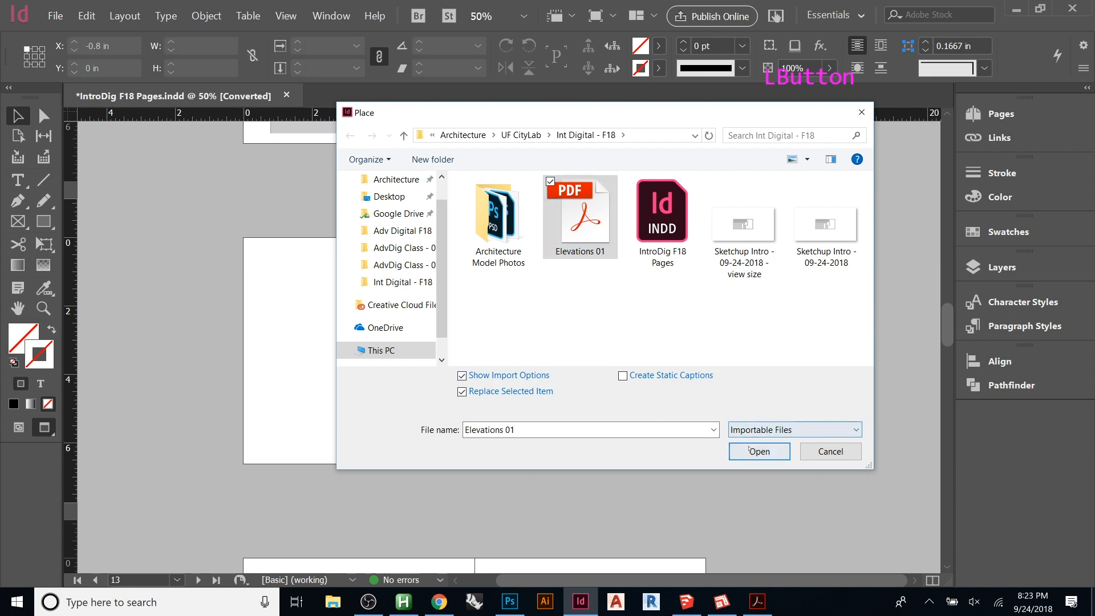
click(759, 451)
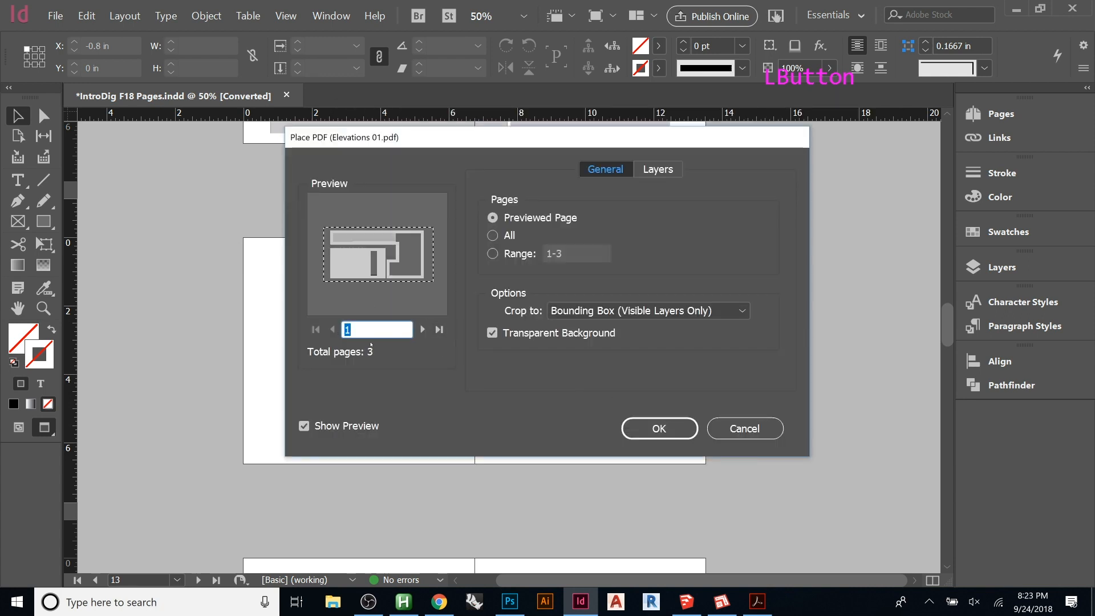
click(423, 329)
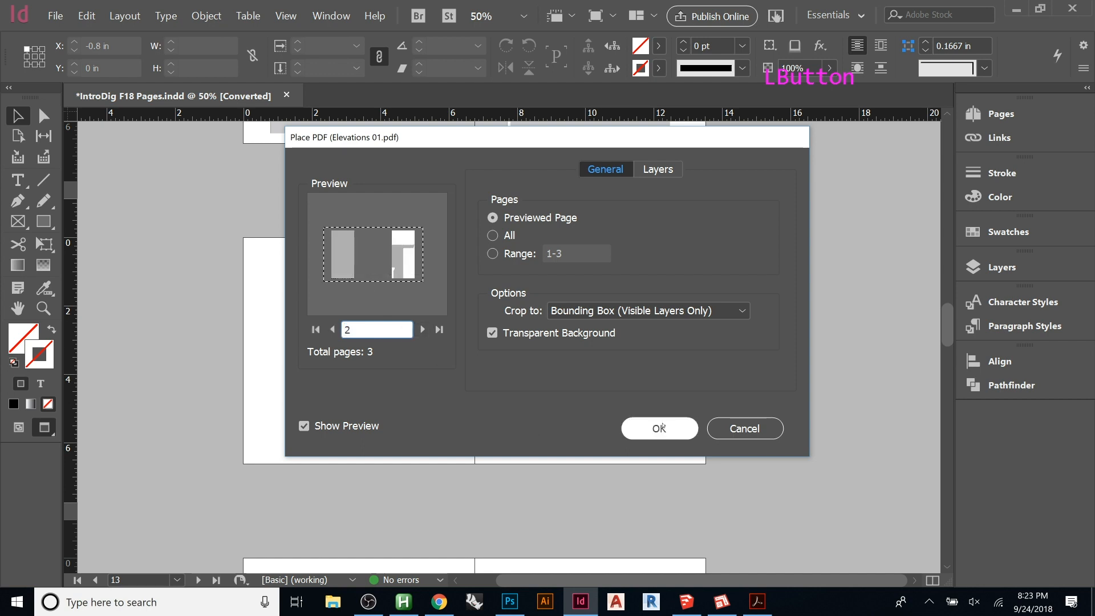
click(659, 429)
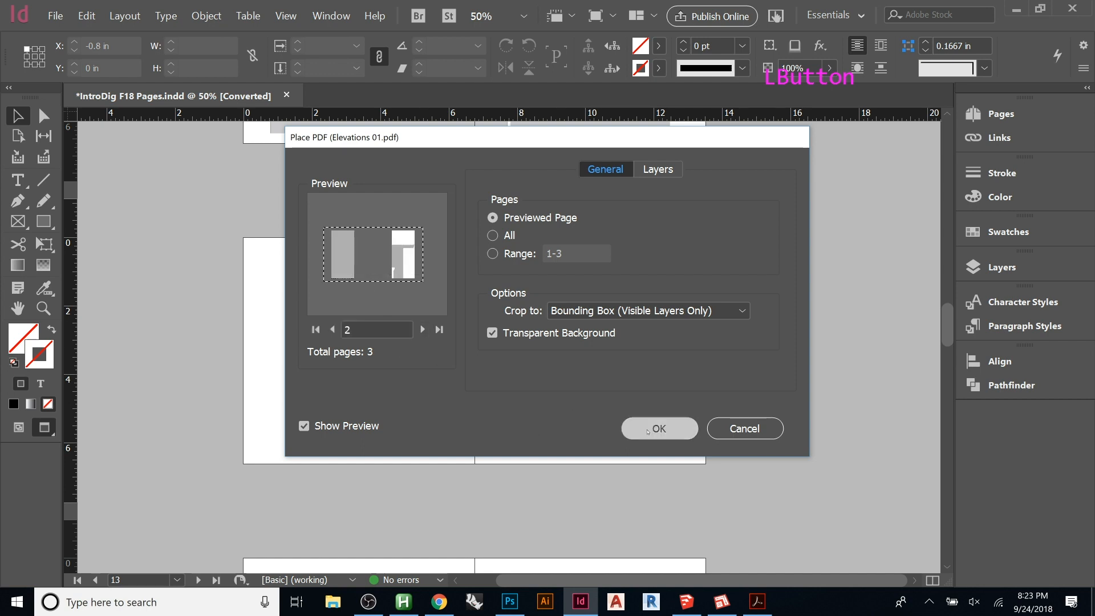
click(252, 238)
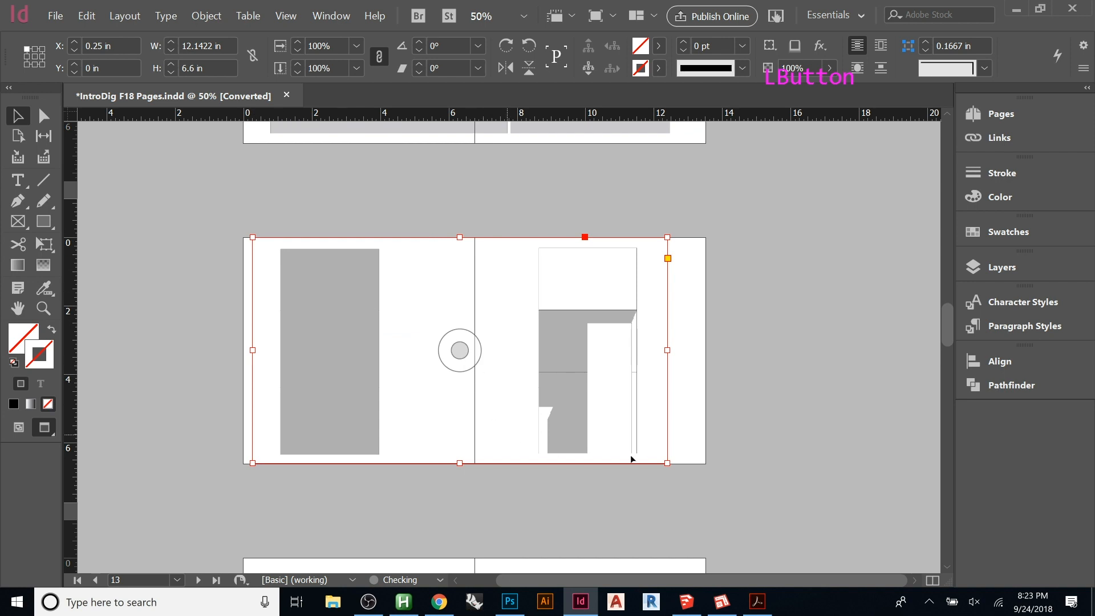
click(738, 396)
- Place page 3 of the Elevations 01 PDF on the next blank spread at about X 0.075 in, Y 0.0625 in
scroll(622, 308, down, 8)
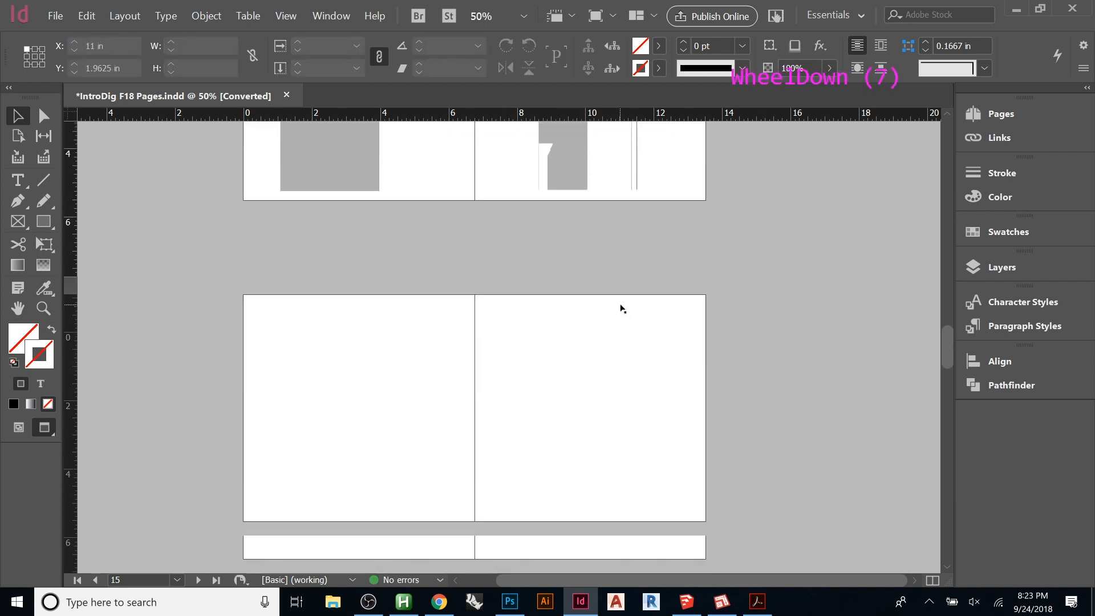
click(401, 335)
key(ctrl+d)
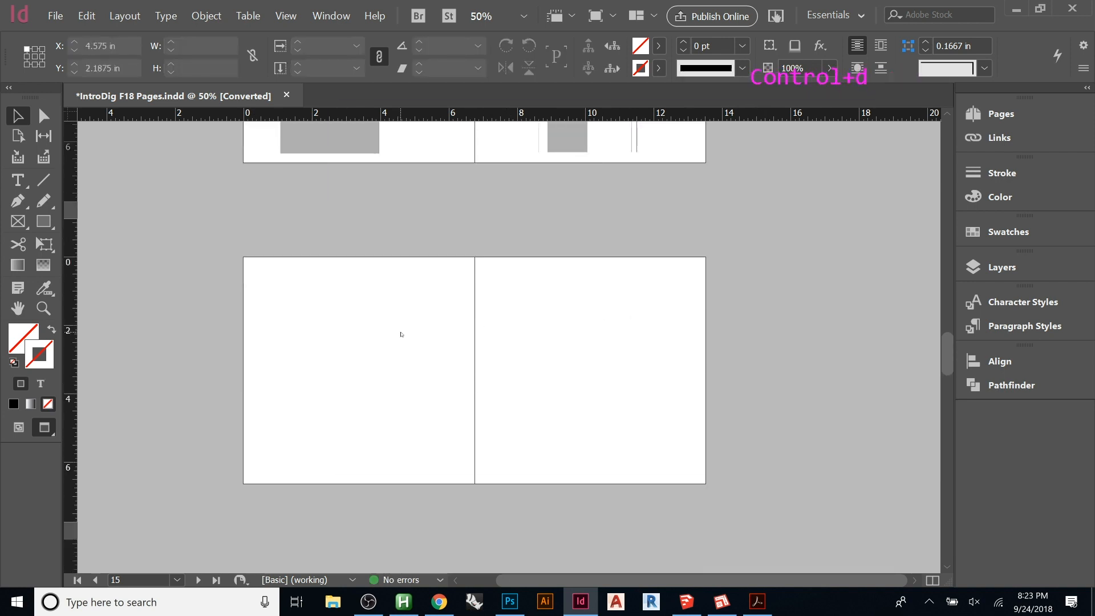
click(561, 232)
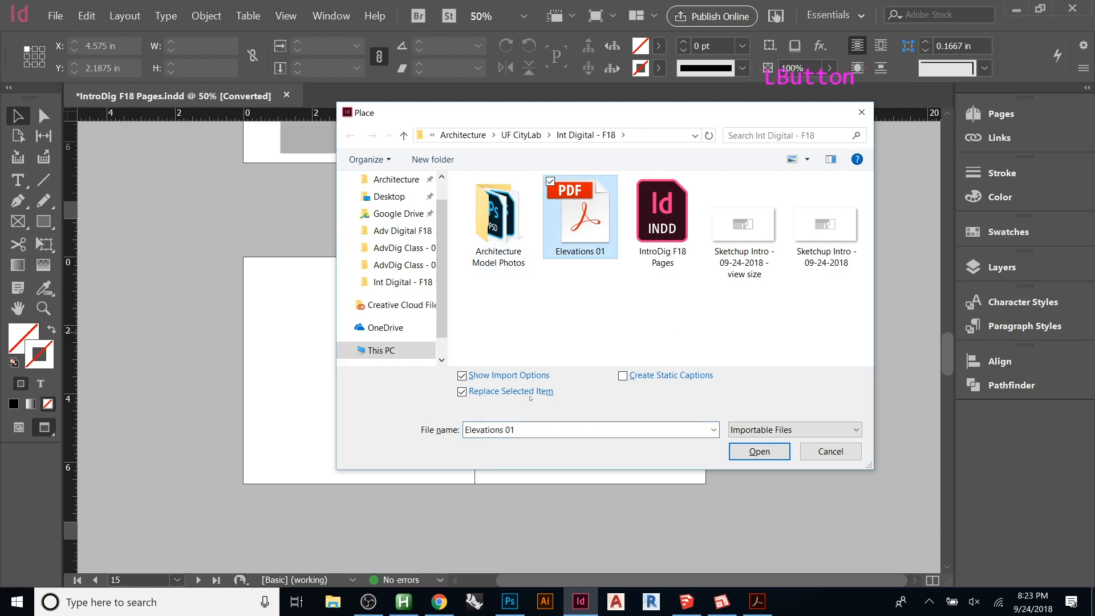
key(Return)
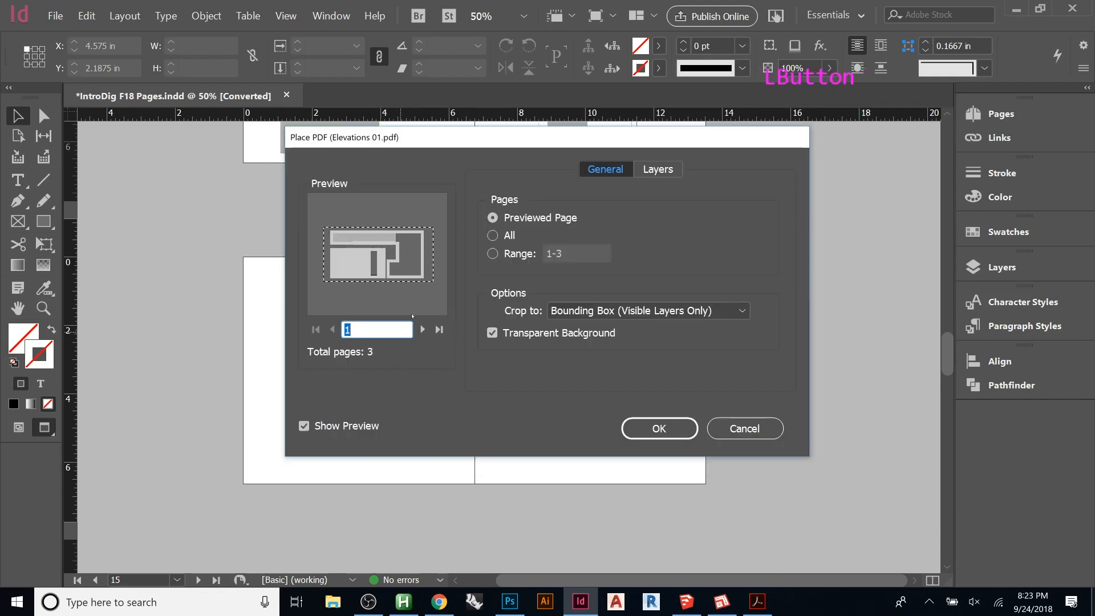
click(438, 333)
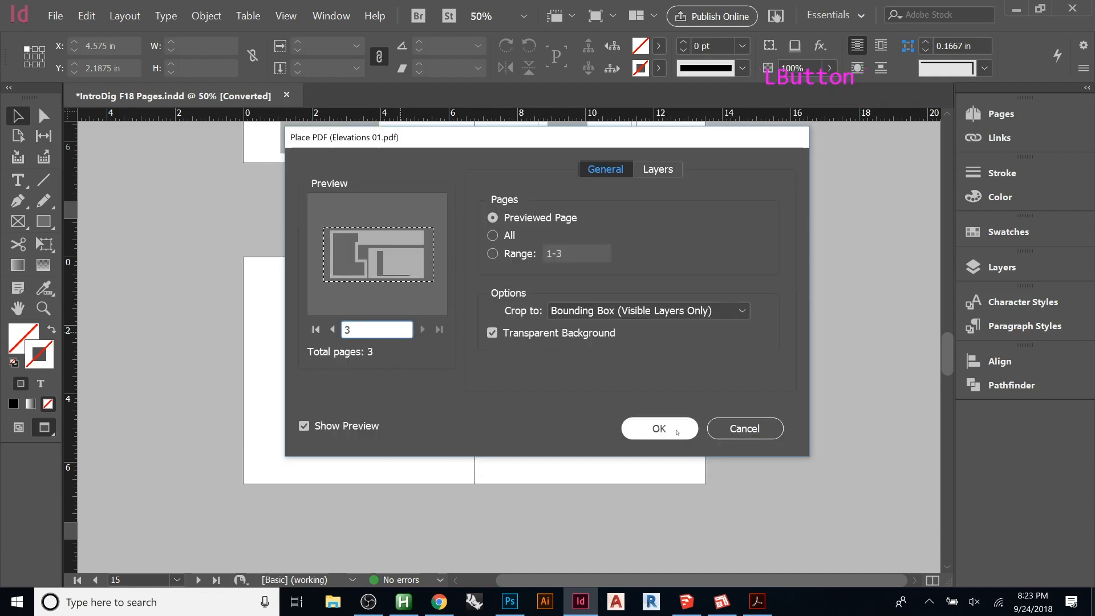
click(658, 429)
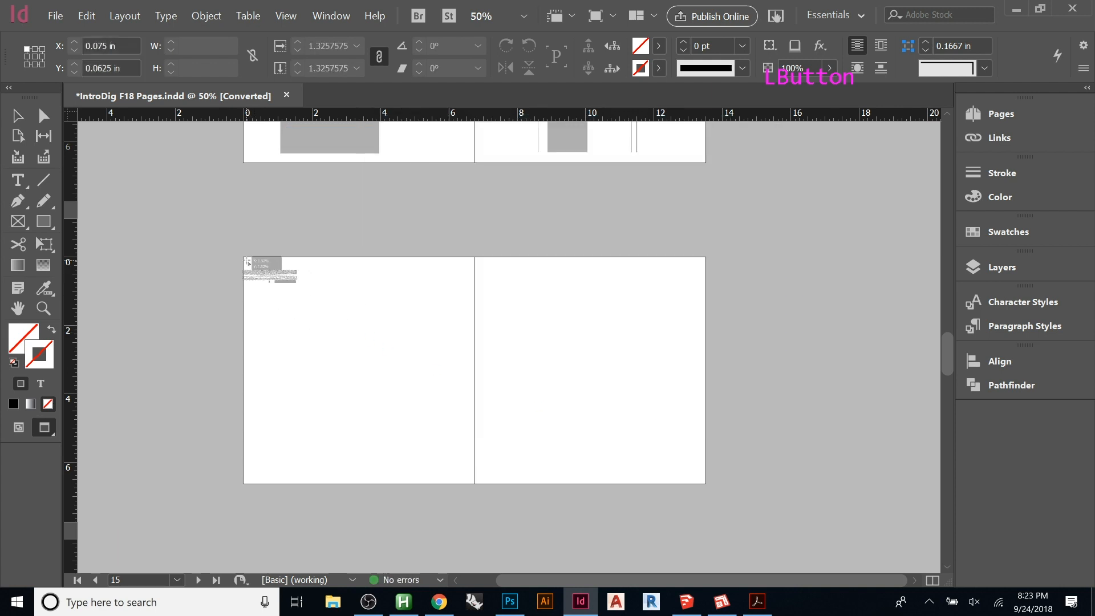
click(249, 263)
click(764, 422)
- Check the placed elevations across the spreads, and switch to the SketchUp model
scroll(777, 424, up, 18)
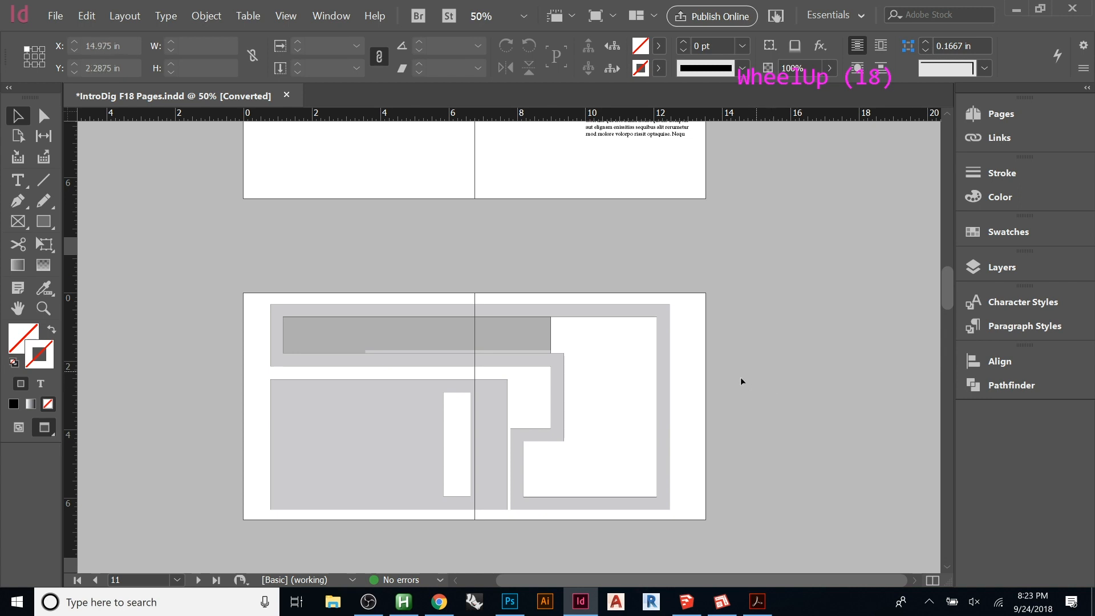
scroll(740, 381, down, 4)
scroll(741, 381, down, 1)
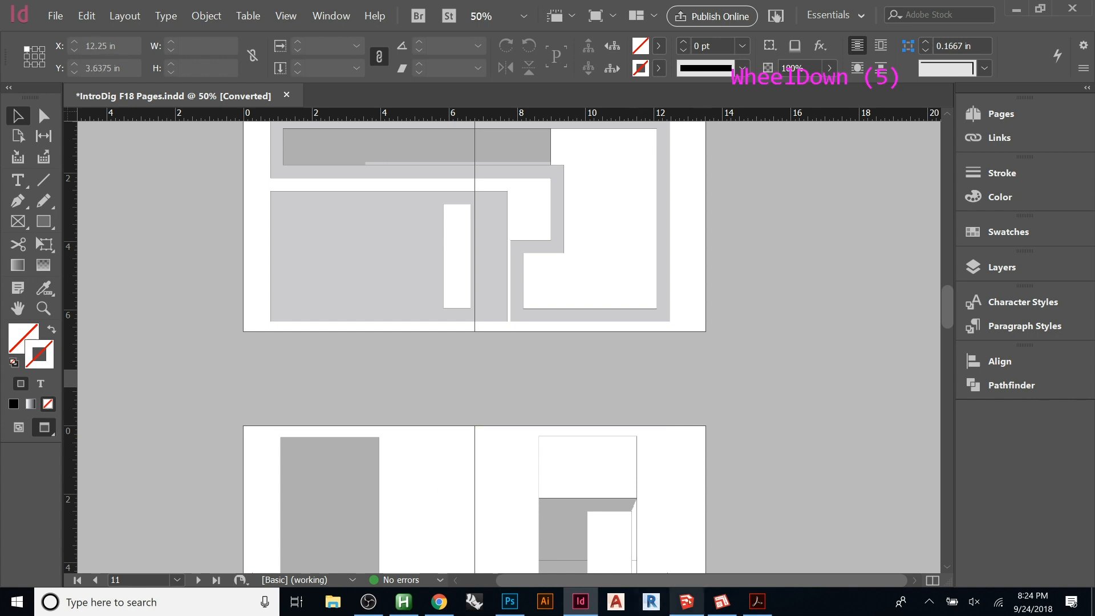
click(721, 602)
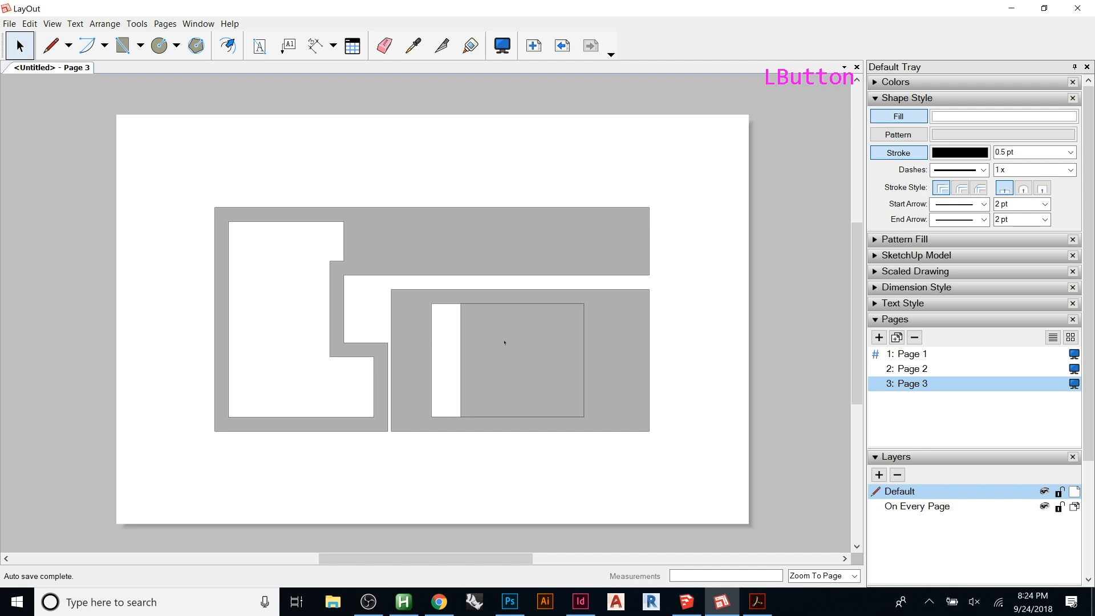
click(686, 601)
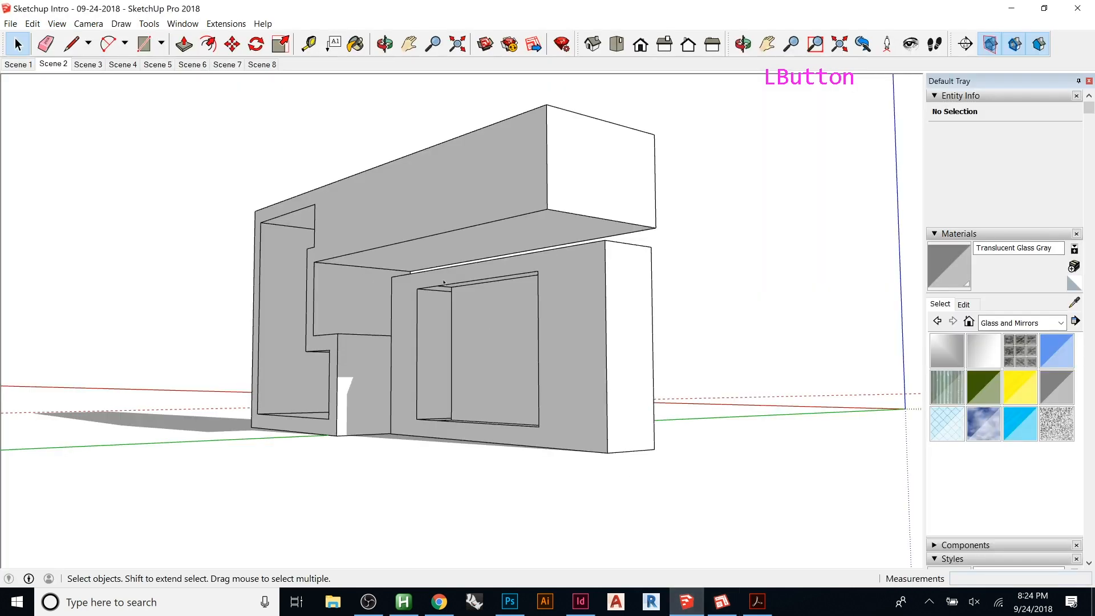
- Paint the lower block with the window opening in Color D05 from the Colors collection, using the Scene 5 front view
click(467, 307)
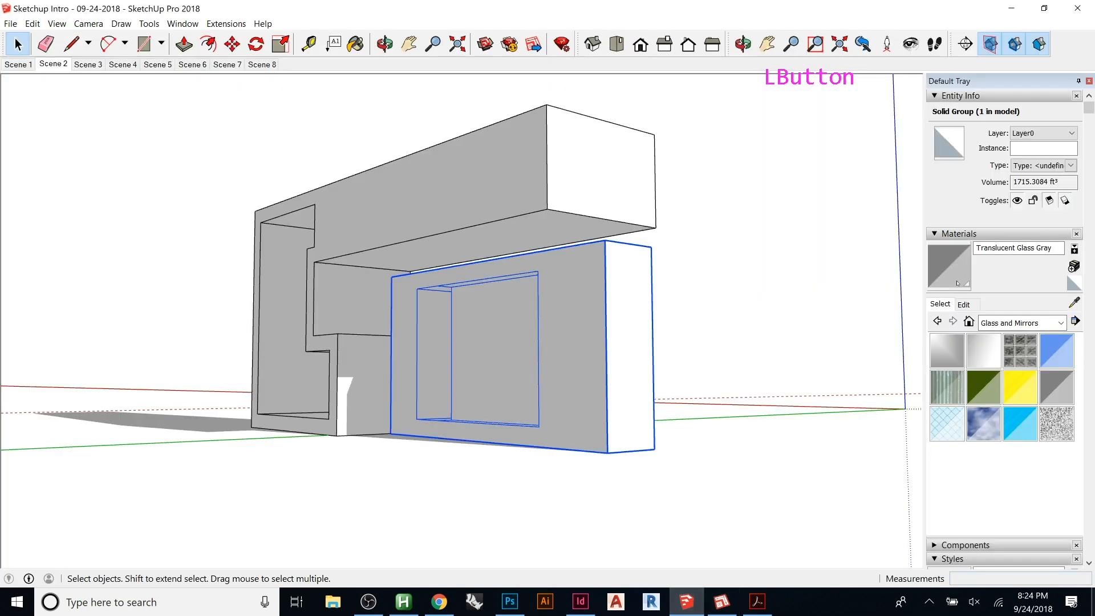
middle_drag(477, 315, 602, 327)
click(157, 64)
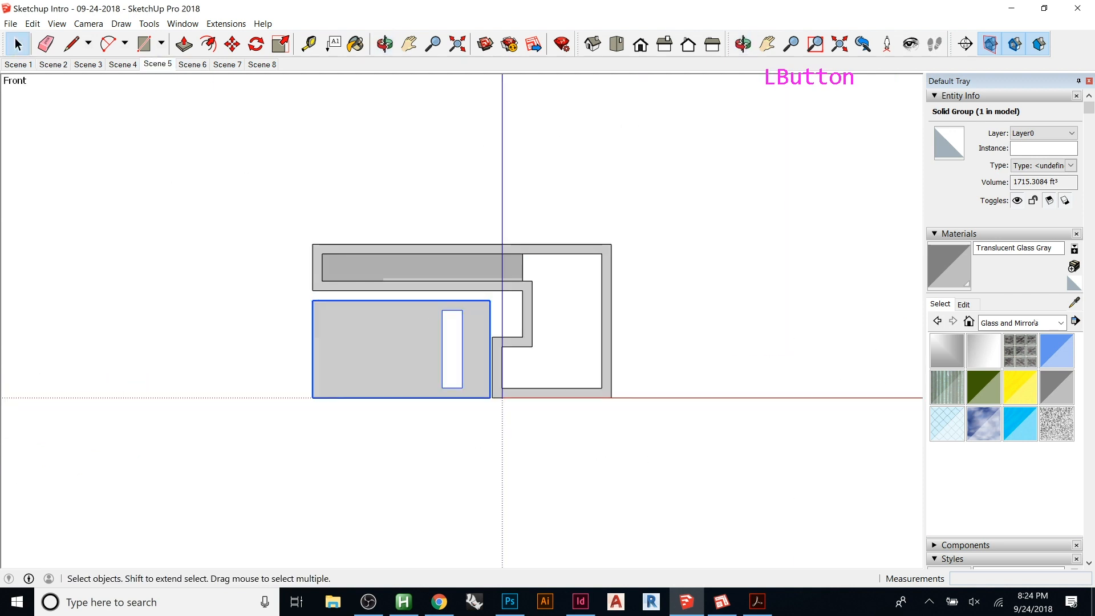
click(1027, 323)
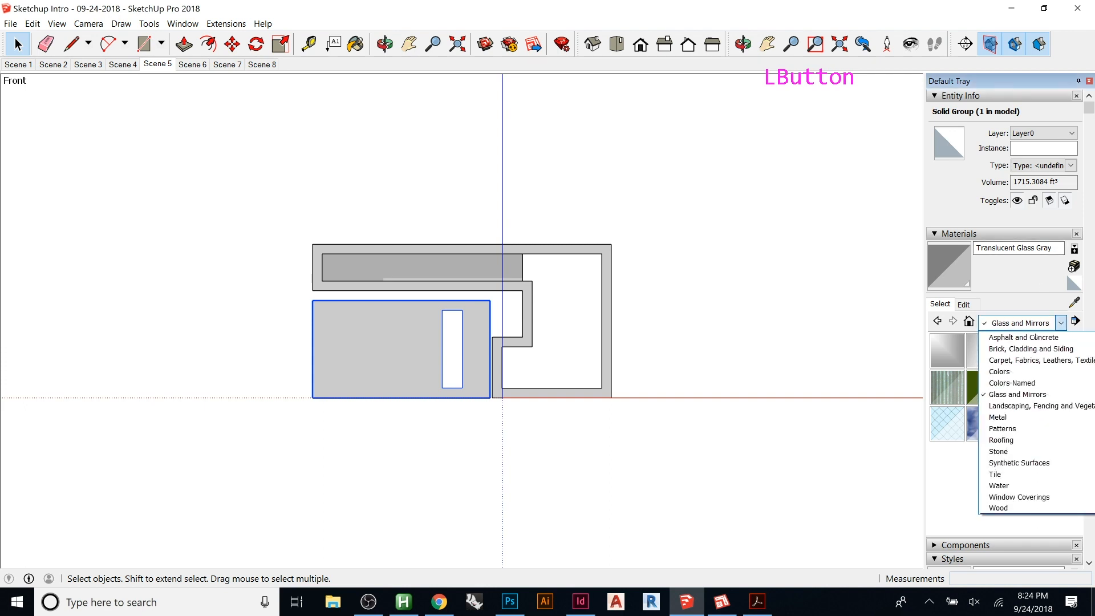
click(1018, 371)
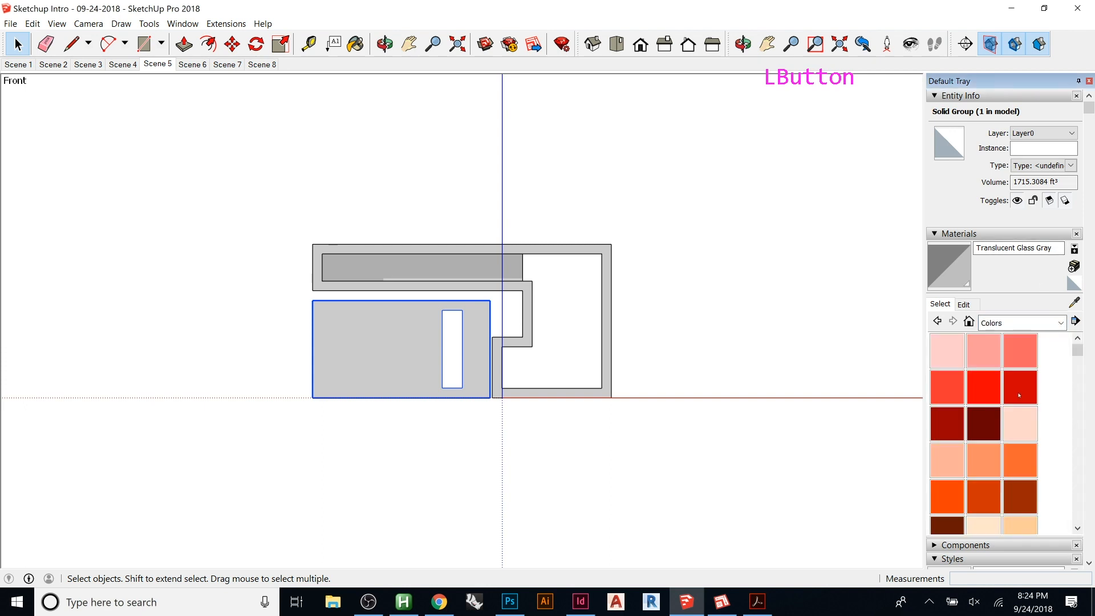
drag(1075, 350, 1077, 381)
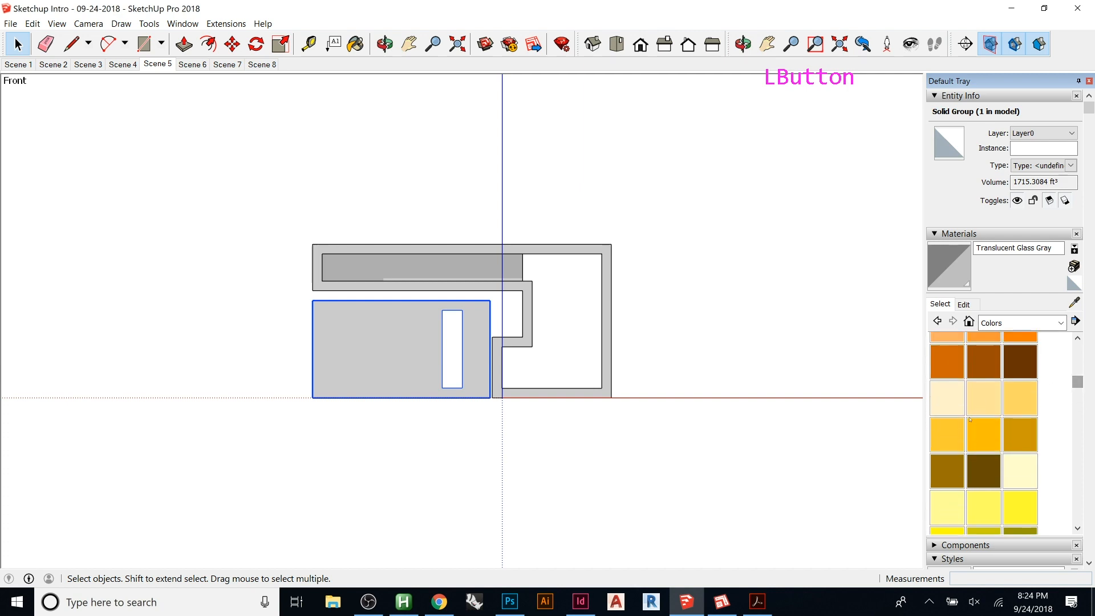
click(982, 434)
click(411, 331)
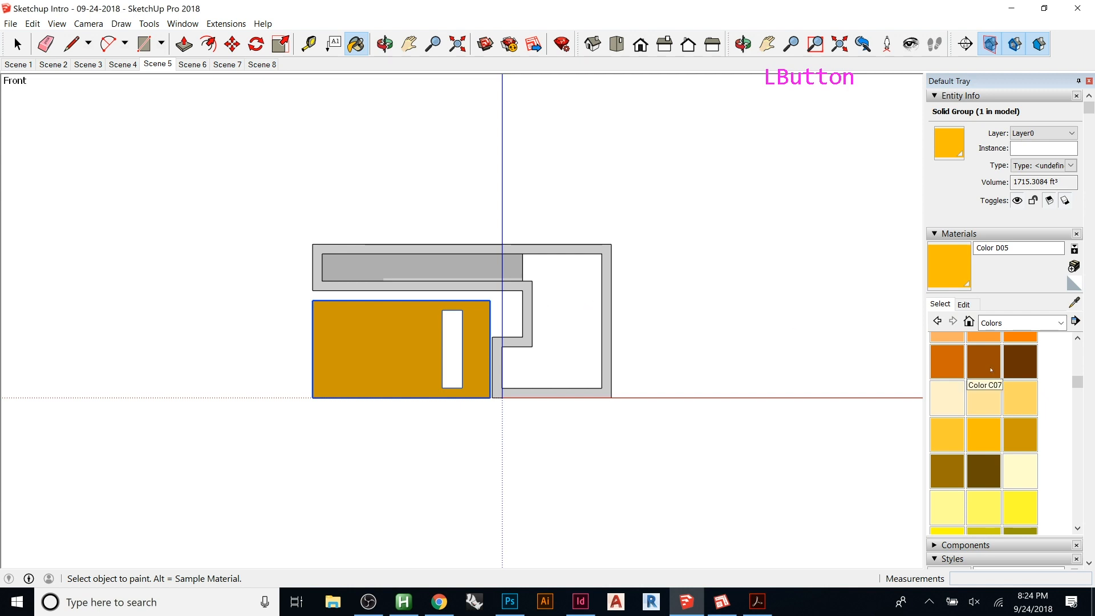
- Paint the frame-shaped block that wraps over the lower block in Color B05, and clear the selection
drag(1073, 376, 1073, 353)
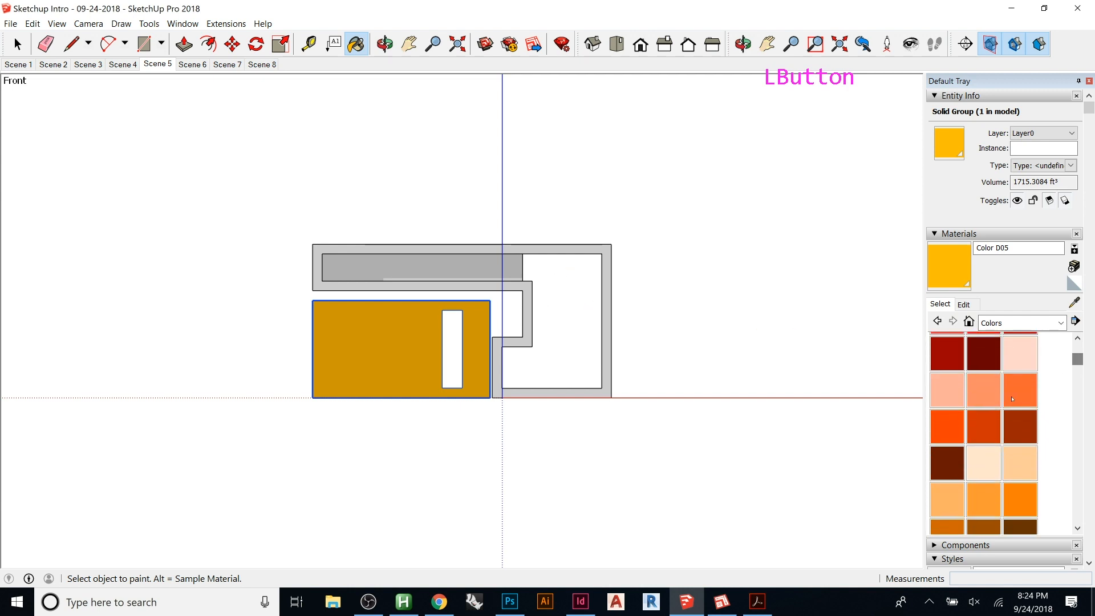
click(953, 426)
click(527, 342)
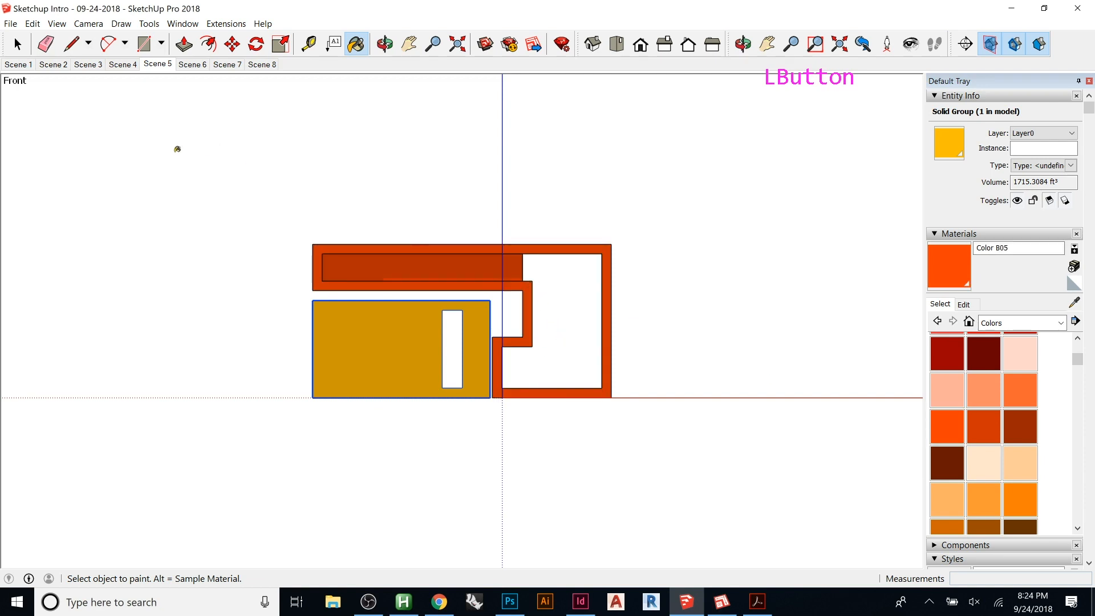
key(space)
click(195, 97)
- Check the painted blocks in elevation Scenes 5 through 8, and save the SketchUp model
click(187, 63)
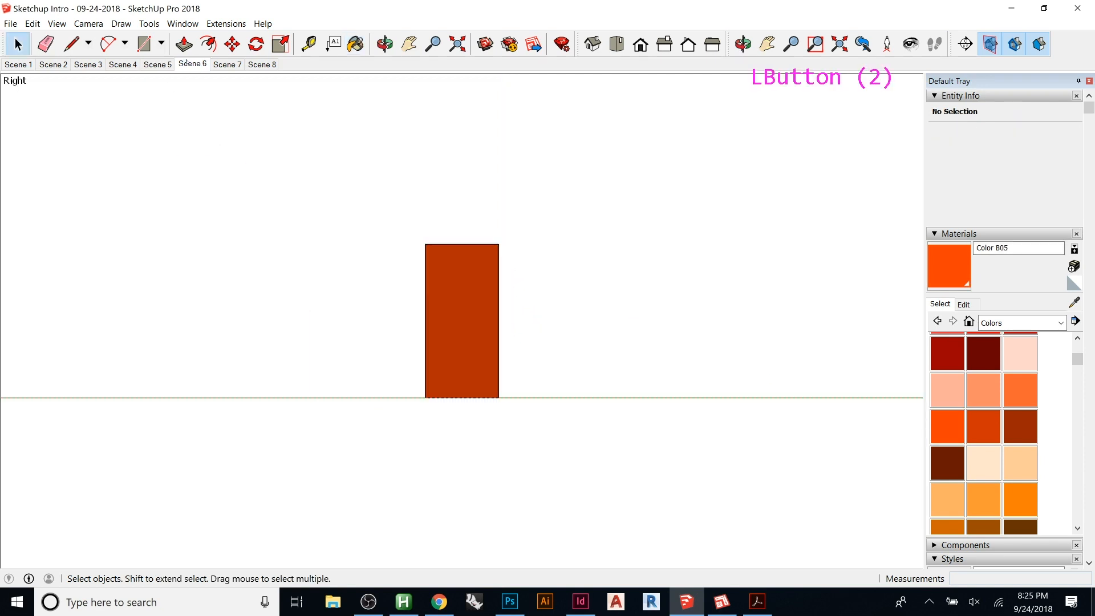
click(226, 64)
click(264, 64)
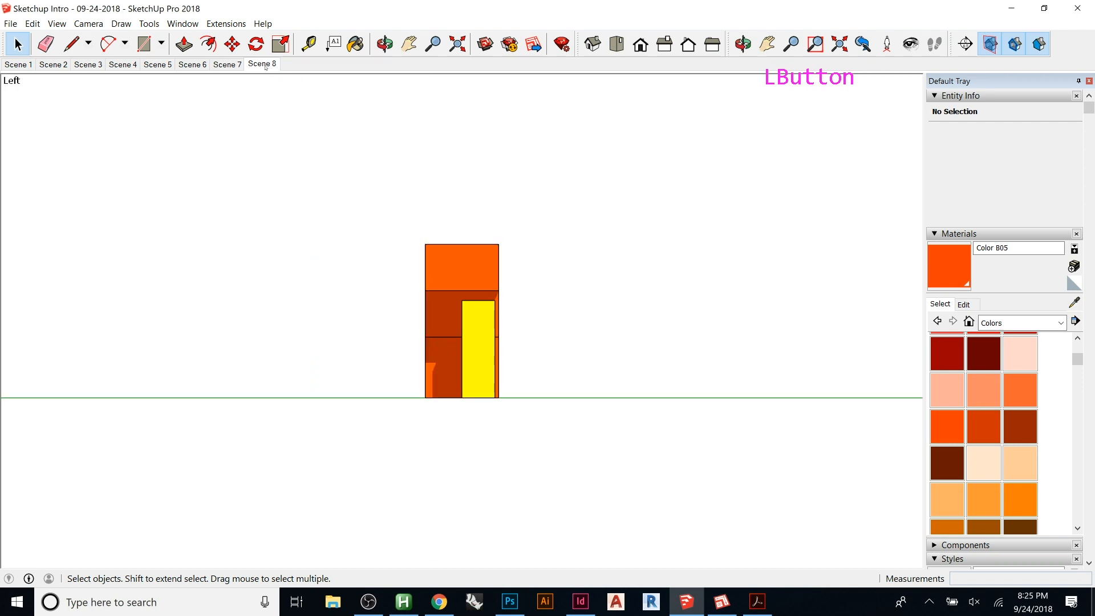
click(227, 64)
click(192, 64)
click(157, 64)
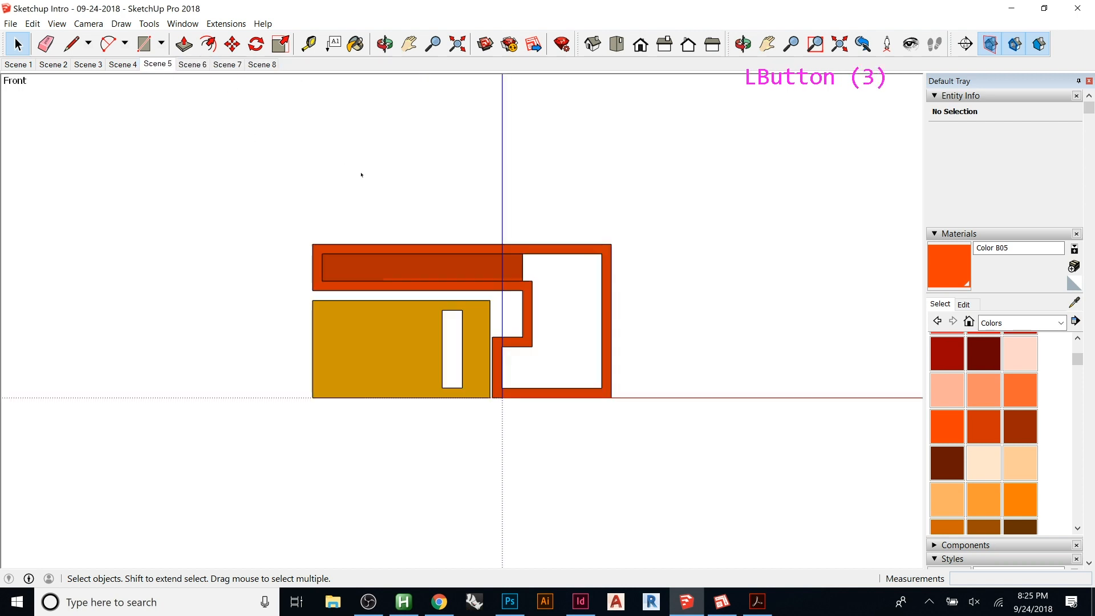
click(10, 24)
click(66, 69)
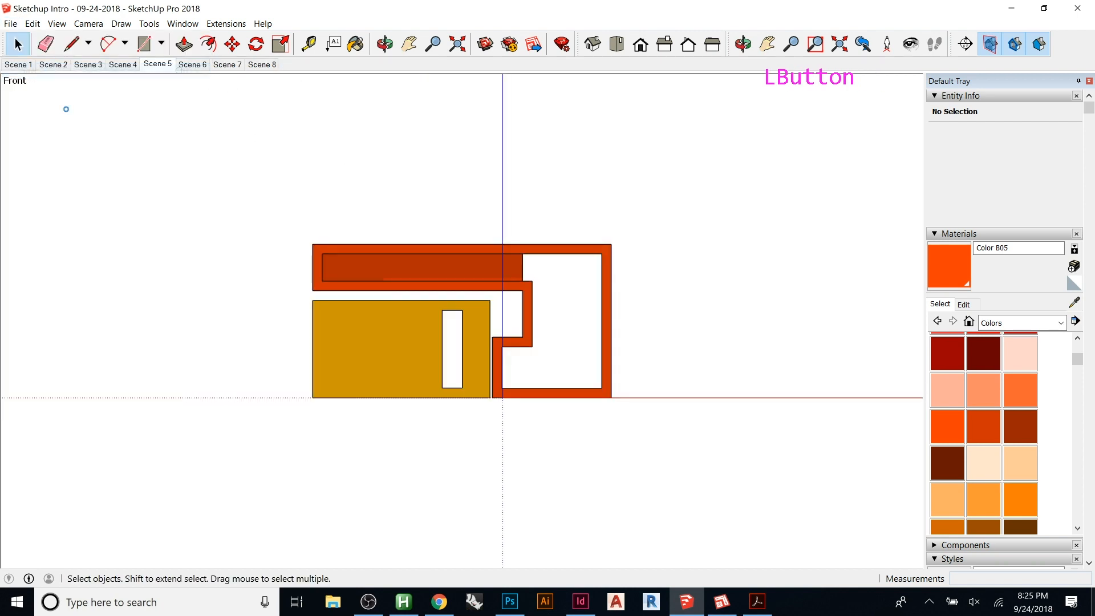
- Switch to LayOut and update the model reference of the elevation viewport on Page 1
click(722, 601)
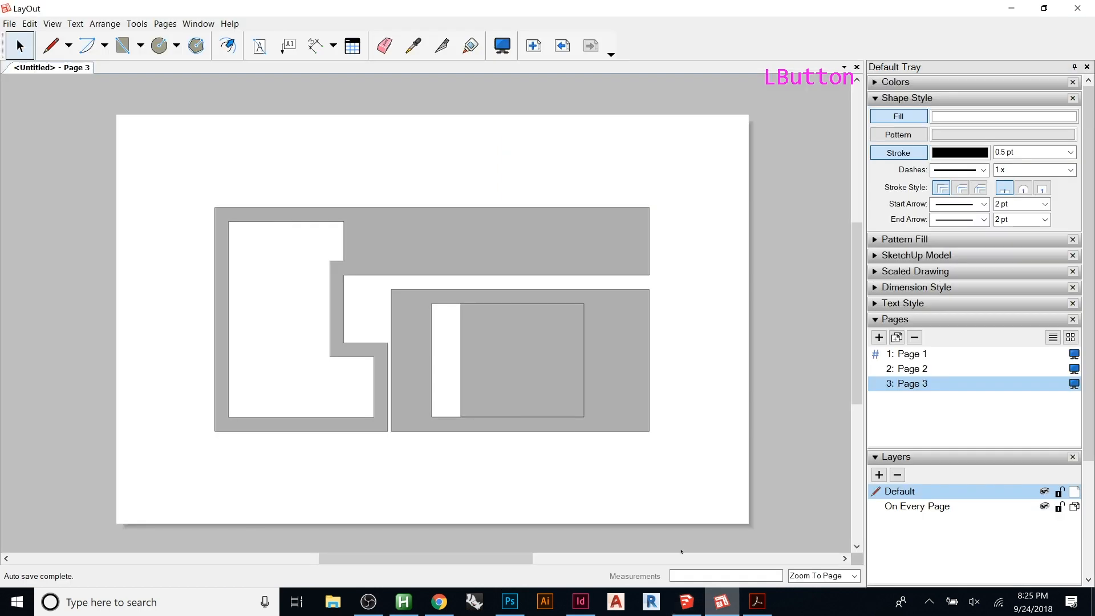
click(943, 355)
click(421, 264)
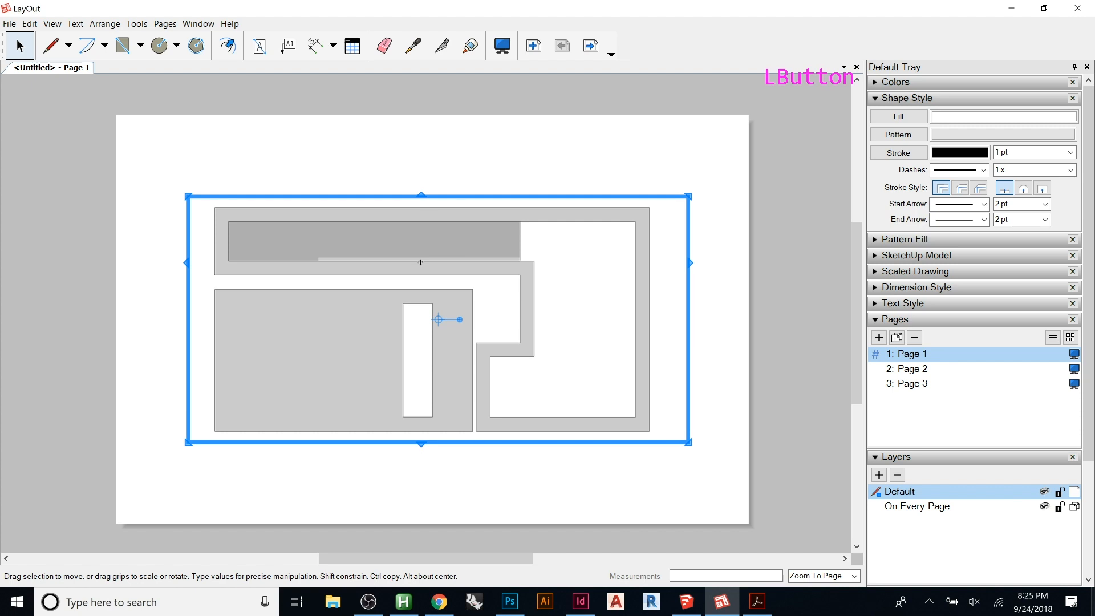
right_click(421, 263)
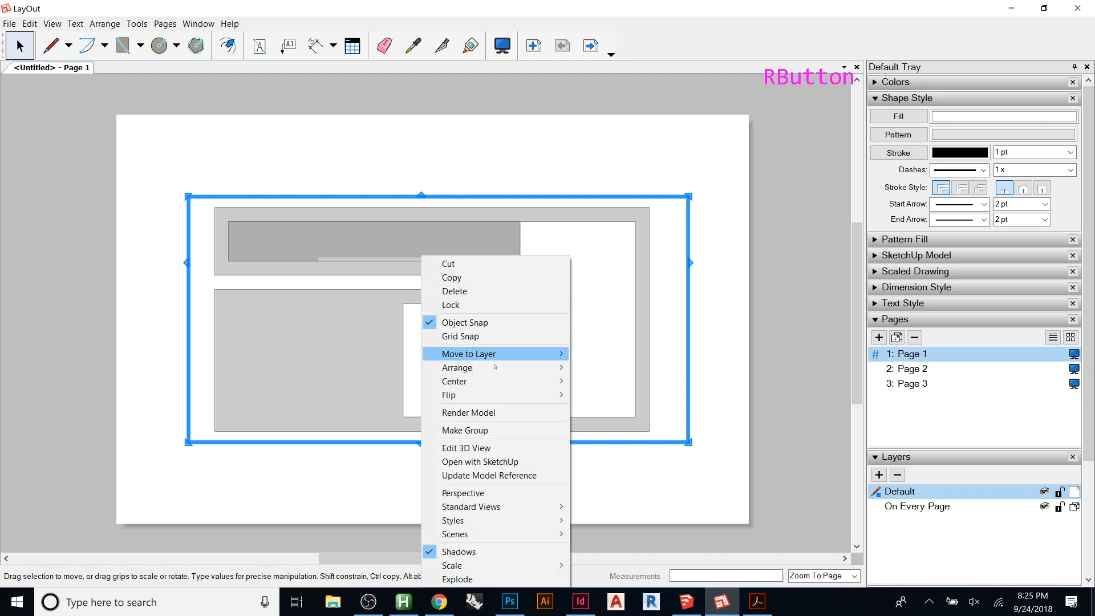
click(488, 478)
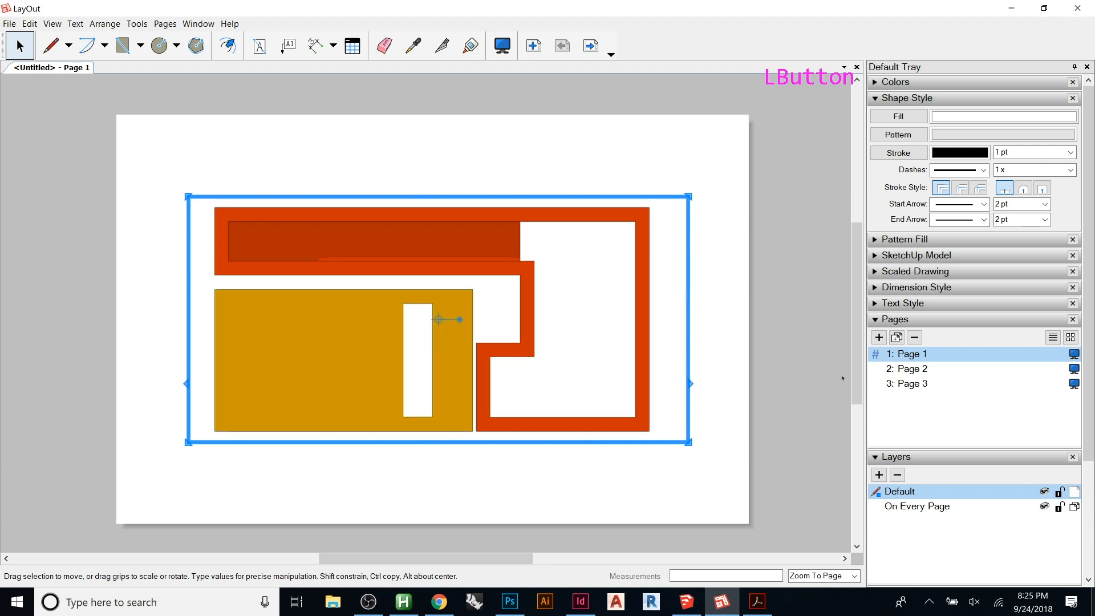
- Deselect the viewport and check the colors of the elevations on Pages 2 and 3
click(751, 381)
click(911, 369)
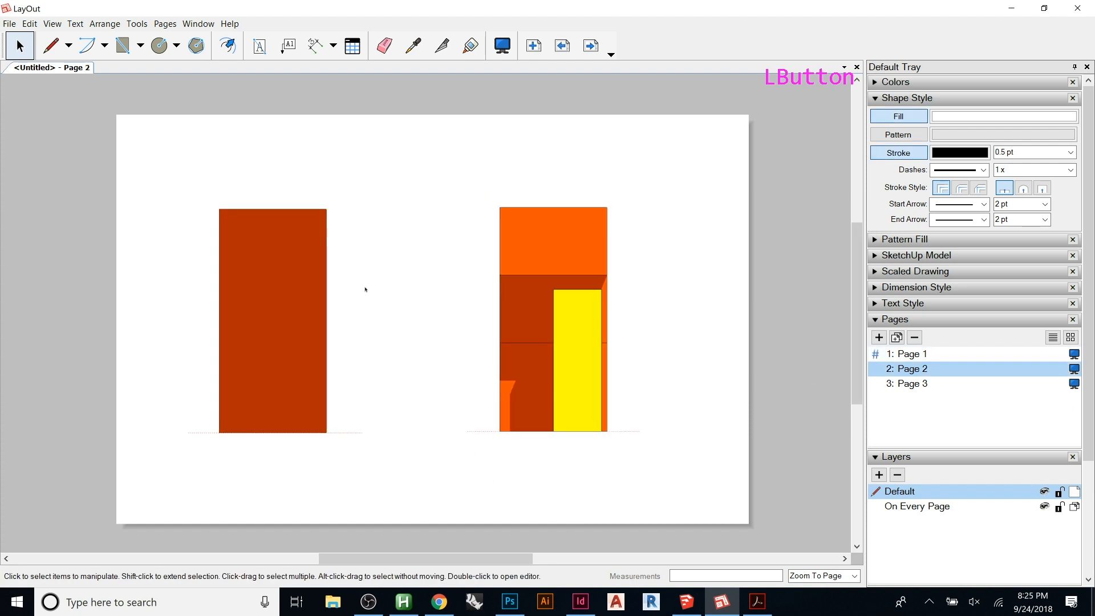
click(924, 384)
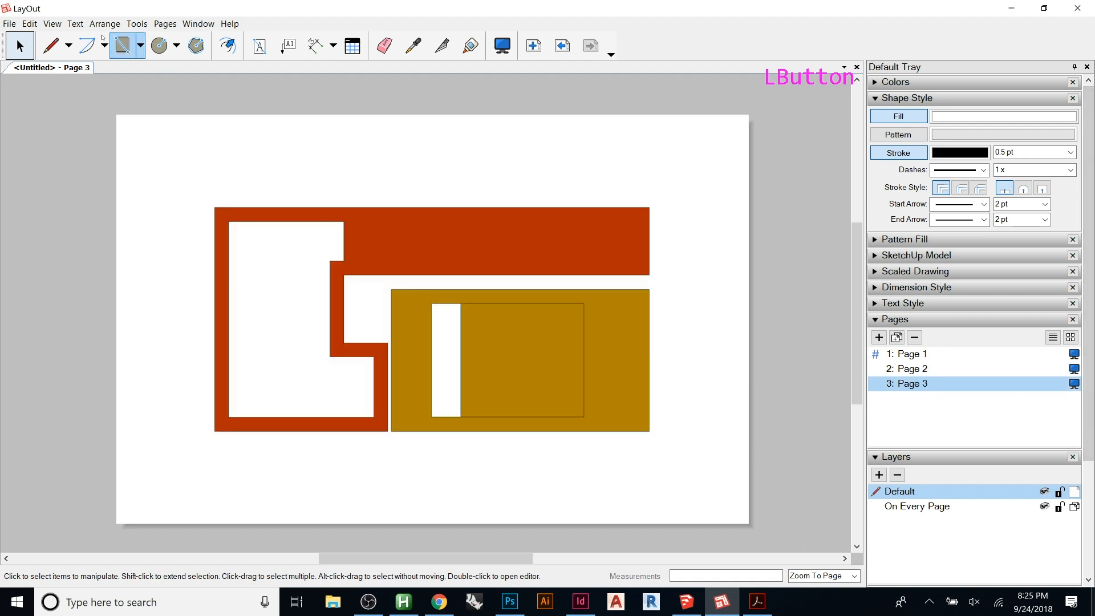
- Try to export all three pages at High resolution as a PDF, overwriting Elevations 01.pdf
click(9, 23)
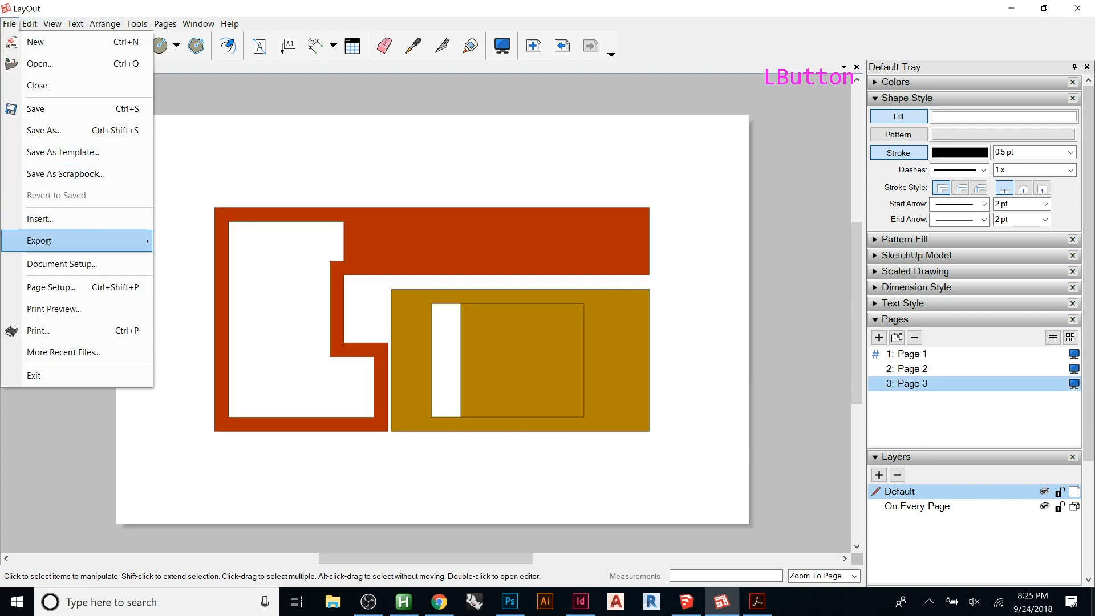
mouse_move(85, 240)
click(202, 259)
click(621, 272)
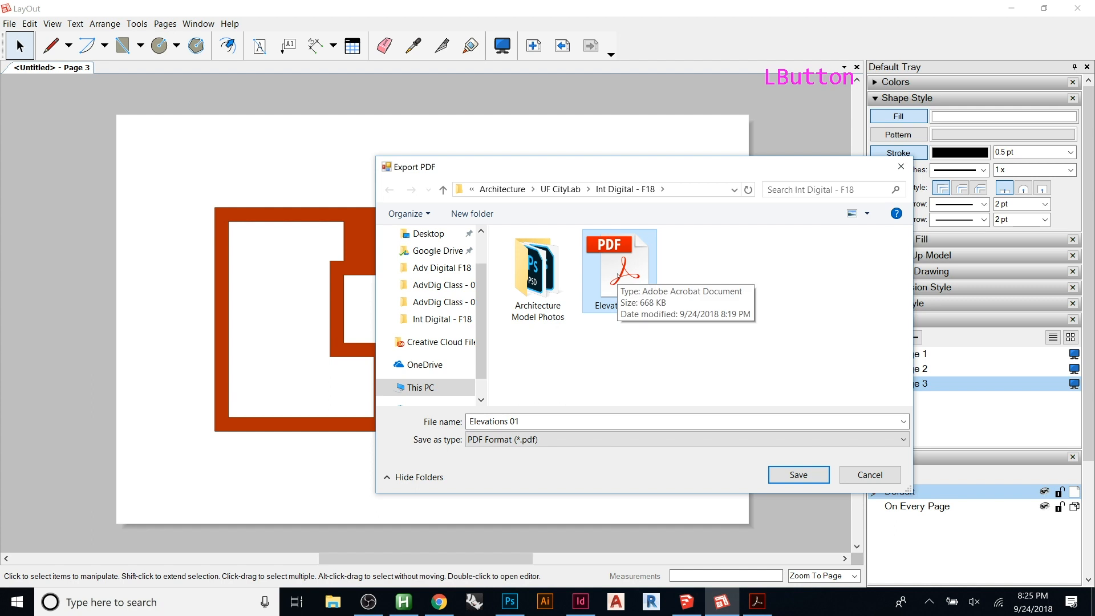
click(798, 475)
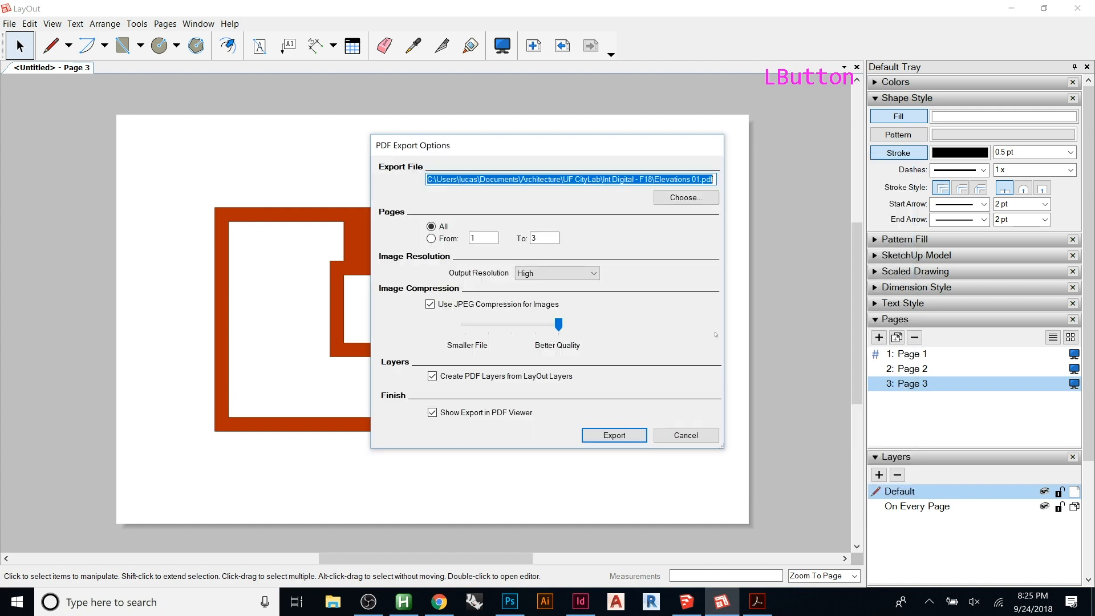
click(633, 435)
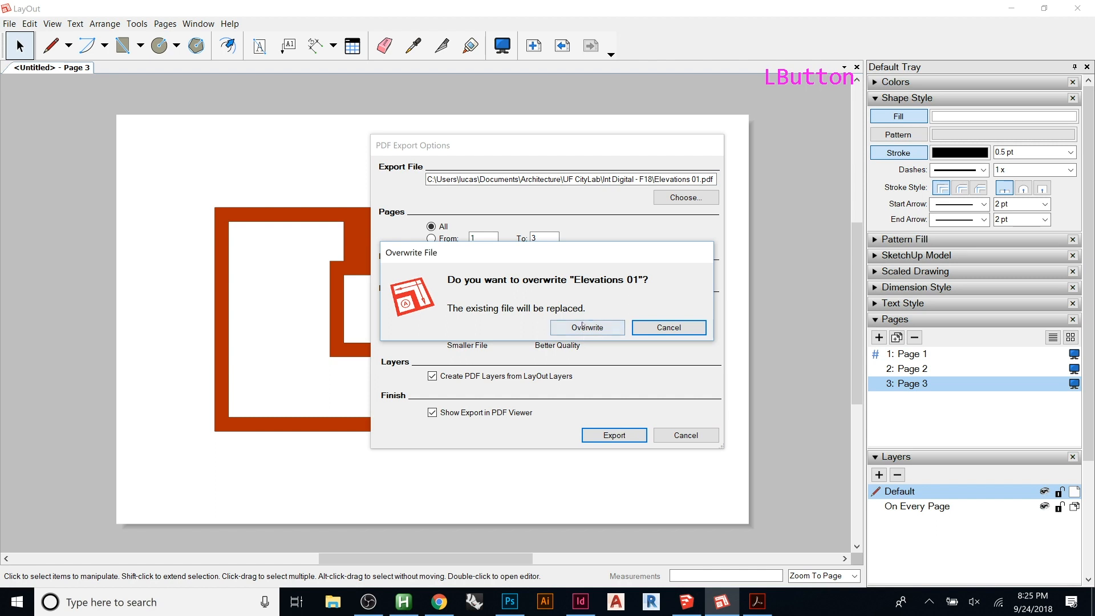
click(594, 329)
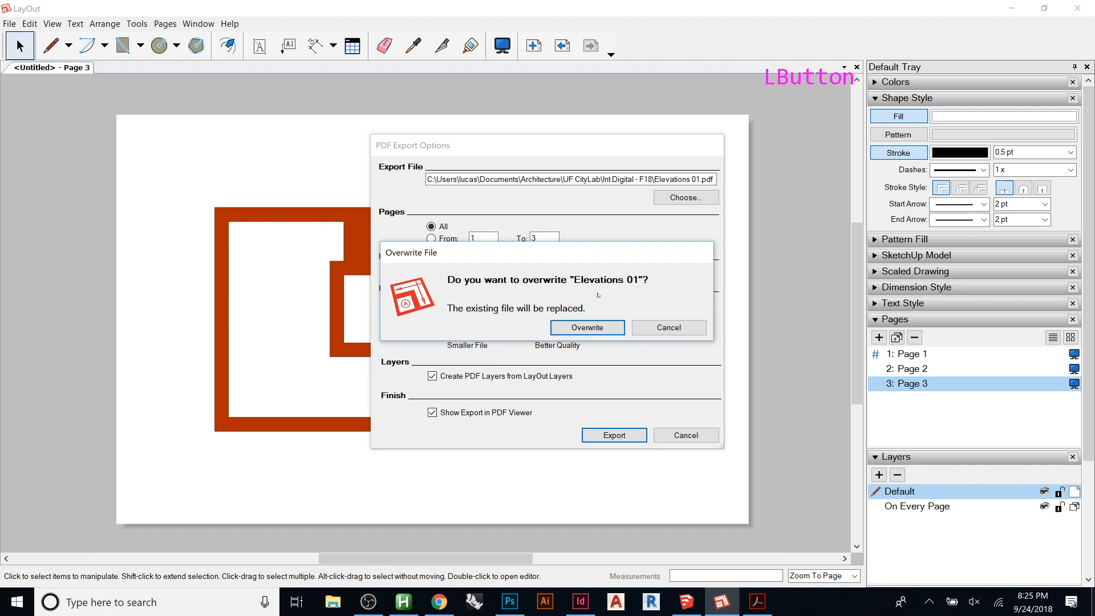
click(588, 327)
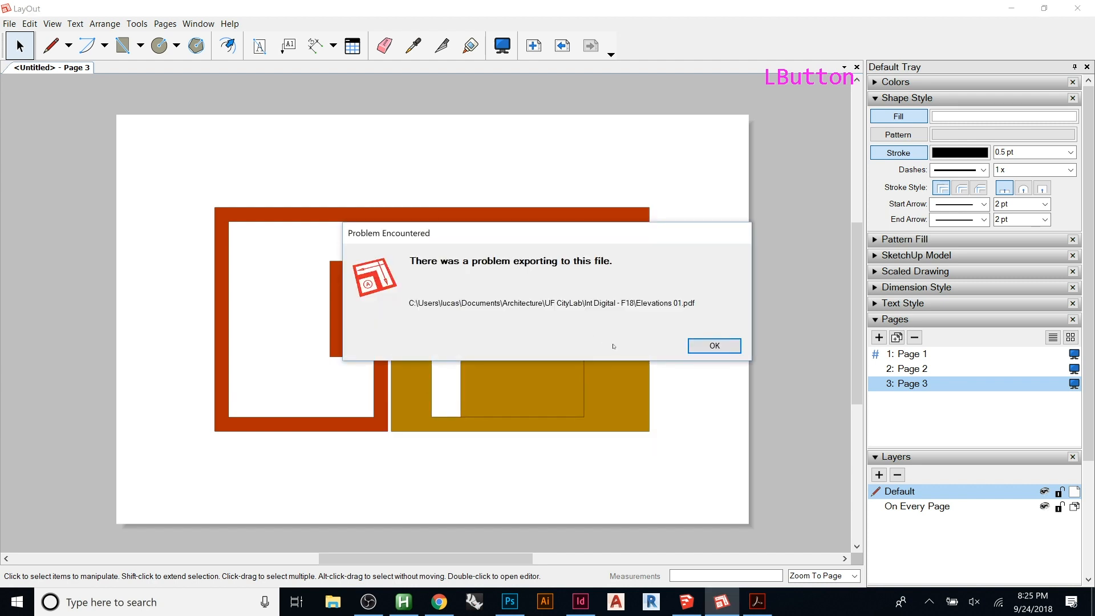
key(Return)
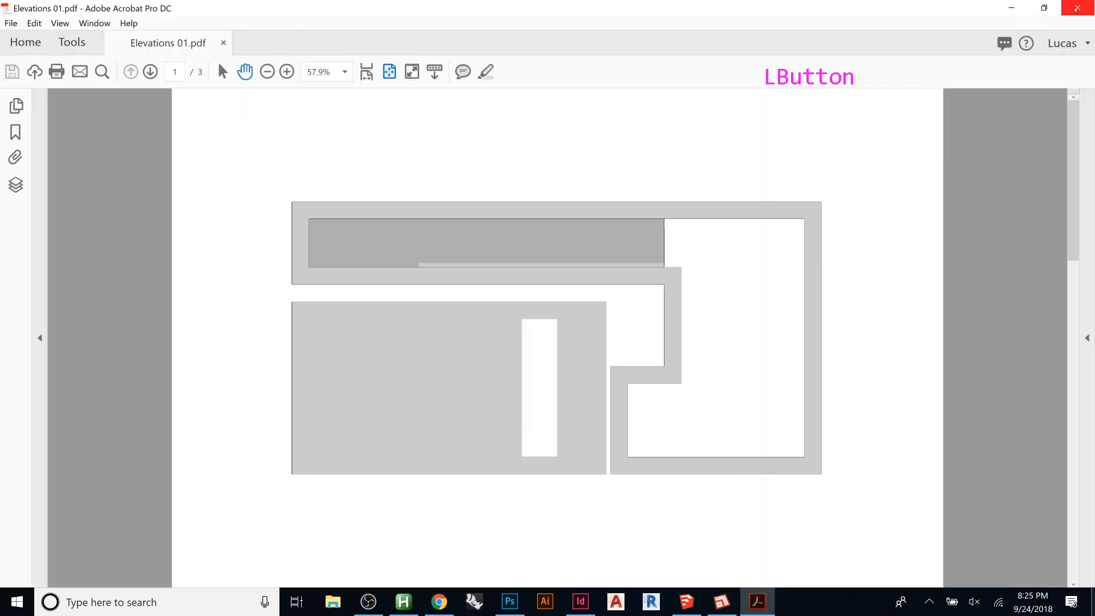
- Close Elevations 01.pdf in Acrobat and export all LayOut pages over the existing Elevations 01.pdf at High resolution
click(1078, 8)
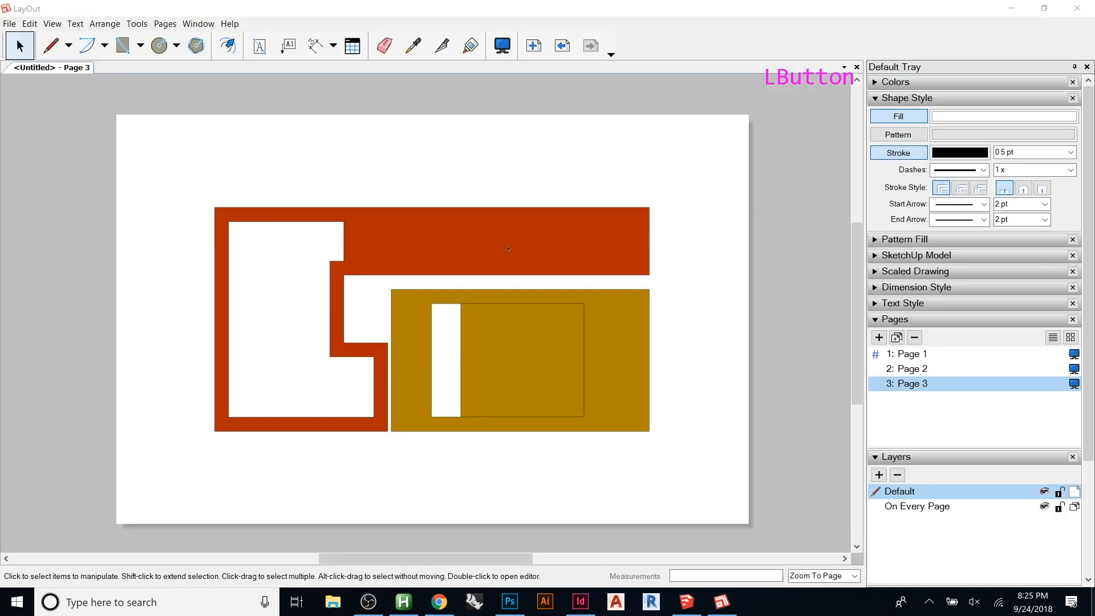
click(10, 24)
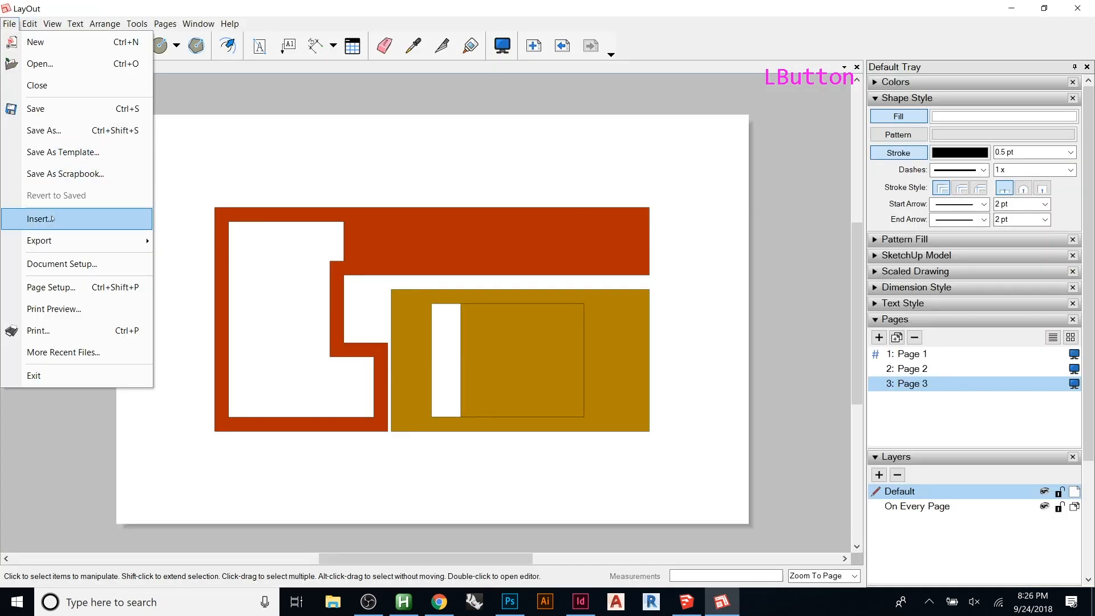
mouse_move(158, 243)
click(190, 263)
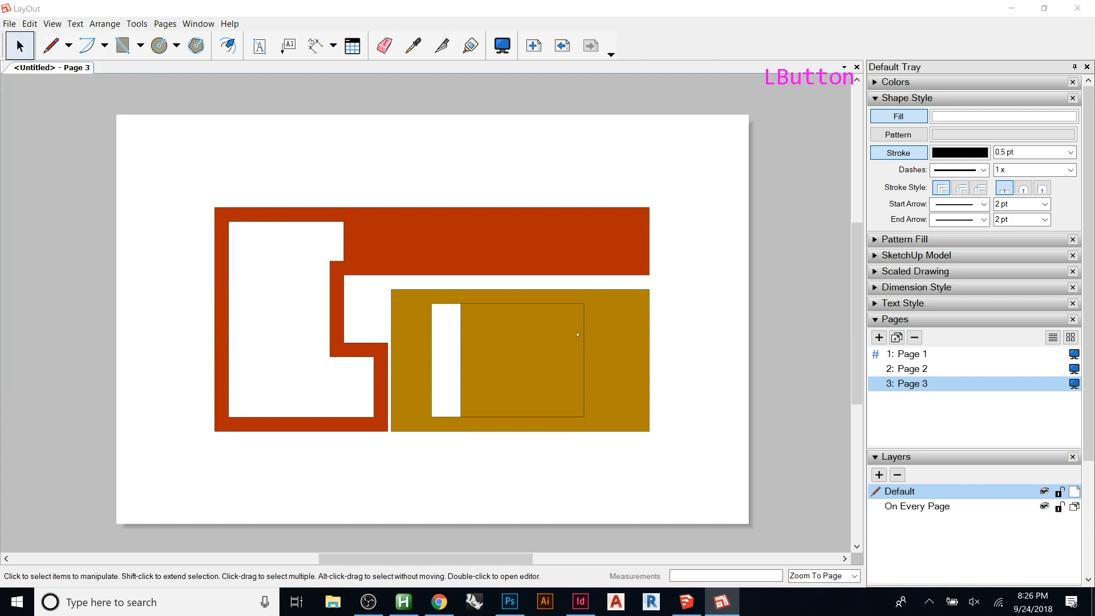
click(630, 286)
click(793, 474)
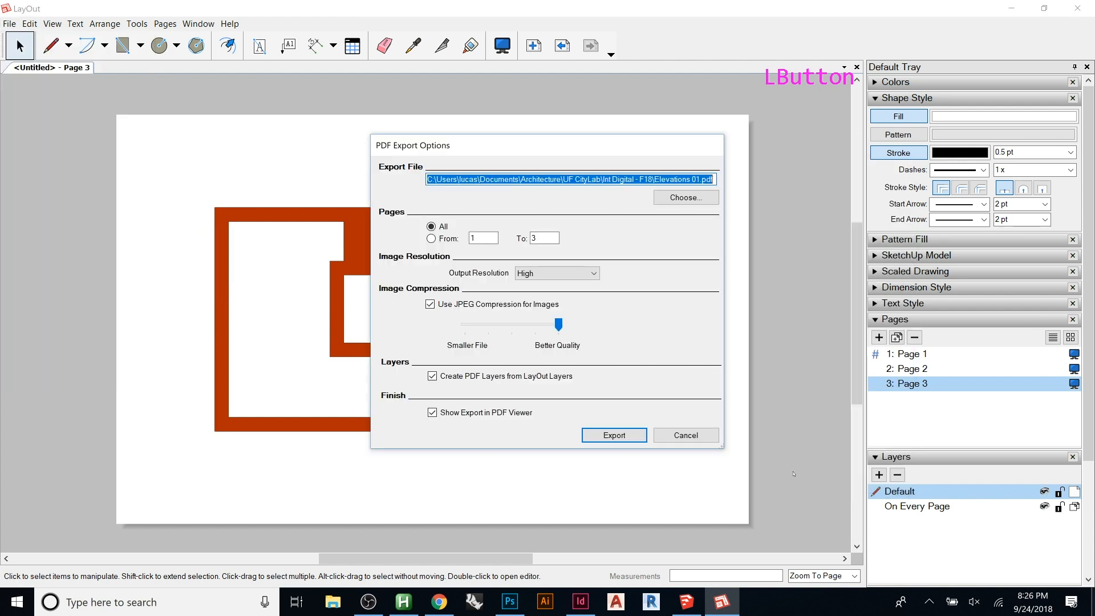
click(614, 435)
click(587, 327)
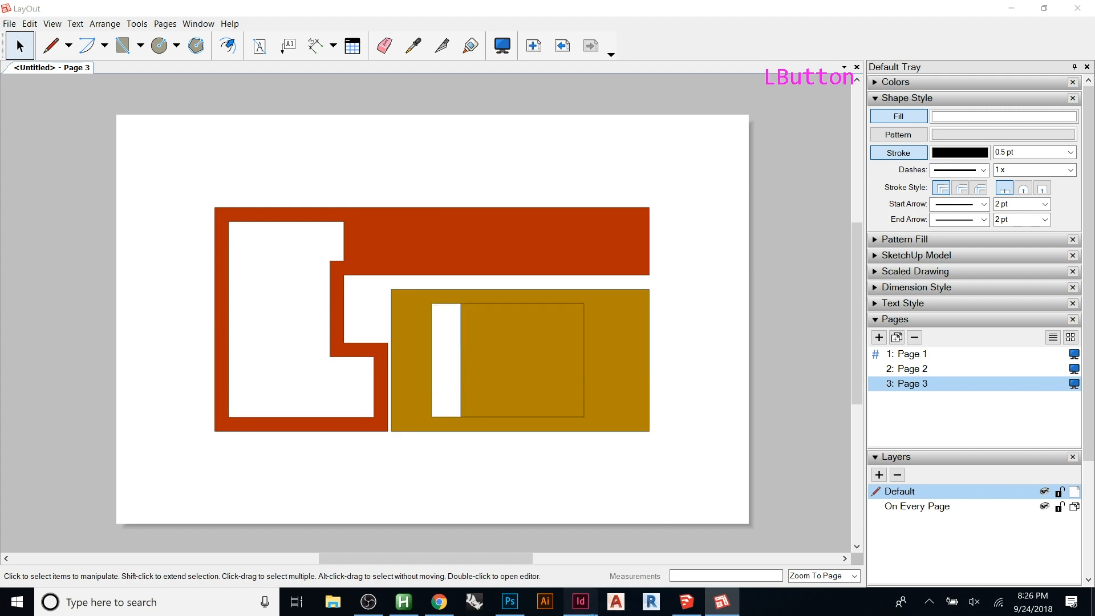
- Switch to InDesign and inspect the modified-link errors in Preflight, going to the affected elevations on pages 11 and 12
click(581, 602)
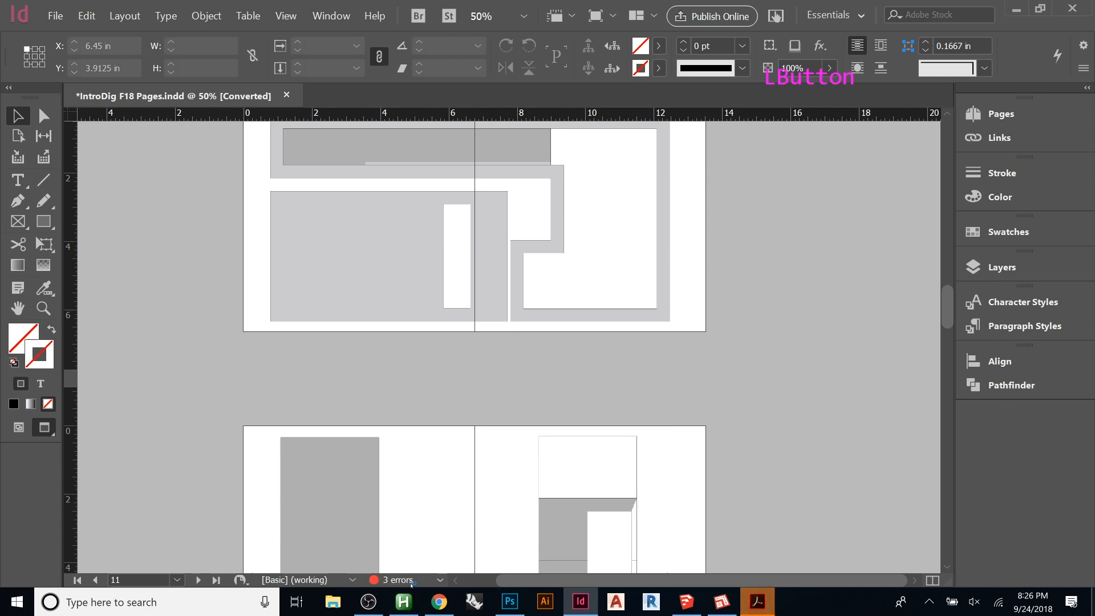
click(439, 580)
double_click(421, 577)
click(715, 264)
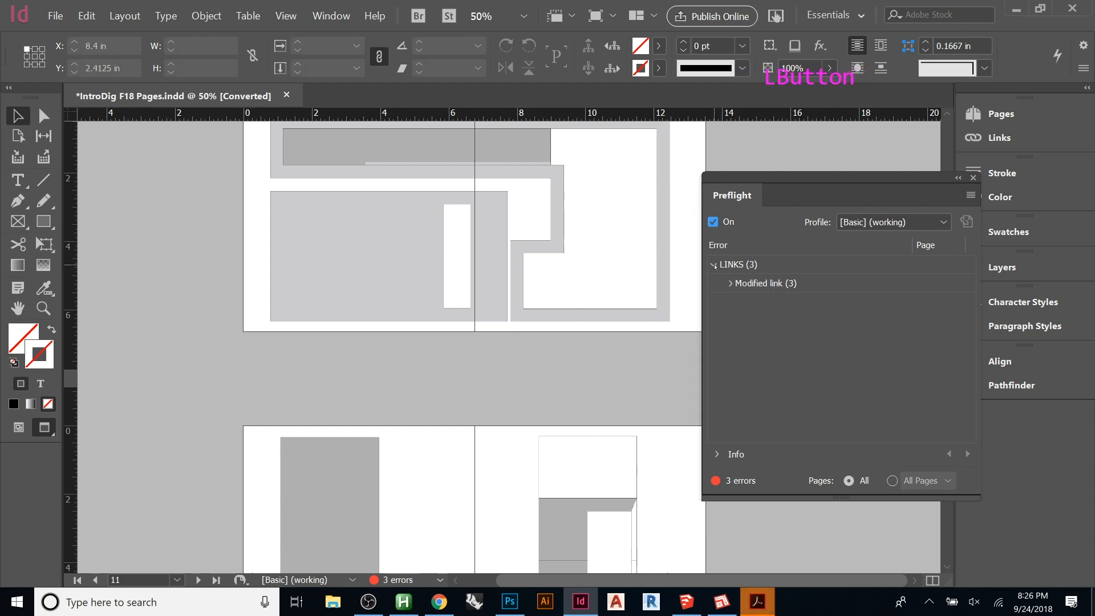
click(752, 283)
double_click(759, 284)
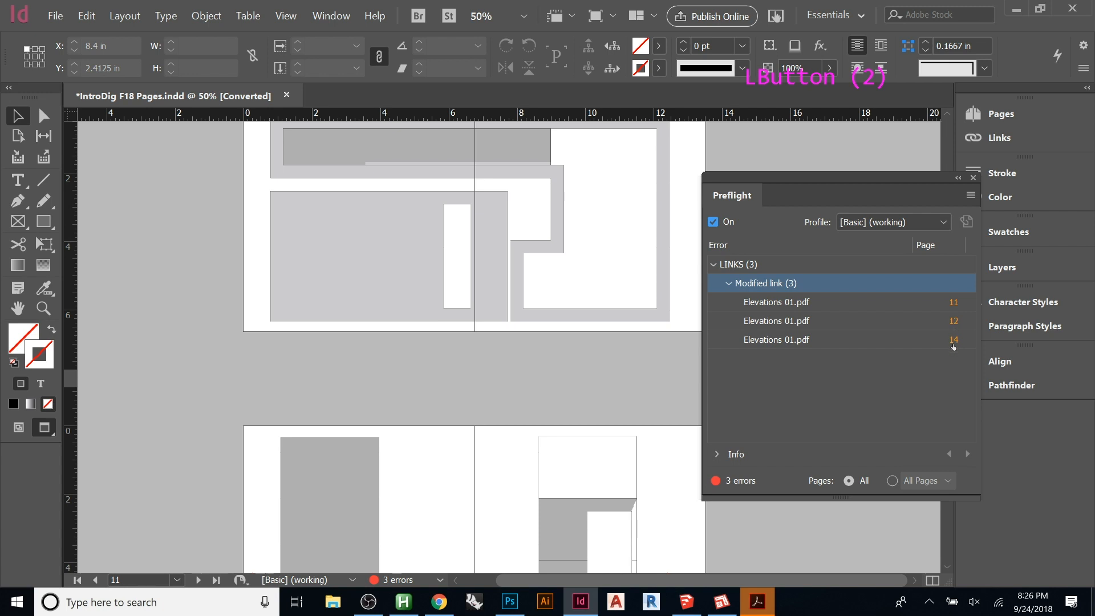
click(954, 303)
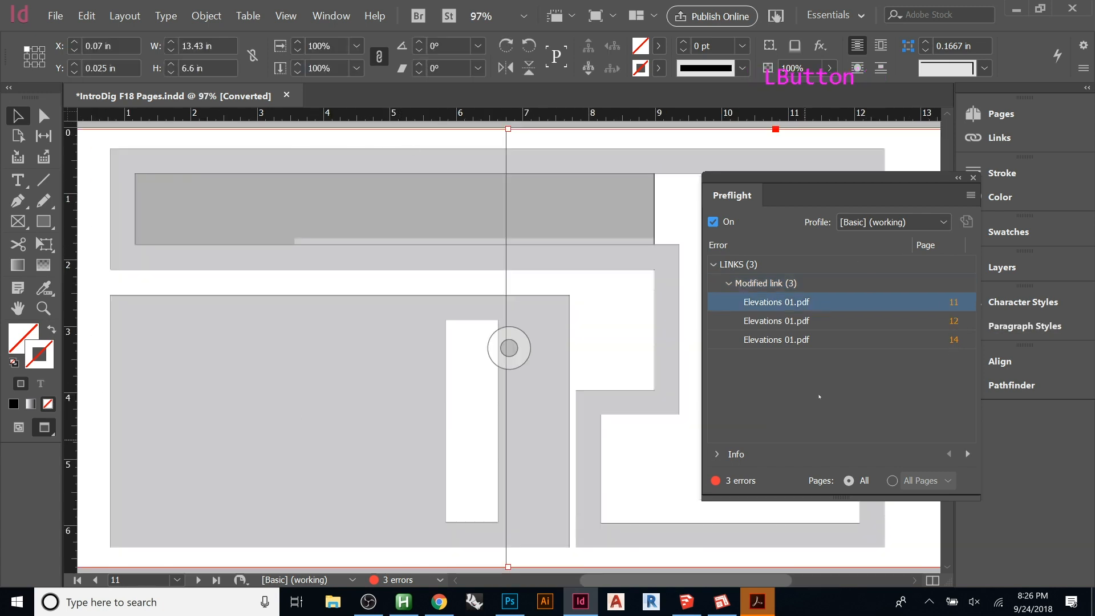
click(952, 321)
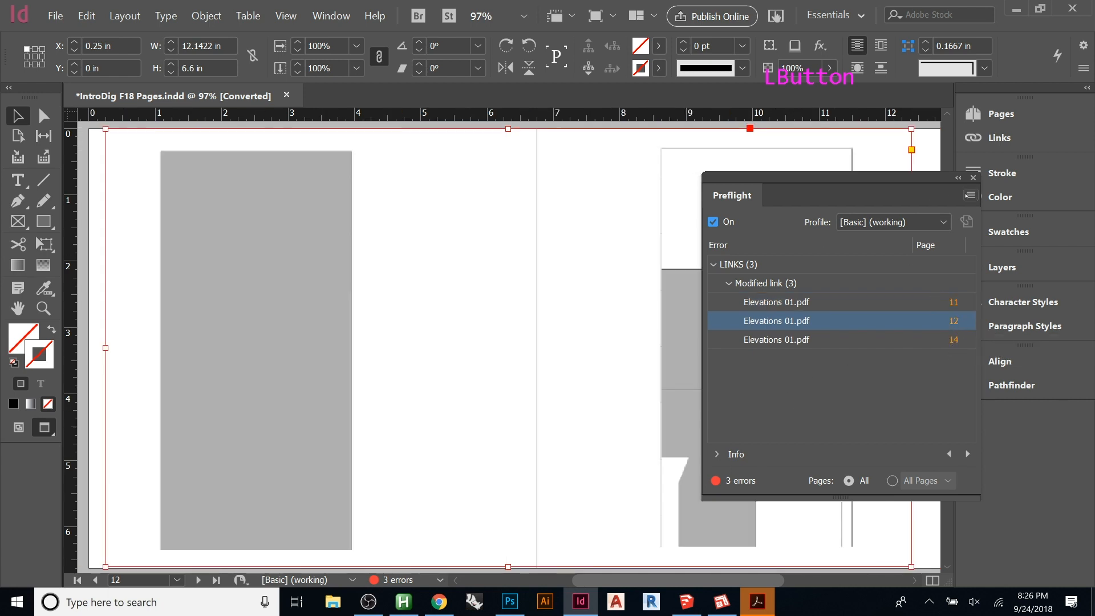
click(973, 178)
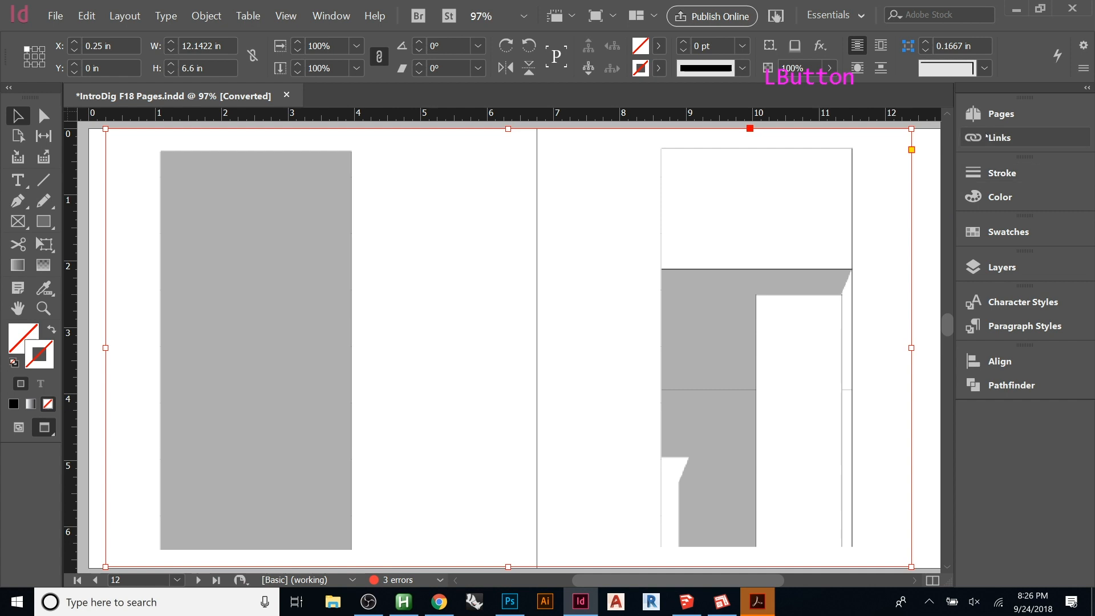
- Update the modified Elevations 01.pdf link on page 11, with all three elevation spreads in view
click(998, 137)
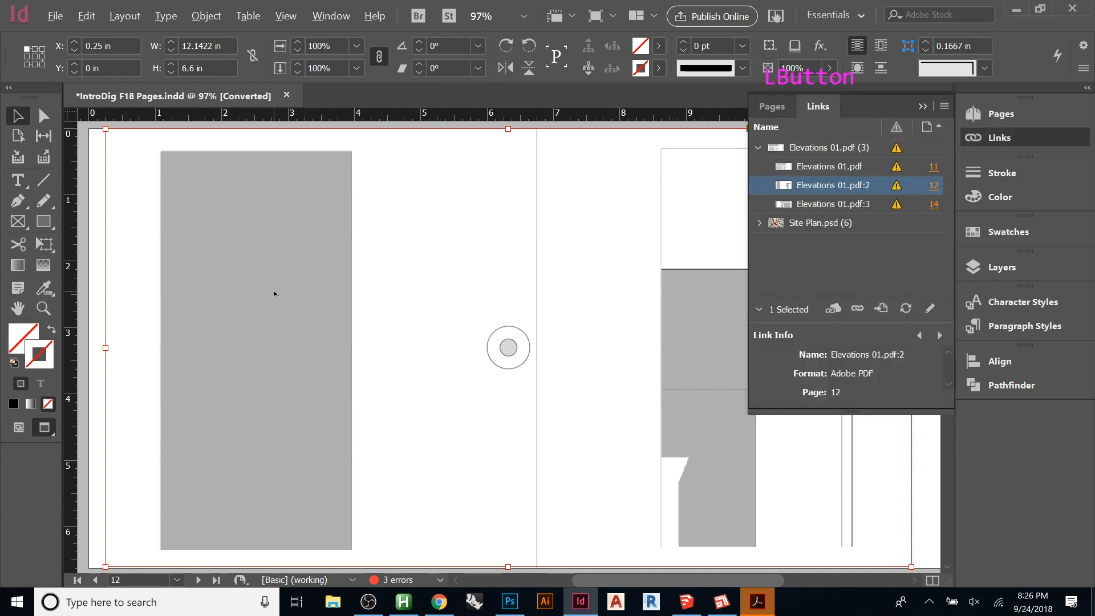
alt+scroll(273, 290, down, 4)
alt+scroll(273, 289, down, 1)
alt+scroll(544, 341, up, 2)
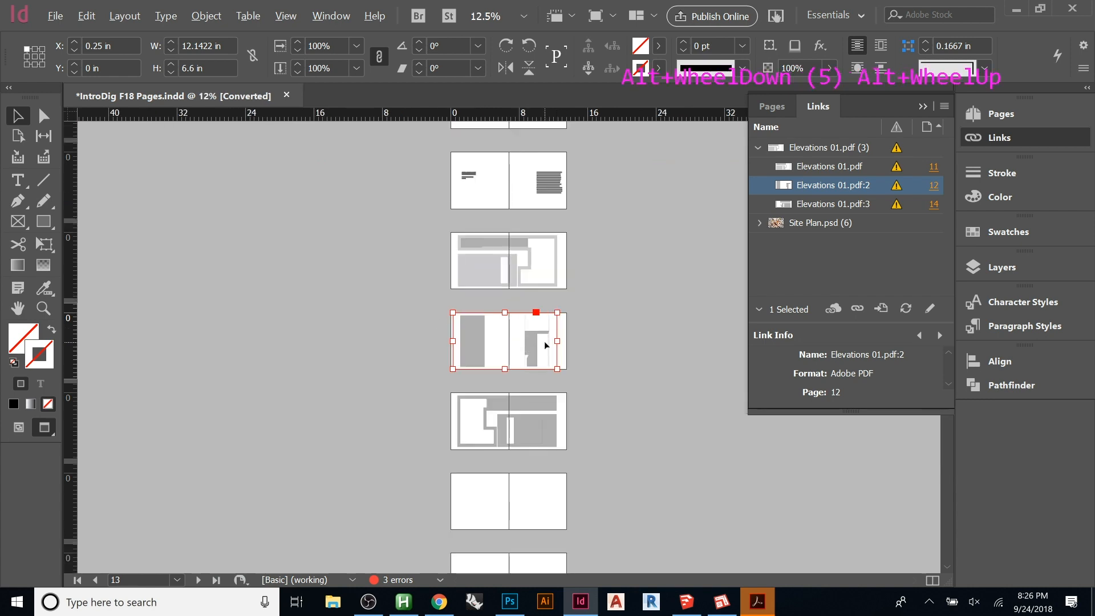
click(675, 280)
drag(653, 266, 645, 283)
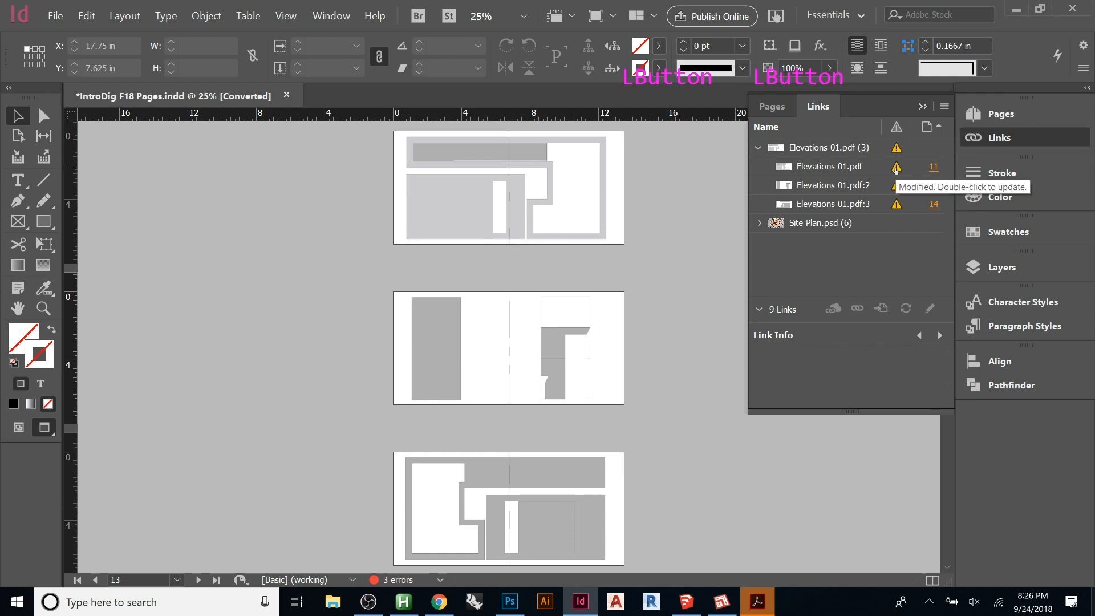
click(758, 148)
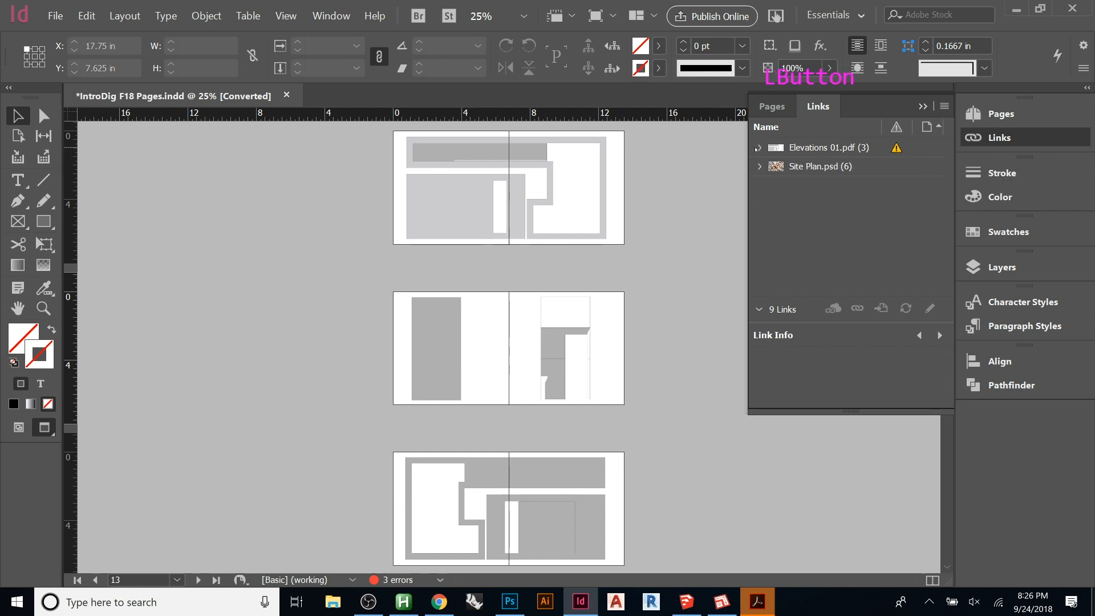
click(759, 147)
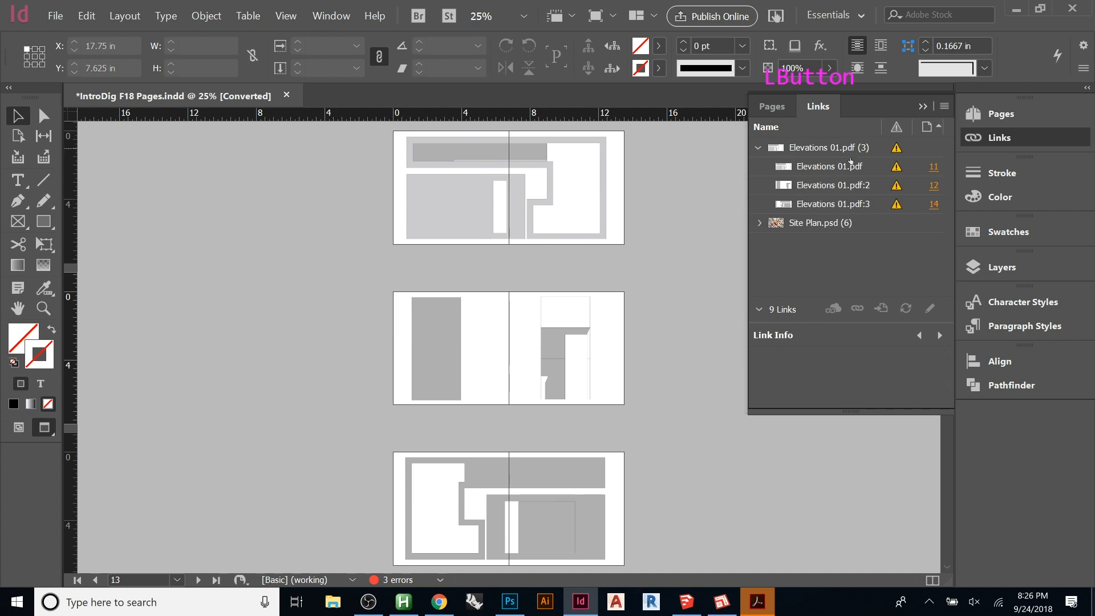
double_click(896, 168)
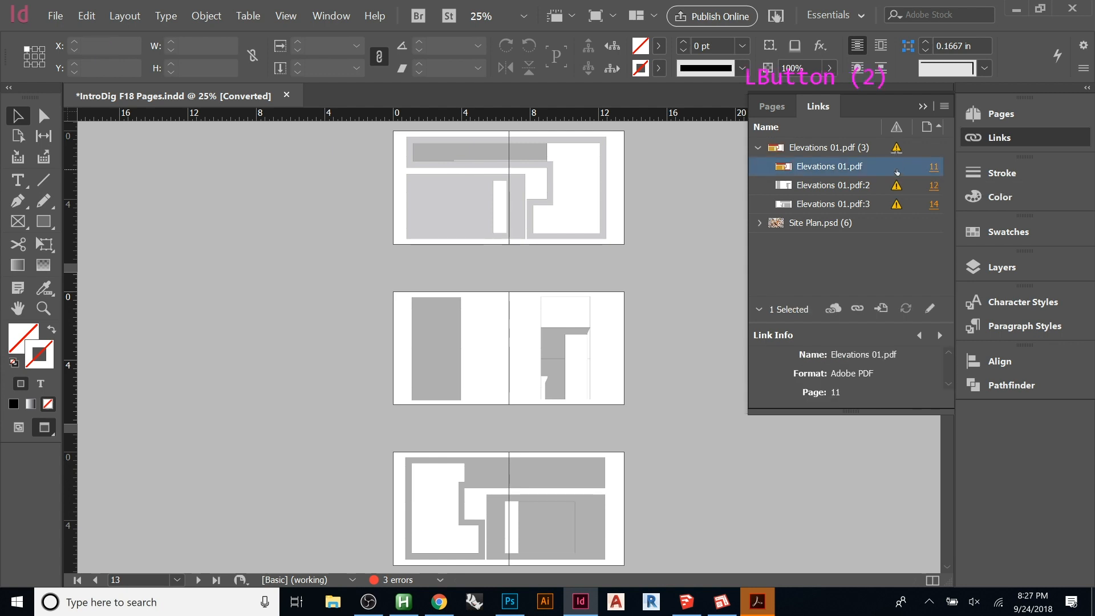
click(501, 175)
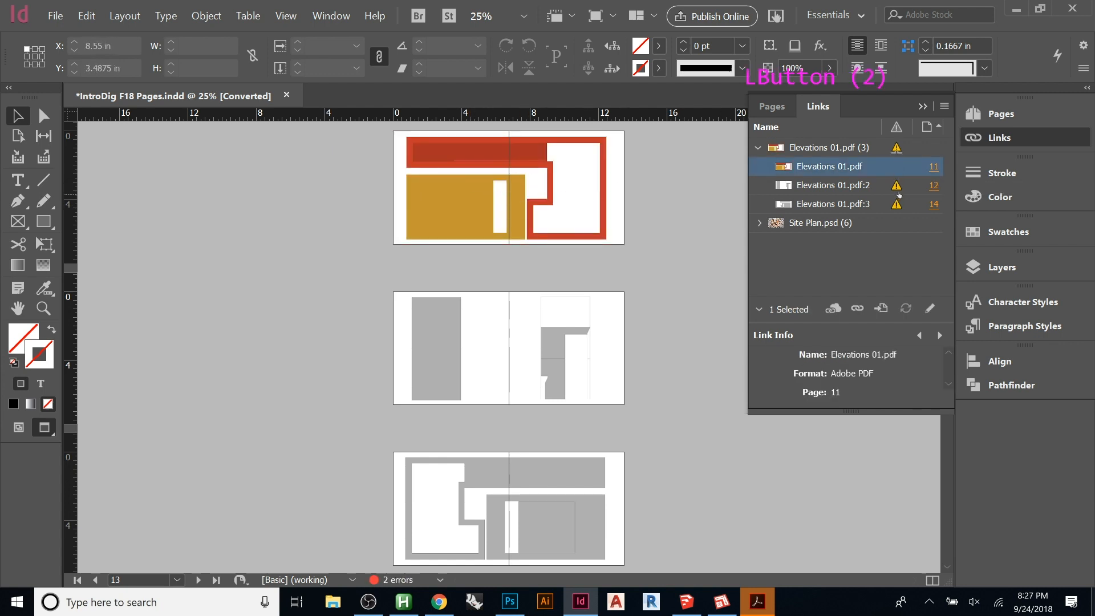
- Update the remaining Elevations 01.pdf links together through their parent entry, and switch back to the SketchUp model
double_click(896, 148)
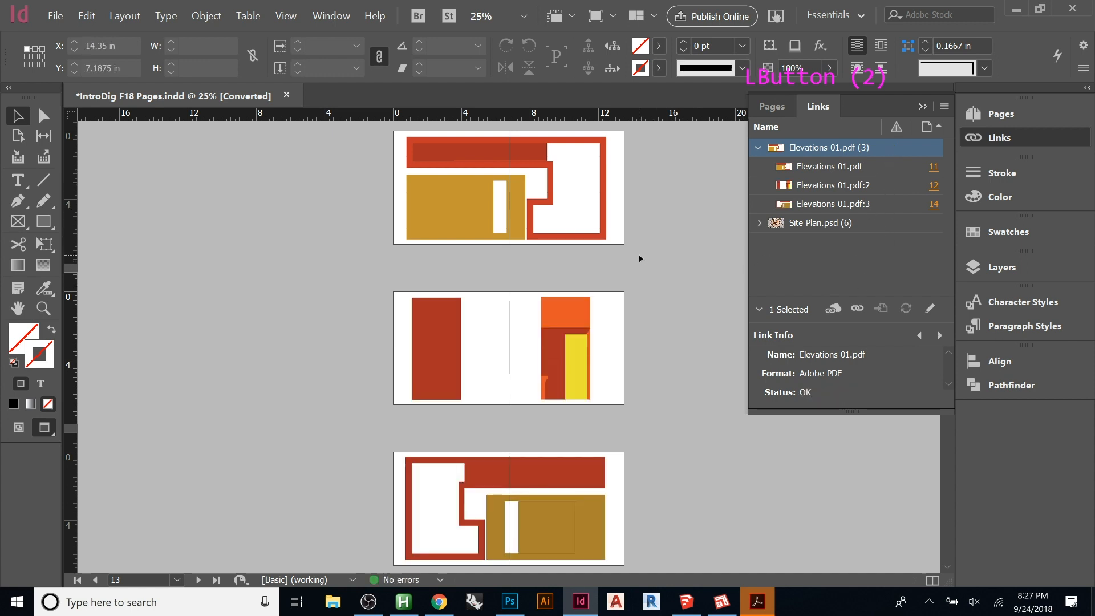
click(673, 211)
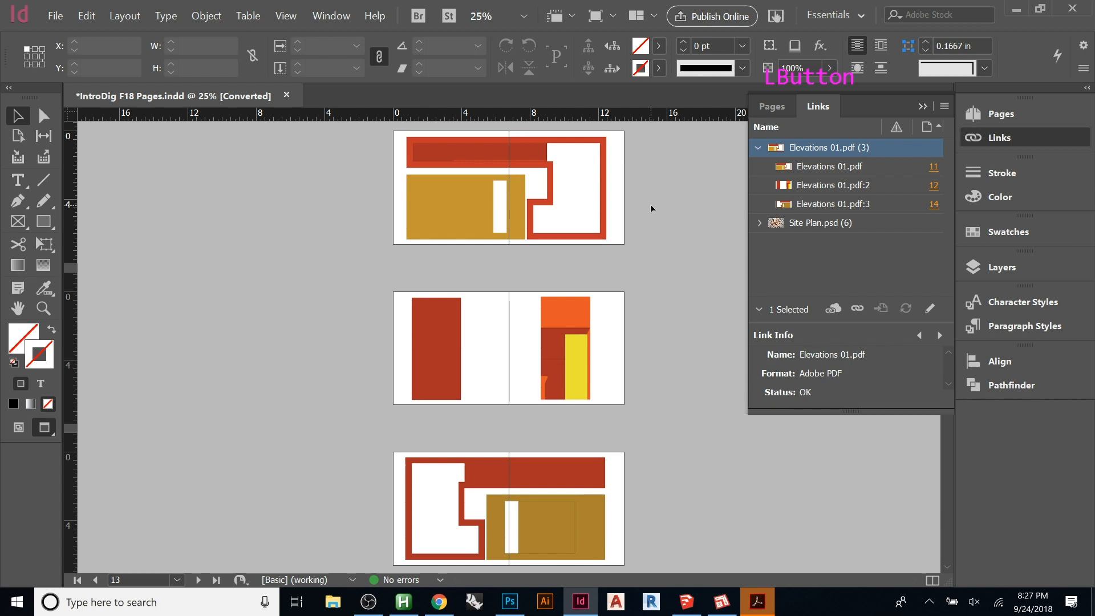
click(509, 188)
mouse_move(682, 612)
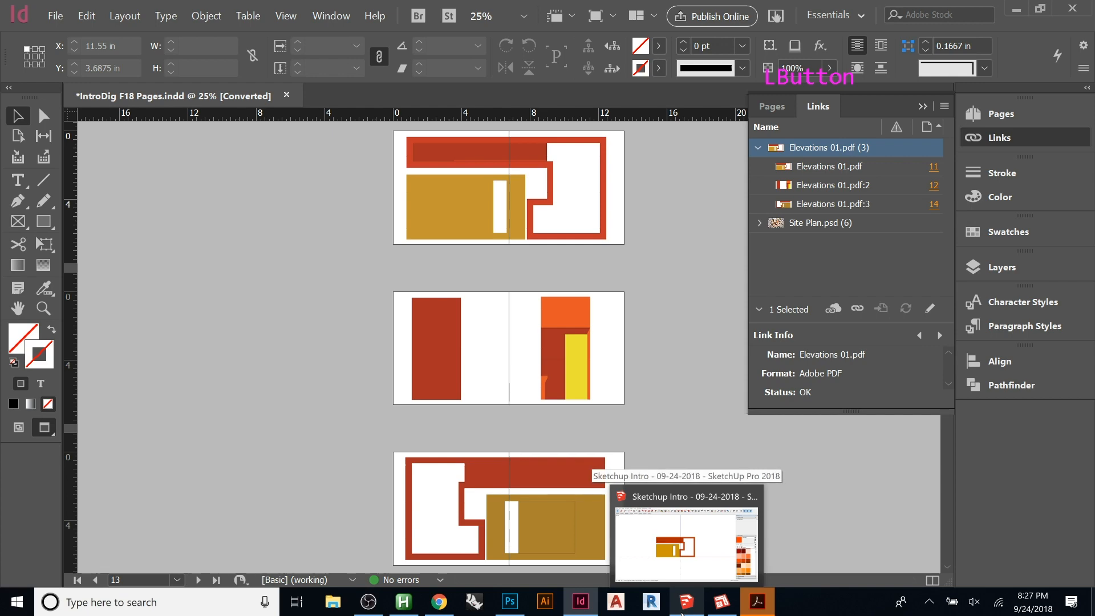
click(684, 608)
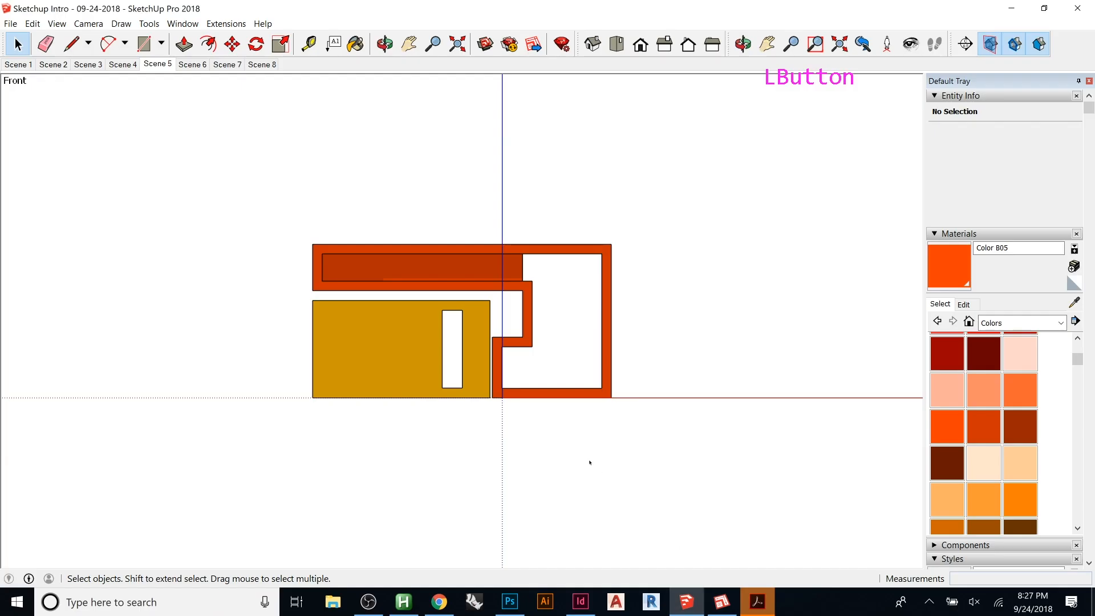
- Open the ochre volume's group for editing and draw a rectangle about 9' 6" by 6' 11" on its front face, beside the slot window
double_click(342, 324)
key(r)
click(340, 330)
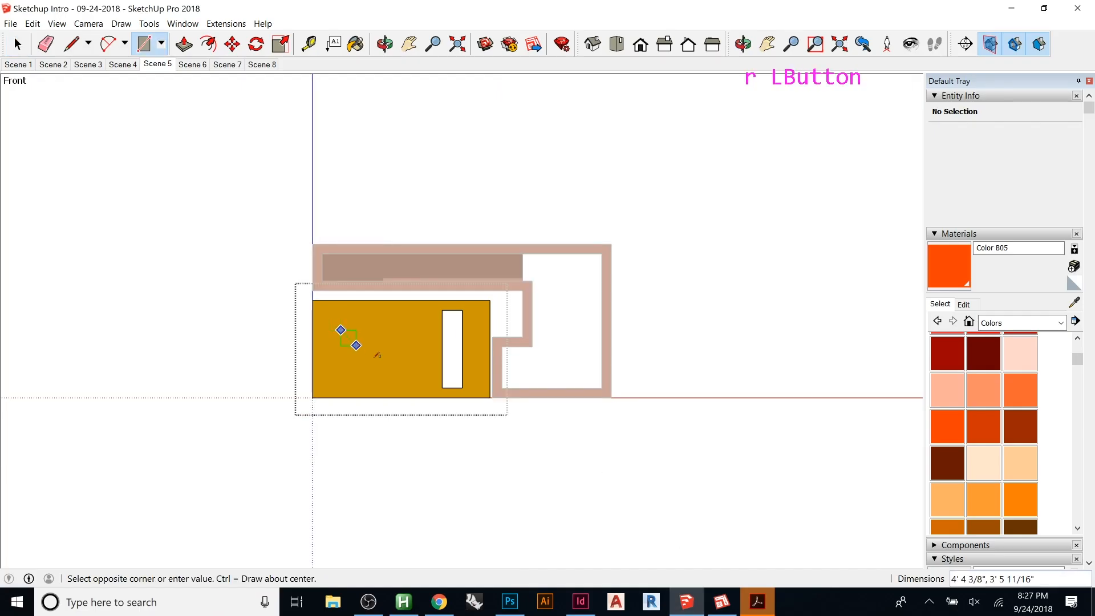
click(402, 375)
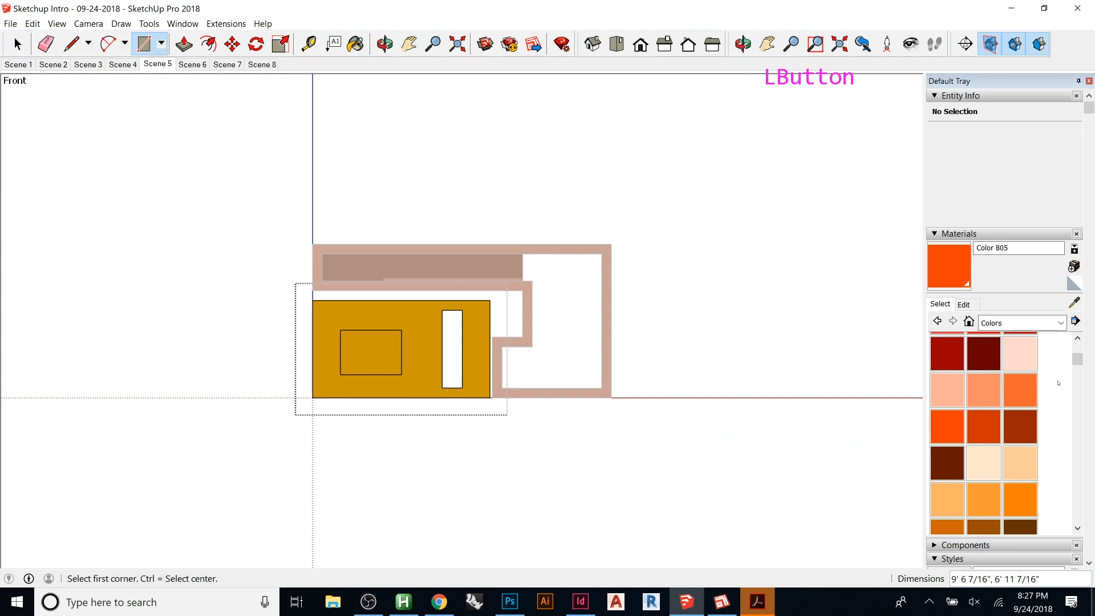
- Paint the new rectangle with Color H07, leave the group and save the model
drag(1077, 360, 1068, 441)
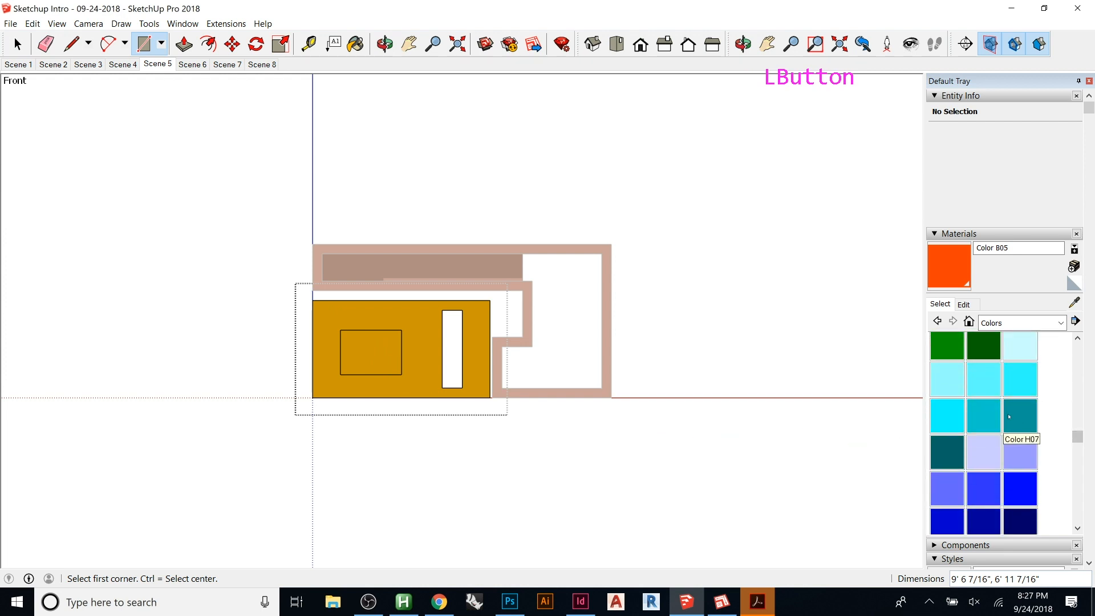
click(1020, 415)
click(386, 351)
key(space)
click(798, 341)
key(Escape)
key(Escape)
key(Escape)
key(Escape)
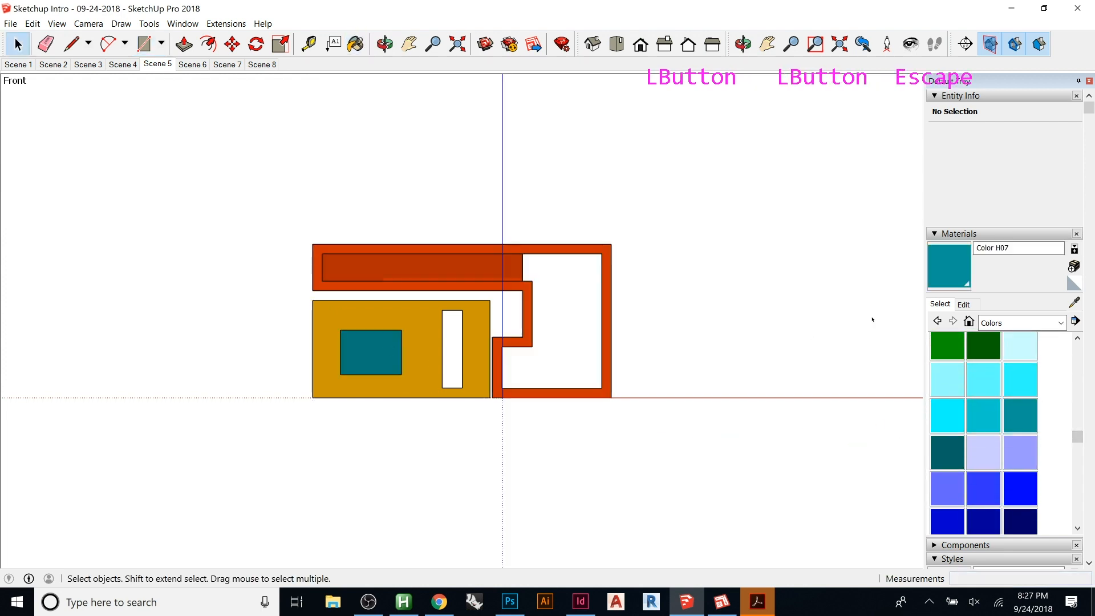
key(ctrl+s)
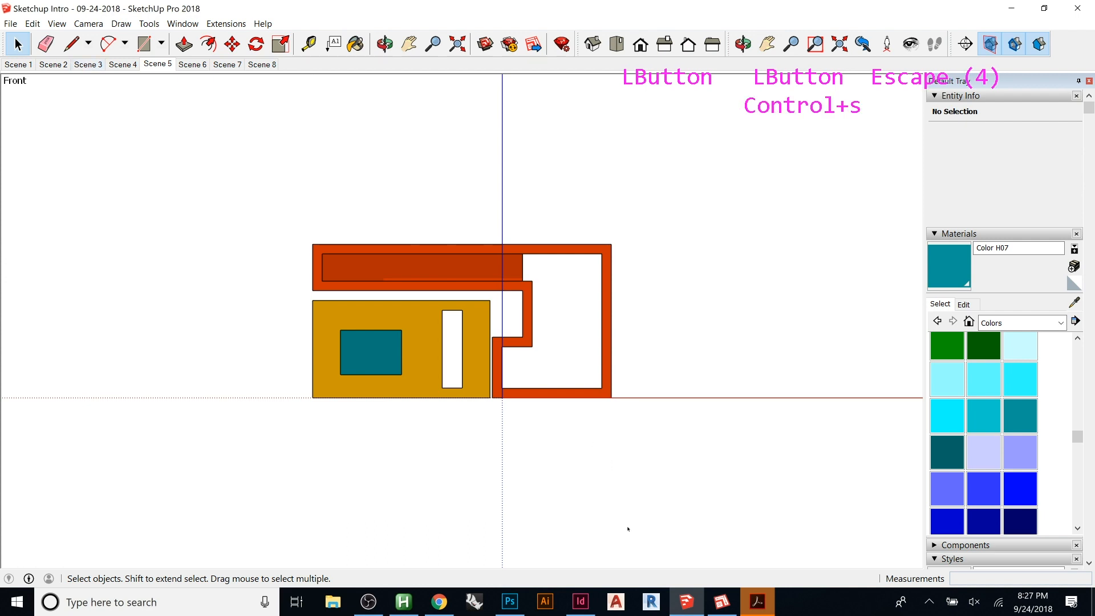
- Close the Elevations 01.pdf window in Acrobat, switch to LayOut and update the model reference of the Page 3 elevation
click(767, 603)
click(1077, 8)
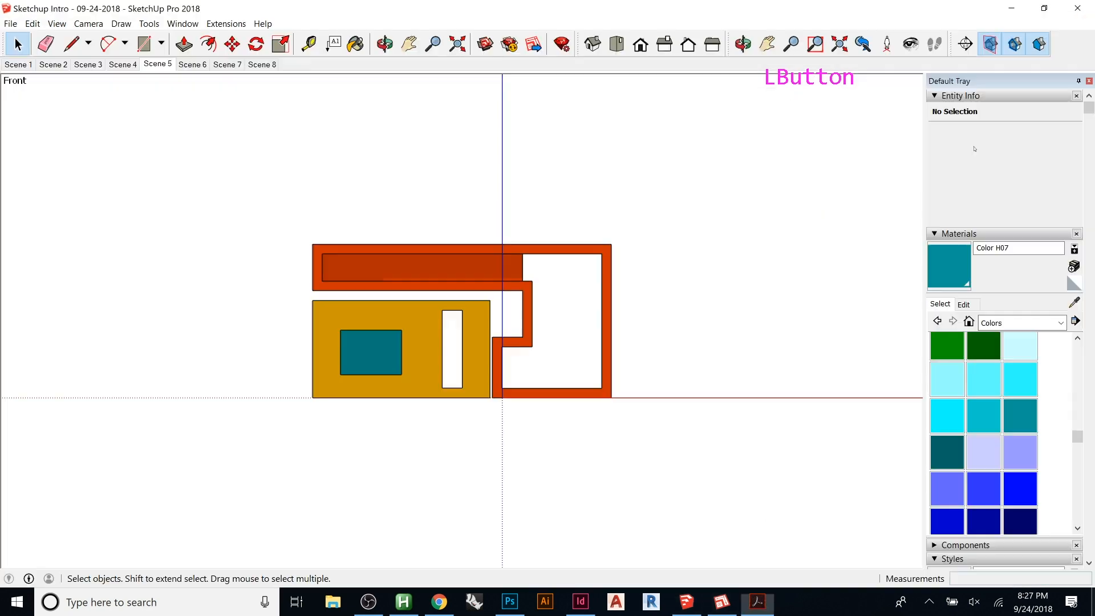
click(718, 603)
right_click(531, 257)
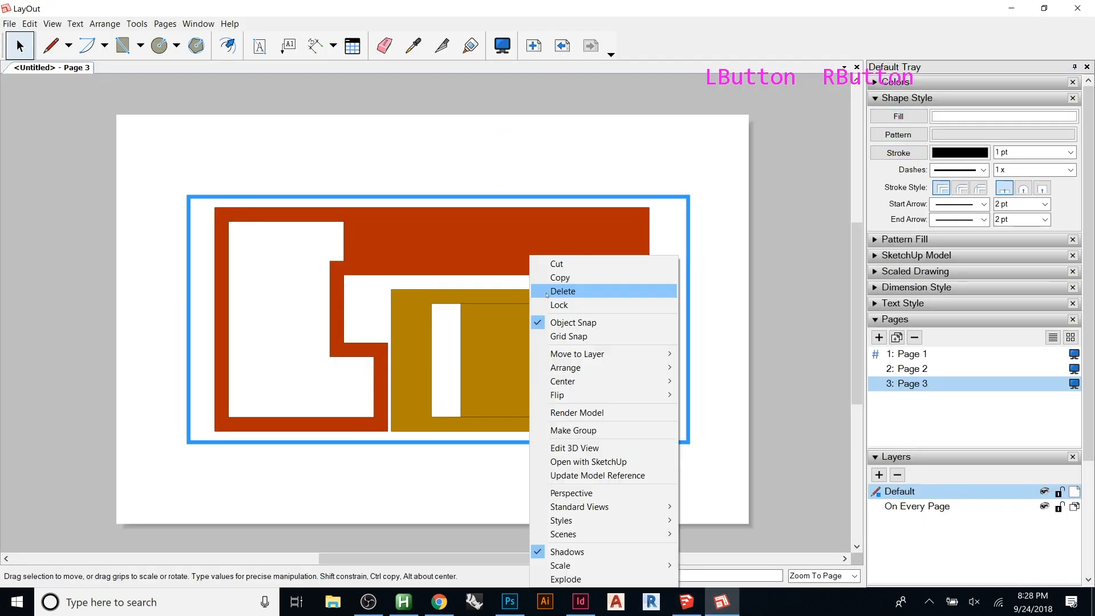
click(593, 475)
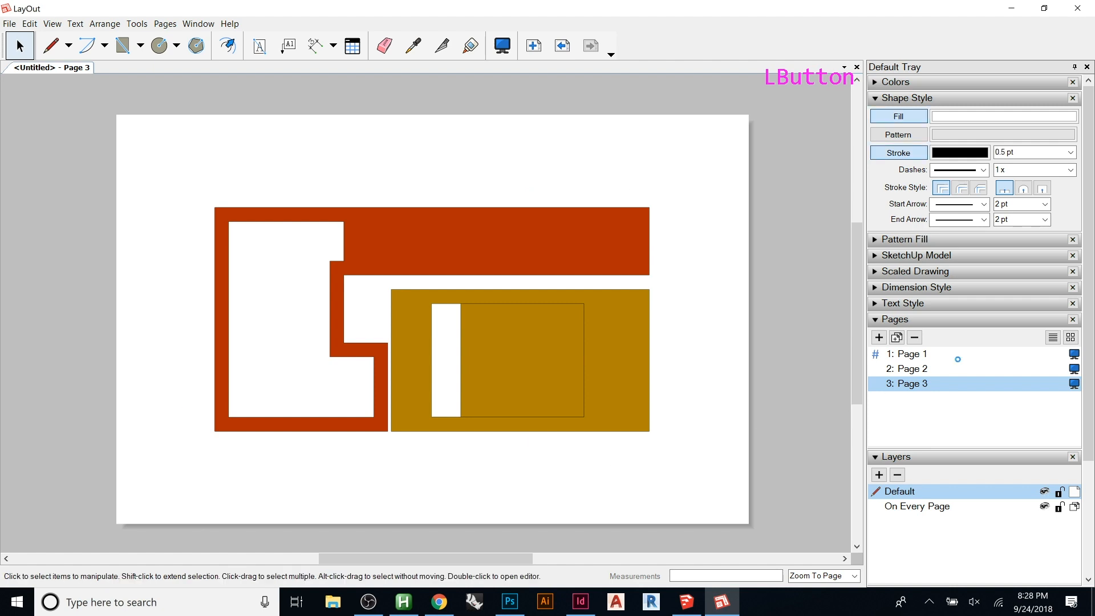
- Go to Page 1 and export all LayOut pages as a High resolution PDF, replacing Elevations 01
click(929, 356)
click(9, 23)
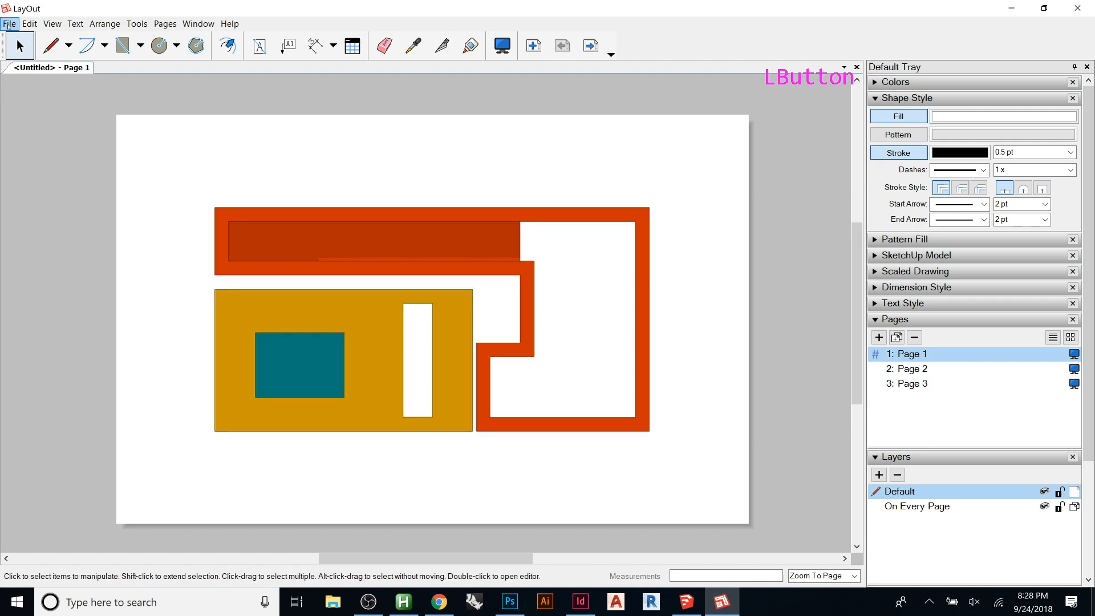
mouse_move(71, 241)
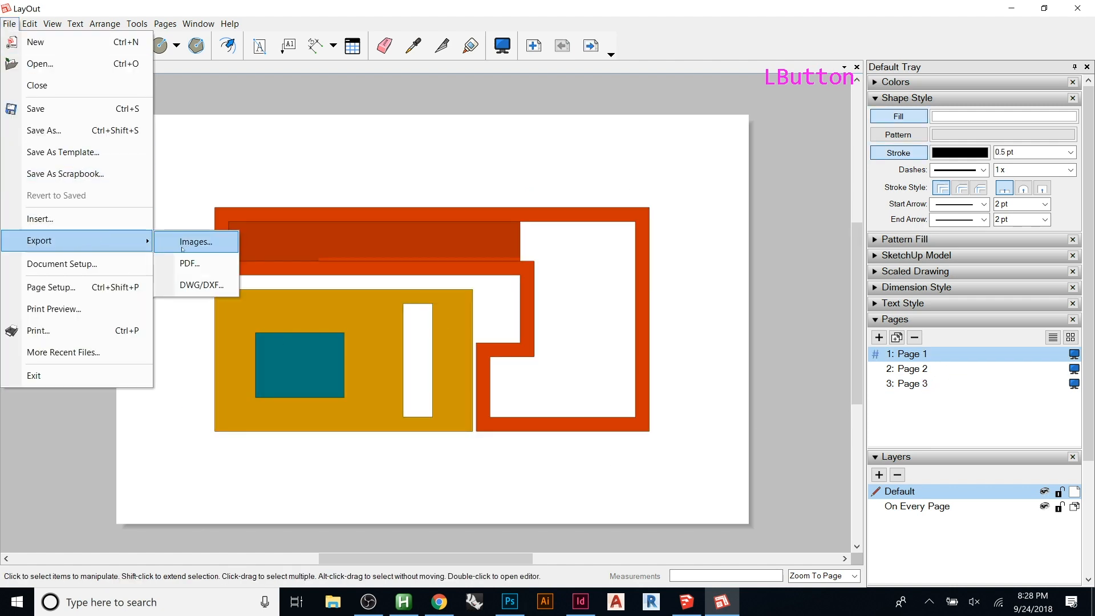
click(191, 262)
click(619, 269)
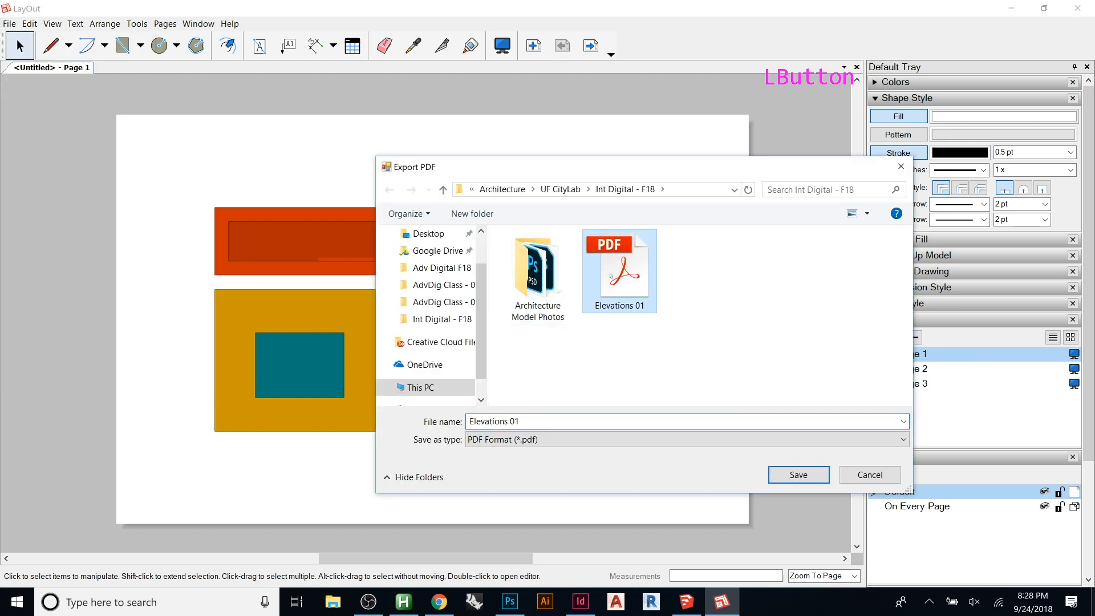
click(796, 475)
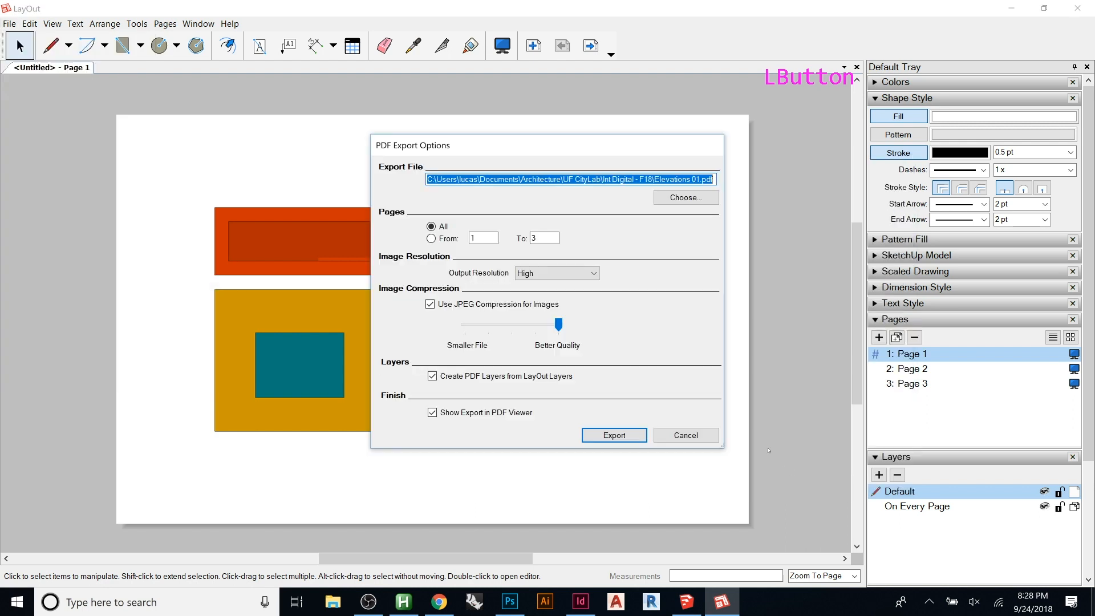
click(614, 435)
click(625, 333)
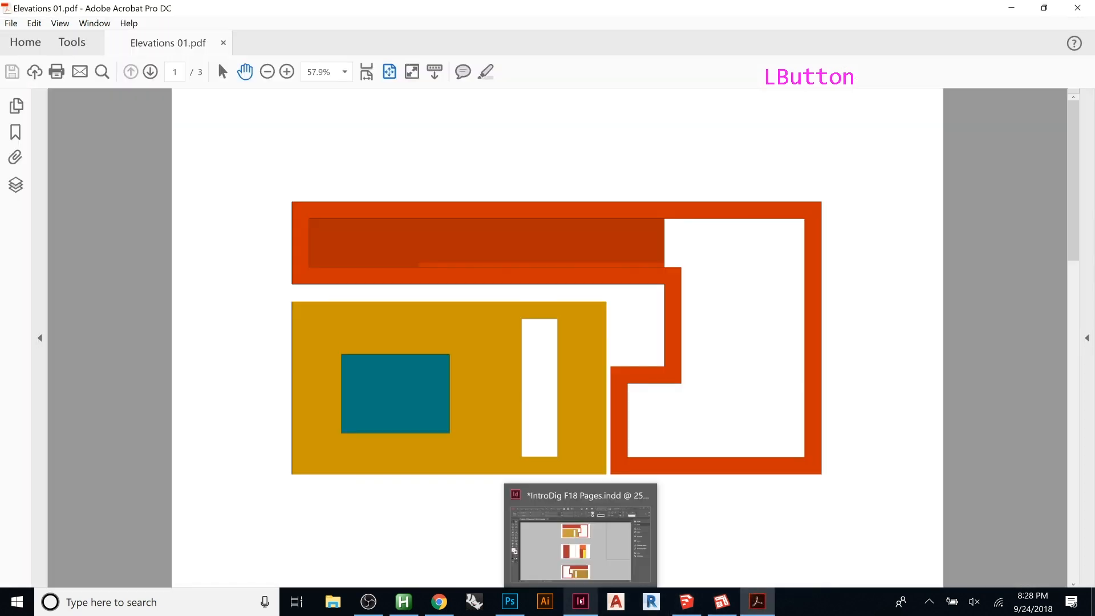
- Switch to the InDesign portfolio and update all modified Elevations 01.pdf links together
click(581, 601)
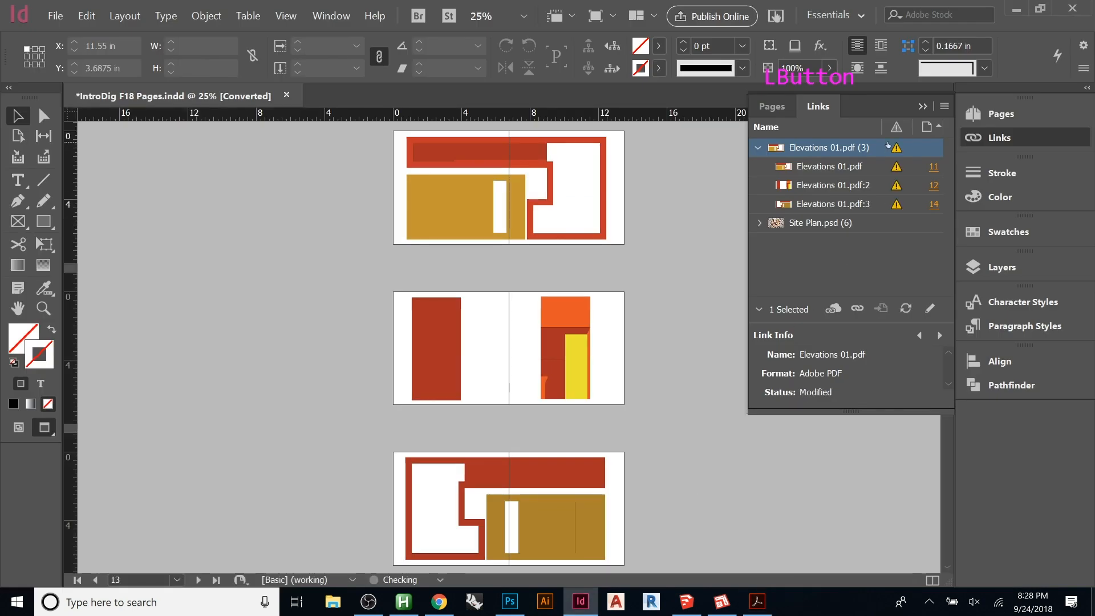
click(771, 204)
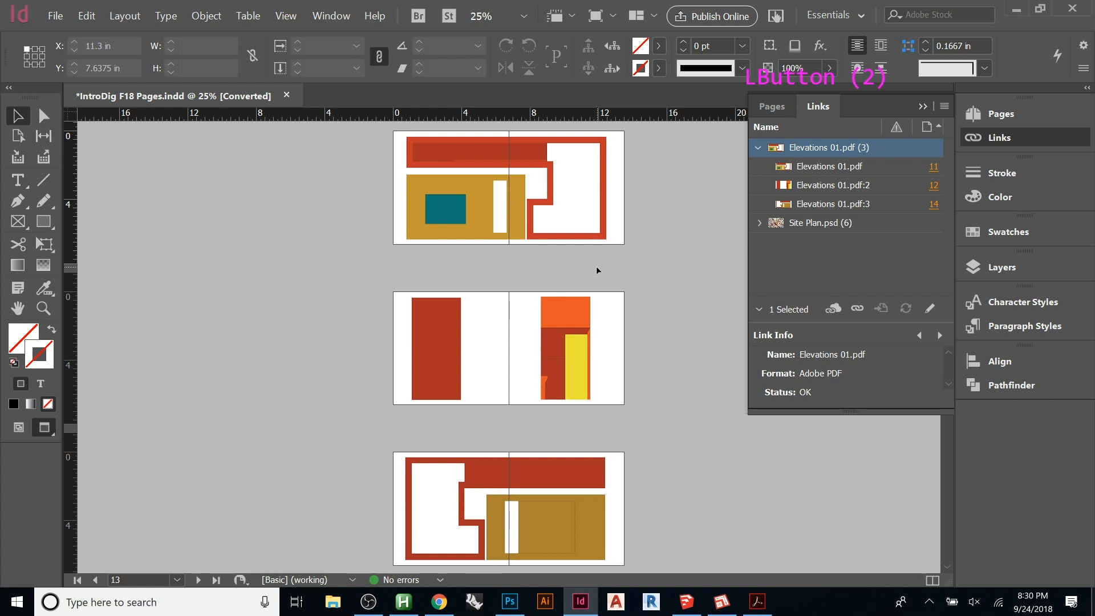
click(657, 275)
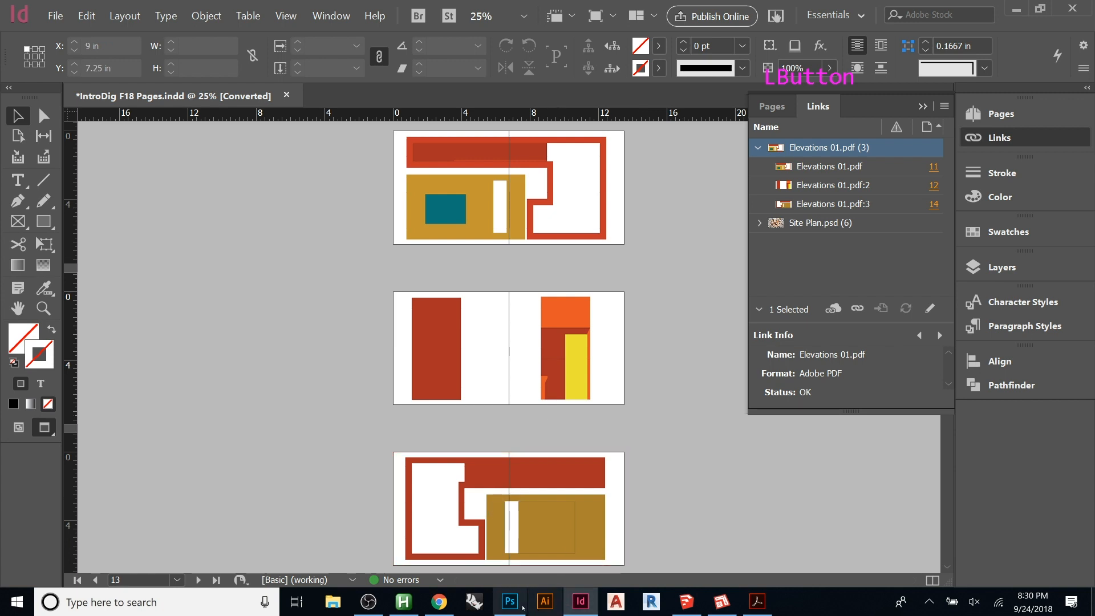
- Review the HW 02 assignment in Chrome, examining the required views, export resolution and submission instructions, and minimize the browser
mouse_move(445, 613)
click(450, 569)
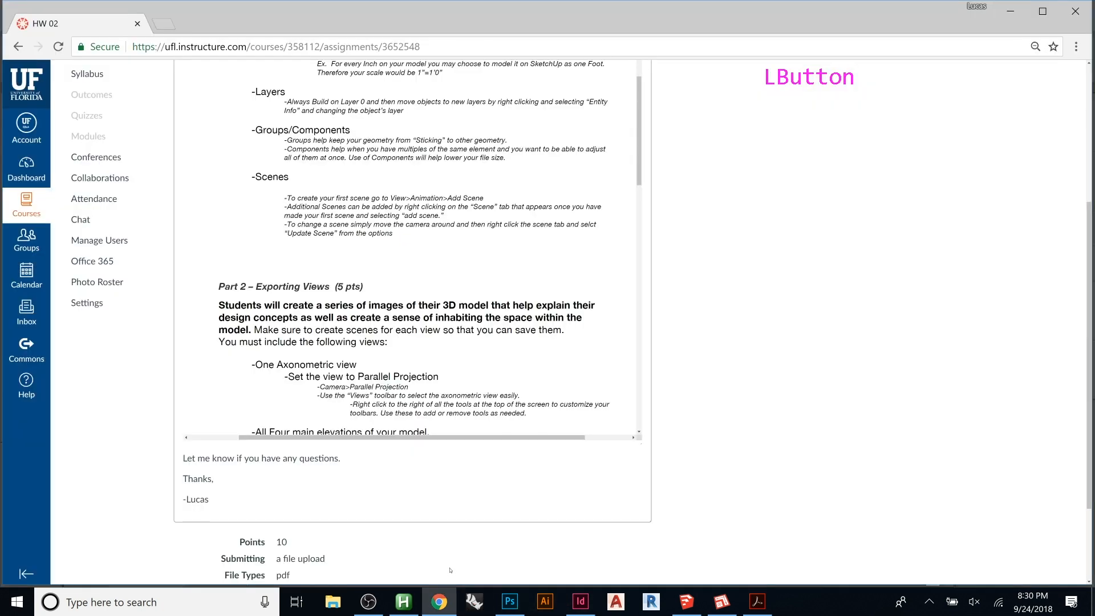
scroll(479, 270, up, 1)
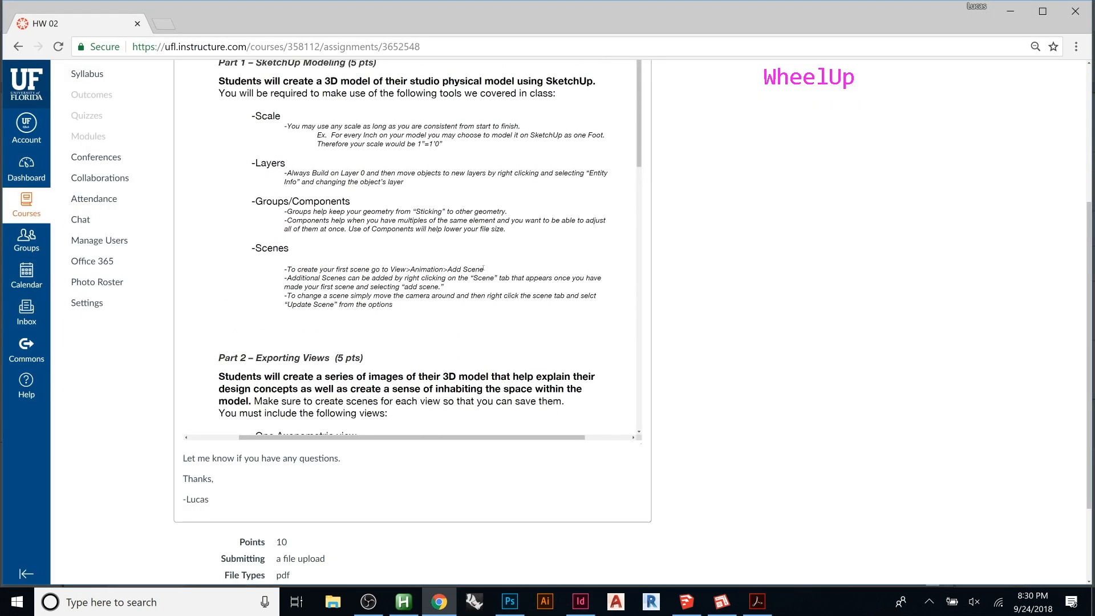
scroll(478, 259, down, 3)
scroll(488, 249, up, 2)
scroll(489, 249, down, 4)
scroll(456, 253, down, 2)
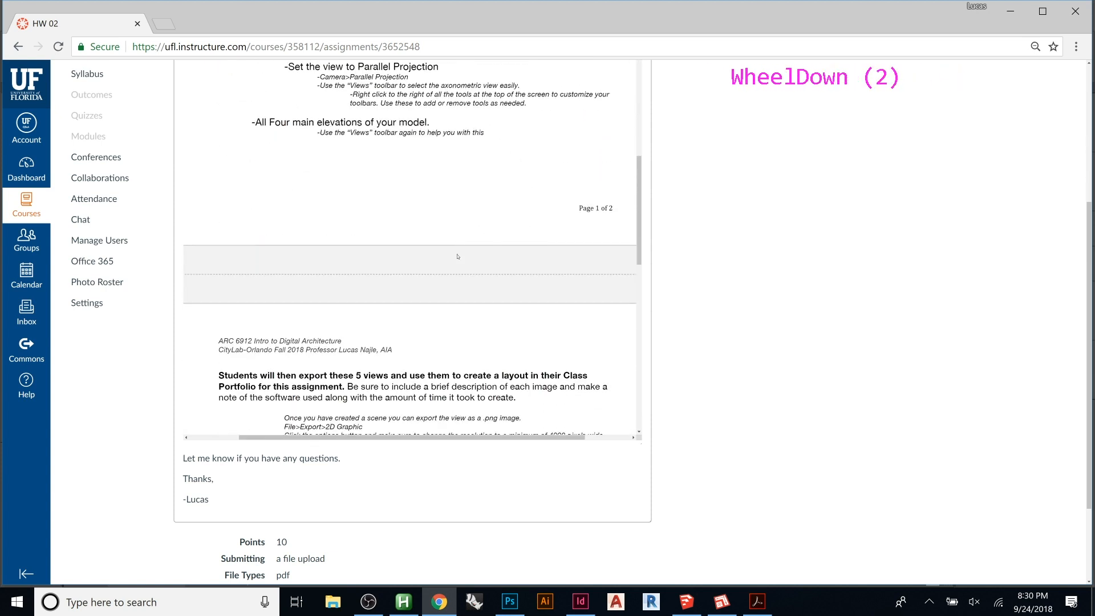
scroll(457, 253, up, 2)
scroll(399, 297, down, 2)
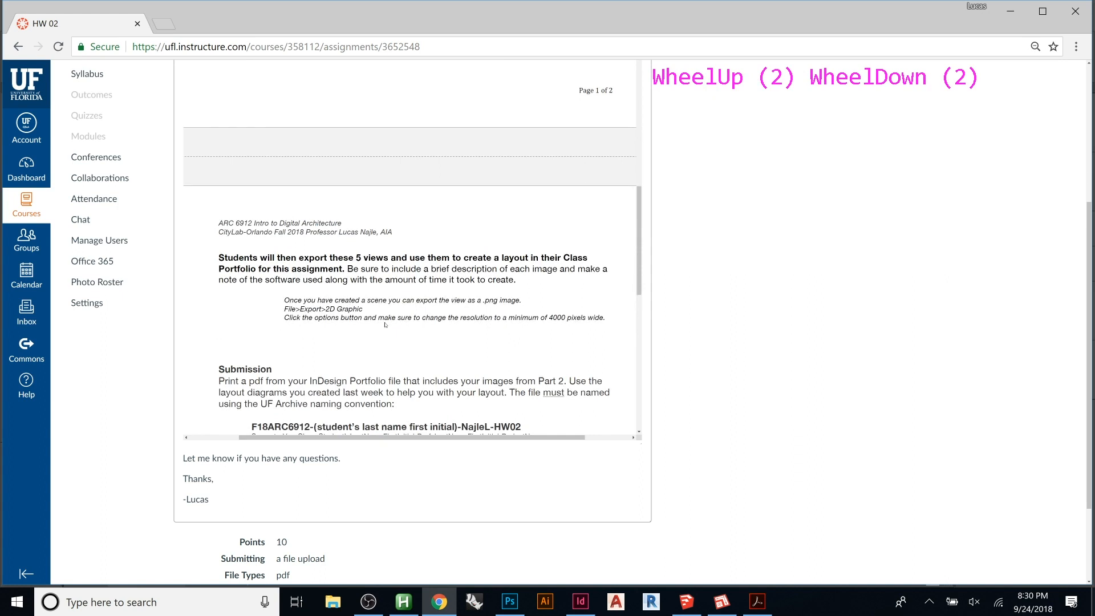
drag(284, 308, 586, 318)
click(597, 320)
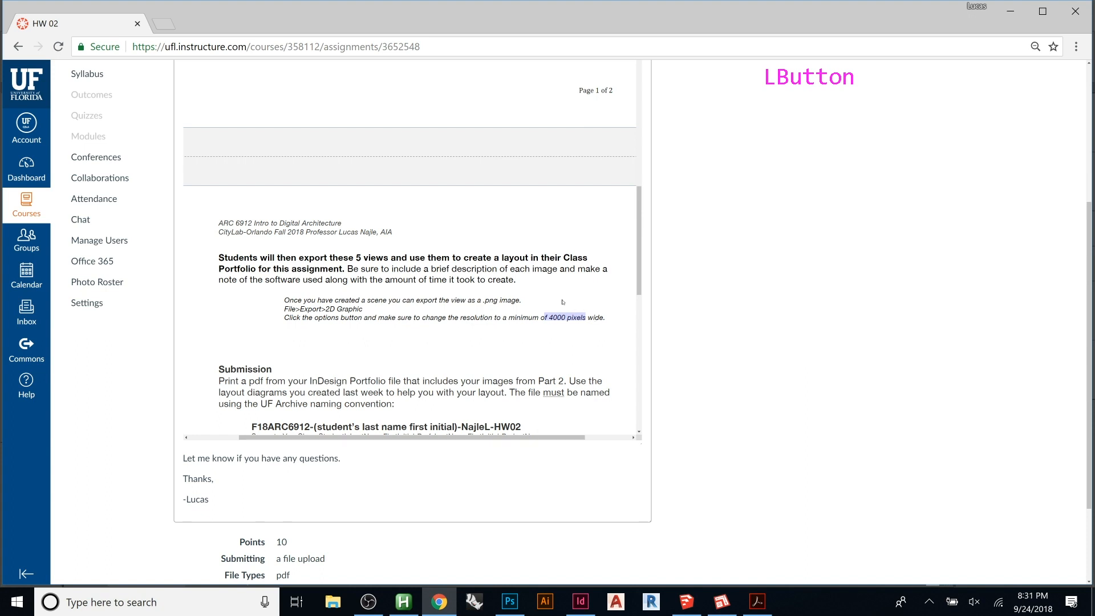
click(1010, 11)
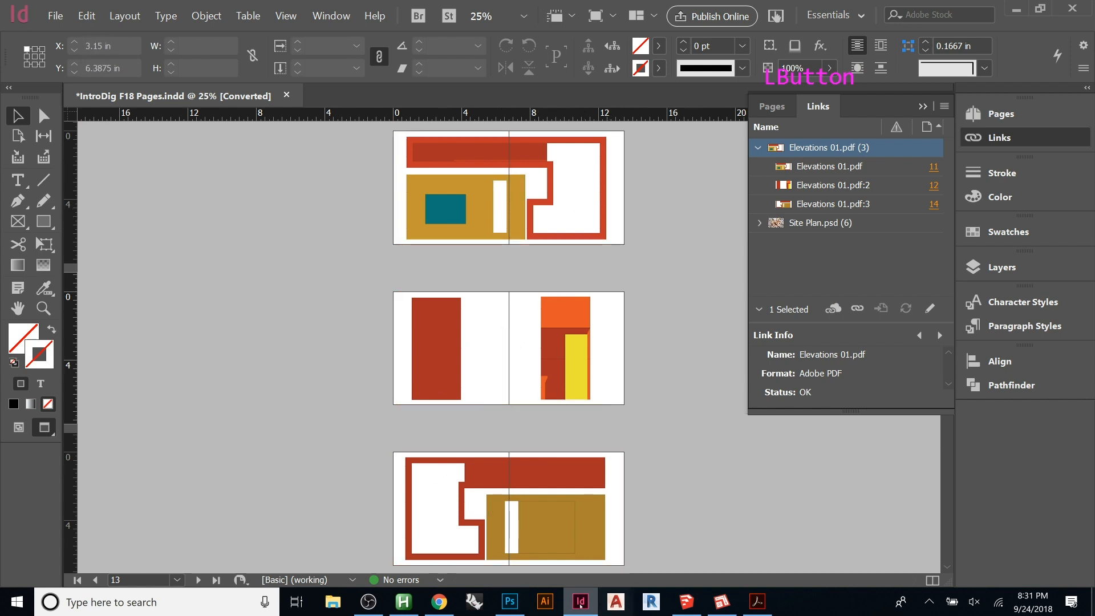
- Switch to SketchUp, check Scenes 6 to 8, and open the print settings with the range set to Scenes 5 to 8
click(684, 604)
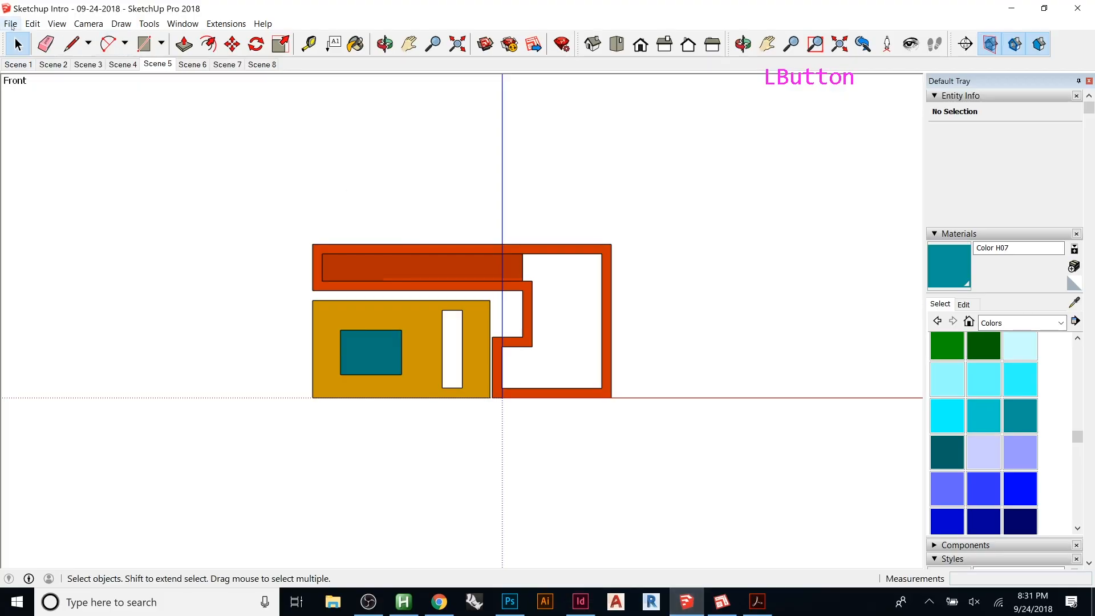
click(189, 64)
click(227, 65)
click(262, 64)
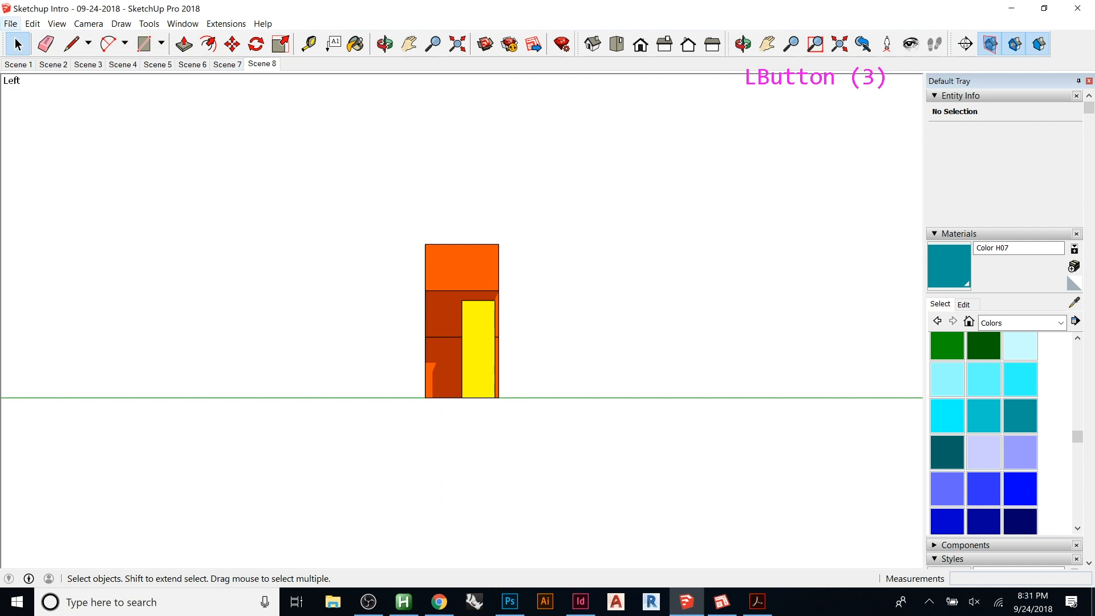
click(11, 23)
mouse_move(51, 215)
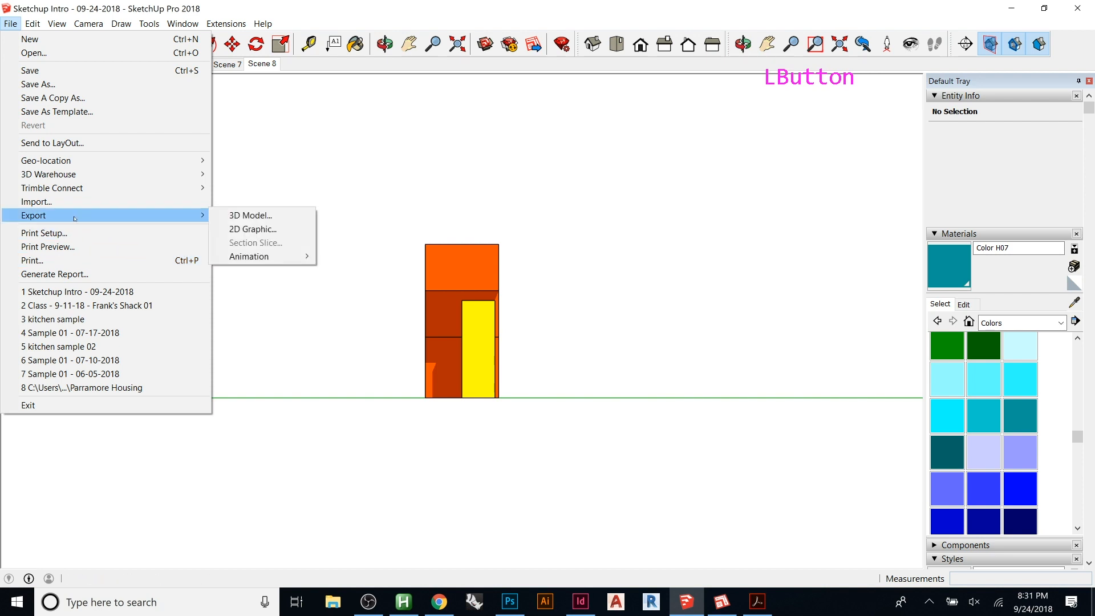
click(80, 260)
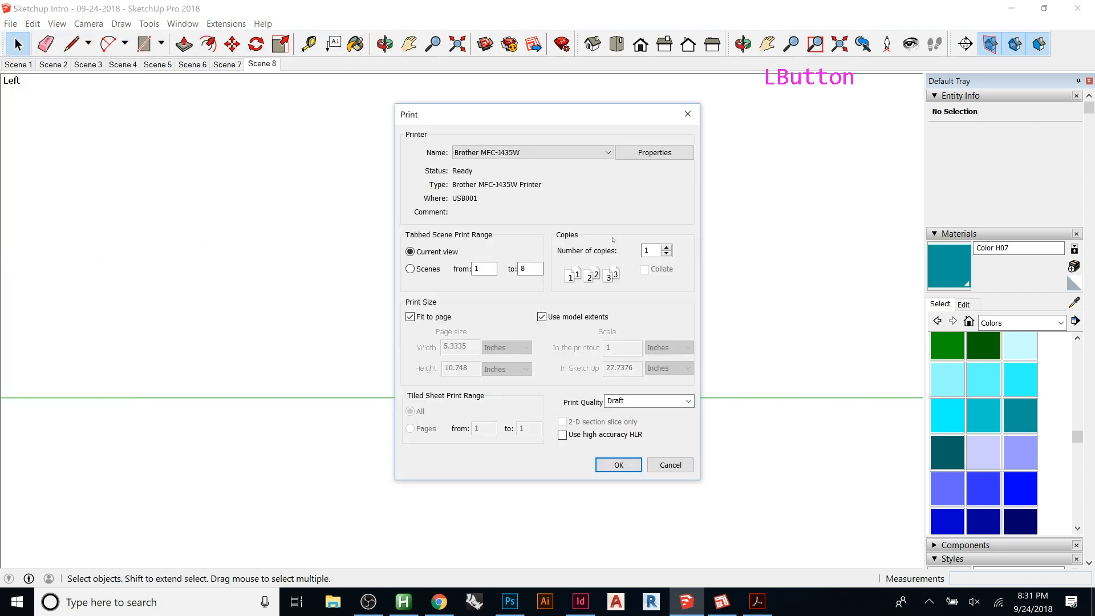
click(428, 268)
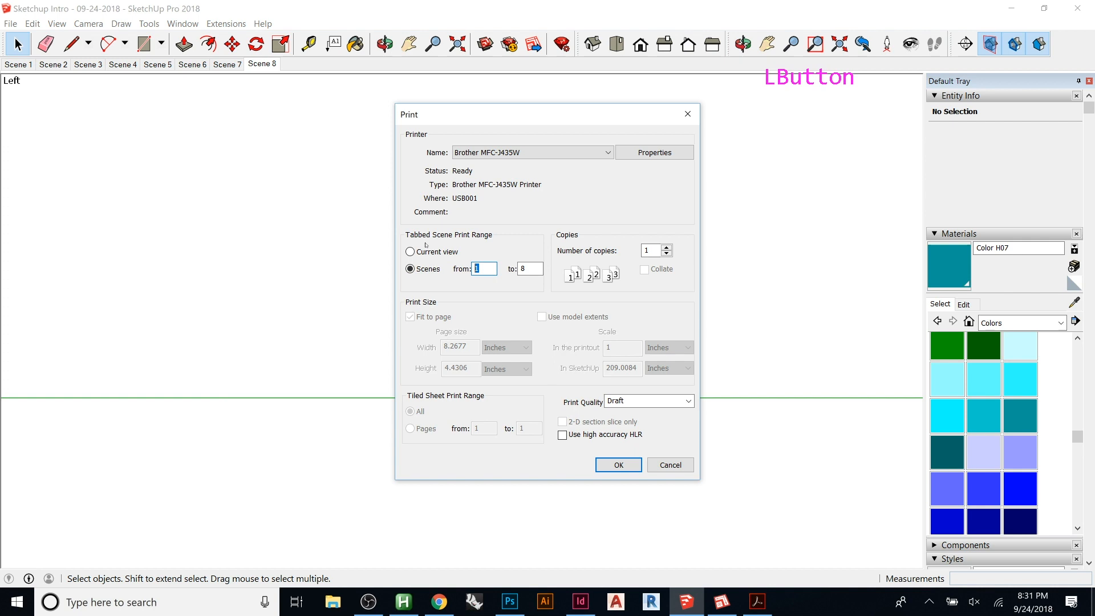
text(5)
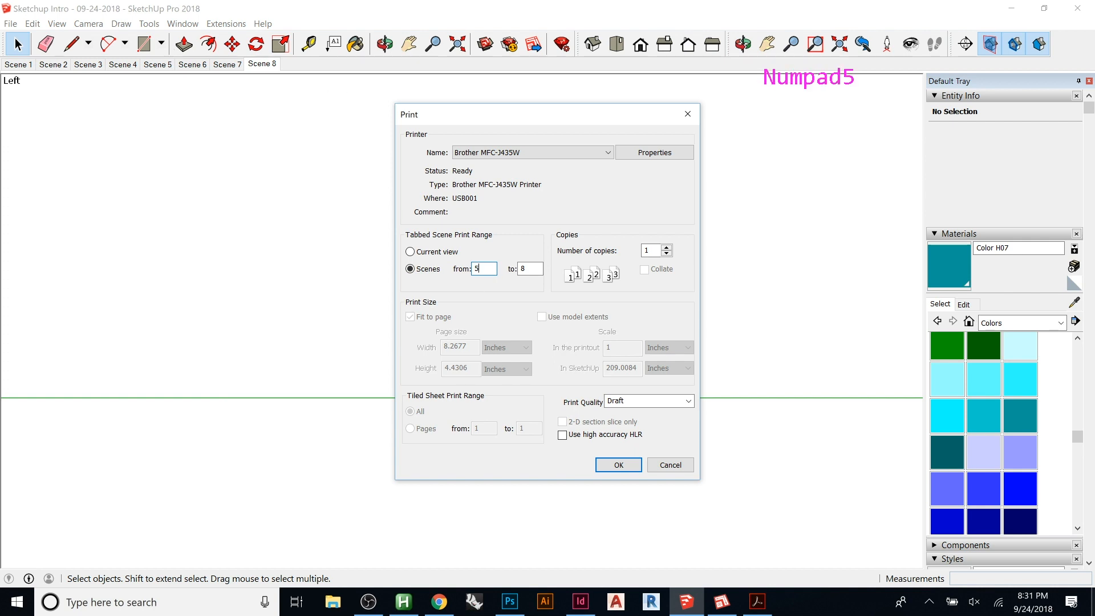
- Print the scenes using Microsoft Print to PDF at Ultrahigh Definition quality
click(521, 152)
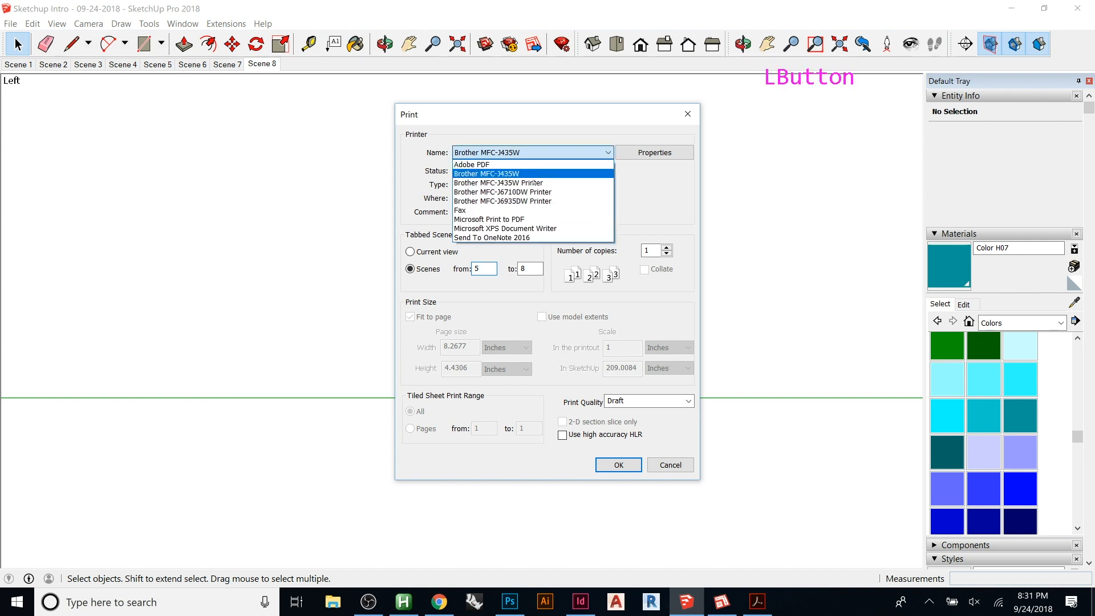
click(525, 222)
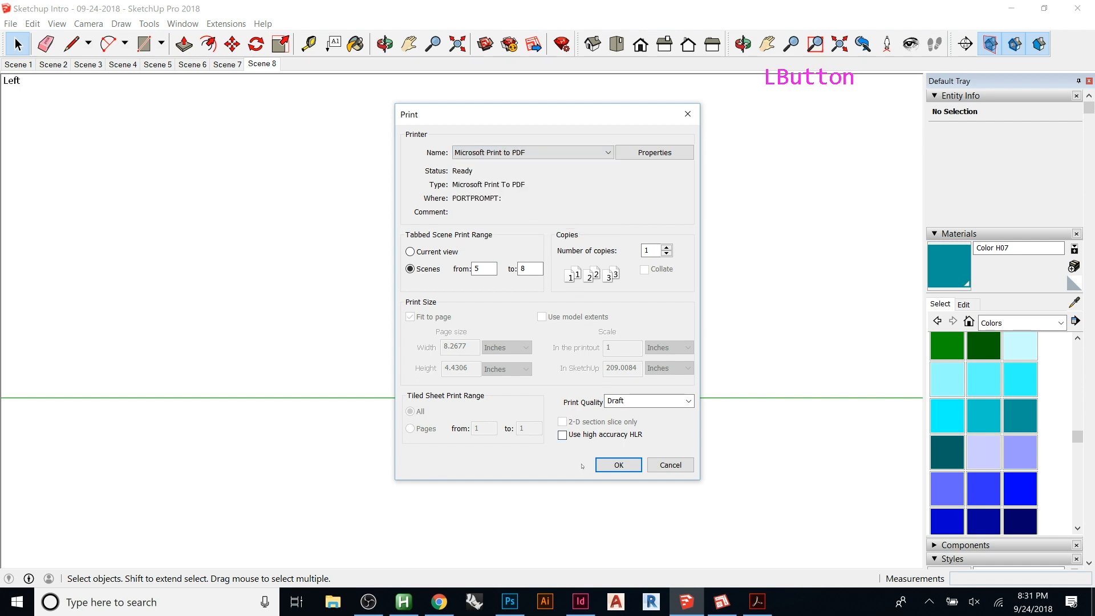
click(648, 404)
double_click(674, 401)
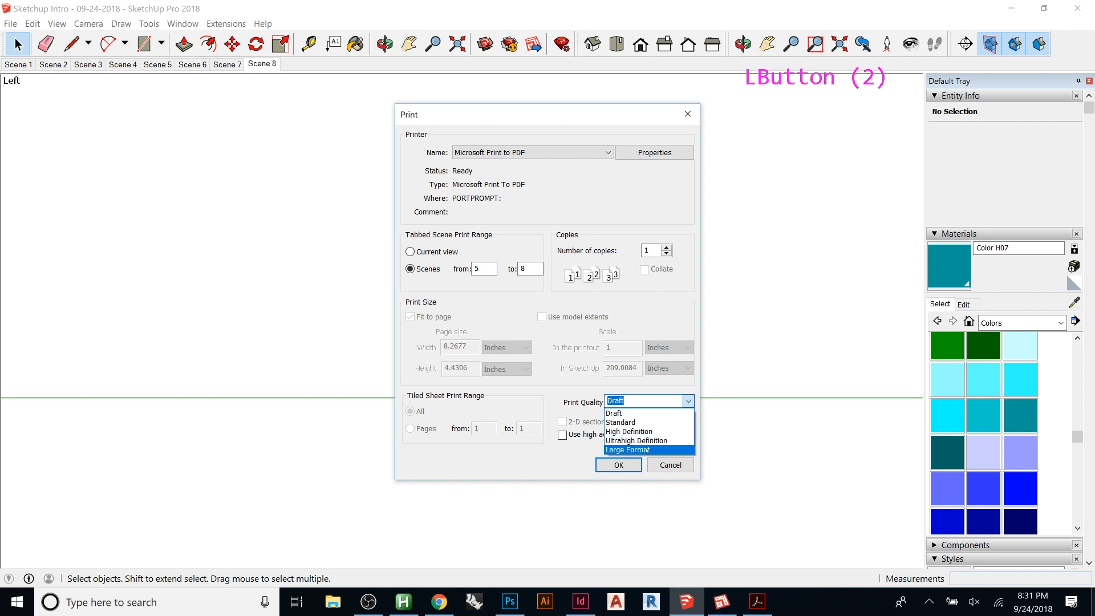
click(644, 441)
click(627, 464)
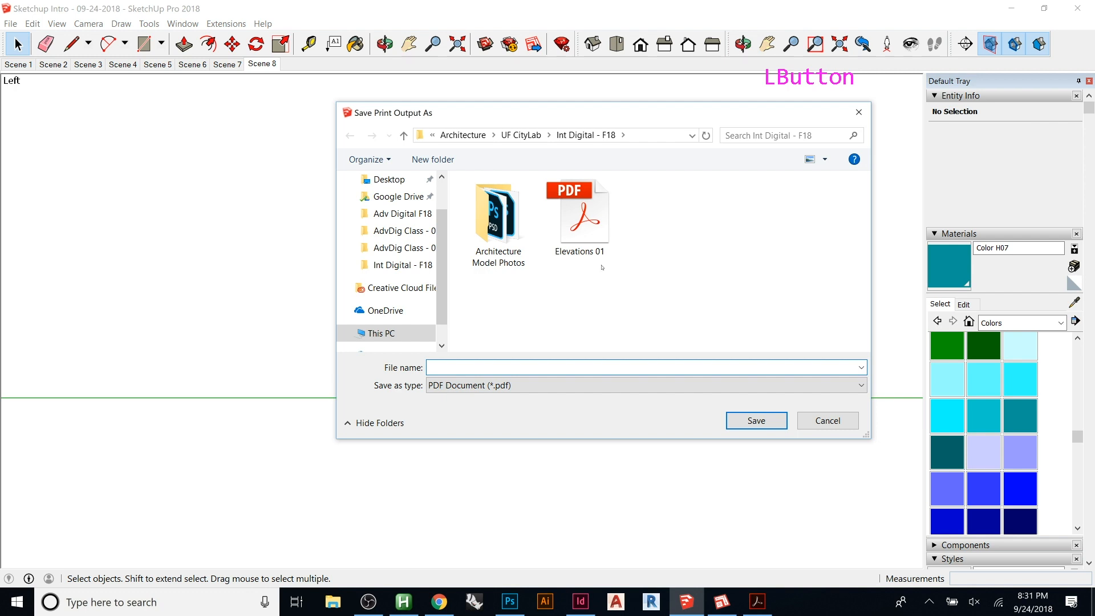
- Save the print output as Elevations 02 in the Int Digital - F18 folder and switch to Acrobat
click(580, 222)
click(482, 368)
click(482, 368)
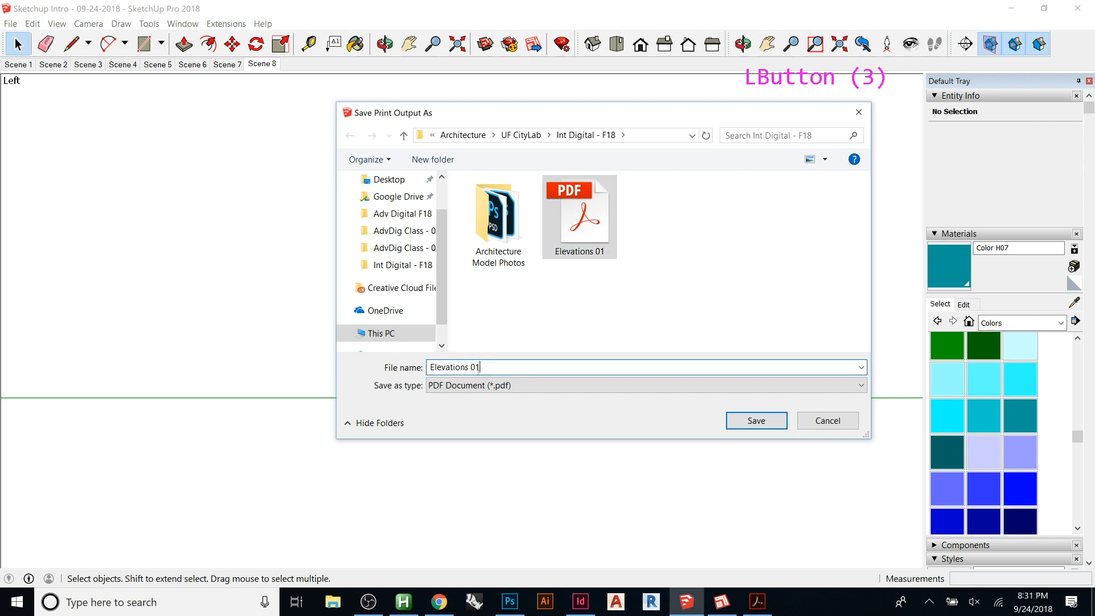
key(BackSpace)
text(2)
key(Return)
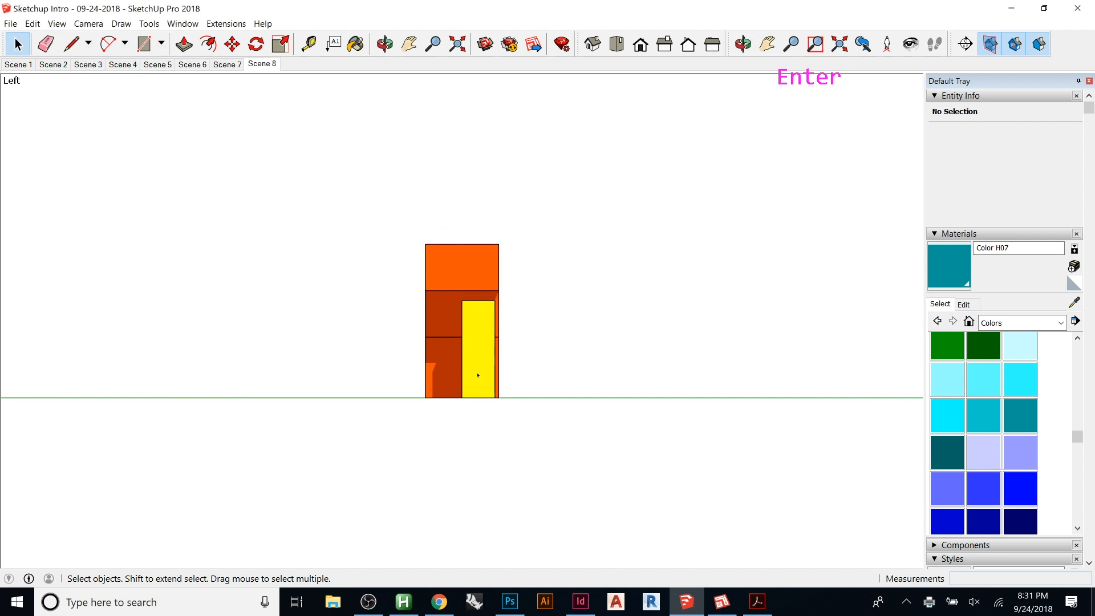
click(758, 601)
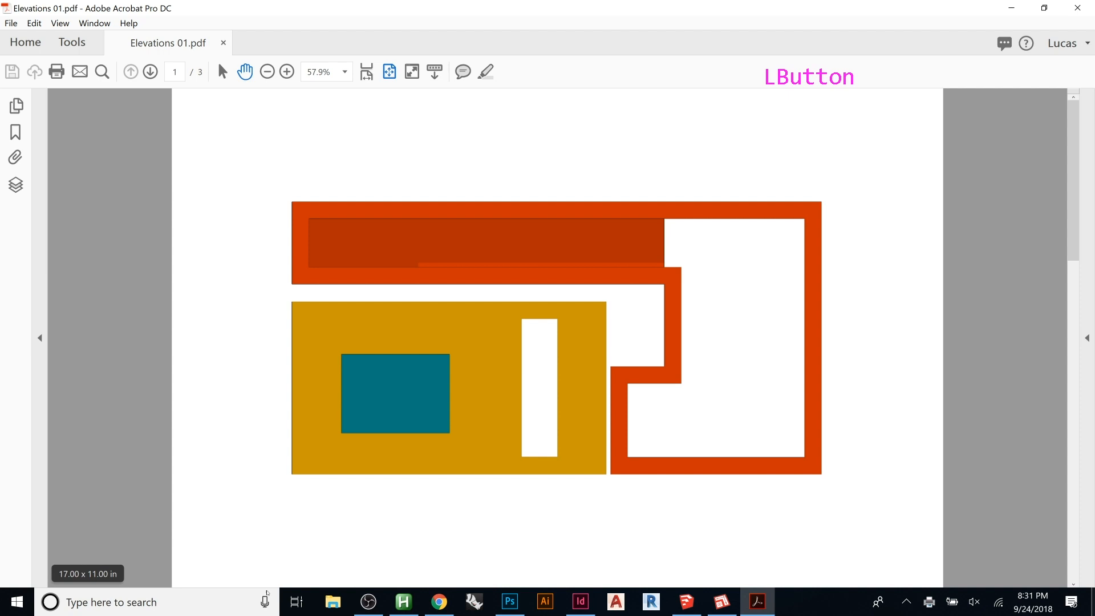
- Open Elevations 02 from the Int Digital - F18 folder in File Explorer
click(337, 606)
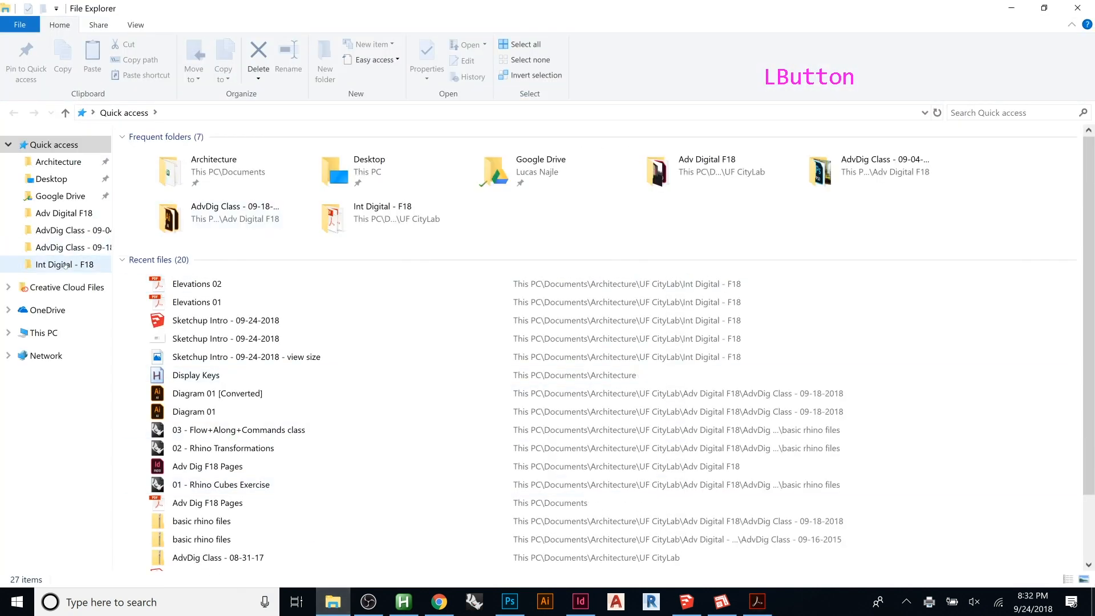
click(66, 265)
click(323, 171)
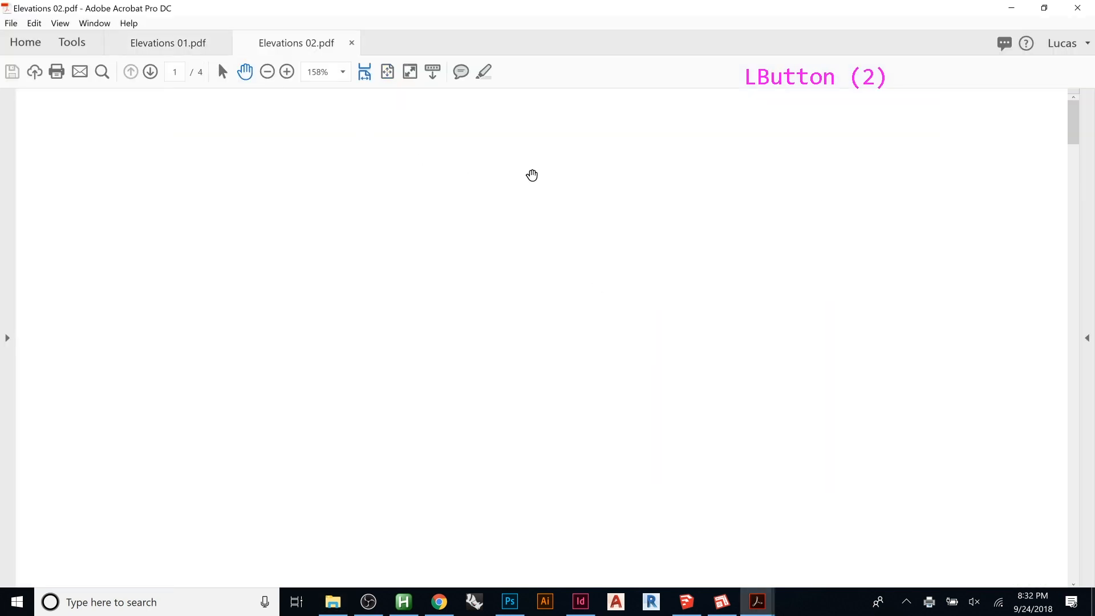
- Examine the size and position of the elevations on the pages of Elevations 02.pdf
scroll(532, 177, down, 20)
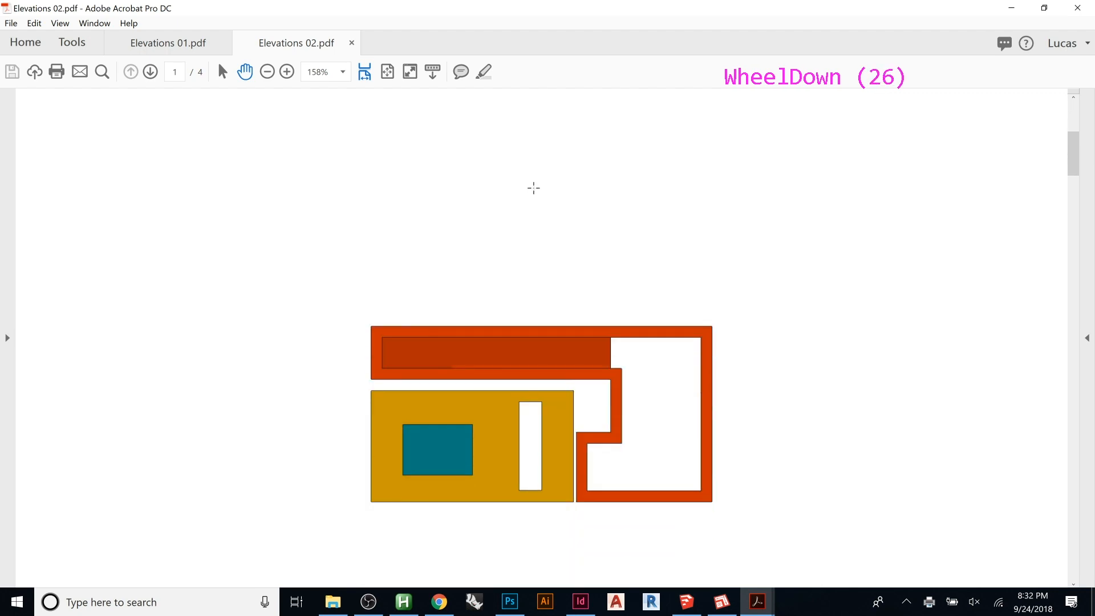
scroll(533, 188, down, 5)
scroll(533, 189, down, 4)
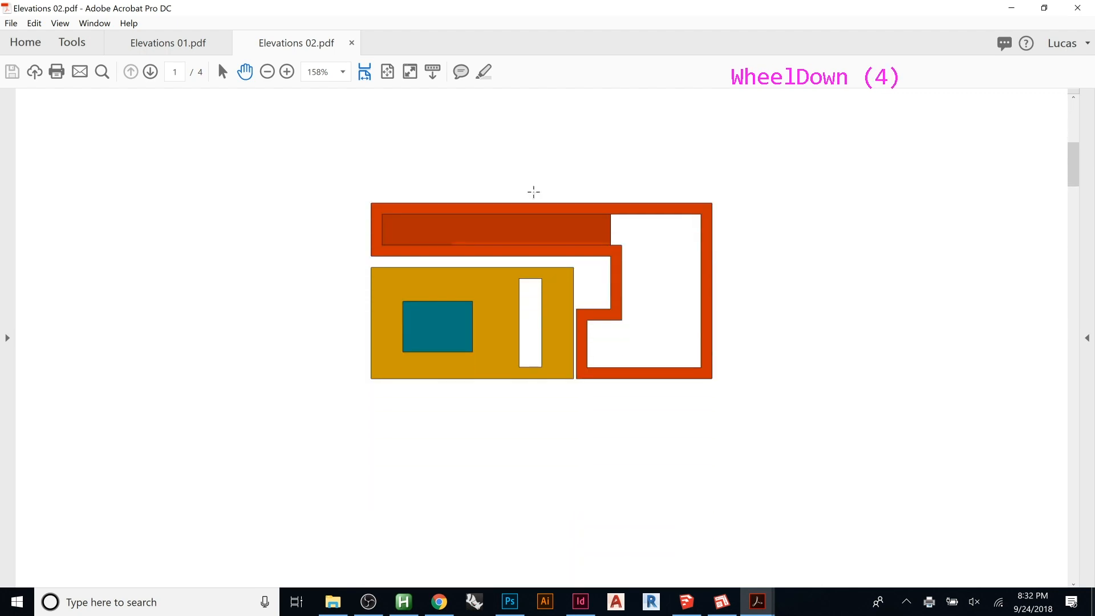
scroll(534, 191, down, 20)
scroll(537, 187, down, 20)
scroll(548, 182, down, 15)
scroll(548, 183, down, 20)
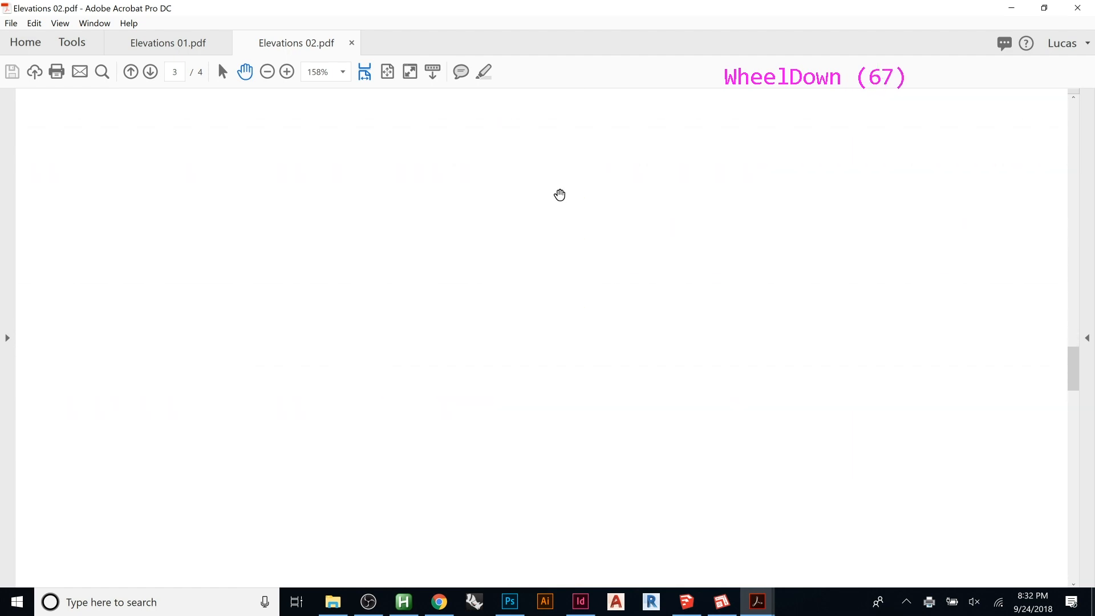
scroll(556, 194, down, 20)
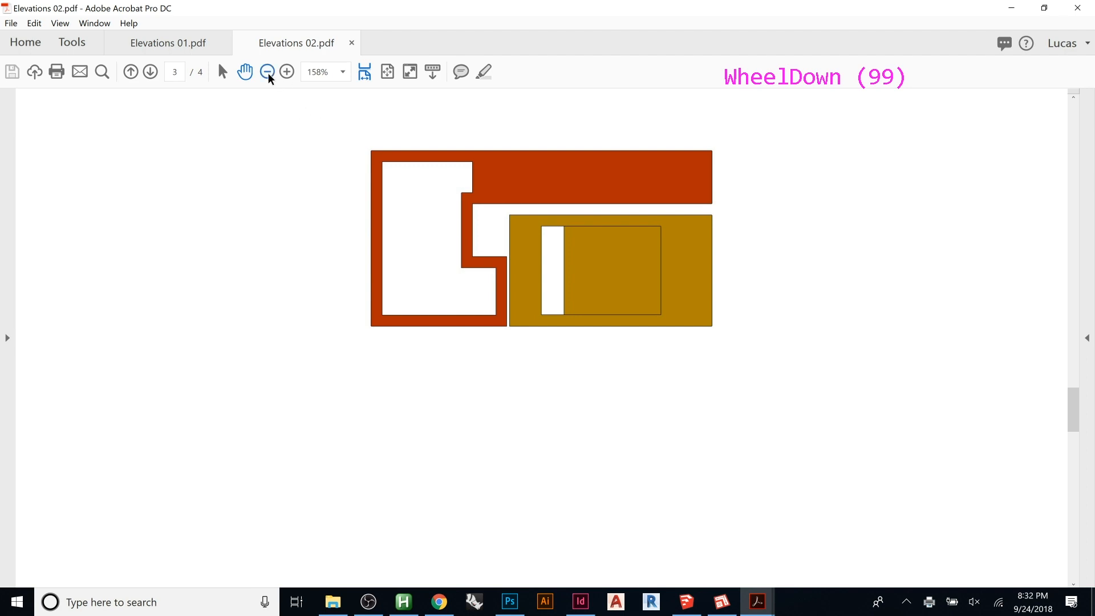
click(268, 72)
click(267, 72)
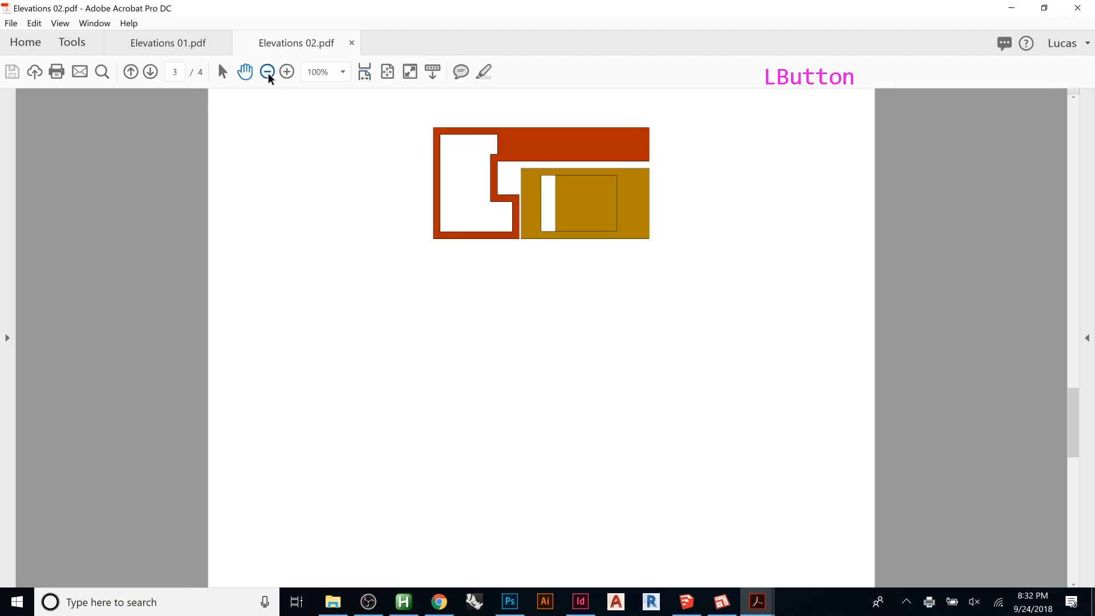
click(267, 72)
click(267, 72)
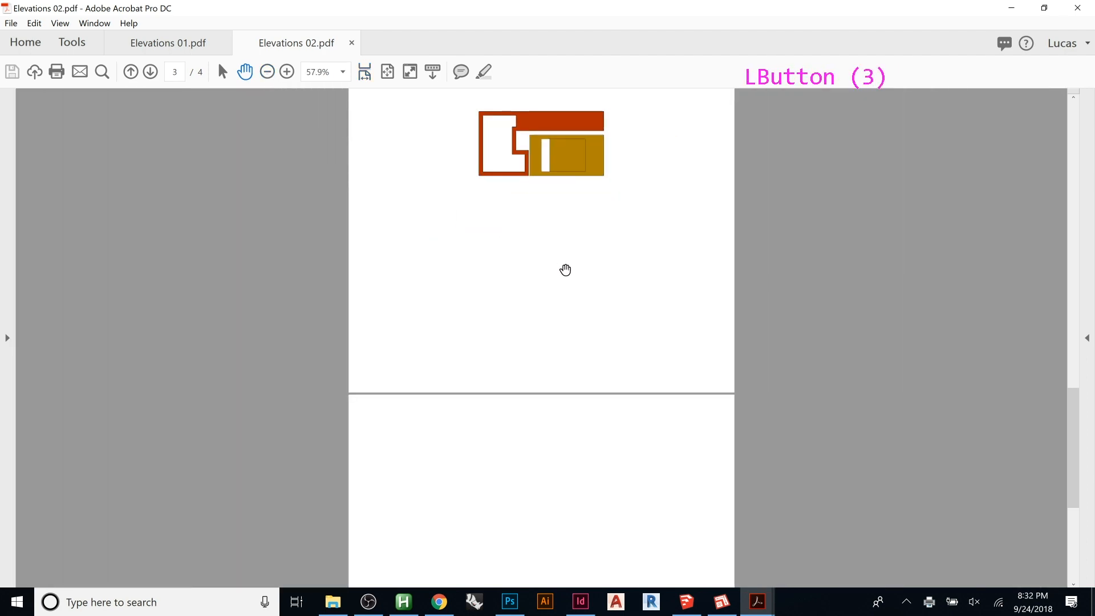
scroll(565, 270, up, 20)
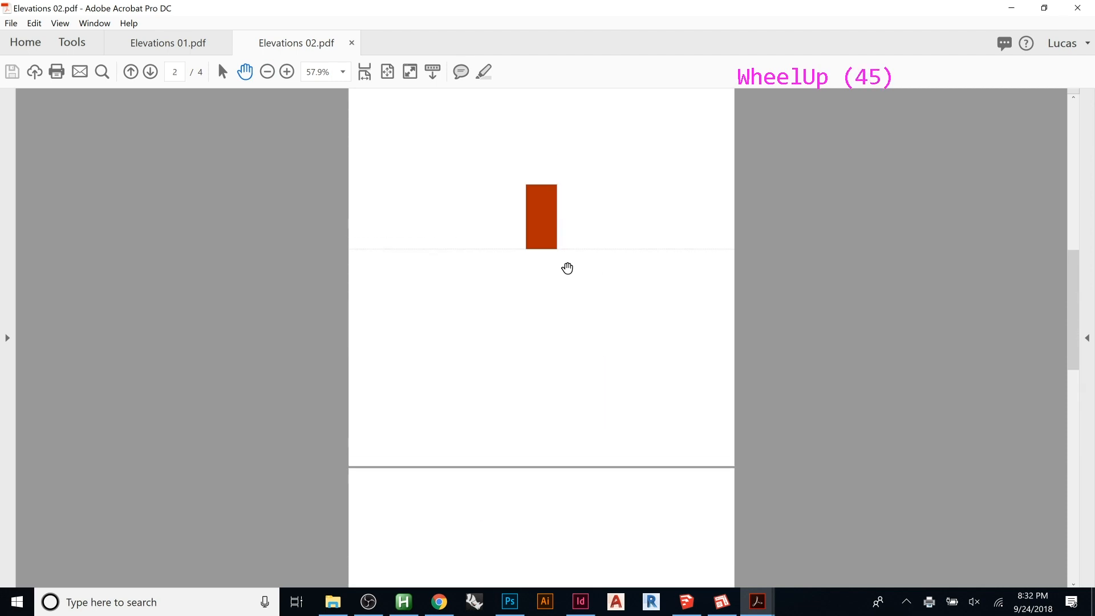
scroll(568, 268, up, 20)
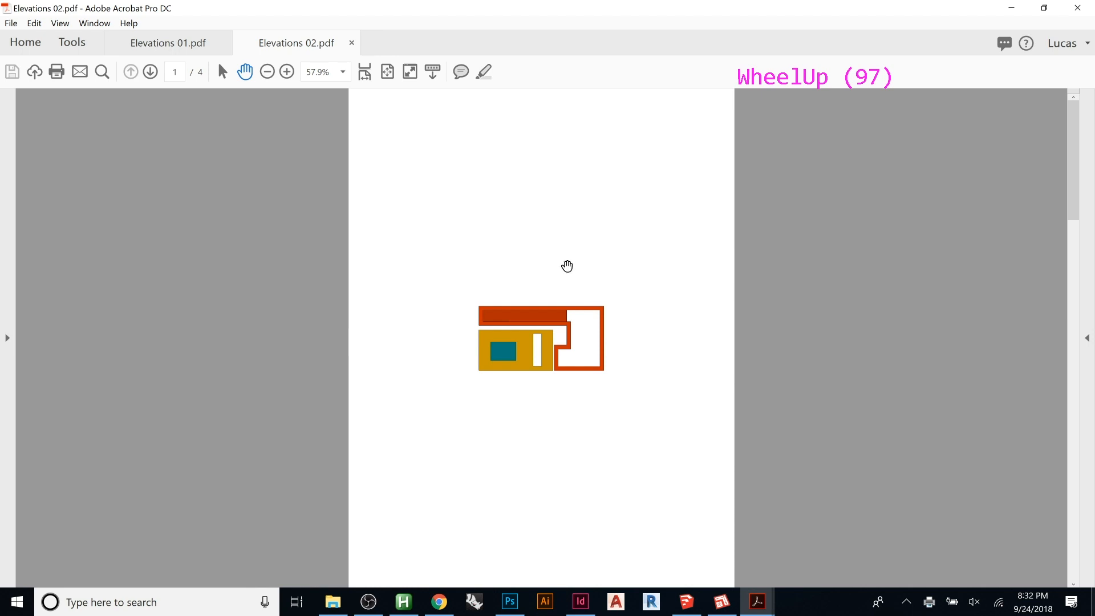
- Close Elevations 01.pdf and Elevations 02.pdf in Acrobat and minimize the Int Digital - F18 folder window
click(178, 48)
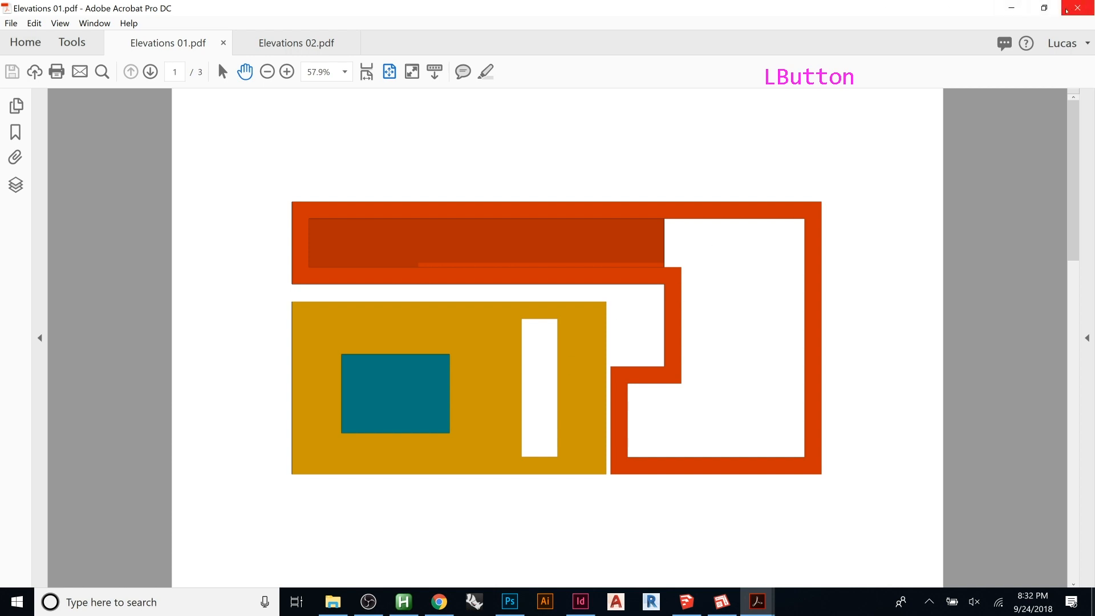
click(1066, 10)
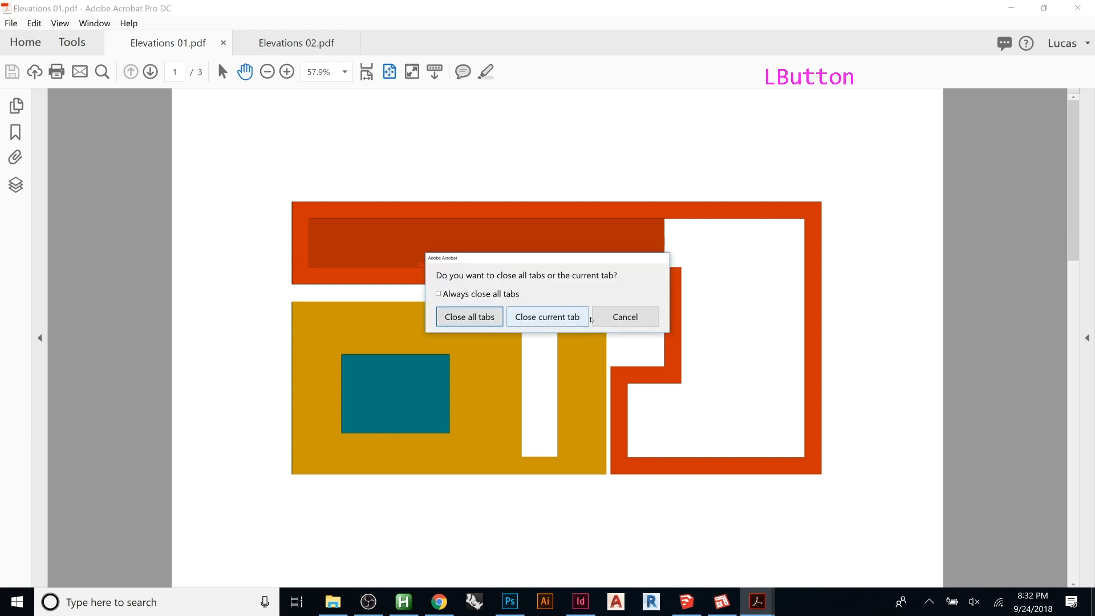
click(571, 318)
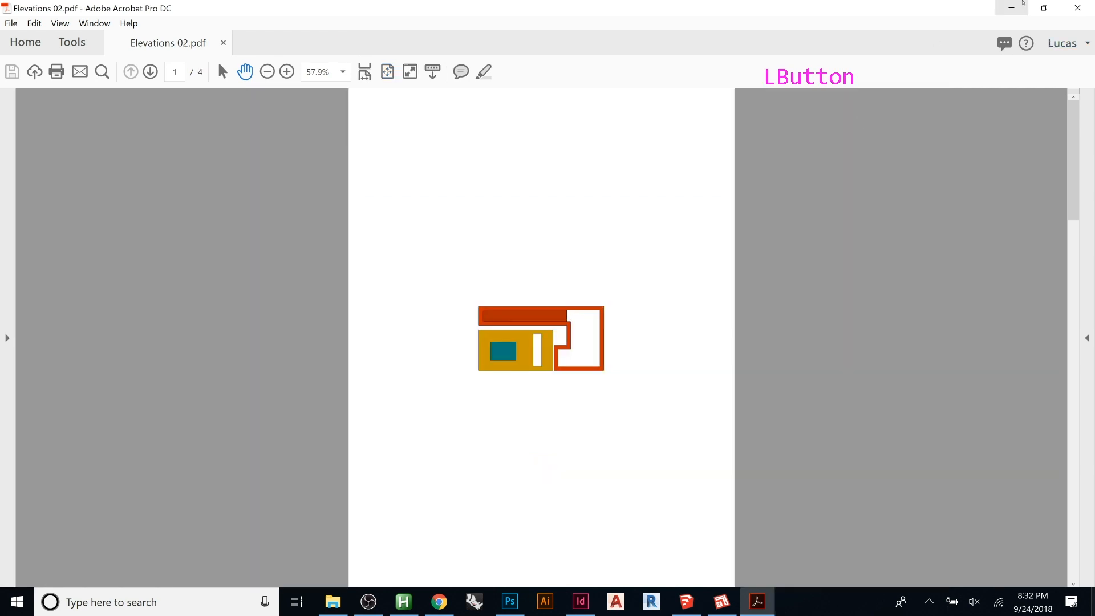
click(1078, 8)
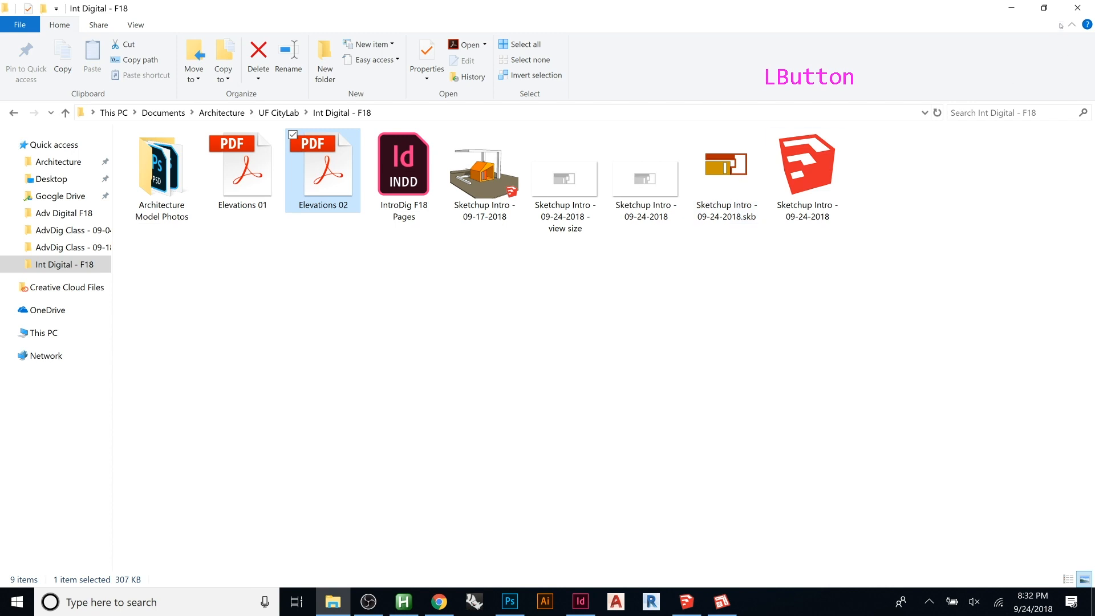
click(1012, 8)
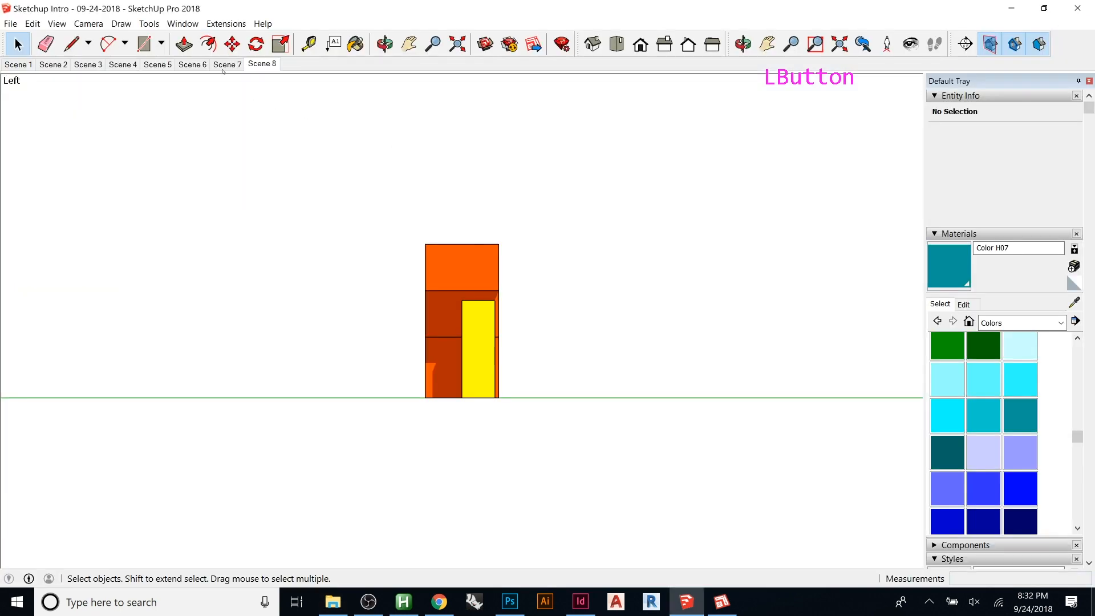
- Review the model in Scenes 3, 1 and 4 in SketchUp
click(89, 64)
click(18, 64)
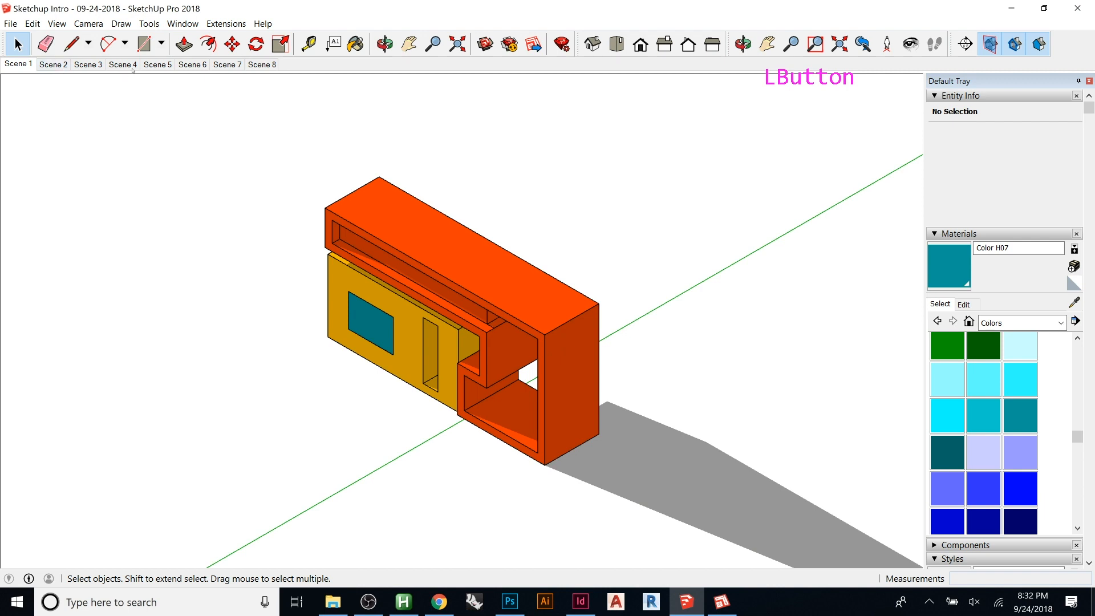
click(123, 64)
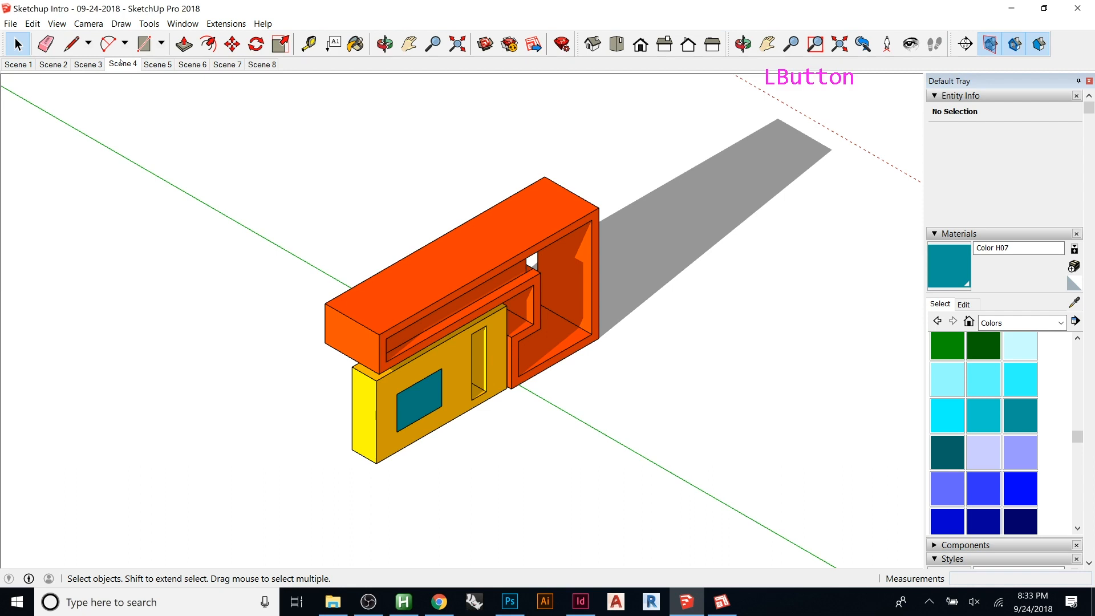
- Switch to InDesign and load pages 1-3 of Elevations 01.pdf for placing, using the import options with Bounding Box (Visible Layers Only) cropping
click(580, 602)
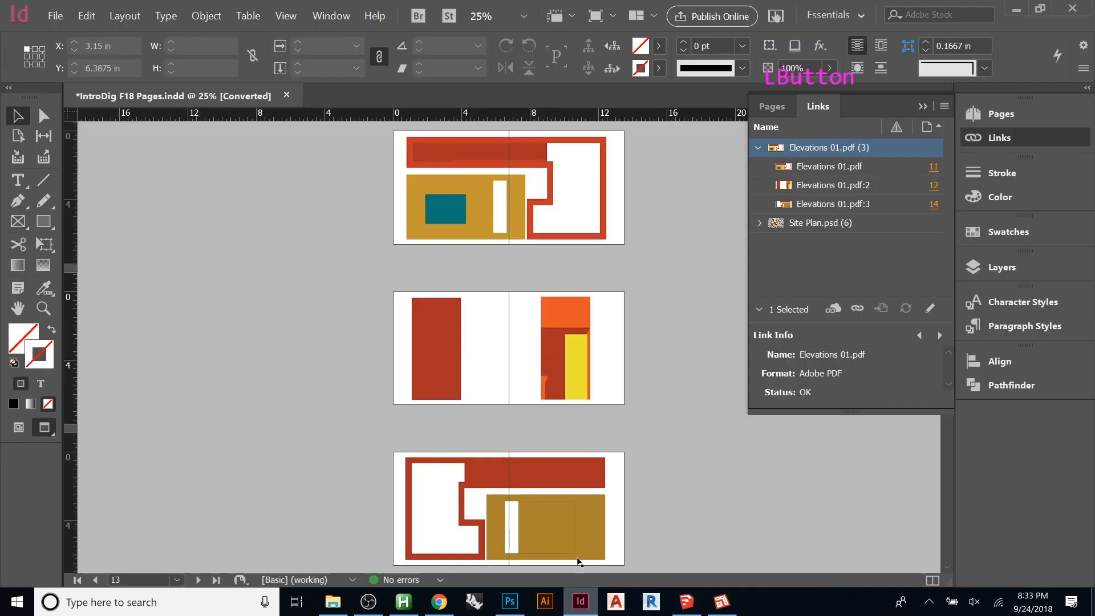
scroll(627, 286, down, 1)
scroll(627, 286, down, 8)
click(566, 307)
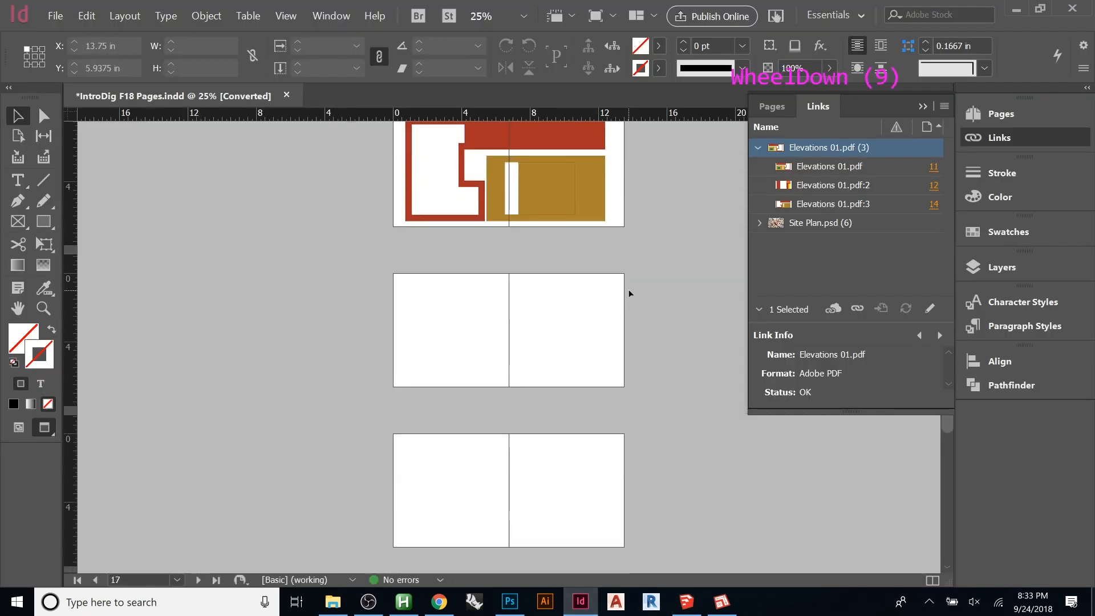
click(52, 19)
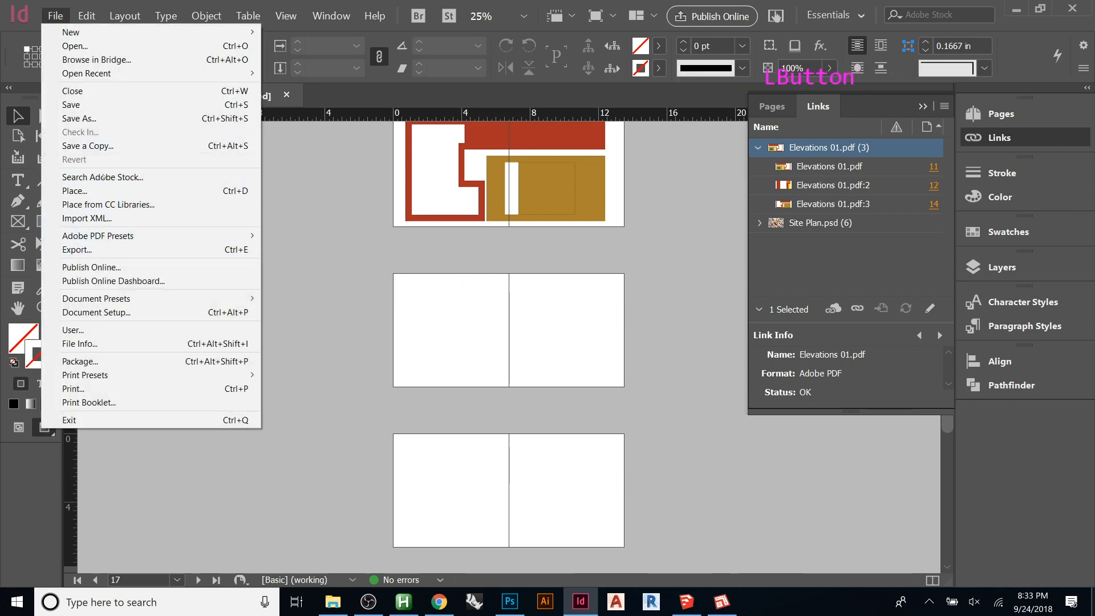
click(77, 191)
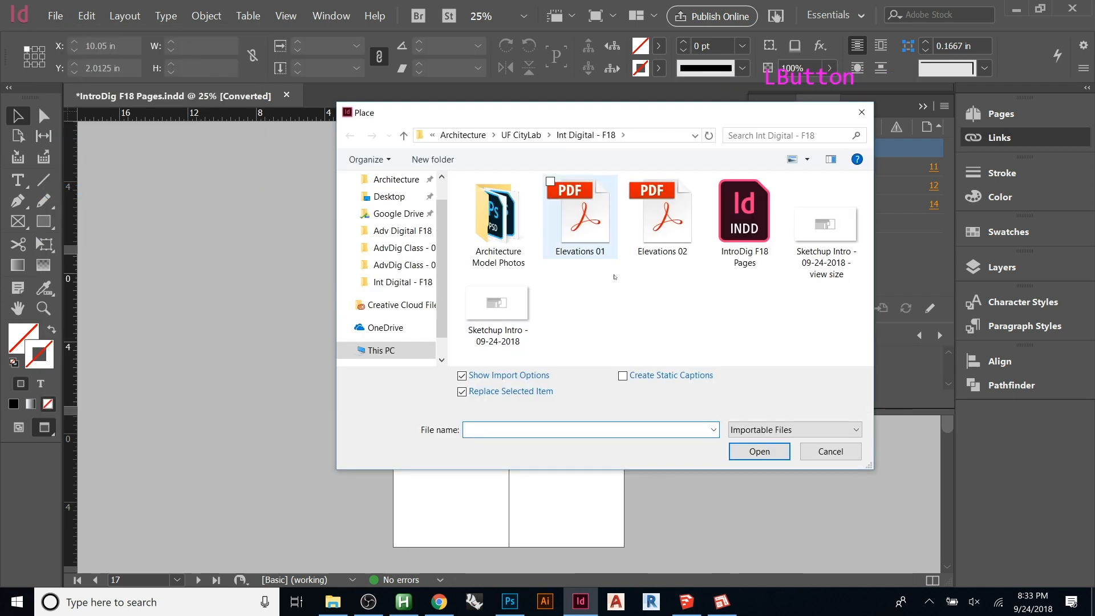
click(462, 376)
click(462, 376)
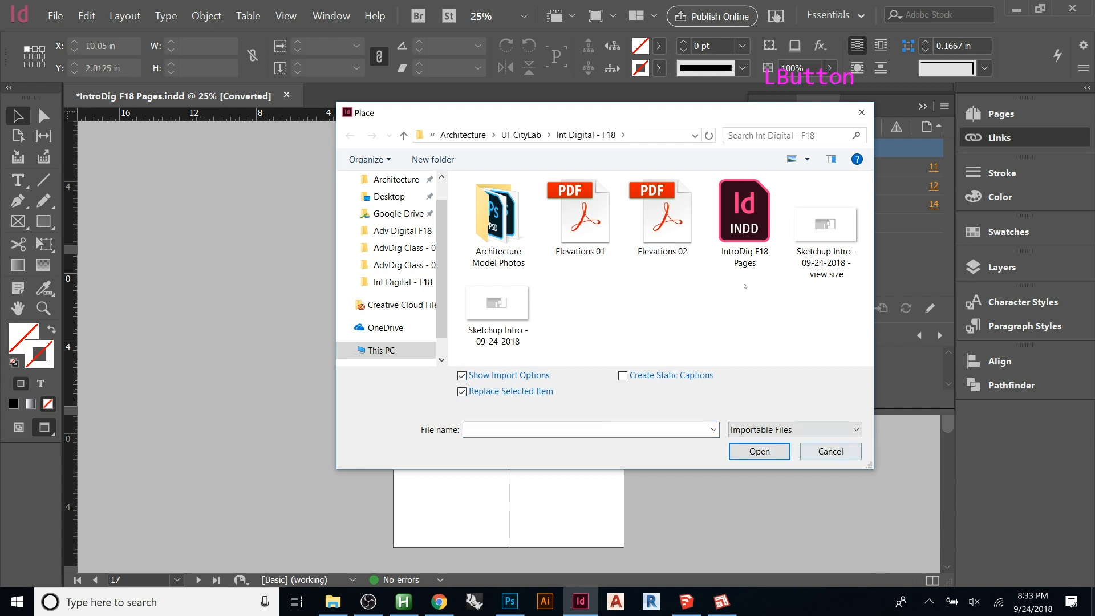
click(594, 250)
click(759, 451)
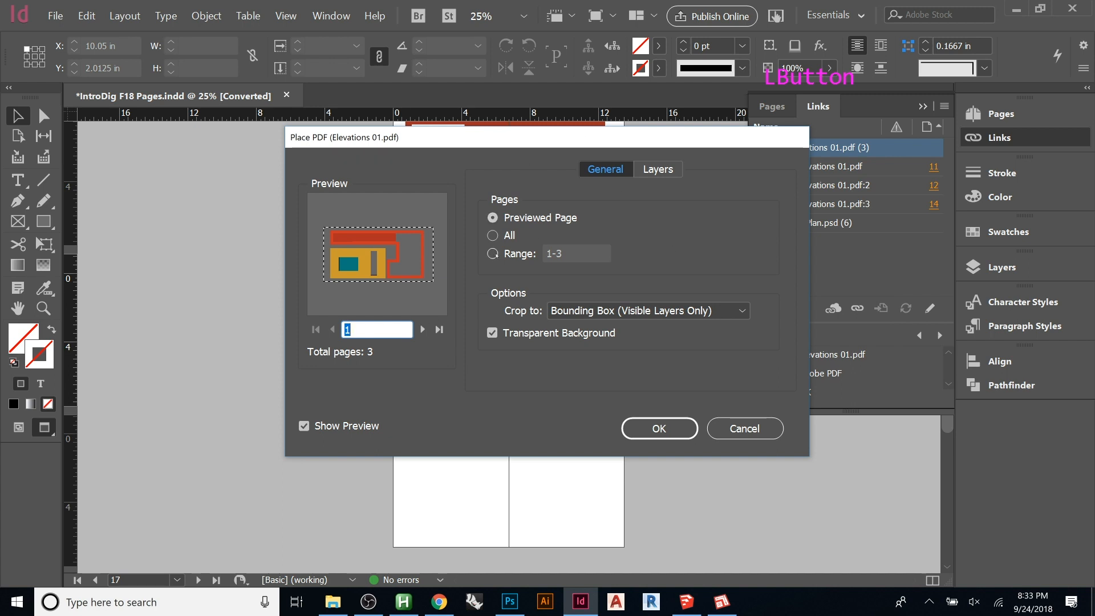
click(493, 254)
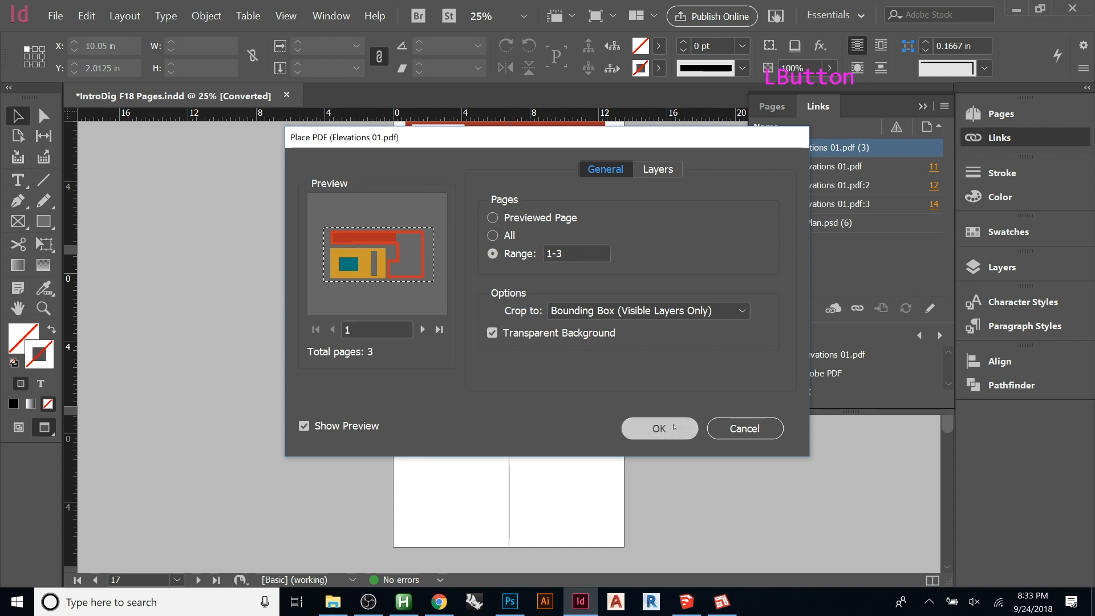
click(674, 427)
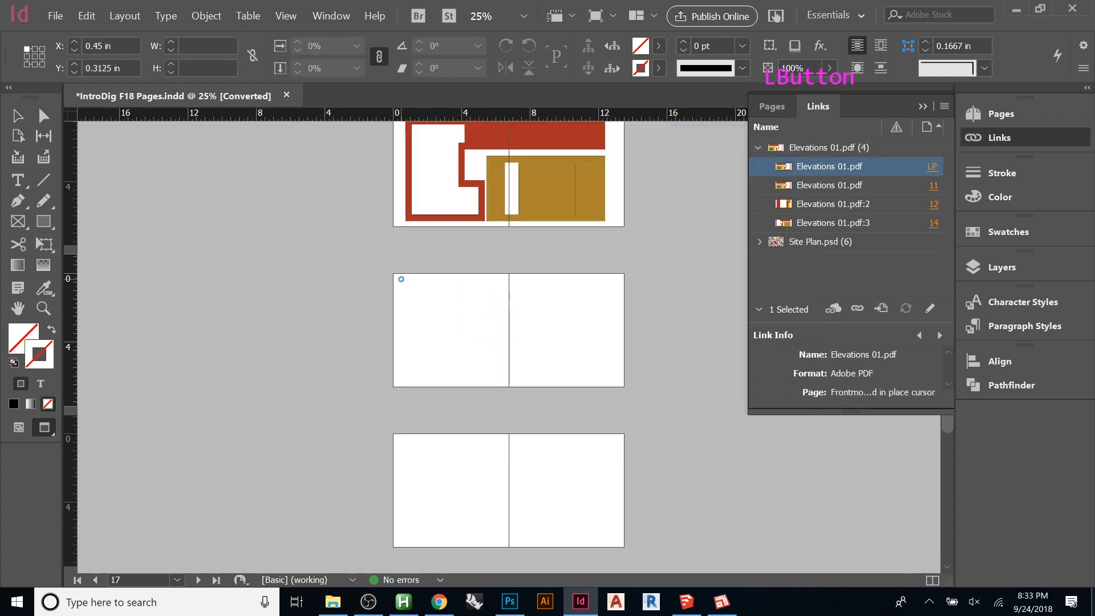
- Place the three loaded elevation pages on the blank spreads starting at pages 17, 19 and 21, one per spread
click(401, 279)
click(399, 438)
scroll(459, 261, down, 7)
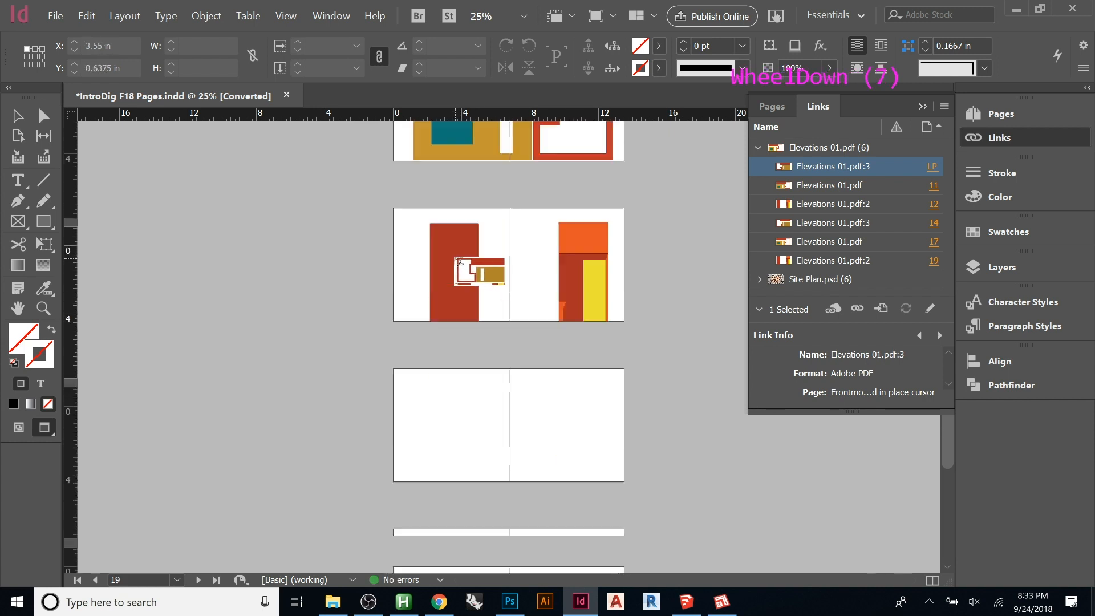
click(405, 339)
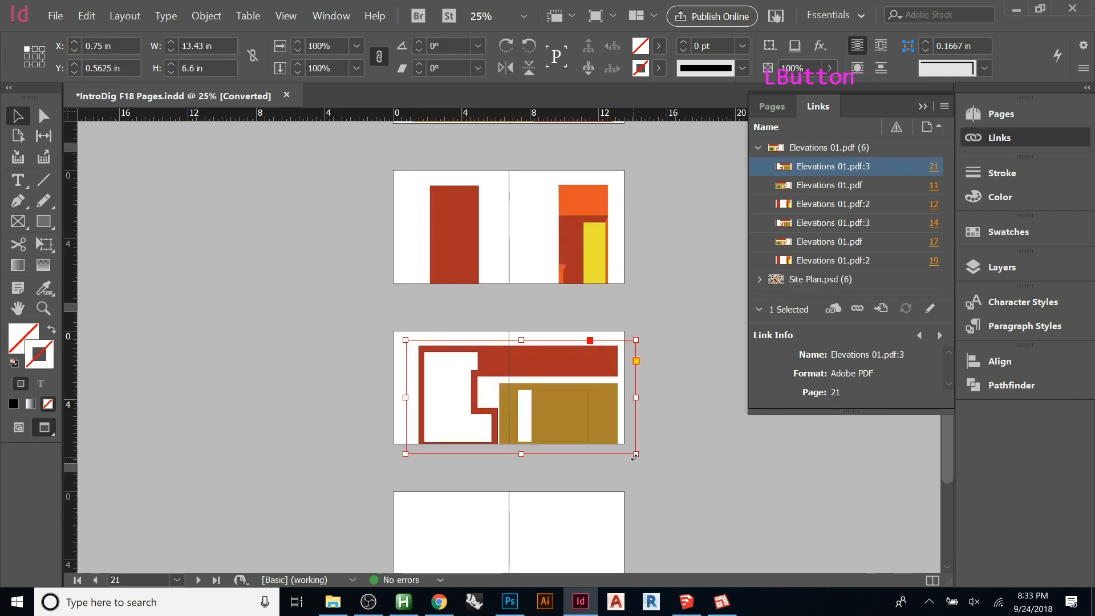